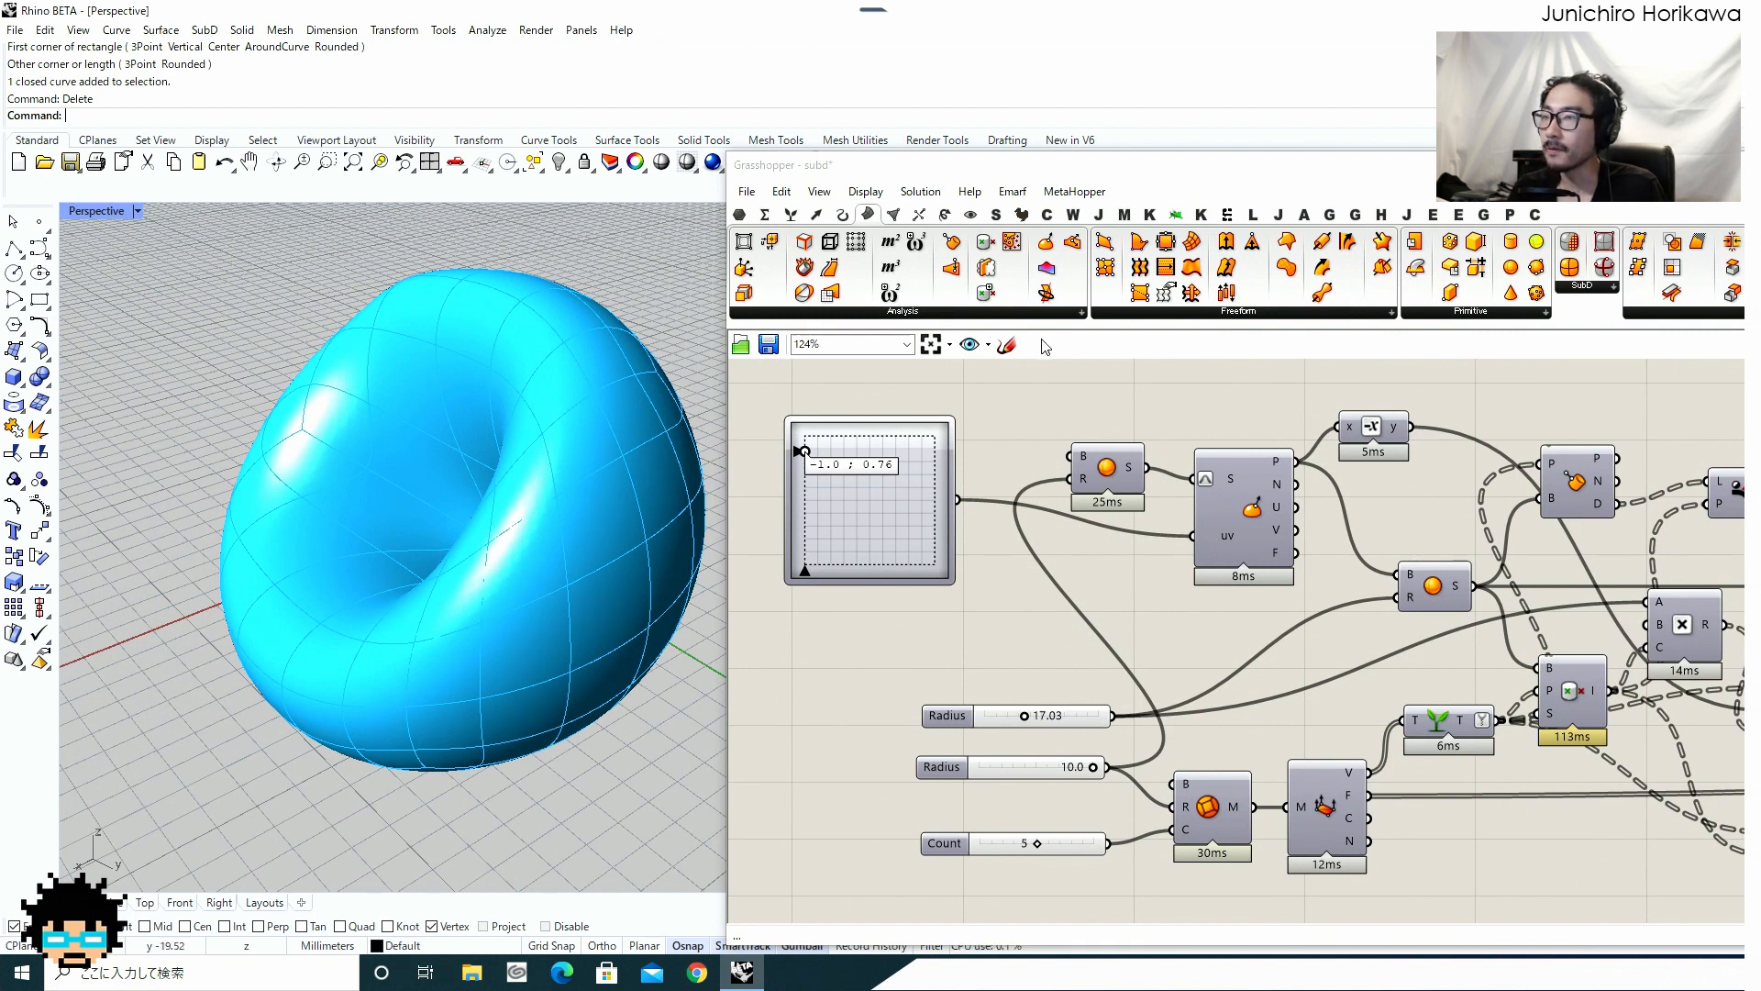
# Examine the blue SubD form with its central hollow from several angles and distances.
pyautogui.click(1595, 291)
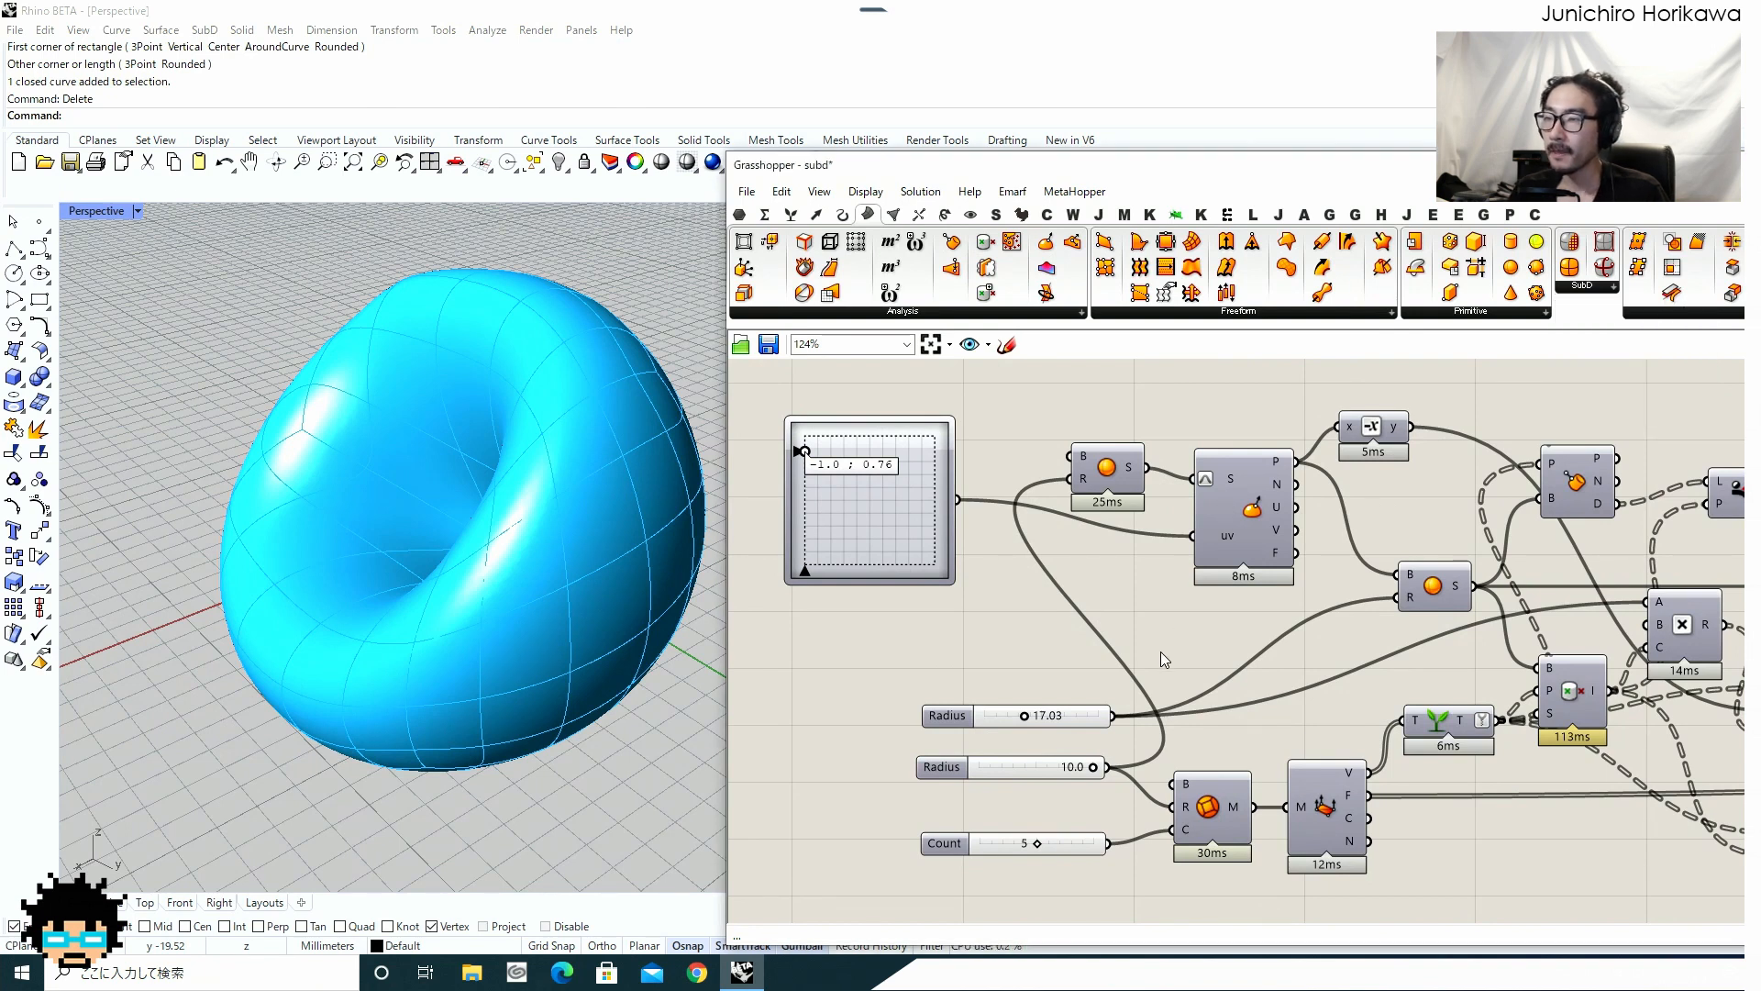
pyautogui.moveTo(601, 588); pyautogui.dragTo(582, 550, button='right')
pyautogui.scroll(-5, 582, 550)
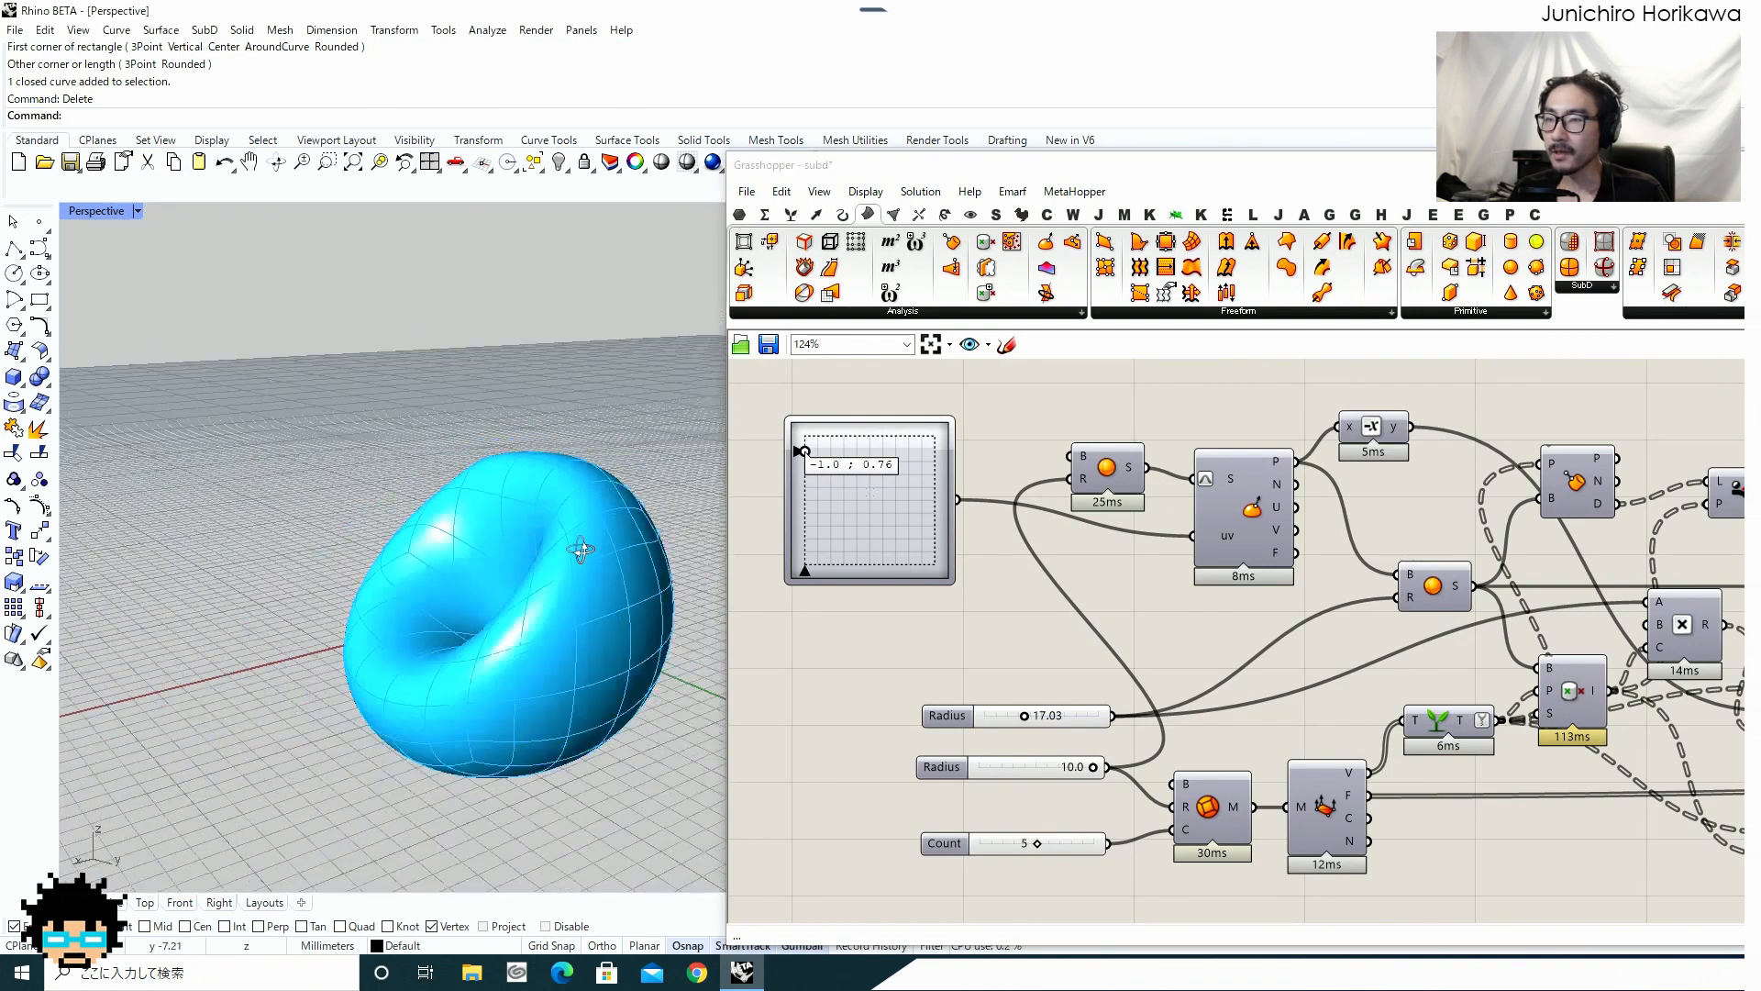
pyautogui.moveTo(587, 620); pyautogui.dragTo(642, 588, button='right')
pyautogui.moveTo(394, 686); pyautogui.dragTo(592, 657, button='right')
pyautogui.scroll(-5, 523, 636)
pyautogui.scroll(4, 510, 661)
pyautogui.scroll(-7, 532, 585)
pyautogui.moveTo(532, 585); pyautogui.dragTo(458, 586, button='right')
pyautogui.scroll(5, 454, 592)
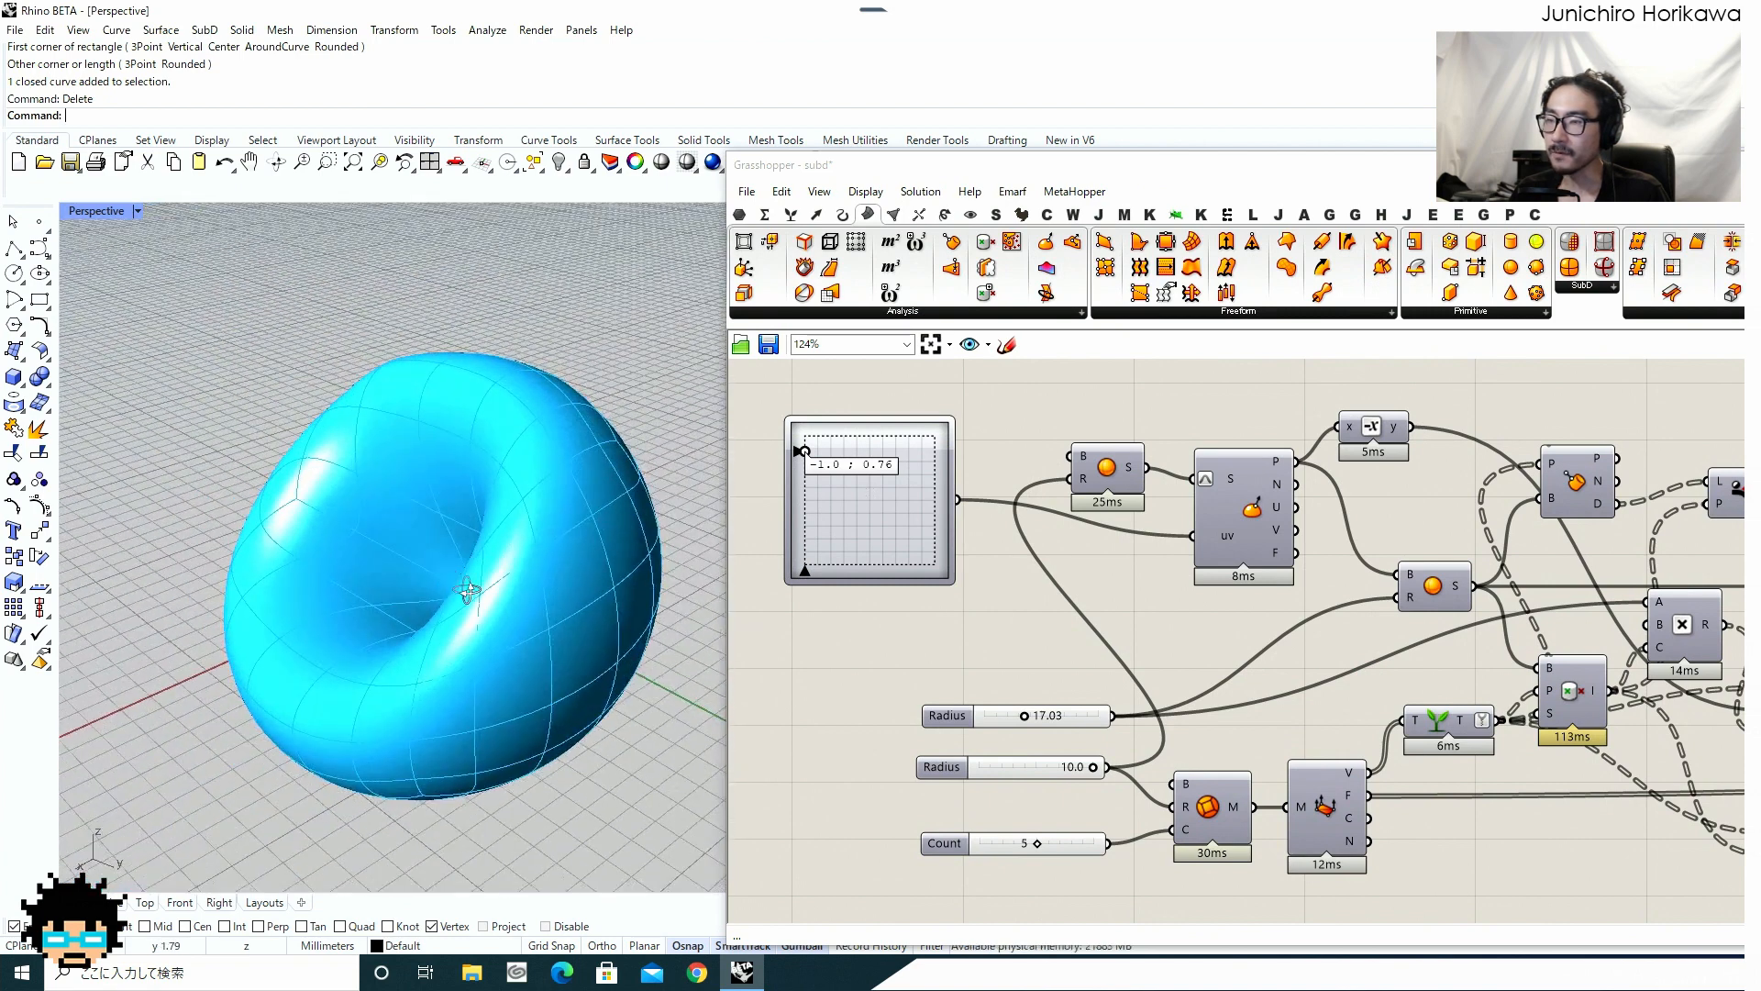
# Set the 2D slider to -1.0 ; 0.83 and the Radius slider below it to 18.22.
pyautogui.moveTo(1026, 717); pyautogui.dragTo(1101, 768)
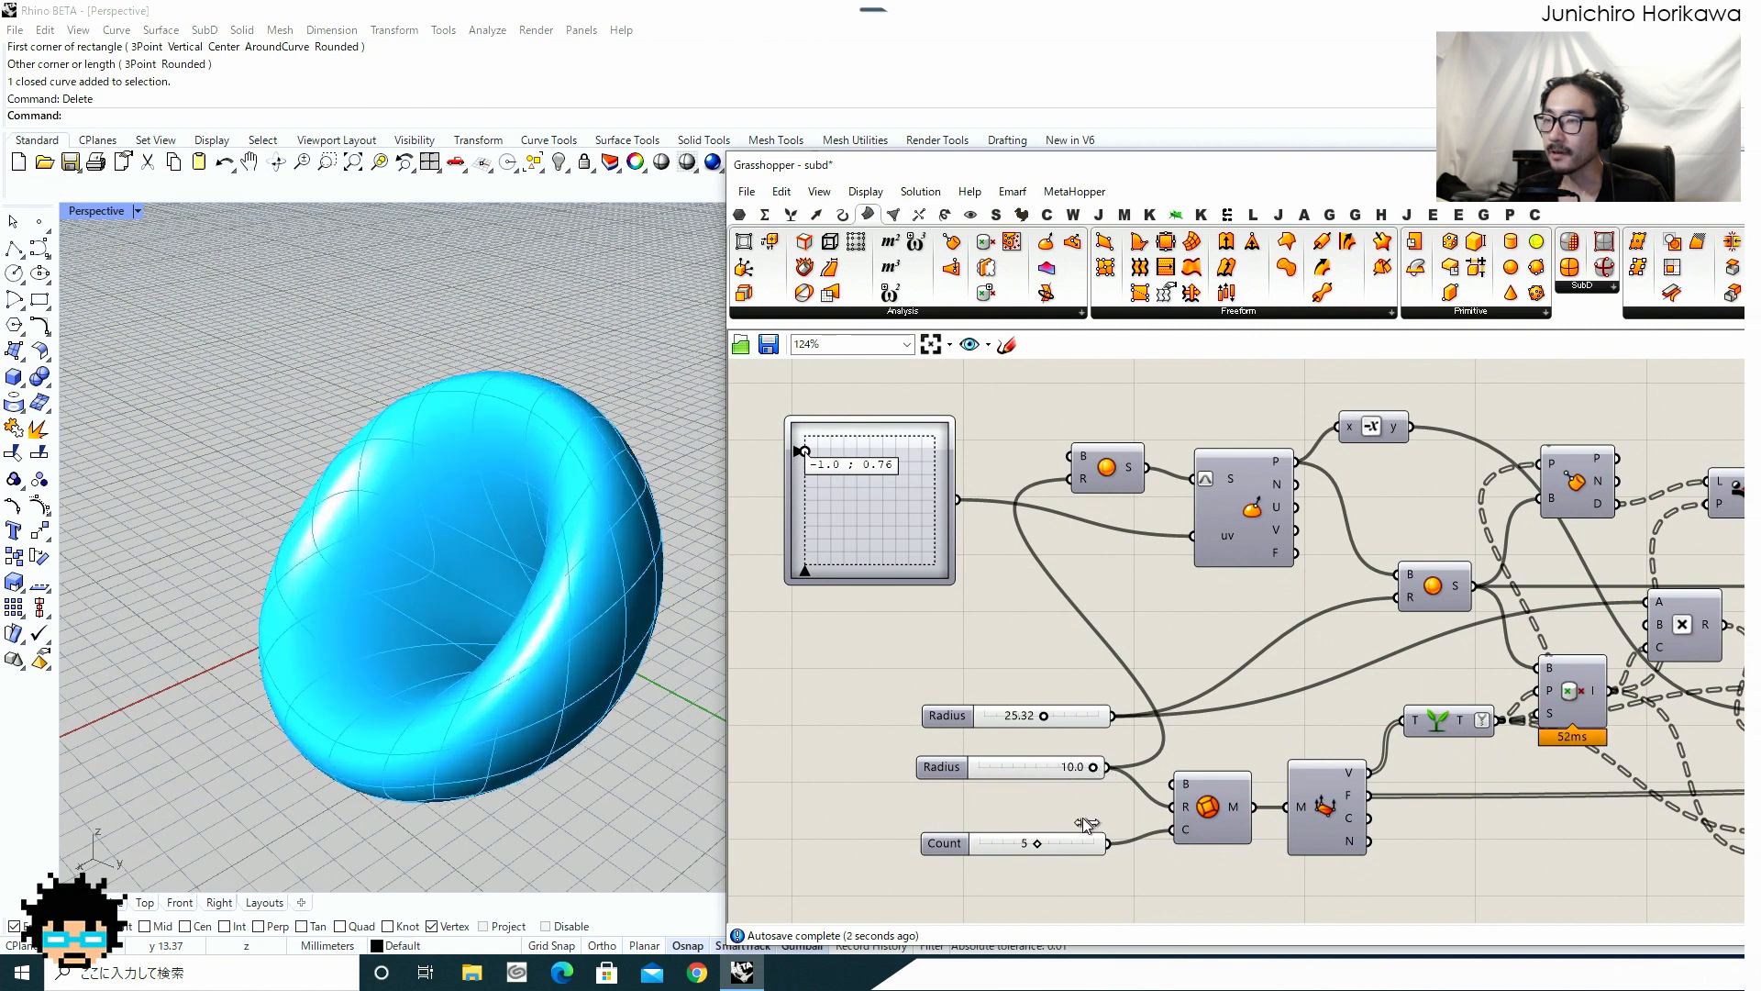
pyautogui.moveTo(1043, 845)
pyautogui.mouseDown()
pyautogui.moveTo(1065, 846)
pyautogui.moveTo(1033, 844)
pyautogui.mouseUp()
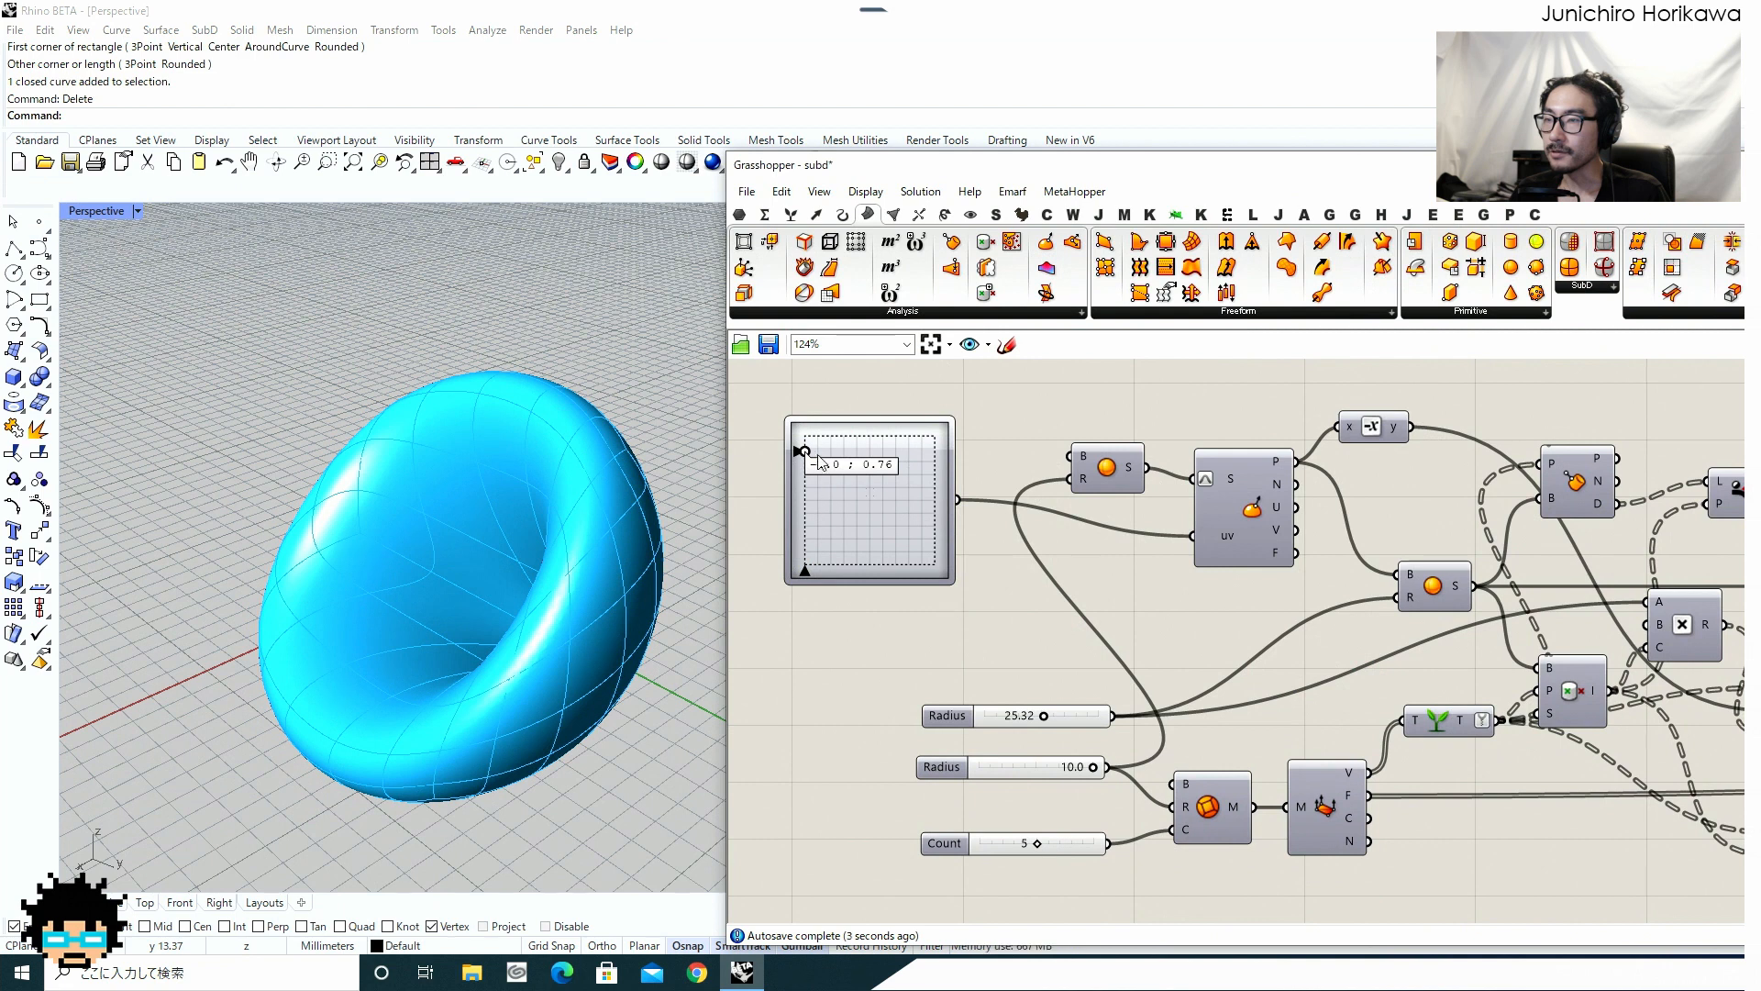
pyautogui.moveTo(805, 451)
pyautogui.mouseDown()
pyautogui.moveTo(849, 454)
pyautogui.moveTo(803, 448)
pyautogui.mouseUp()
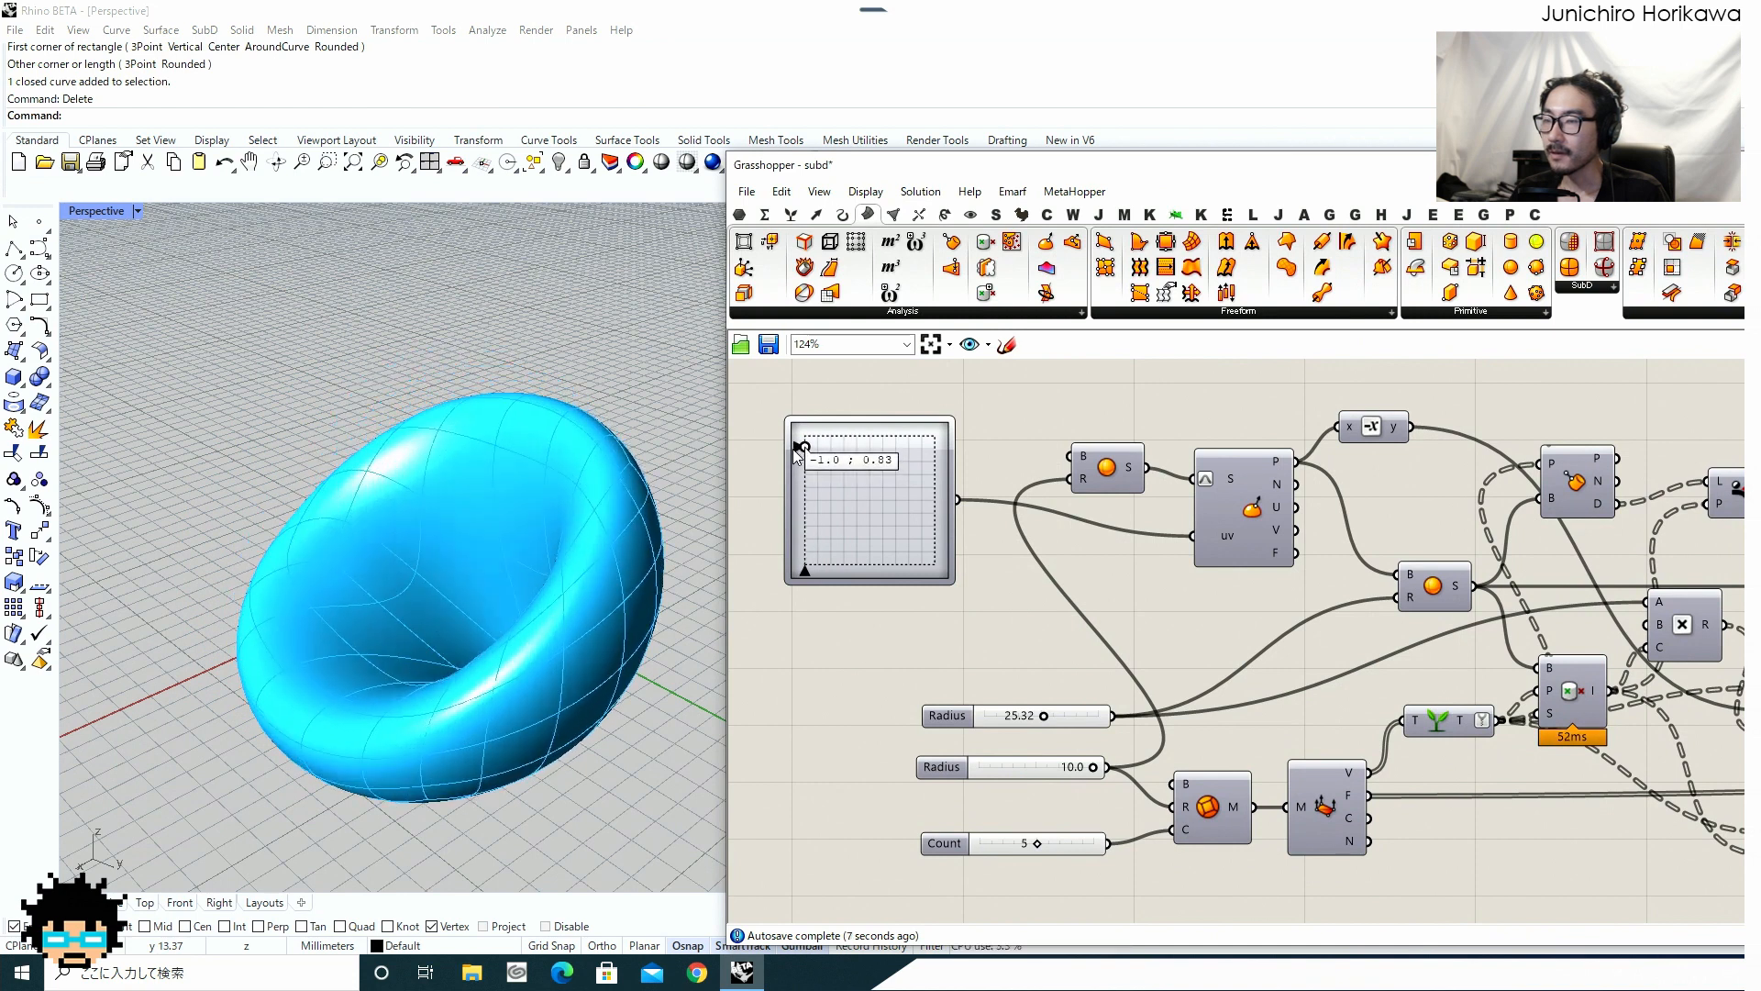
pyautogui.moveTo(1043, 715); pyautogui.dragTo(1026, 717)
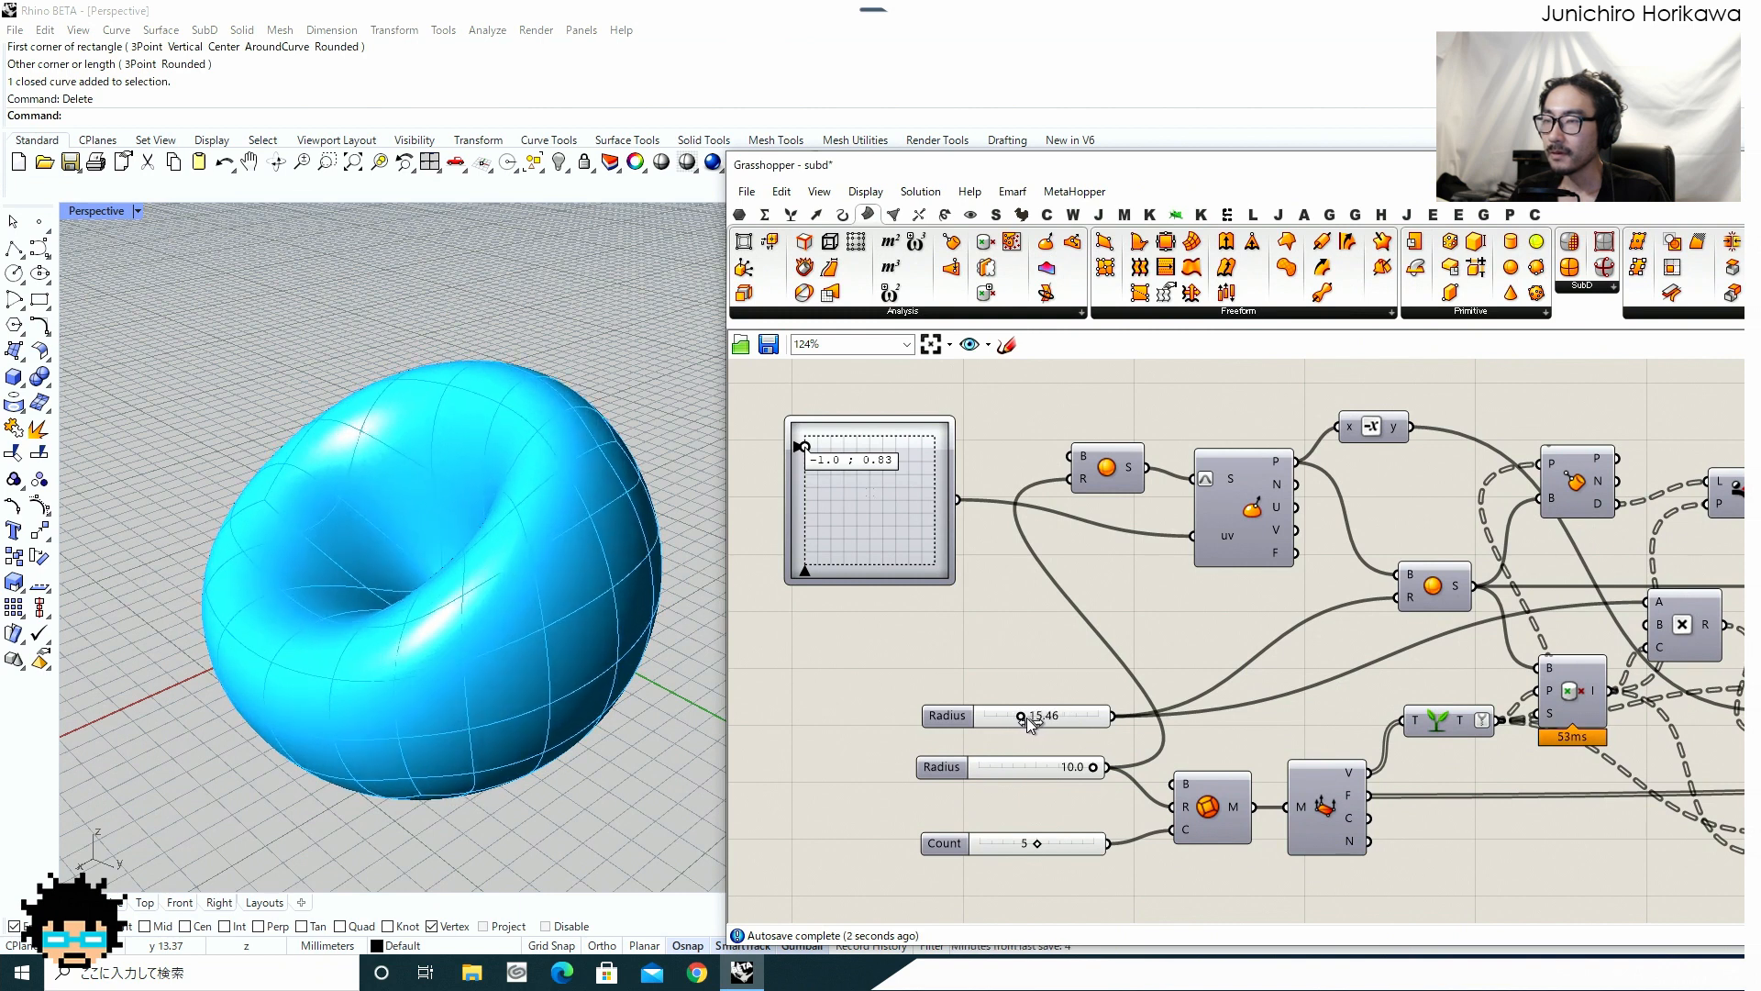
# Shift the upper control handle of the Bezier curve in the graph mapper slightly to reshape the hollow.
pyautogui.scroll(-3, 1048, 675)
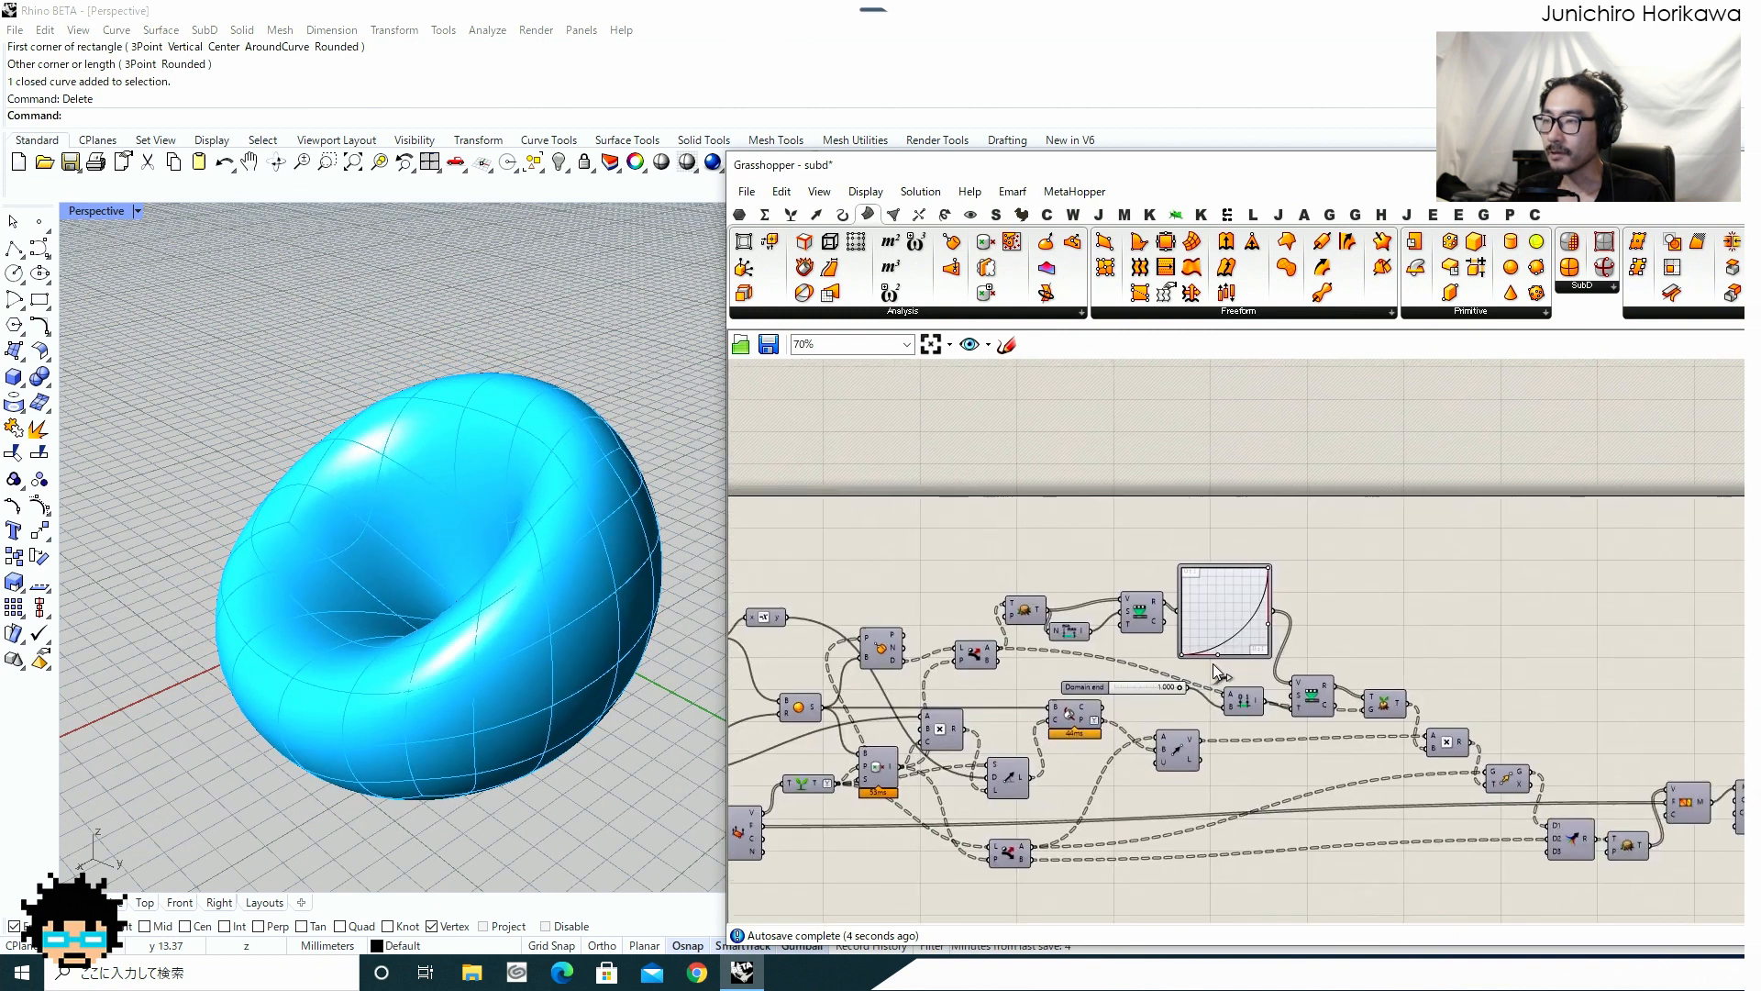
pyautogui.scroll(5, 1229, 670)
pyautogui.moveTo(1262, 669); pyautogui.dragTo(1301, 698)
pyautogui.scroll(-3, 1297, 667)
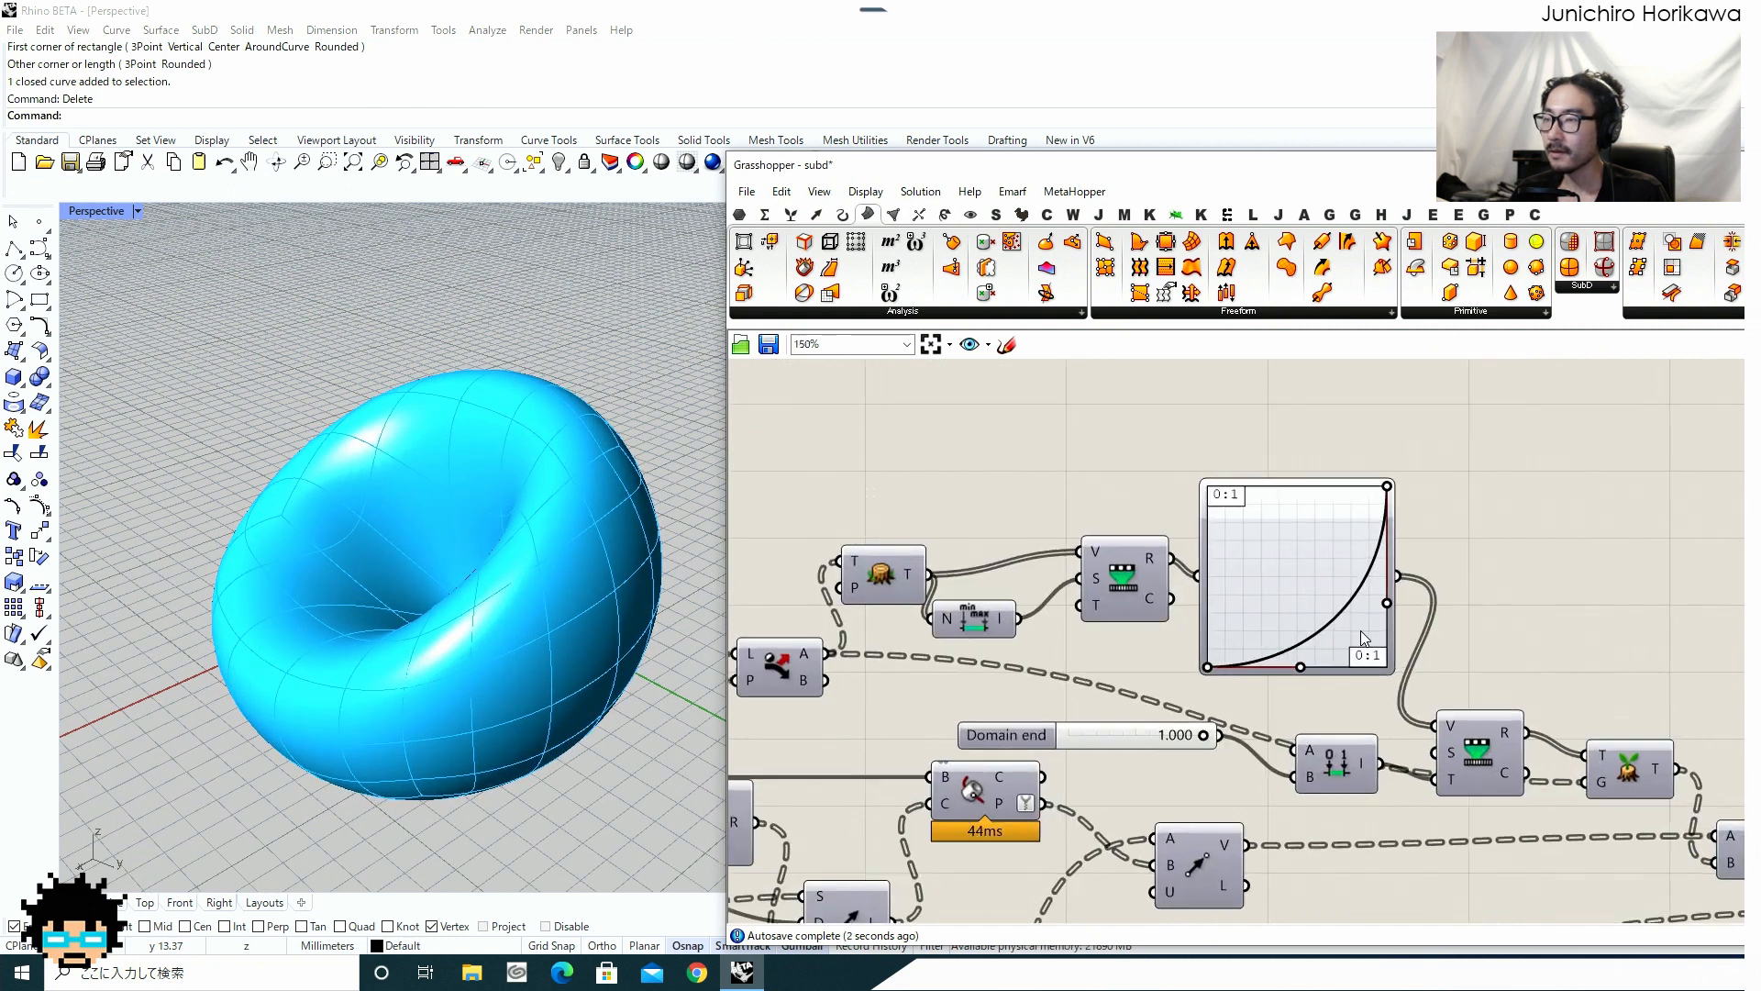
pyautogui.moveTo(1388, 602)
pyautogui.mouseDown()
pyautogui.moveTo(1297, 534)
pyautogui.moveTo(1286, 473)
pyautogui.moveTo(1352, 575)
pyautogui.moveTo(1394, 585)
pyautogui.moveTo(1267, 509)
pyautogui.moveTo(1354, 581)
pyautogui.moveTo(1381, 584)
pyautogui.moveTo(1263, 518)
pyautogui.moveTo(1390, 598)
pyautogui.mouseUp()
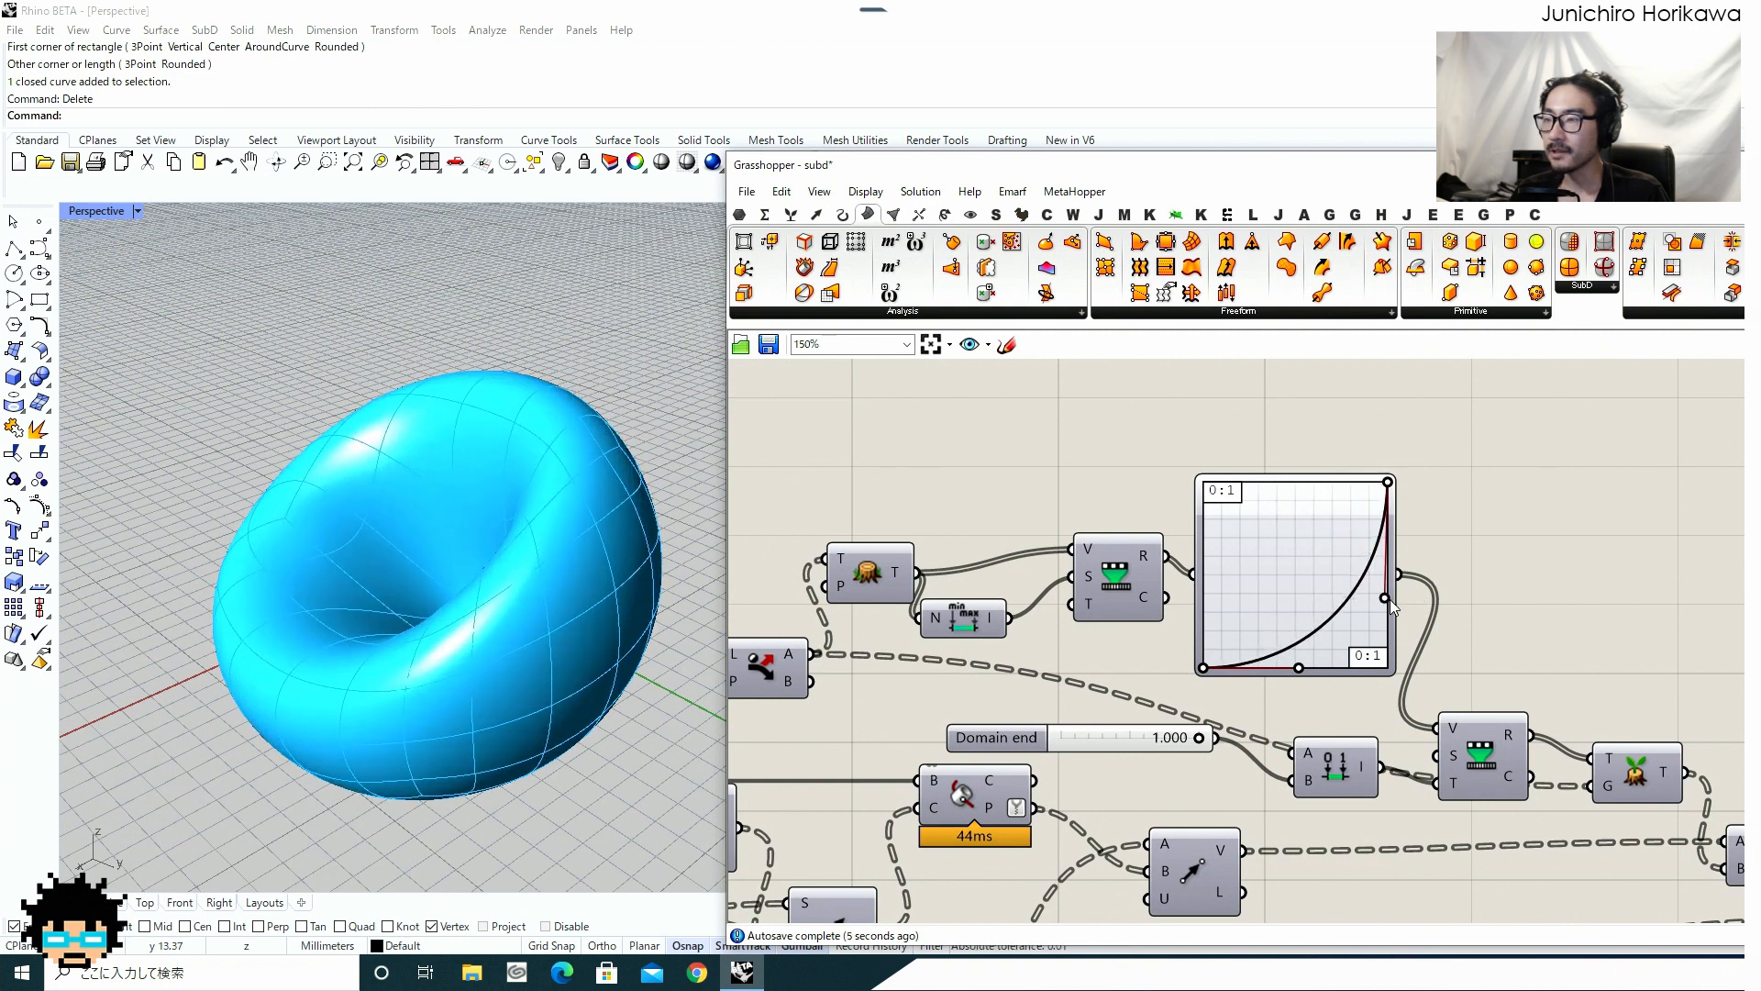
# Add a Brep parameter and connect the output of the SubD component to it.
pyautogui.scroll(-8, 860, 571)
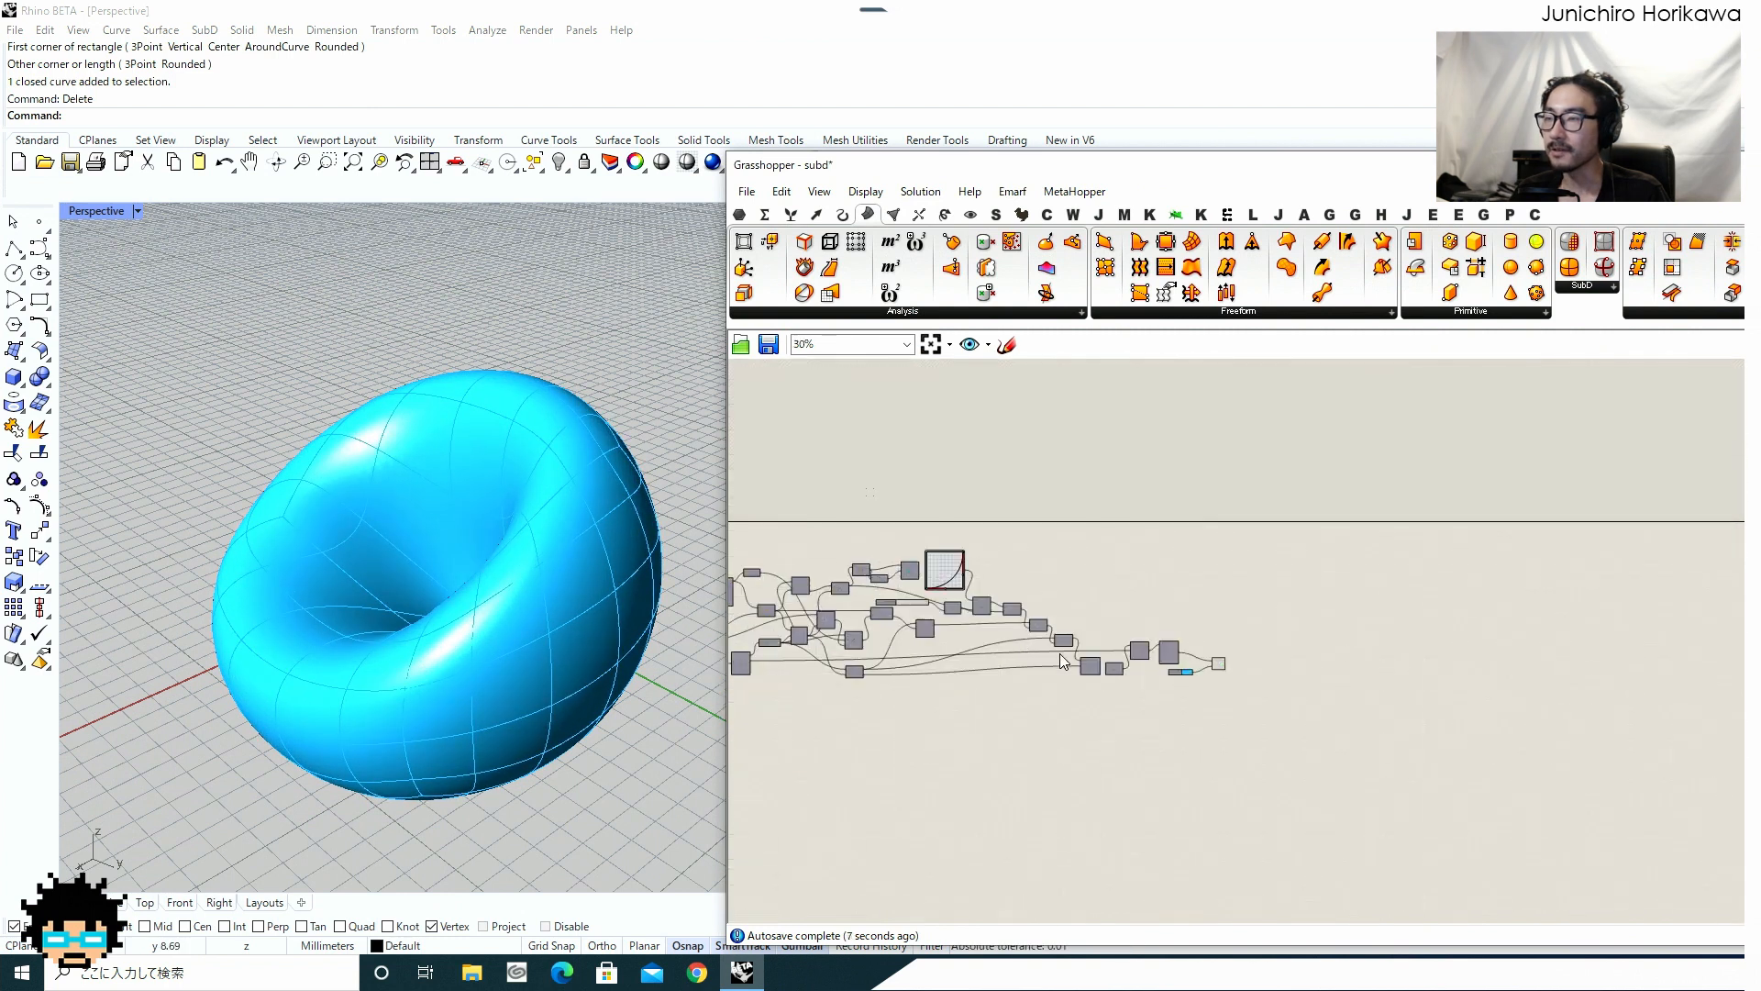
pyautogui.scroll(5, 1121, 666)
pyautogui.scroll(3, 1242, 652)
pyautogui.moveTo(1243, 651); pyautogui.dragTo(1060, 668, button='right')
pyautogui.scroll(1, 1069, 639)
pyautogui.click(1070, 636)
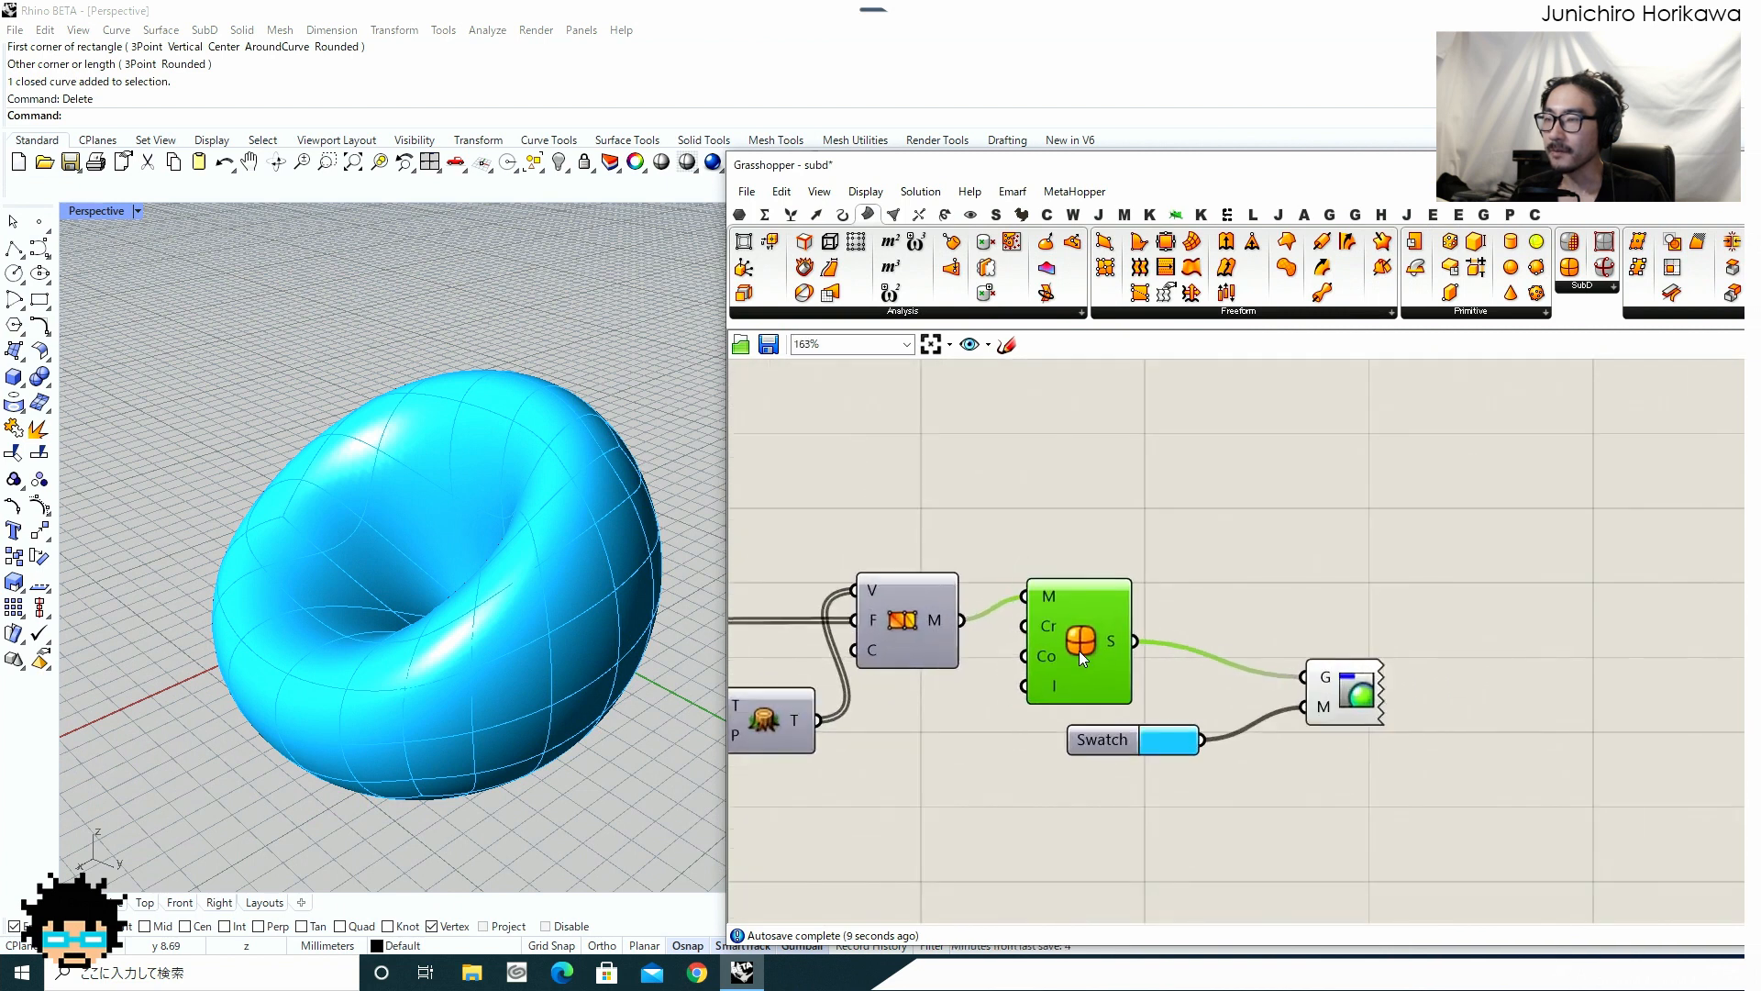
pyautogui.scroll(1, 1080, 646)
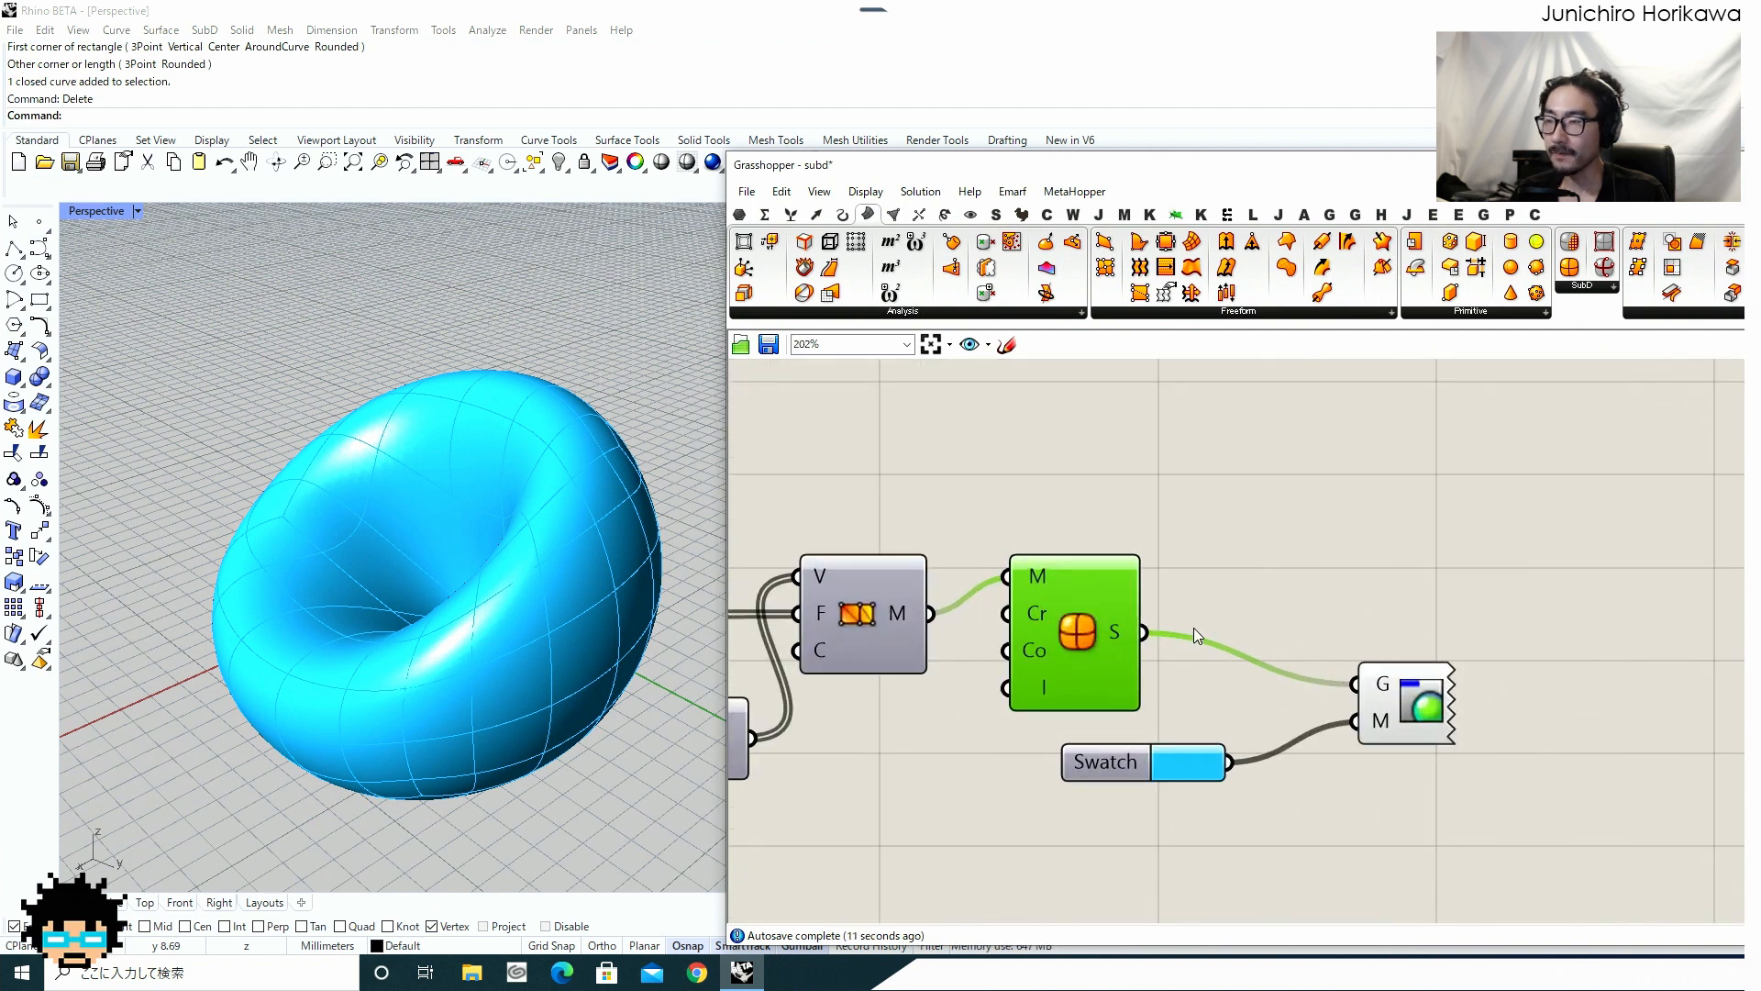
pyautogui.doubleClick(1254, 559)
pyautogui.write('brep')
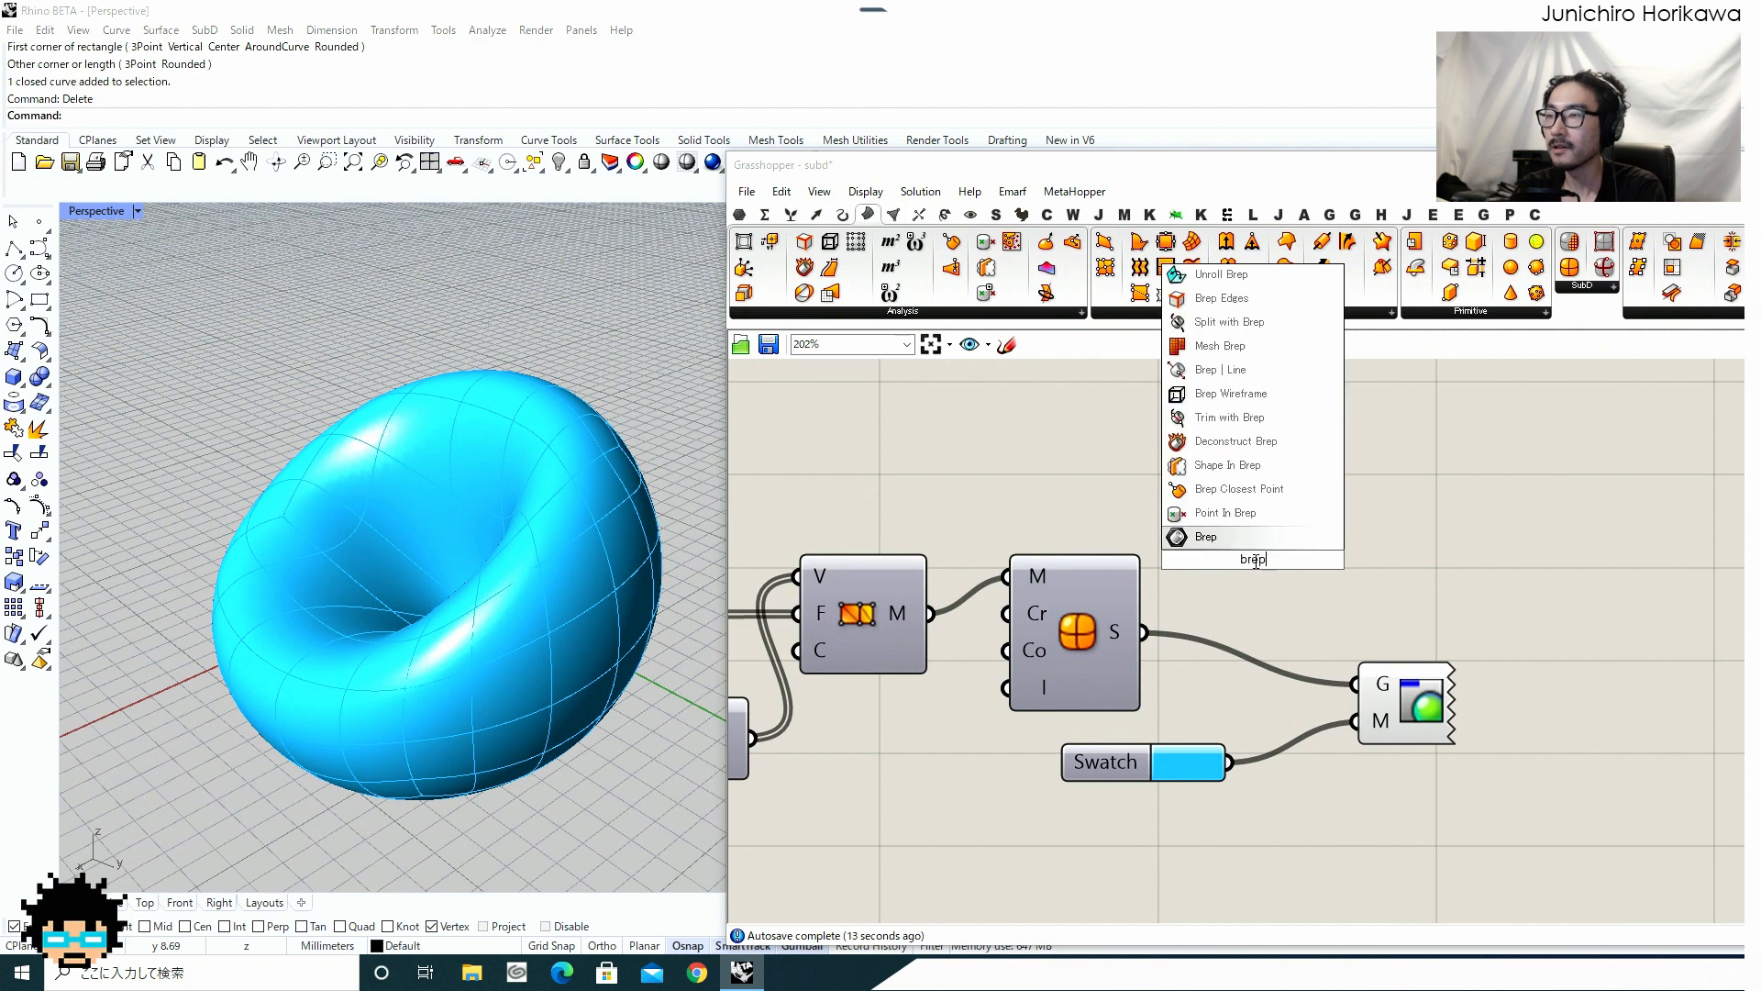
pyautogui.click(1256, 540)
pyautogui.moveTo(1145, 632); pyautogui.dragTo(1208, 553)
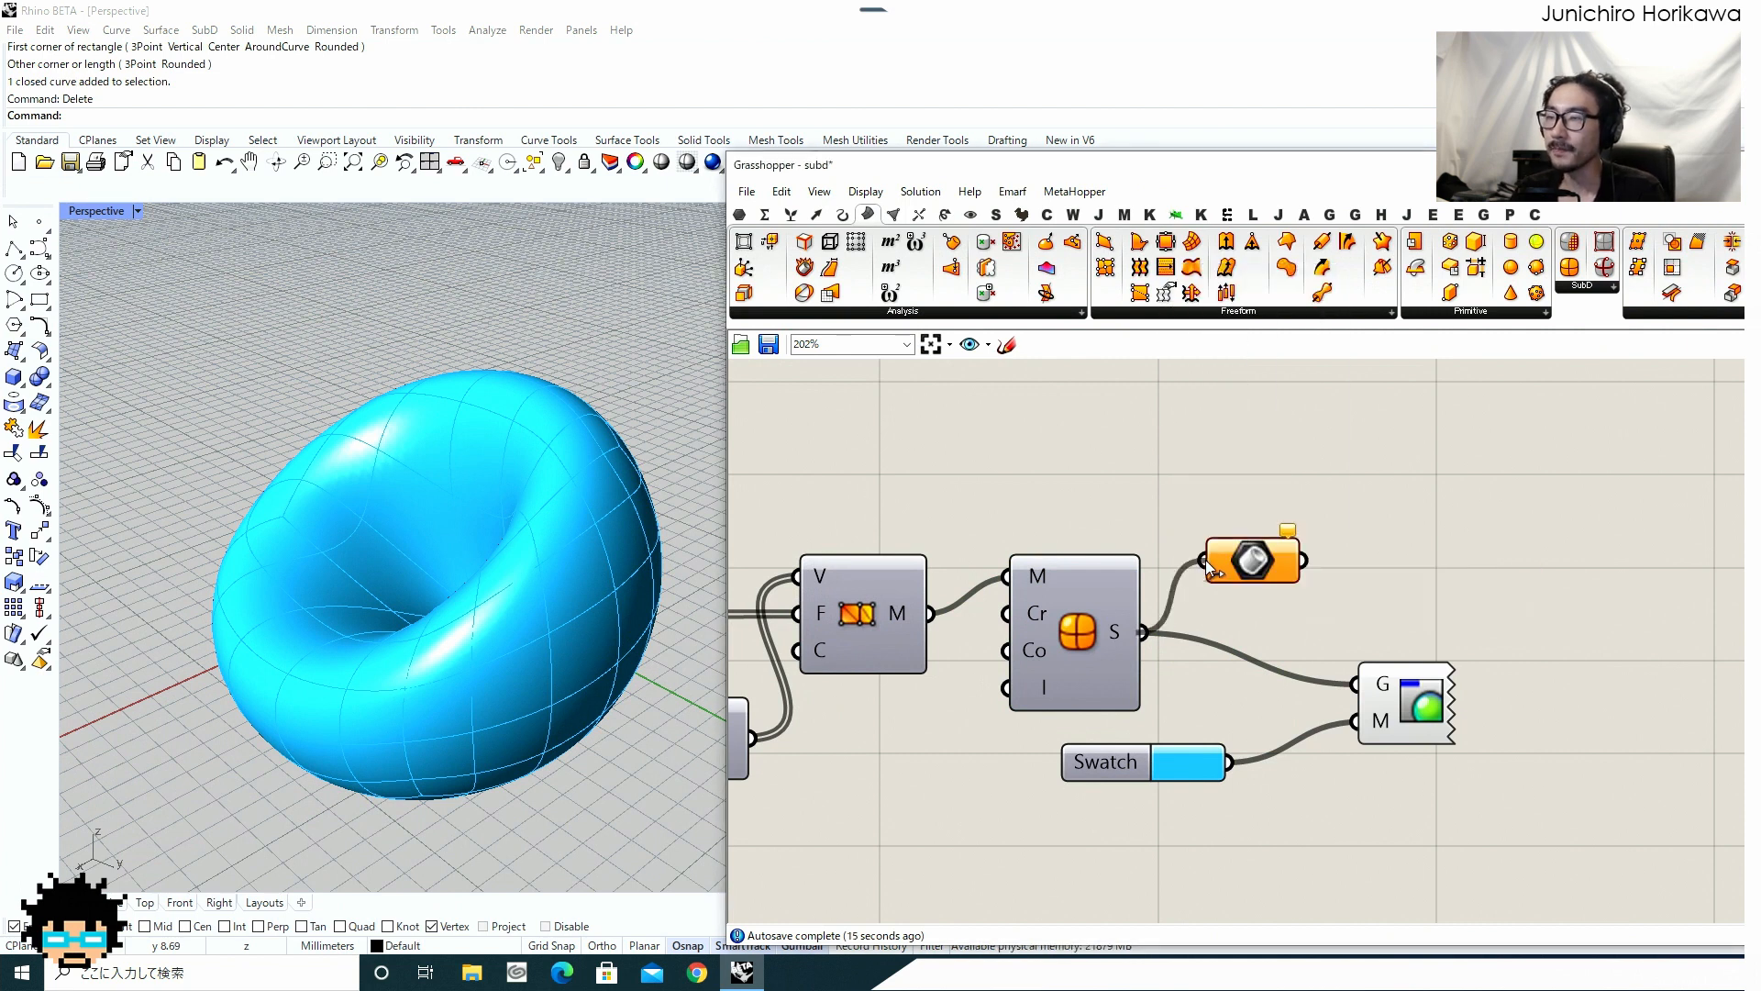
pyautogui.click(1312, 603)
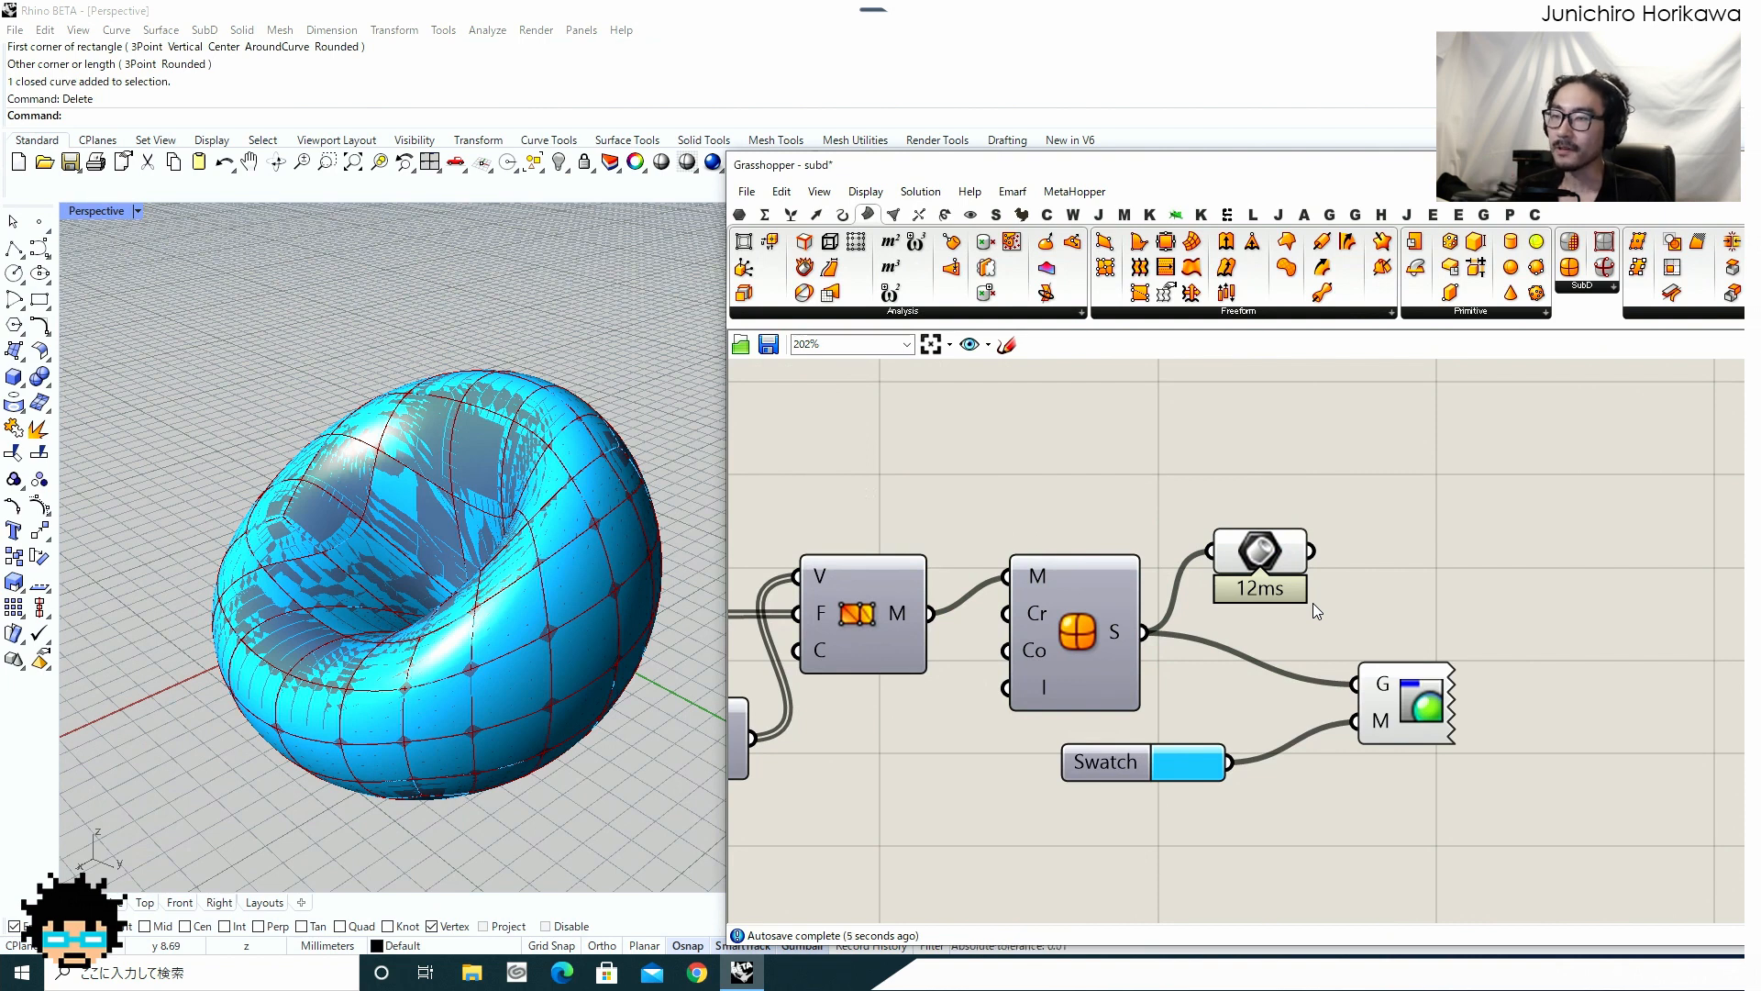
# Delete the Brep parameter attached to the SubD component.
pyautogui.click(1275, 562)
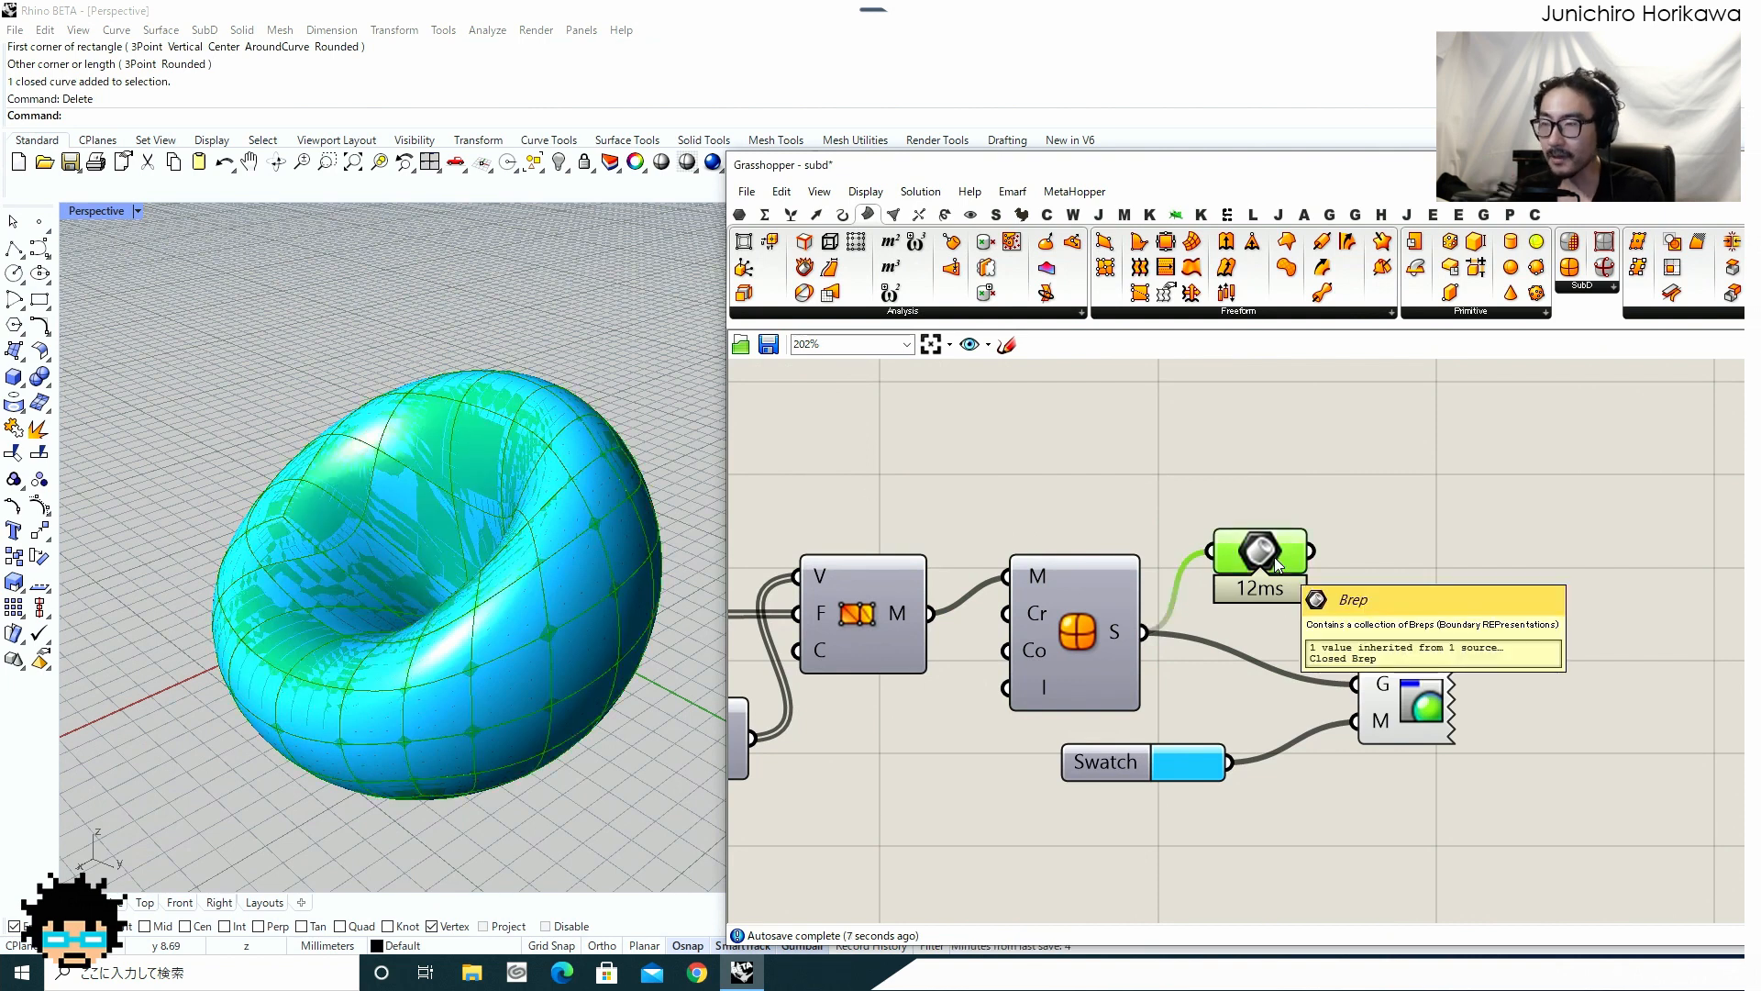
pyautogui.press('Delete')
pyautogui.scroll(-2, 1351, 547)
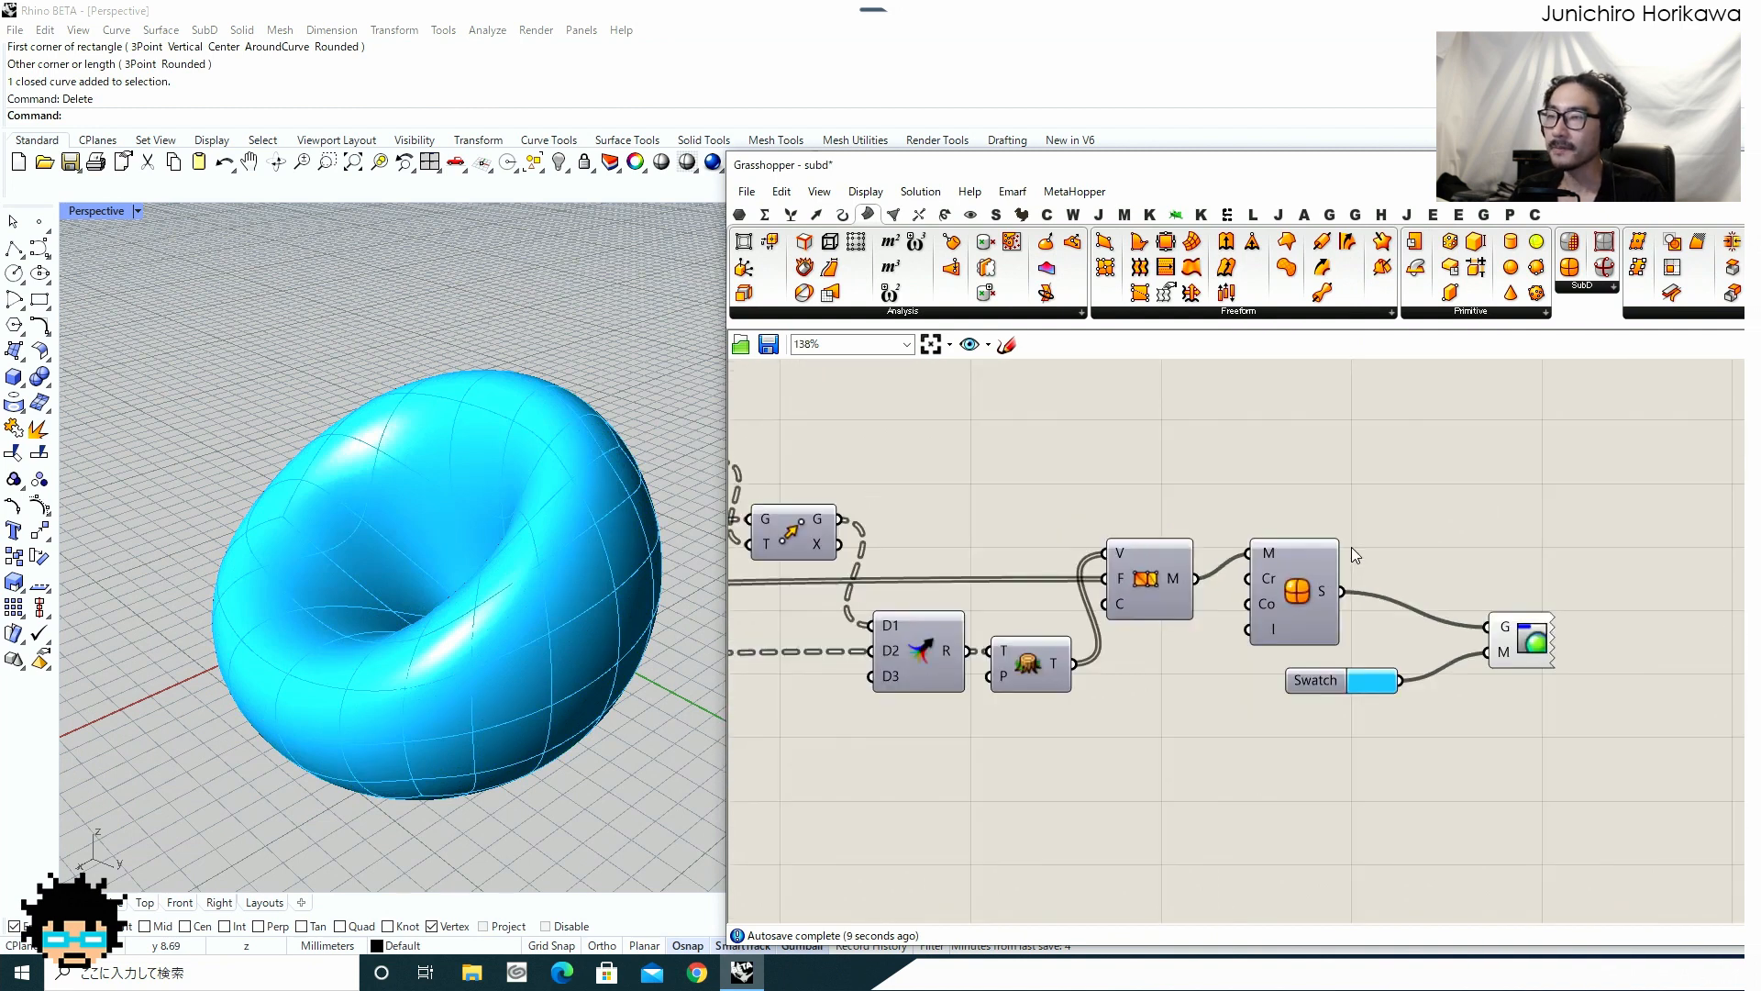
pyautogui.moveTo(1176, 461); pyautogui.dragTo(1537, 497, button='right')
pyautogui.scroll(-5, 1549, 499)
pyautogui.moveTo(1166, 550); pyautogui.dragTo(1477, 600, button='right')
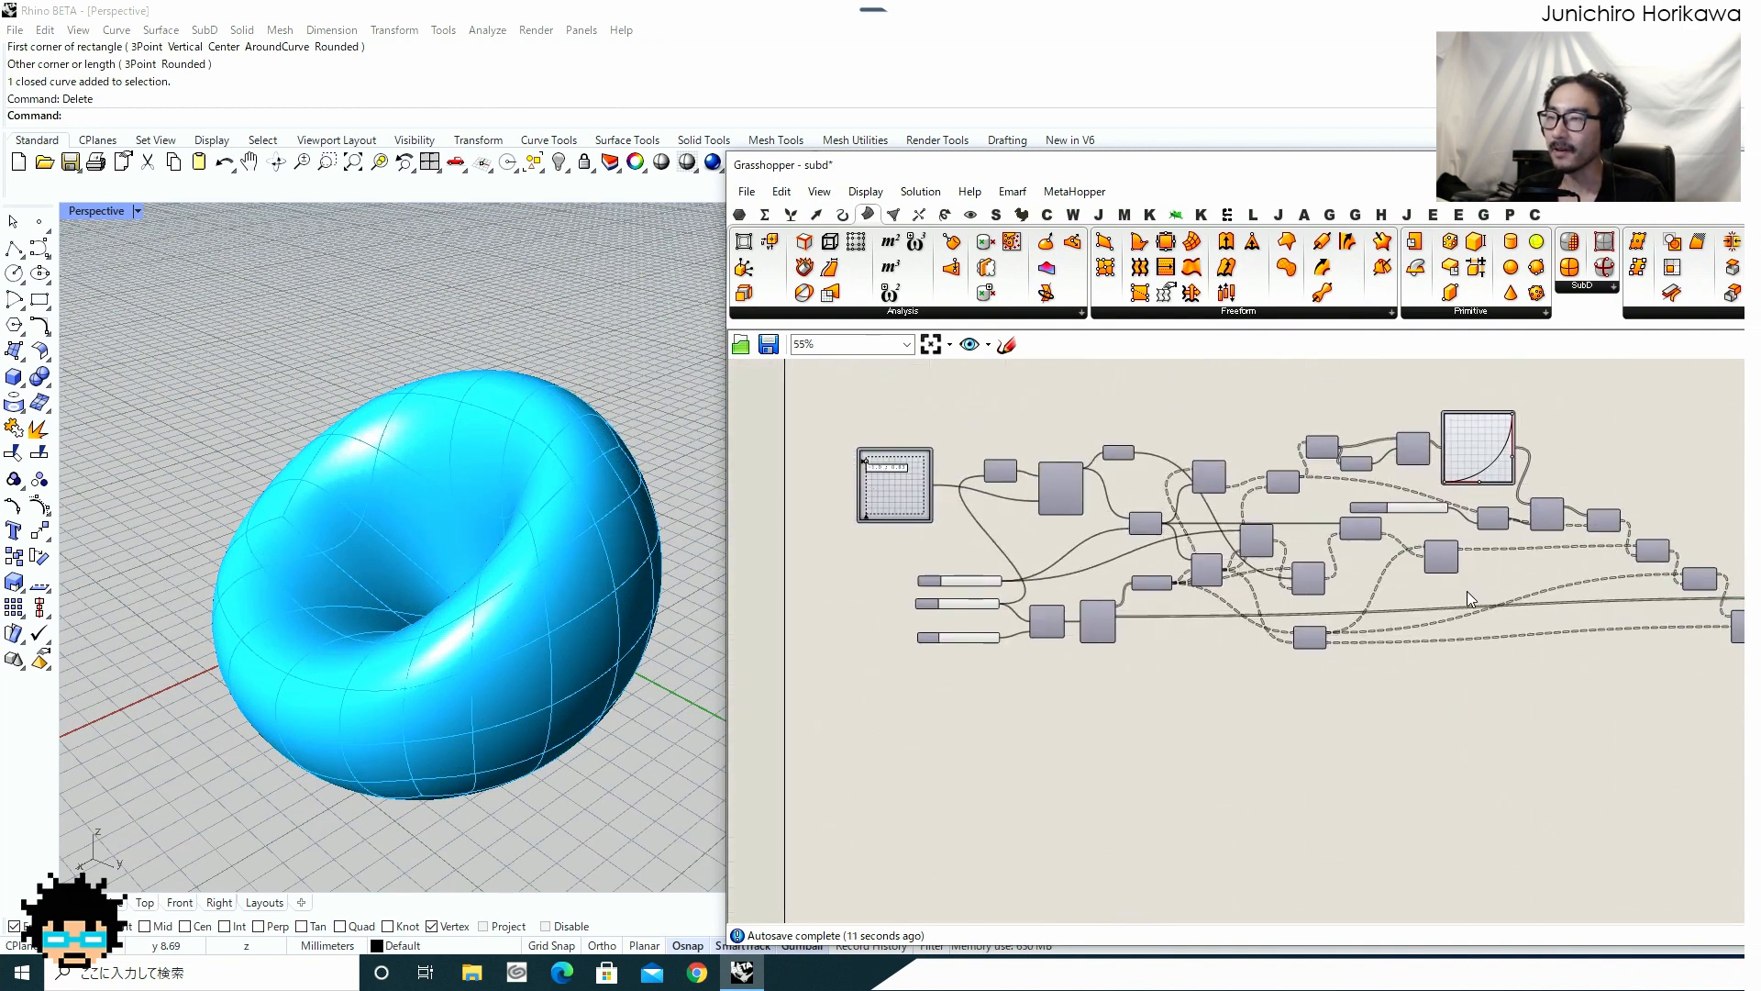
pyautogui.scroll(3, 1099, 559)
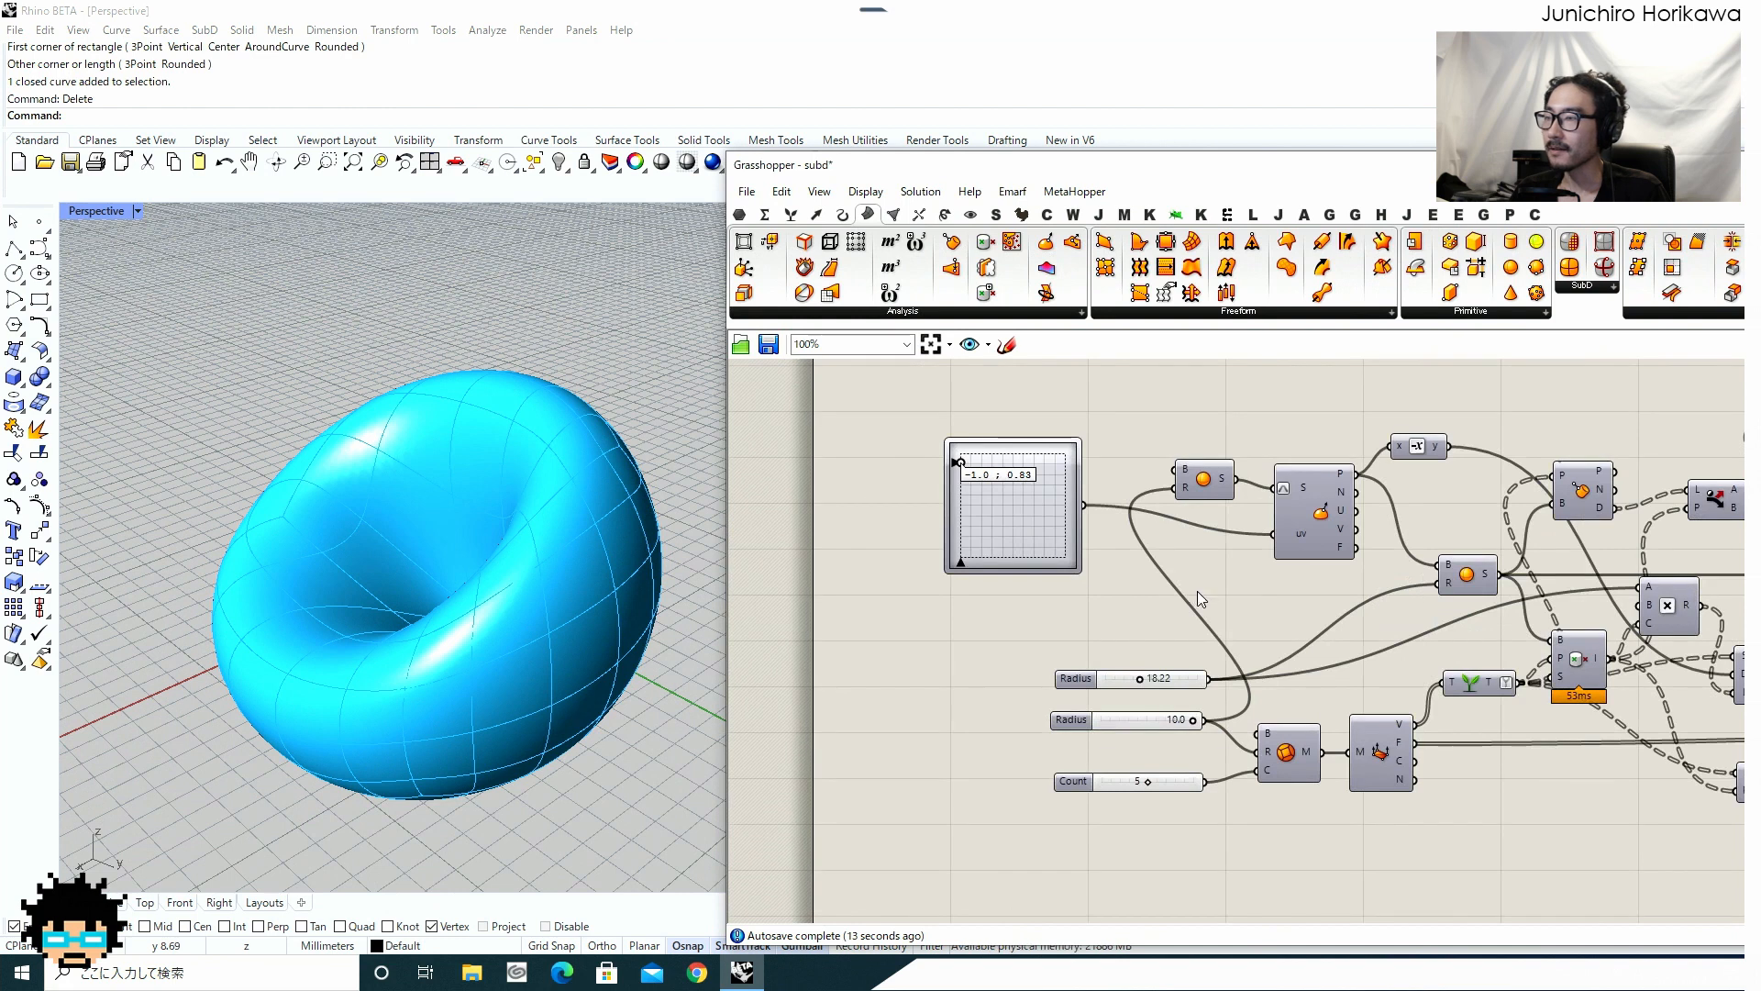
pyautogui.moveTo(1197, 592); pyautogui.dragTo(1077, 583, button='right')
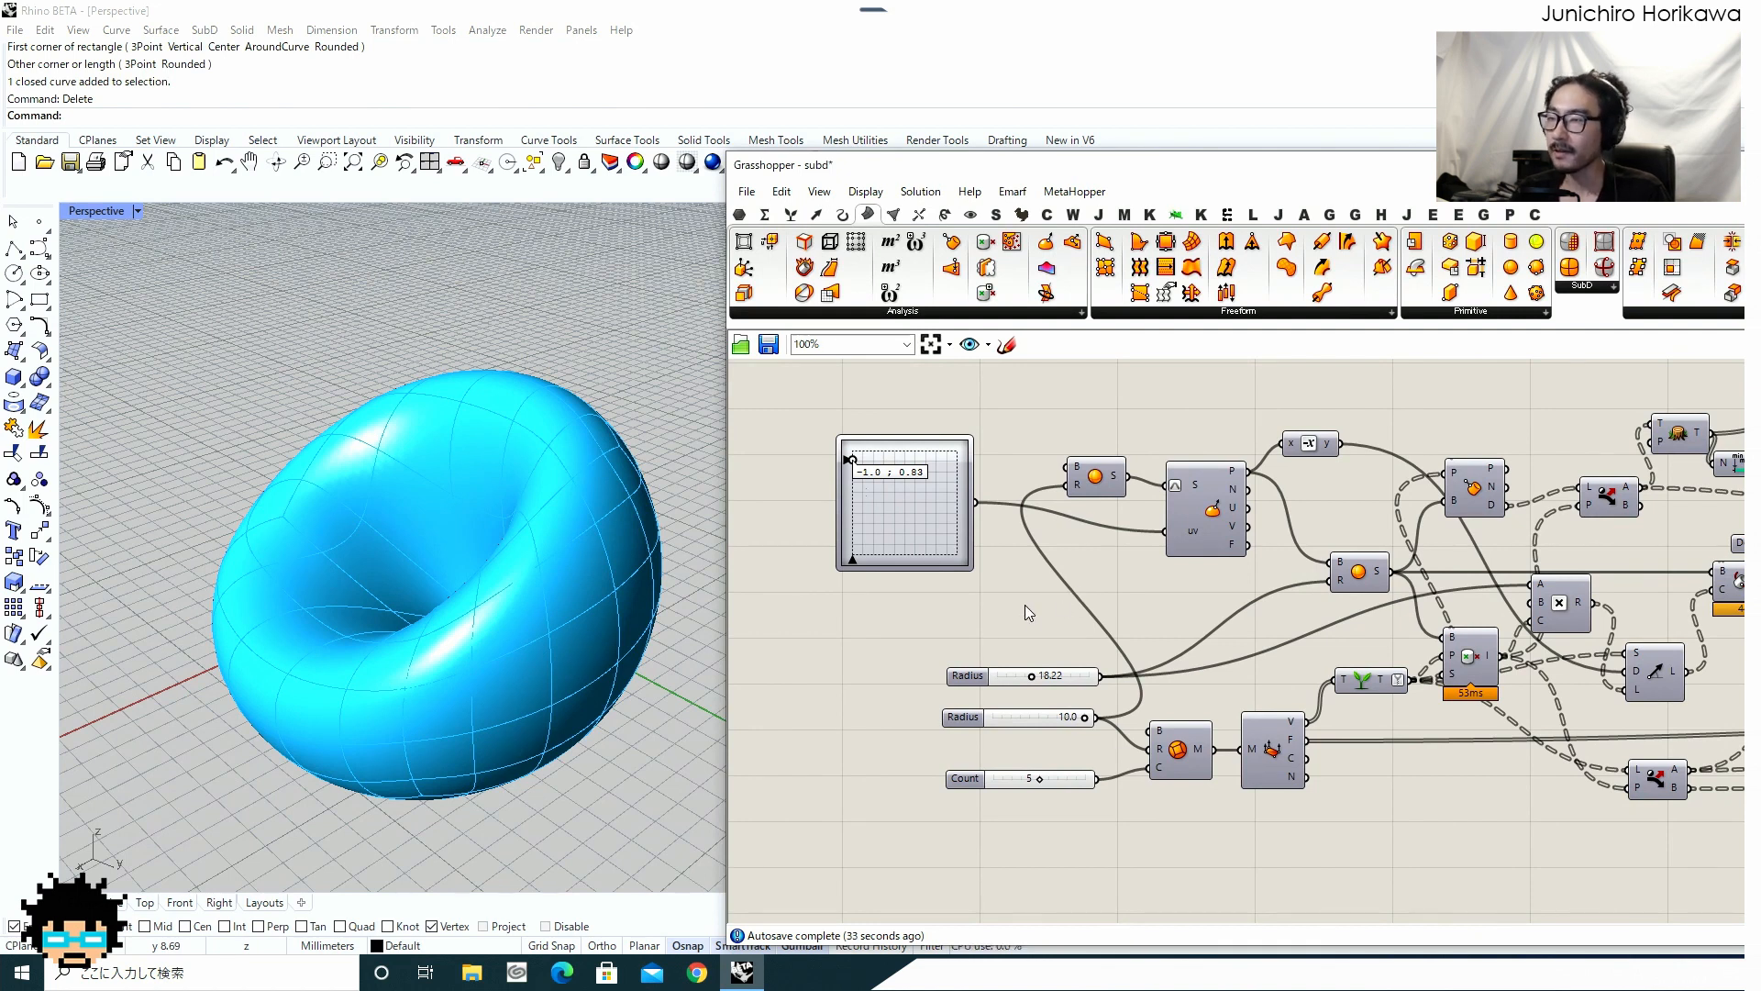
pyautogui.moveTo(1025, 603); pyautogui.dragTo(1097, 581, button='right')
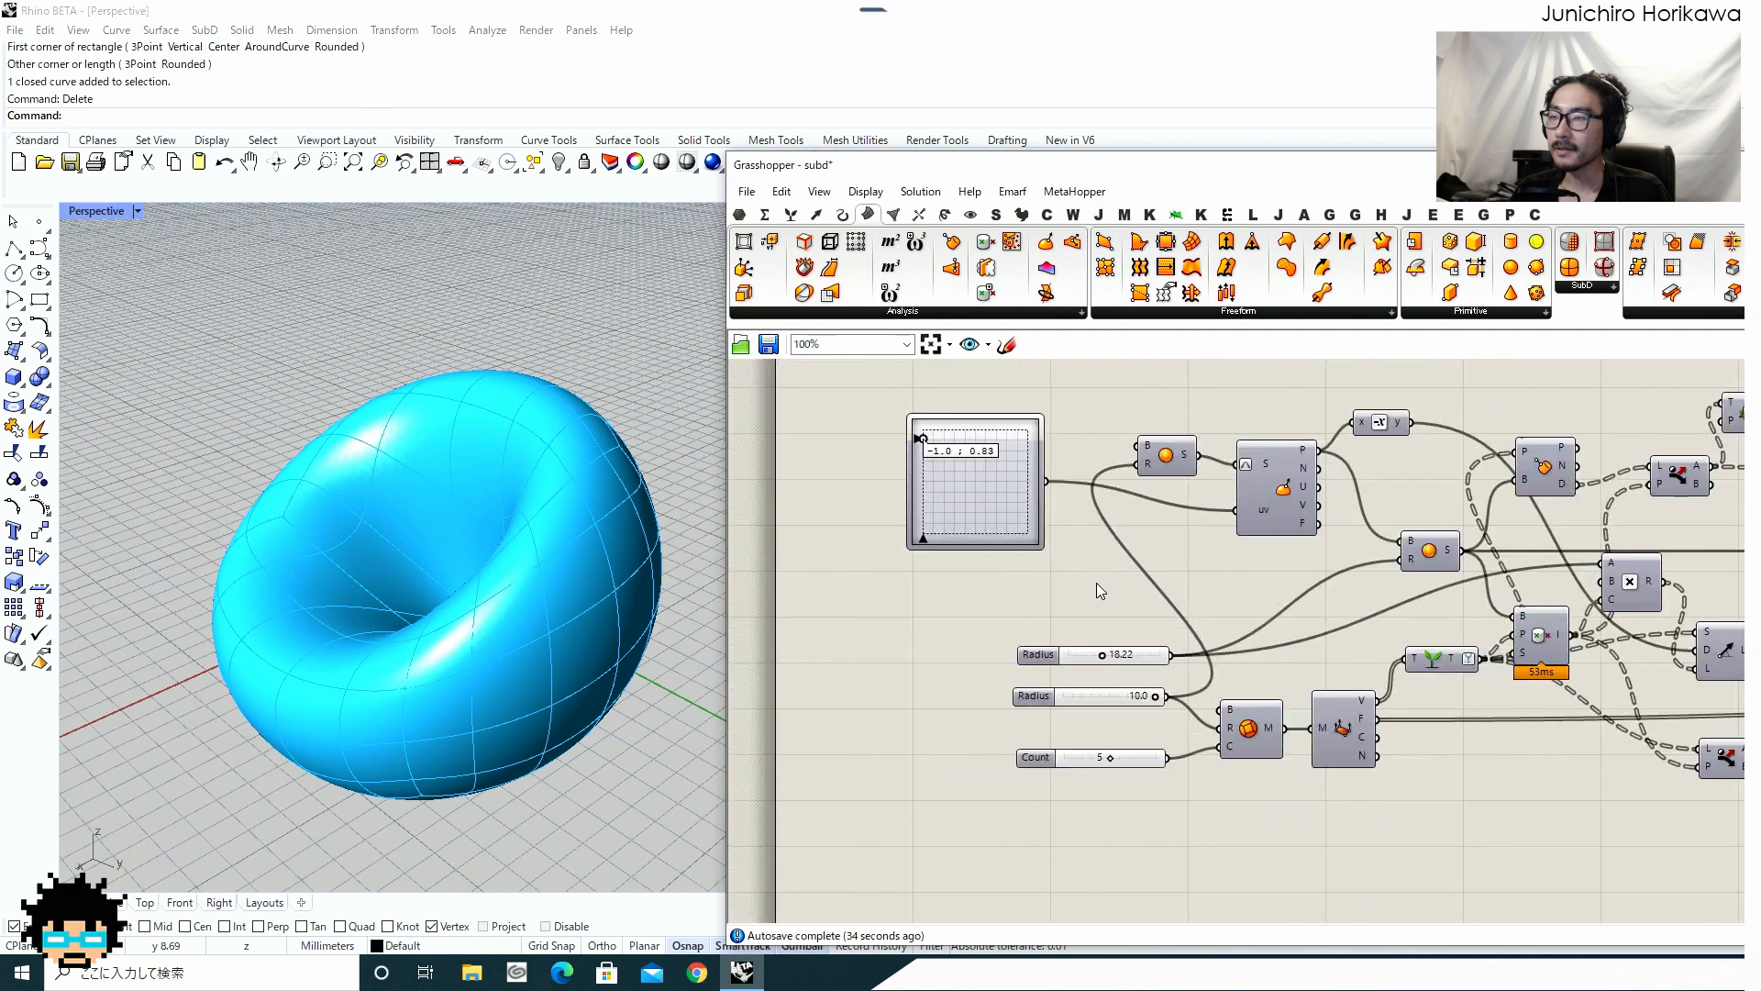
# Start a new Grasshopper definition and place a Mesh Sphere Ex component on the empty canvas.
pyautogui.click(747, 191)
pyautogui.click(761, 213)
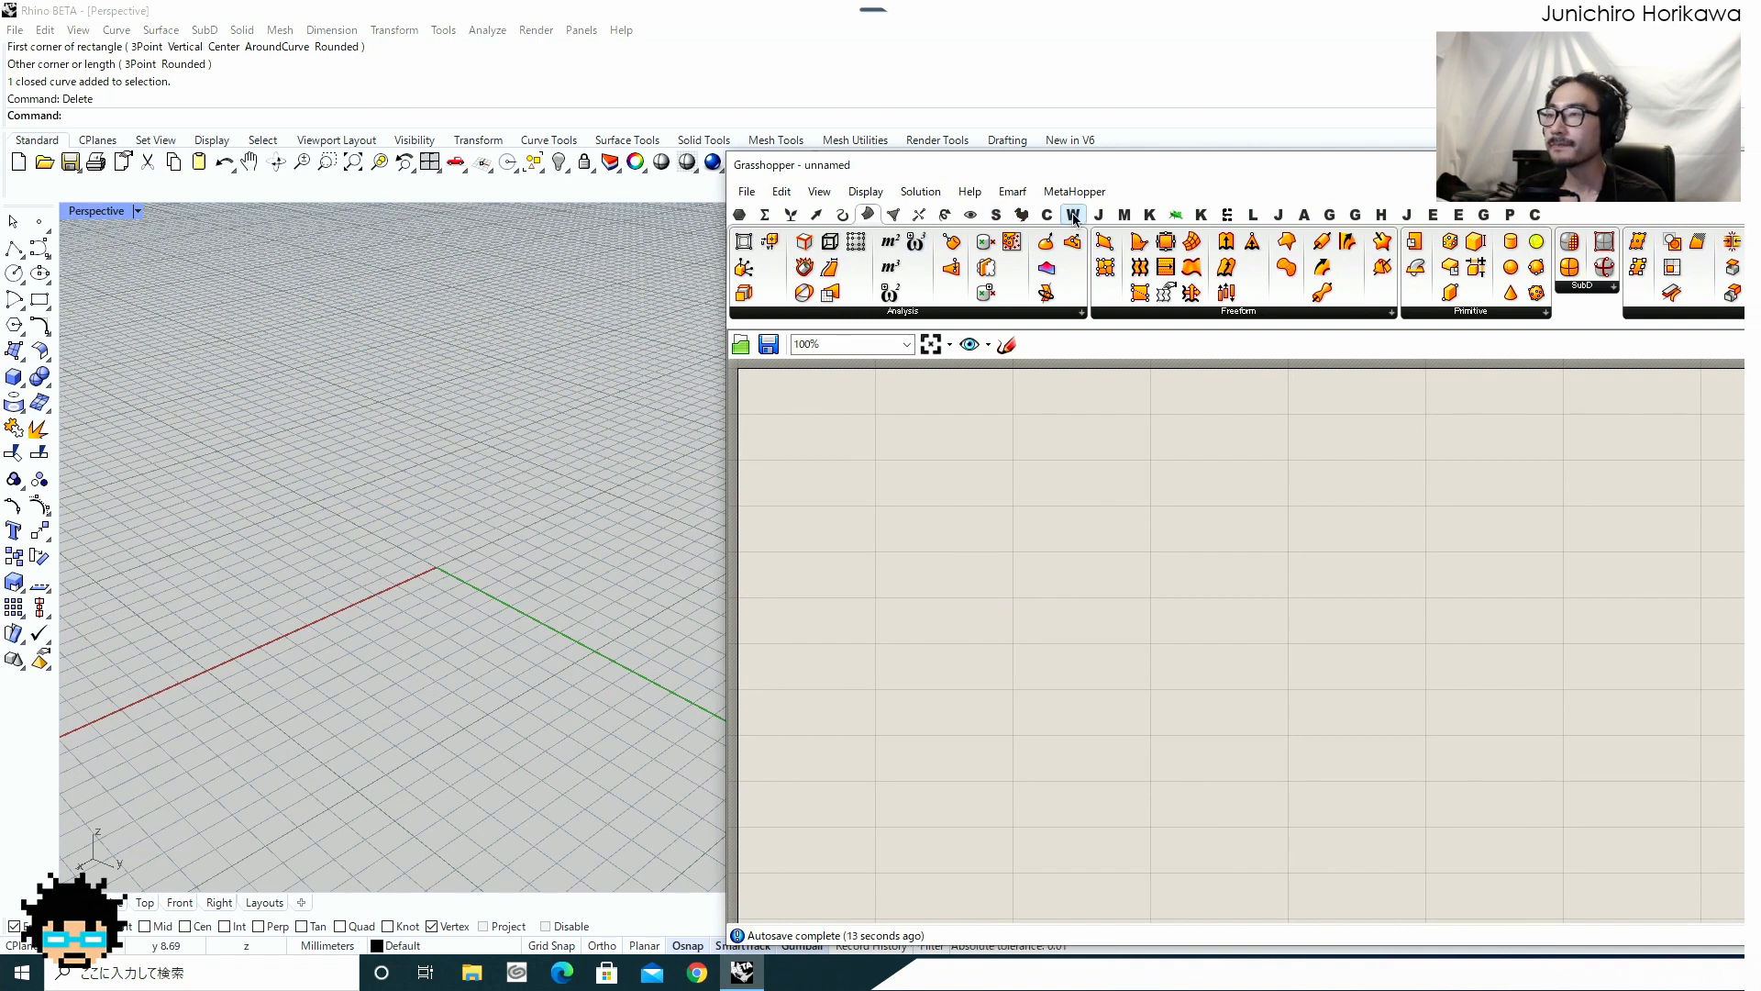
pyautogui.click(893, 215)
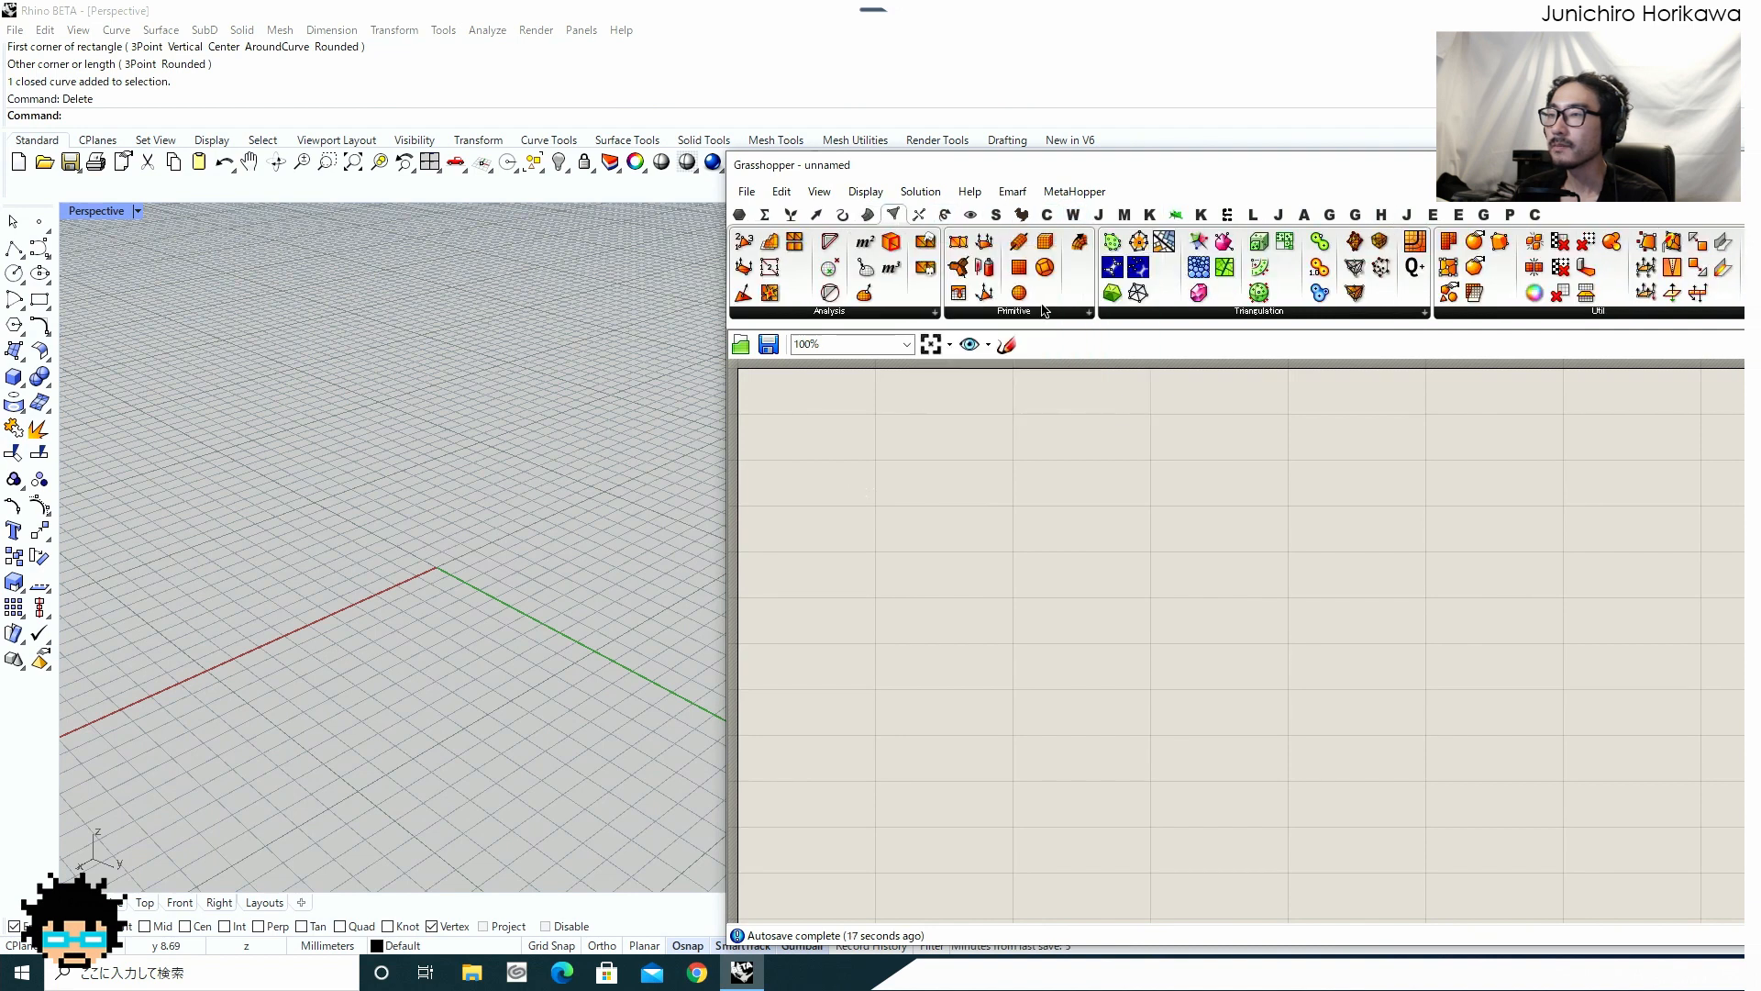
pyautogui.moveTo(1327, 177); pyautogui.dragTo(1227, 128)
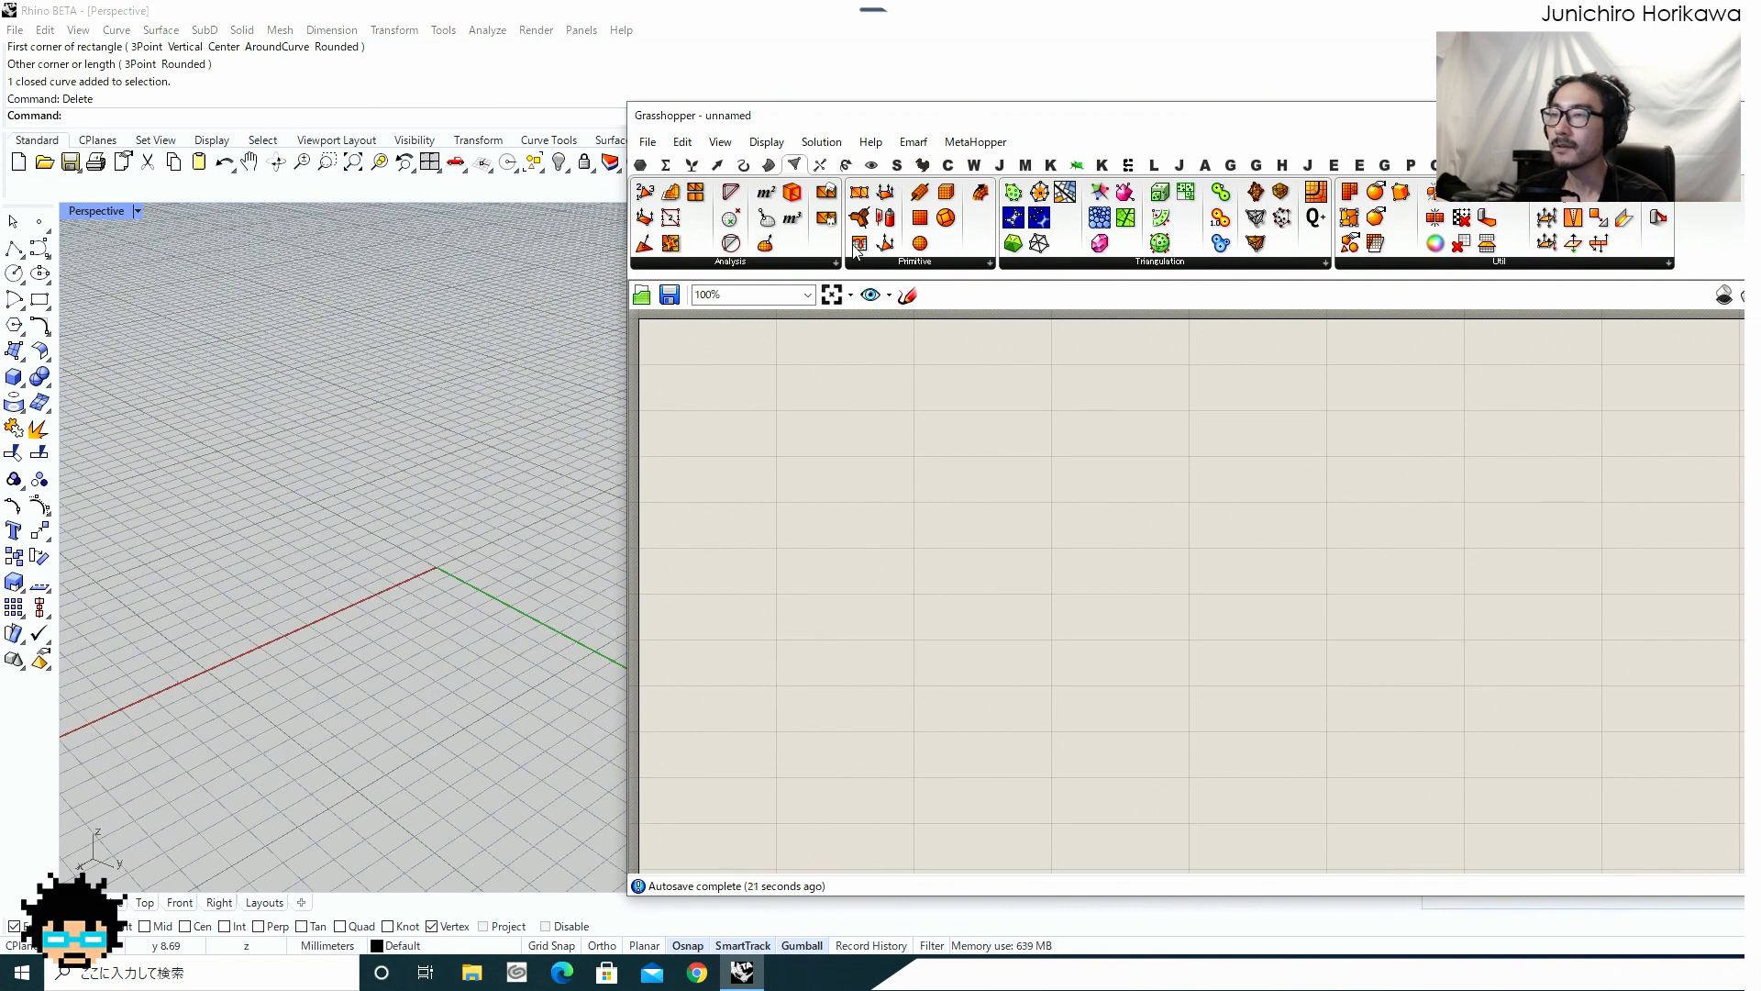
pyautogui.click(947, 265)
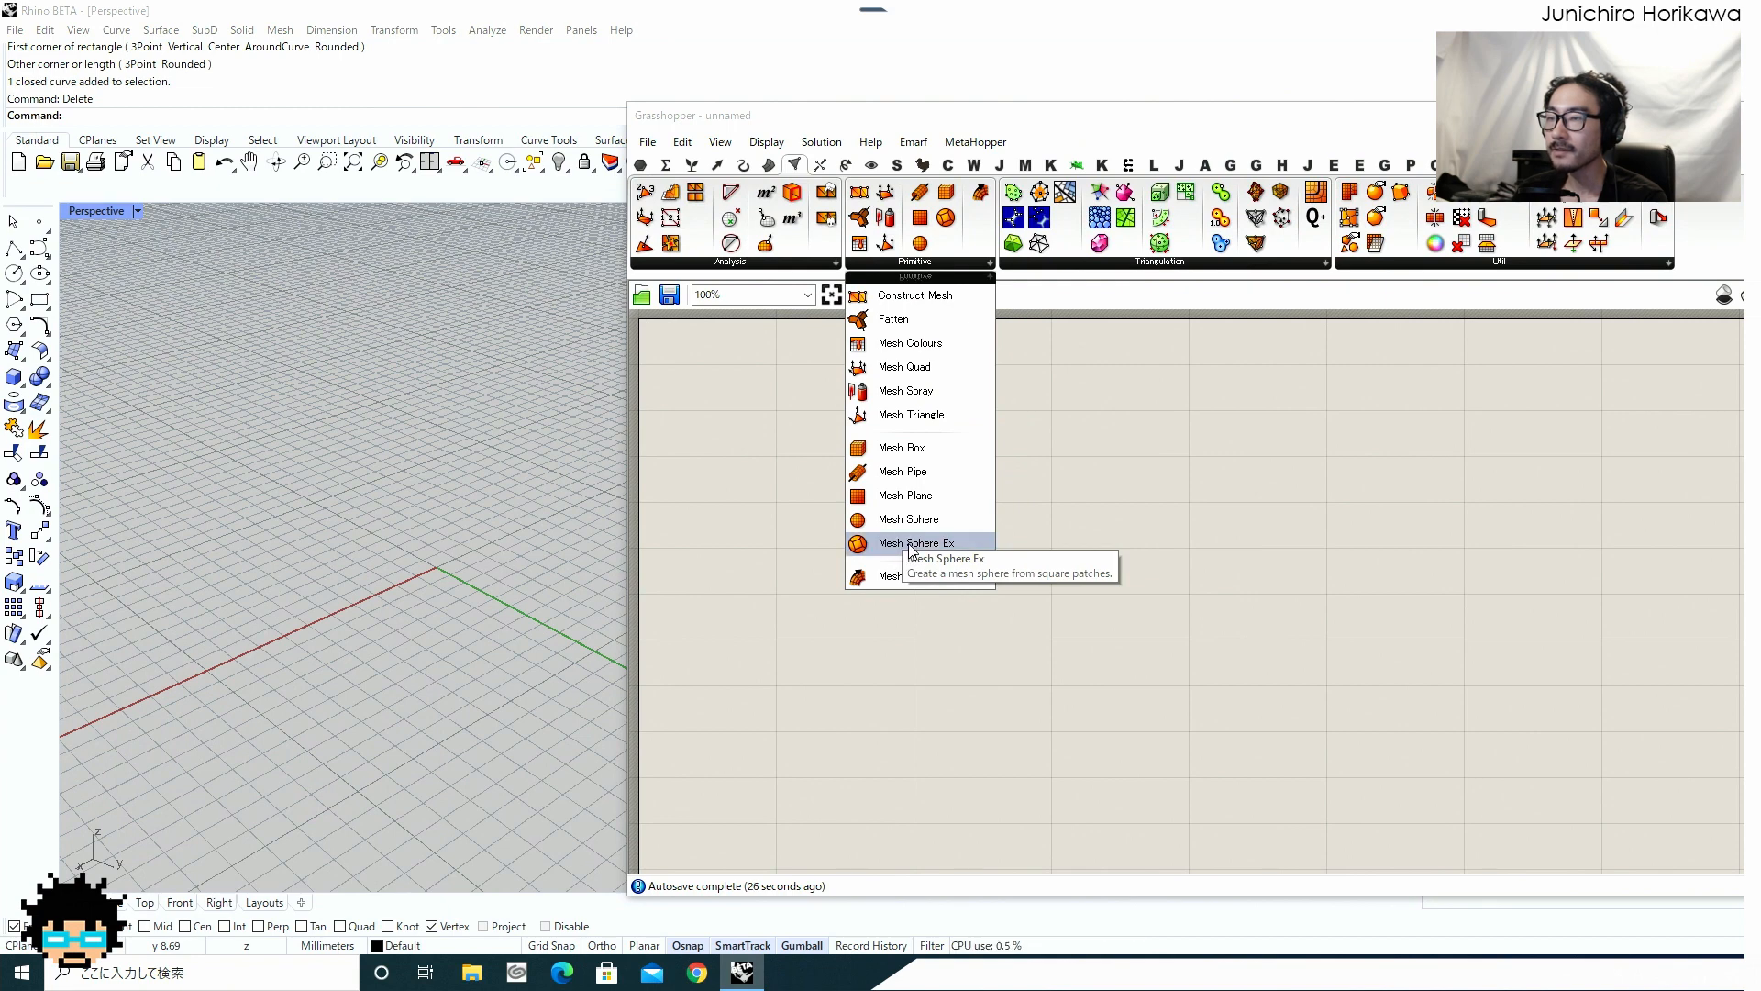
pyautogui.moveTo(910, 543); pyautogui.dragTo(931, 609)
# Examine the square patches of the preview mesh sphere from several angles and distances.
pyautogui.moveTo(548, 597); pyautogui.dragTo(409, 640, button='right')
pyautogui.scroll(5, 420, 557)
pyautogui.scroll(-4, 399, 644)
pyautogui.scroll(-4, 410, 628)
pyautogui.scroll(5, 459, 595)
pyautogui.scroll(-2, 306, 541)
pyautogui.moveTo(307, 542); pyautogui.dragTo(301, 663, button='right')
pyautogui.scroll(-5, 240, 541)
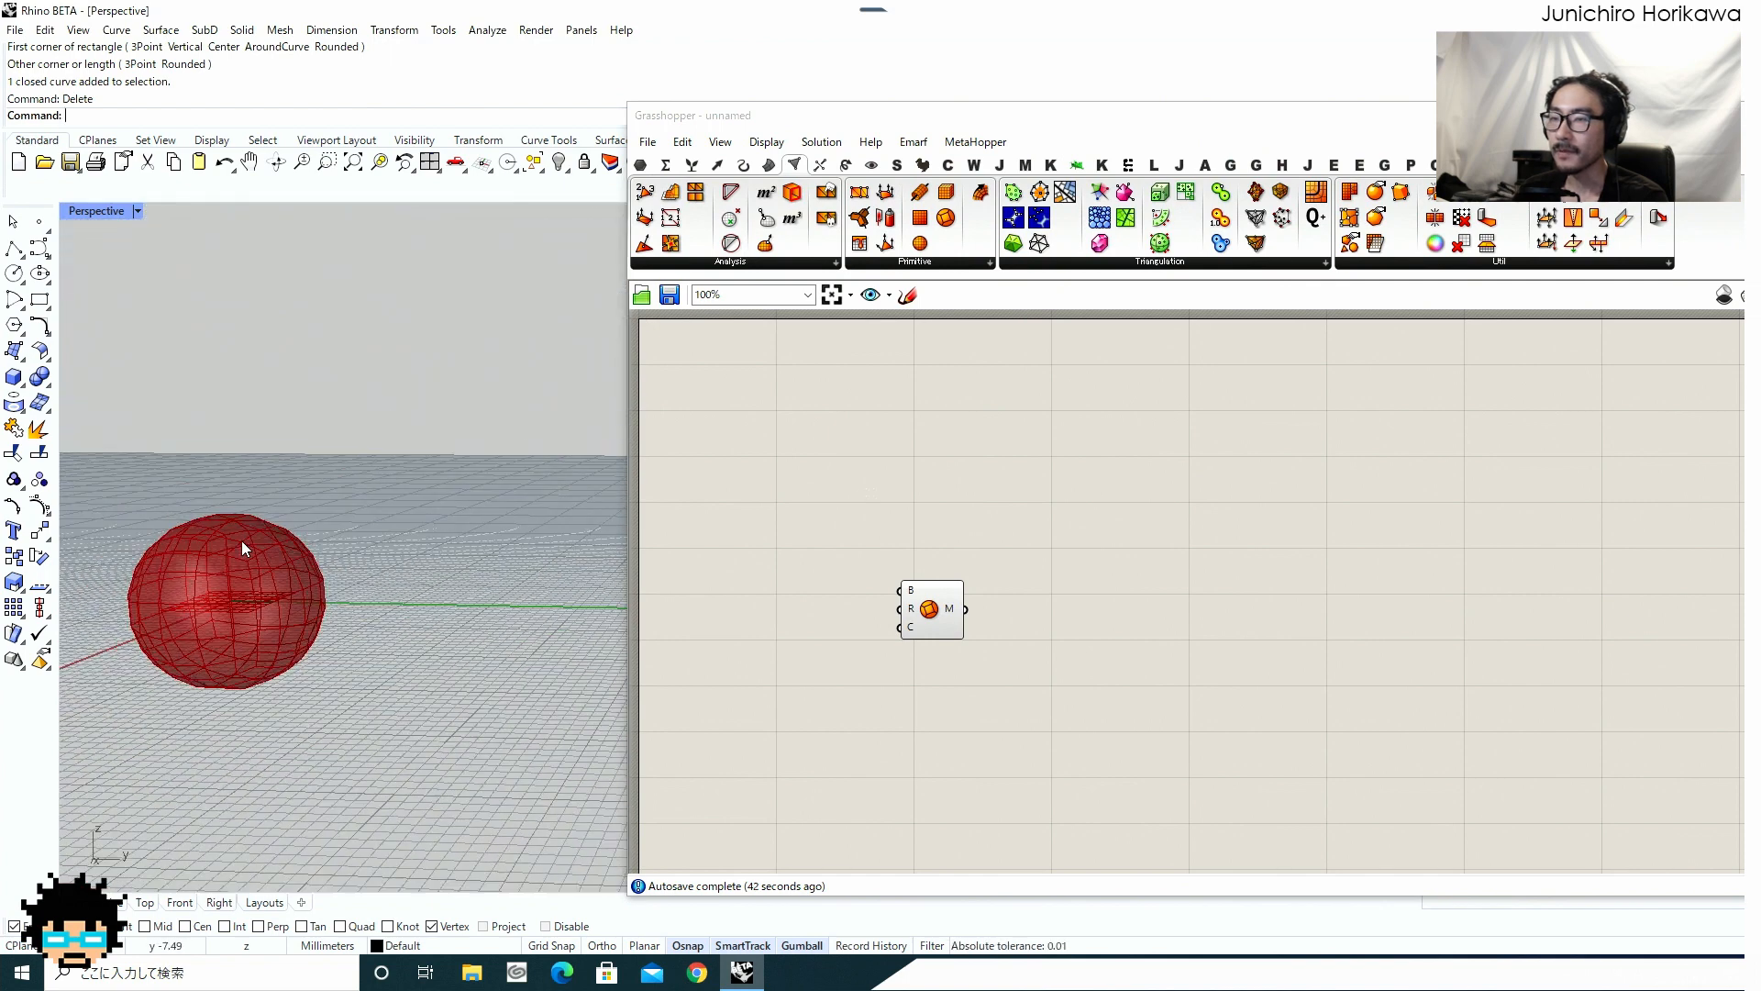
pyautogui.scroll(7, 189, 587)
pyautogui.moveTo(189, 587); pyautogui.dragTo(266, 635, button='right')
pyautogui.scroll(-4, 282, 540)
pyautogui.moveTo(283, 539); pyautogui.dragTo(277, 554, button='right')
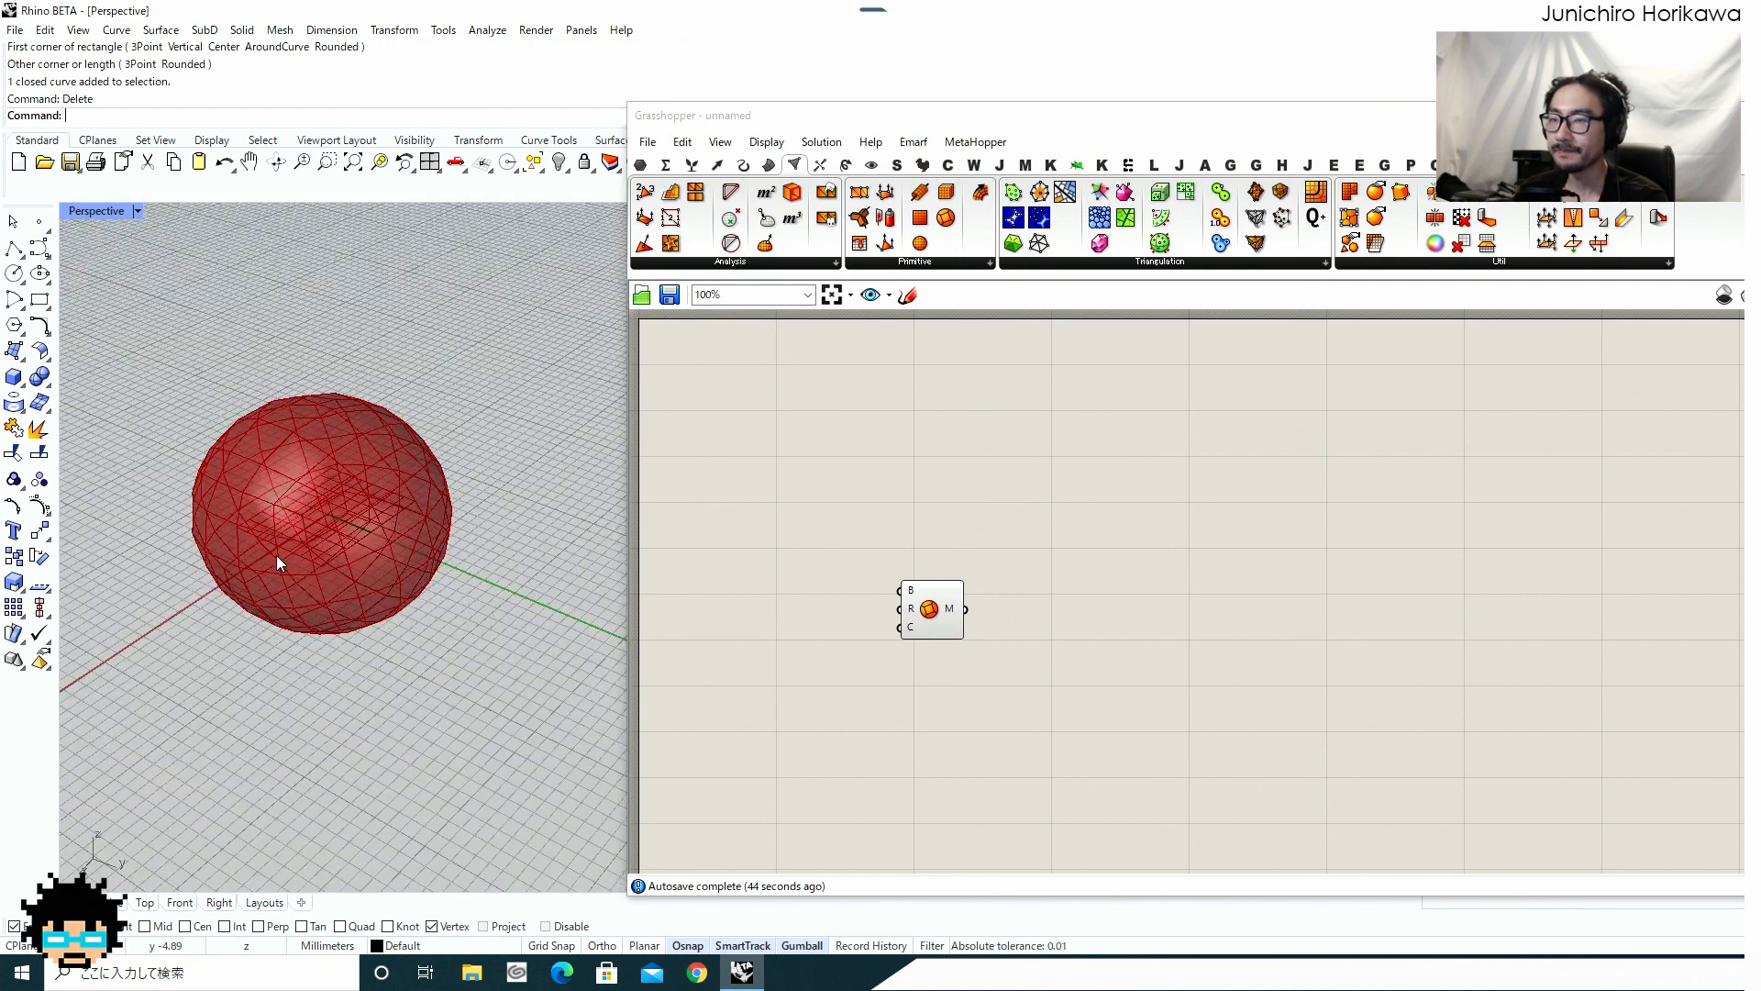
pyautogui.scroll(5, 277, 554)
pyautogui.scroll(4, 935, 606)
# Add a number slider with the value 10 and connect it to the Count input of the Mesh Sphere Ex component.
pyautogui.moveTo(935, 608); pyautogui.dragTo(1004, 623)
pyautogui.click(831, 604)
pyautogui.scroll(2, 1000, 620)
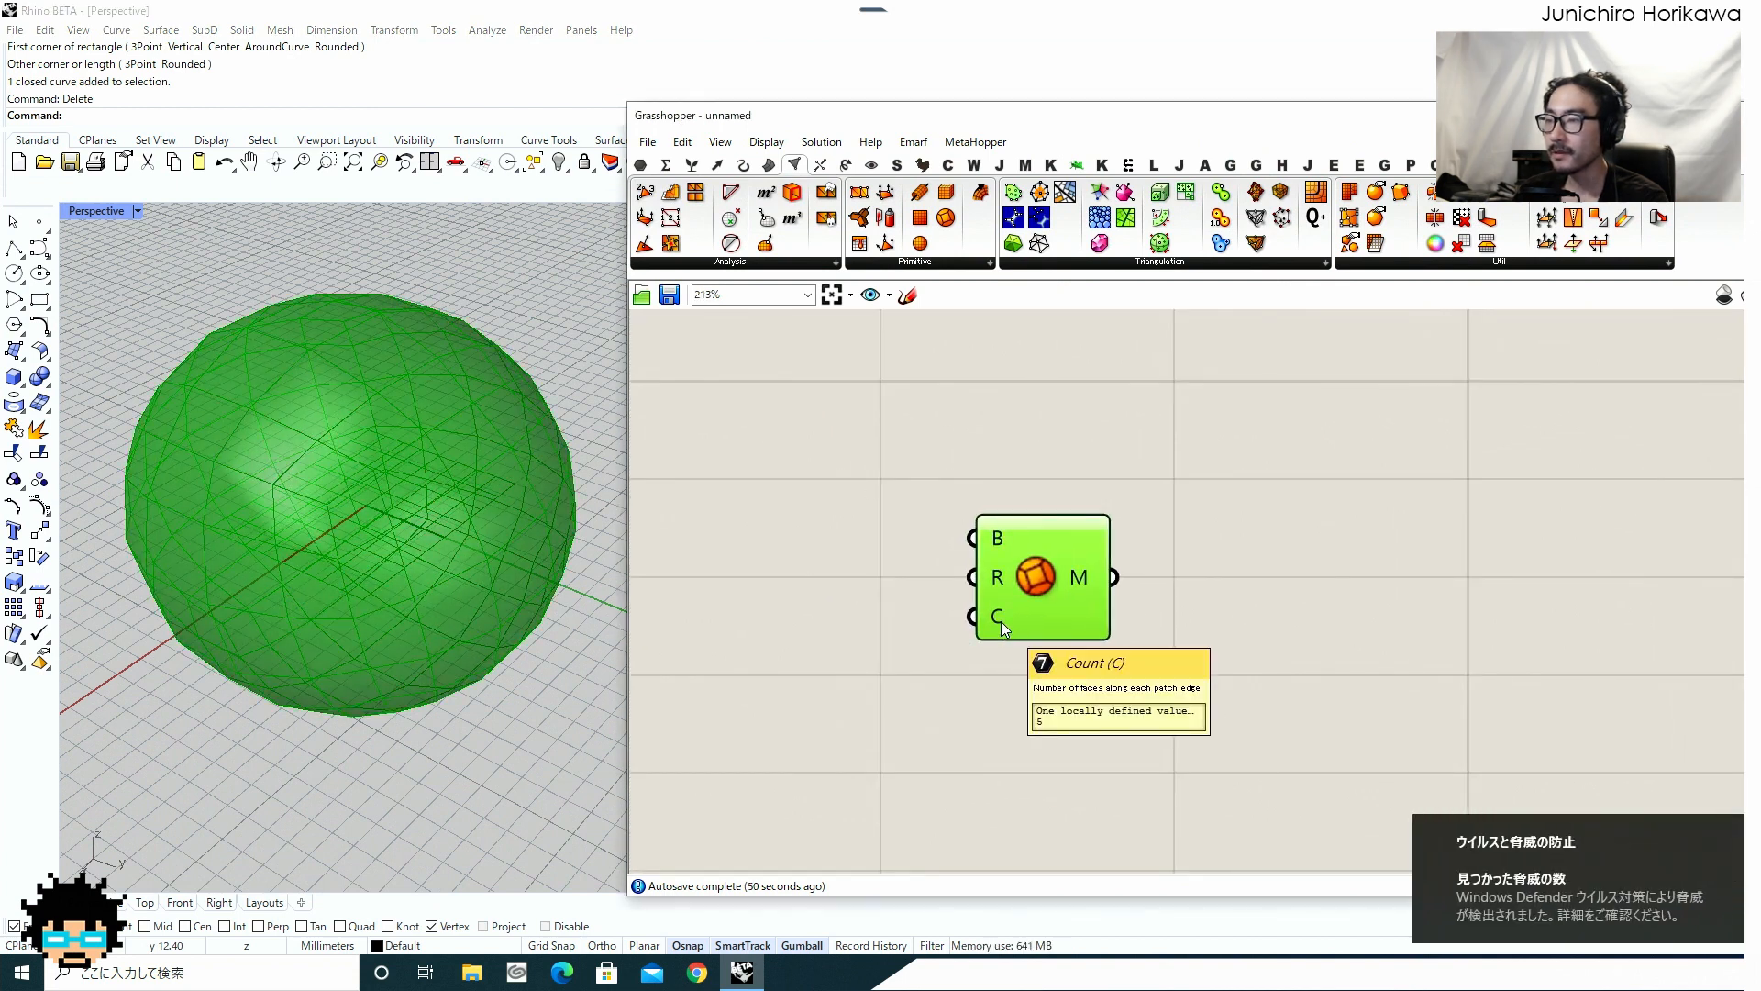
pyautogui.click(1727, 835)
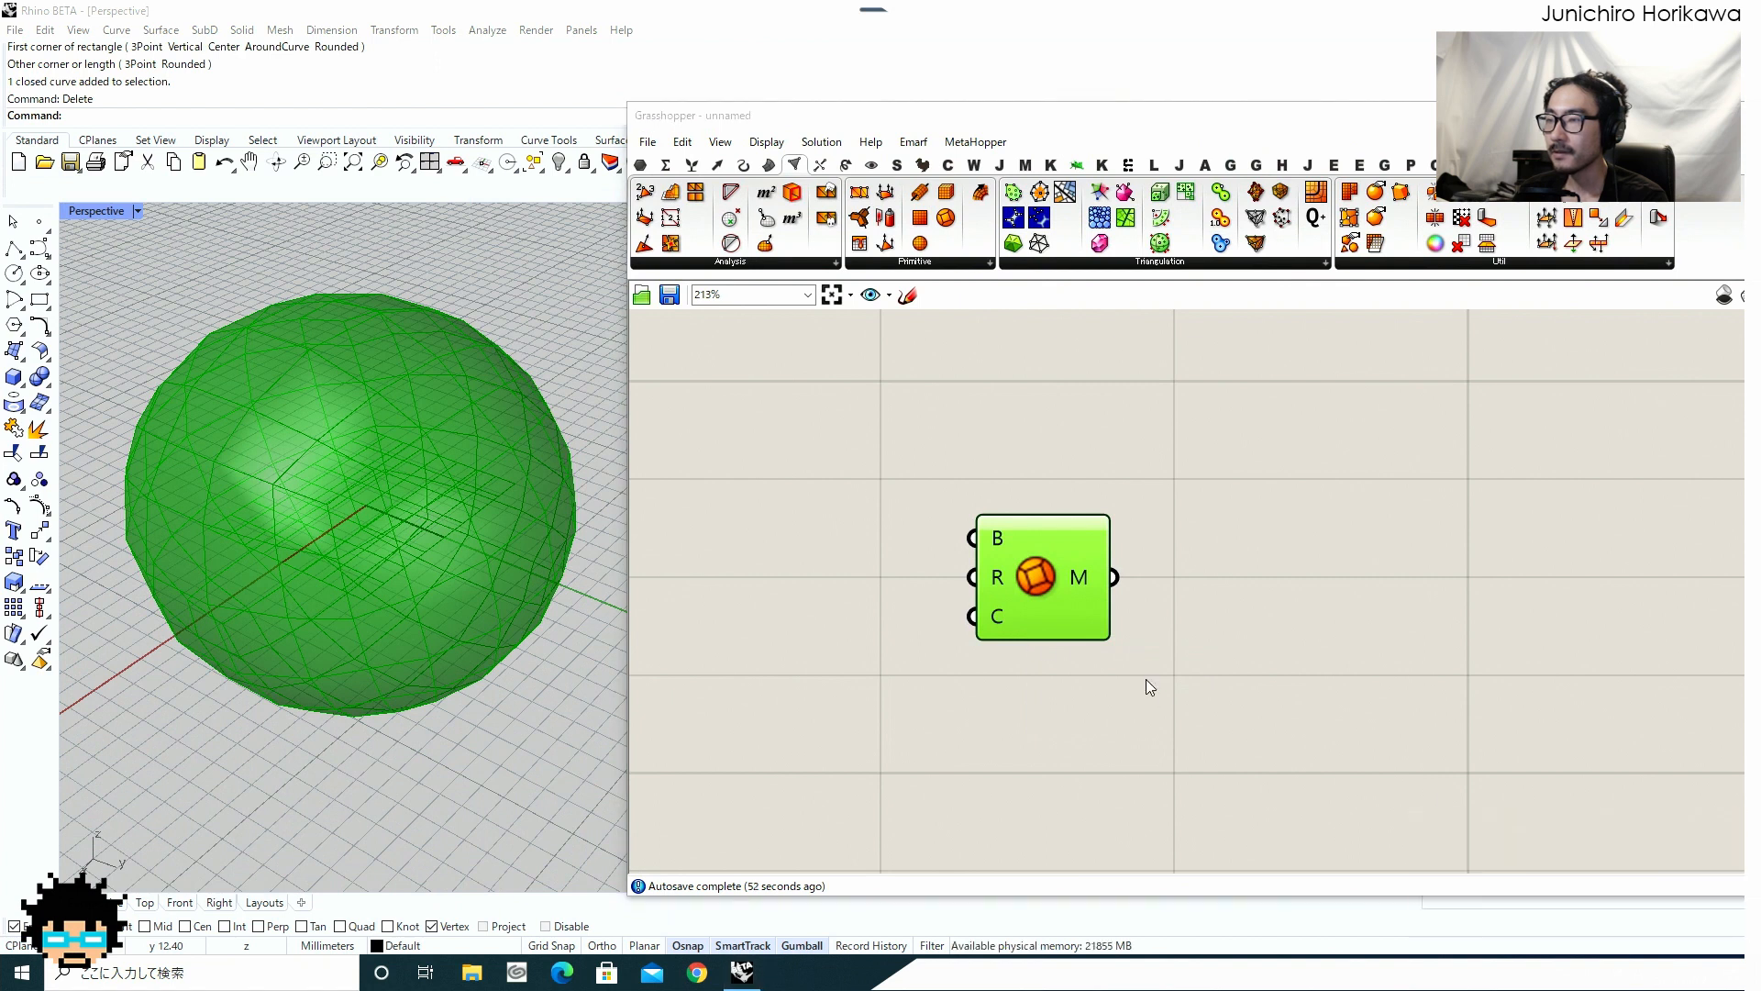
pyautogui.moveTo(1003, 614); pyautogui.dragTo(1048, 607)
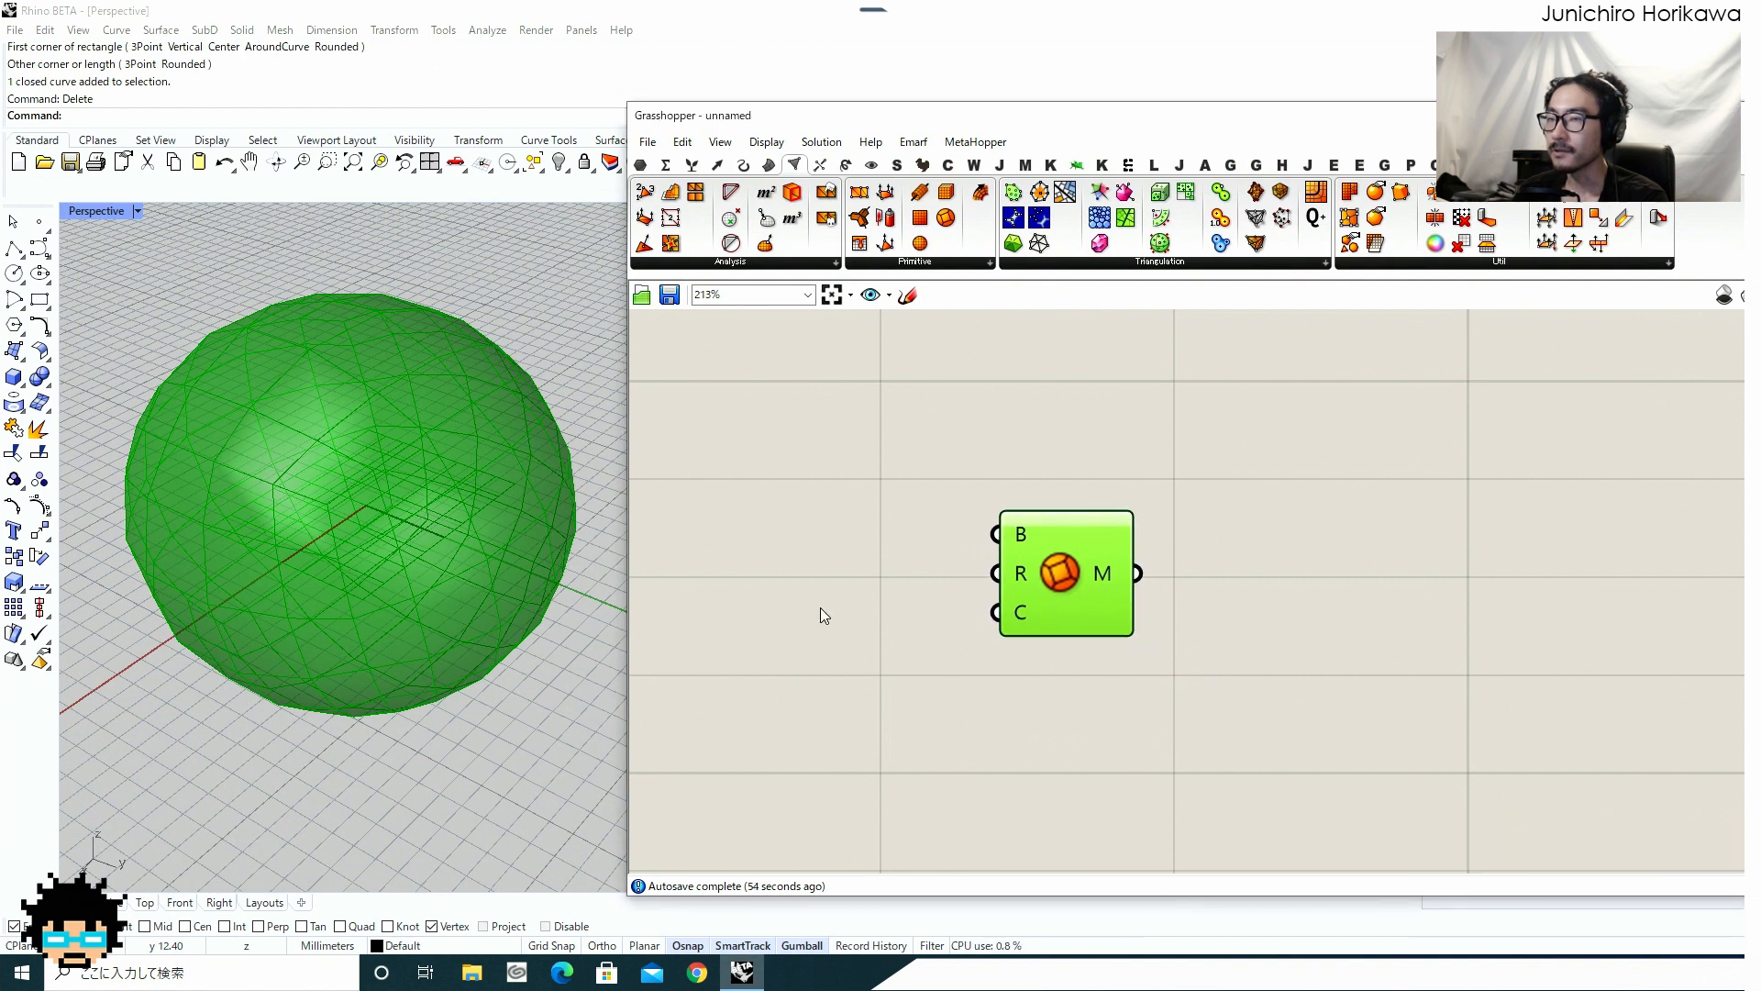
pyautogui.doubleClick(850, 651)
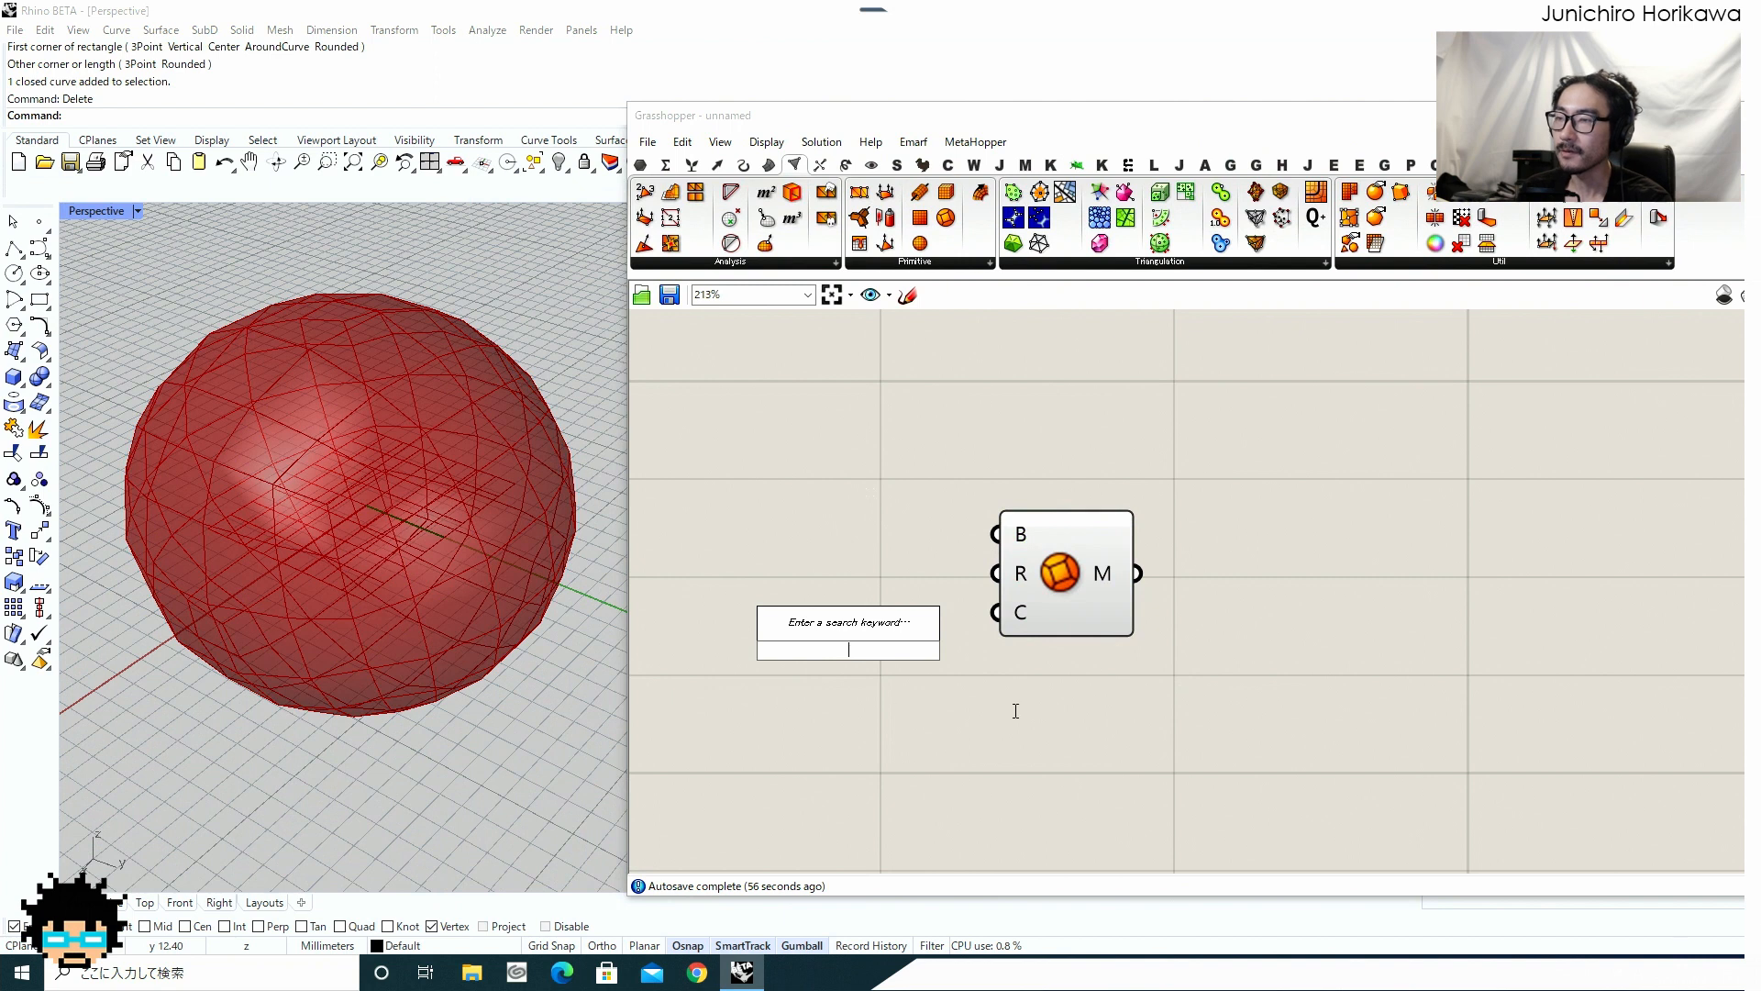
pyautogui.doubleClick(794, 724)
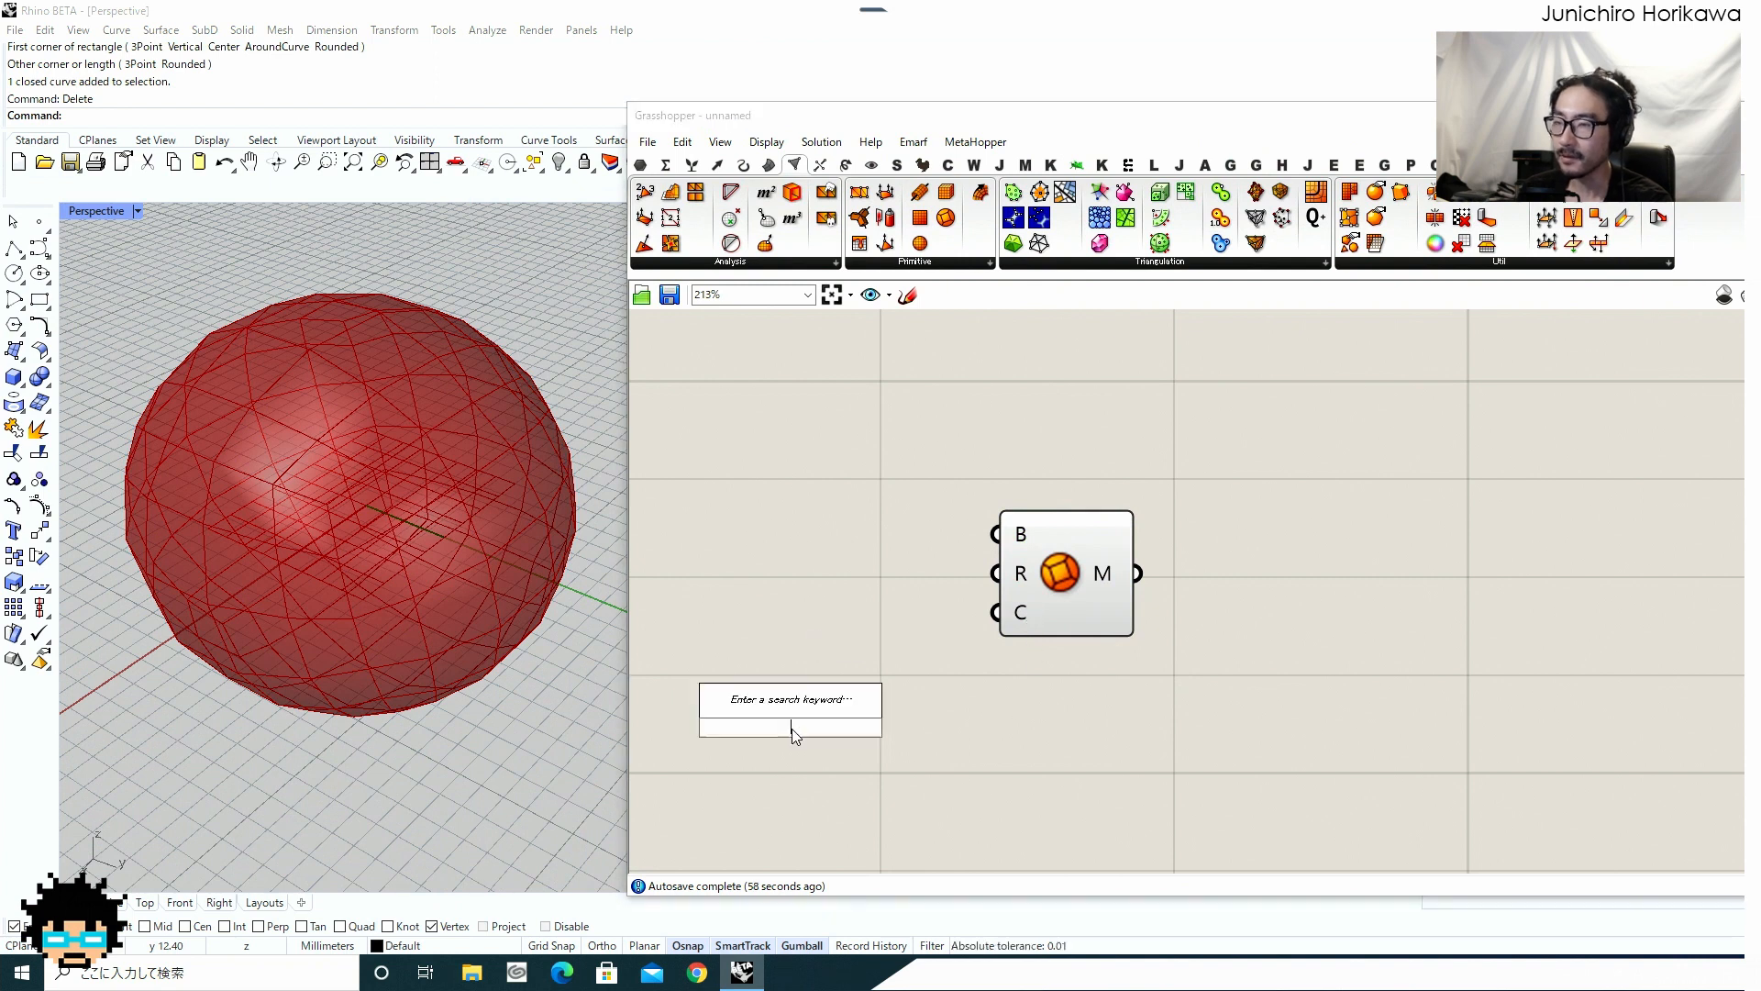
pyautogui.write('10')
pyautogui.press('Return')
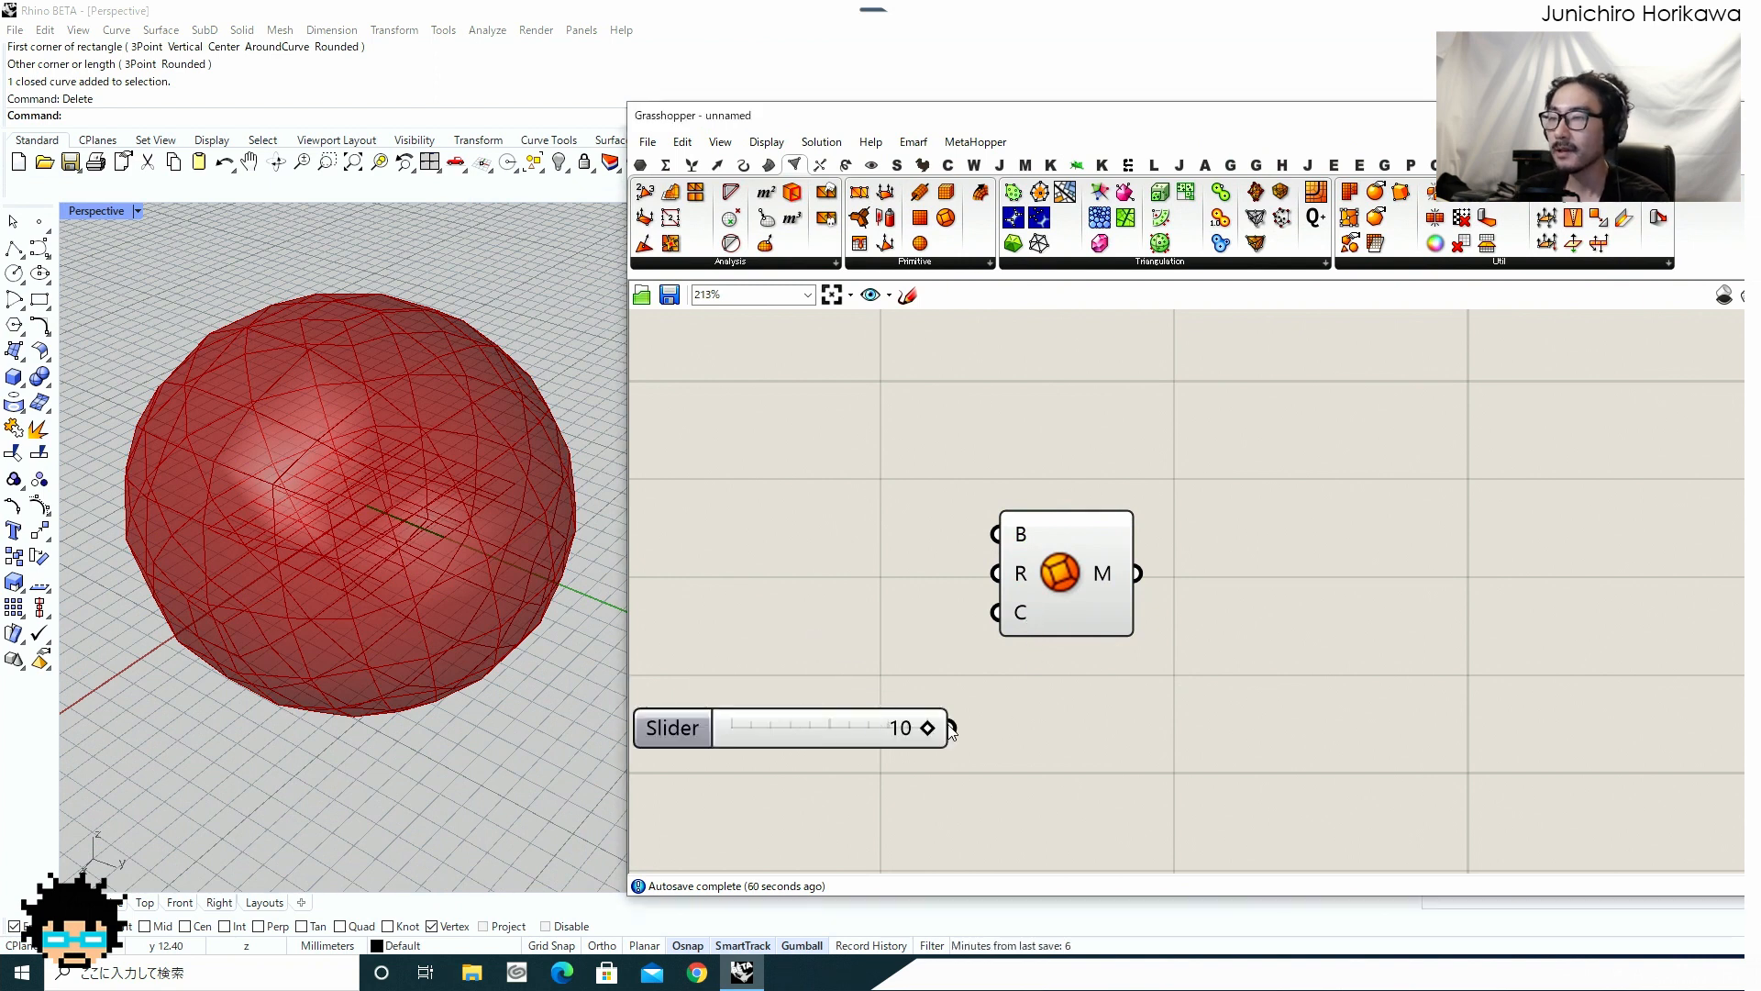
pyautogui.moveTo(994, 636)
pyautogui.mouseDown()
pyautogui.moveTo(956, 728)
pyautogui.moveTo(1010, 618)
pyautogui.mouseUp()
pyautogui.moveTo(959, 728); pyautogui.dragTo(1110, 595)
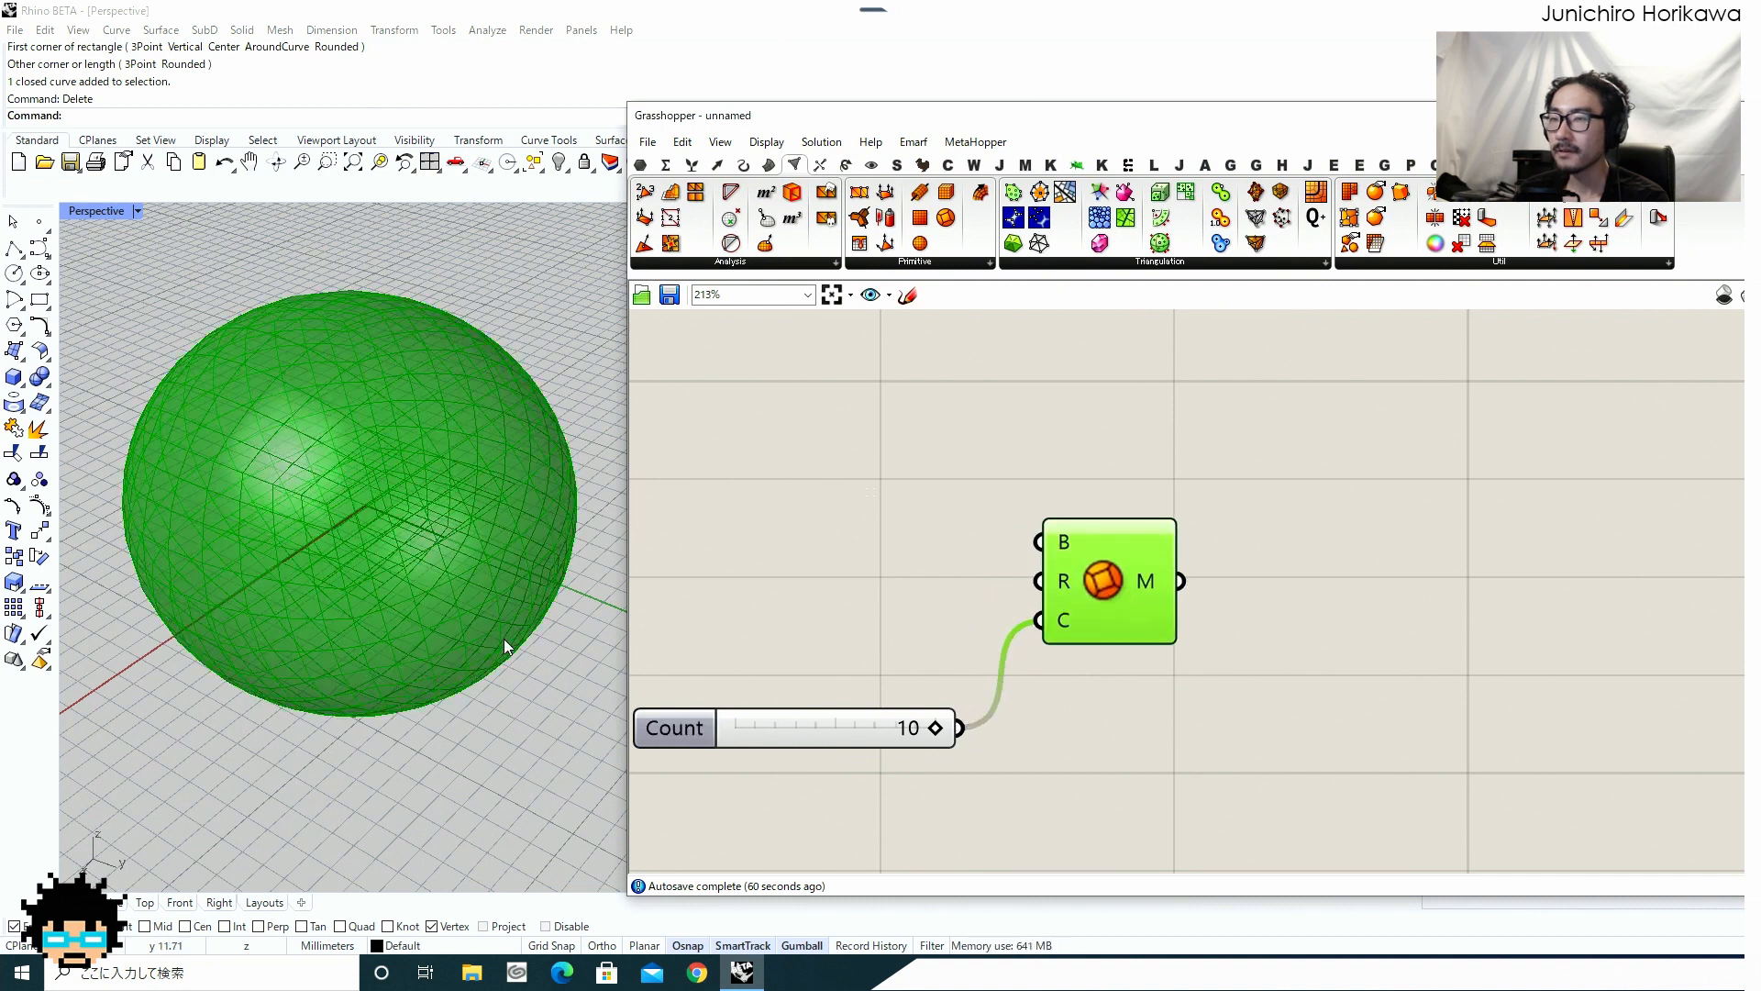
# Set the Count slider of the mesh sphere to 6.
pyautogui.moveTo(504, 639); pyautogui.dragTo(884, 730, button='right')
pyautogui.moveTo(936, 729); pyautogui.dragTo(859, 741)
pyautogui.click(902, 593)
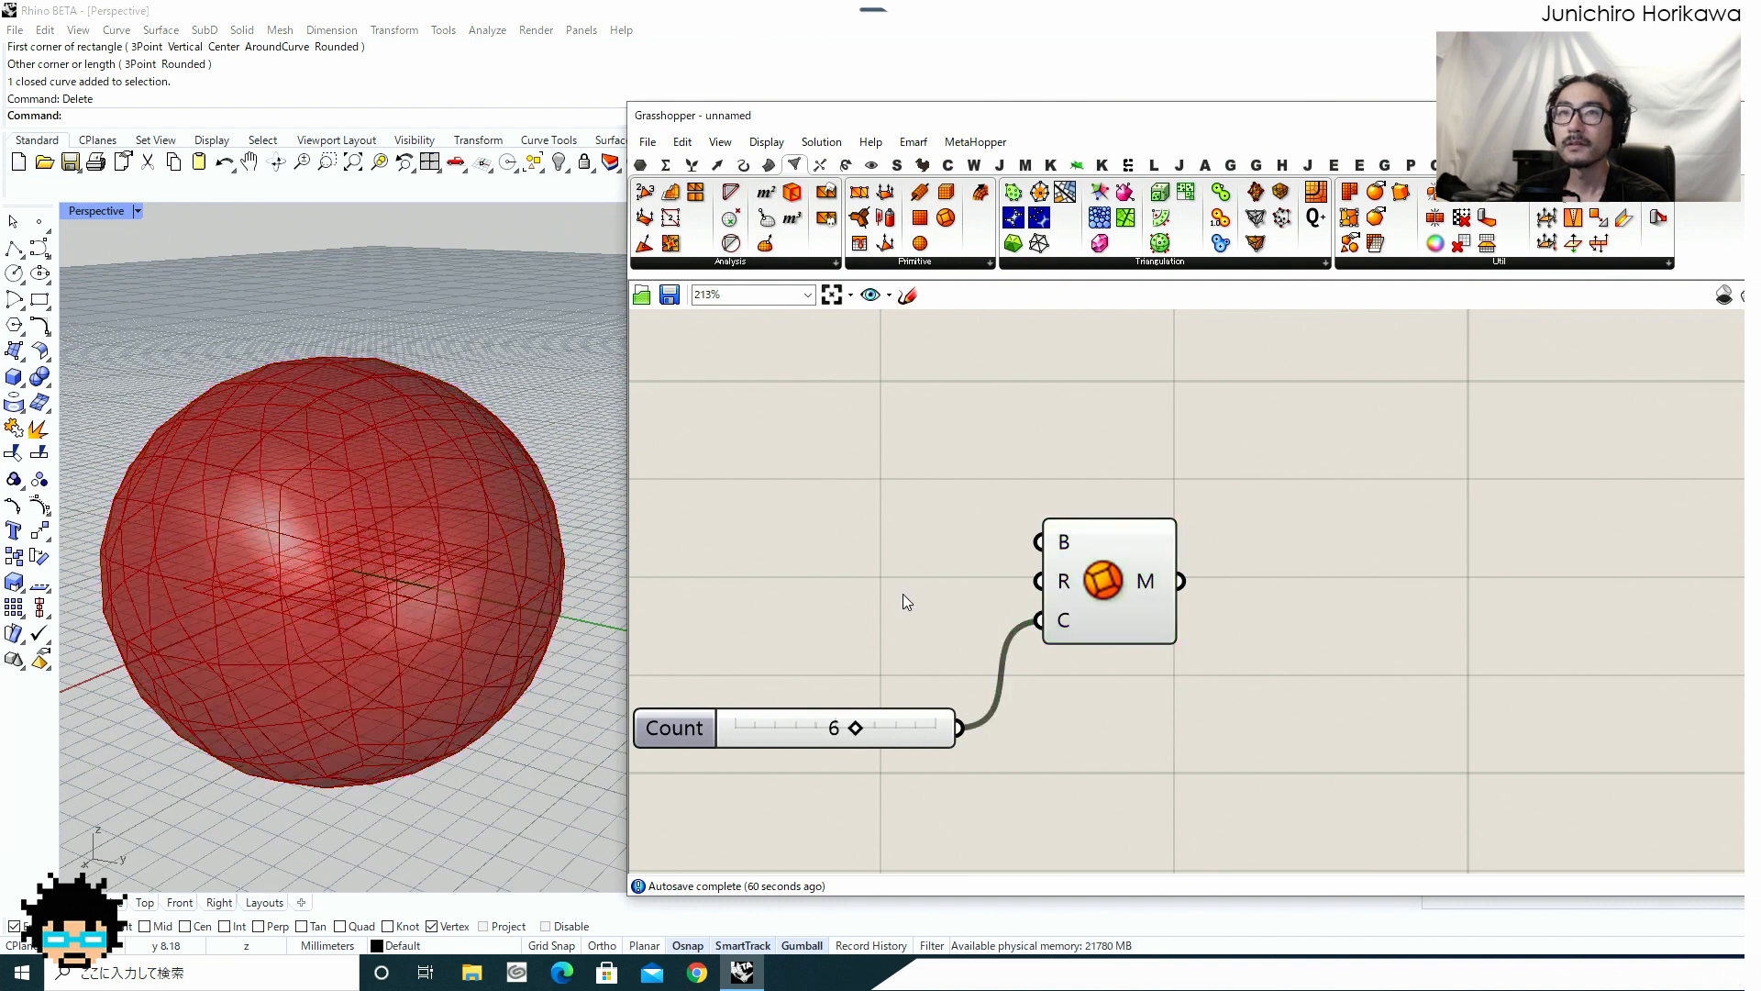
# Place a Sphere component on the canvas and line it up above the Mesh Sphere Ex component.
pyautogui.moveTo(902, 593); pyautogui.dragTo(915, 614, button='right')
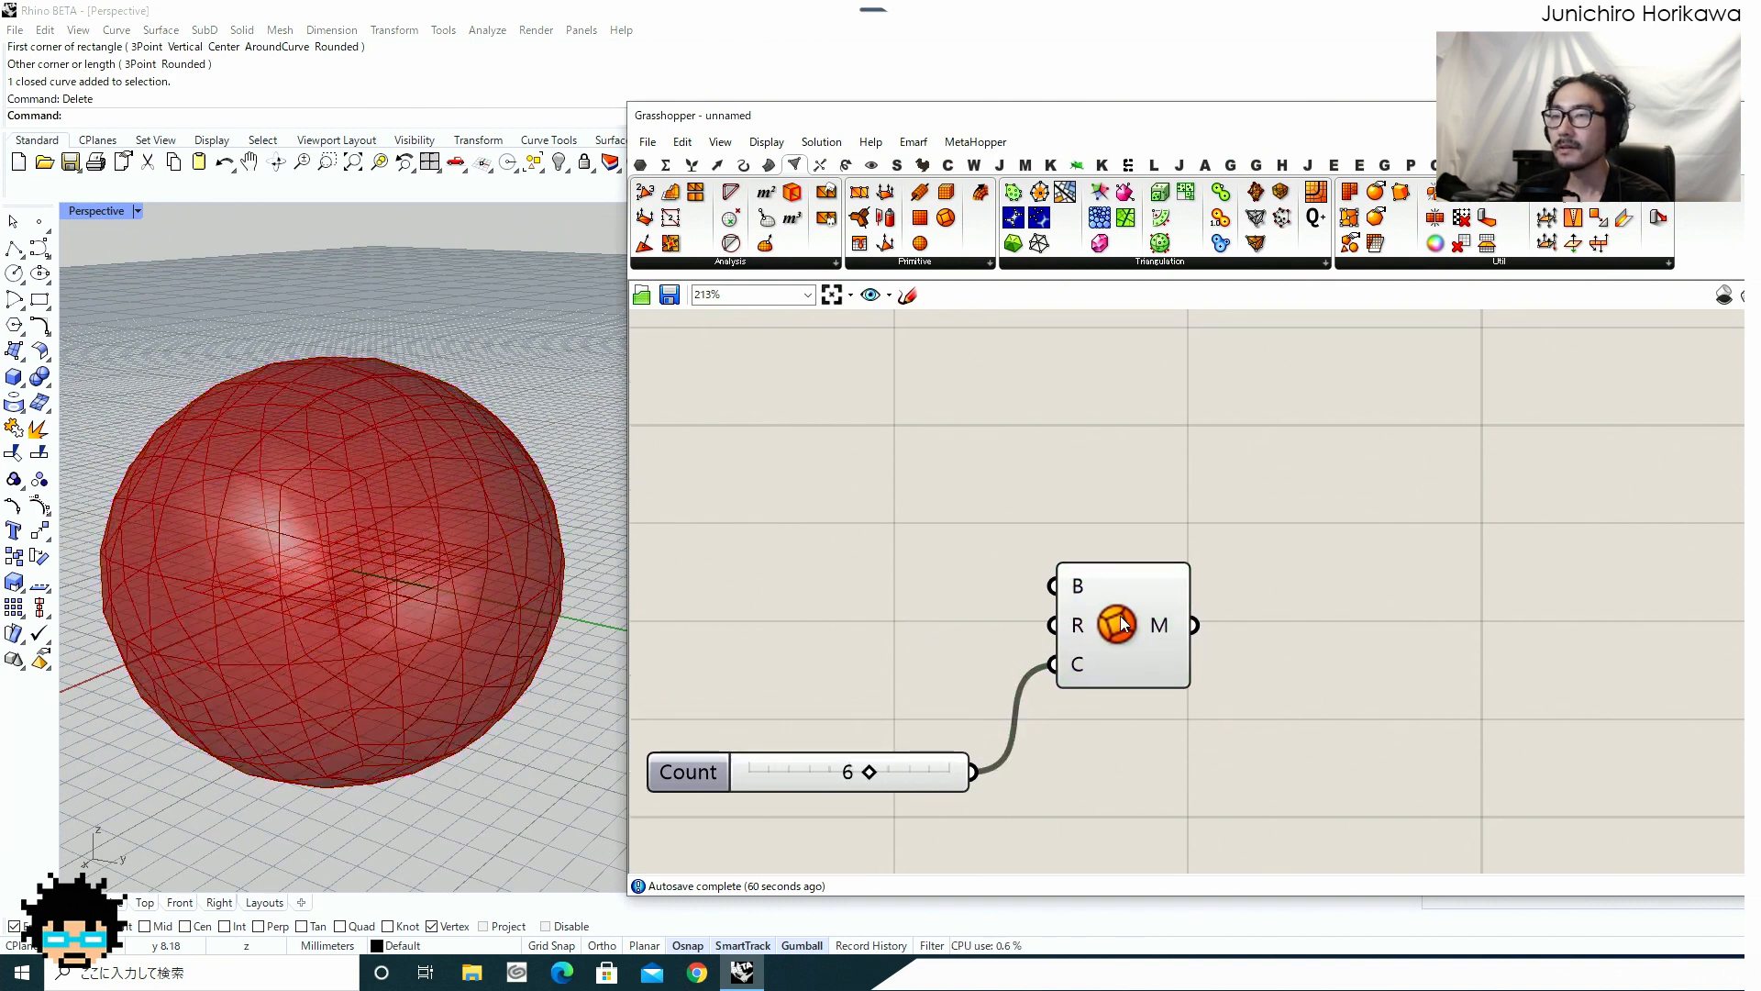
pyautogui.click(1122, 624)
pyautogui.scroll(-2, 1101, 475)
pyautogui.doubleClick(1100, 476)
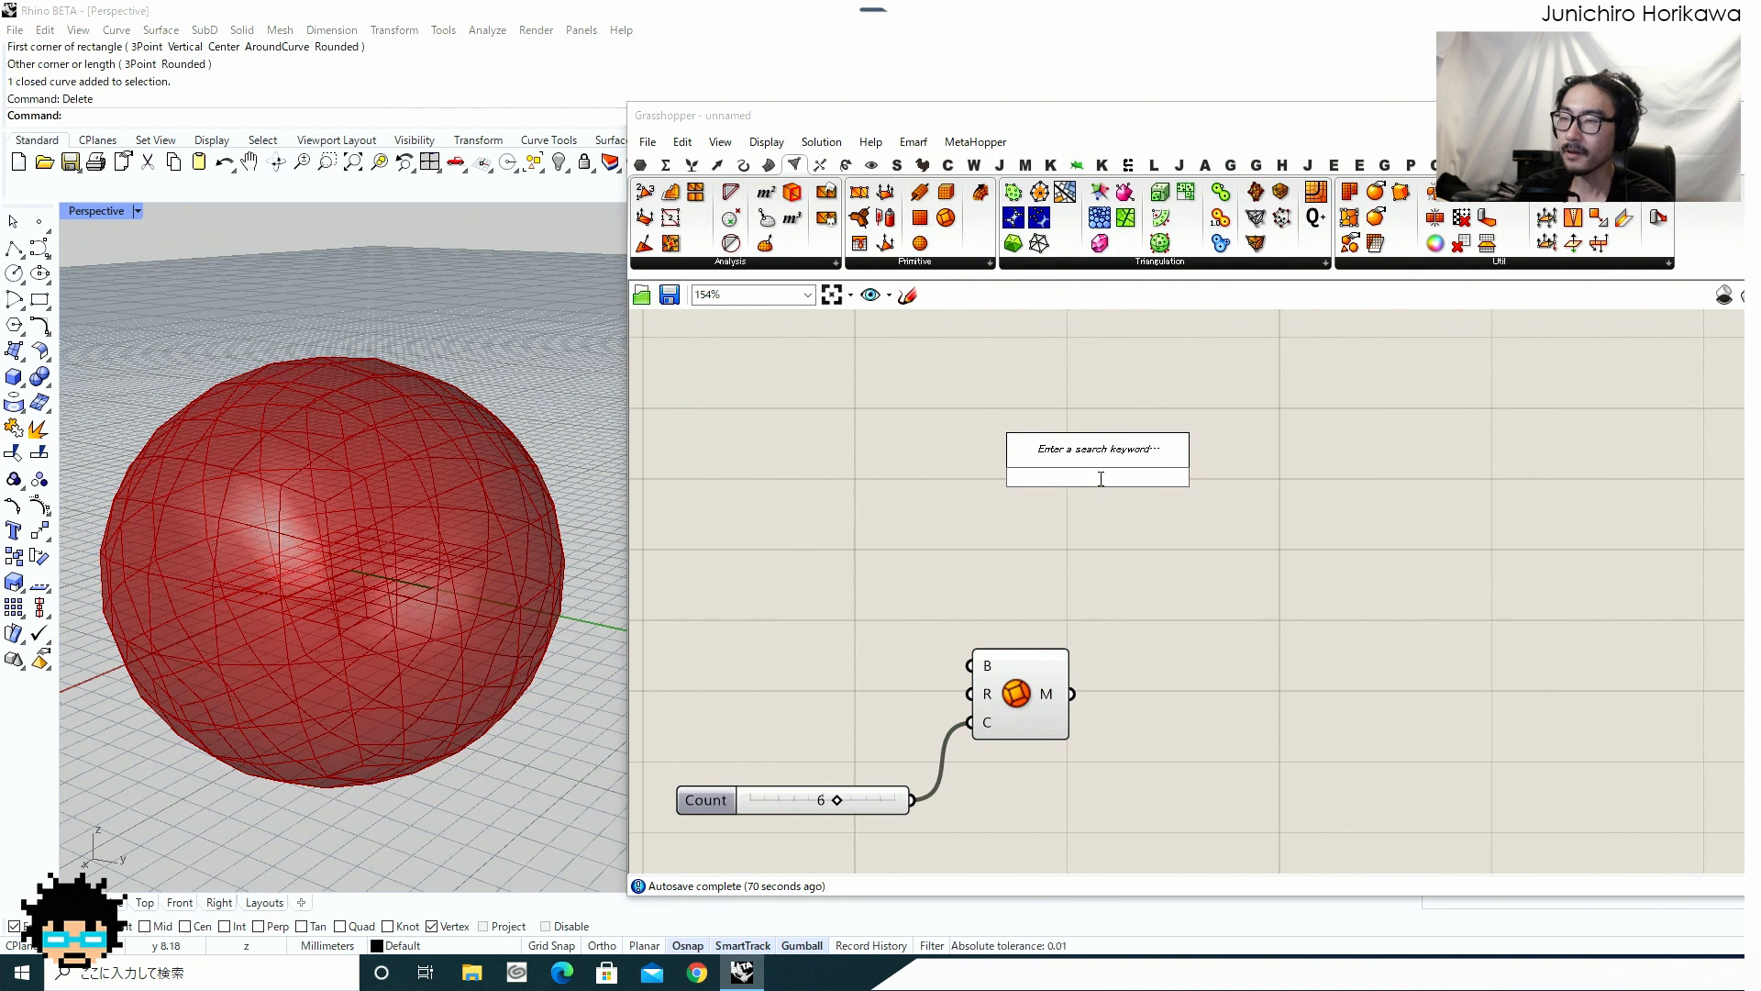
pyautogui.write('sphere')
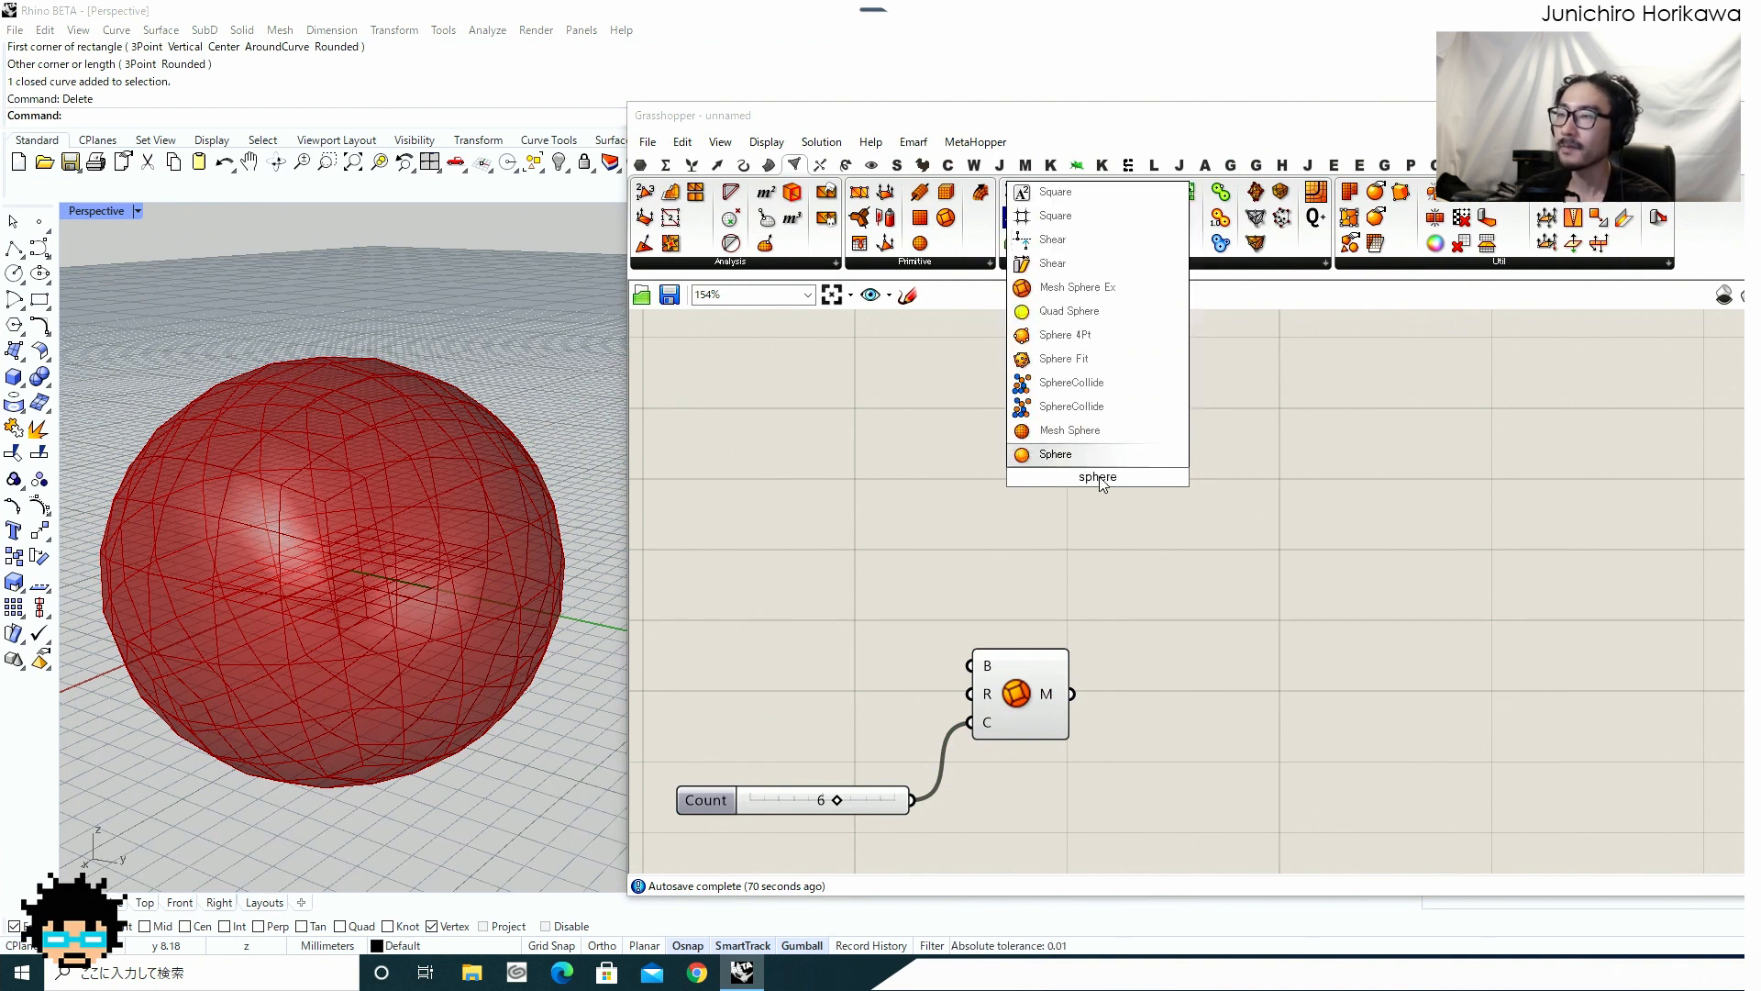
pyautogui.press('Return')
pyautogui.scroll(2, 1100, 472)
pyautogui.click(1018, 454)
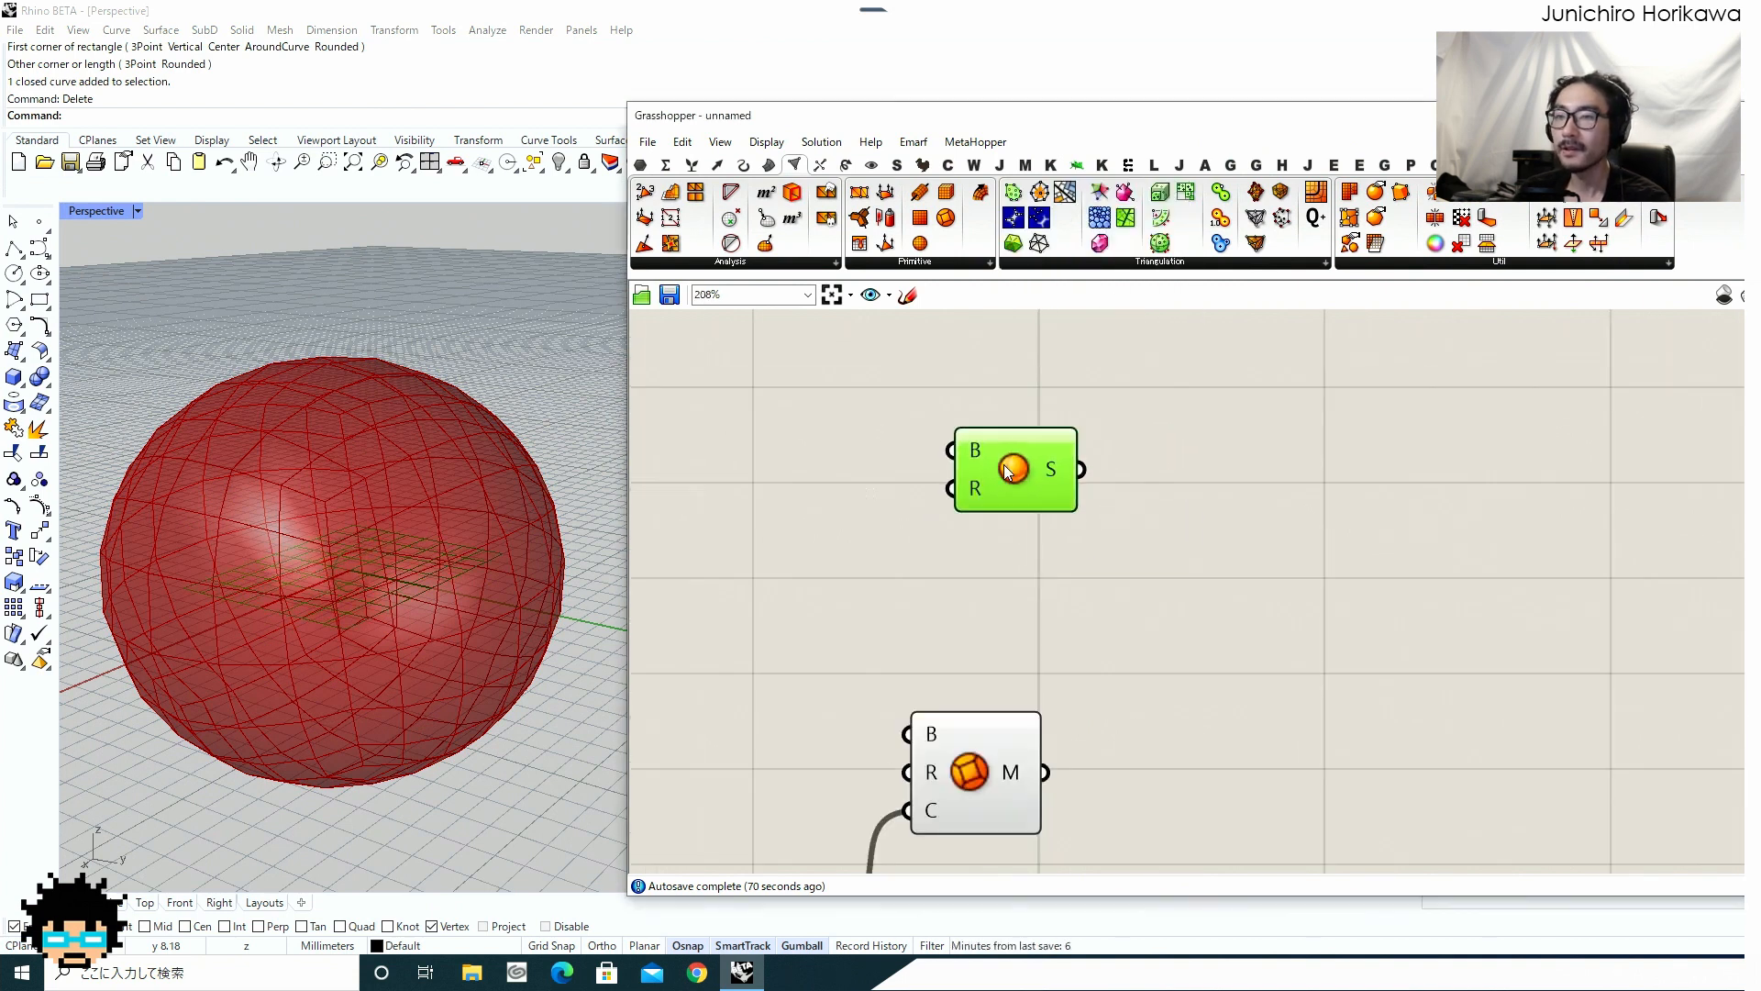
pyautogui.moveTo(1008, 471); pyautogui.dragTo(994, 486)
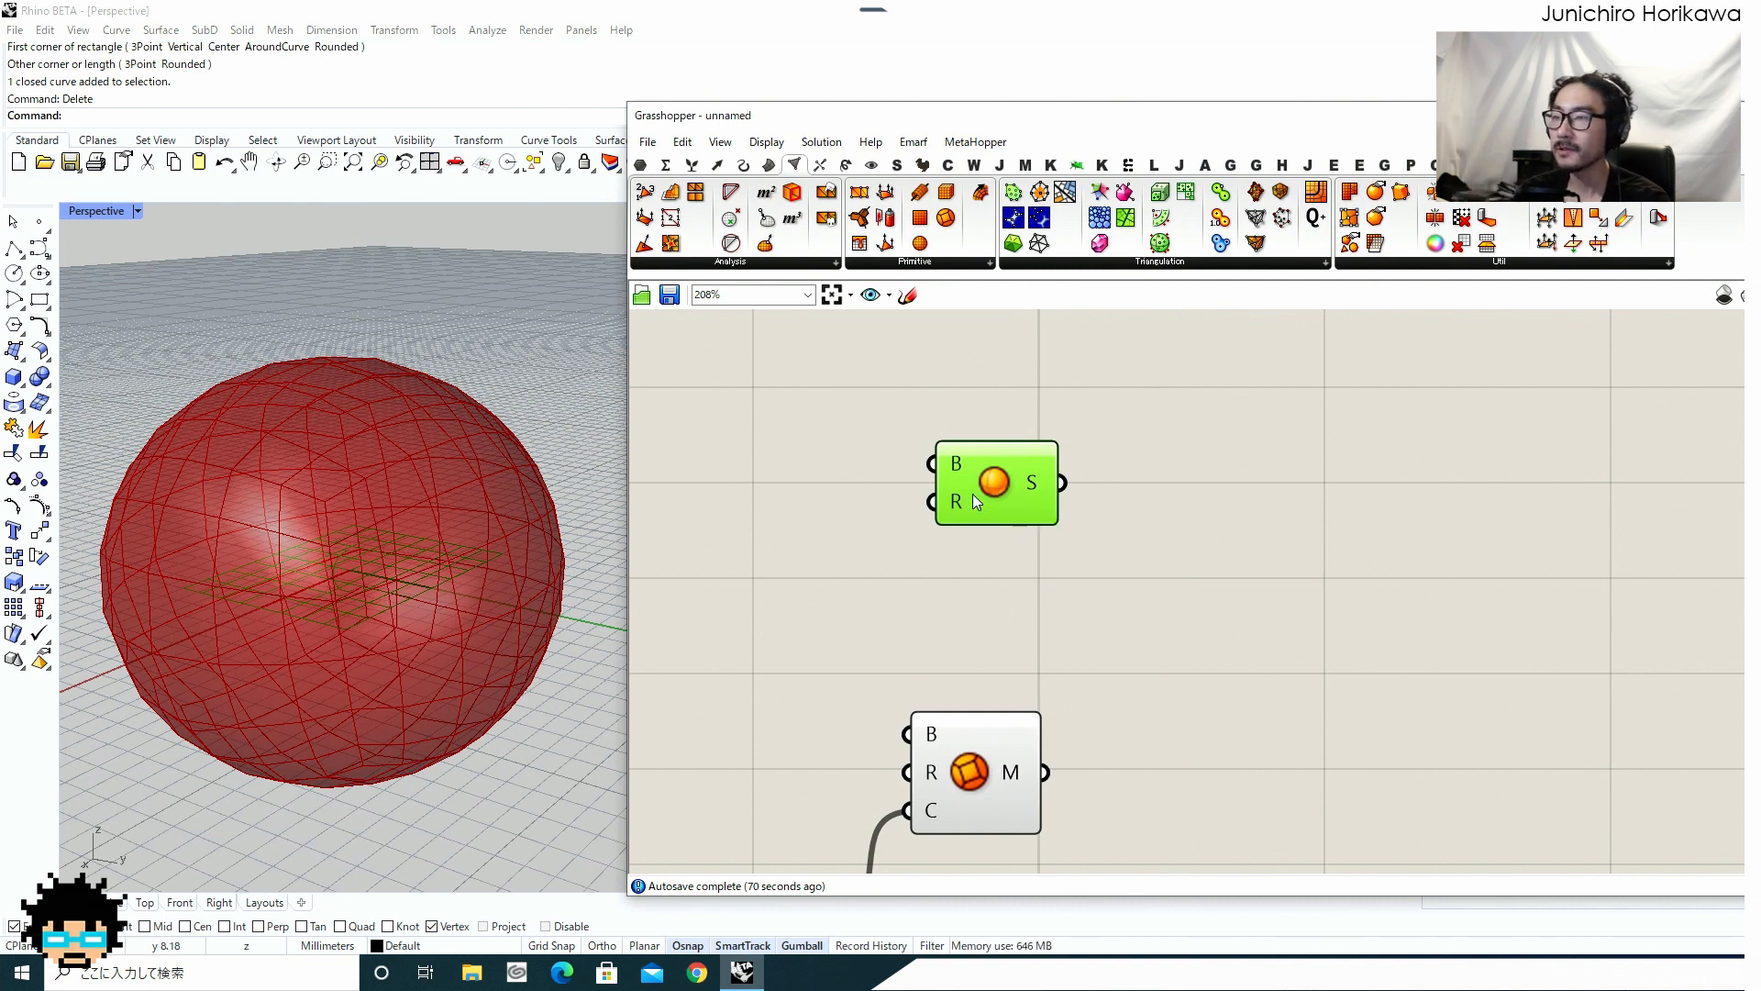
pyautogui.moveTo(939, 591); pyautogui.dragTo(1147, 541, button='right')
pyautogui.moveTo(1157, 714); pyautogui.dragTo(1143, 720)
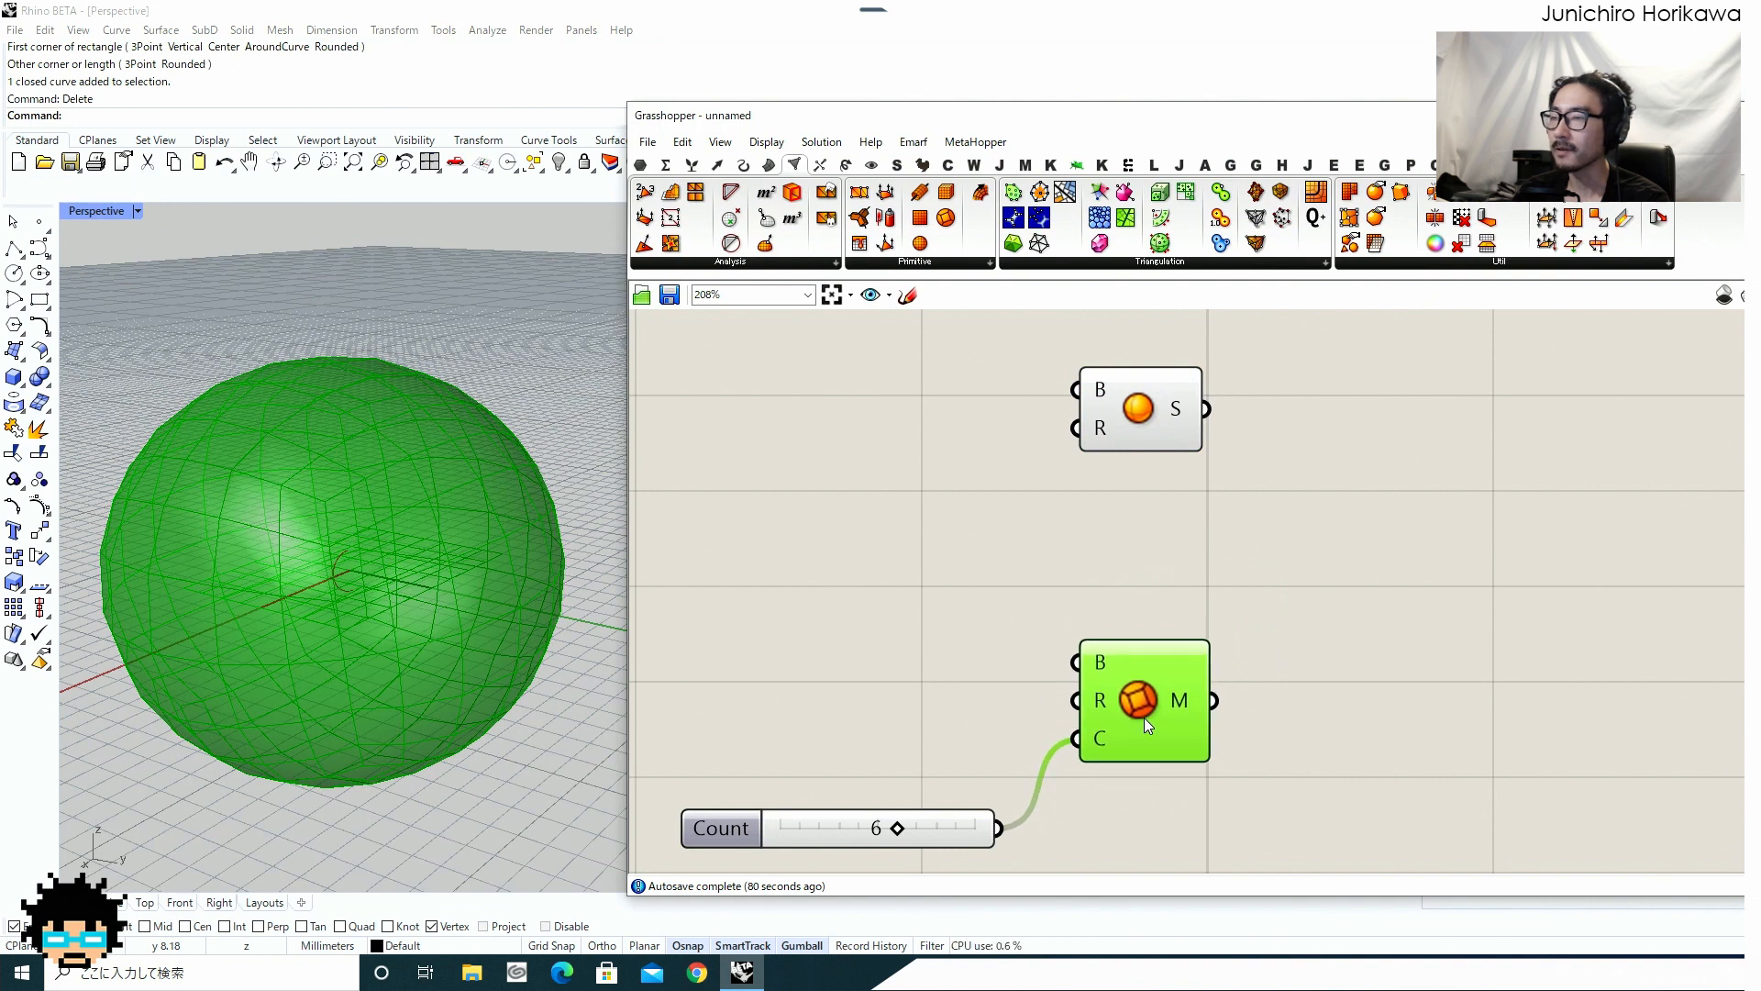
# Add a number slider with the value 10 and connect it to the Radius inputs of both Sphere and Mesh Sphere Ex.
pyautogui.click(1030, 500)
pyautogui.doubleClick(861, 653)
pyautogui.write('10')
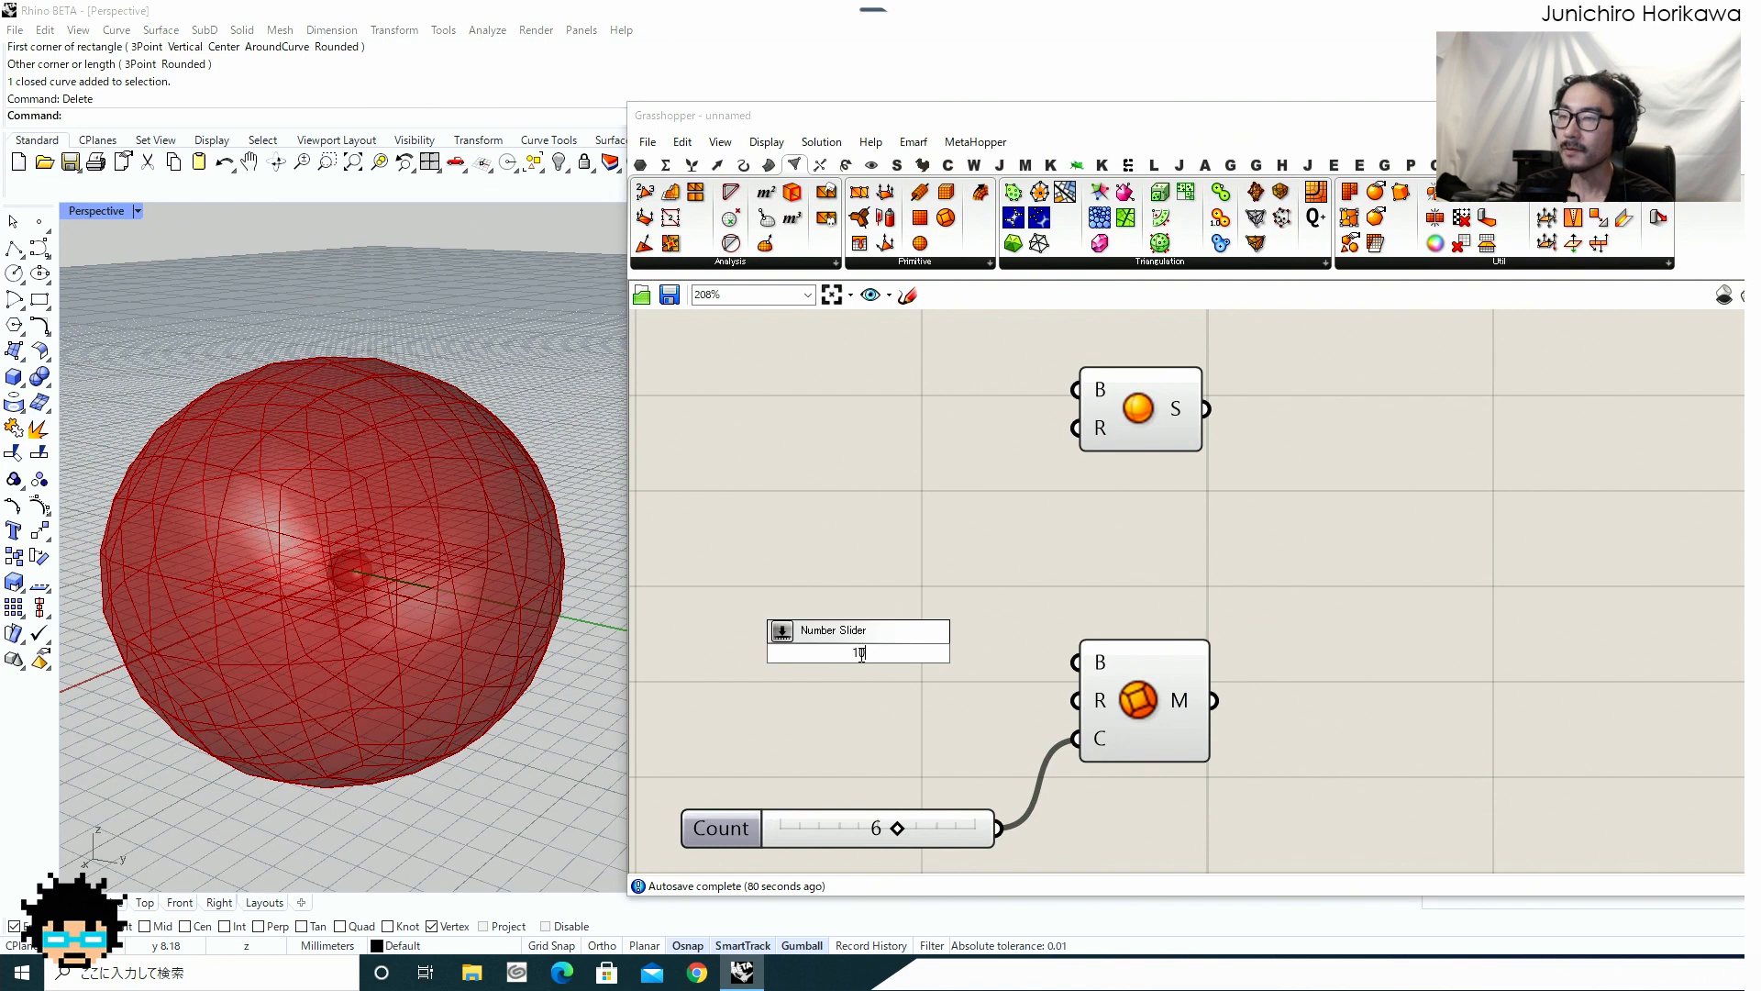
pyautogui.press('Return')
pyautogui.moveTo(1142, 423); pyautogui.dragTo(1163, 425)
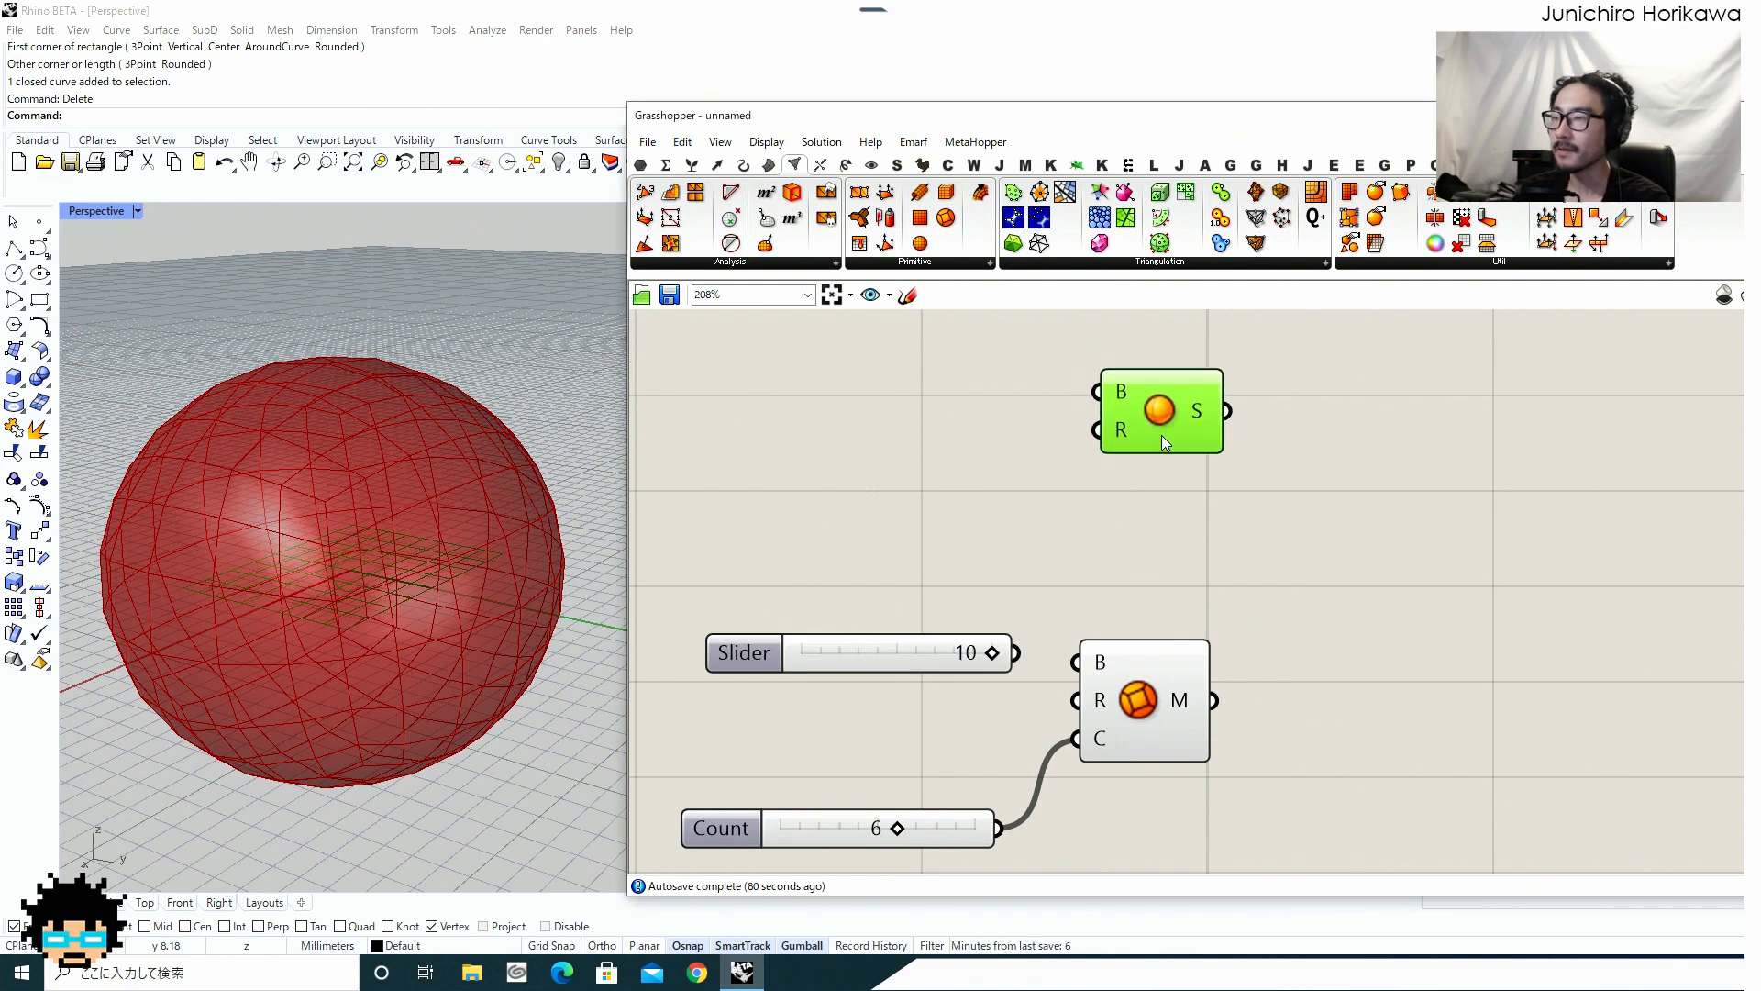
pyautogui.moveTo(1017, 652); pyautogui.dragTo(1099, 430)
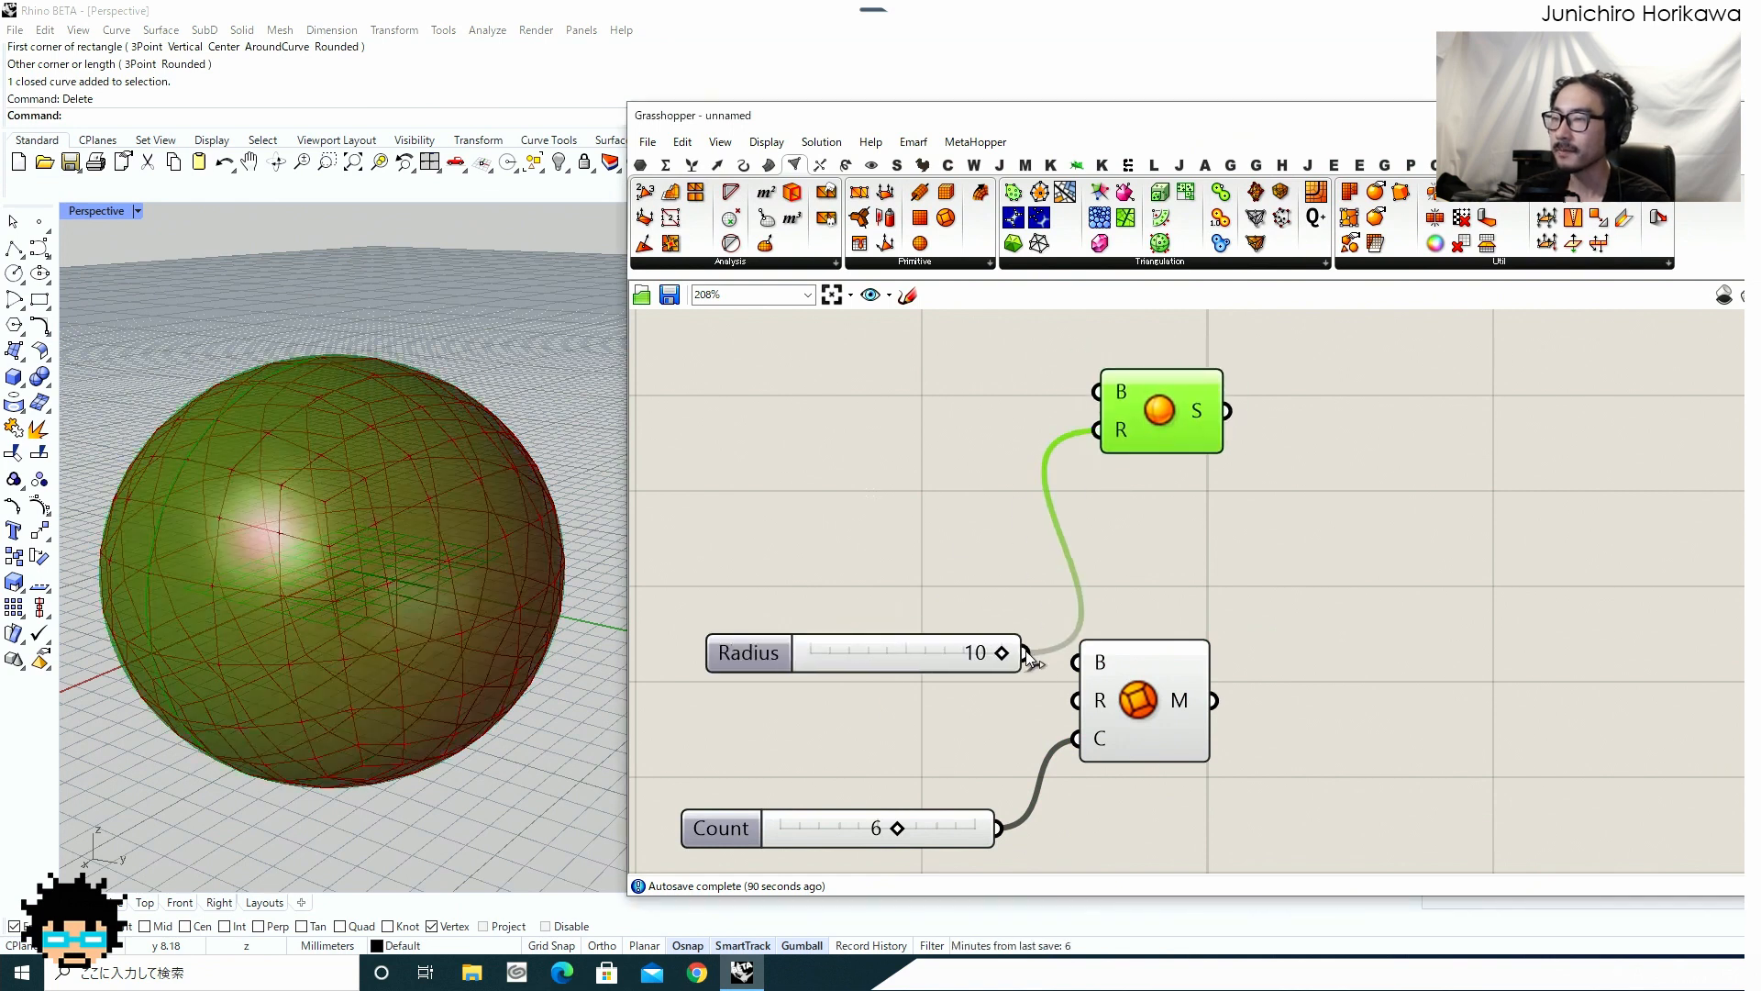
pyautogui.moveTo(1141, 717); pyautogui.dragTo(1171, 742)
pyautogui.click(1165, 413)
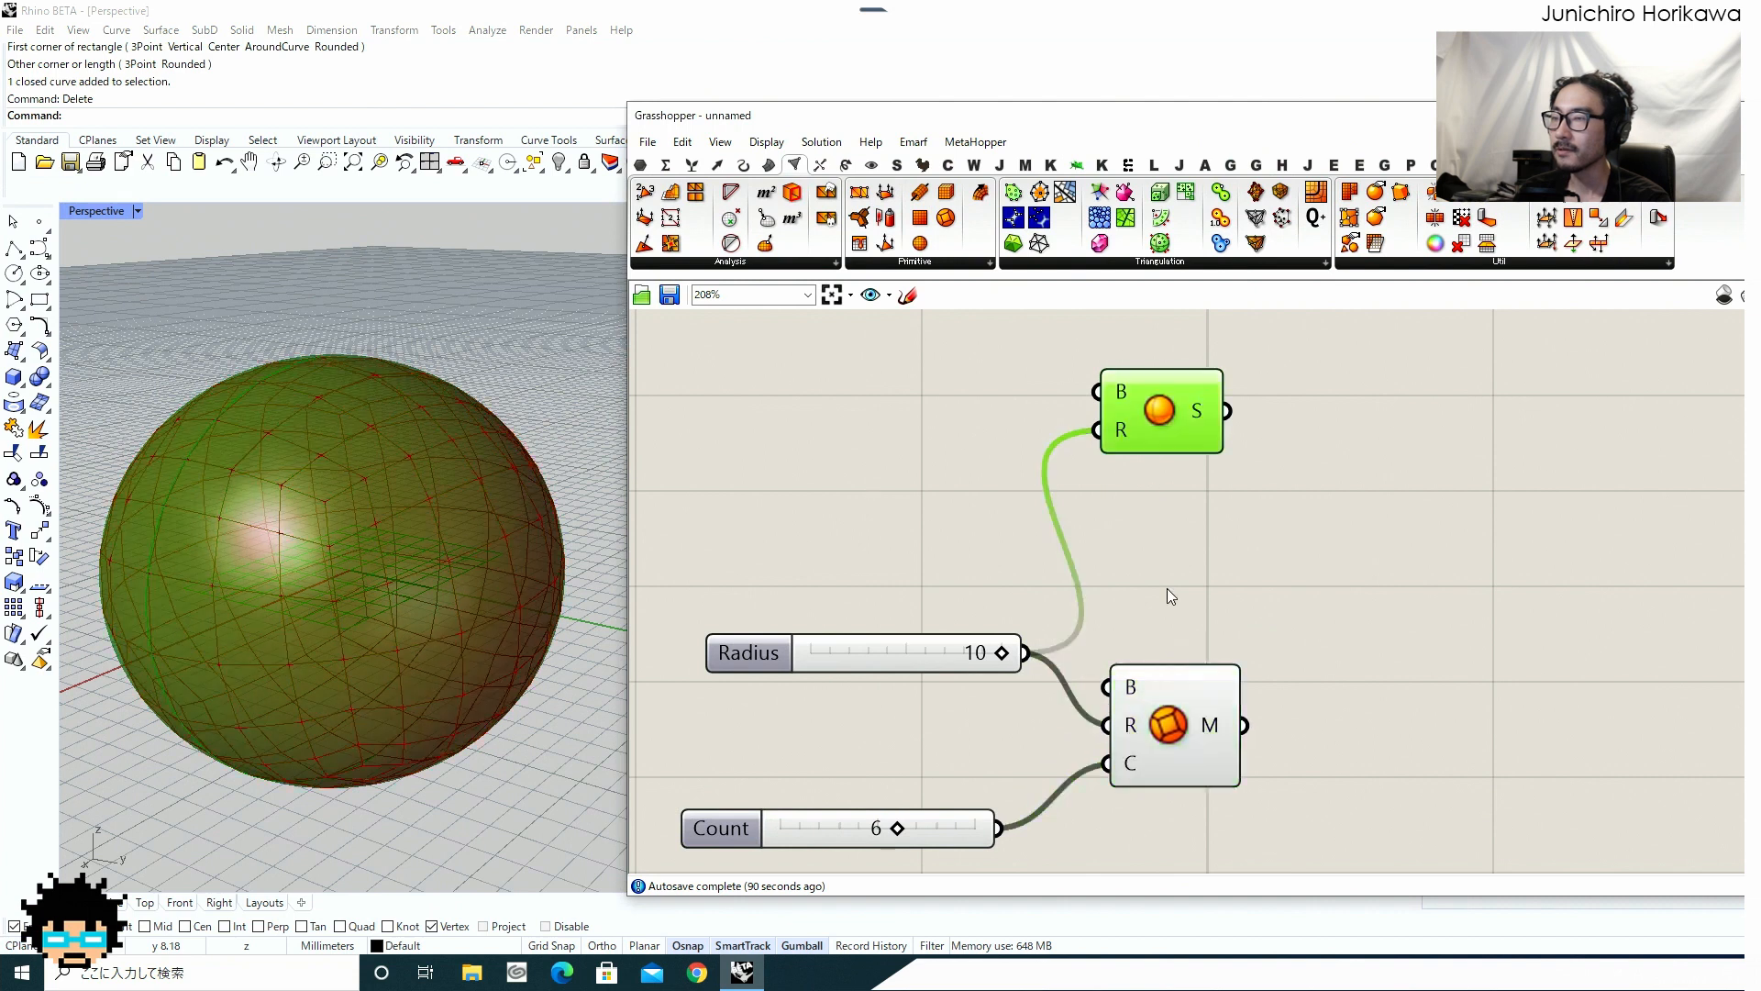
# Adjust the placement of the Sphere and Mesh Sphere Ex components beside their sliders.
pyautogui.click(1171, 683)
pyautogui.click(1154, 422)
pyautogui.moveTo(1154, 422); pyautogui.dragTo(1158, 470)
pyautogui.click(1170, 726)
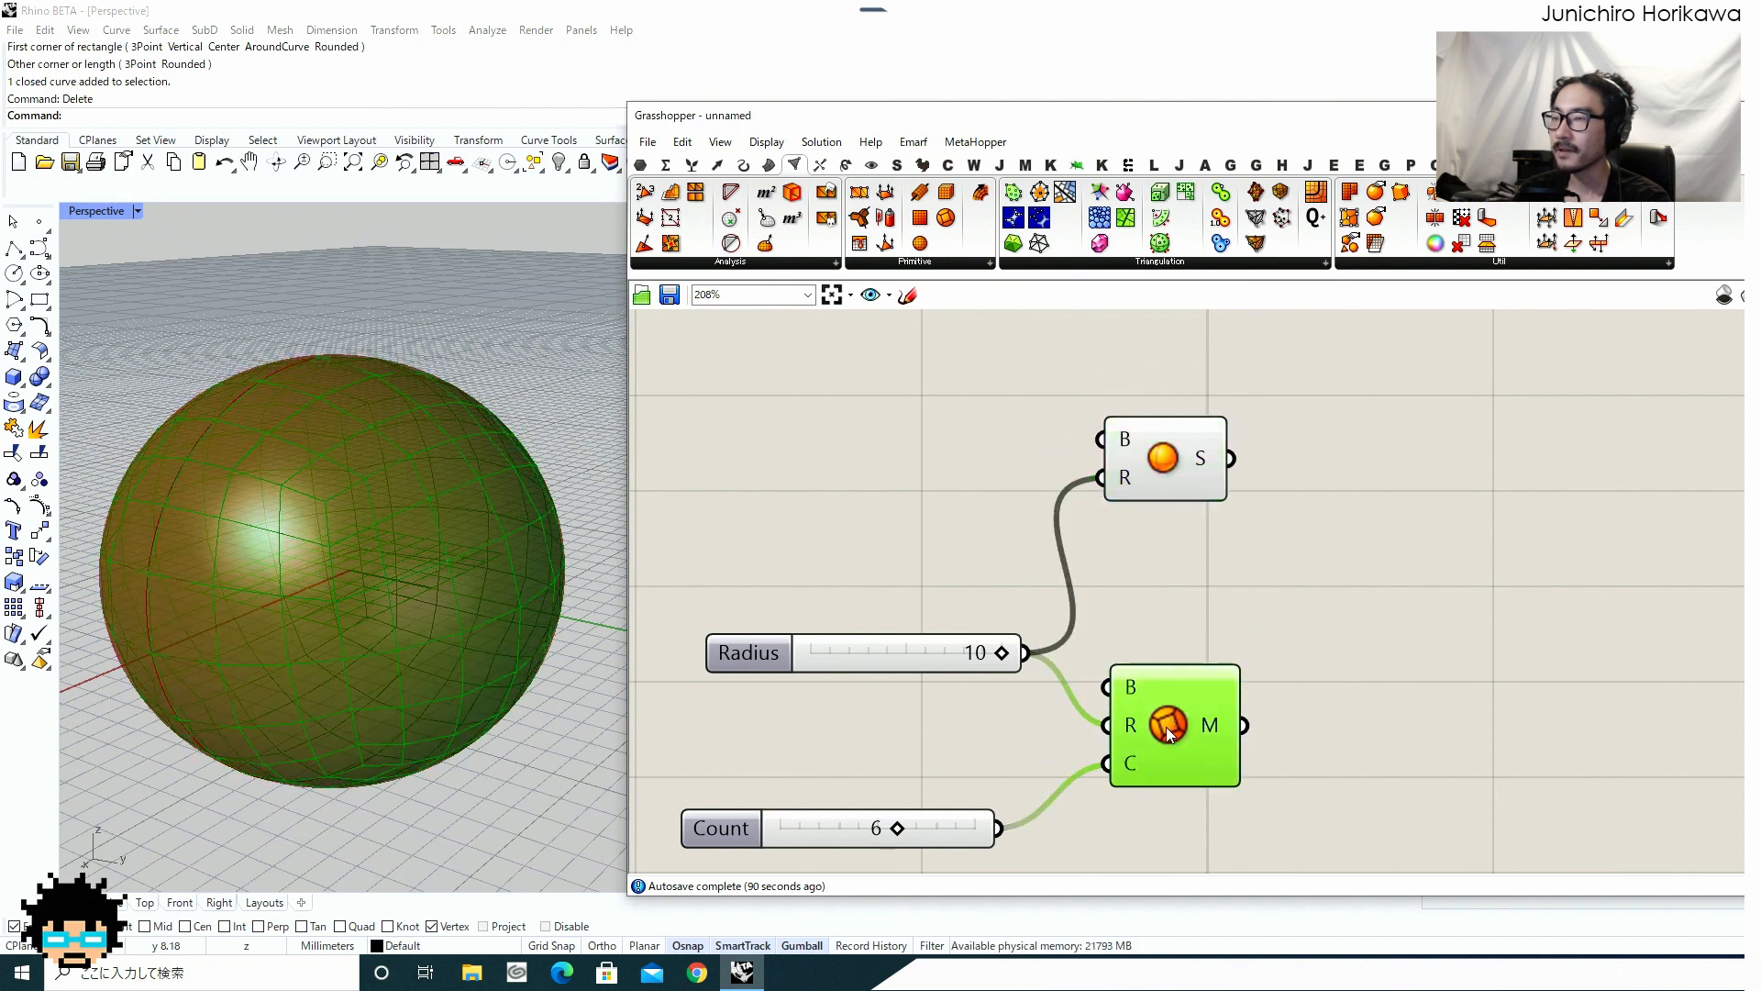
pyautogui.moveTo(1171, 725)
pyautogui.mouseDown()
pyautogui.moveTo(1171, 705)
pyautogui.moveTo(1190, 739)
pyautogui.mouseUp()
pyautogui.click(1172, 614)
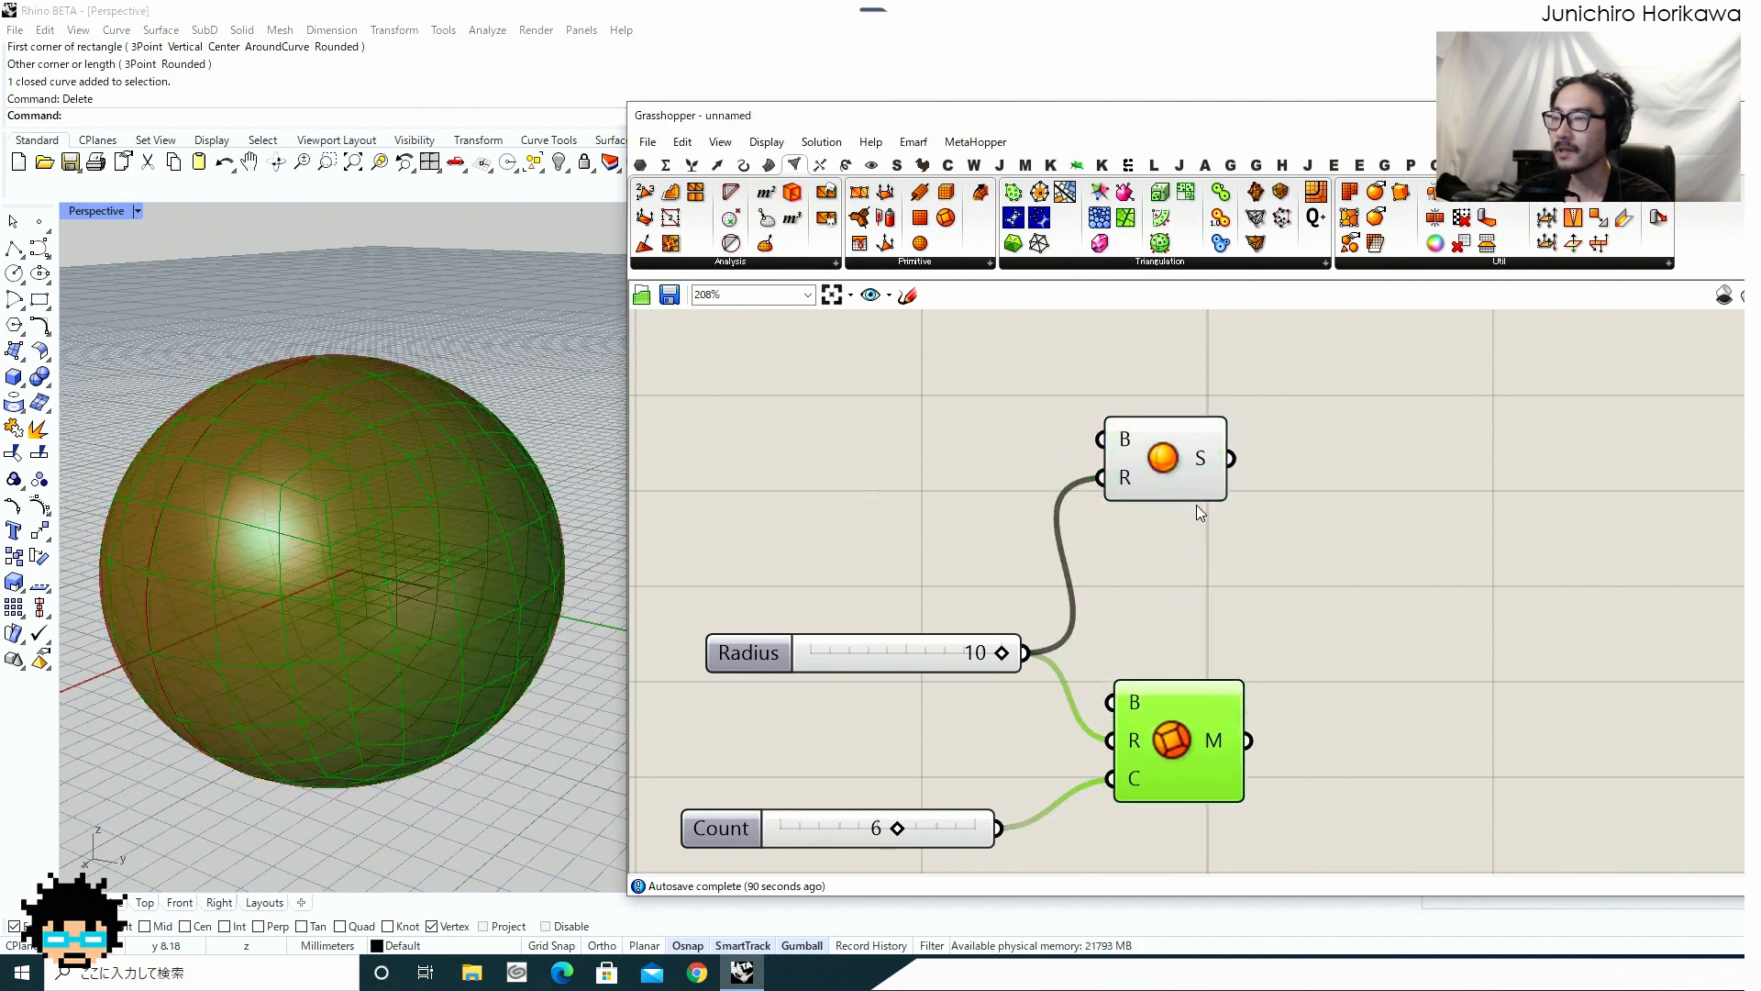
pyautogui.moveTo(1179, 458); pyautogui.dragTo(1198, 472)
# Add an Evaluate Surface component and connect the Sphere output to its Surface input.
pyautogui.moveTo(1128, 536); pyautogui.dragTo(1169, 606, button='right')
pyautogui.scroll(-1, 1203, 552)
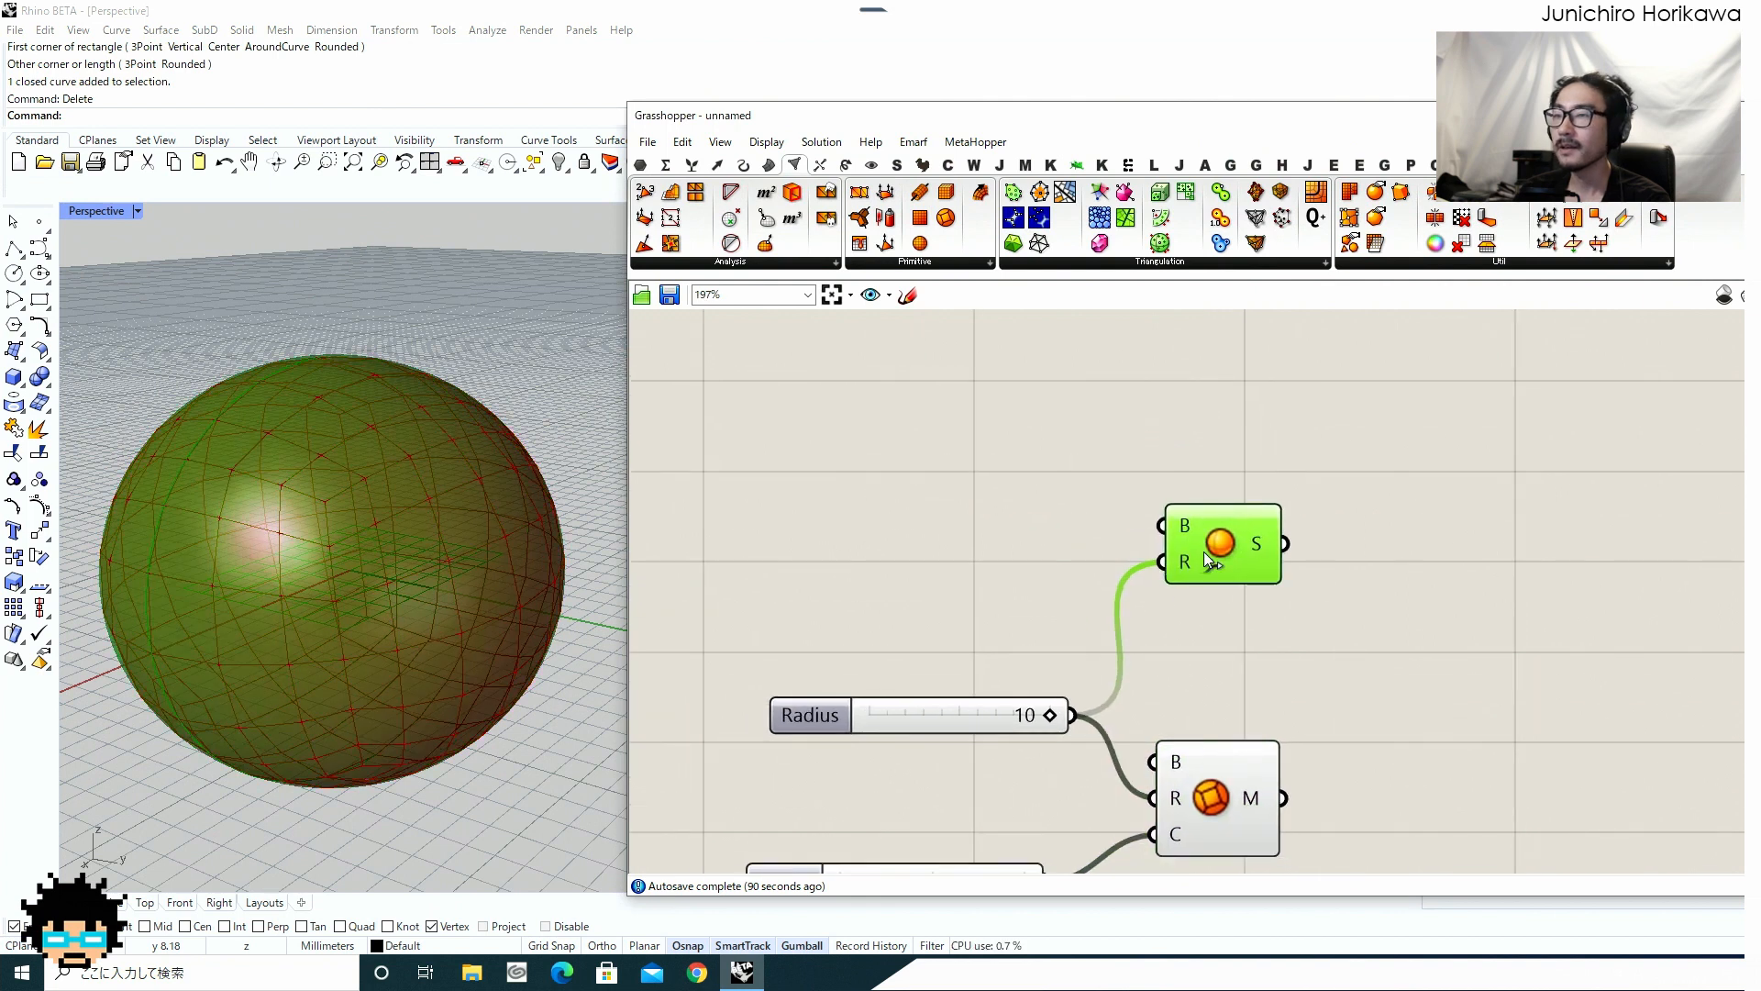
pyautogui.moveTo(1312, 562); pyautogui.dragTo(1148, 596, button='right')
pyautogui.doubleClick(1266, 539)
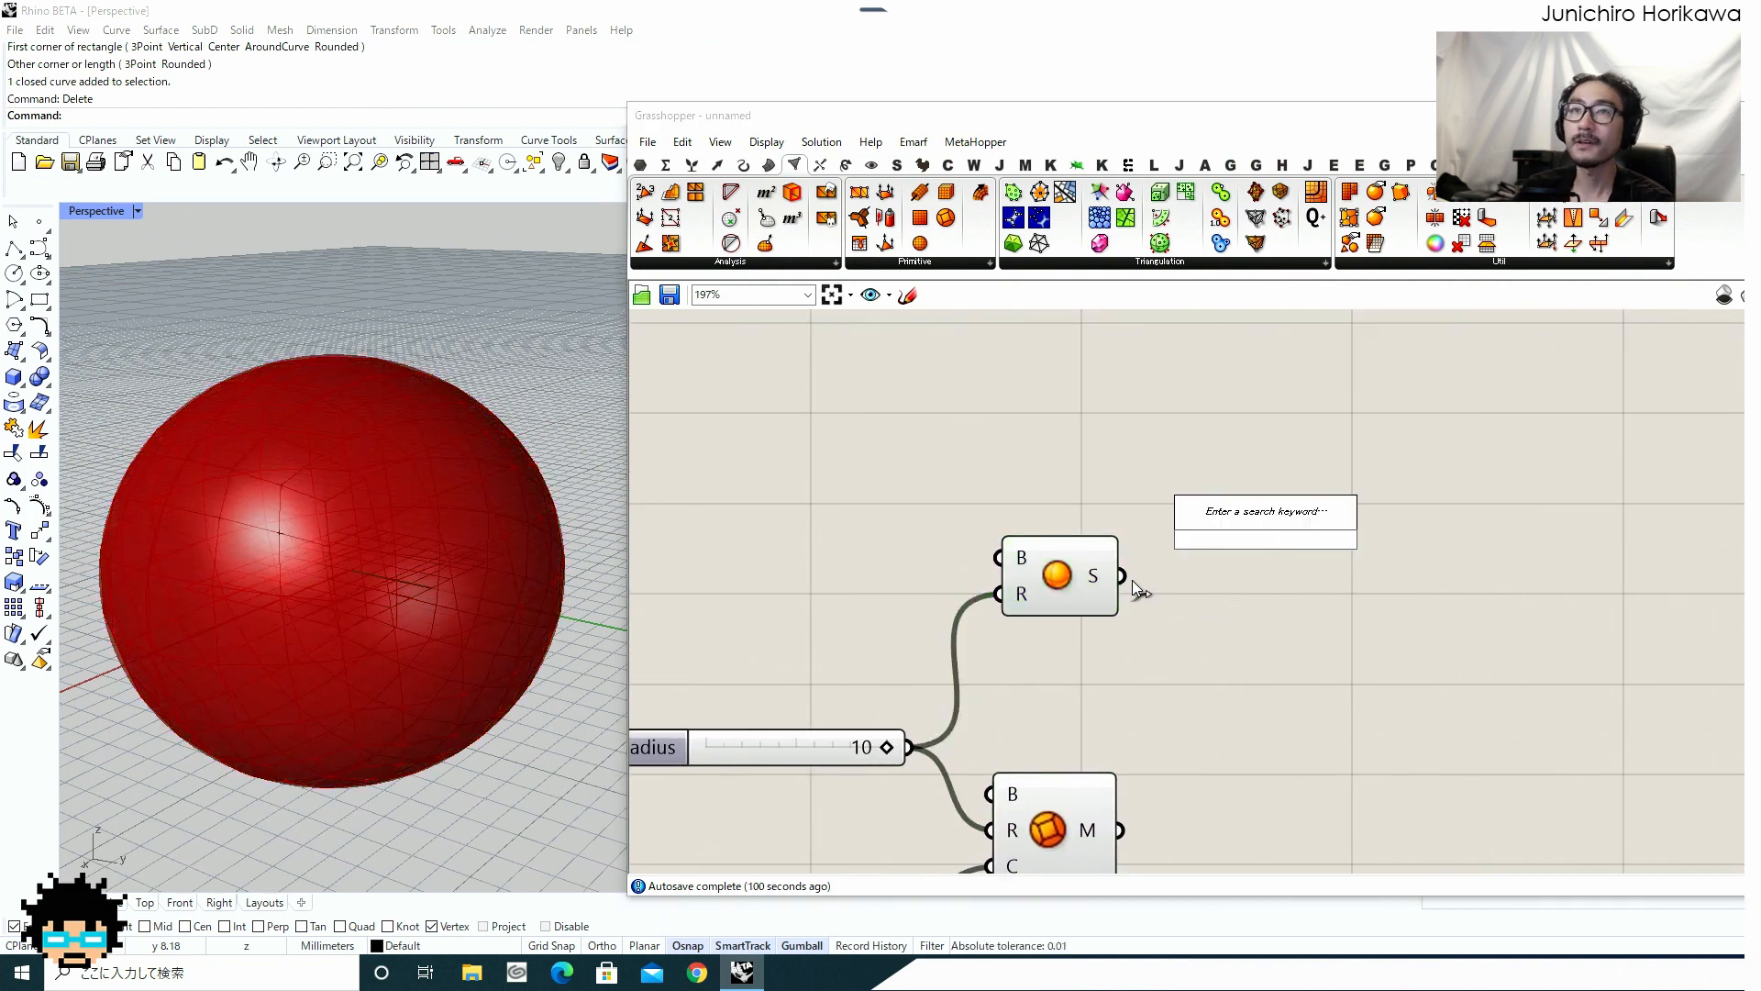
pyautogui.write('evalu')
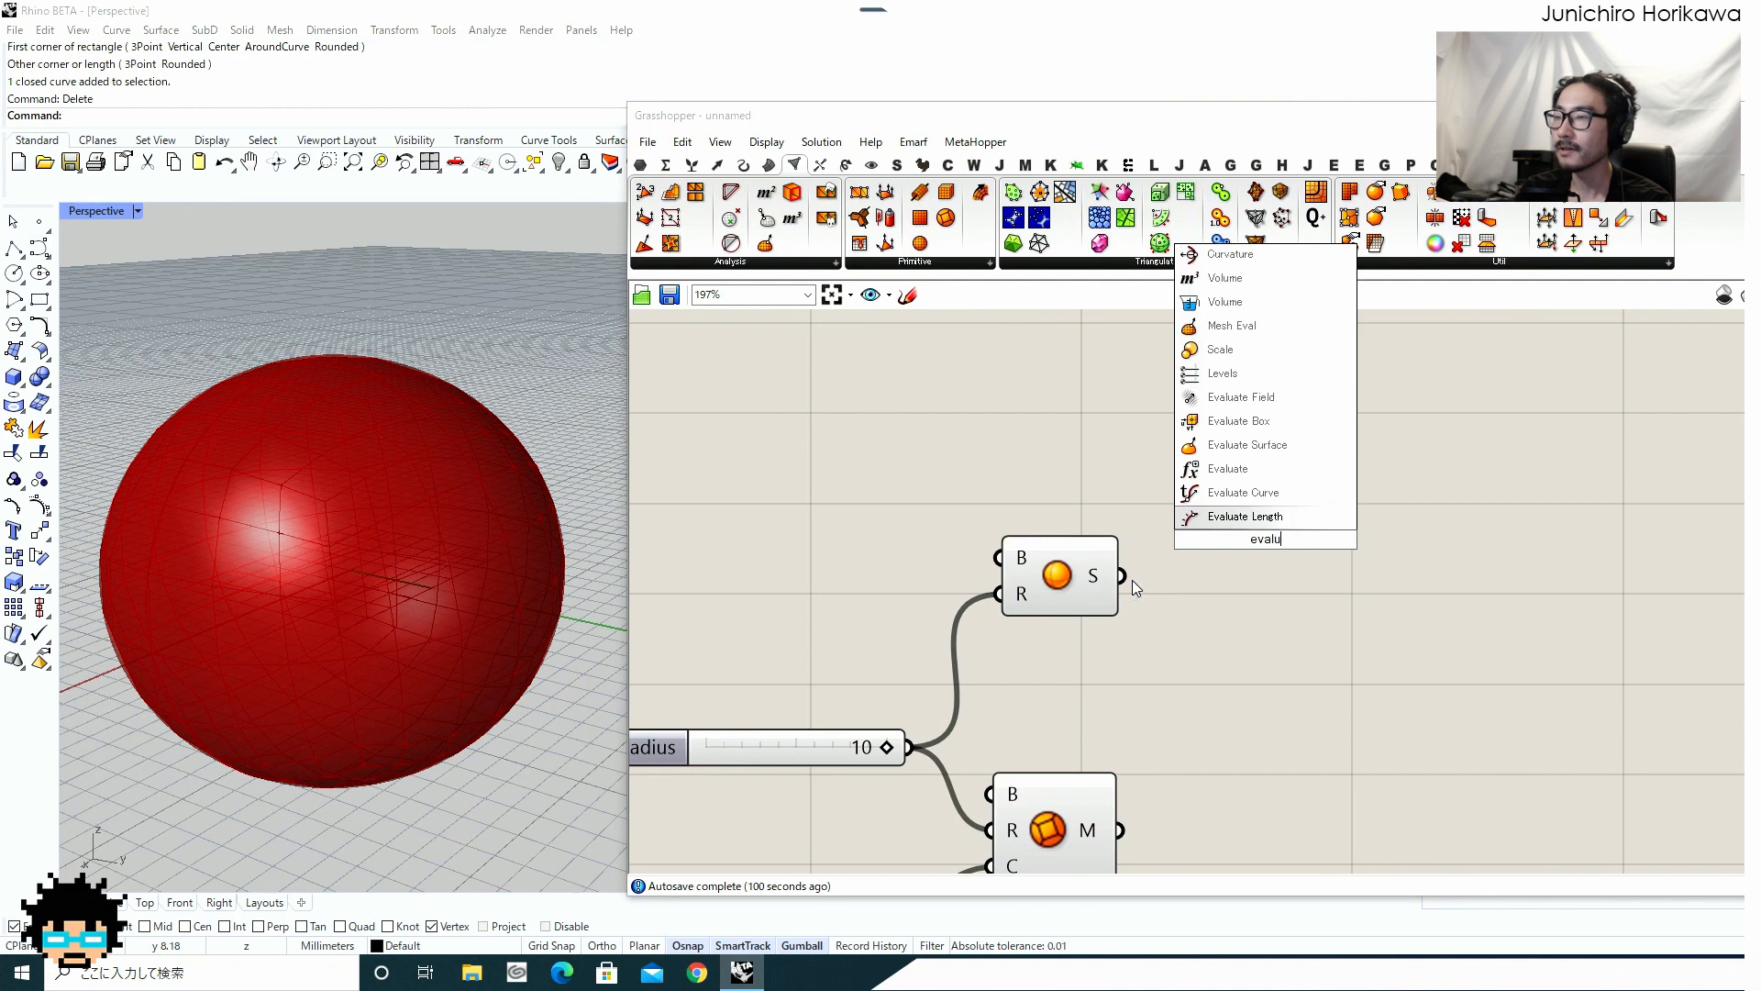
pyautogui.write('ate sru')
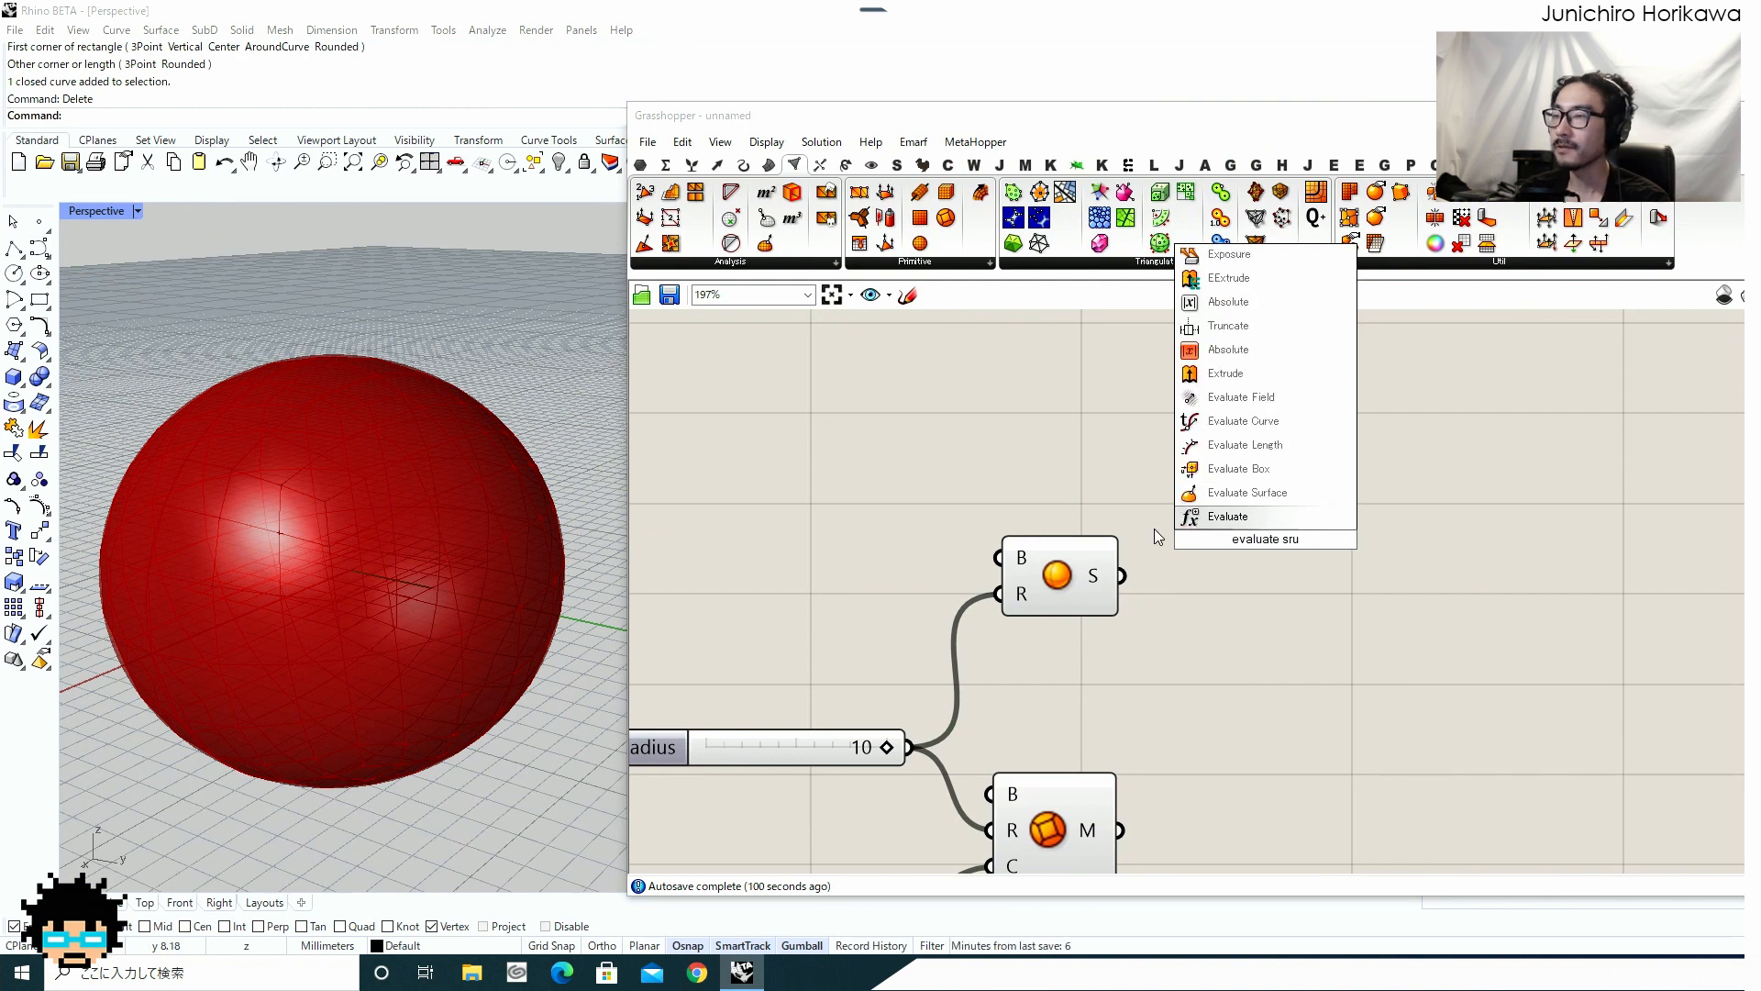
pyautogui.click(1234, 492)
pyautogui.moveTo(1047, 601); pyautogui.dragTo(1075, 500)
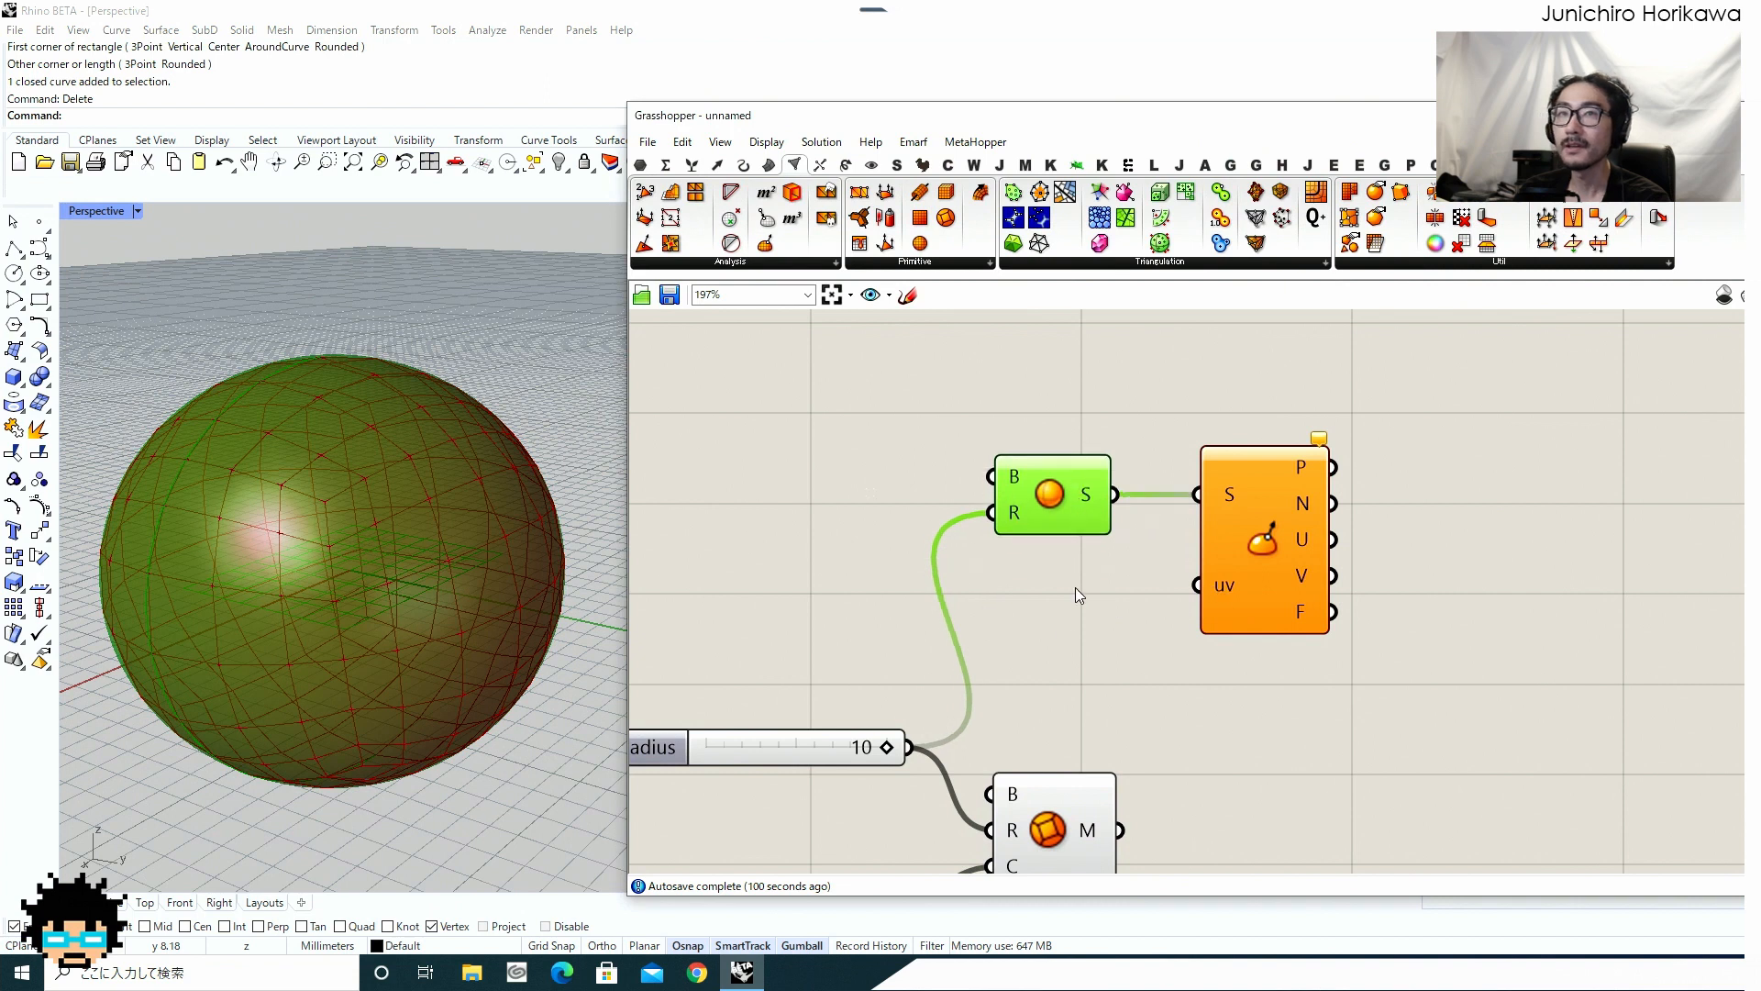
# Add an MD Slider and place it on the canvas ahead of the Sphere component.
pyautogui.moveTo(1064, 639); pyautogui.dragTo(1204, 642, button='right')
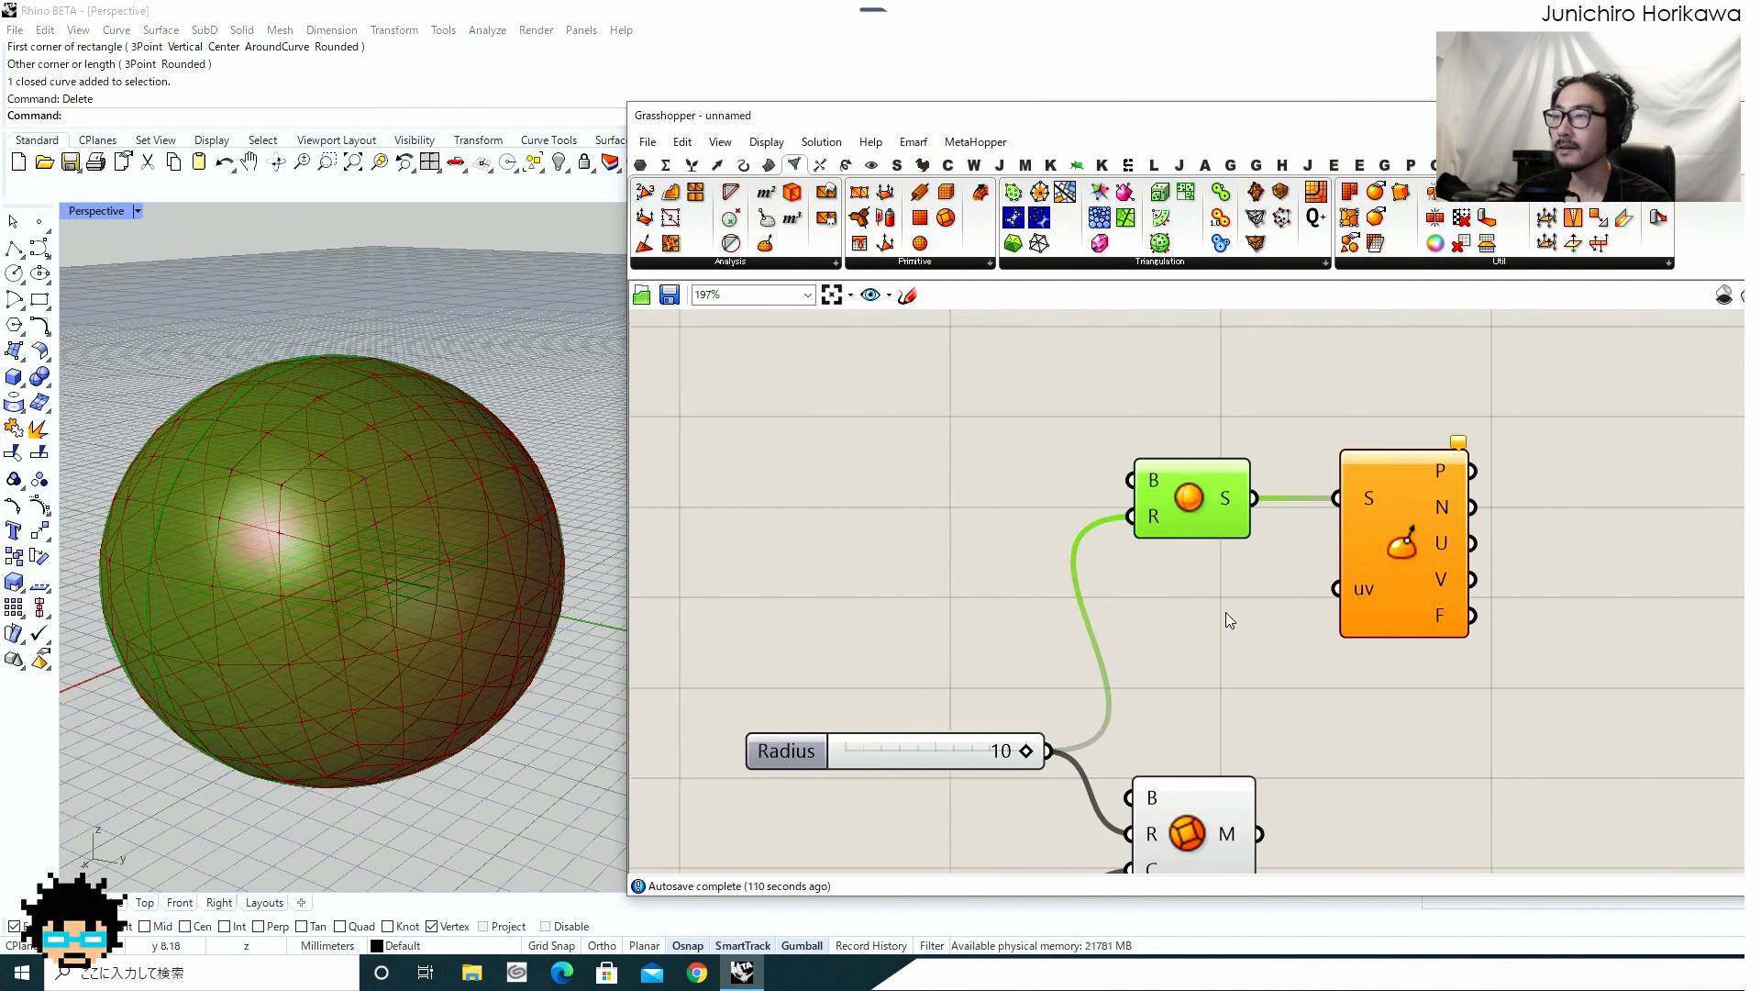
pyautogui.doubleClick(966, 489)
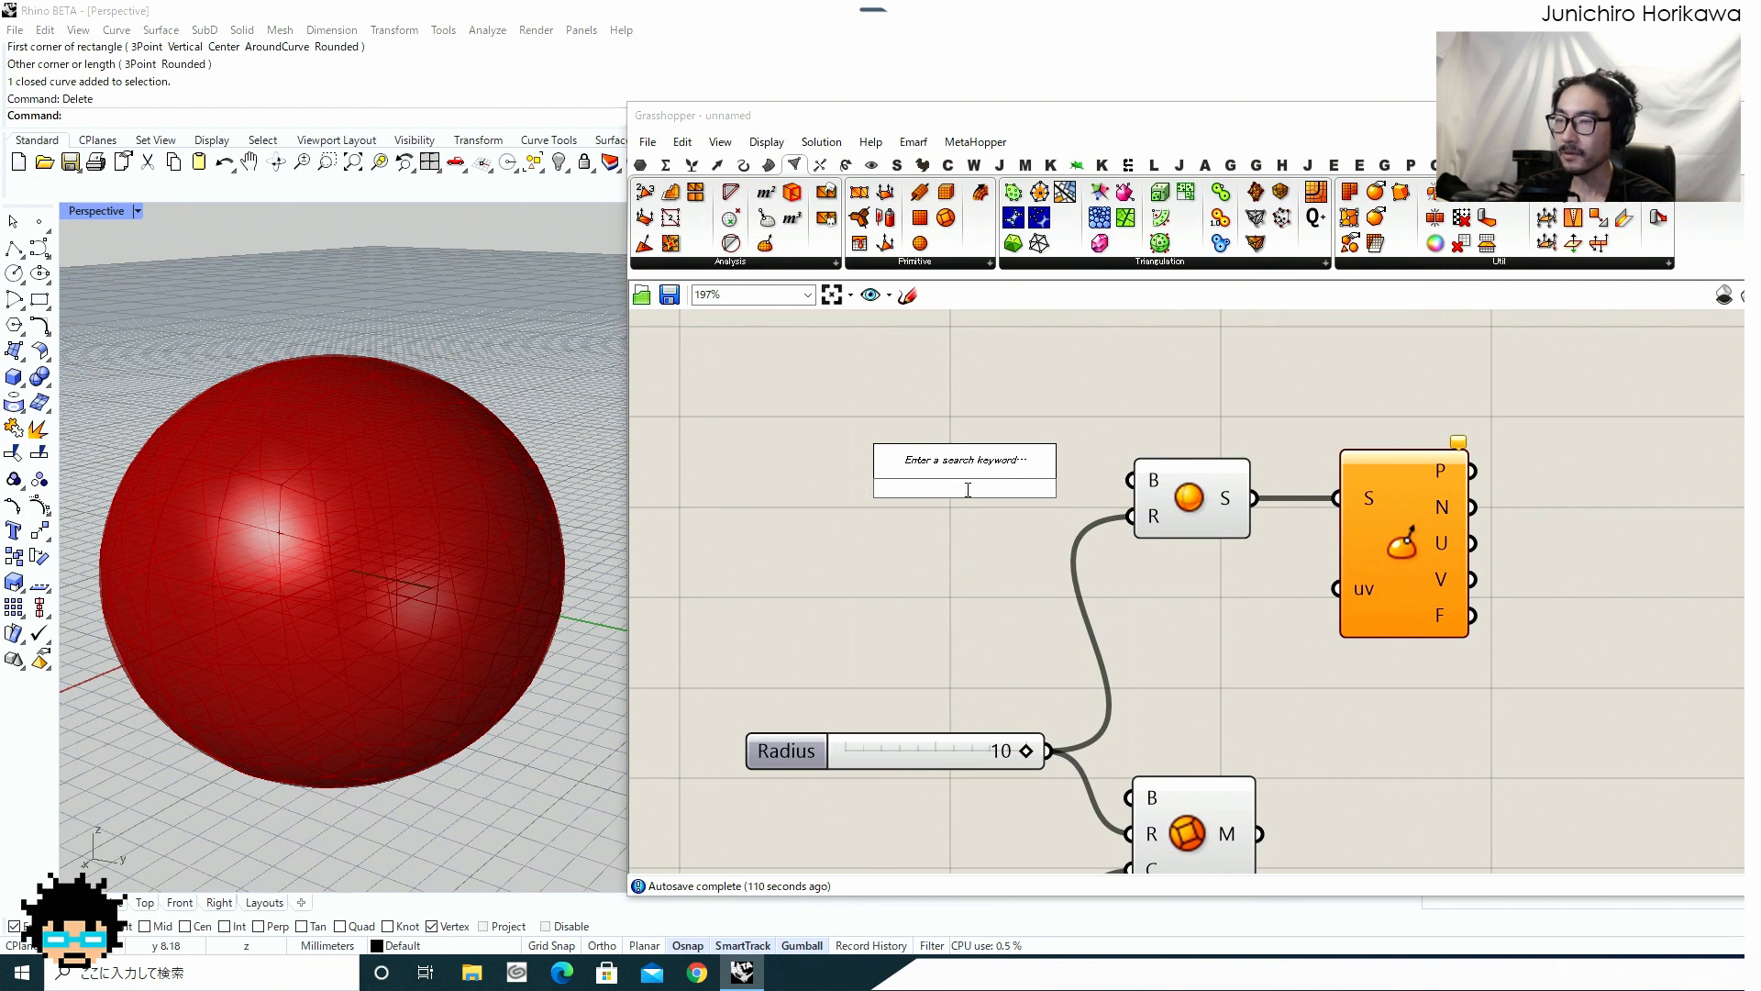
pyautogui.write('mad')
pyautogui.press('BackSpace')
pyautogui.press('BackSpace')
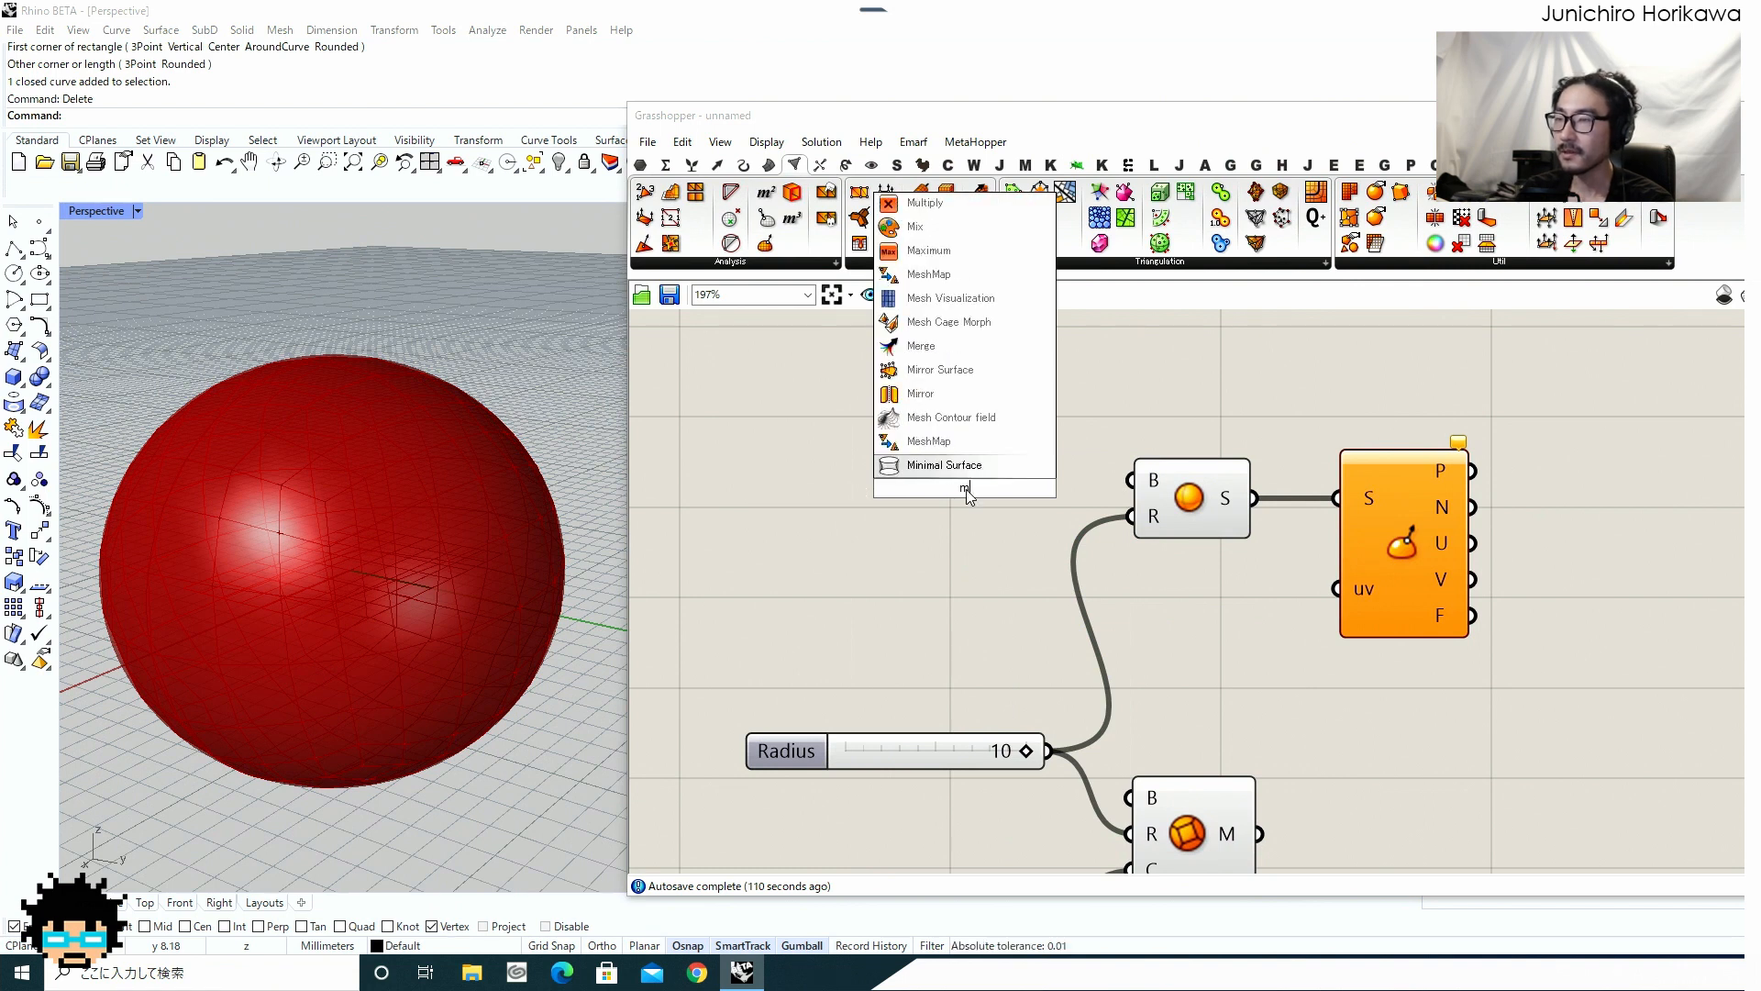
pyautogui.write('d sli')
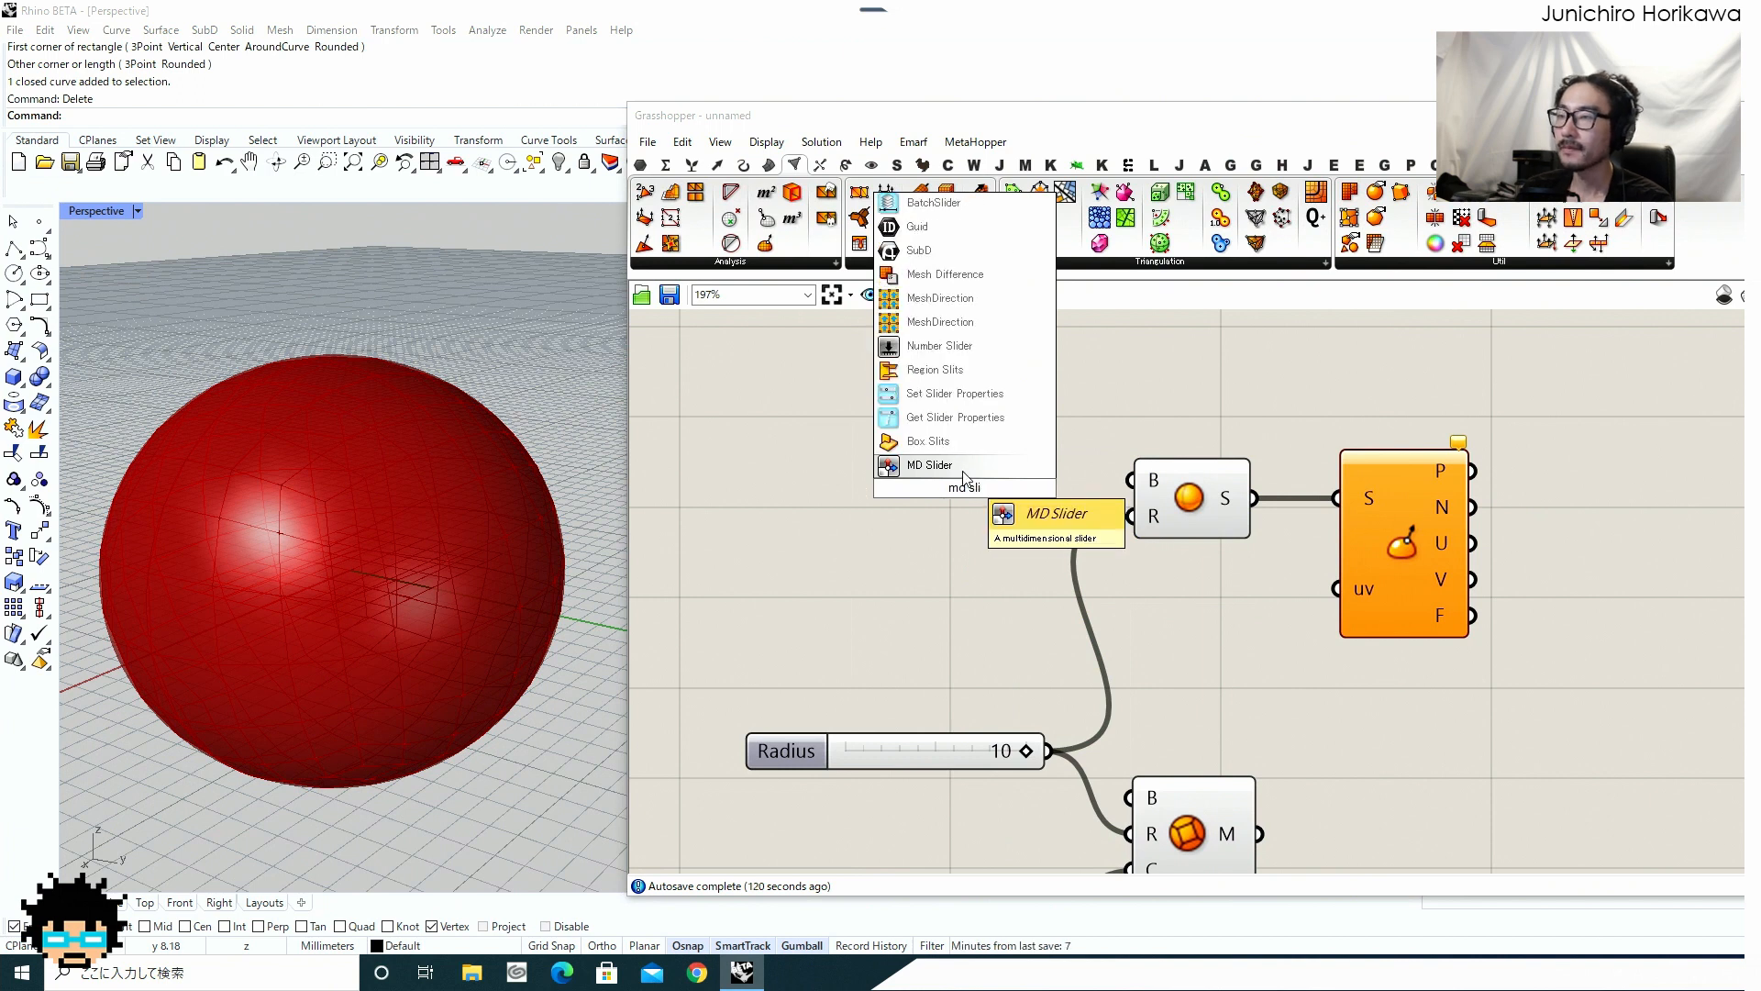
pyautogui.press('Return')
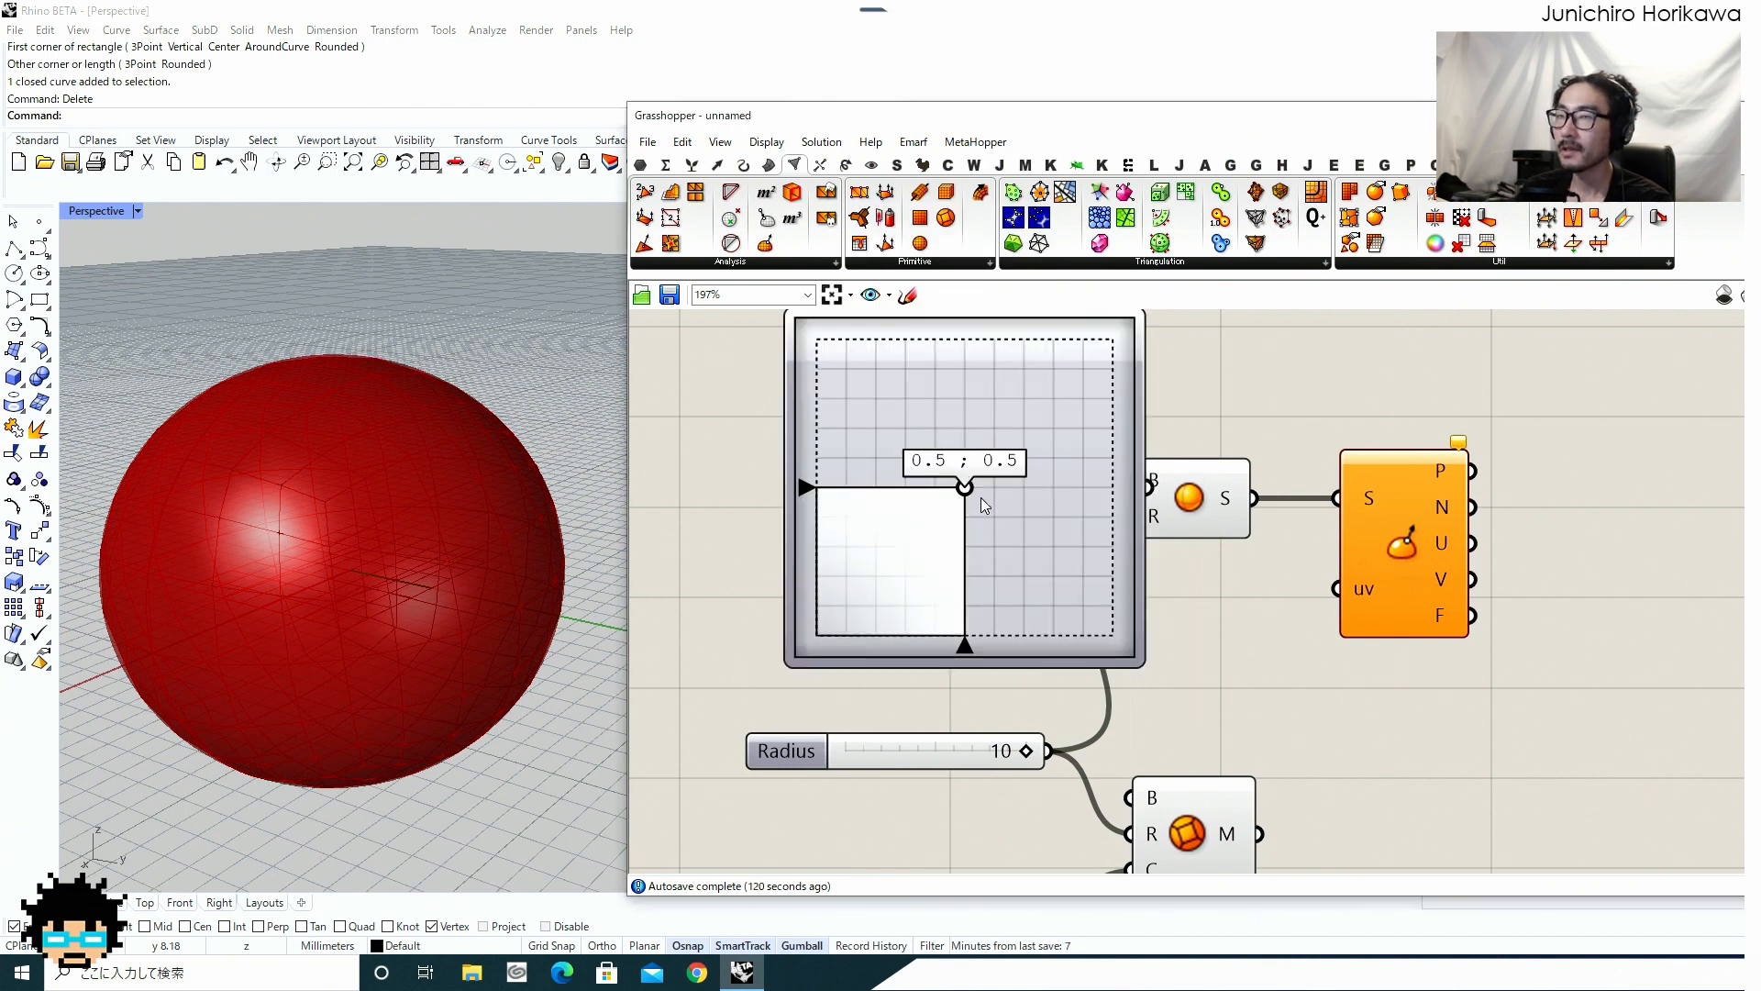
pyautogui.moveTo(981, 497); pyautogui.dragTo(729, 477)
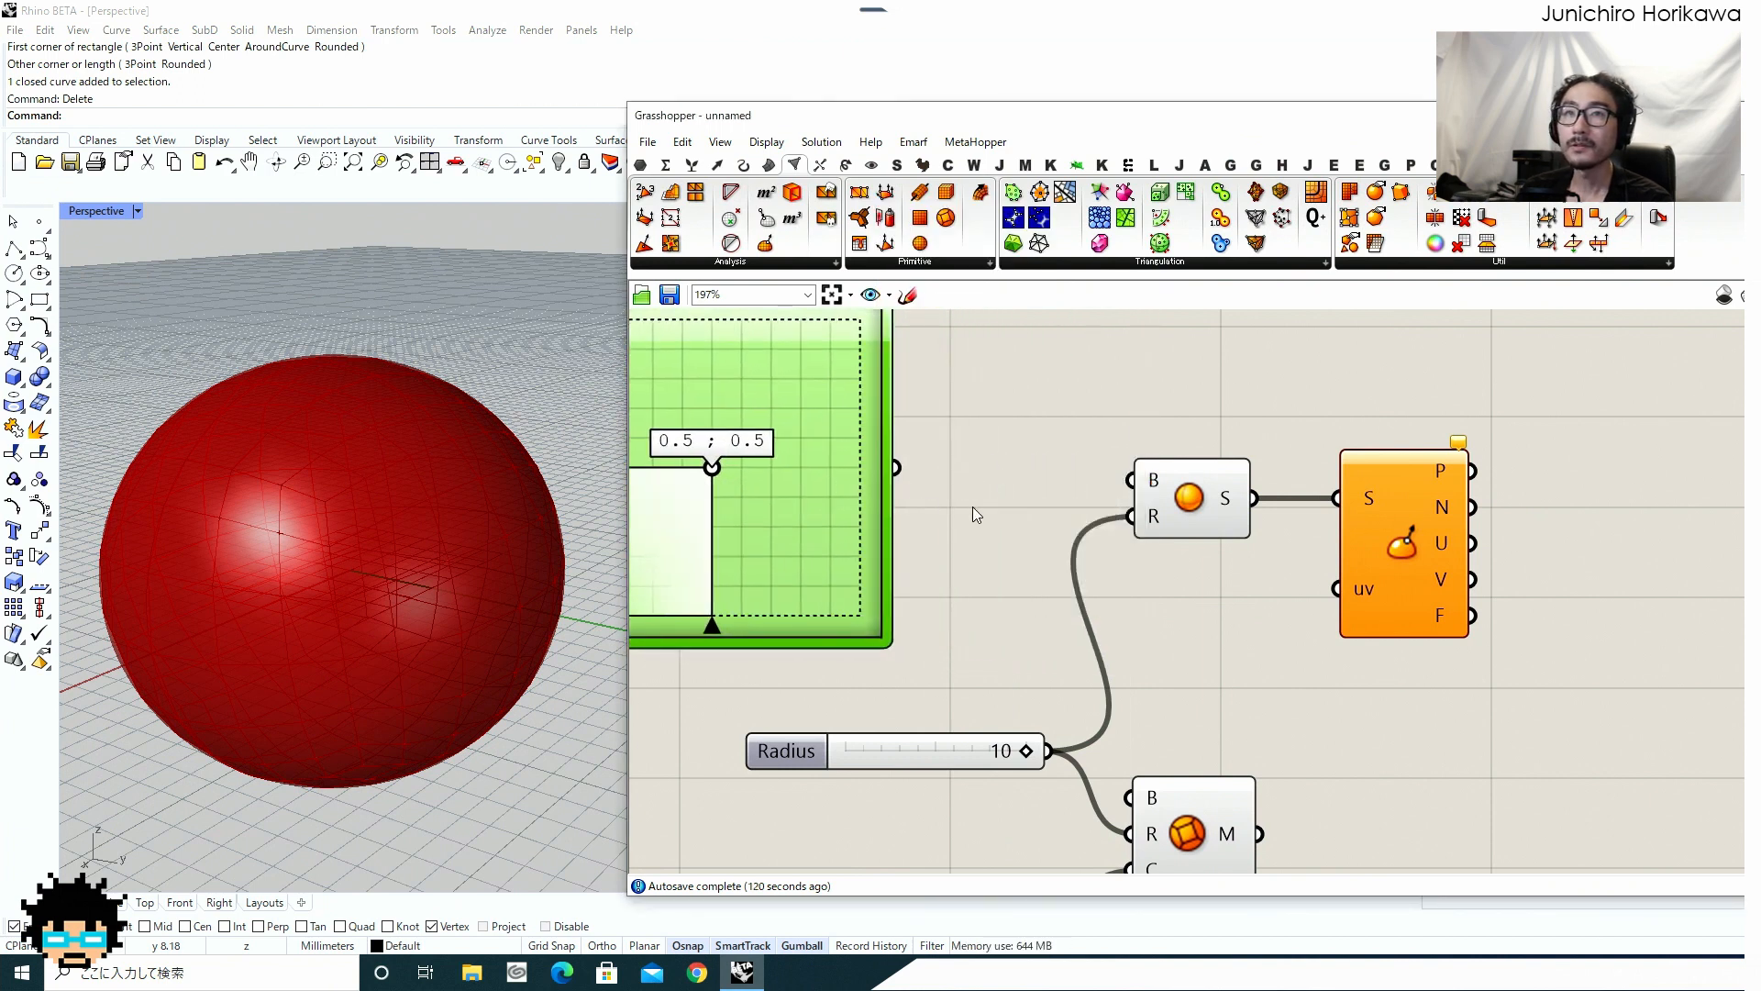
# Reparameterize the Surface input of Evaluate Surface and shift it and the Sphere component upward.
pyautogui.rightClick(1368, 499)
pyautogui.click(1431, 699)
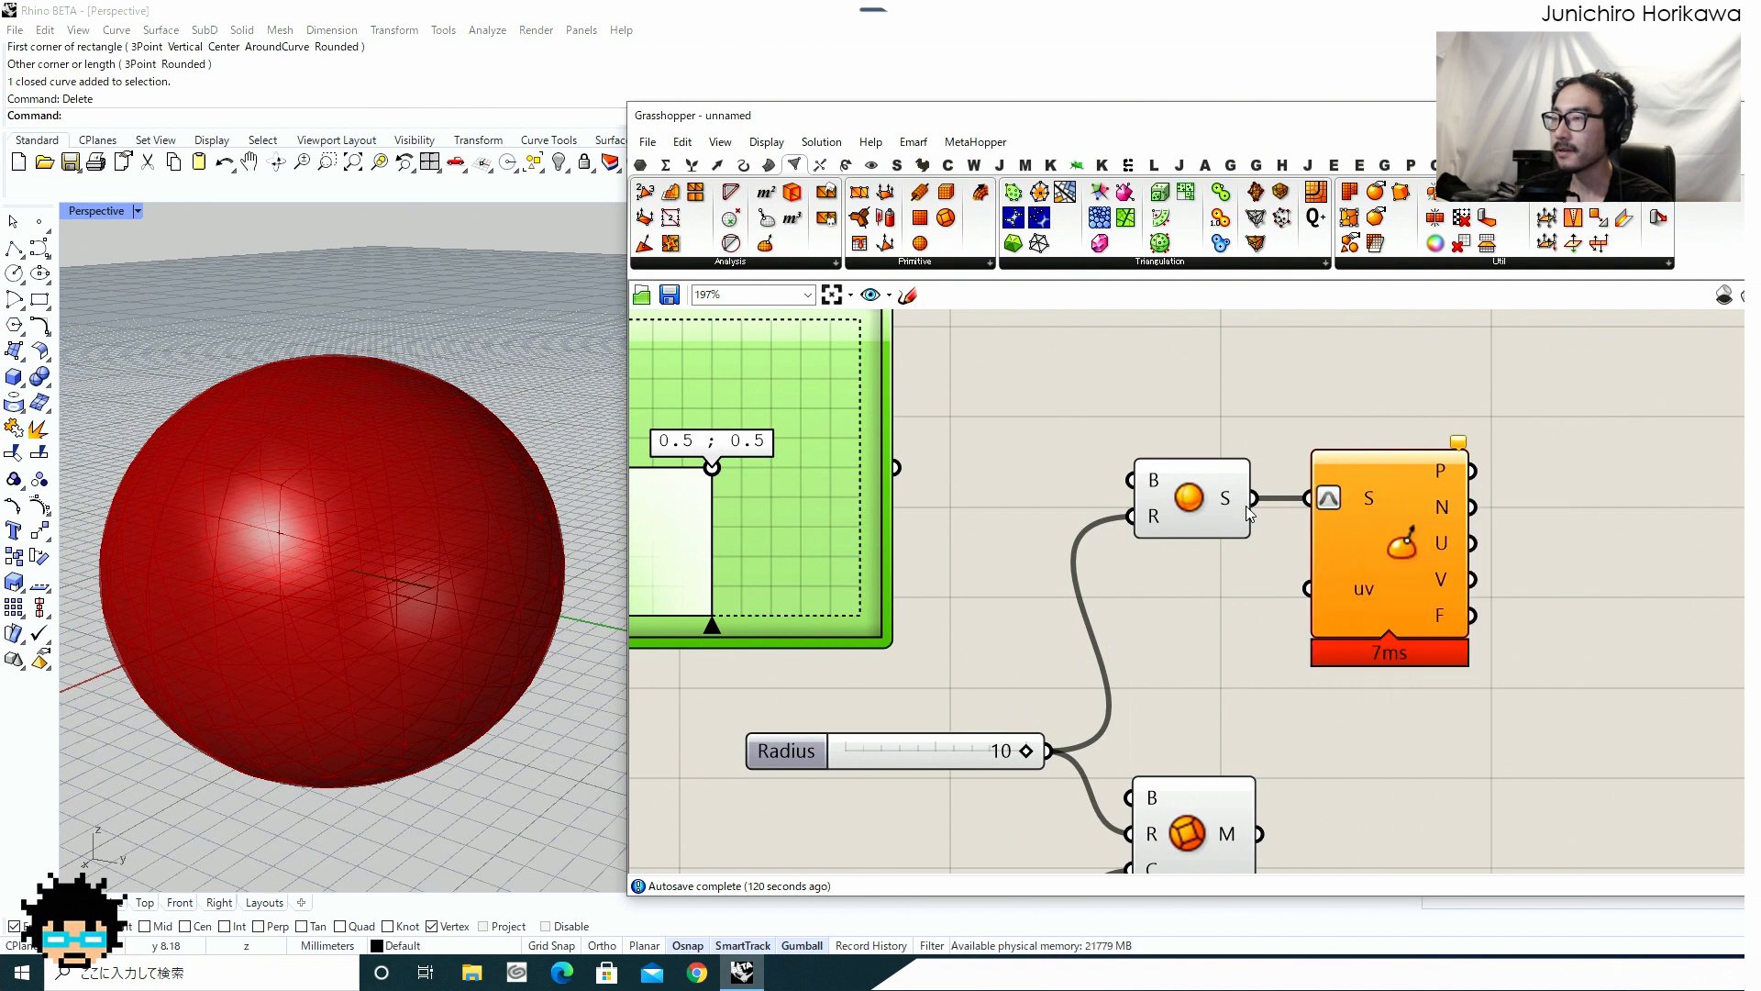
pyautogui.moveTo(1230, 487); pyautogui.dragTo(1227, 448)
pyautogui.moveTo(1348, 510); pyautogui.dragTo(1373, 437)
pyautogui.scroll(-3, 1361, 455)
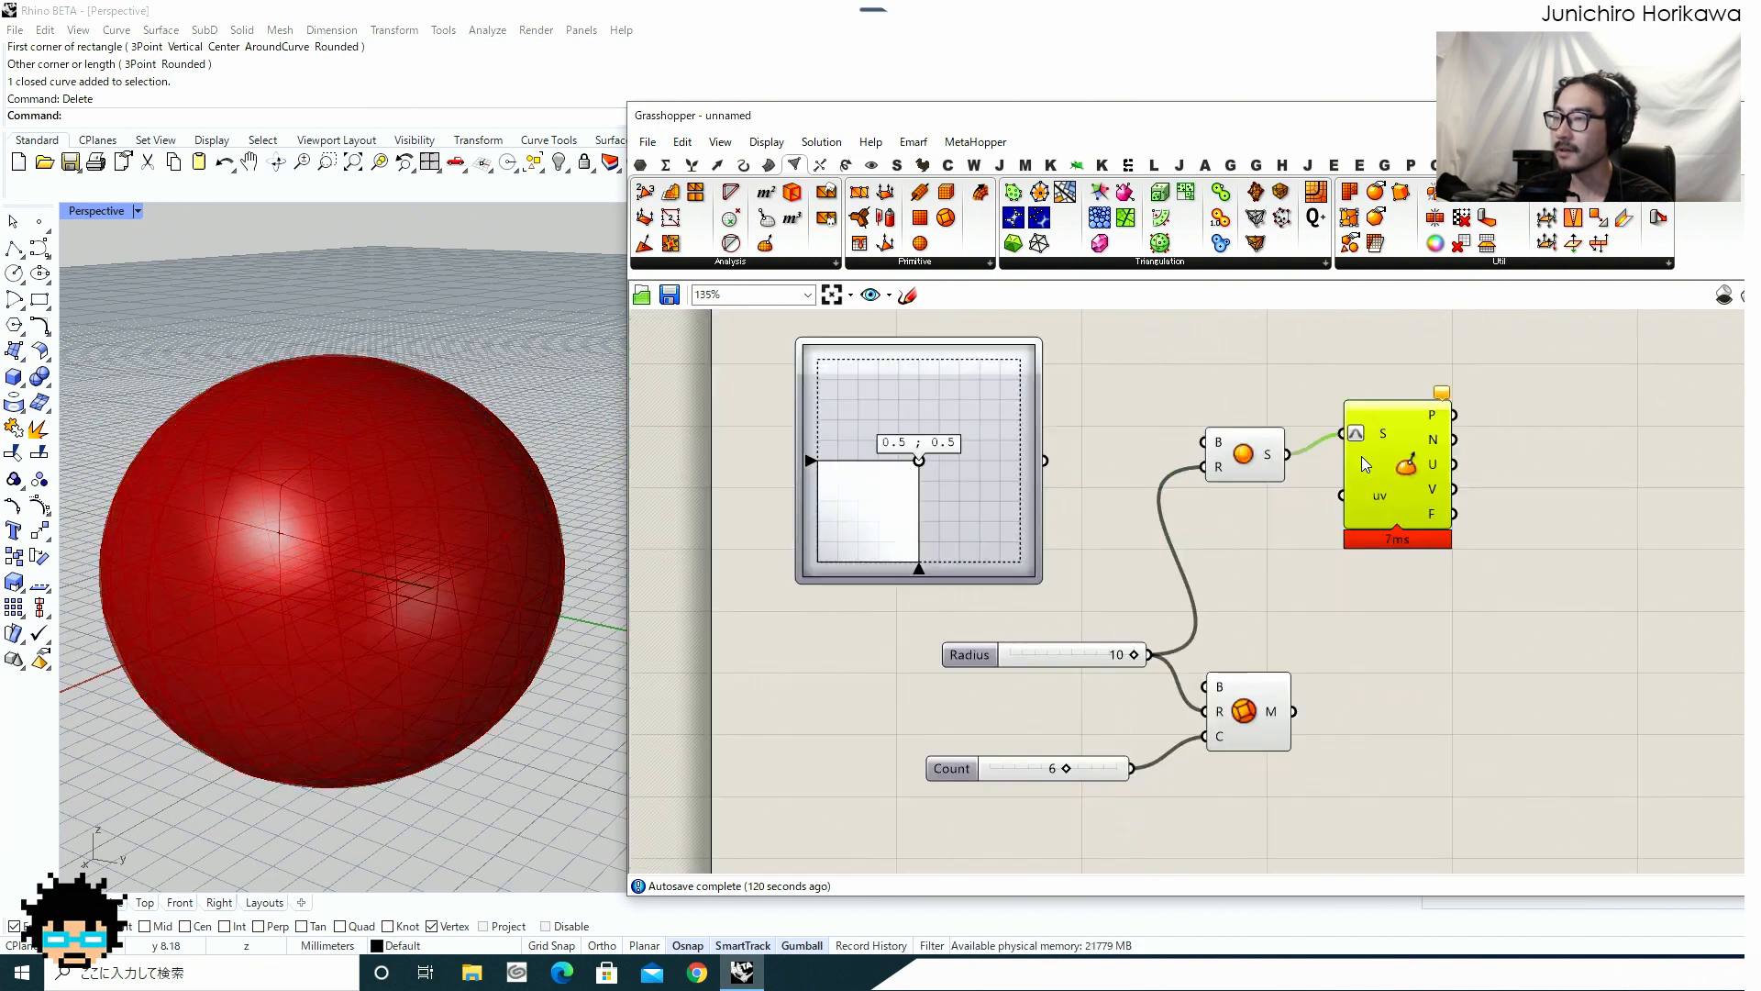
pyautogui.scroll(1, 1284, 460)
pyautogui.moveTo(1216, 468); pyautogui.dragTo(1209, 446)
# Connect the MD Slider to the uv input of Evaluate Surface and move the two components closer together.
pyautogui.moveTo(1009, 469); pyautogui.dragTo(1348, 496)
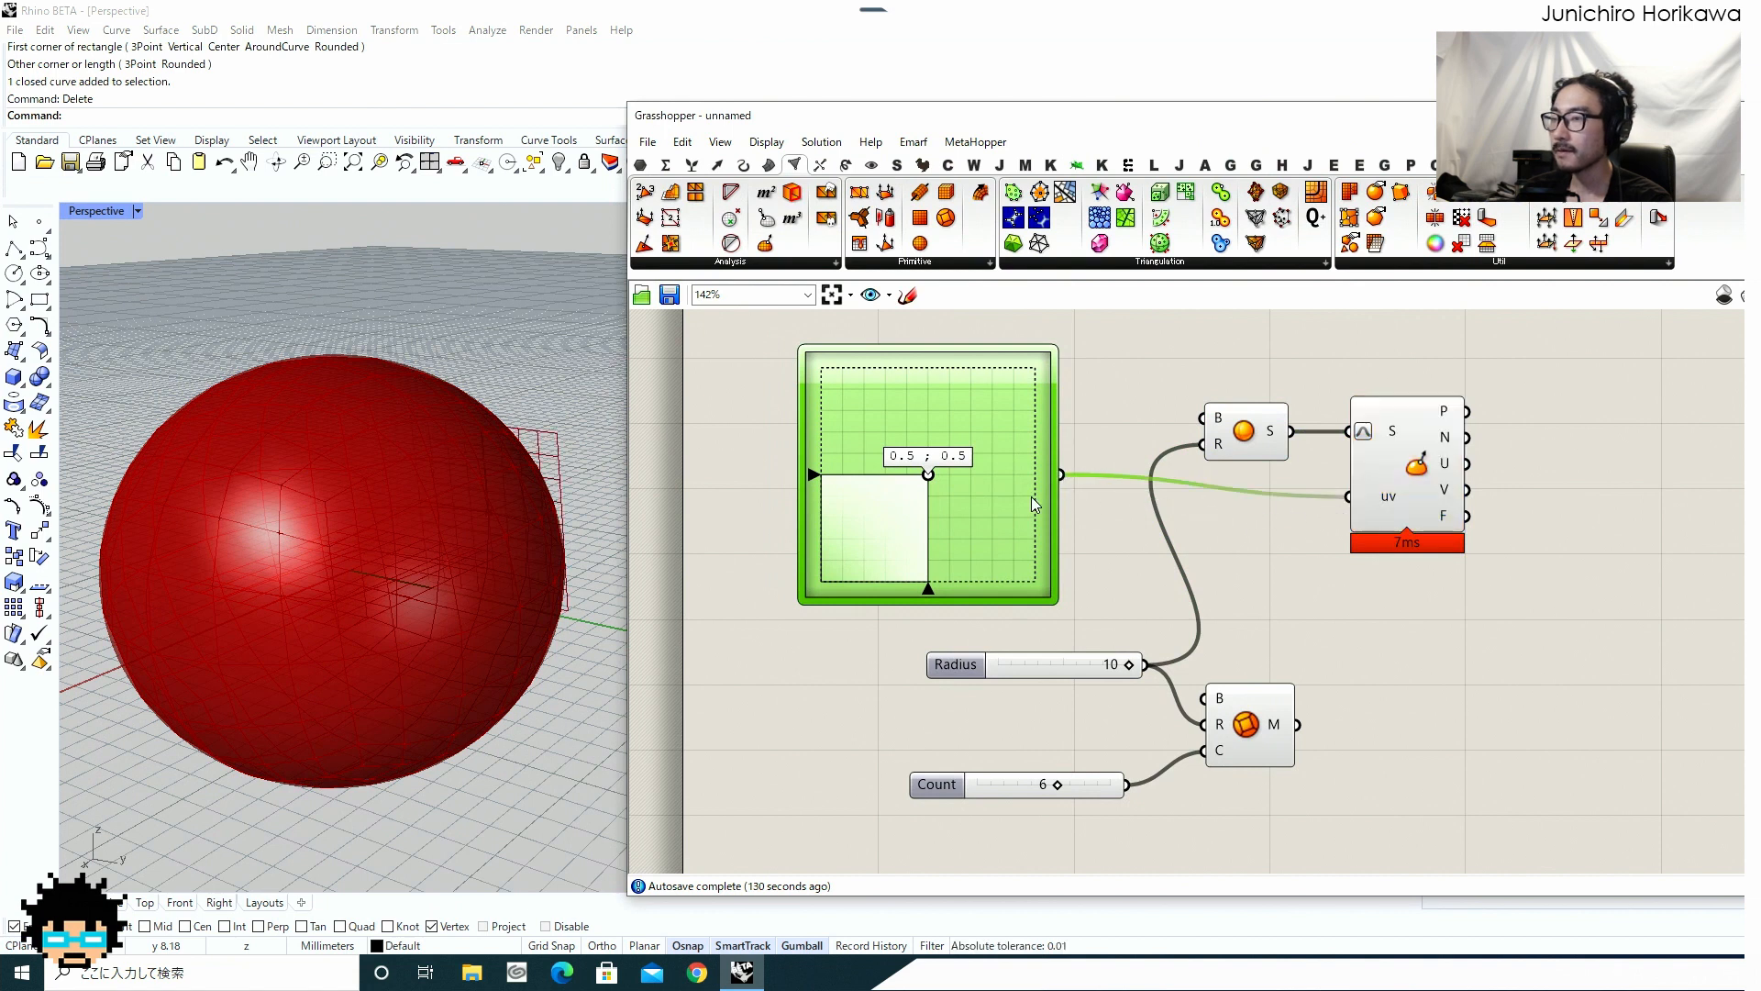
pyautogui.moveTo(1031, 497); pyautogui.dragTo(1108, 493)
pyautogui.moveTo(1400, 496); pyautogui.dragTo(1369, 501)
# Set the MD Slider to 0.0 ; 0.85 and examine the evaluated frame on the sphere.
pyautogui.moveTo(477, 486); pyautogui.dragTo(388, 506, button='right')
pyautogui.scroll(-6, 412, 500)
pyautogui.scroll(3, 387, 506)
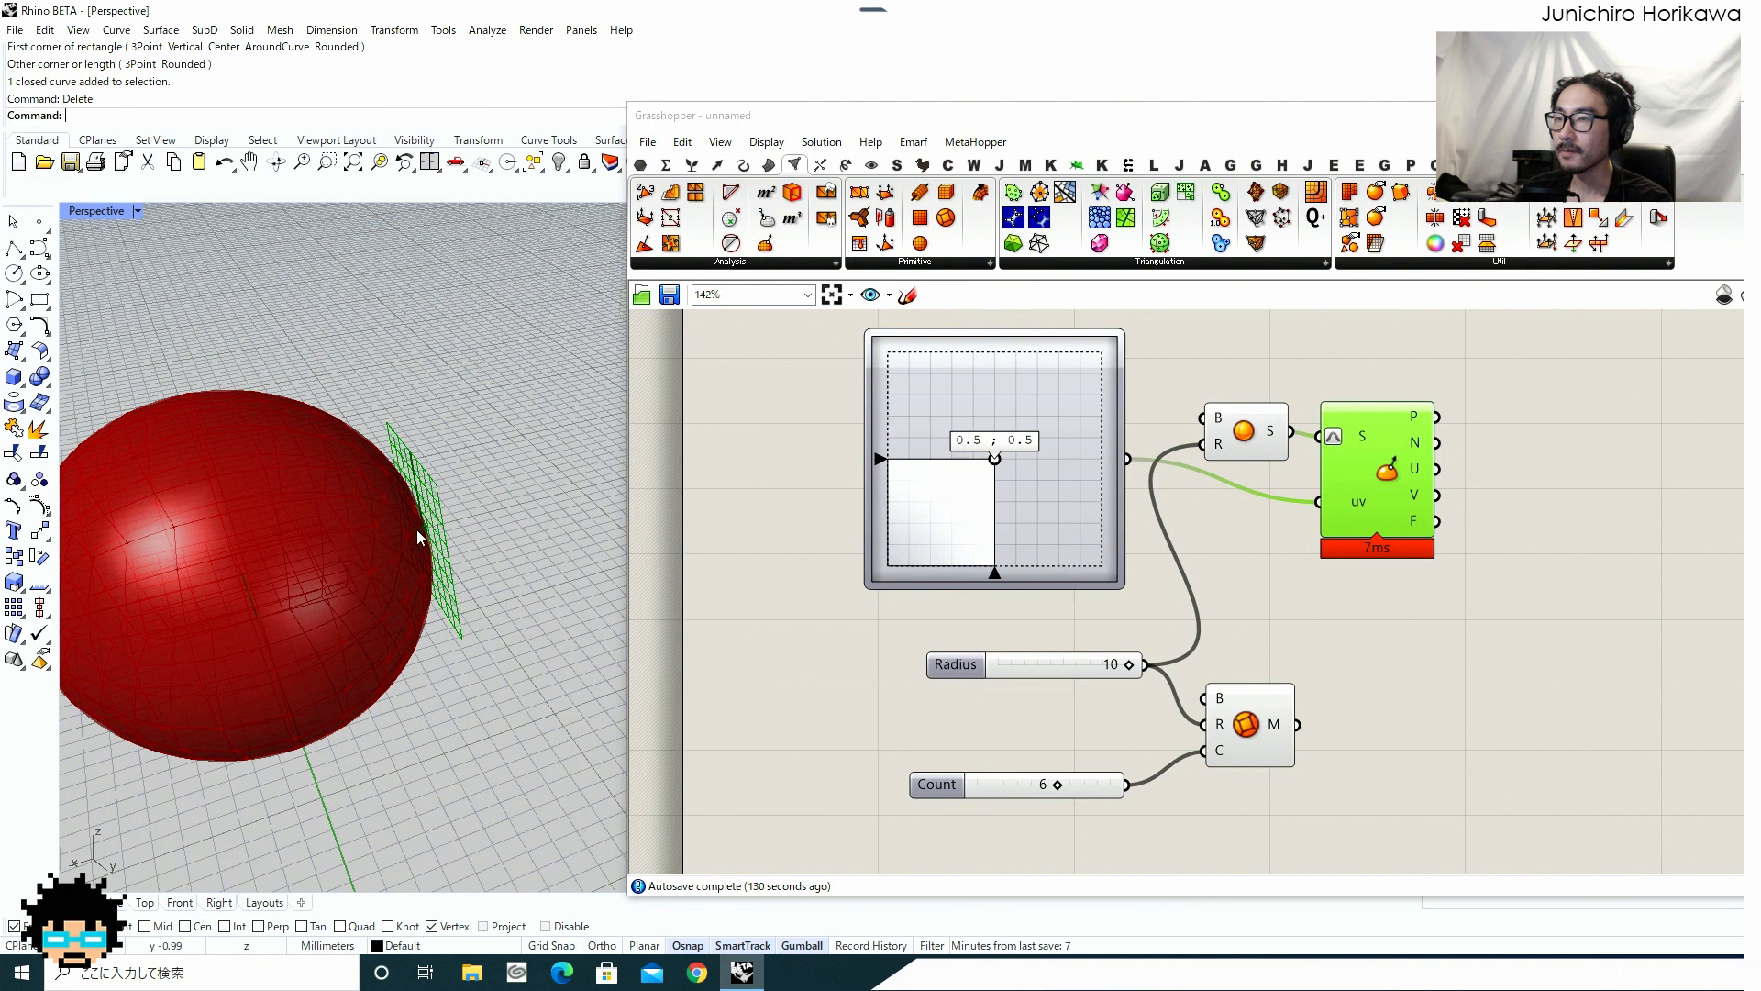
pyautogui.moveTo(997, 461); pyautogui.dragTo(739, 384)
pyautogui.moveTo(487, 447); pyautogui.dragTo(455, 608, button='right')
pyautogui.scroll(-5, 188, 515)
pyautogui.scroll(4, 192, 508)
pyautogui.middleClick(193, 508)
pyautogui.scroll(-5, 322, 589)
pyautogui.scroll(5, 363, 547)
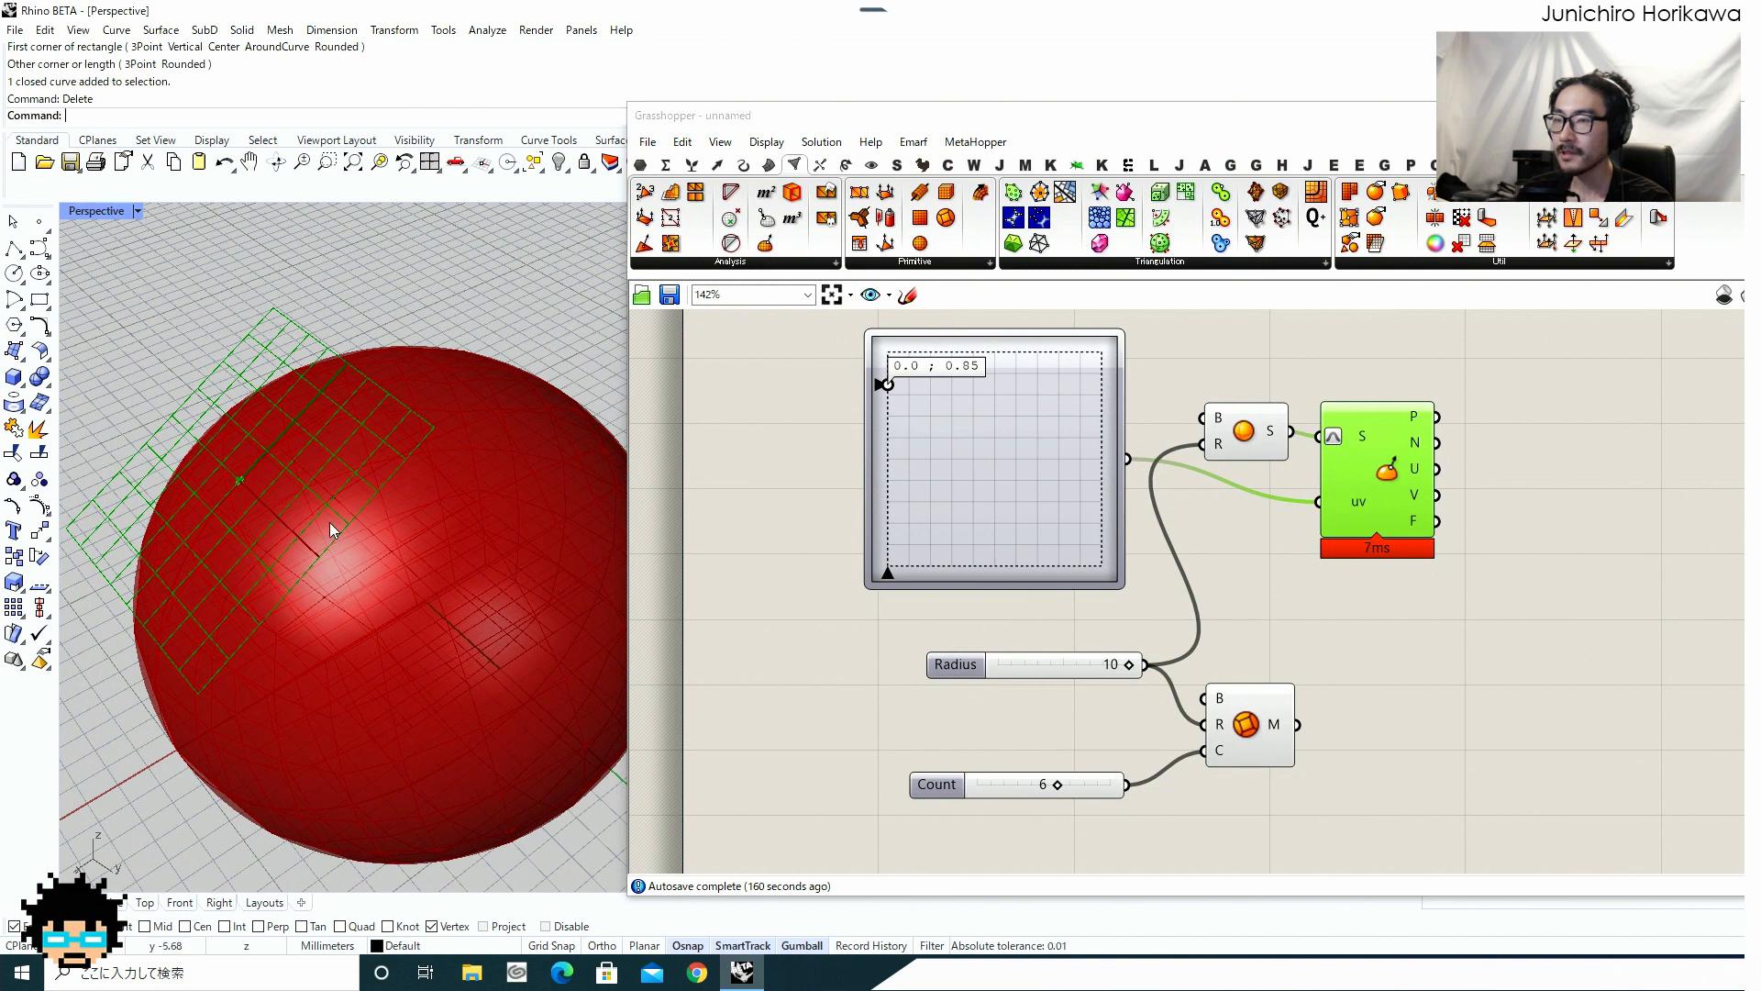
pyautogui.scroll(-2, 214, 462)
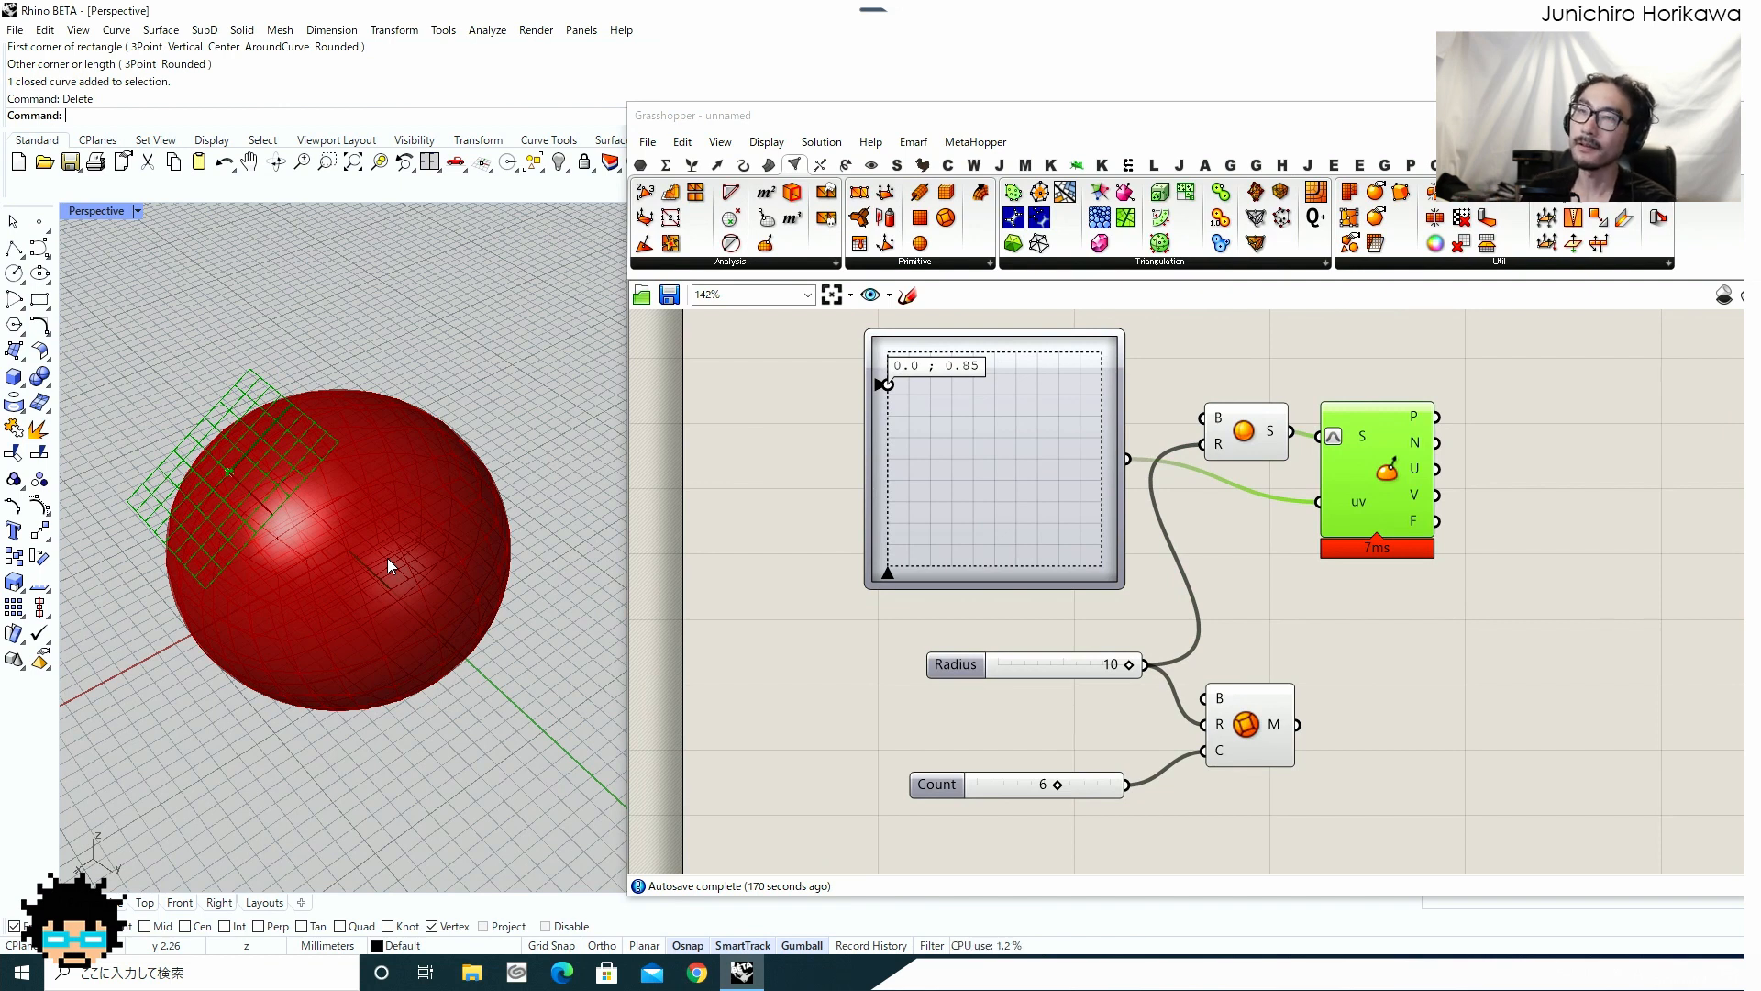
pyautogui.click(821, 615)
pyautogui.moveTo(1297, 623); pyautogui.dragTo(1207, 633, button='right')
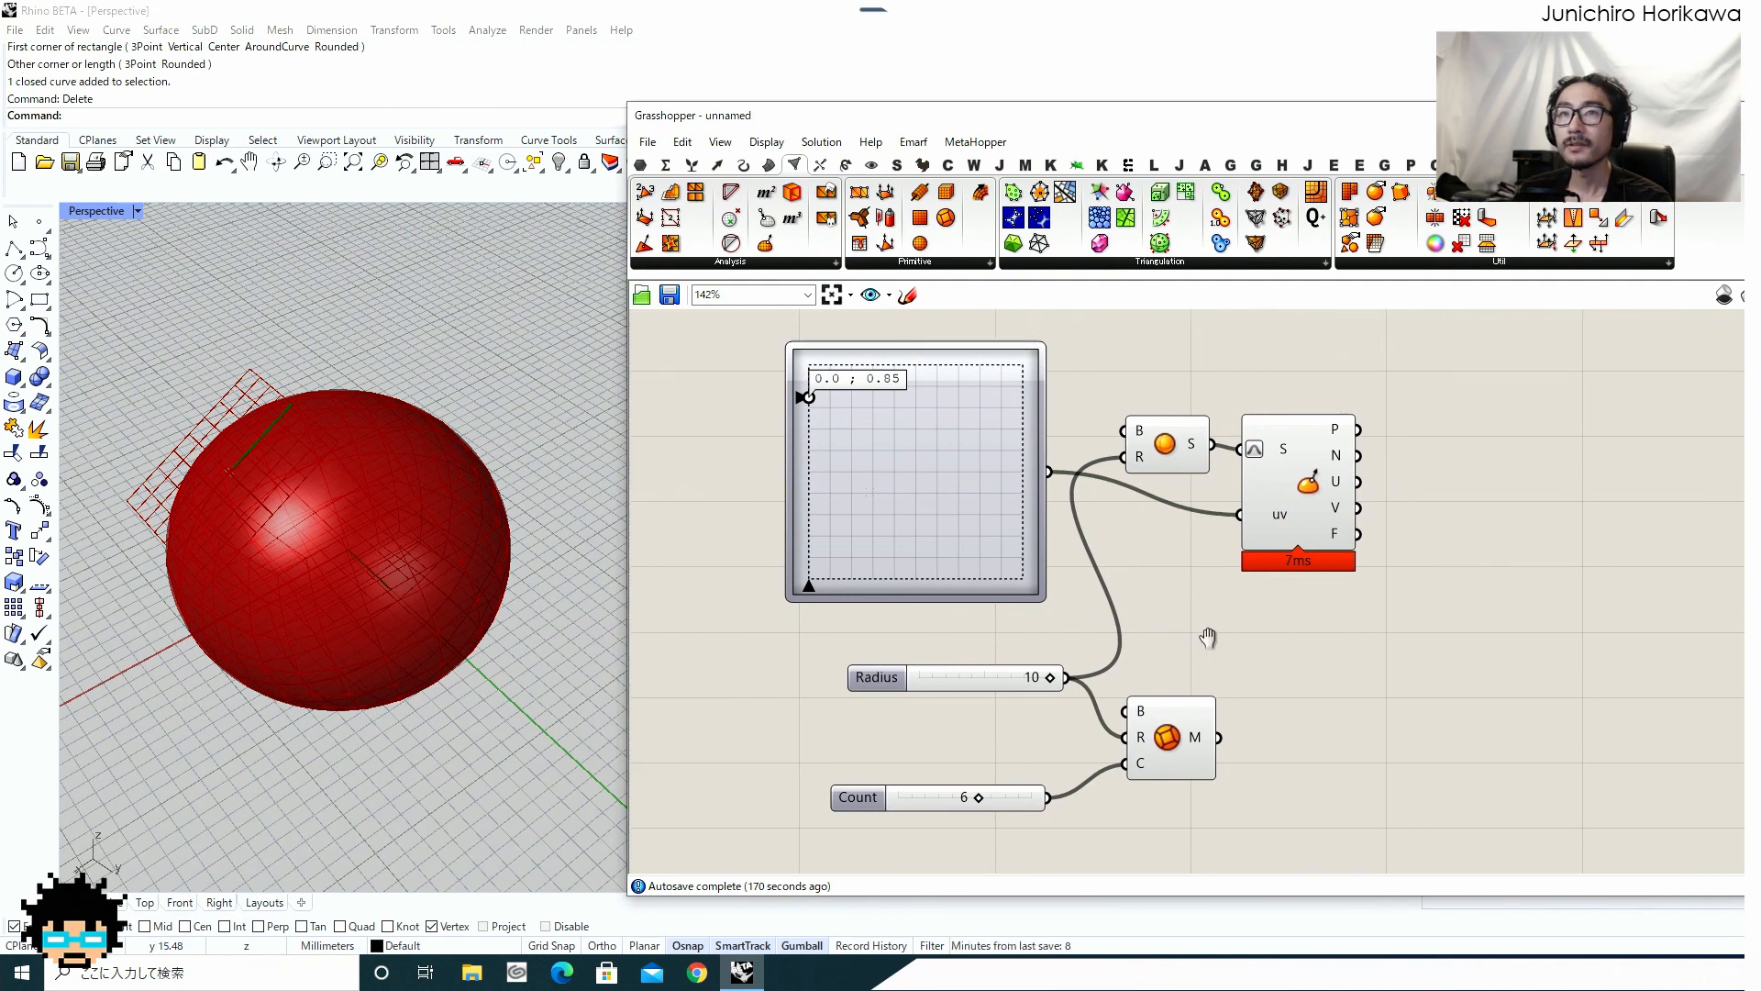
pyautogui.moveTo(1339, 663); pyautogui.dragTo(1186, 647, button='right')
pyautogui.doubleClick(1290, 502)
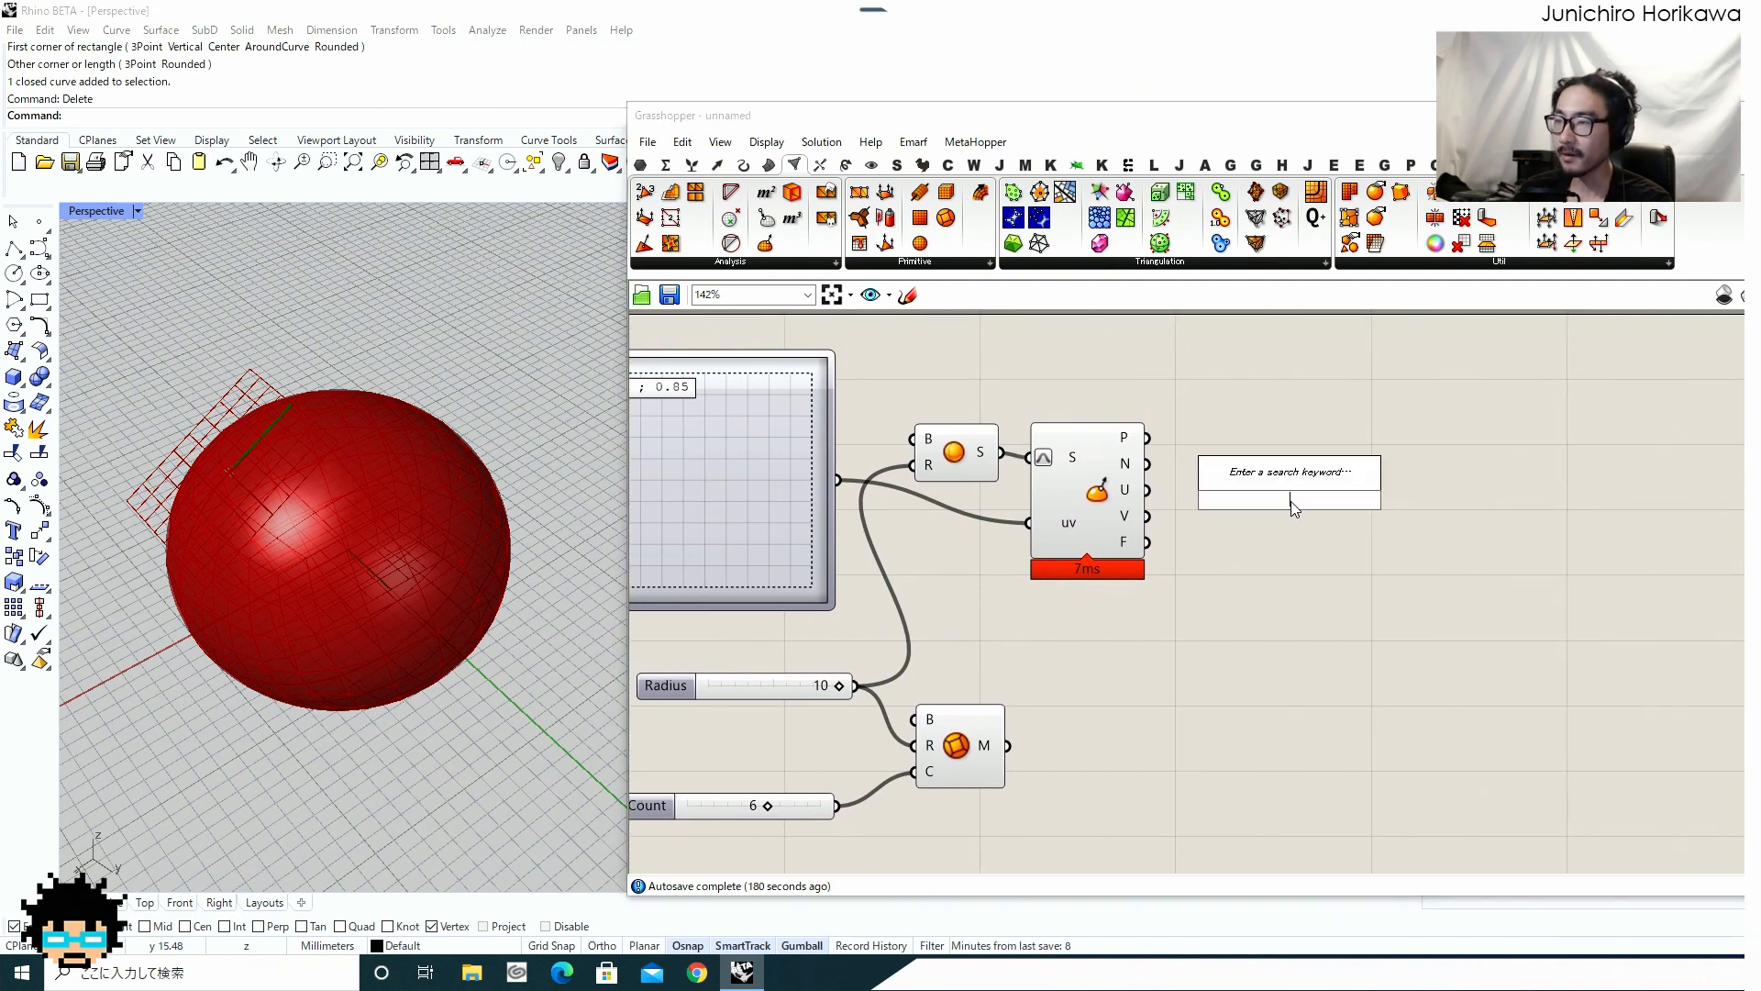
pyautogui.write('sphere')
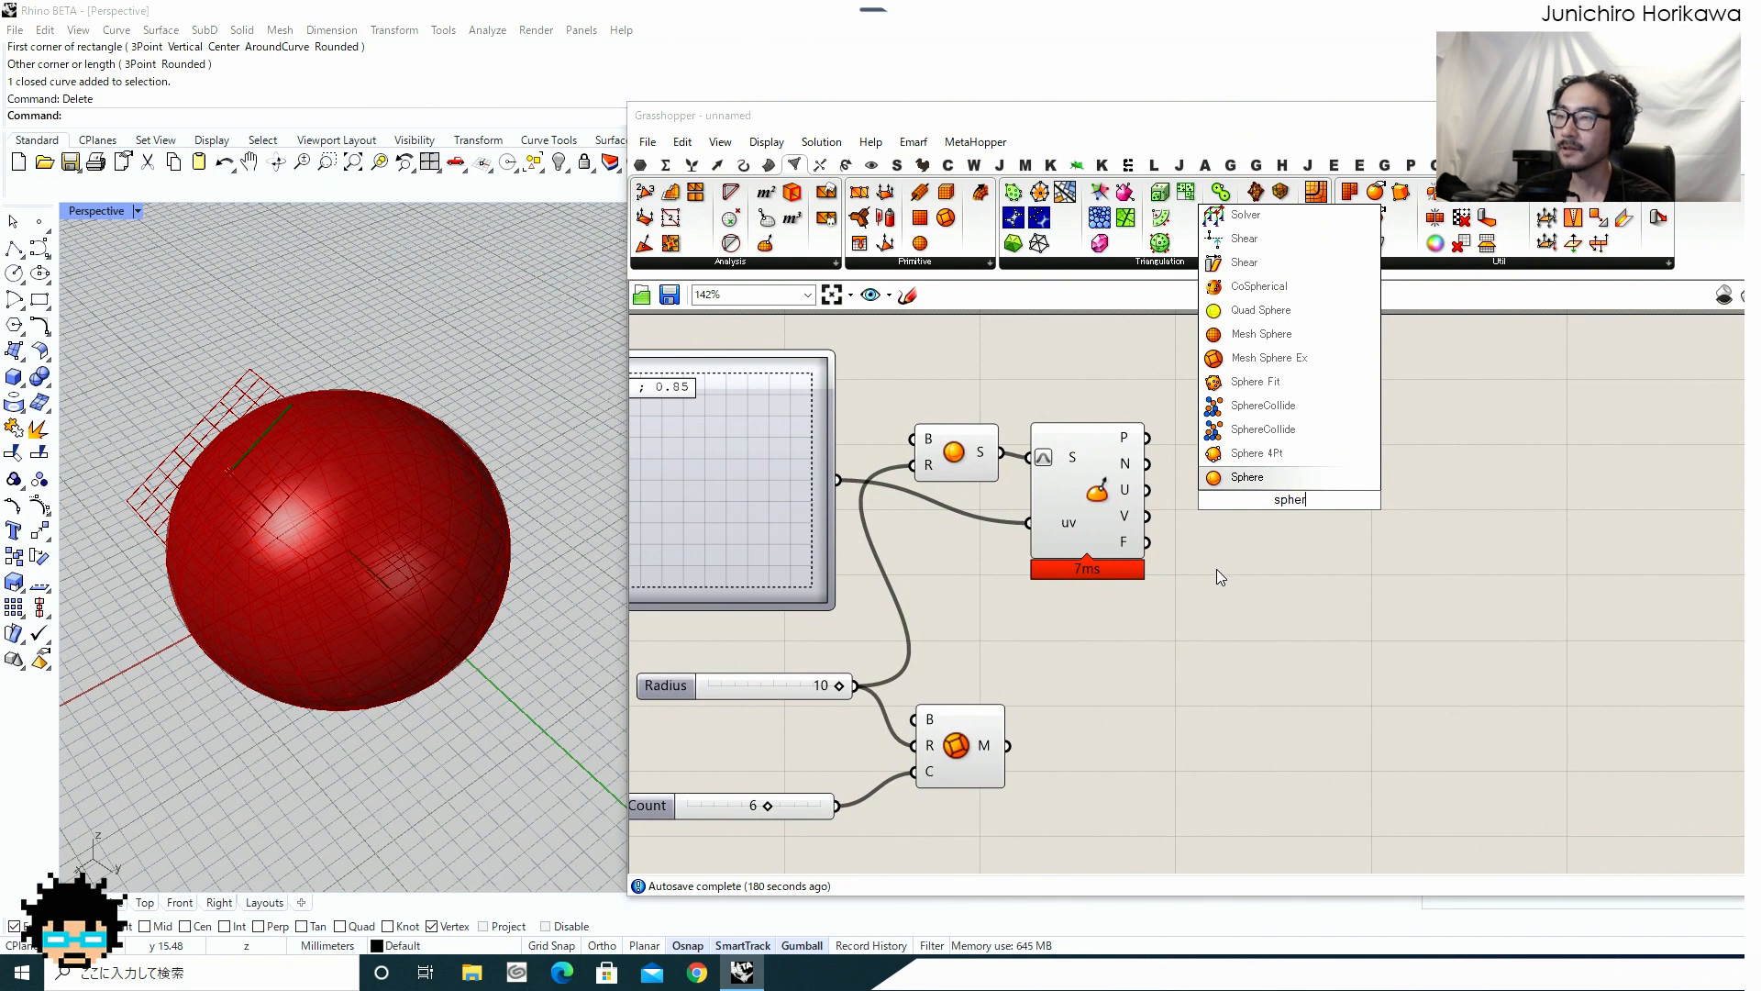
pyautogui.click(1218, 576)
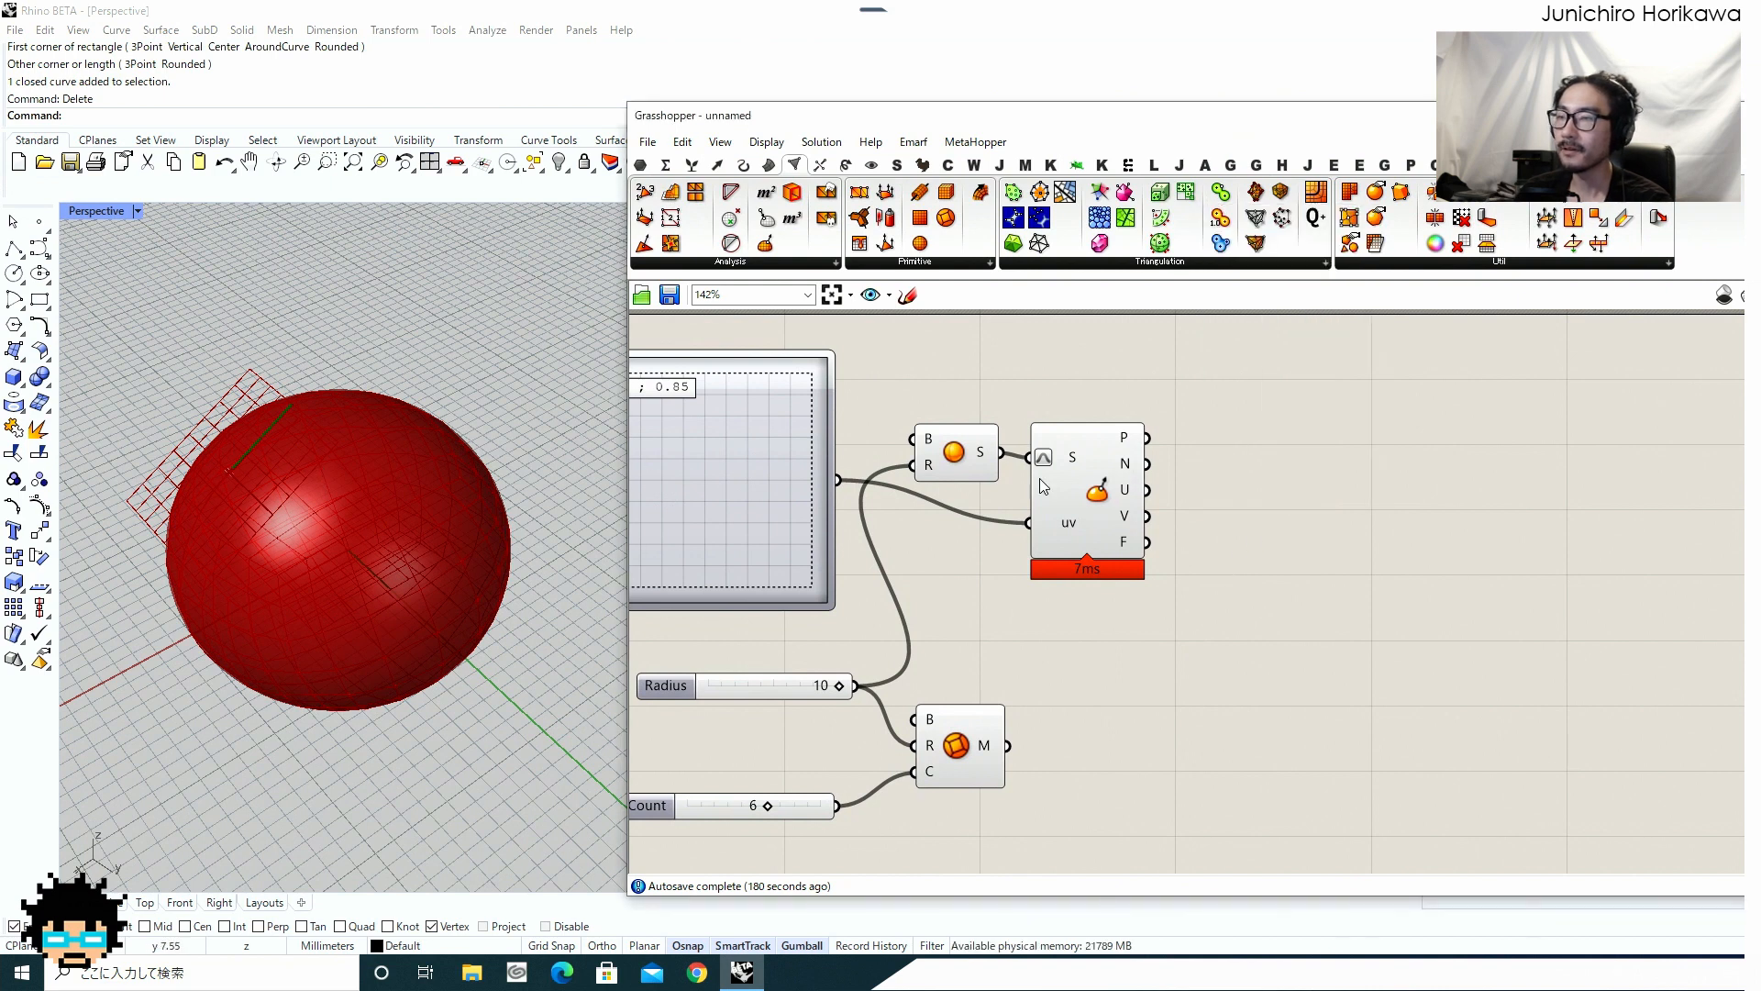
# Add a second Sphere component after Evaluate Surface and connect the evaluated point output P to its Base input.
pyautogui.moveTo(1100, 478); pyautogui.dragTo(1106, 480)
pyautogui.doubleClick(1244, 500)
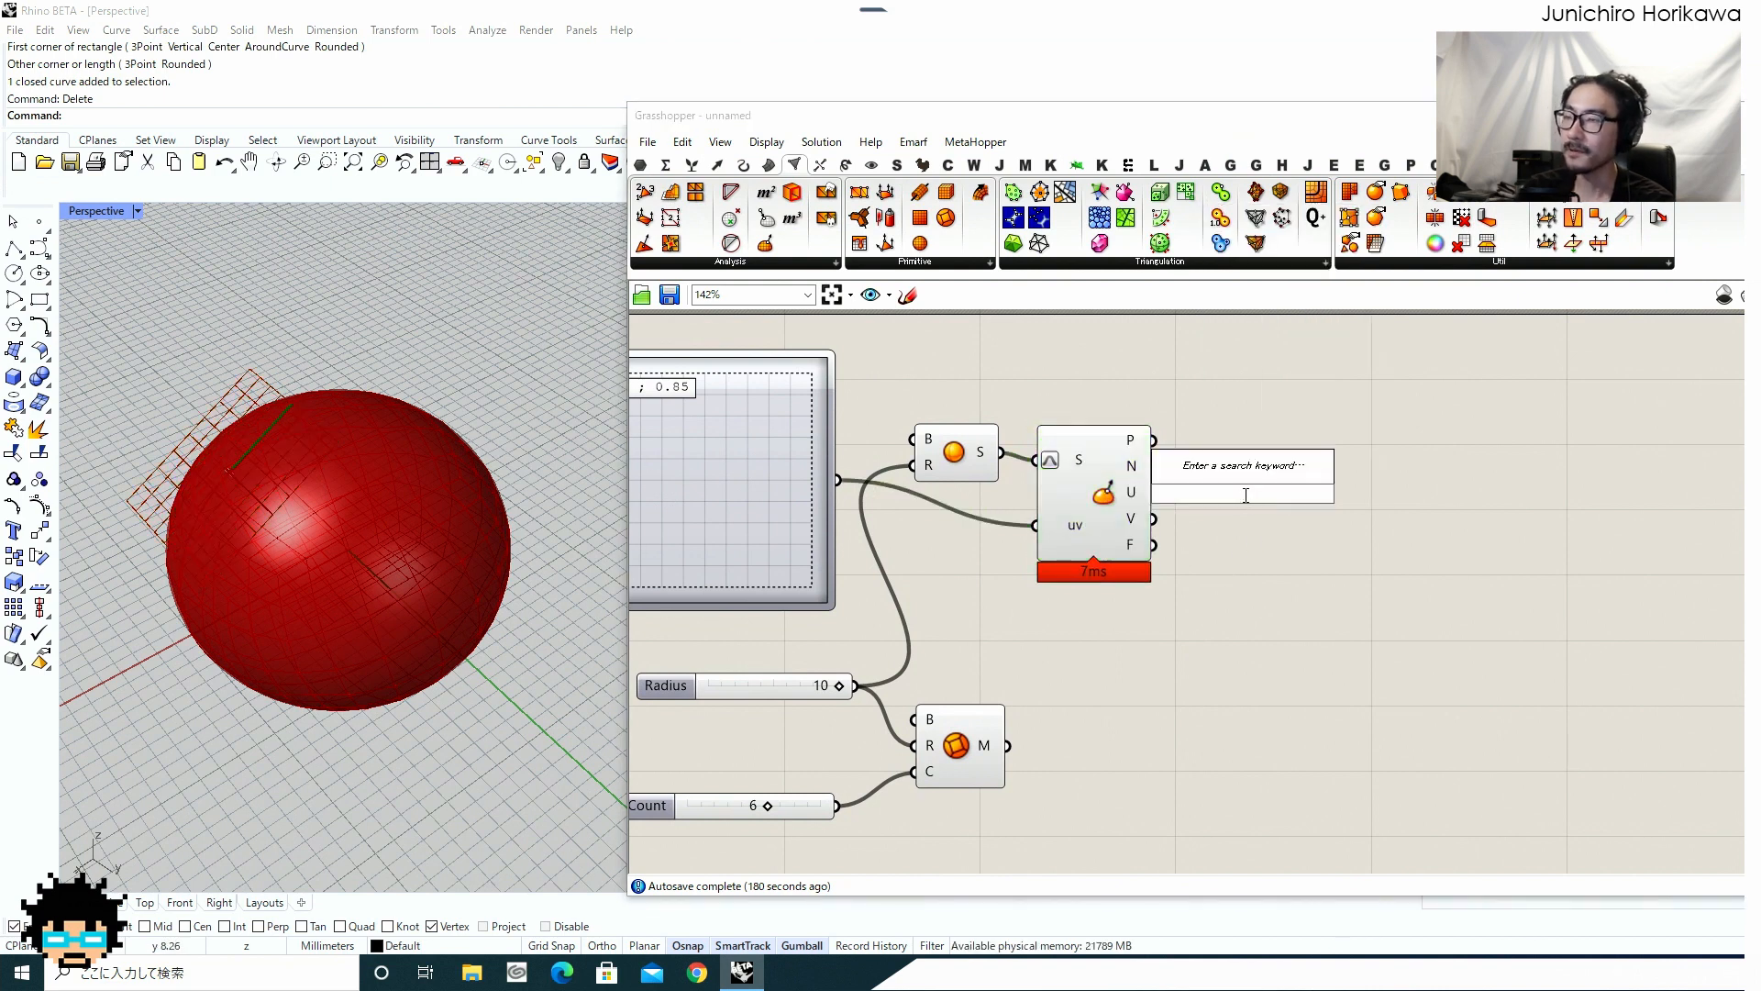
pyautogui.write('sphere')
pyautogui.click(1250, 479)
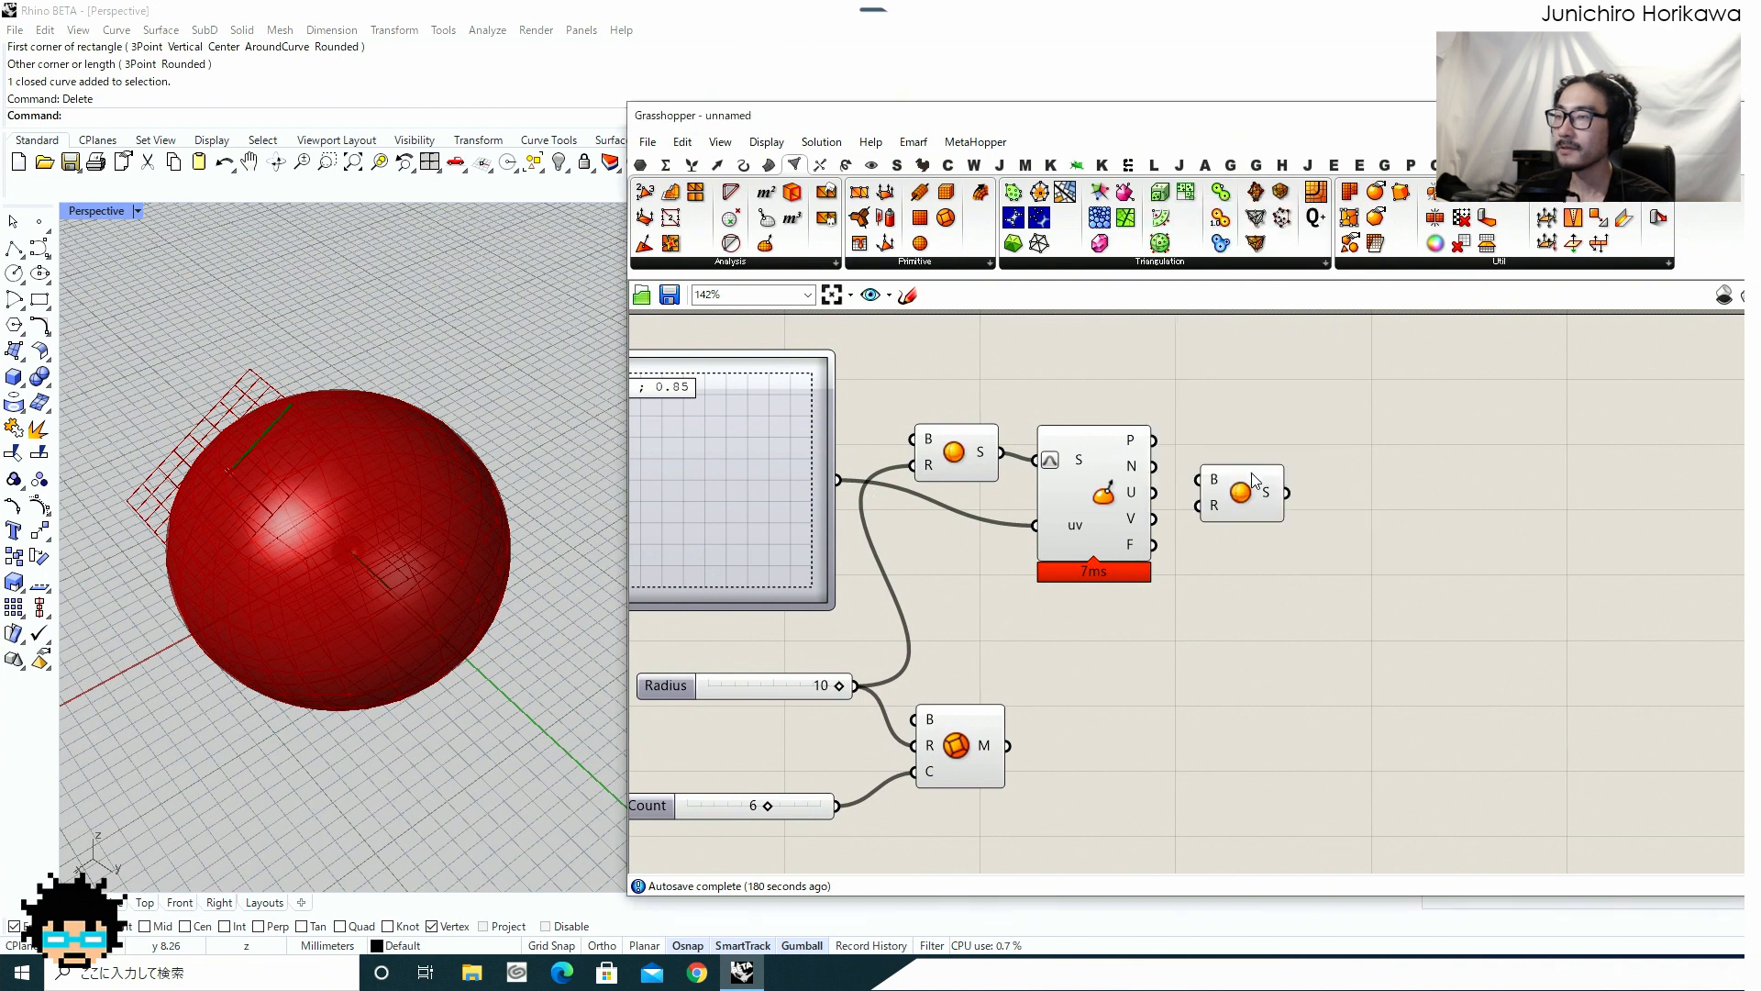
pyautogui.scroll(5, 1234, 479)
pyautogui.moveTo(1050, 391); pyautogui.dragTo(1149, 481)
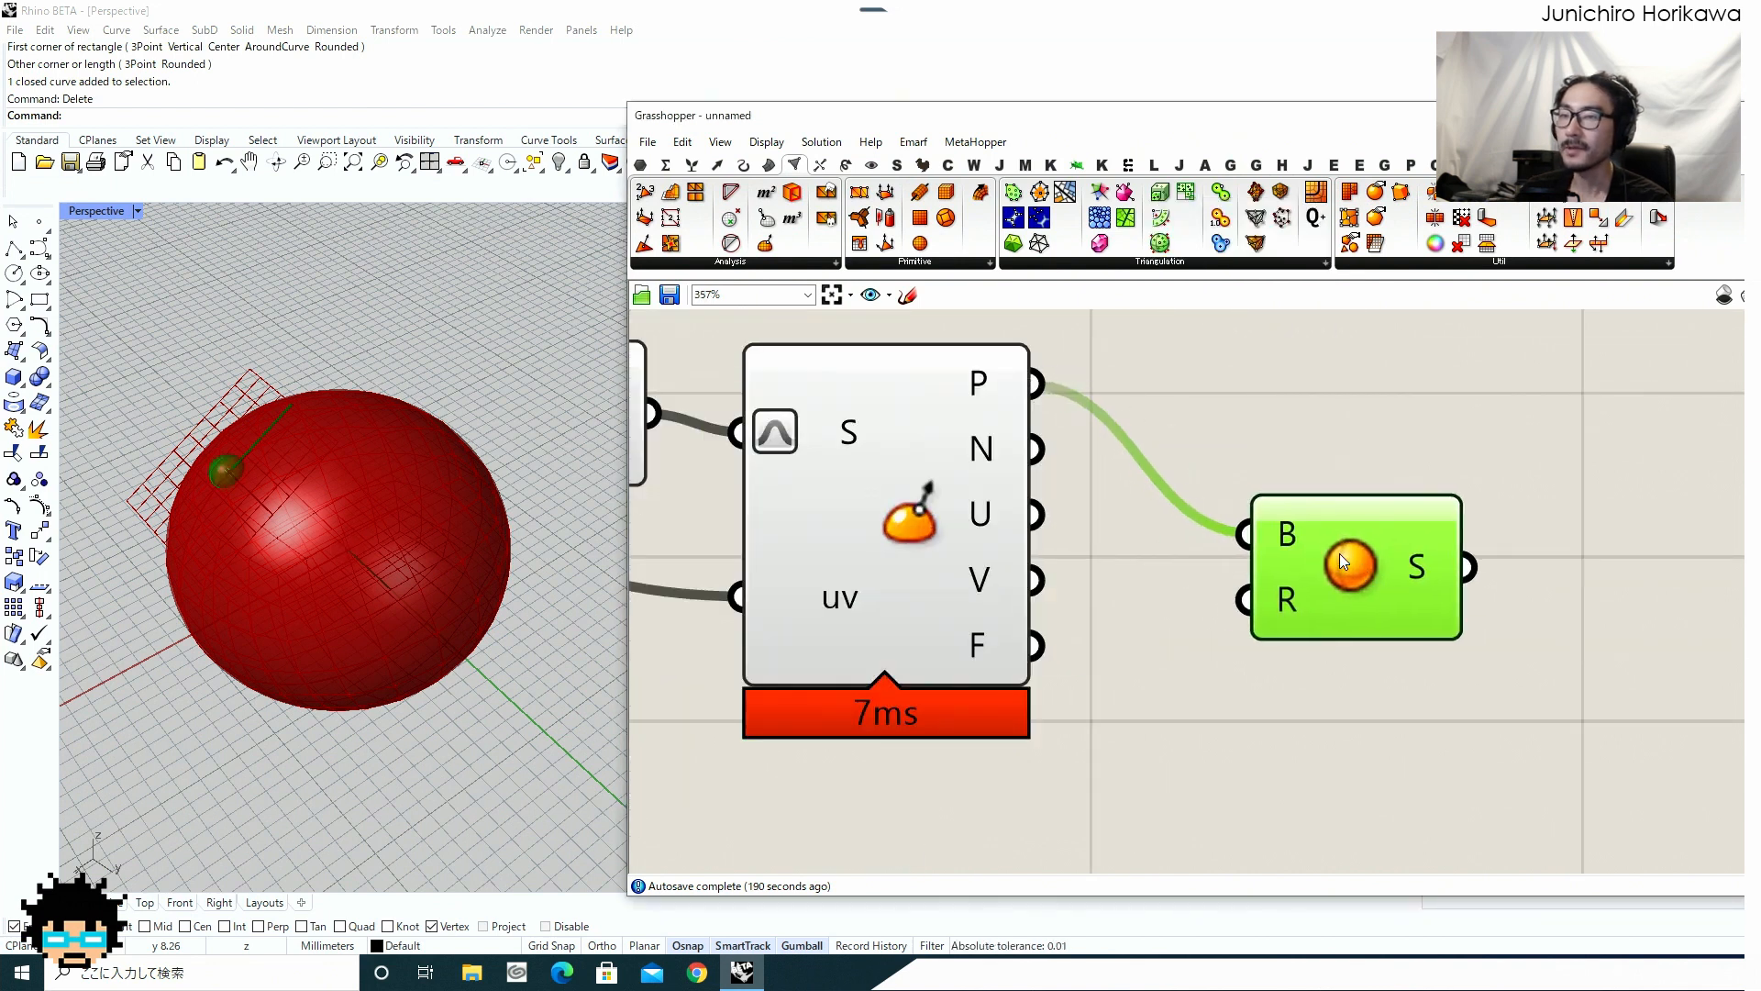
# Place the second Sphere component below and to the right of Evaluate Surface, leaving room for a radius slider.
pyautogui.scroll(-2, 1192, 513)
pyautogui.scroll(-5, 1162, 542)
pyautogui.moveTo(1056, 423); pyautogui.dragTo(874, 446)
pyautogui.click(1220, 551)
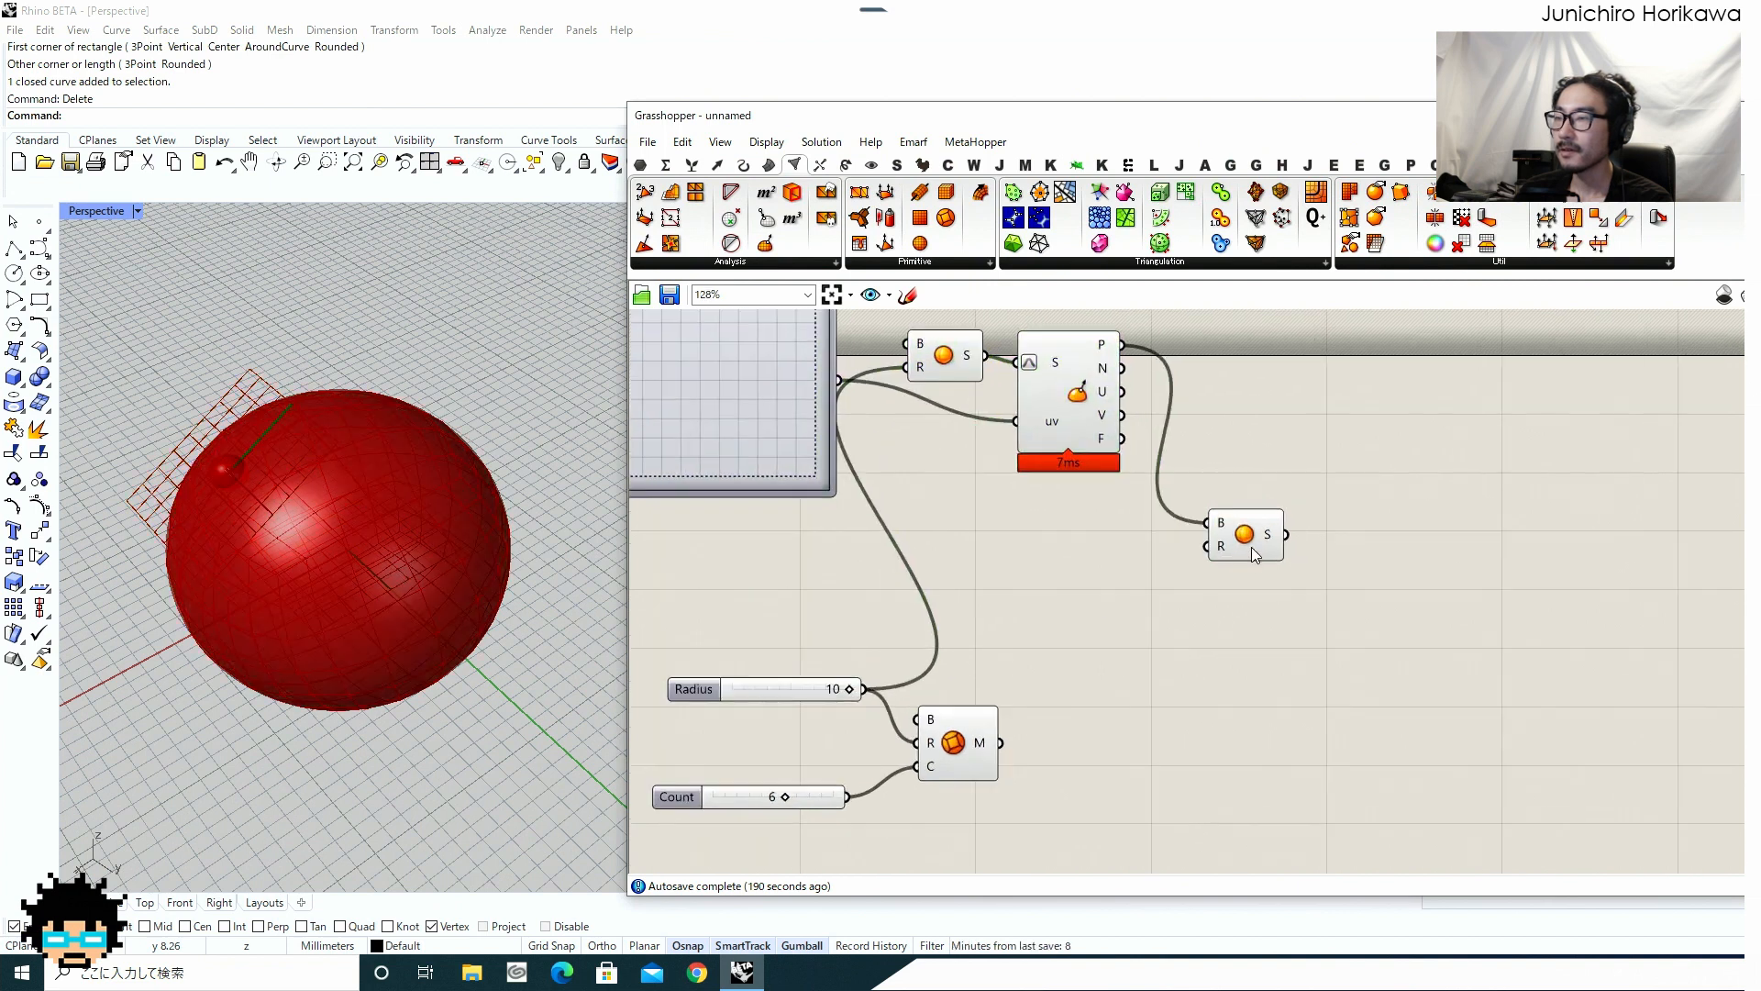
pyautogui.scroll(4, 1237, 575)
pyautogui.moveTo(1287, 564); pyautogui.dragTo(1297, 570)
pyautogui.moveTo(989, 654); pyautogui.dragTo(1128, 597, button='right')
pyautogui.scroll(-3, 1128, 598)
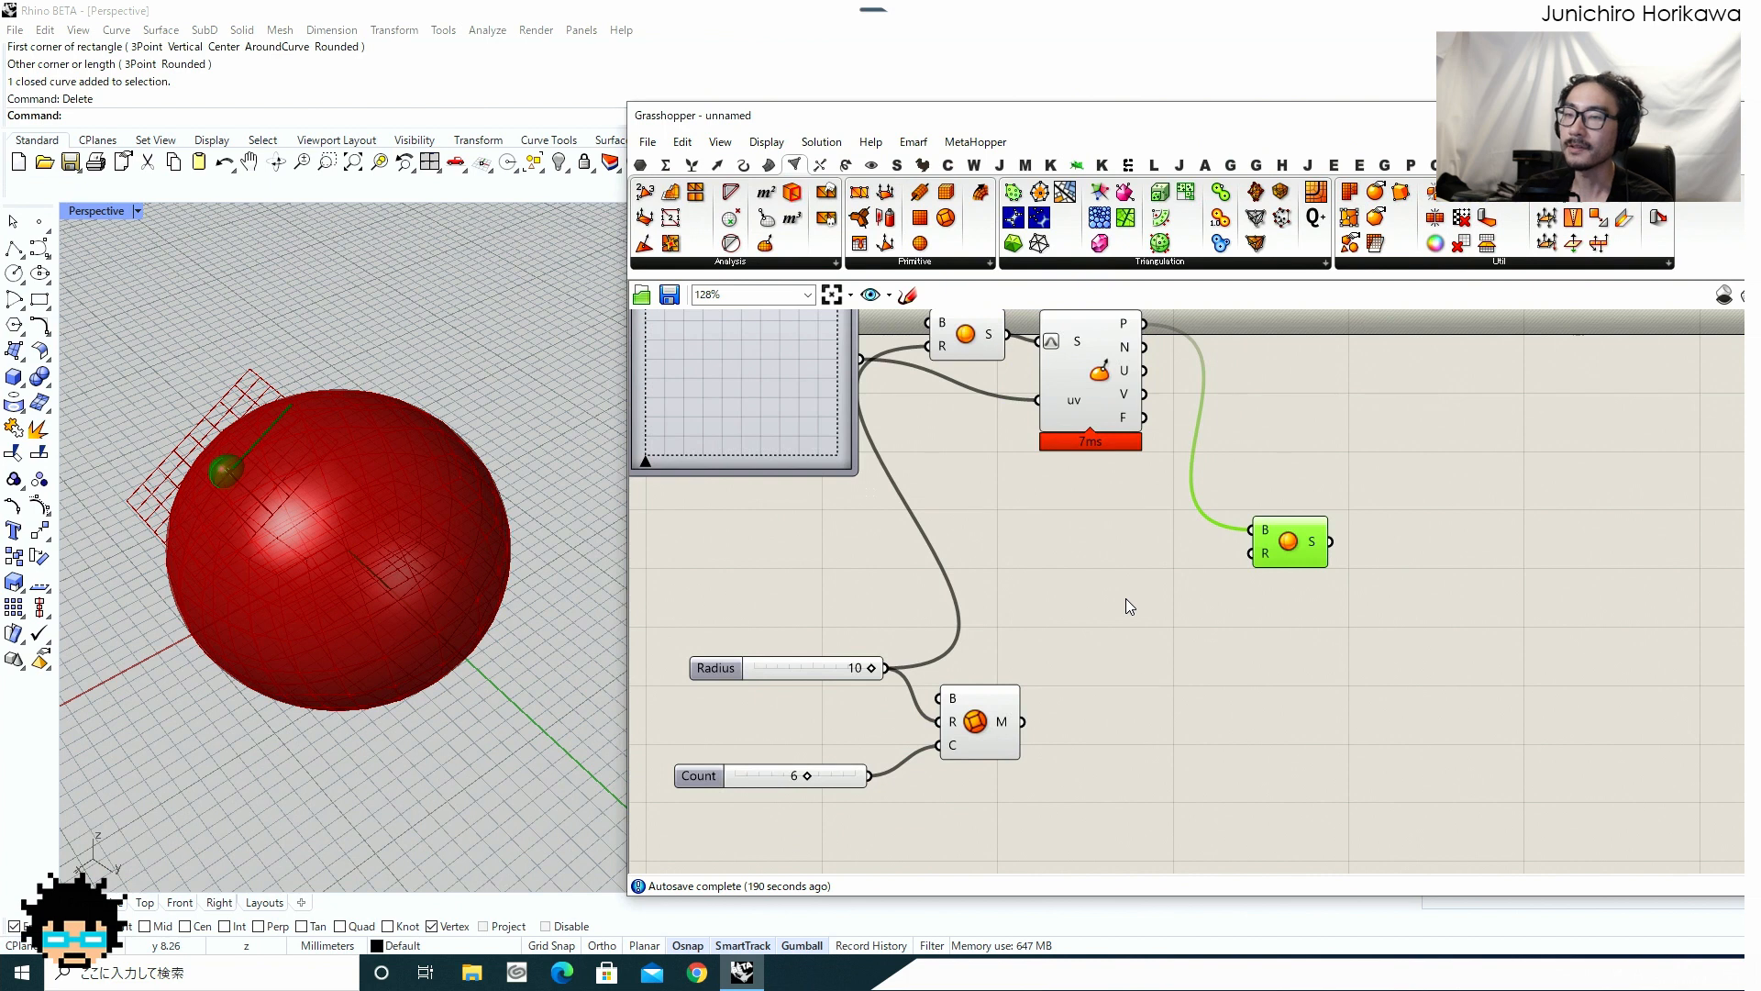
# Add a Number Slider with the value 20.00 and connect it to the second Sphere's Radius input.
pyautogui.doubleClick(1135, 609)
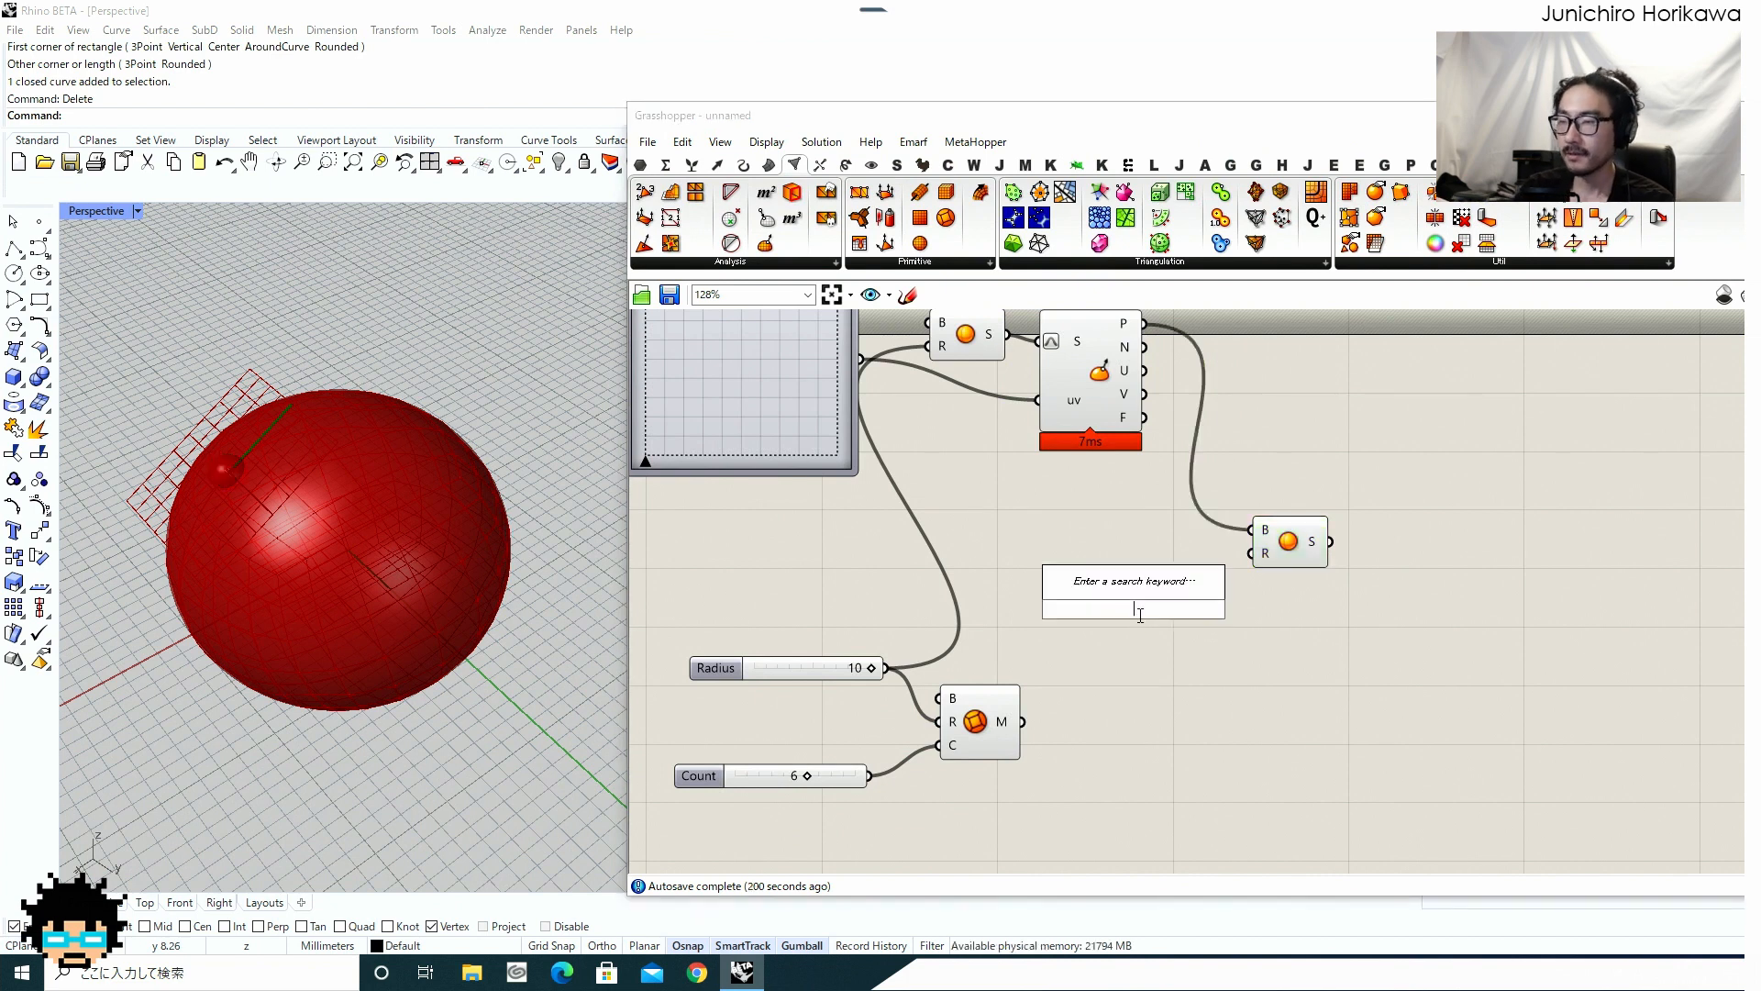
pyautogui.write('10')
pyautogui.press('BackSpace')
pyautogui.press('BackSpace')
pyautogui.write('30')
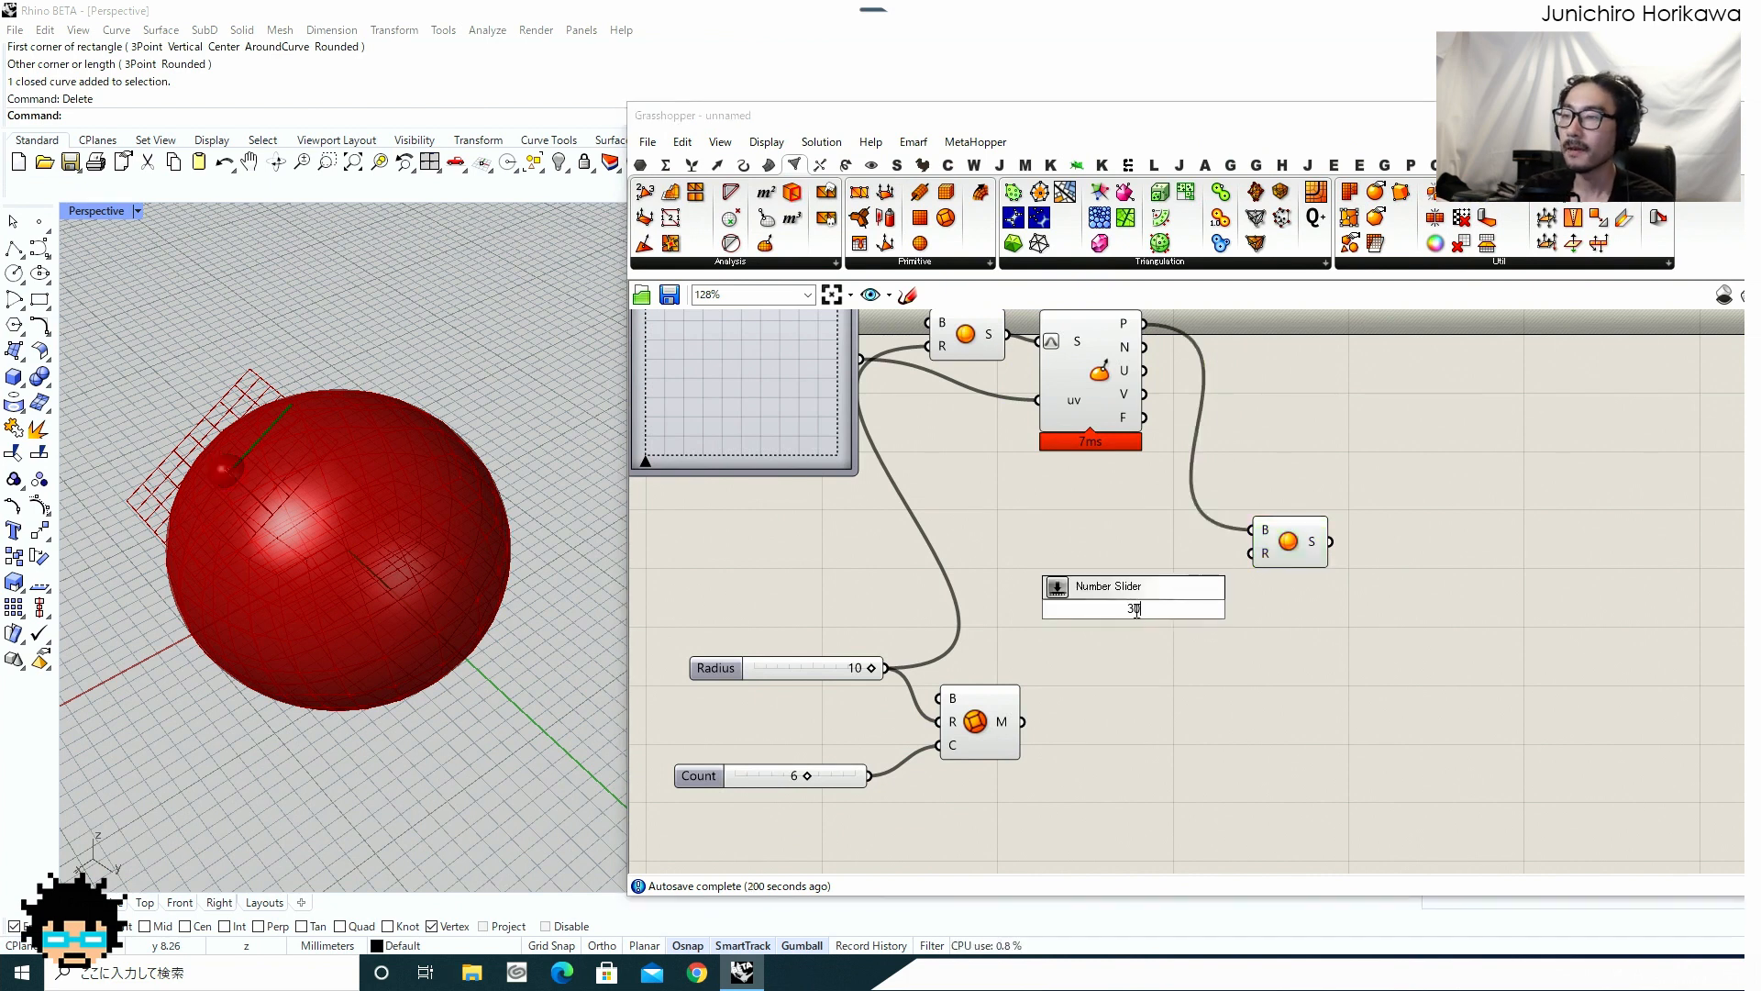
pyautogui.write('20.0')
pyautogui.press('Return')
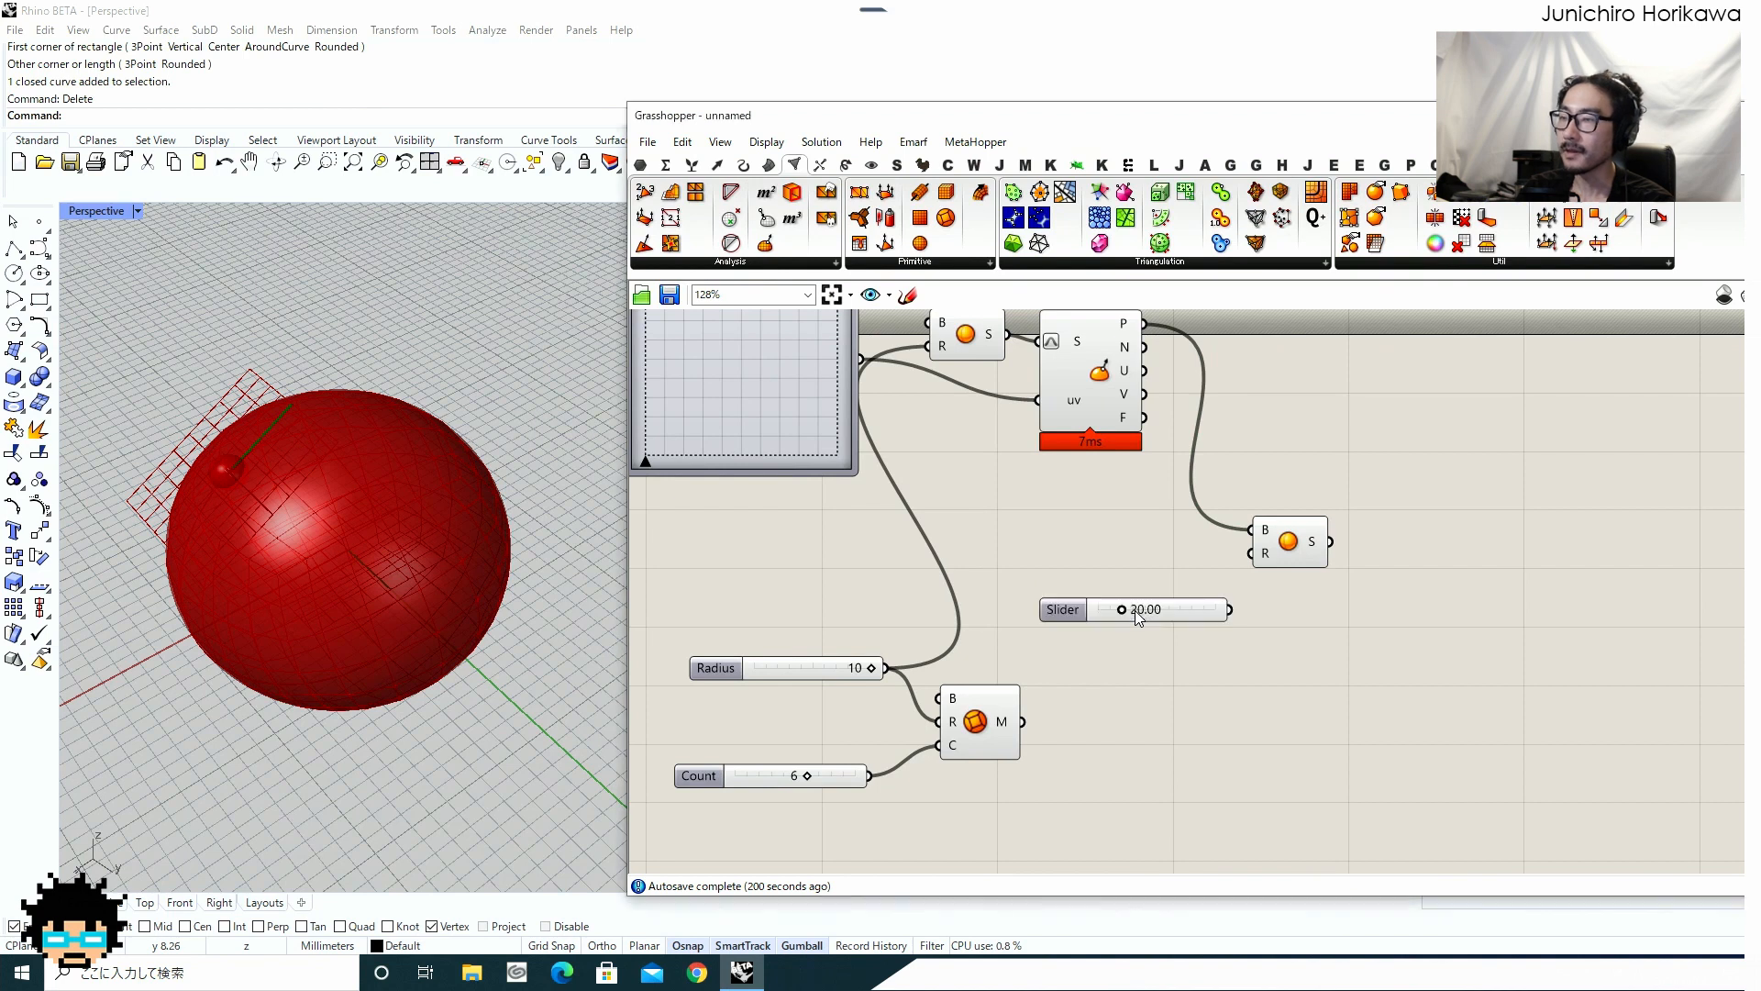
pyautogui.moveTo(1206, 621); pyautogui.dragTo(1251, 553)
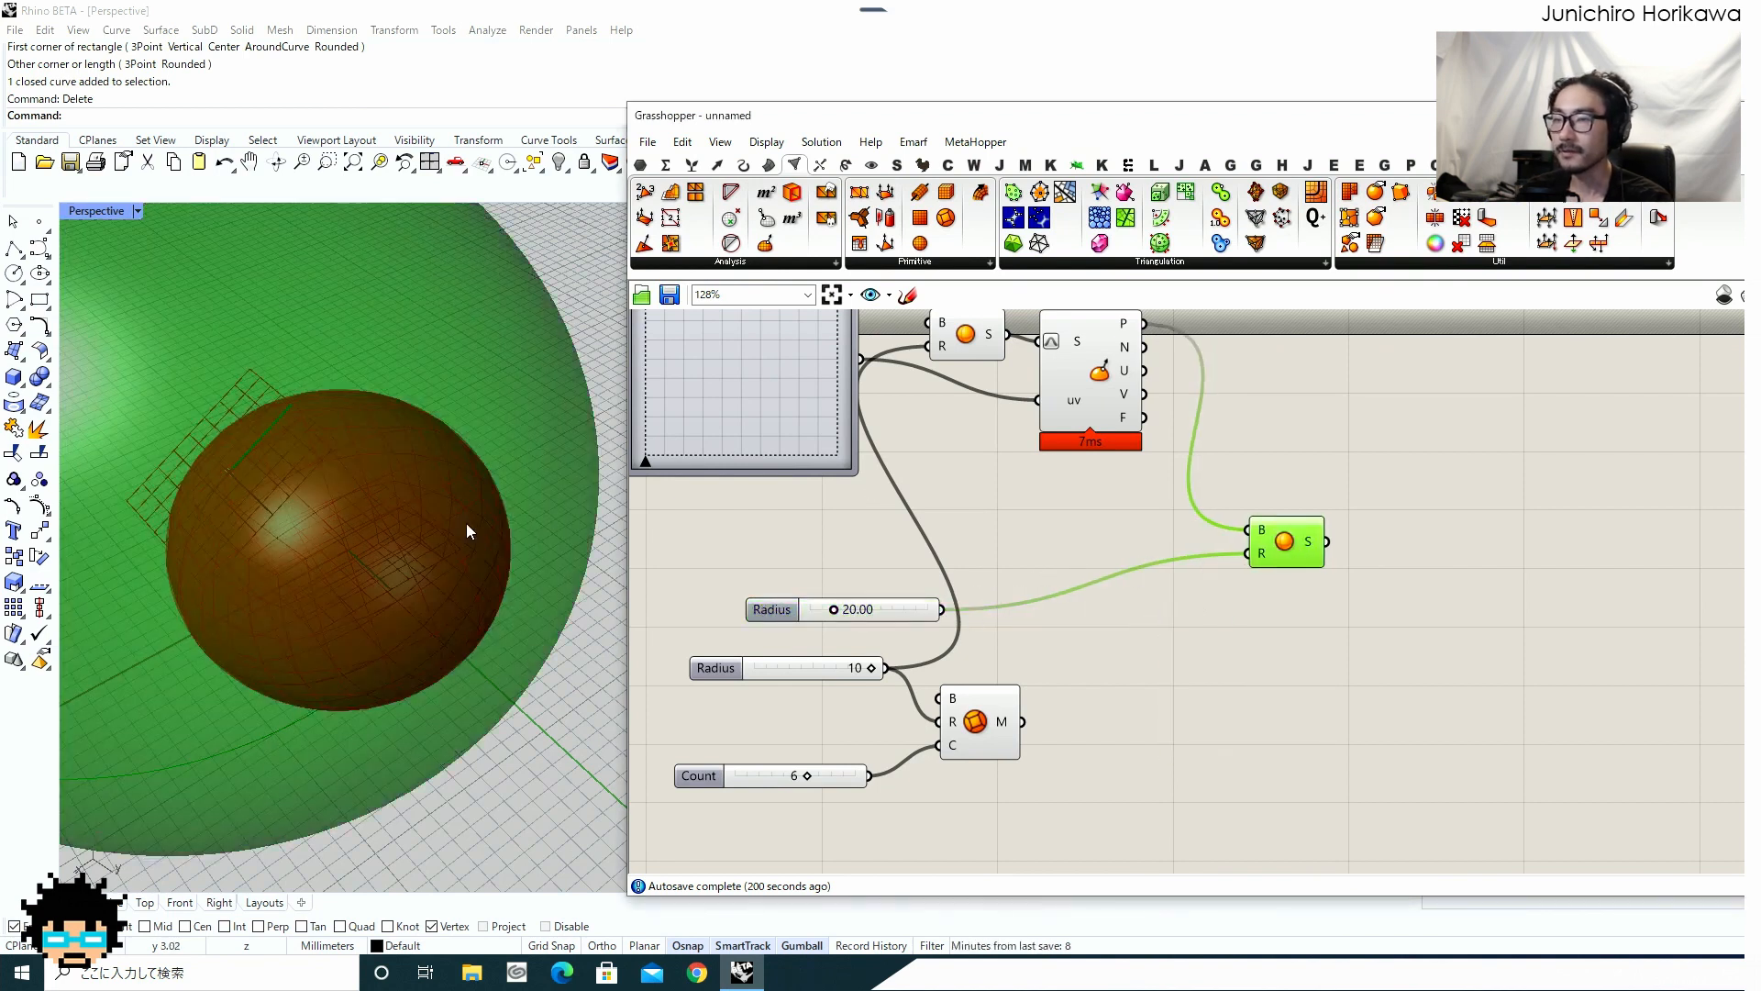
# Limit the second sphere's Radius slider to a maximum of 20 and set its value to 11.10.
pyautogui.moveTo(467, 532); pyautogui.dragTo(403, 362, button='right')
pyautogui.moveTo(868, 610); pyautogui.dragTo(718, 618)
pyautogui.scroll(1, 812, 616)
pyautogui.doubleClick(714, 618)
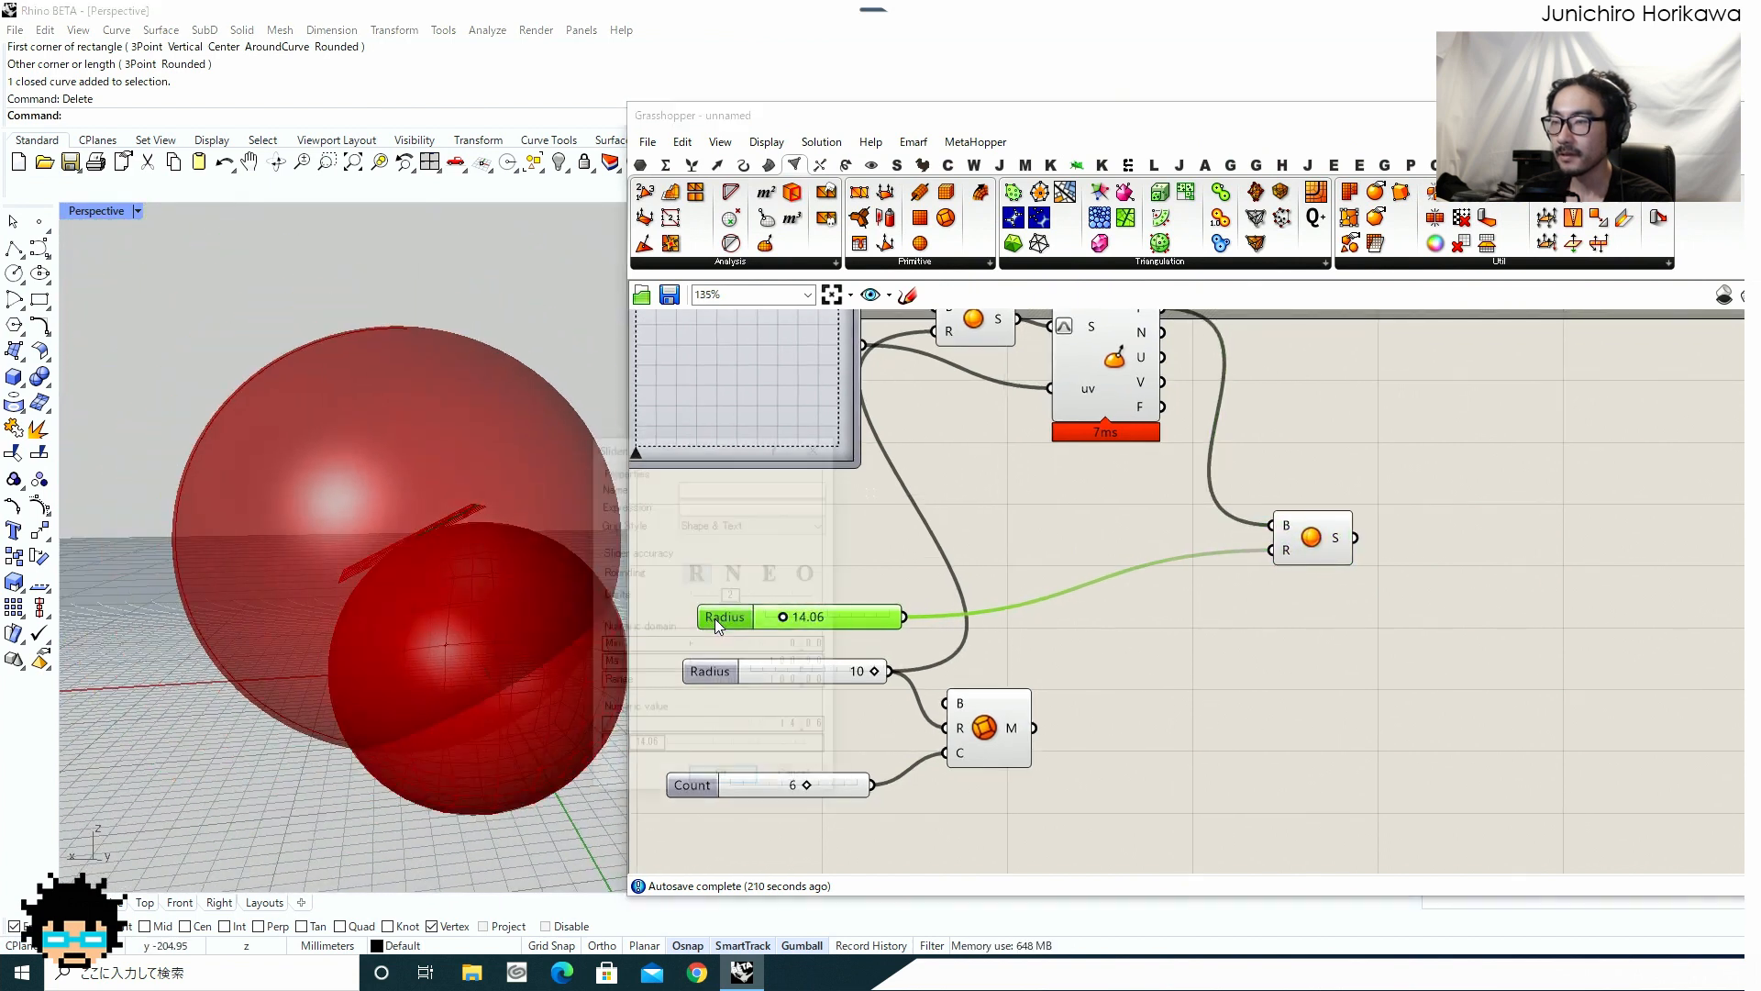
pyautogui.doubleClick(783, 666)
pyautogui.write('20')
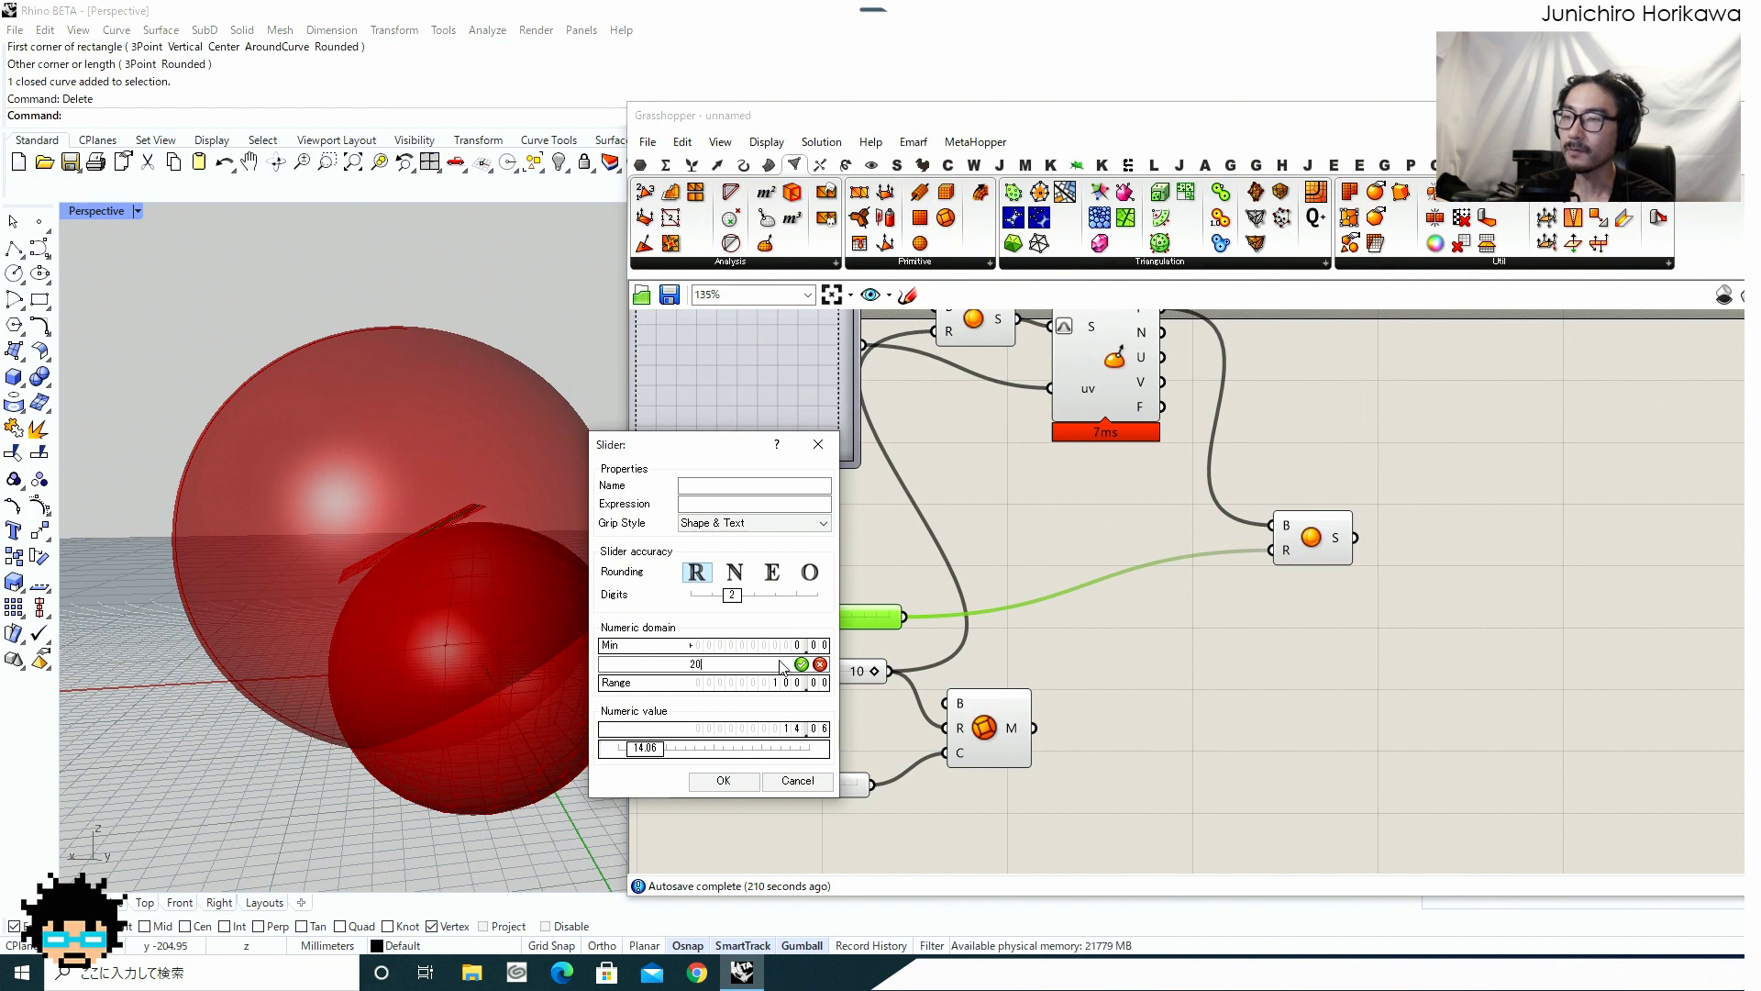
pyautogui.press('Return')
pyautogui.click(726, 782)
pyautogui.scroll(5, 864, 620)
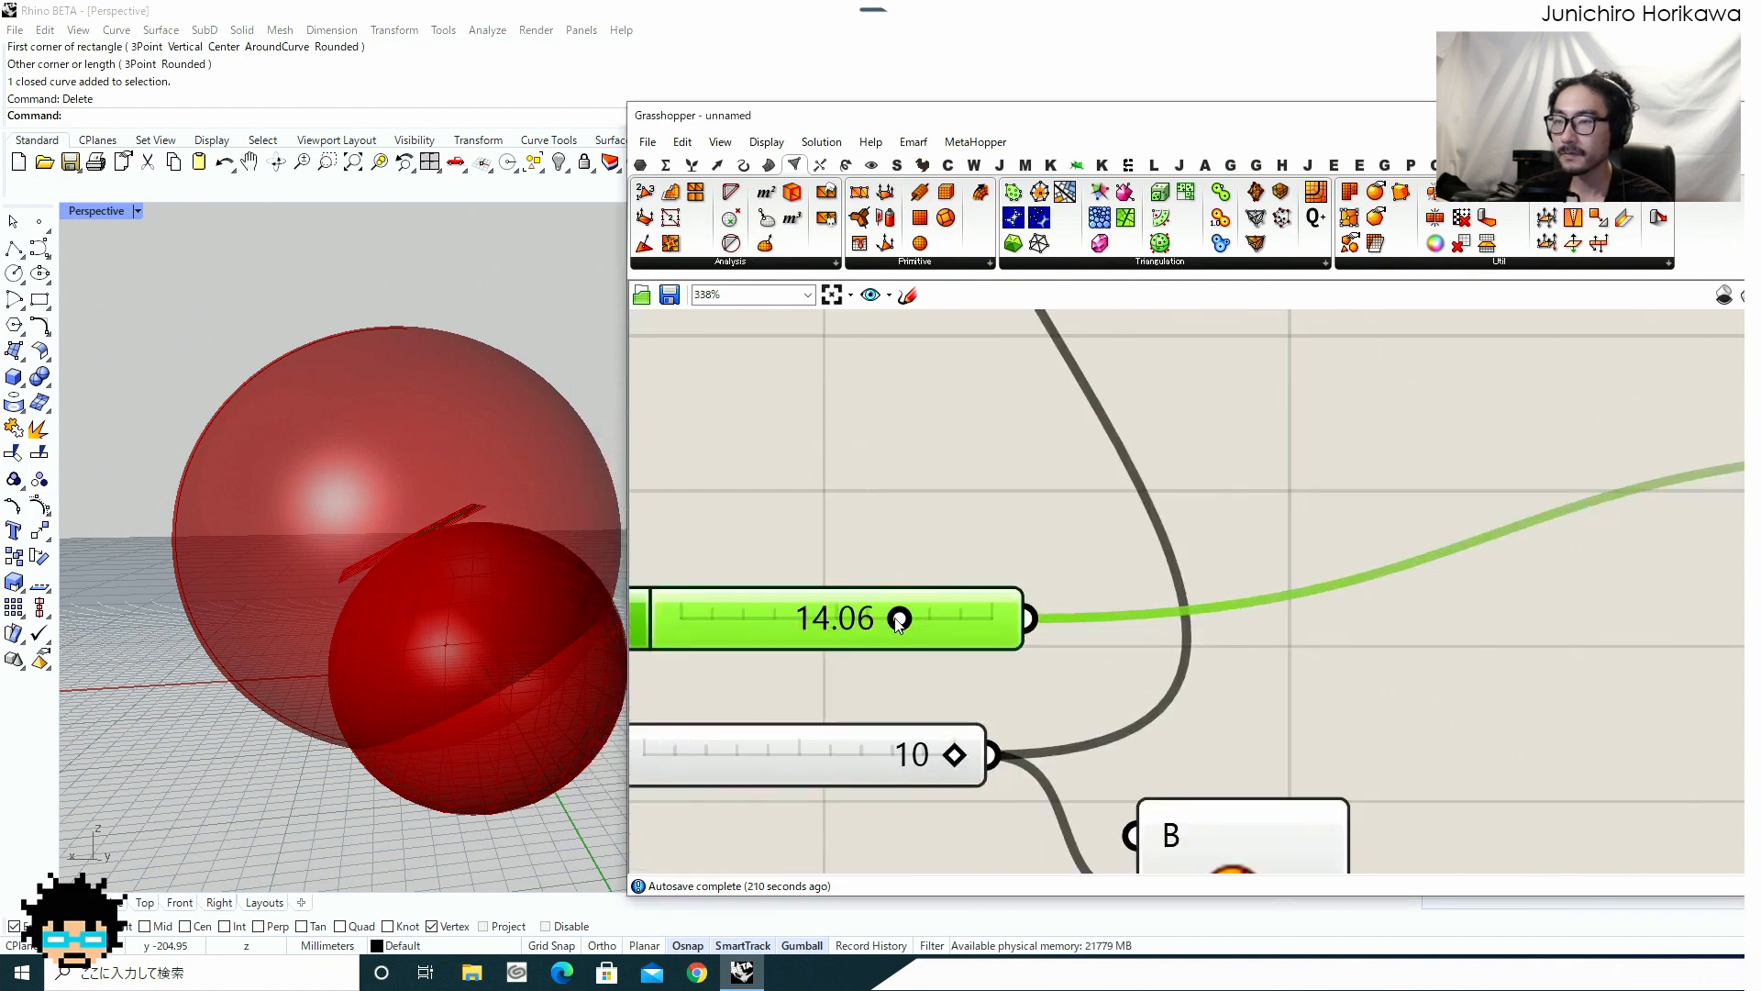
pyautogui.moveTo(899, 620); pyautogui.dragTo(853, 620)
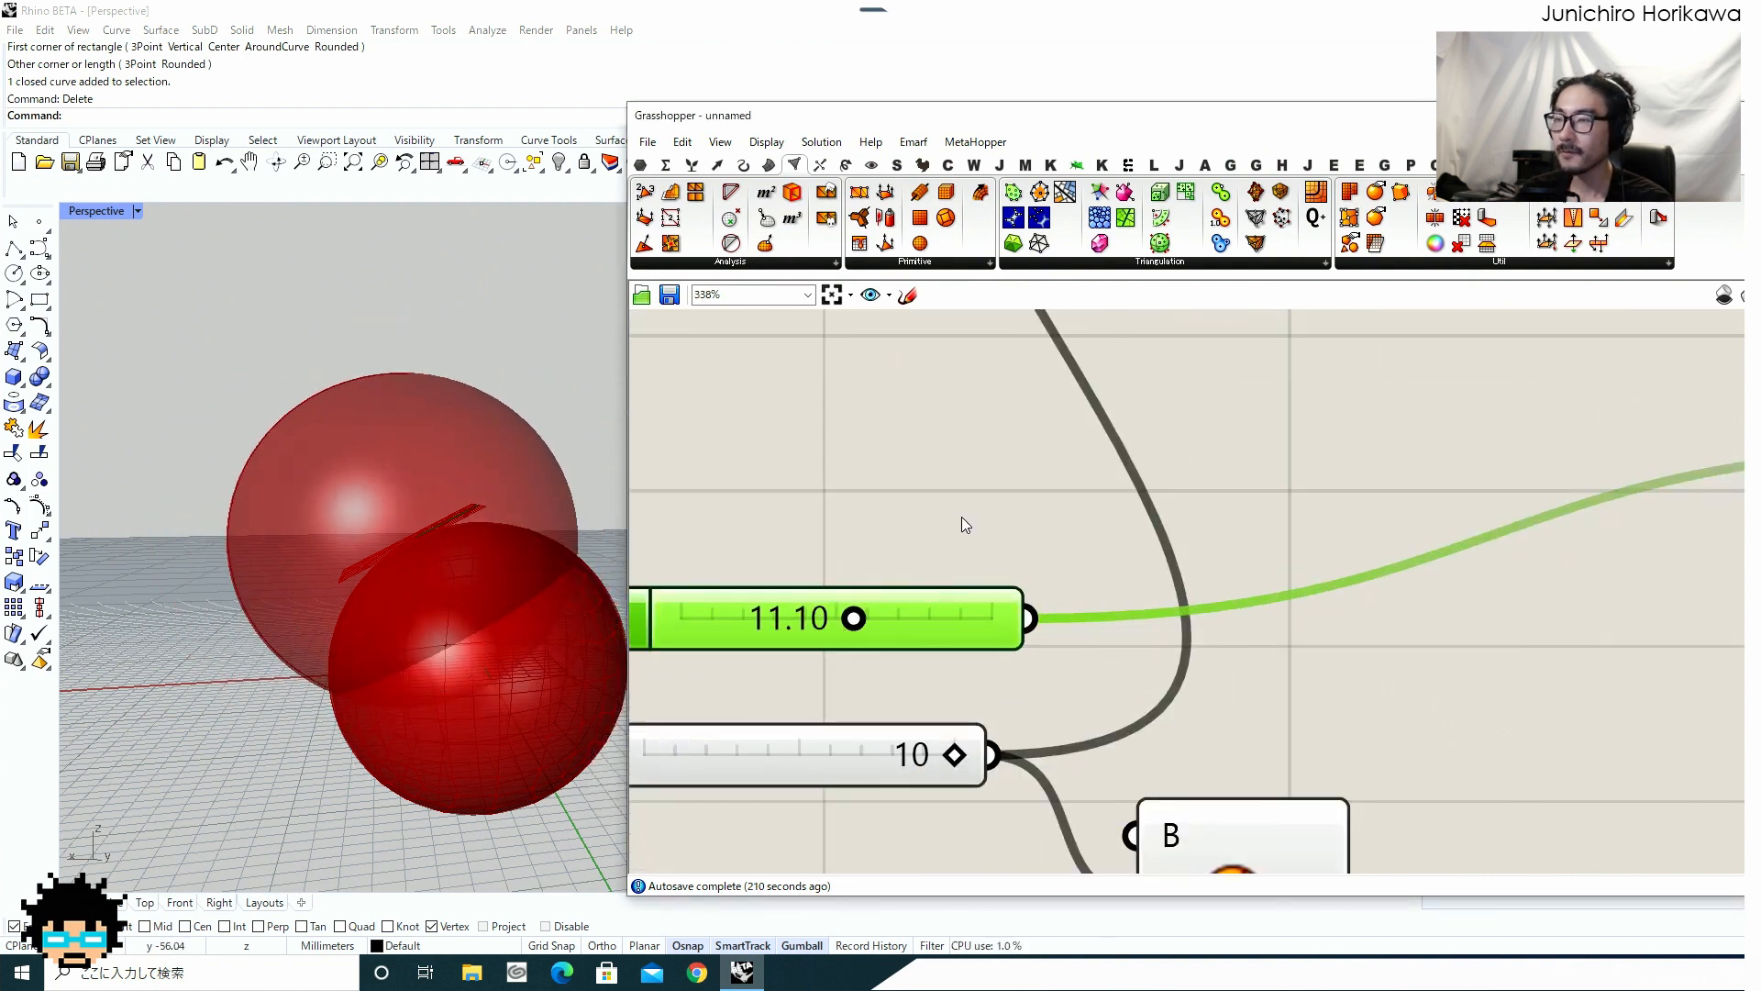
# Highlight the second Sphere and the quad mesh sphere in turn and examine where the two forms overlap.
pyautogui.scroll(-5, 1124, 521)
pyautogui.click(1187, 548)
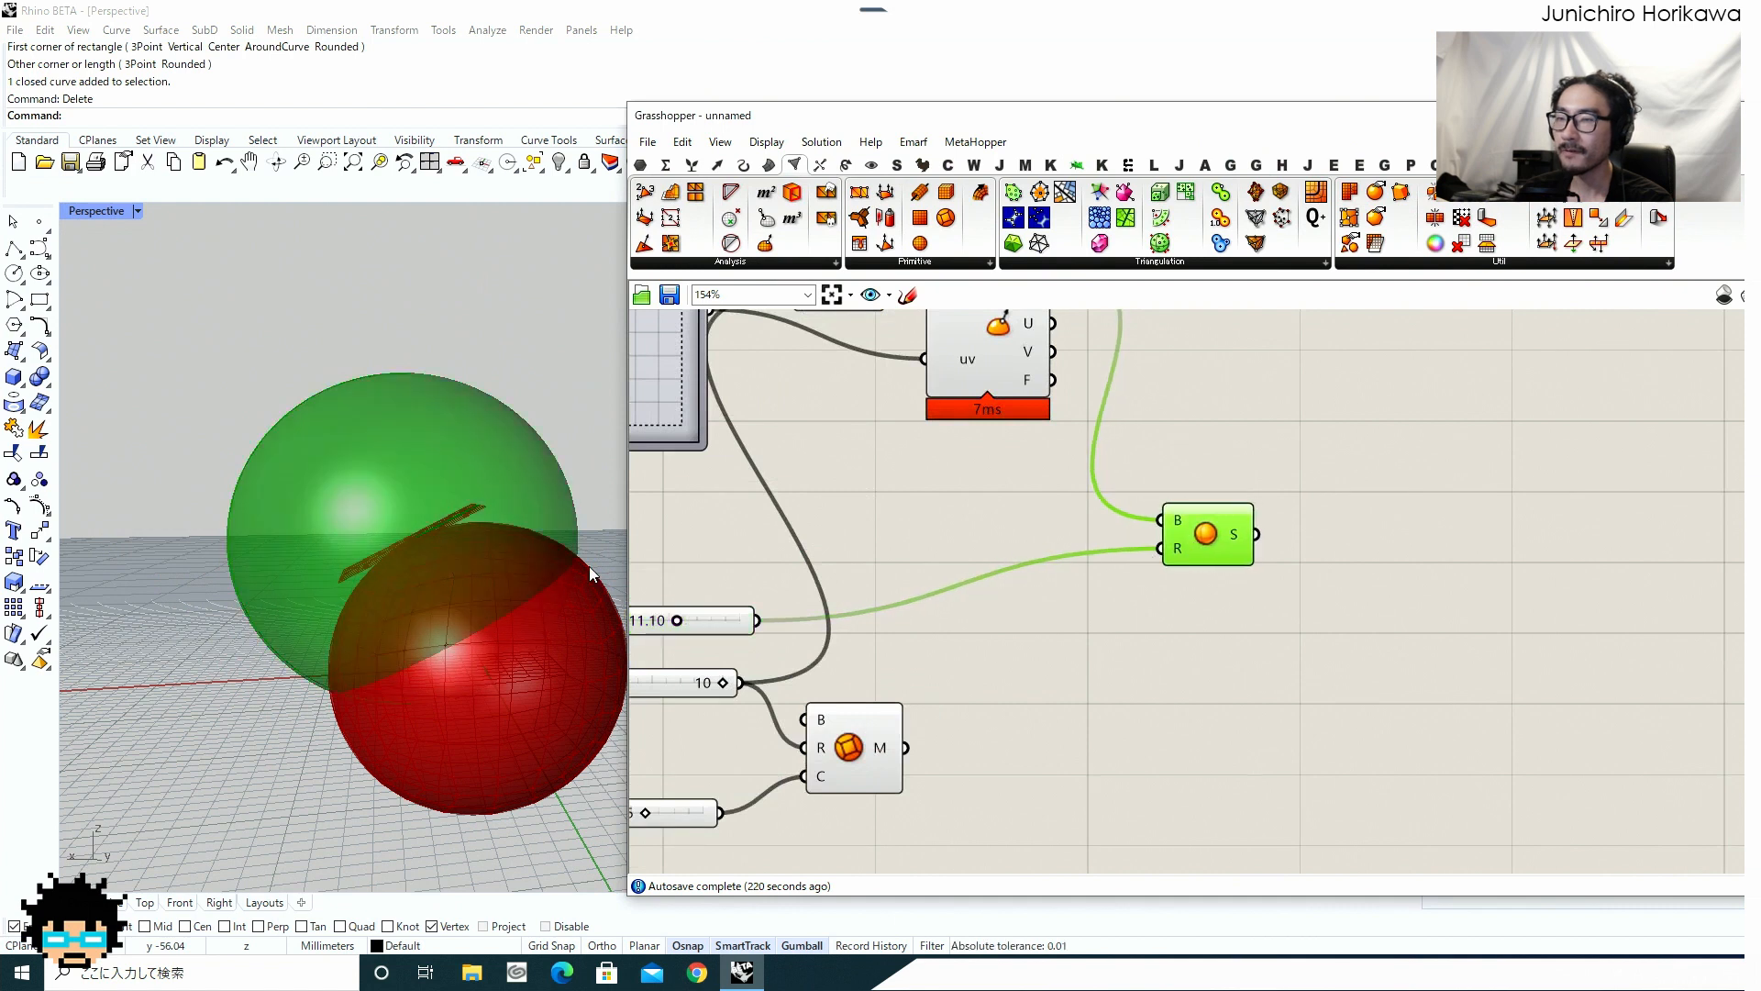
pyautogui.scroll(3, 310, 576)
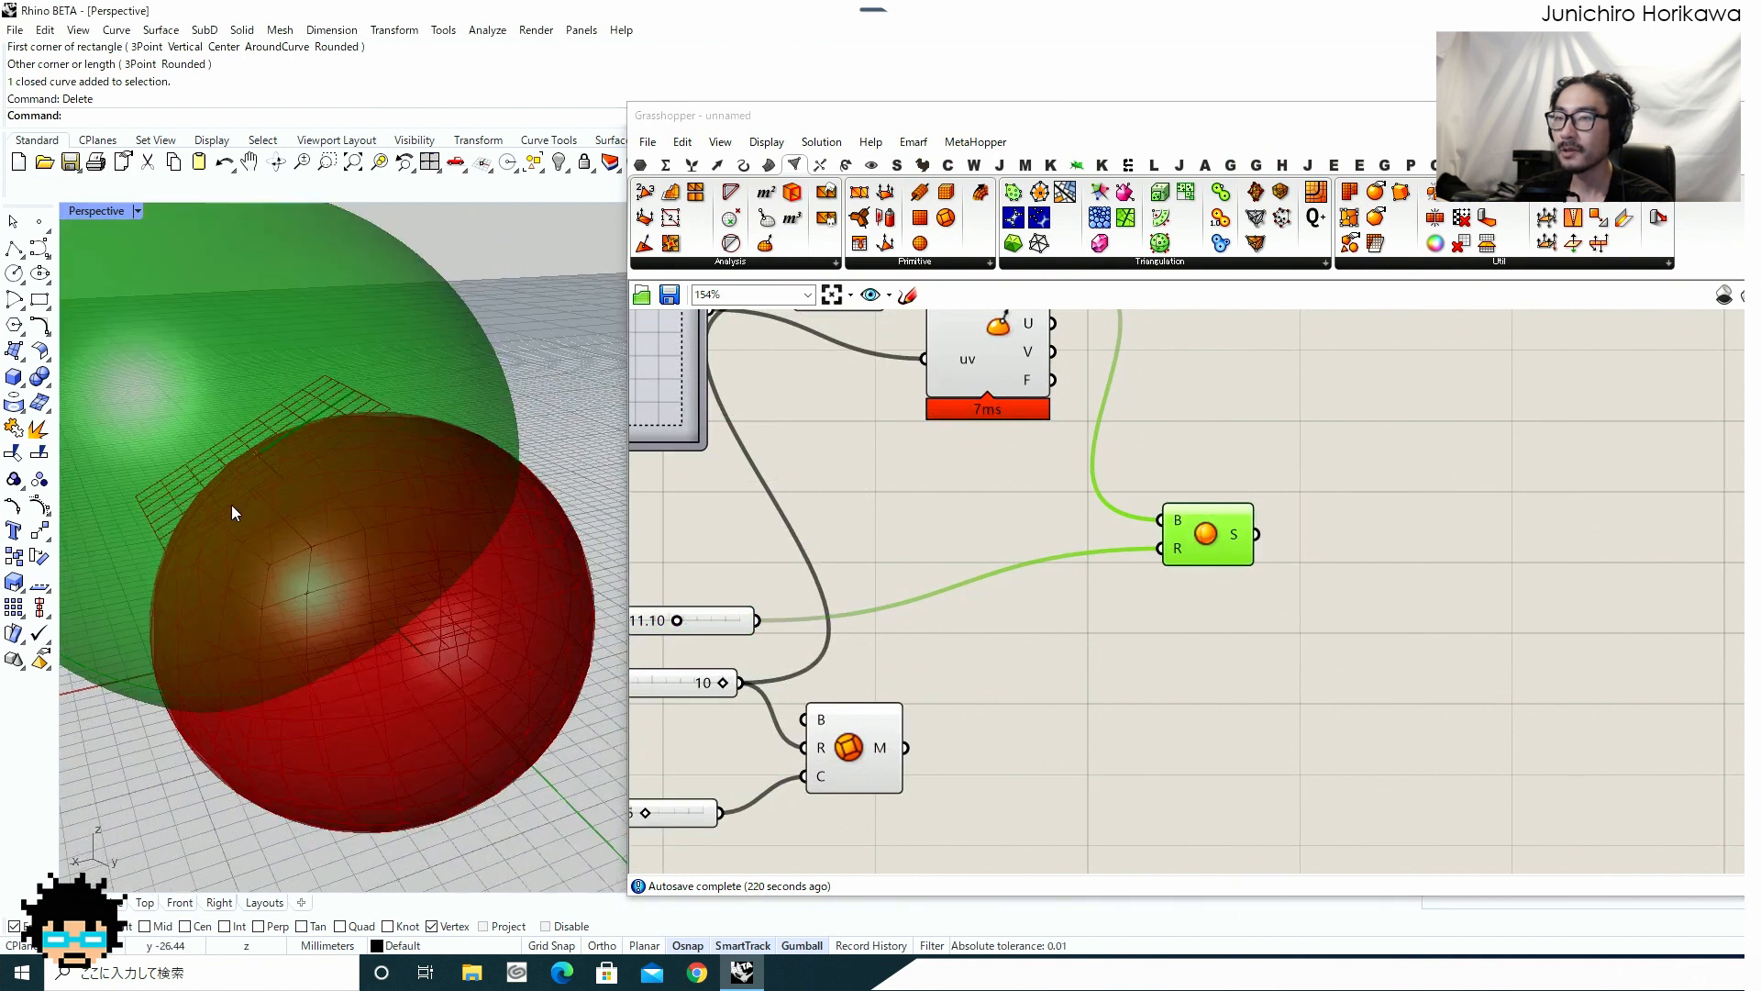
pyautogui.scroll(-4, 233, 505)
pyautogui.scroll(4, 266, 528)
pyautogui.scroll(-1, 230, 499)
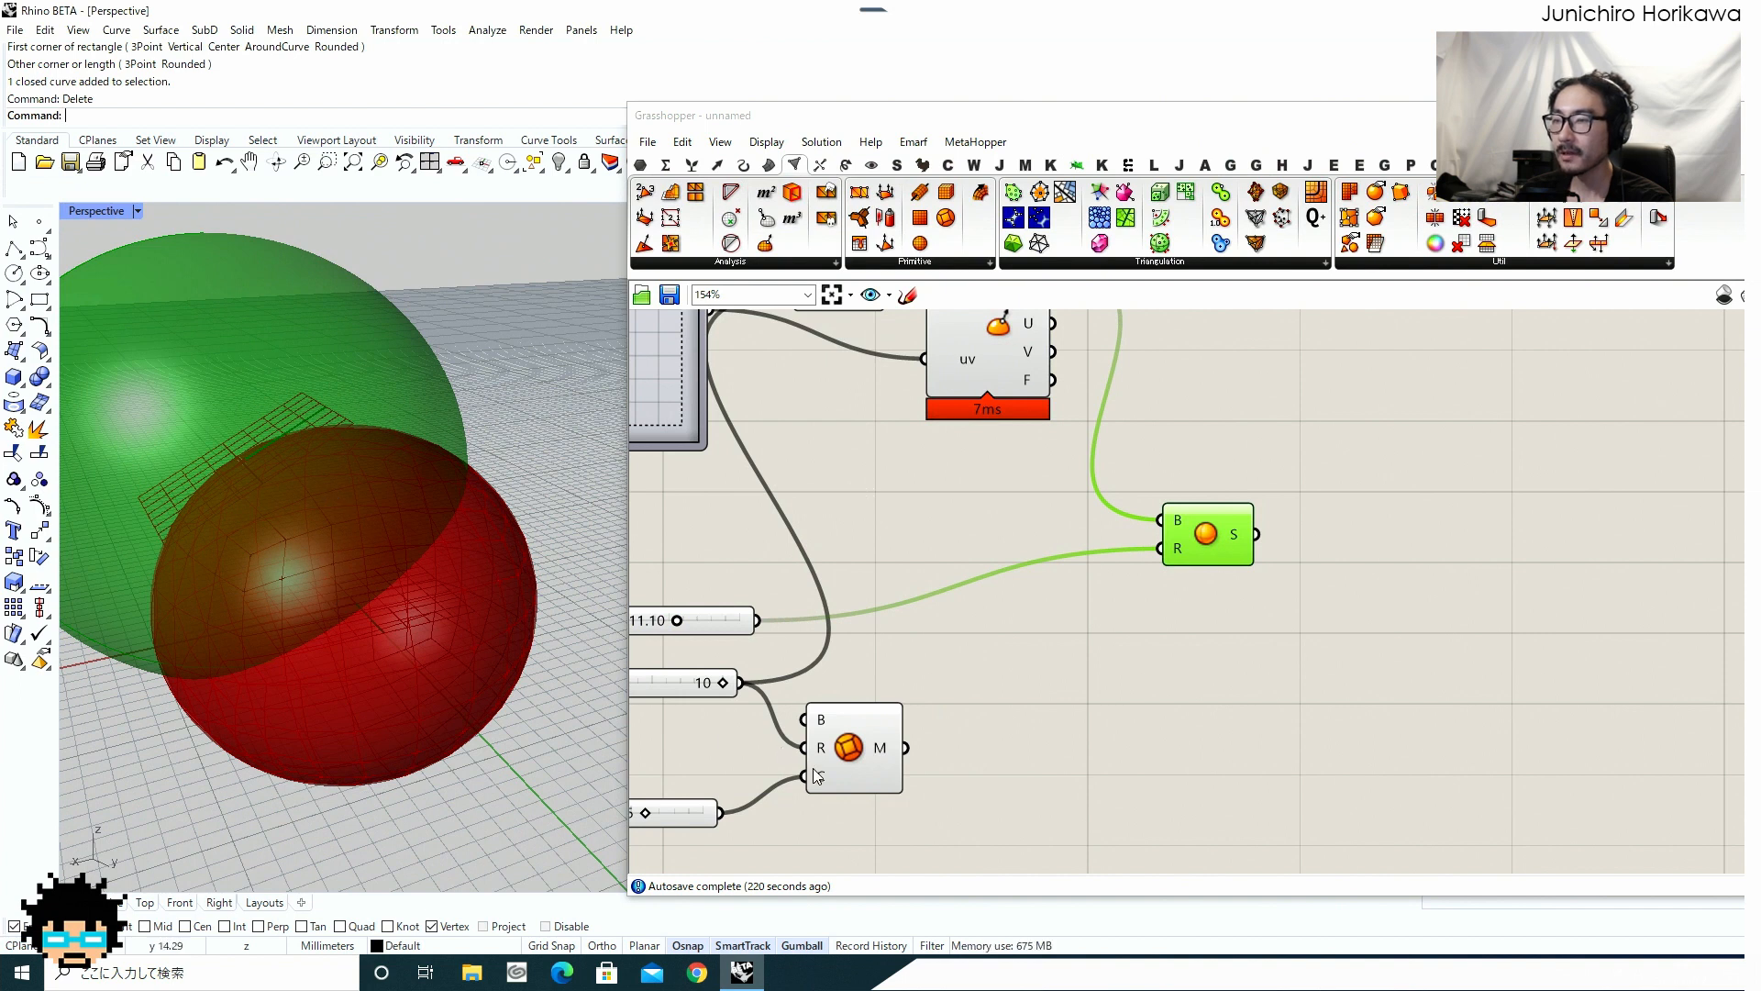
pyautogui.moveTo(850, 762); pyautogui.dragTo(886, 758)
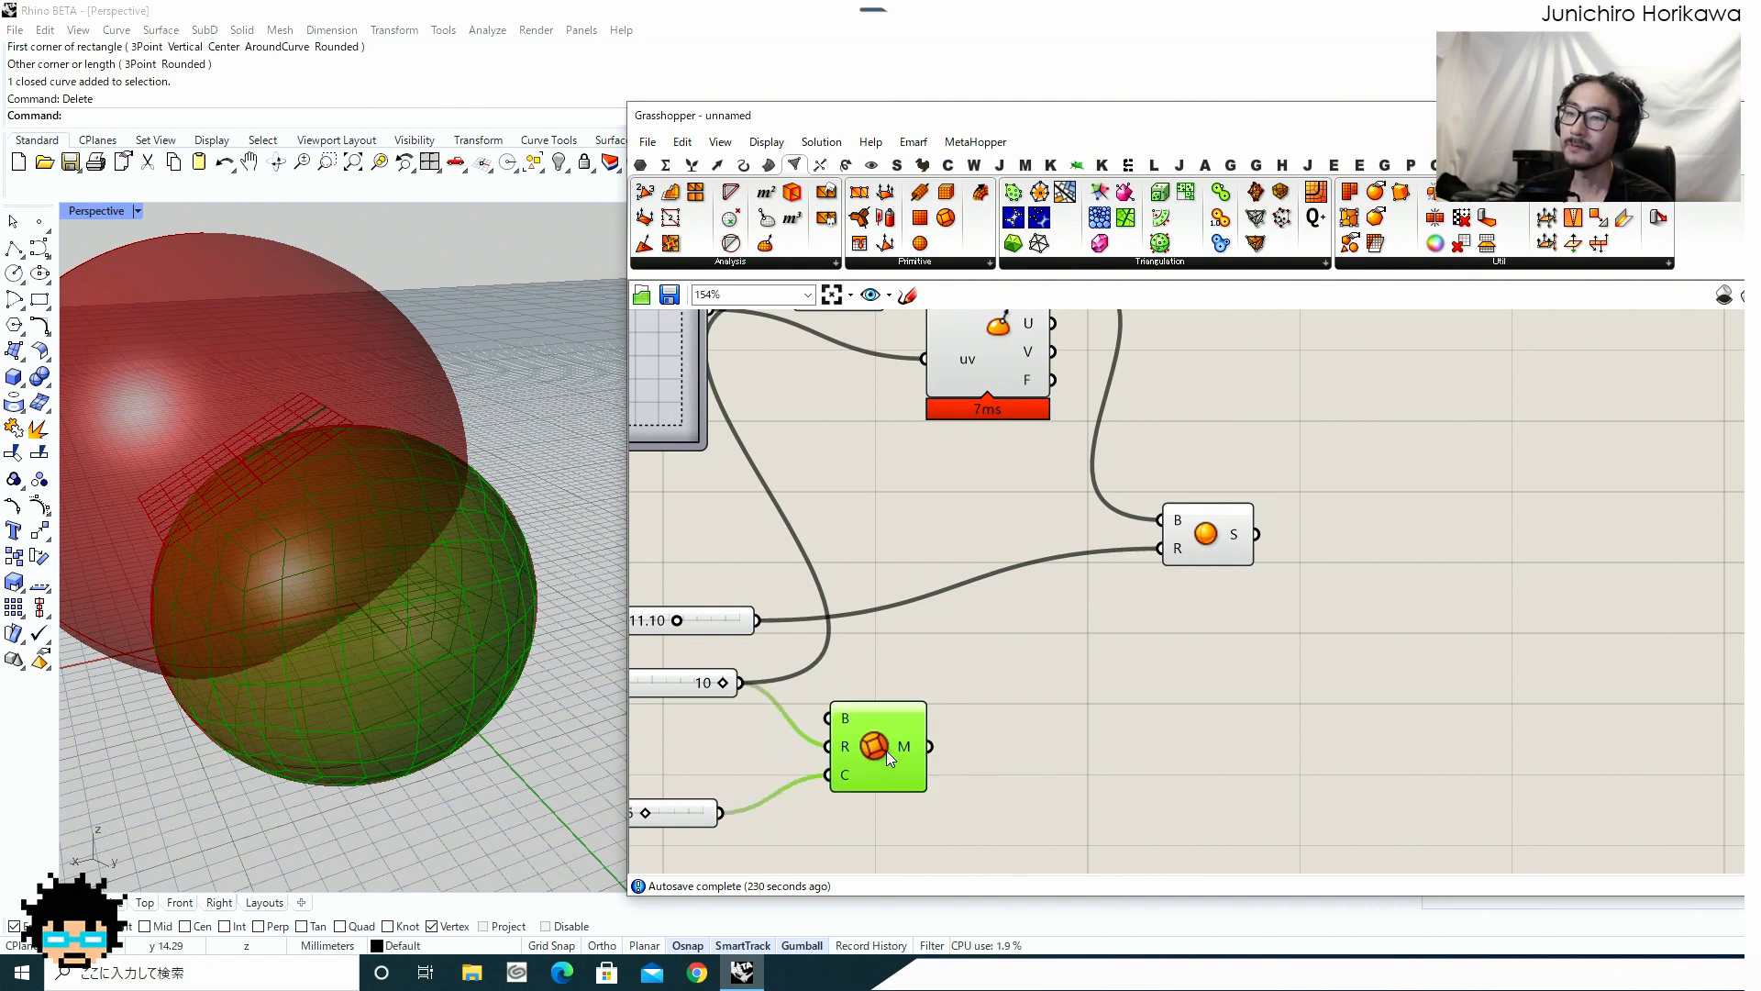
pyautogui.moveTo(888, 724); pyautogui.dragTo(899, 733)
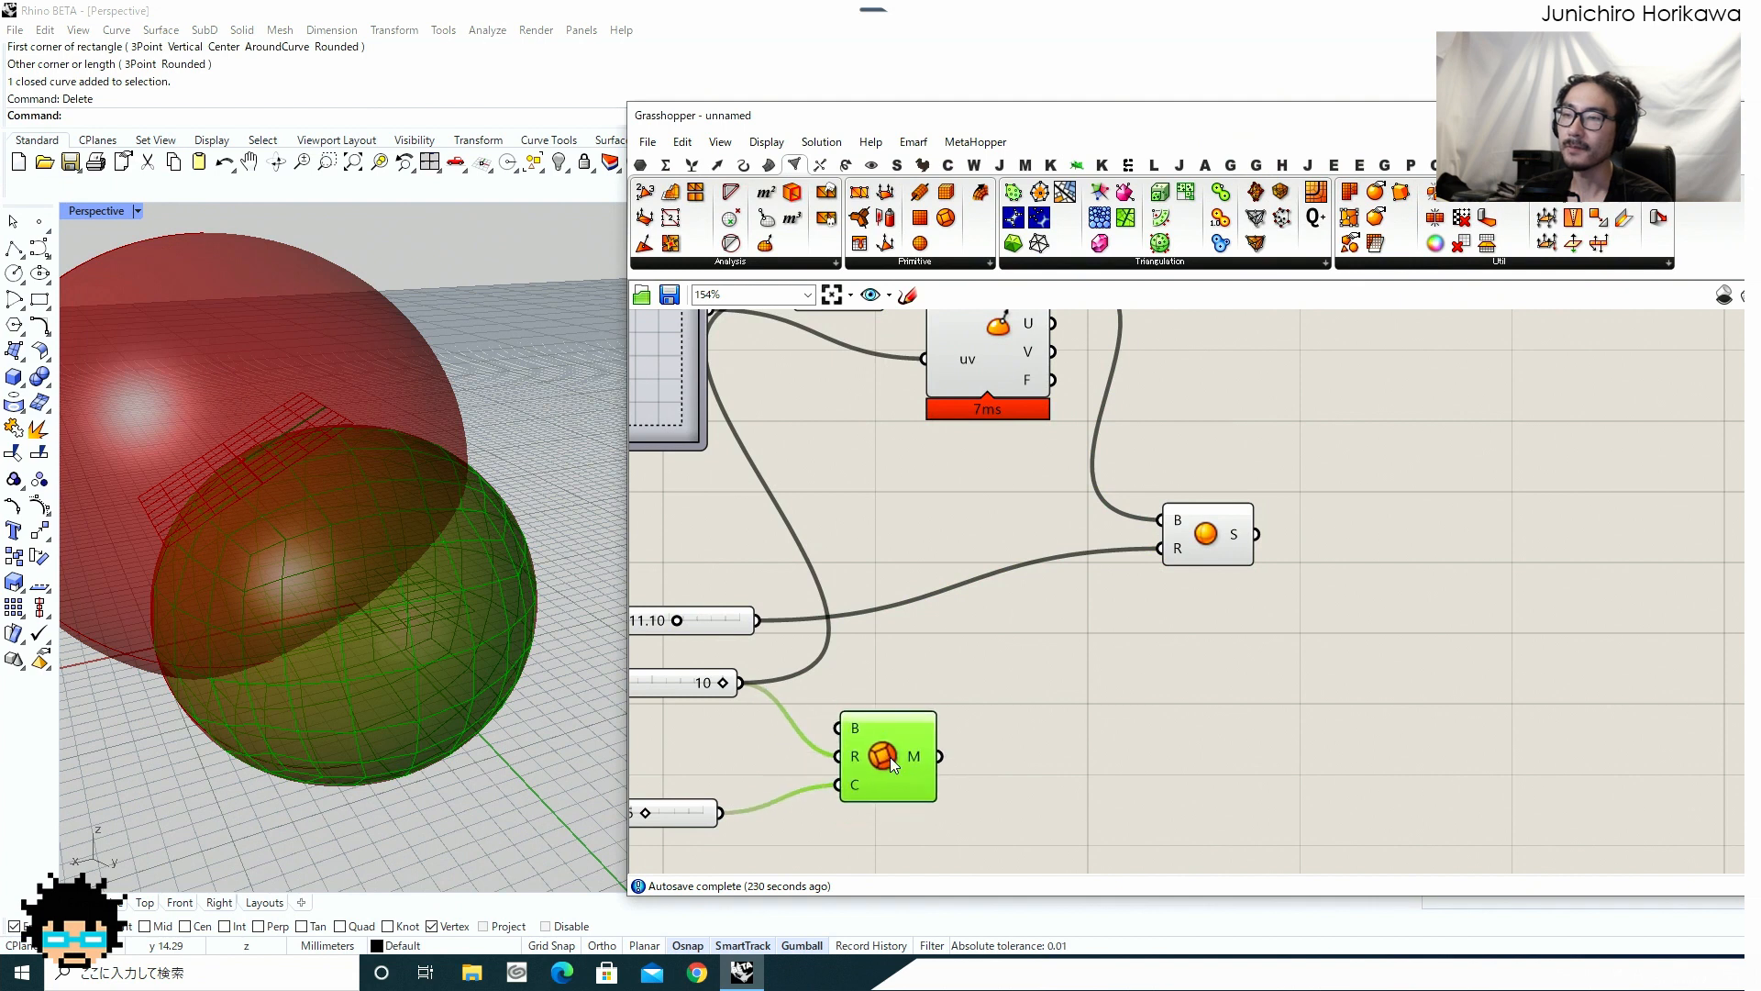
pyautogui.scroll(-2, 889, 757)
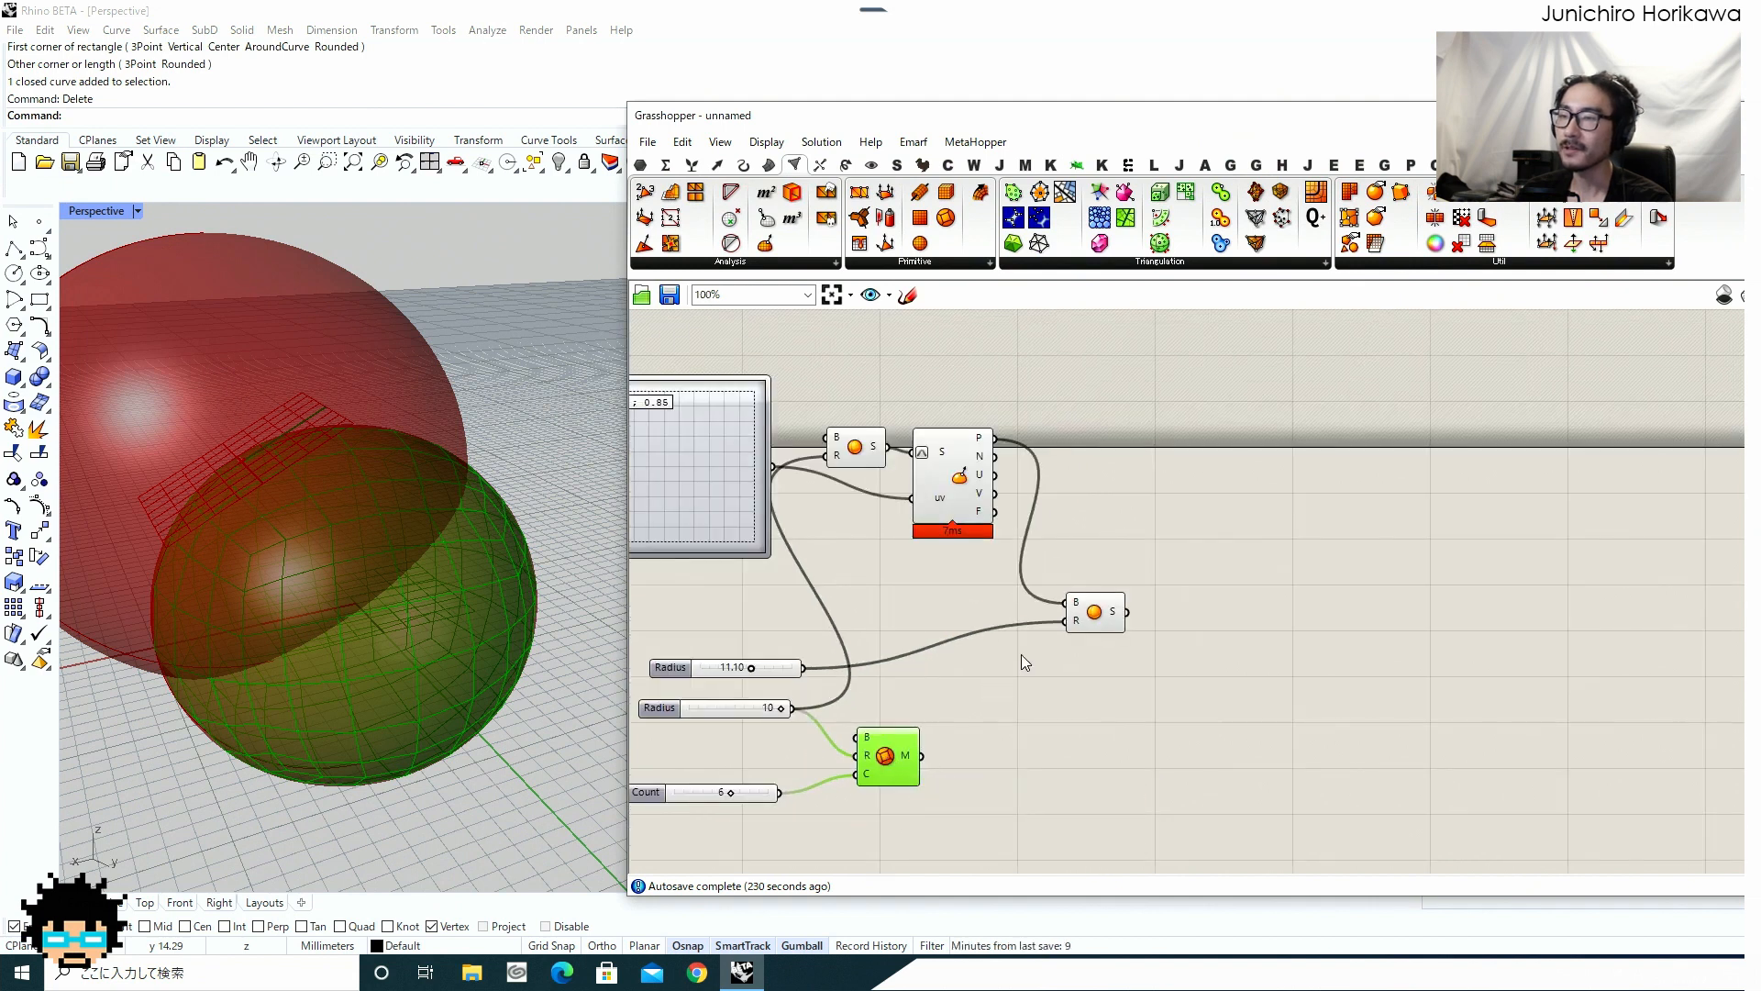
pyautogui.moveTo(1098, 609)
pyautogui.mouseDown()
pyautogui.moveTo(1132, 613)
pyautogui.moveTo(1114, 621)
pyautogui.mouseUp()
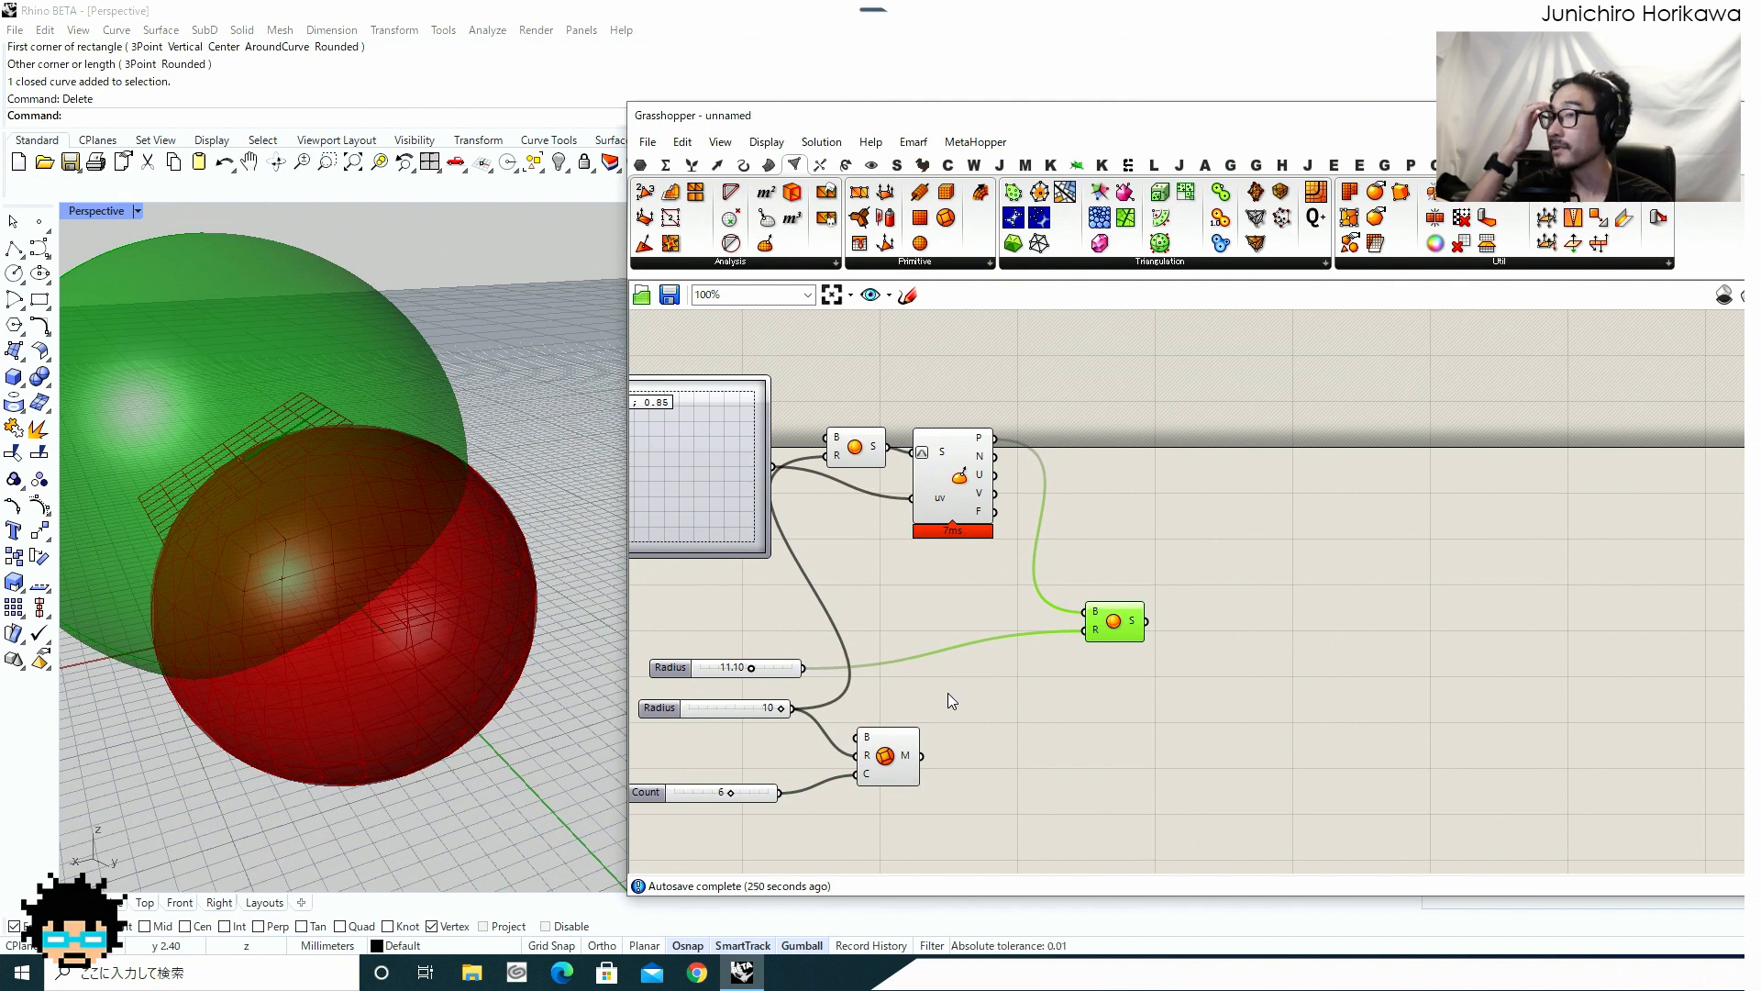
pyautogui.scroll(3, 416, 552)
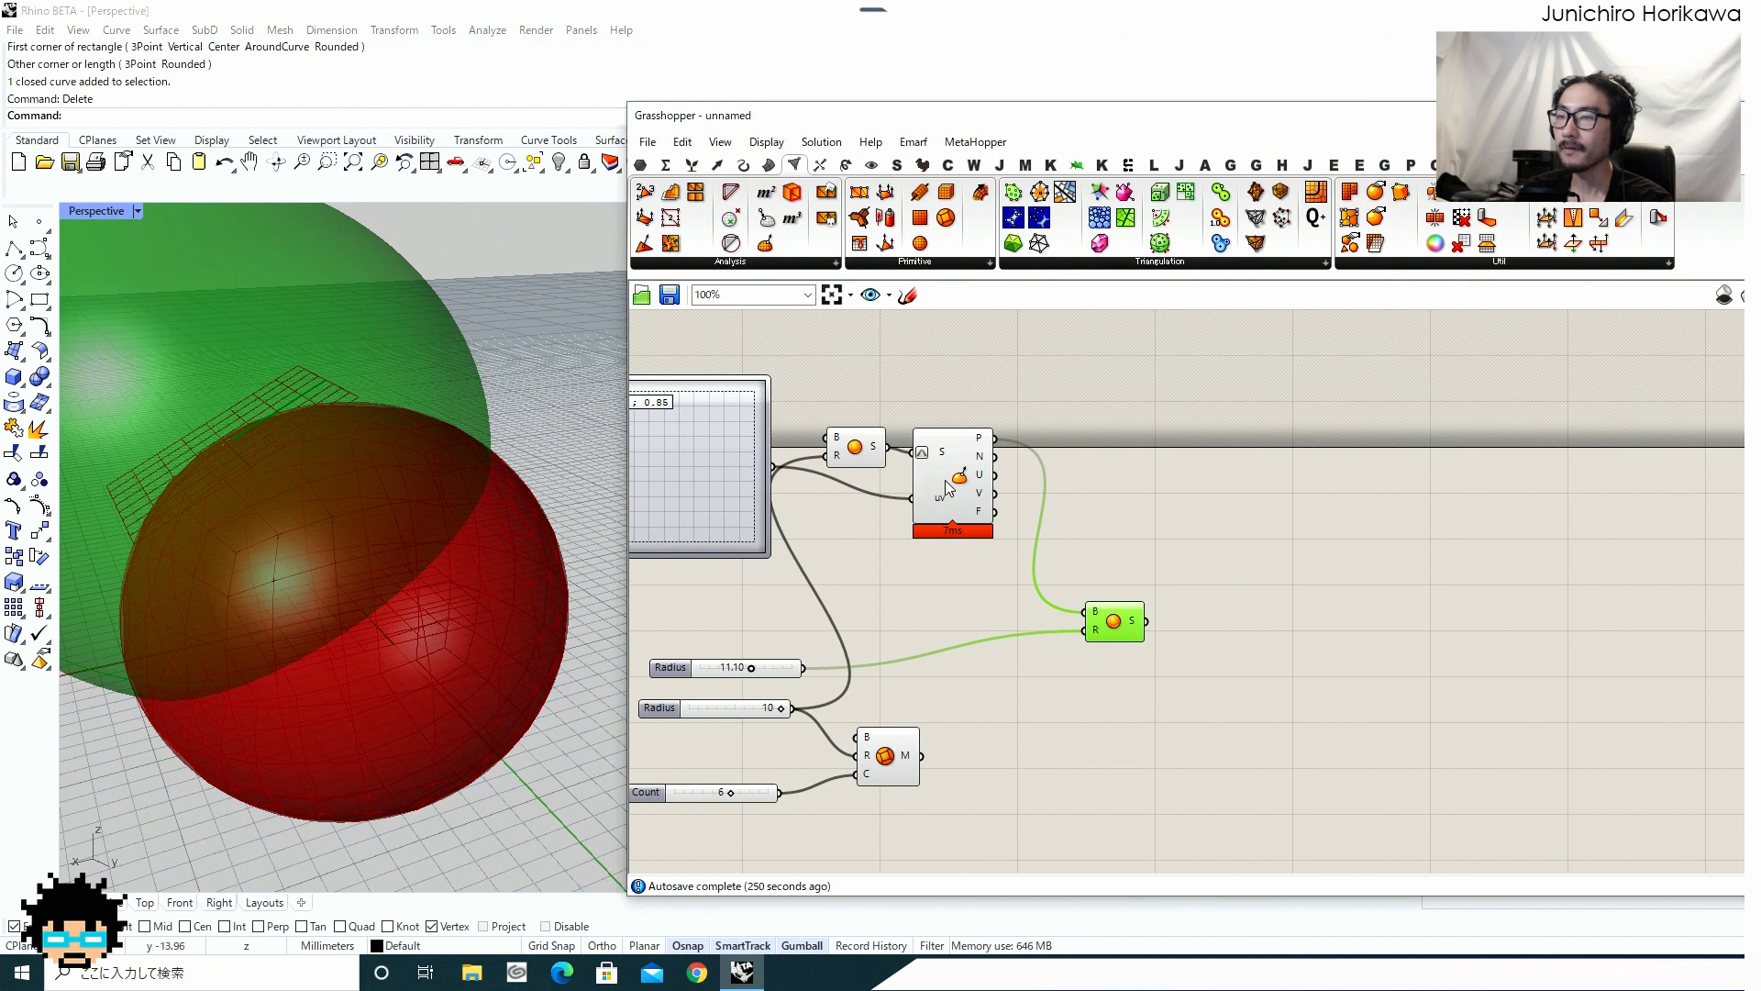
# Nudge the first Sphere component, then highlight Evaluate Surface and inspect its evaluated frame between the two spheres.
pyautogui.click(922, 486)
pyautogui.moveTo(859, 456); pyautogui.dragTo(879, 468)
pyautogui.click(958, 477)
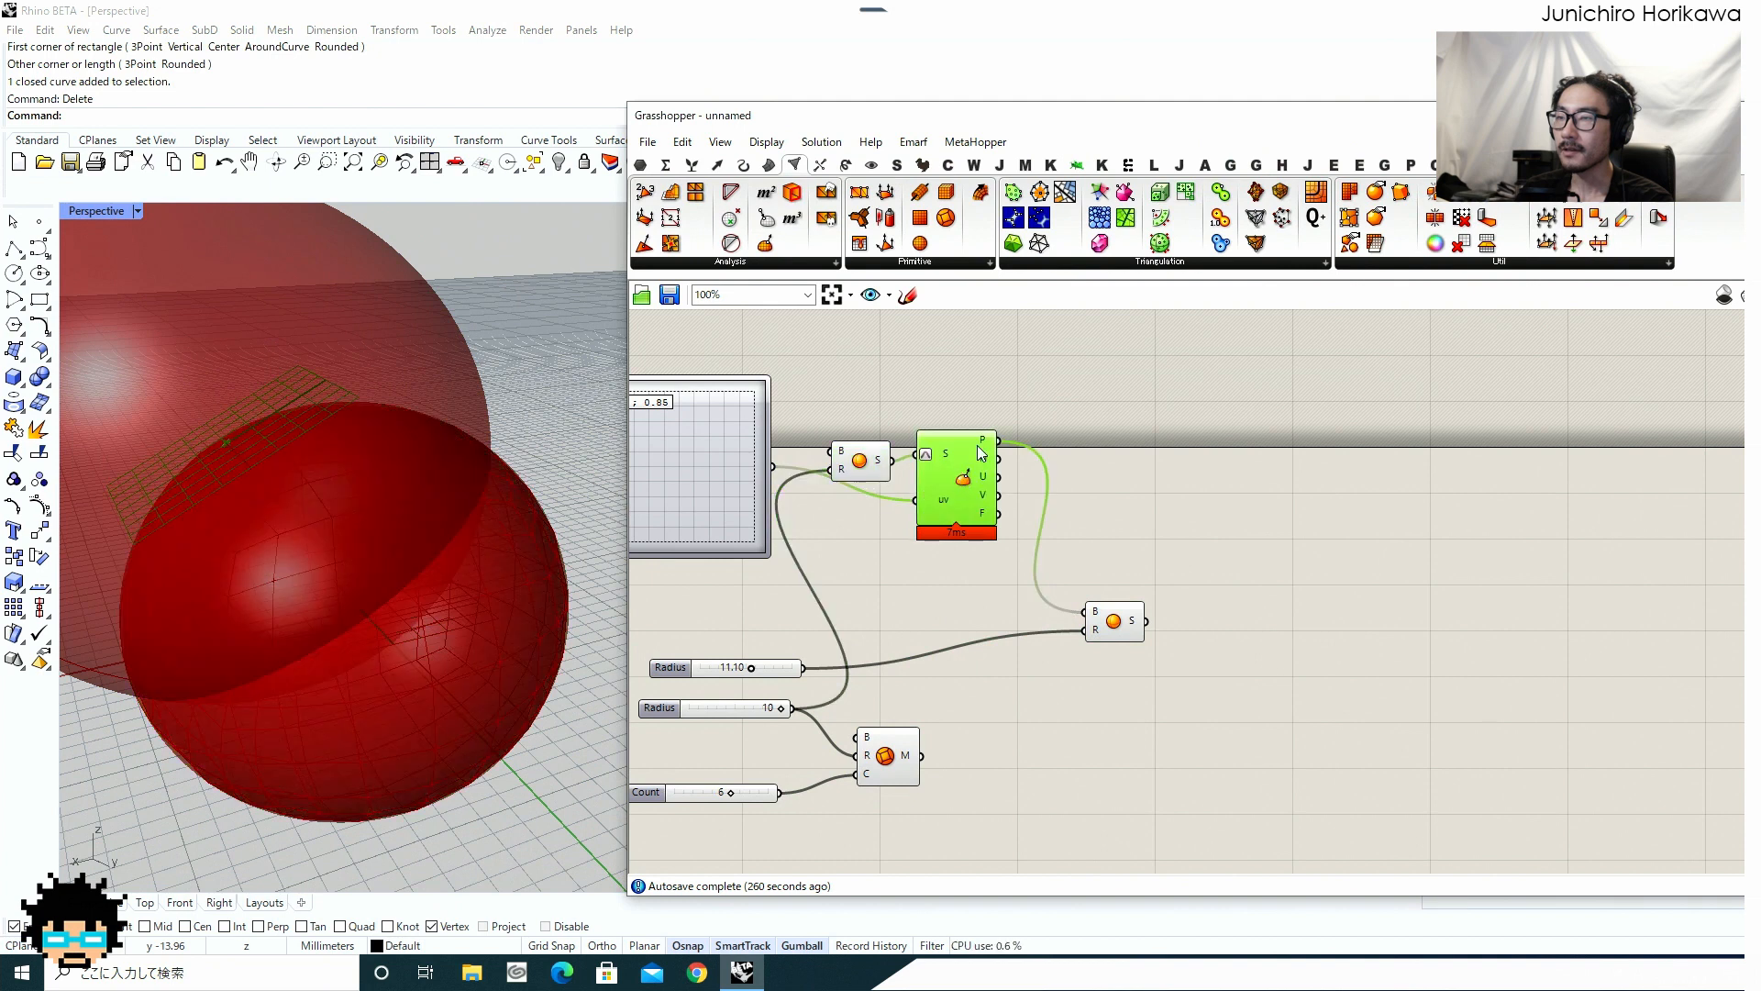
pyautogui.scroll(5, 986, 447)
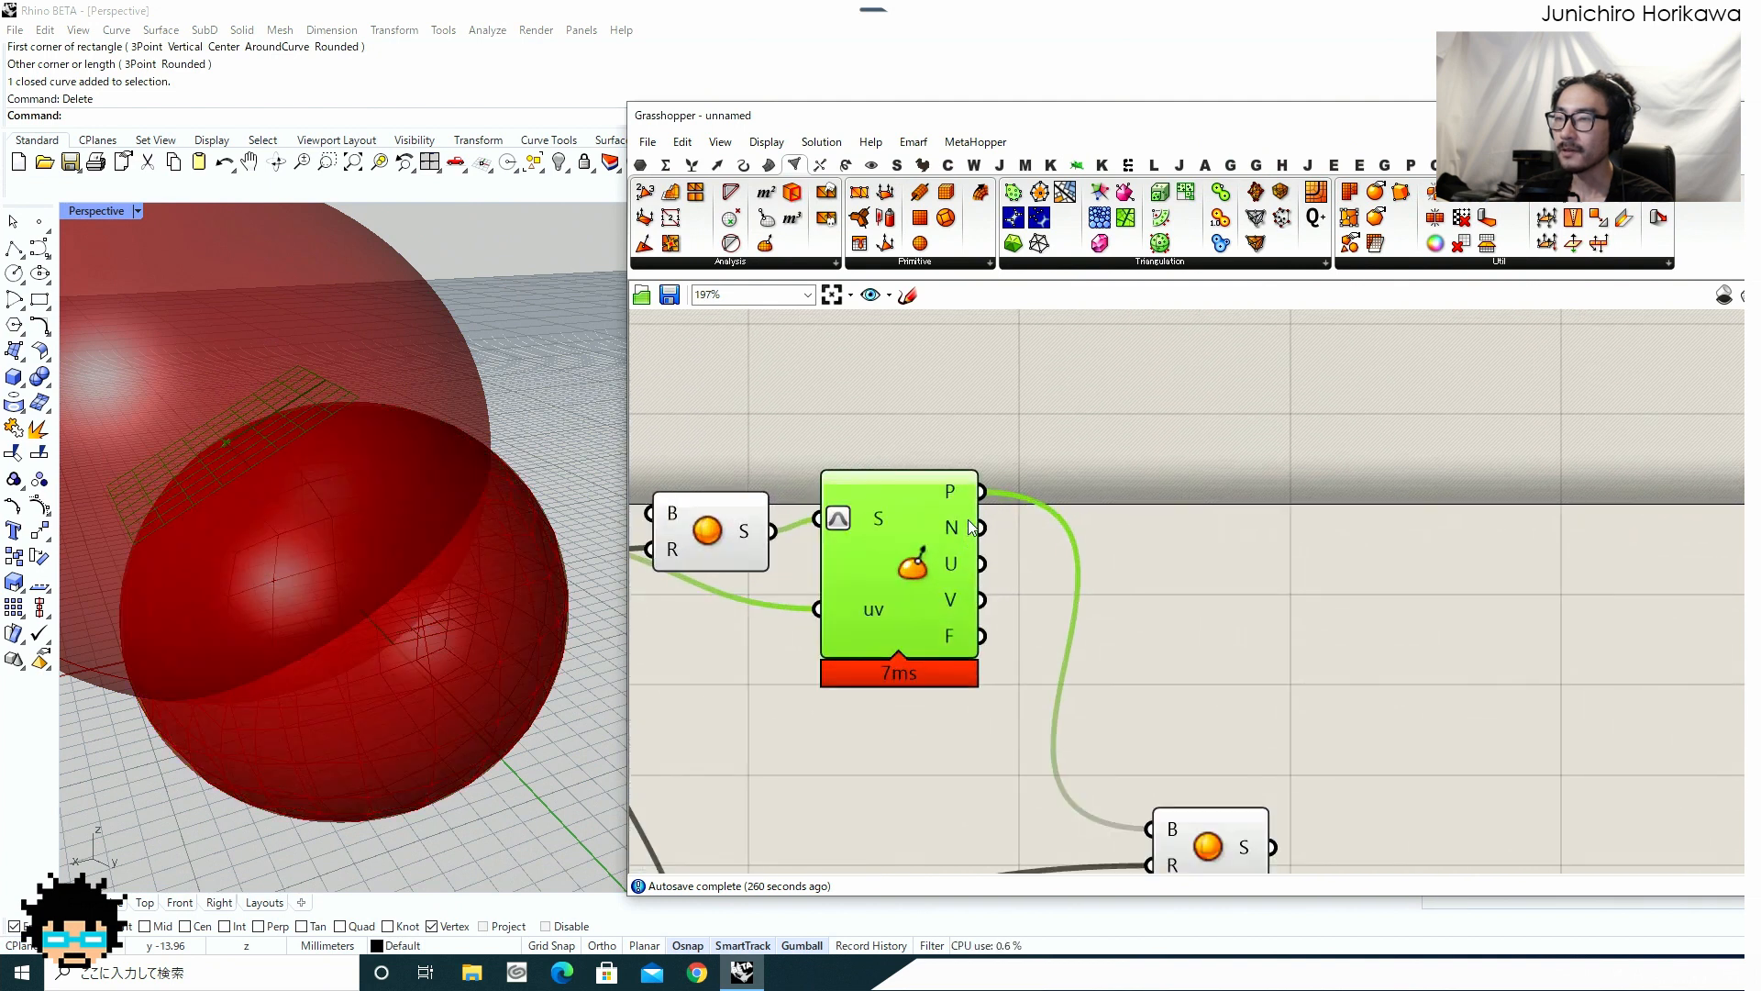
pyautogui.doubleClick(1266, 561)
pyautogui.scroll(-5, 1009, 595)
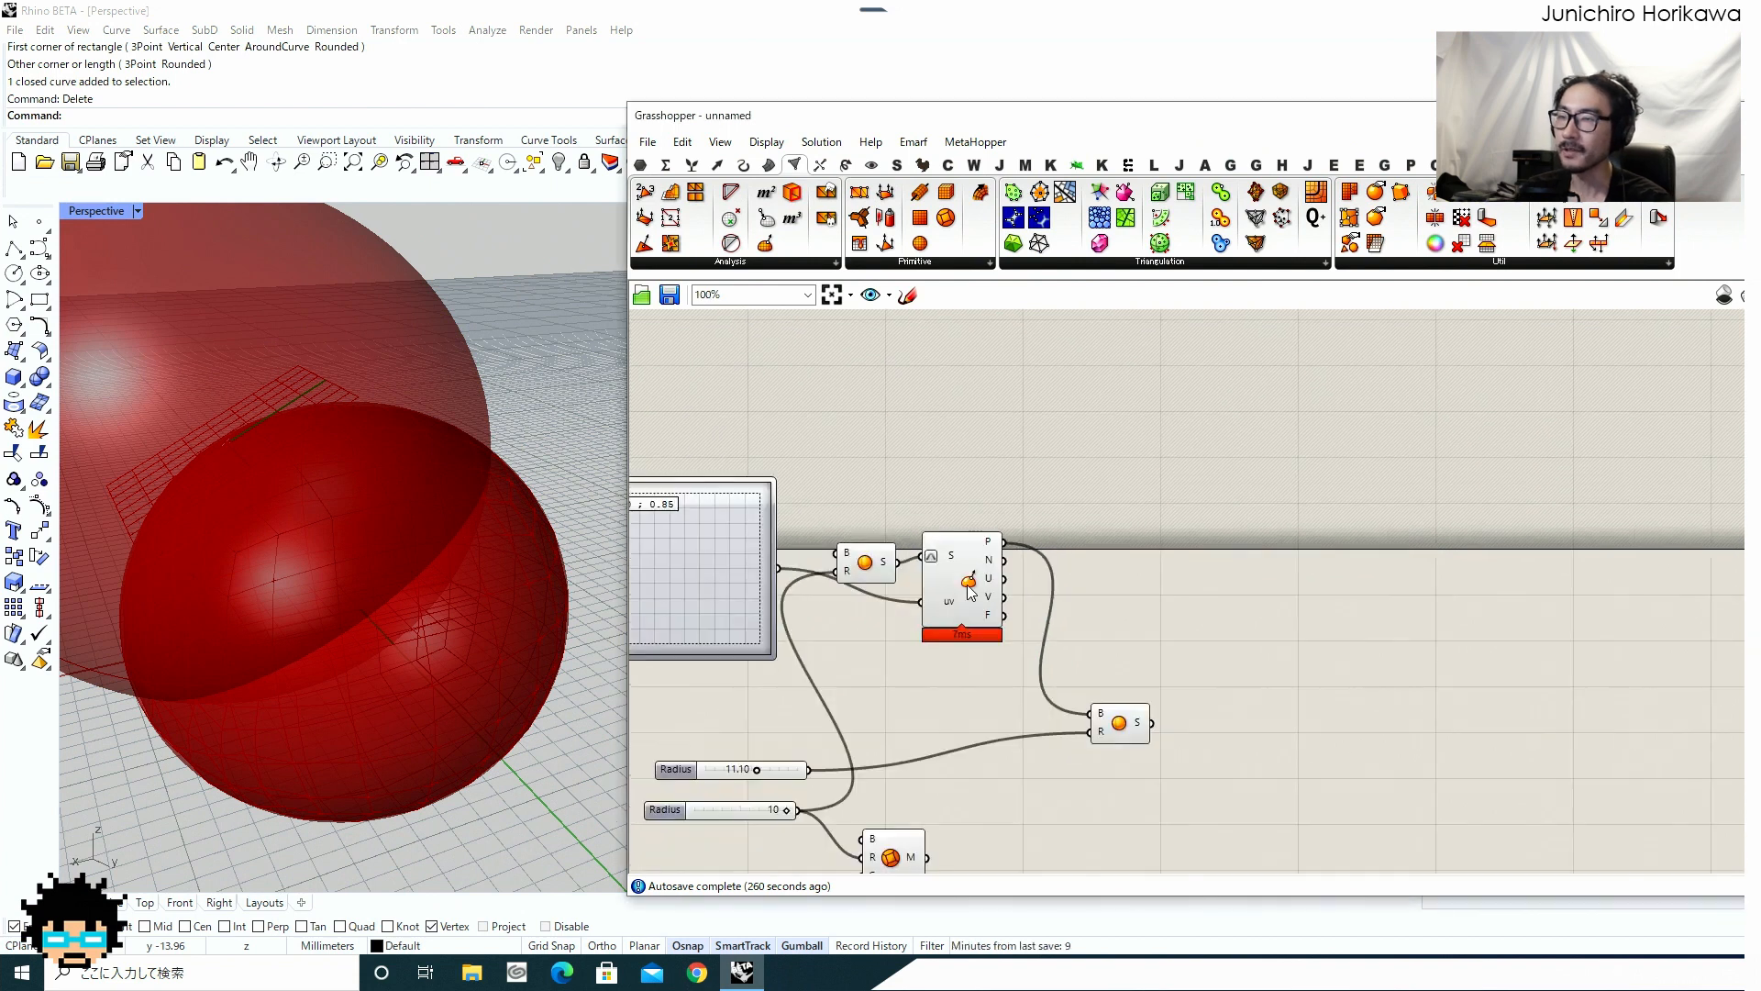
pyautogui.moveTo(457, 567); pyautogui.dragTo(399, 534, button='right')
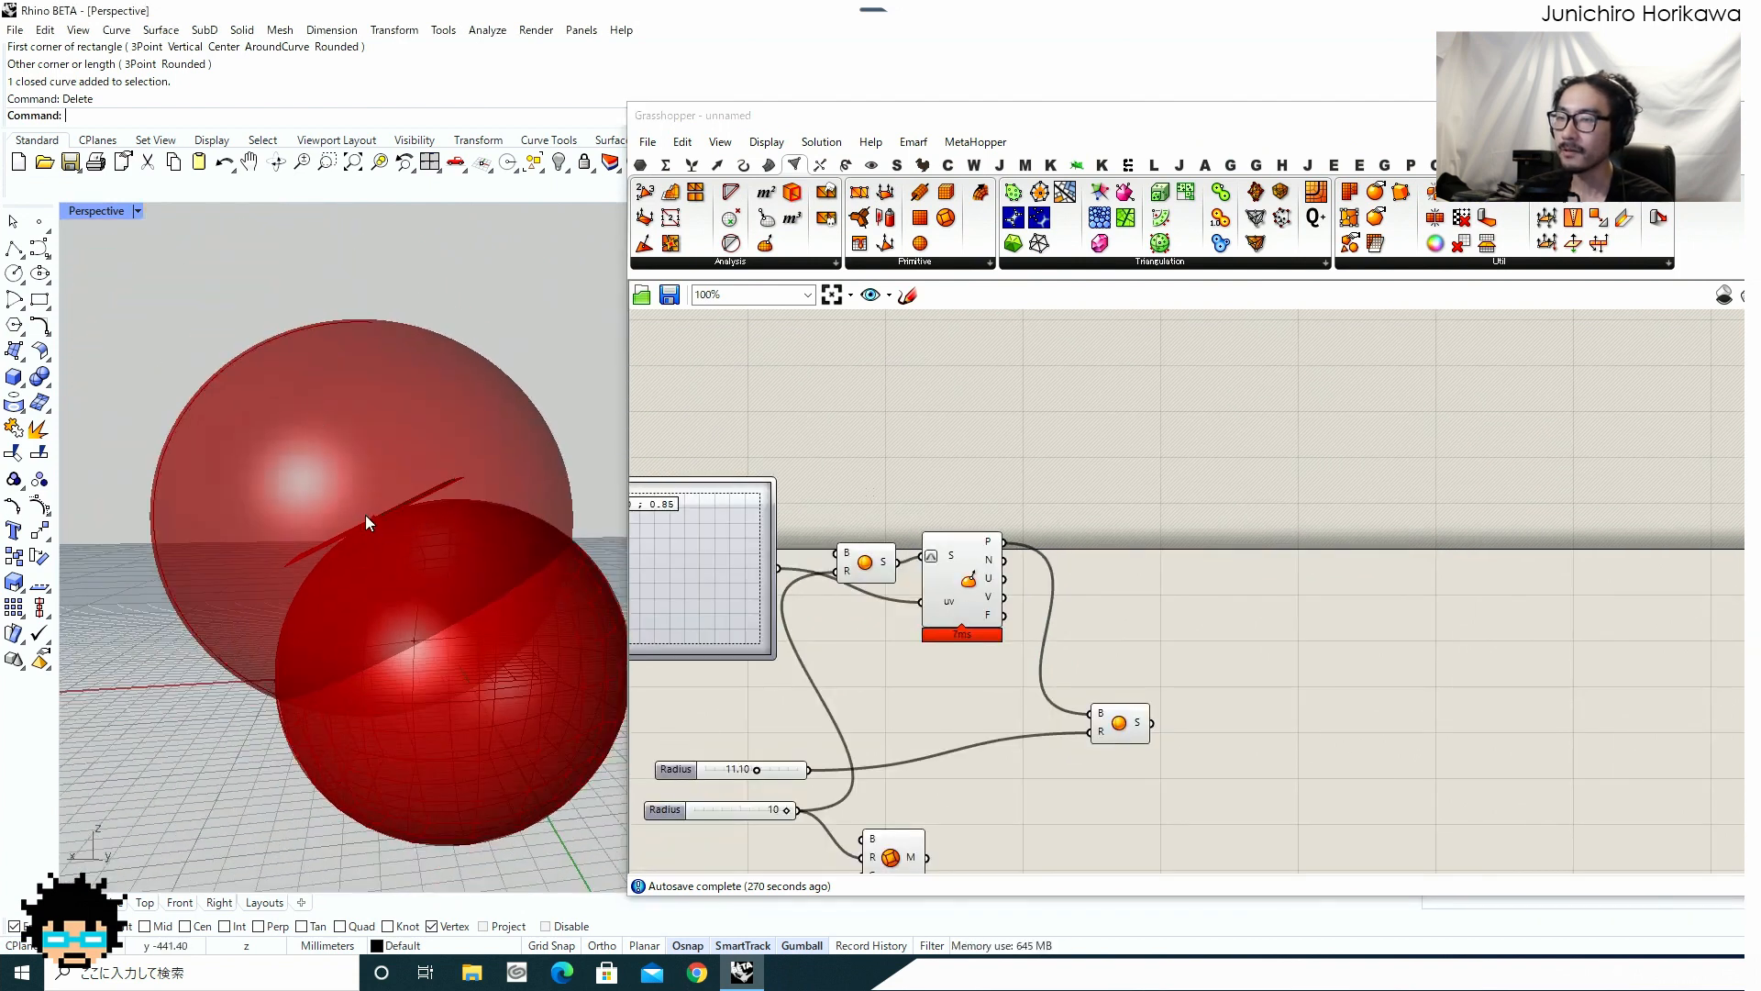
# Add a Negative component and connect the Normal output of Evaluate Surface to its input.
pyautogui.doubleClick(1131, 601)
pyautogui.write('ne')
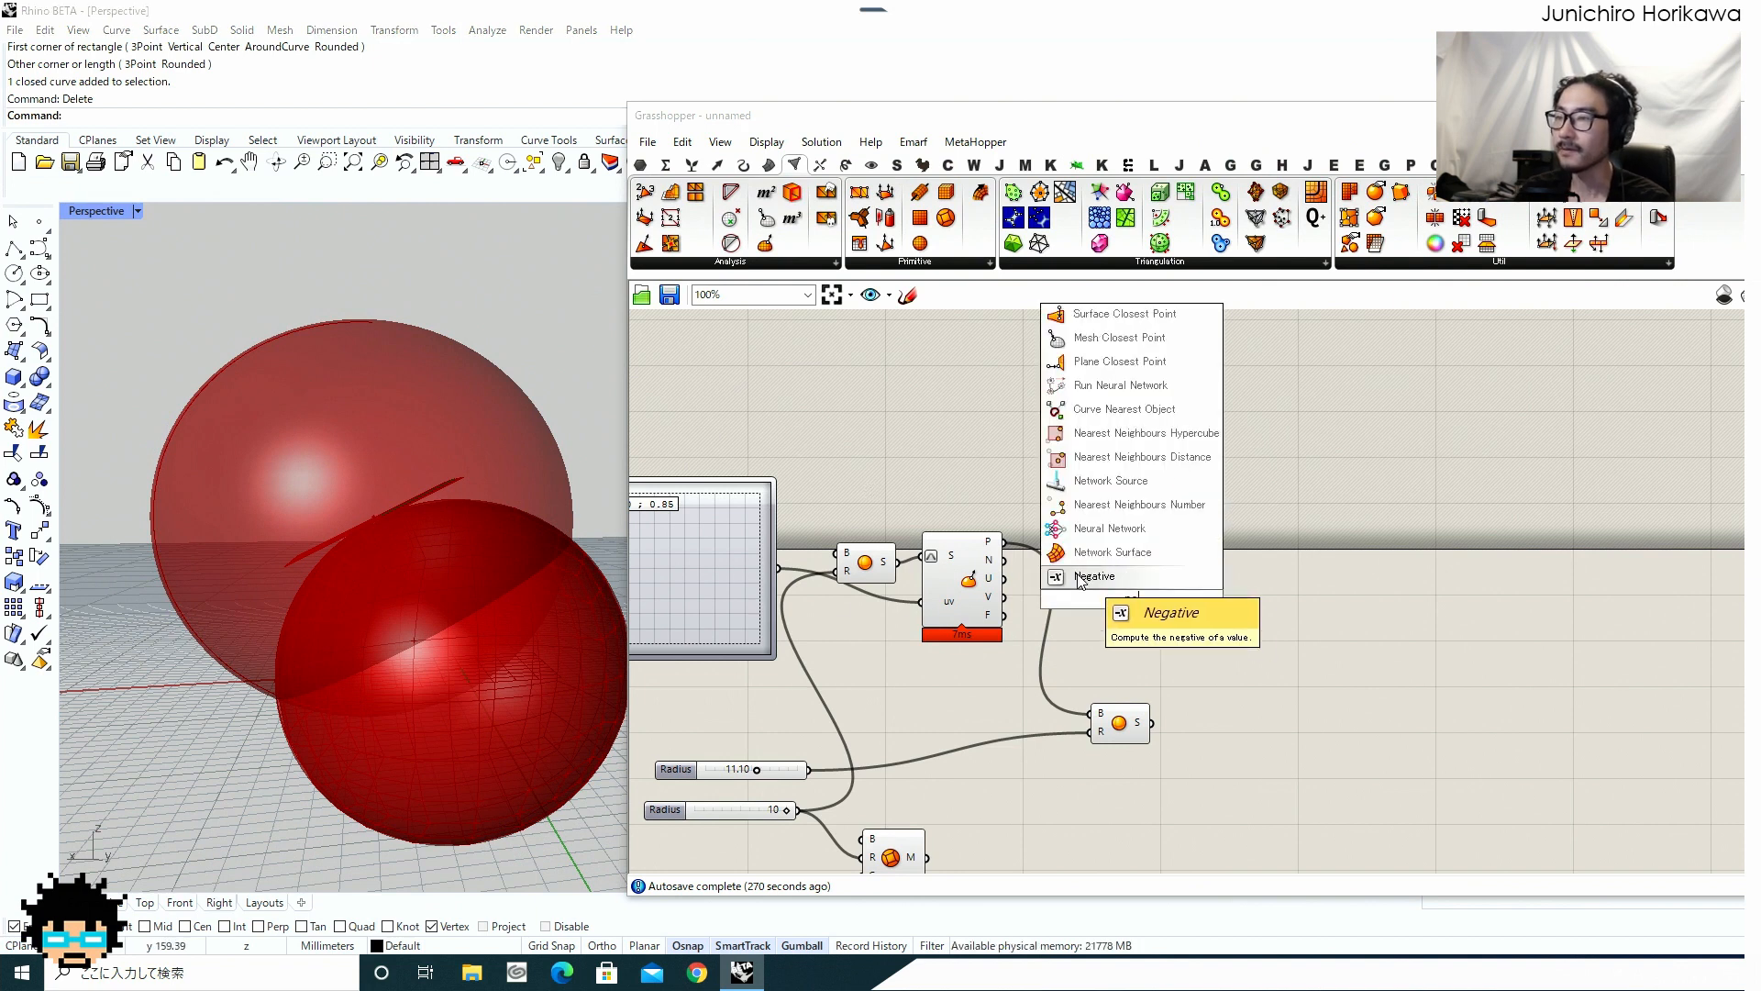
pyautogui.press('Return')
pyautogui.moveTo(1004, 559); pyautogui.dragTo(1075, 599)
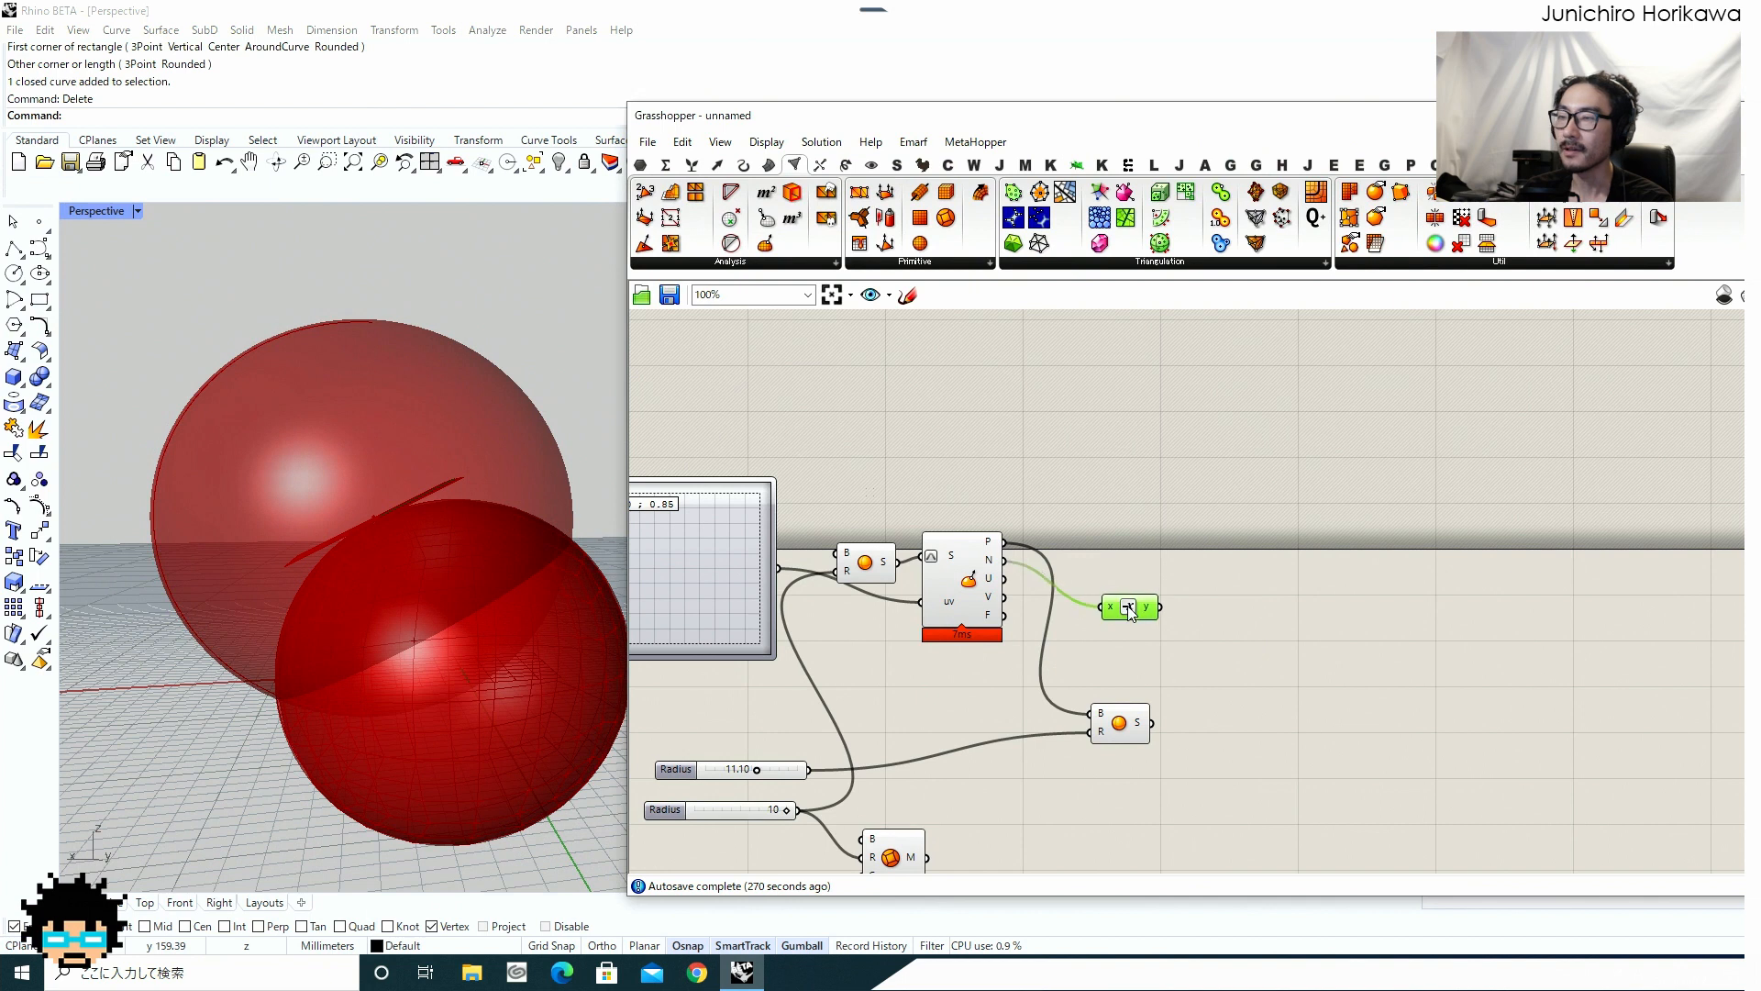
pyautogui.moveTo(1127, 608); pyautogui.dragTo(1121, 614)
pyautogui.moveTo(1201, 692); pyautogui.dragTo(1088, 530, button='right')
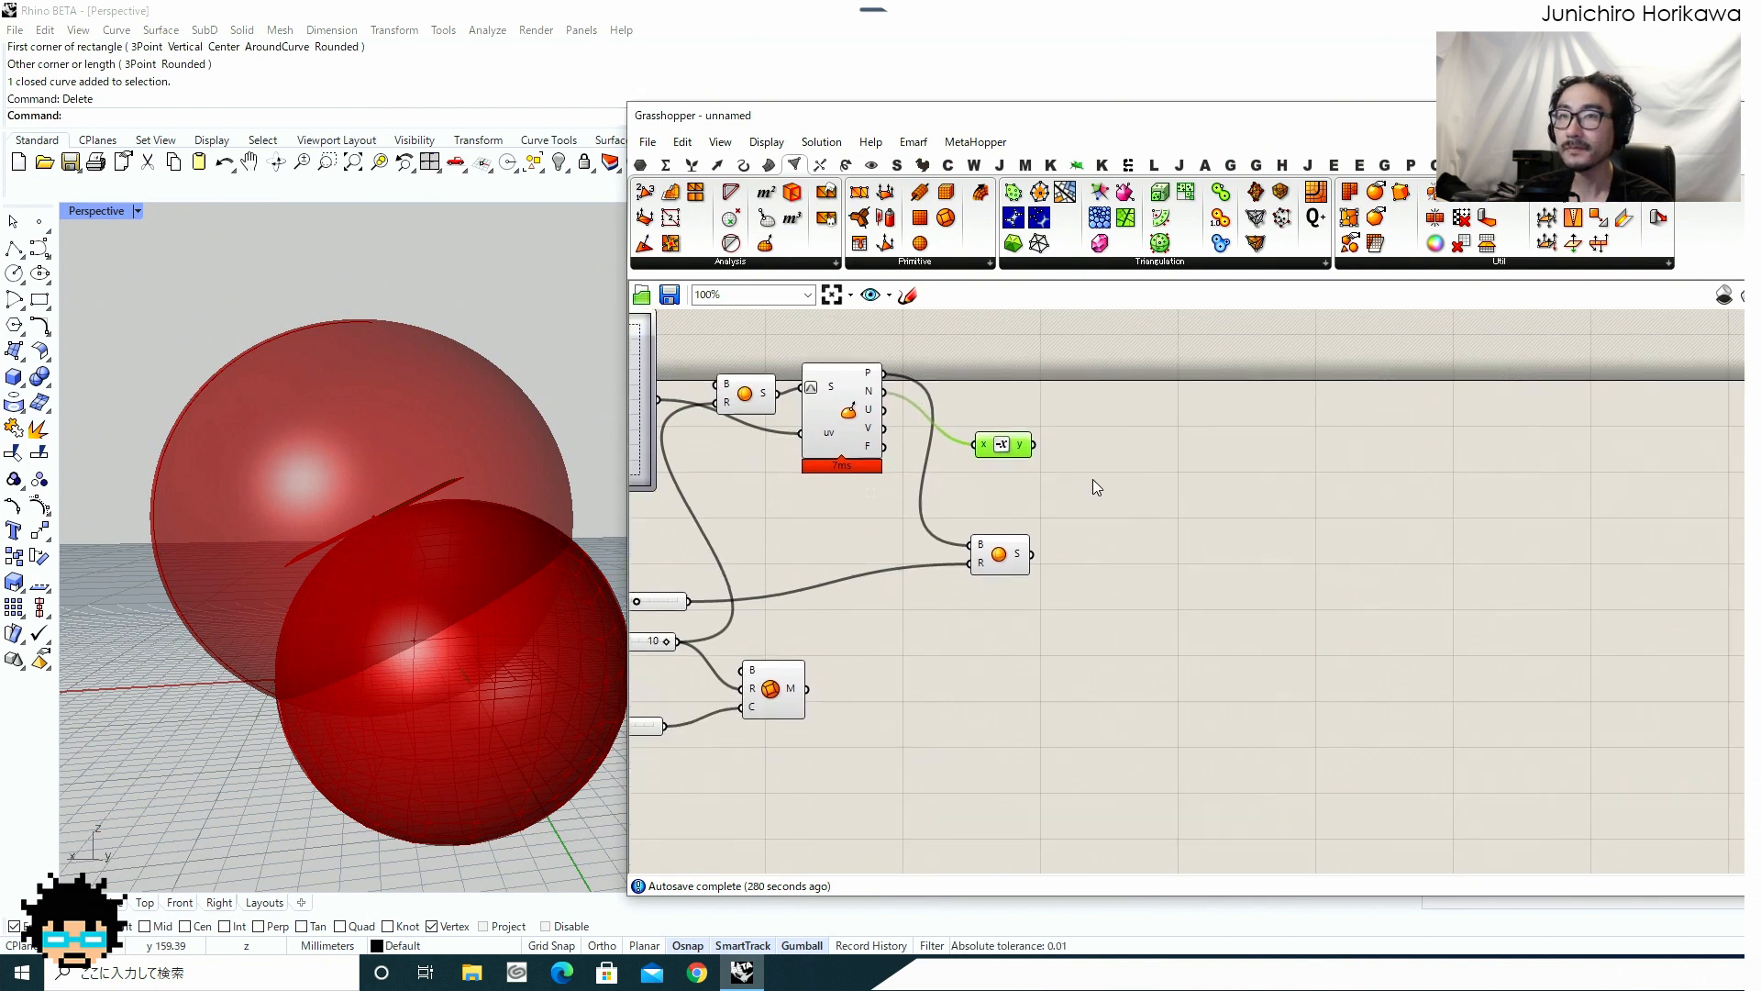
# Check the second Sphere component and shift the quad mesh sphere component farther from its sliders.
pyautogui.scroll(4, 1086, 477)
pyautogui.click(921, 492)
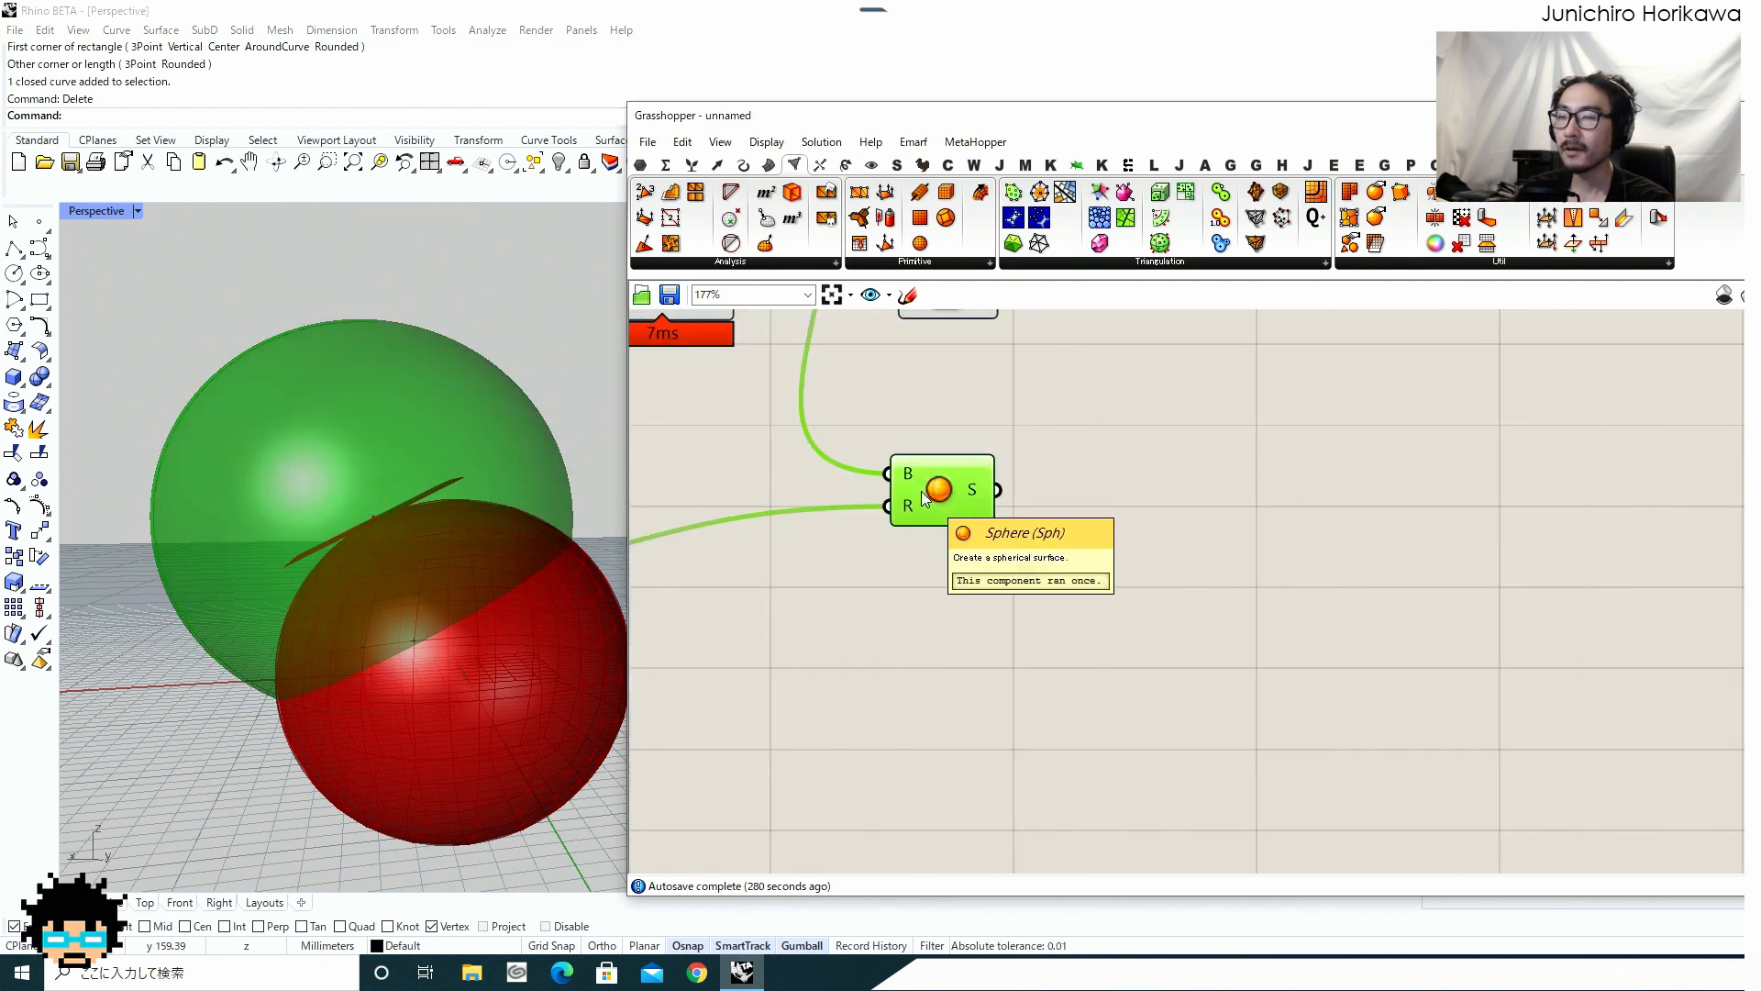
pyautogui.scroll(-4, 1070, 487)
pyautogui.click(910, 618)
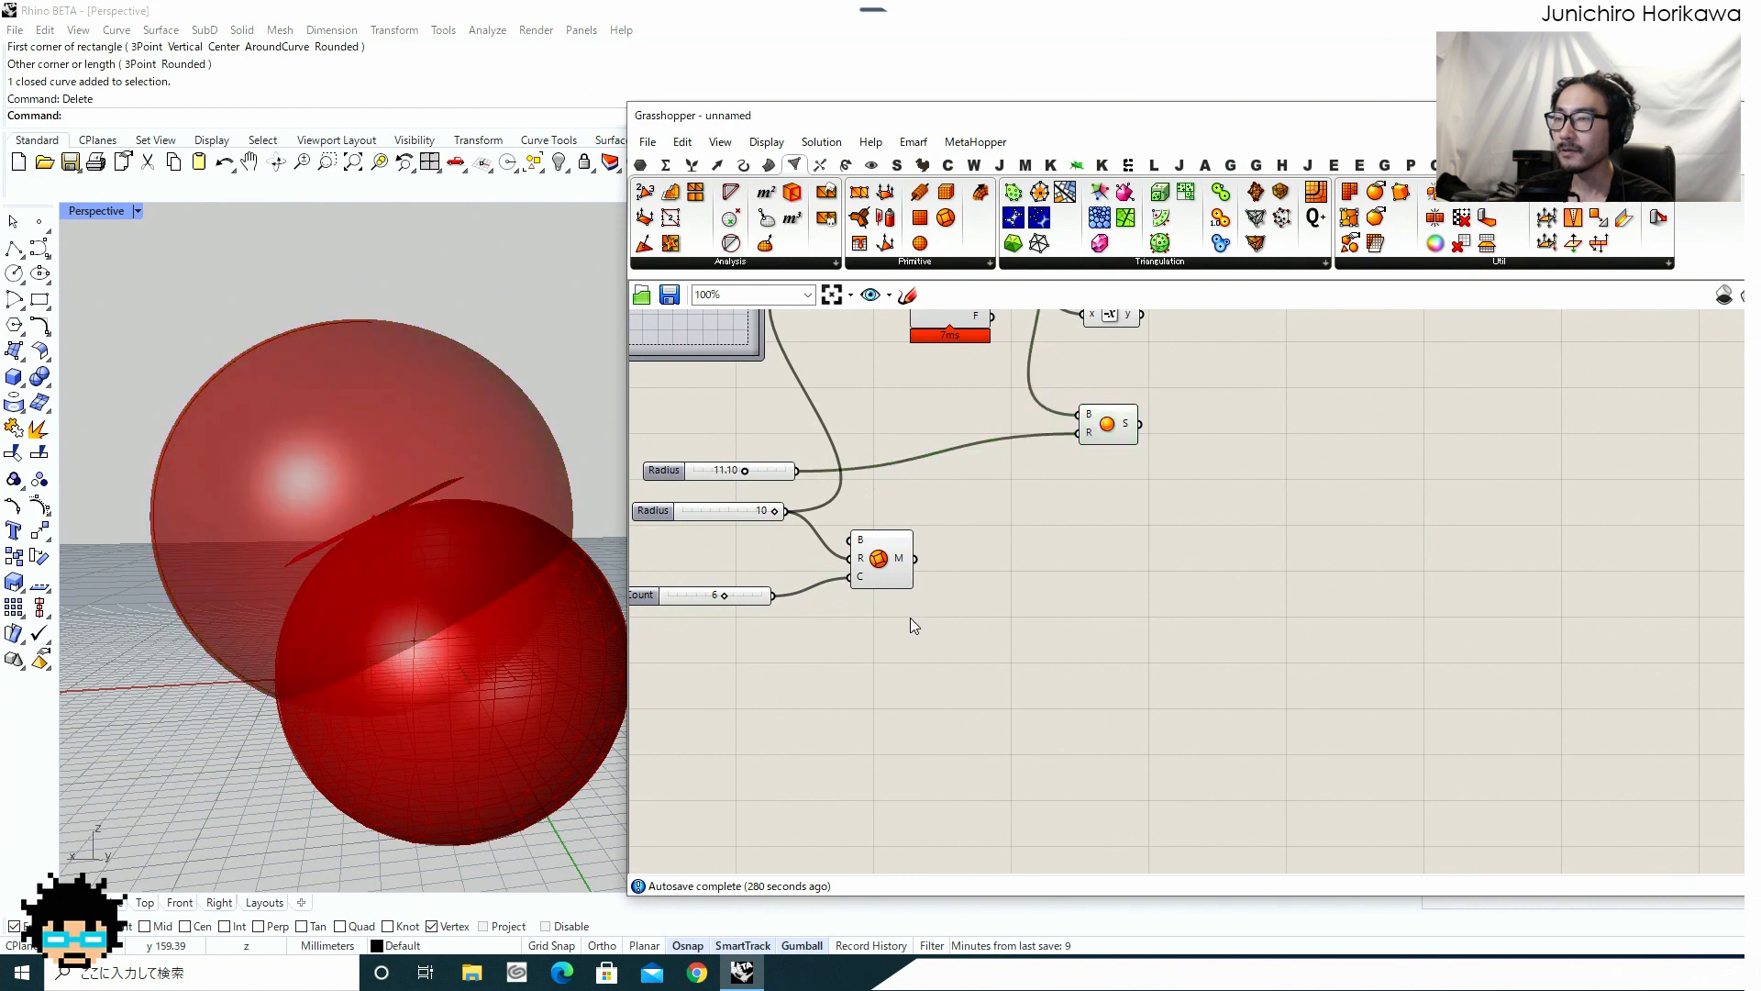
pyautogui.moveTo(883, 571); pyautogui.dragTo(920, 579)
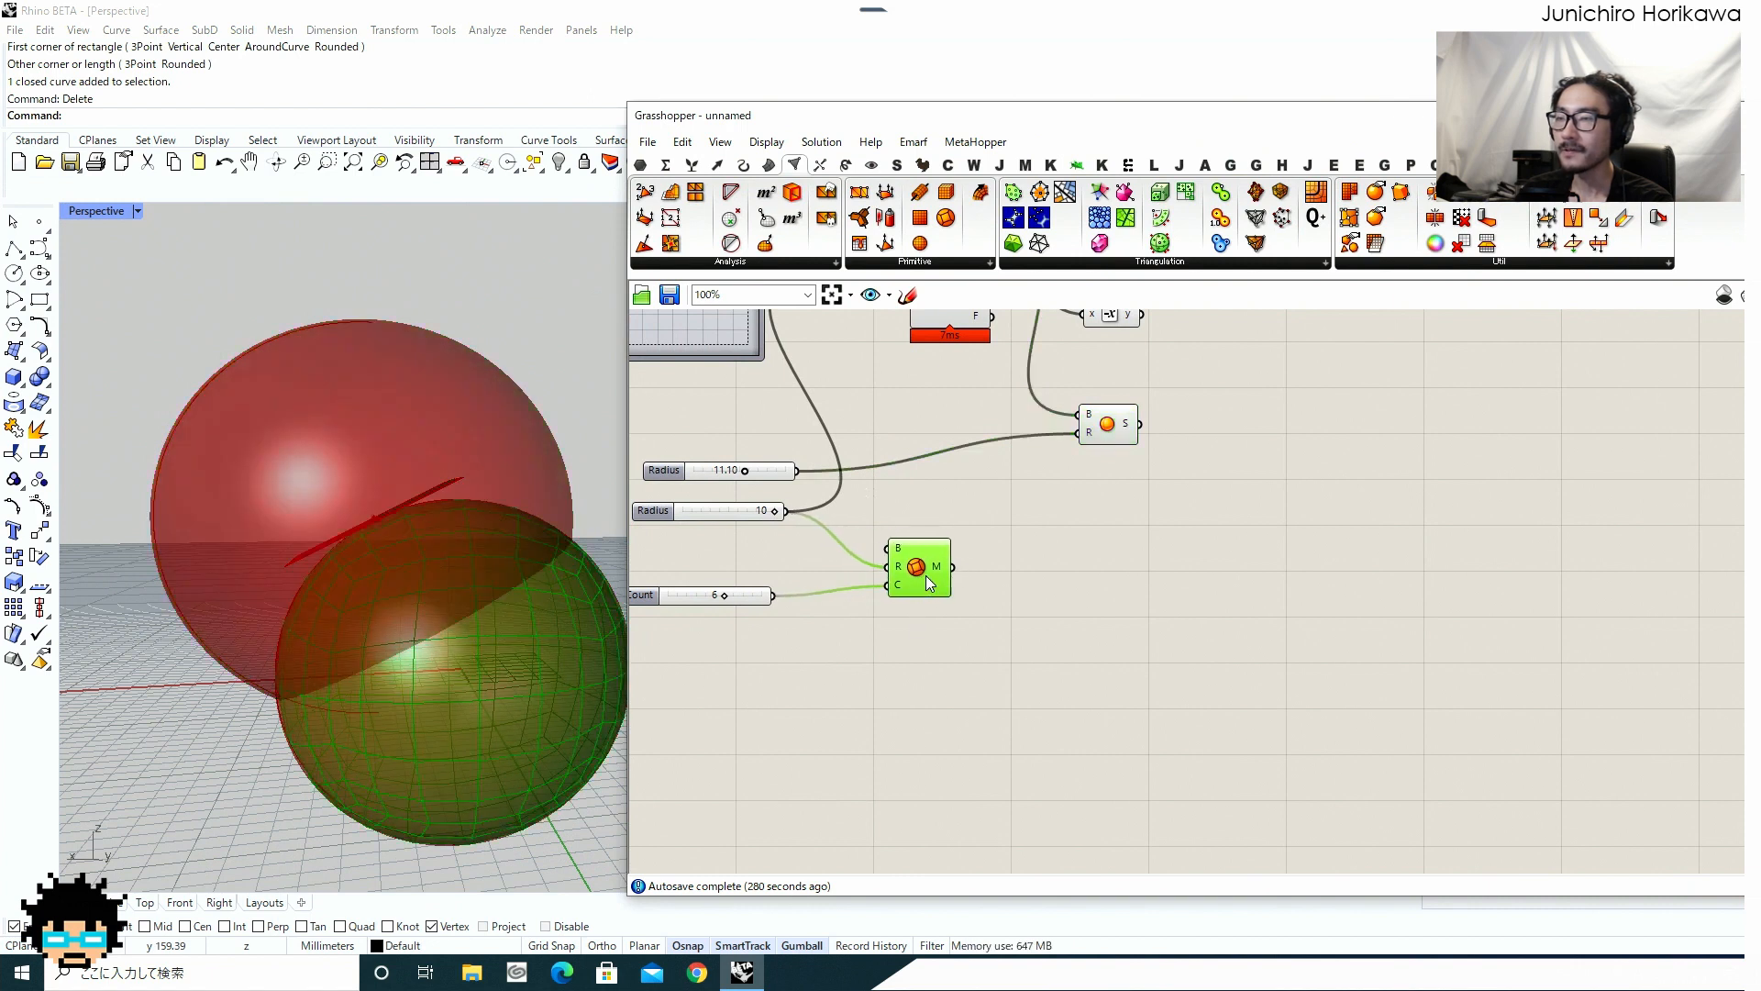
# Add a Deconstruct Mesh component beside the quad mesh sphere's Mesh output.
pyautogui.scroll(6, 946, 585)
pyautogui.doubleClick(1053, 595)
pyautogui.write('deconstruct')
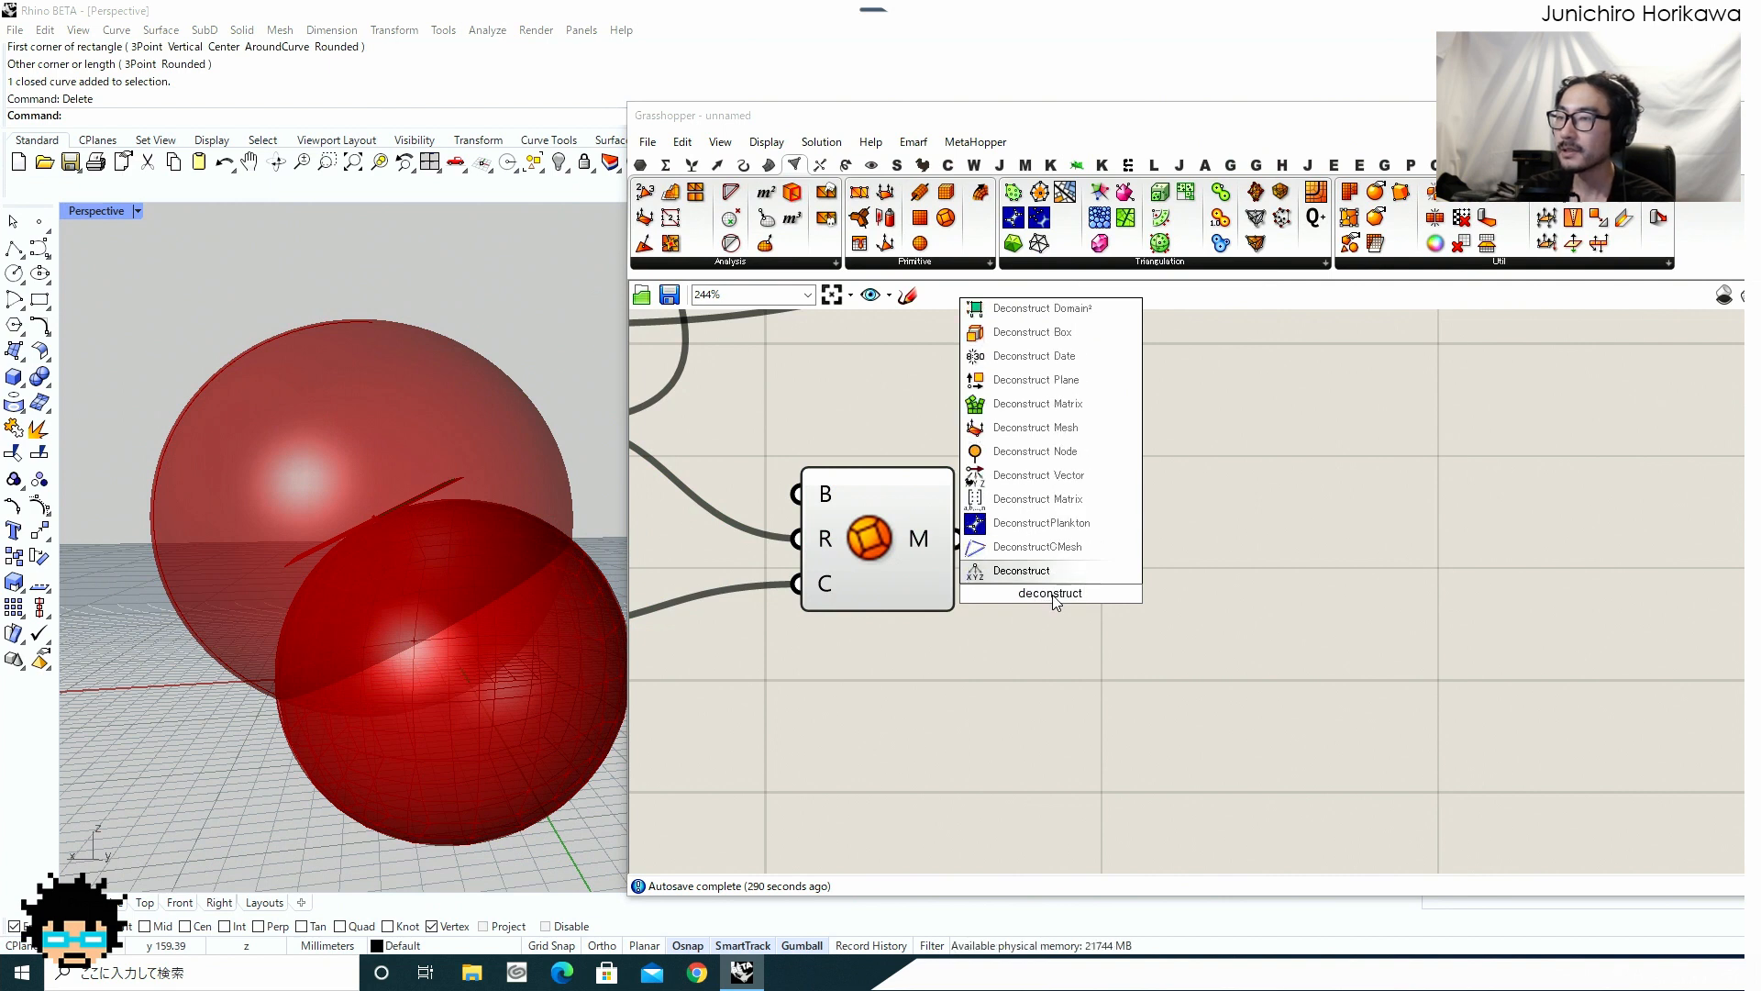
pyautogui.press('BackSpace')
pyautogui.press('BackSpace')
pyautogui.press('BackSpace')
pyautogui.press('BackSpace')
pyautogui.press('BackSpace')
pyautogui.press('BackSpace')
pyautogui.press('BackSpace')
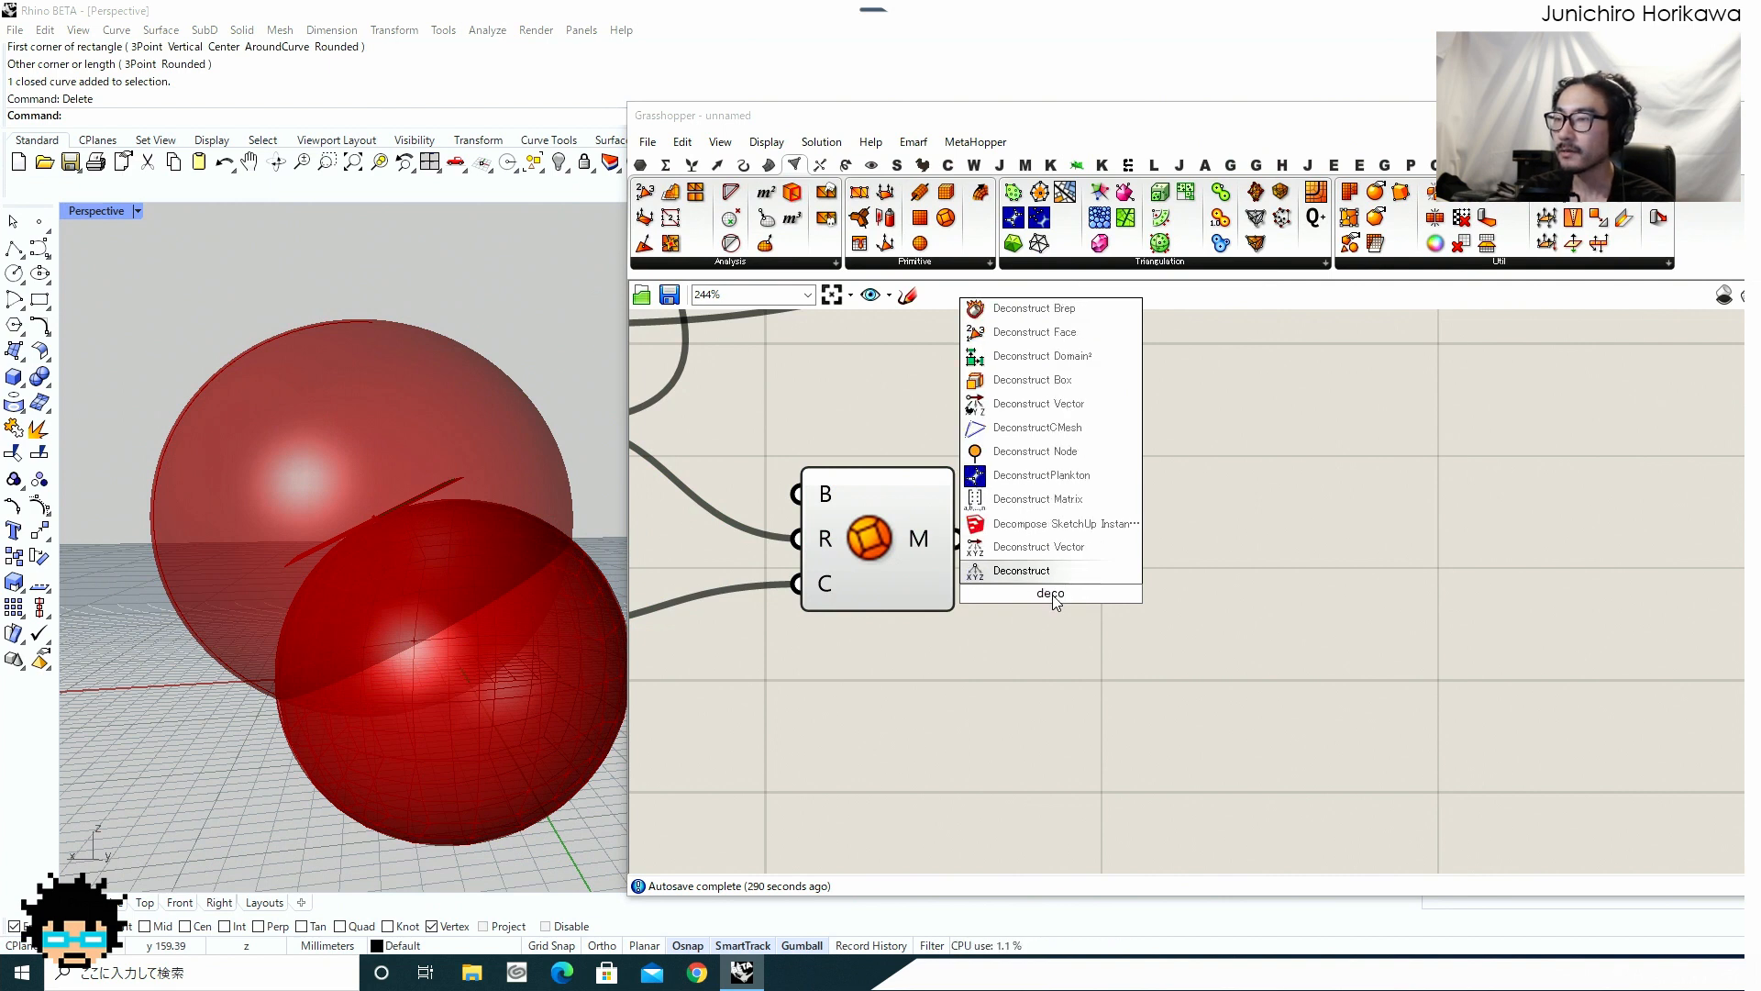
pyautogui.write('nstruct')
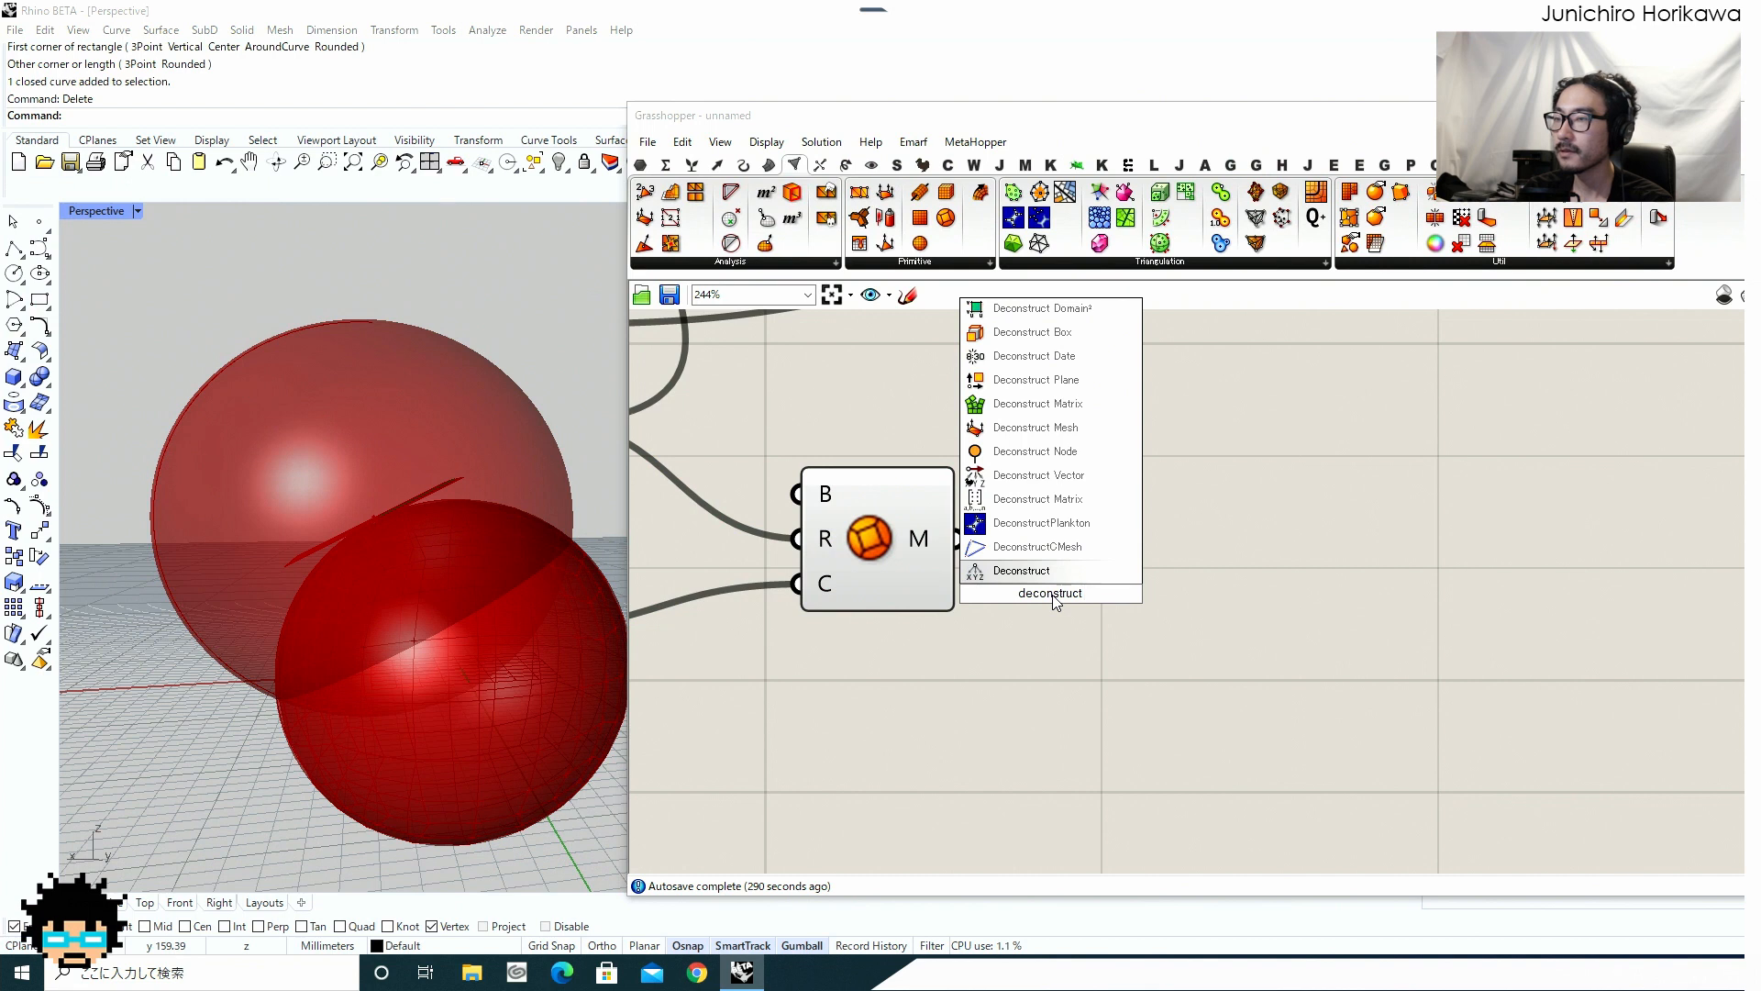
pyautogui.click(1035, 428)
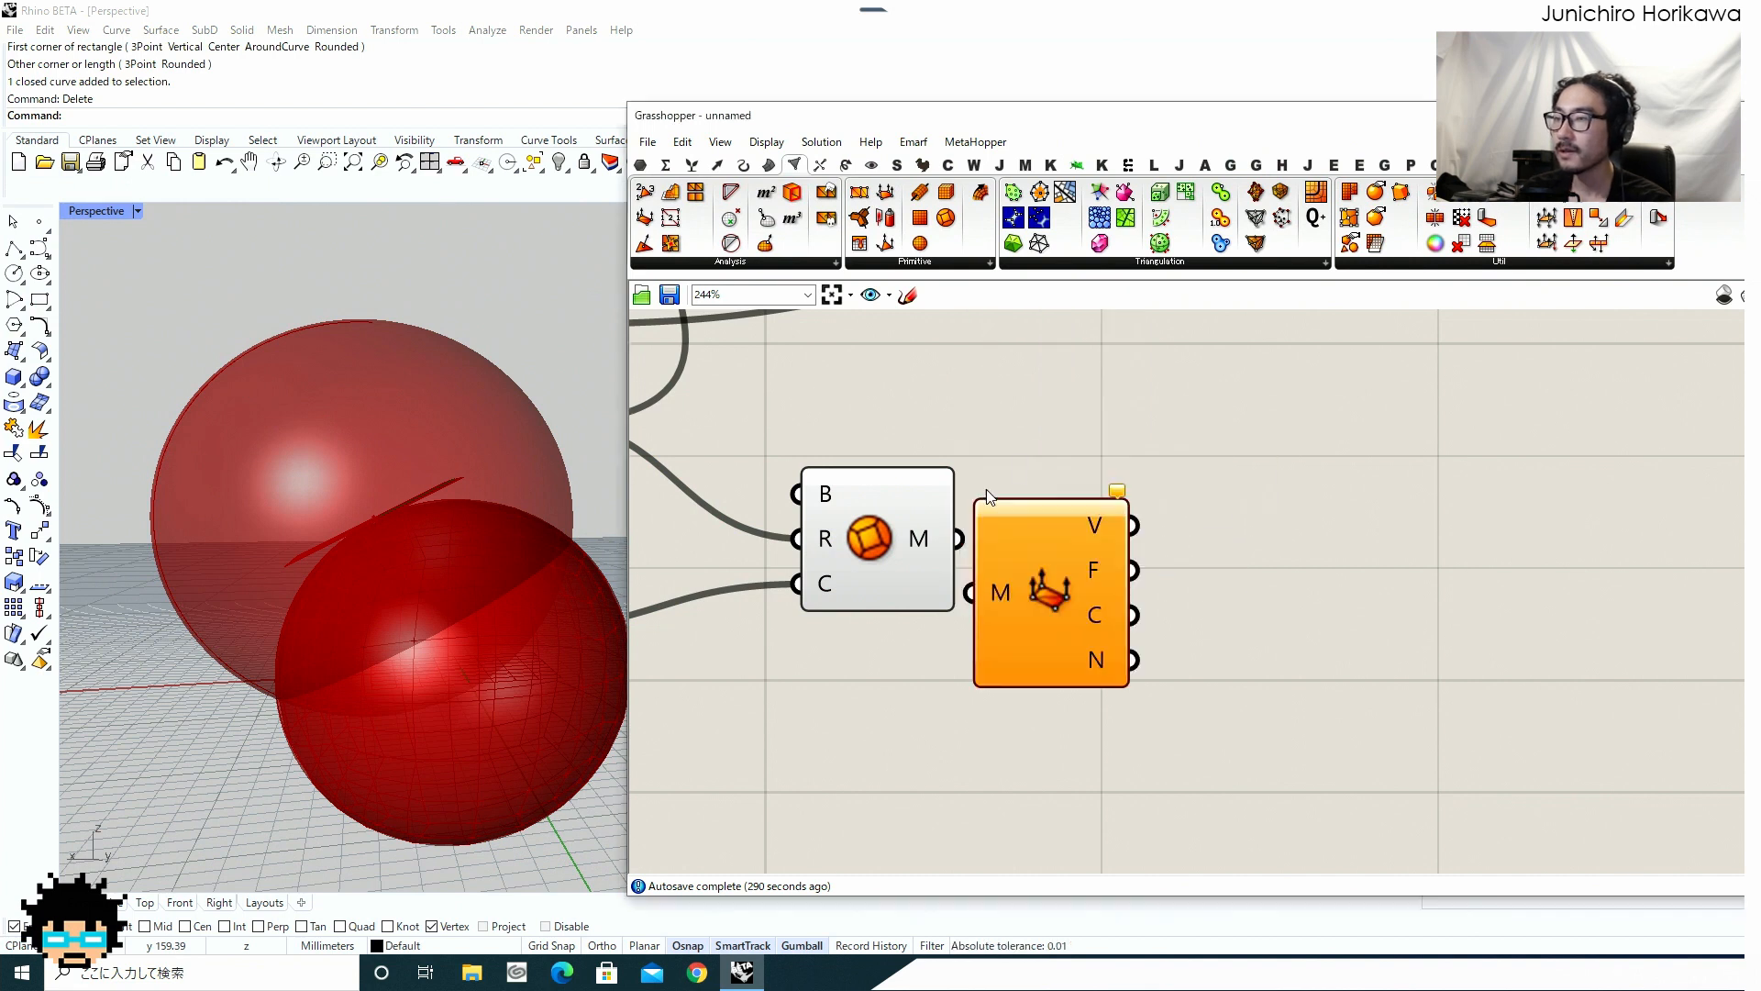
# Connect the quad mesh sphere's Mesh output to Deconstruct Mesh, align it with the sphere component, and shift the second Sphere component.
pyautogui.scroll(-4, 1073, 657)
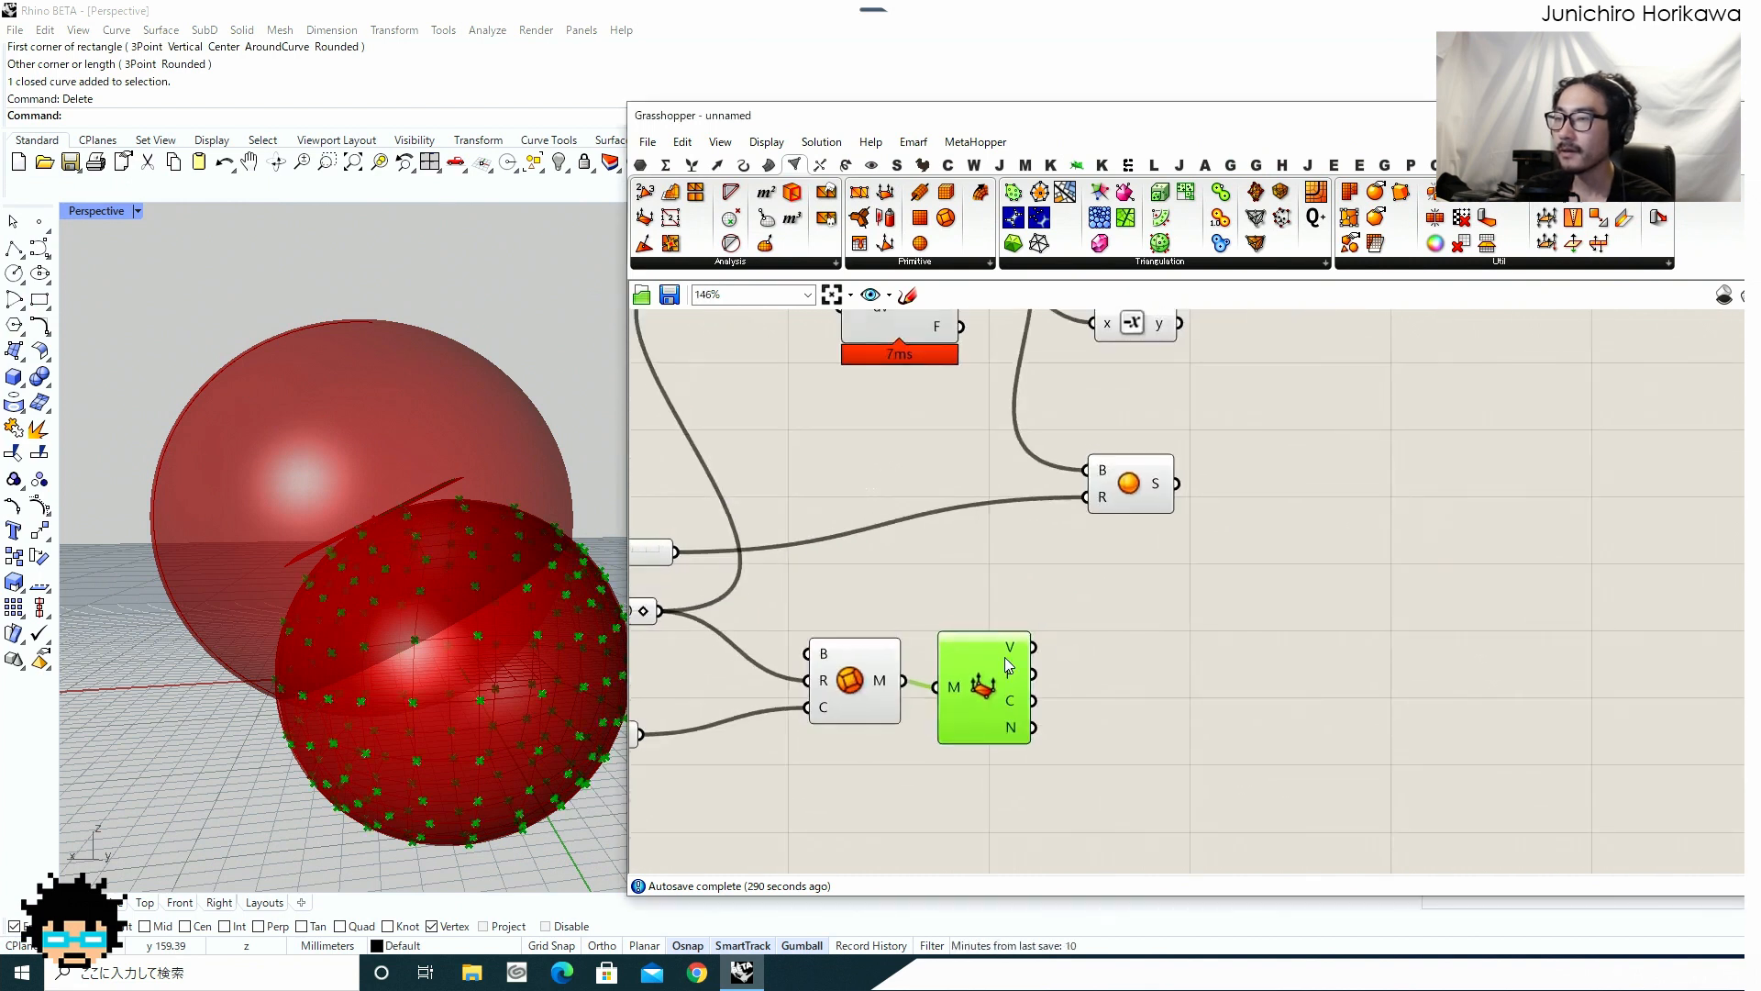
pyautogui.moveTo(1023, 657)
pyautogui.mouseDown()
pyautogui.moveTo(1039, 658)
pyautogui.moveTo(1023, 658)
pyautogui.mouseUp()
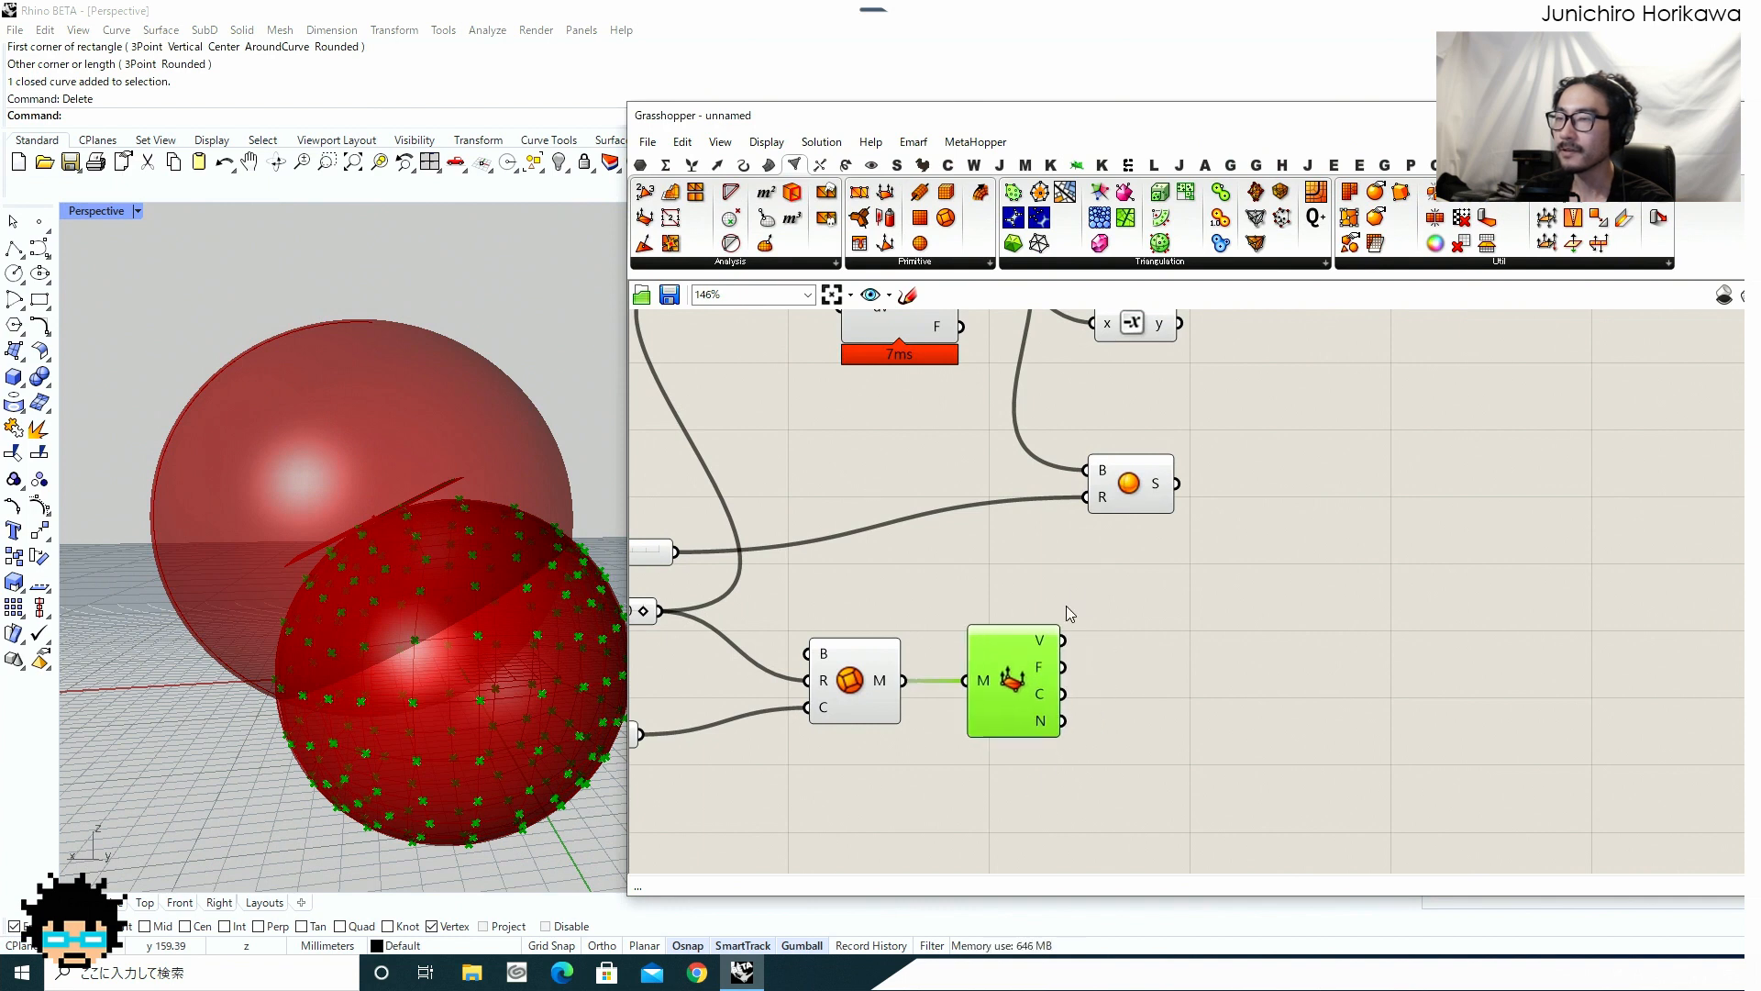
pyautogui.moveTo(1131, 496); pyautogui.dragTo(1036, 495)
# Add a Point In Brep component and connect the second Sphere's output to its Brep input.
pyautogui.doubleClick(1205, 567)
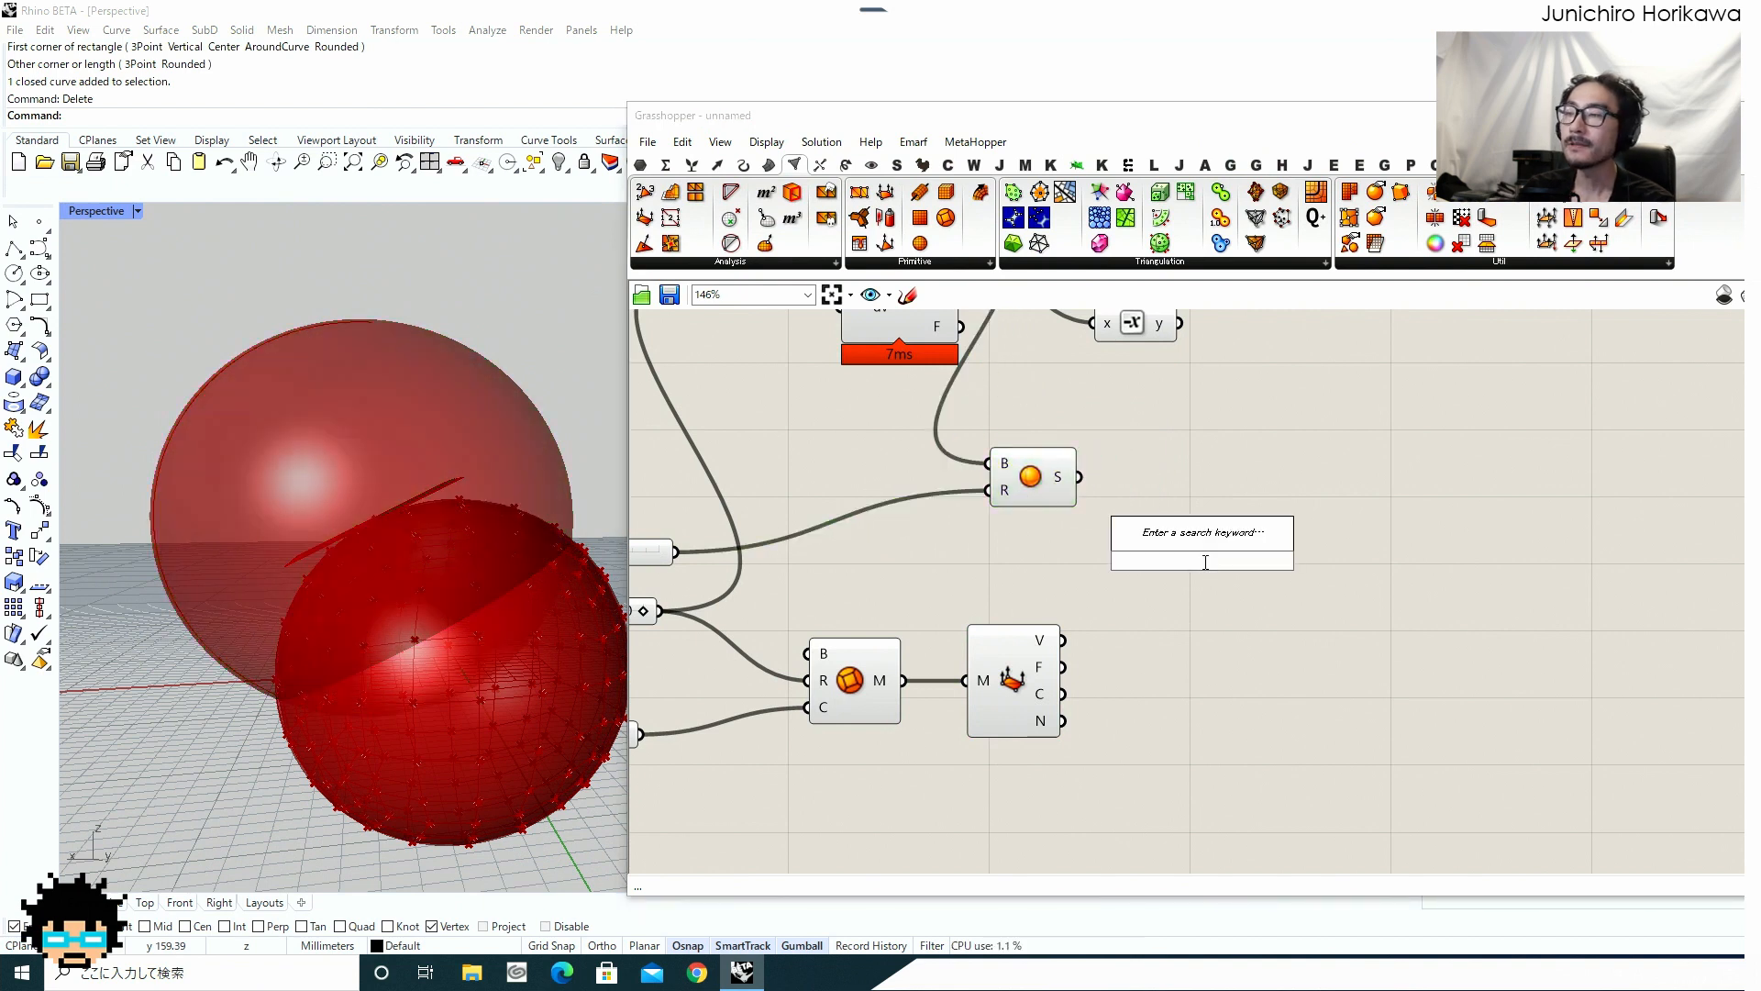
pyautogui.write('points i')
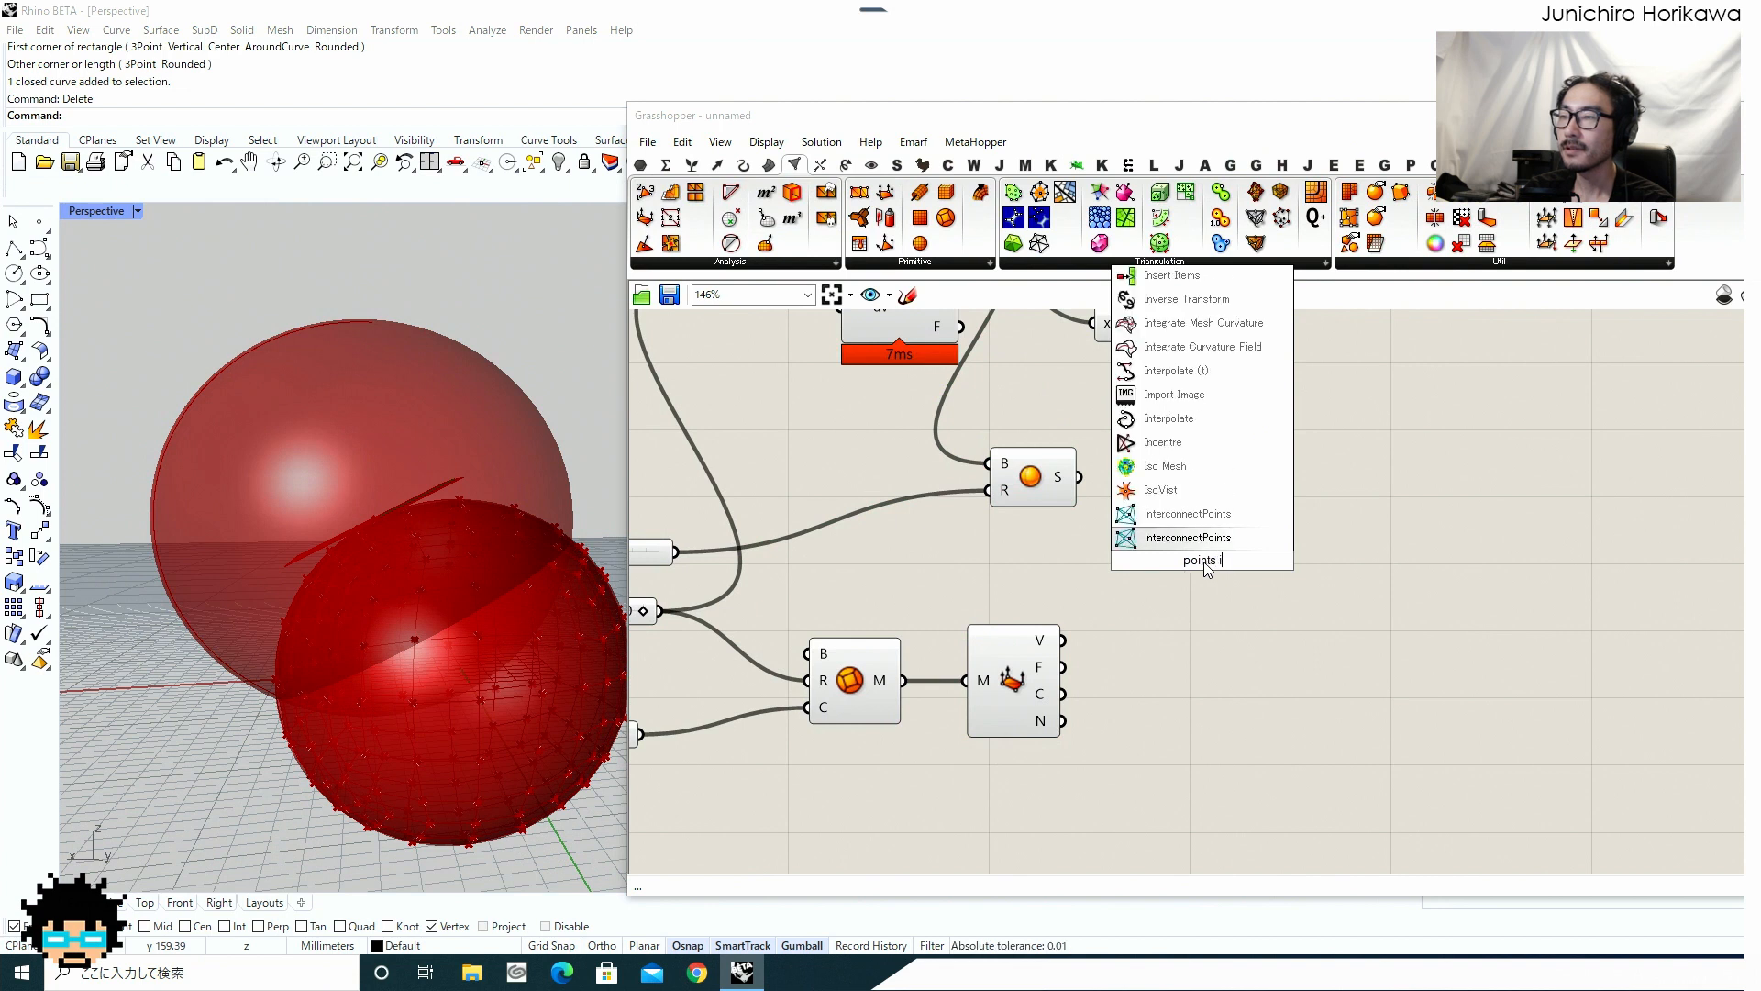
pyautogui.write('n brep')
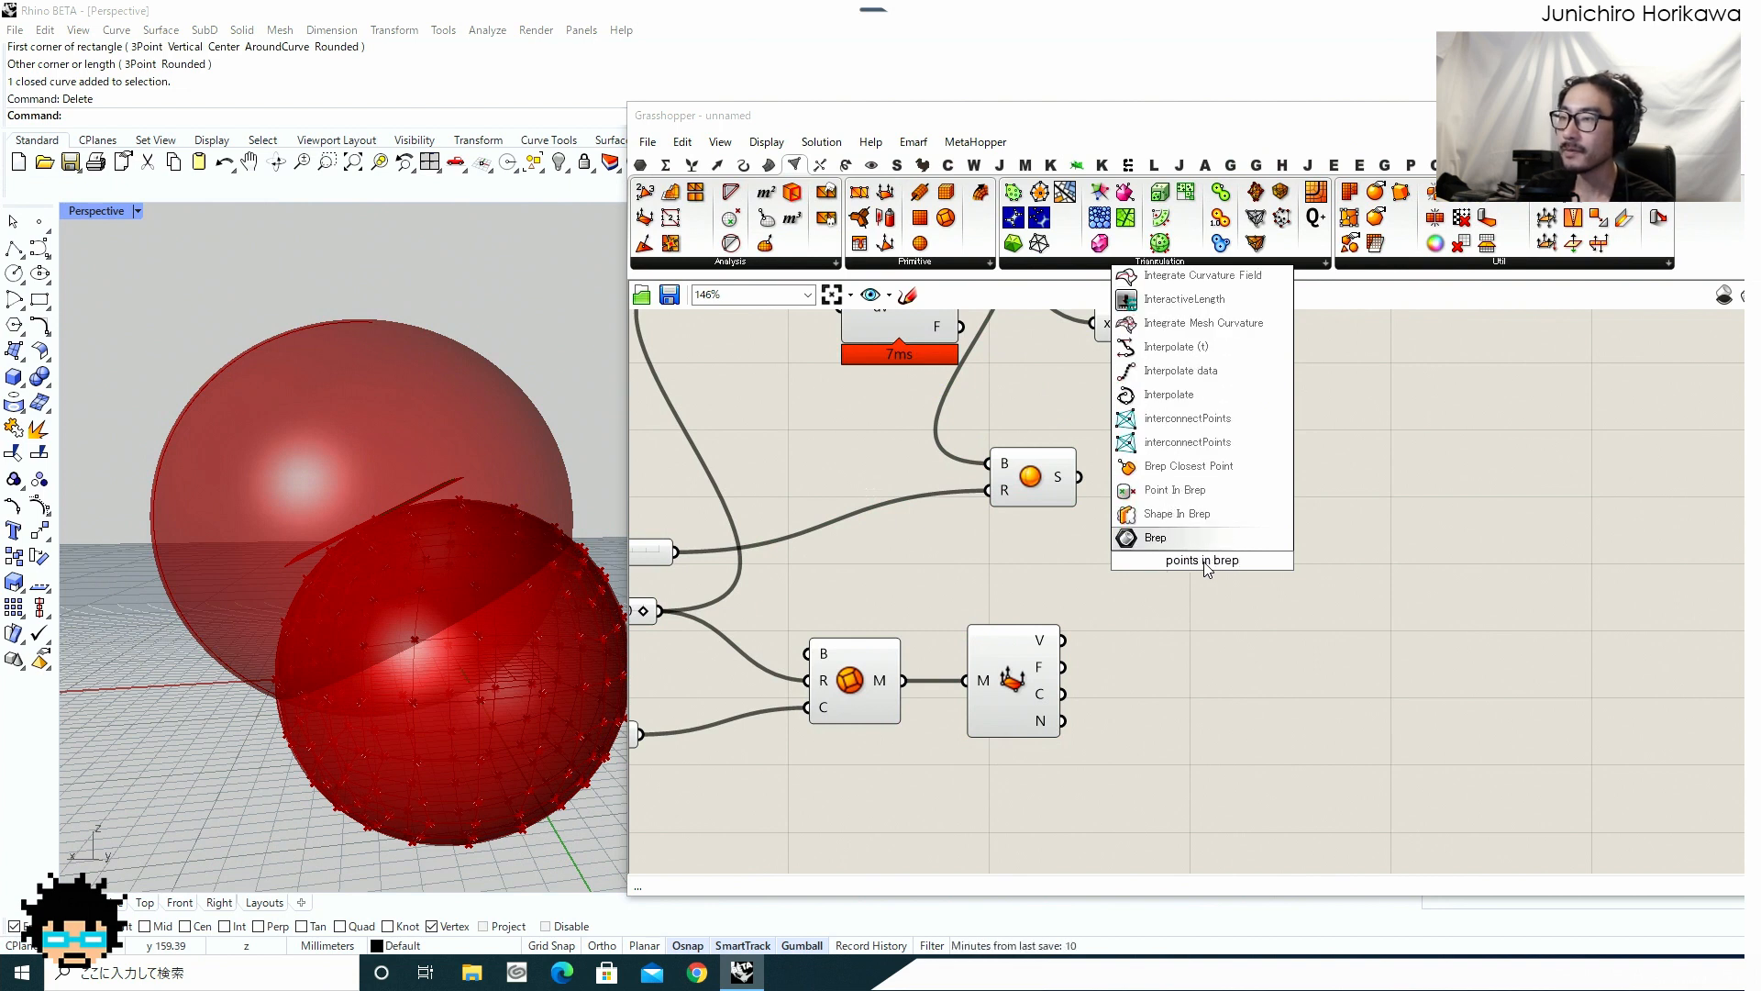
pyautogui.click(1183, 489)
pyautogui.moveTo(1207, 552); pyautogui.dragTo(1241, 554)
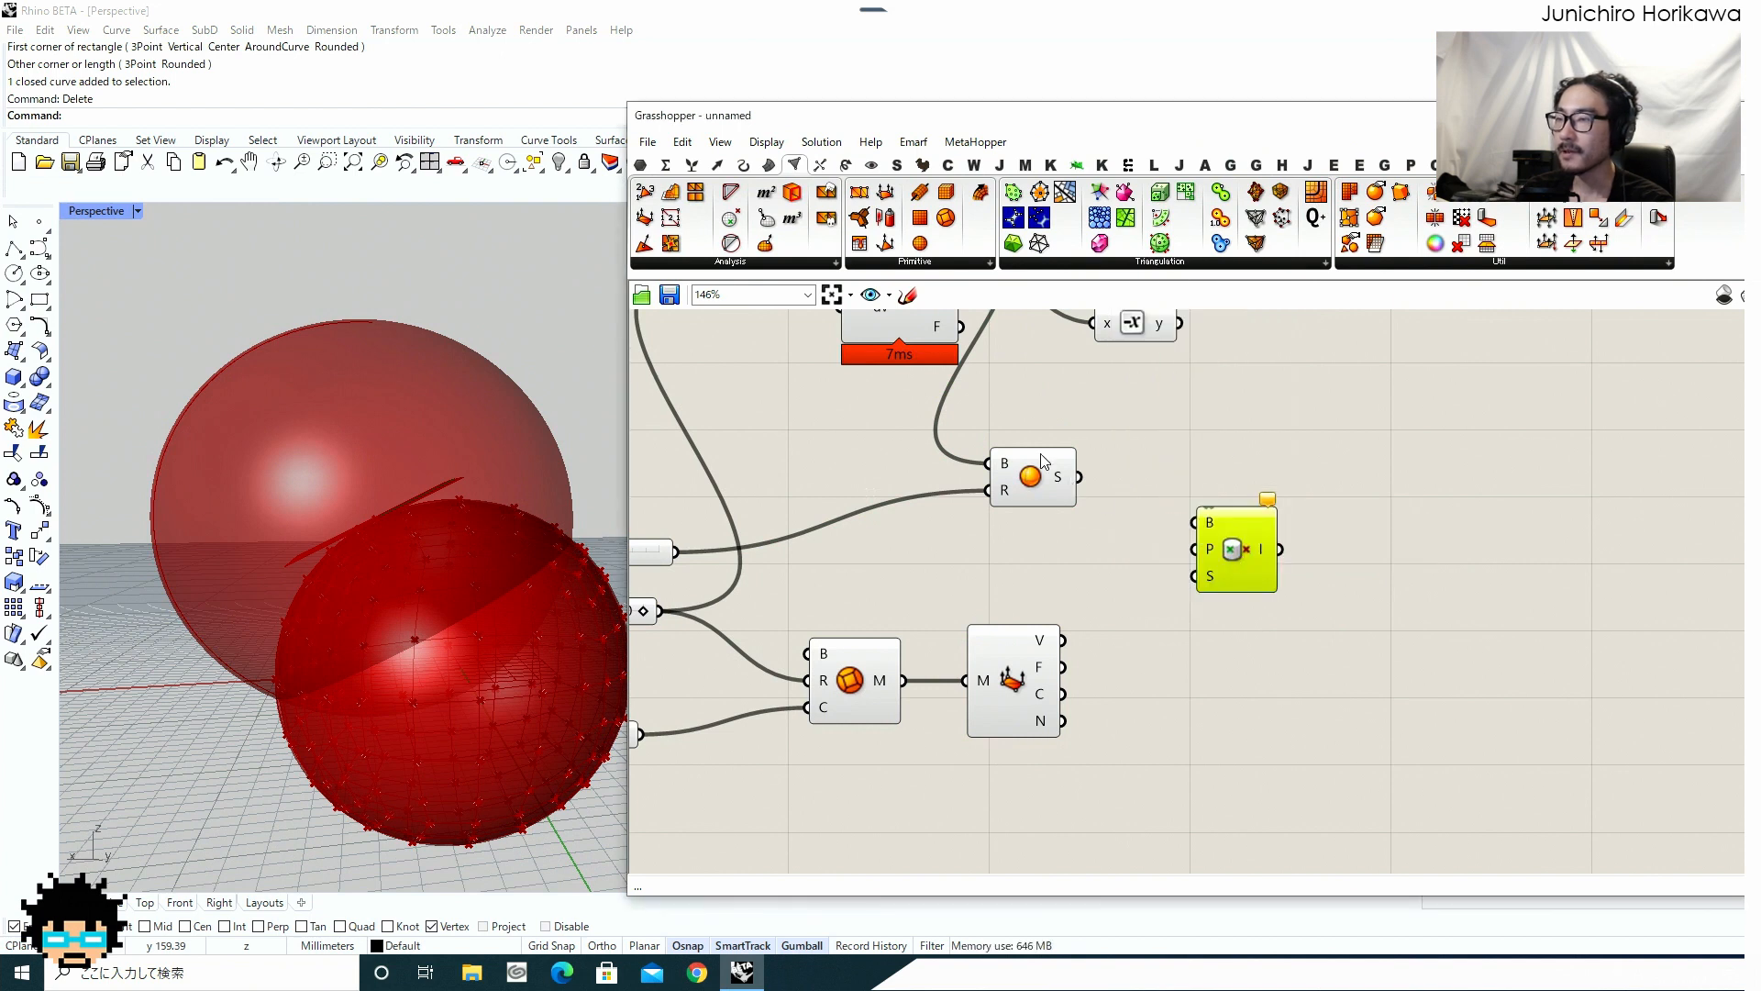
pyautogui.moveTo(1043, 461); pyautogui.dragTo(1199, 526)
pyautogui.click(1080, 649)
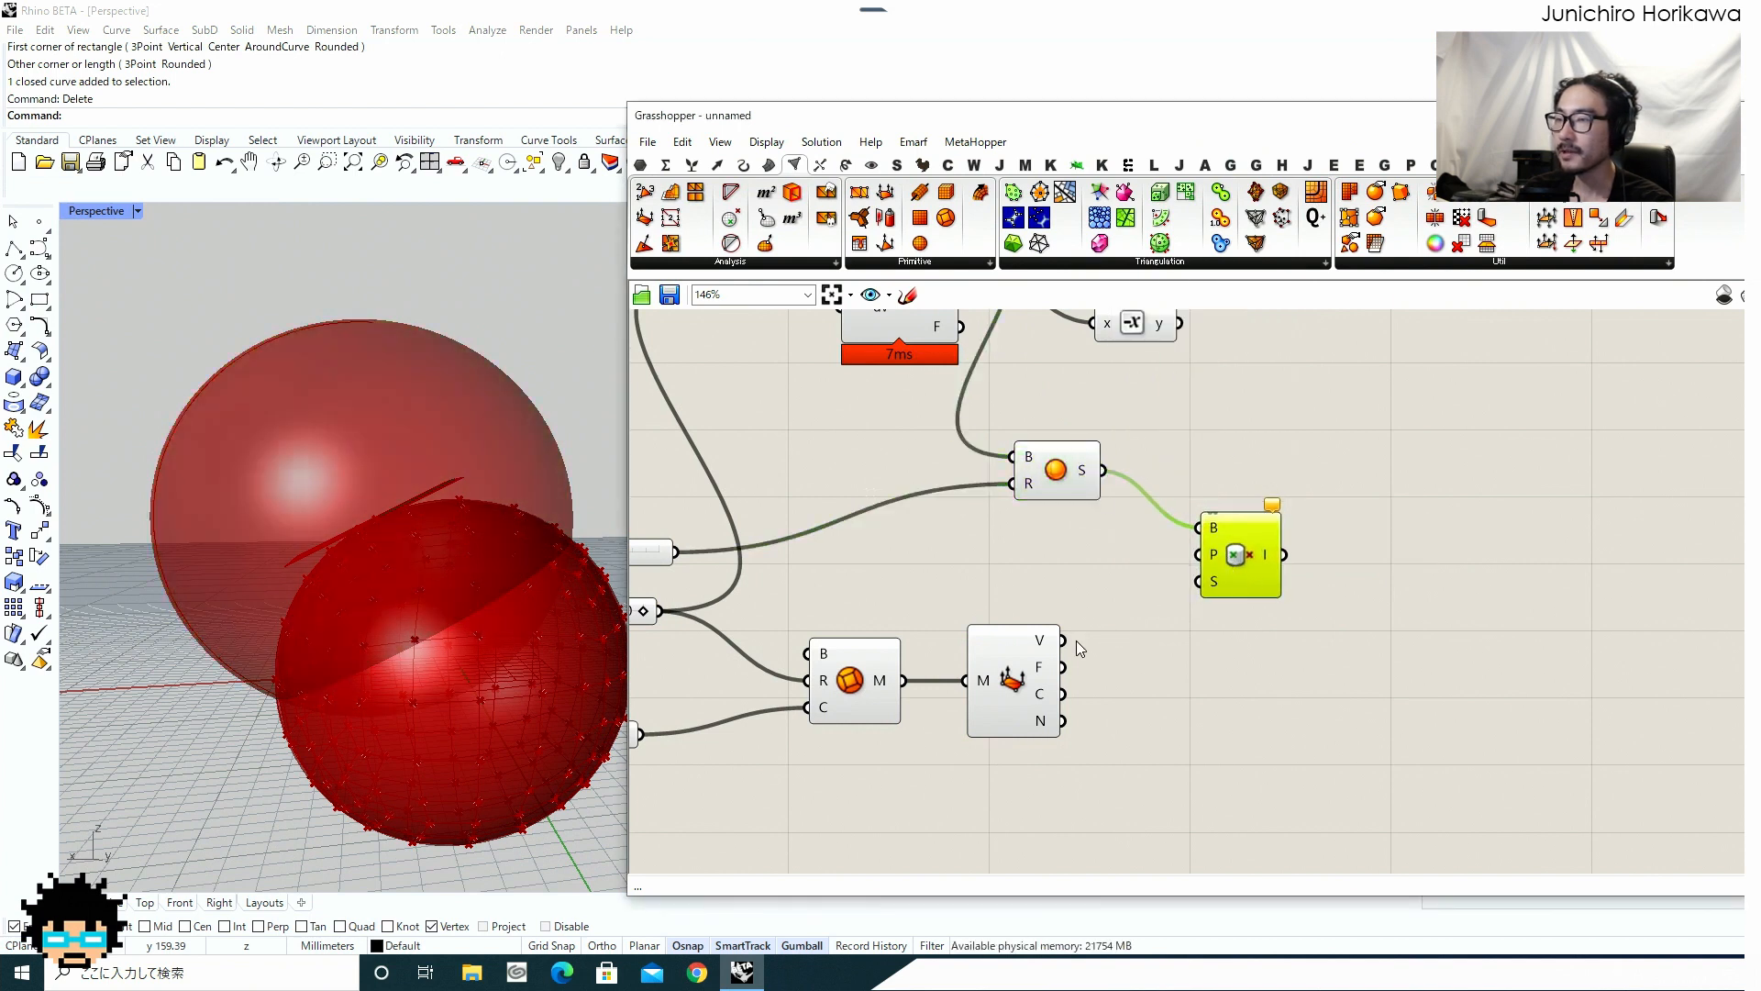
pyautogui.moveTo(1229, 550); pyautogui.dragTo(1285, 518)
pyautogui.doubleClick(1200, 615)
pyautogui.write('grab')
pyautogui.press('Return')
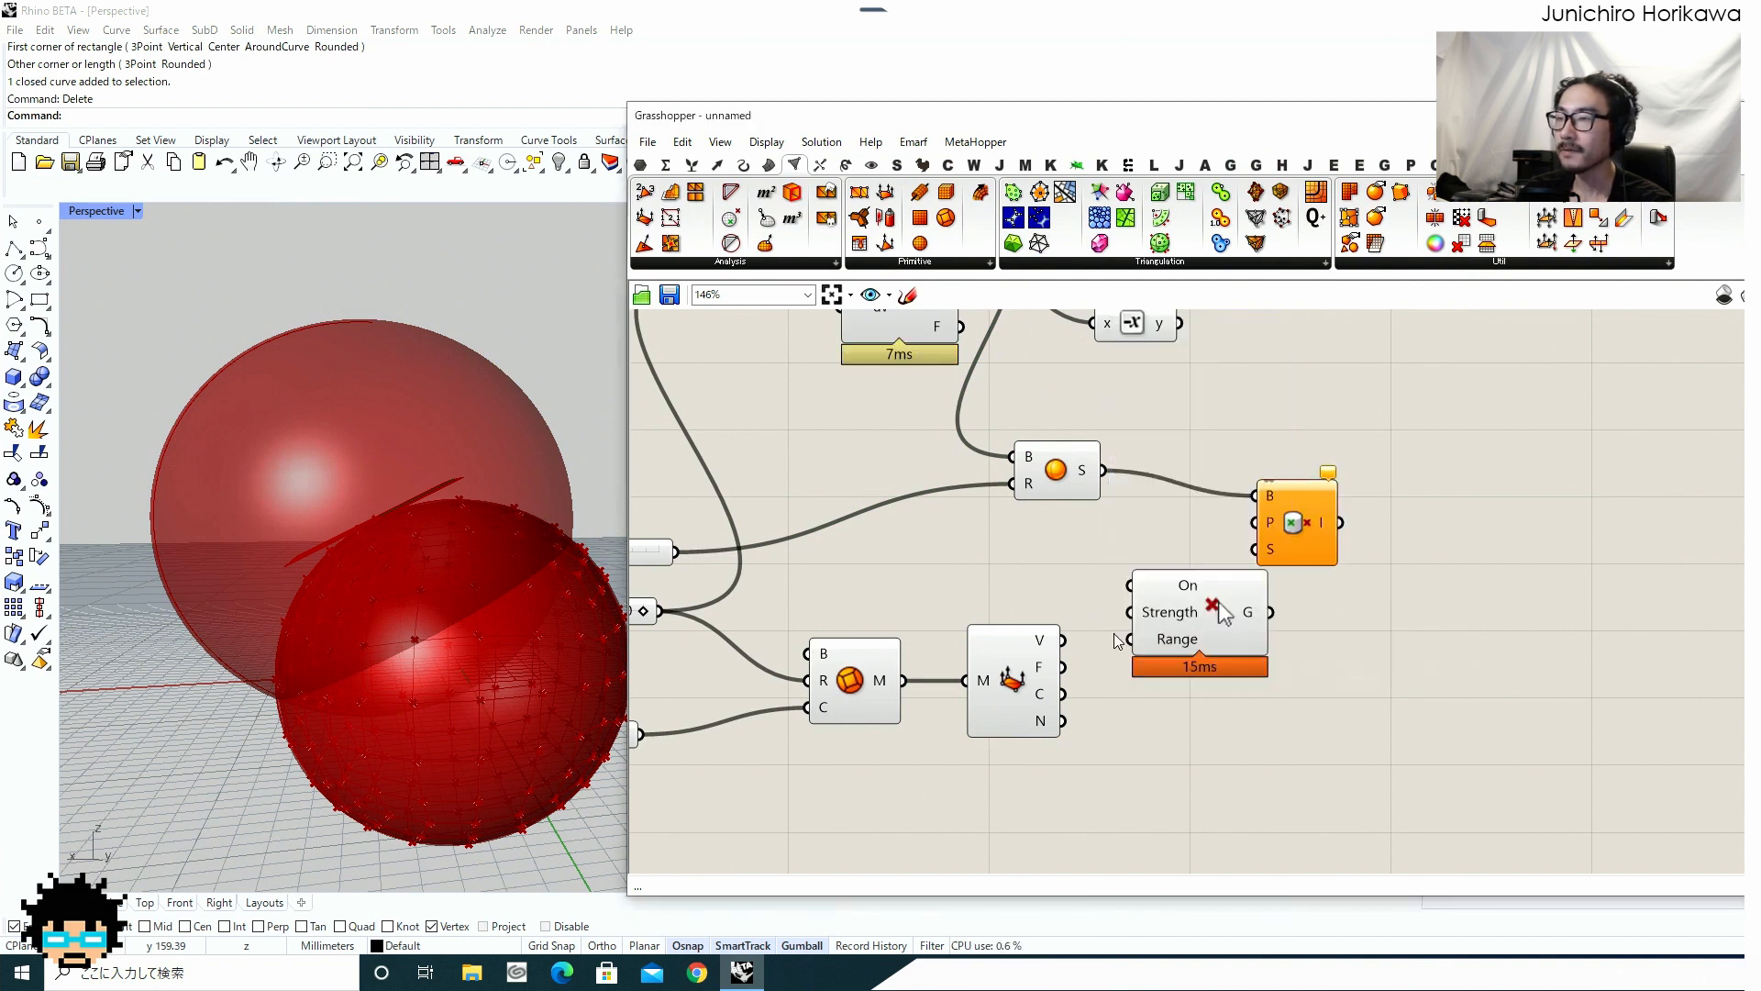
pyautogui.click(1185, 642)
pyautogui.press('Delete')
pyautogui.doubleClick(1187, 646)
pyautogui.write('gras')
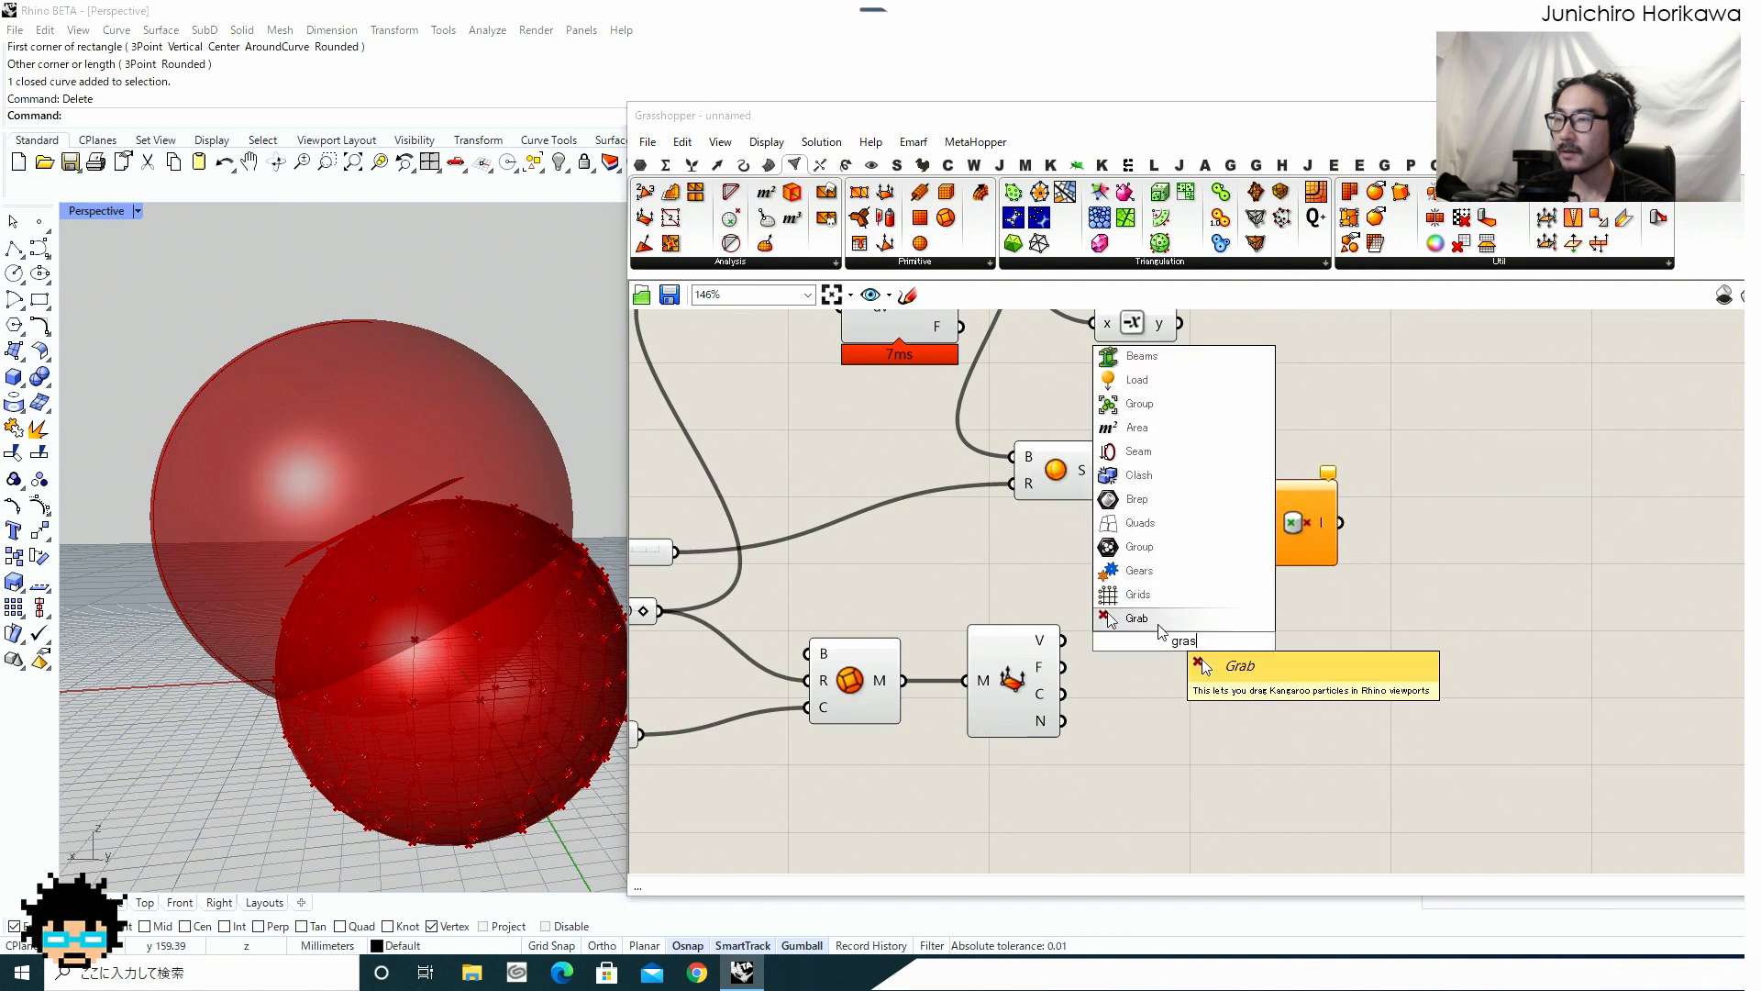
pyautogui.click(1156, 622)
pyautogui.doubleClick(1157, 640)
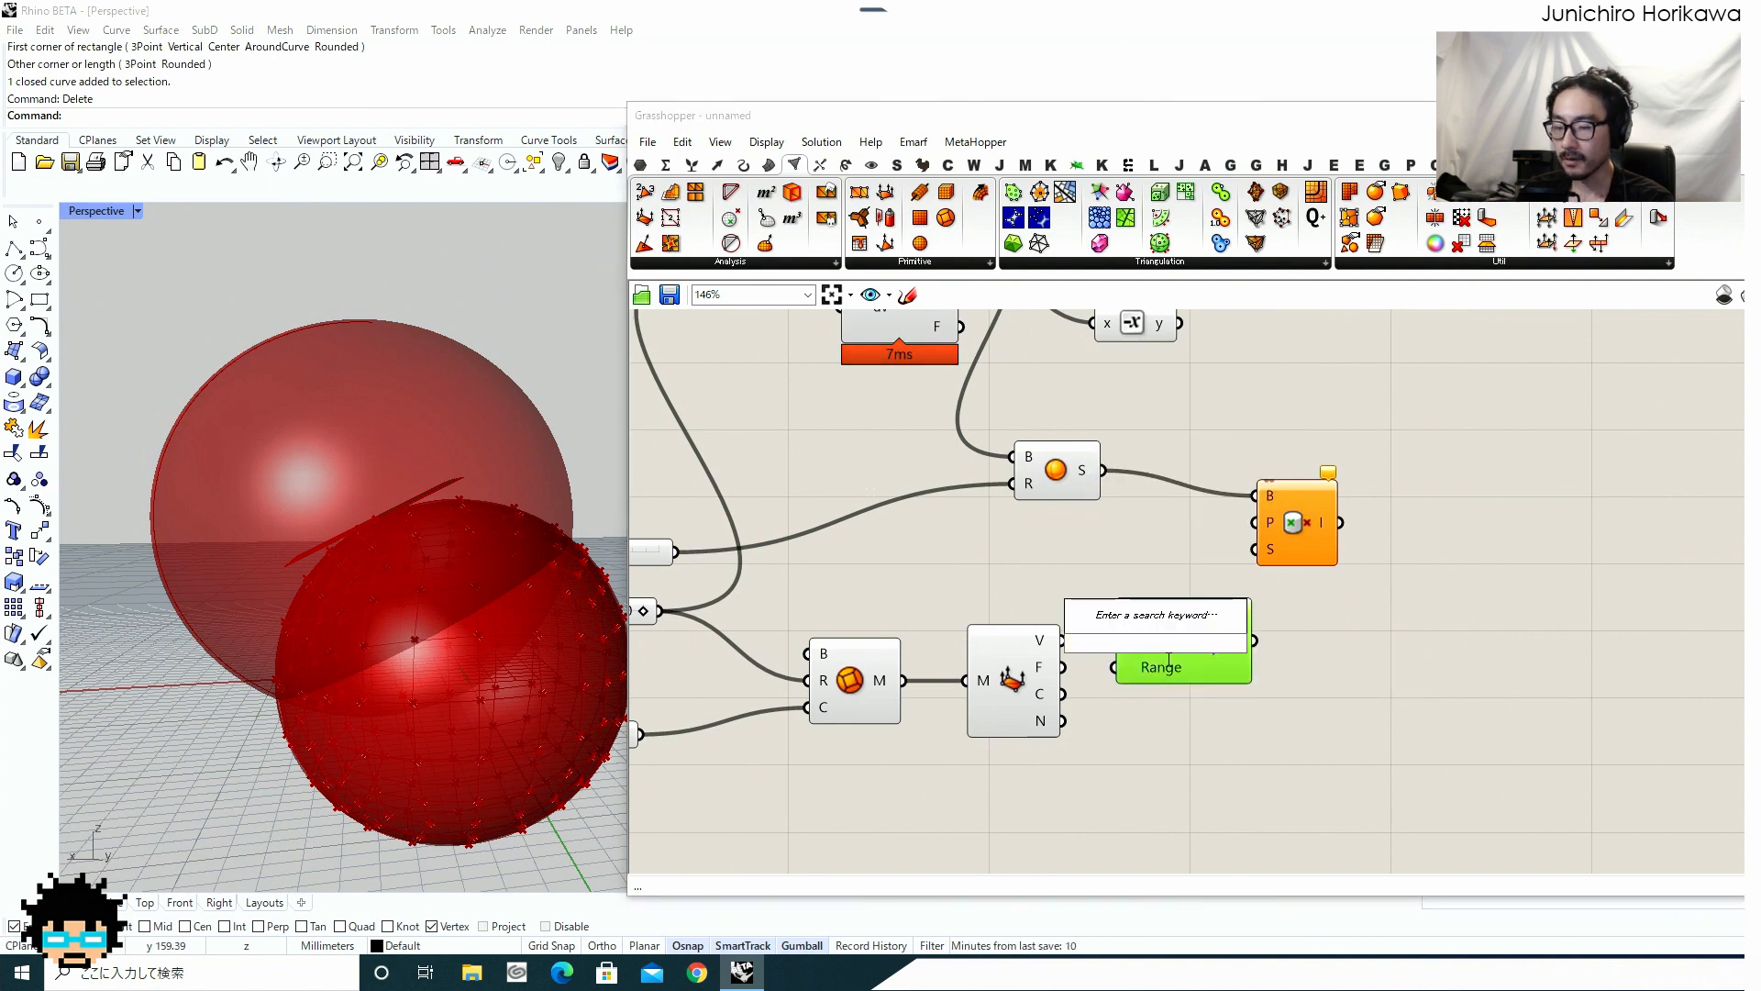
pyautogui.click(1171, 654)
pyautogui.press('Delete')
# Add a Graft Tree between Deconstruct Mesh's Vertices output and Point In Brep's Point input, and simplify its output.
pyautogui.doubleClick(1176, 638)
pyautogui.write('graft')
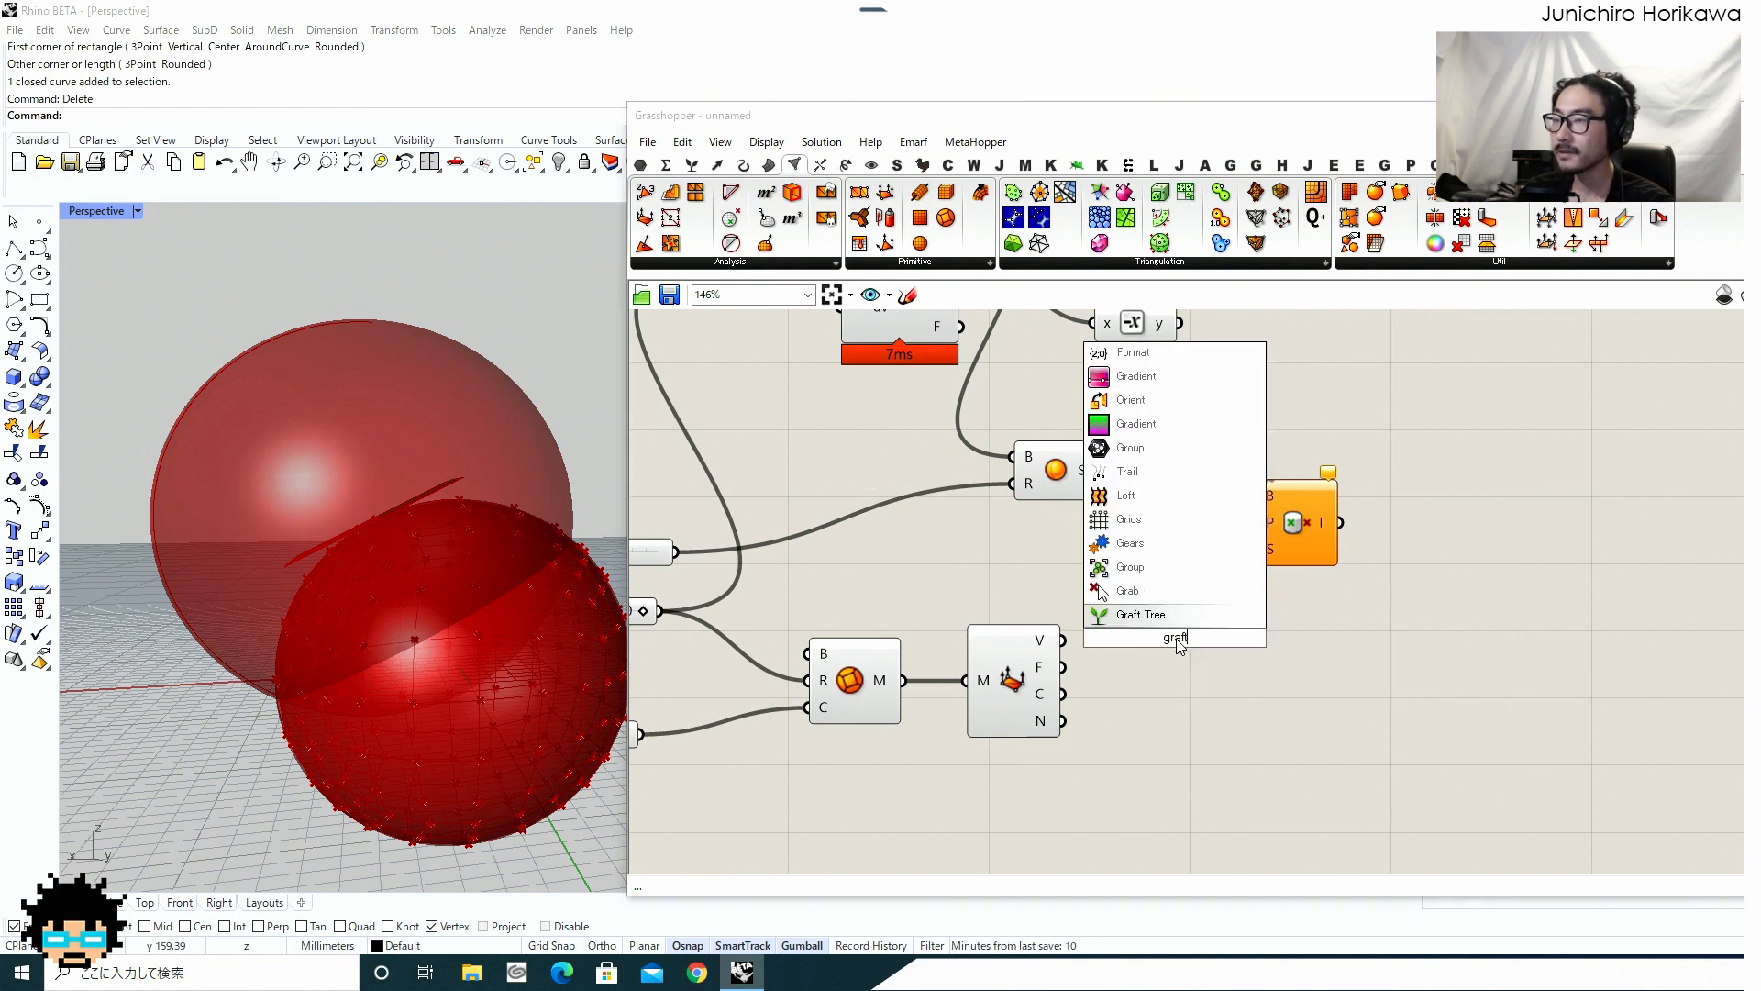
pyautogui.click(1159, 616)
pyautogui.moveTo(1062, 640); pyautogui.dragTo(1132, 637)
pyautogui.moveTo(1182, 640); pyautogui.dragTo(1254, 522)
pyautogui.moveTo(1166, 602); pyautogui.dragTo(1162, 571)
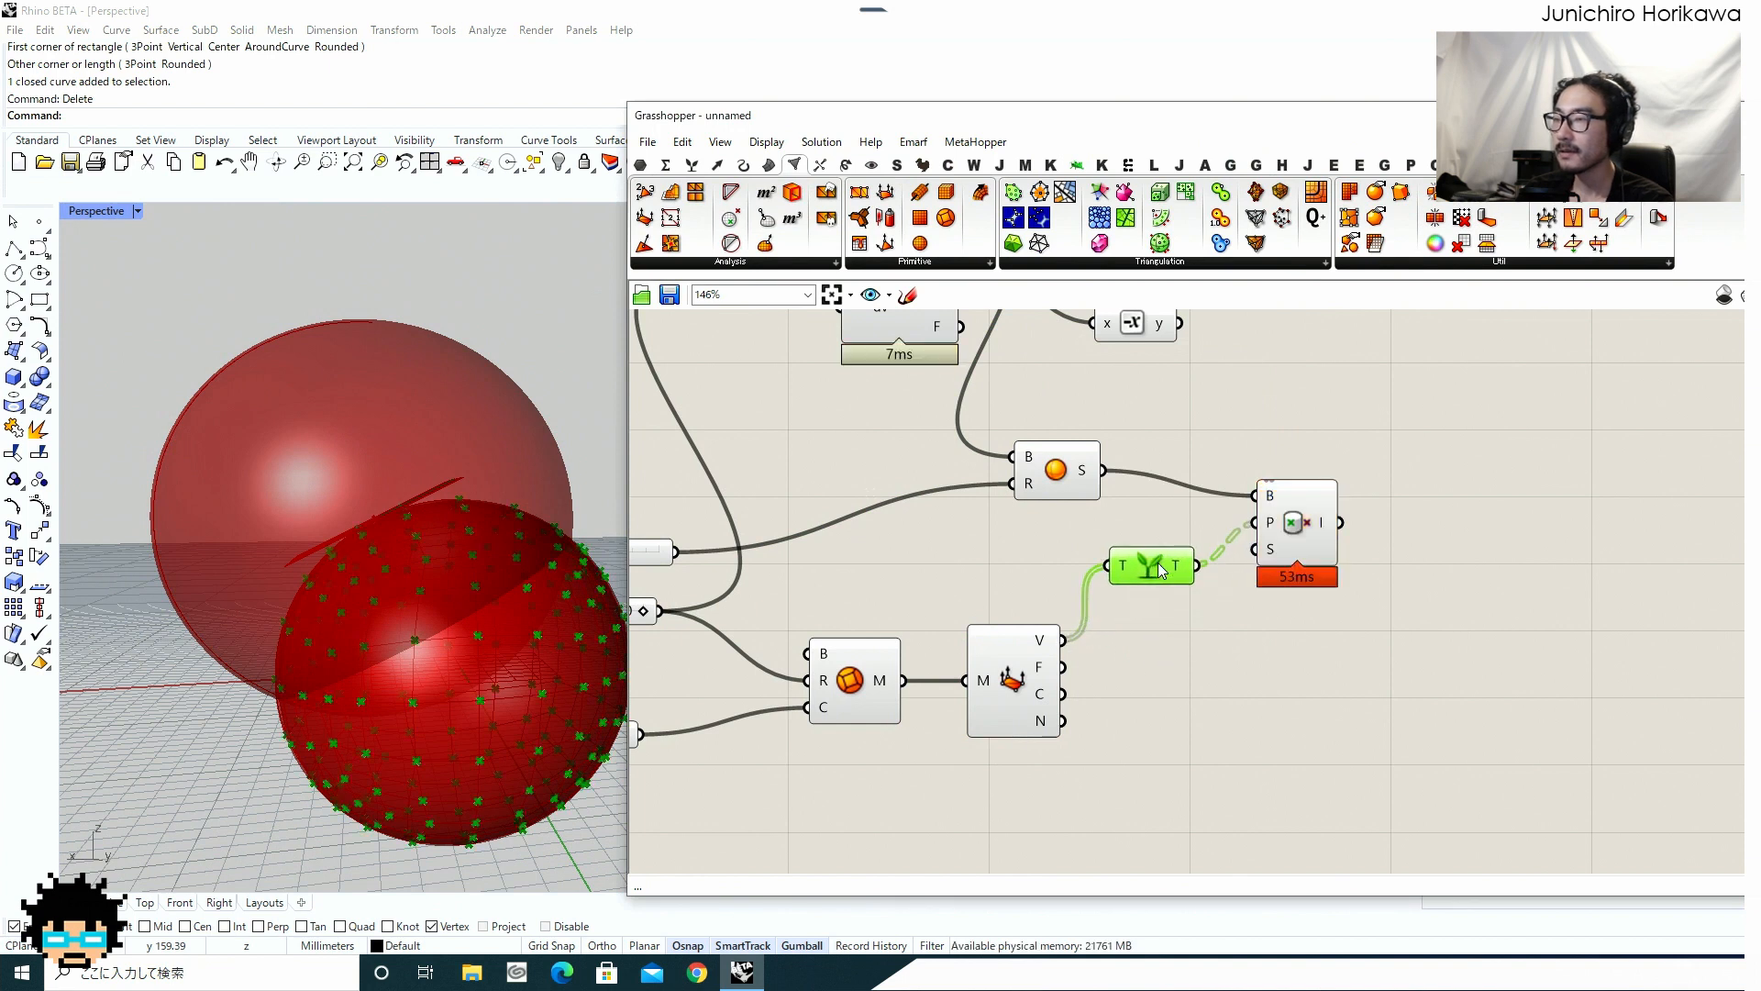
pyautogui.rightClick(1183, 571)
pyautogui.click(1211, 693)
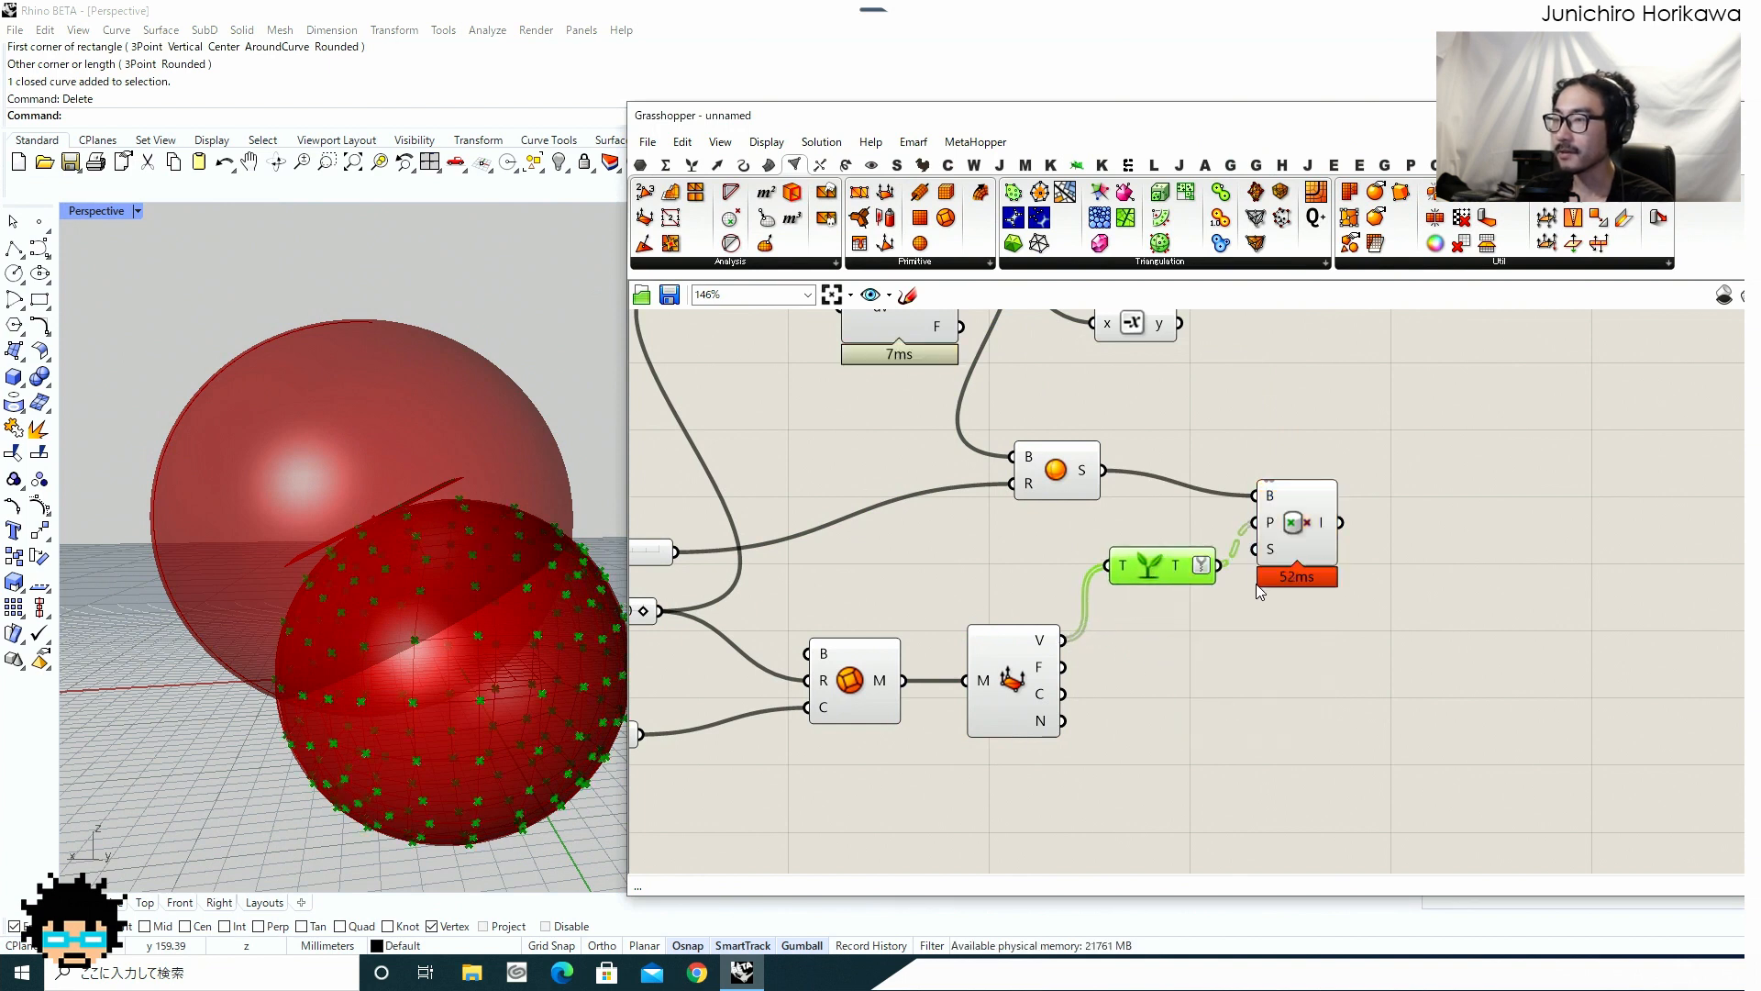
# Line up the second Sphere component with Point In Brep, above the Graft Tree component.
pyautogui.moveTo(1299, 550); pyautogui.dragTo(1299, 526)
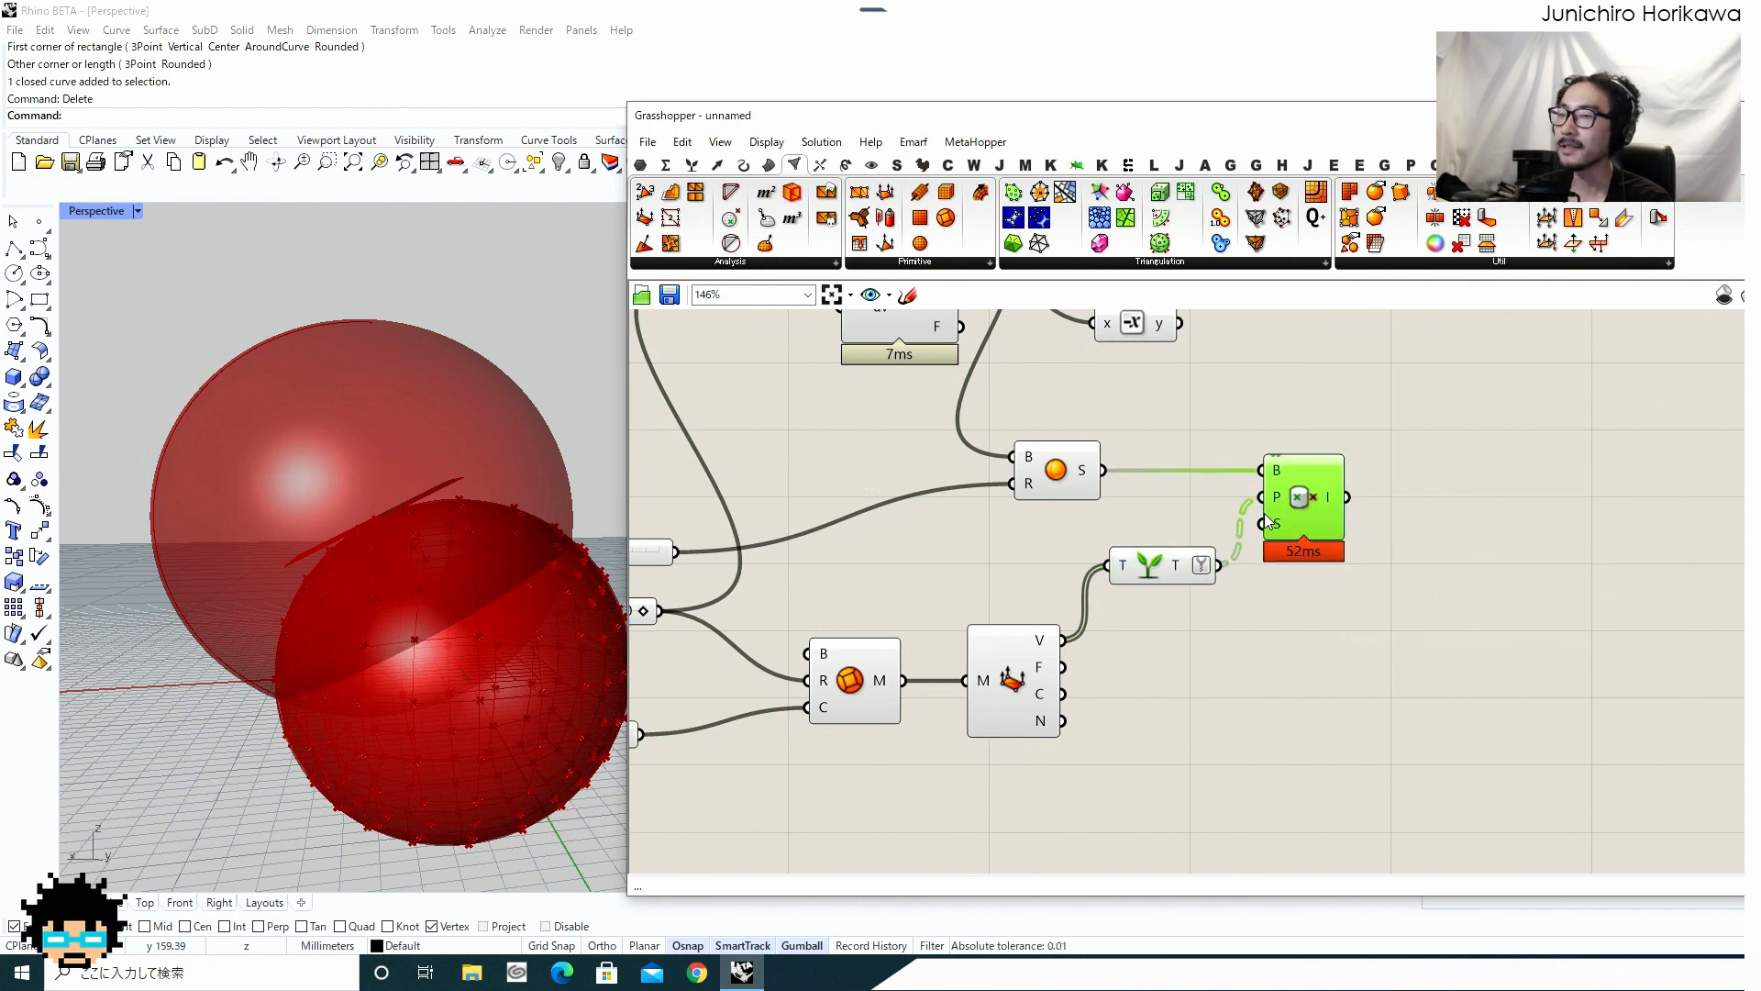
pyautogui.moveTo(1063, 487); pyautogui.dragTo(1181, 487)
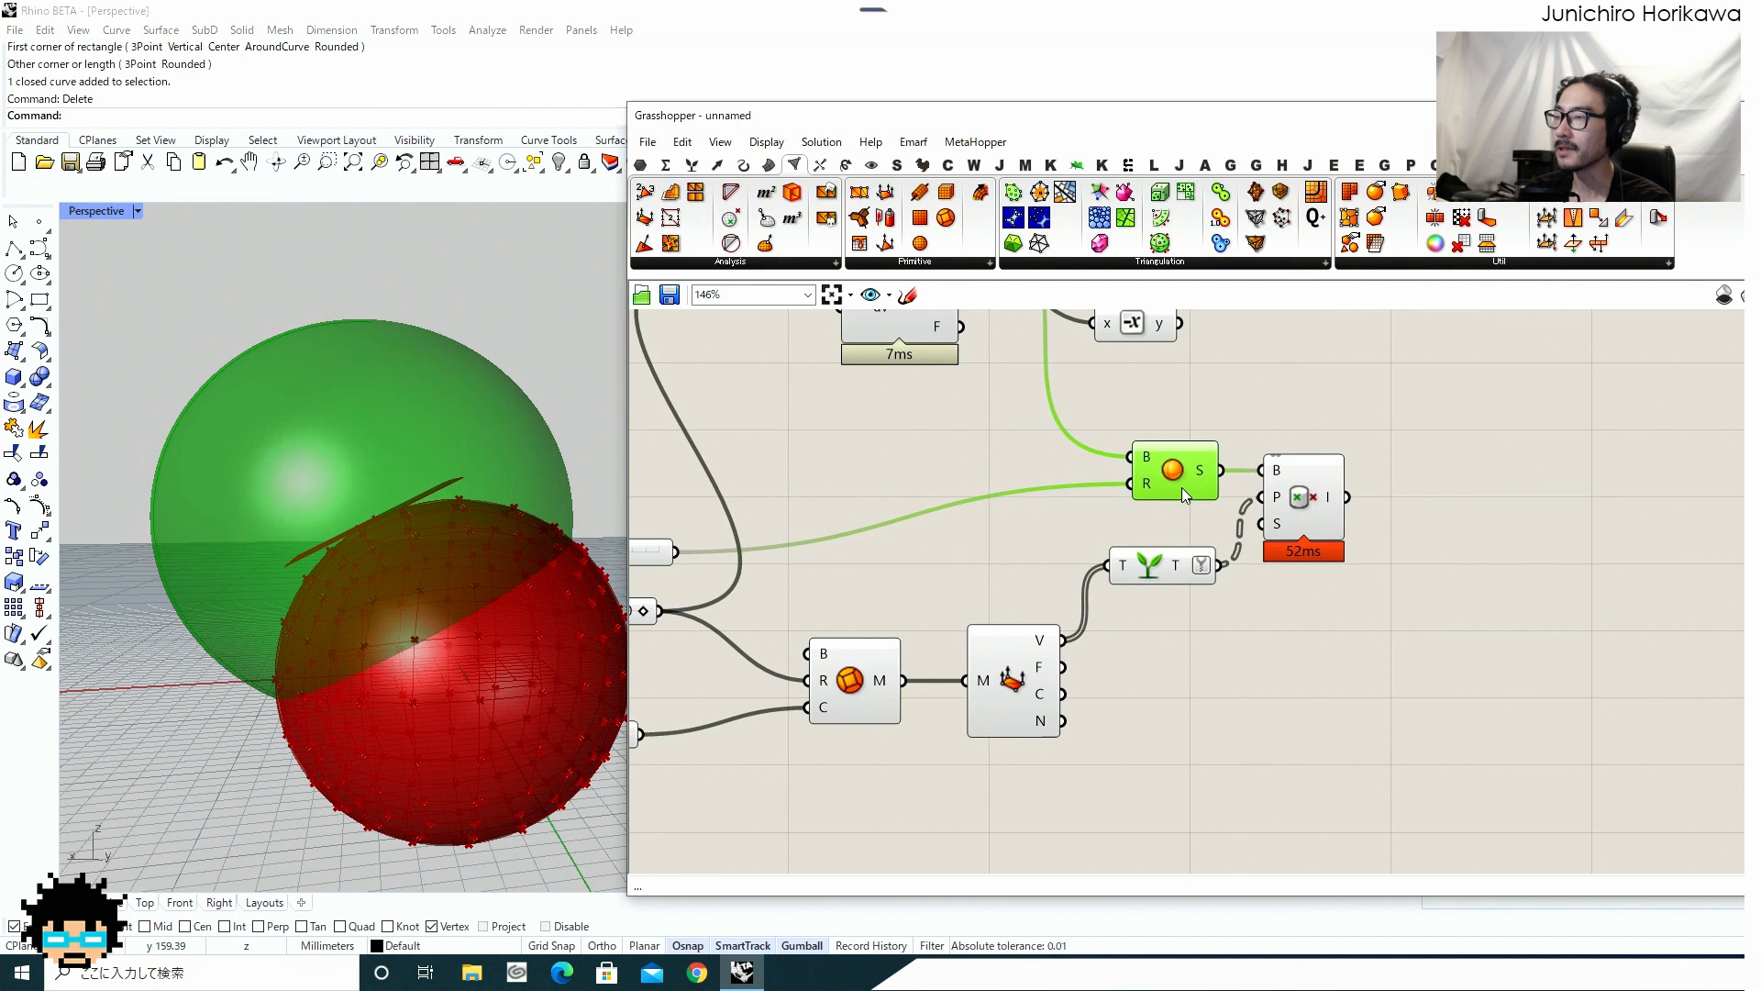
pyautogui.moveTo(1298, 509); pyautogui.dragTo(1314, 509)
# Add a Panel, connect Point In Brep's Inside output to it, and enlarge it to show more values.
pyautogui.moveTo(1167, 376); pyautogui.dragTo(979, 389, button='right')
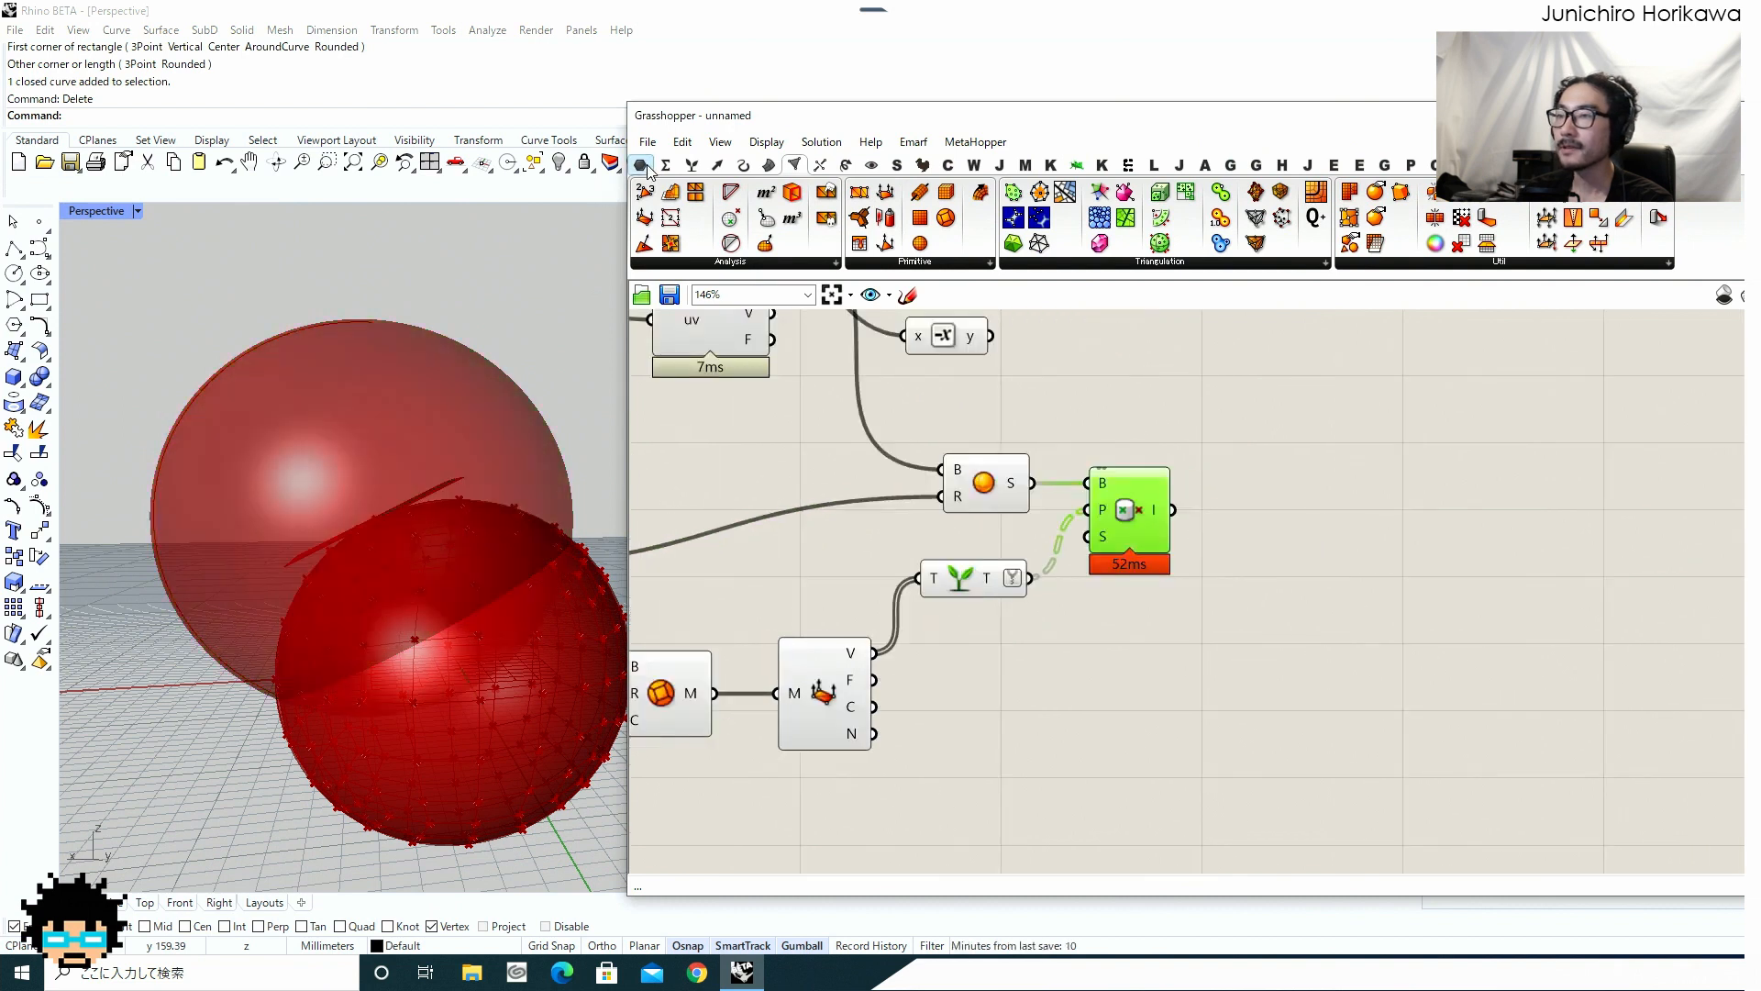
pyautogui.click(641, 166)
pyautogui.moveTo(1090, 217); pyautogui.dragTo(1355, 497)
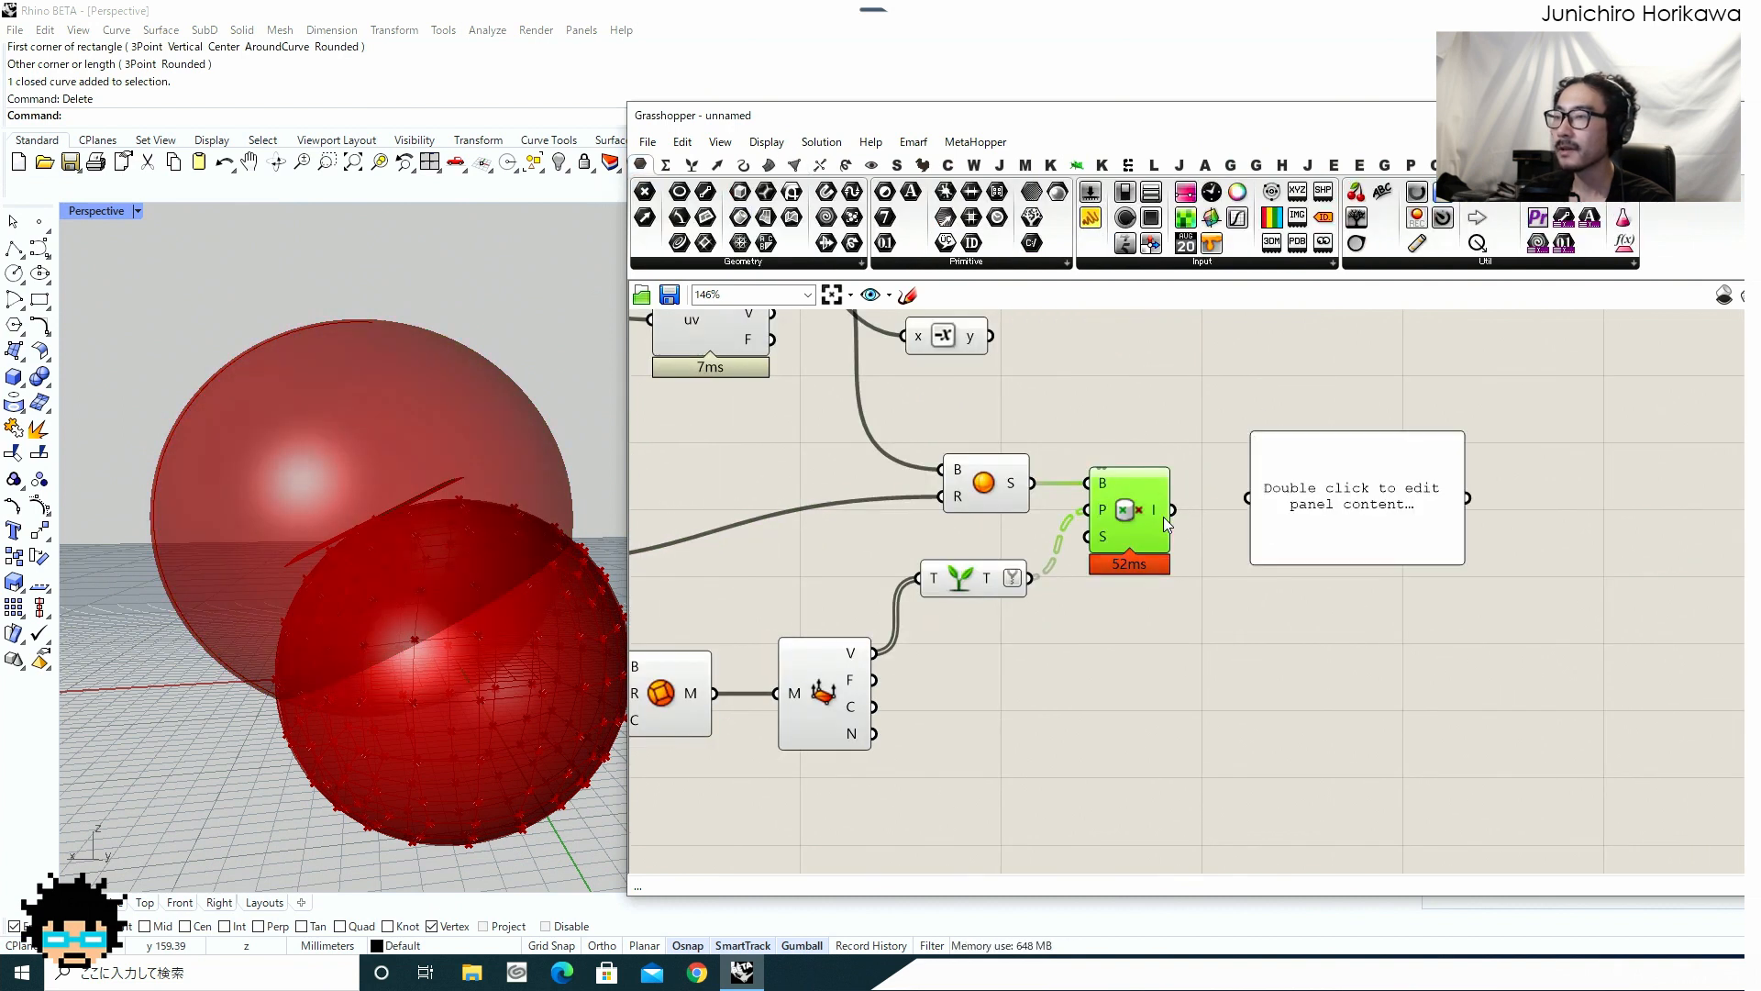
pyautogui.moveTo(1236, 498); pyautogui.dragTo(1303, 459)
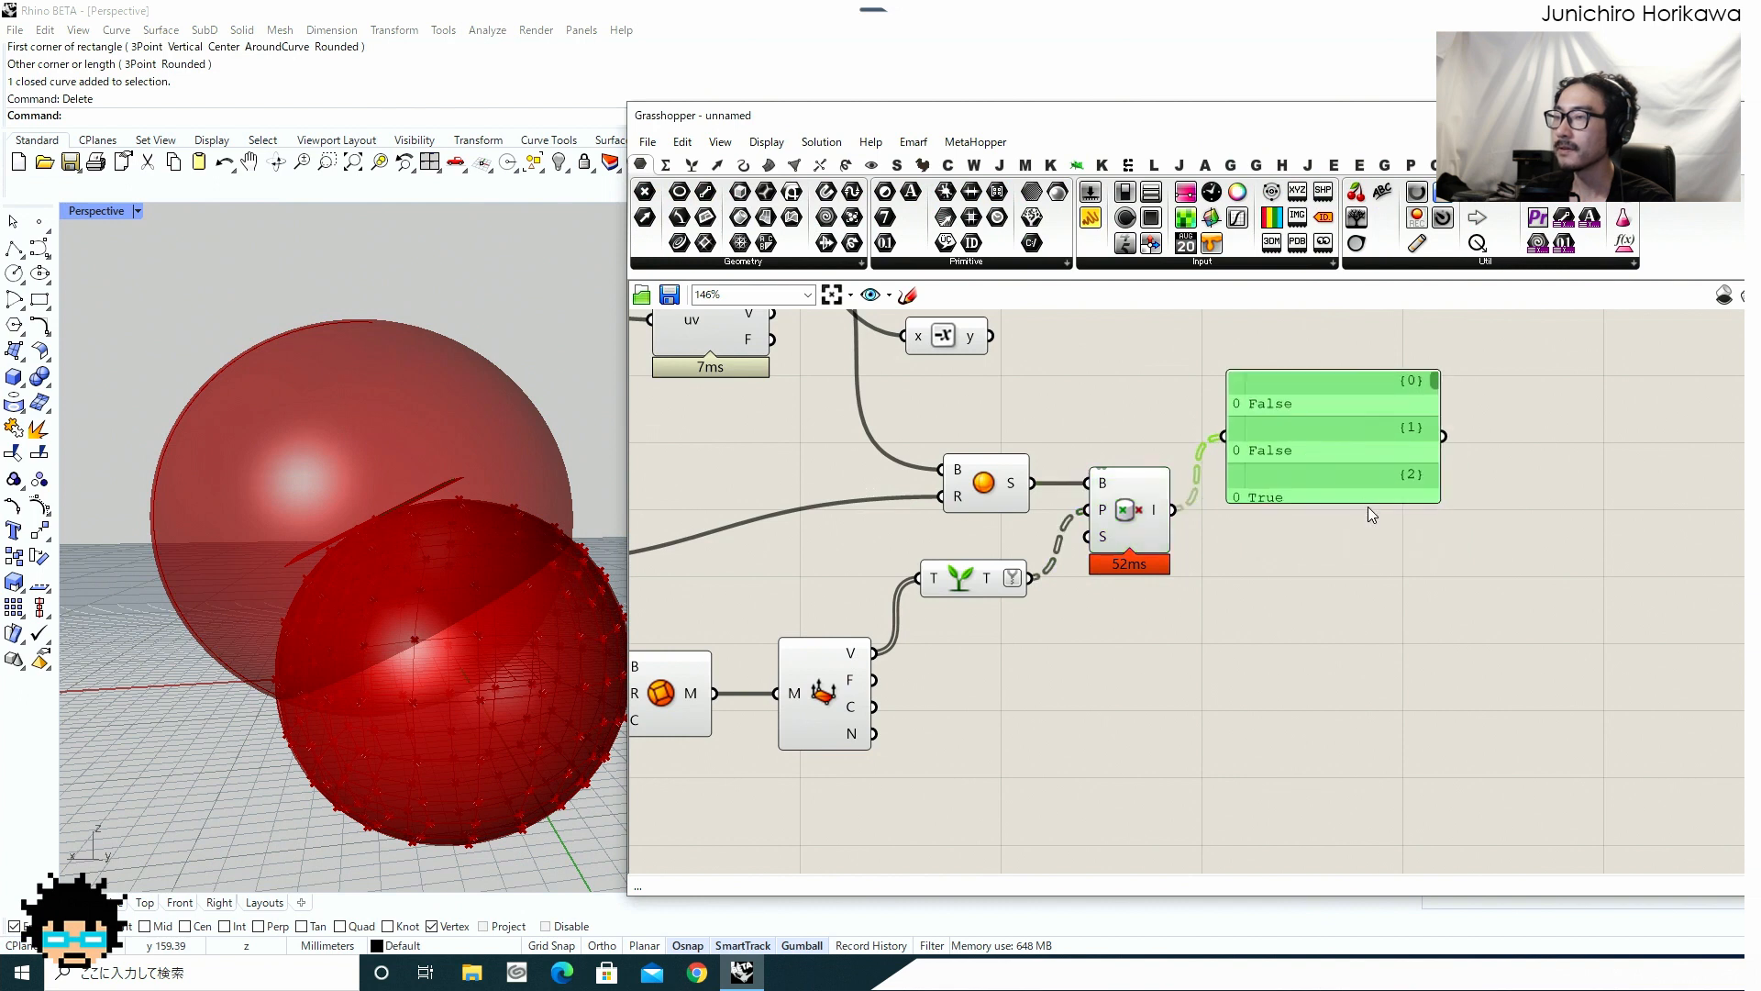
pyautogui.click(1371, 506)
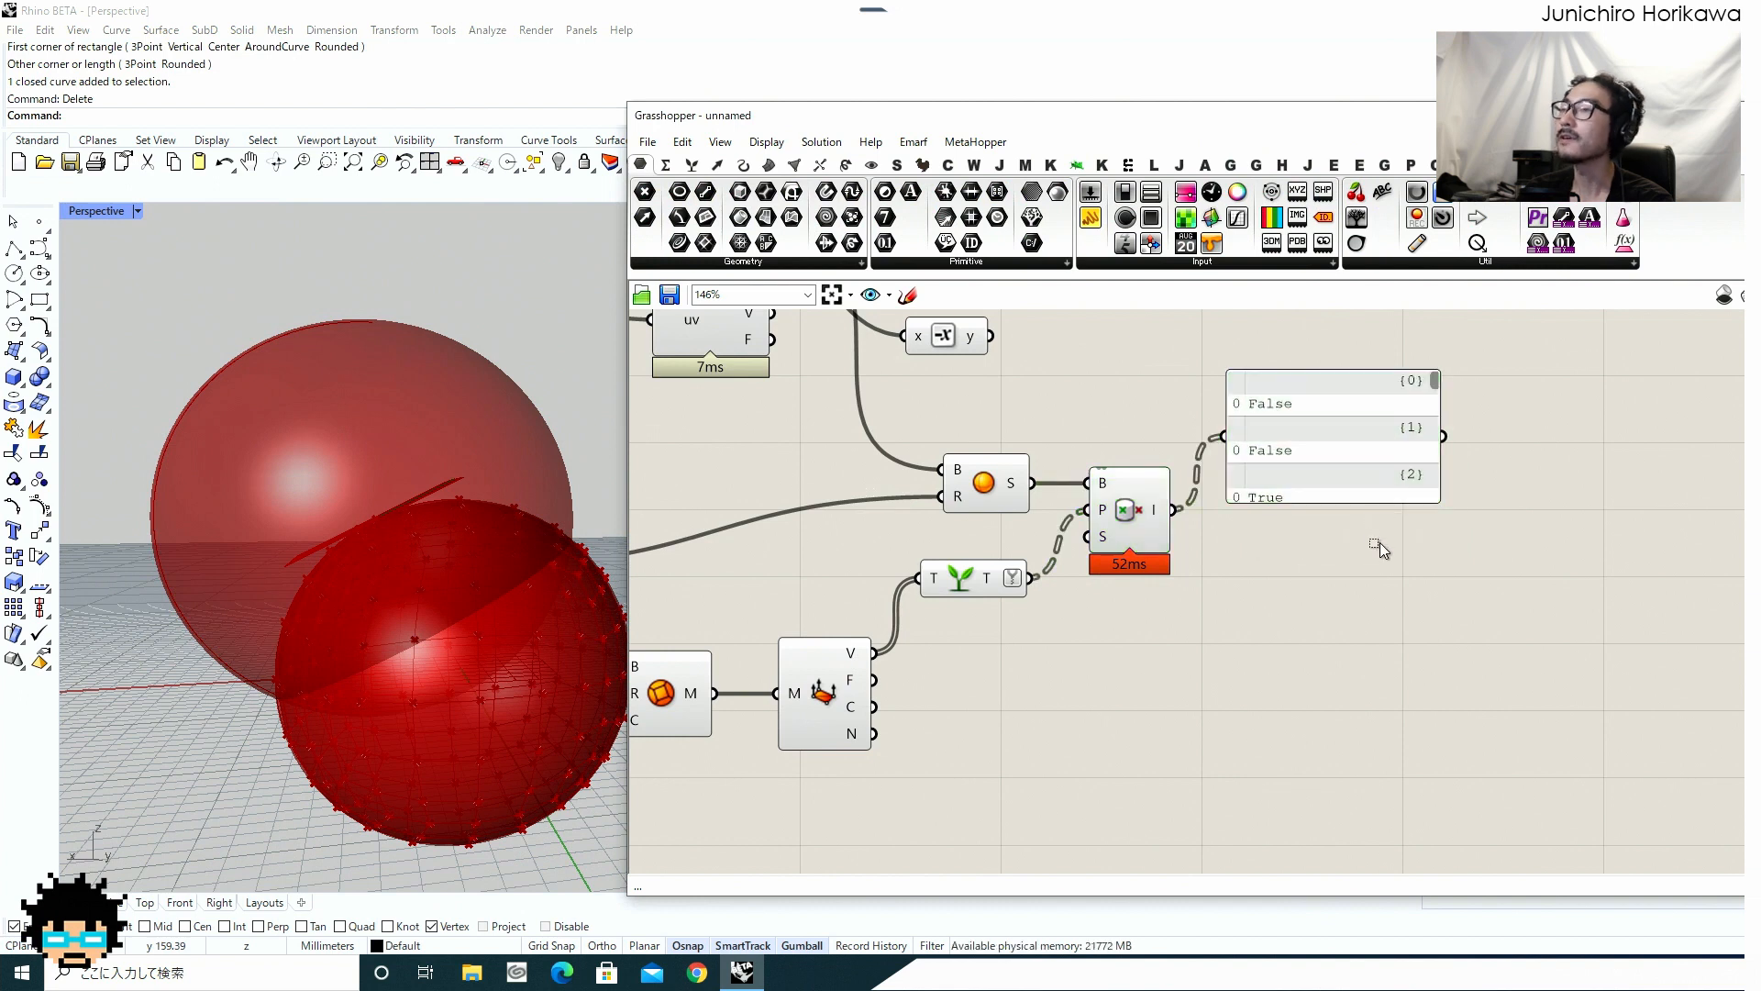
pyautogui.moveTo(1368, 503); pyautogui.dragTo(1424, 541)
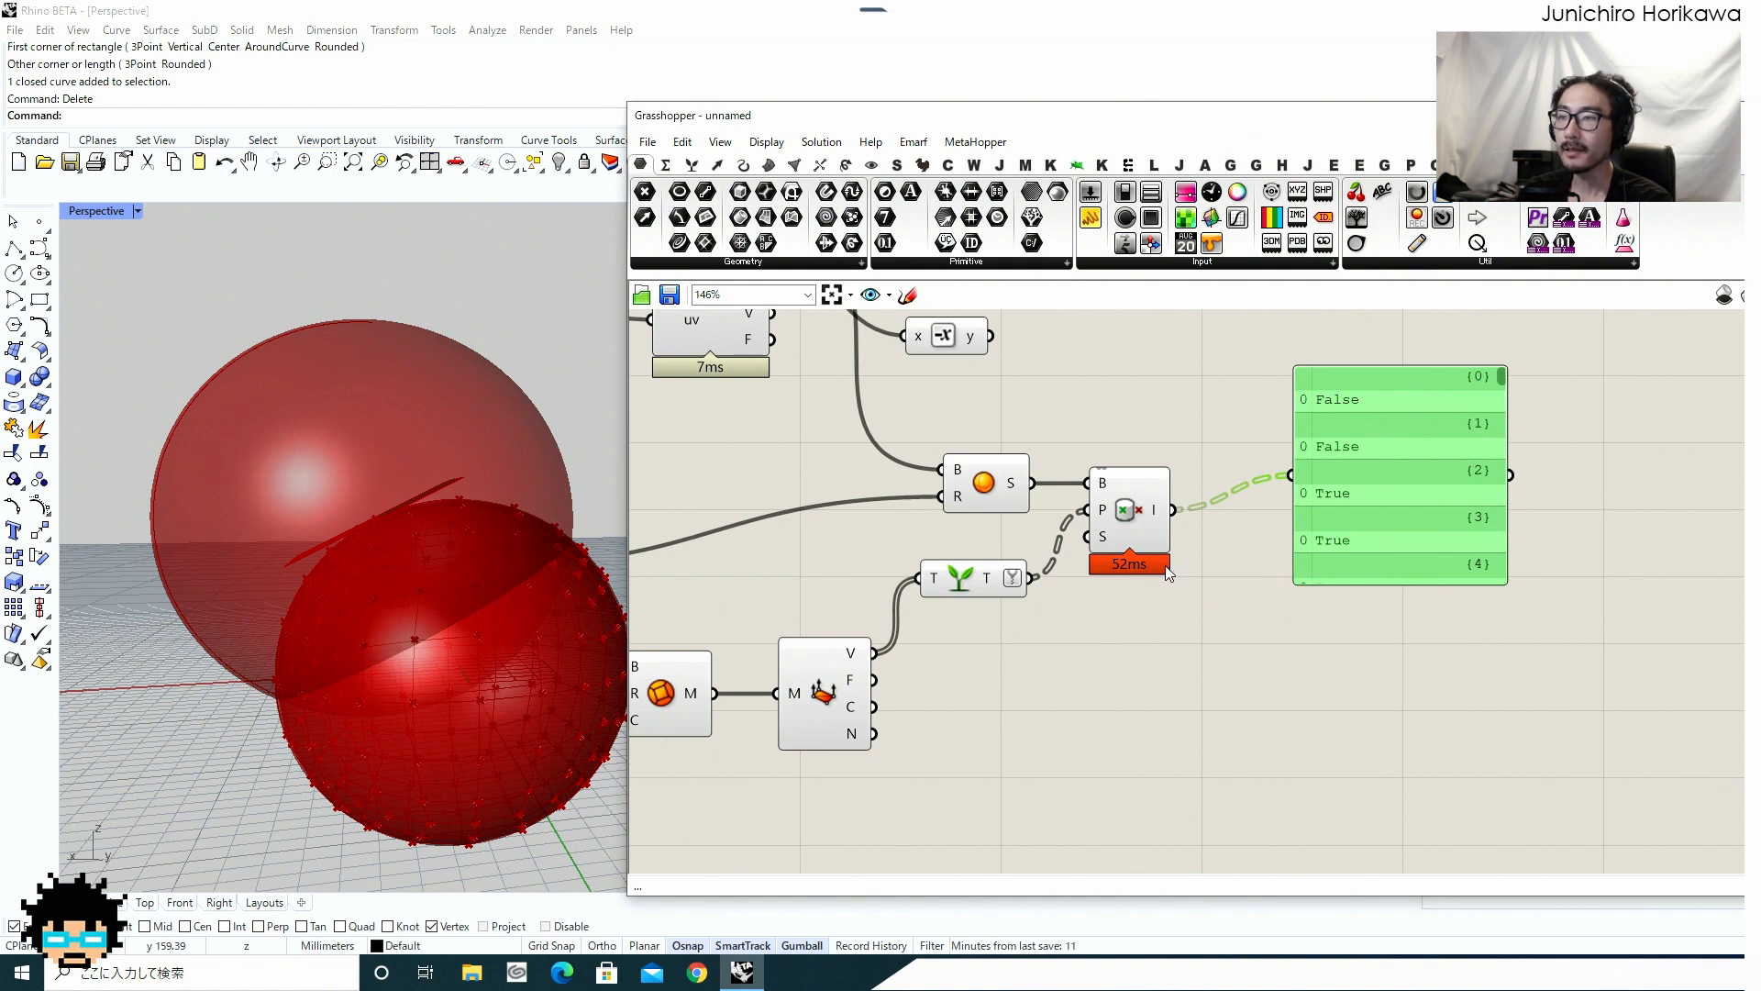
# Move the Panel farther from Point In Brep and tidy the second Sphere, Graft Tree and Point In Brep components.
pyautogui.moveTo(989, 486); pyautogui.dragTo(971, 487)
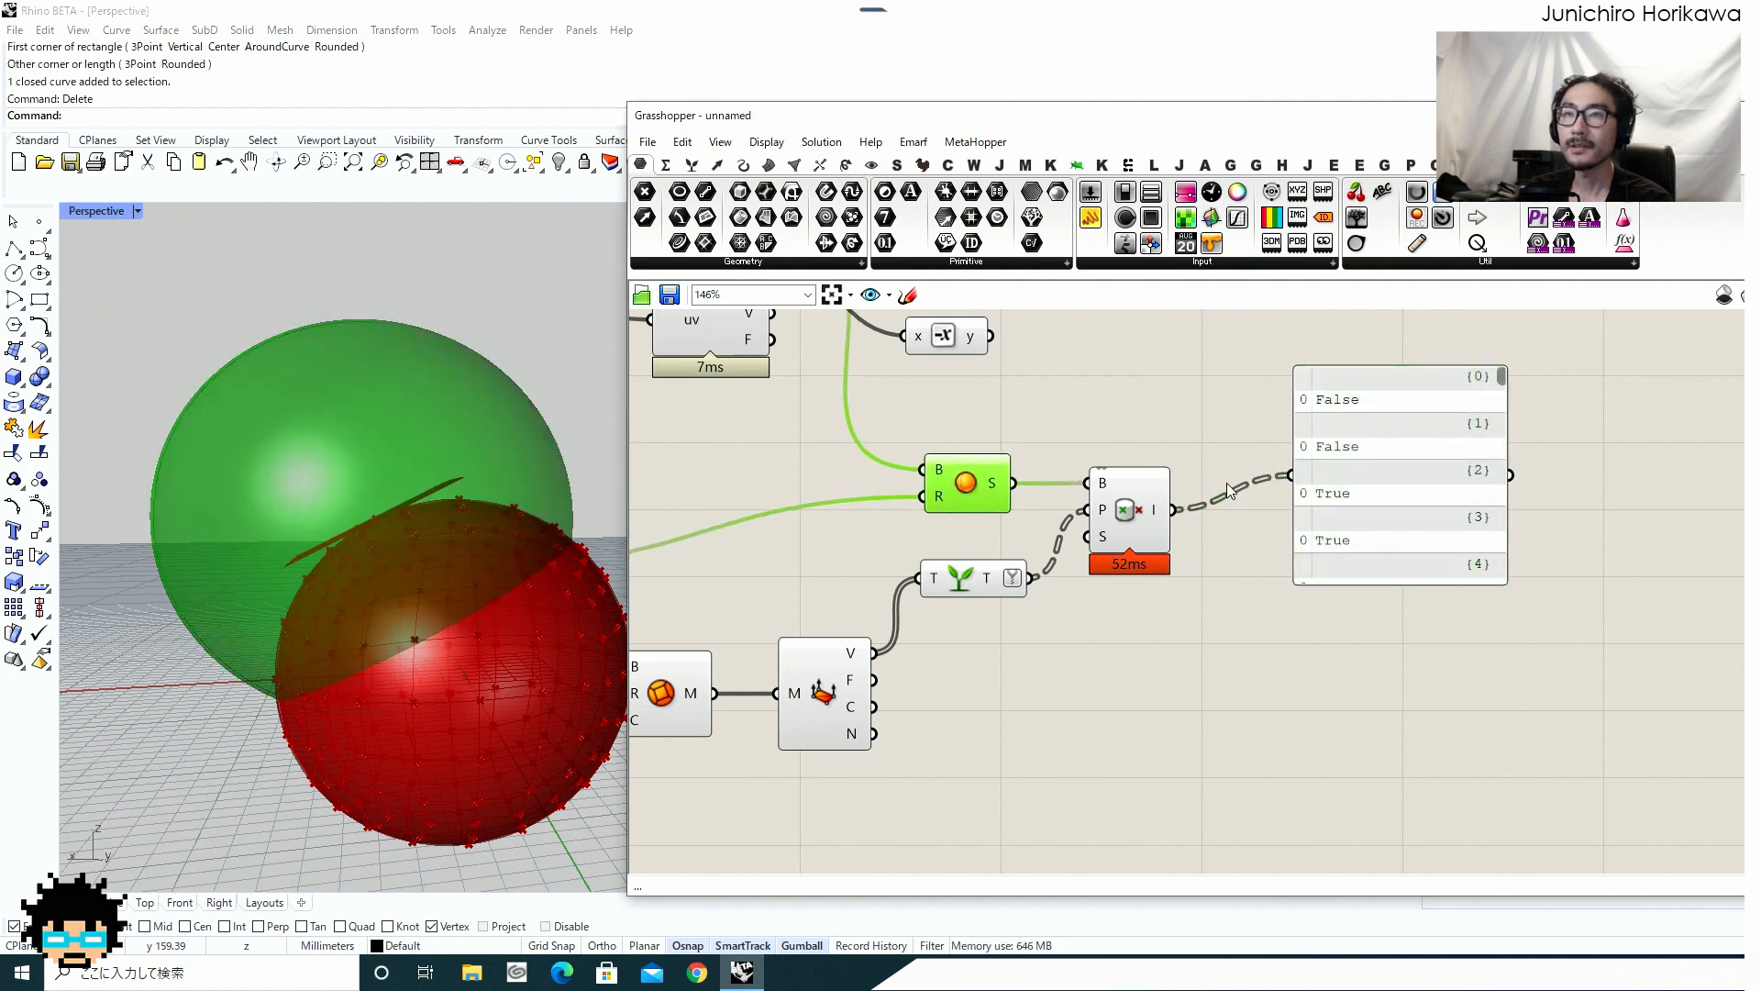
pyautogui.moveTo(1227, 598); pyautogui.dragTo(1119, 657, button='right')
pyautogui.moveTo(1249, 554); pyautogui.dragTo(1480, 564)
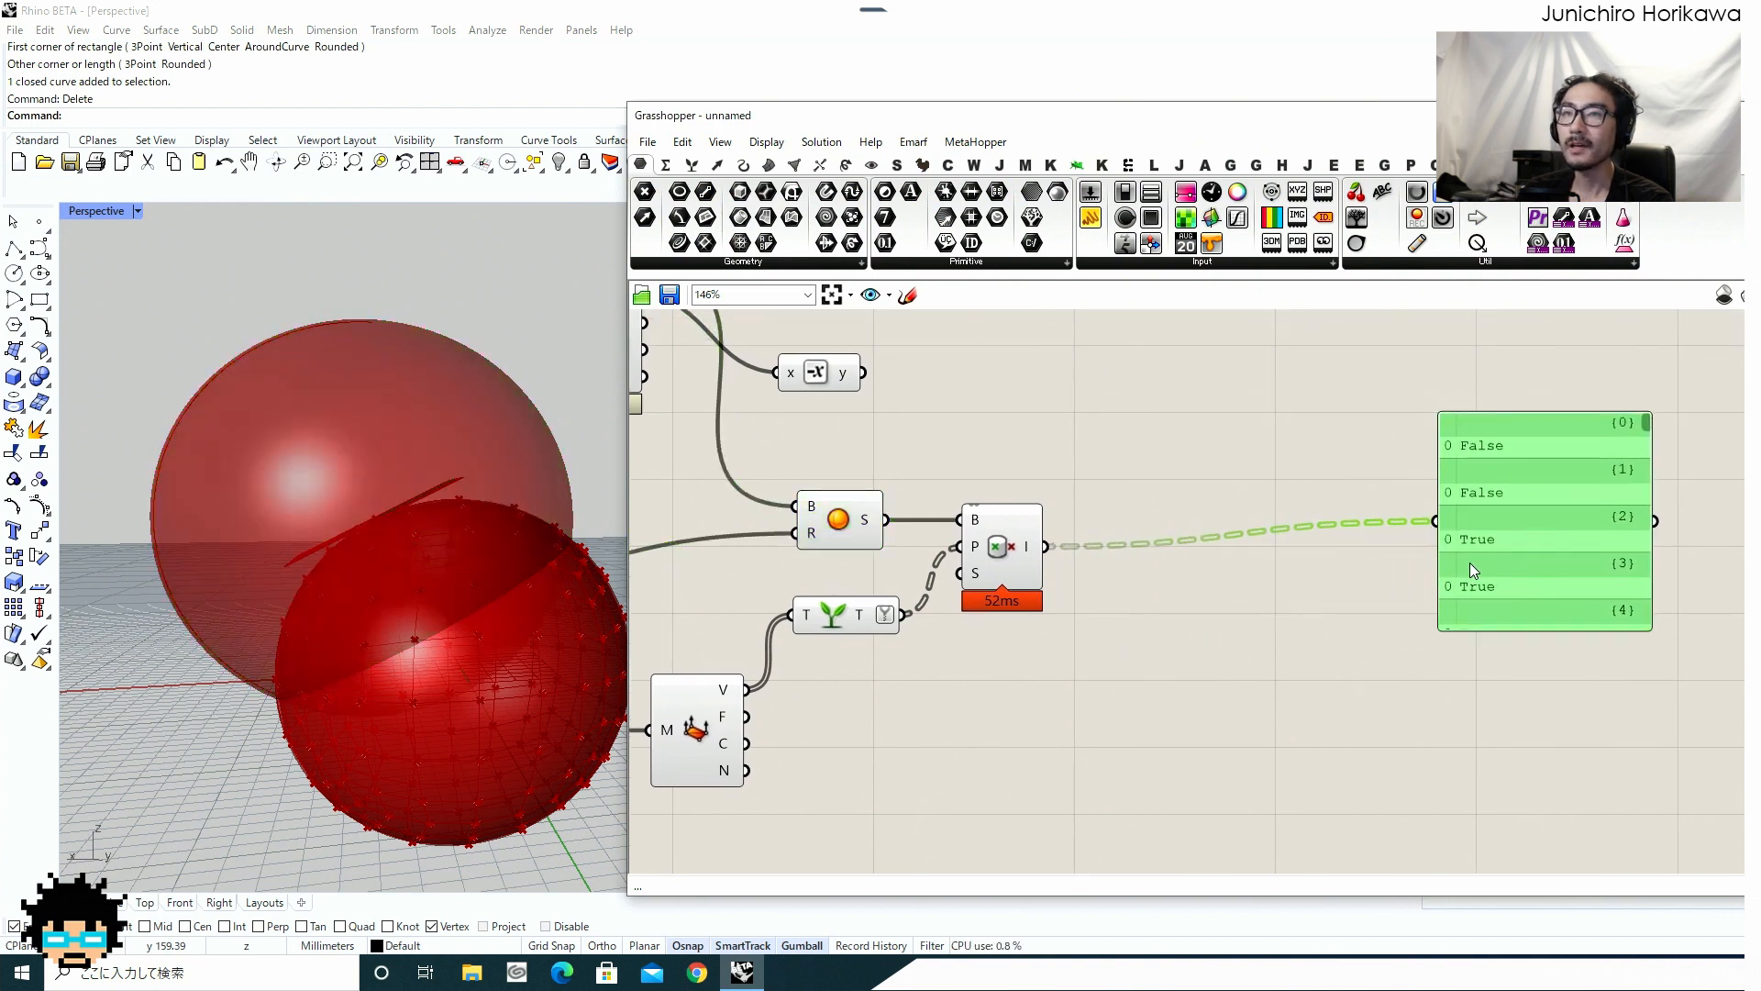
pyautogui.doubleClick(1246, 627)
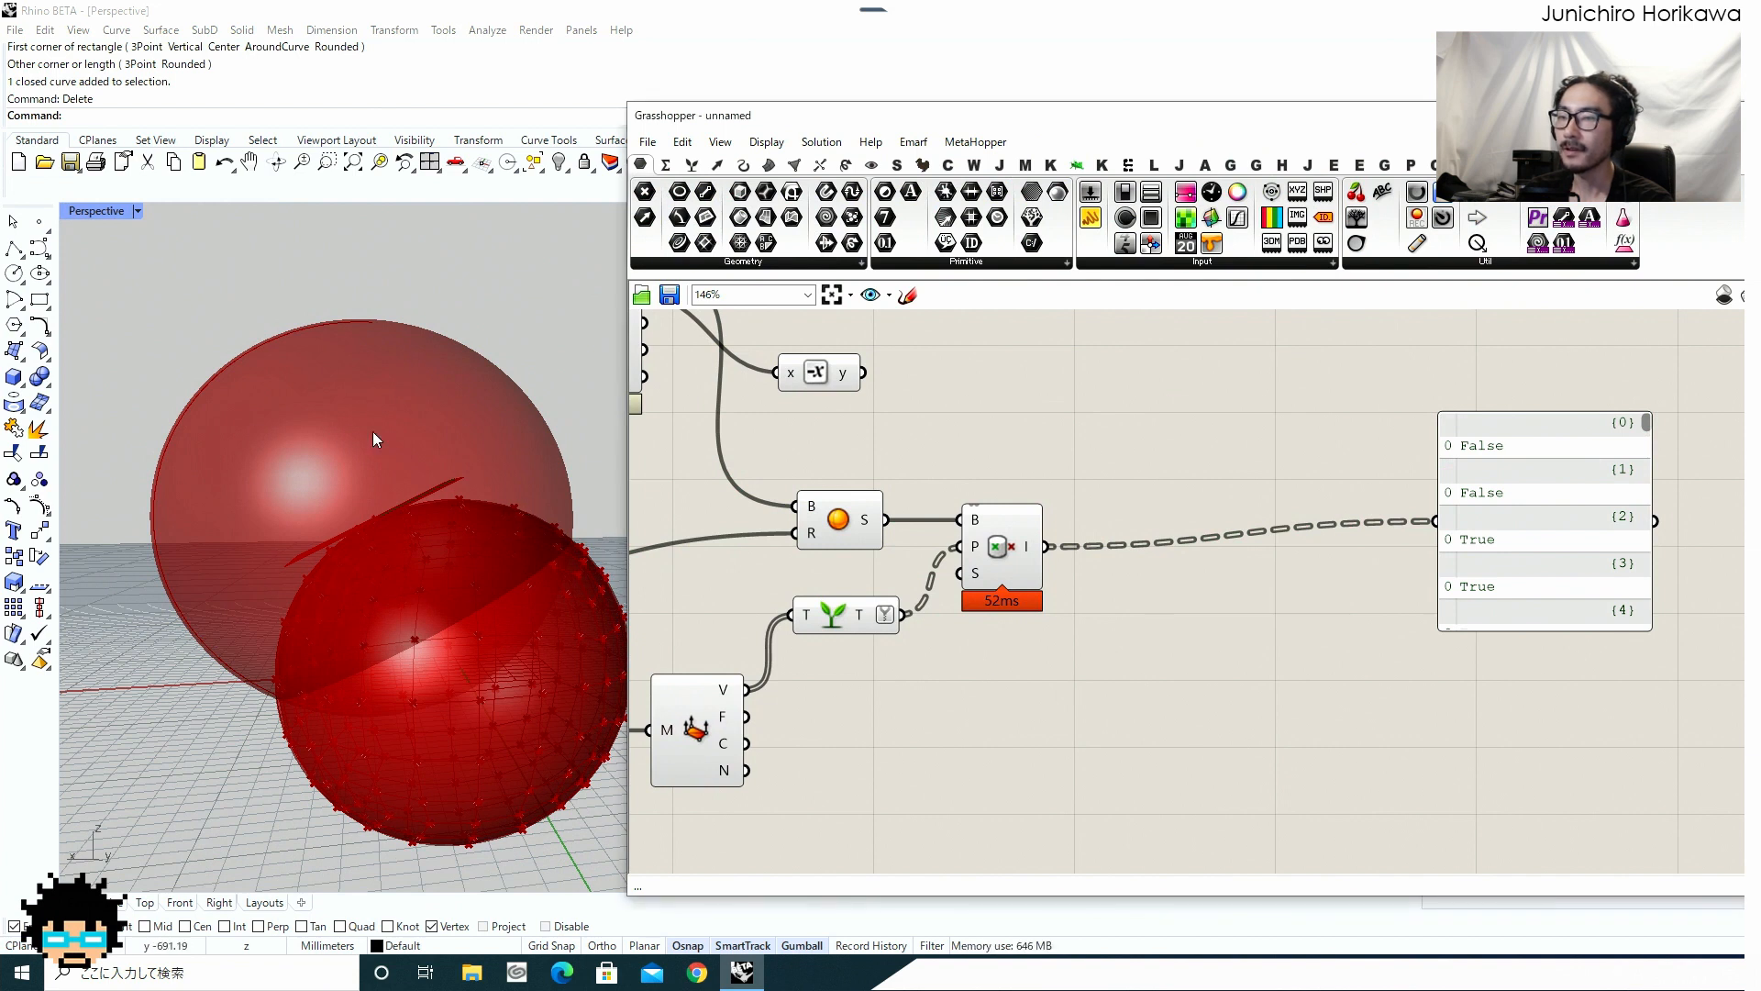
pyautogui.scroll(-3, 1136, 637)
pyautogui.moveTo(1136, 638); pyautogui.dragTo(1249, 643, button='right')
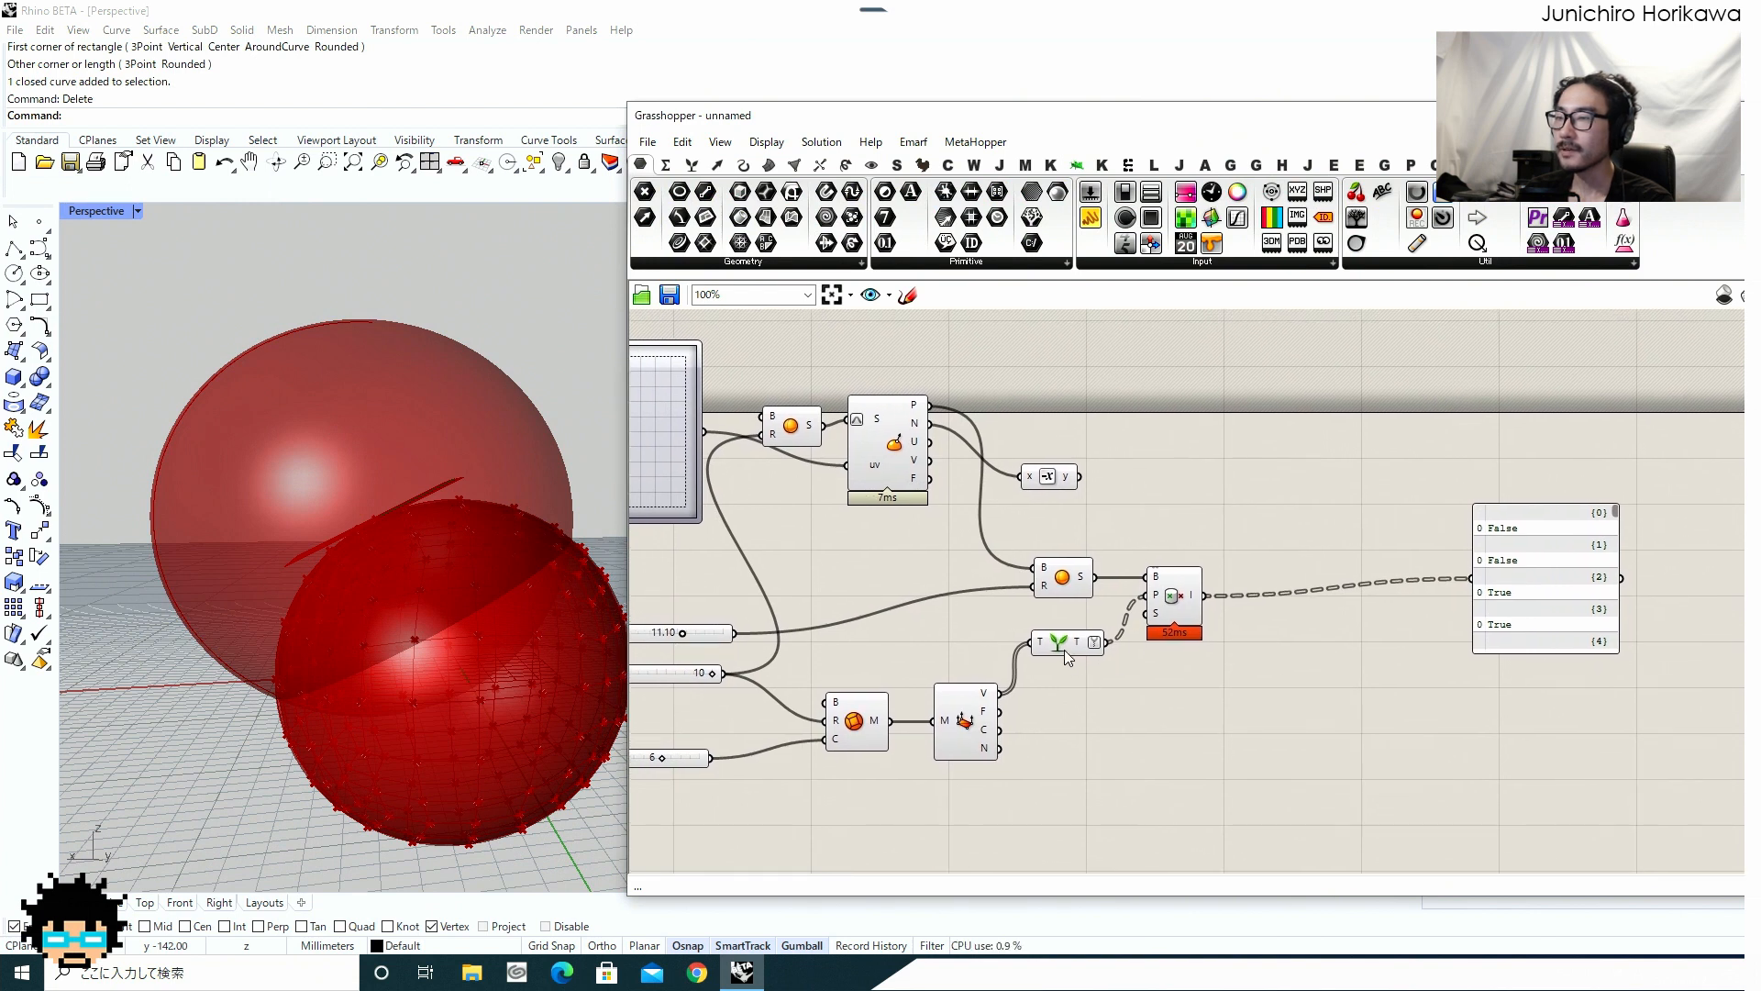
pyautogui.moveTo(1084, 653); pyautogui.dragTo(1064, 651)
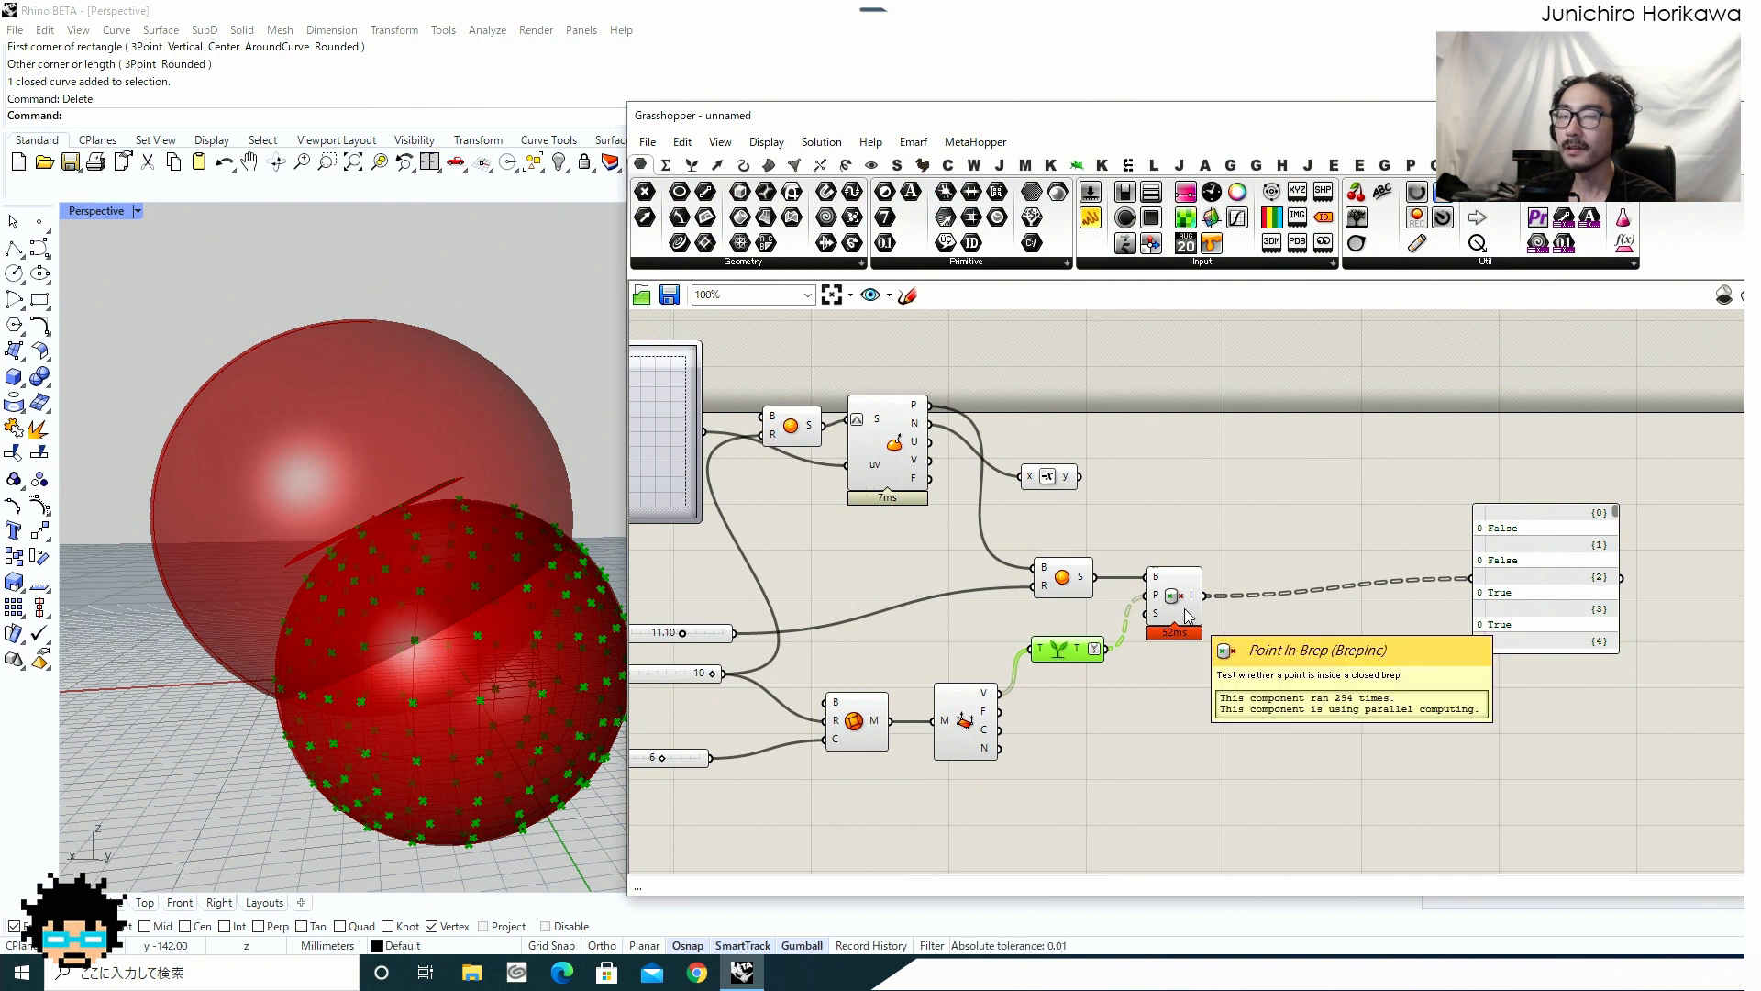
pyautogui.moveTo(1185, 608); pyautogui.dragTo(1185, 590)
pyautogui.moveTo(1260, 684); pyautogui.dragTo(1184, 658, button='right')
# Add a Line SDL component and connect the Graft Tree output to its Start input.
pyautogui.click(1184, 658)
pyautogui.doubleClick(1195, 670)
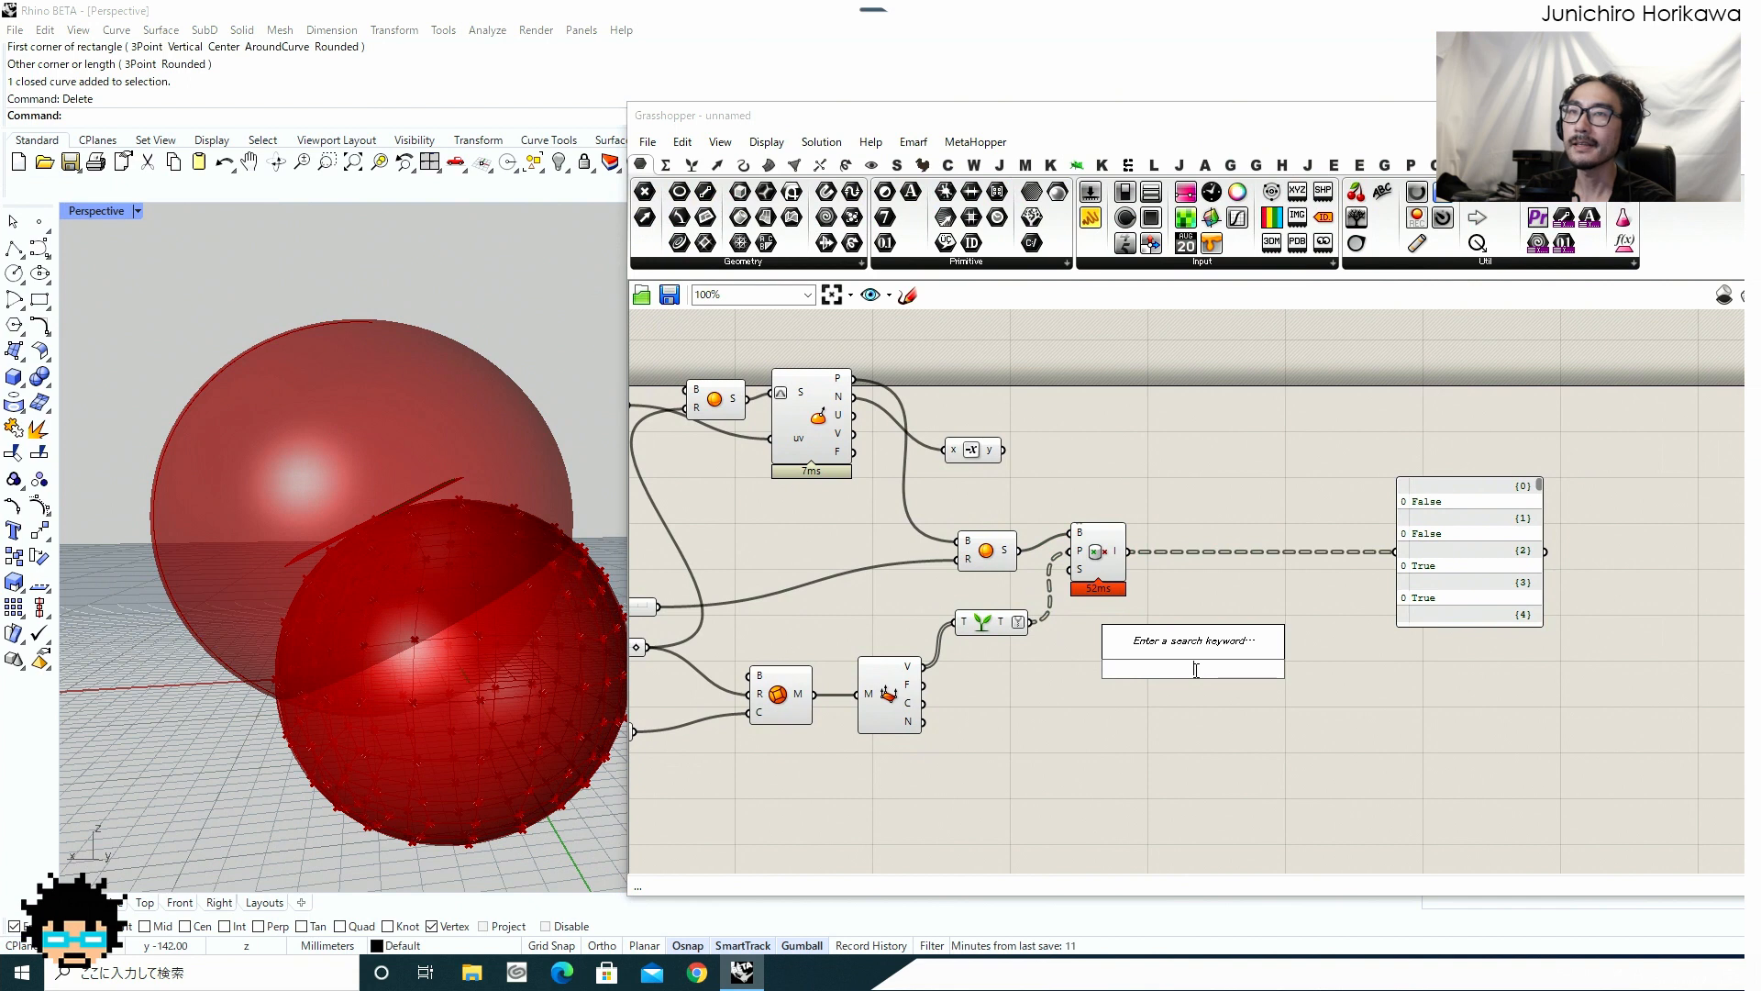
pyautogui.write('line')
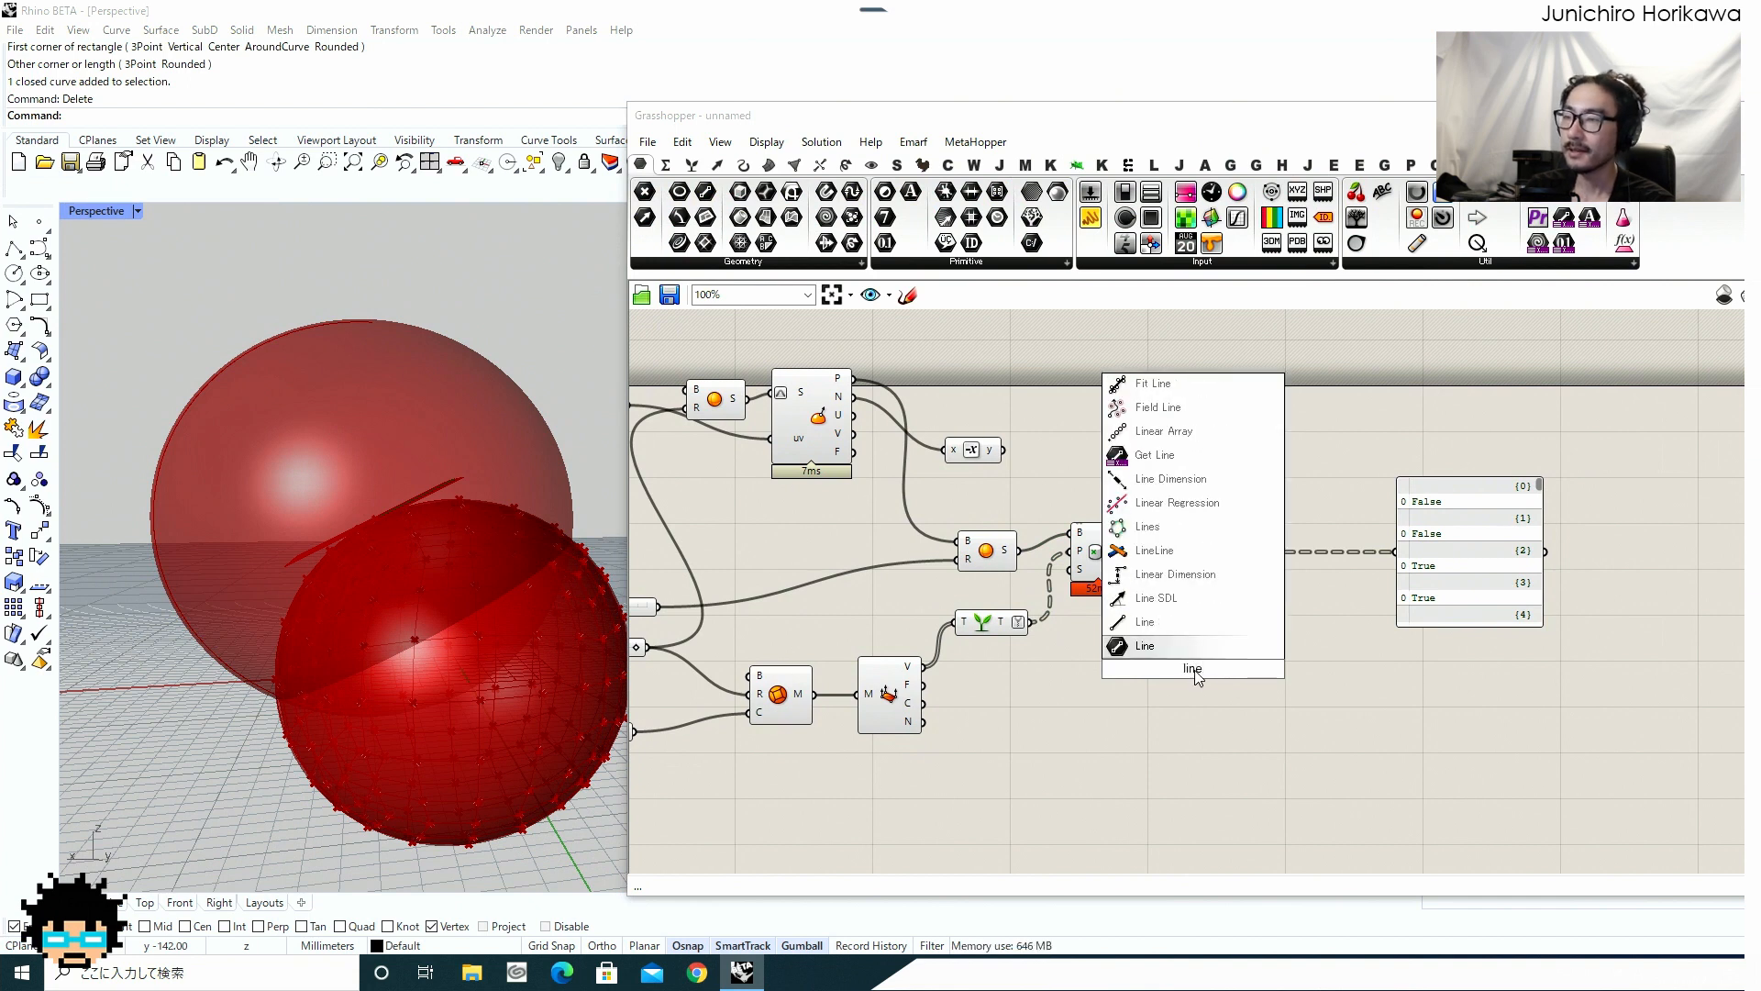
pyautogui.click(1192, 597)
pyautogui.scroll(1, 1054, 629)
pyautogui.click(982, 631)
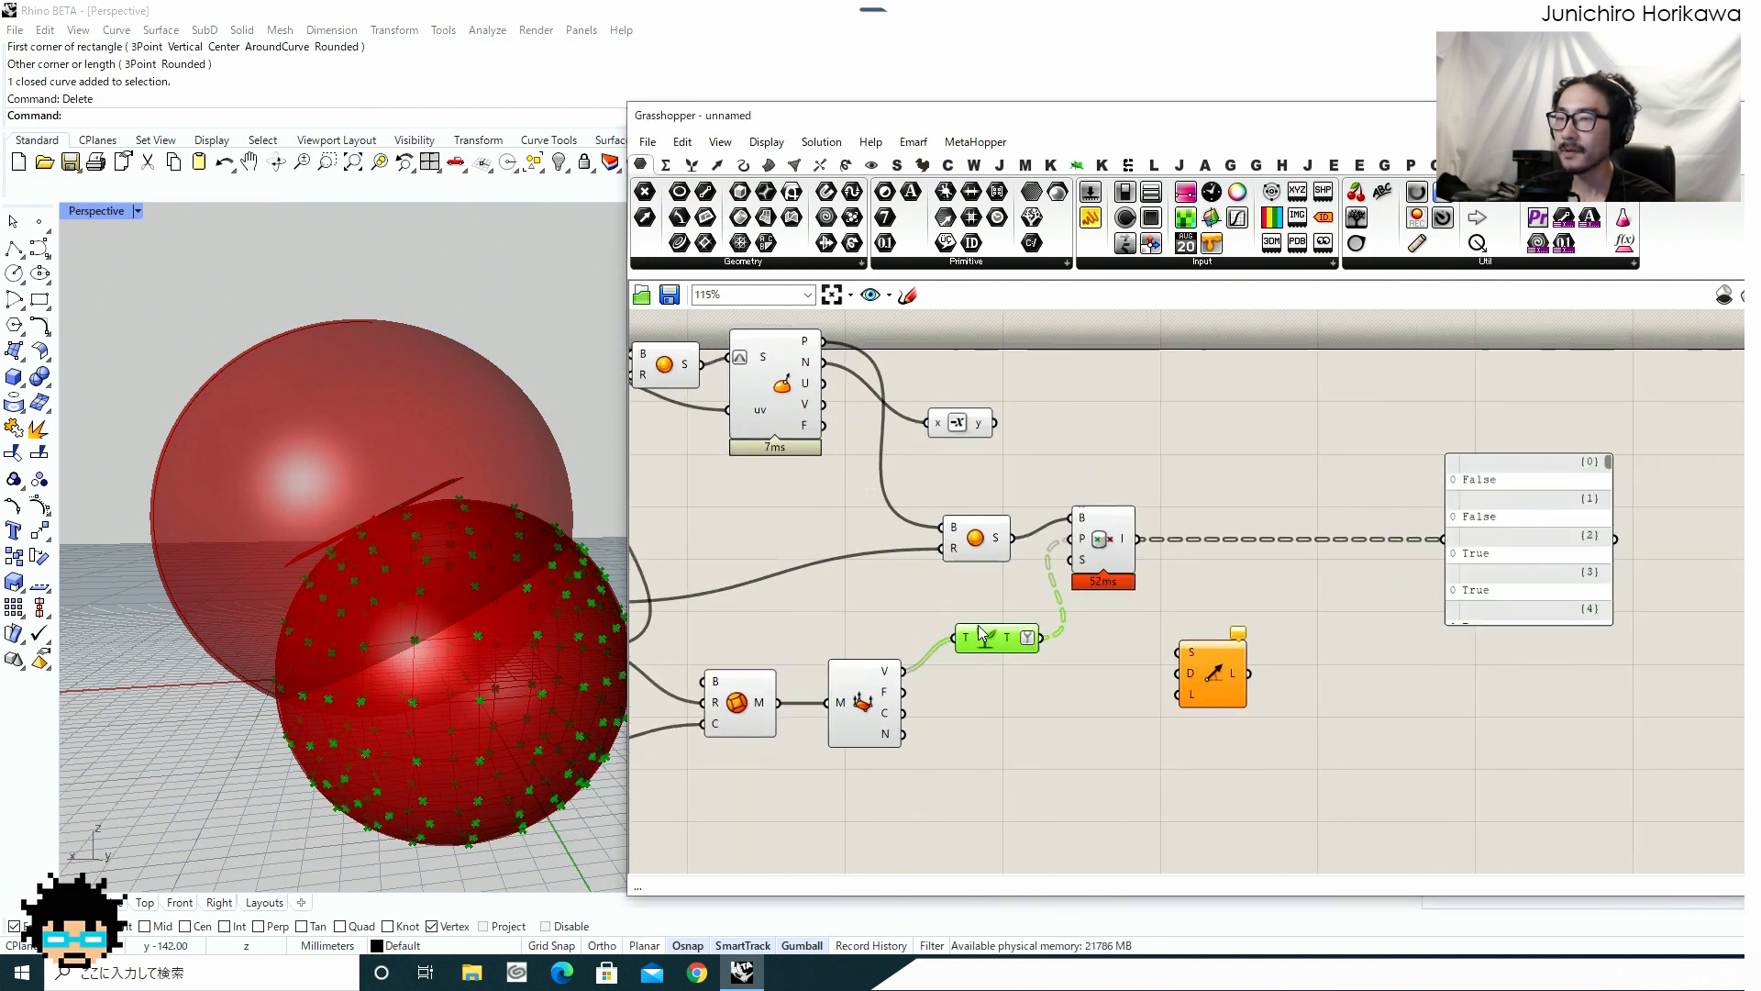
pyautogui.scroll(1, 1009, 629)
pyautogui.moveTo(1037, 628); pyautogui.dragTo(1244, 632)
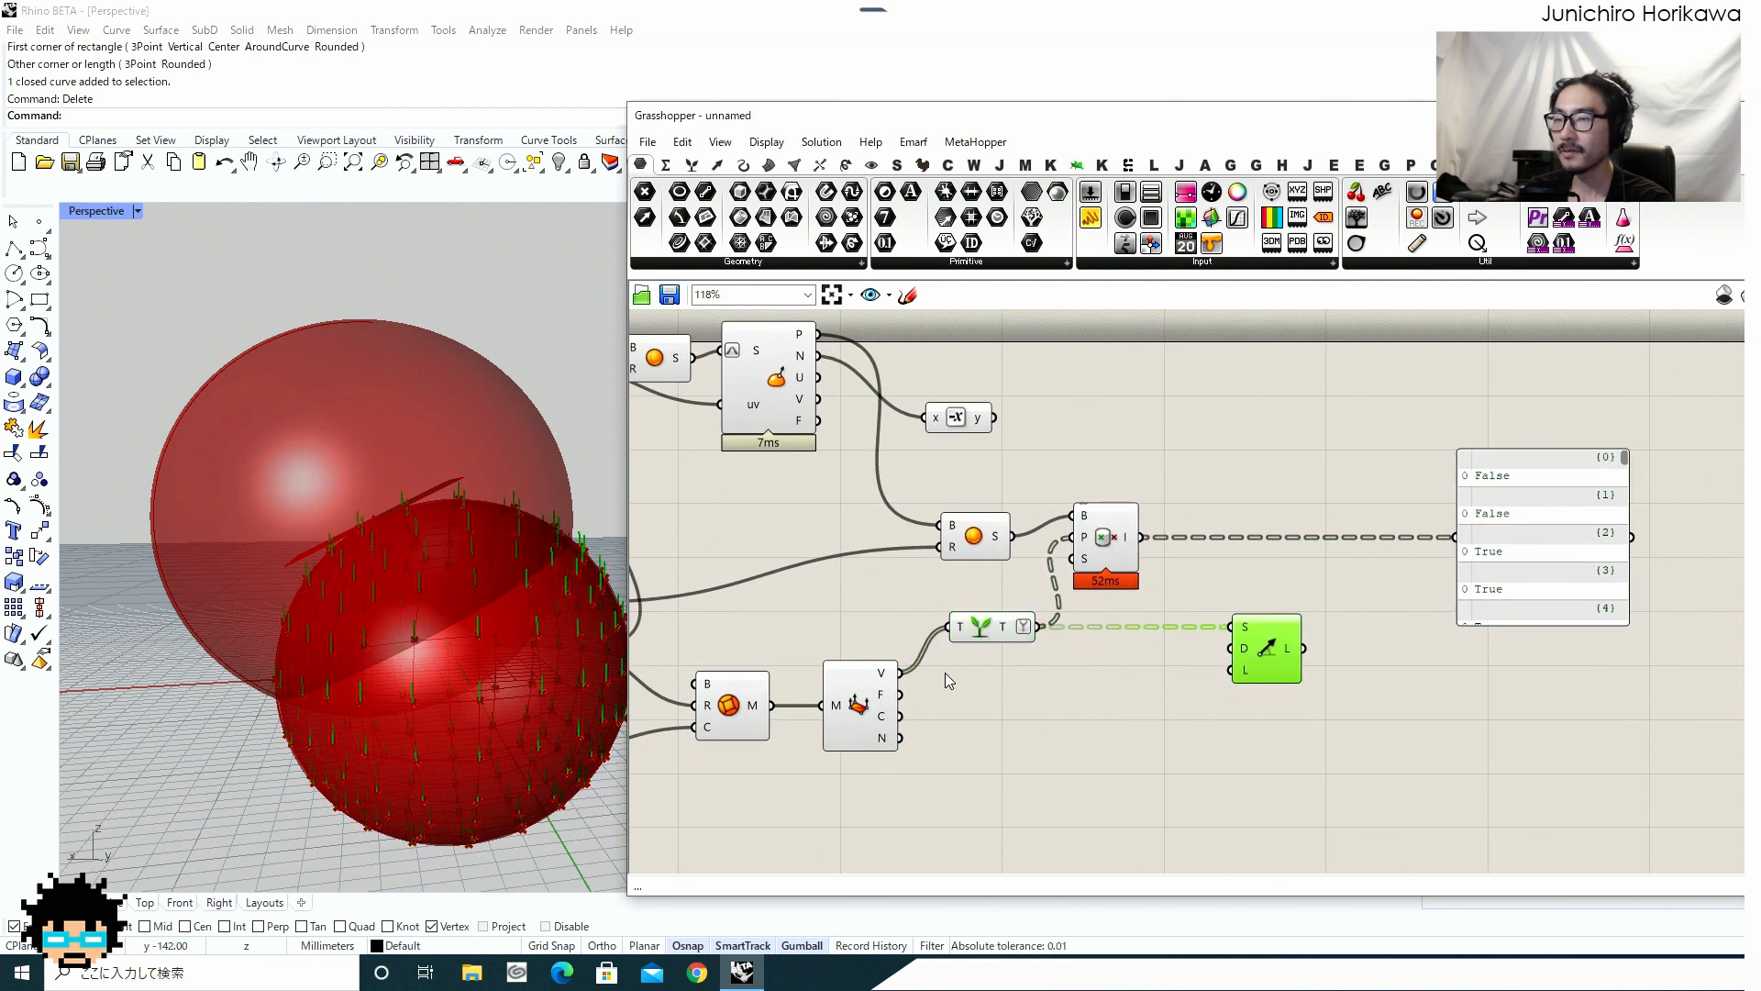
# Connect the Negative component's output to Line SDL's Direction input and inspect the resulting lines on the mesh sphere.
pyautogui.scroll(4, 1230, 663)
pyautogui.scroll(-4, 1333, 655)
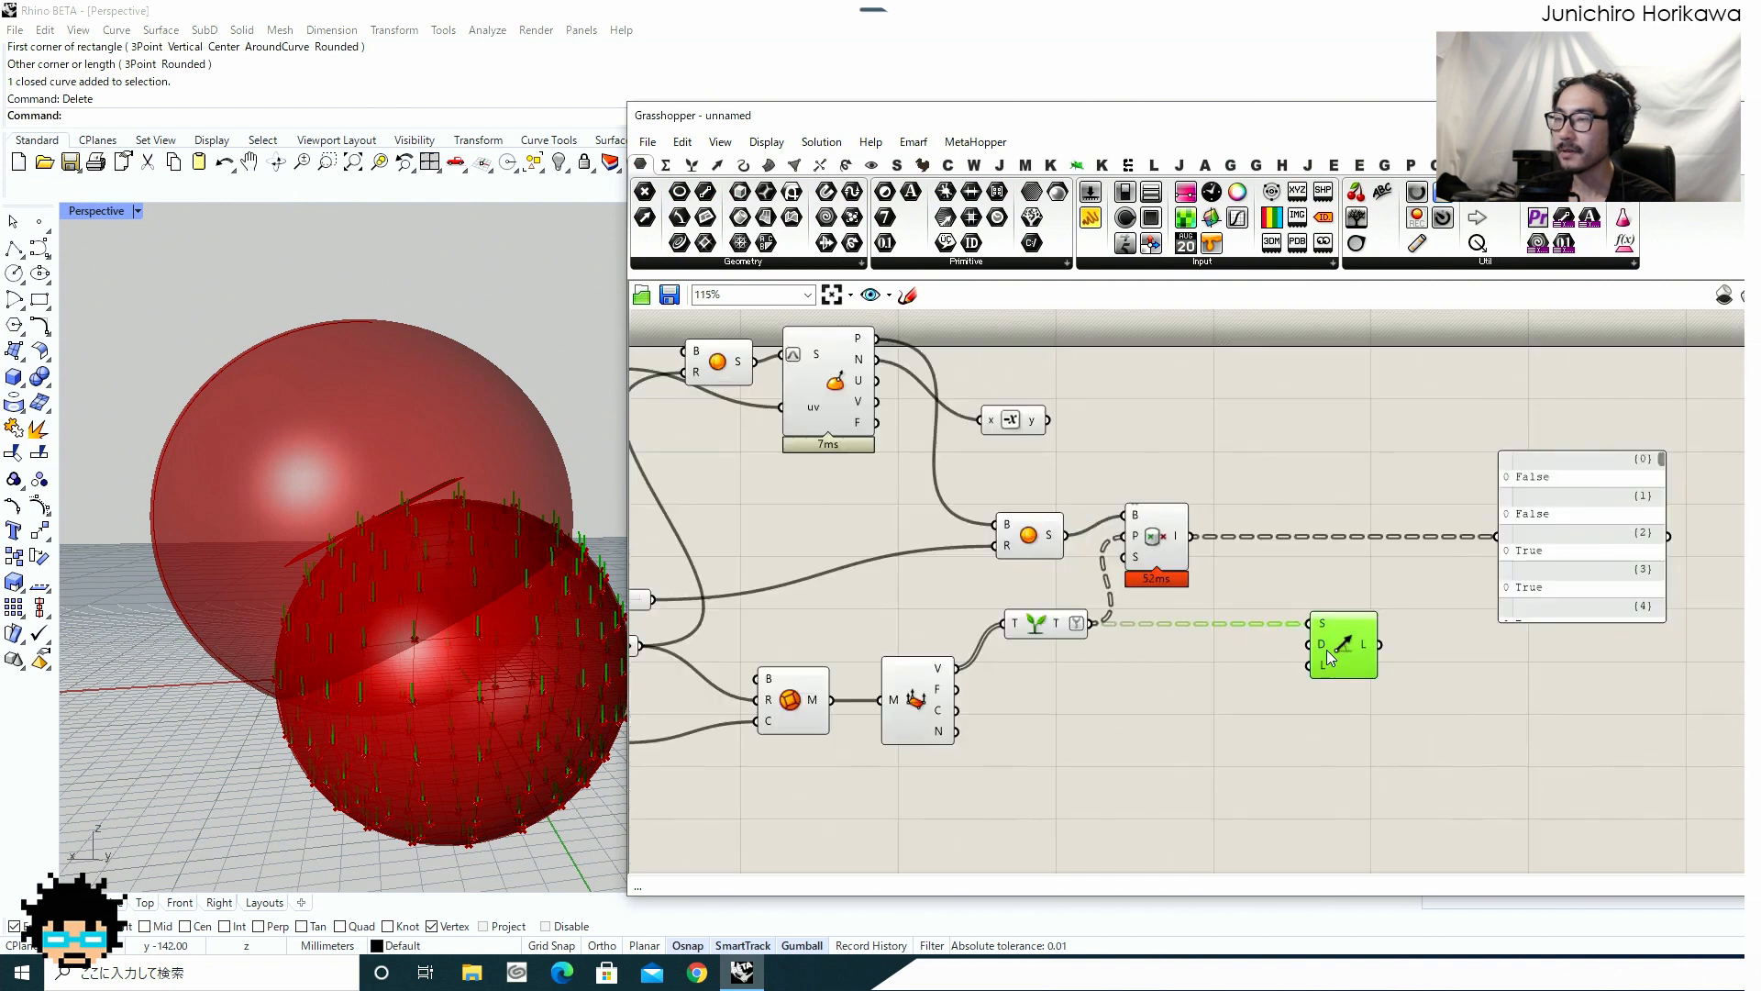
pyautogui.moveTo(1108, 485); pyautogui.dragTo(1112, 556, button='right')
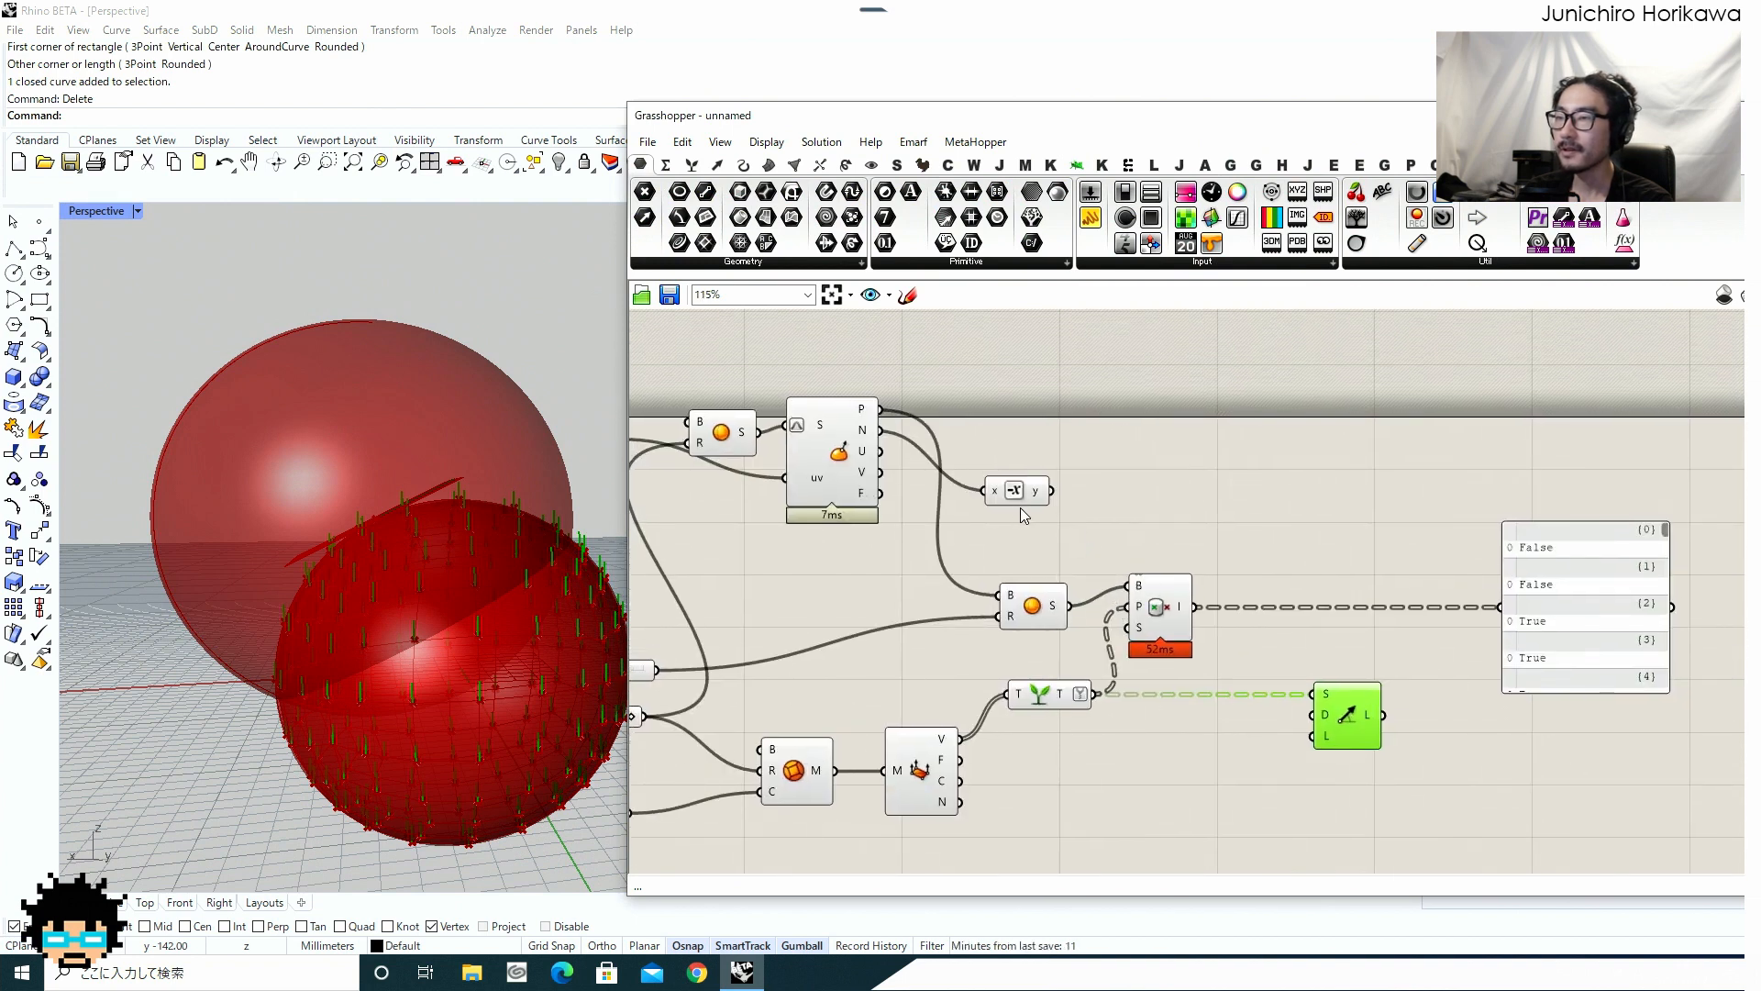
pyautogui.moveTo(1016, 493); pyautogui.dragTo(1313, 714)
pyautogui.click(1349, 721)
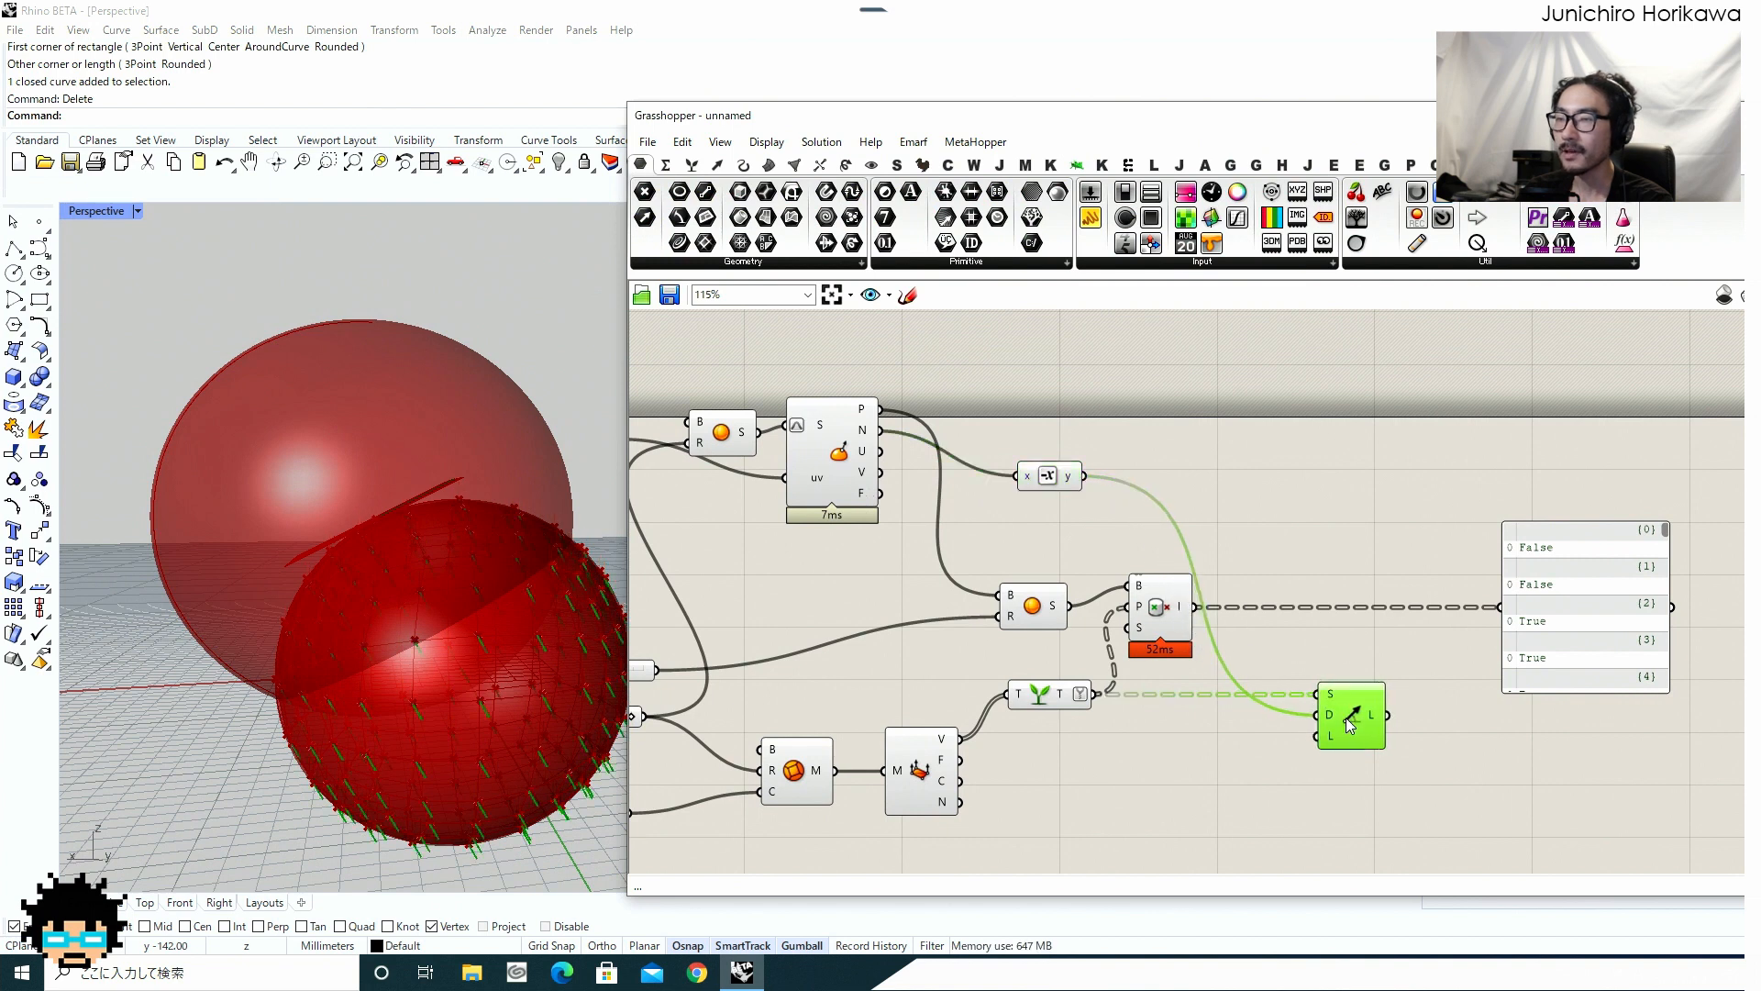
pyautogui.scroll(6, 492, 565)
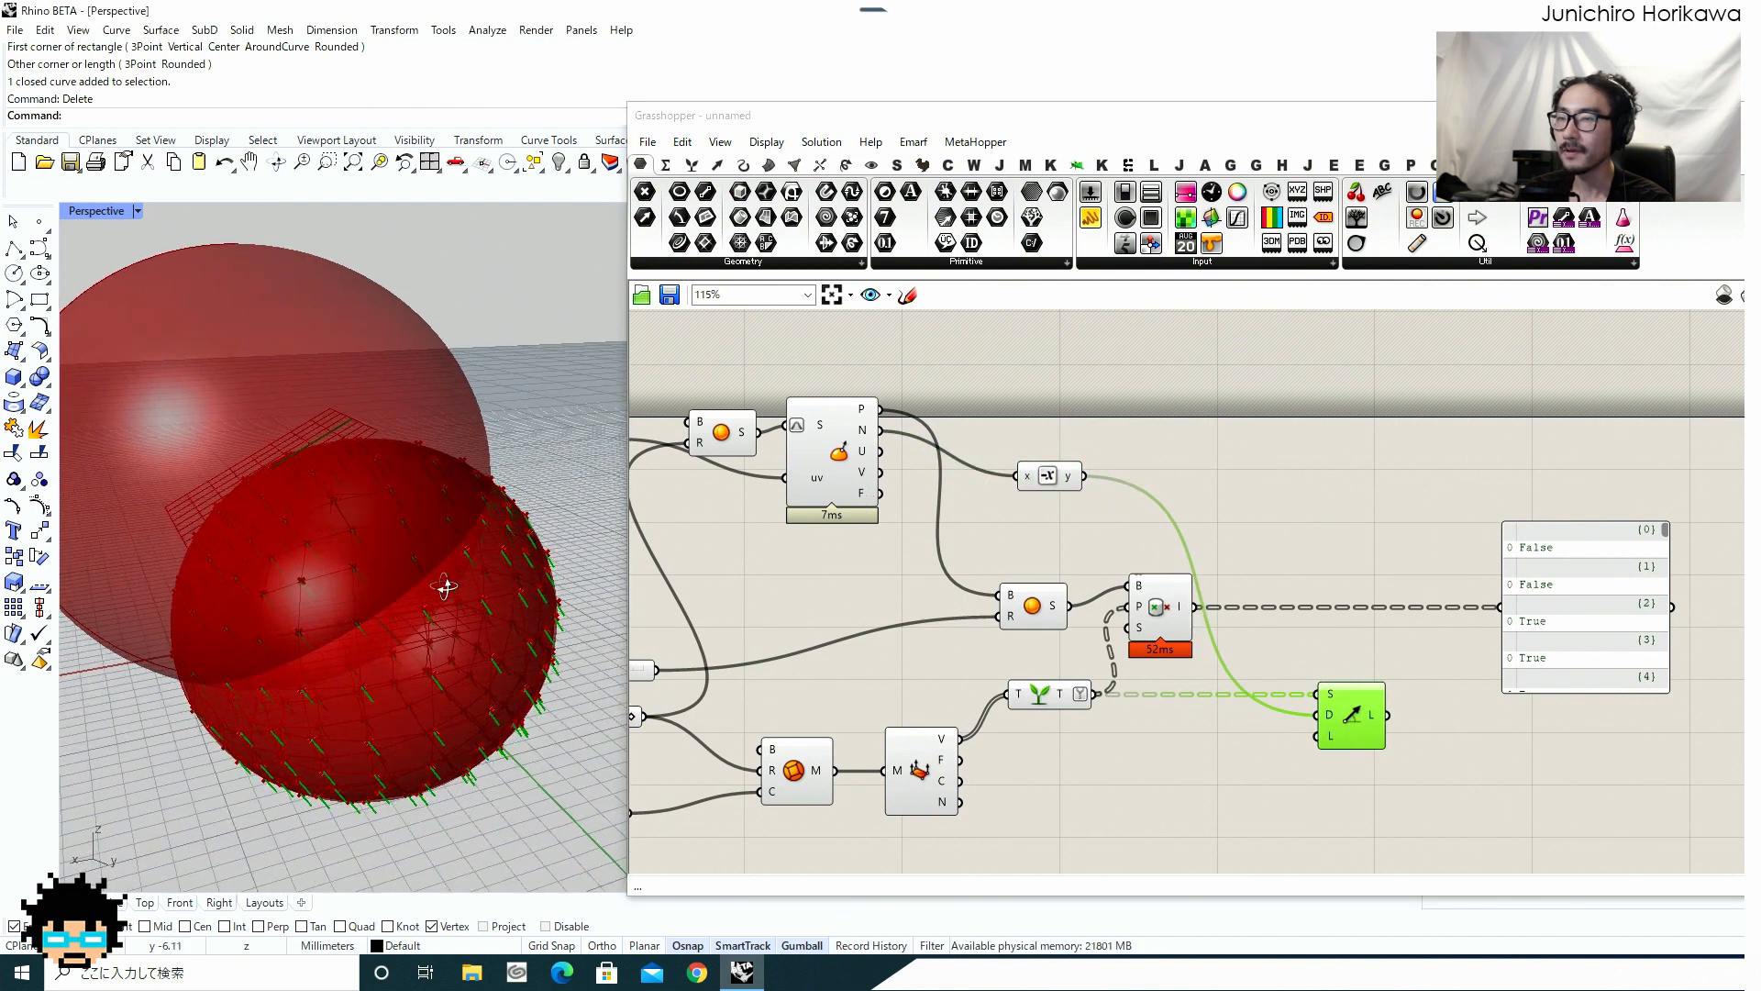
pyautogui.scroll(-3, 476, 599)
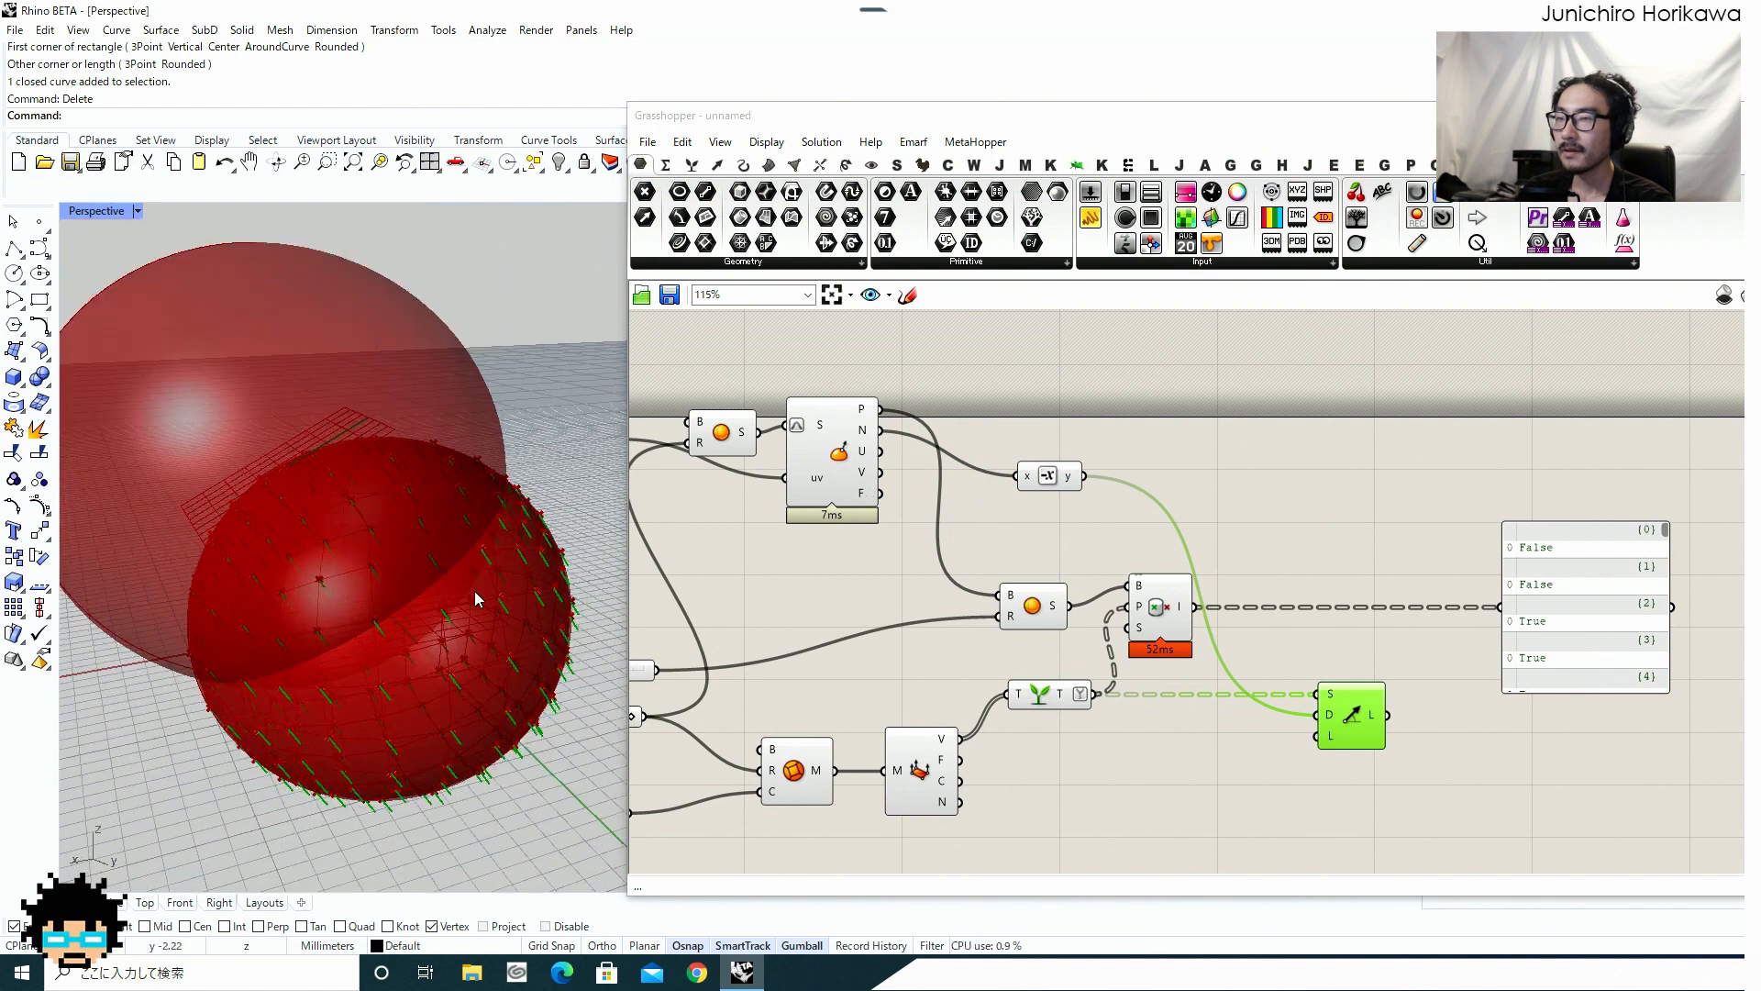
pyautogui.moveTo(460, 581); pyautogui.dragTo(351, 606, button='right')
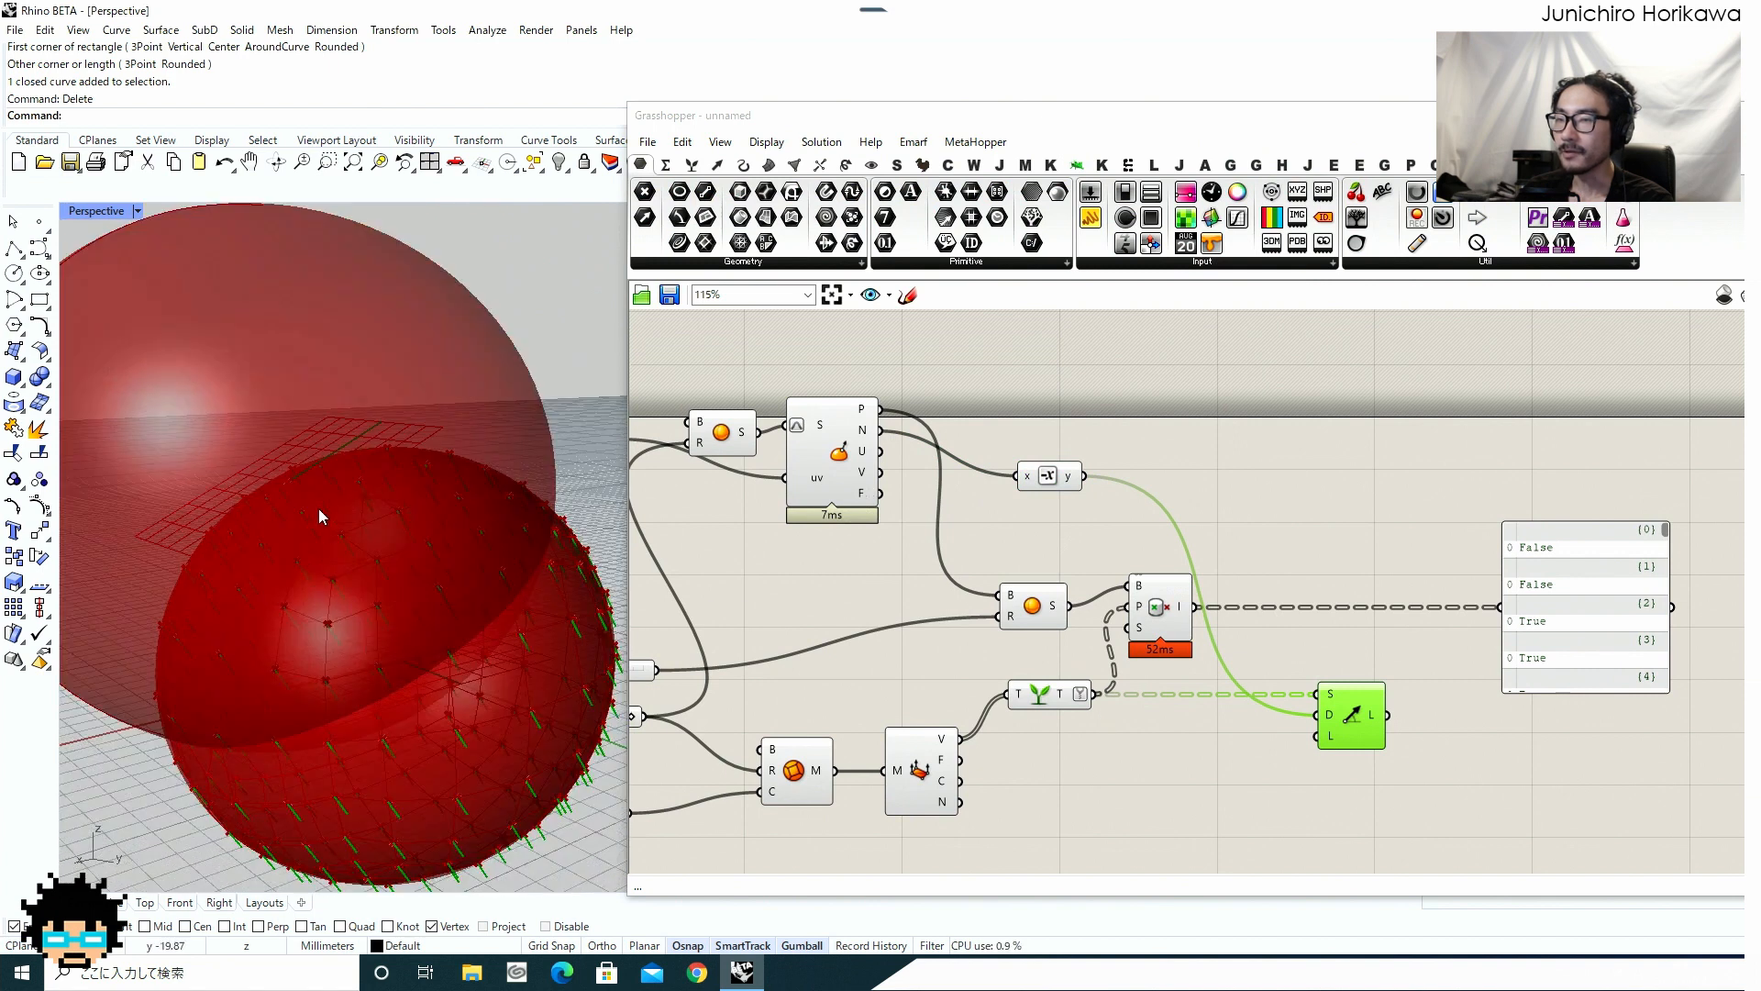
# Inspect the direction lines on the mesh sphere and nudge the Point In Brep and Line SDL components.
pyautogui.scroll(-3, 330, 541)
pyautogui.scroll(5, 420, 633)
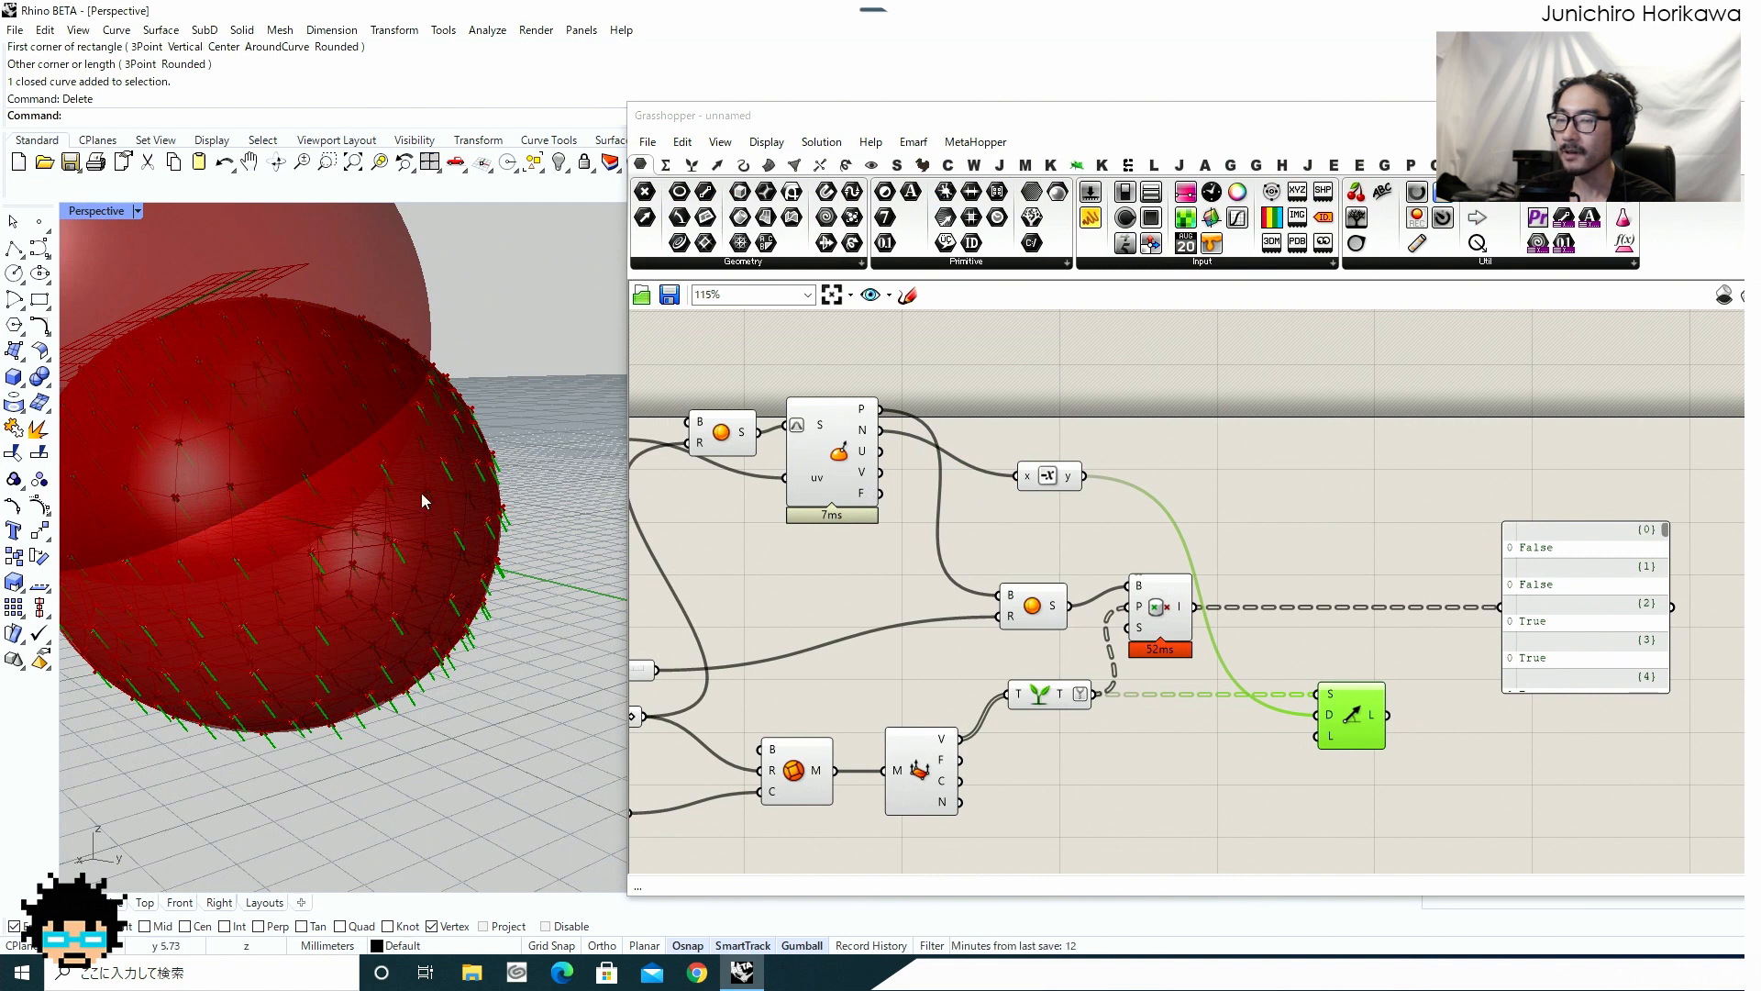
pyautogui.scroll(-2, 437, 590)
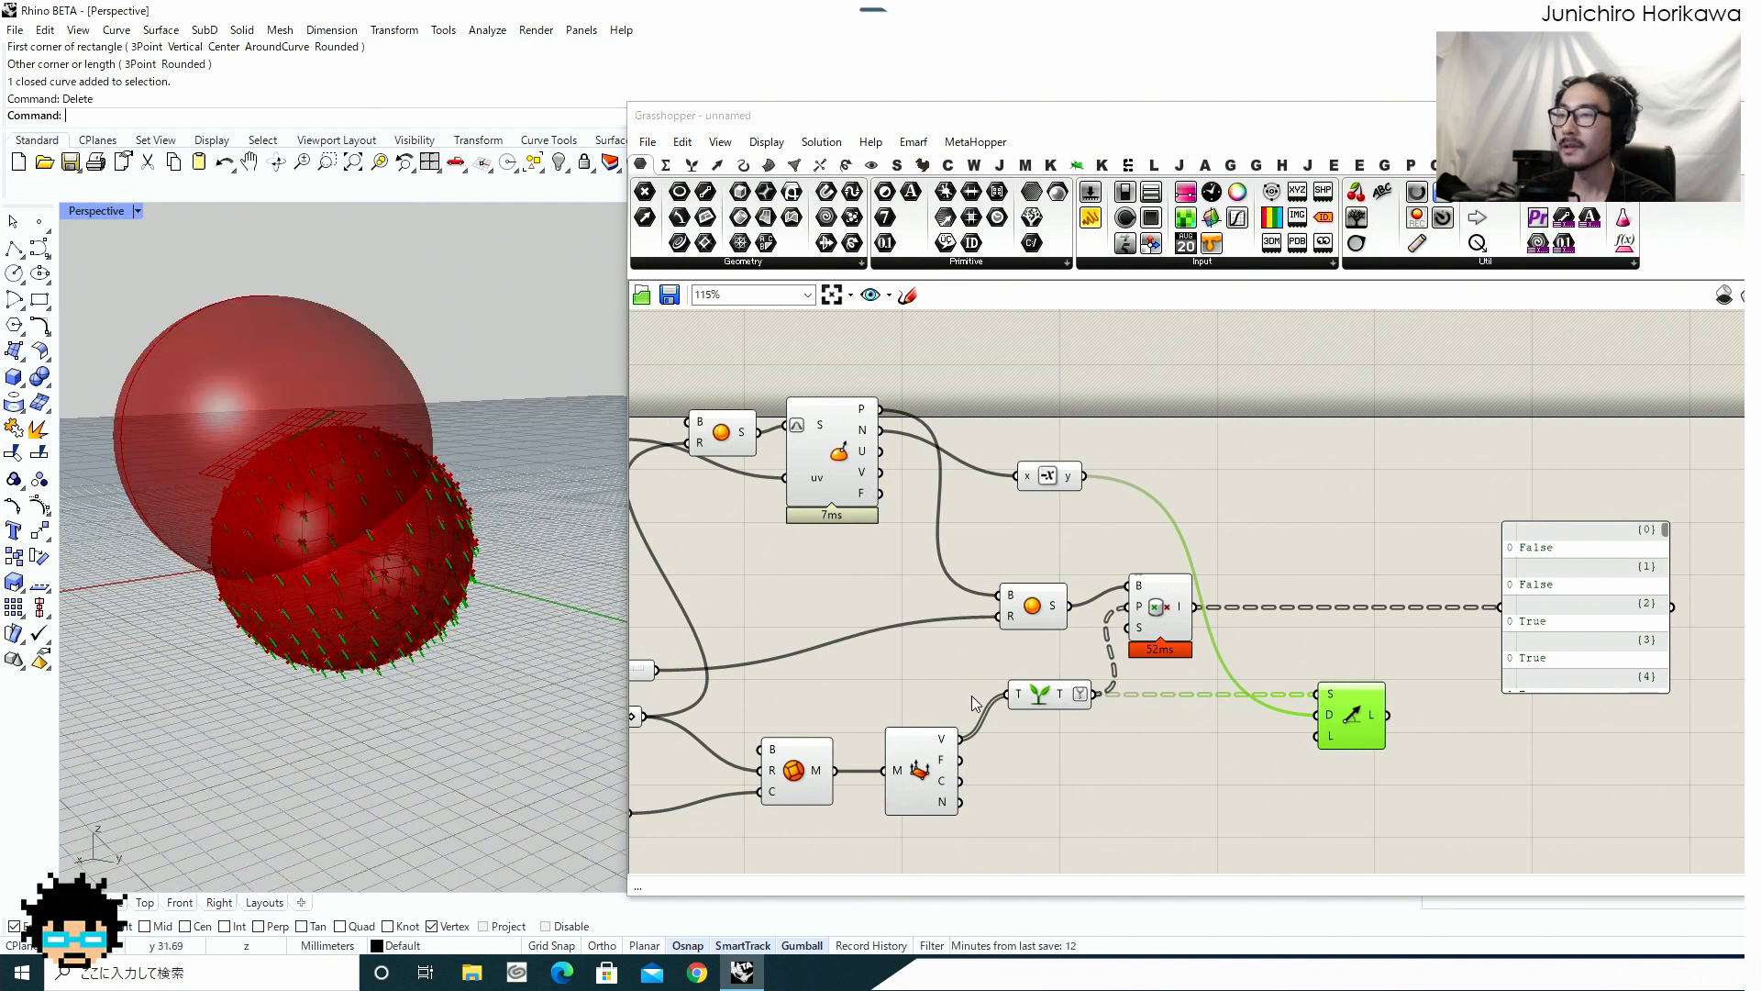
pyautogui.click(1202, 819)
pyautogui.scroll(5, 1165, 790)
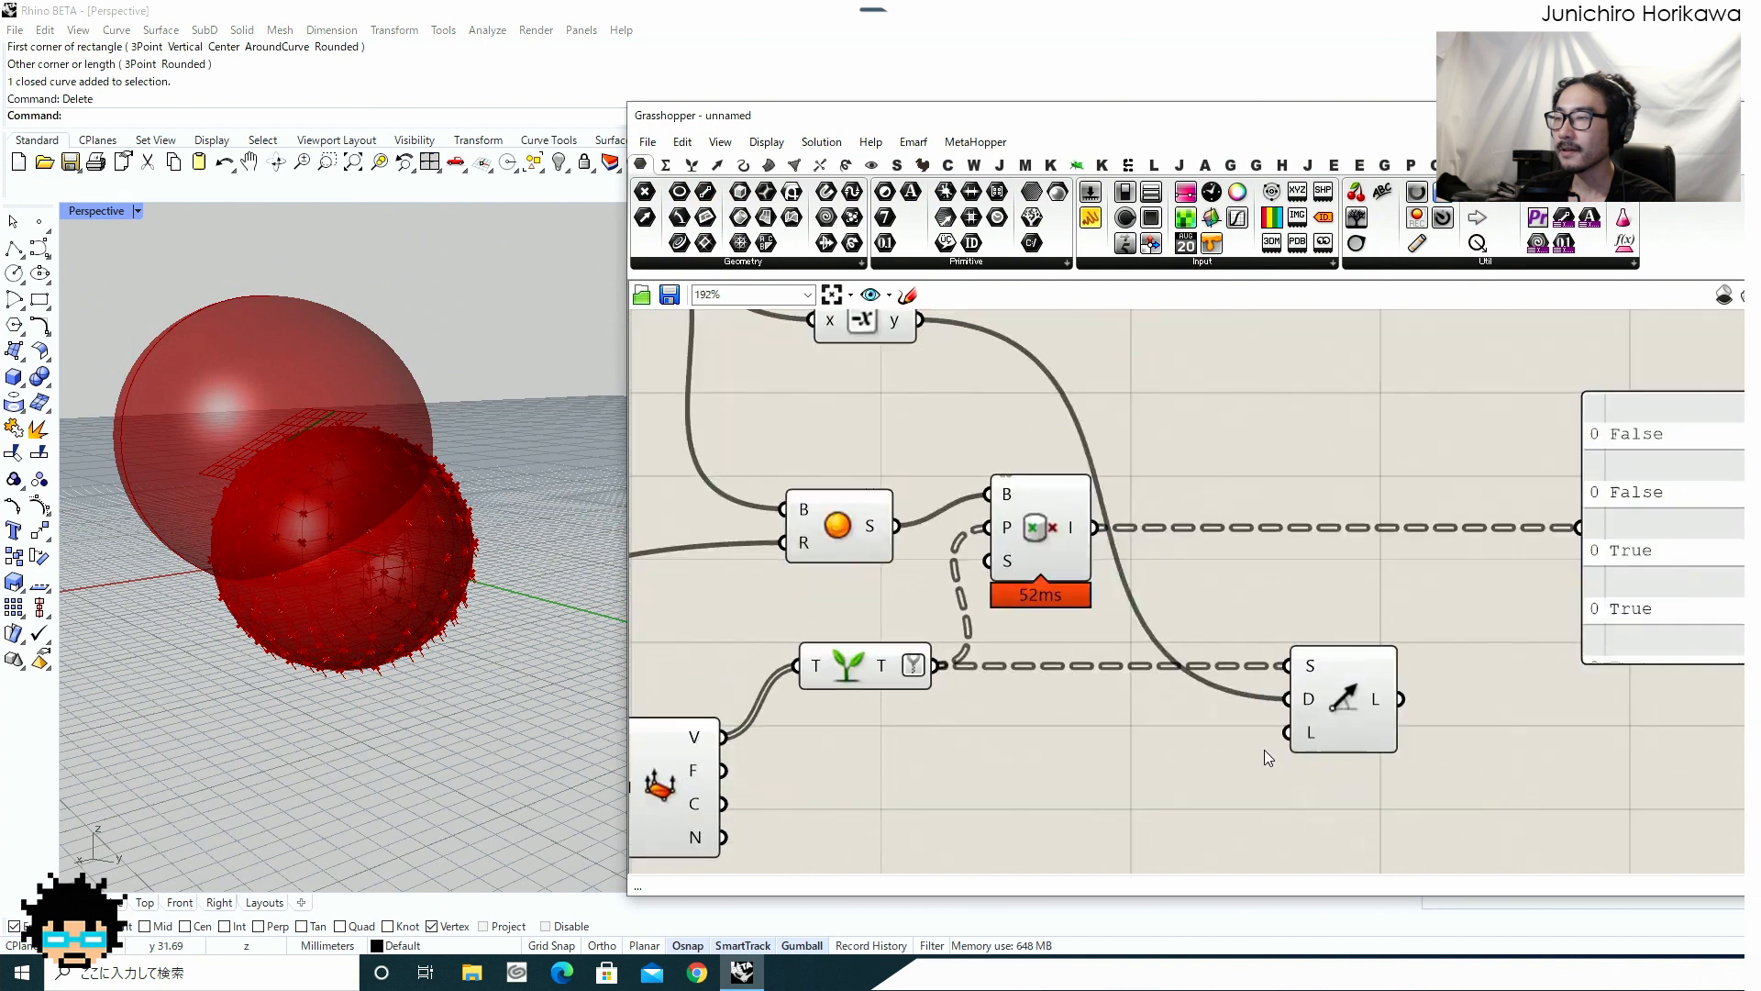
pyautogui.scroll(-3, 1328, 739)
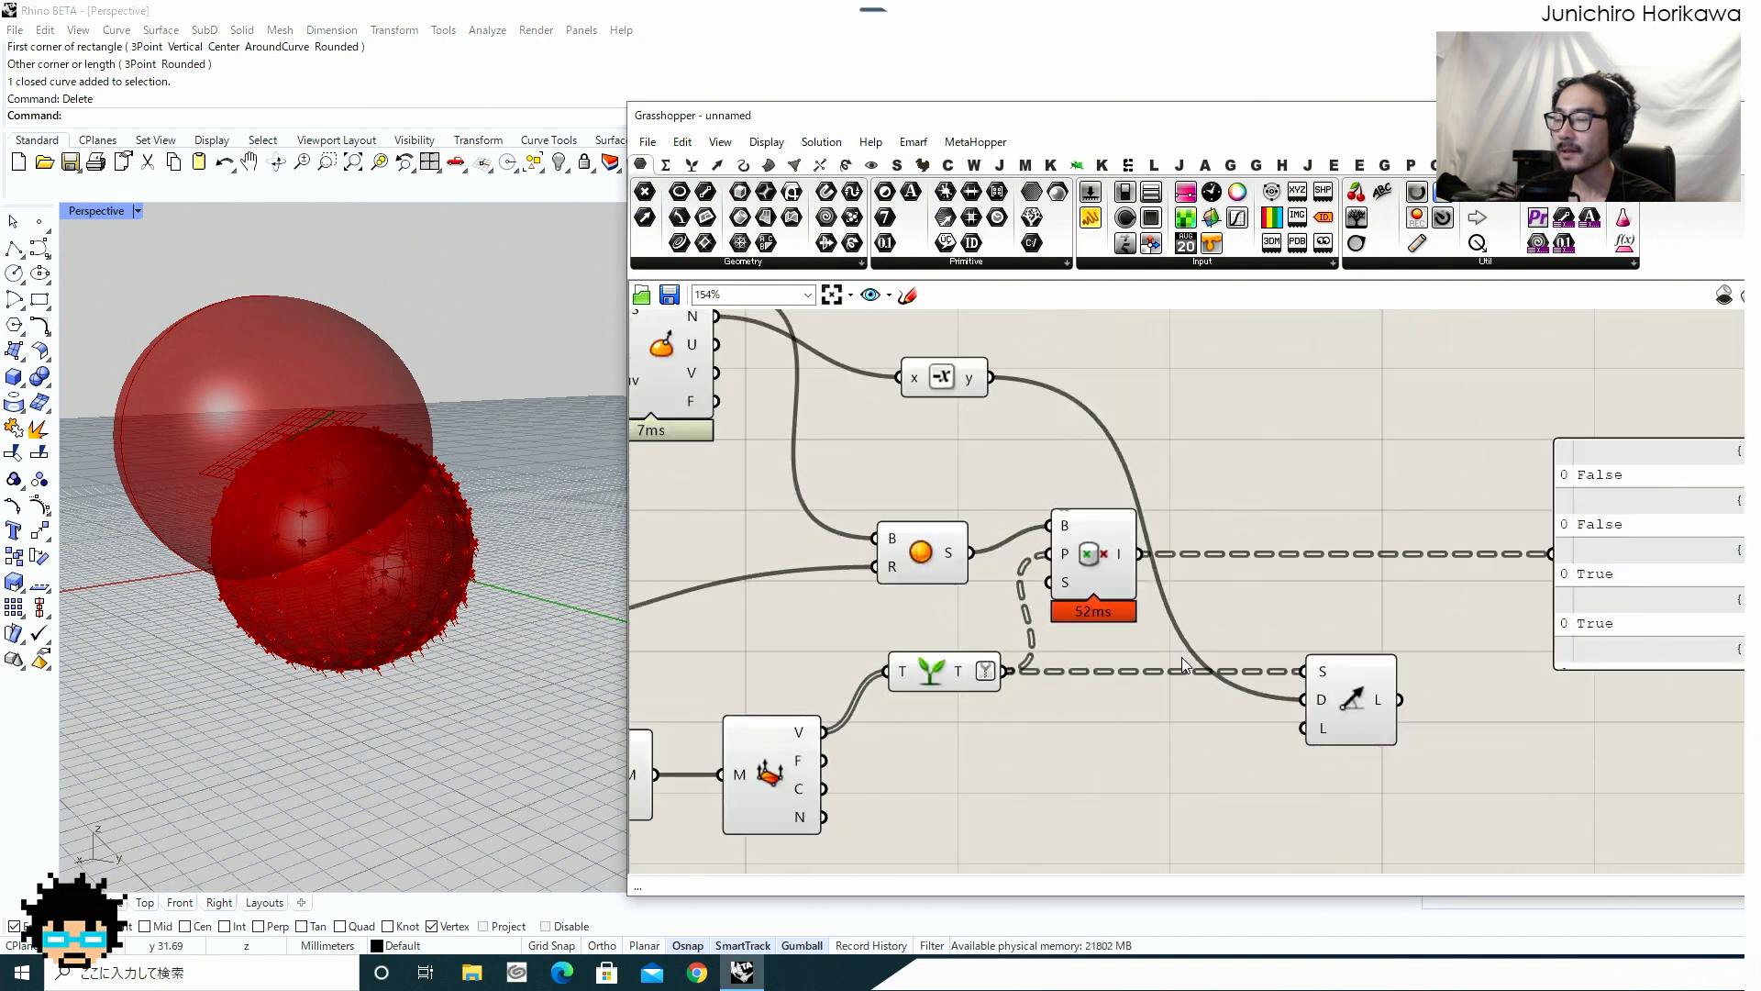
pyautogui.moveTo(1099, 593); pyautogui.dragTo(1099, 598)
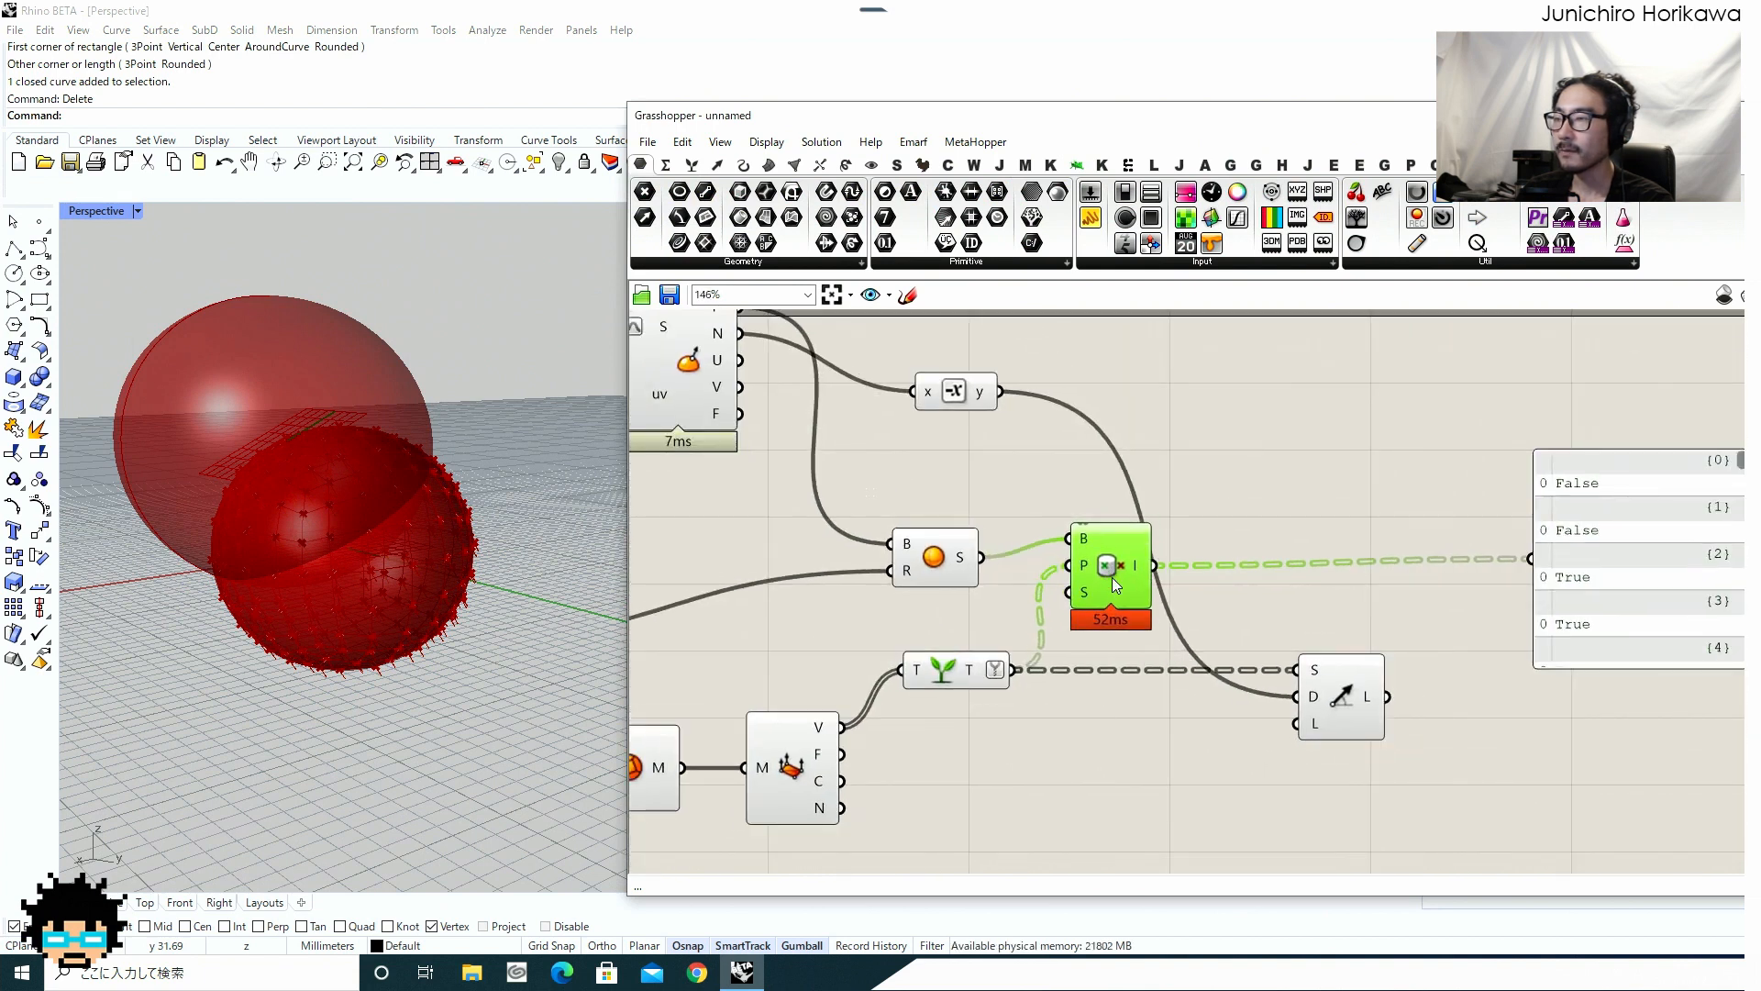
pyautogui.moveTo(1343, 712); pyautogui.dragTo(1350, 713)
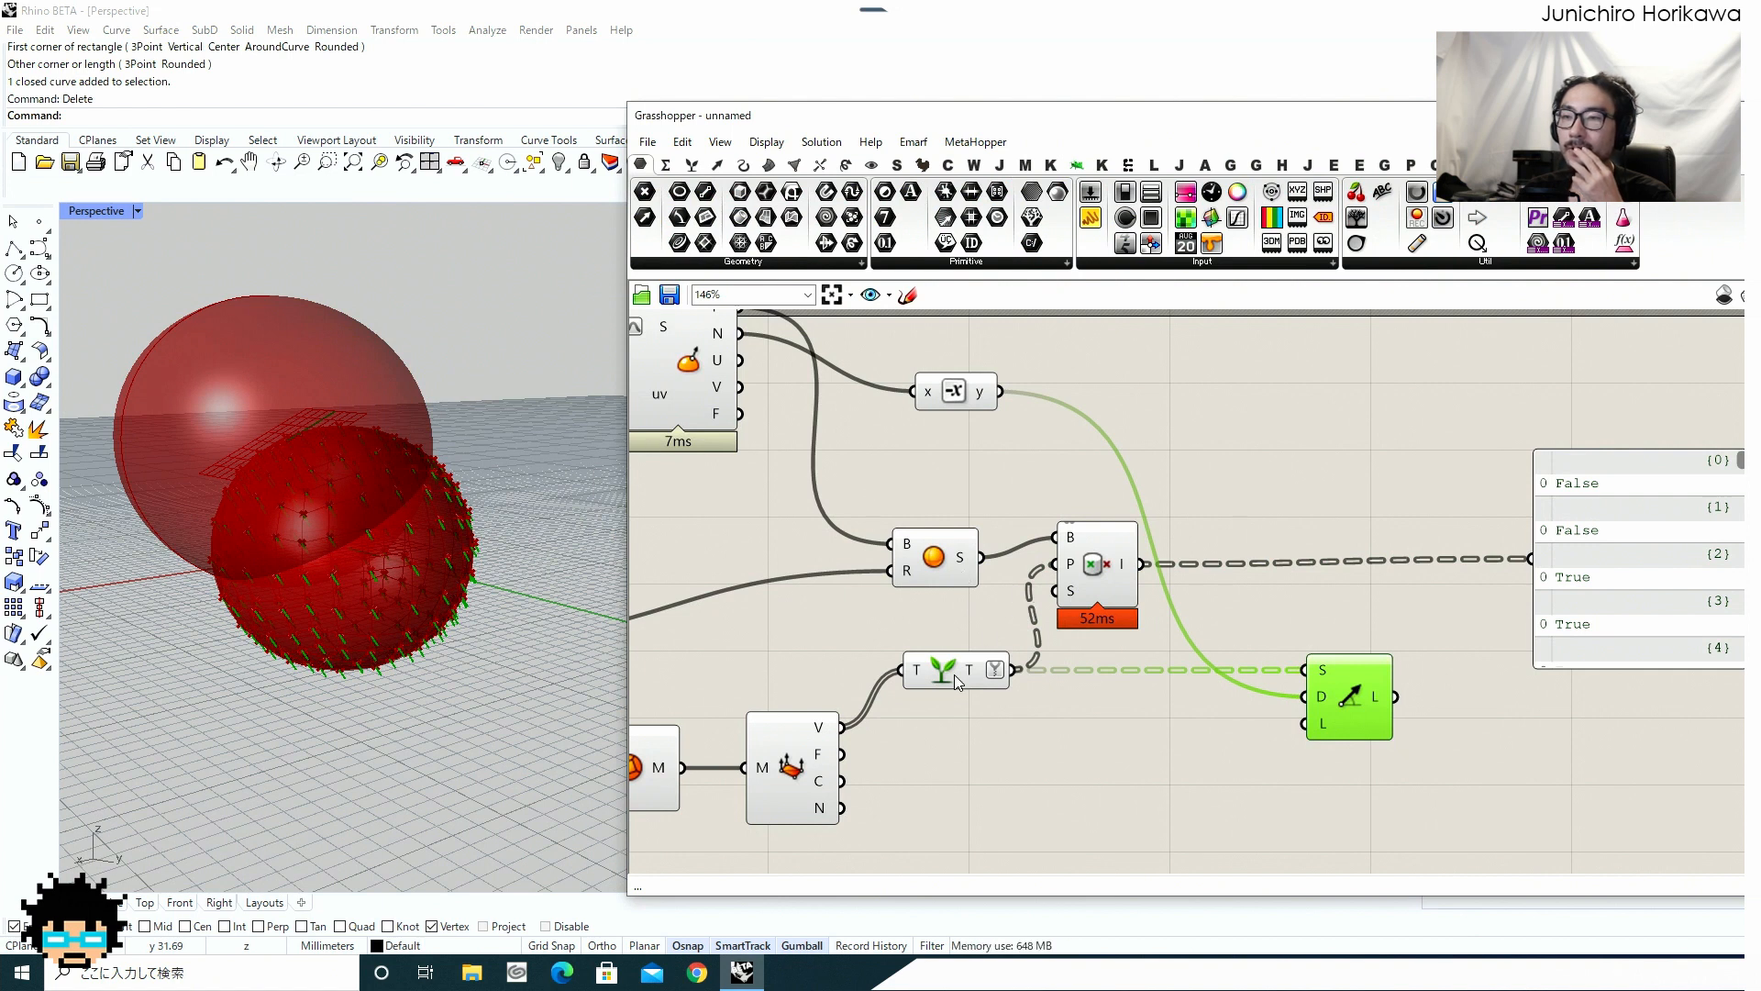
pyautogui.moveTo(890, 730); pyautogui.dragTo(974, 726, button='right')
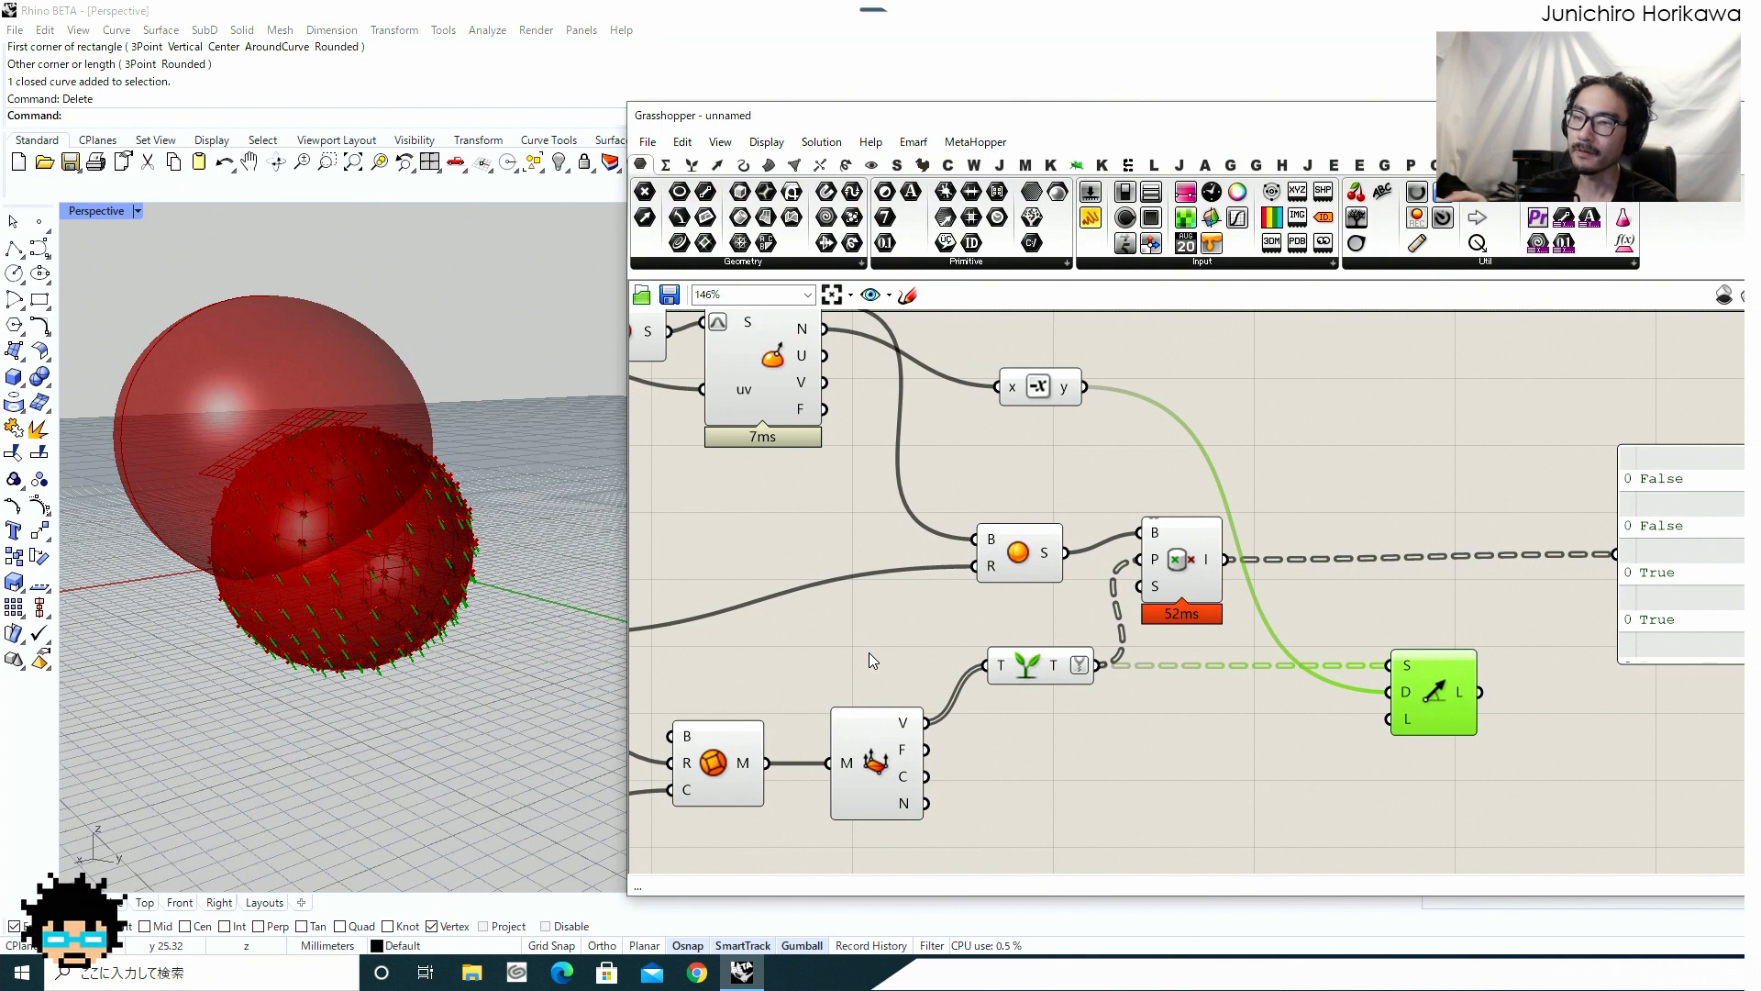
pyautogui.click(1108, 794)
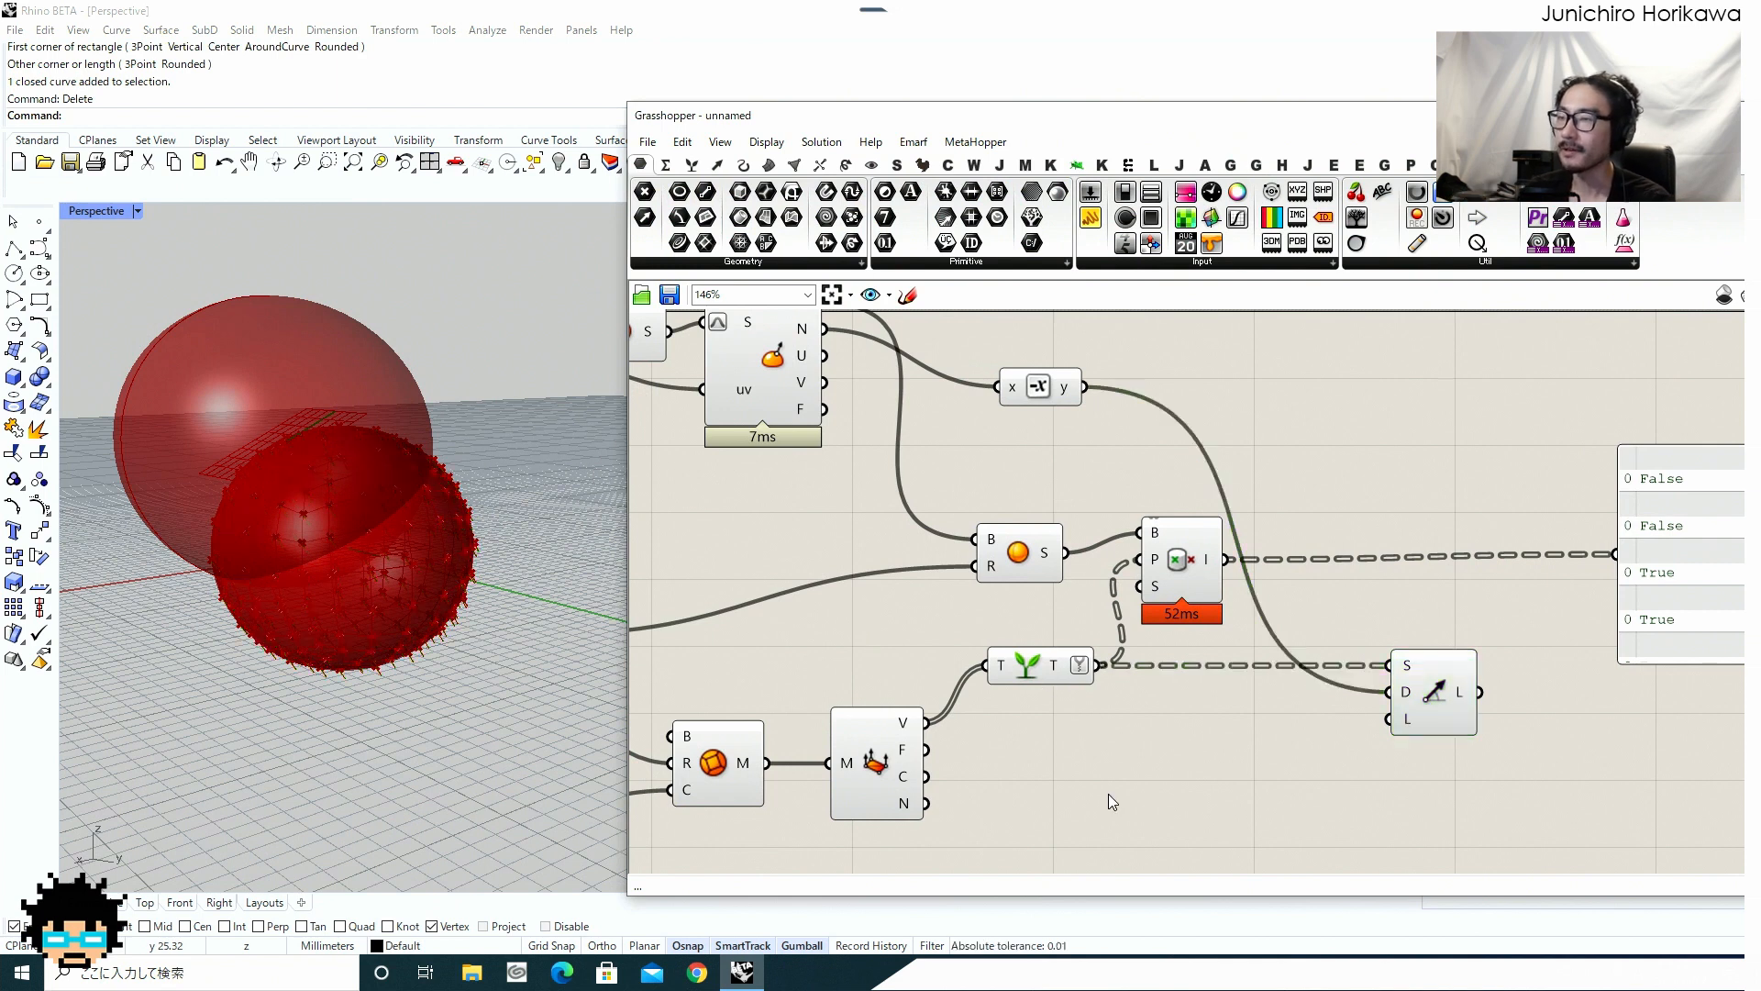
# Move Line SDL slightly closer to Graft Tree and shift the second Sphere component up a little.
pyautogui.moveTo(1427, 701); pyautogui.dragTo(1405, 707)
pyautogui.moveTo(1232, 718); pyautogui.dragTo(1371, 744, button='right')
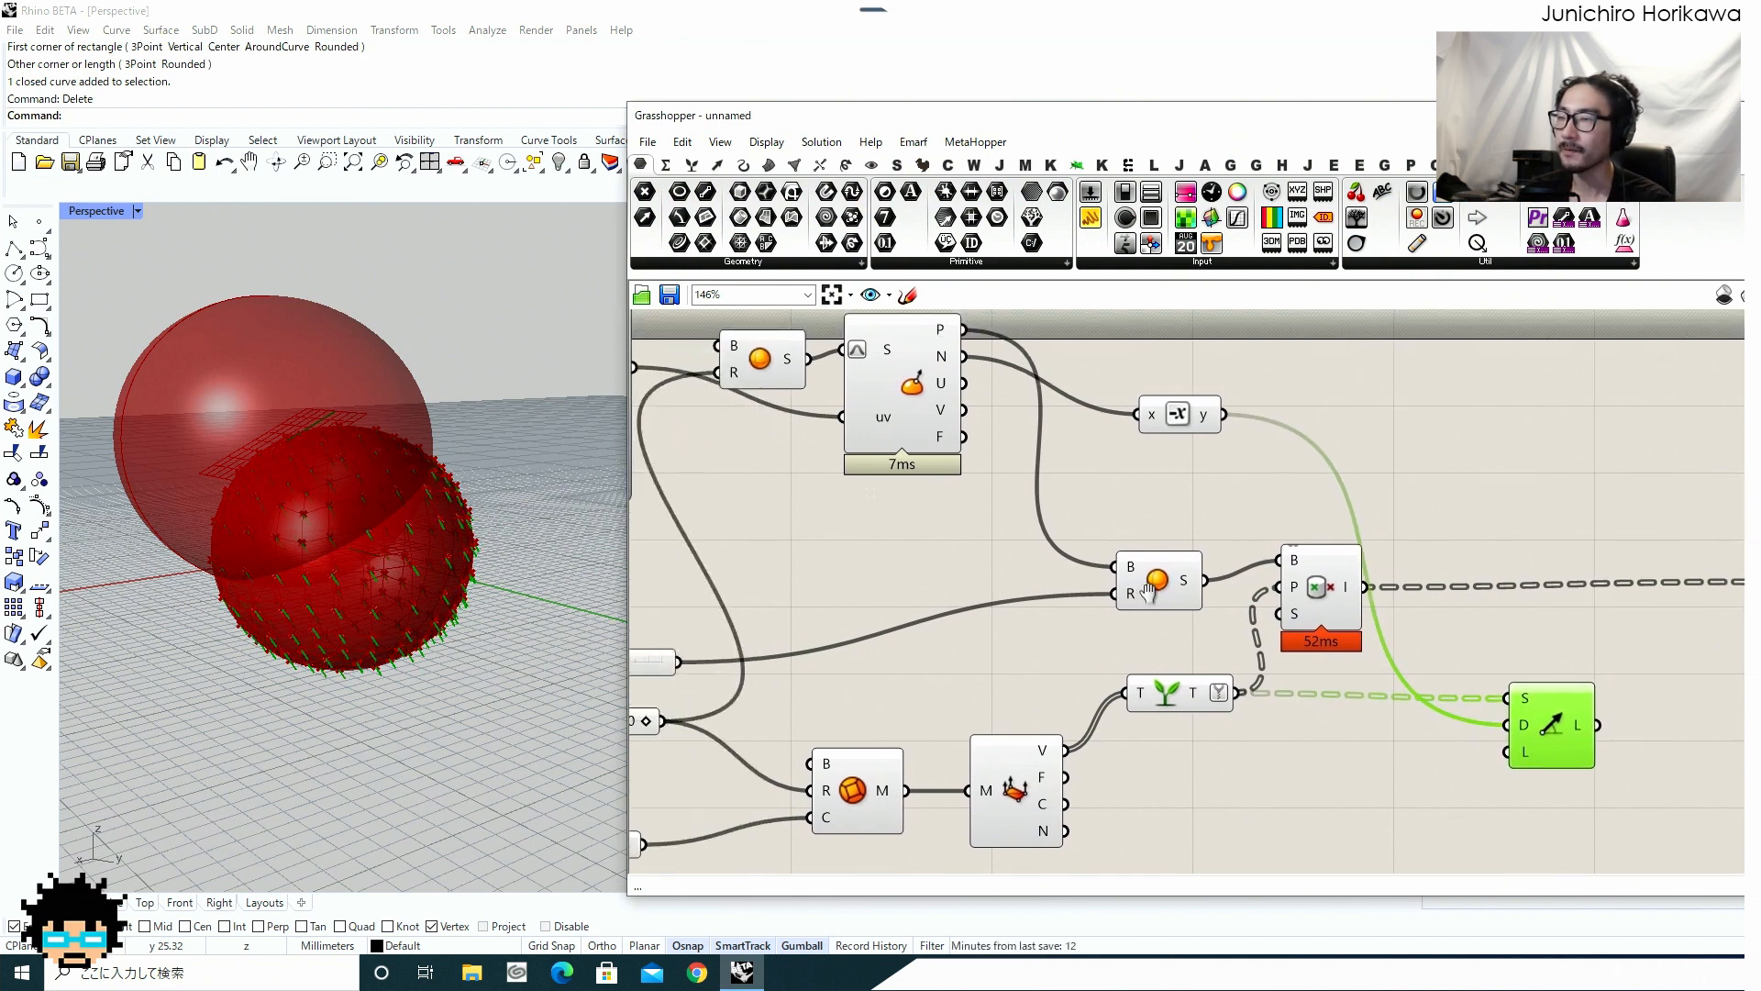
pyautogui.moveTo(1149, 596)
pyautogui.mouseDown()
pyautogui.moveTo(1168, 613)
pyautogui.moveTo(1152, 576)
pyautogui.mouseUp()
pyautogui.moveTo(1183, 782); pyautogui.dragTo(1104, 635, button='right')
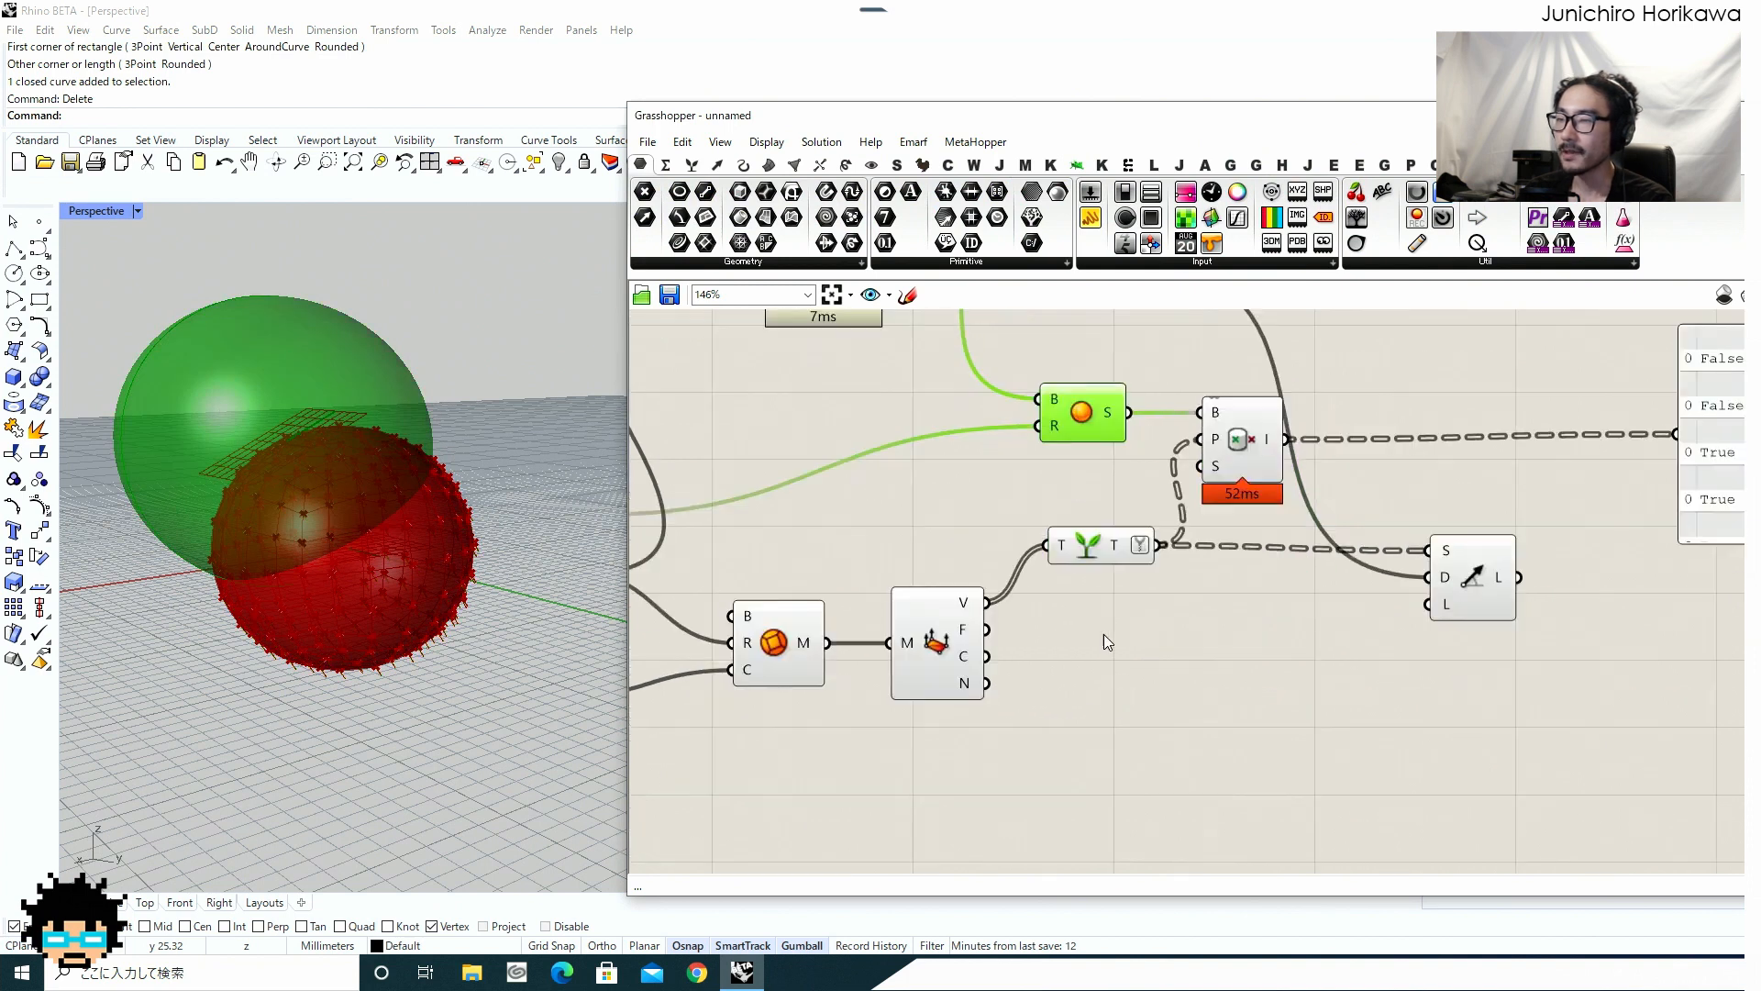
pyautogui.doubleClick(1196, 718)
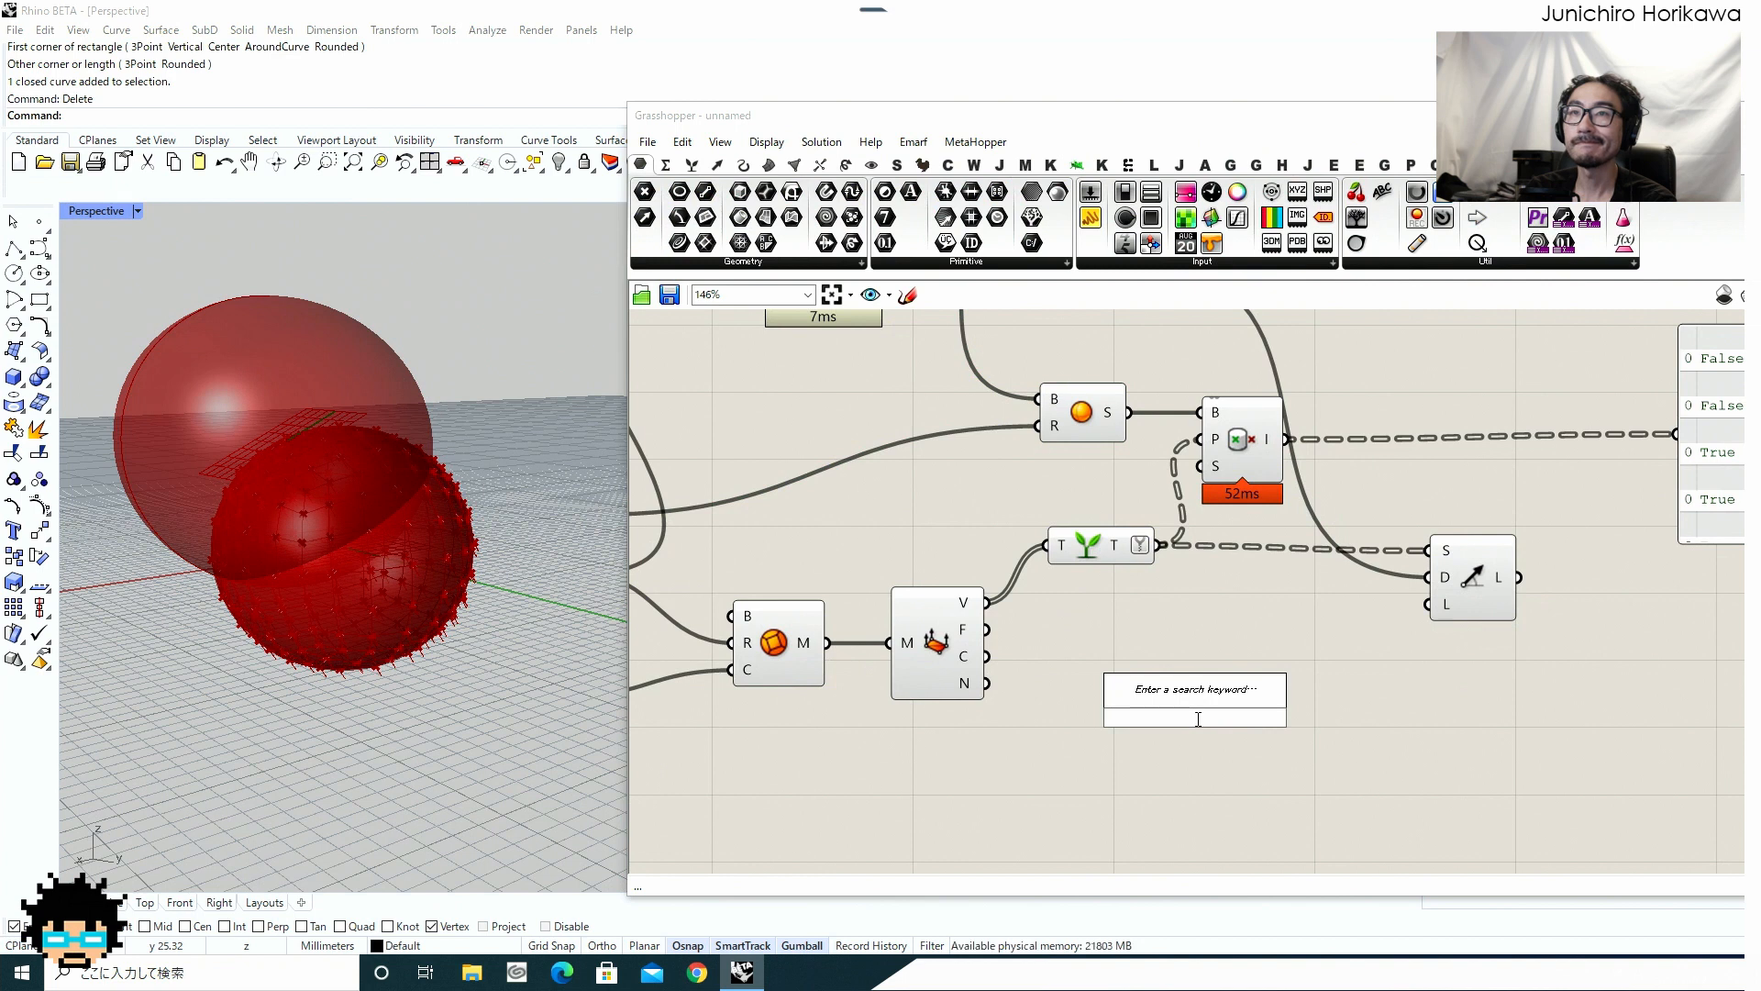
pyautogui.write('panel')
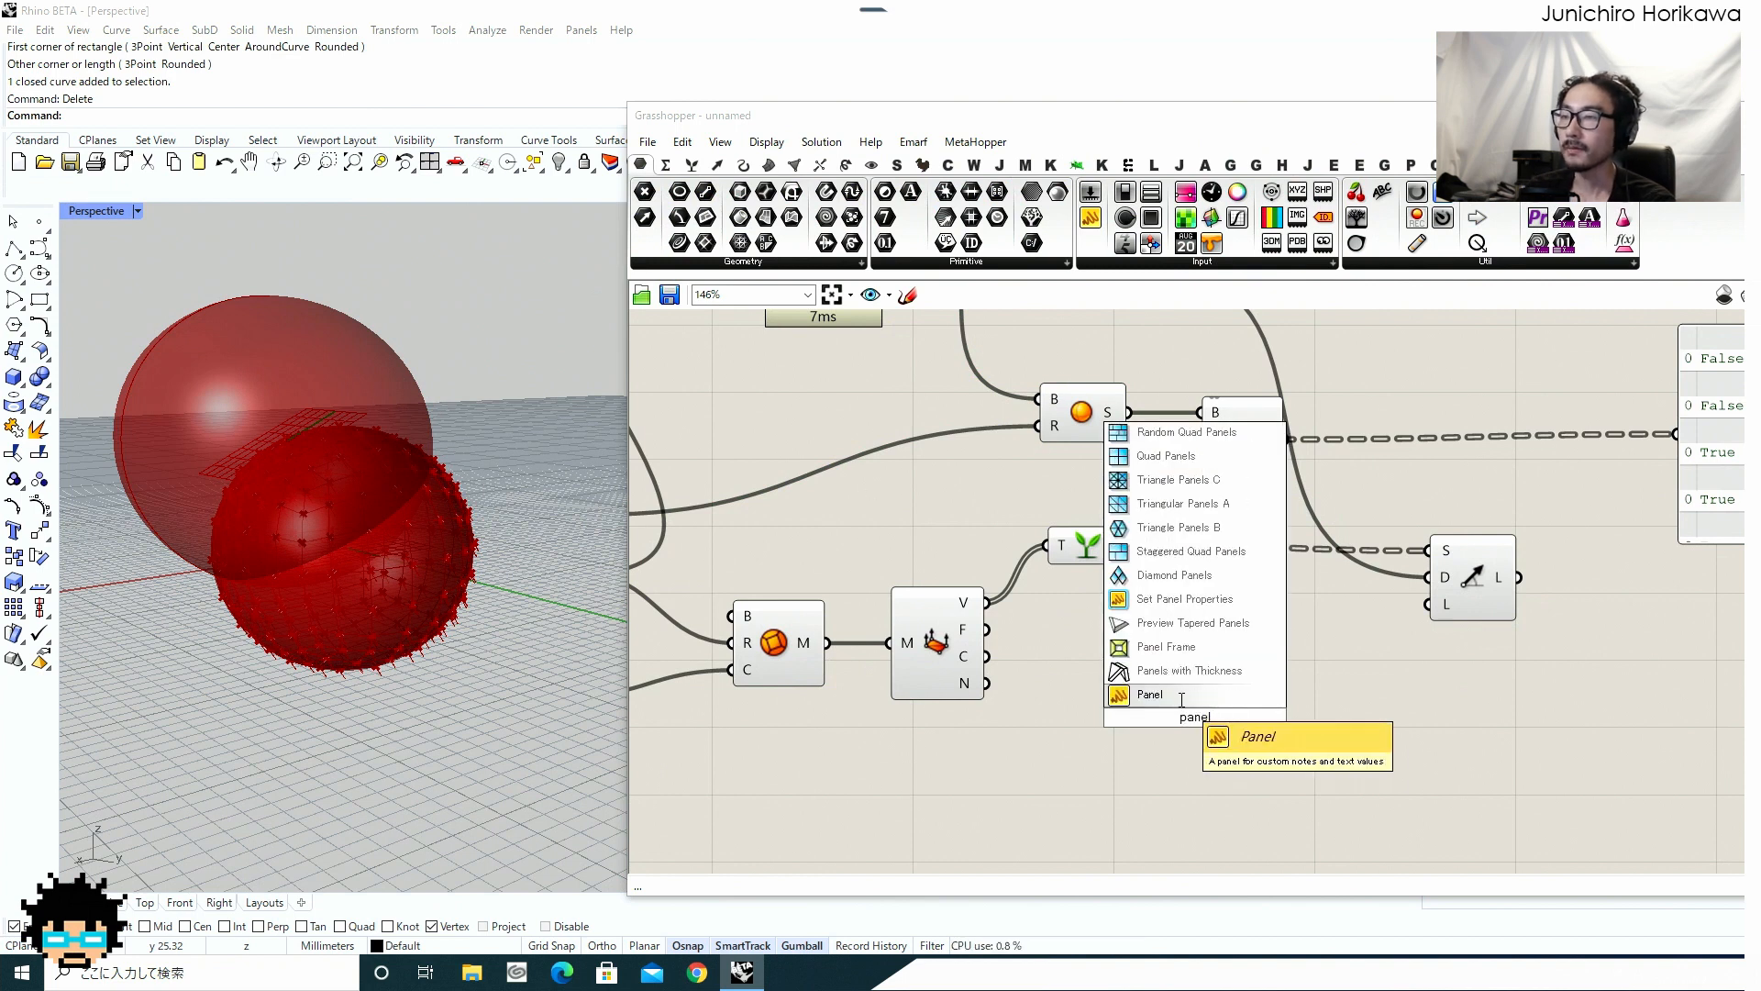
pyautogui.click(1097, 758)
# Move the 11.10 Radius slider away from the other Radius slider and add a Multiplication component.
pyautogui.moveTo(1072, 662); pyautogui.dragTo(1414, 699, button='right')
pyautogui.moveTo(1114, 609); pyautogui.dragTo(1172, 628, button='right')
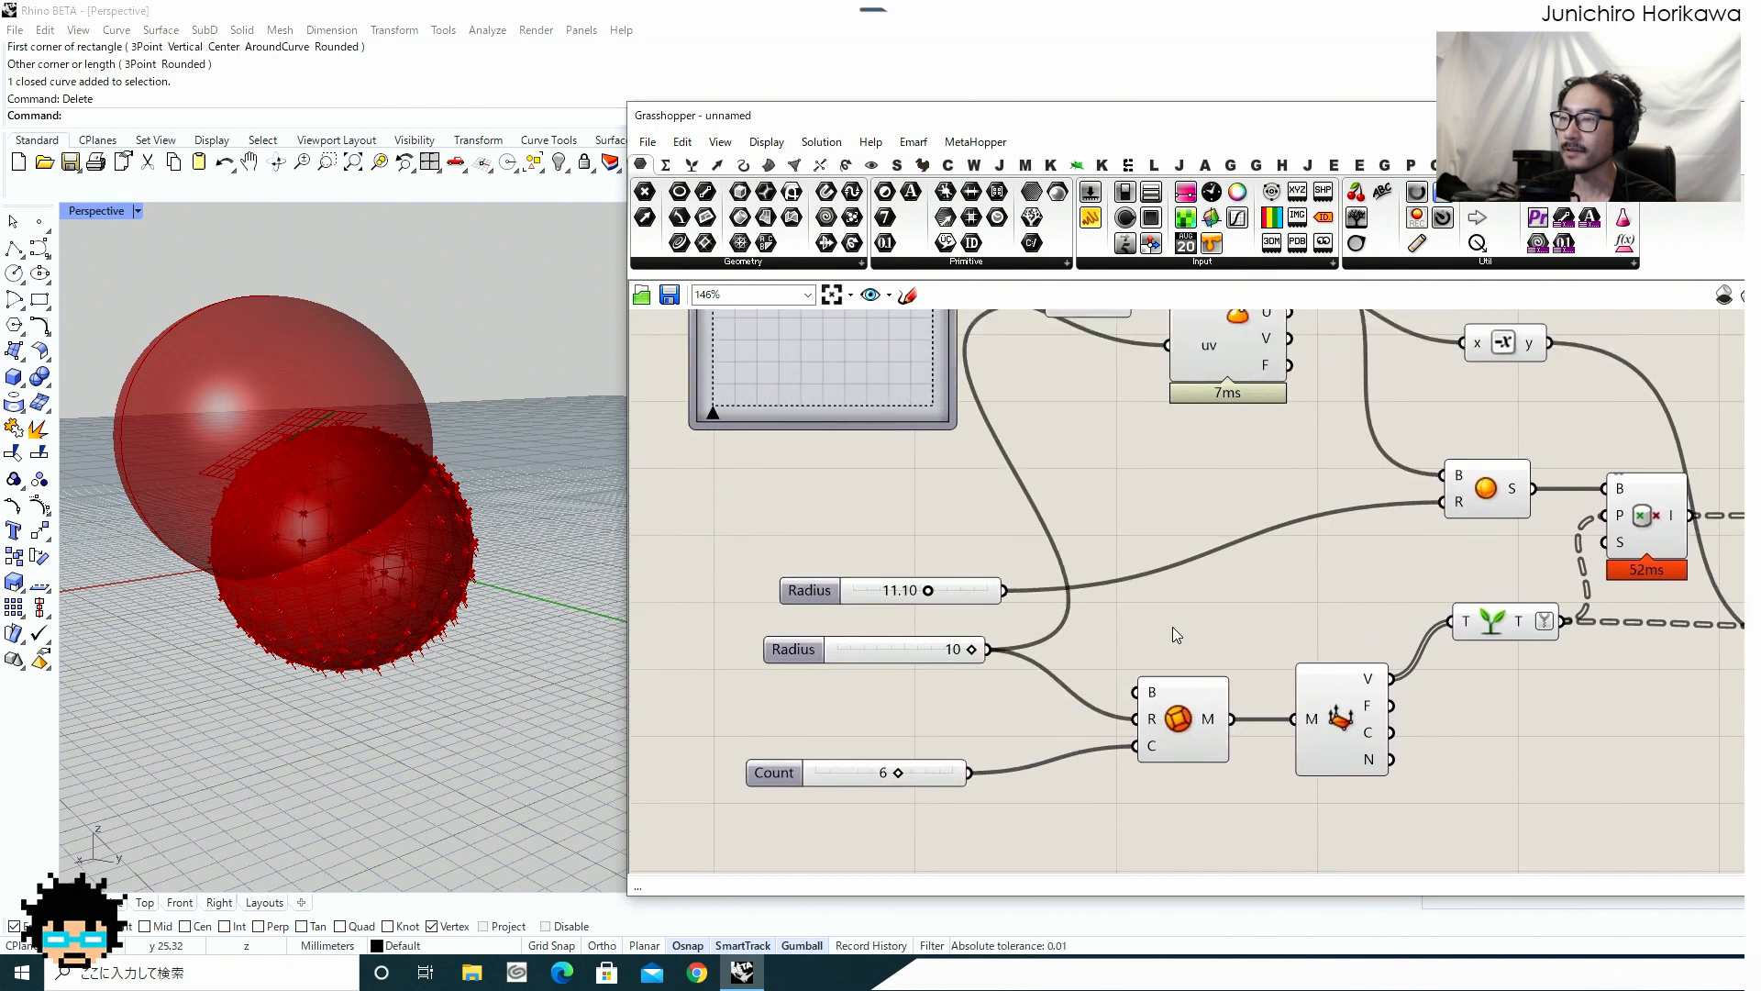
pyautogui.moveTo(967, 601); pyautogui.dragTo(941, 567)
pyautogui.doubleClick(1106, 625)
pyautogui.write('mul')
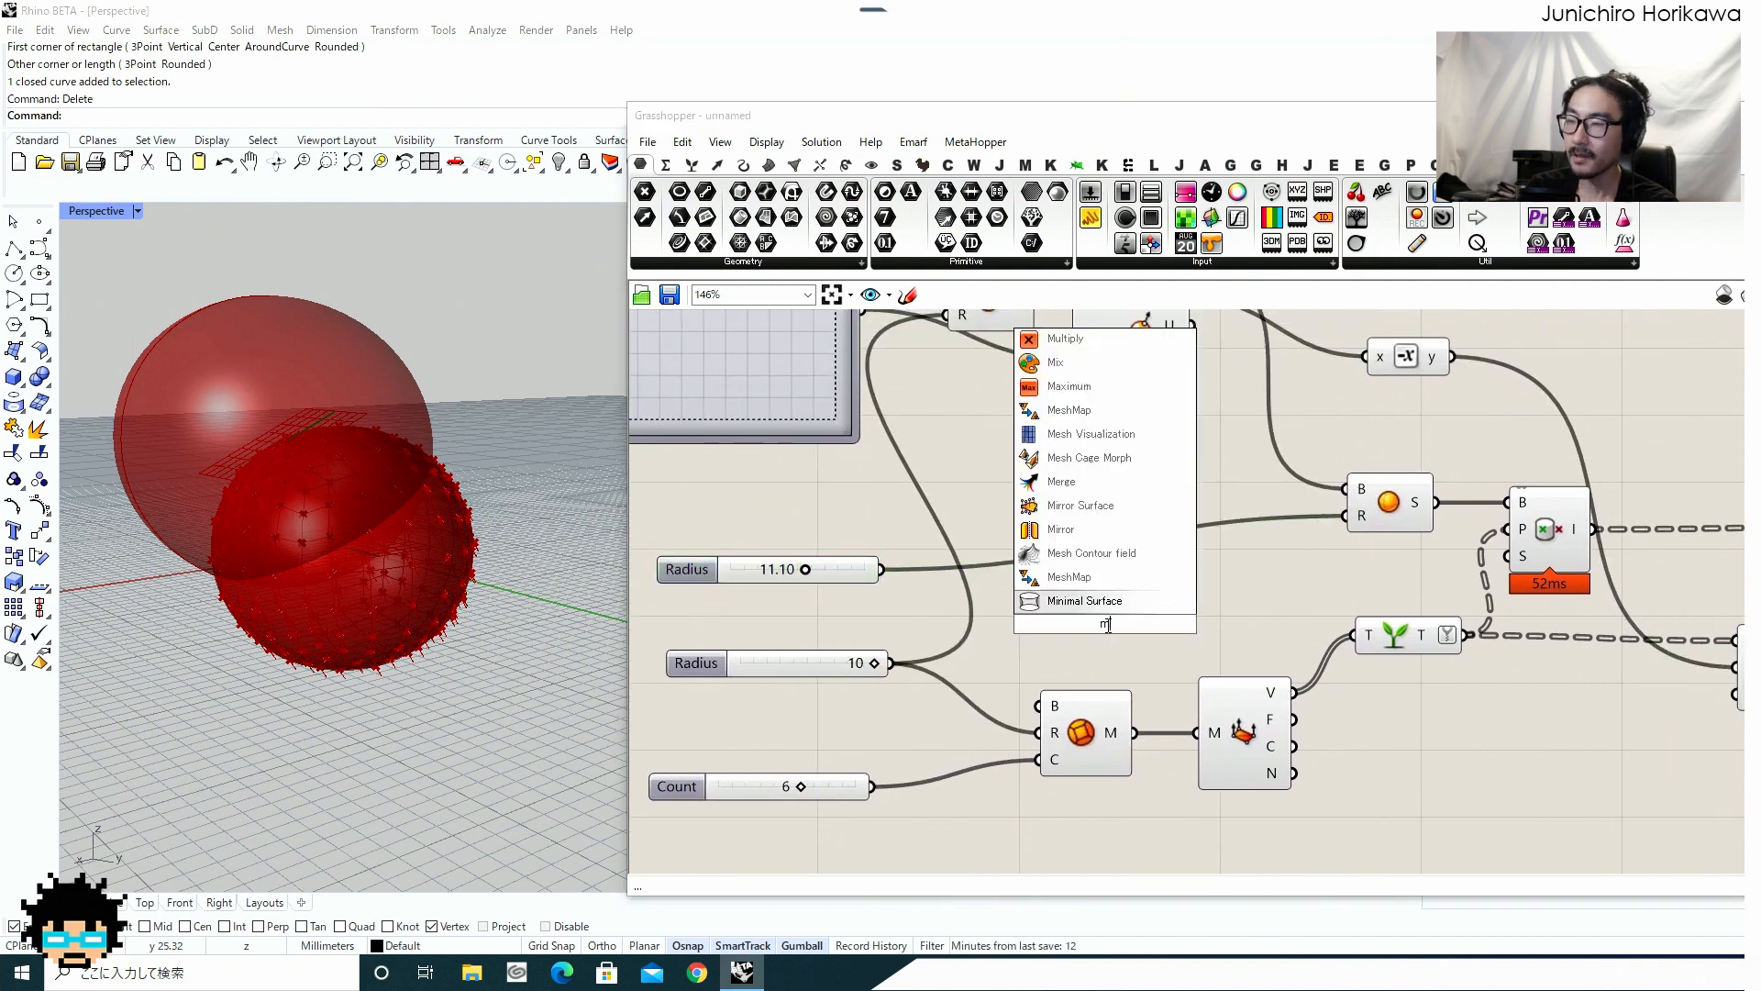
pyautogui.press('Up')
pyautogui.press('Up')
pyautogui.press('Up')
pyautogui.press('Up')
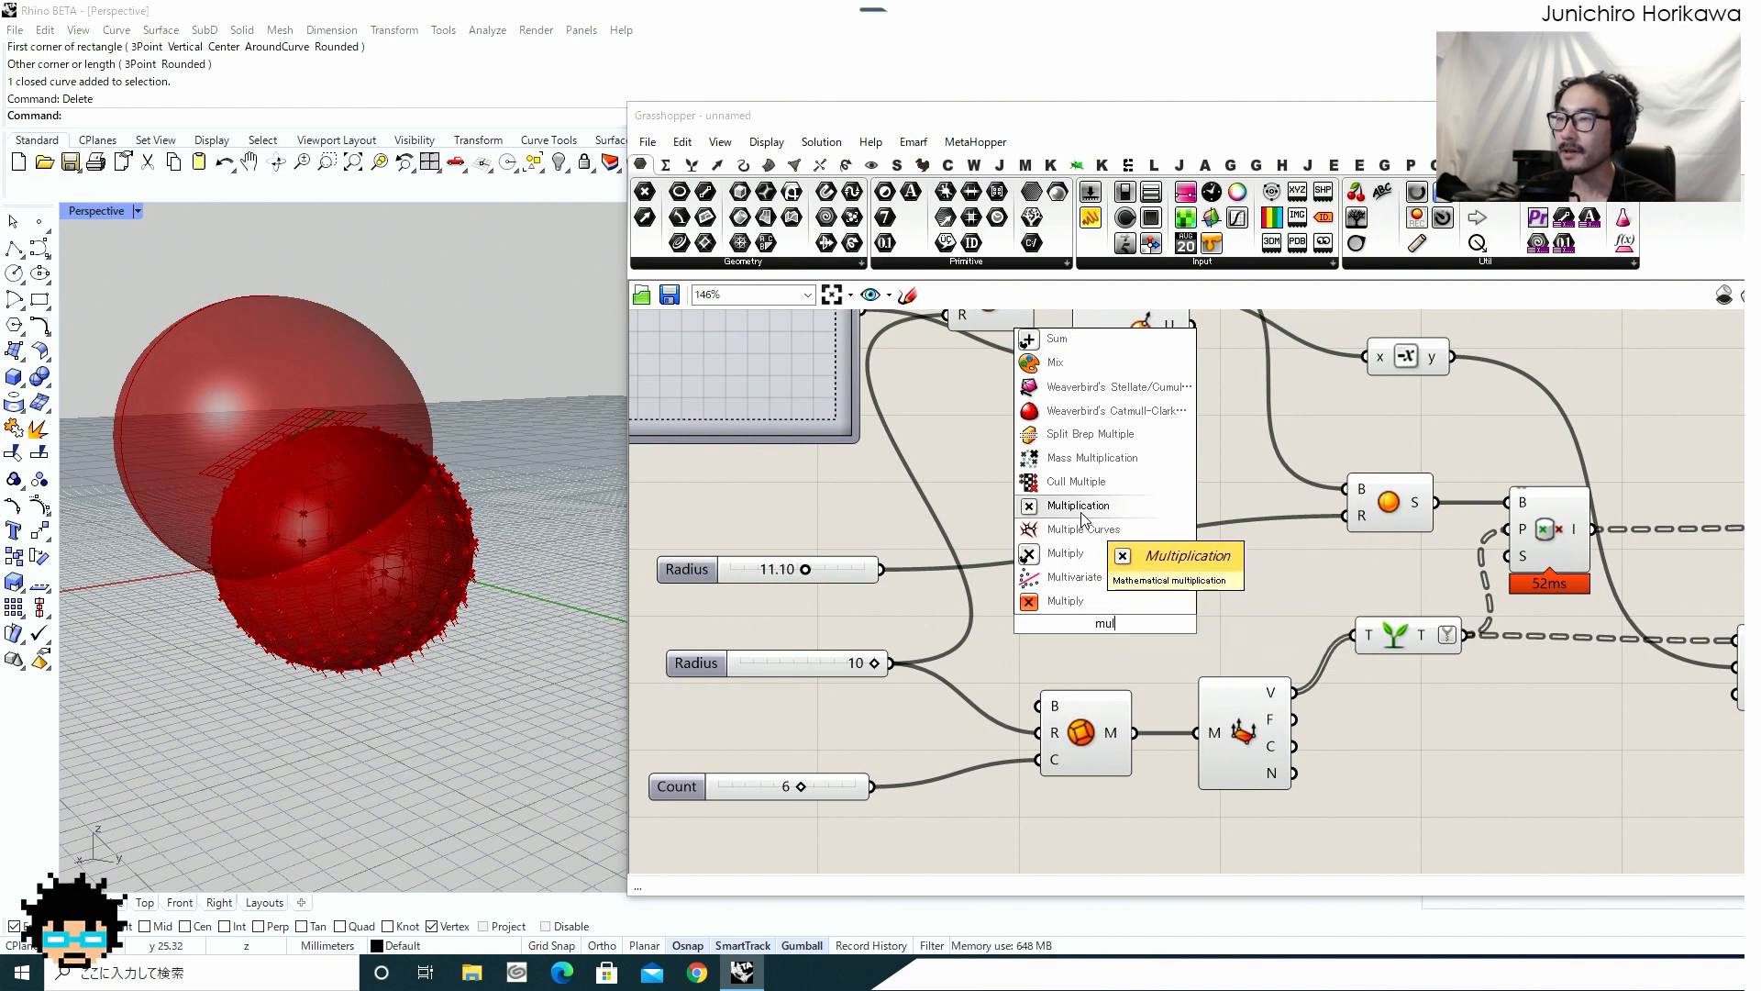
pyautogui.press('Return')
# Connect the 11.10 Radius slider to Multiplication's A input and place the component below Graft Tree.
pyautogui.scroll(1, 921, 597)
pyautogui.moveTo(882, 570); pyautogui.dragTo(1069, 610)
pyautogui.moveTo(1101, 618); pyautogui.dragTo(811, 616, button='right')
pyautogui.moveTo(811, 616); pyautogui.dragTo(1229, 692)
# Add a Panel below the Multiplication component and set its content to 2.
pyautogui.doubleClick(1179, 783)
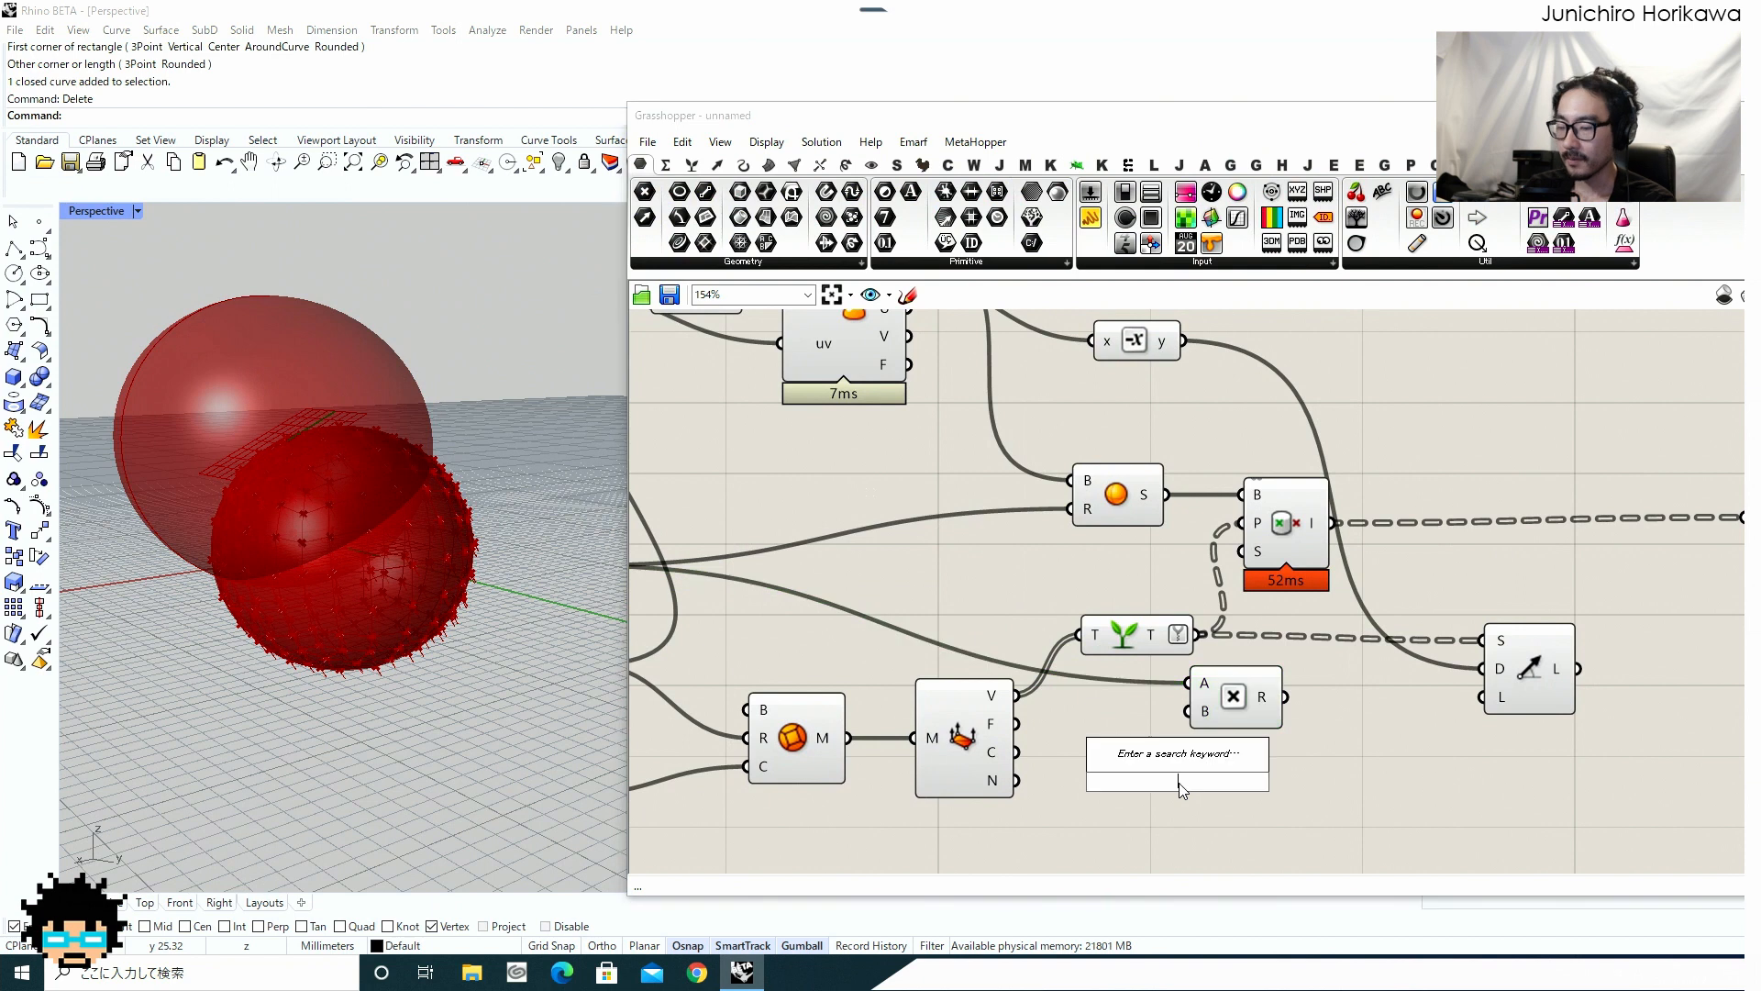
pyautogui.write('panel')
pyautogui.press('Return')
pyautogui.doubleClick(1179, 789)
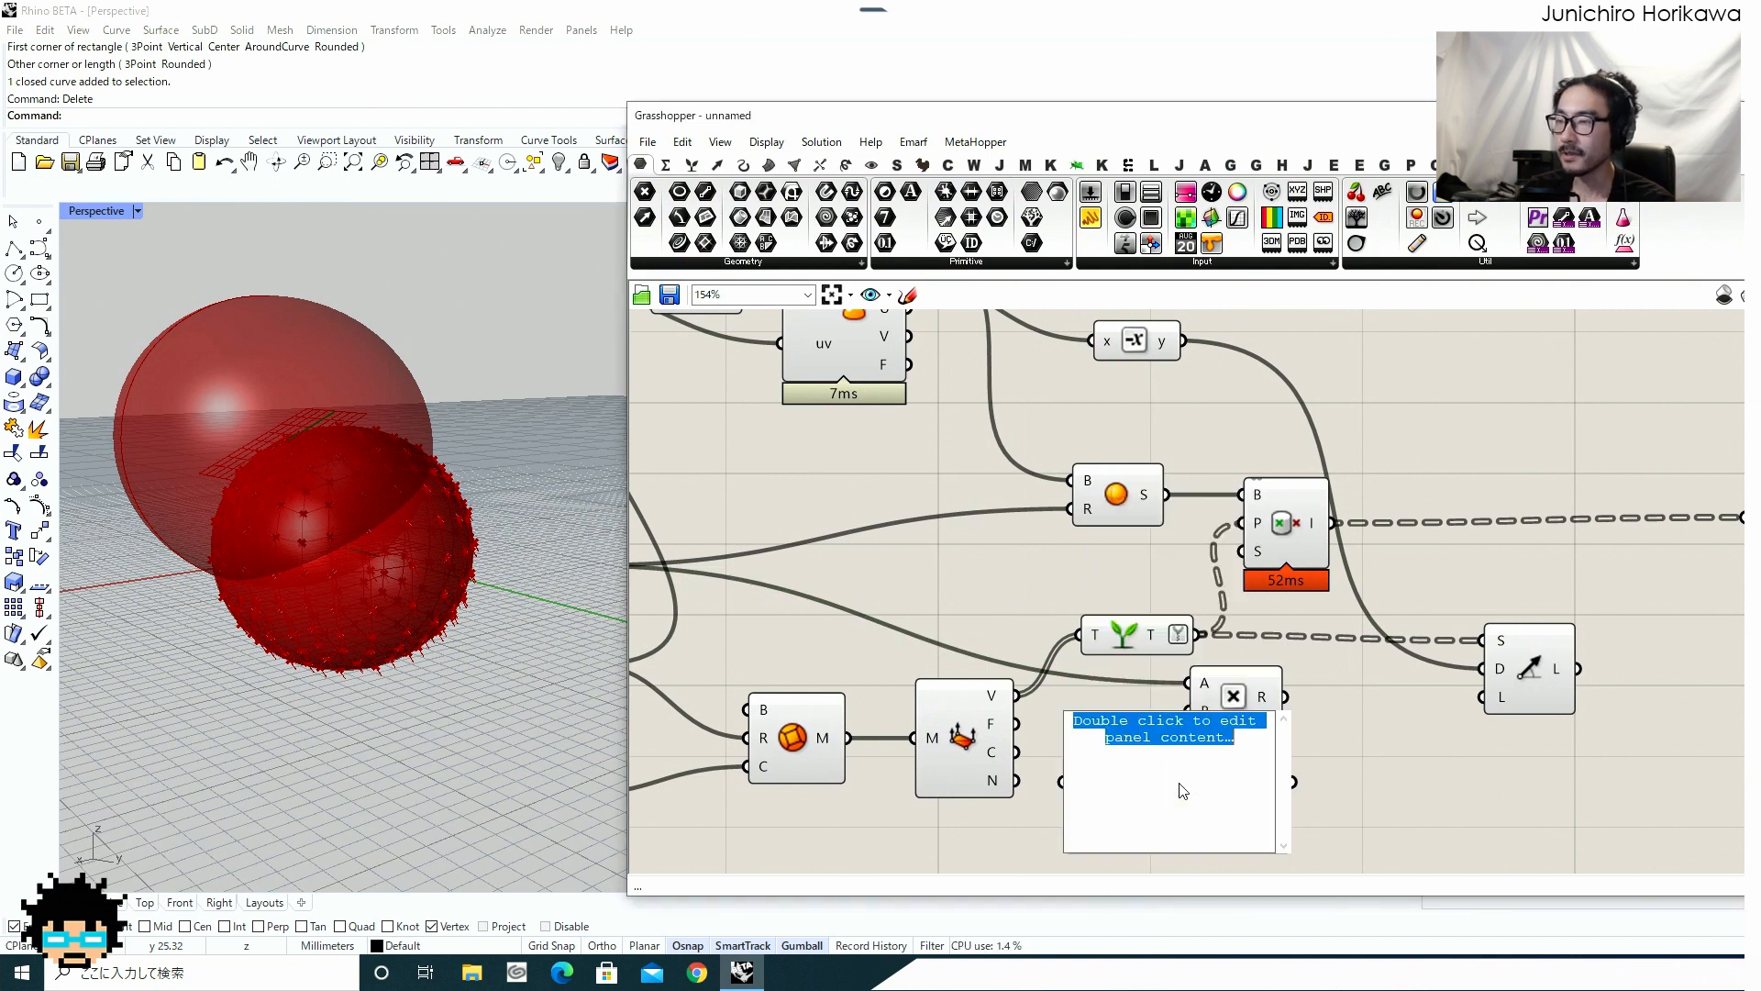
pyautogui.write('2')
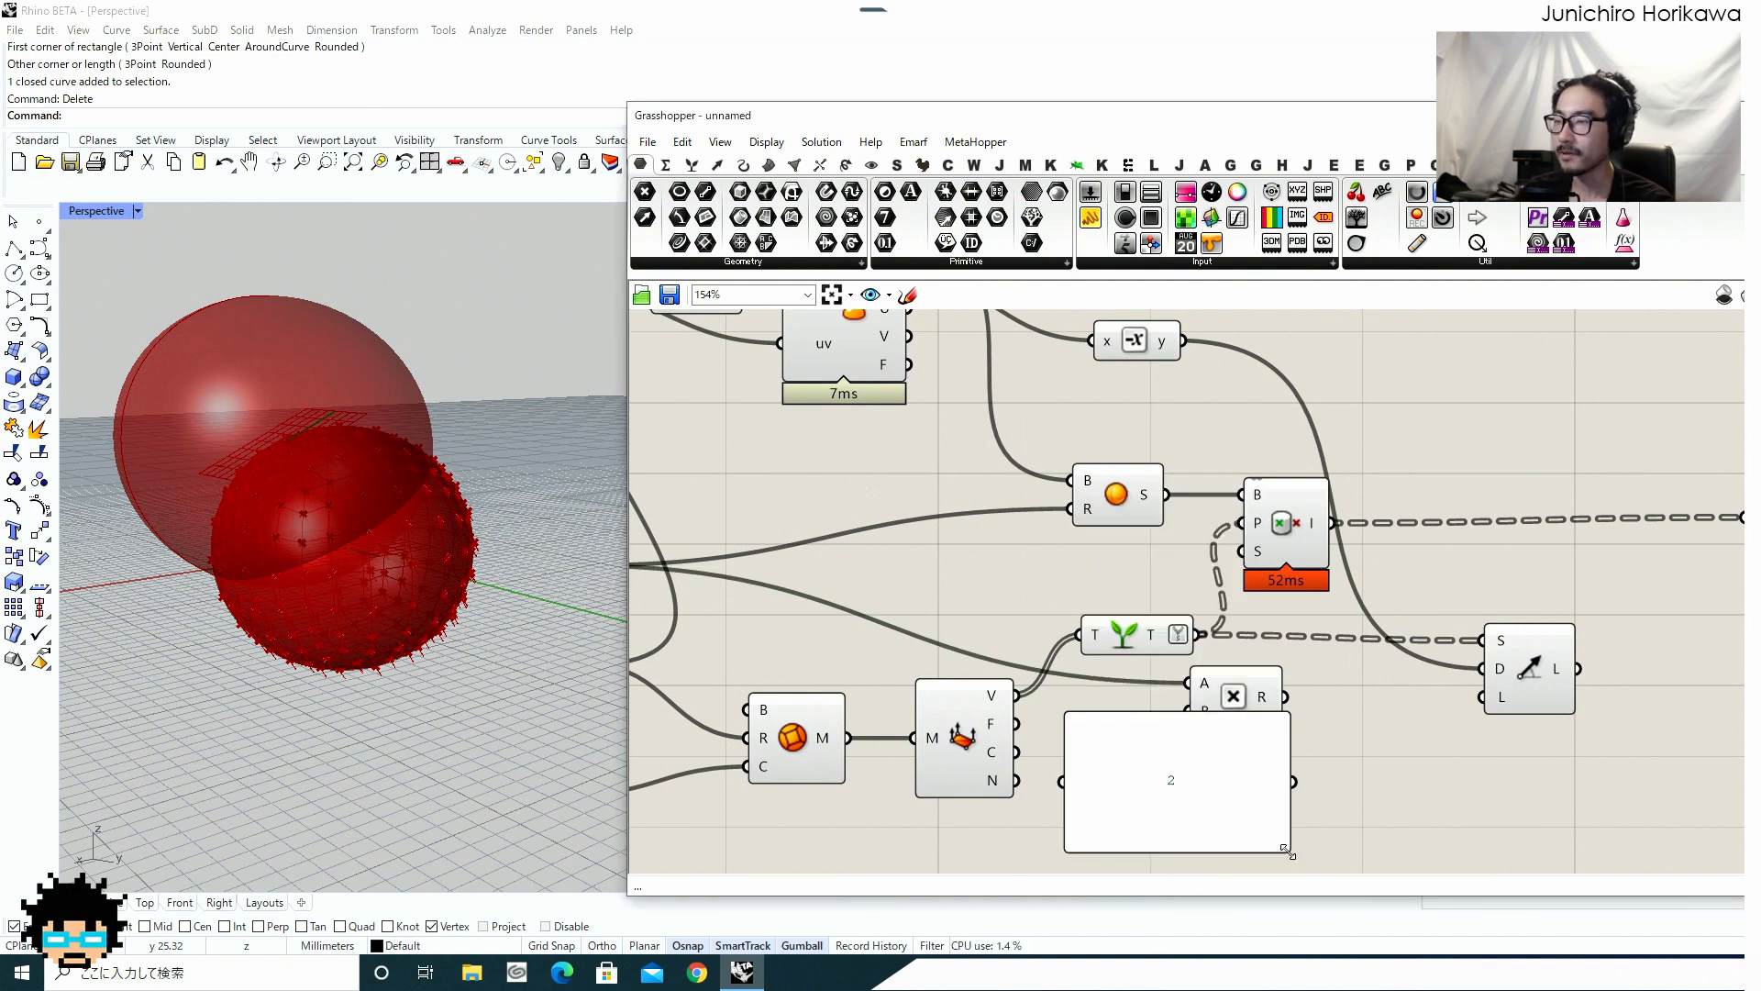
# Shrink the 2 Panel, connect it to Multiplication's B input, and position both components before Line SDL.
pyautogui.click(1299, 855)
pyautogui.moveTo(1156, 776)
pyautogui.mouseDown()
pyautogui.moveTo(1185, 716)
pyautogui.moveTo(1126, 732)
pyautogui.moveTo(1230, 781)
pyautogui.mouseUp()
pyautogui.moveTo(1236, 697); pyautogui.dragTo(1327, 691)
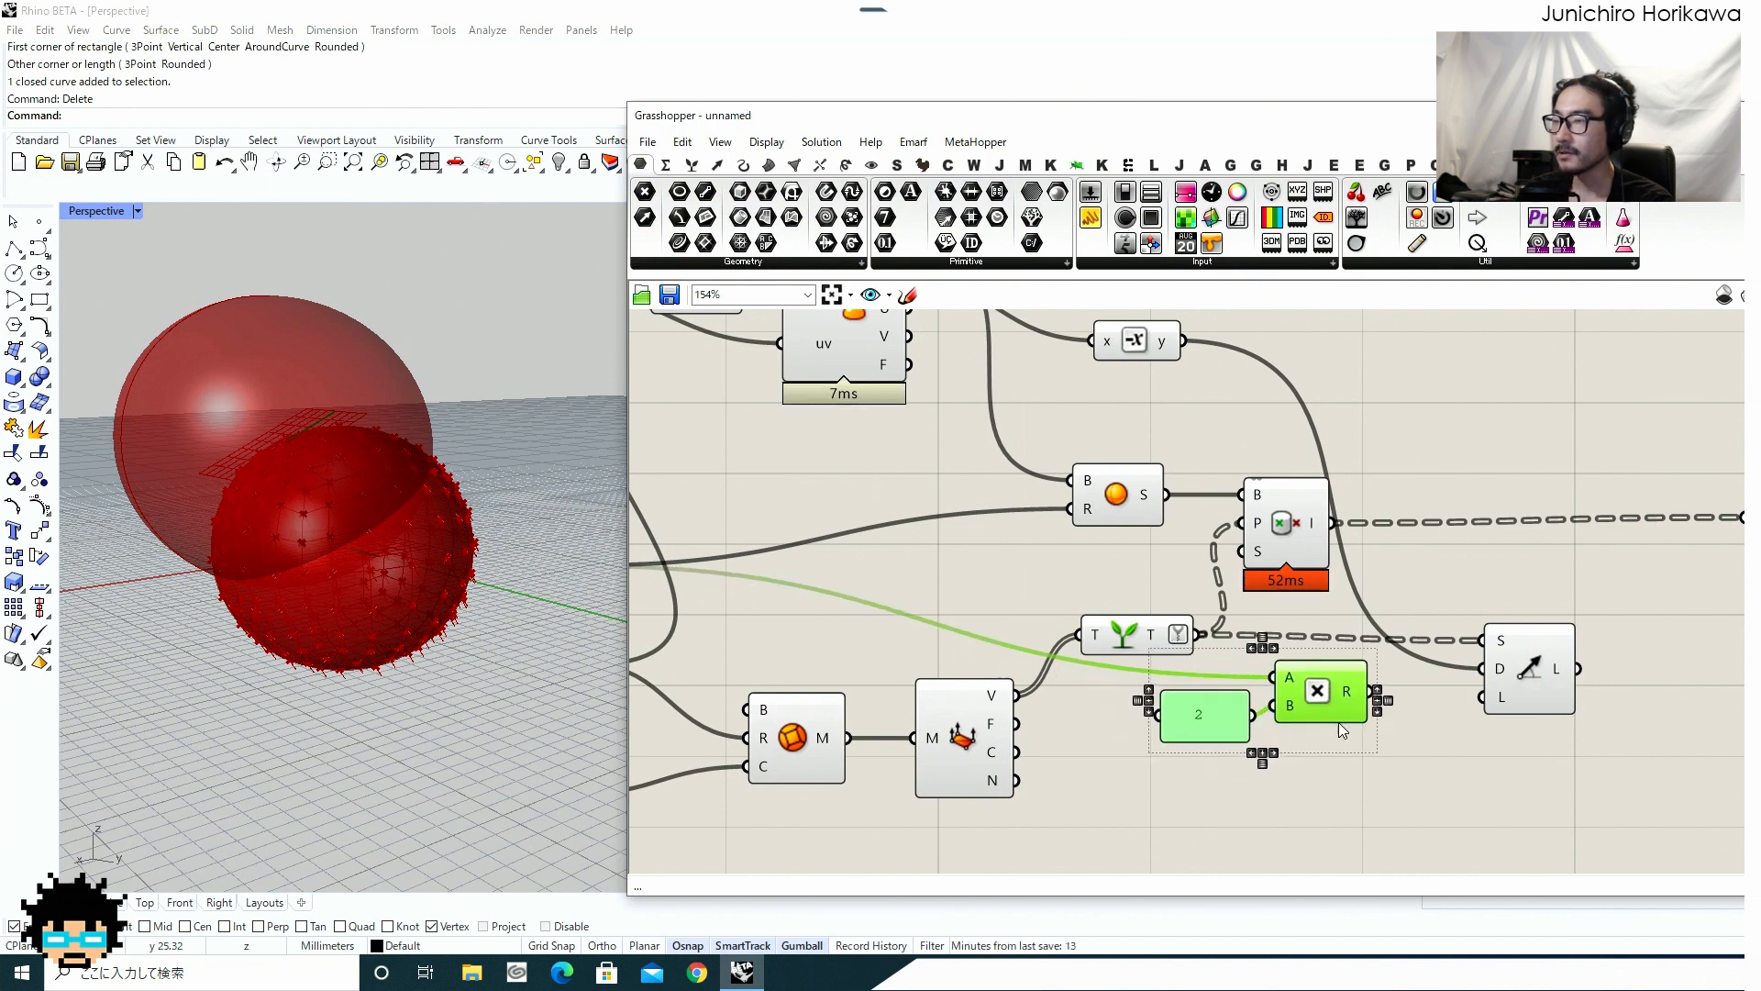
pyautogui.click(1336, 741)
pyautogui.moveTo(1332, 784); pyautogui.dragTo(1205, 686)
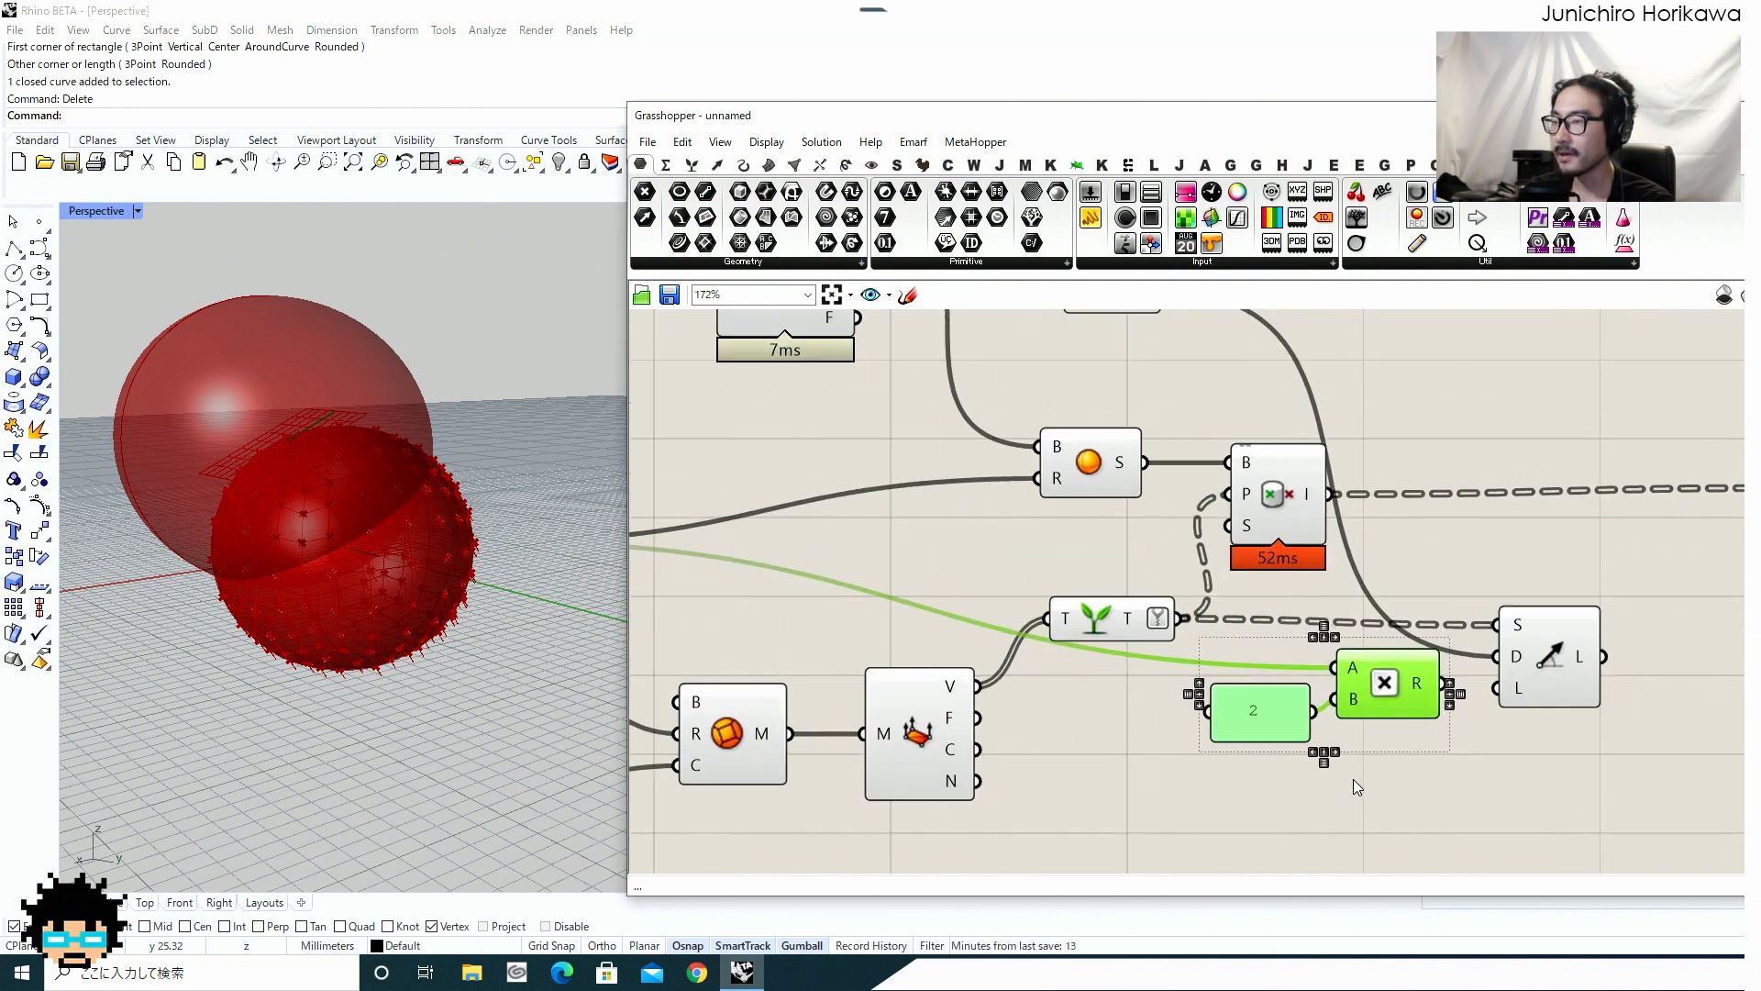
pyautogui.click(1352, 778)
# Add a third input, C, to the Multiplication component.
pyautogui.scroll(3, 1368, 728)
pyautogui.scroll(4, 1363, 706)
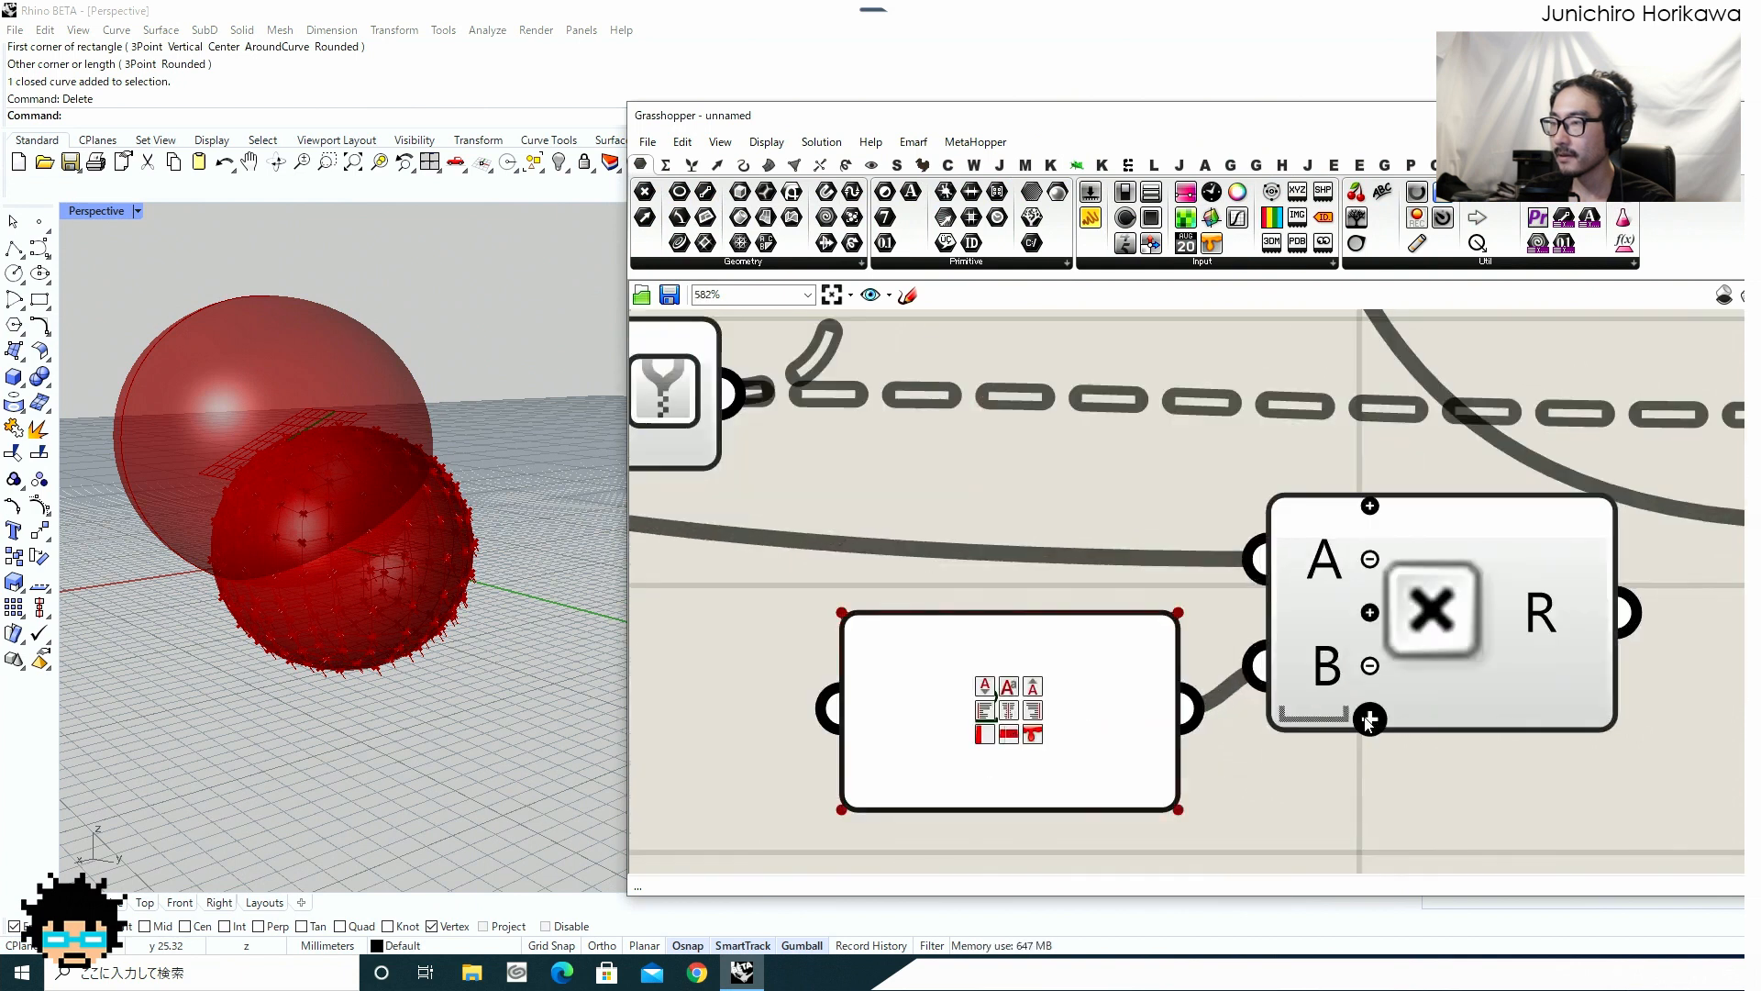
pyautogui.click(1367, 717)
pyautogui.scroll(-5, 1411, 701)
# Add another Panel between Point In Brep and the existing values Panel.
pyautogui.click(1306, 449)
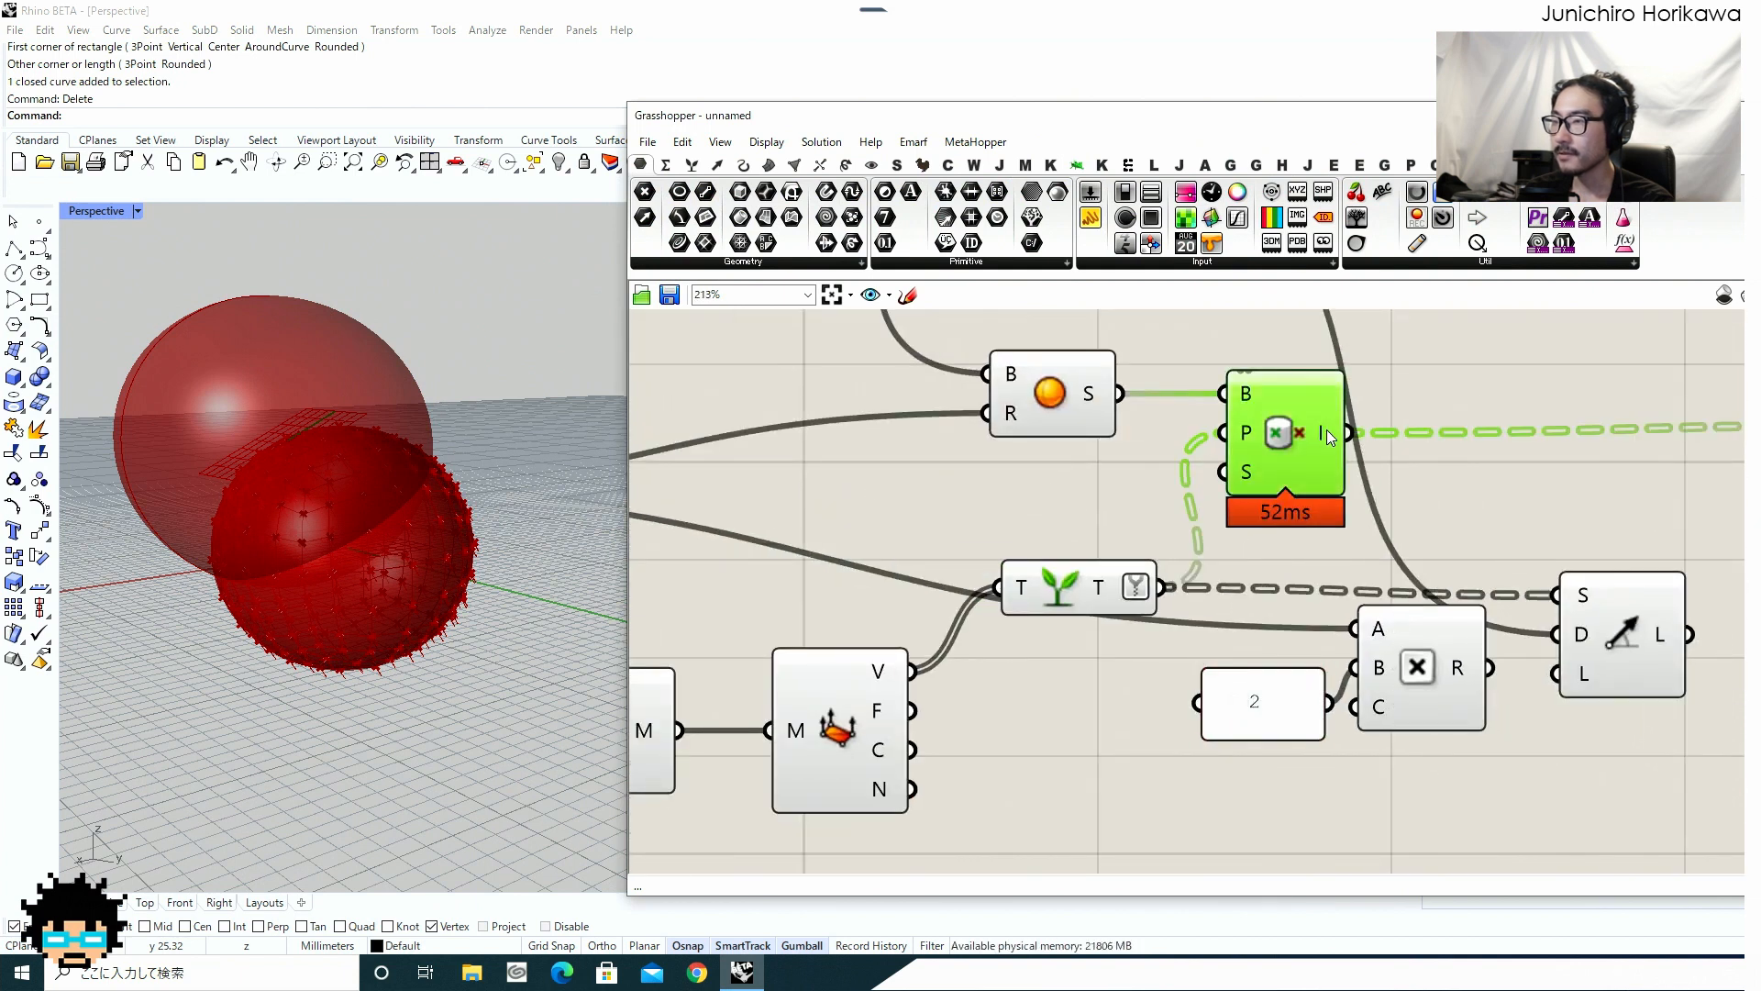
pyautogui.moveTo(1327, 429); pyautogui.dragTo(1133, 512, button='right')
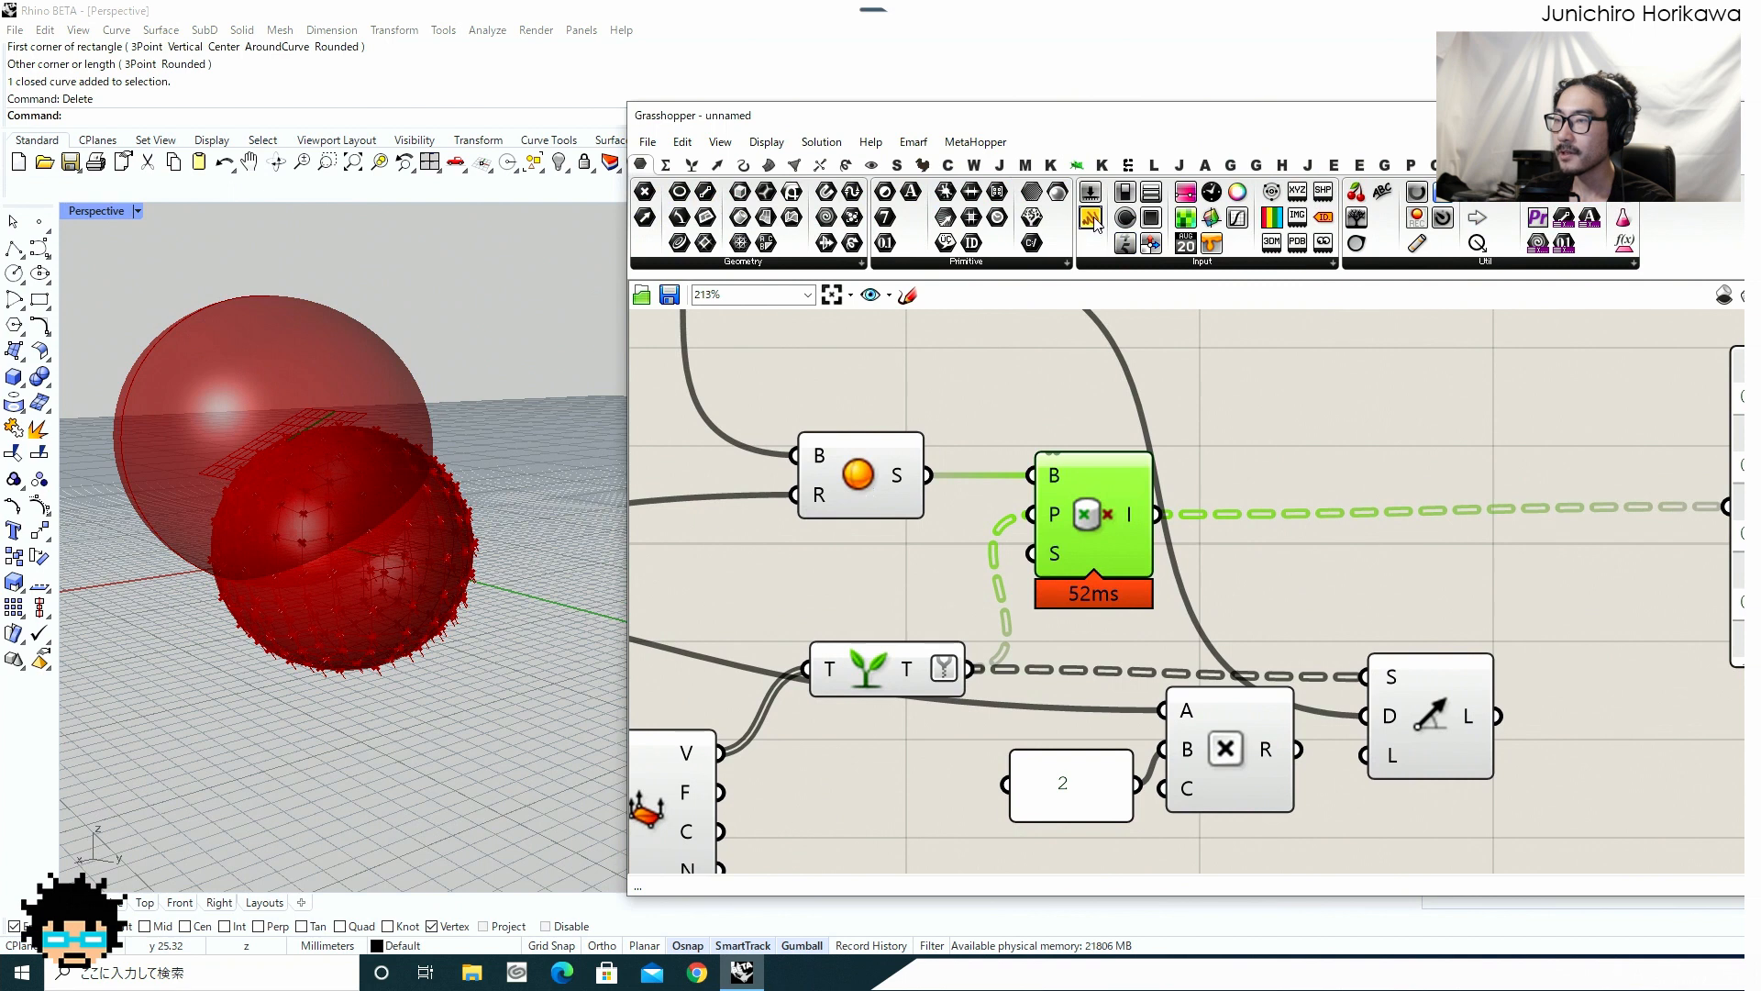
pyautogui.moveTo(1091, 217); pyautogui.dragTo(1376, 452)
pyautogui.moveTo(1376, 452); pyautogui.dragTo(1146, 477, button='right')
pyautogui.moveTo(1147, 477); pyautogui.dragTo(1226, 513)
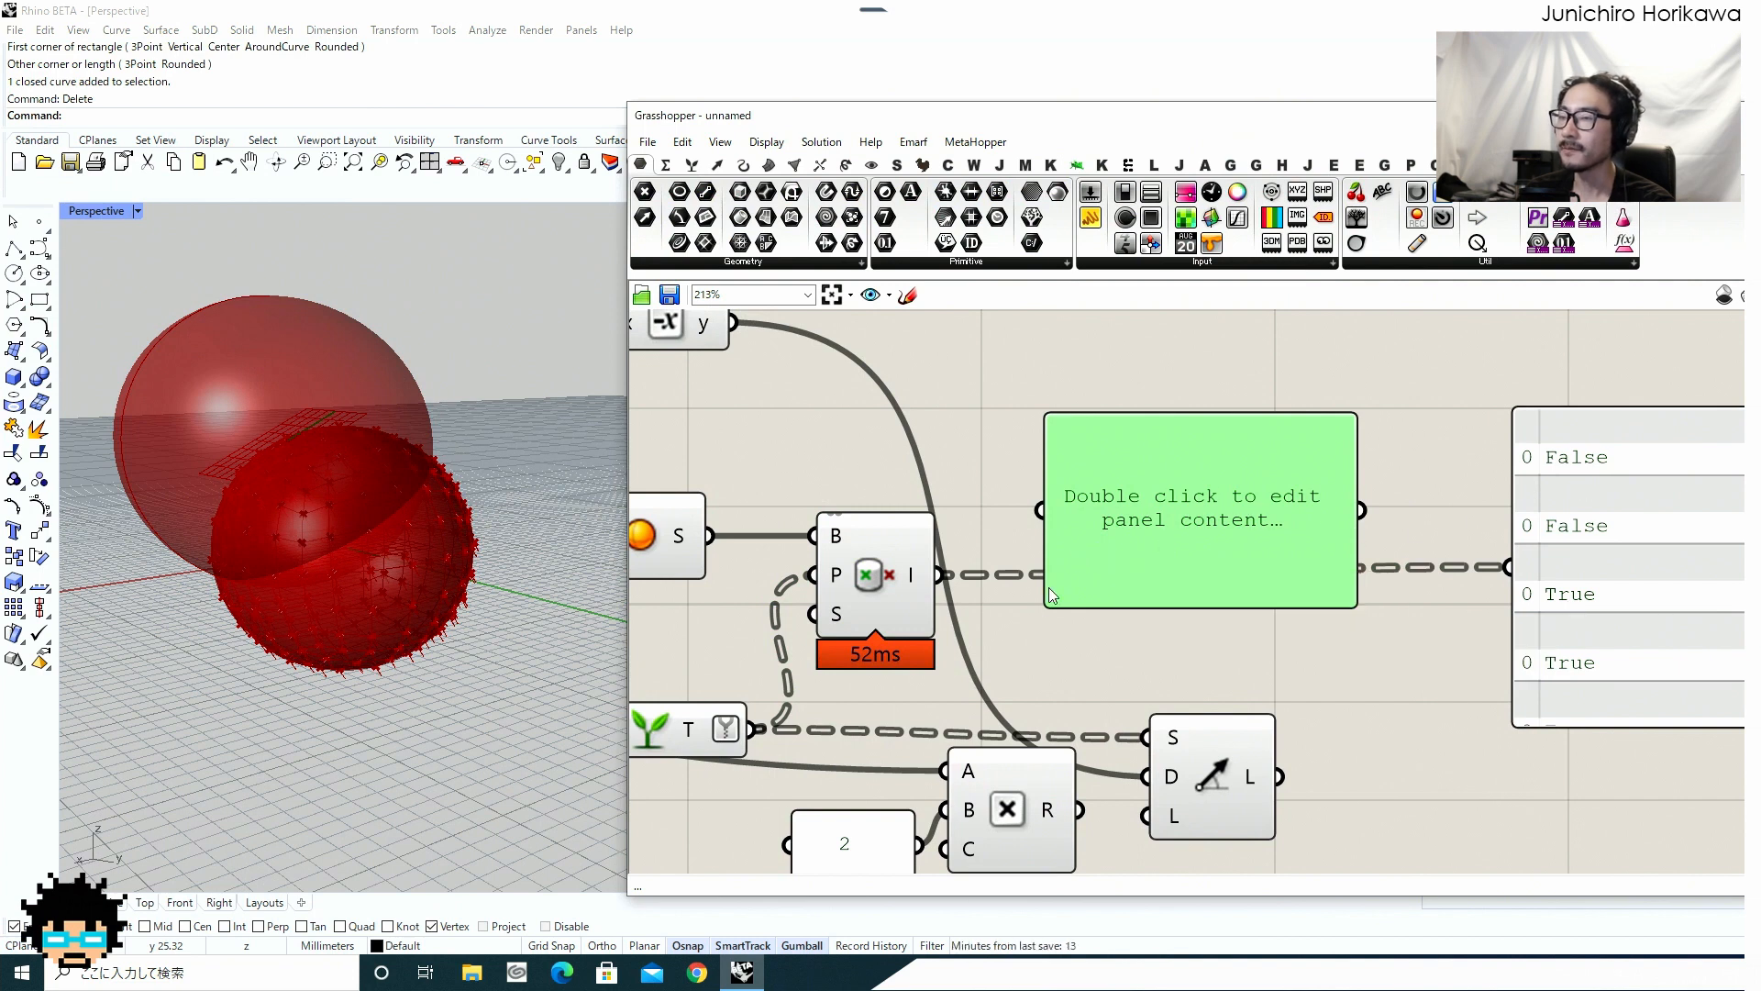
# Space out Line SDL and Multiplication, and connect Point In Brep's Inside output to Multiplication's C input.
pyautogui.moveTo(1107, 702); pyautogui.dragTo(1125, 558, button='right')
pyautogui.click(1249, 597)
pyautogui.moveTo(1246, 590); pyautogui.dragTo(1290, 568)
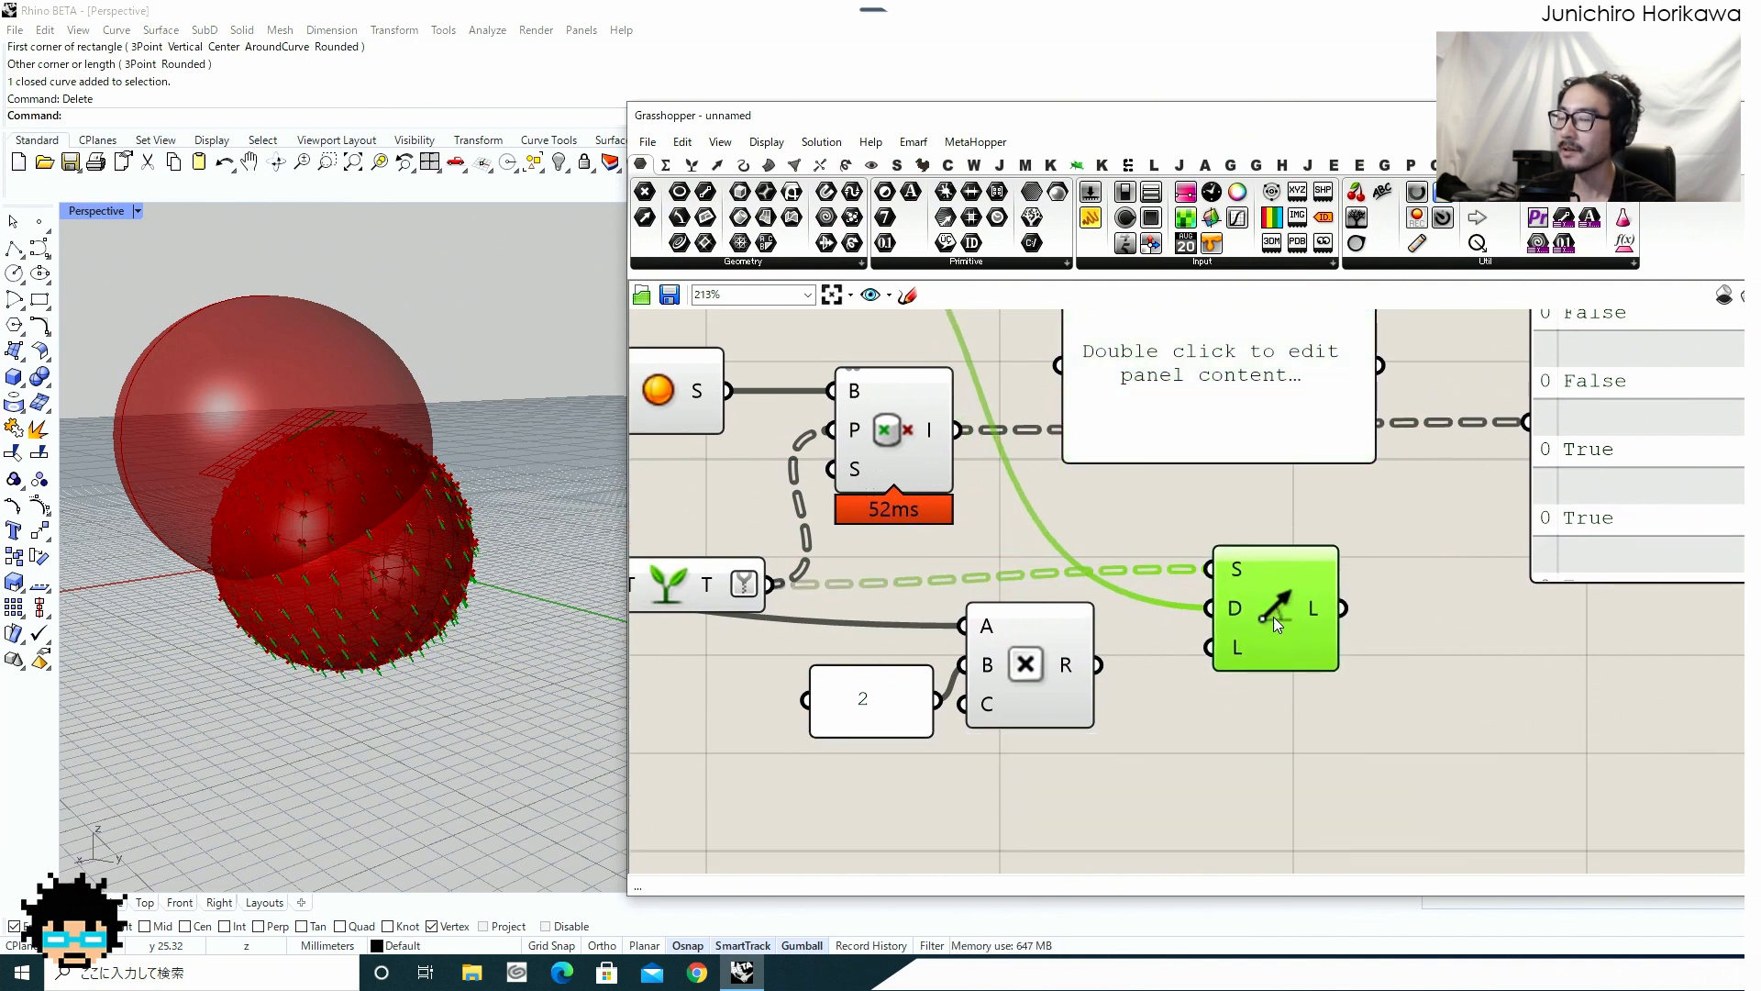
pyautogui.moveTo(1044, 645); pyautogui.dragTo(1090, 645)
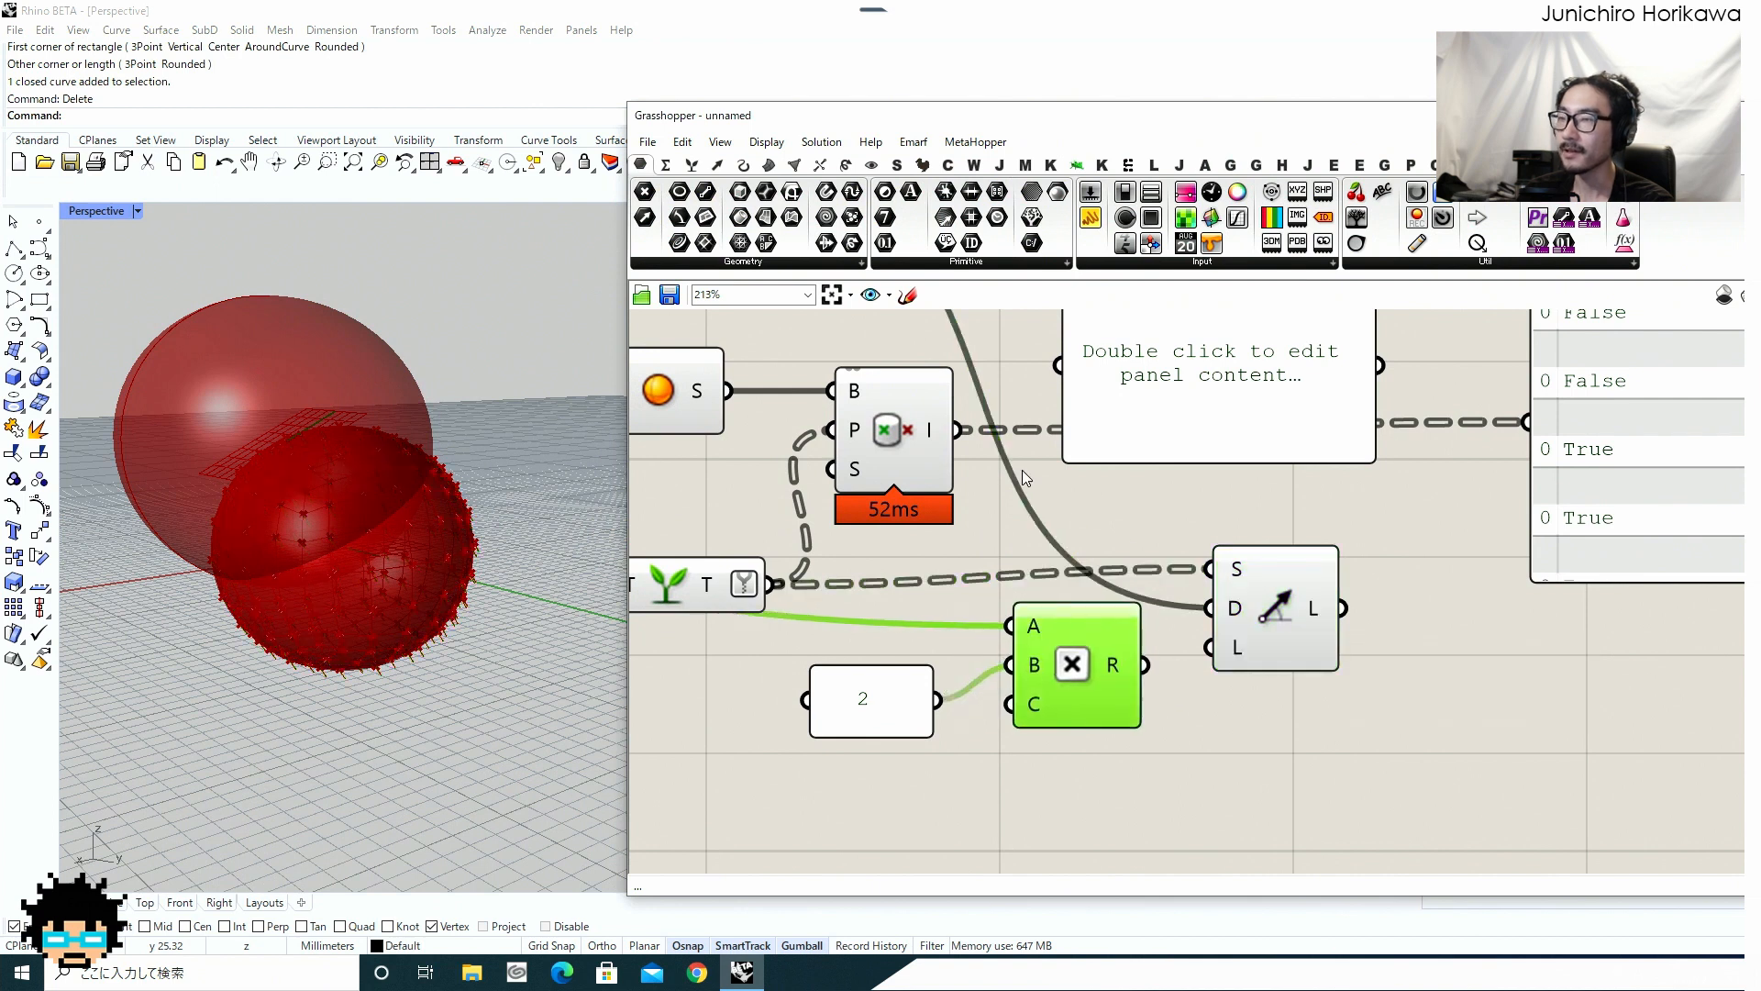
pyautogui.moveTo(958, 431); pyautogui.dragTo(1009, 704)
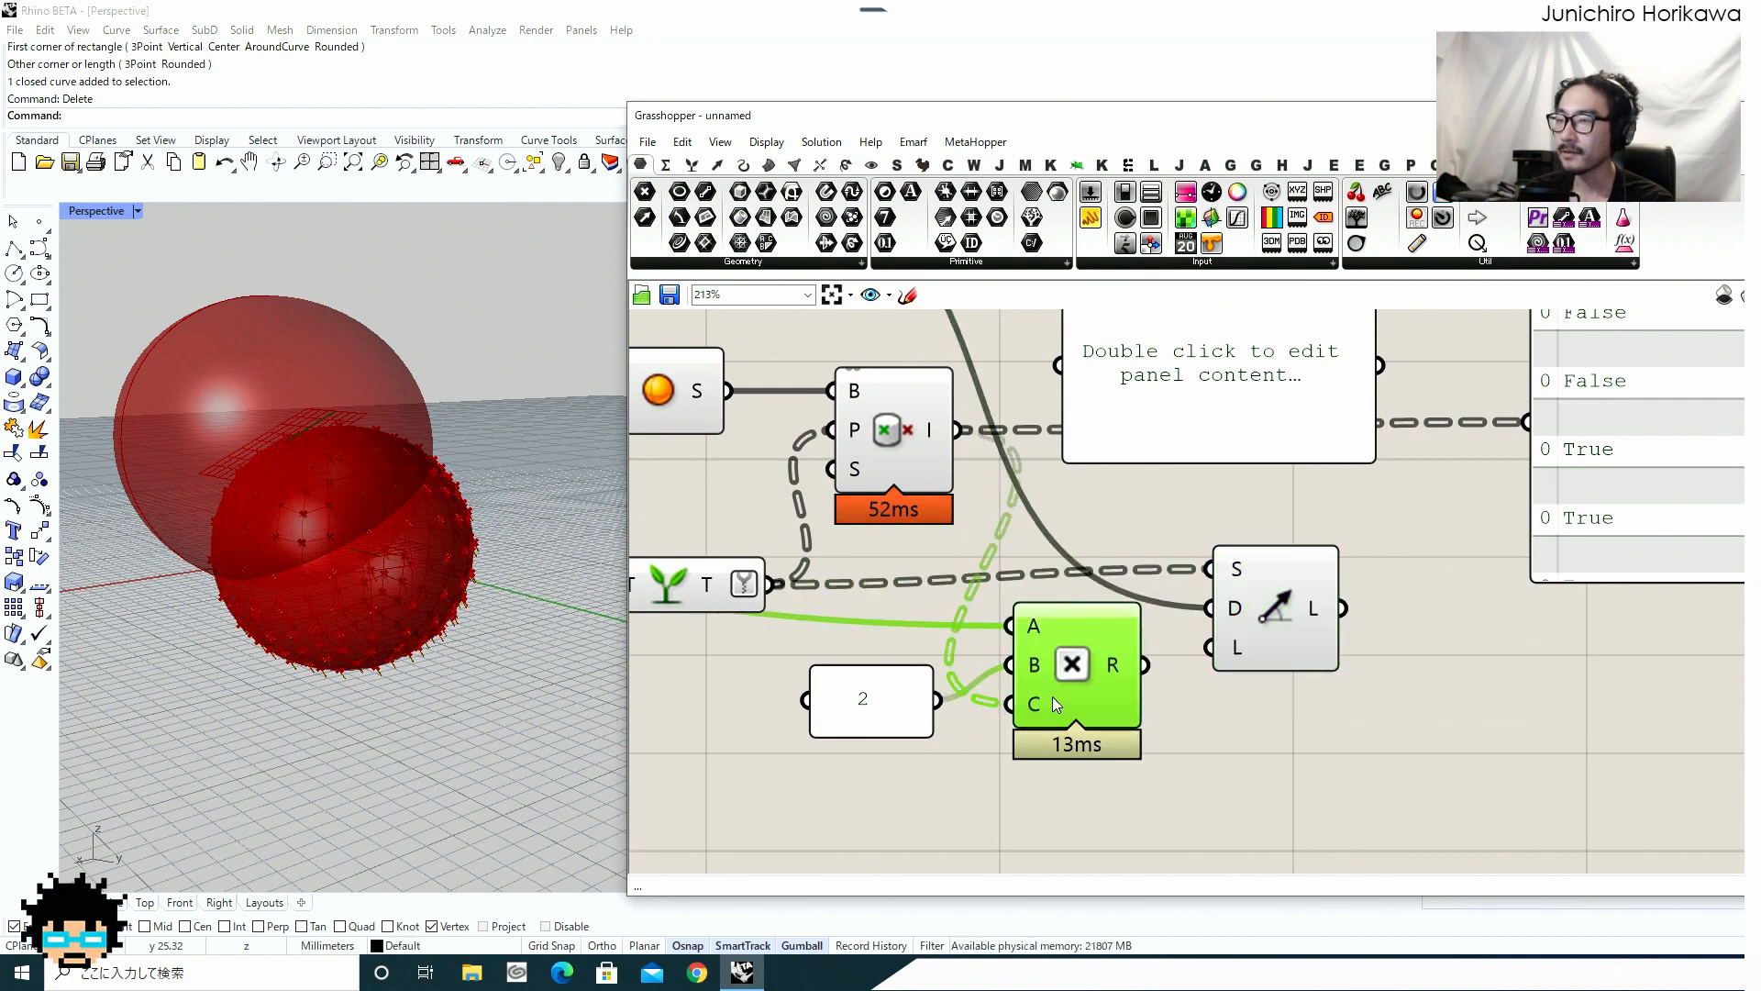
# Connect the Multiplication result to Line SDL's Length input.
pyautogui.click(902, 712)
pyautogui.scroll(1, 1027, 688)
pyautogui.click(1081, 664)
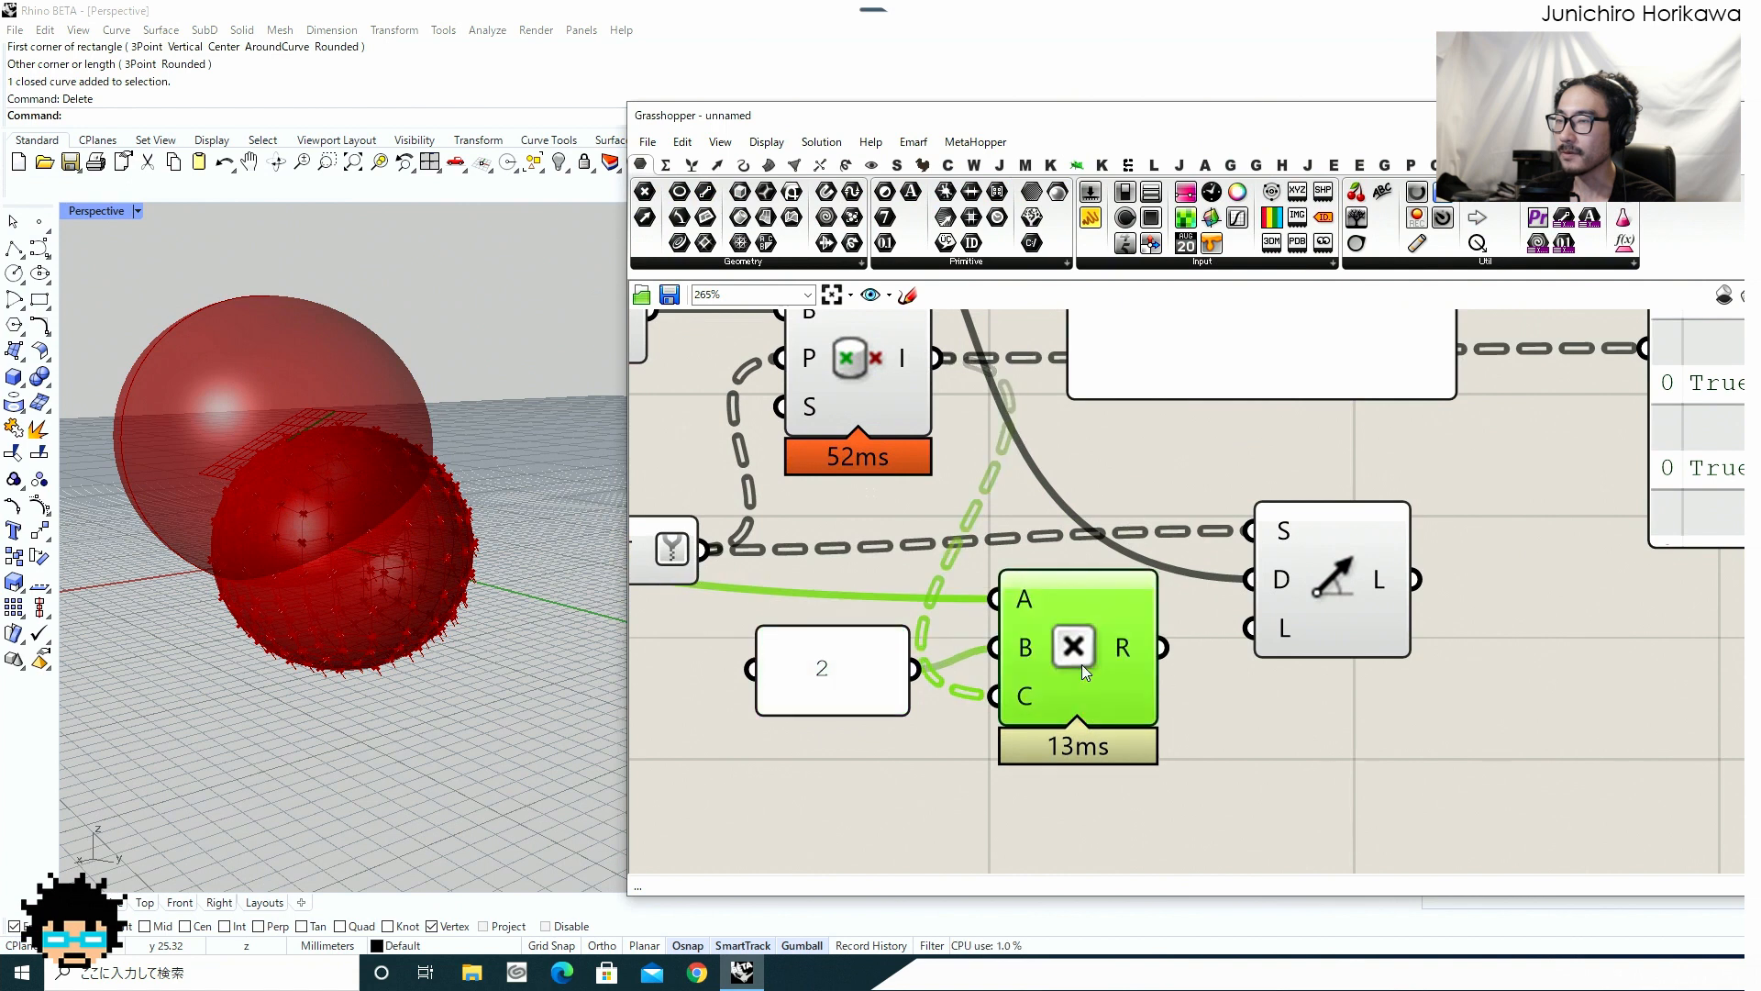
pyautogui.scroll(1, 1082, 664)
pyautogui.moveTo(1212, 625); pyautogui.dragTo(1284, 621)
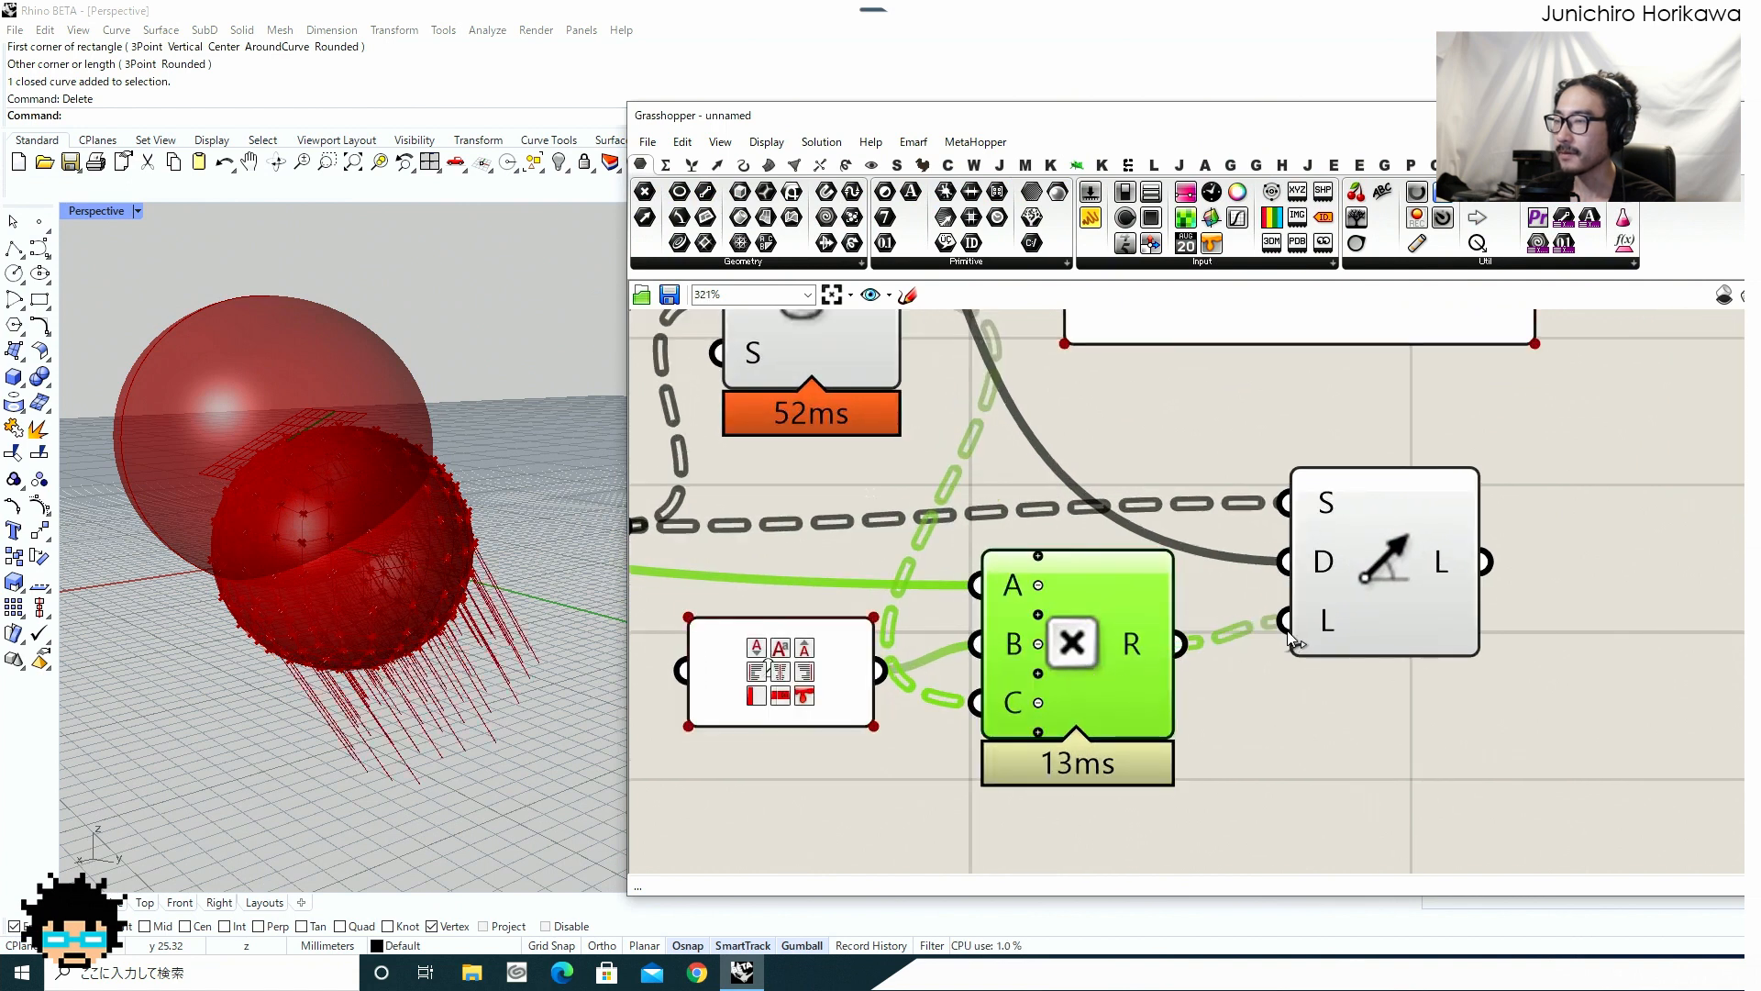
# Select Line SDL and examine from close up which mesh sphere vertices its lines extend from.
pyautogui.click(1387, 593)
pyautogui.moveTo(376, 607)
pyautogui.mouseDown(button='right')
pyautogui.moveTo(464, 539)
pyautogui.moveTo(393, 631)
pyautogui.mouseUp(button='right')
pyautogui.scroll(8, 394, 631)
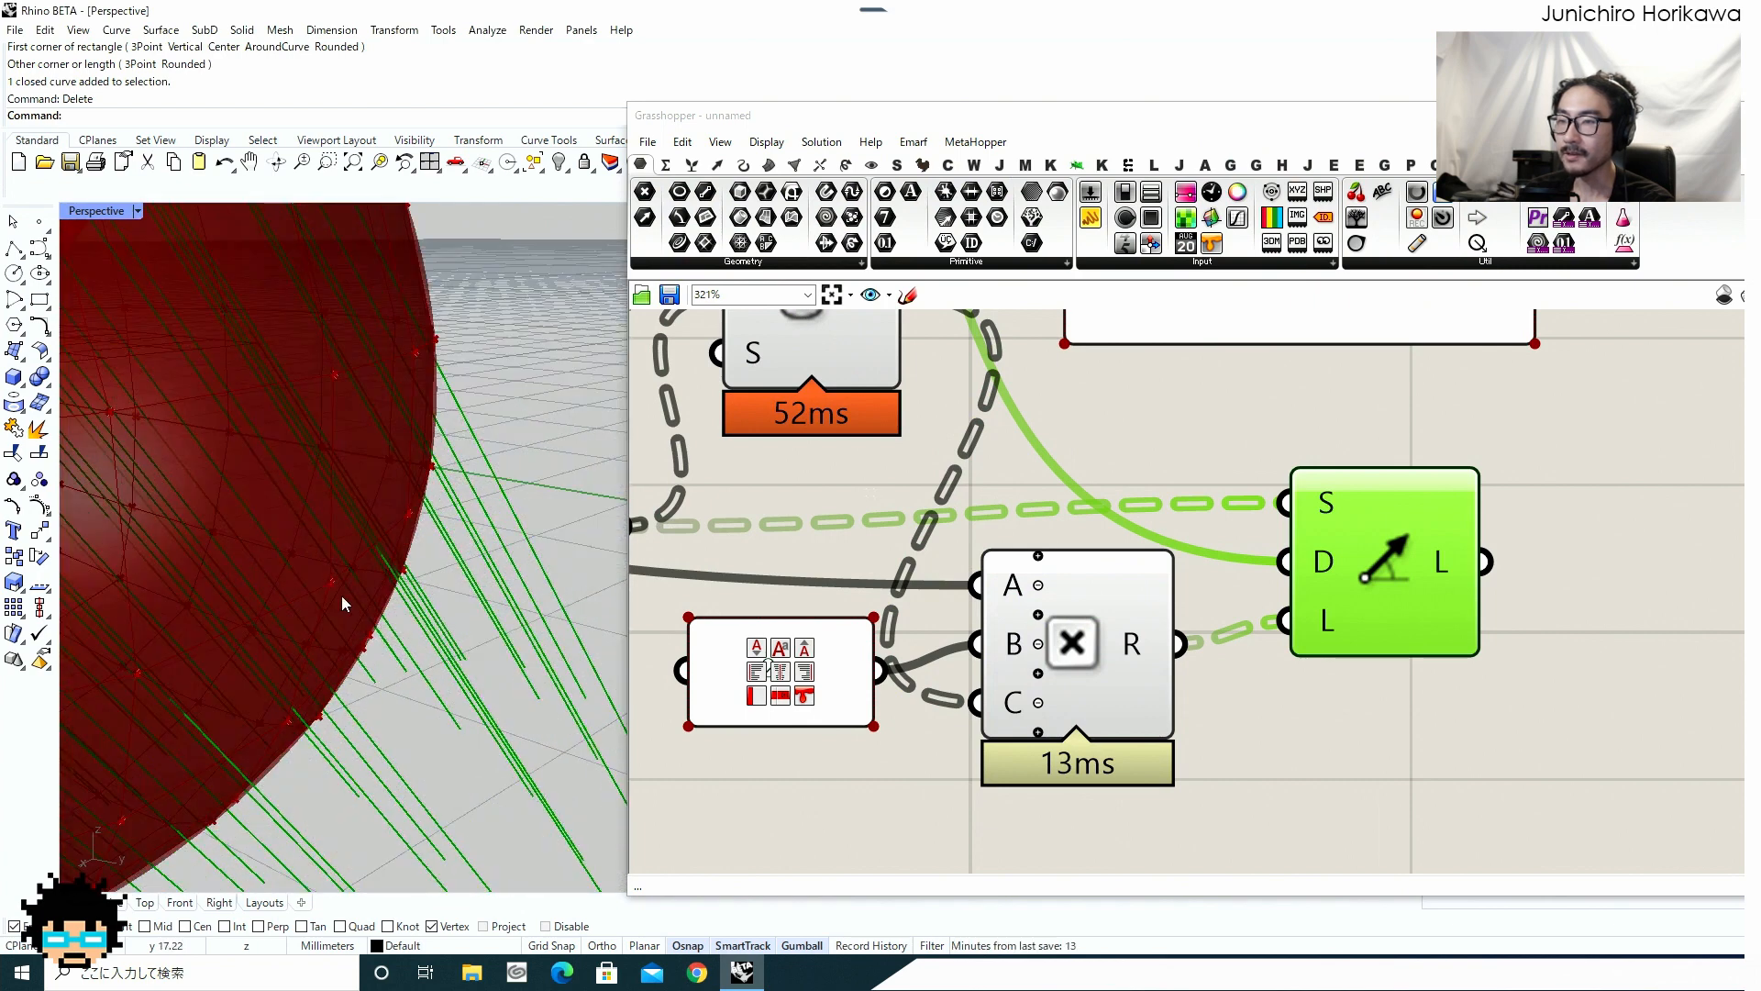
pyautogui.scroll(-2, 331, 591)
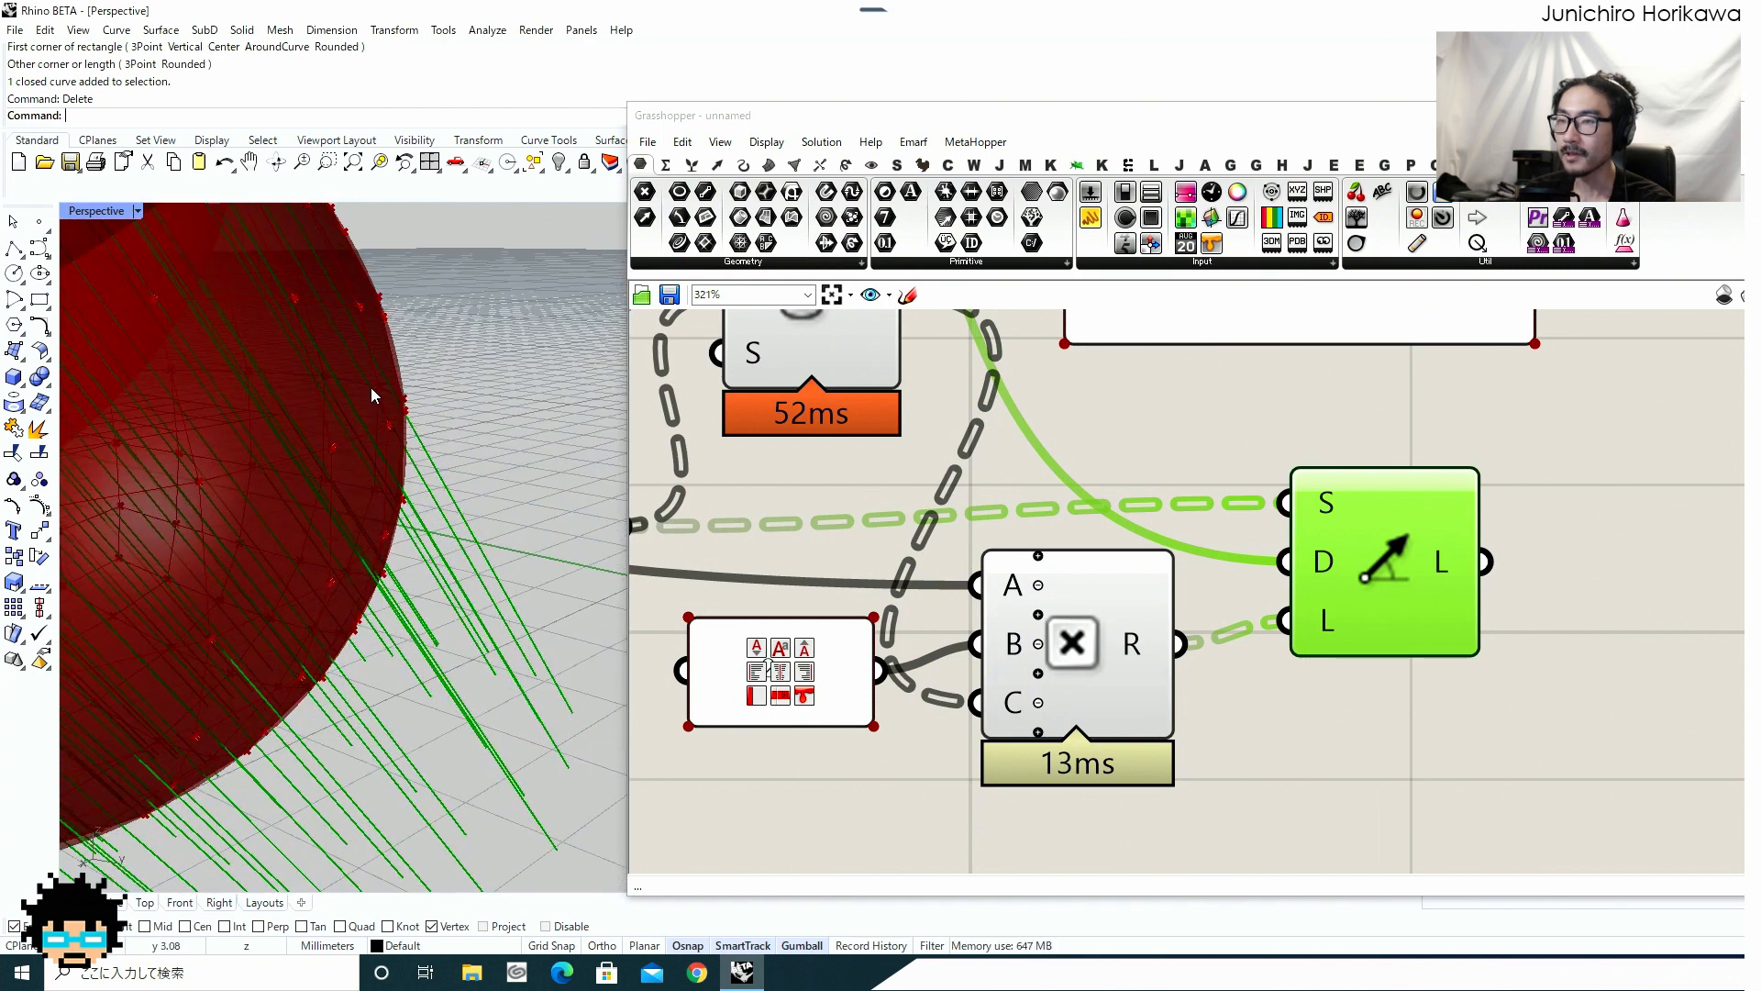
pyautogui.scroll(-2, 378, 394)
pyautogui.scroll(6, 367, 513)
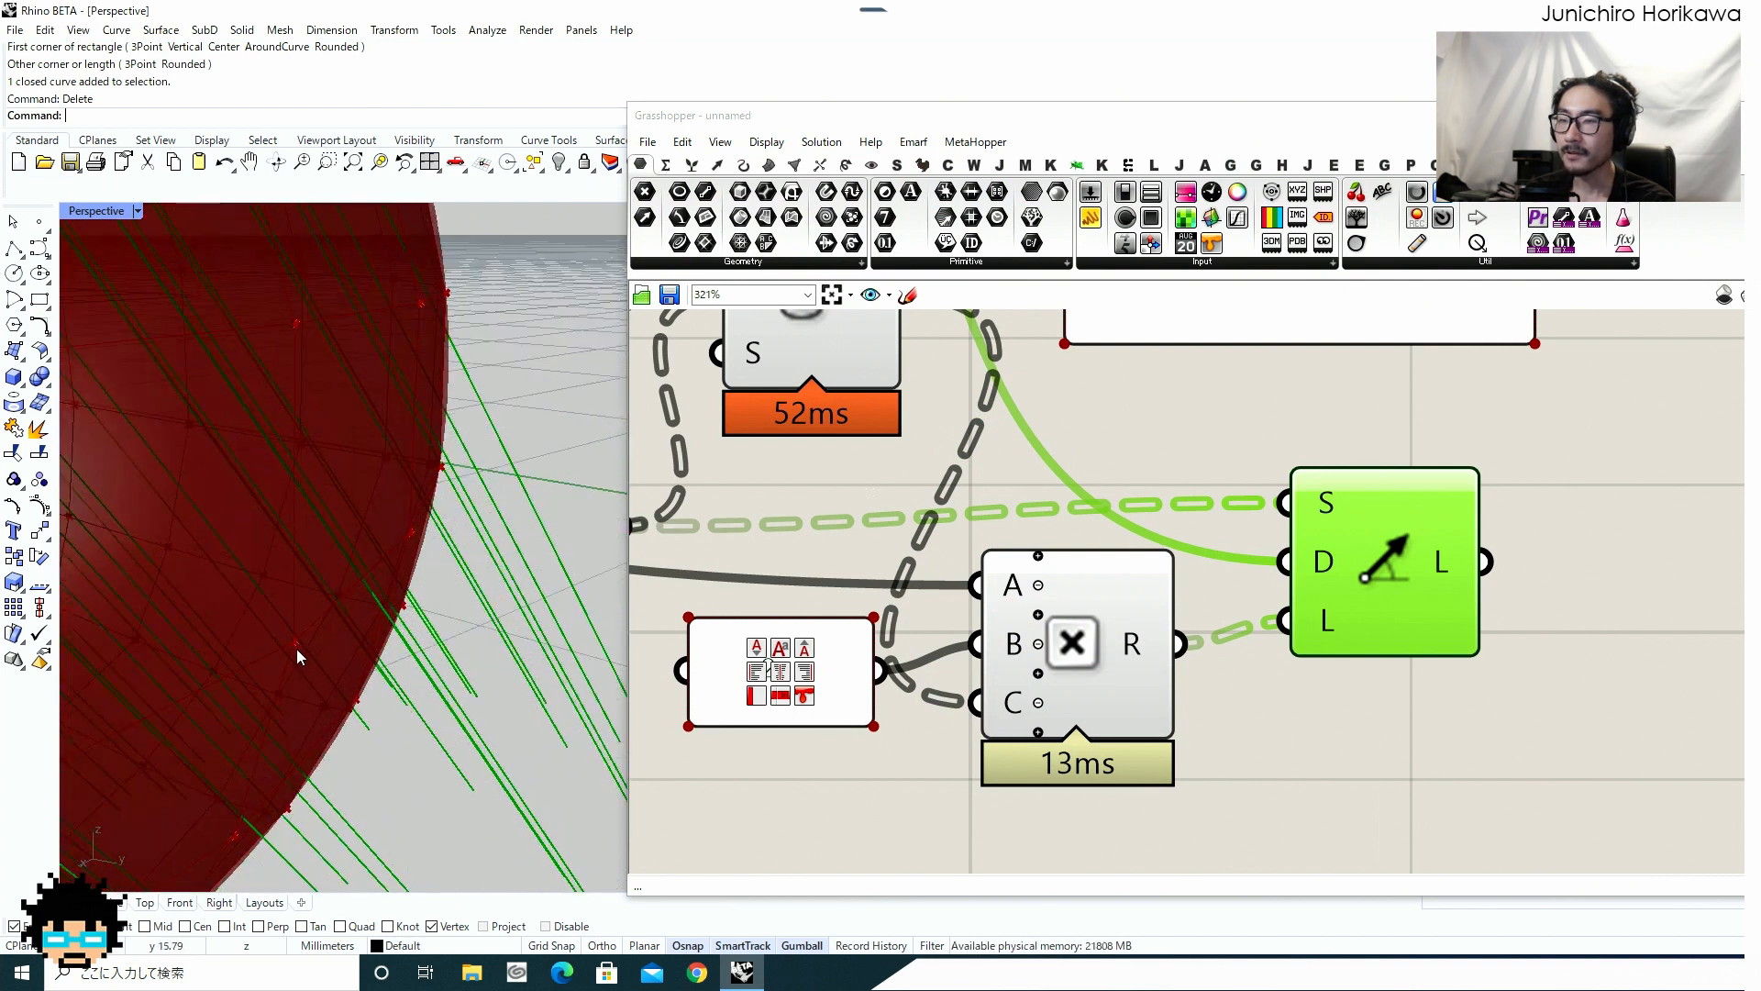
pyautogui.scroll(-8, 289, 651)
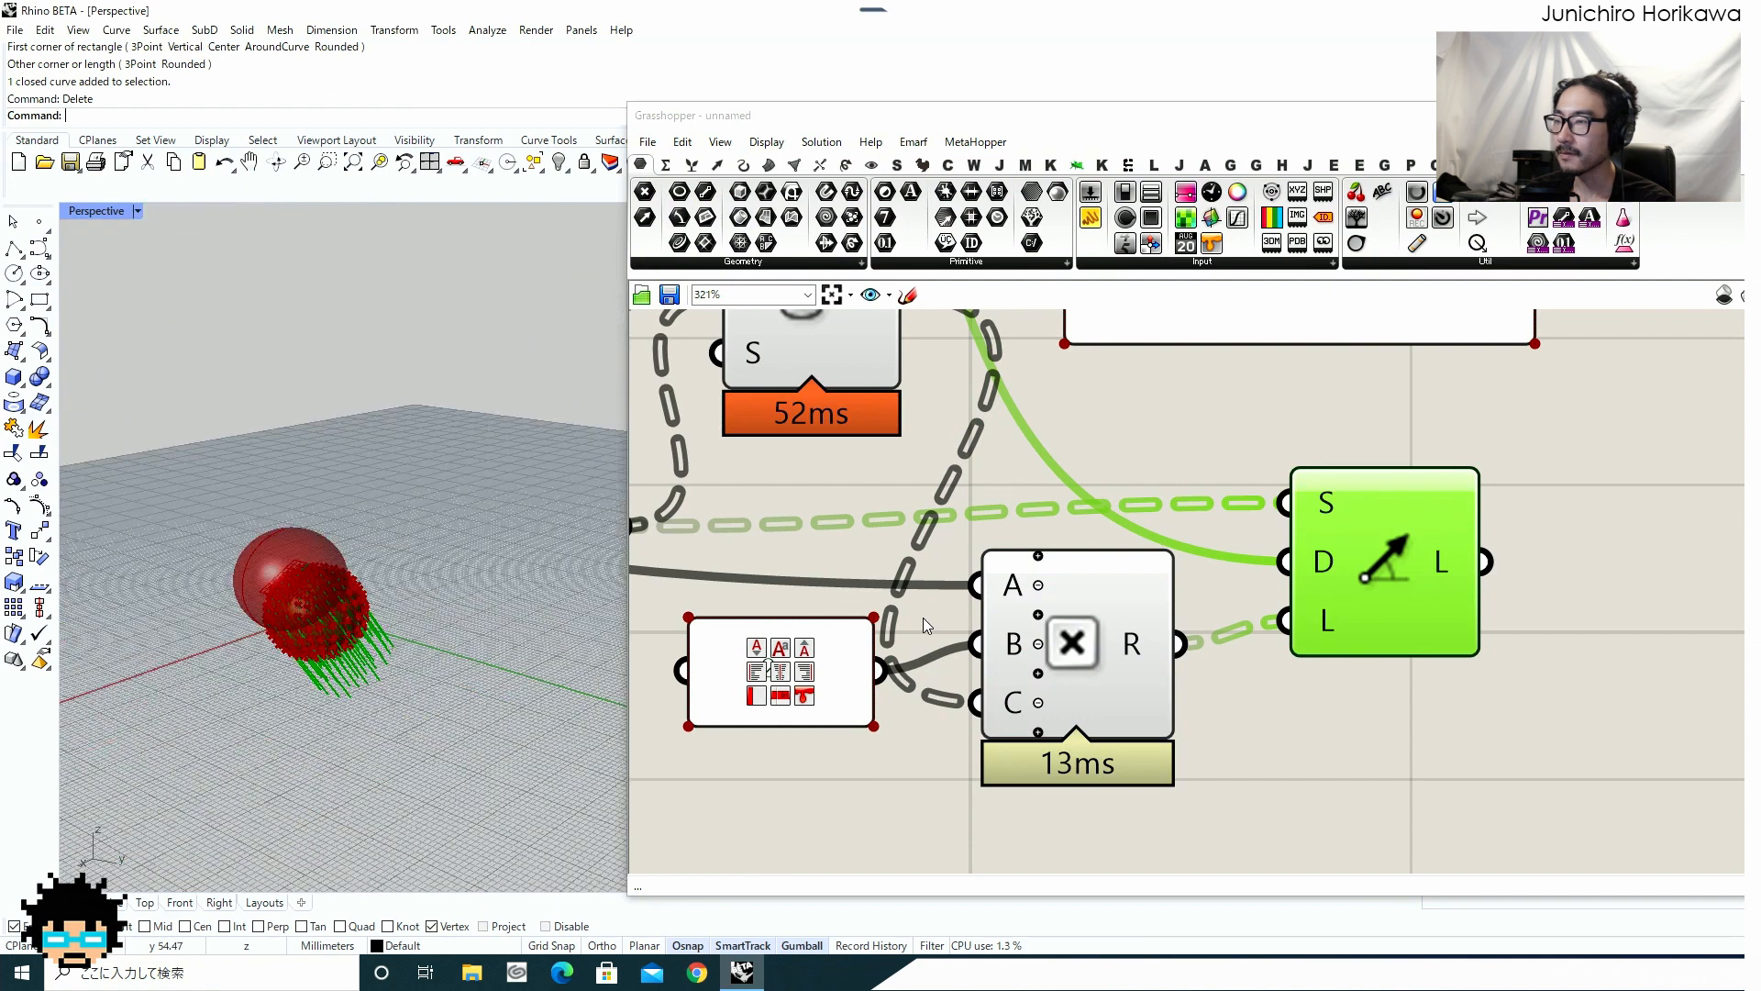
# Move the empty Panel and the True/False values Panel up to clear space after Point In Brep.
pyautogui.scroll(-6, 1159, 631)
pyautogui.scroll(2, 1189, 648)
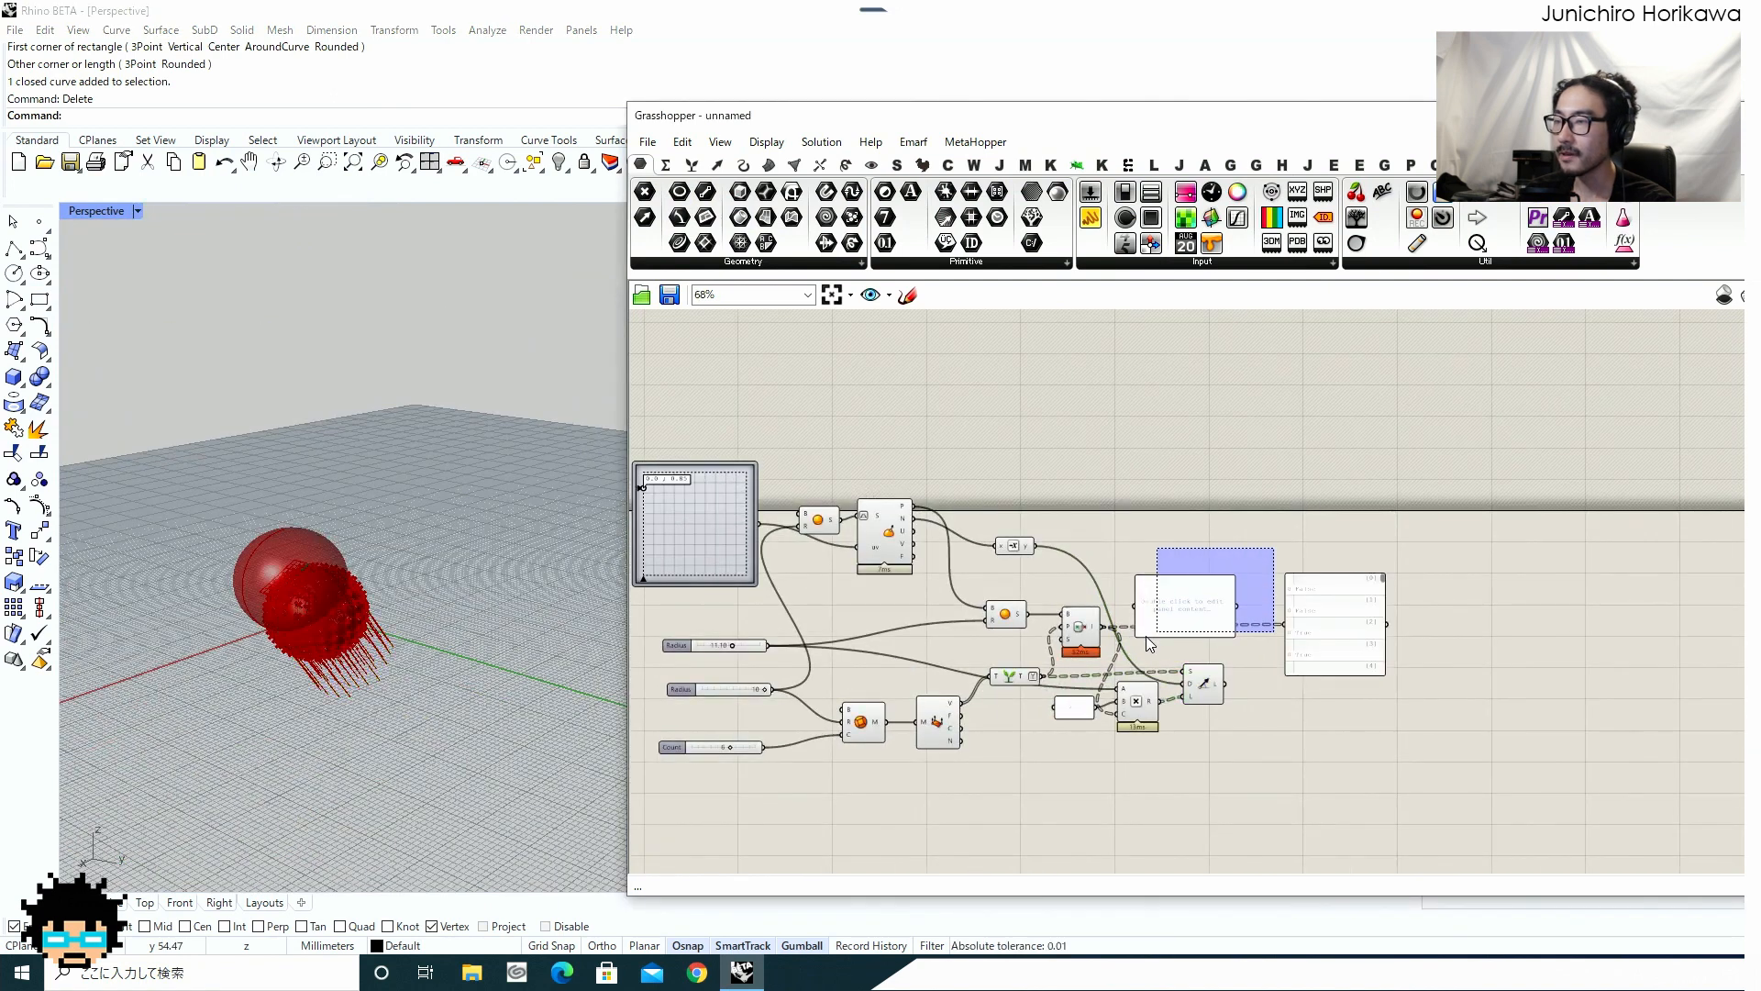
pyautogui.moveTo(1232, 501); pyautogui.dragTo(1234, 471)
pyautogui.scroll(2, 1318, 601)
pyautogui.moveTo(1321, 619); pyautogui.dragTo(1351, 521)
# Add a Brep | Curve intersection component to the right of Point In Brep.
pyautogui.scroll(4, 1191, 559)
pyautogui.moveTo(996, 630); pyautogui.dragTo(963, 591, button='right')
pyautogui.doubleClick(1321, 610)
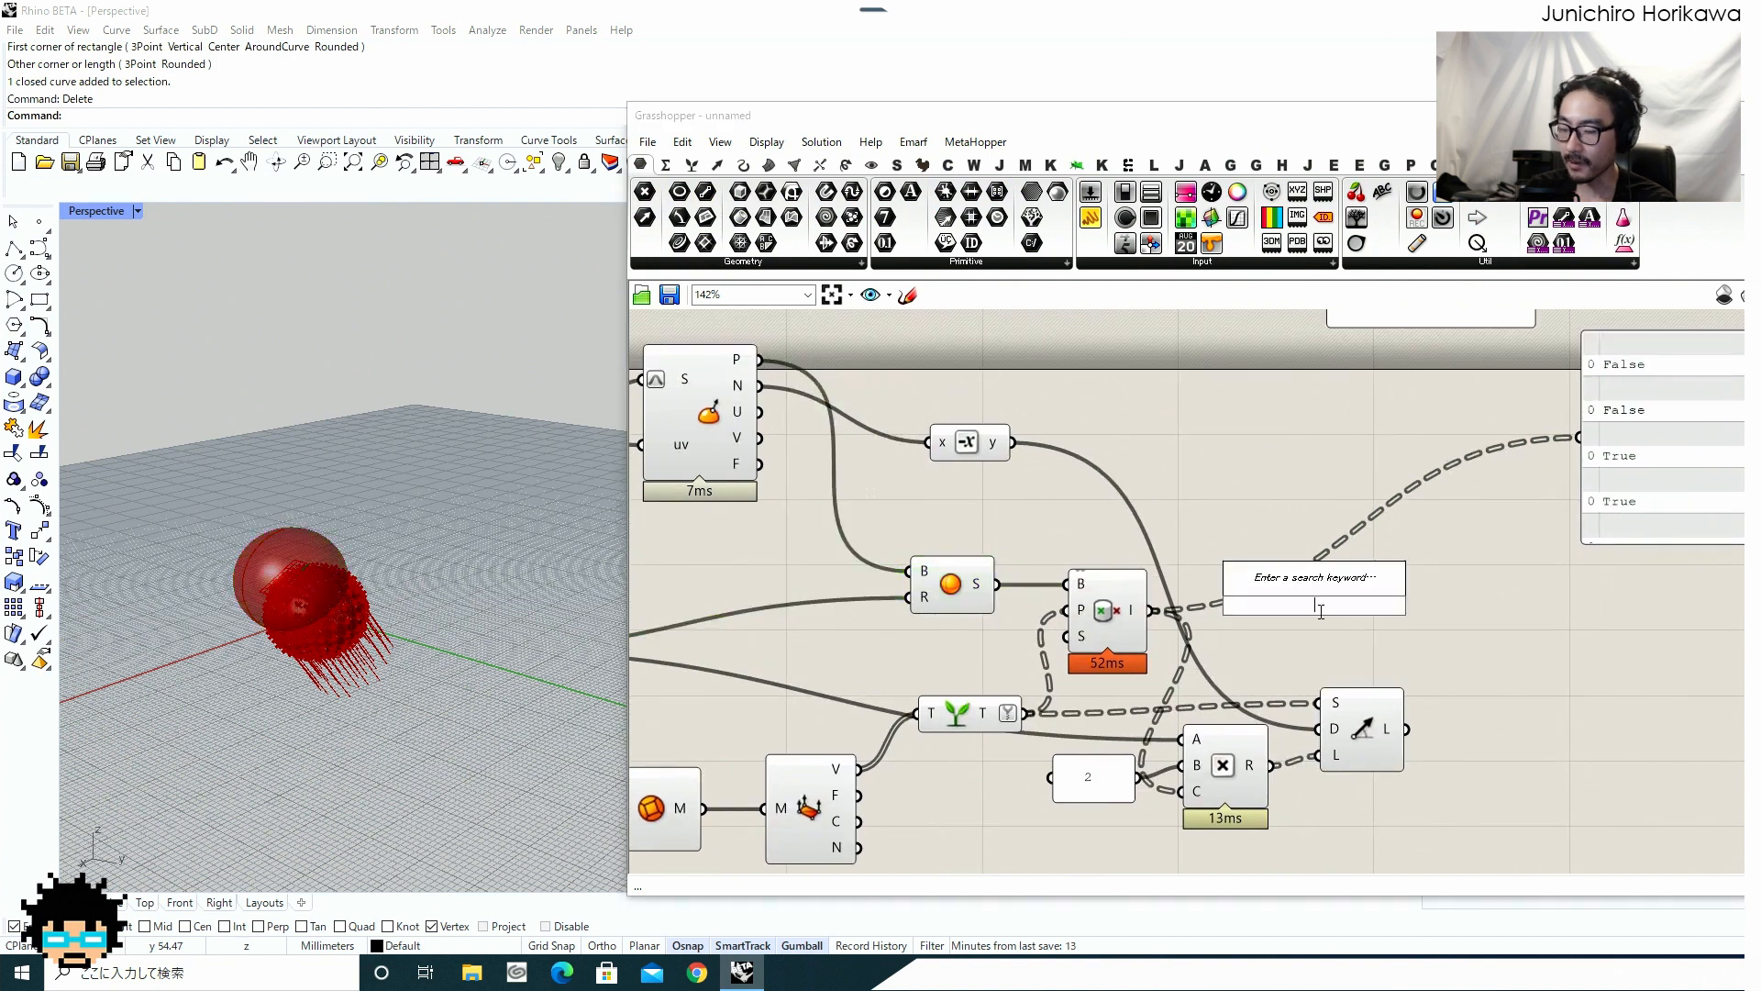
pyautogui.write('brep')
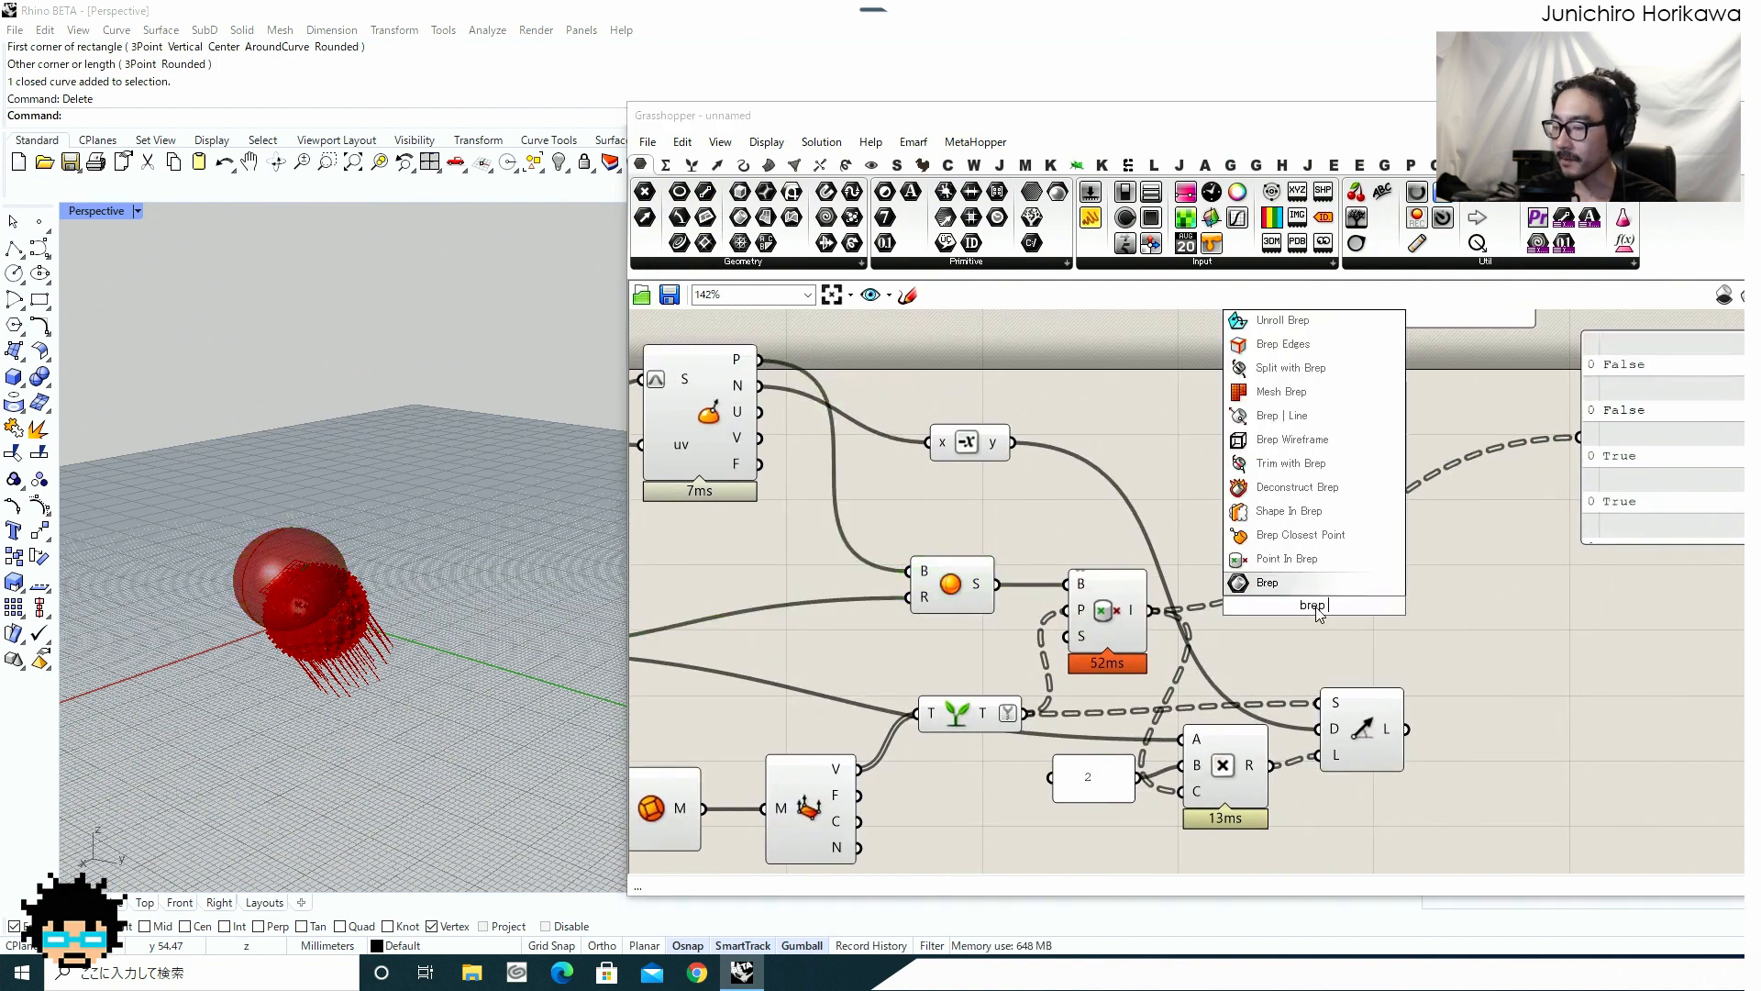
pyautogui.write(' | cuve')
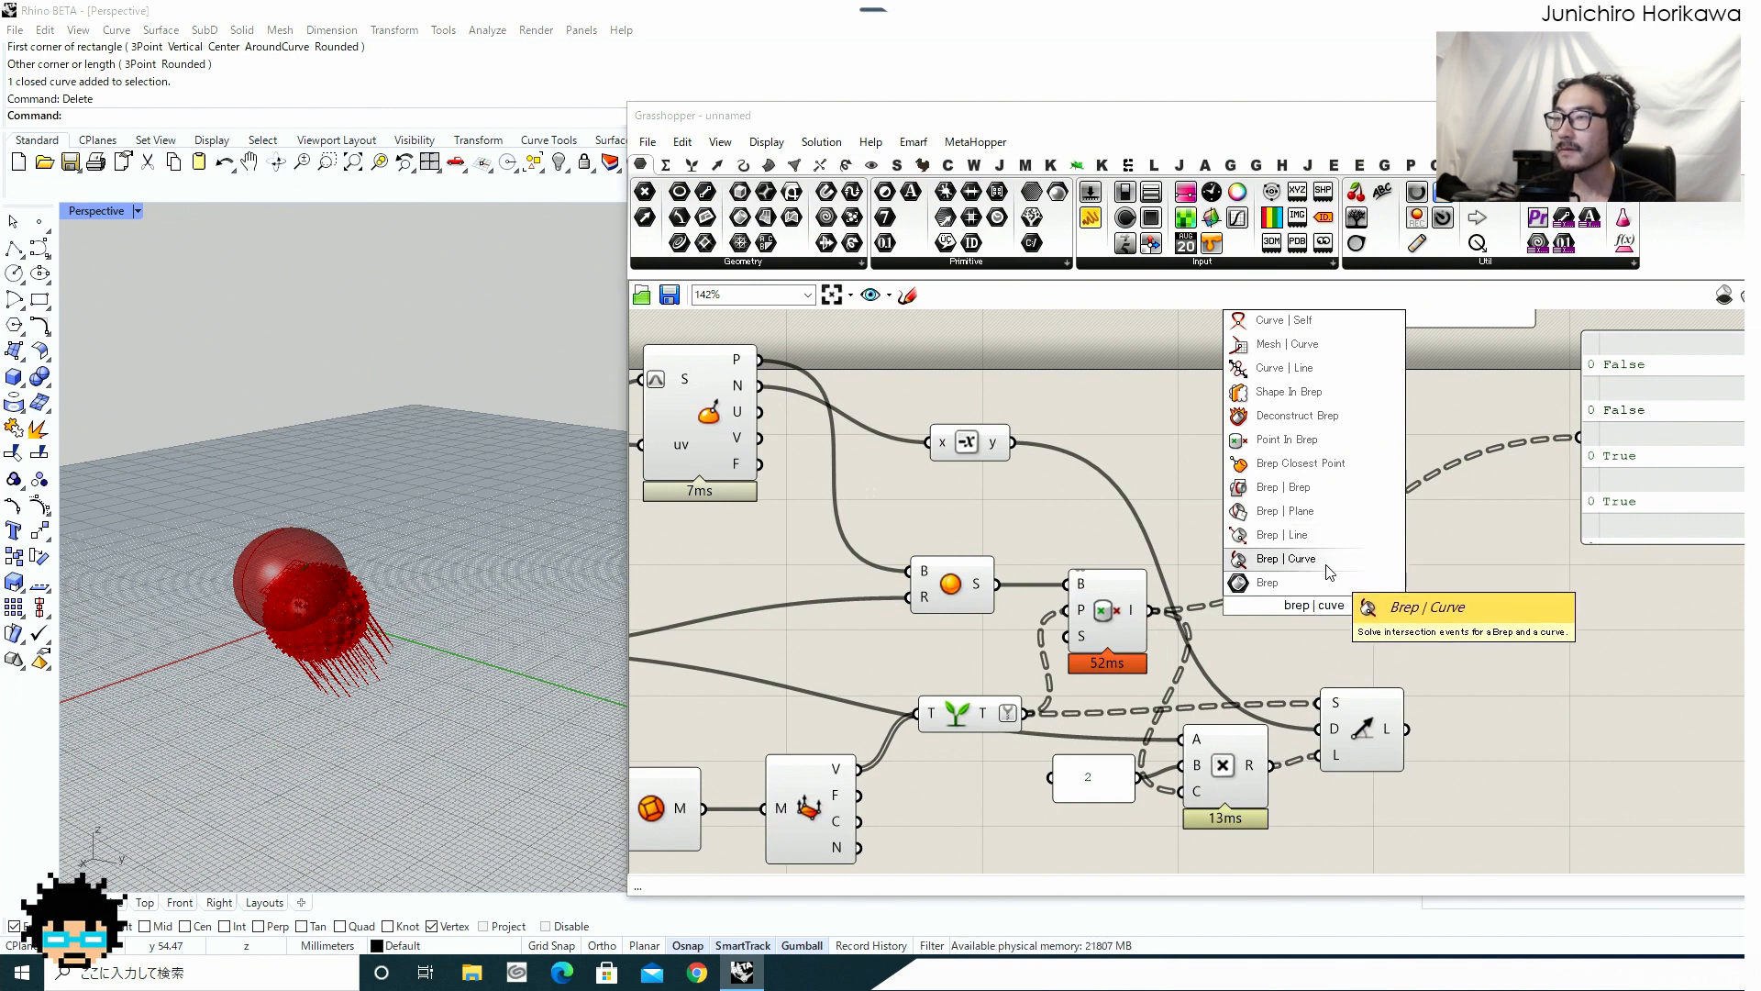
pyautogui.press('Return')
# Connect the second Sphere to Brep | Curve's Brep input and the Line SDL lines to its Curve input, and check the intersection points.
pyautogui.scroll(2, 1204, 607)
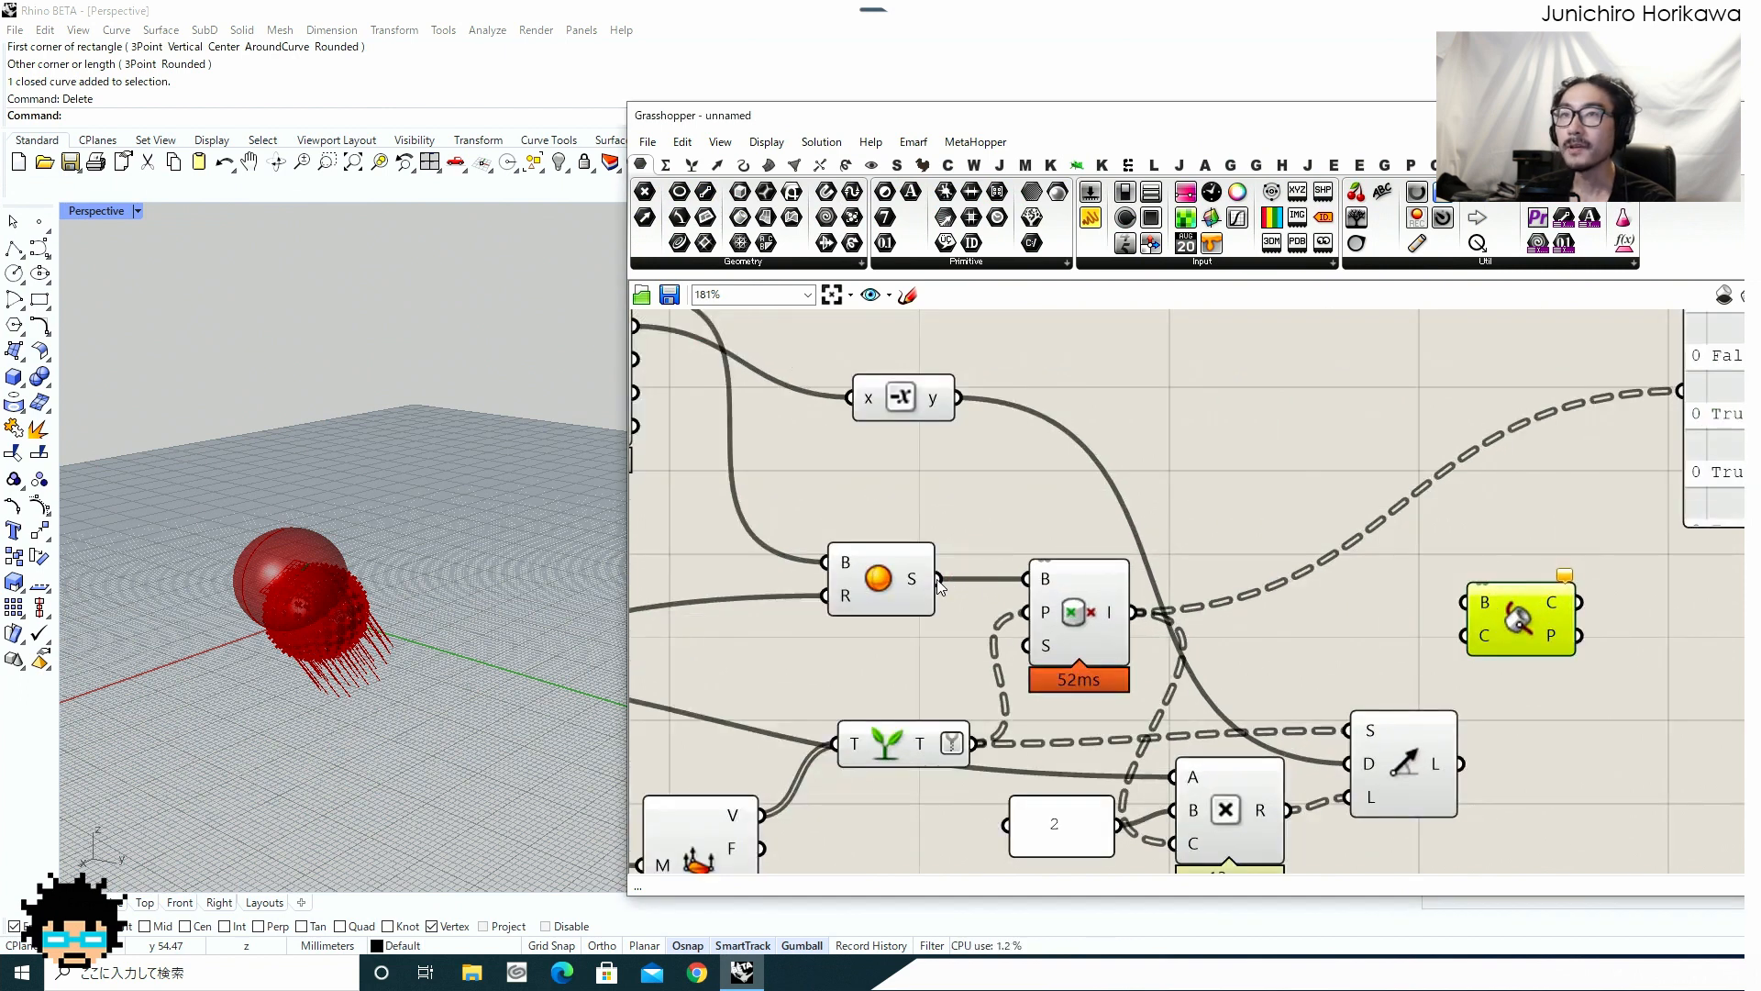
pyautogui.moveTo(938, 579); pyautogui.dragTo(1550, 569)
pyautogui.moveTo(1460, 764); pyautogui.dragTo(1516, 629)
pyautogui.scroll(10, 311, 596)
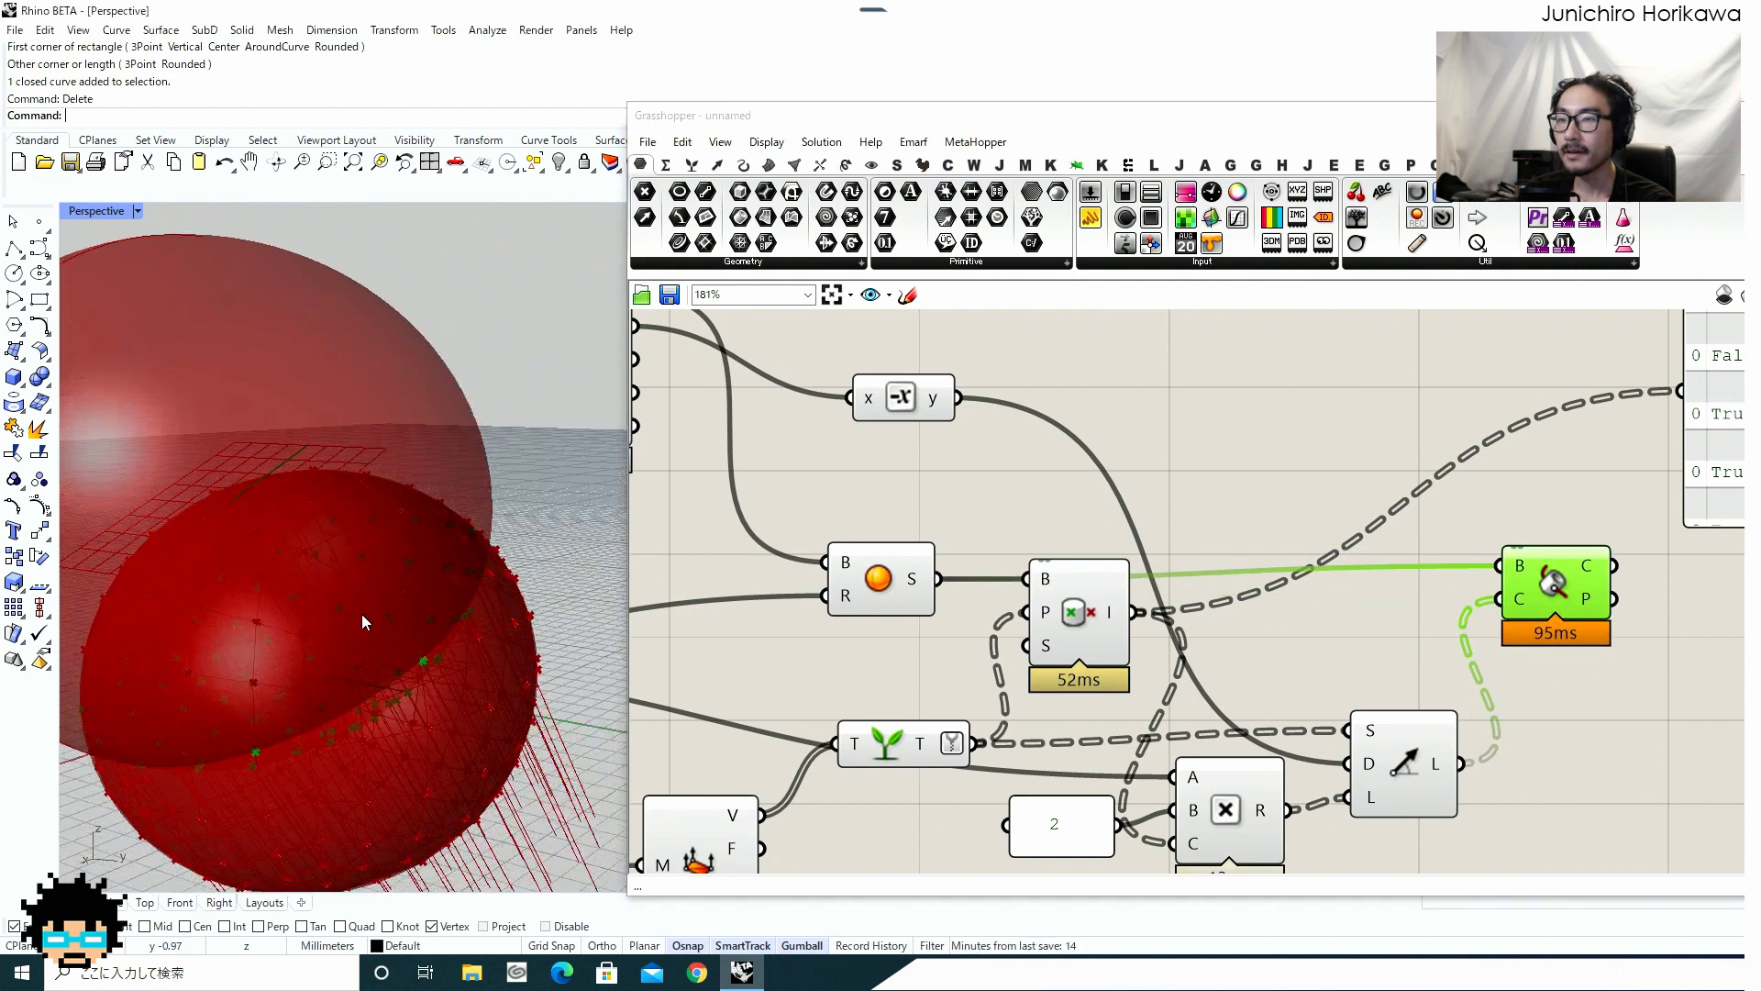
pyautogui.moveTo(325, 587); pyautogui.dragTo(320, 614, button='right')
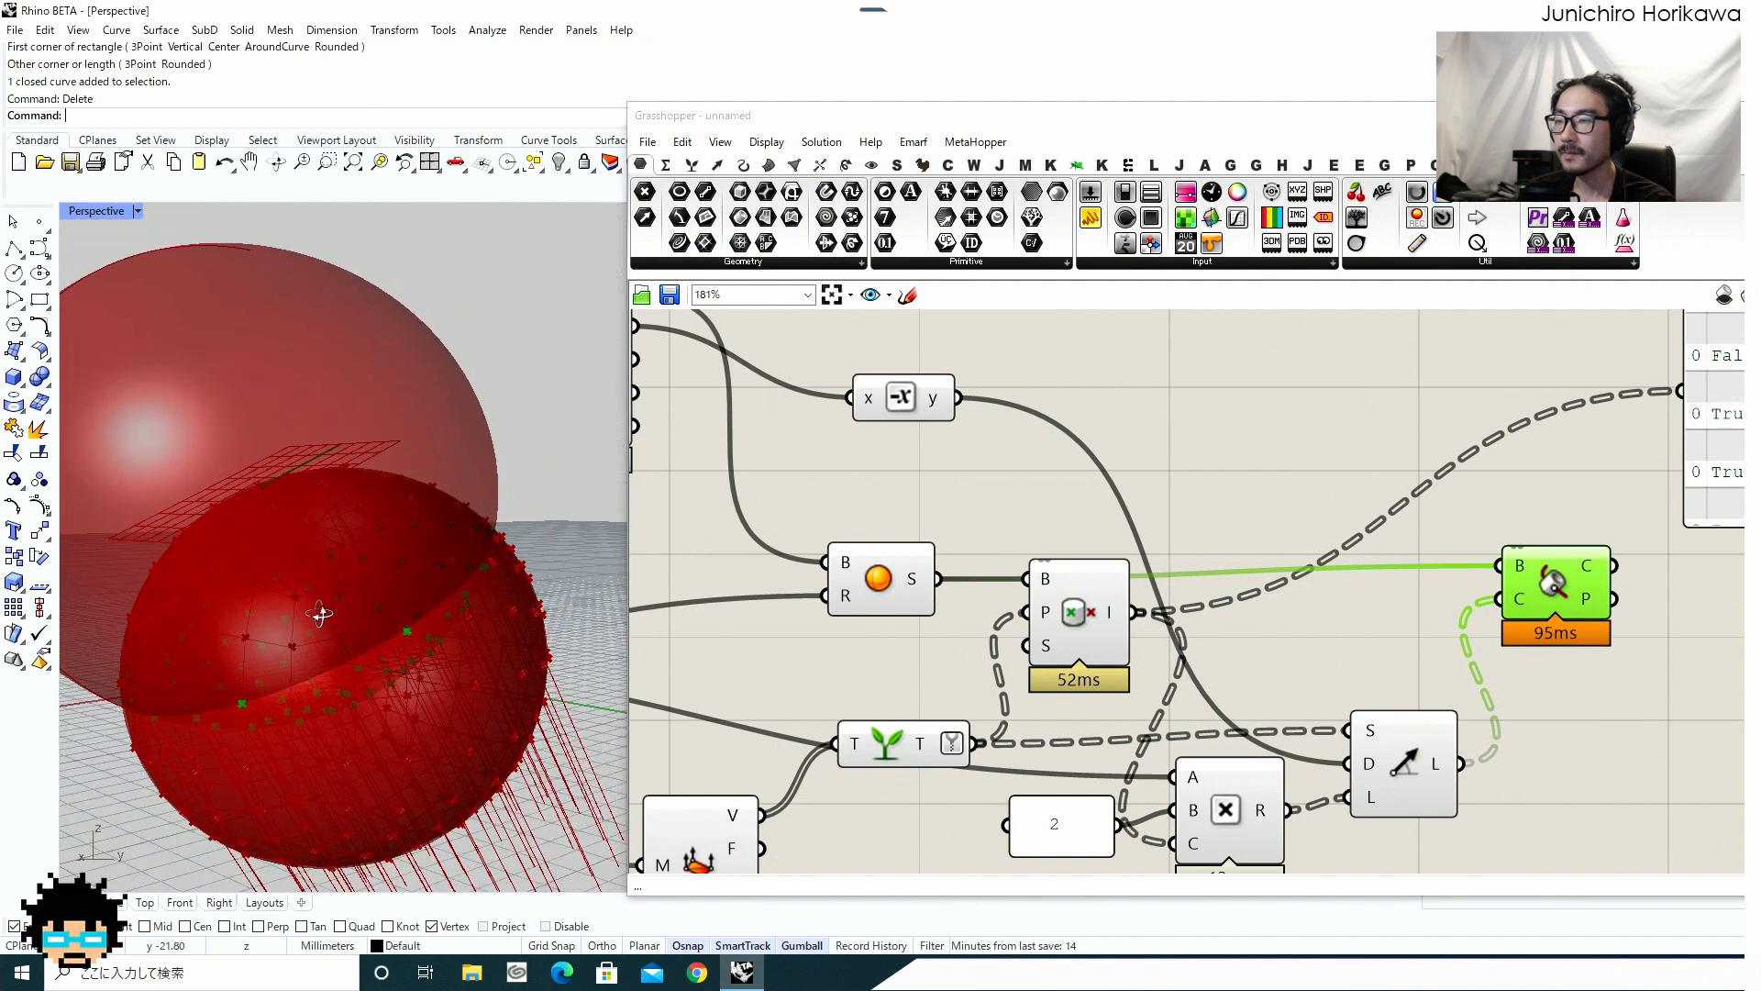
# Delete the True/False values Panel and the empty Panel.
pyautogui.scroll(-3, 1170, 670)
pyautogui.moveTo(1255, 646); pyautogui.dragTo(1028, 690, button='right')
pyautogui.moveTo(1314, 609); pyautogui.dragTo(1395, 547)
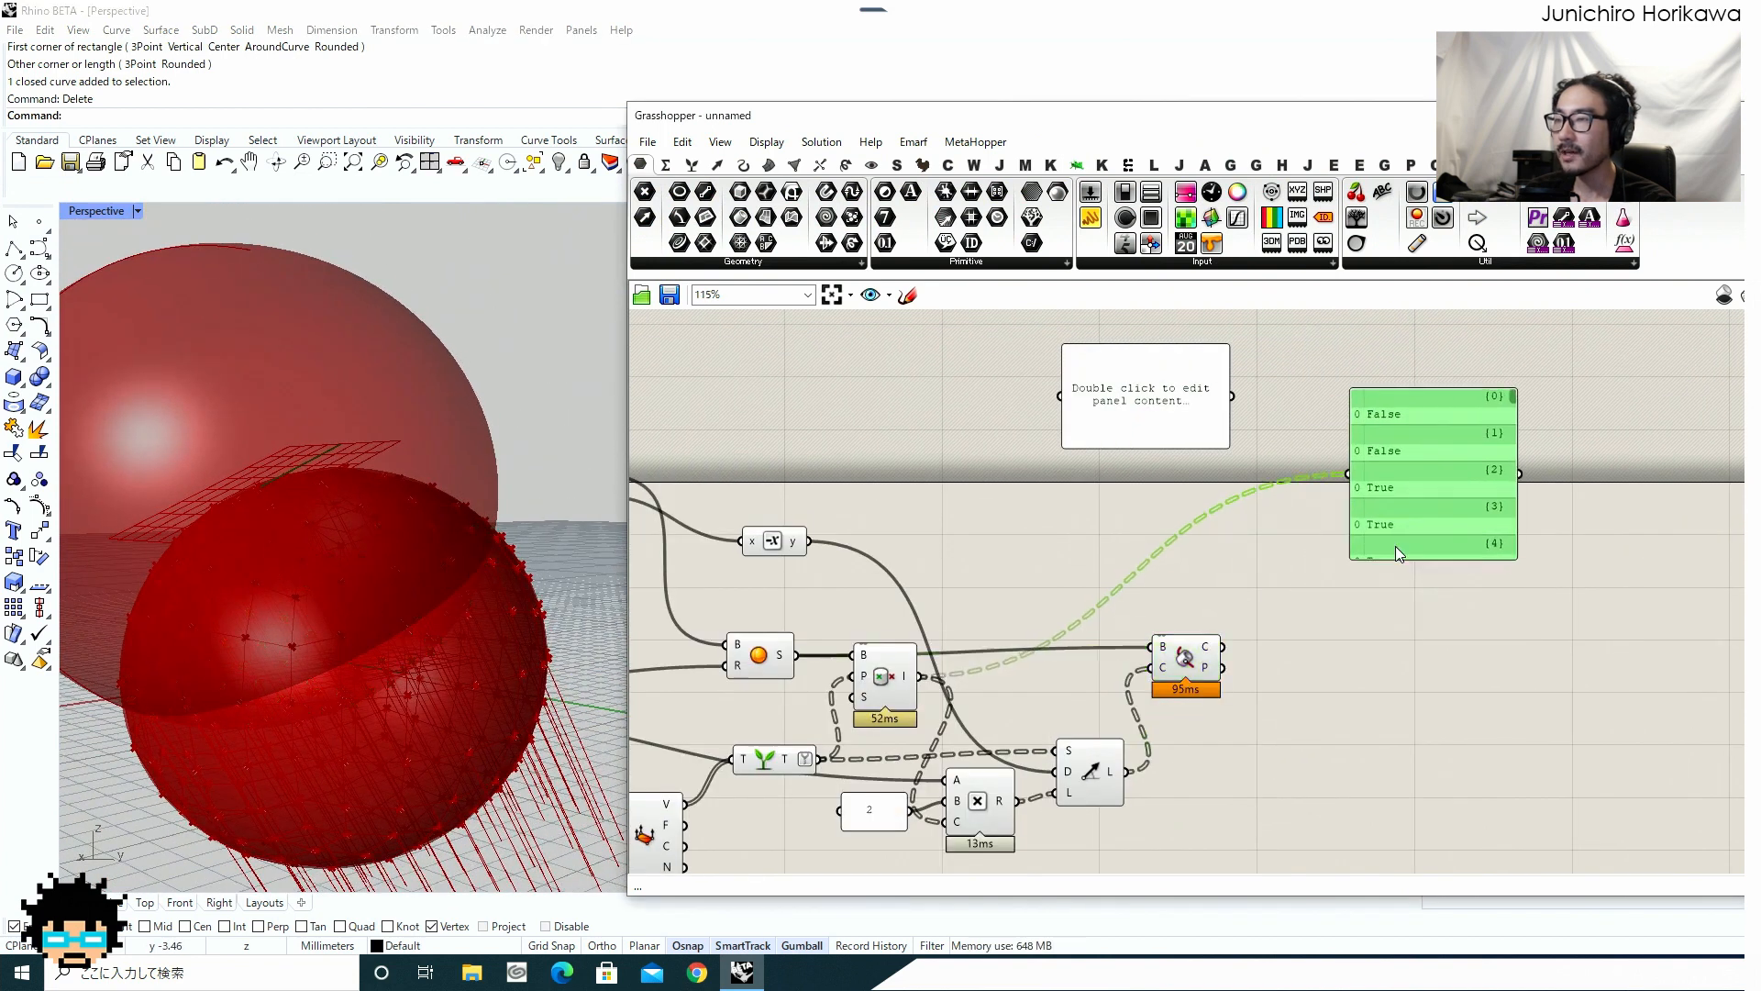
pyautogui.moveTo(1198, 443); pyautogui.dragTo(1165, 365)
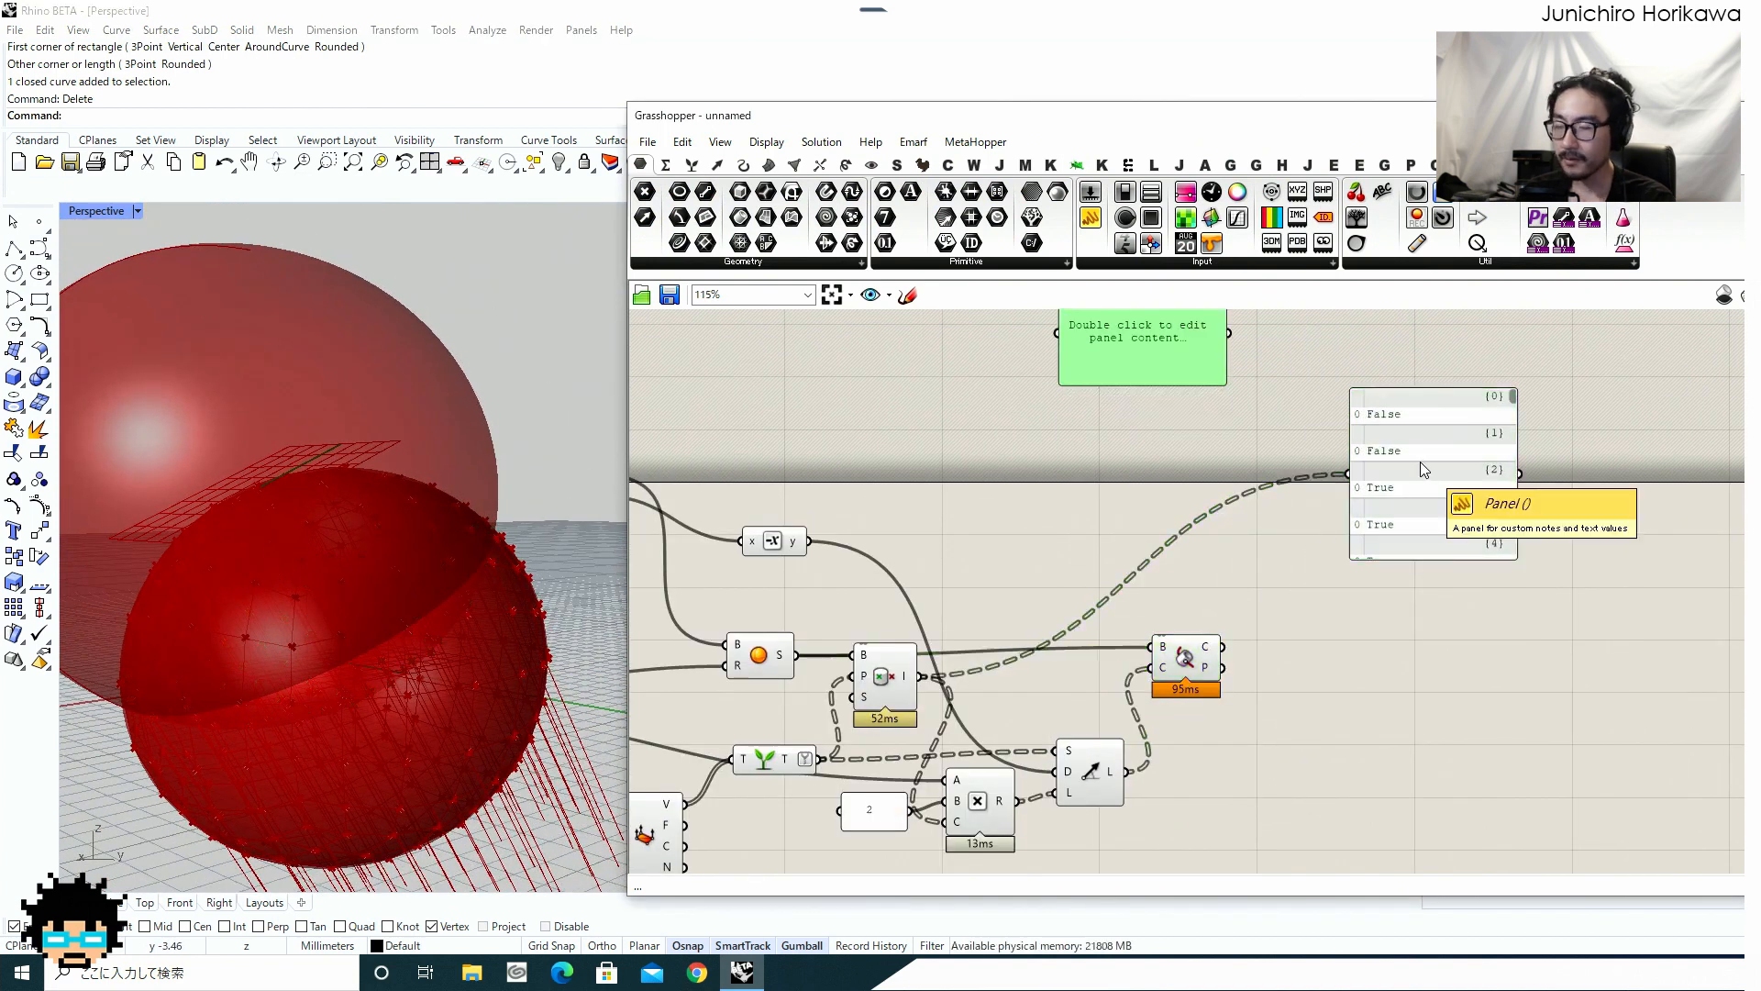
pyautogui.click(1387, 453)
pyautogui.press('Delete')
pyautogui.click(1152, 349)
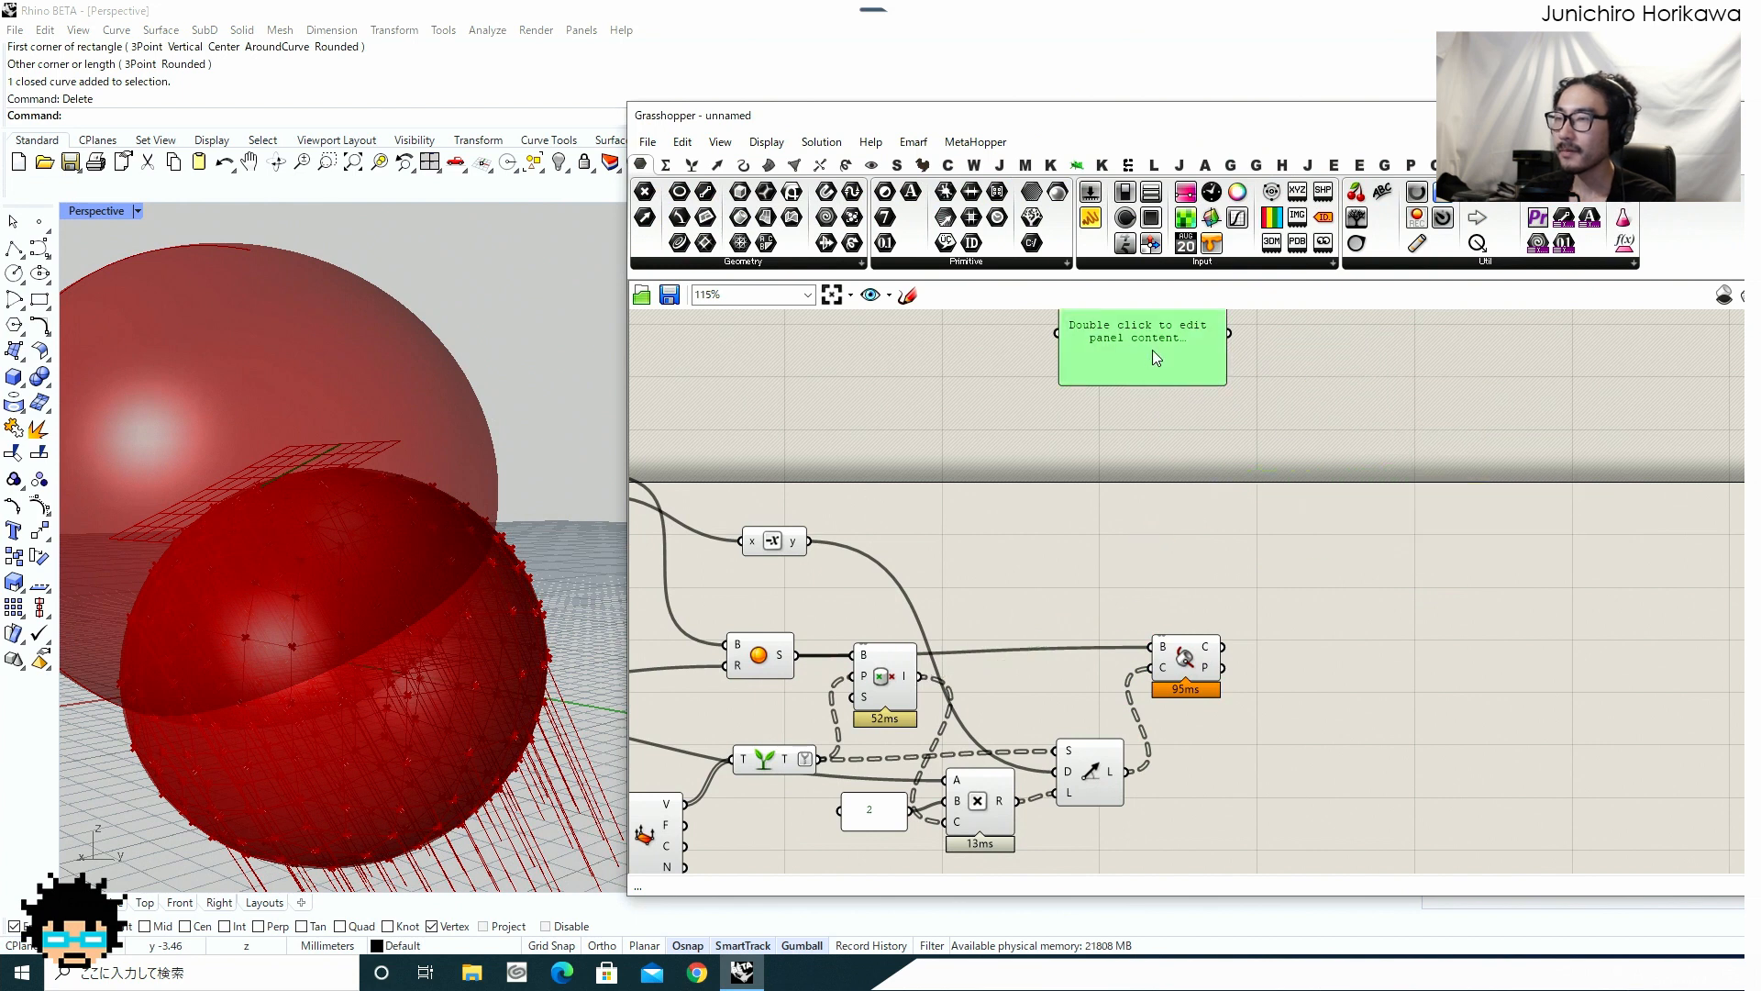
pyautogui.press('Delete')
# Move the quad sphere component and Deconstruct Mesh down to tidy the layout.
pyautogui.scroll(-3, 1322, 473)
pyautogui.scroll(2, 1121, 689)
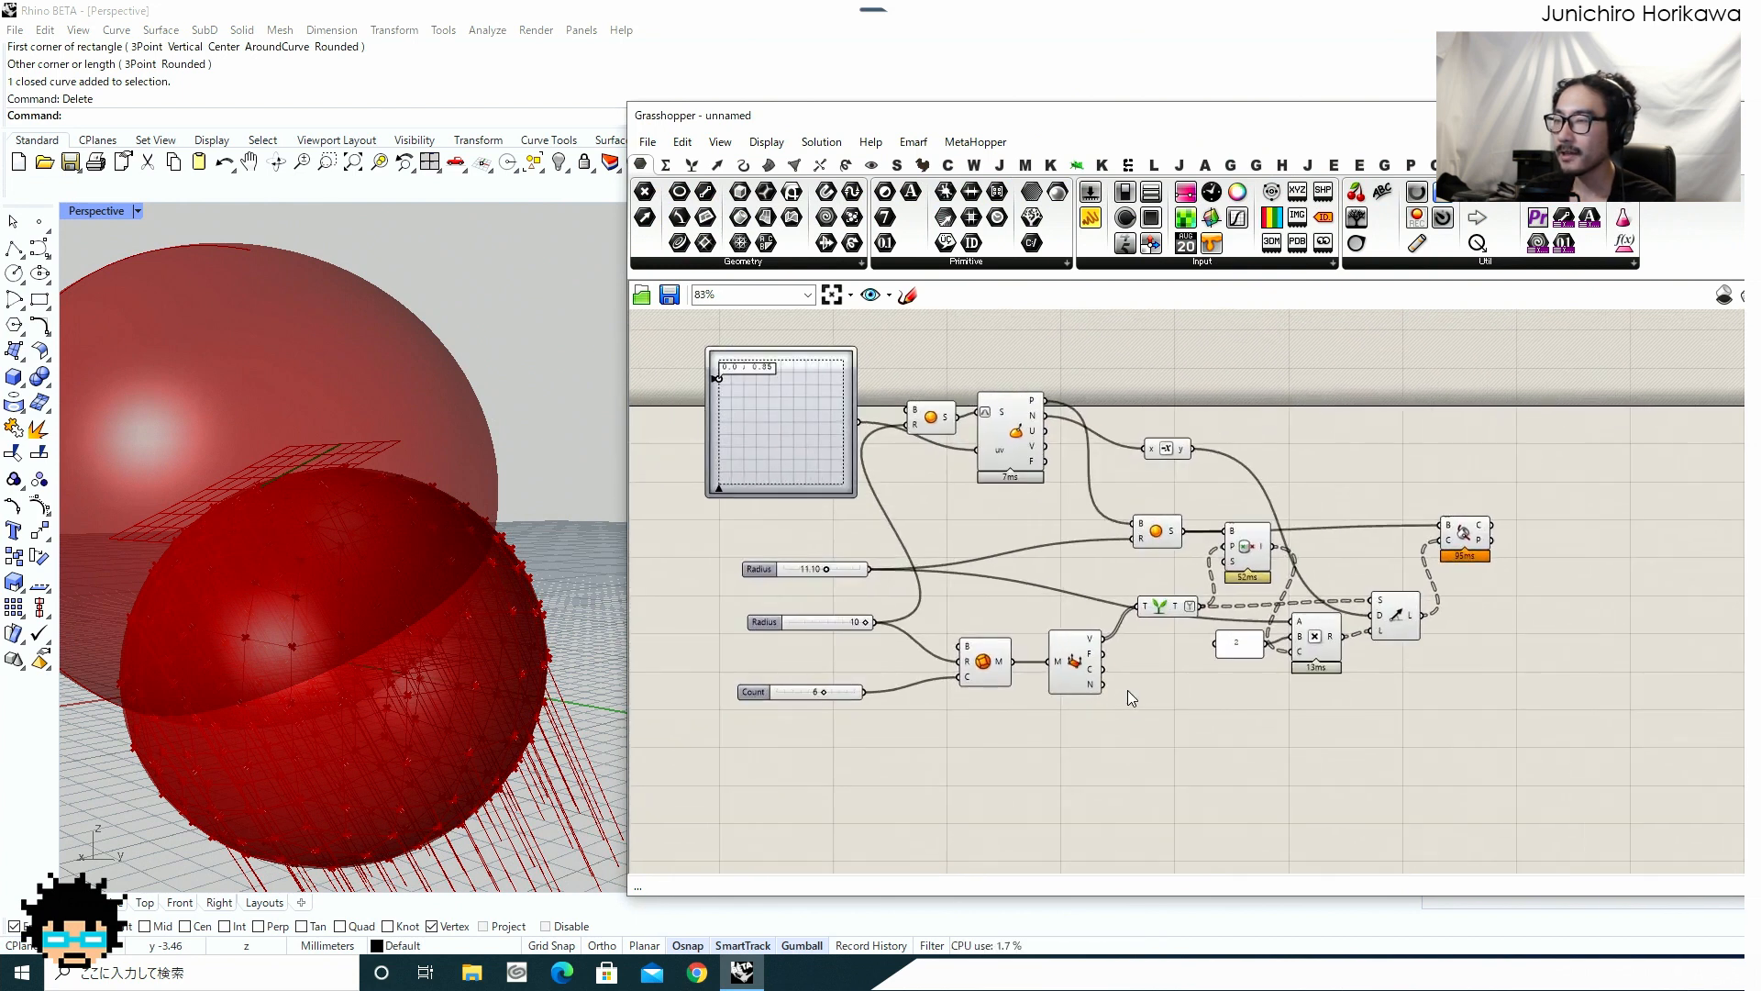
pyautogui.moveTo(978, 690); pyautogui.dragTo(971, 725)
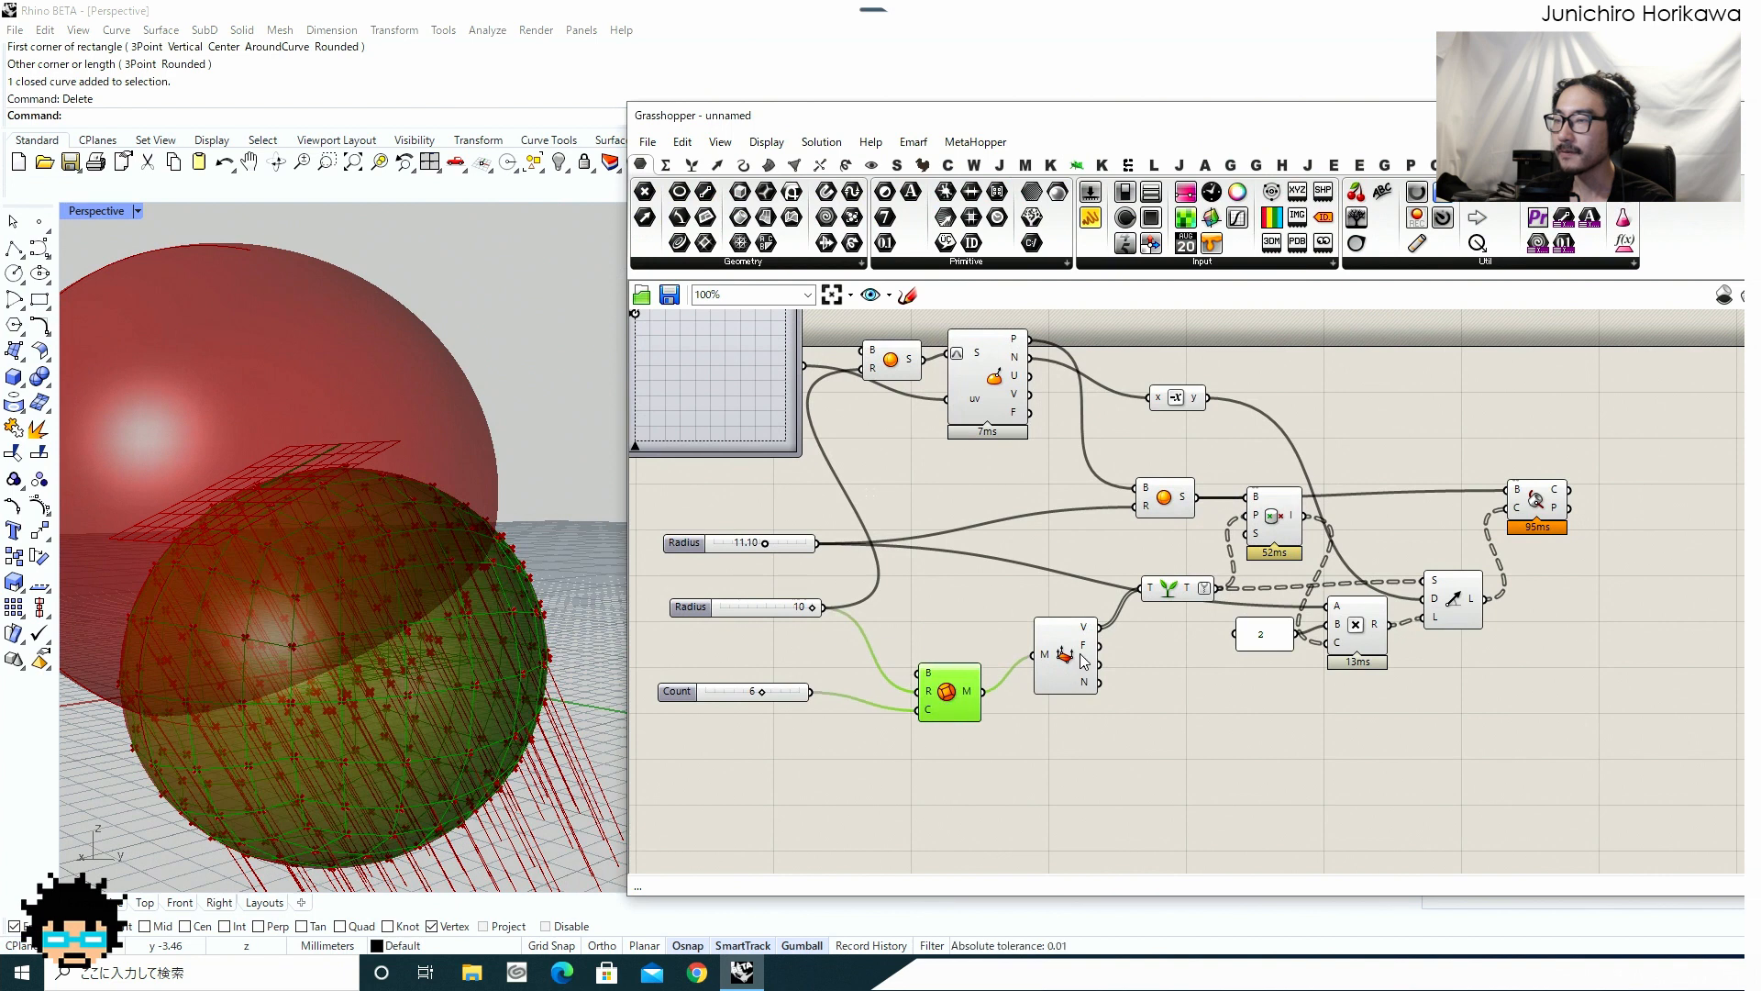
pyautogui.moveTo(1082, 660); pyautogui.dragTo(1075, 715)
# Add a Panel connected to Brep | Curve's Points output and enlarge it to read the intersection point branches.
pyautogui.scroll(4, 1374, 551)
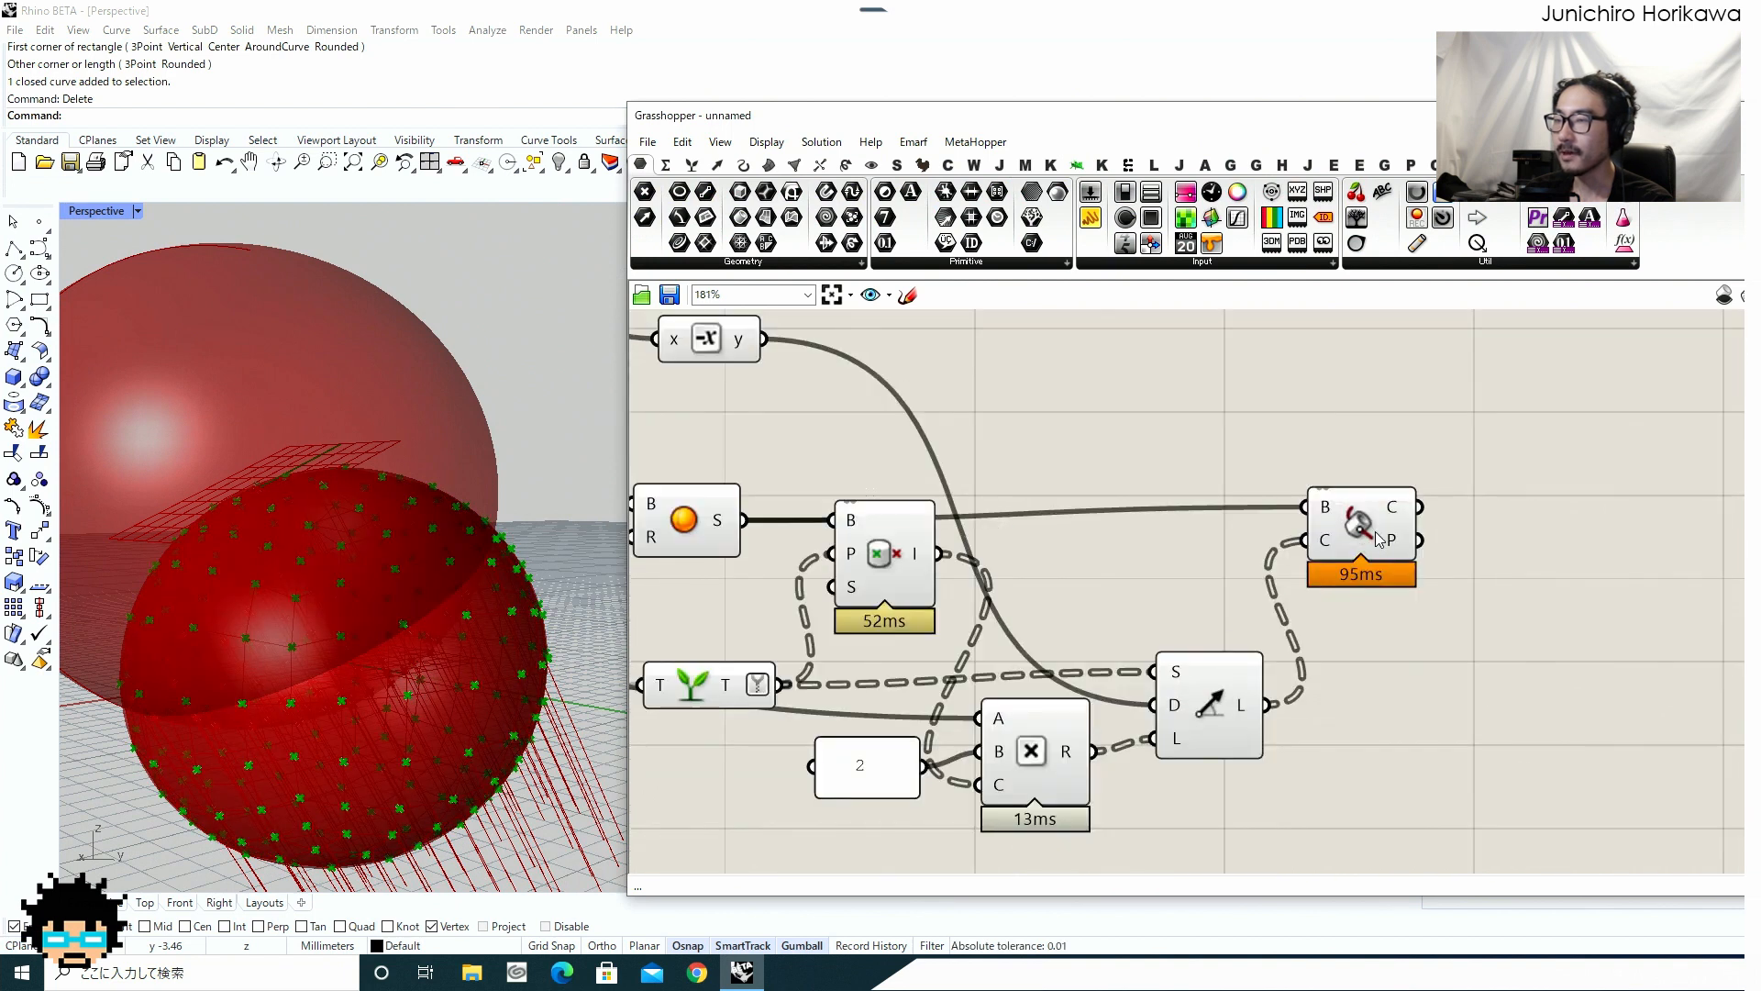
pyautogui.click(1378, 520)
pyautogui.moveTo(1396, 546)
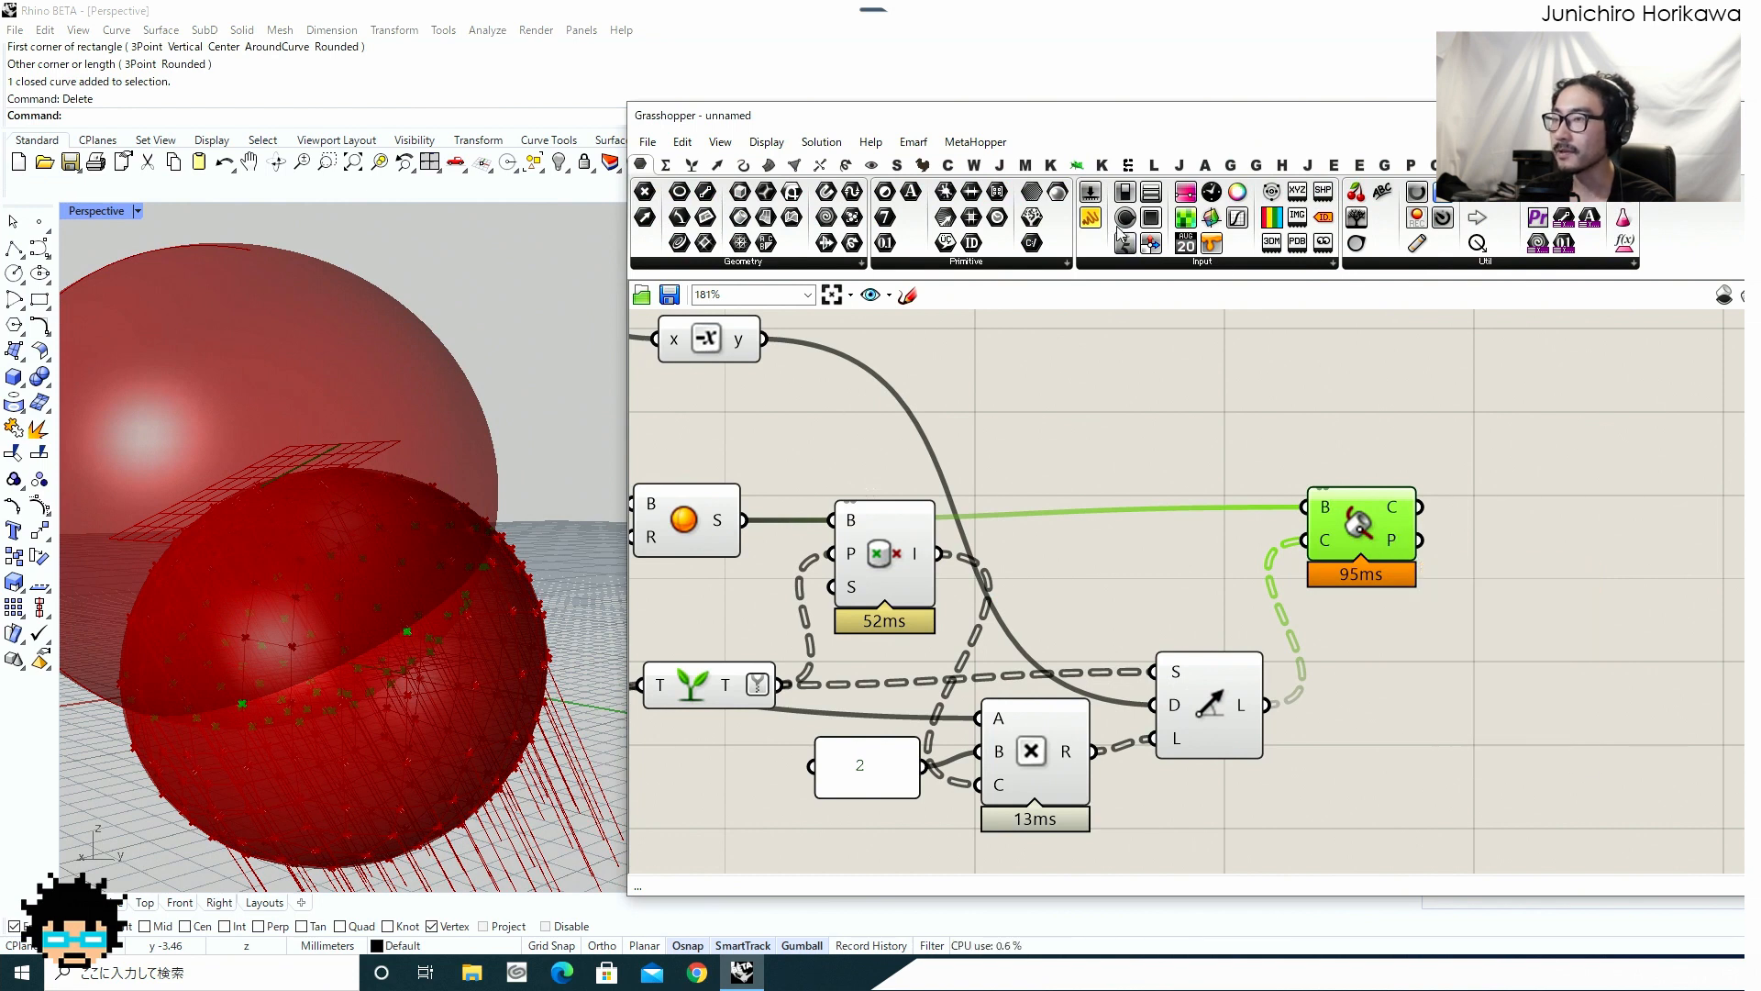
pyautogui.moveTo(1548, 578); pyautogui.dragTo(1550, 580)
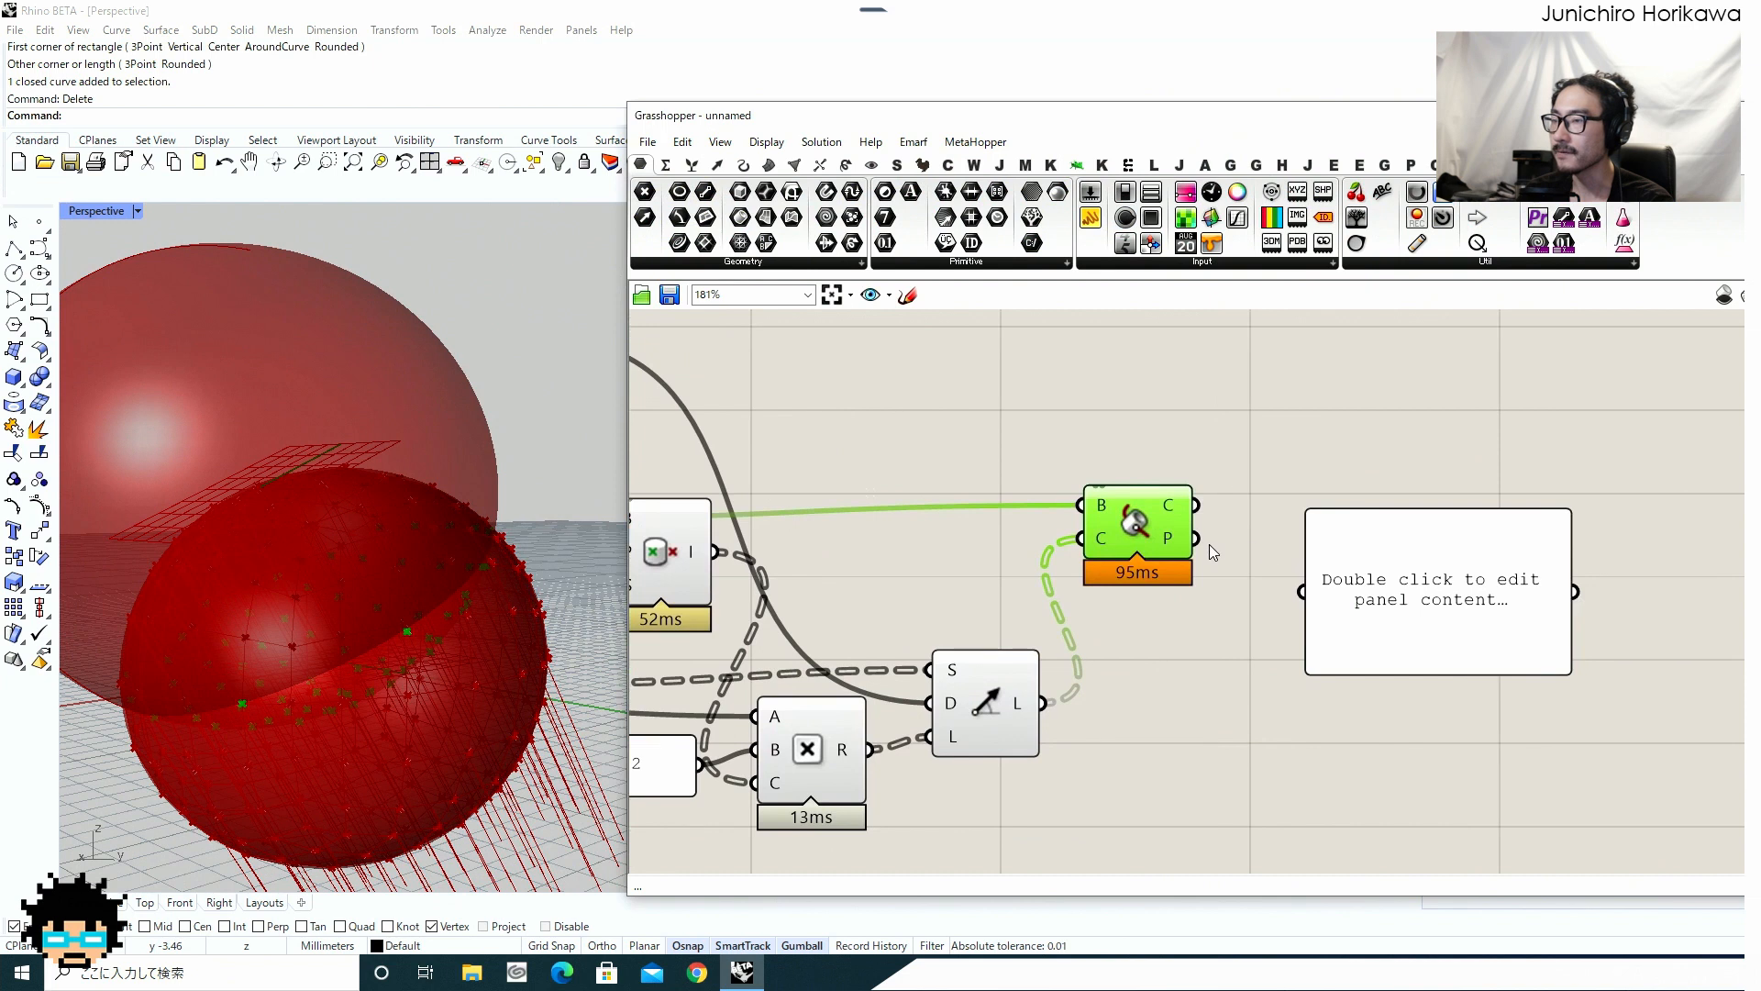
pyautogui.moveTo(1318, 621); pyautogui.dragTo(1260, 491)
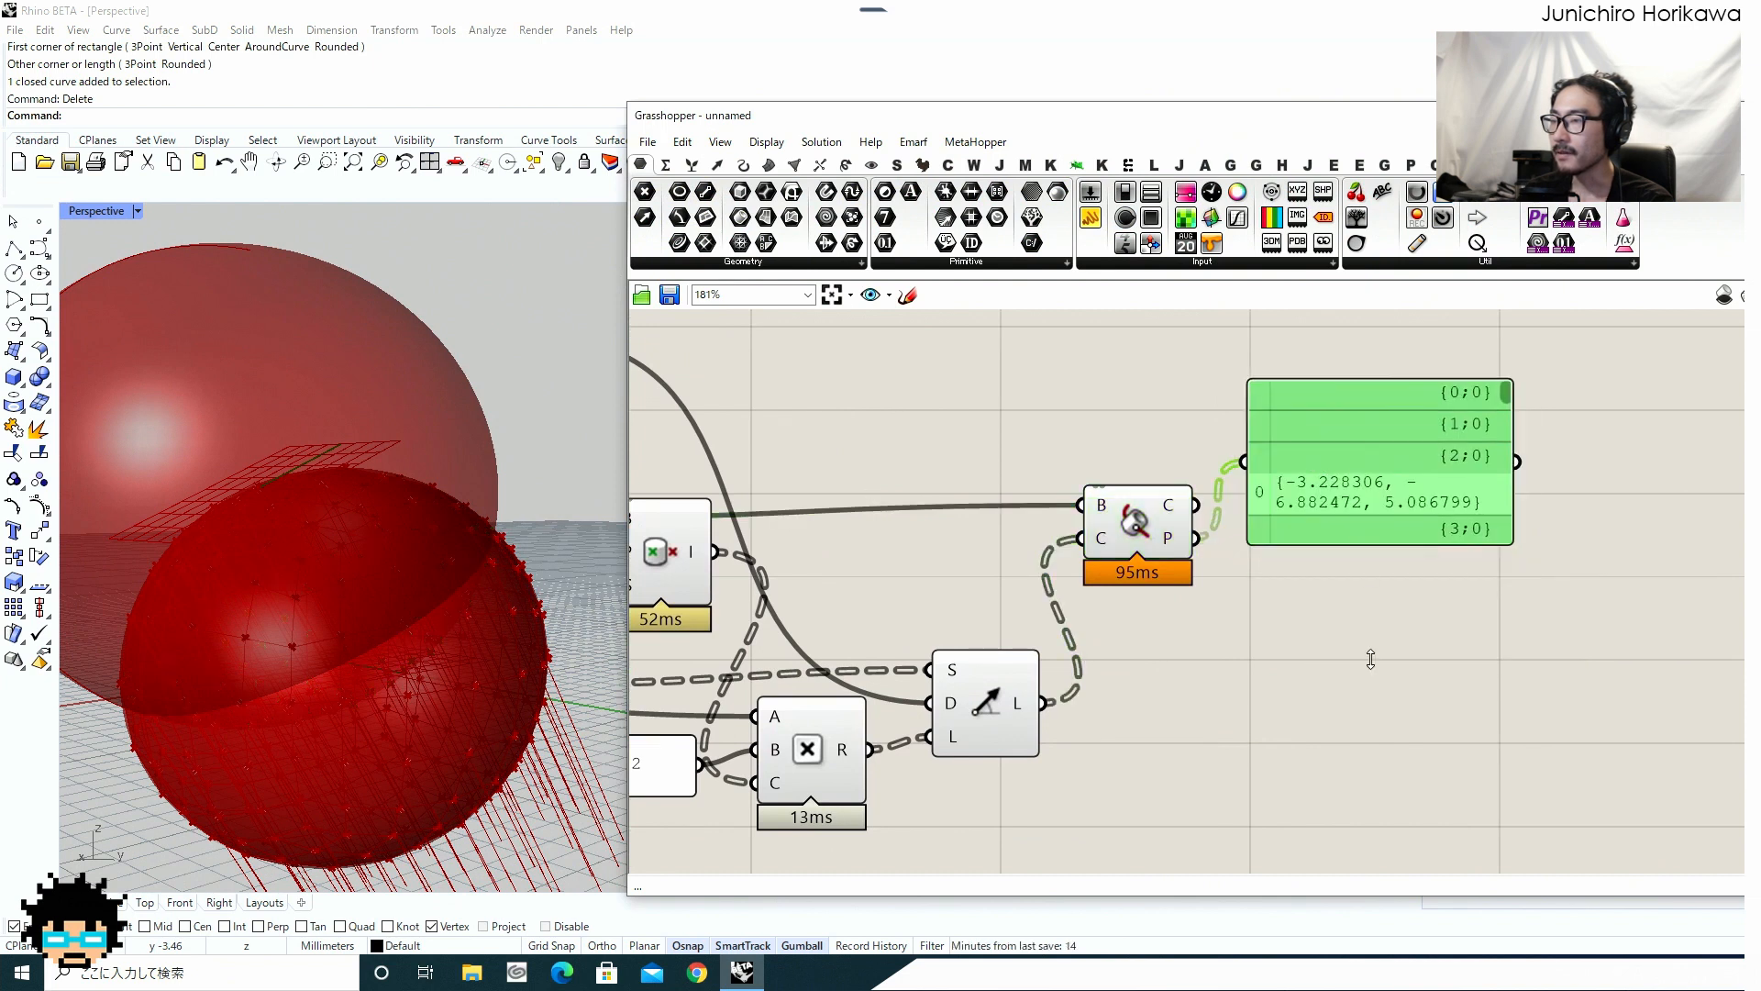
pyautogui.moveTo(1370, 659); pyautogui.dragTo(1371, 748)
pyautogui.scroll(-3, 1447, 428)
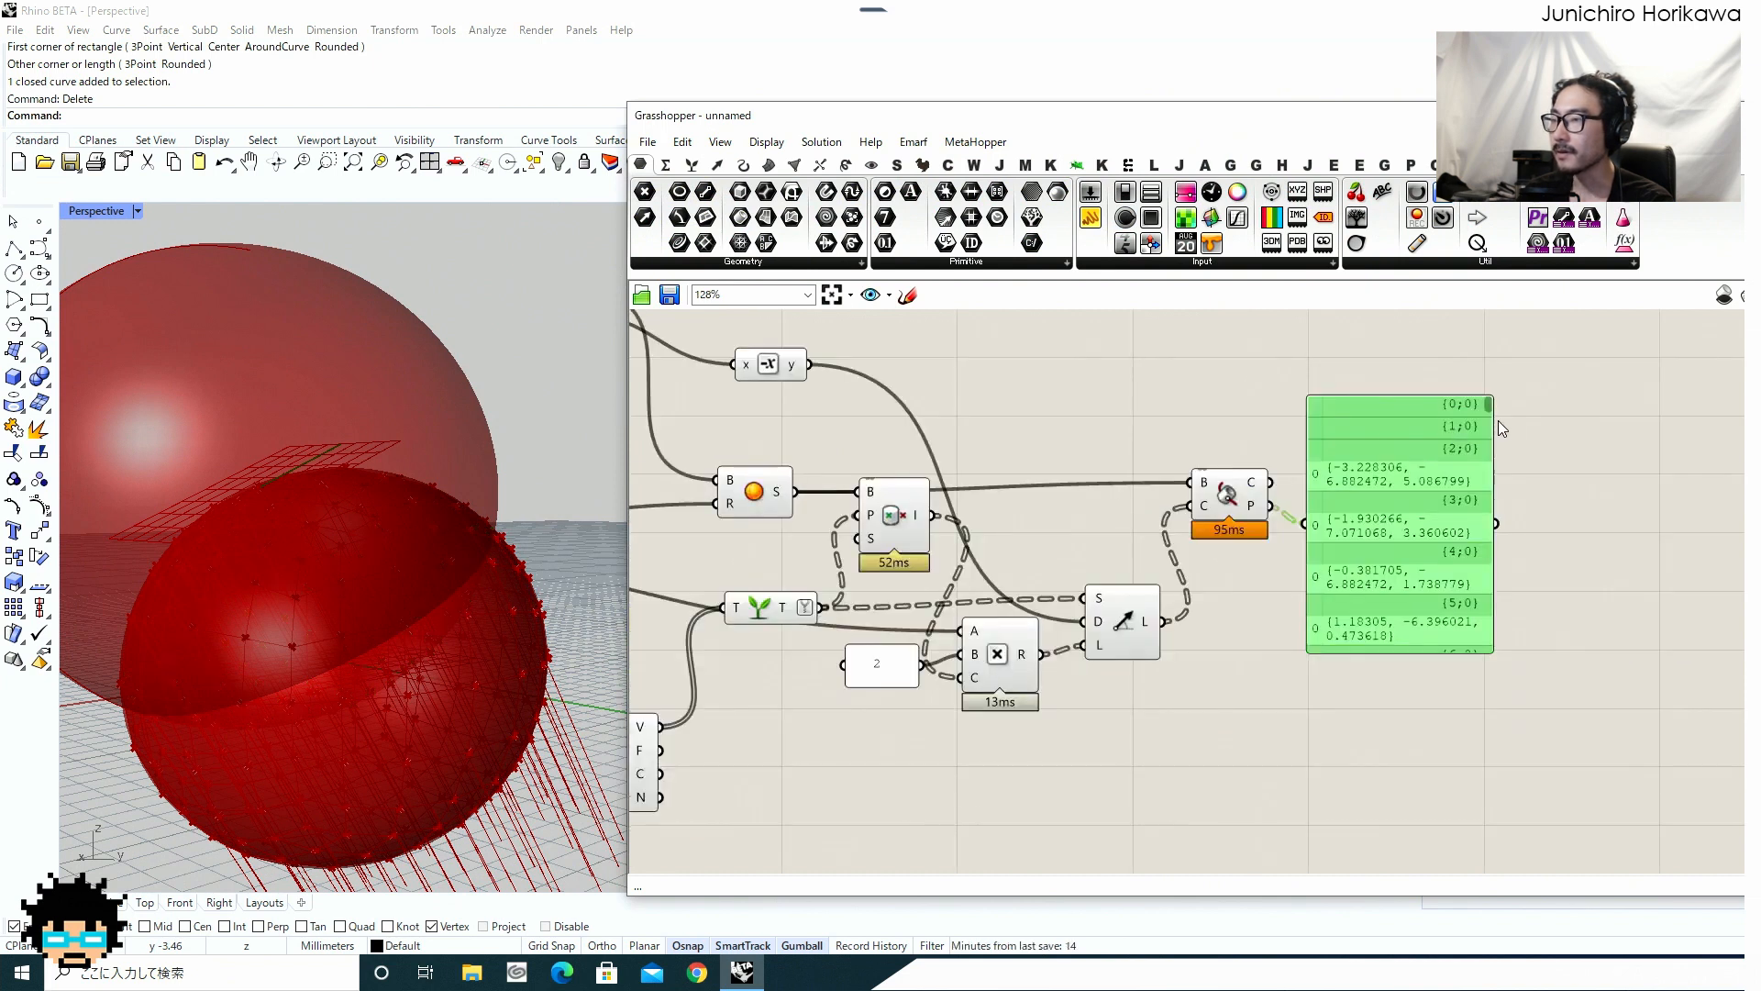
pyautogui.moveTo(1490, 405)
pyautogui.mouseDown()
pyautogui.moveTo(1508, 641)
pyautogui.moveTo(1513, 389)
pyautogui.mouseUp()
# Add a Dispatch component below the grafted vertices and the 2 Panel.
pyautogui.moveTo(1360, 522); pyautogui.dragTo(1583, 492, button='right')
pyautogui.scroll(-2, 1583, 492)
pyautogui.moveTo(1295, 615); pyautogui.dragTo(1385, 597, button='right')
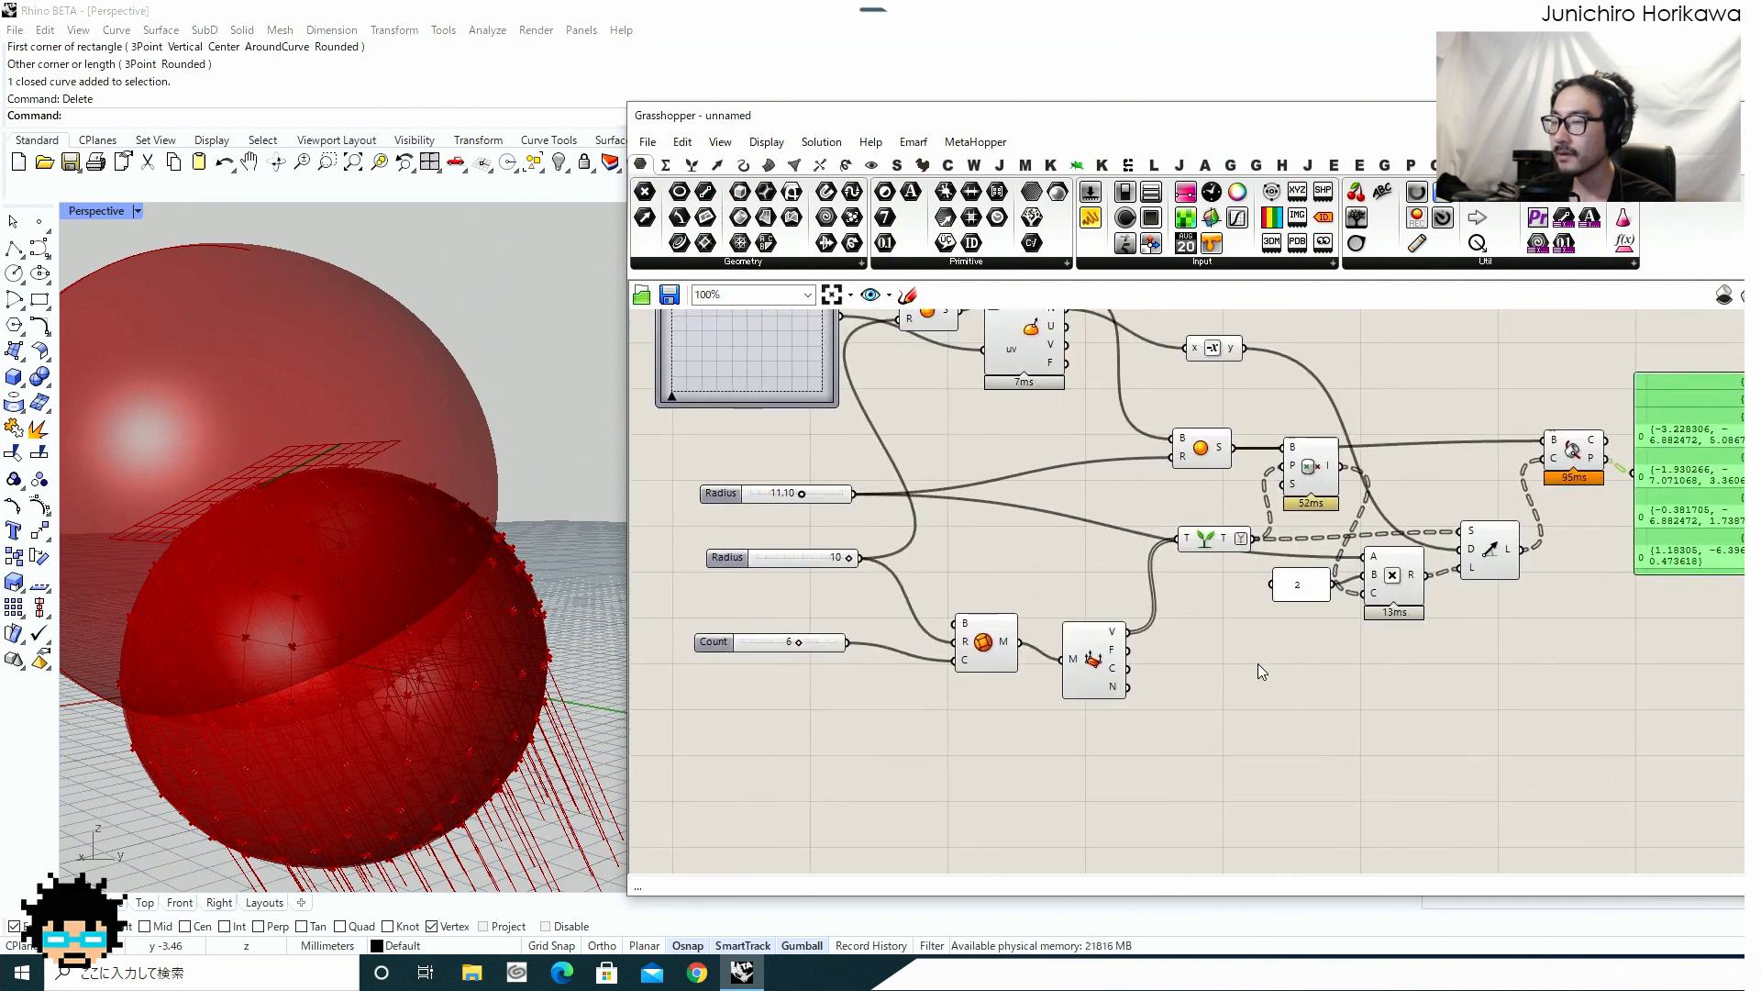
pyautogui.doubleClick(1257, 664)
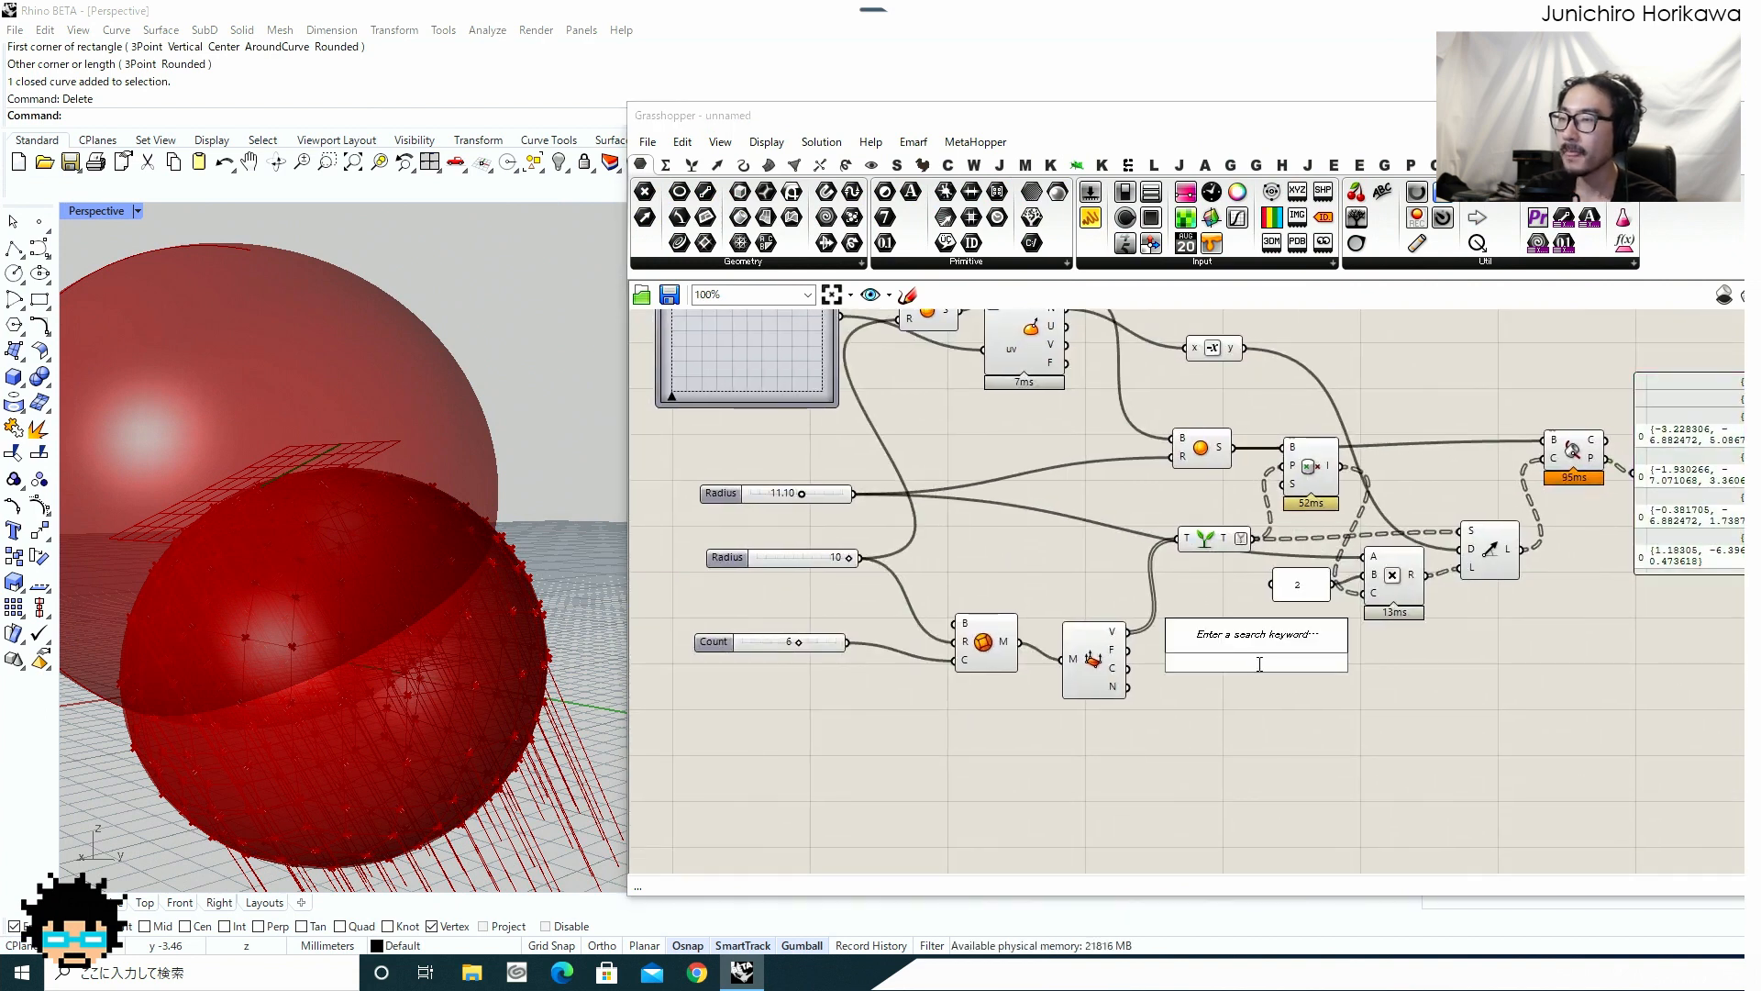
pyautogui.write('dis')
pyautogui.press('Return')
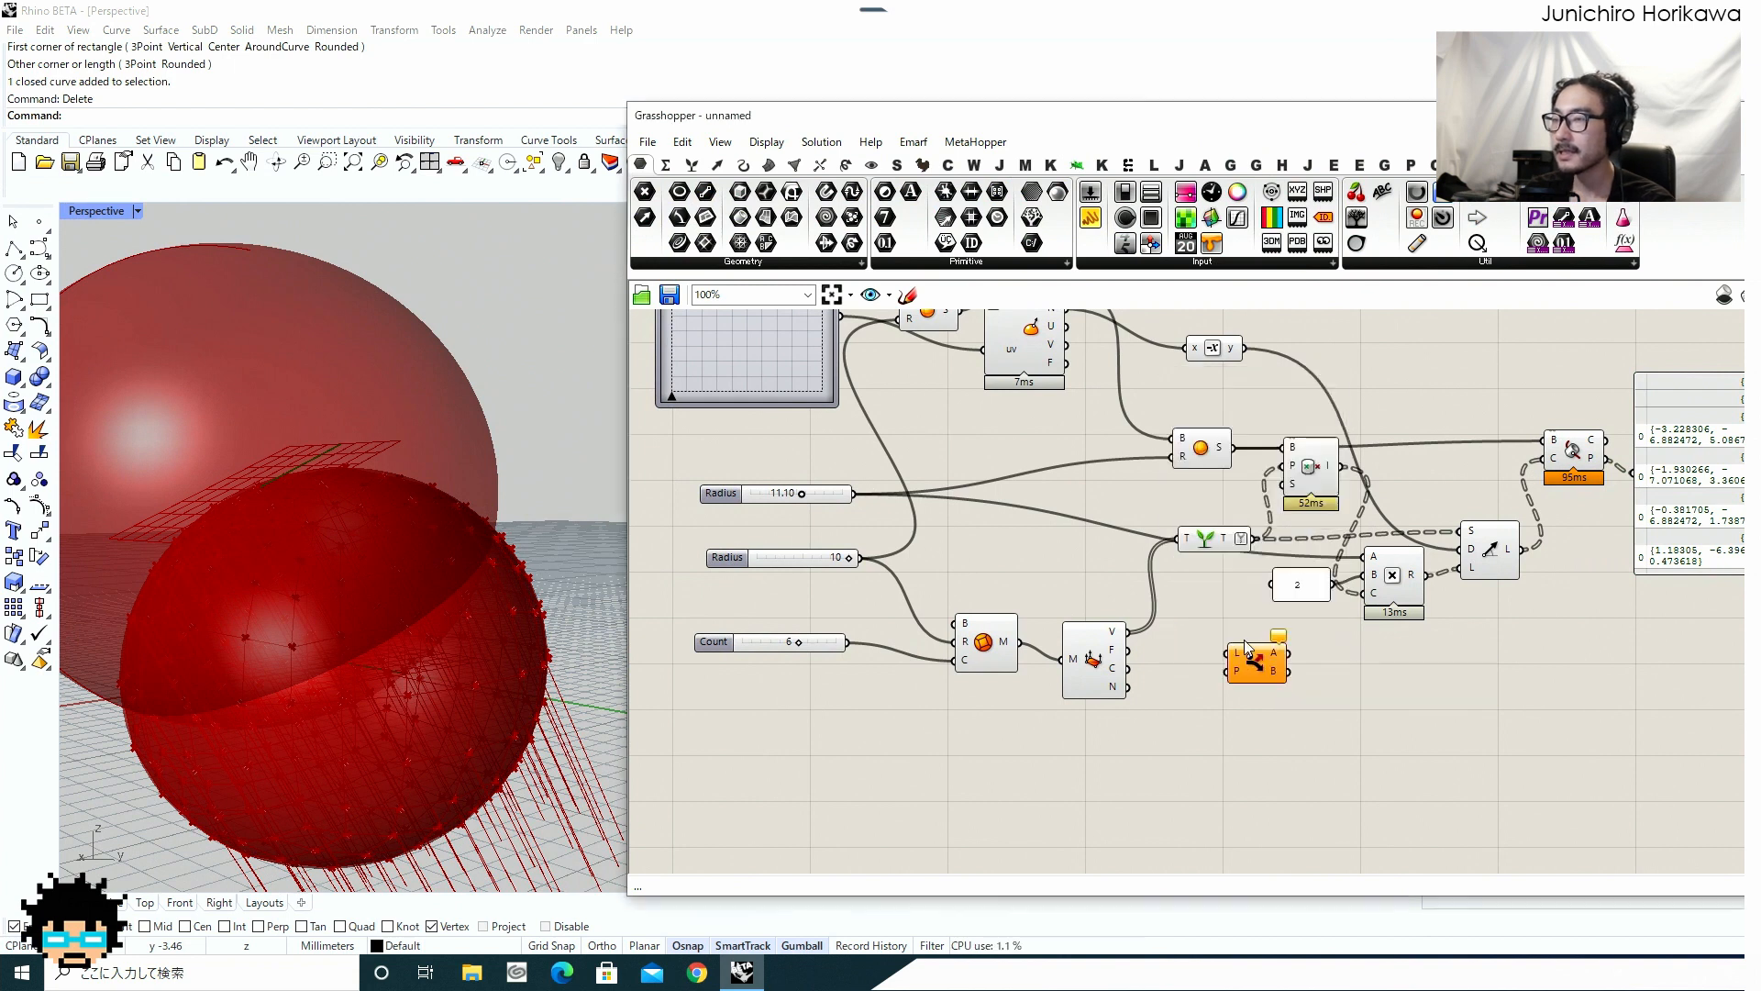
# Connect the grafted mesh vertices to Dispatch's List input and Point In Brep's Inside output to its Pattern input.
pyautogui.moveTo(1210, 542); pyautogui.dragTo(1128, 571)
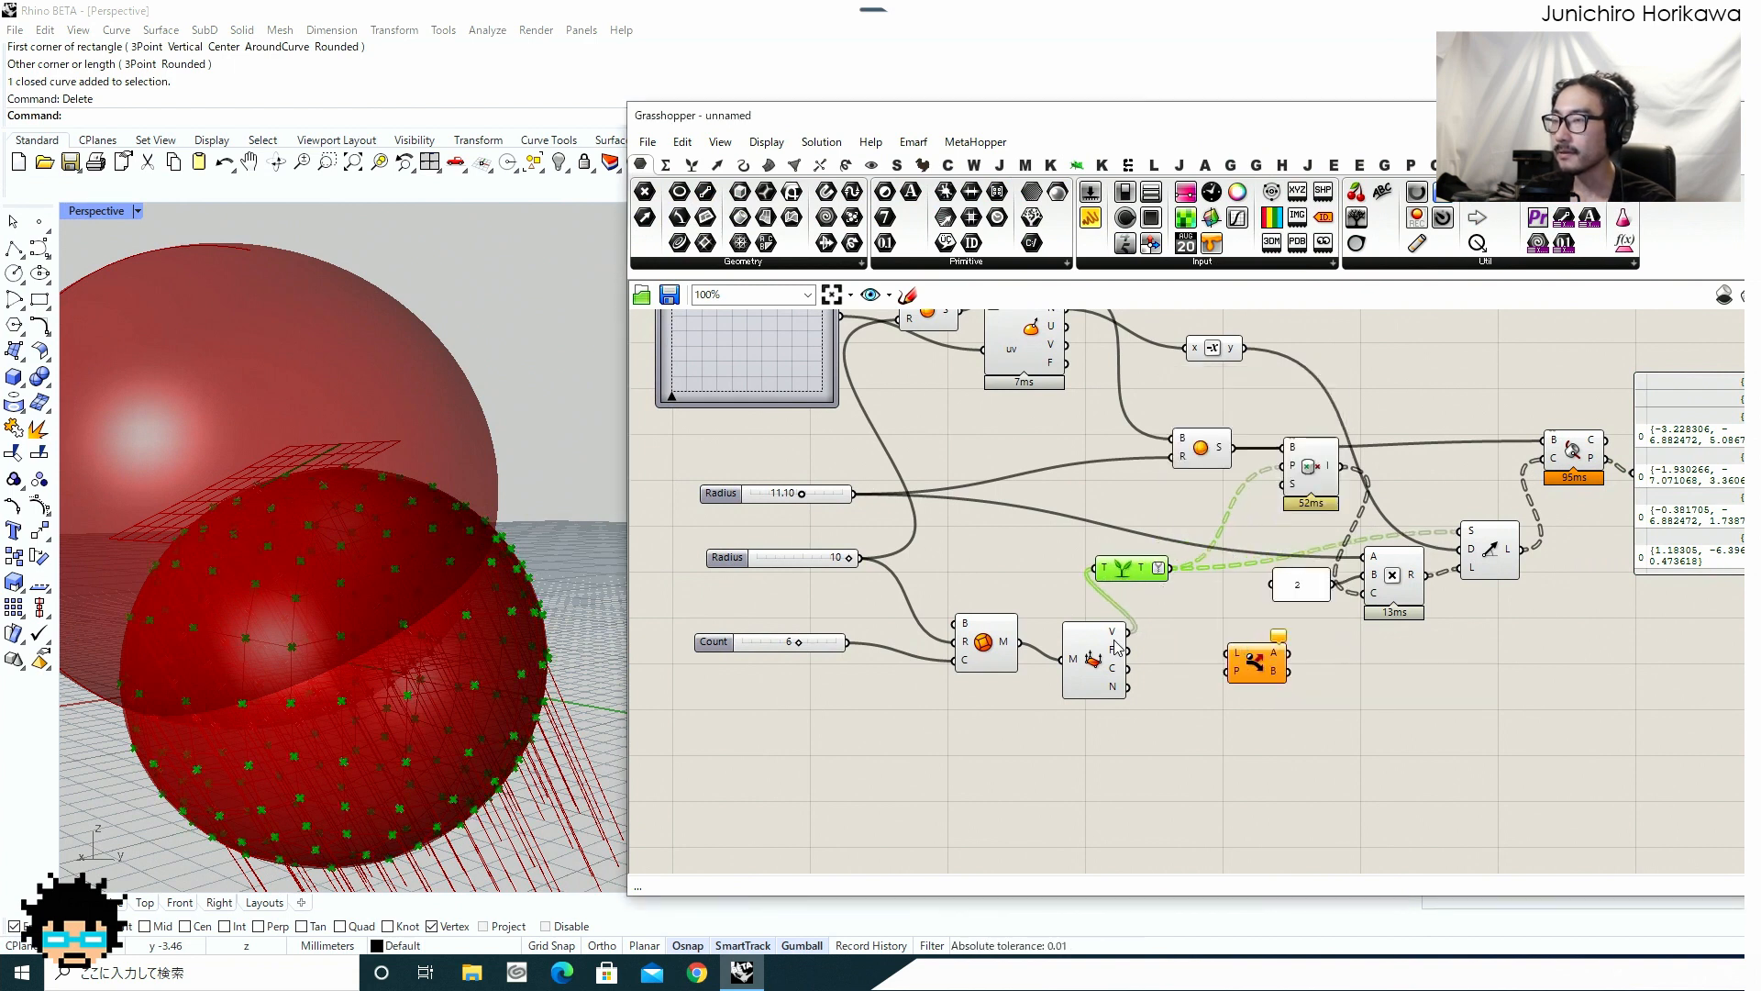
pyautogui.moveTo(1098, 647); pyautogui.dragTo(1085, 649)
pyautogui.moveTo(1222, 639); pyautogui.dragTo(1329, 695)
pyautogui.moveTo(1359, 459); pyautogui.dragTo(1255, 477, button='right')
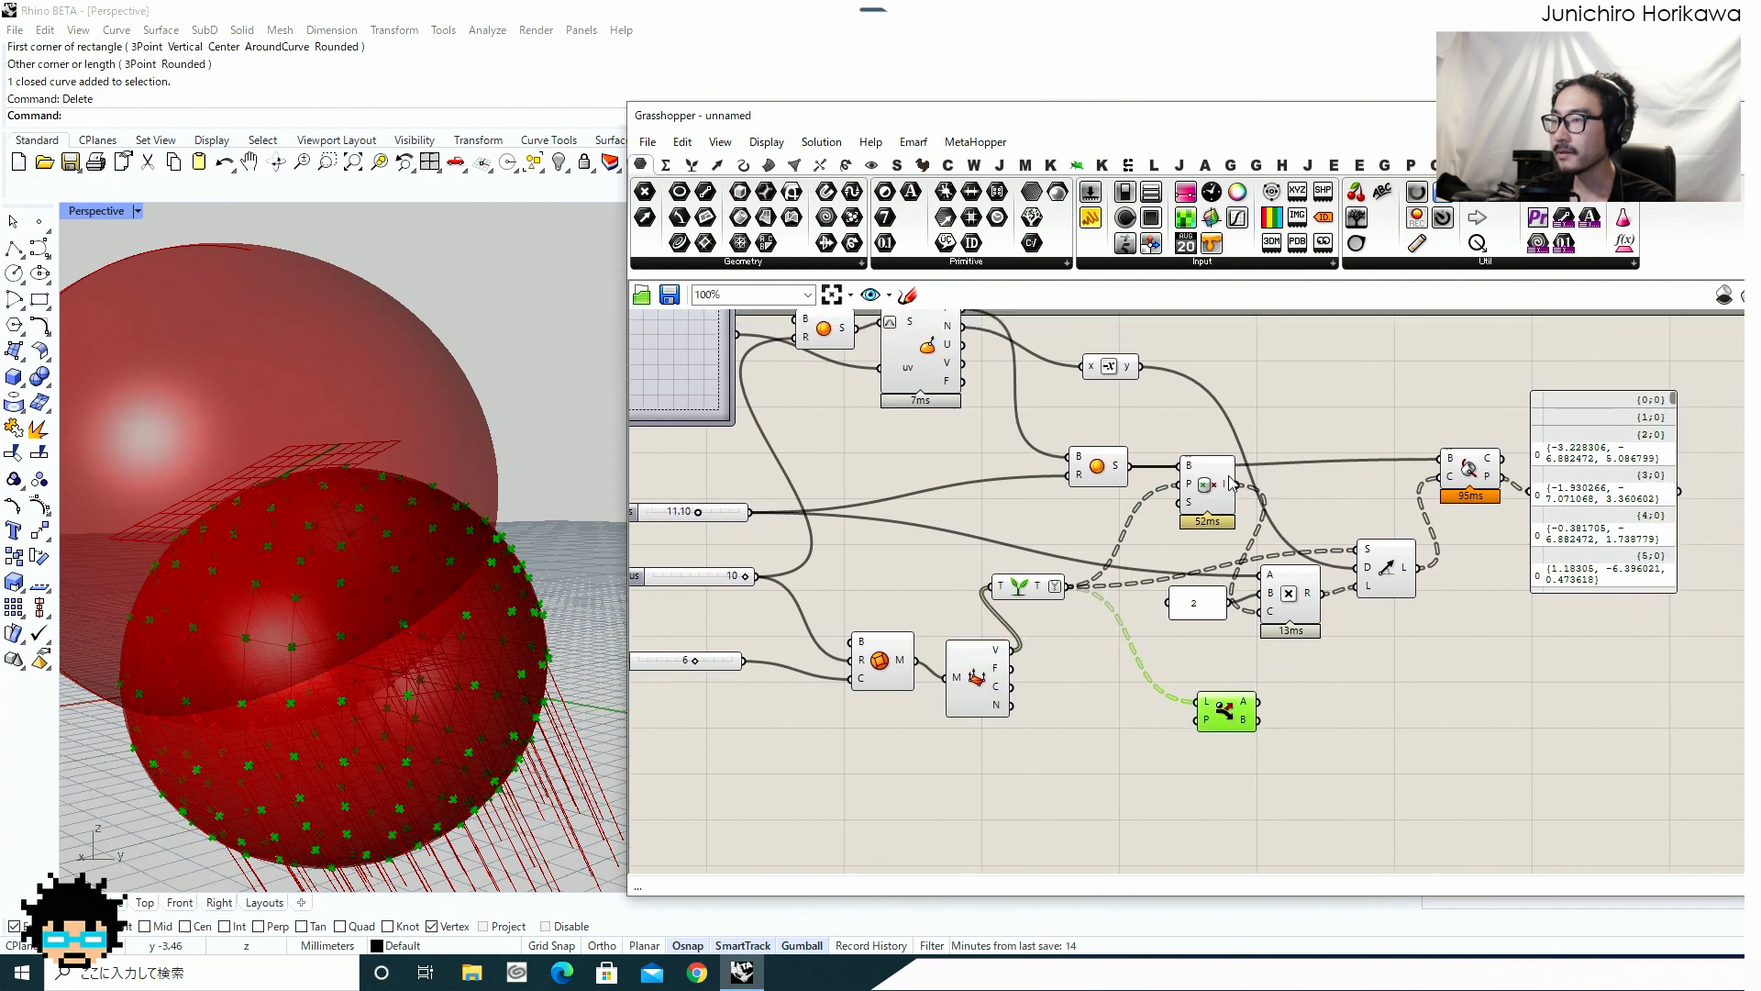
pyautogui.moveTo(1184, 637); pyautogui.dragTo(1304, 701)
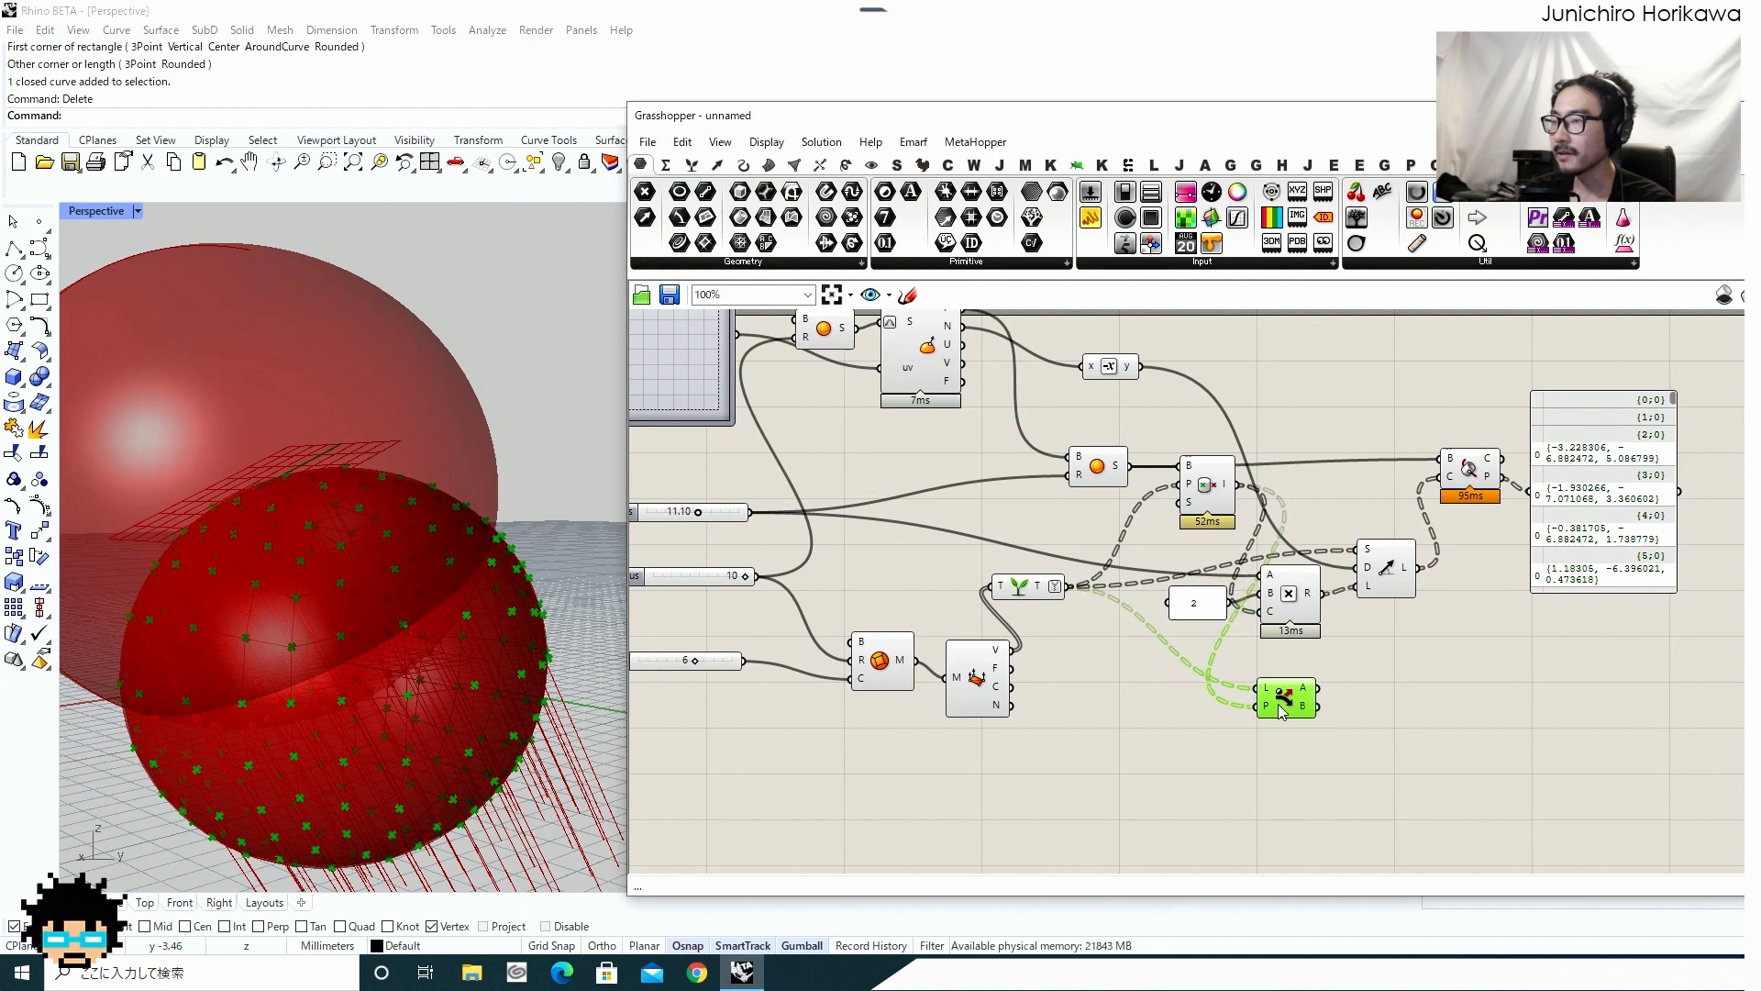
# Add a Merge component to the right of Dispatch.
pyautogui.moveTo(1340, 699); pyautogui.dragTo(1147, 701, button='right')
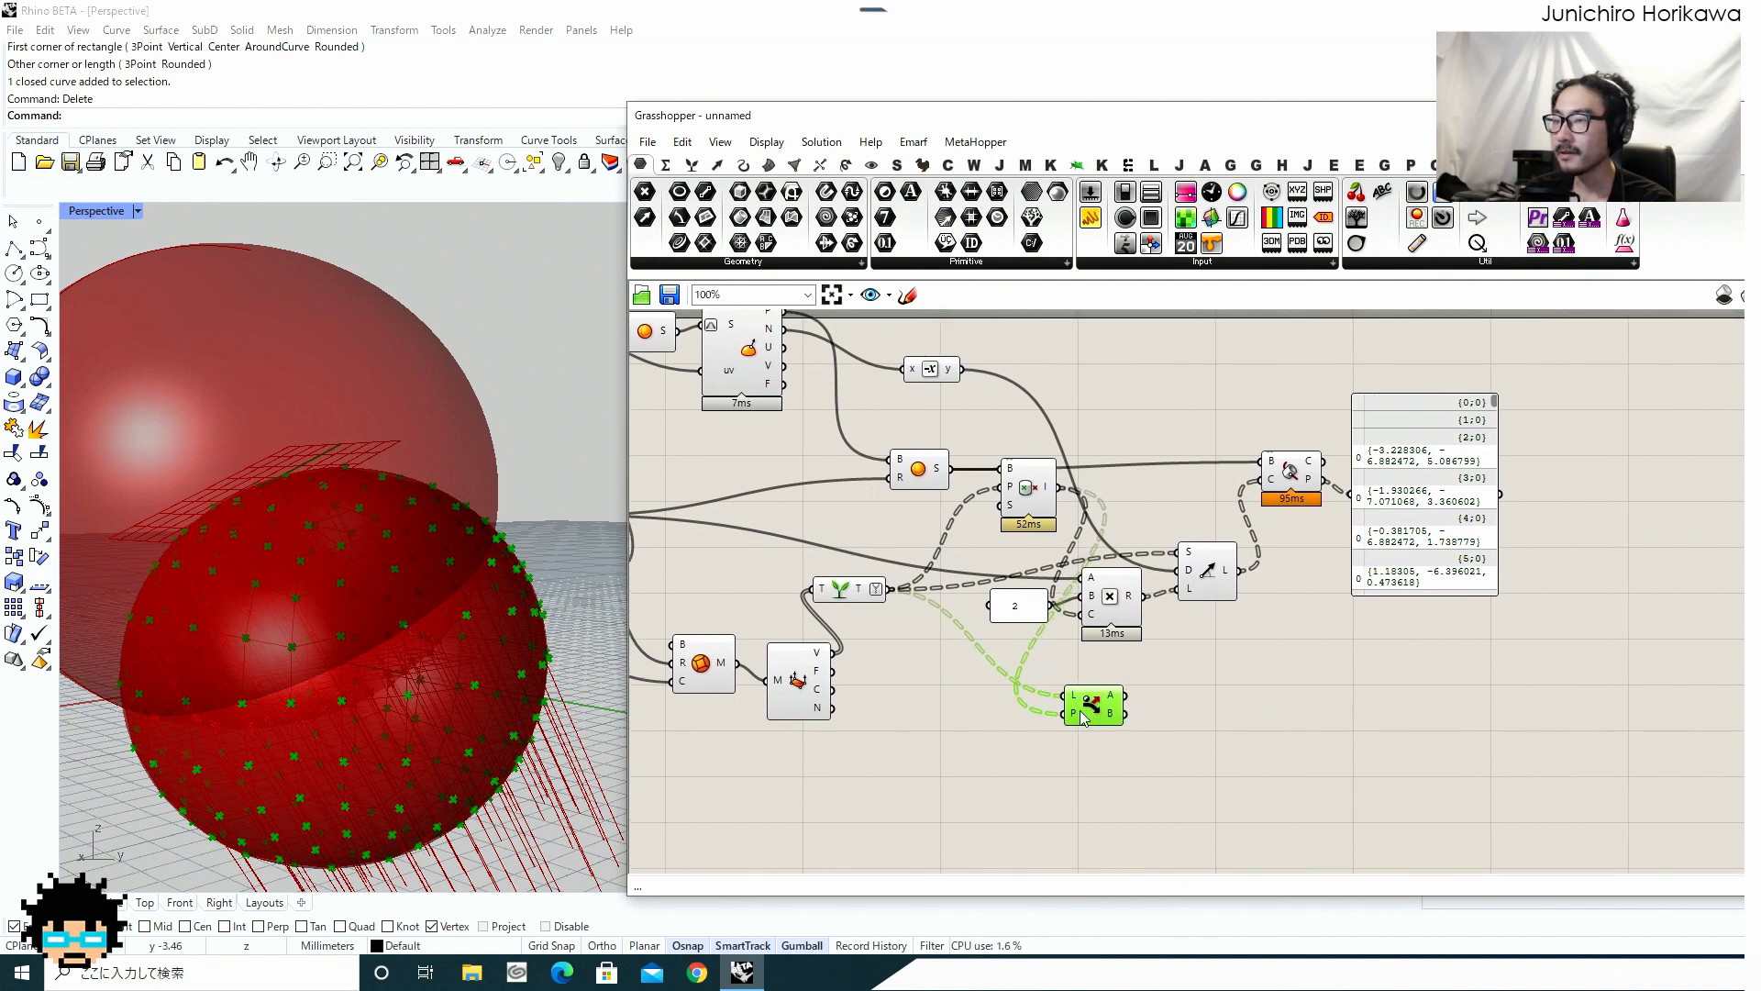
pyautogui.doubleClick(1239, 736)
pyautogui.write('mer')
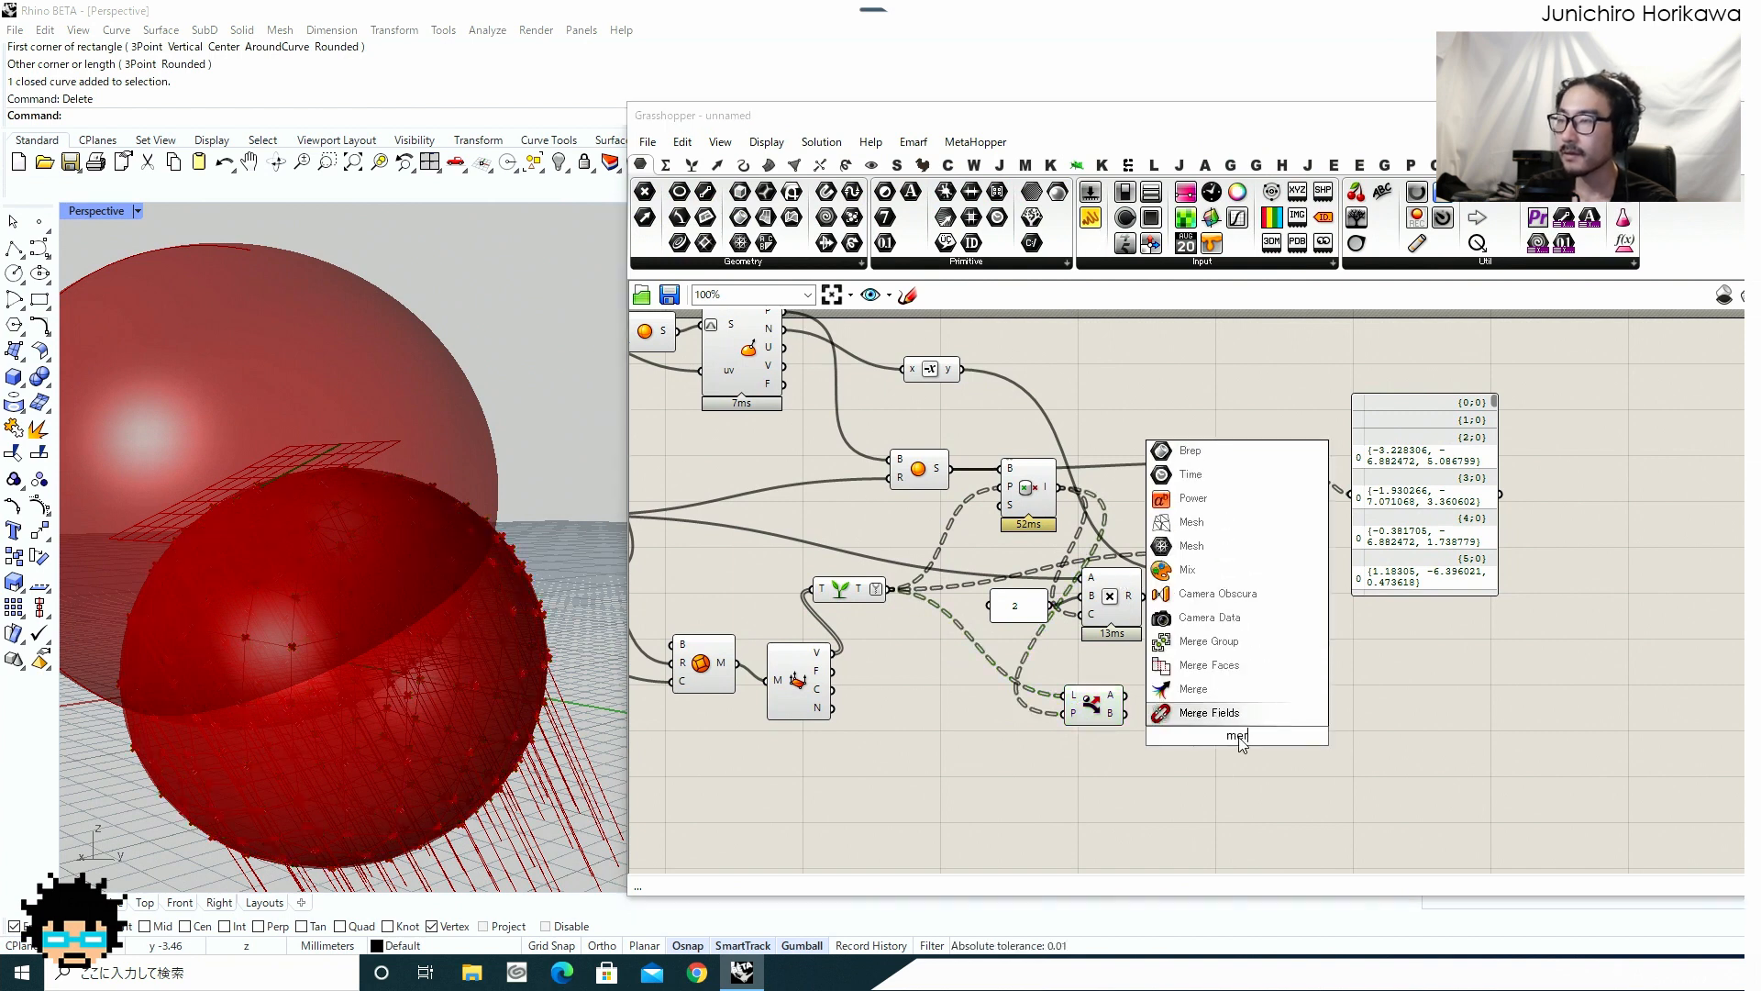
pyautogui.click(1227, 688)
pyautogui.scroll(4, 1143, 711)
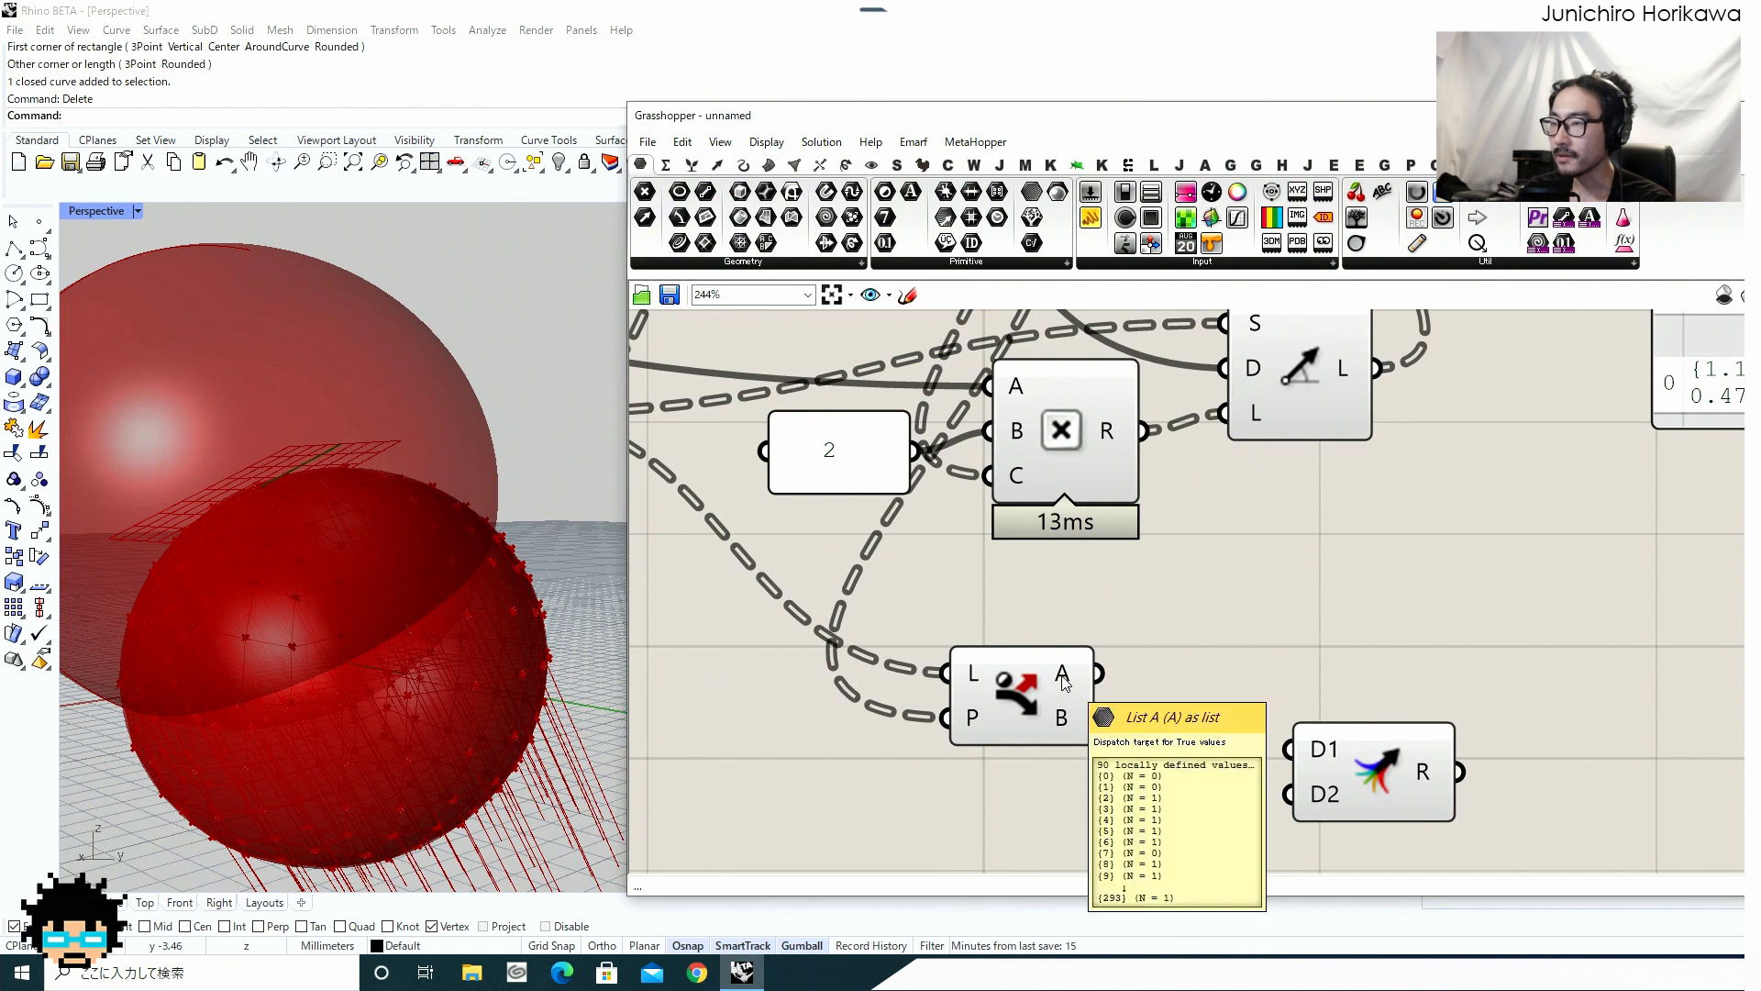
# Connect Brep | Curve's Points to Merge's D1 input and Dispatch's List B to D2.
pyautogui.scroll(-2, 1065, 681)
pyautogui.moveTo(1428, 378); pyautogui.dragTo(1274, 487, button='right')
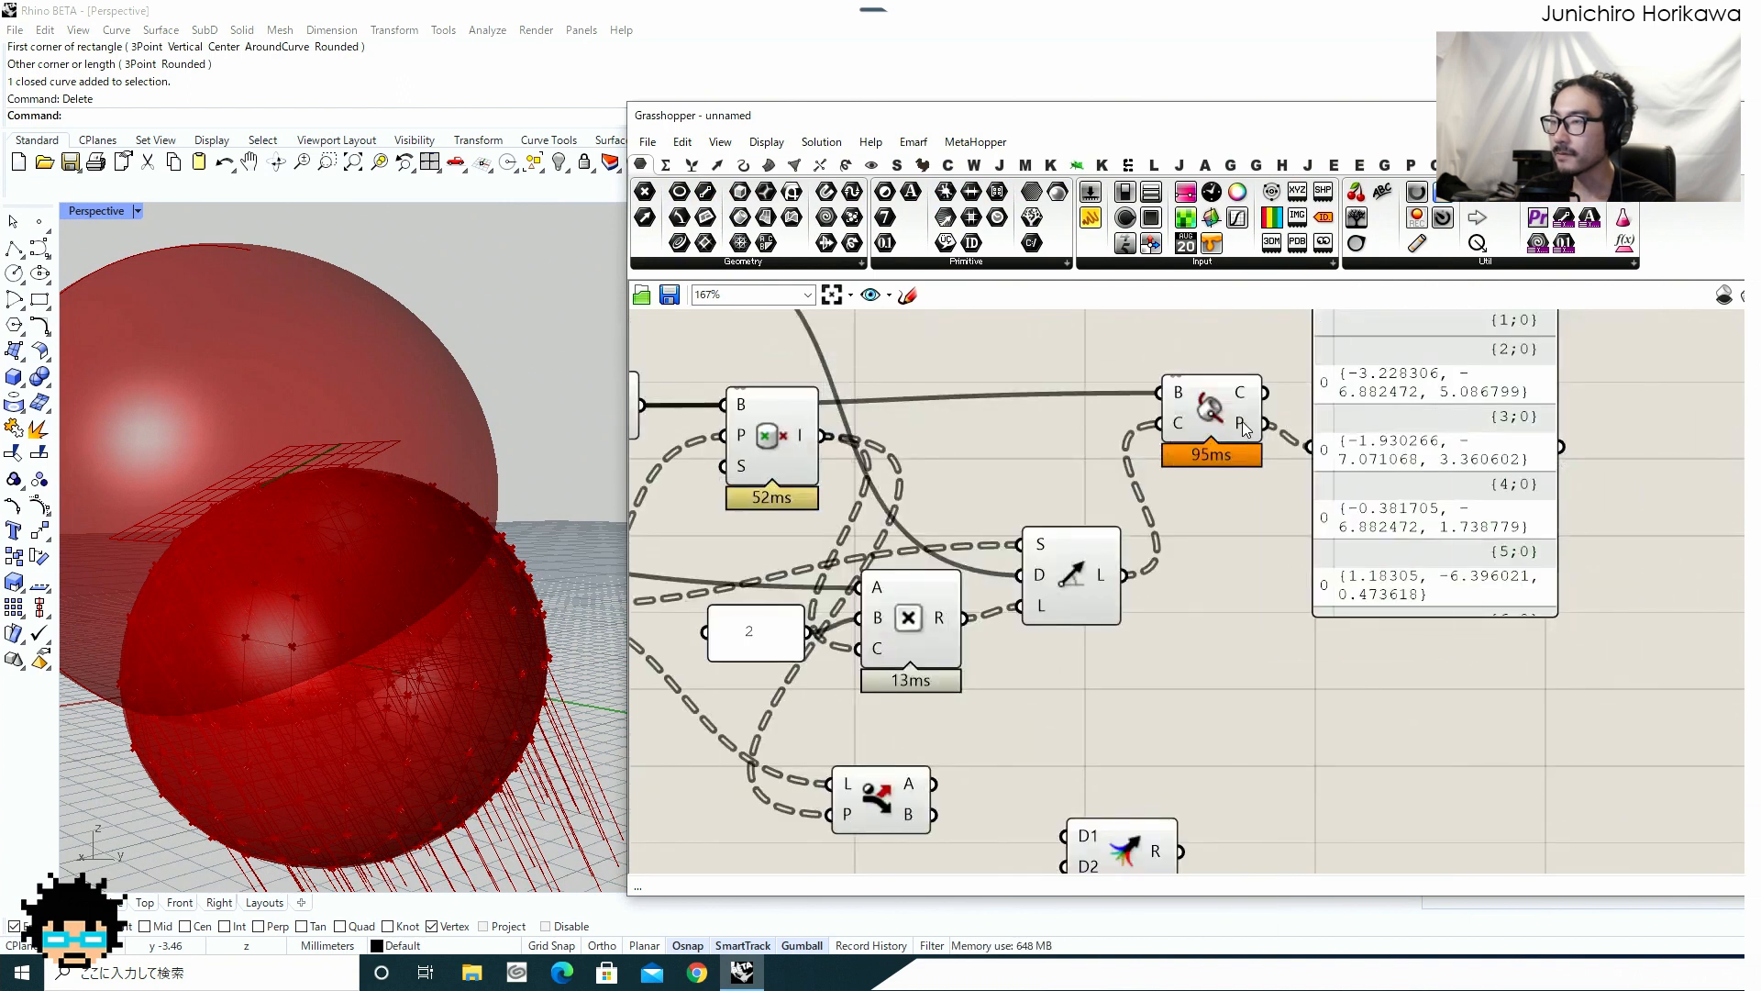
pyautogui.moveTo(1253, 424); pyautogui.dragTo(1193, 765)
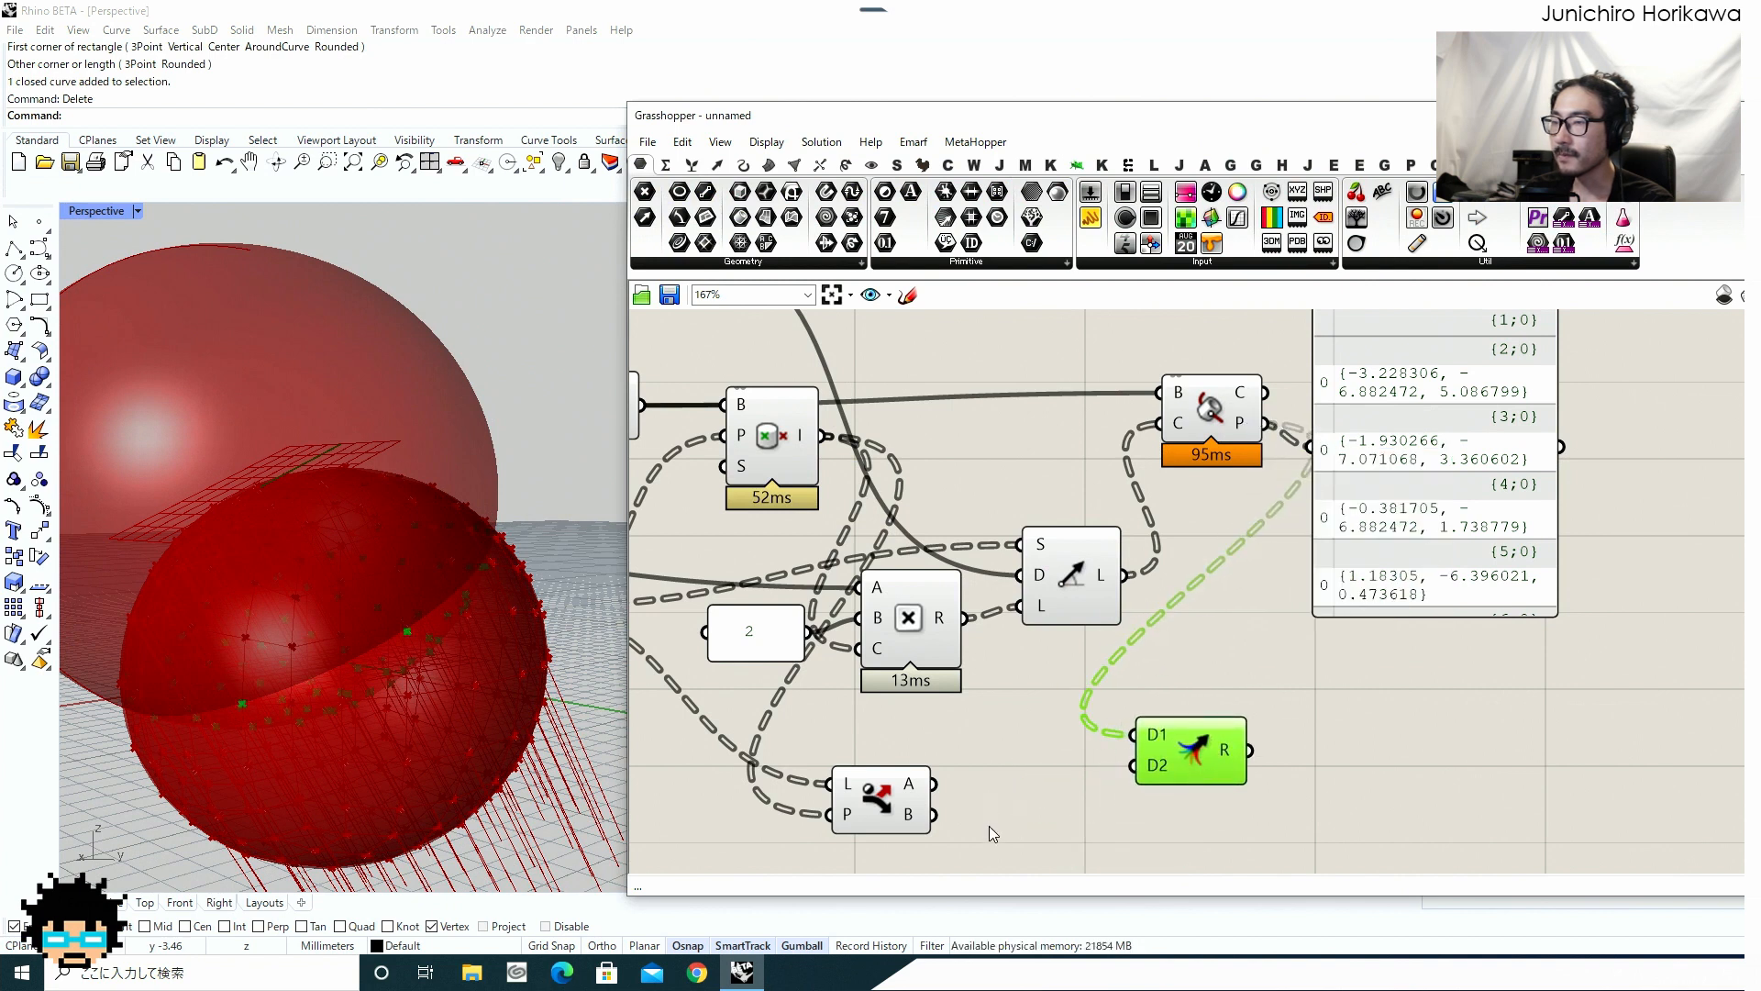
pyautogui.moveTo(919, 793)
pyautogui.moveTo(928, 814); pyautogui.dragTo(1255, 790)
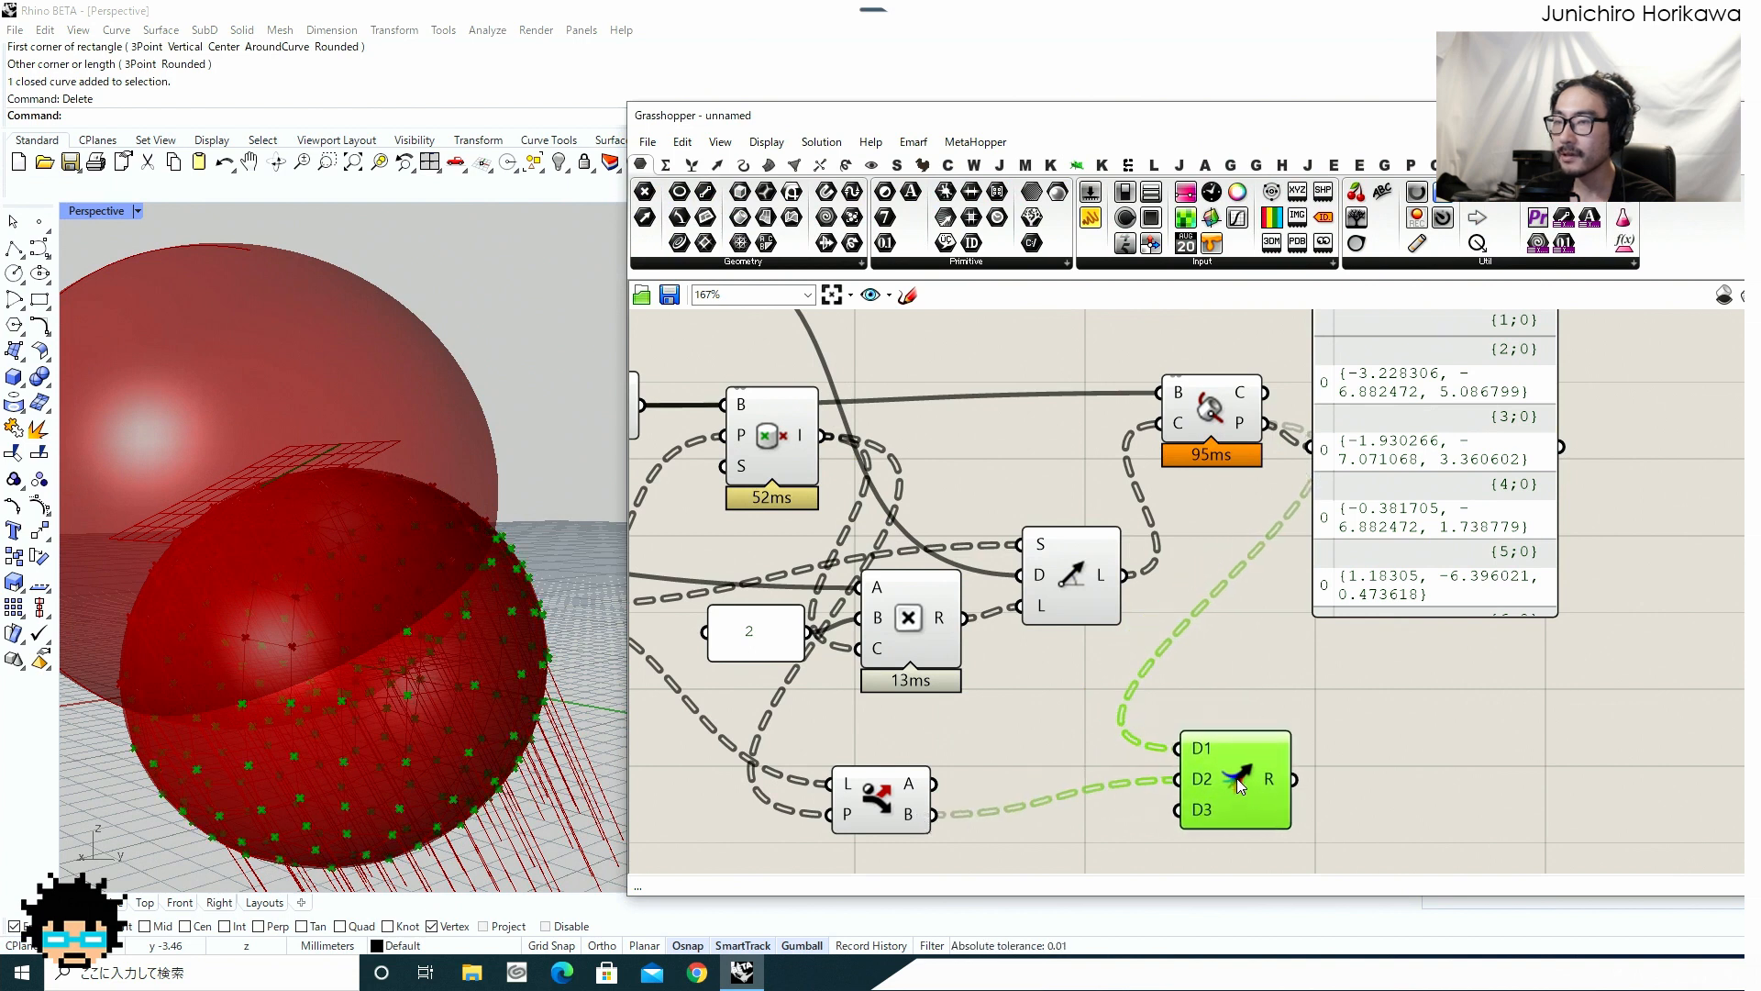
# Move the intersection points Panel up and shift Merge slightly to the right.
pyautogui.scroll(-2, 1274, 766)
pyautogui.moveTo(1321, 714); pyautogui.dragTo(1135, 713, button='right')
pyautogui.moveTo(1250, 583); pyautogui.dragTo(1270, 505)
pyautogui.moveTo(1179, 668); pyautogui.dragTo(1235, 612, button='right')
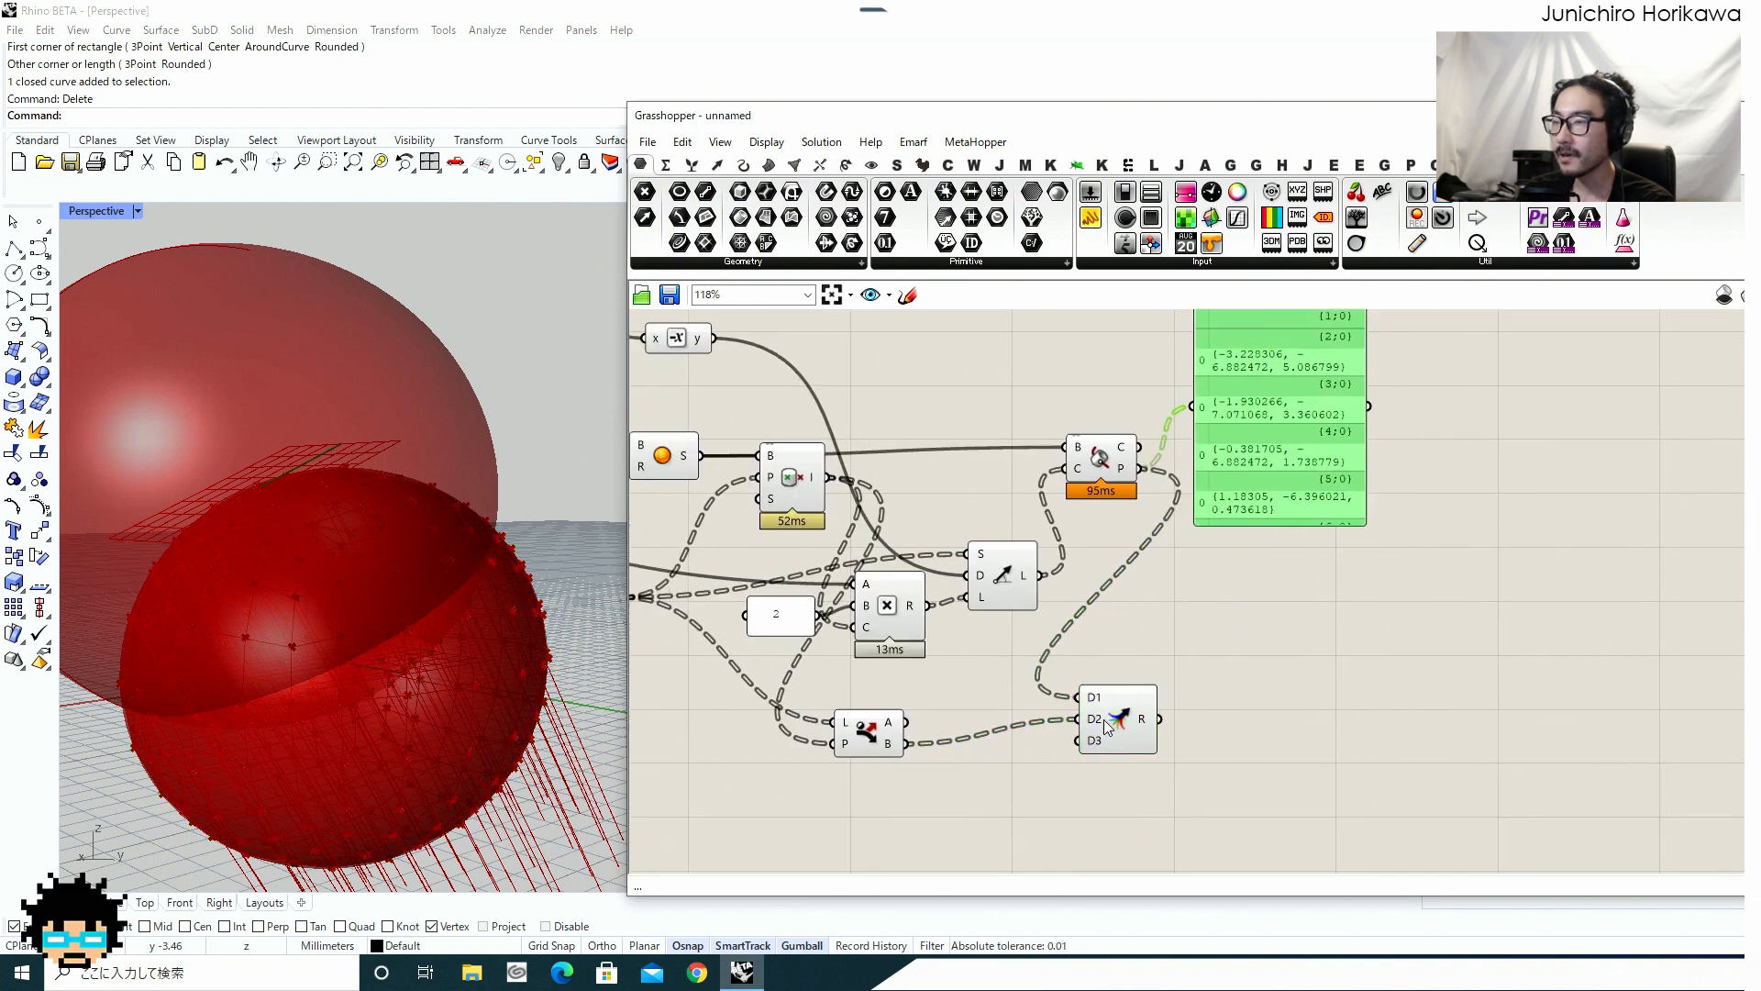
pyautogui.moveTo(1103, 719); pyautogui.dragTo(1135, 726)
# Add a Flatten Tree component after Merge and connect the merged result to its Tree input.
pyautogui.doubleClick(1298, 714)
pyautogui.write('fla')
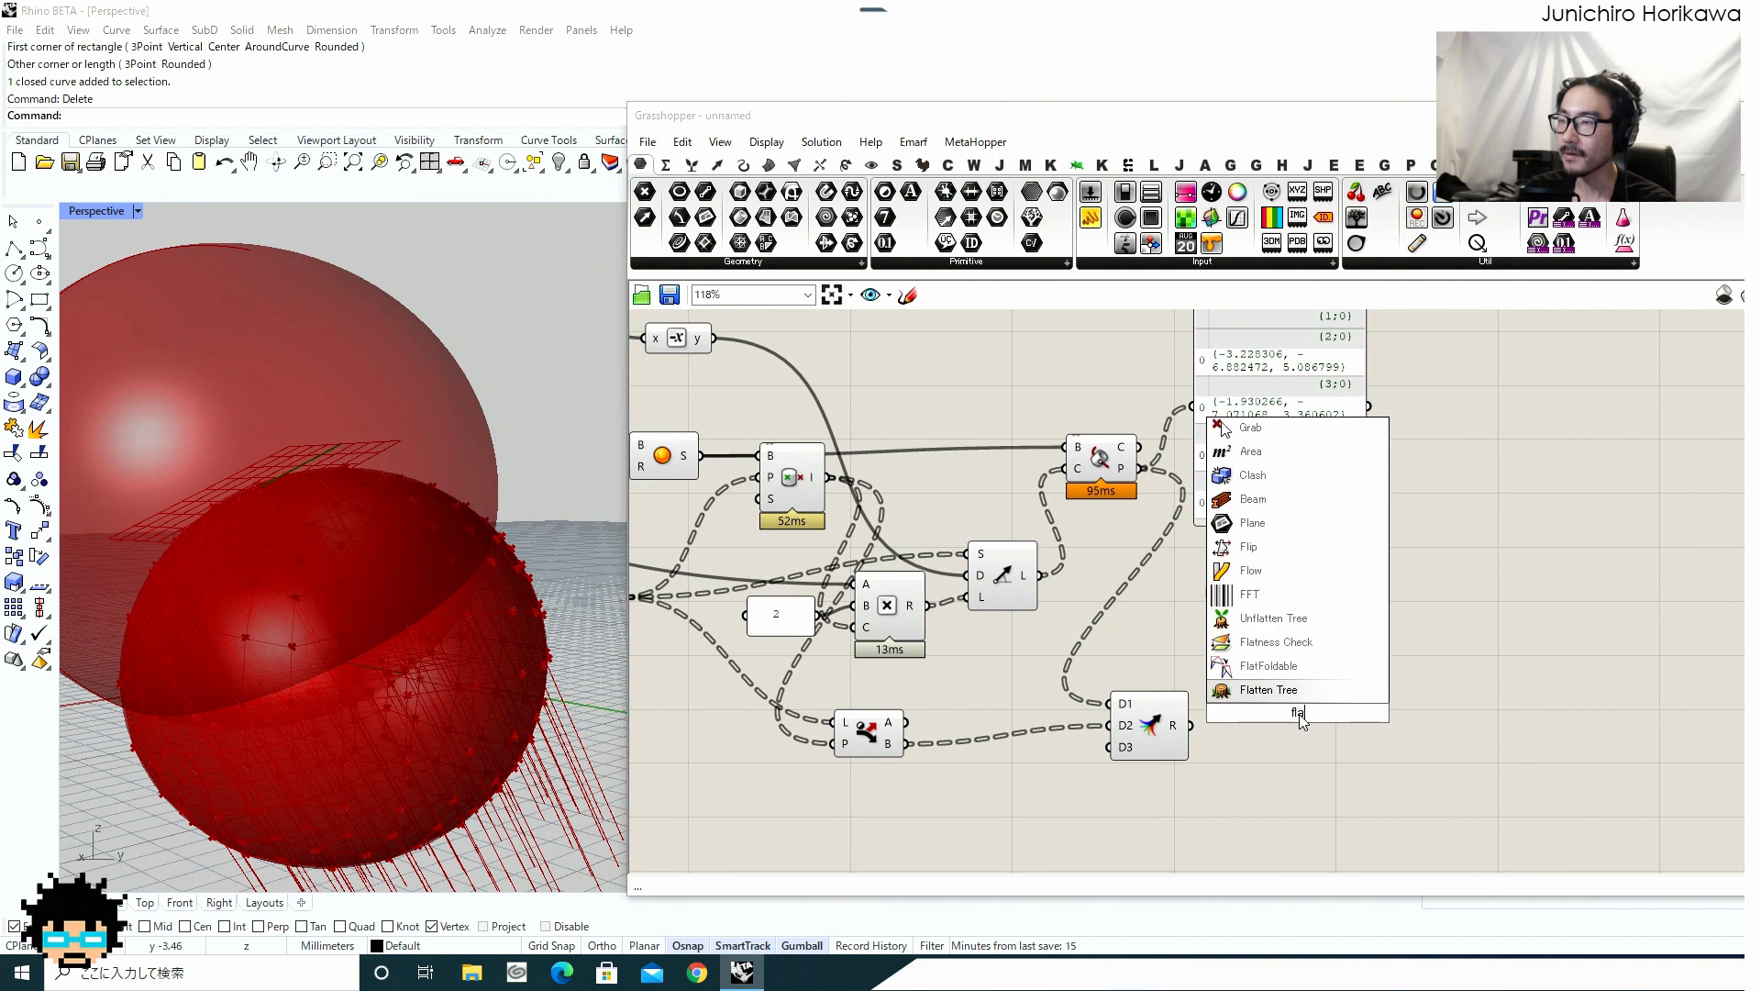
pyautogui.click(1301, 684)
pyautogui.moveTo(1191, 724); pyautogui.dragTo(1265, 703)
pyautogui.moveTo(1278, 718); pyautogui.dragTo(1207, 744)
pyautogui.moveTo(1250, 731); pyautogui.dragTo(1383, 672, button='right')
pyautogui.moveTo(1368, 681); pyautogui.dragTo(1405, 669)
# Add a Construct Mesh component below Flatten Tree.
pyautogui.doubleClick(1407, 769)
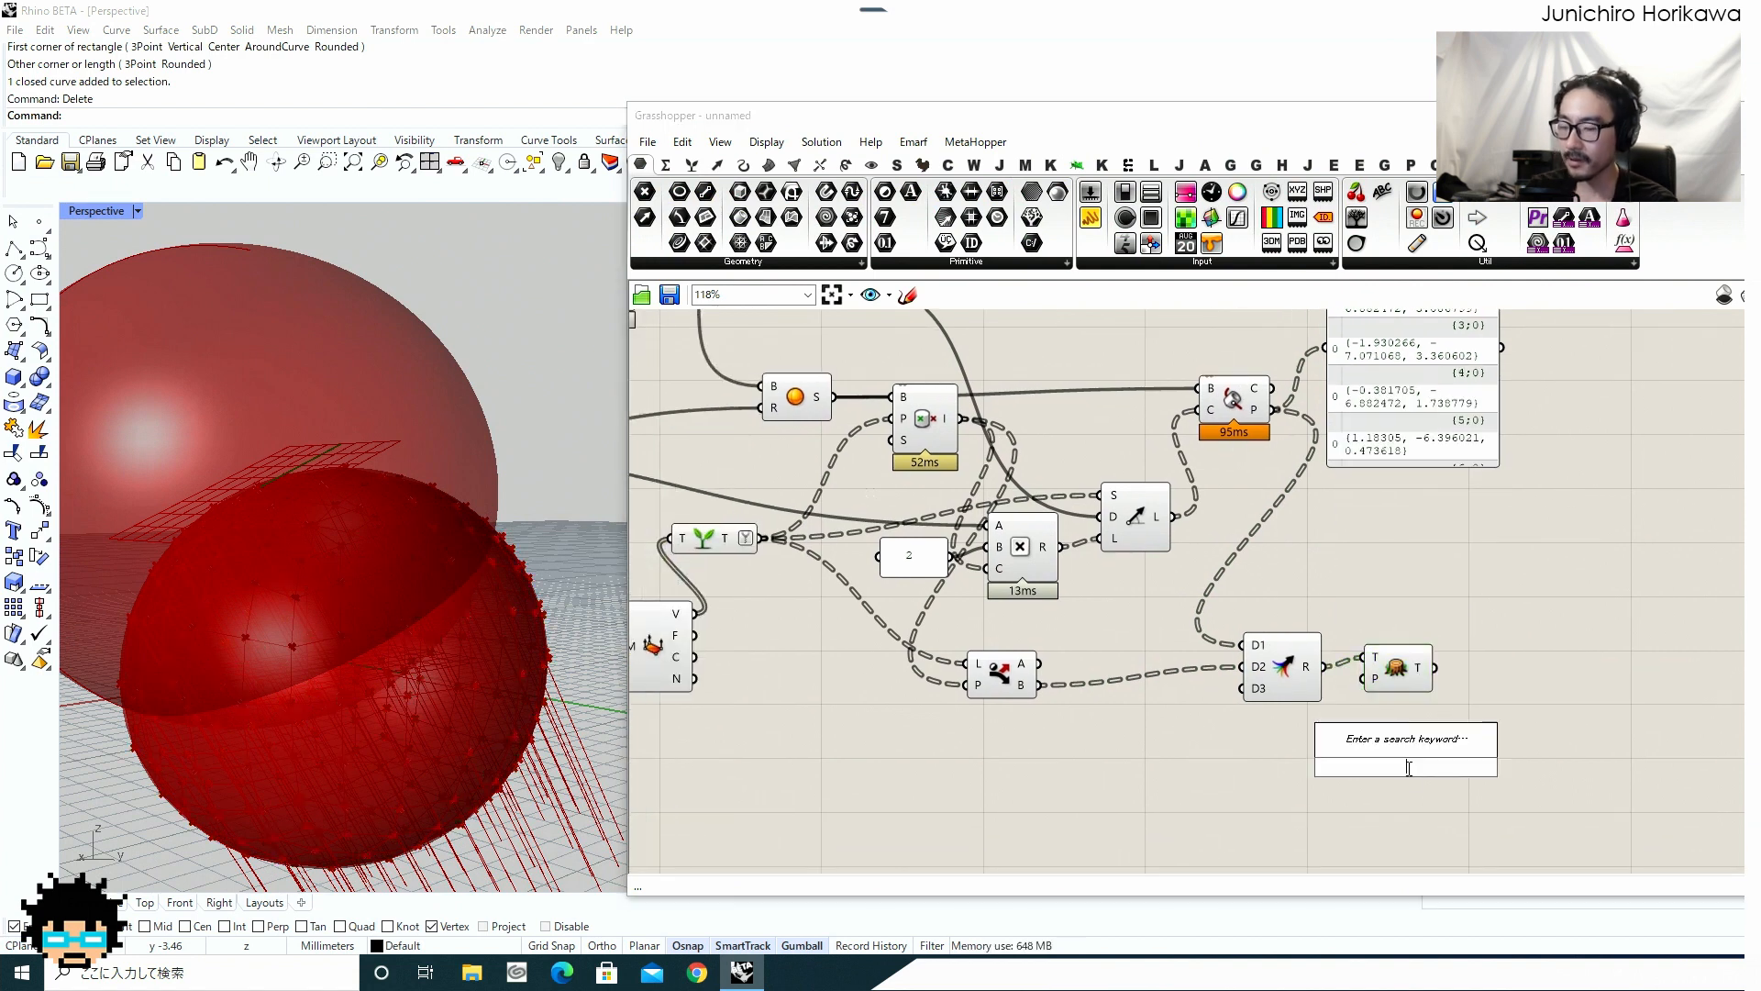
pyautogui.write('re')
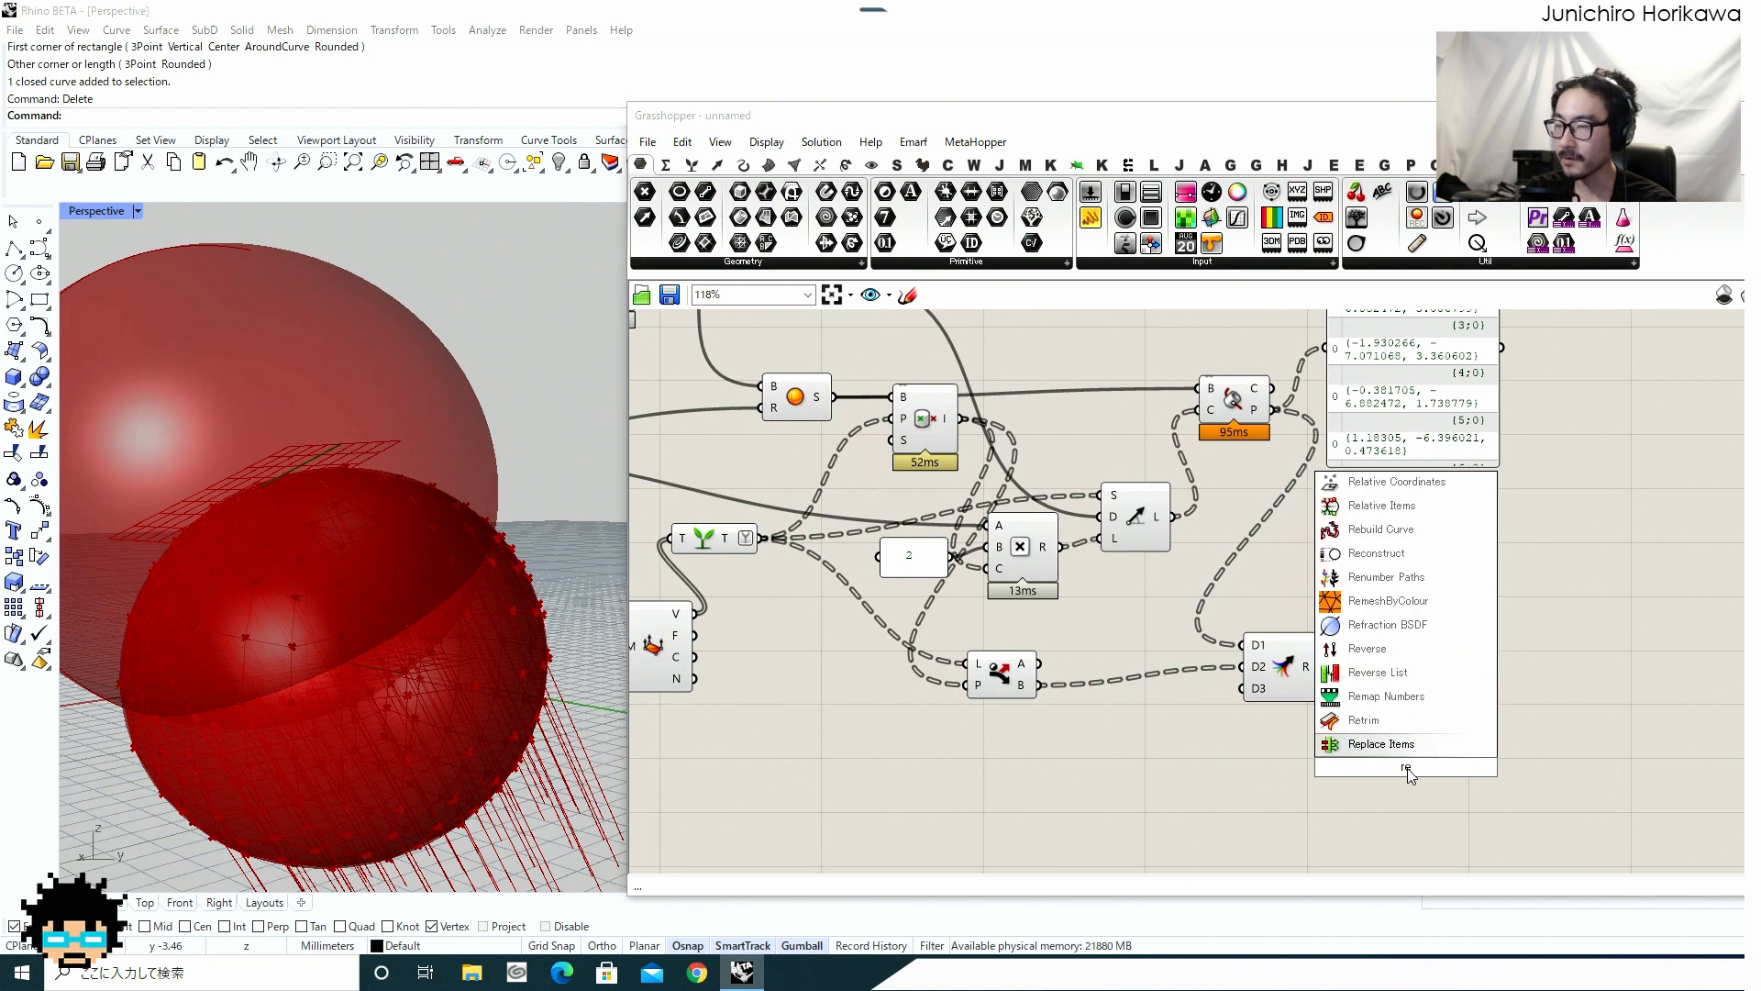
pyautogui.press('BackSpace')
pyautogui.press('BackSpace')
pyautogui.write('con')
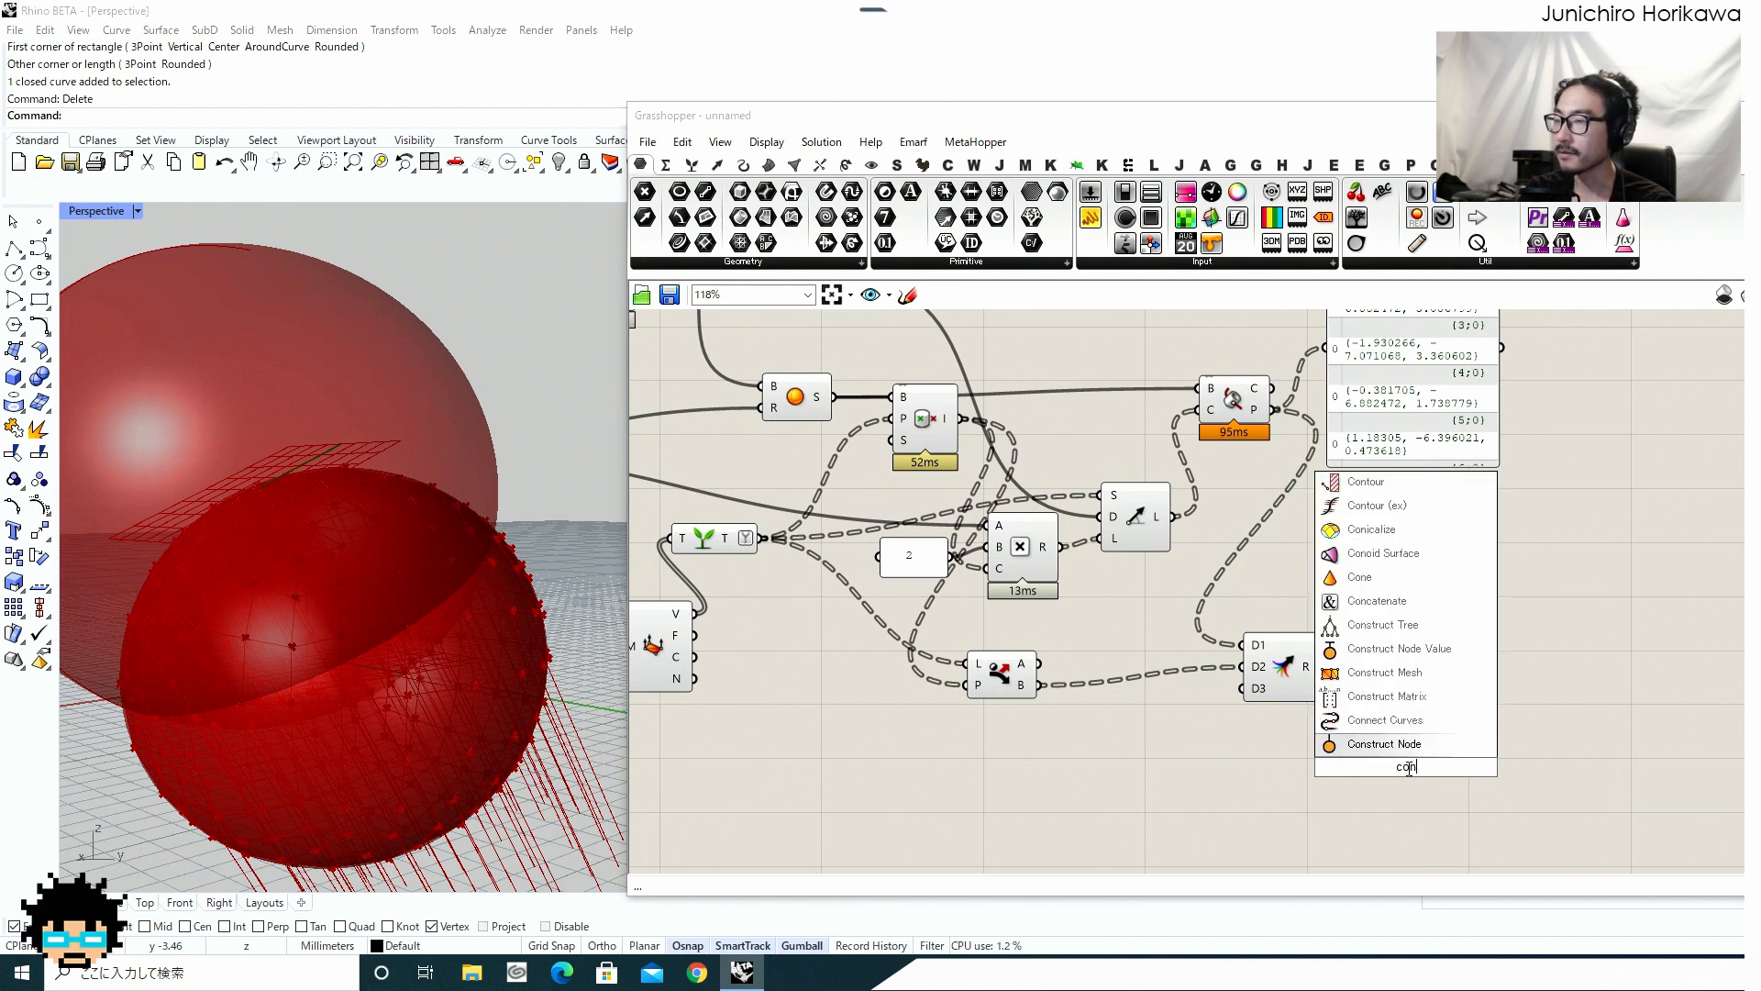
pyautogui.write('struct mesh')
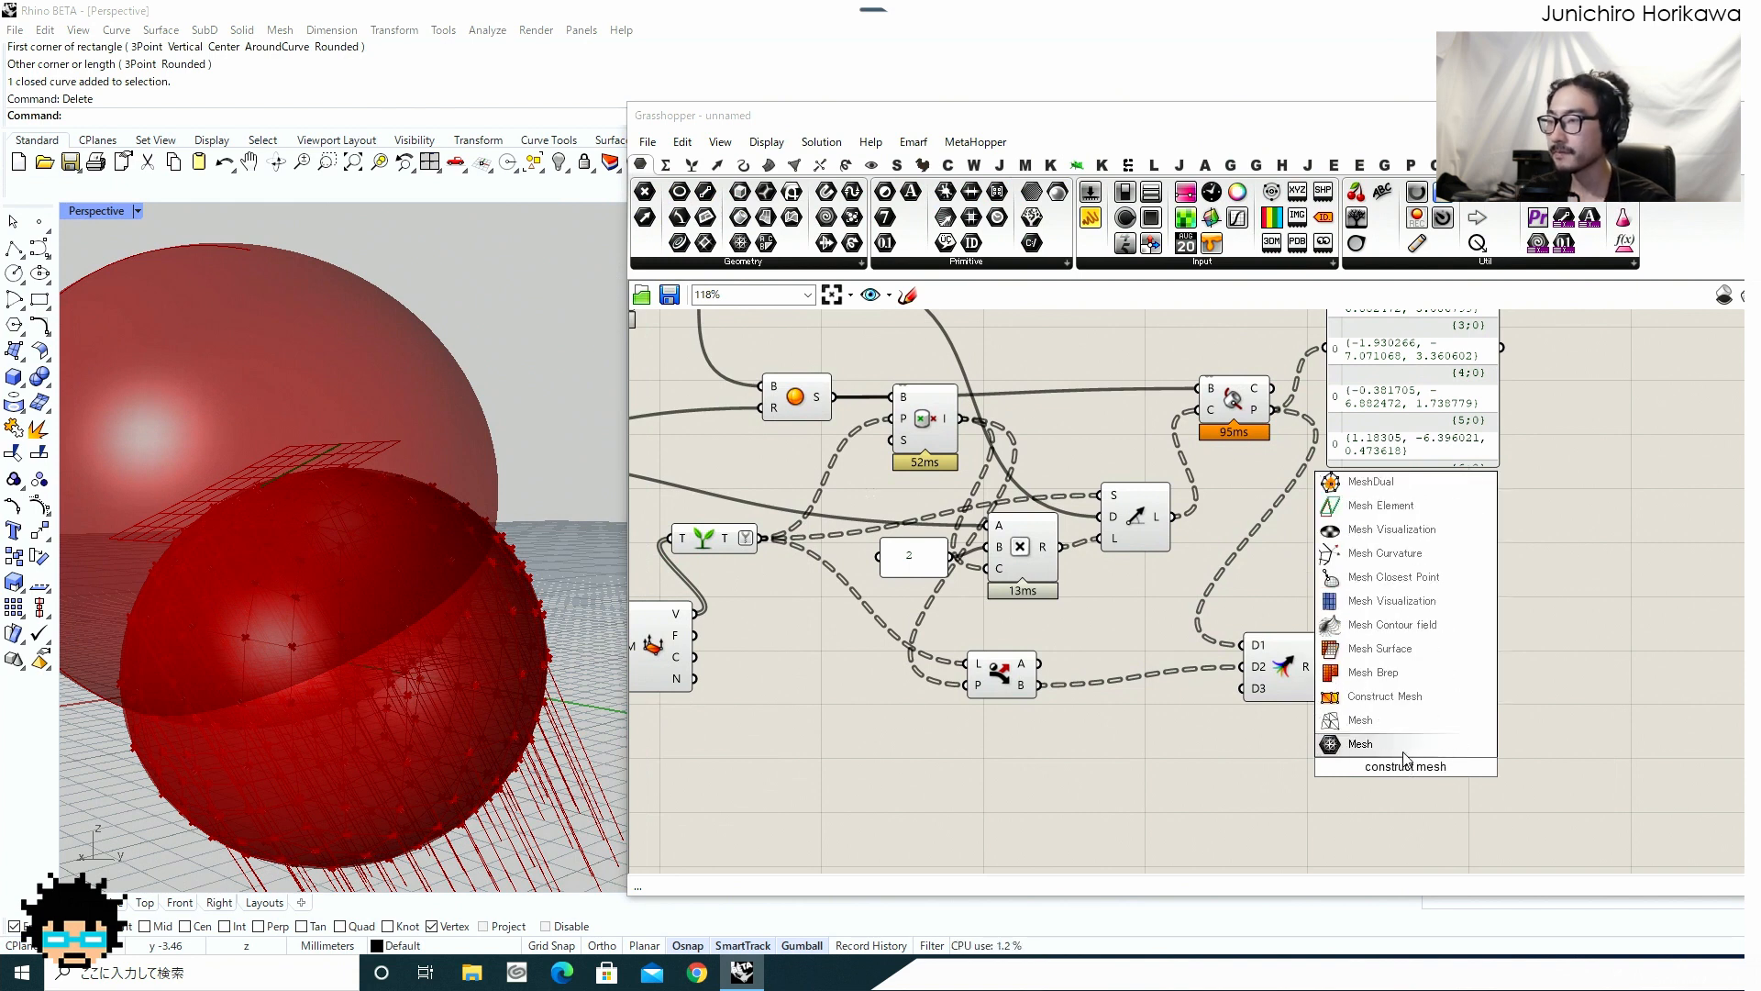
pyautogui.click(1384, 697)
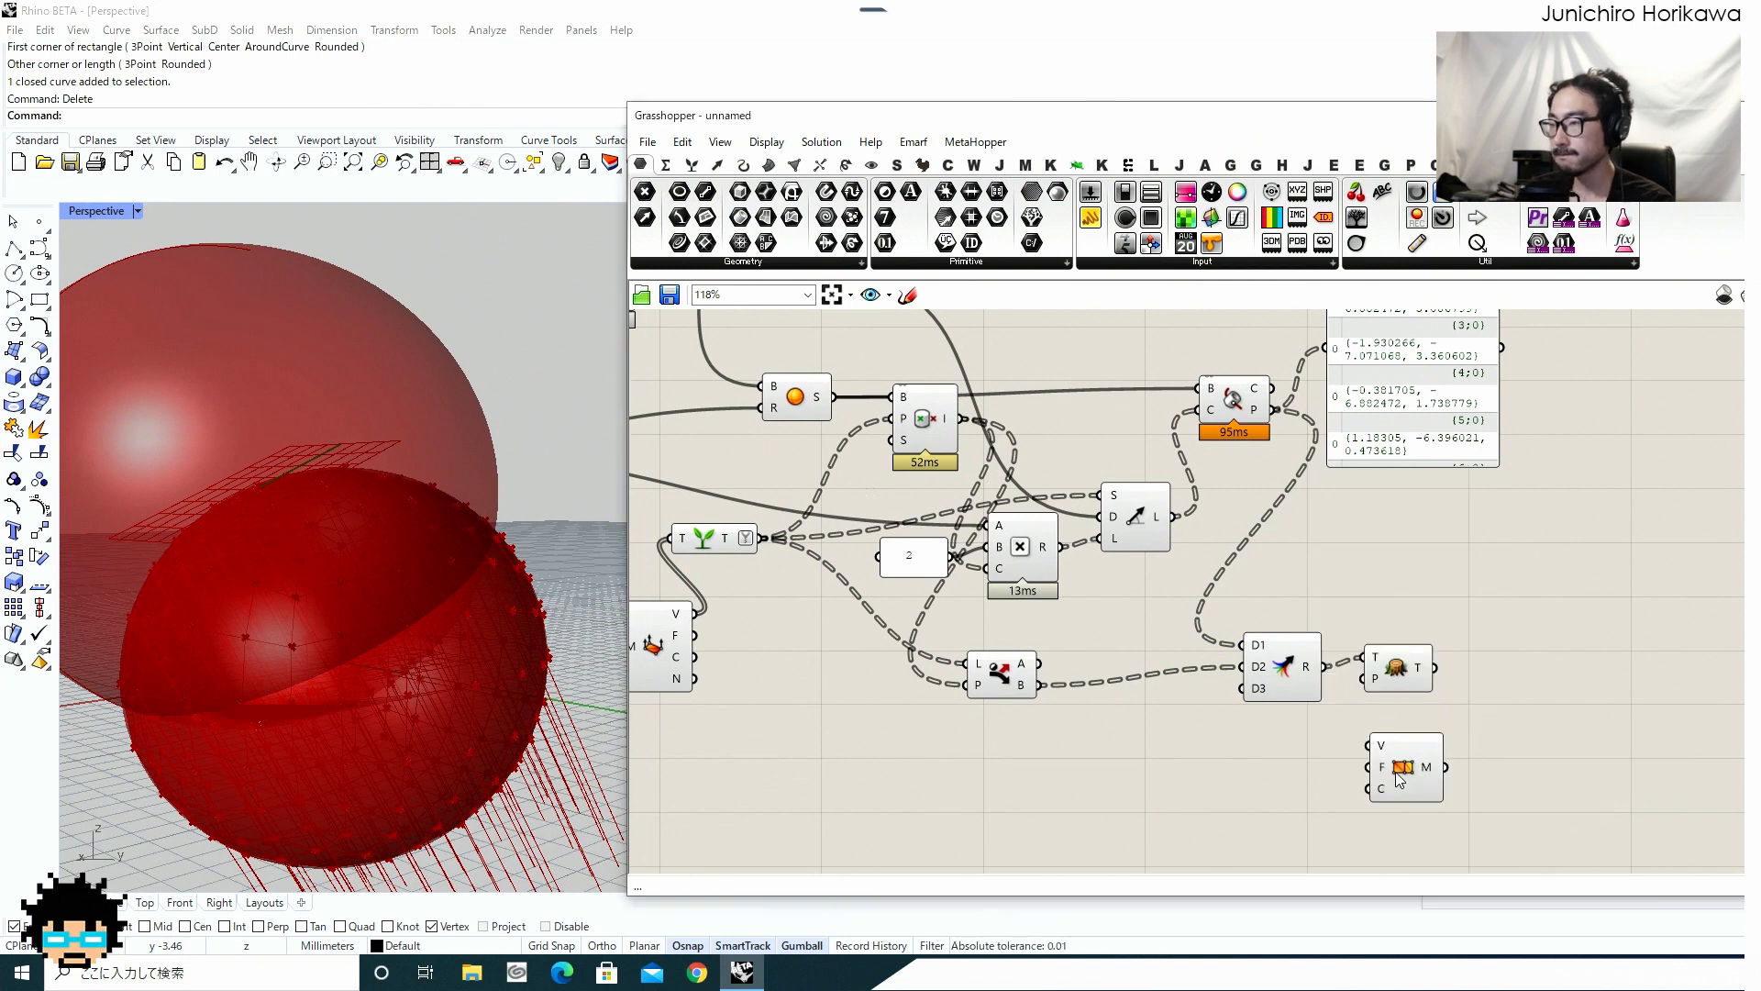
# Place Construct Mesh to the right of Flatten Tree and connect the flattened points to its Vertices input.
pyautogui.scroll(1, 1447, 662)
pyautogui.moveTo(1399, 778); pyautogui.dragTo(1473, 710)
# Move the quad sphere component and Deconstruct Mesh further down, below the Count slider, to clear a wire path.
pyautogui.scroll(-3, 1324, 686)
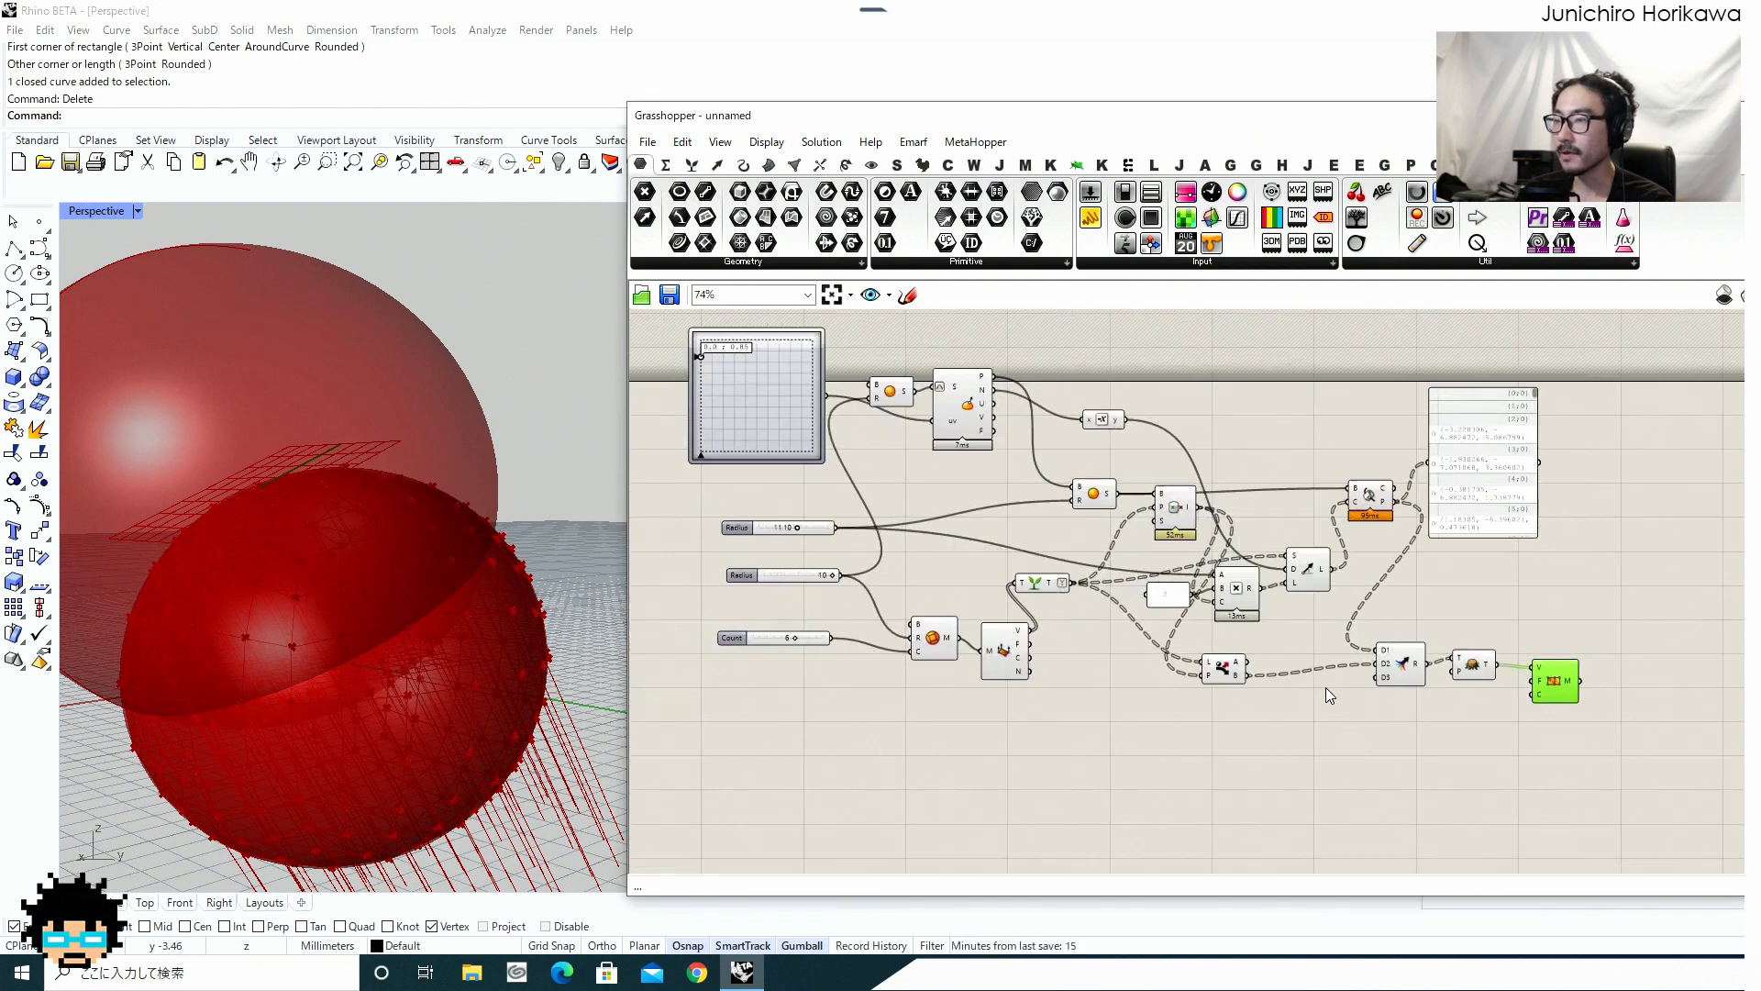
pyautogui.click(1064, 699)
pyautogui.moveTo(1011, 635); pyautogui.dragTo(986, 606)
pyautogui.moveTo(1063, 656); pyautogui.dragTo(1052, 726)
pyautogui.click(1087, 716)
# Connect Deconstruct Mesh's Faces output to Construct Mesh's Faces input.
pyautogui.scroll(5, 1088, 716)
pyautogui.click(999, 707)
pyautogui.scroll(-2, 926, 686)
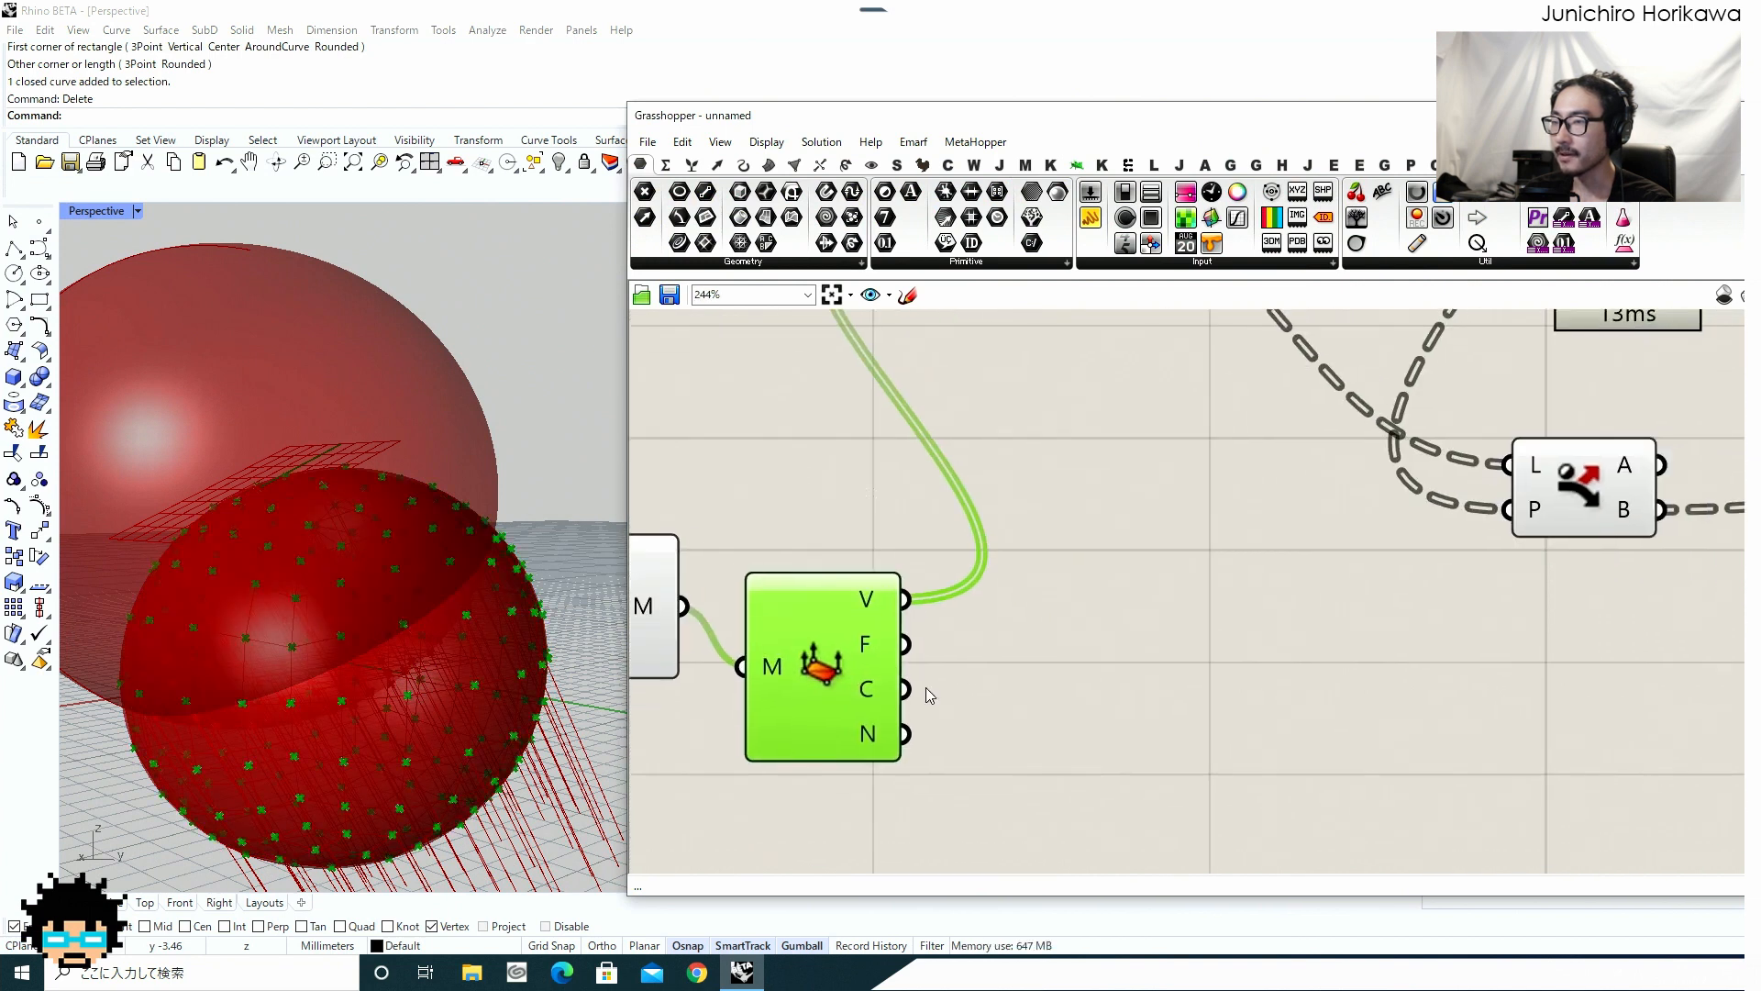
pyautogui.moveTo(842, 678); pyautogui.dragTo(716, 670, button='right')
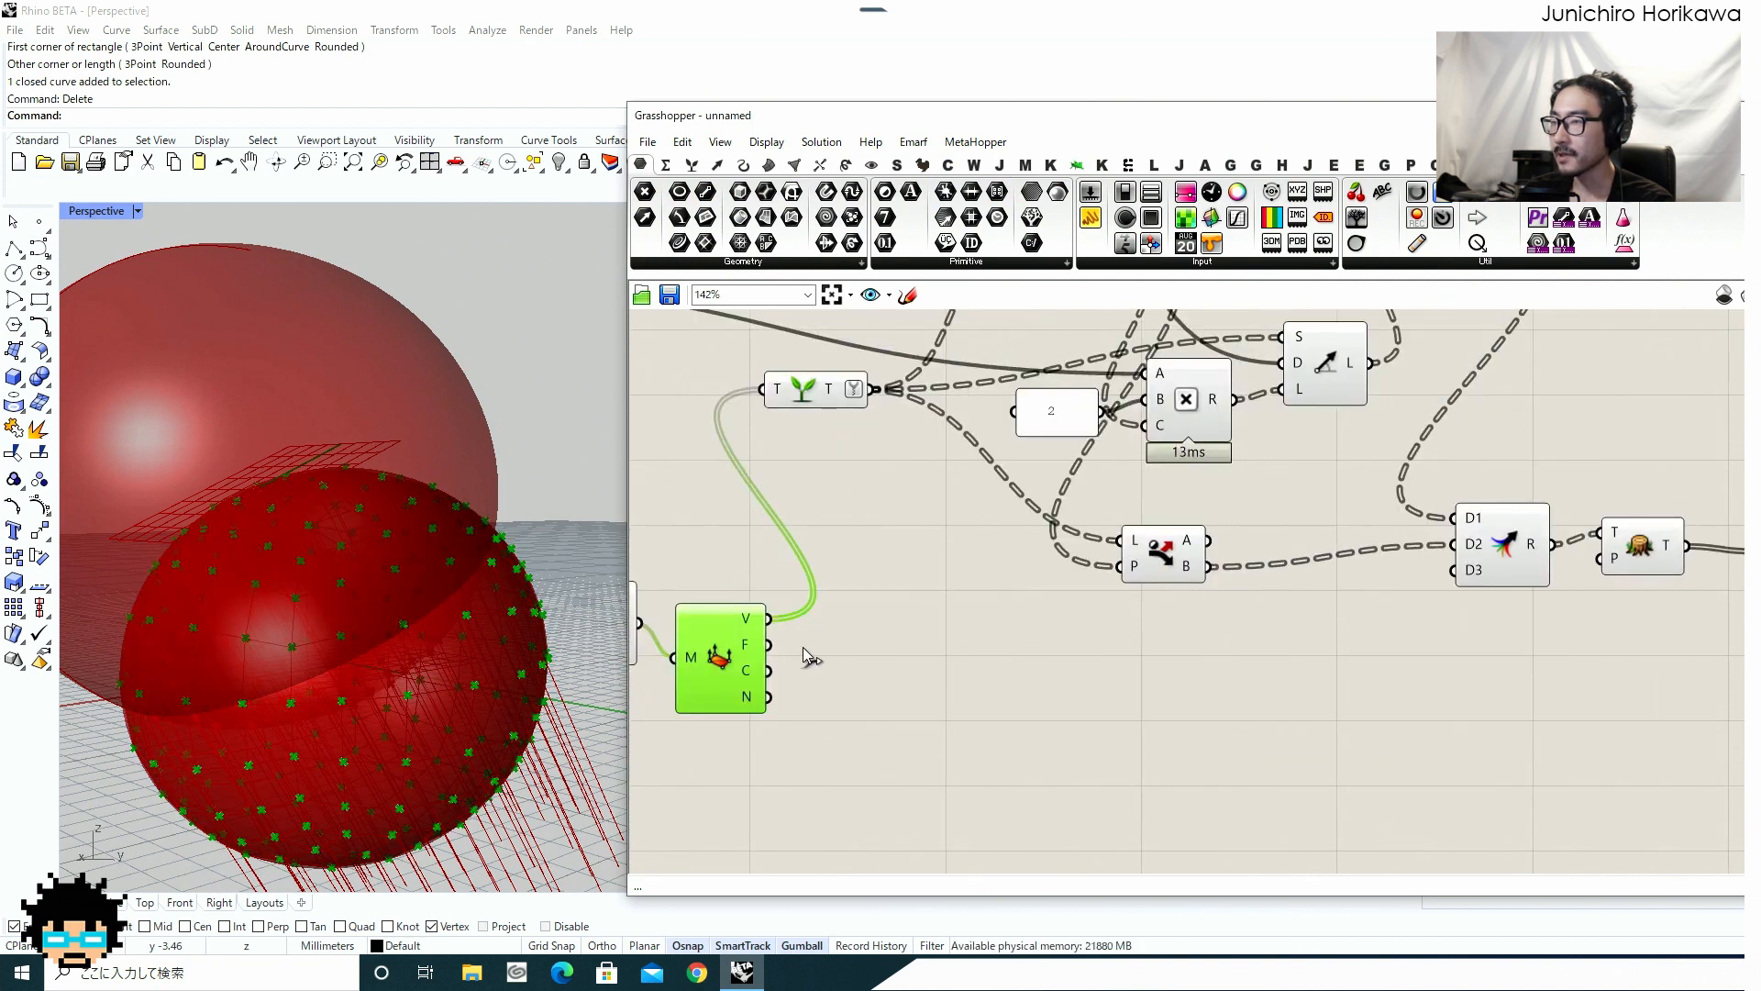
pyautogui.moveTo(769, 645); pyautogui.dragTo(1730, 601)
pyautogui.click(1729, 602)
pyautogui.scroll(-2, 1729, 603)
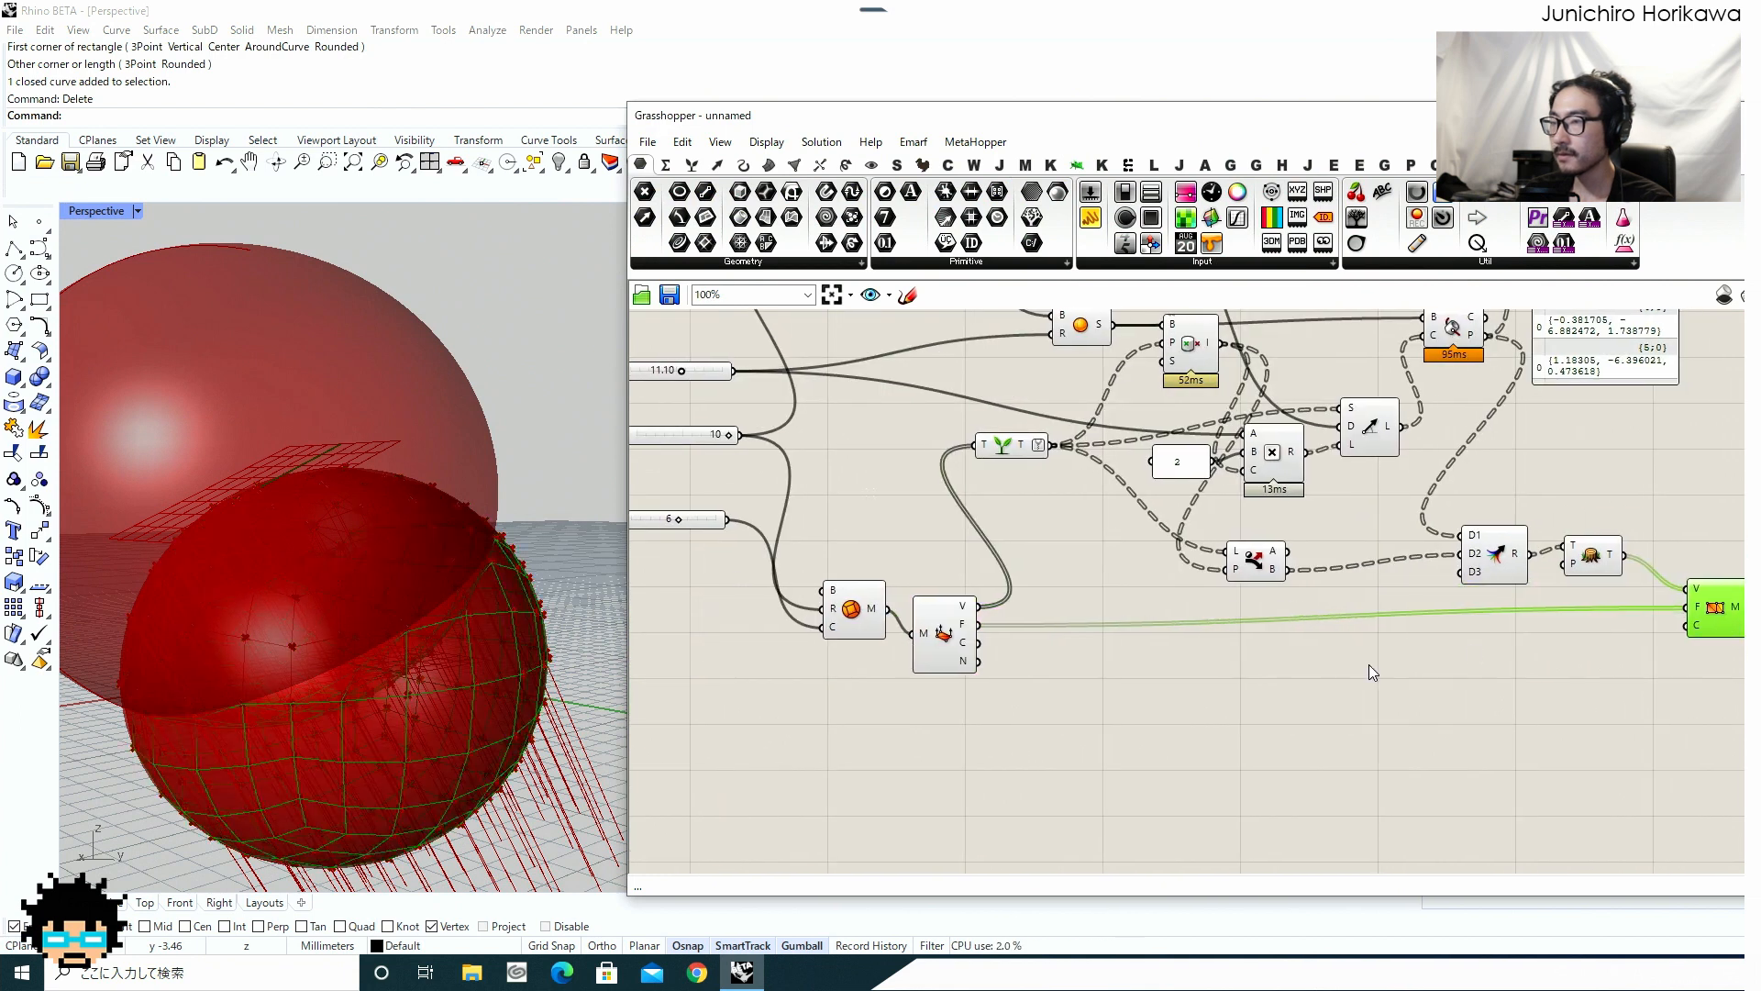
# Hide the preview of all components except Construct Mesh, leaving only the final mesh shown in the viewport.
pyautogui.scroll(-2, 1348, 697)
pyautogui.moveTo(1361, 741); pyautogui.dragTo(878, 414)
pyautogui.press('space')
pyautogui.click(987, 500)
pyautogui.click(1187, 737)
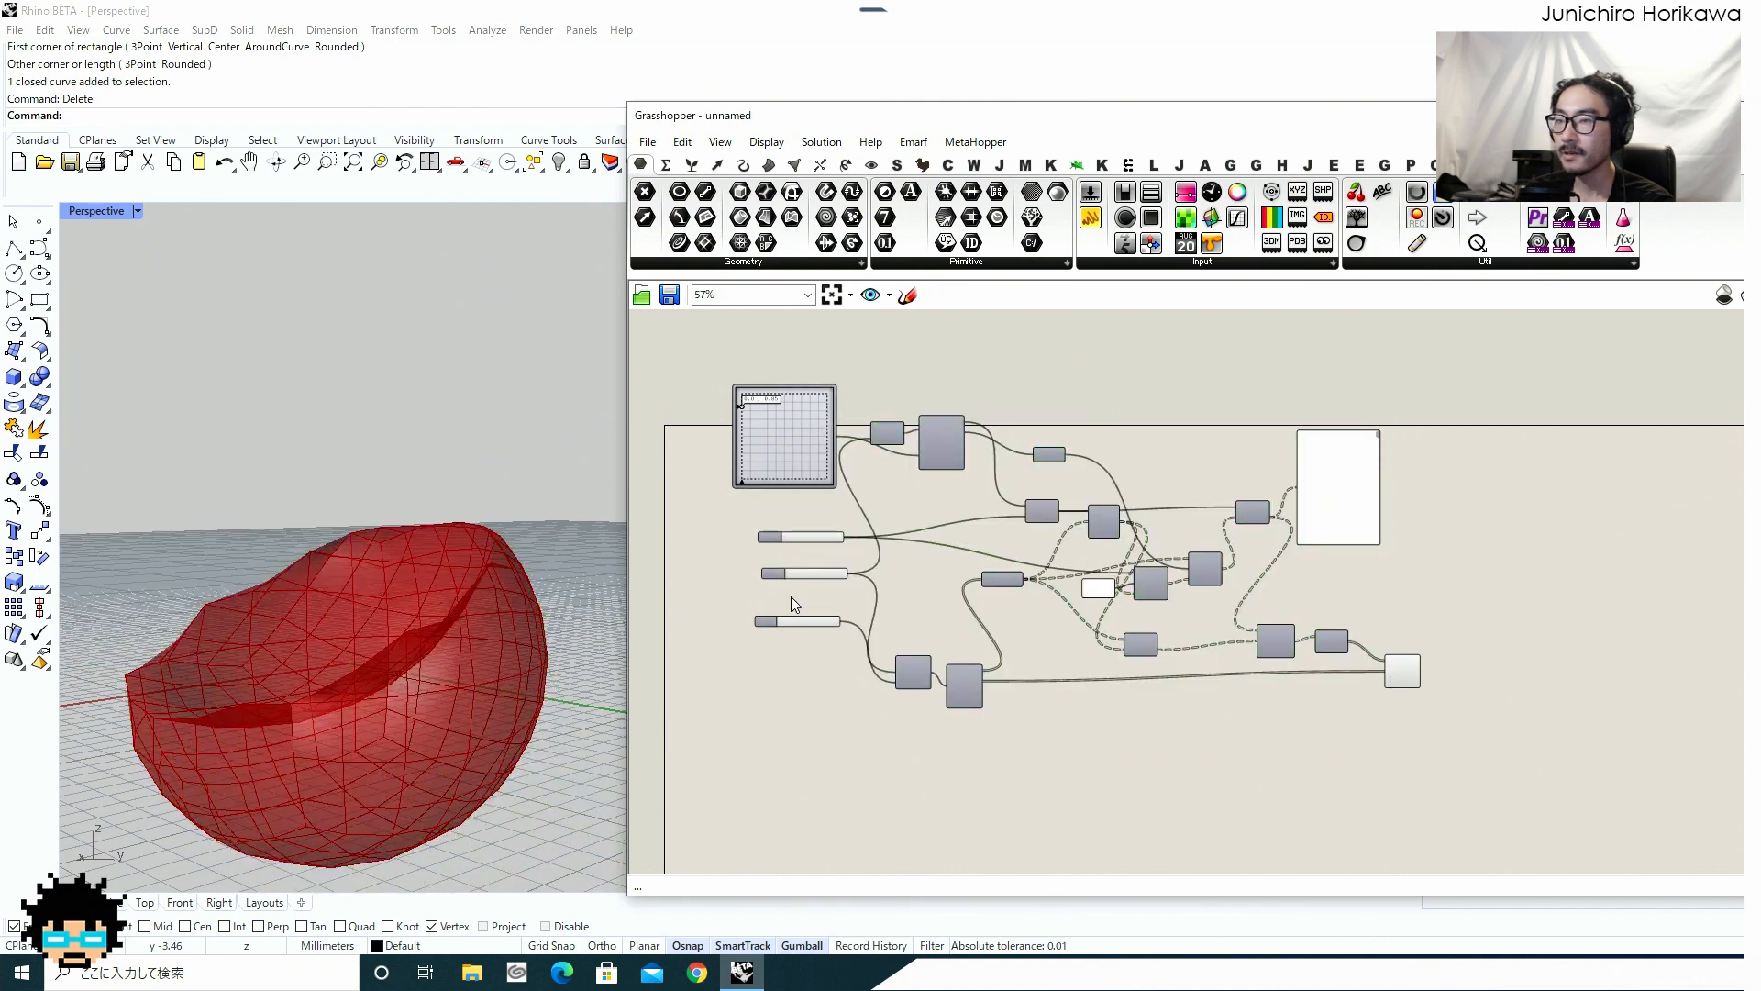
pyautogui.moveTo(384, 623); pyautogui.dragTo(501, 635, button='right')
pyautogui.scroll(3, 502, 637)
pyautogui.scroll(3, 1269, 734)
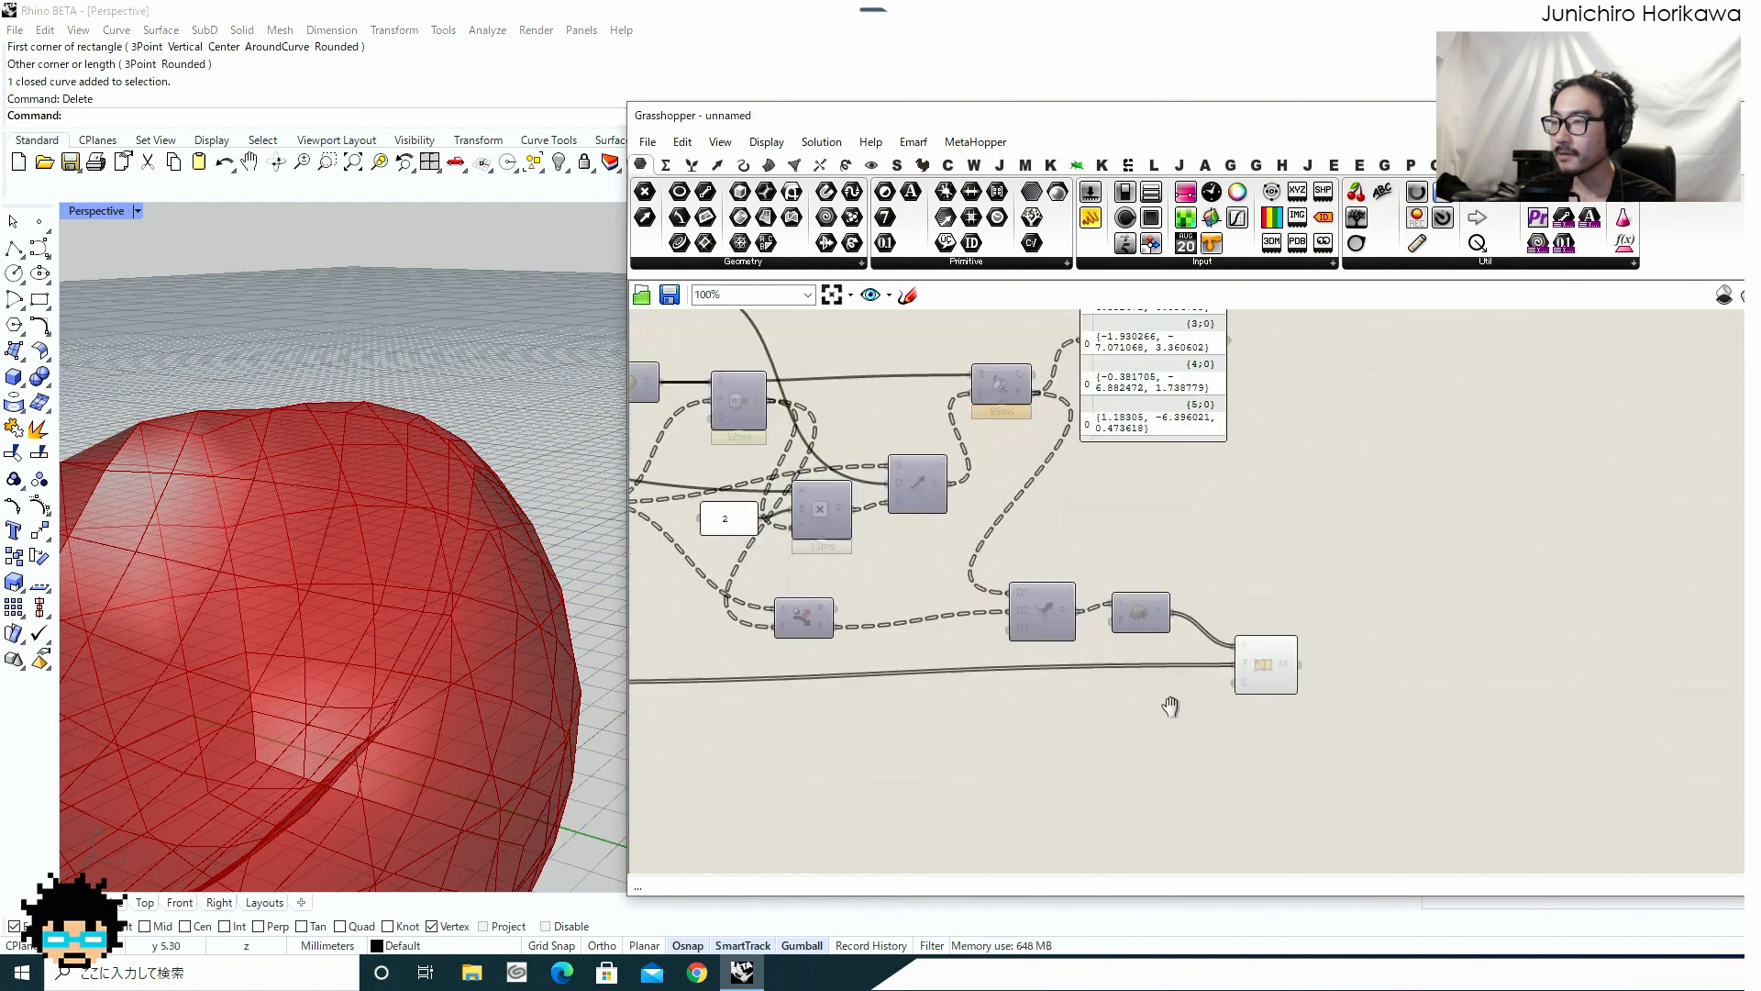
# Add a SubD from Mesh component beside Construct Mesh and connect the constructed mesh to its M input.
pyautogui.click(1267, 688)
pyautogui.moveTo(1267, 697); pyautogui.dragTo(1128, 679, button='right')
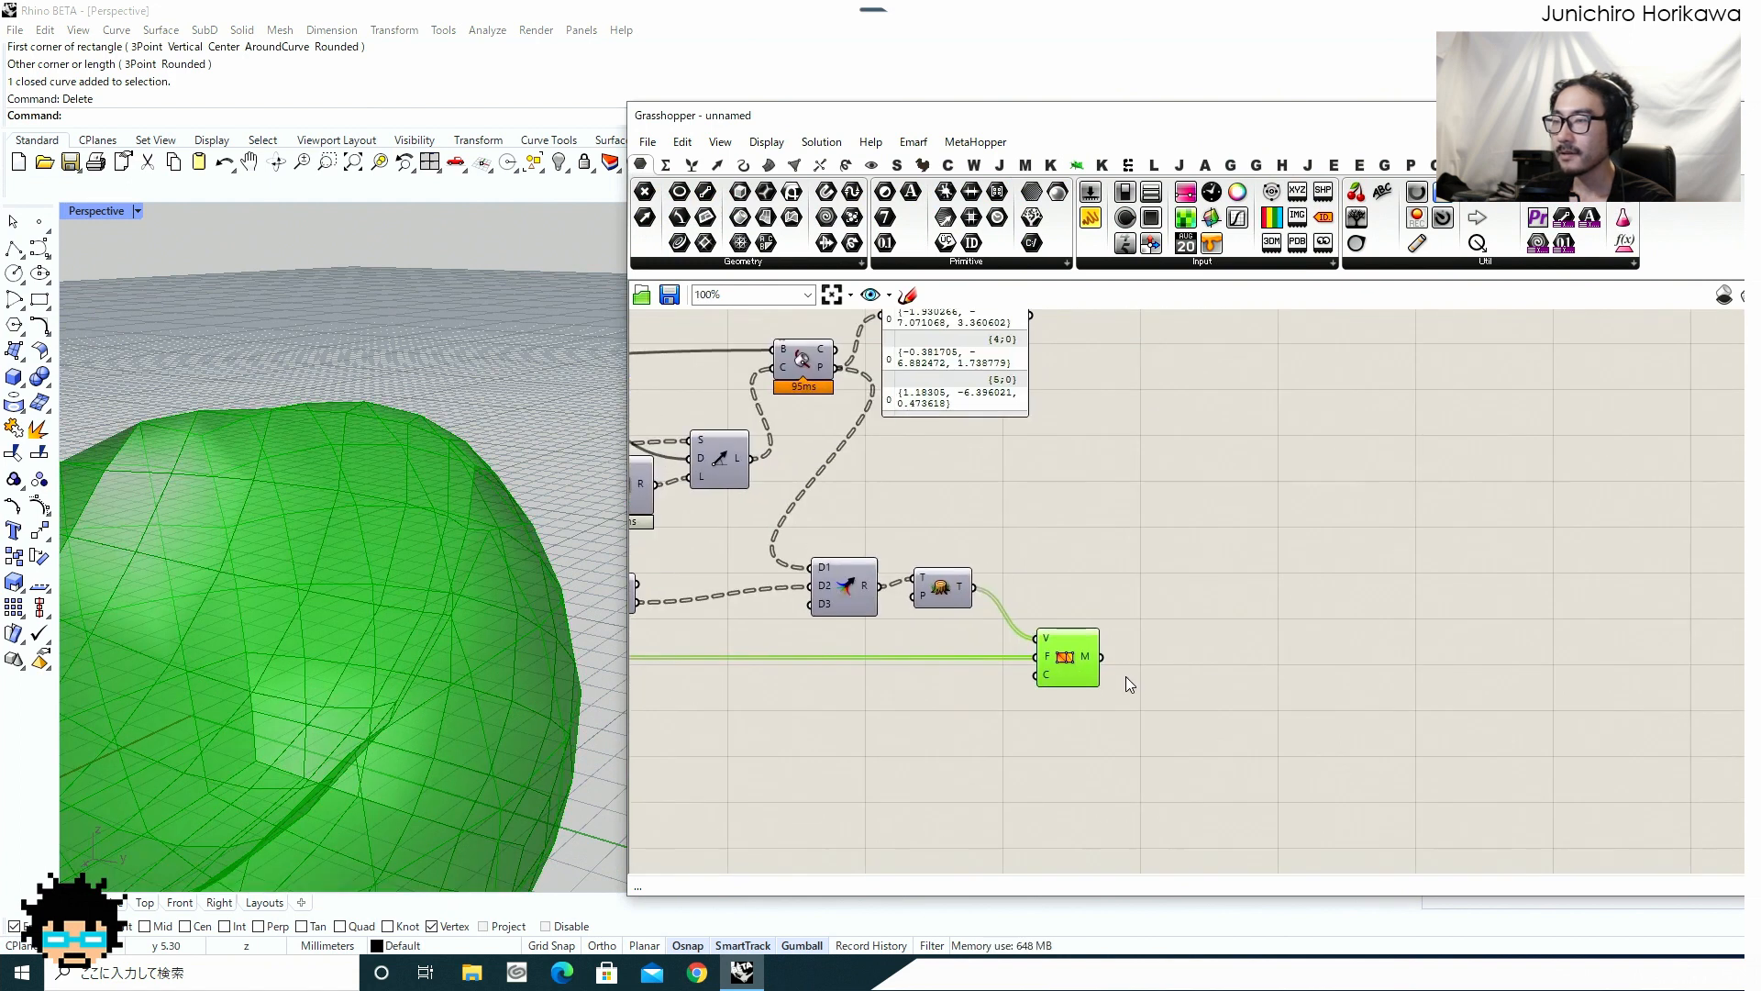
pyautogui.click(1207, 639)
pyautogui.doubleClick(1245, 591)
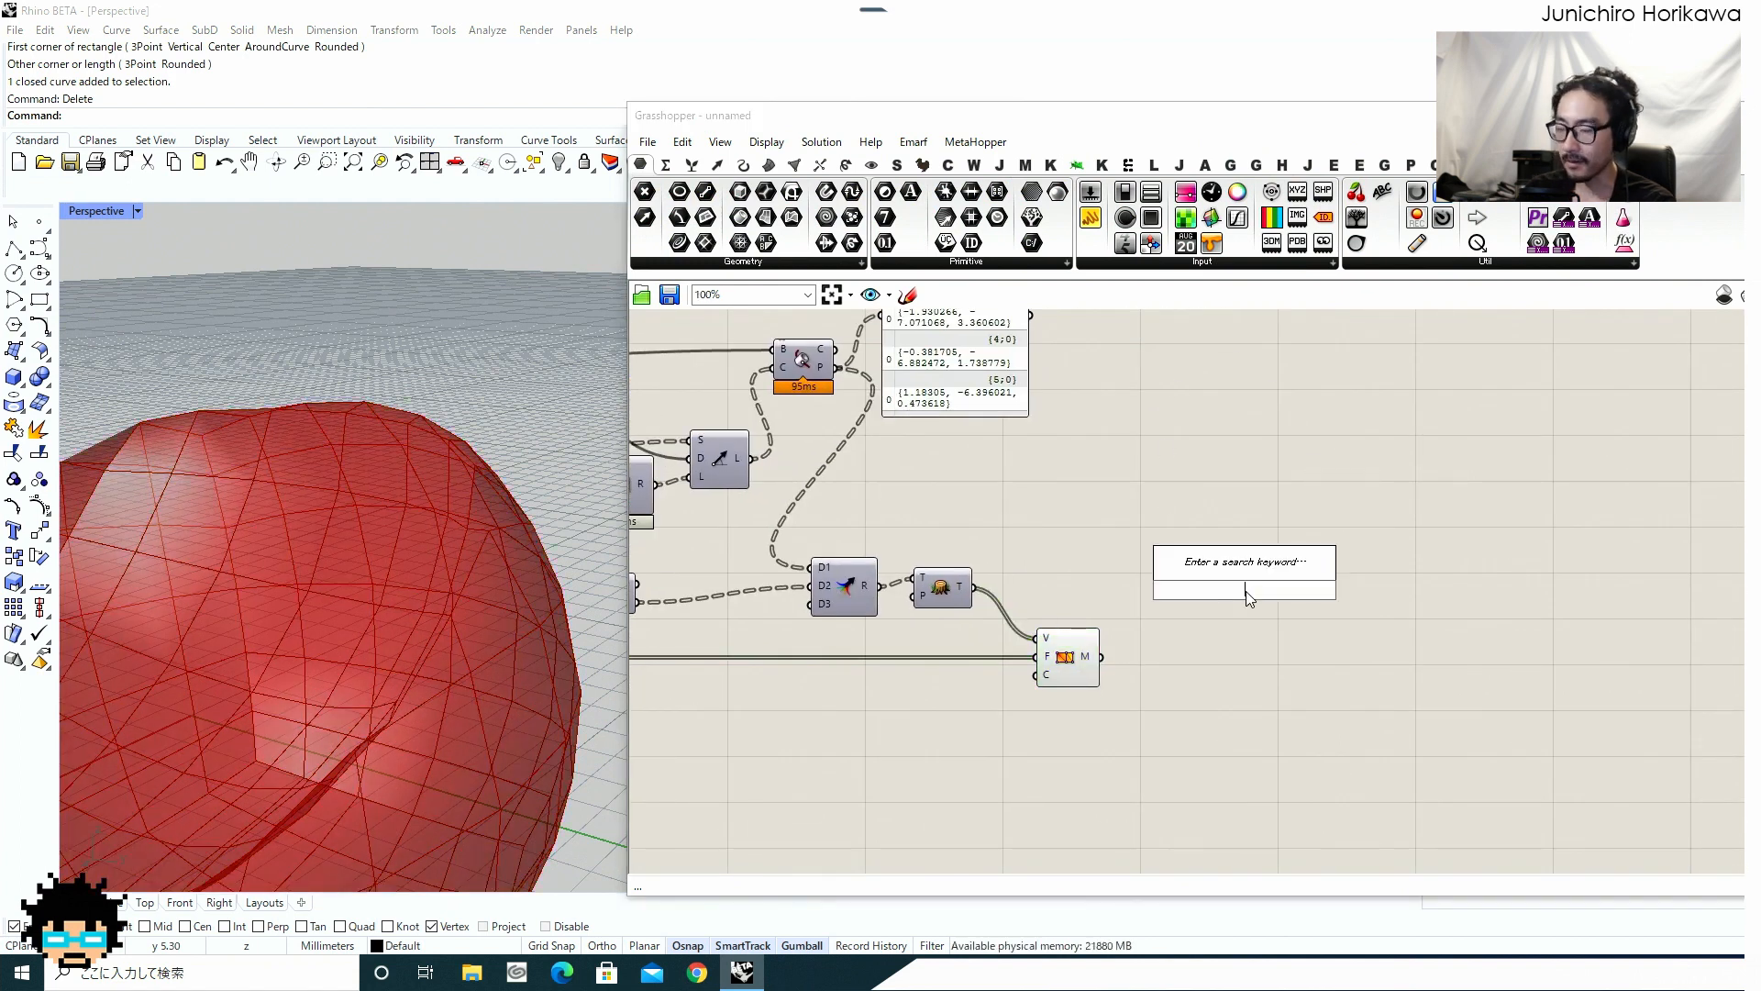
pyautogui.write('sub')
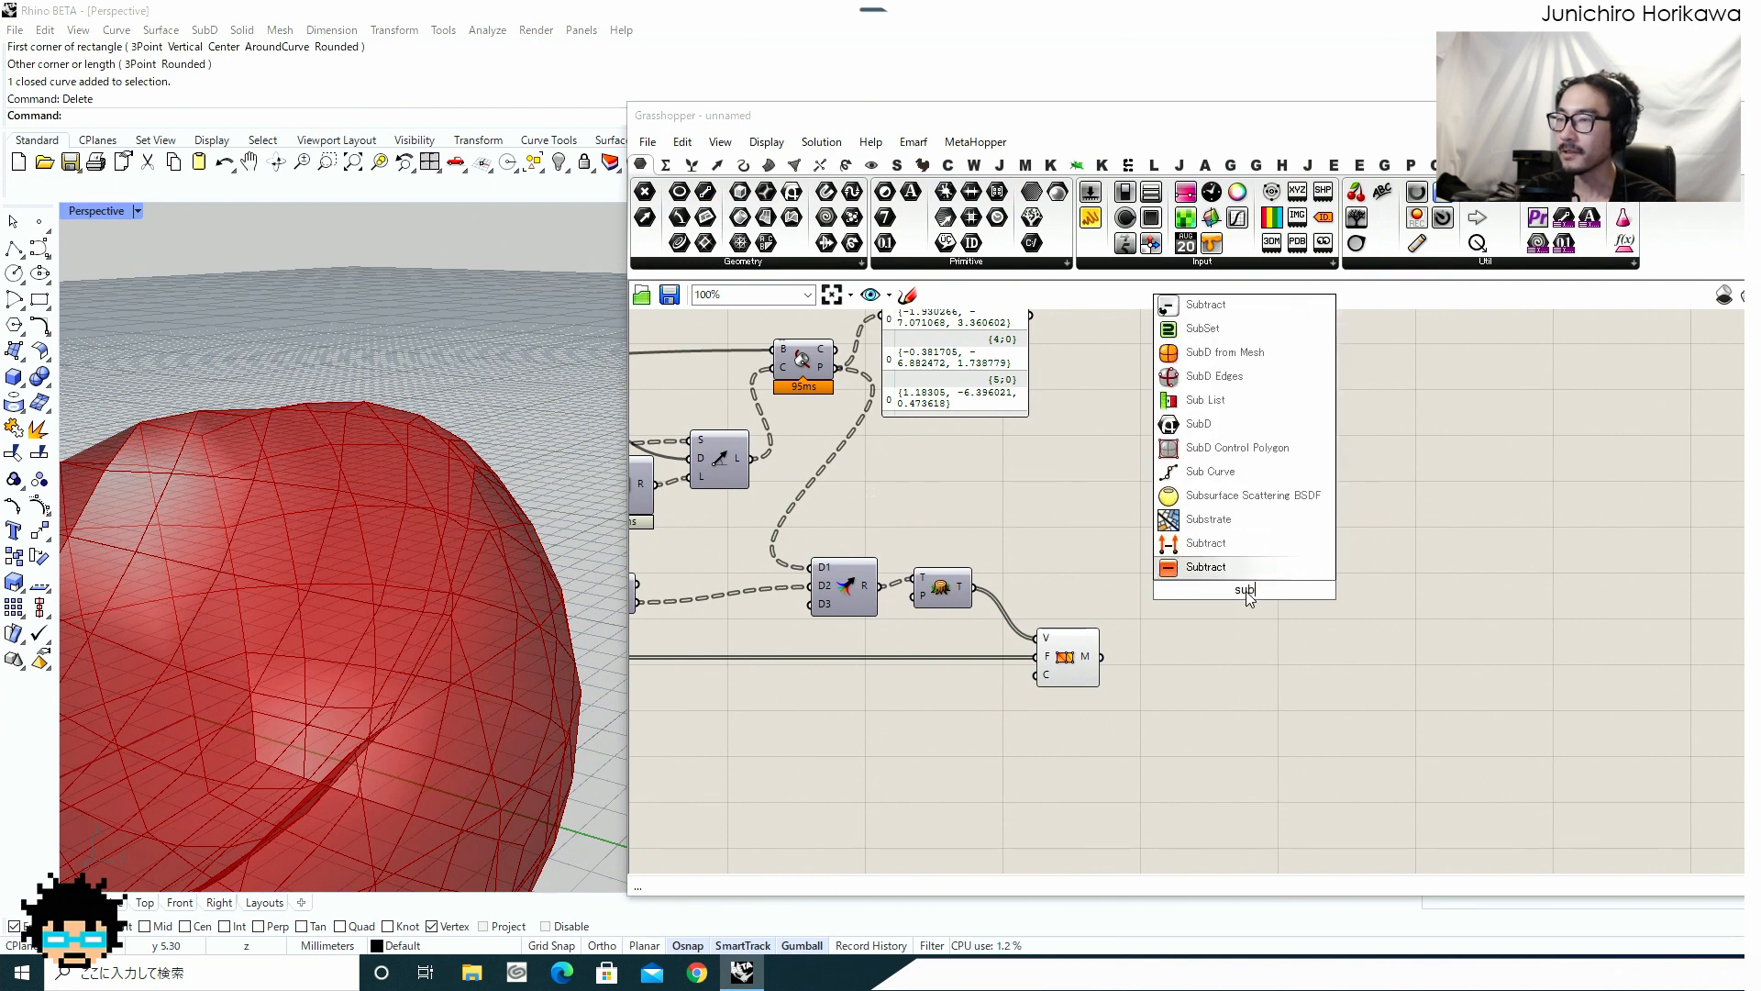
pyautogui.click(1212, 358)
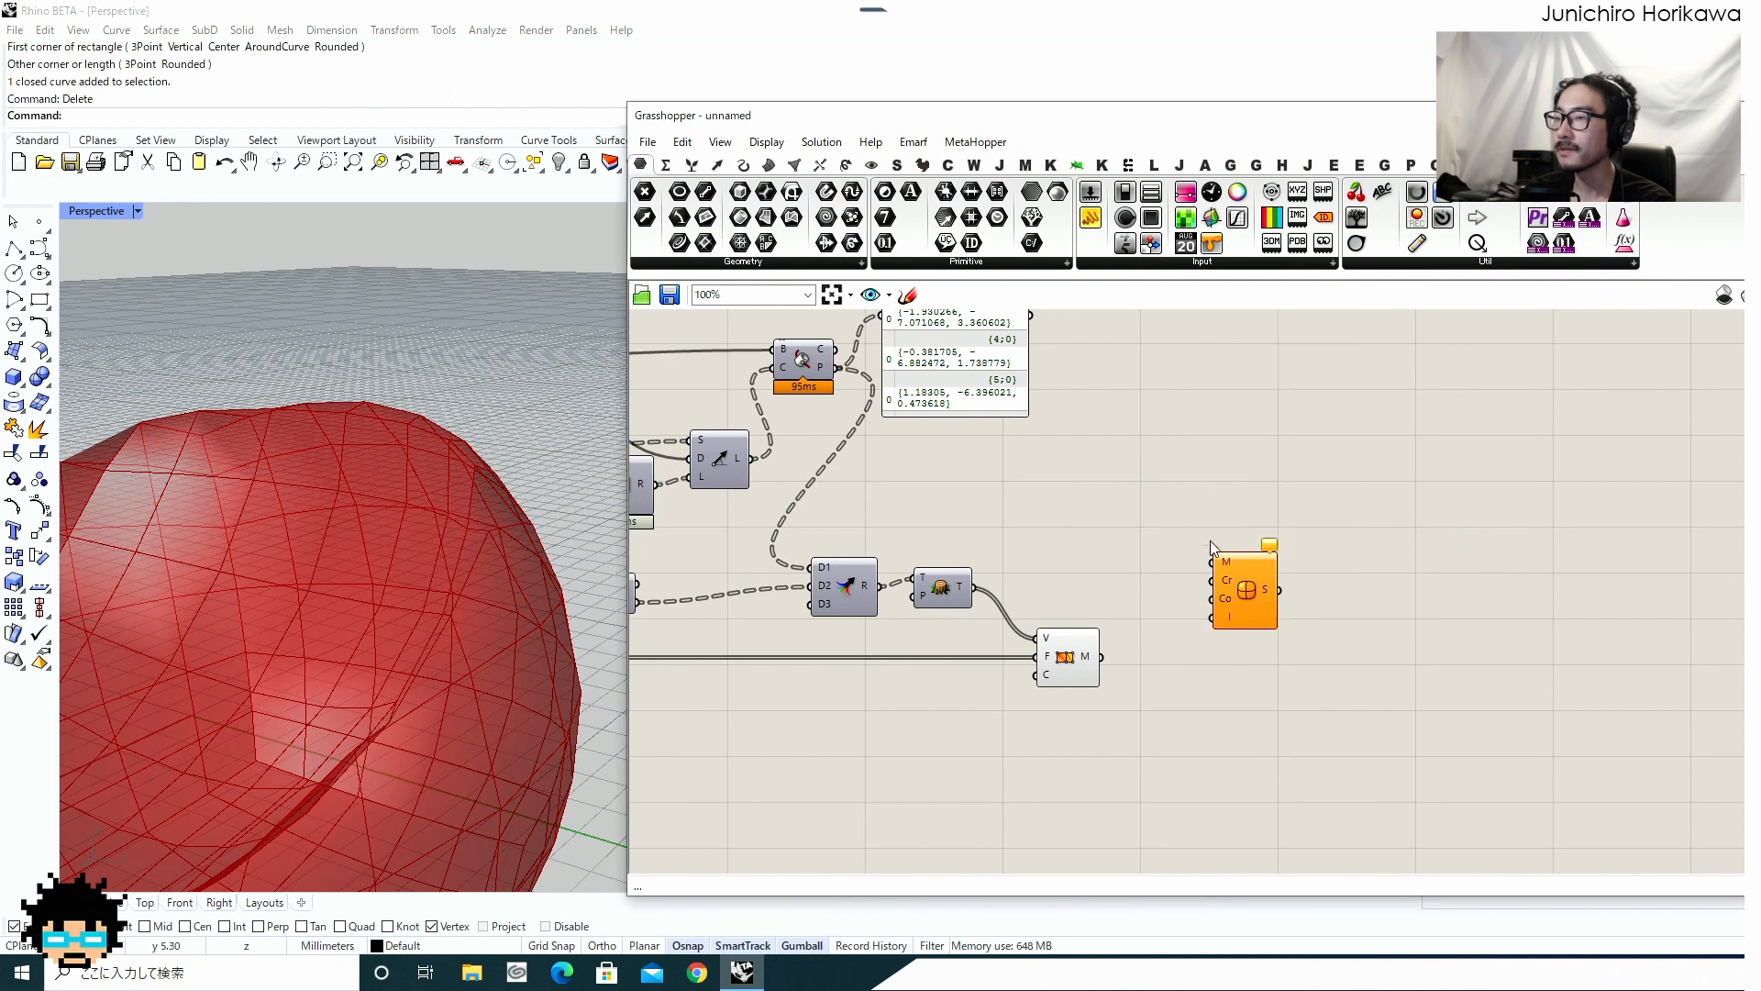
pyautogui.moveTo(1253, 591); pyautogui.dragTo(1249, 677)
pyautogui.scroll(4, 1218, 663)
pyautogui.moveTo(991, 645); pyautogui.dragTo(1212, 631)
pyautogui.moveTo(1295, 689); pyautogui.dragTo(1227, 649)
pyautogui.scroll(-1, 1018, 713)
# Hide the preview of the Construct Mesh component so only the SubD shows.
pyautogui.moveTo(1018, 715); pyautogui.dragTo(808, 569)
pyautogui.middleClick(827, 680)
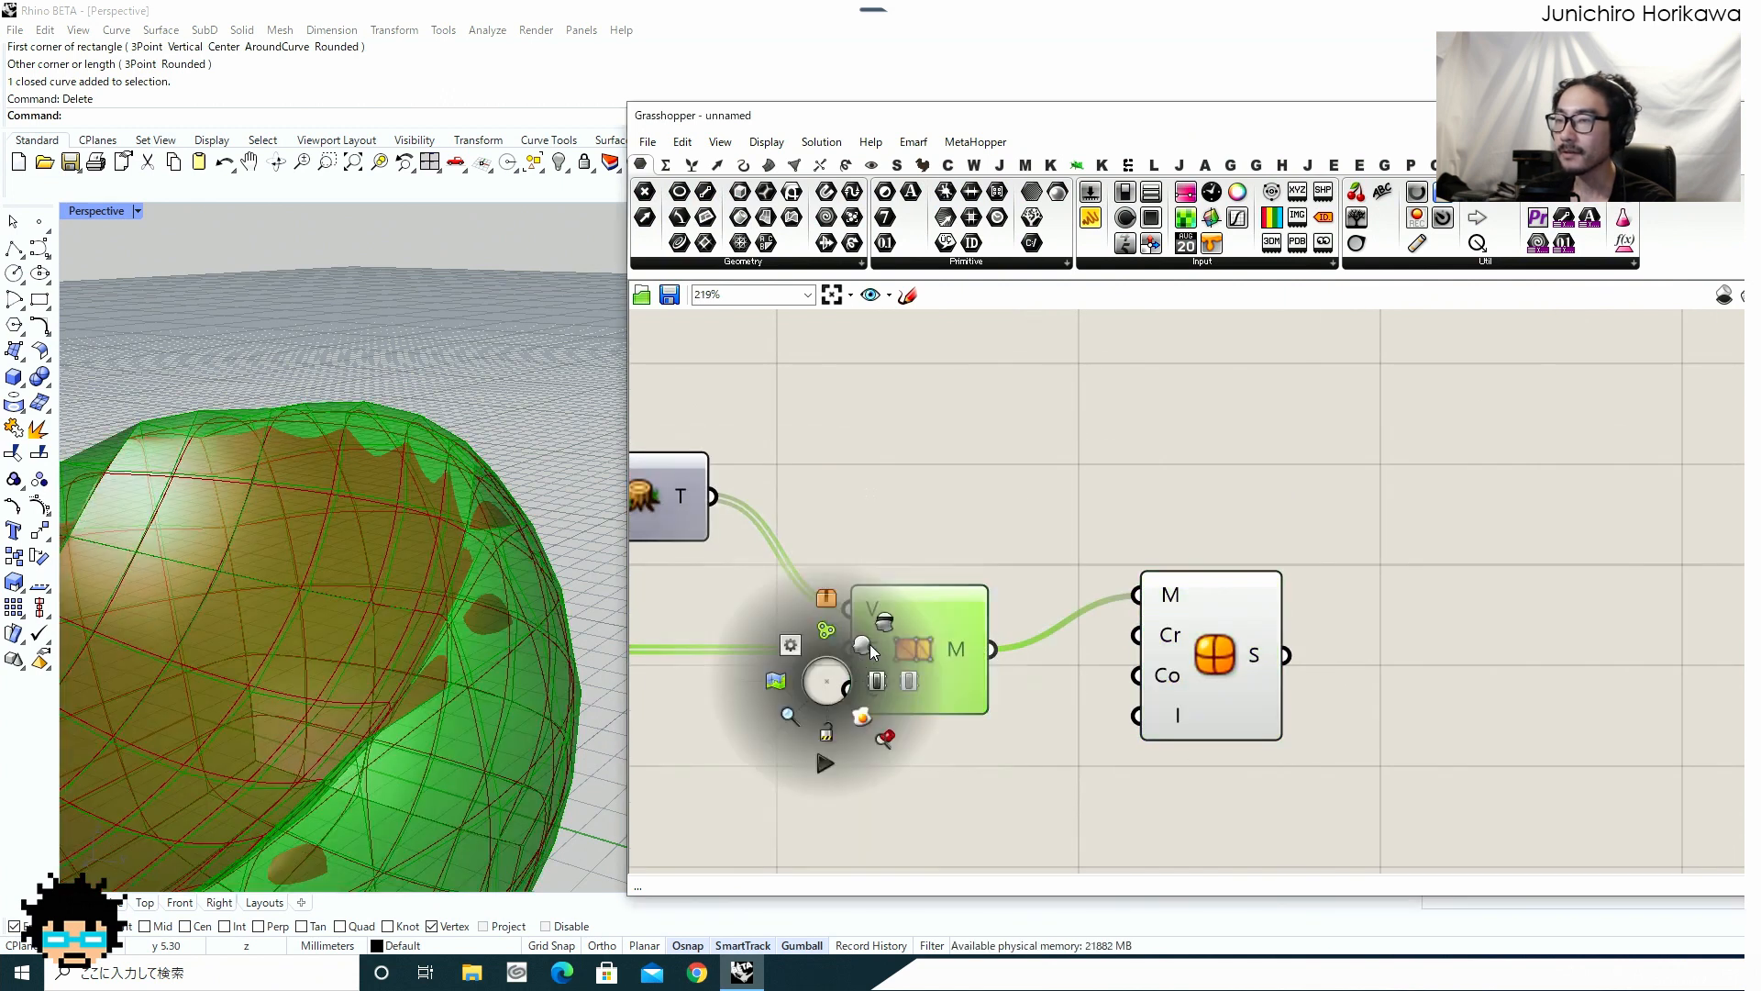
pyautogui.click(886, 621)
pyautogui.scroll(-3, 473, 520)
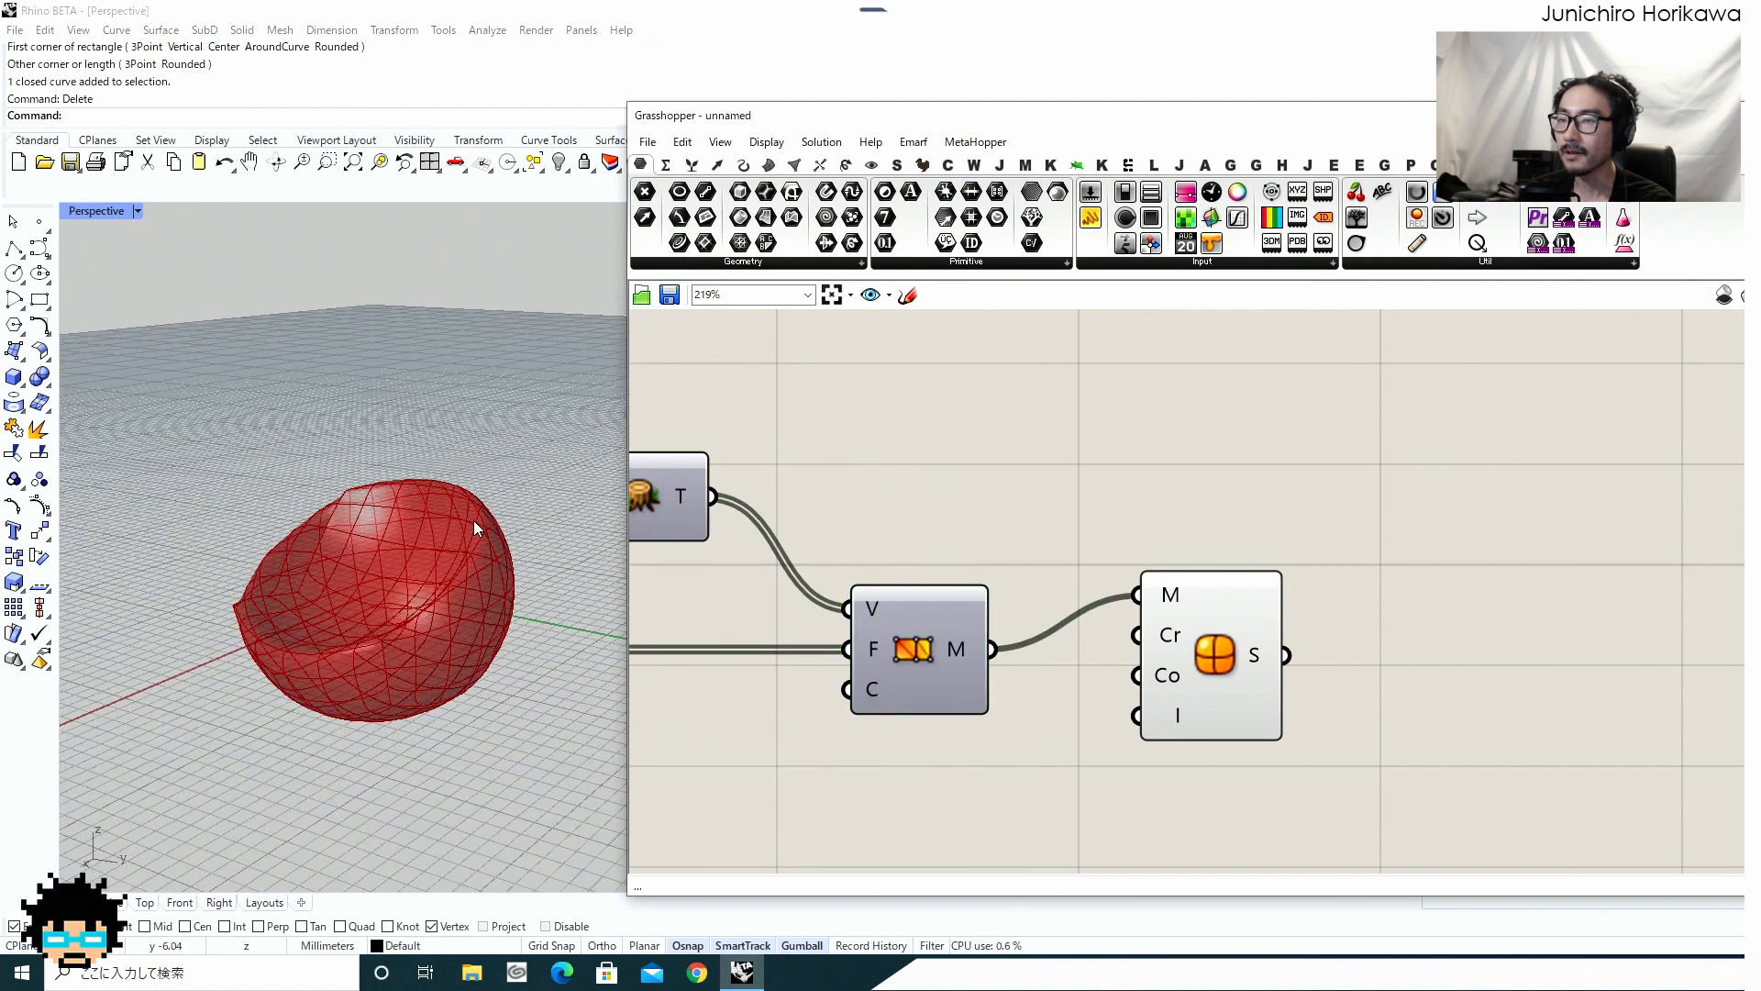
pyautogui.moveTo(473, 520); pyautogui.dragTo(518, 512, button='right')
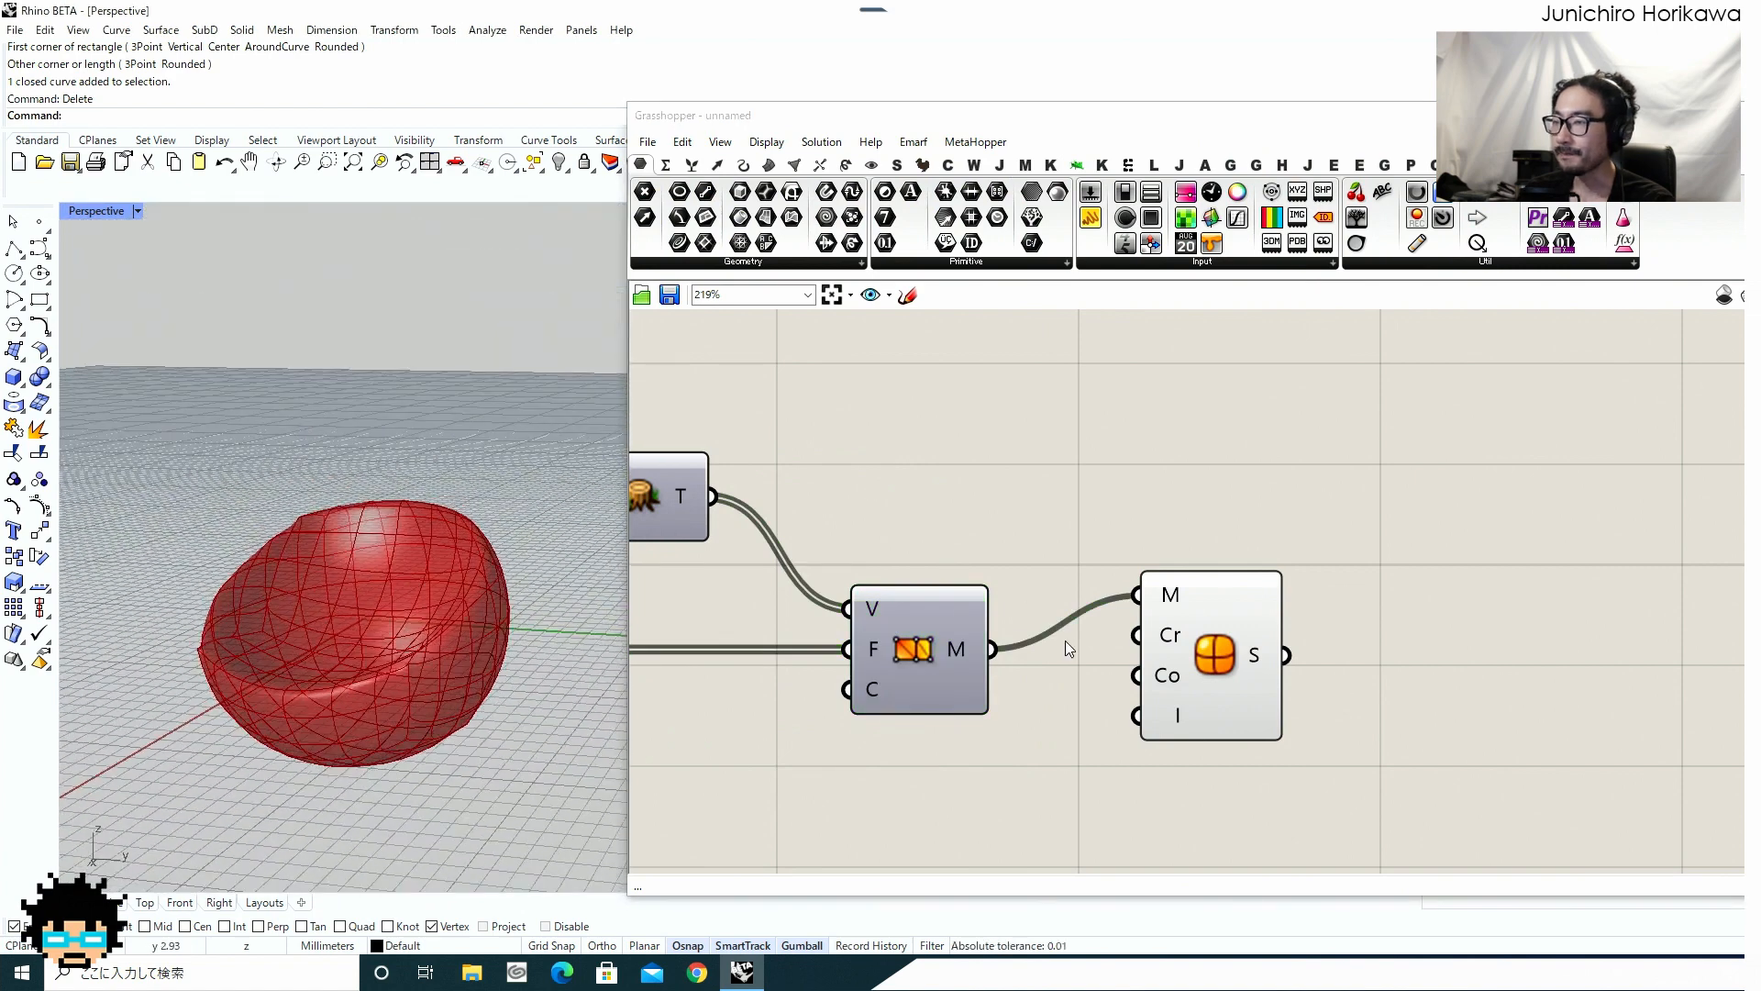
# Align the SubD from Mesh component with the mesh component and add a Brep parameter fed by its S output.
pyautogui.click(1198, 691)
pyautogui.moveTo(1192, 684)
pyautogui.mouseDown()
pyautogui.moveTo(1159, 675)
pyautogui.moveTo(1187, 673)
pyautogui.mouseUp()
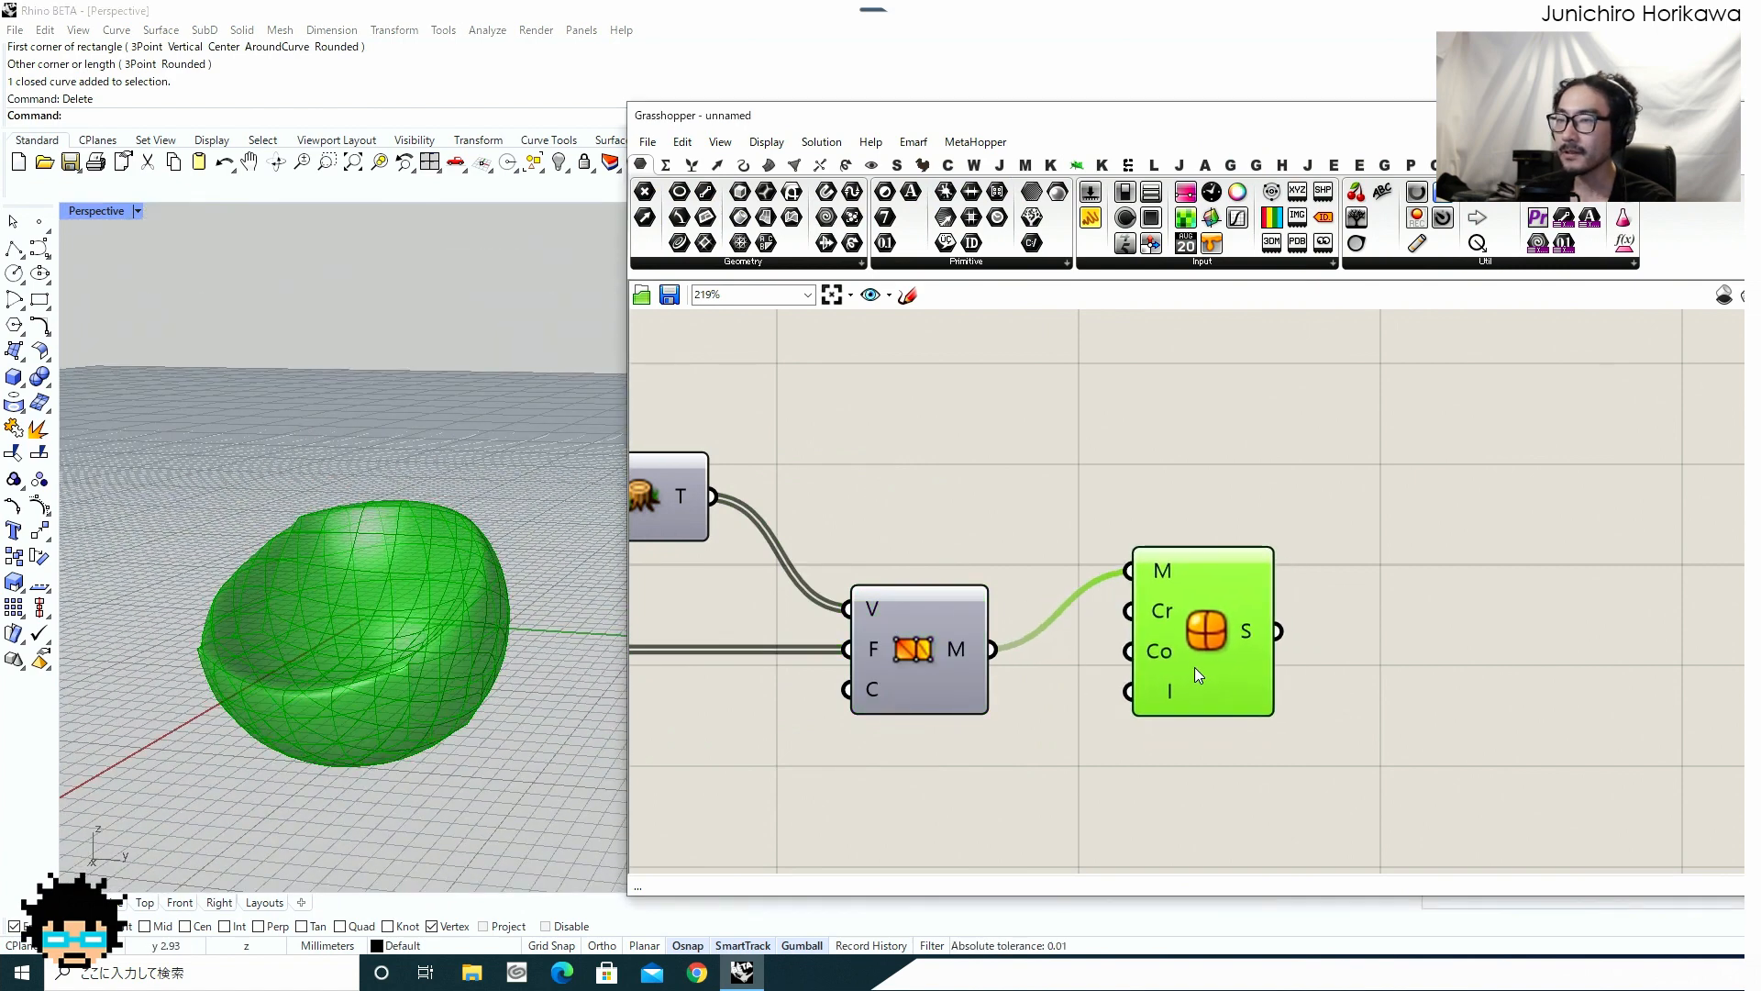
pyautogui.doubleClick(1451, 653)
pyautogui.write('brep')
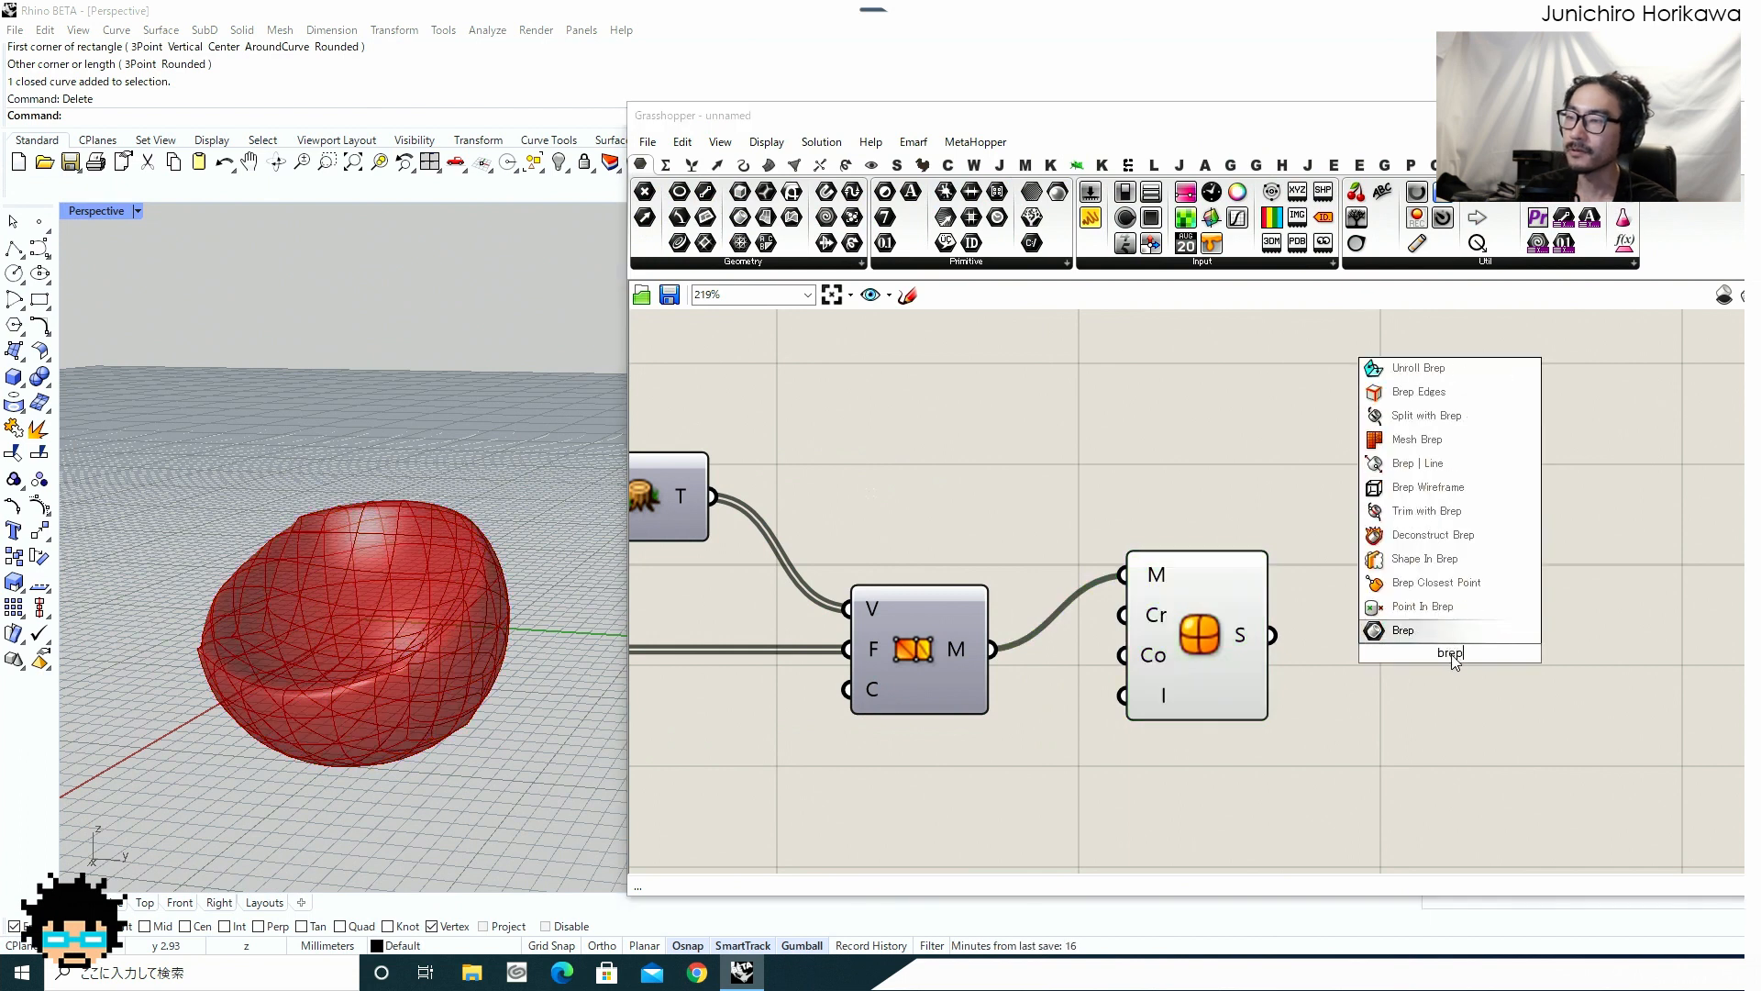
pyautogui.press('Return')
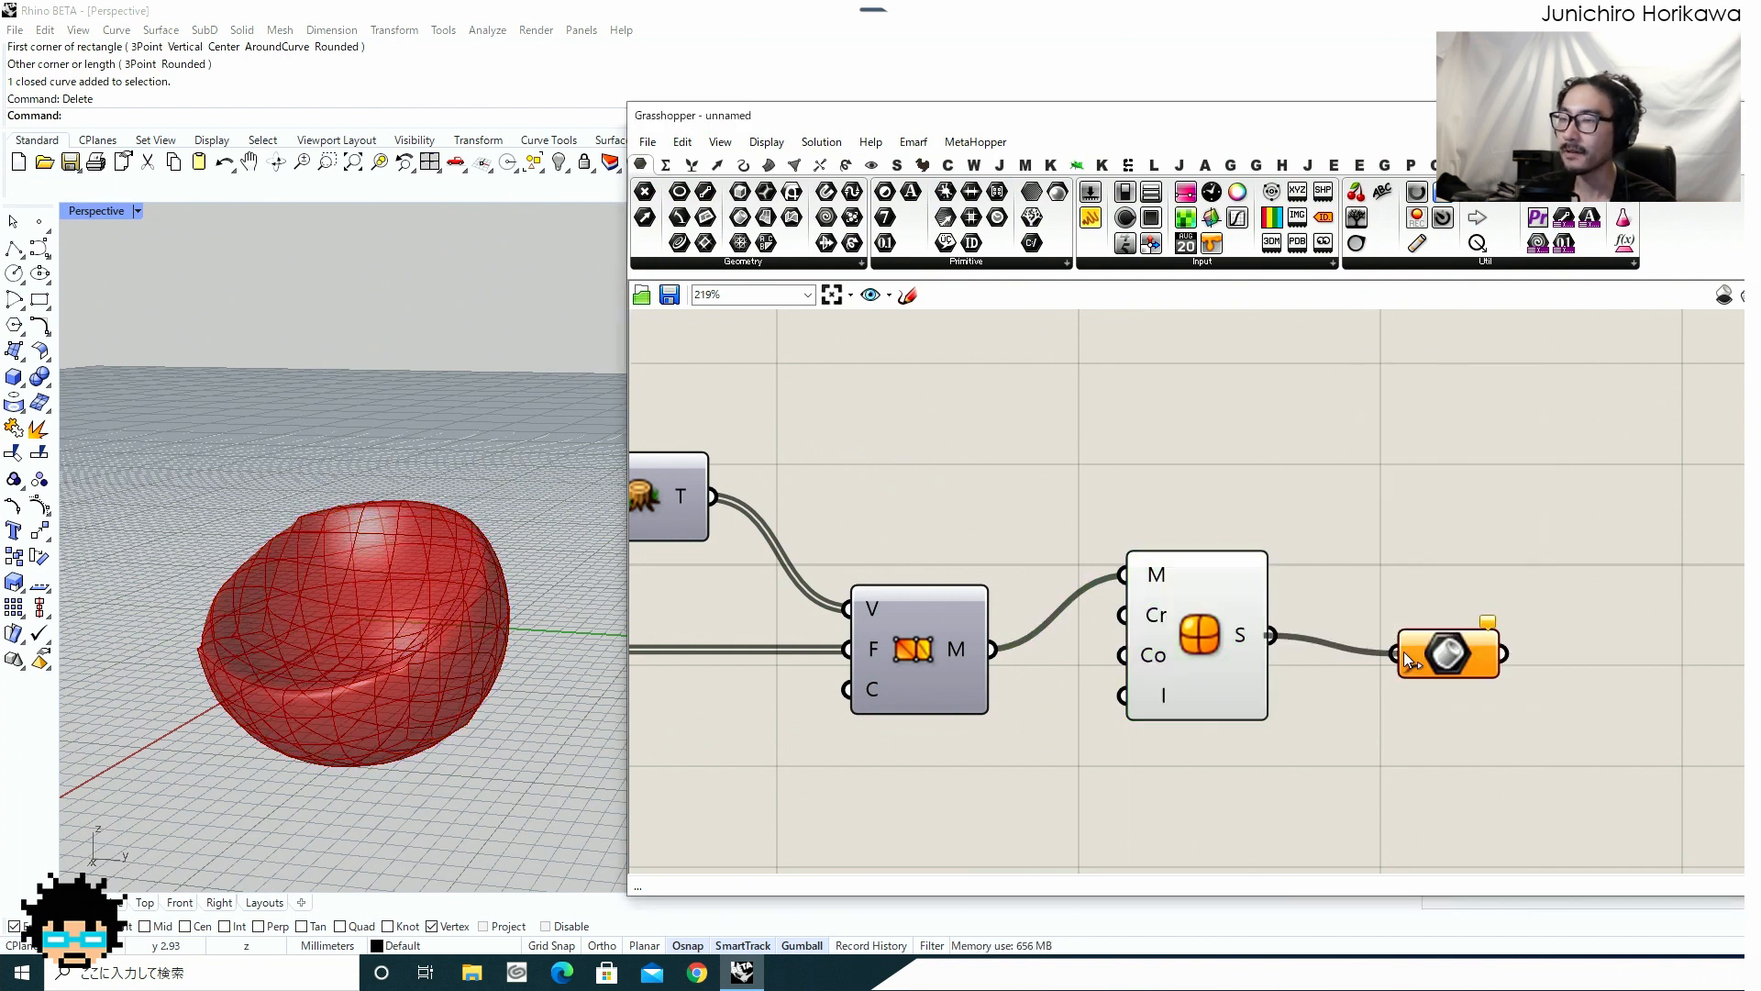
pyautogui.moveTo(1403, 653); pyautogui.dragTo(1353, 635)
# Hide the preview of the SubD from Mesh component, leaving the Brep parameter's preview on.
pyautogui.click(1273, 773)
pyautogui.middleClick(1137, 750)
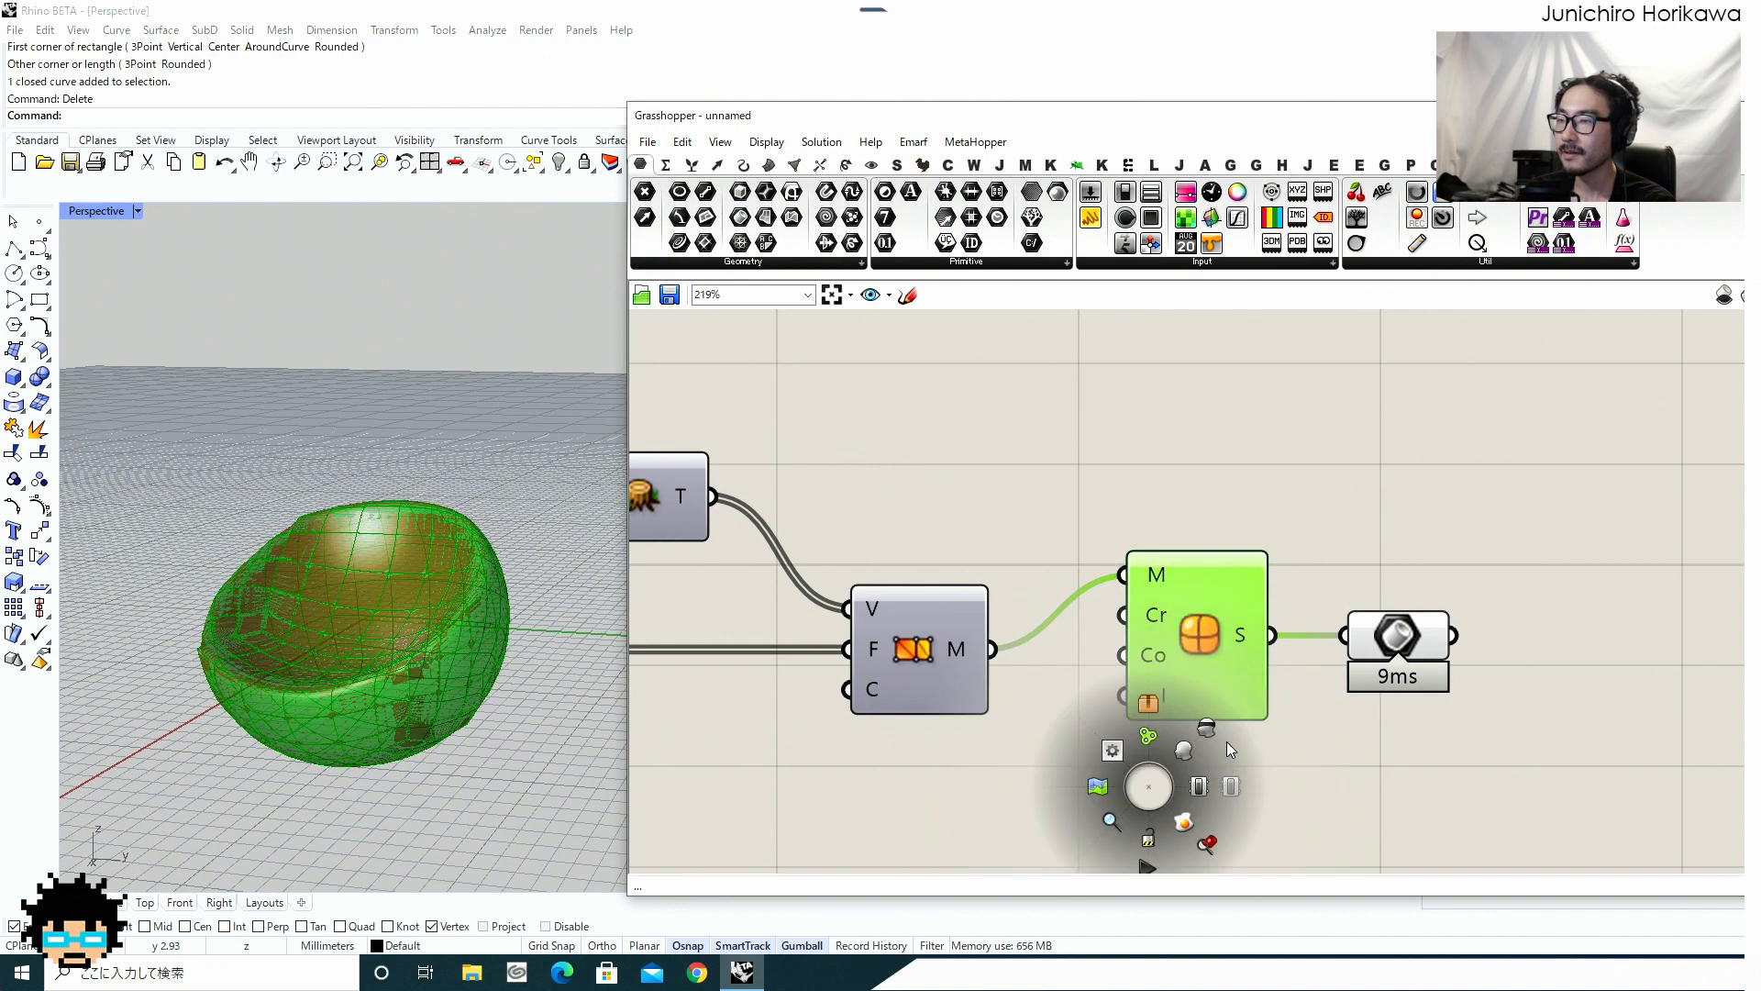
pyautogui.click(1213, 735)
pyautogui.scroll(6, 466, 711)
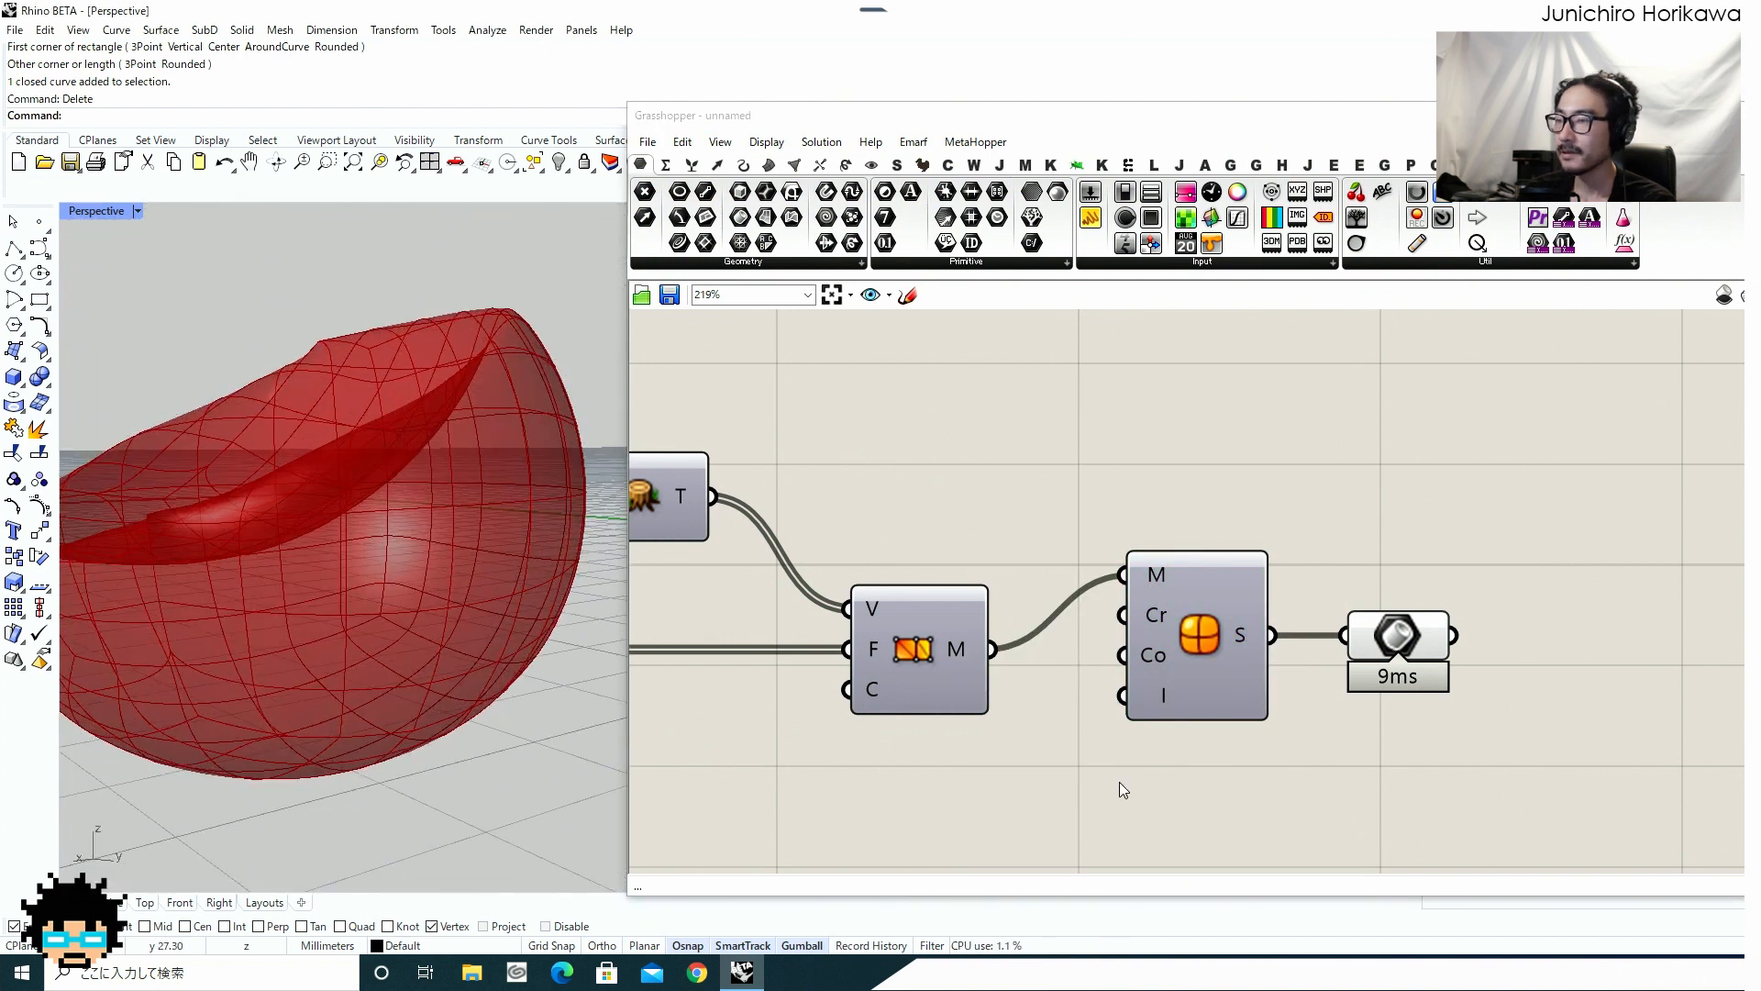
# Add a Custom Preview component and connect the Brep parameter to its G input.
pyautogui.moveTo(1118, 782); pyautogui.dragTo(876, 788, button='right')
pyautogui.doubleClick(1482, 782)
pyautogui.write('preview')
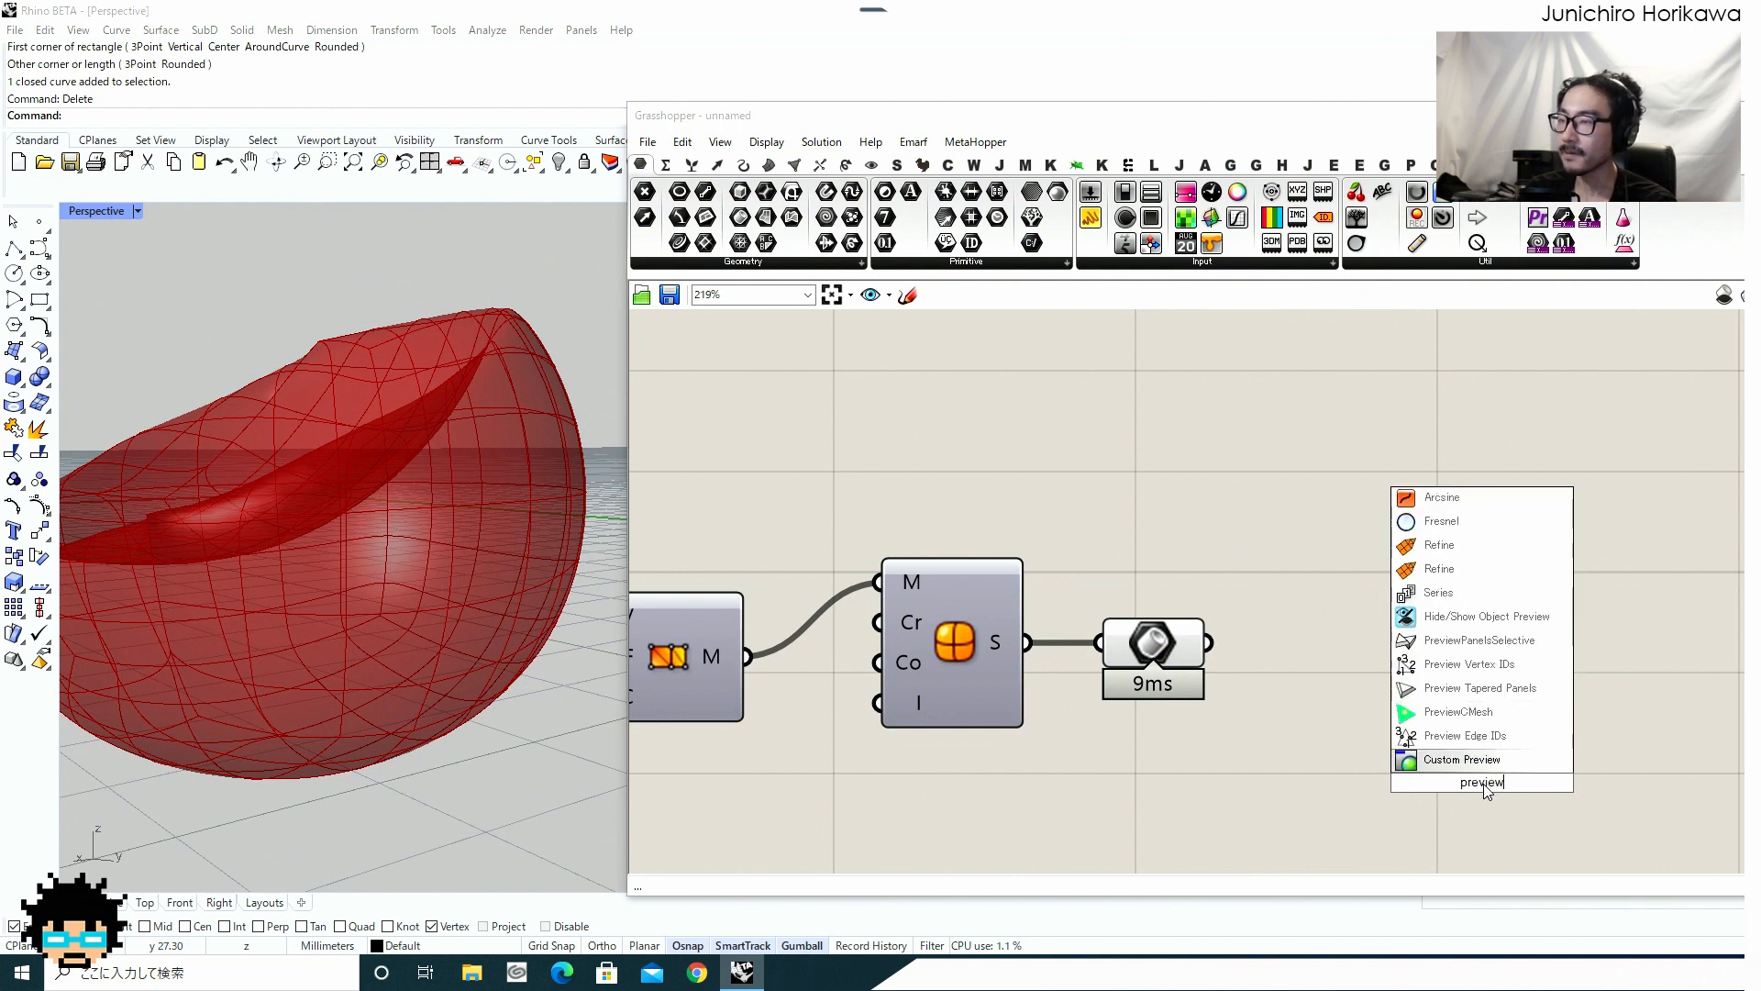
pyautogui.click(1470, 762)
pyautogui.moveTo(1209, 643); pyautogui.dragTo(1492, 679)
# Add a Colour Swatch connected to the Custom Preview's M input and set it to hue 171°, saturation 84.
pyautogui.doubleClick(1274, 758)
pyautogui.write('swa')
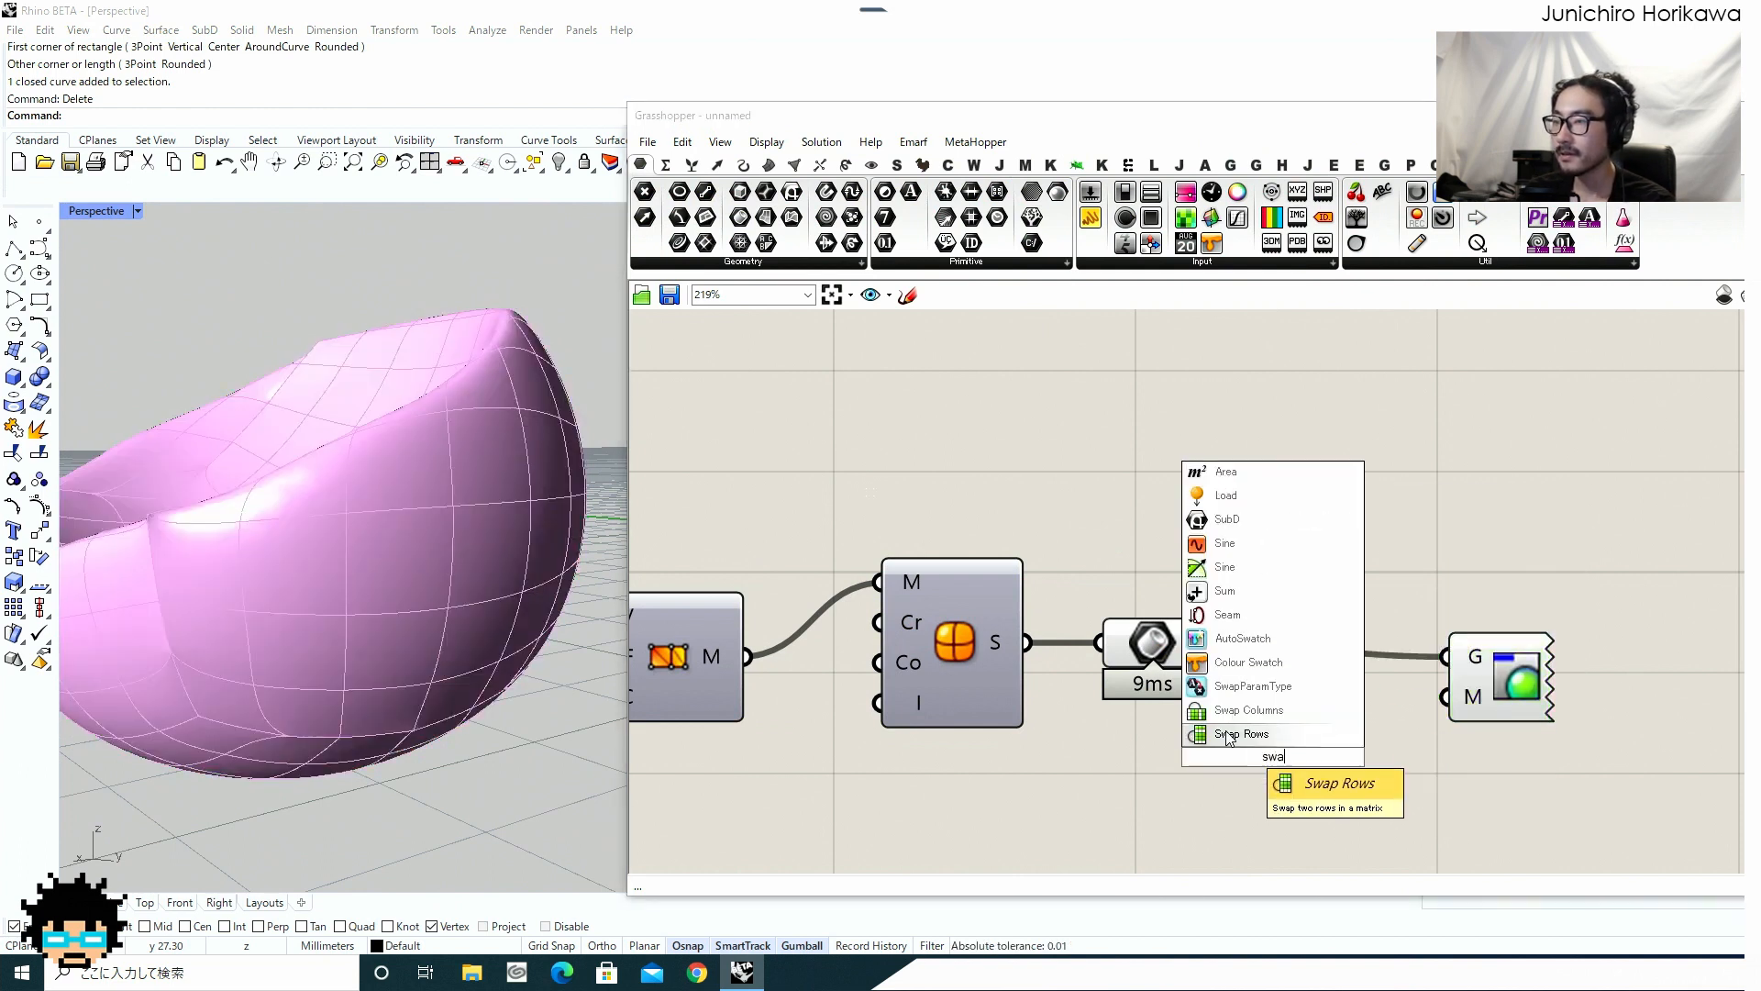
pyautogui.click(1243, 662)
pyautogui.click(1348, 754)
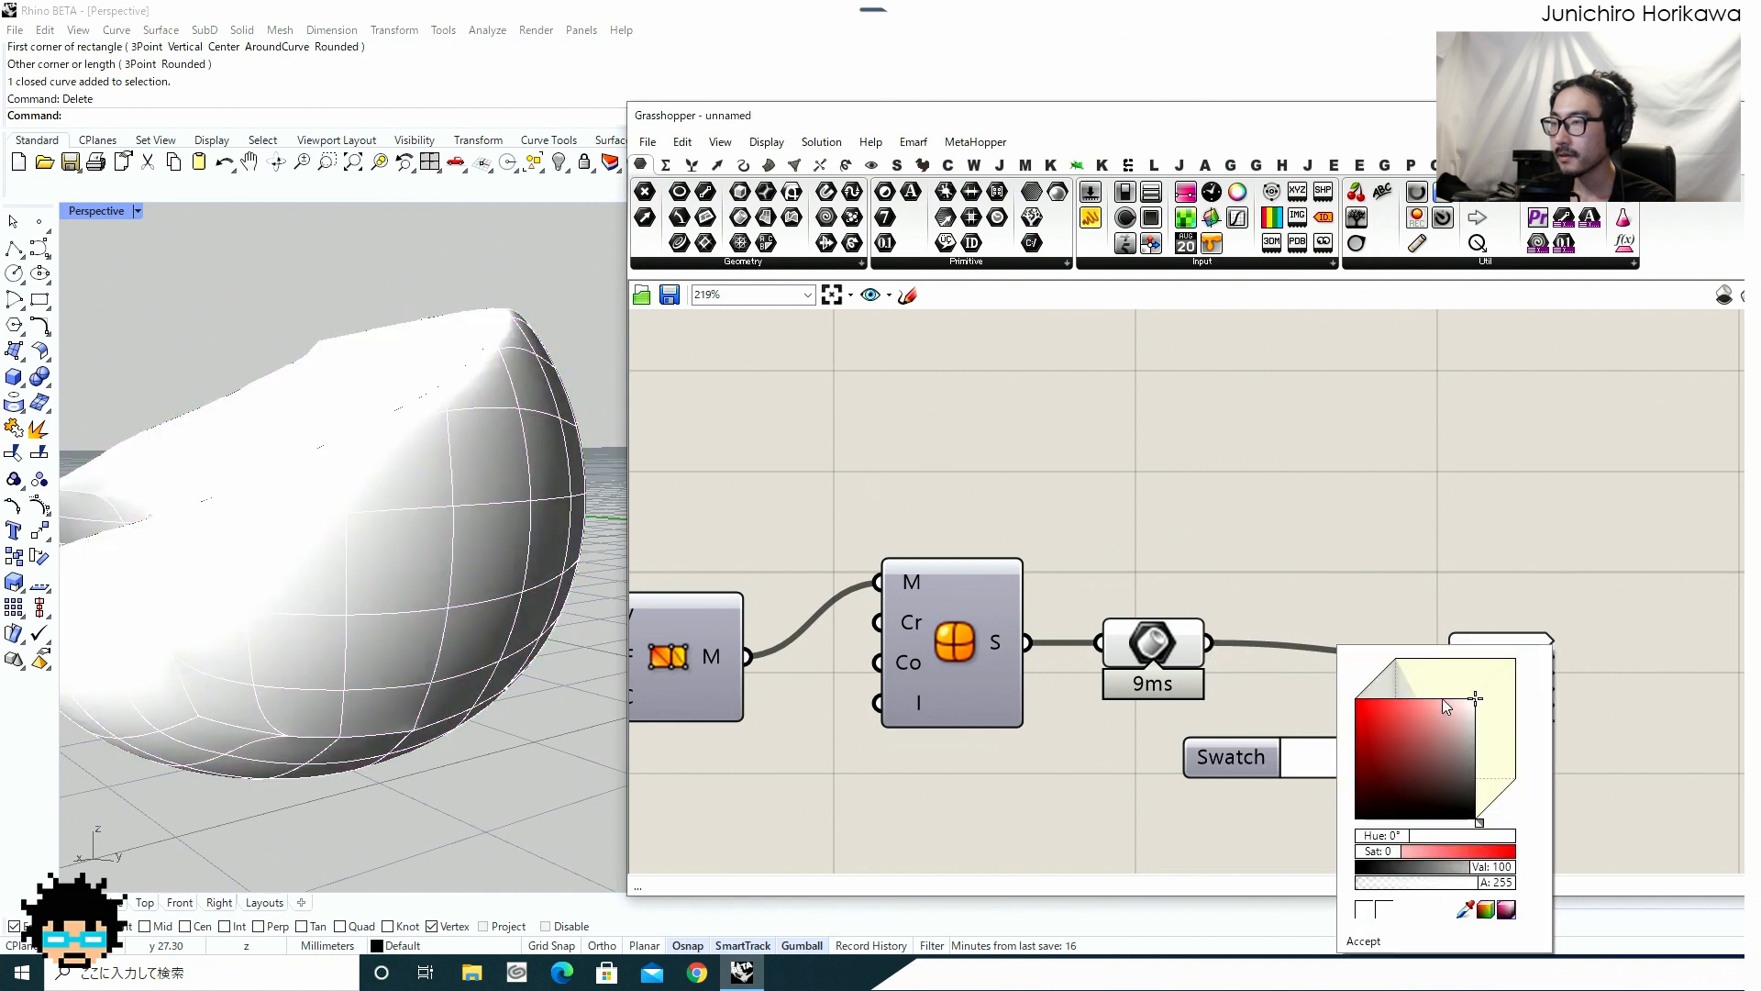
pyautogui.click(1424, 835)
pyautogui.doubleClick(1425, 836)
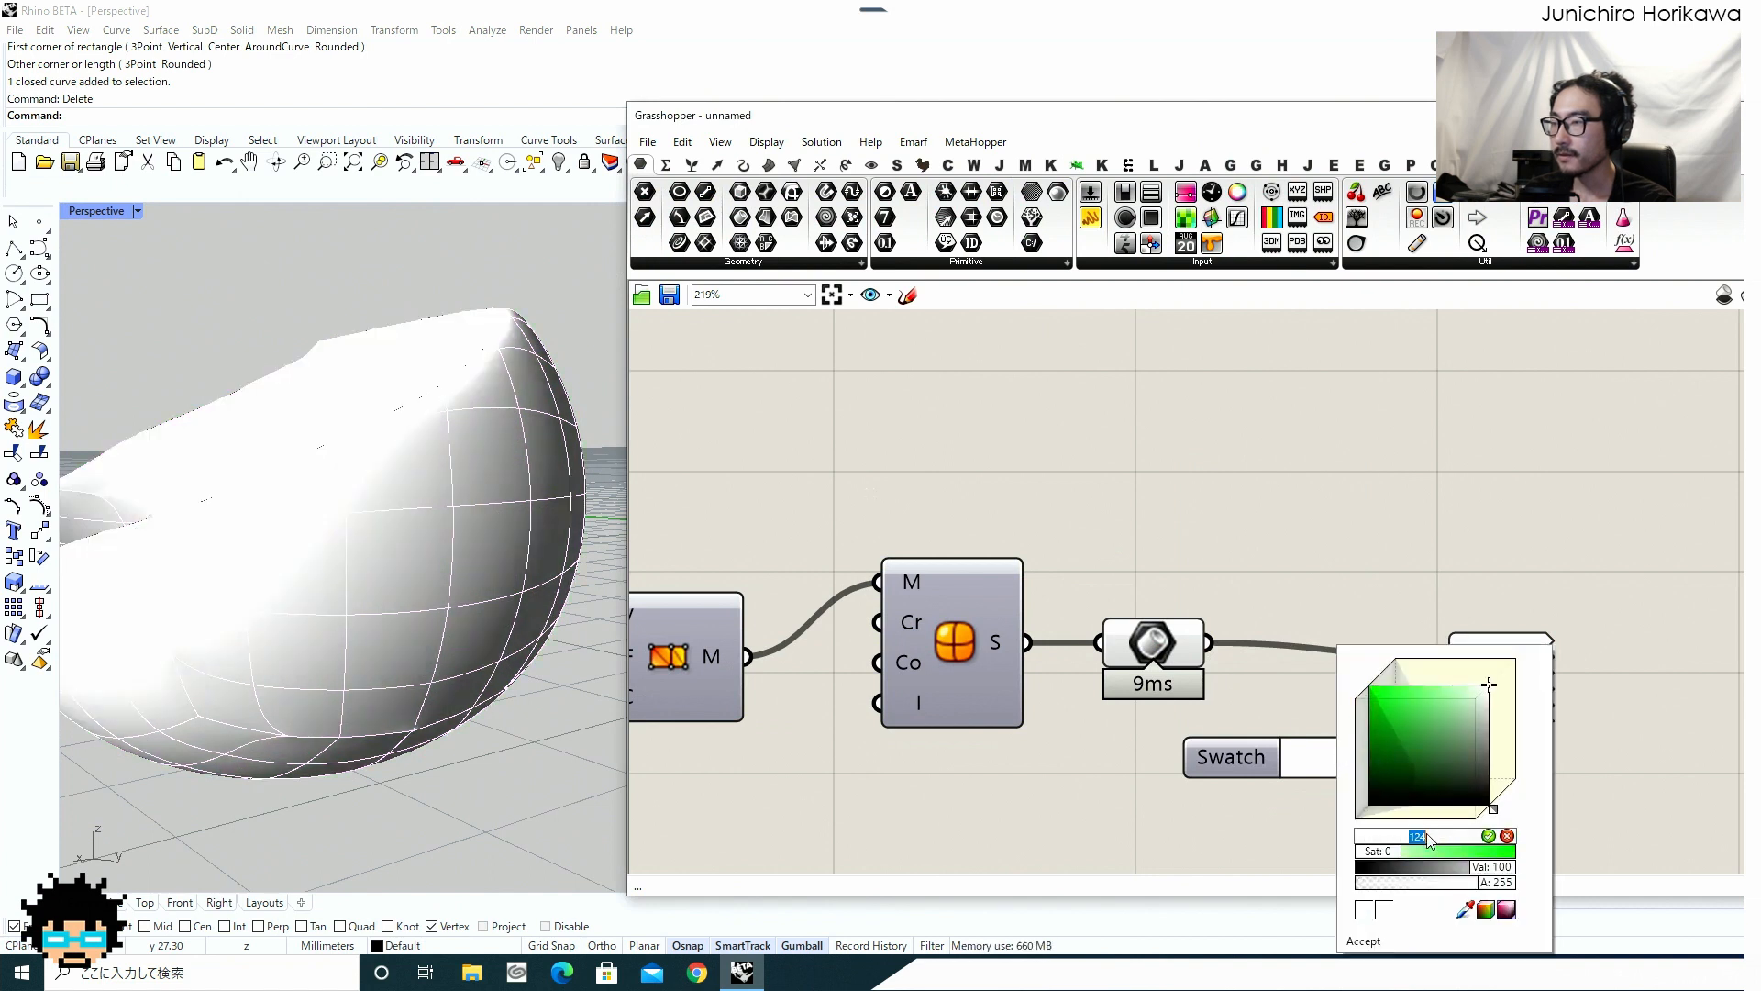
pyautogui.click(1422, 851)
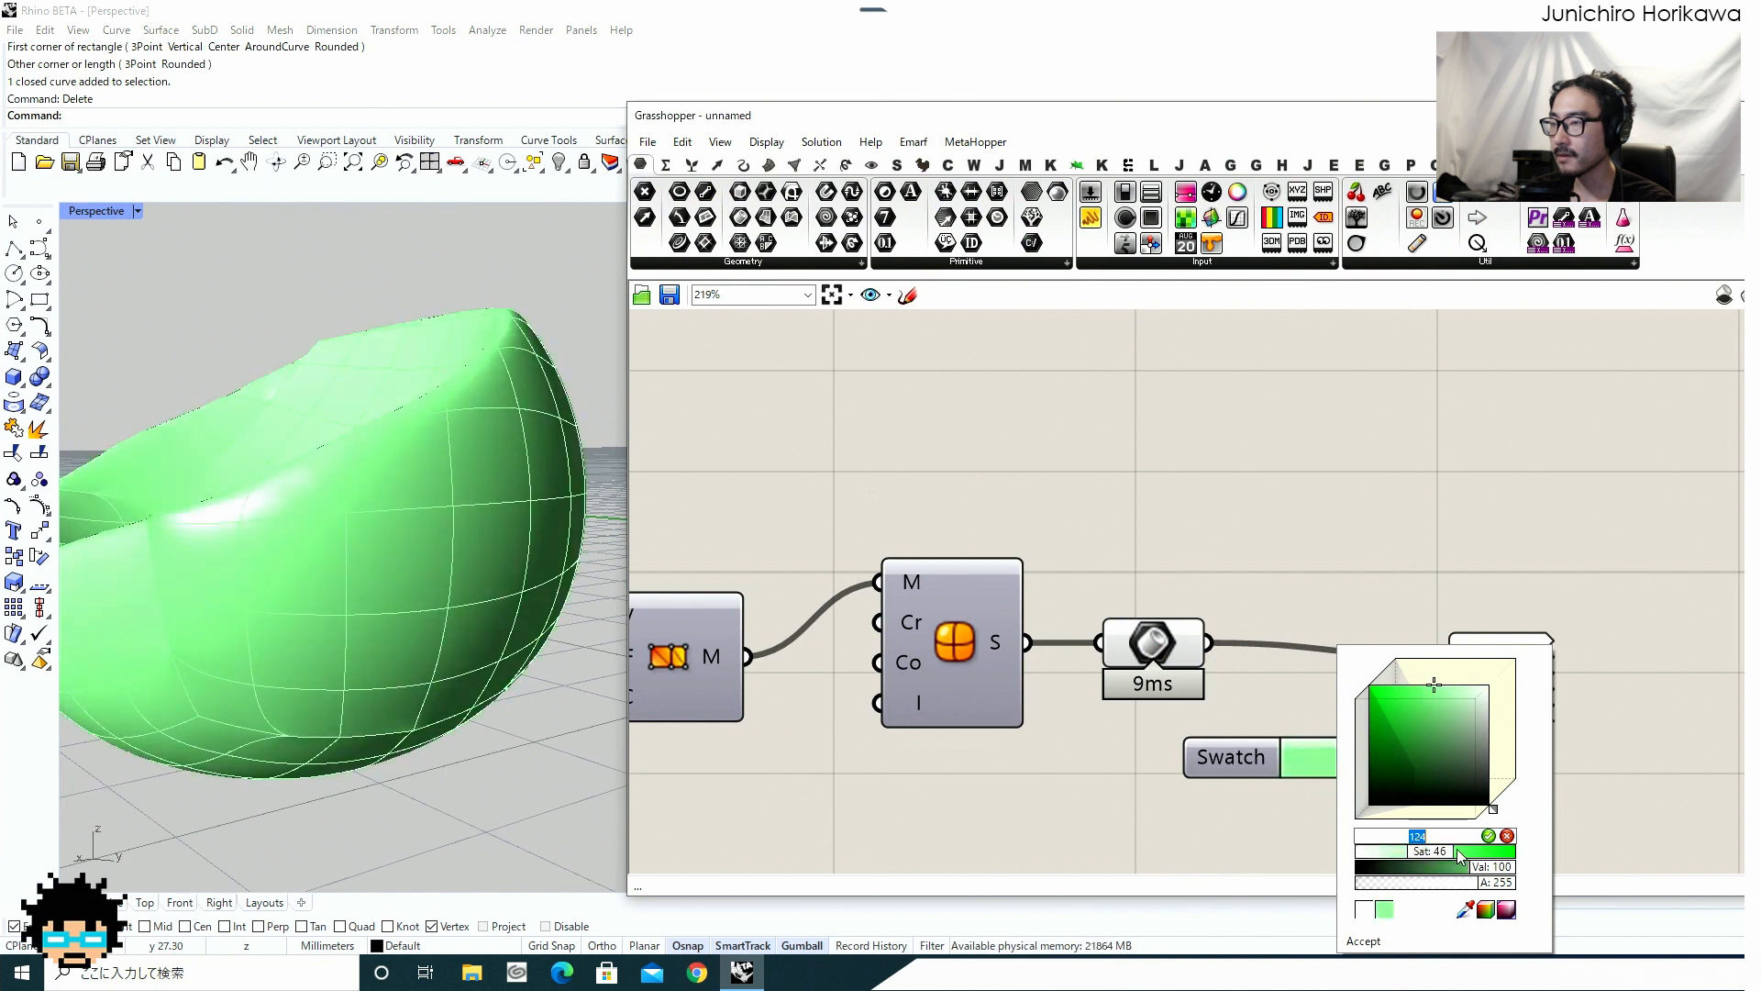
pyautogui.moveTo(1422, 837); pyautogui.dragTo(1450, 847)
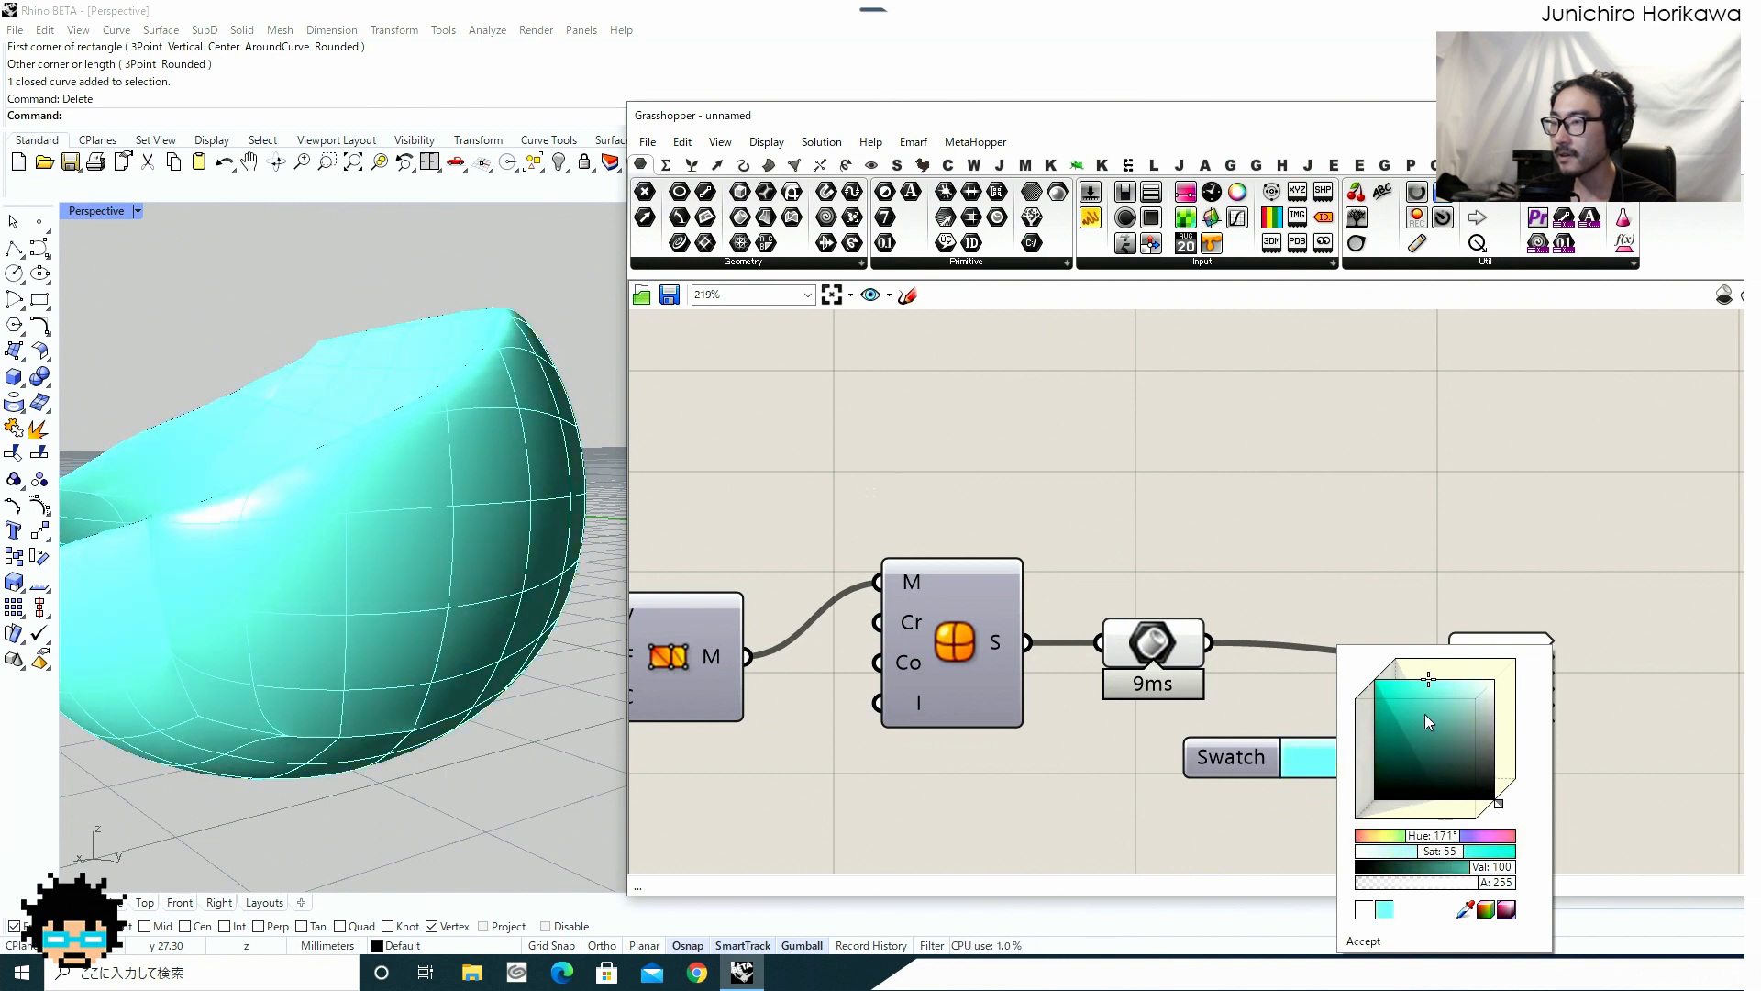
pyautogui.moveTo(1423, 714); pyautogui.dragTo(1391, 666)
pyautogui.click(869, 505)
# Change the swatch colour to a blue with hue 202°.
pyautogui.moveTo(570, 422); pyautogui.dragTo(578, 504, button='right')
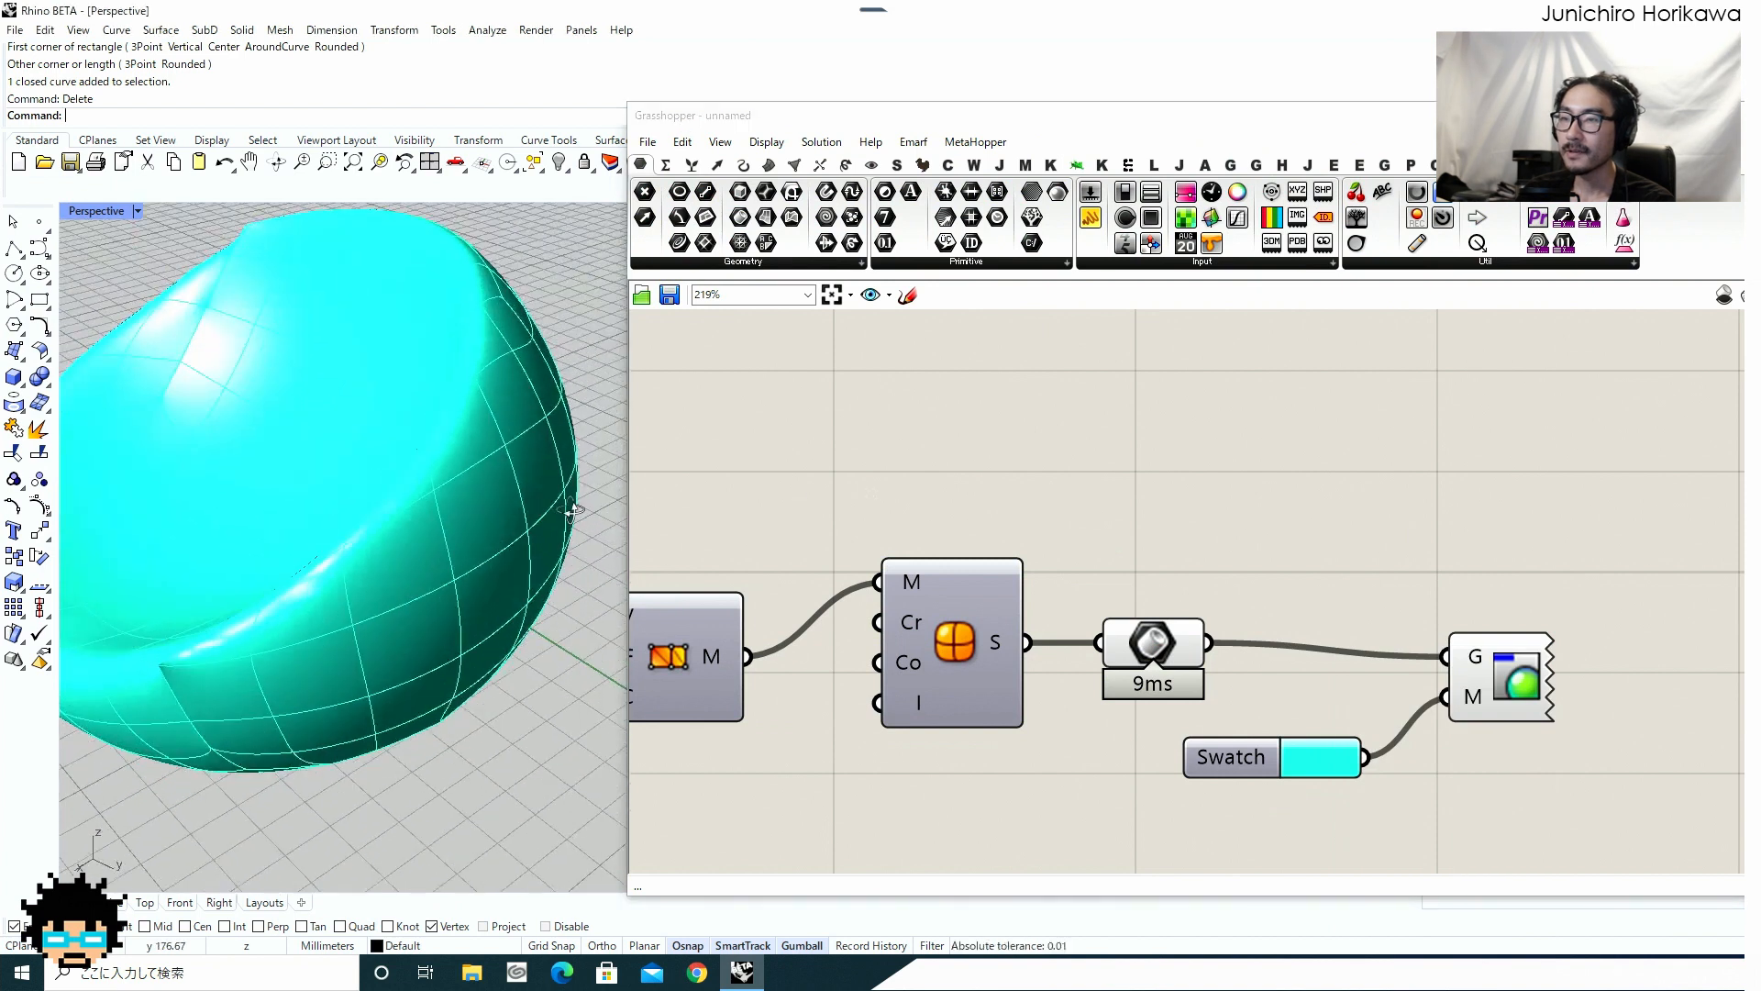
pyautogui.scroll(-6, 573, 507)
pyautogui.click(1321, 760)
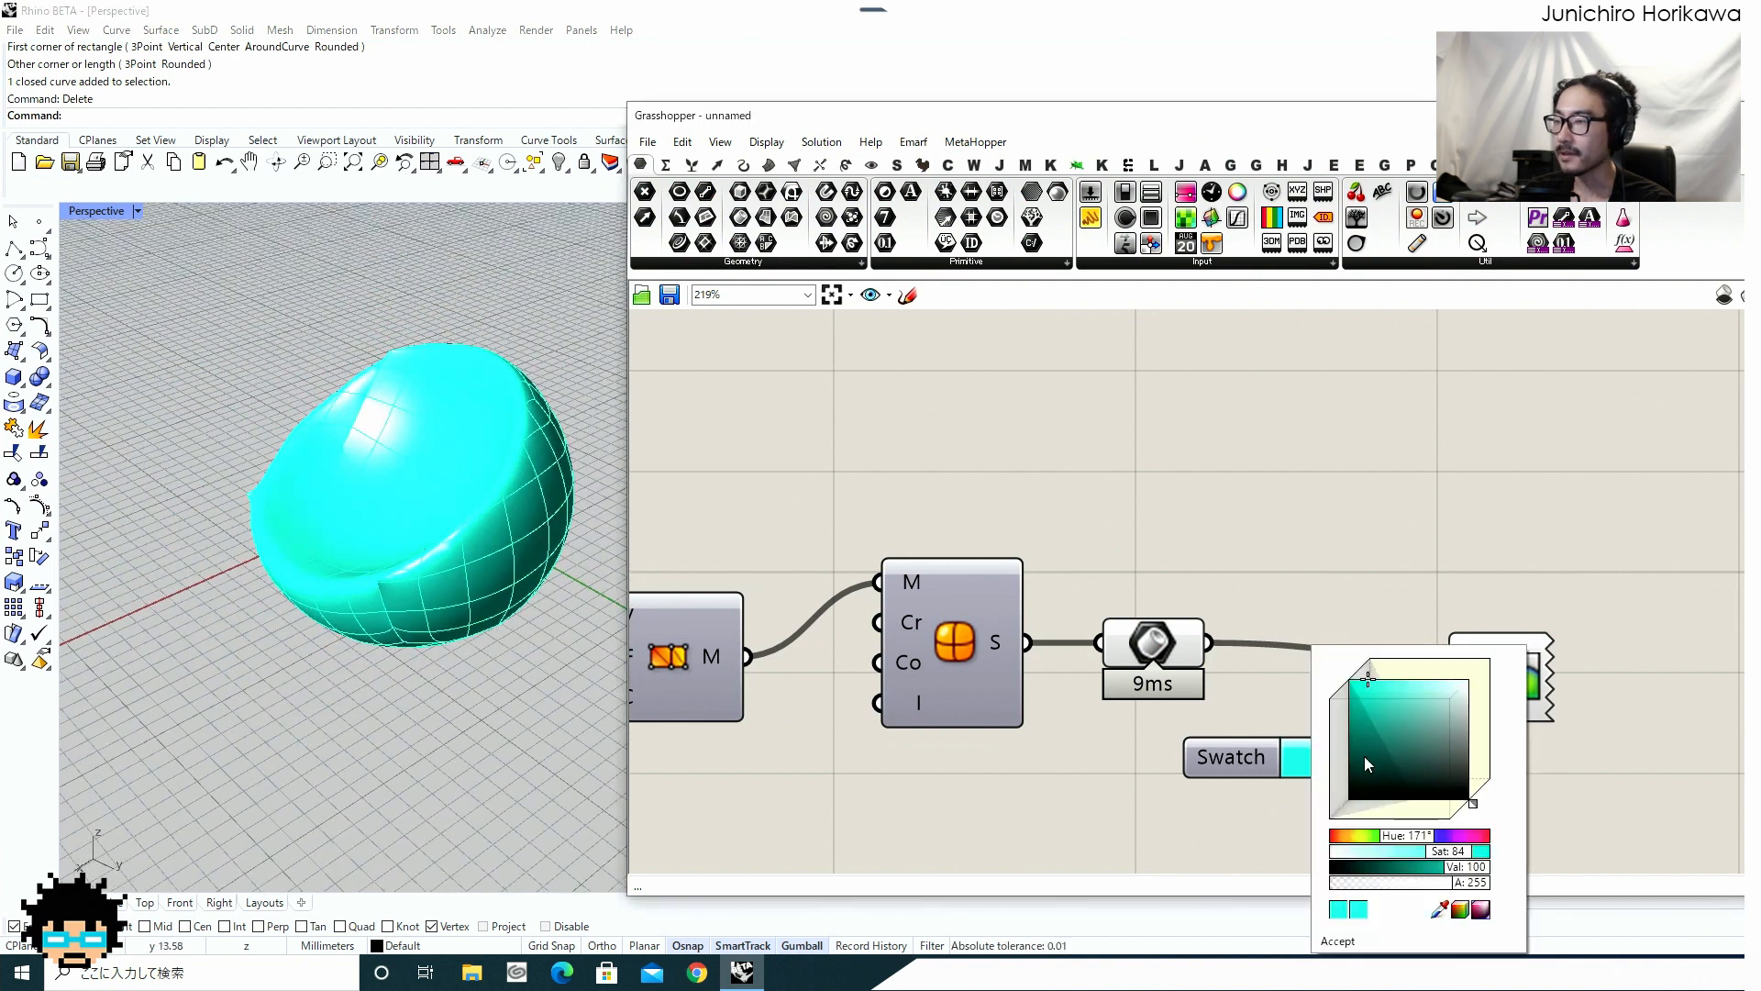
pyautogui.moveTo(1421, 836); pyautogui.dragTo(1430, 837)
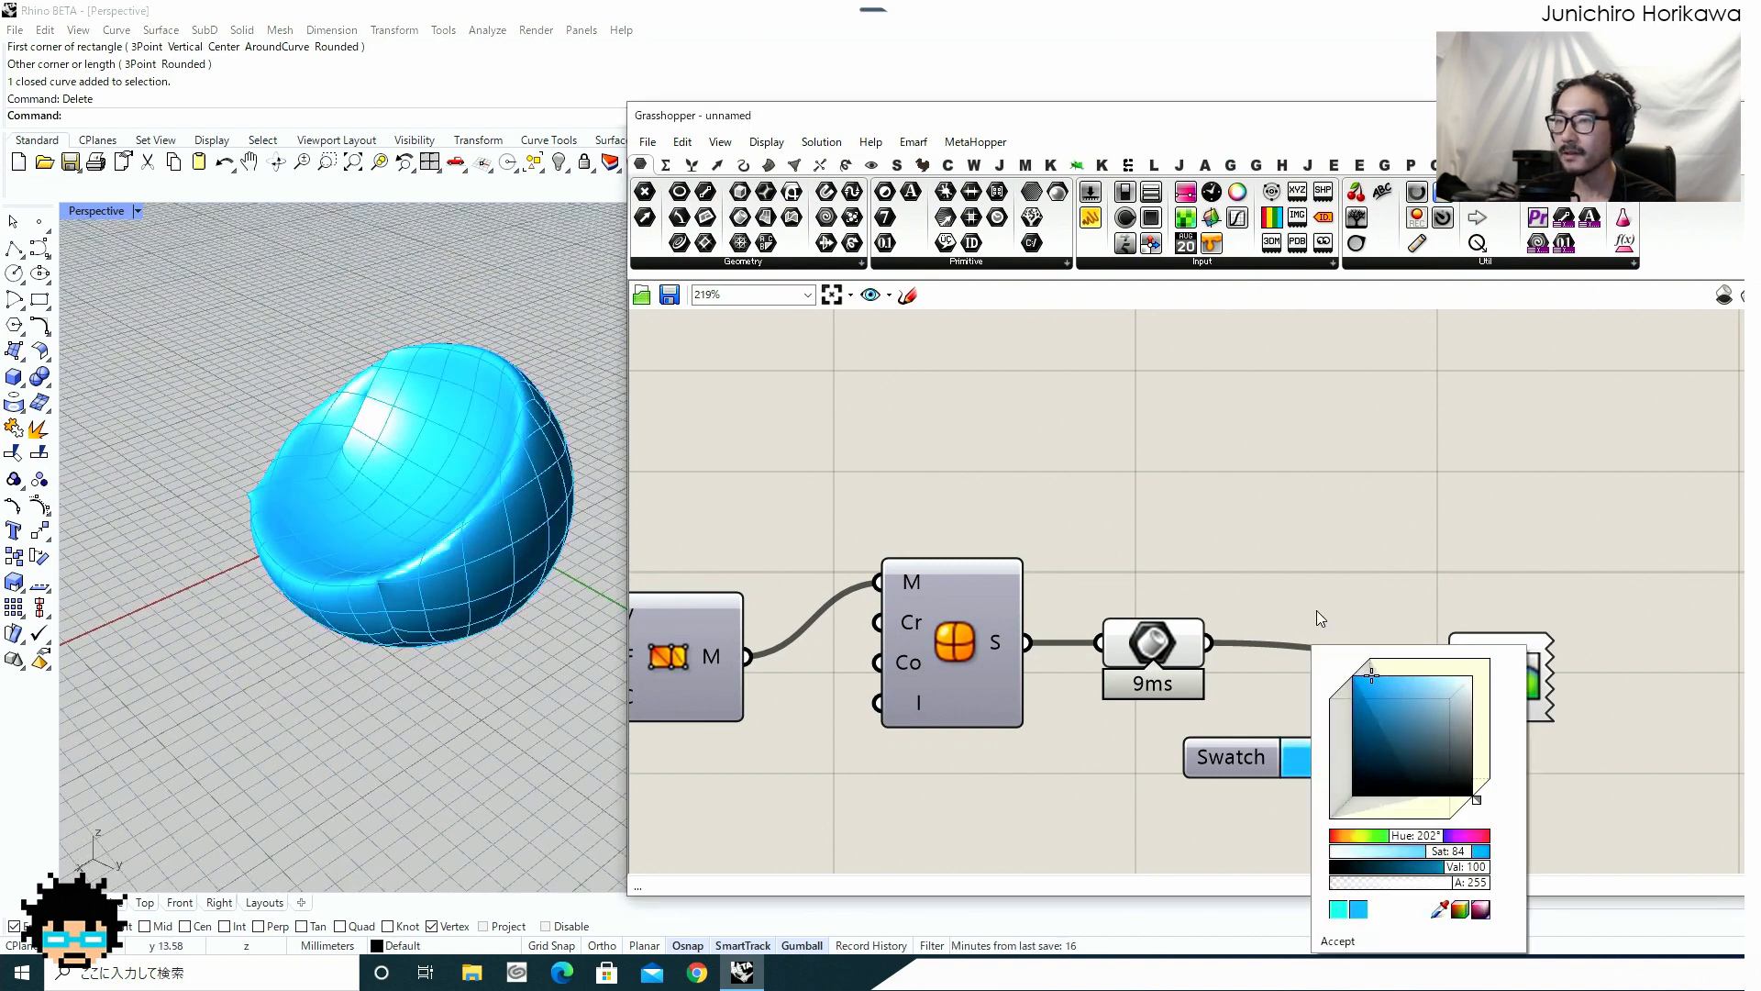
# Examine the blue chair-like SubD form and review the definition from the deconstructed mesh to the Brep-curve intersection points.
pyautogui.moveTo(522, 607); pyautogui.dragTo(278, 597, button='right')
pyautogui.scroll(-4, 372, 582)
pyautogui.scroll(-6, 372, 582)
pyautogui.scroll(14, 437, 600)
pyautogui.scroll(-5, 430, 679)
pyautogui.scroll(1, 430, 679)
pyautogui.scroll(-6, 1022, 586)
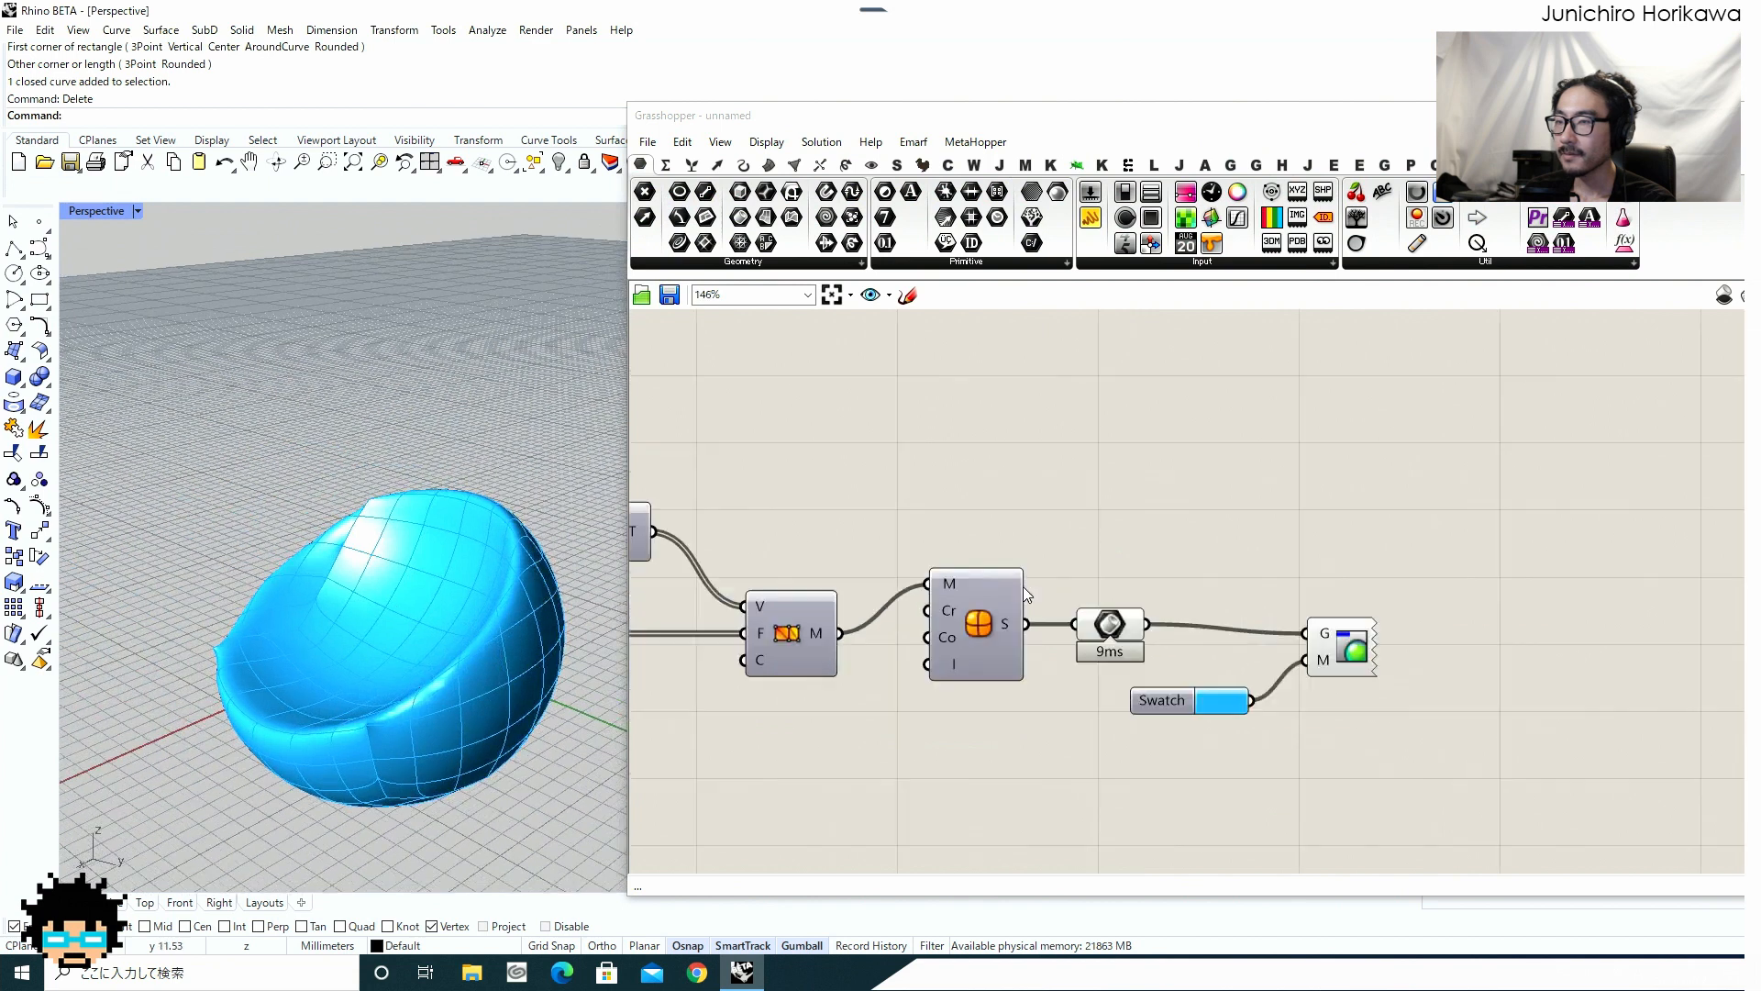
pyautogui.scroll(3, 1086, 657)
pyautogui.scroll(1, 1112, 640)
pyautogui.click(1065, 628)
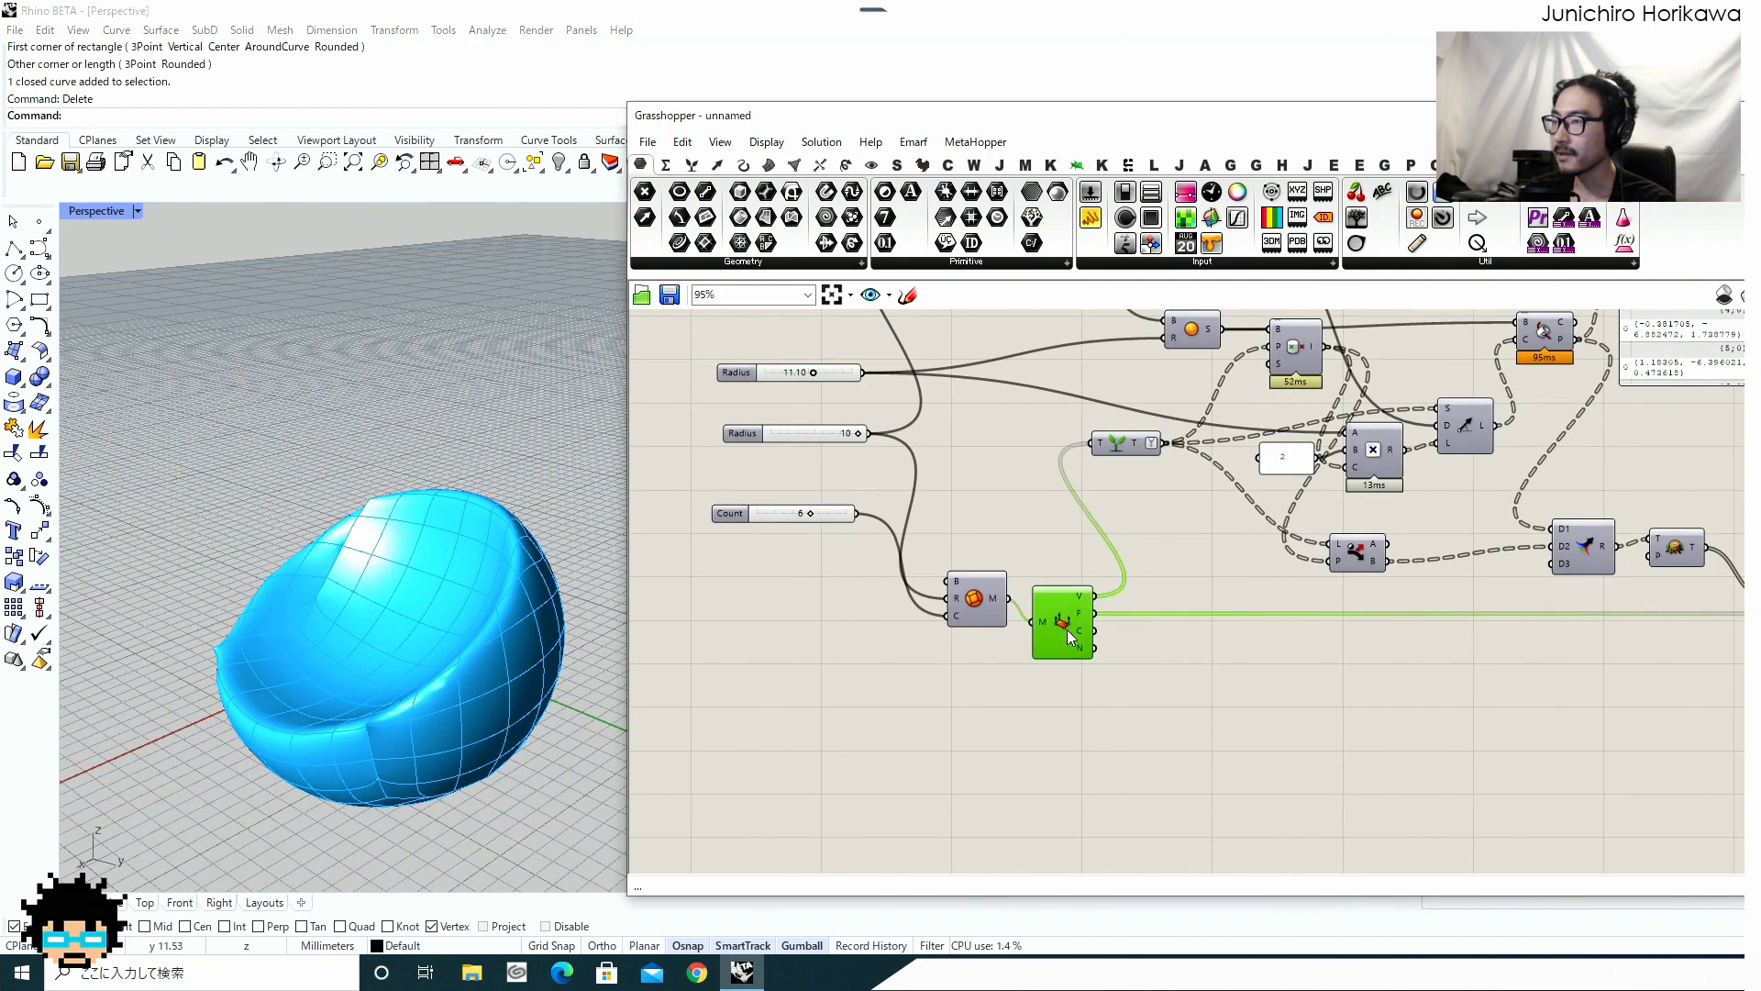
pyautogui.moveTo(1258, 594); pyautogui.dragTo(1058, 727, button='right')
pyautogui.click(1366, 455)
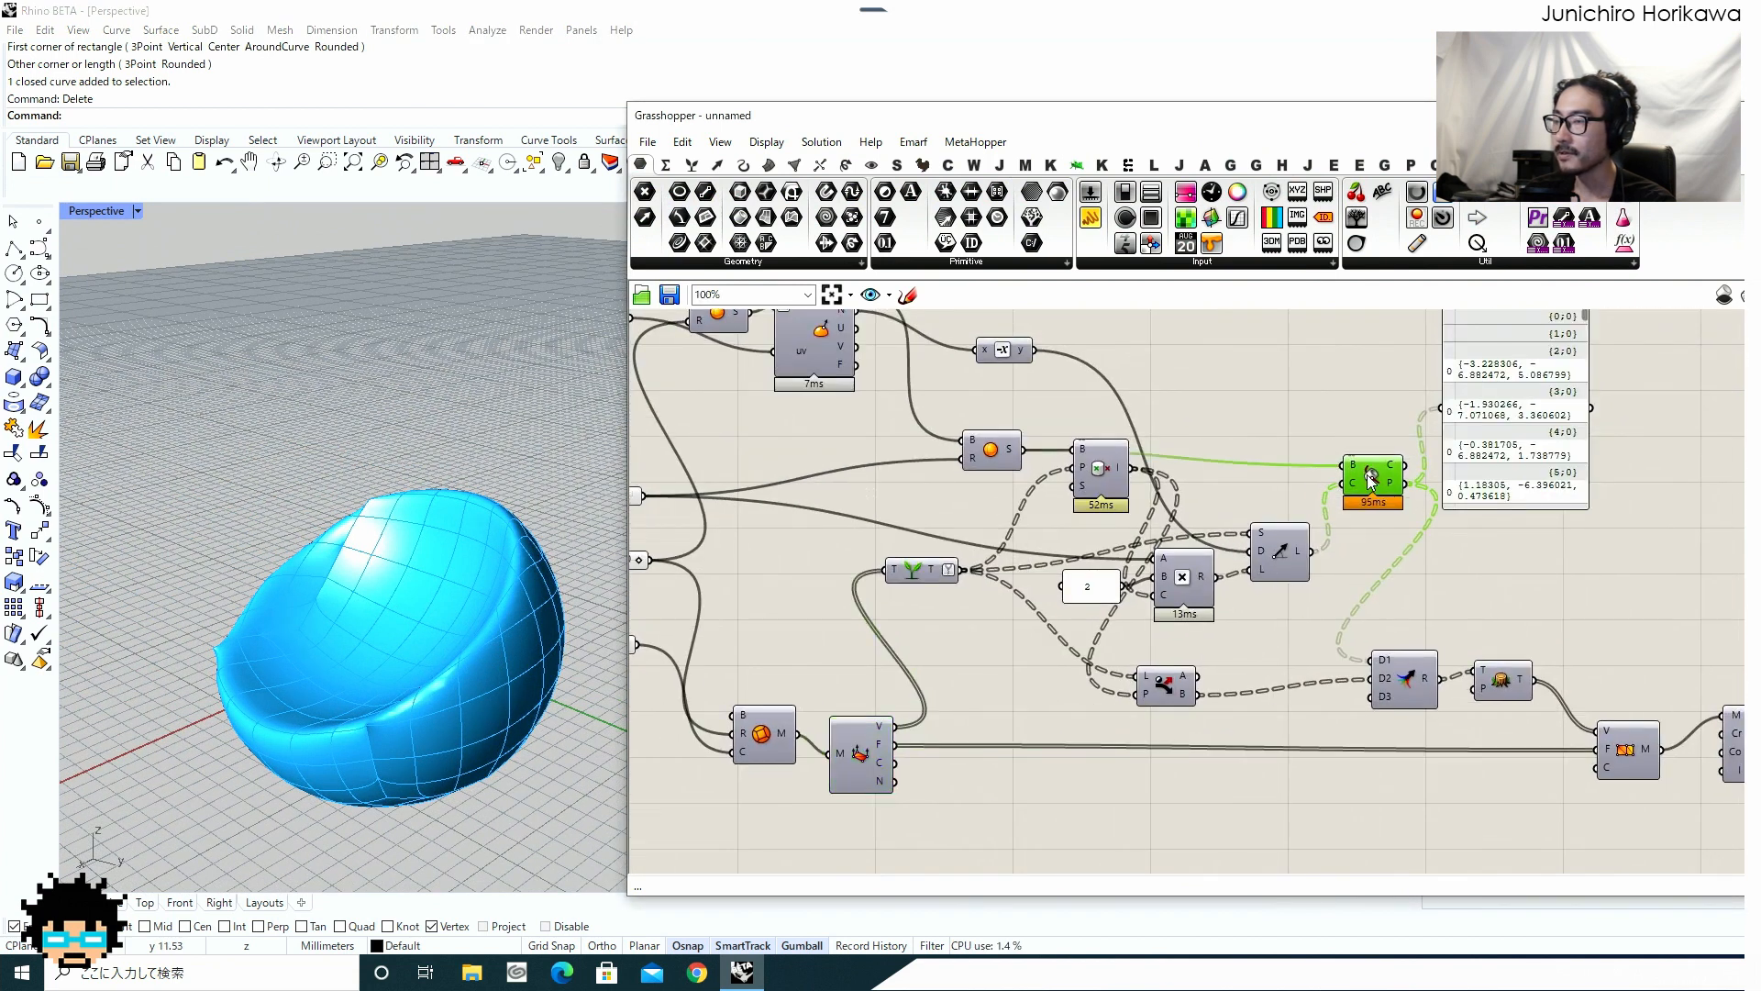
pyautogui.moveTo(1367, 455); pyautogui.dragTo(1232, 489, button='right')
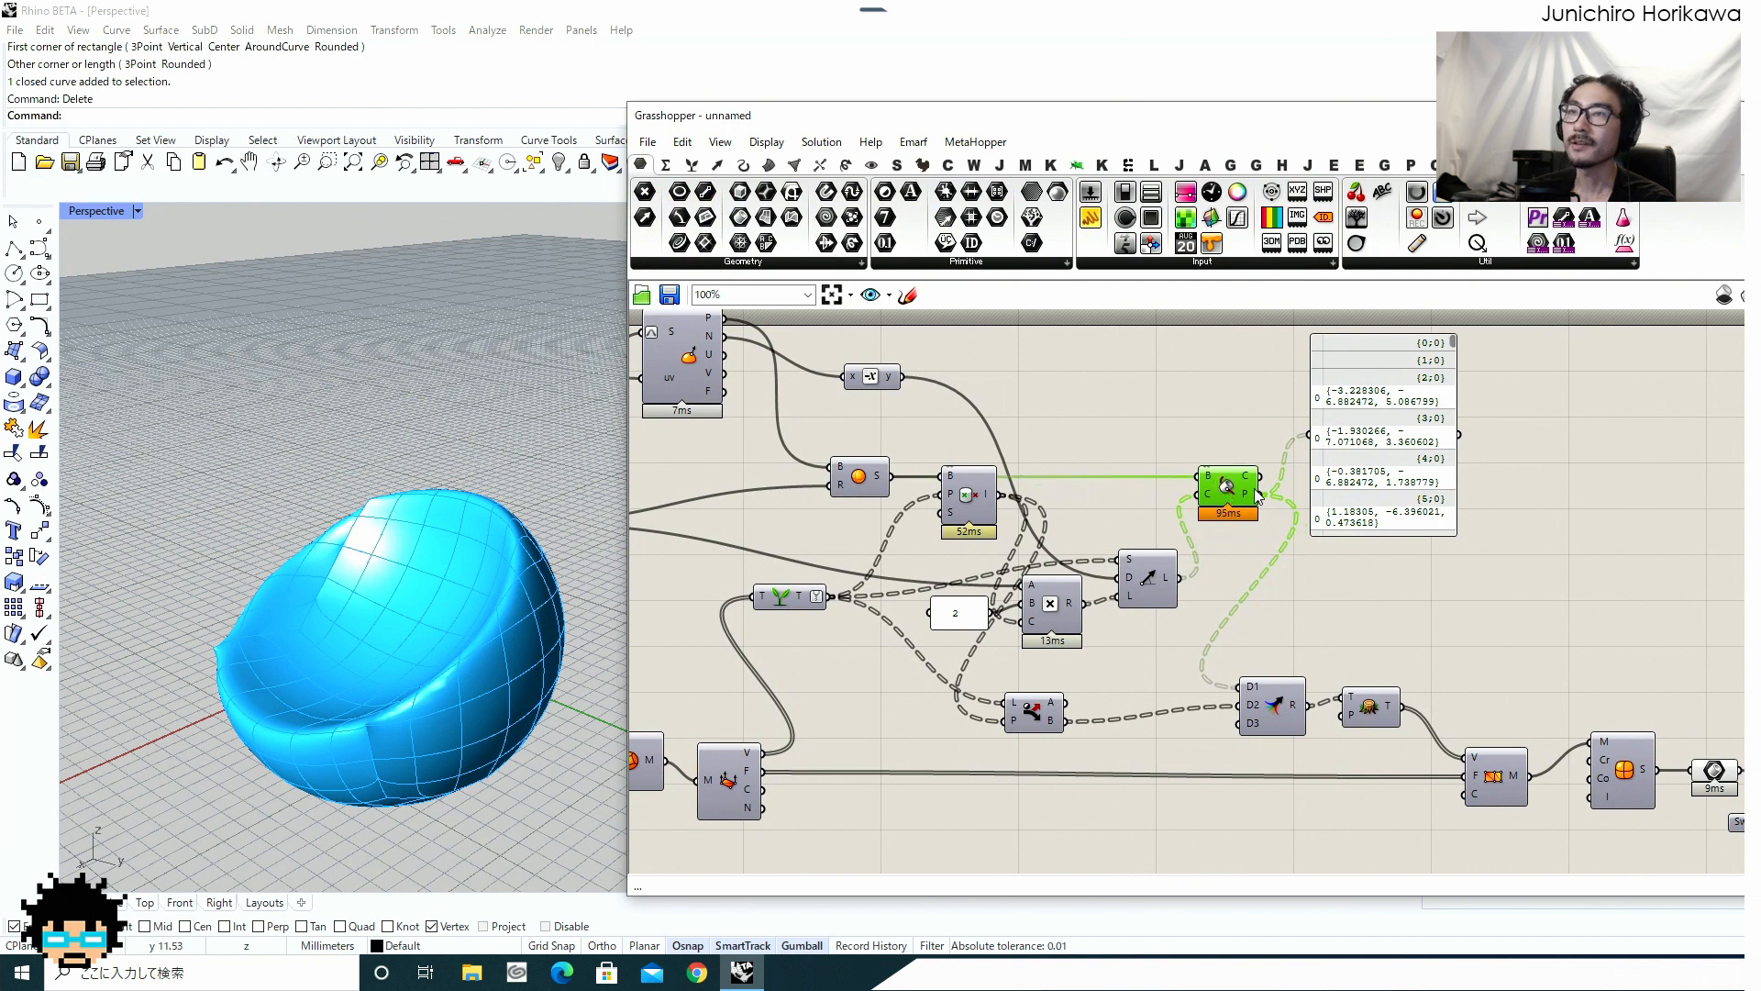
pyautogui.moveTo(1258, 496)
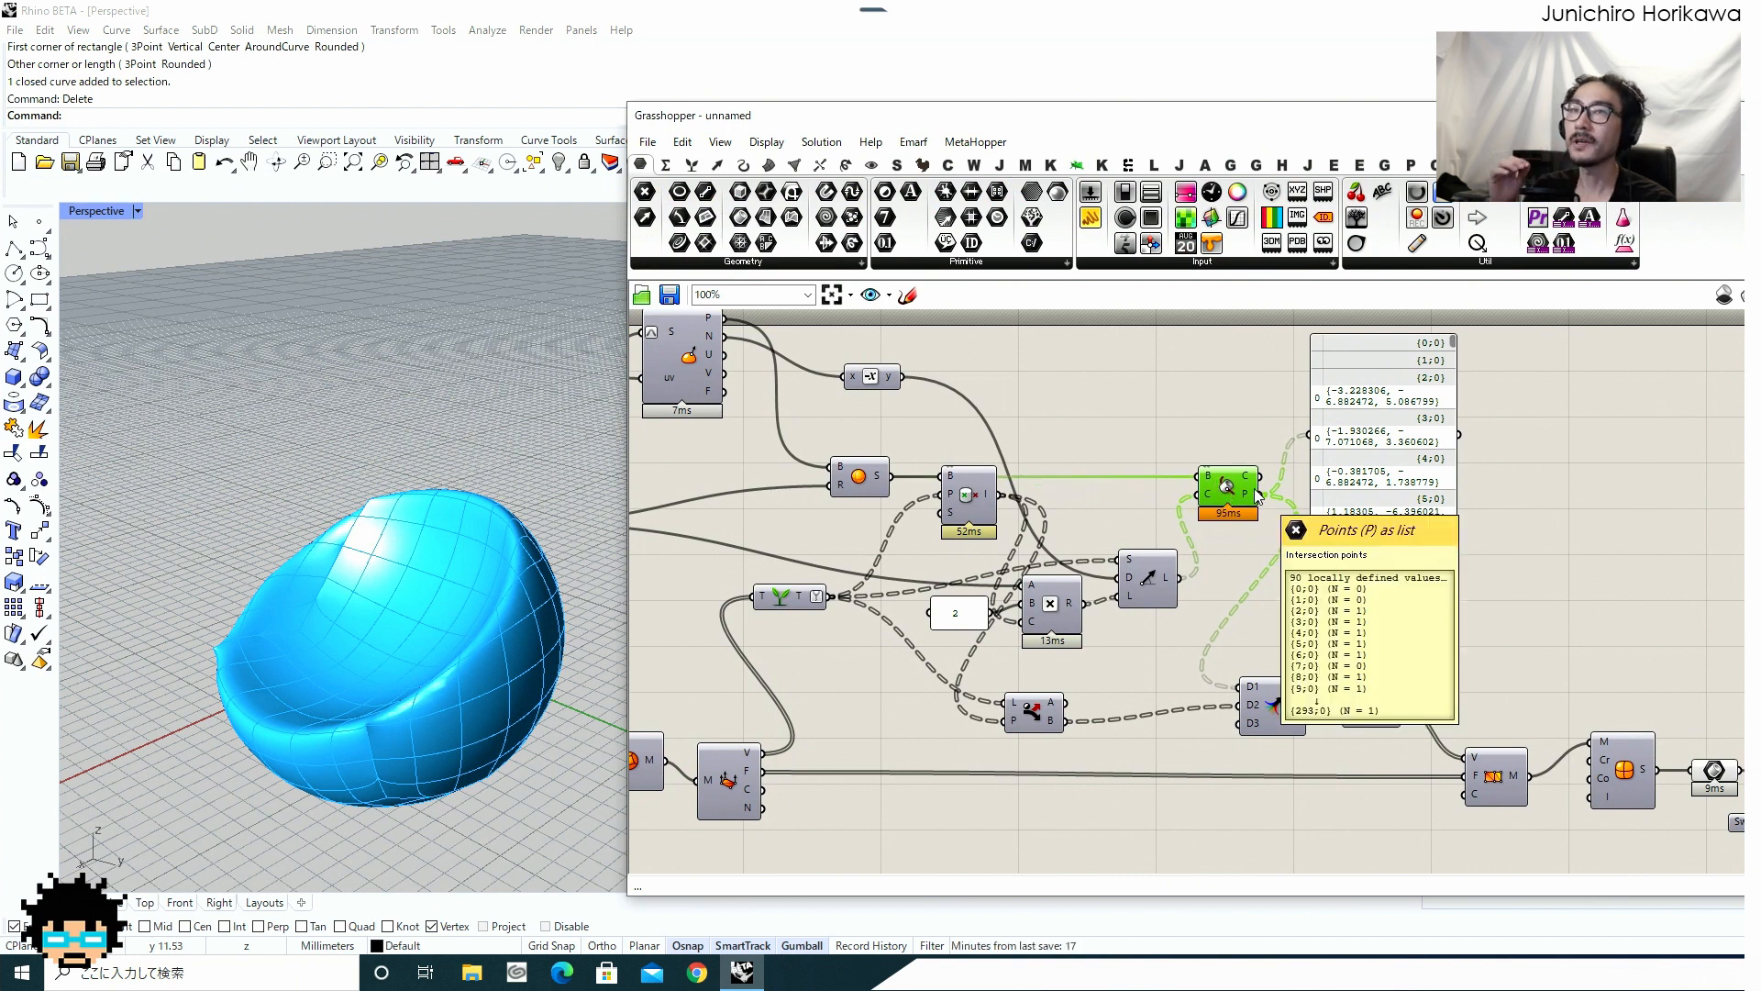
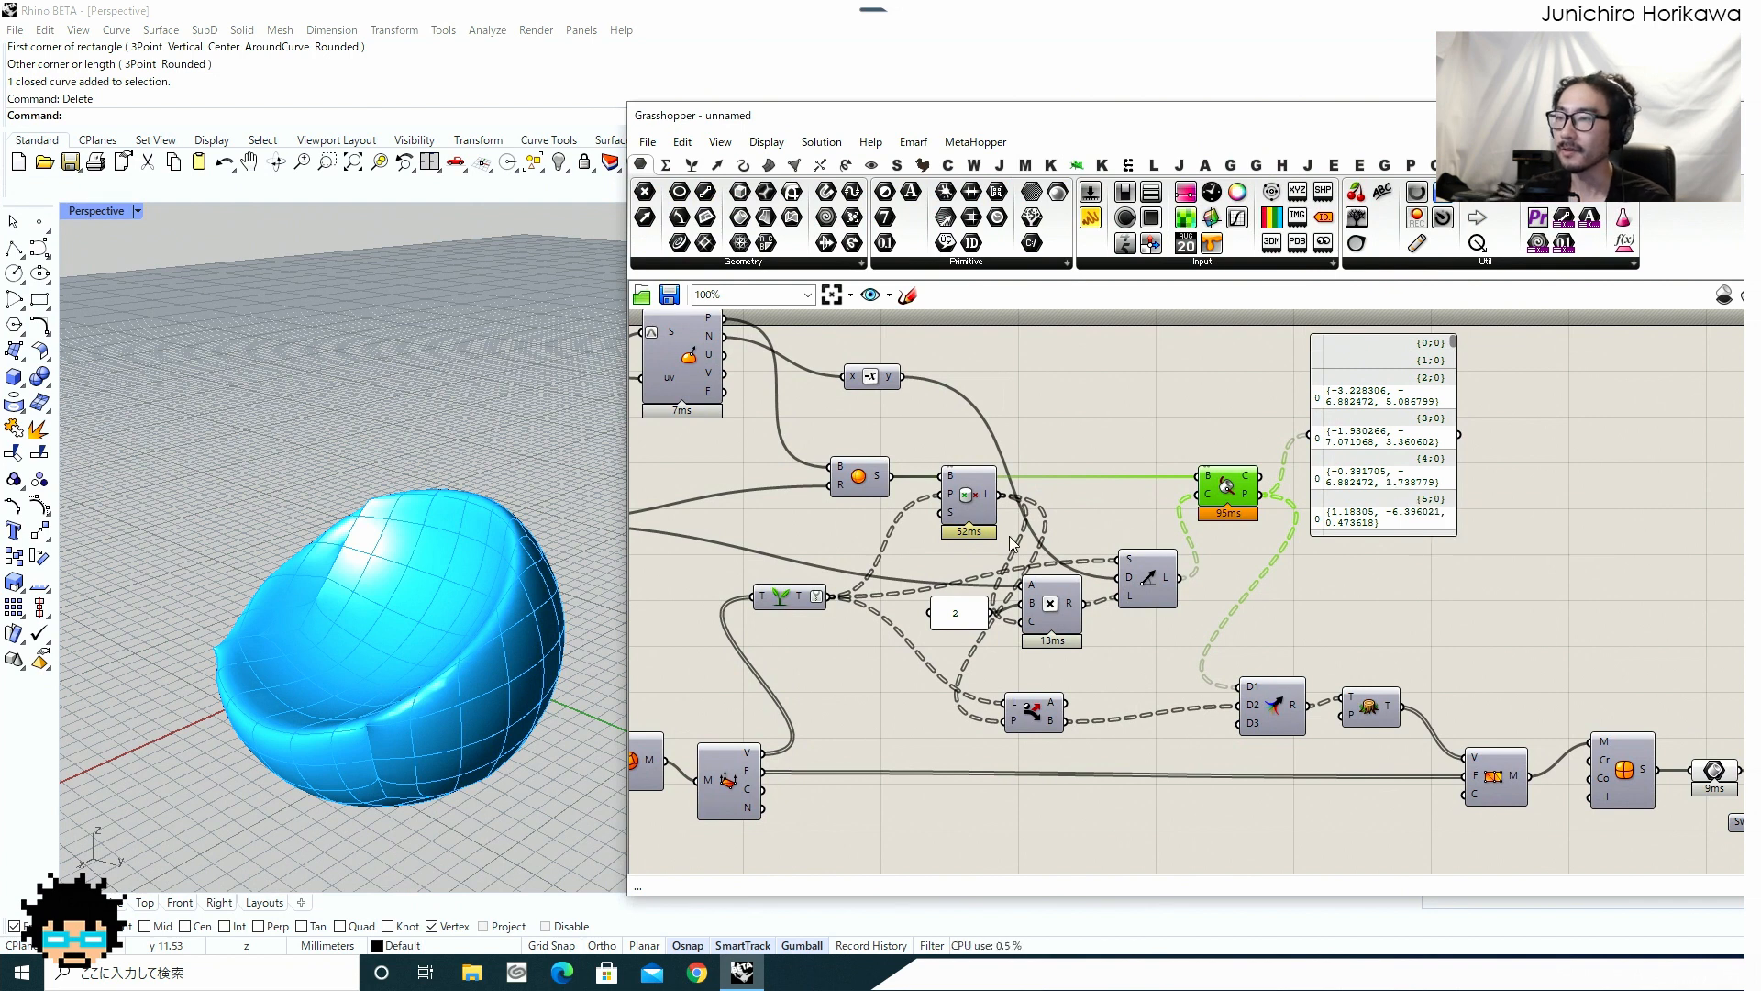
# Show the preview of the second sphere, the one feeding the inclusion test, and view how it cuts the blue form.
pyautogui.scroll(4, 862, 501)
pyautogui.moveTo(866, 498); pyautogui.dragTo(948, 560, button='right')
pyautogui.moveTo(939, 535); pyautogui.dragTo(910, 519)
pyautogui.middleClick(910, 519)
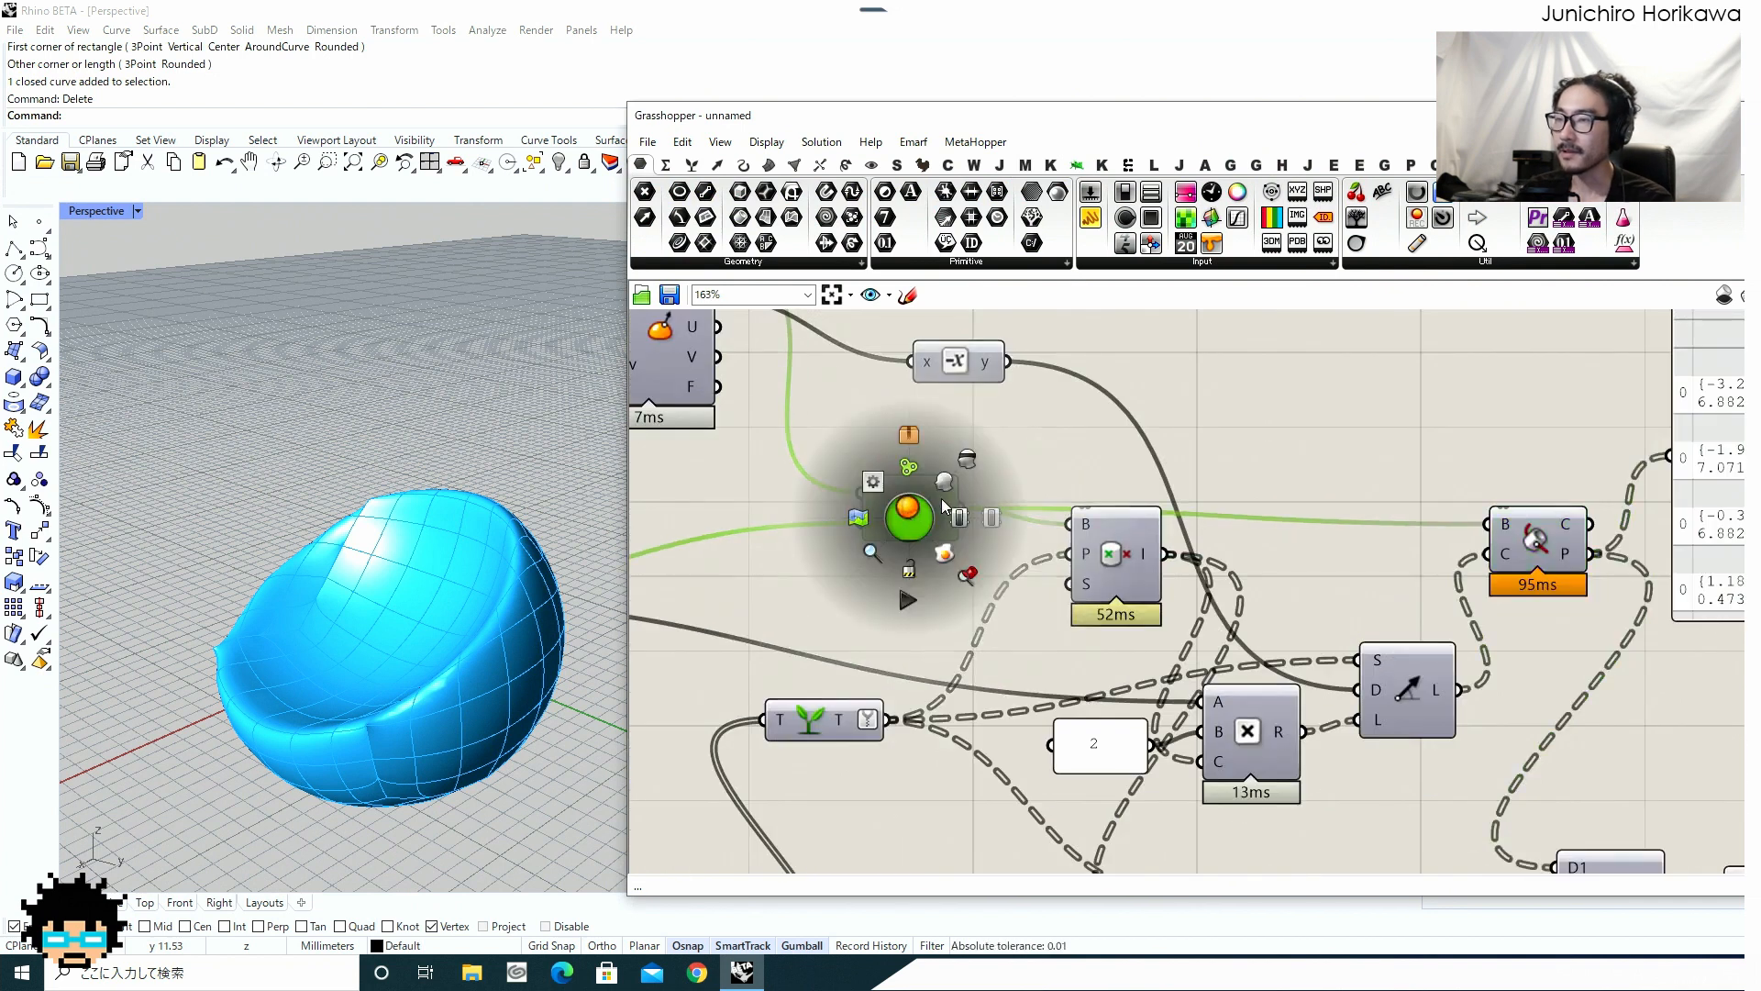
pyautogui.click(941, 492)
pyautogui.scroll(-3, 431, 548)
pyautogui.moveTo(304, 608); pyautogui.dragTo(426, 506, button='right')
pyautogui.scroll(2, 431, 500)
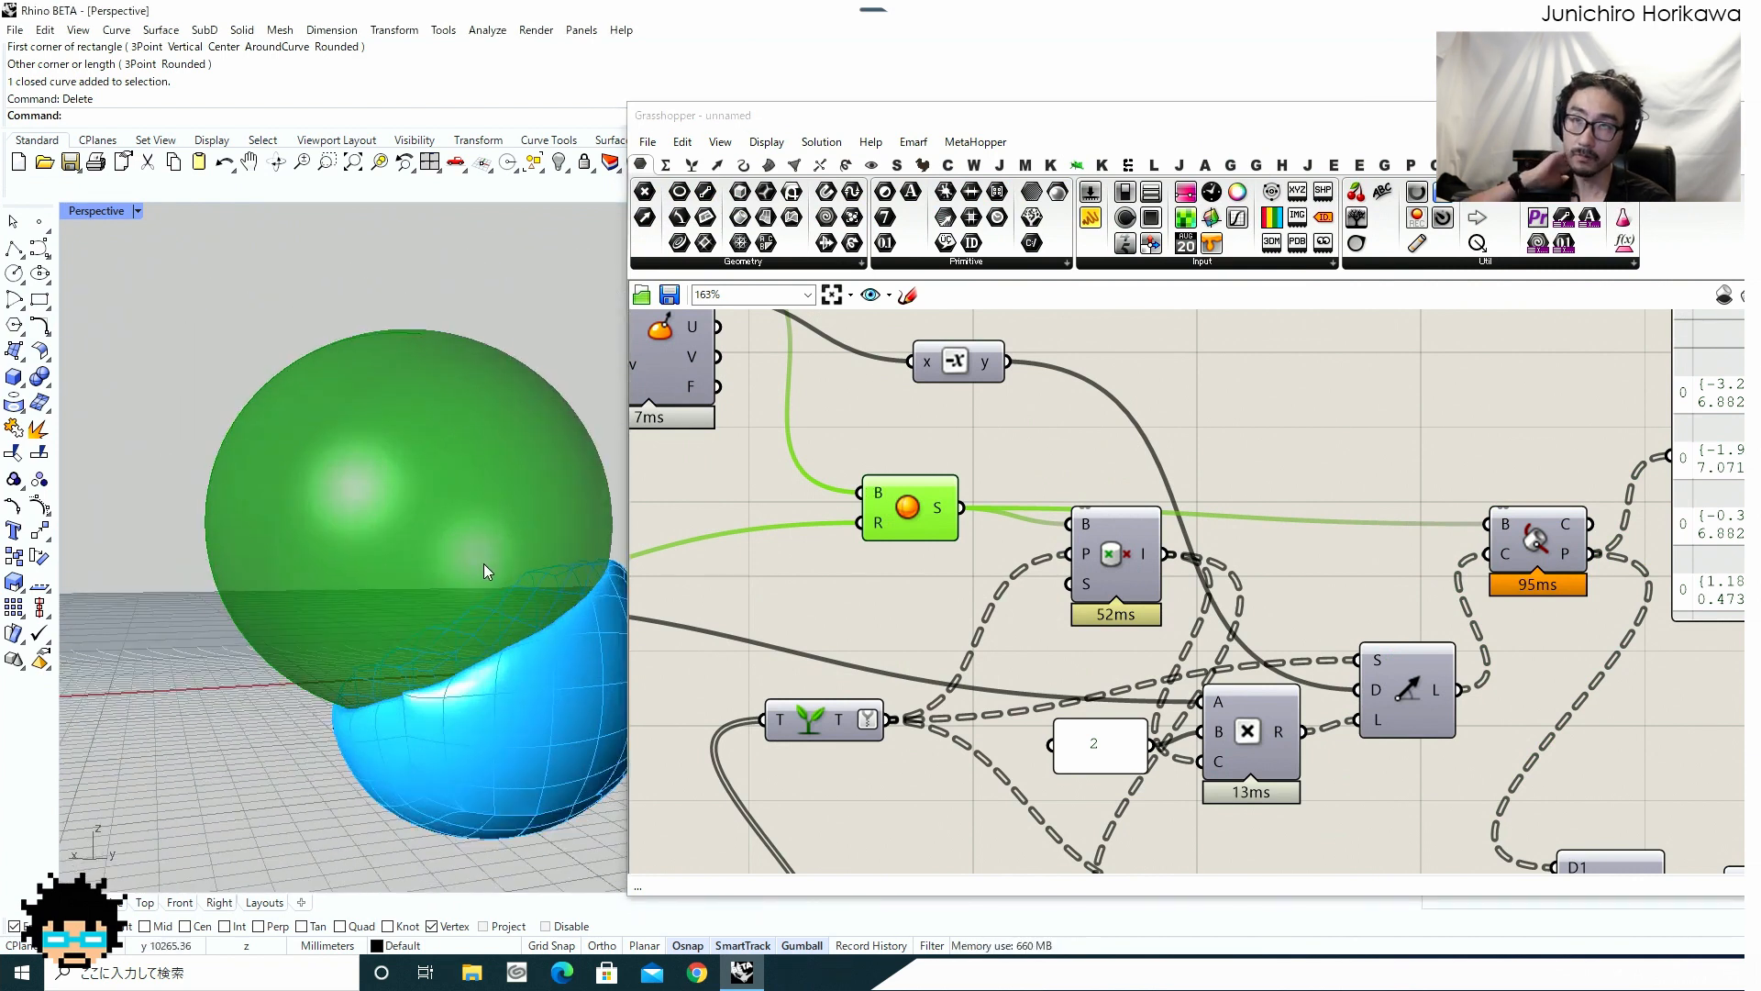
pyautogui.scroll(-4, 900, 602)
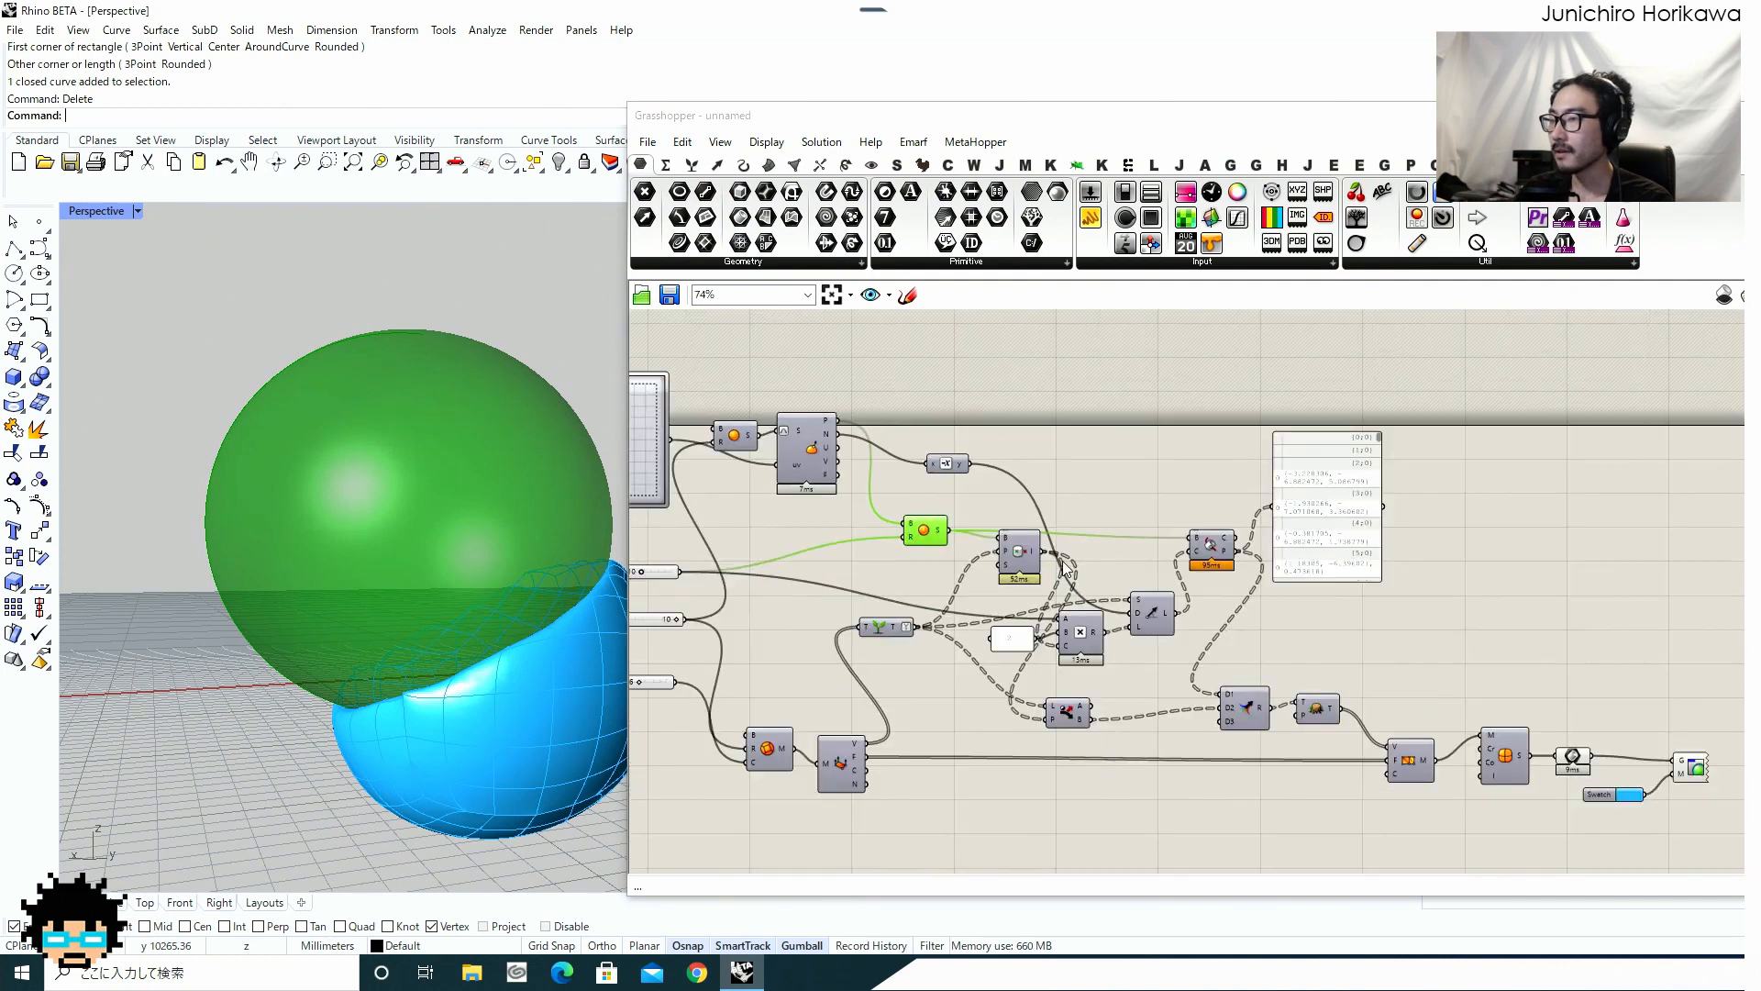
# Delete the panel listing the intersection points and hide the second sphere's preview.
pyautogui.click(1310, 527)
pyautogui.press('Delete')
pyautogui.scroll(2, 1255, 536)
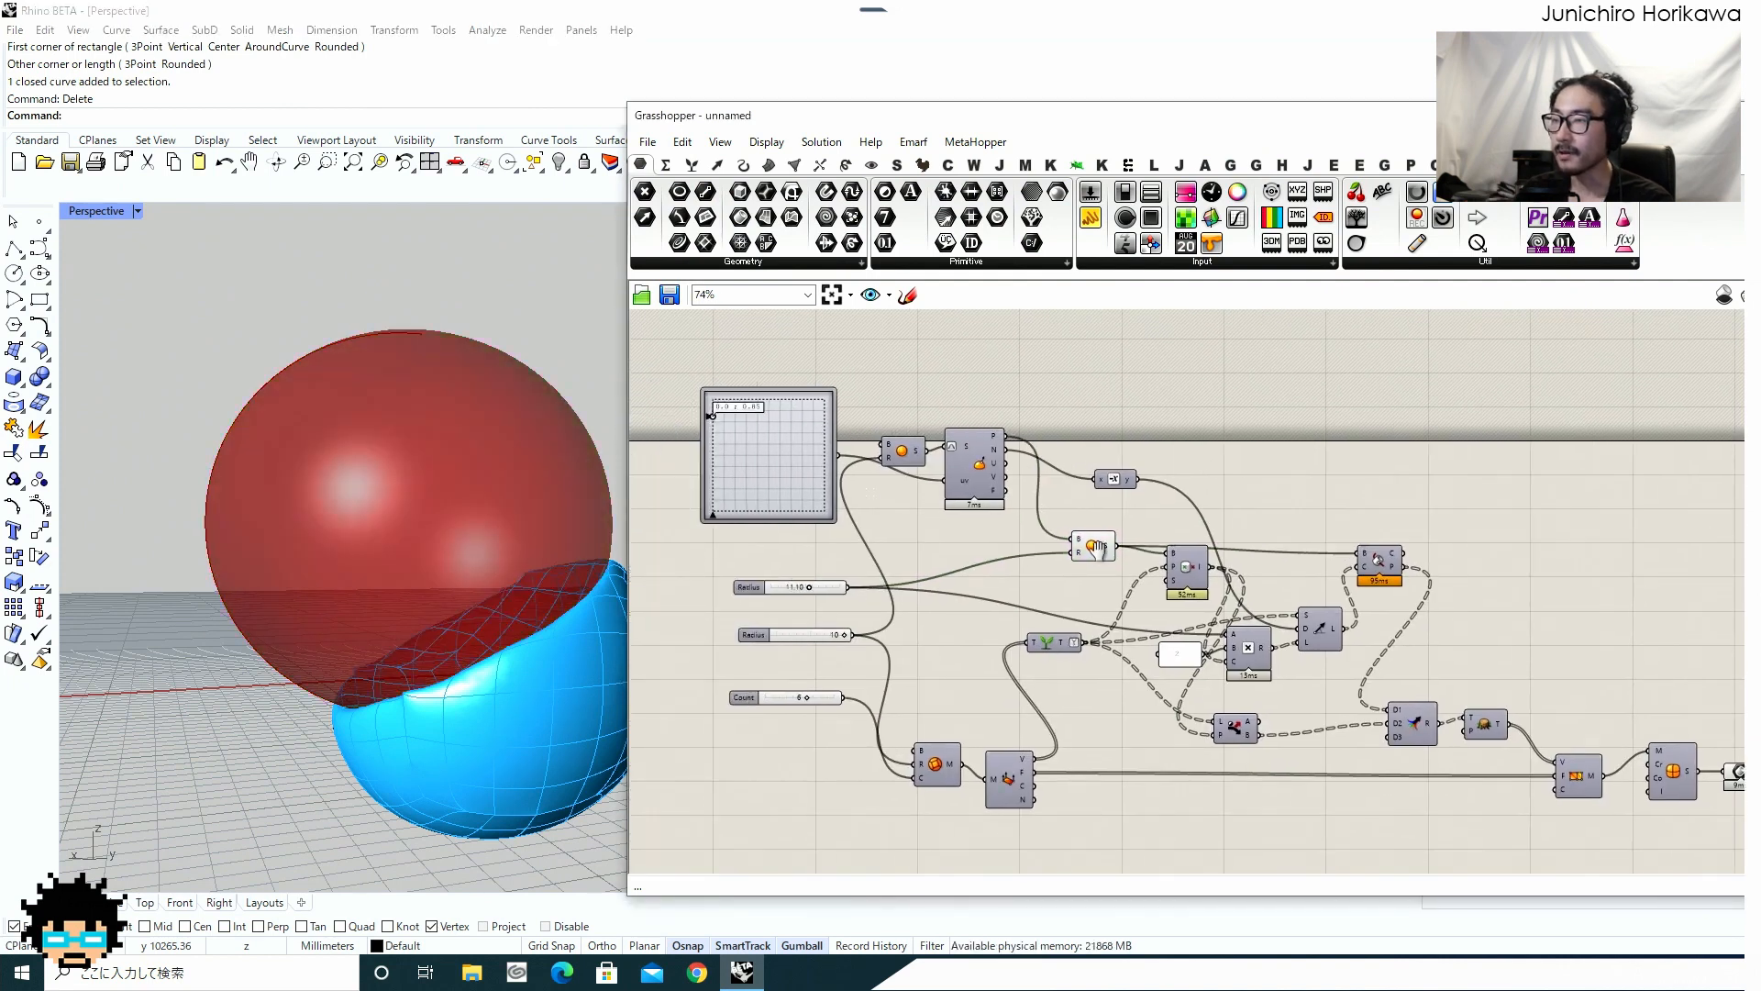
pyautogui.click(1053, 557)
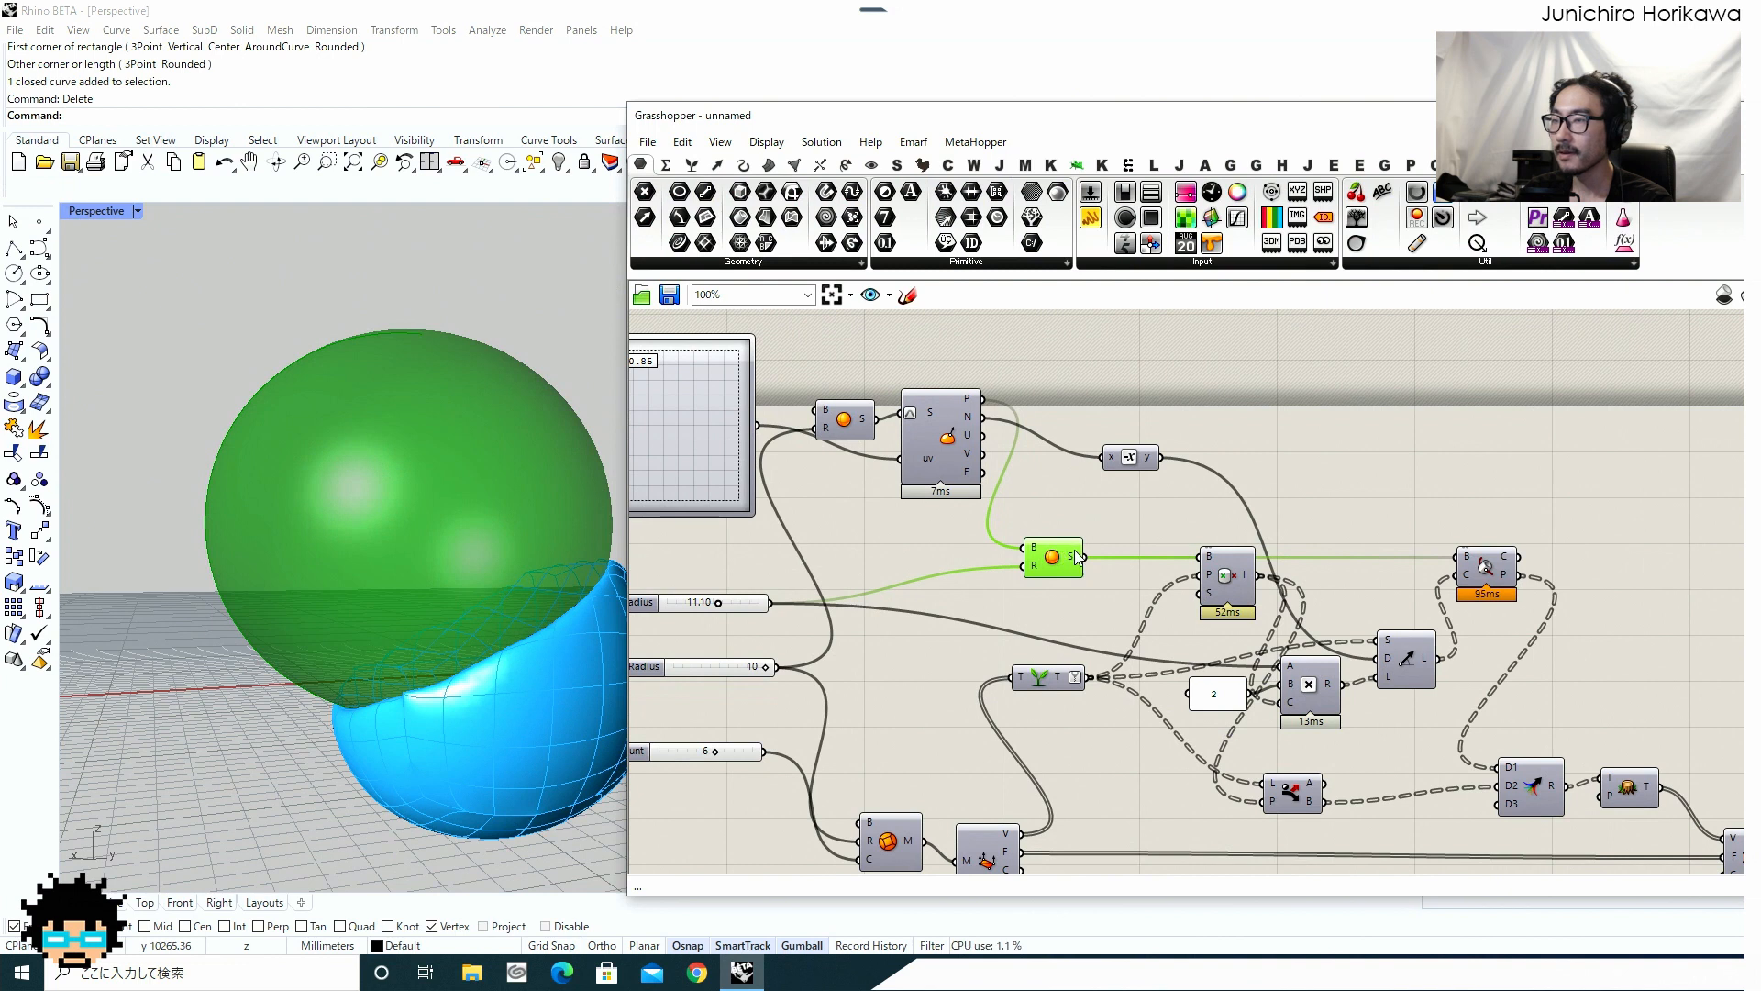
pyautogui.middleClick(1042, 563)
pyautogui.click(1096, 513)
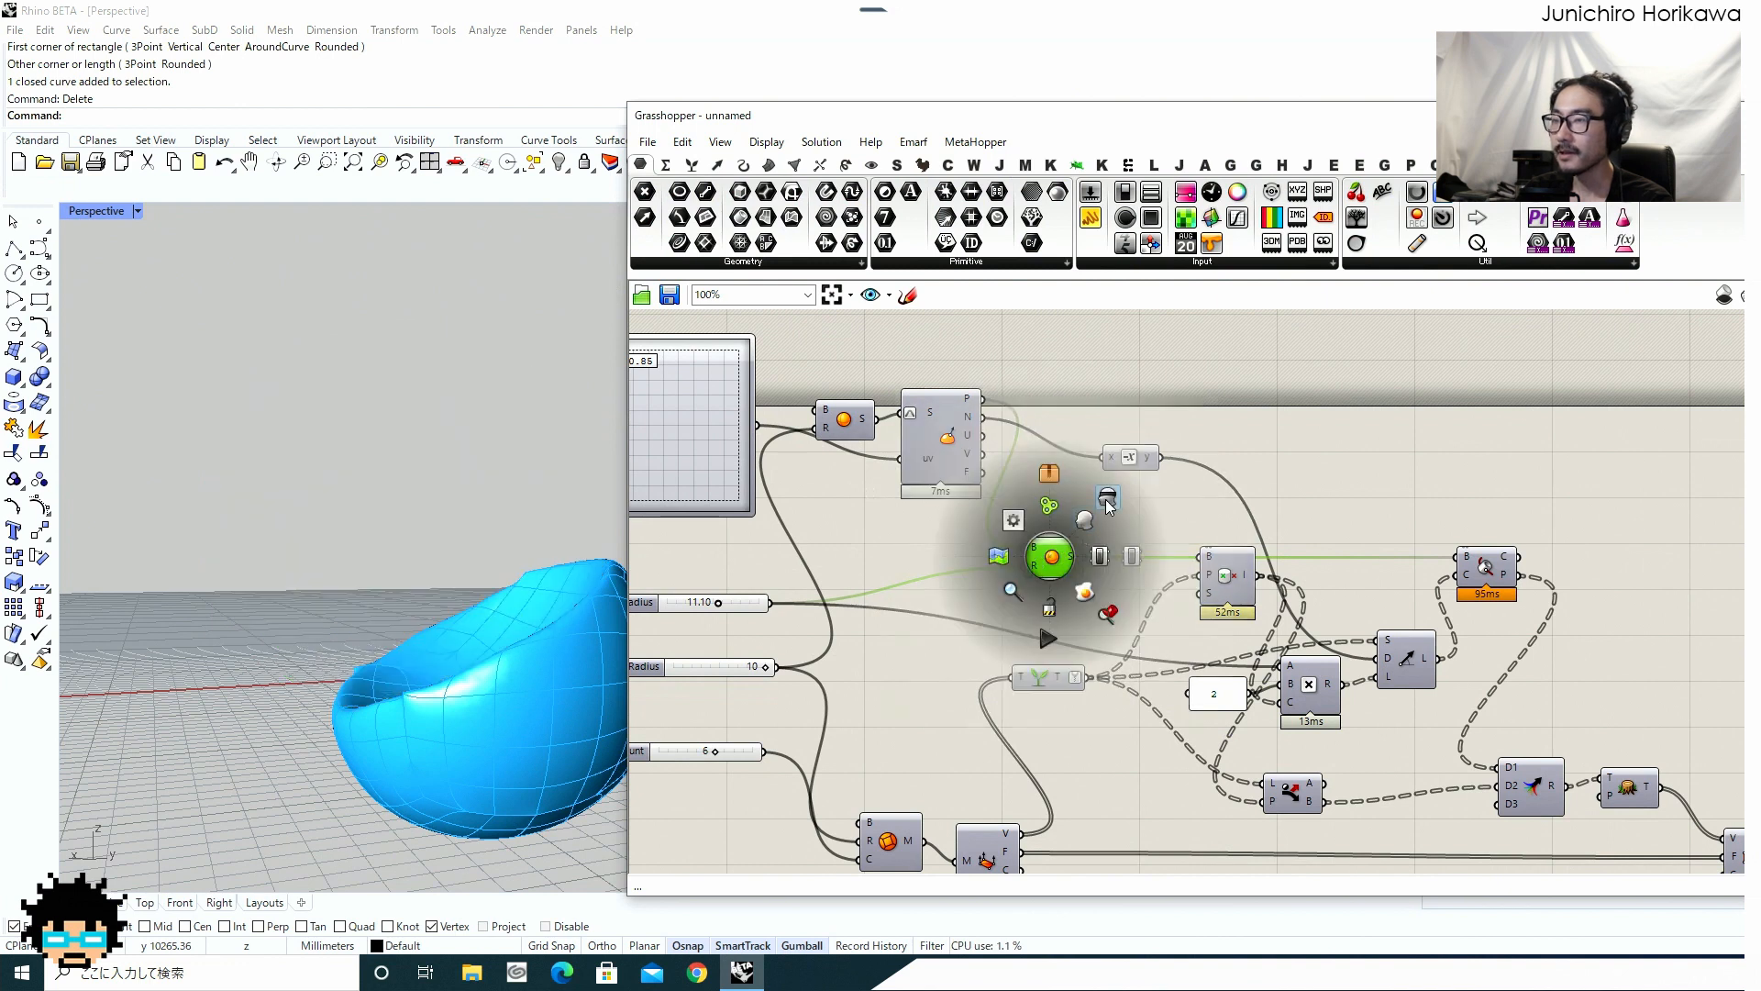
# Turn on the previews of the grafted mesh vertices and of the second sphere feeding the inclusion test.
pyautogui.middleClick(1050, 679)
pyautogui.click(1101, 631)
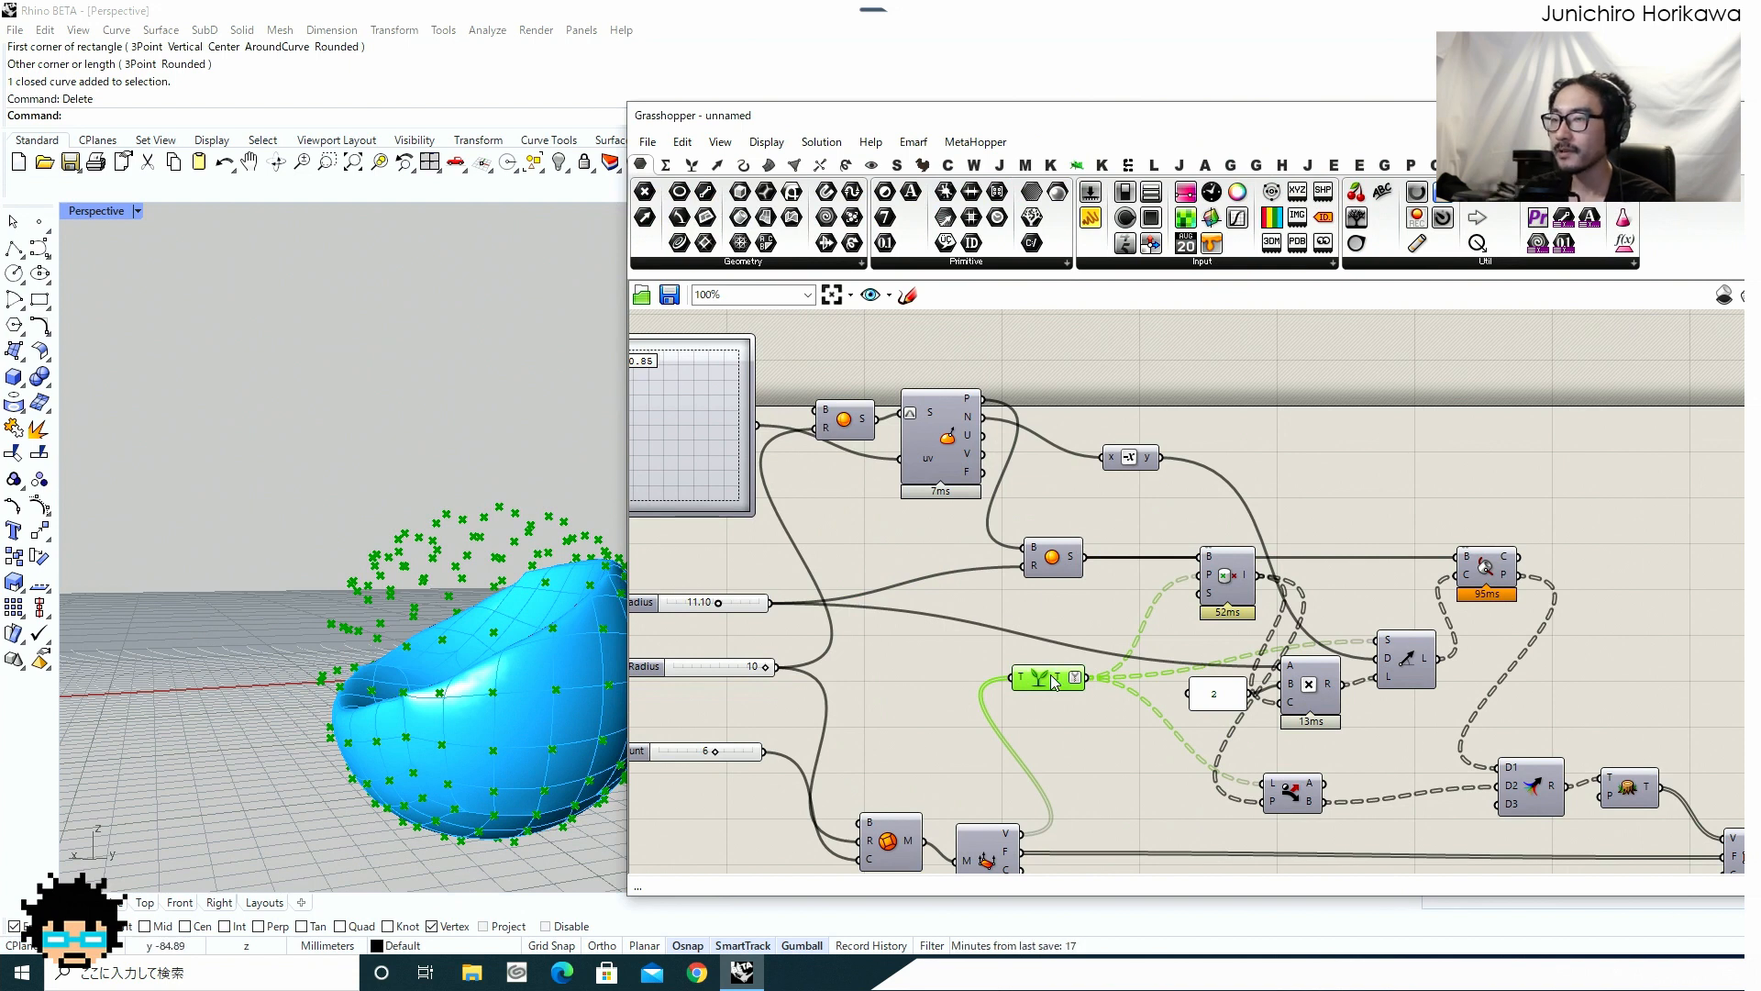
pyautogui.click(442, 636)
pyautogui.scroll(5, 477, 614)
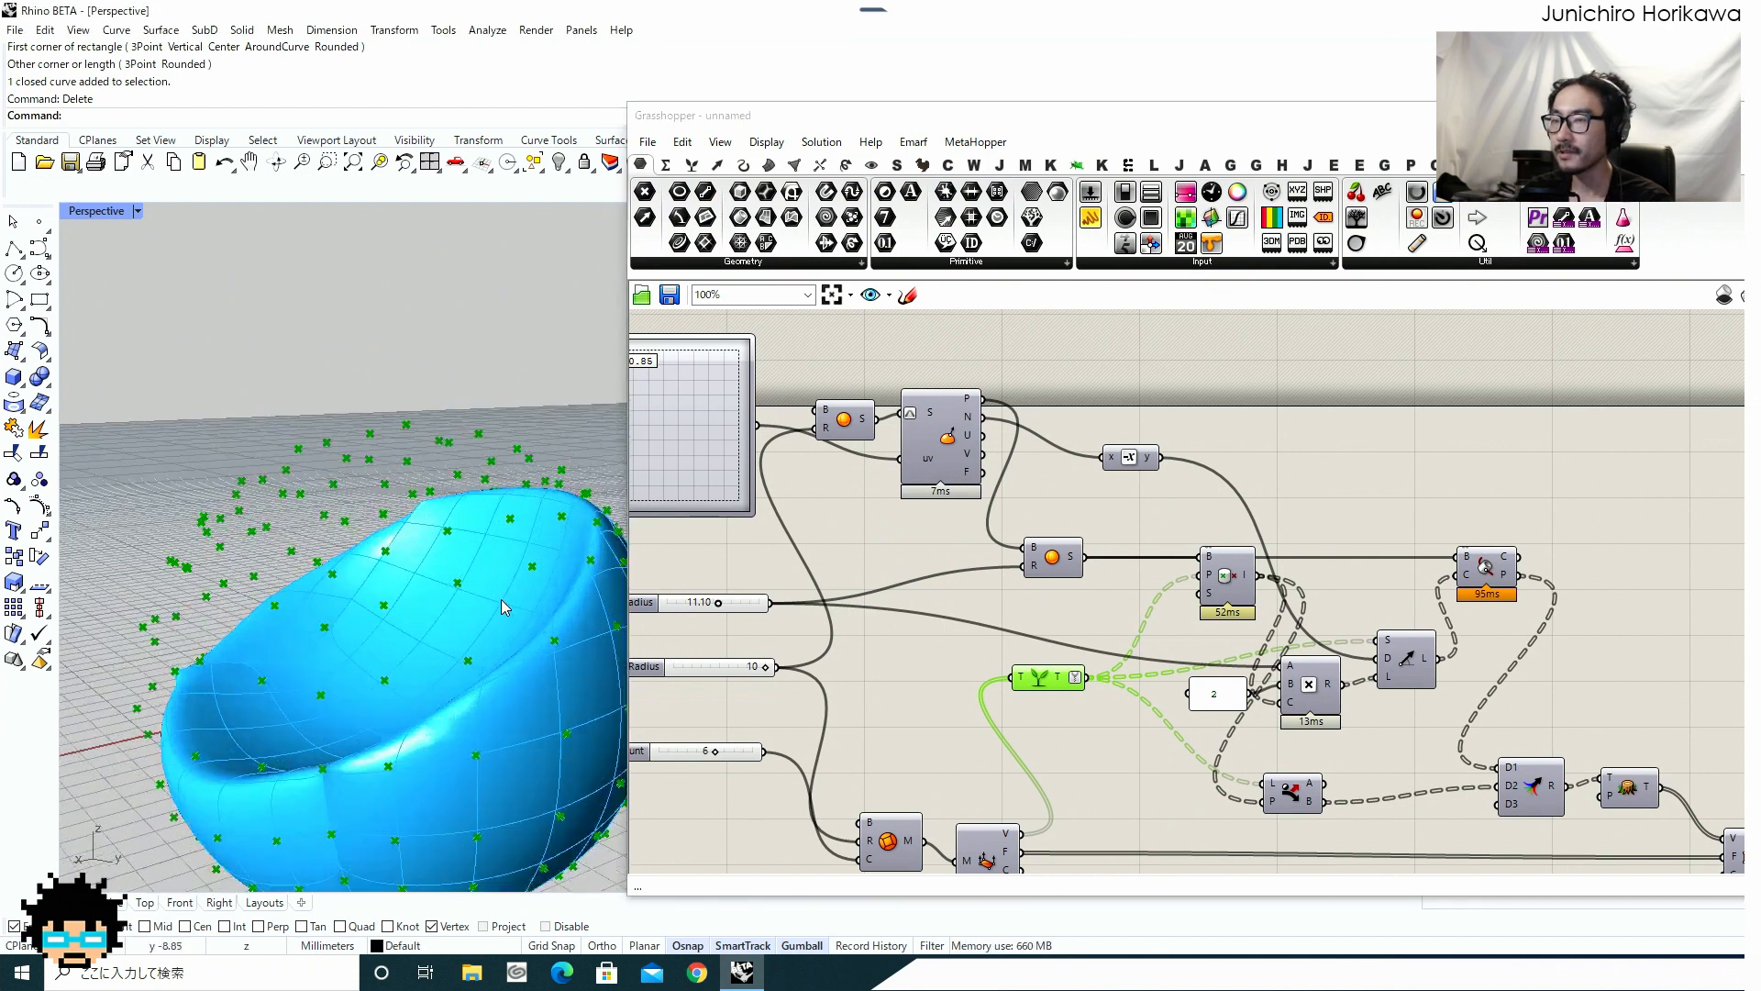
pyautogui.click(1046, 569)
pyautogui.middleClick(1047, 568)
pyautogui.click(1082, 525)
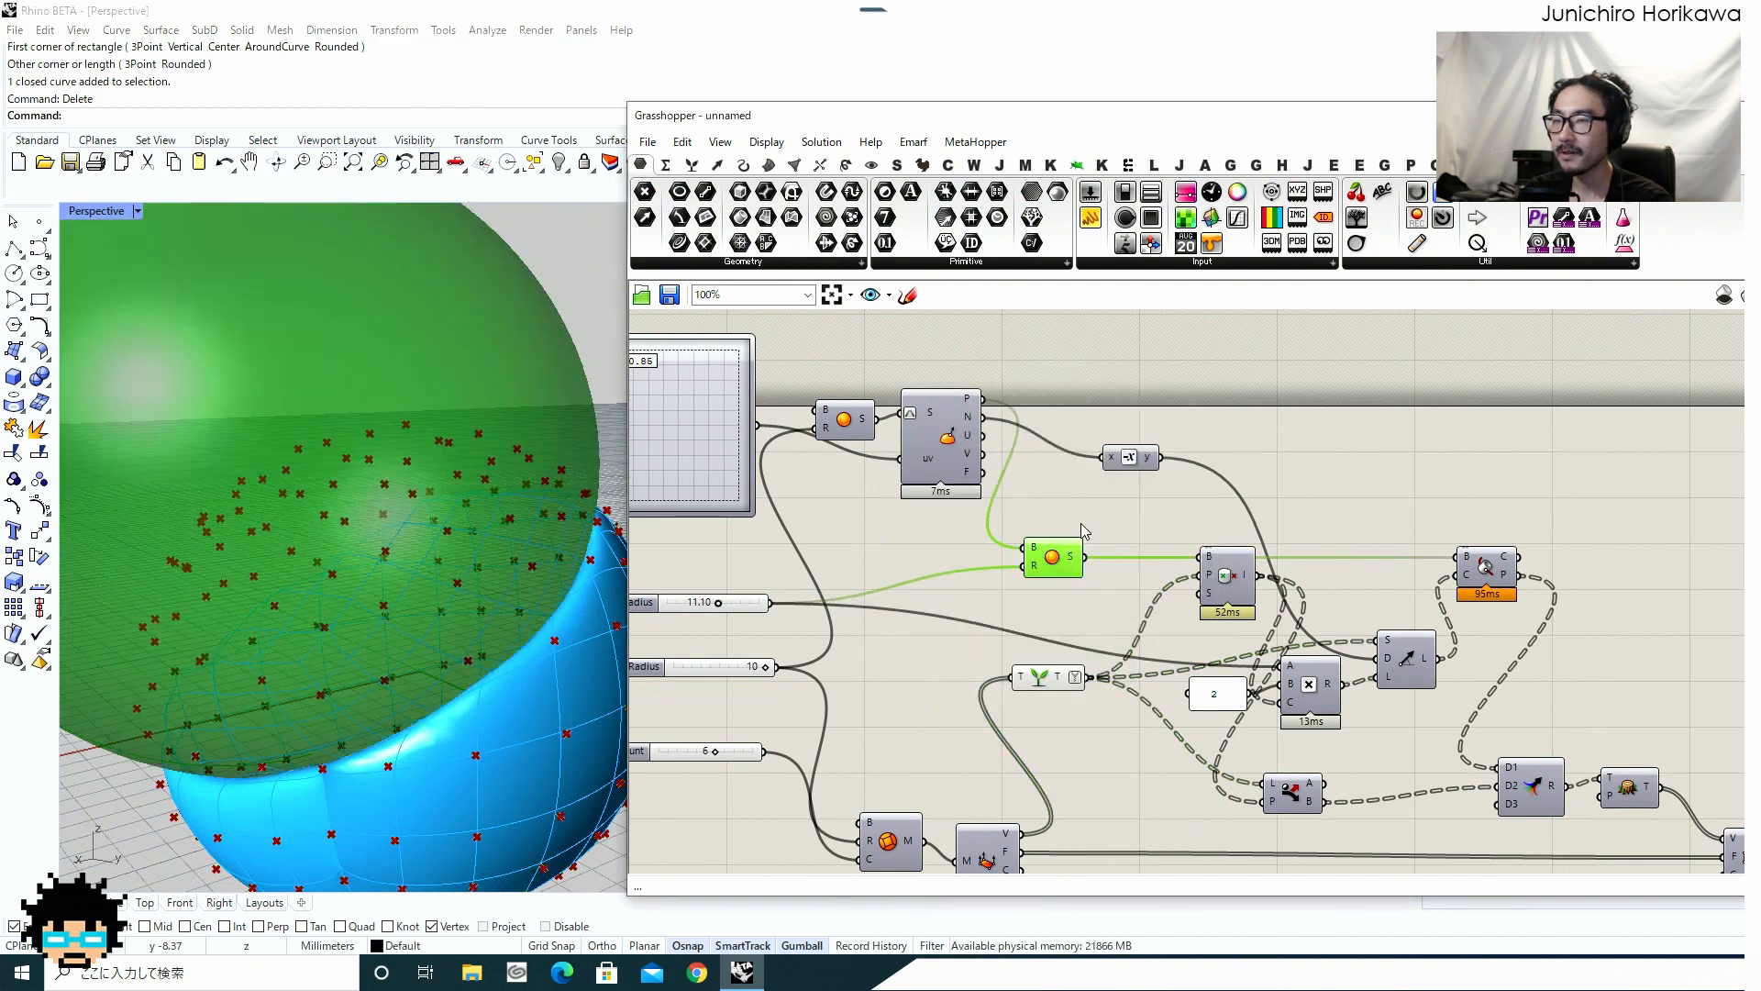
# Examine from several angles how the grafted vertices sit inside and outside the second sphere around the blue form's rim.
pyautogui.scroll(-3, 459, 558)
pyautogui.scroll(6, 536, 547)
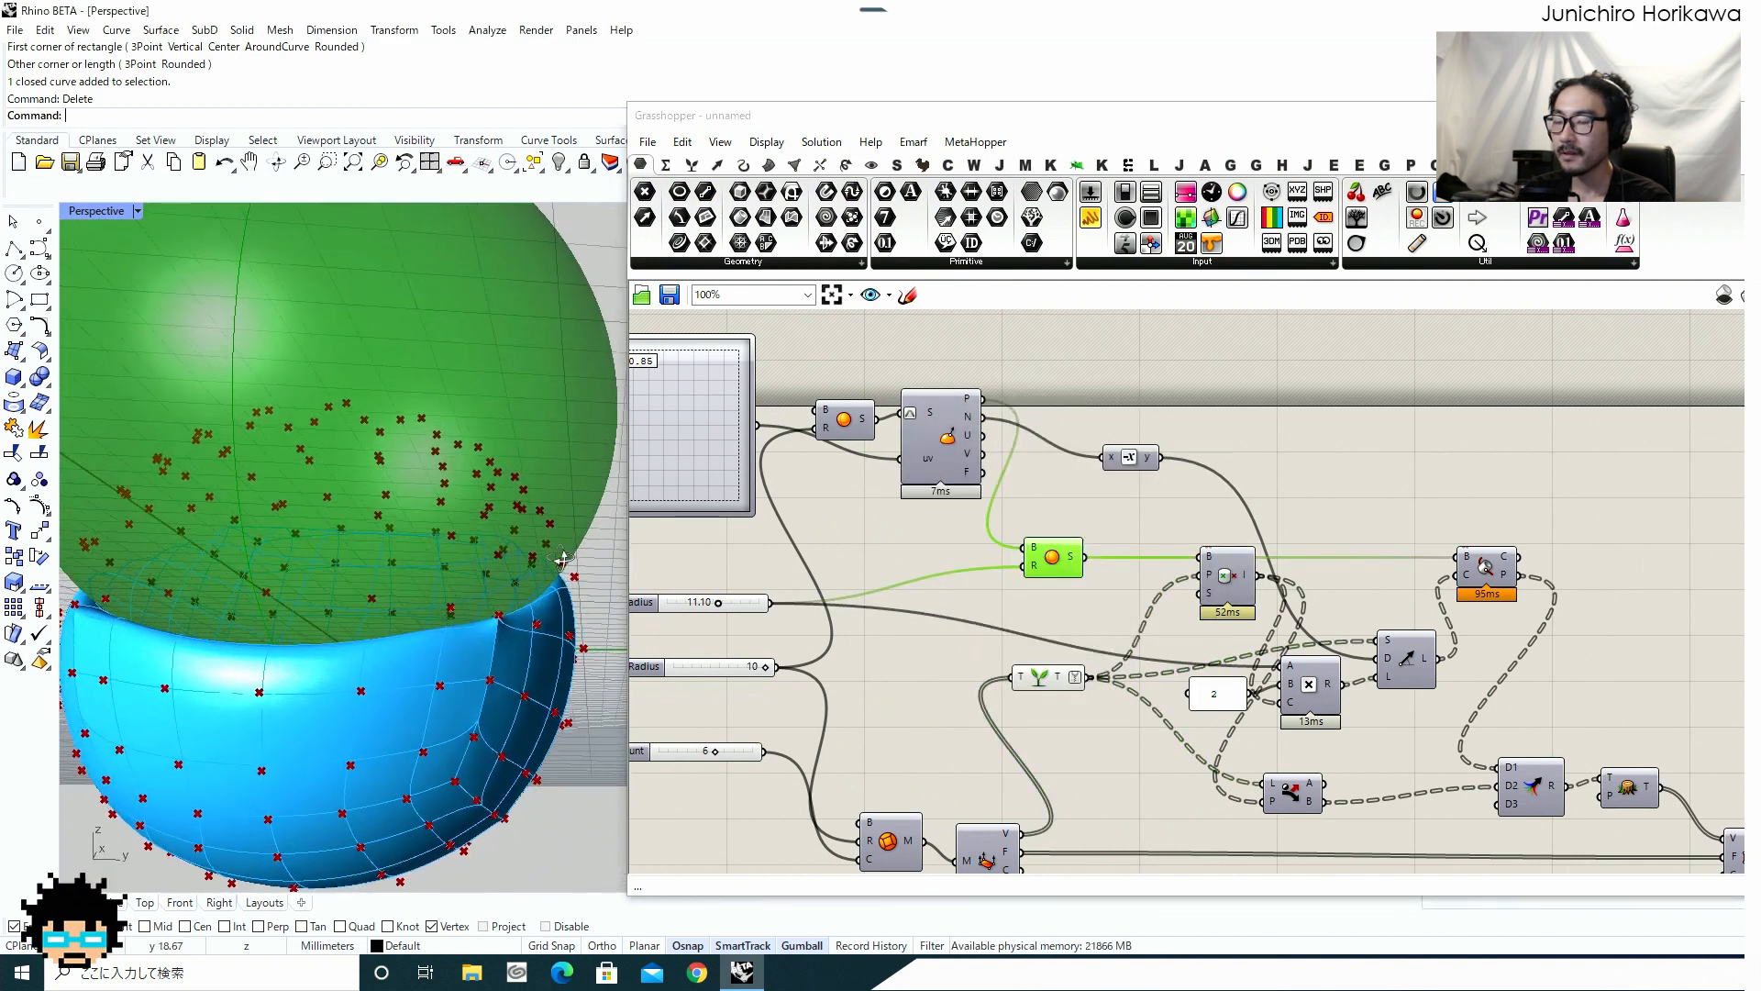
pyautogui.scroll(-4, 536, 546)
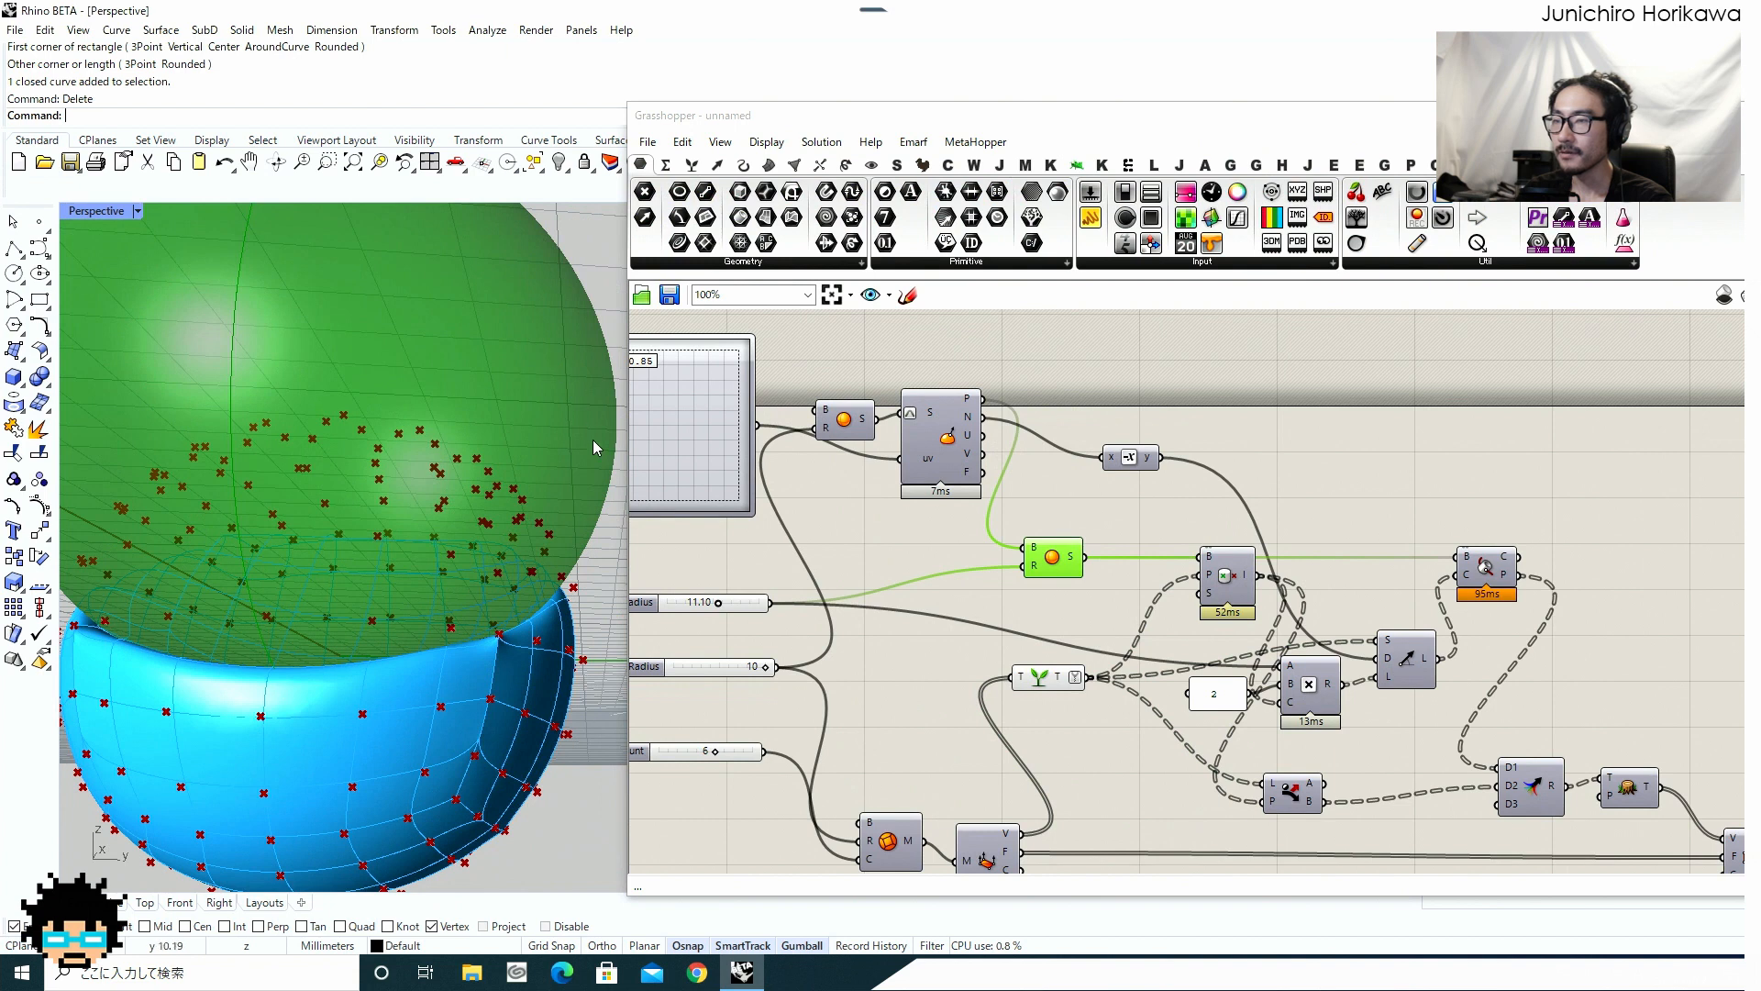
pyautogui.scroll(-3, 594, 468)
pyautogui.scroll(3, 616, 479)
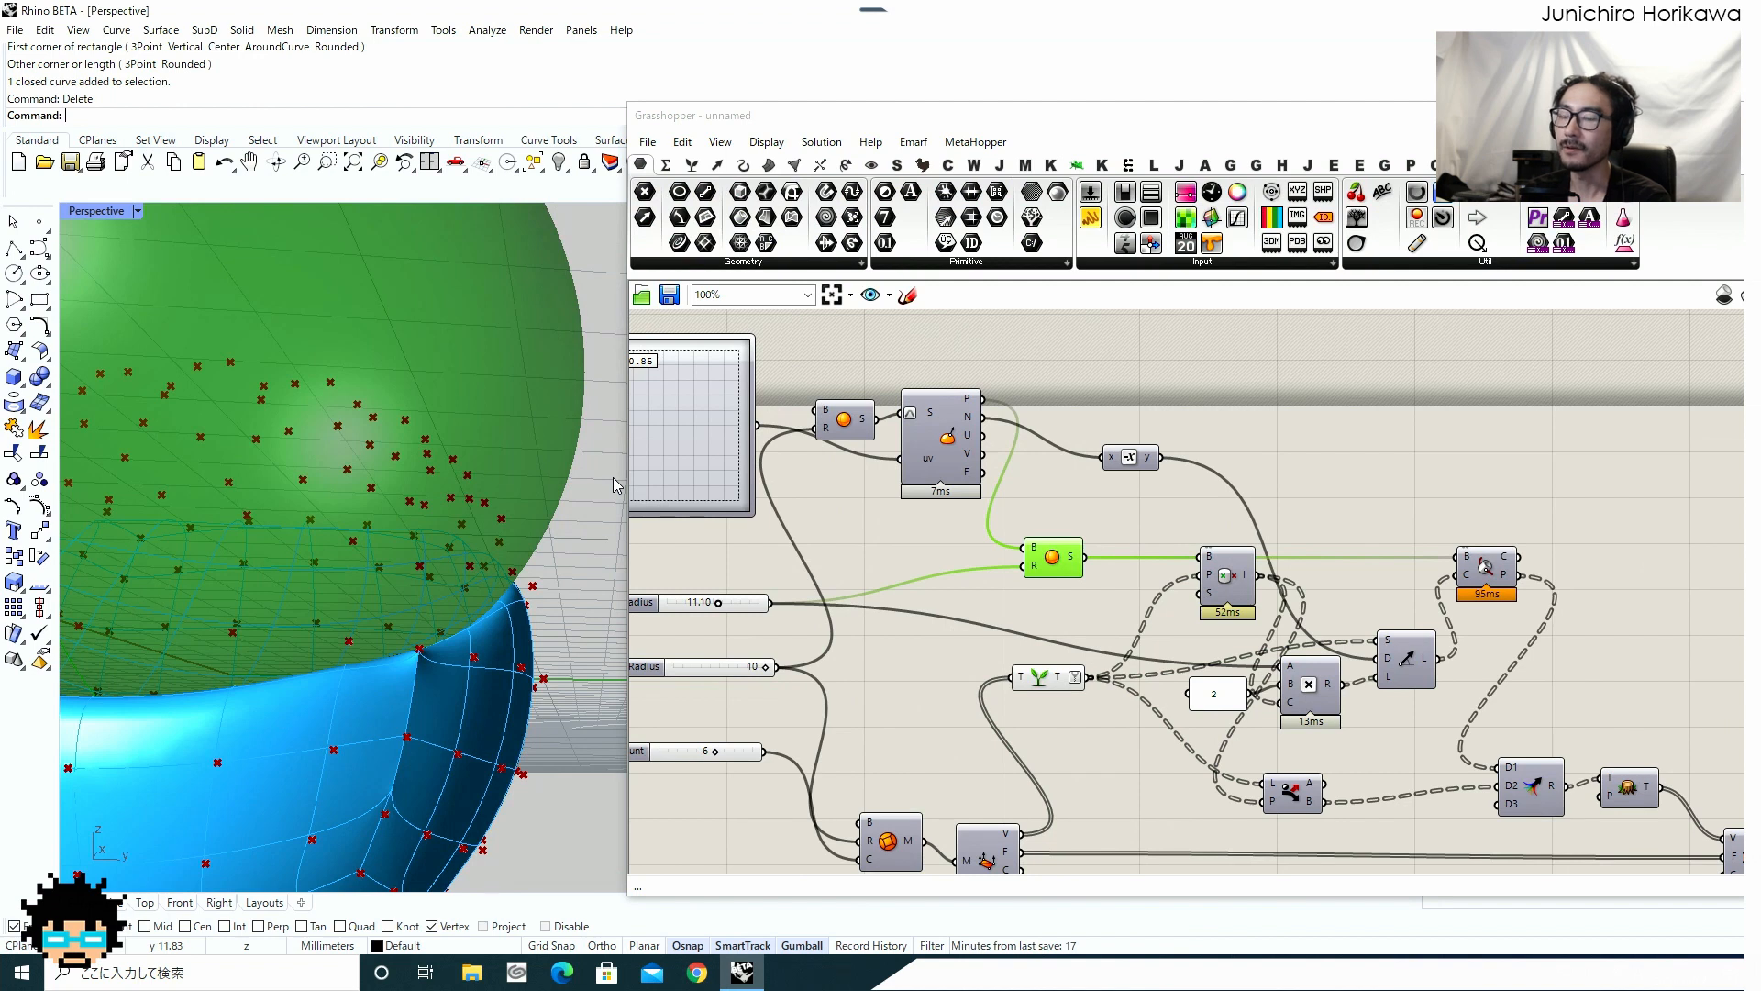
pyautogui.scroll(-3, 514, 499)
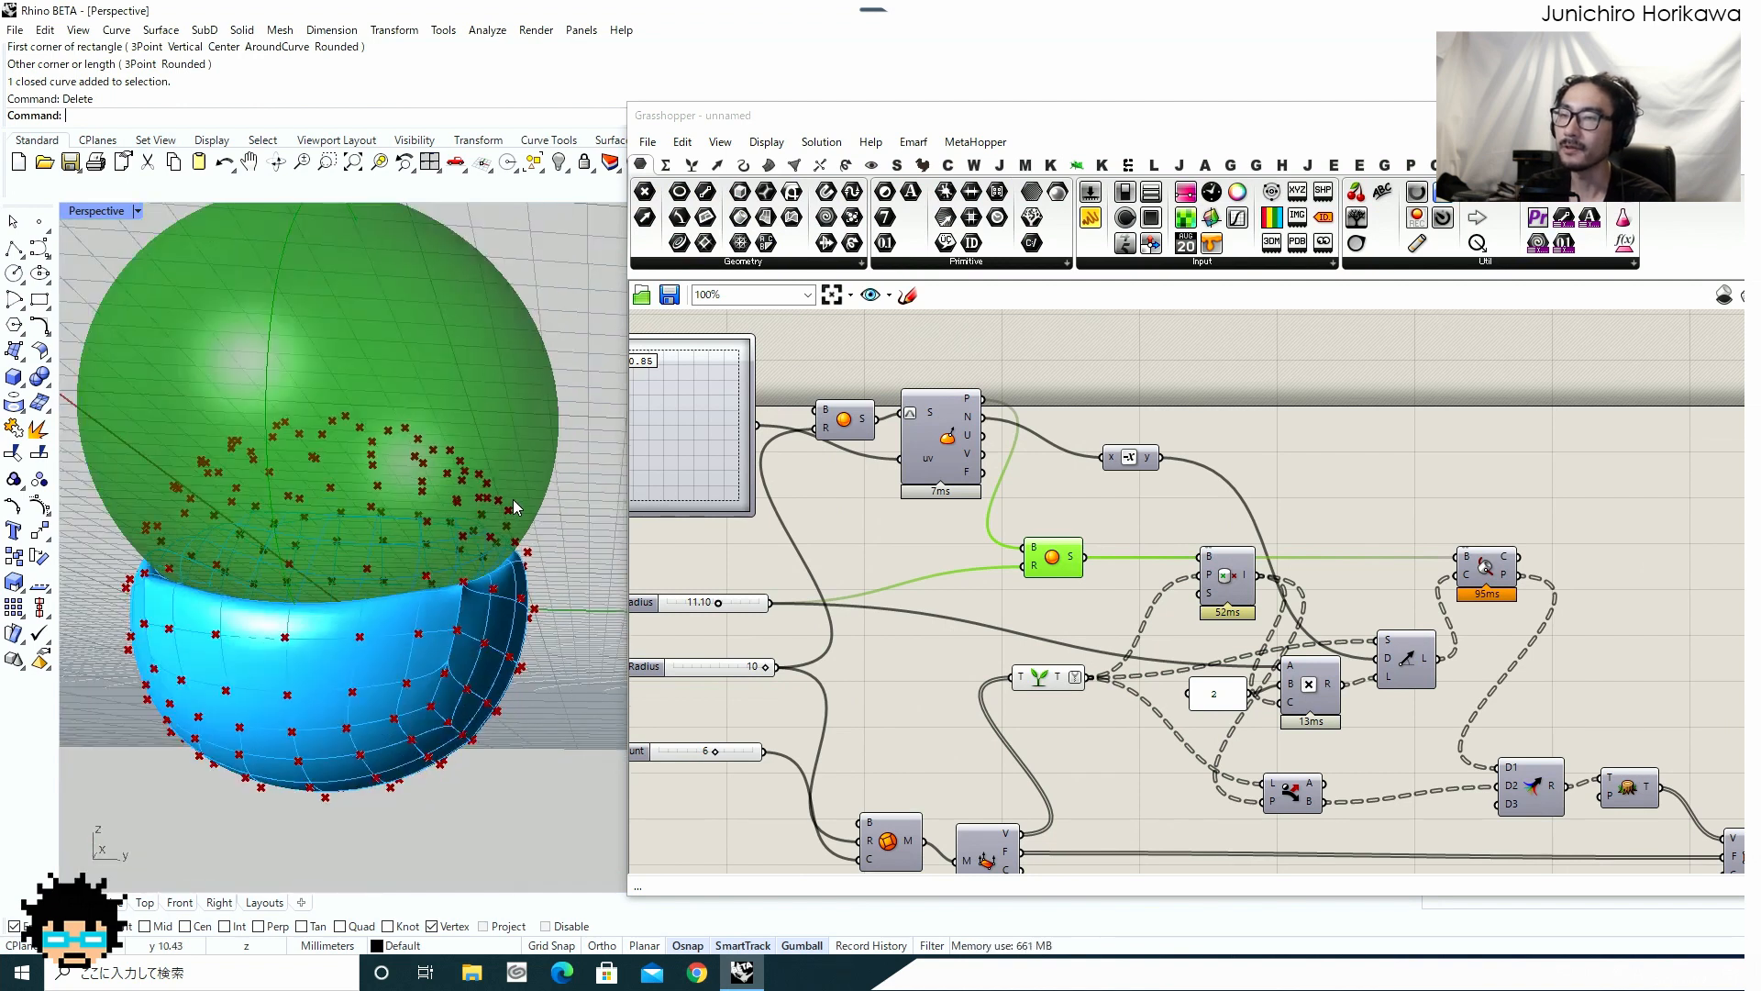
pyautogui.scroll(-4, 411, 314)
pyautogui.scroll(5, 396, 363)
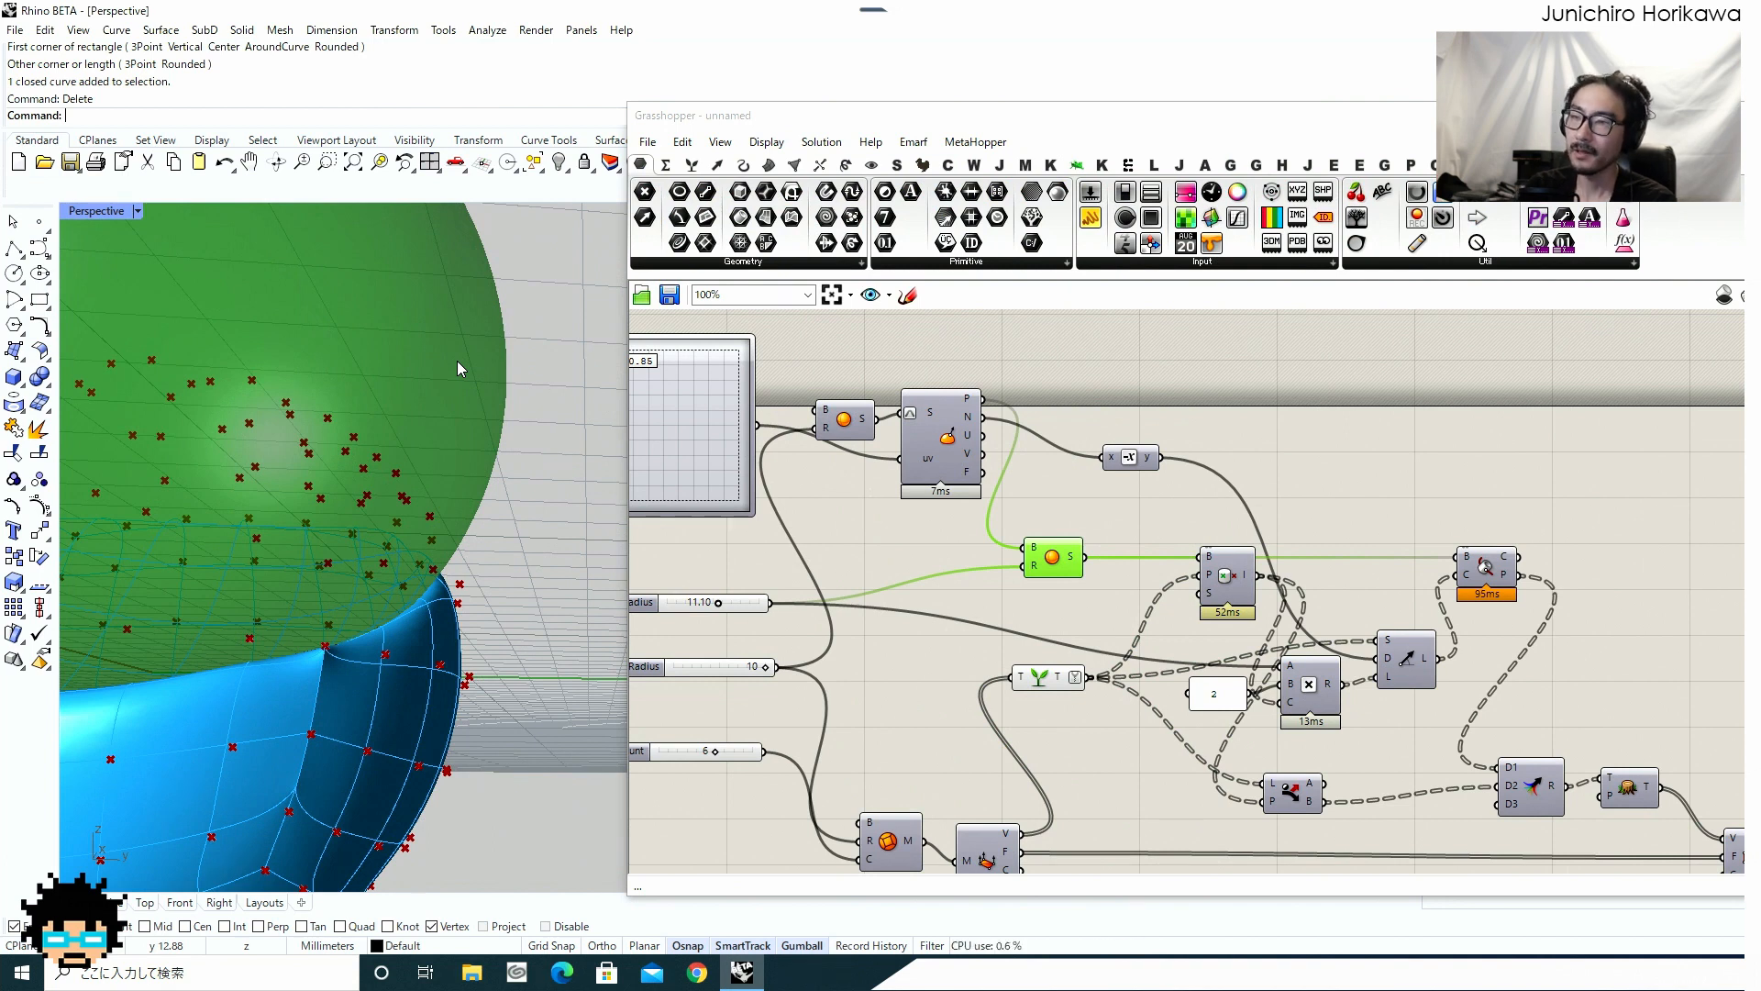
pyautogui.scroll(-4, 457, 360)
pyautogui.scroll(6, 291, 367)
pyautogui.scroll(-3, 292, 366)
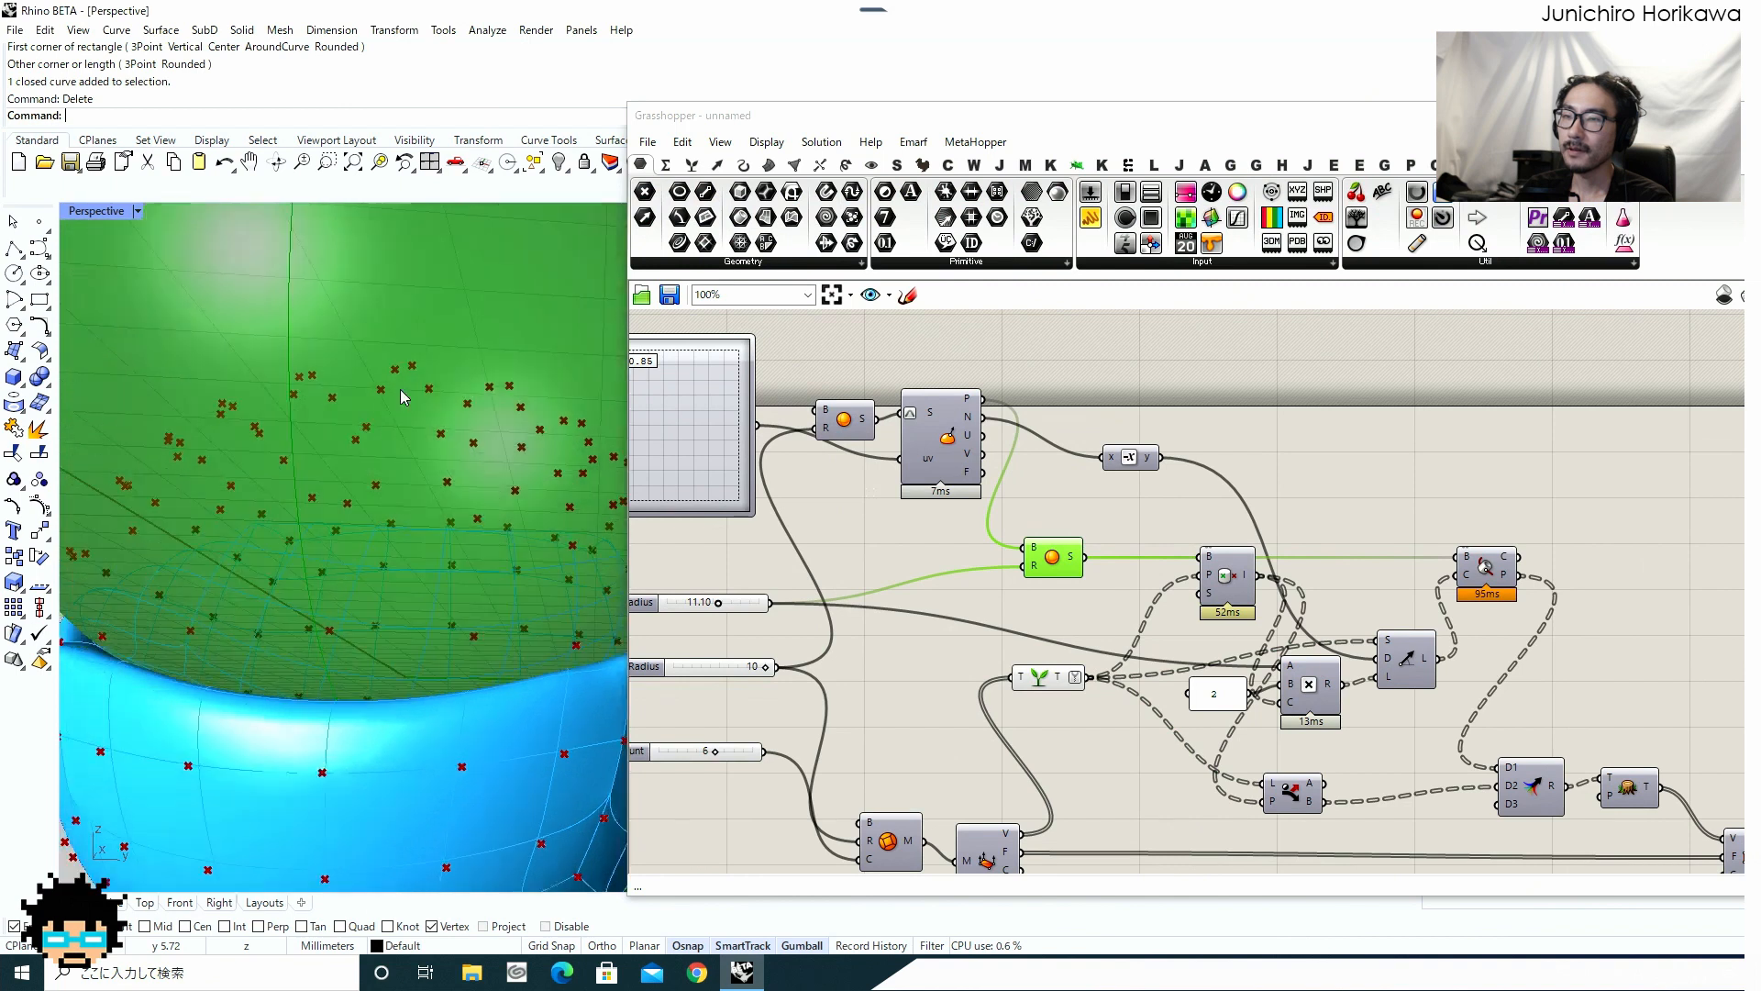
pyautogui.scroll(-4, 300, 409)
pyautogui.scroll(4, 394, 463)
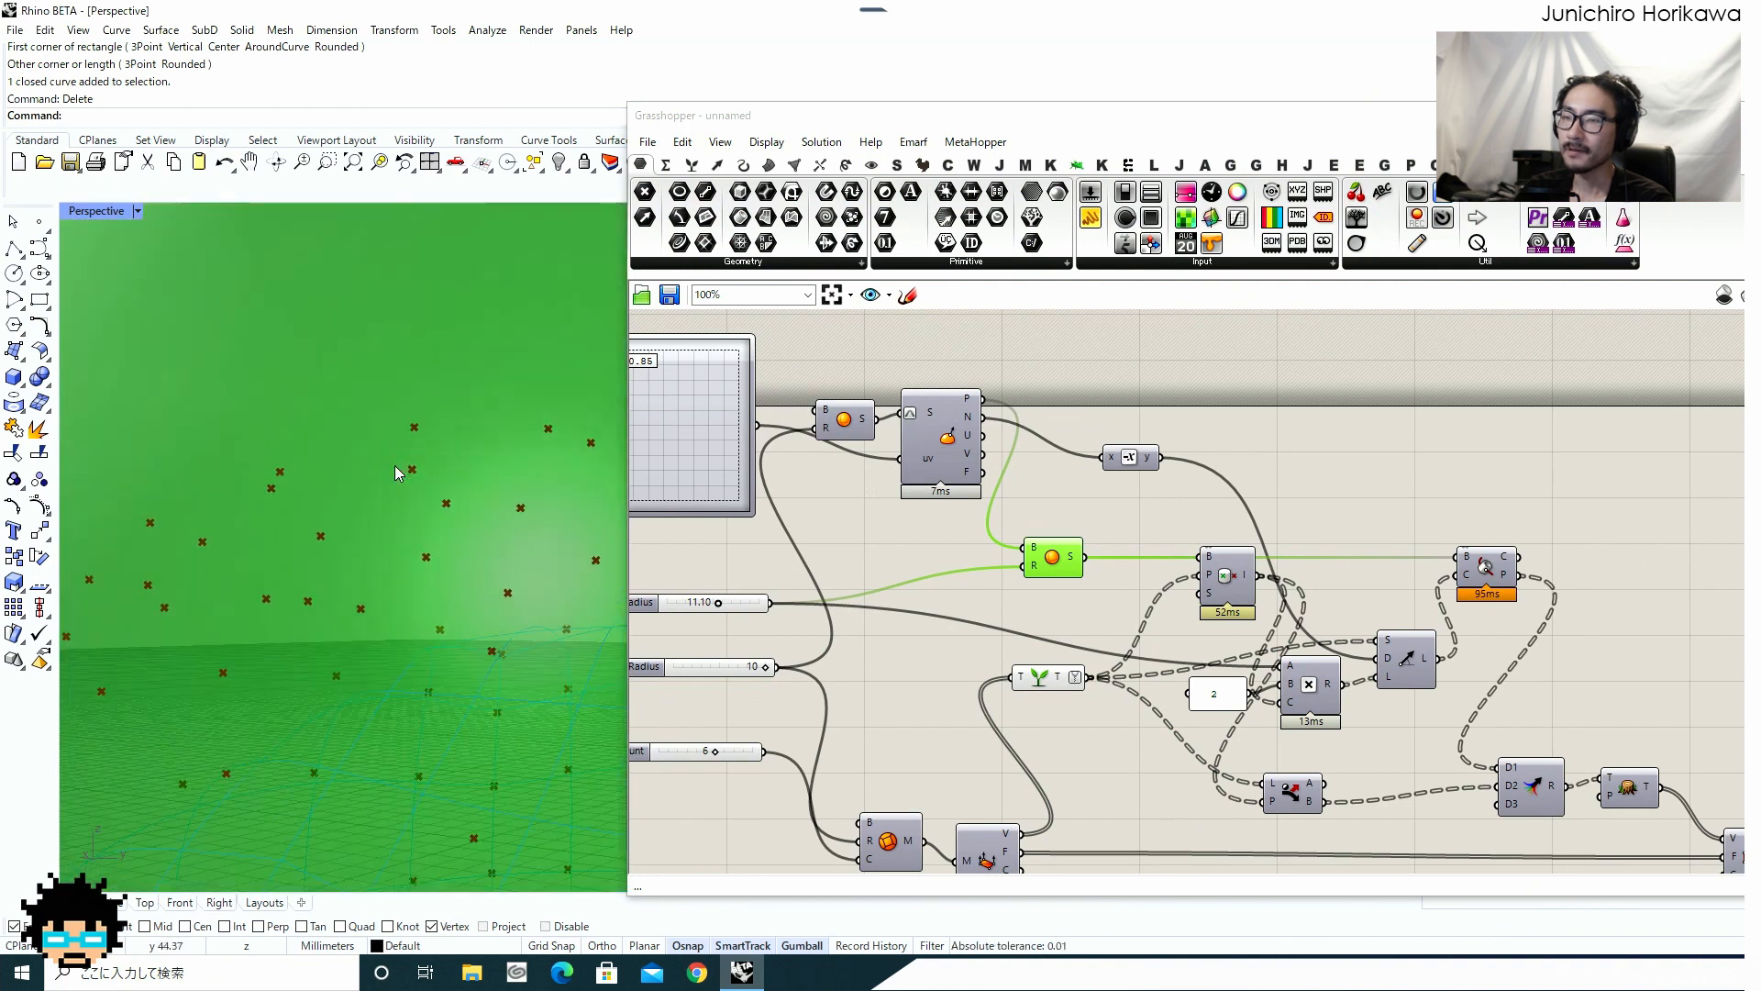
pyautogui.scroll(-3, 390, 466)
pyautogui.scroll(-2, 394, 486)
pyautogui.scroll(3, 394, 495)
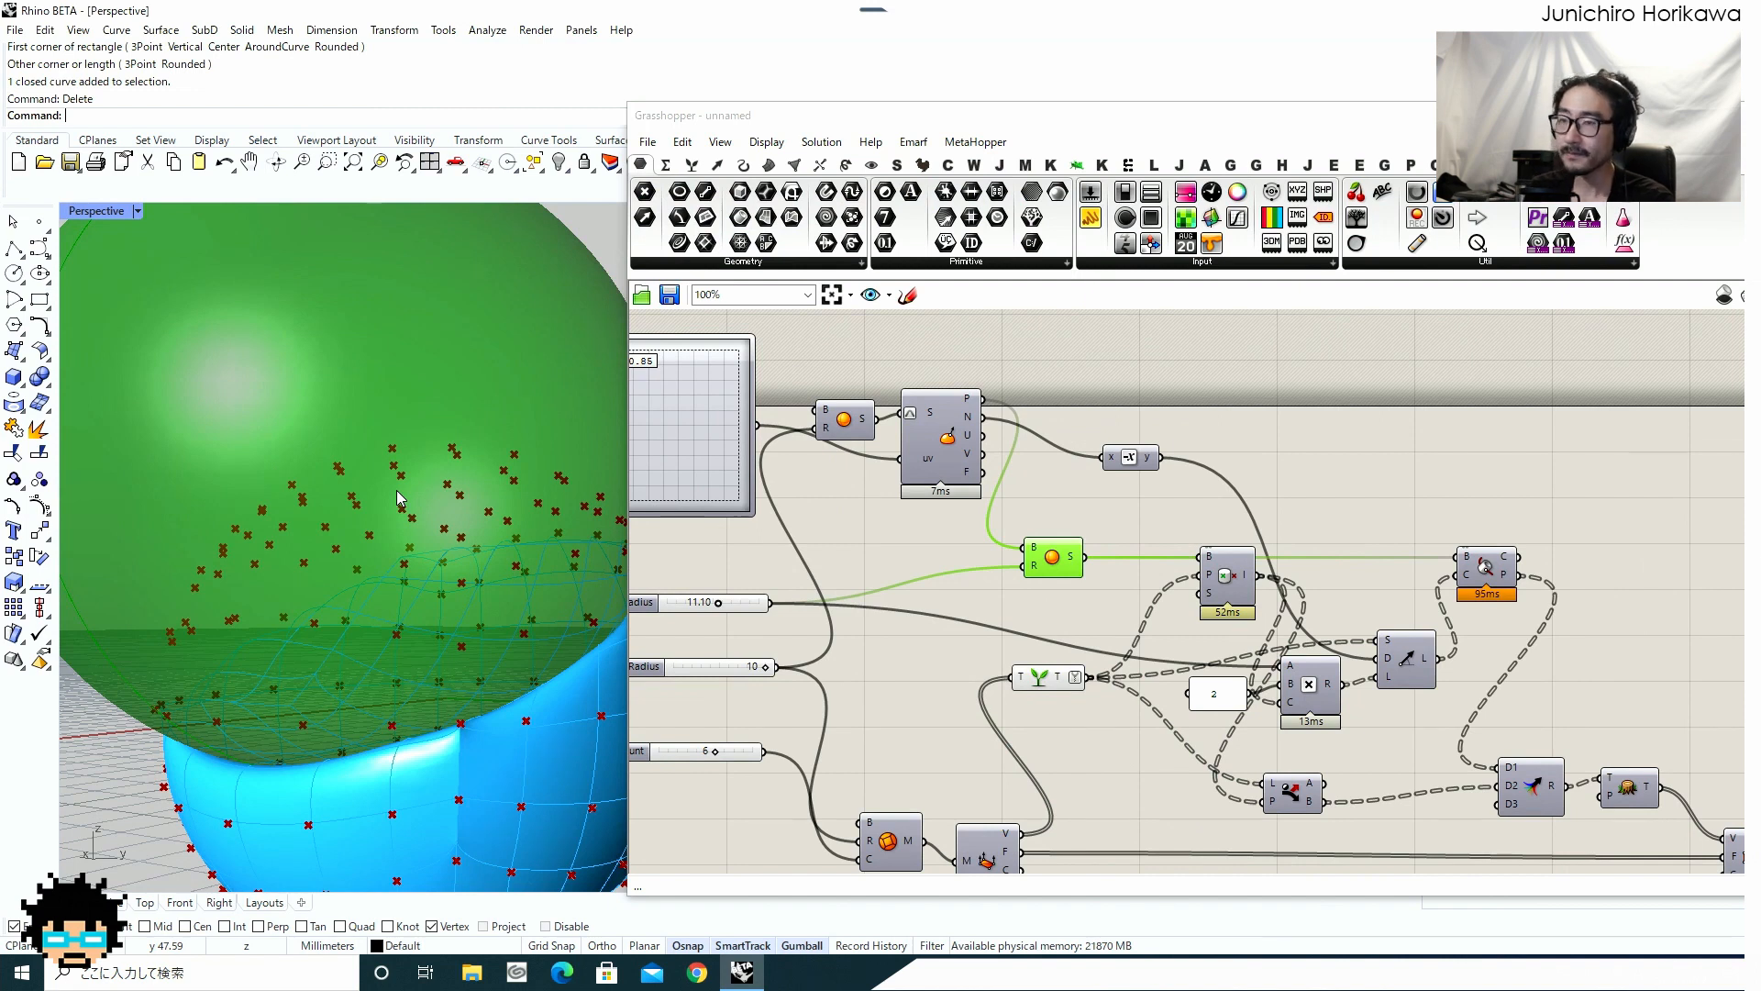
pyautogui.scroll(-3, 396, 490)
pyautogui.scroll(5, 493, 561)
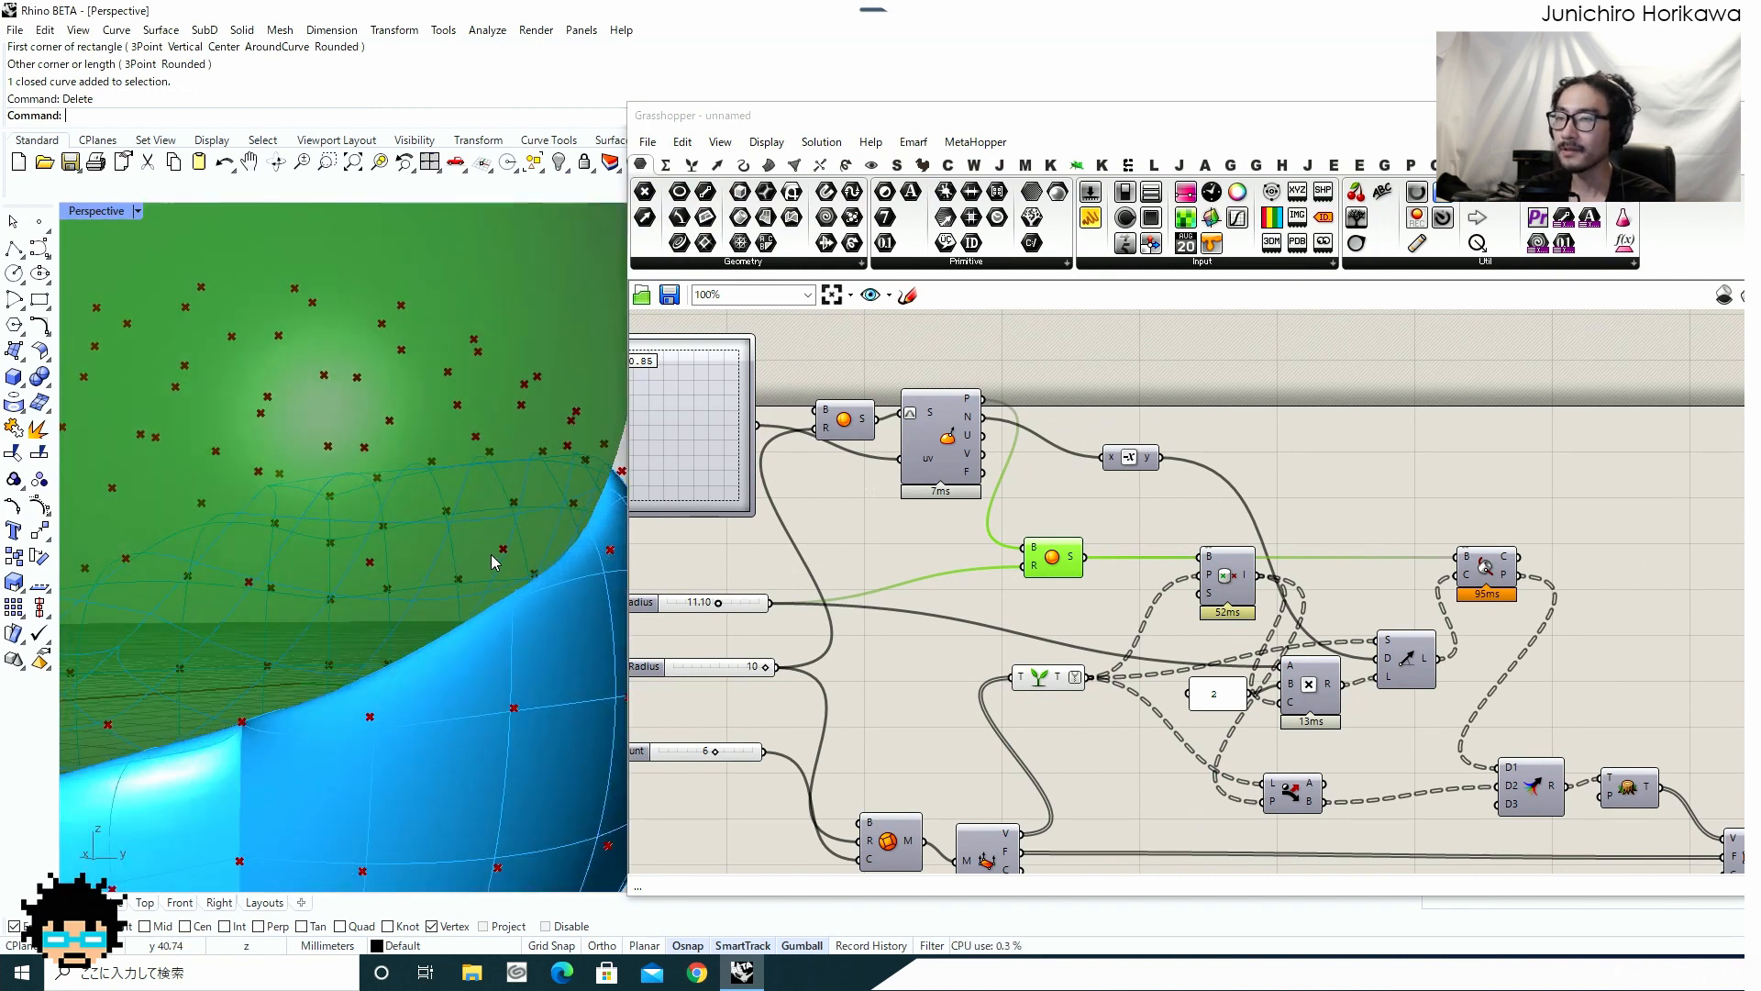
pyautogui.scroll(-3, 493, 561)
pyautogui.scroll(2, 475, 559)
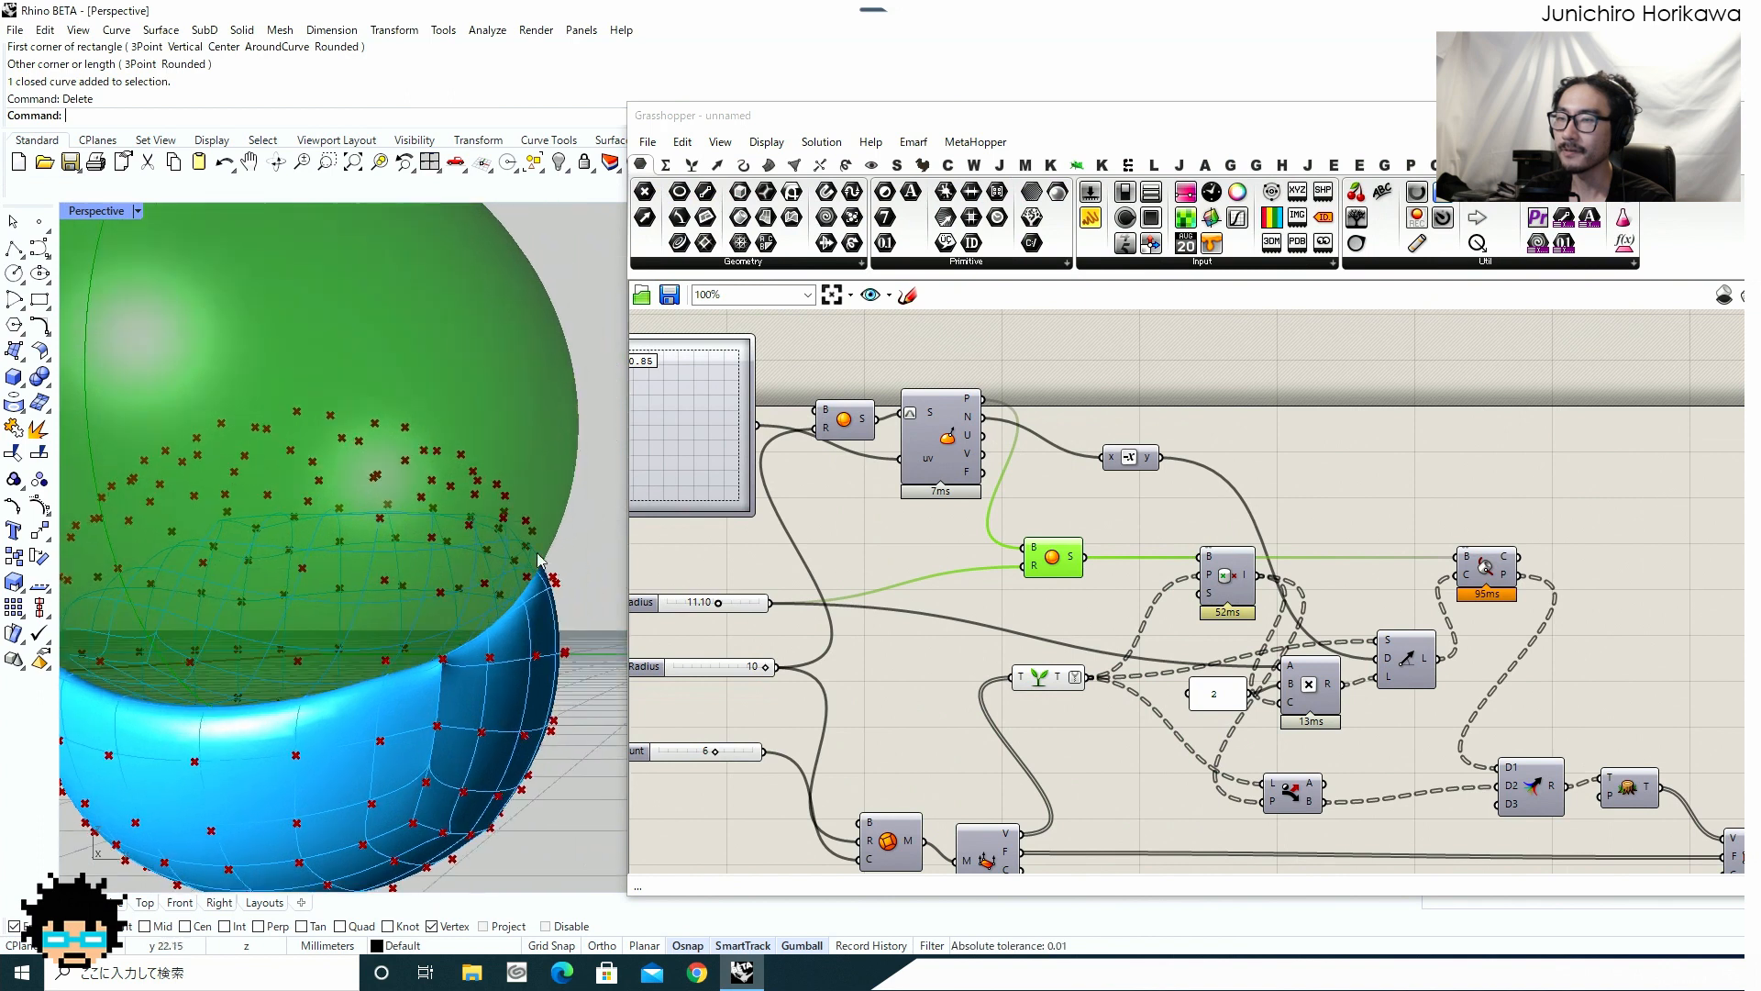
pyautogui.scroll(3, 539, 559)
pyautogui.scroll(-2, 493, 536)
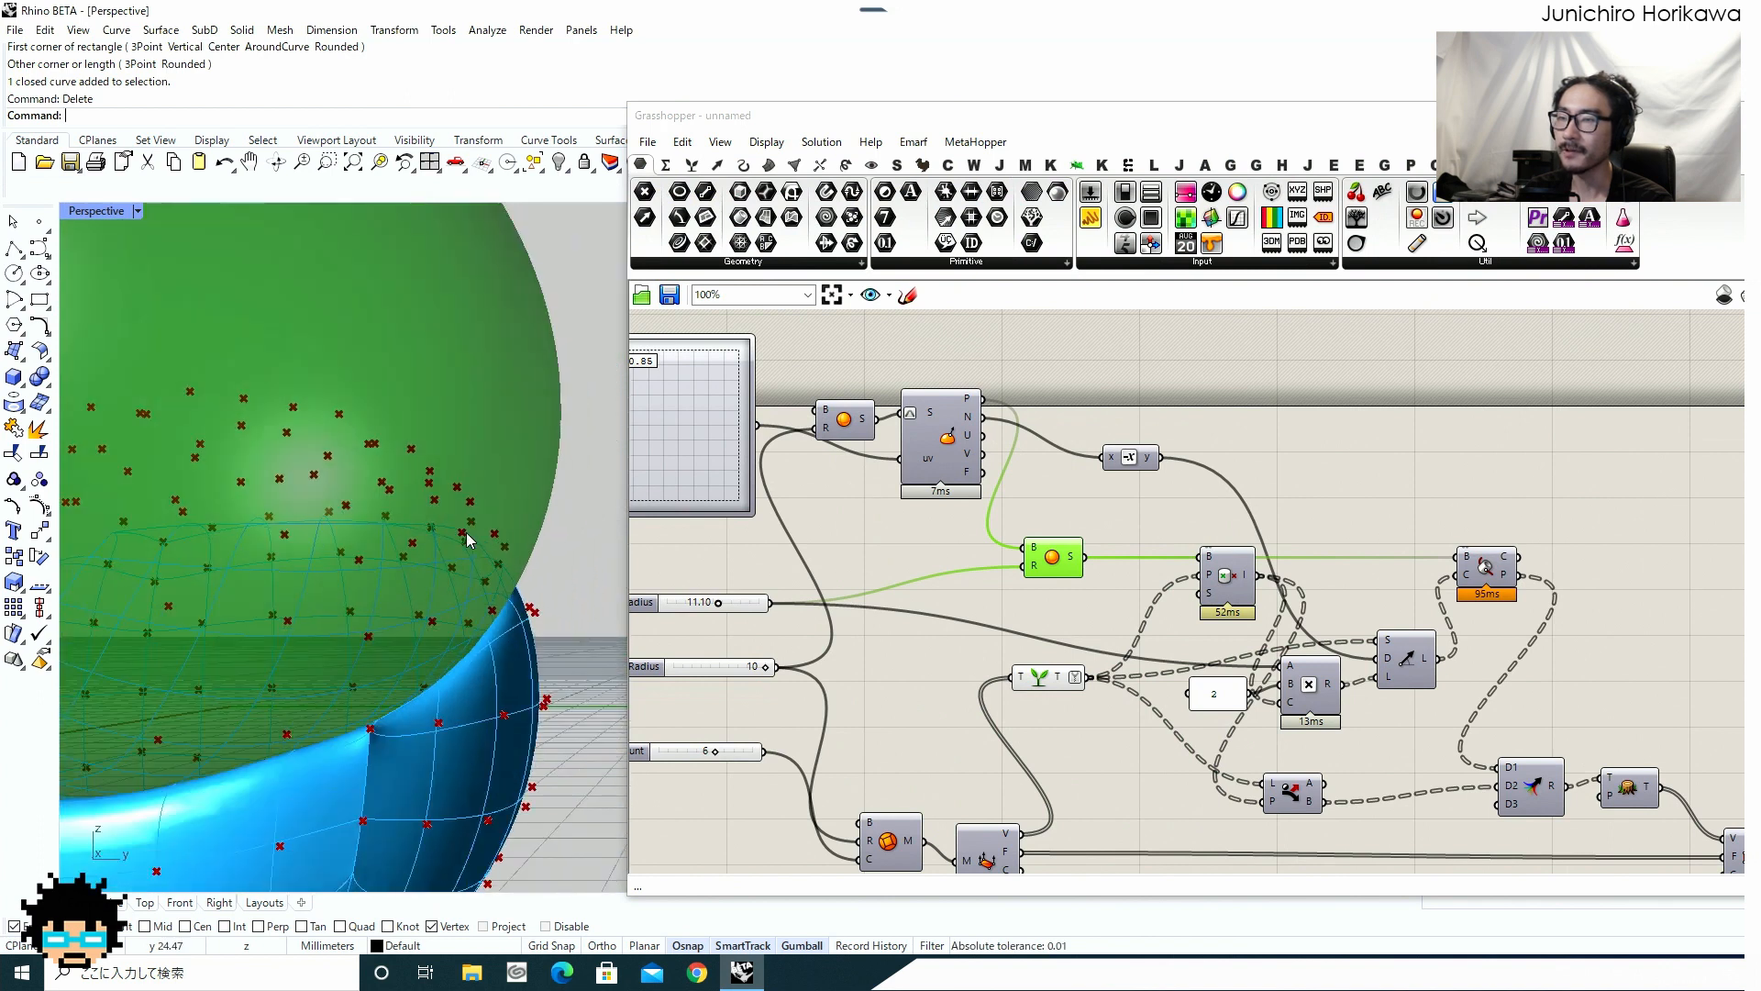
pyautogui.scroll(-3, 468, 540)
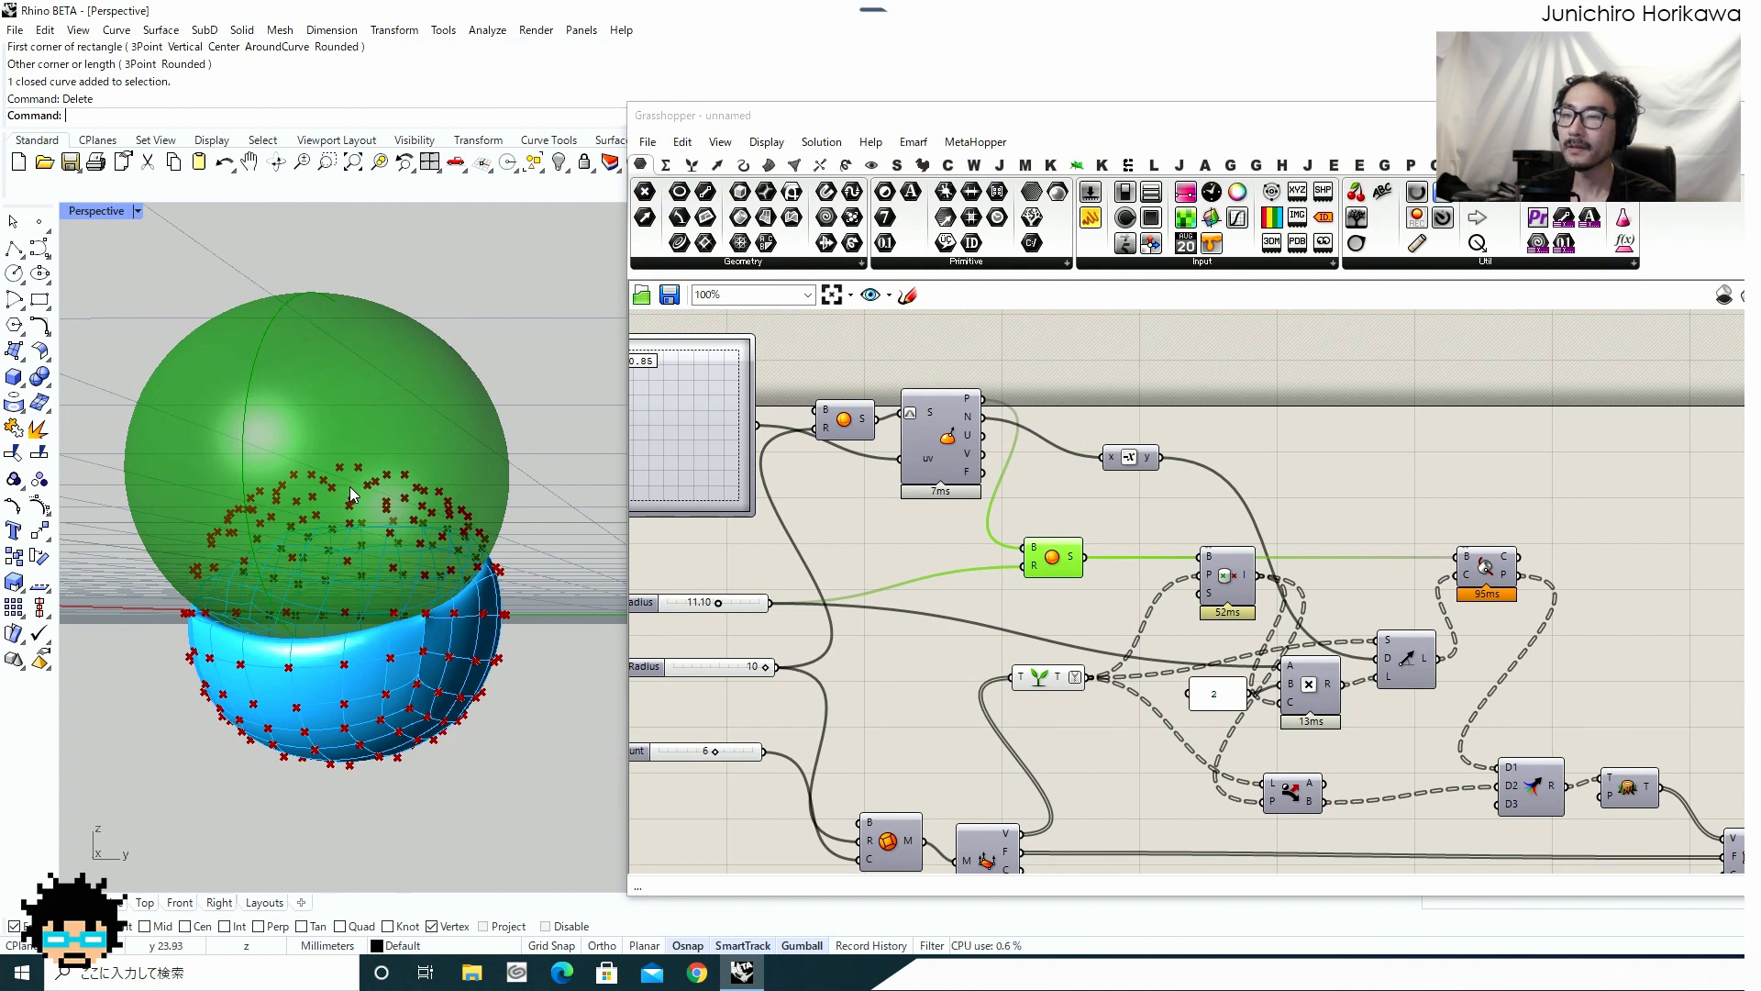
pyautogui.click(1021, 608)
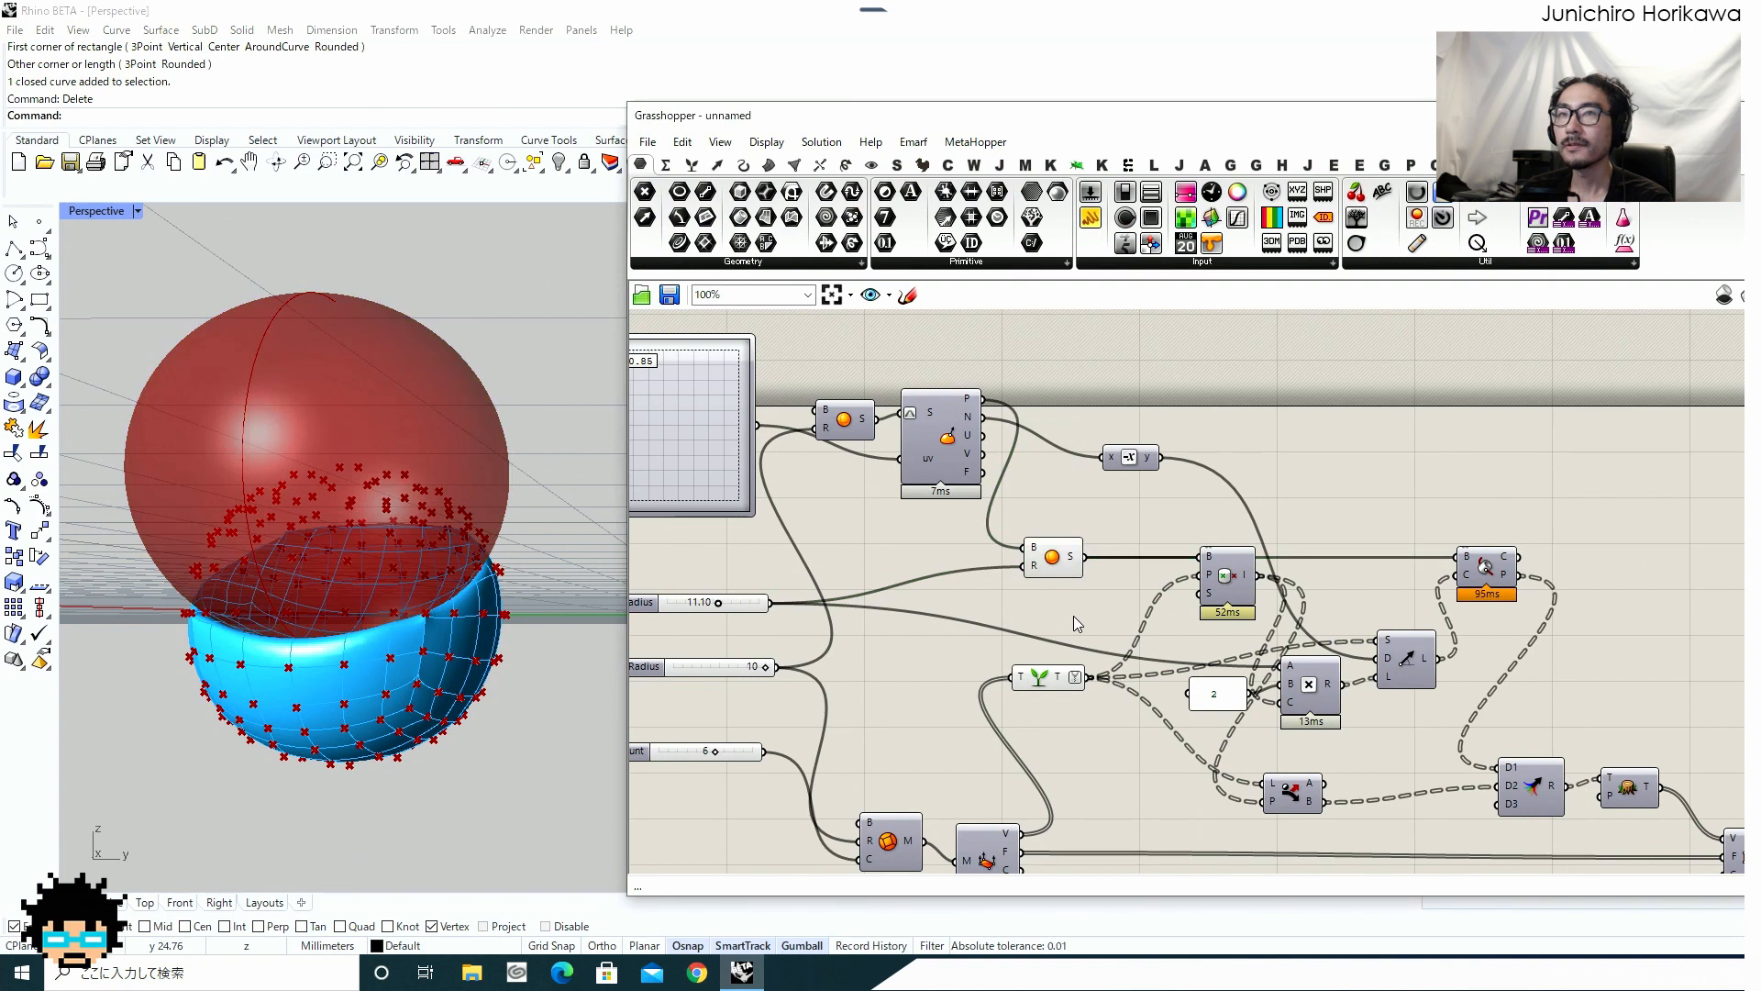
# Add a Brep Closest Point component and wire the second sphere into its brep input and the grafted vertices into its point input.
pyautogui.moveTo(1077, 614); pyautogui.dragTo(1052, 633, button='right')
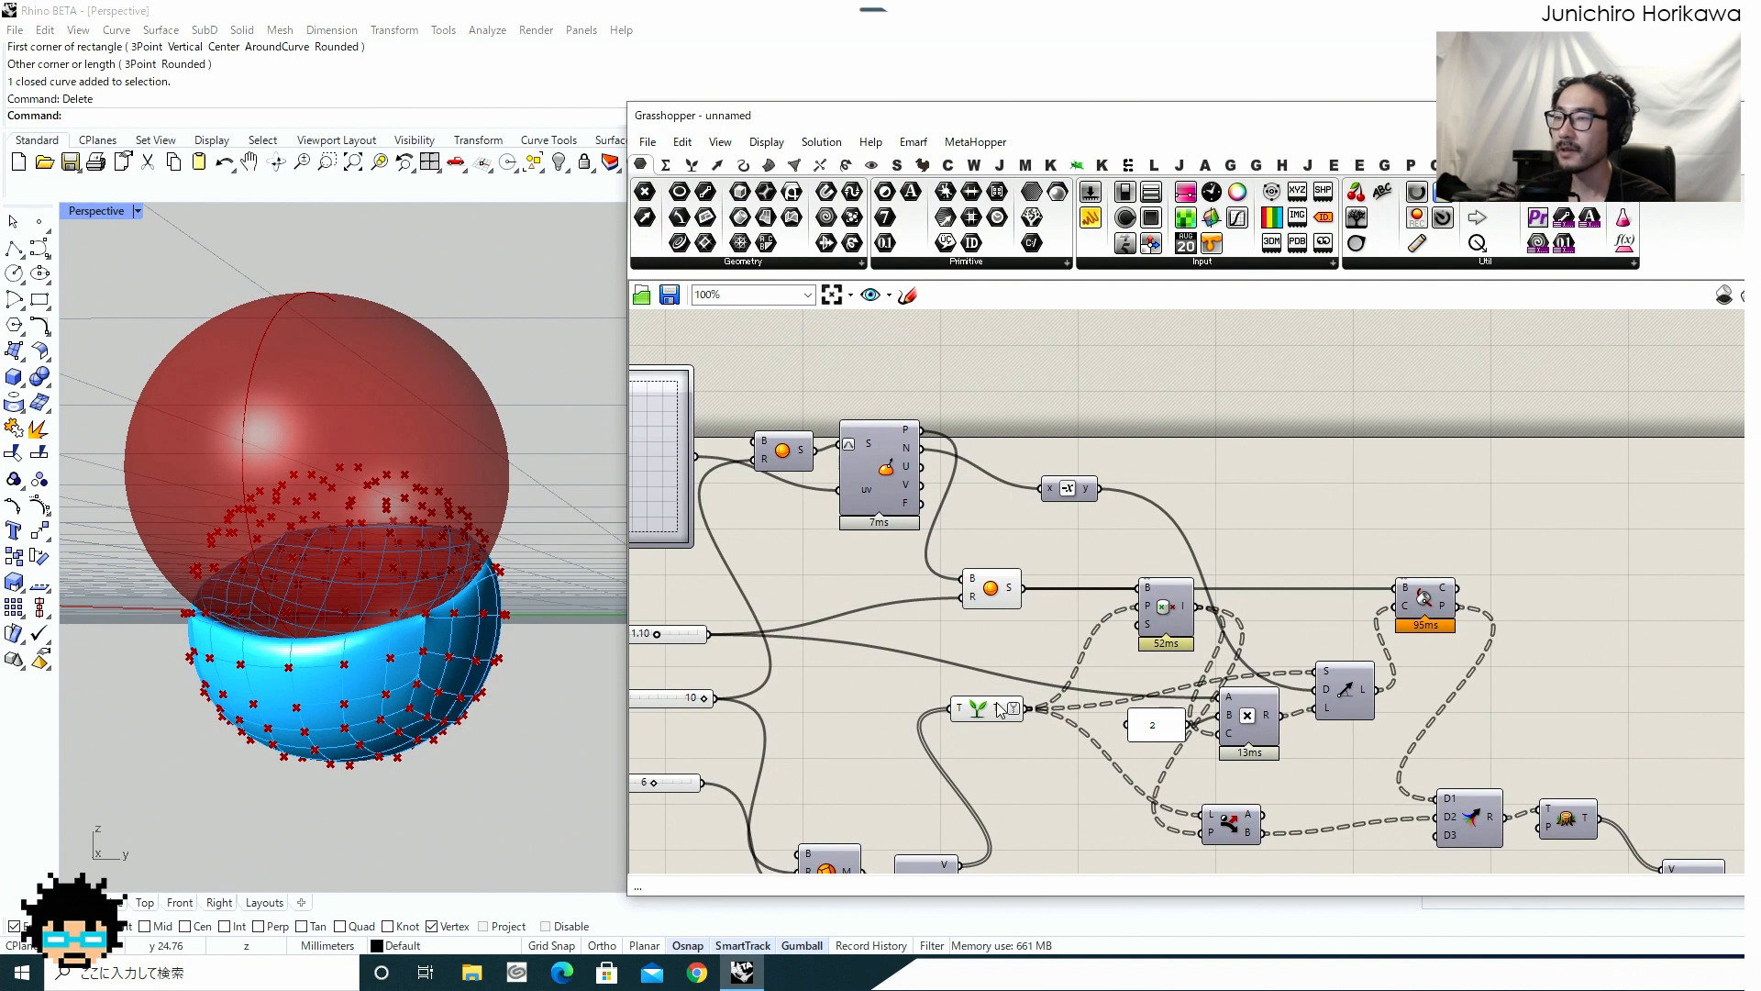
pyautogui.moveTo(978, 716); pyautogui.dragTo(999, 709)
pyautogui.click(988, 588)
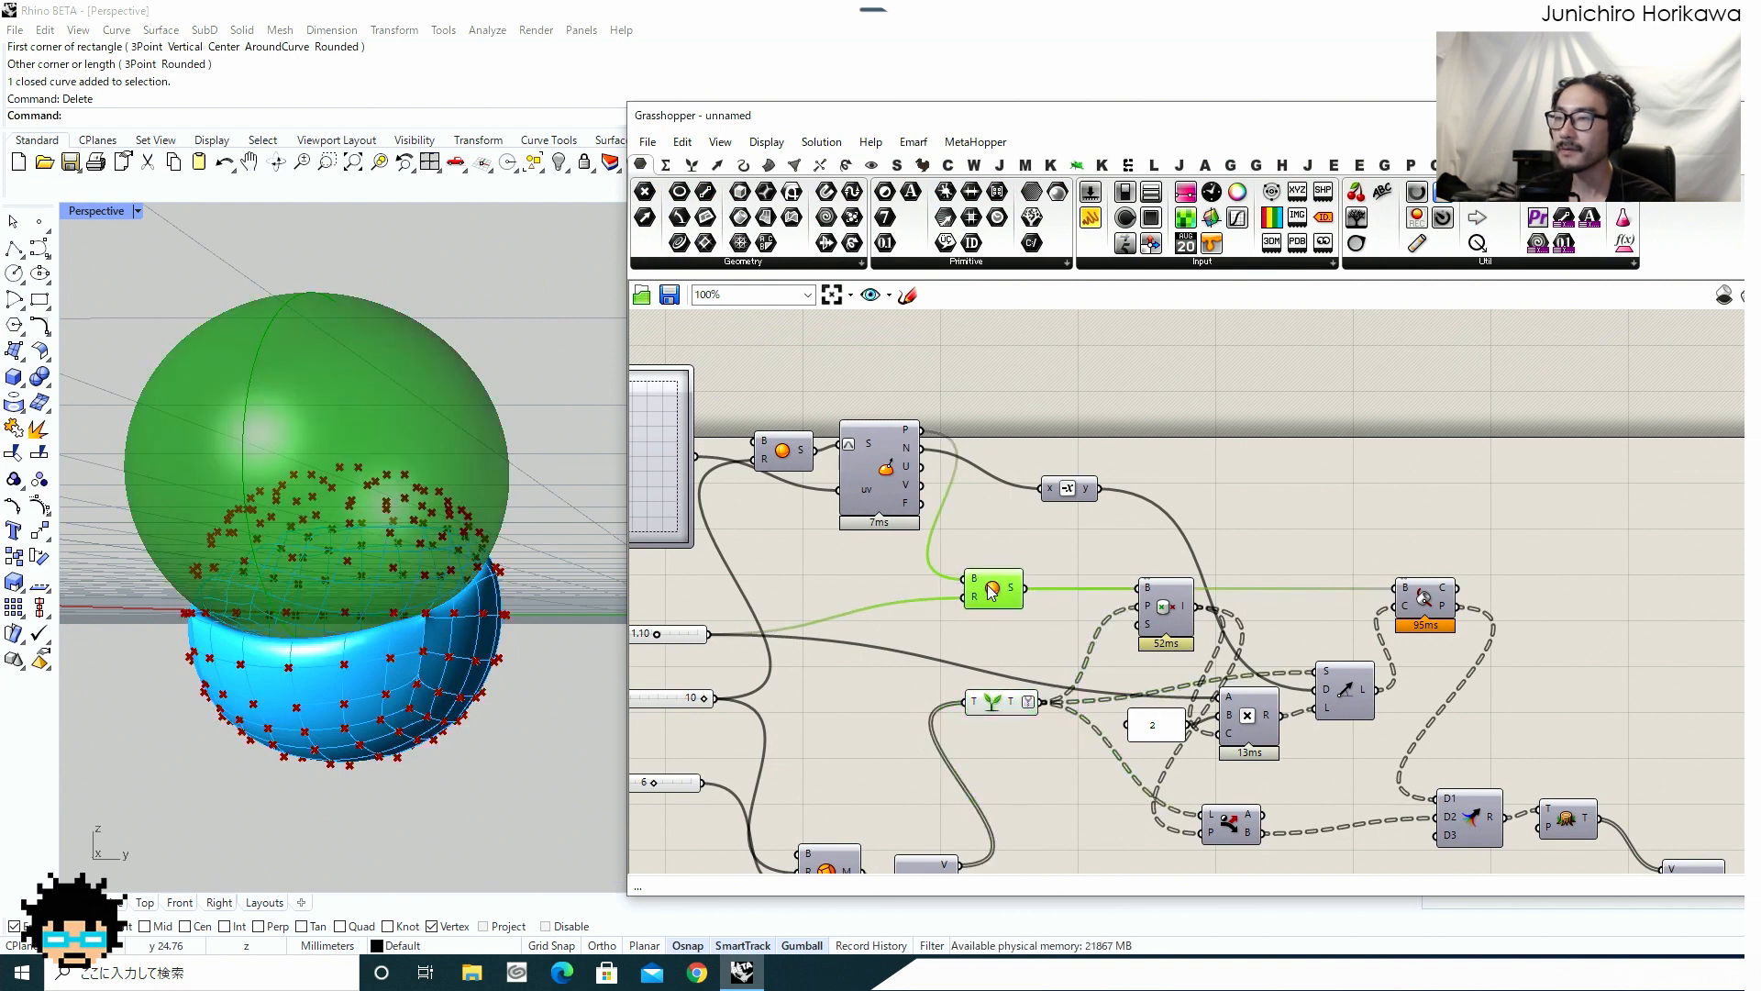
pyautogui.moveTo(1195, 507); pyautogui.dragTo(1120, 543, button='right')
pyautogui.doubleClick(1120, 543)
pyautogui.write('closest')
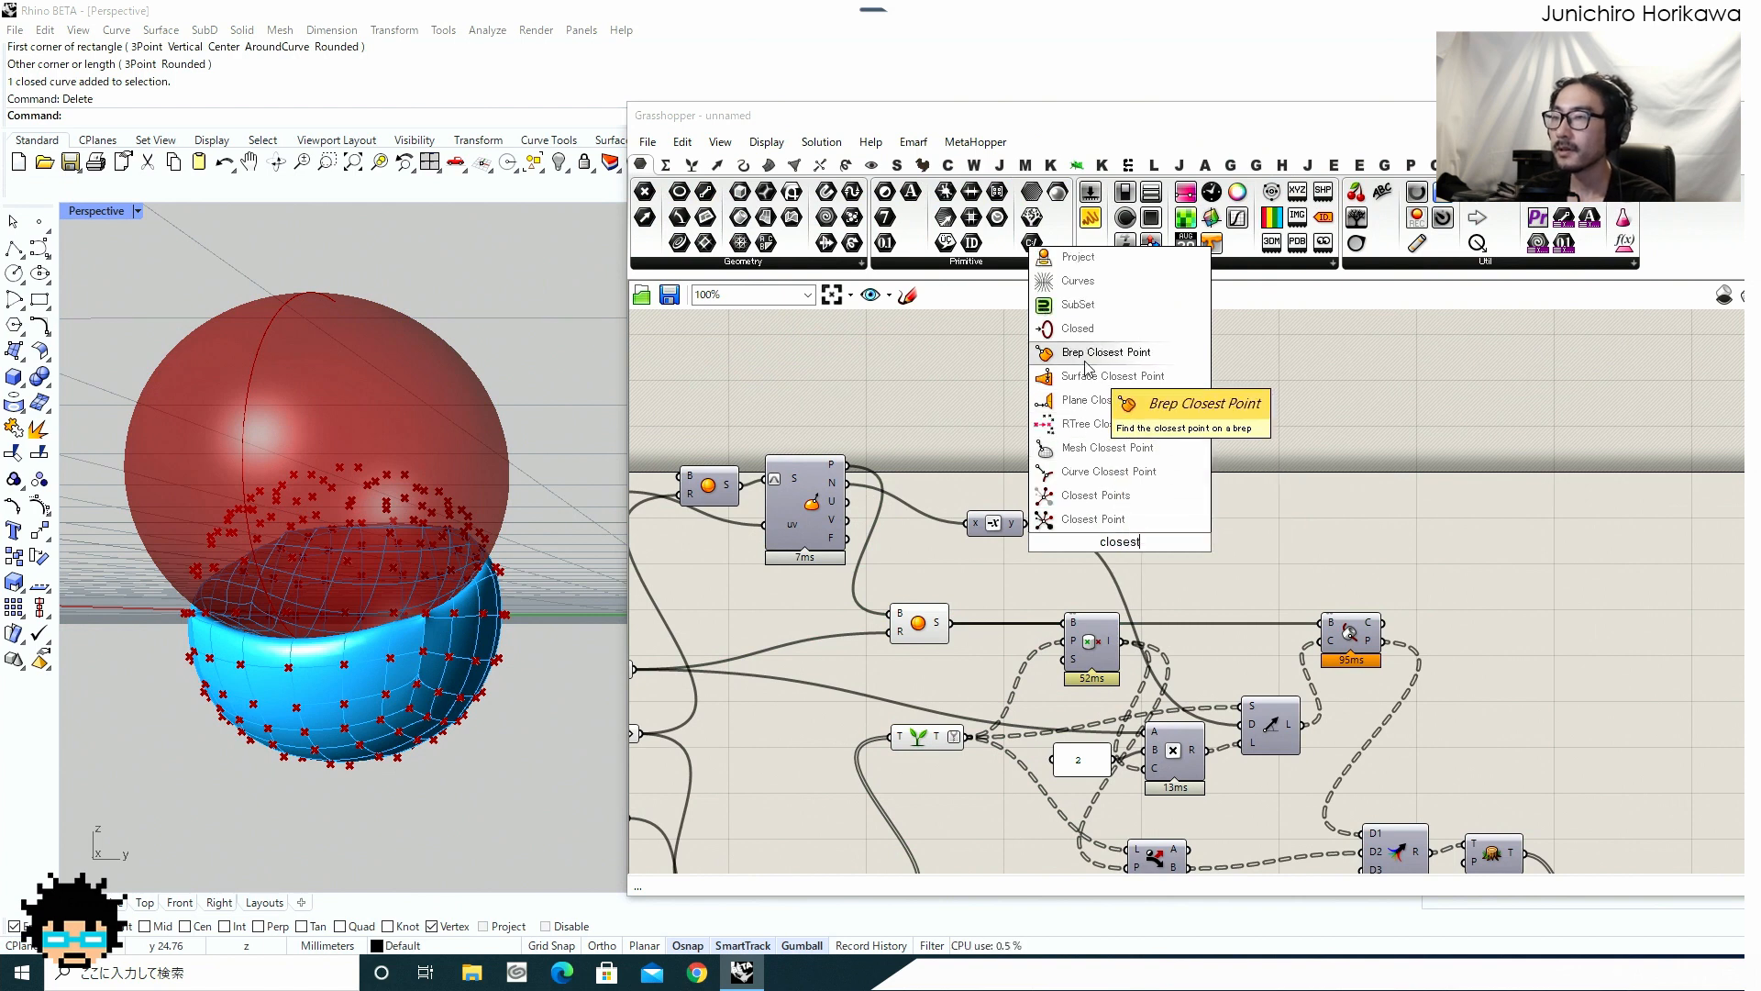
pyautogui.click(1106, 352)
pyautogui.scroll(1, 1142, 536)
pyautogui.scroll(1, 1145, 524)
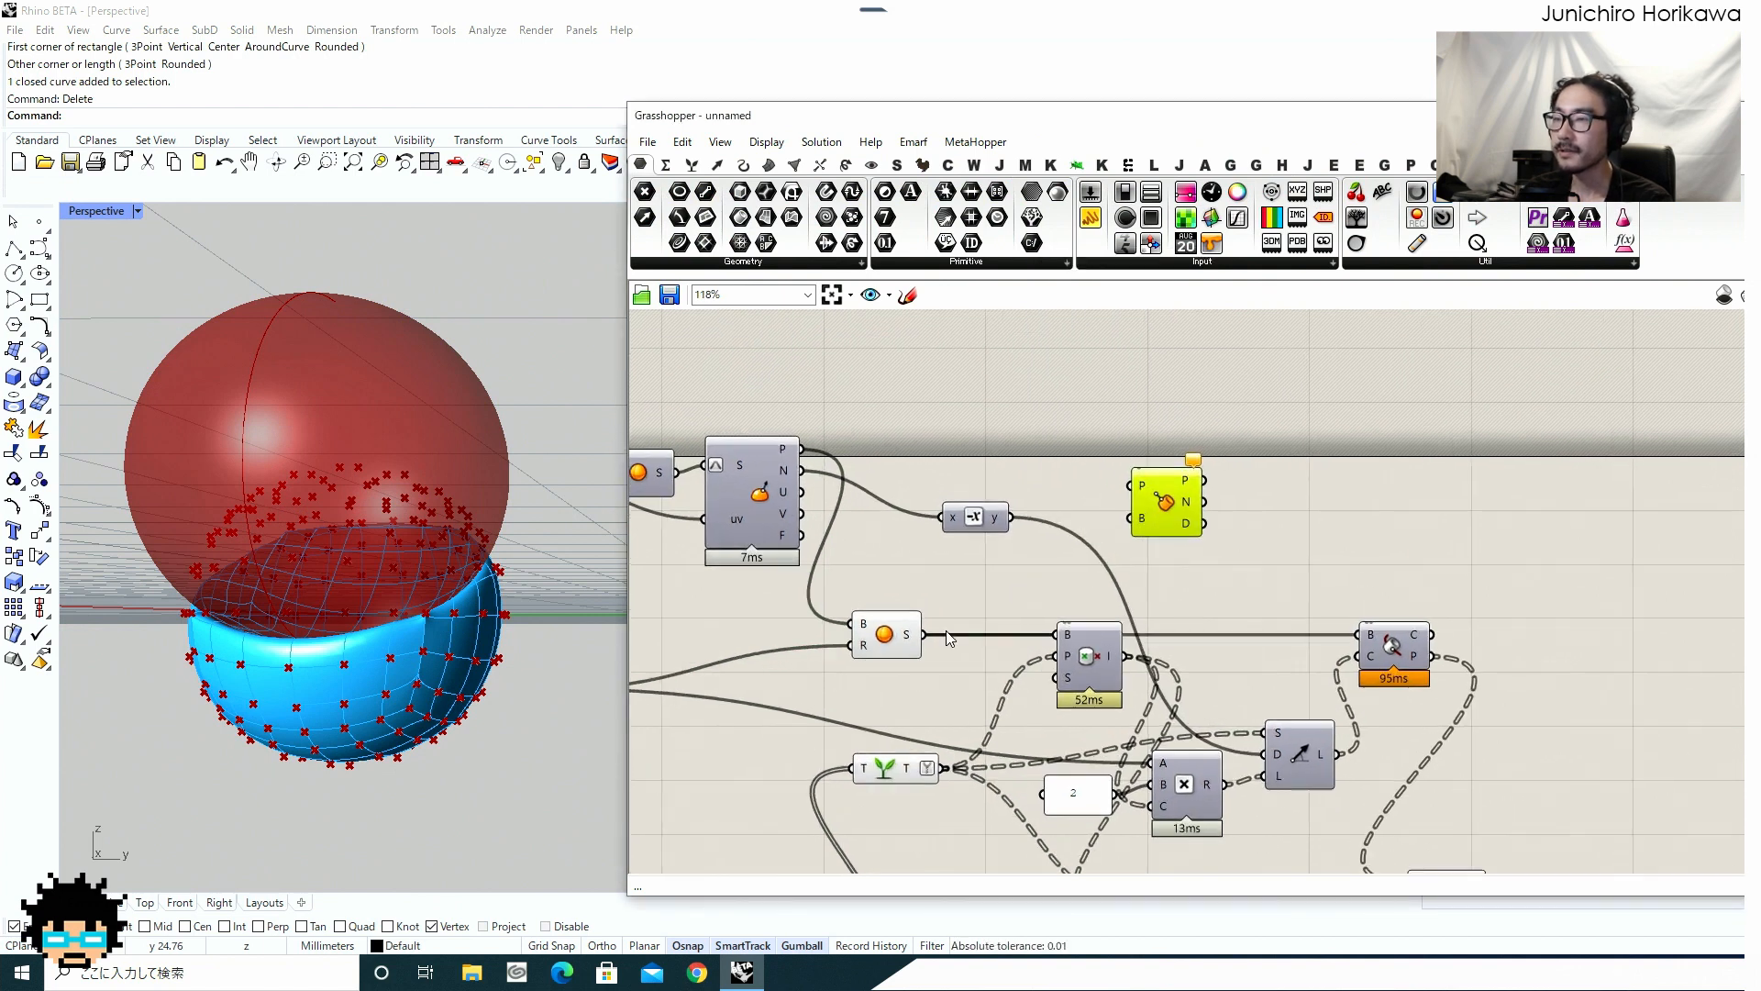
pyautogui.moveTo(925, 633); pyautogui.dragTo(1157, 504)
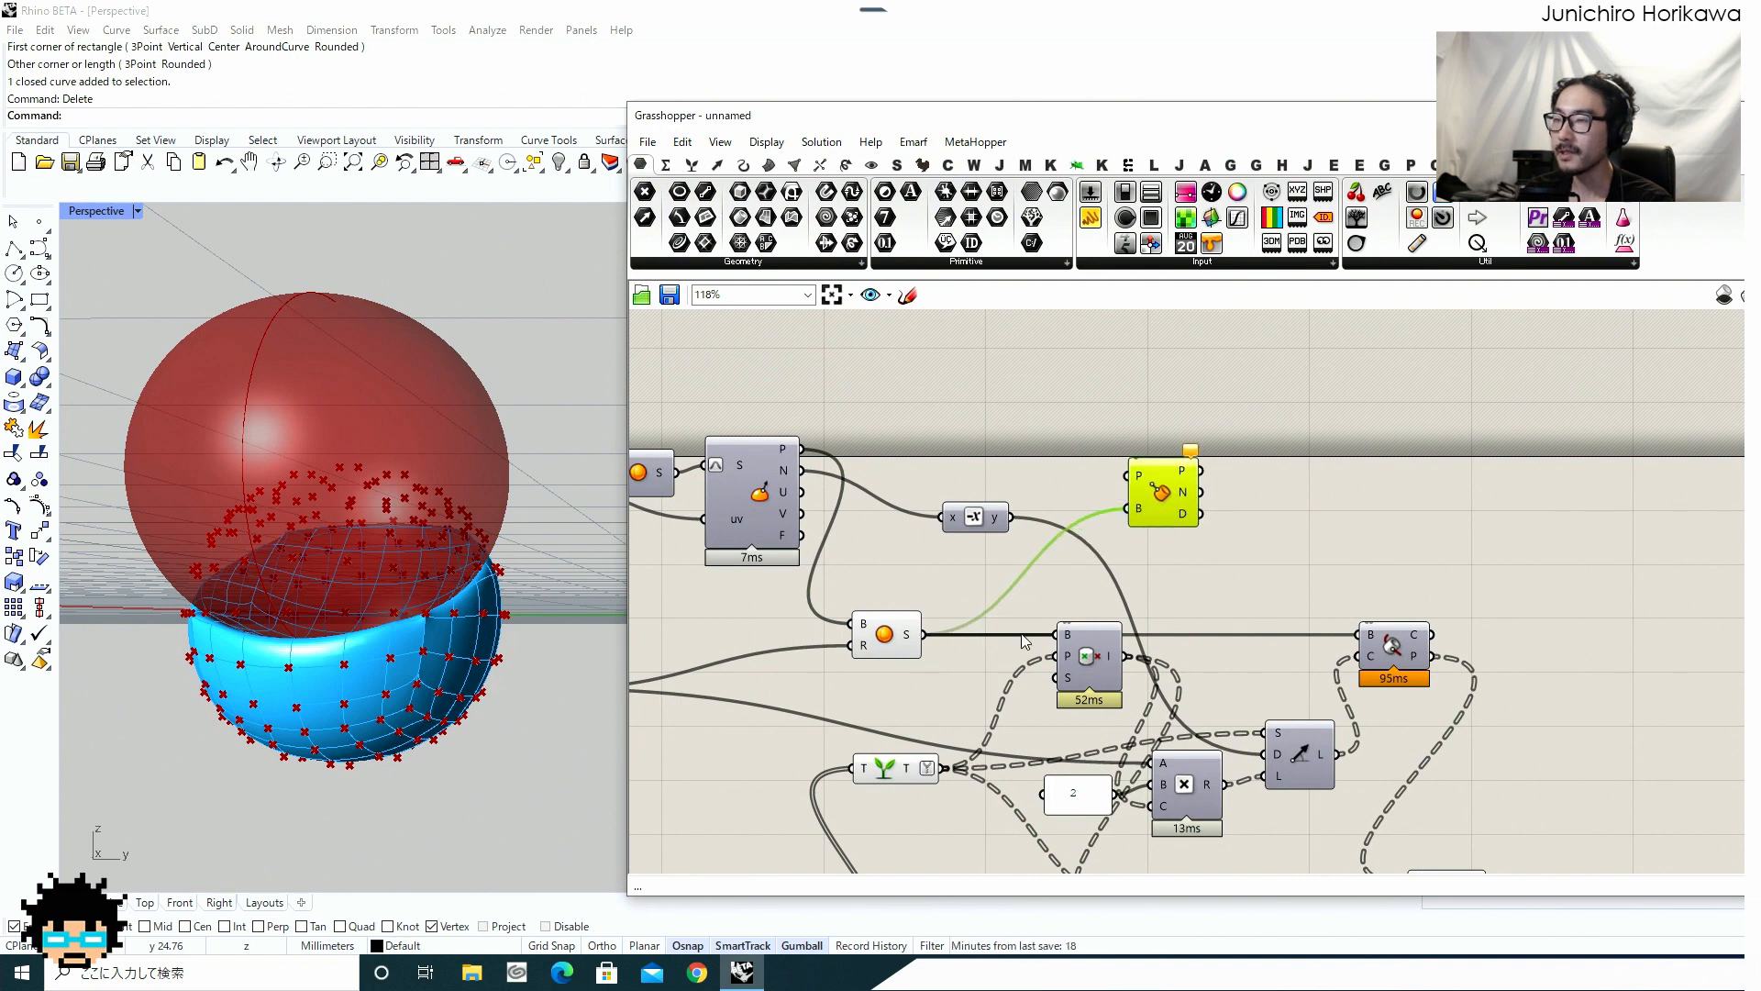
pyautogui.keyDown('shift'); pyautogui.moveTo(945, 767); pyautogui.dragTo(1135, 504); pyautogui.keyUp('shift')
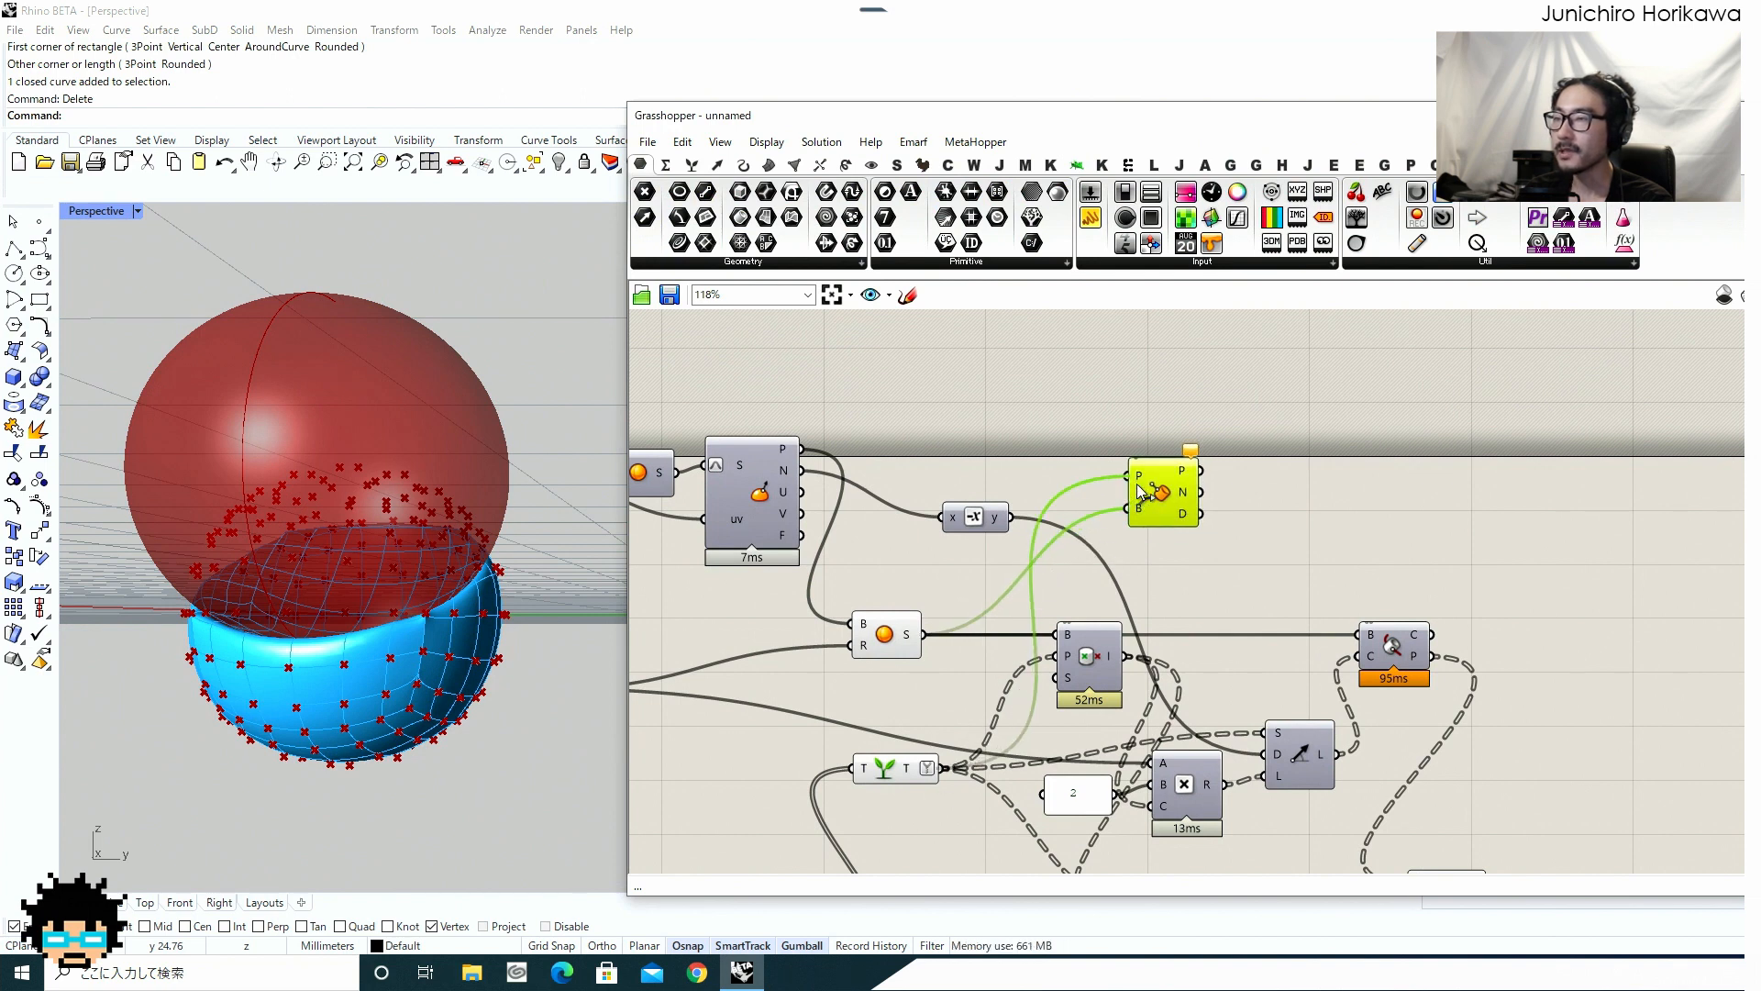
# Add a panel beside Brep Closest Point, connect the distance output to it and review the listed distances.
pyautogui.scroll(4, 1092, 519)
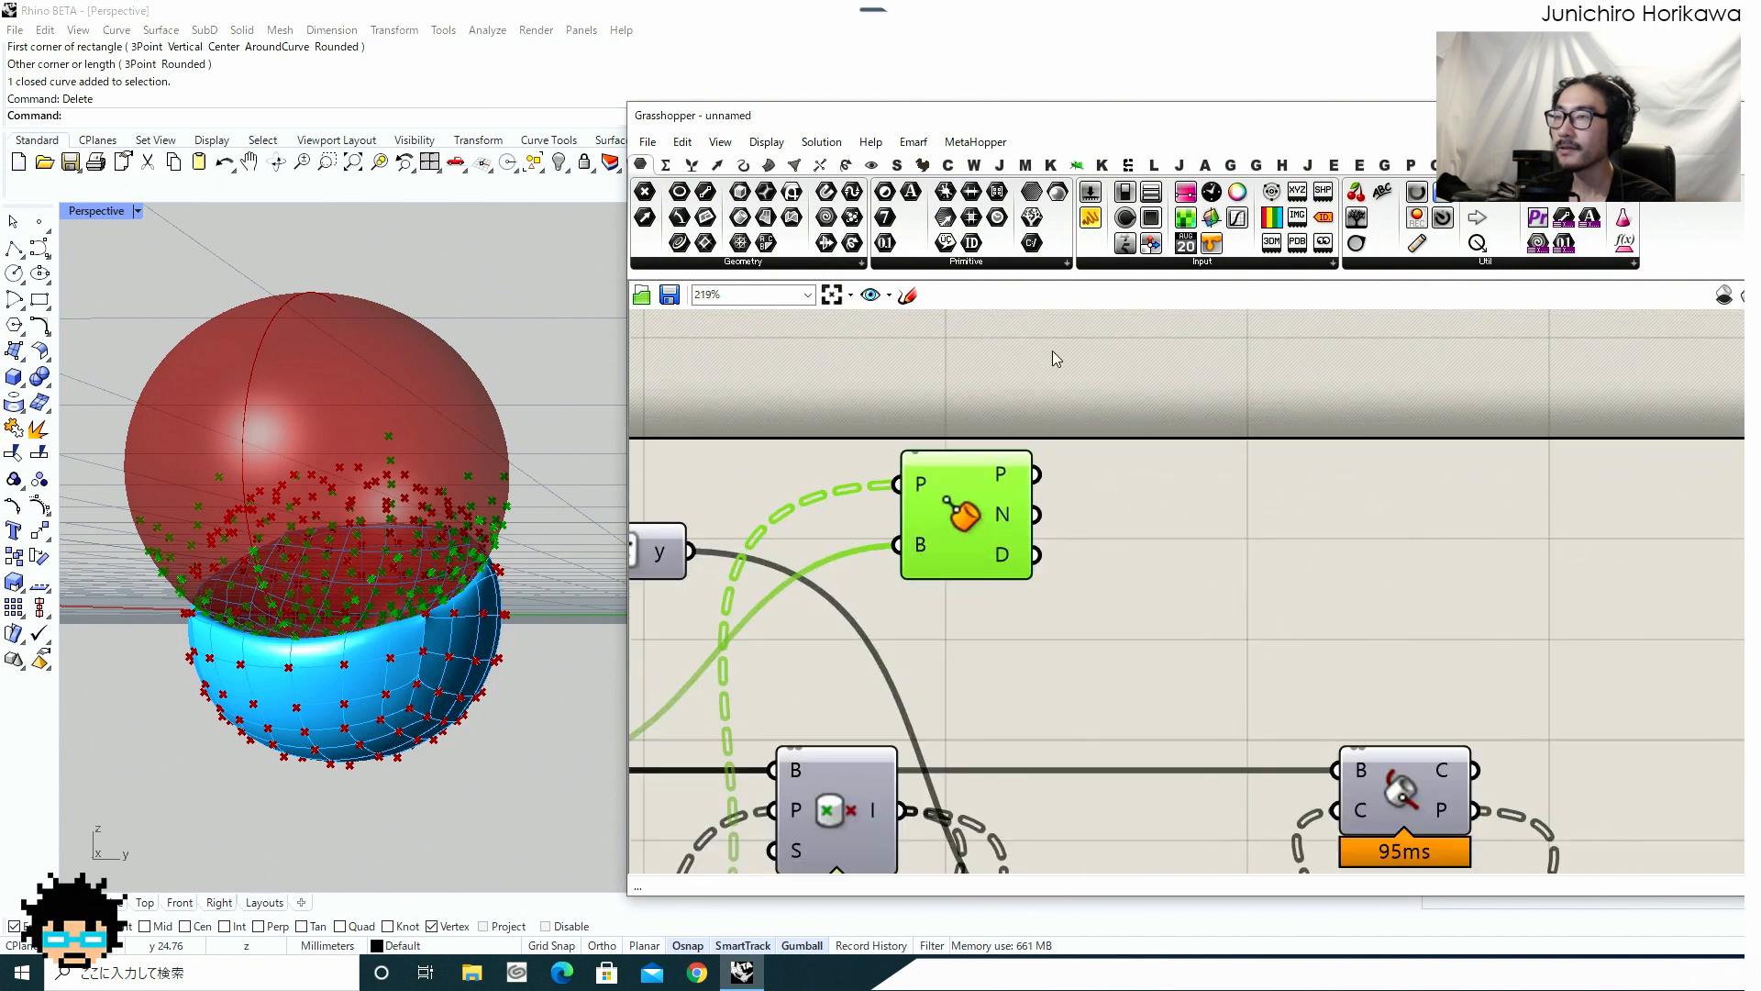
pyautogui.moveTo(1090, 218); pyautogui.dragTo(1101, 459)
pyautogui.moveTo(1037, 554); pyautogui.dragTo(1079, 539)
pyautogui.moveTo(1134, 541); pyautogui.dragTo(1191, 560)
pyautogui.moveTo(1448, 484); pyautogui.dragTo(1444, 628)
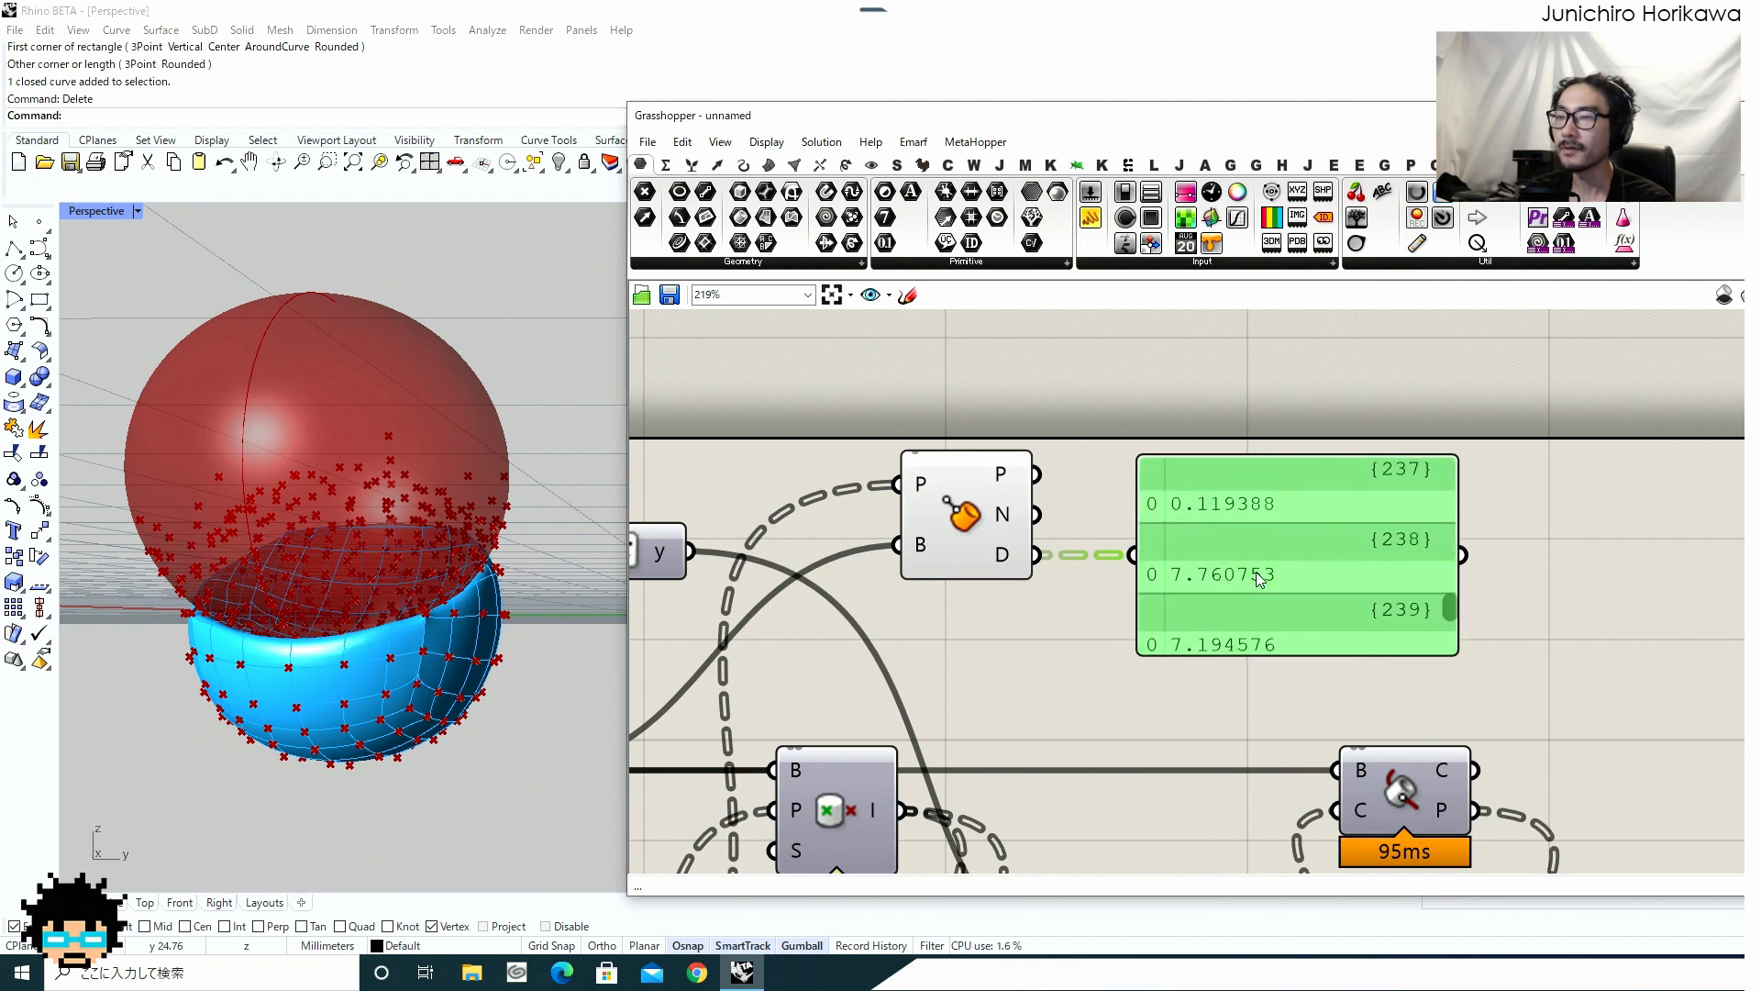
# Hide the preview of Brep Closest Point and reposition the component and its distance panel with more space between them.
pyautogui.click(973, 521)
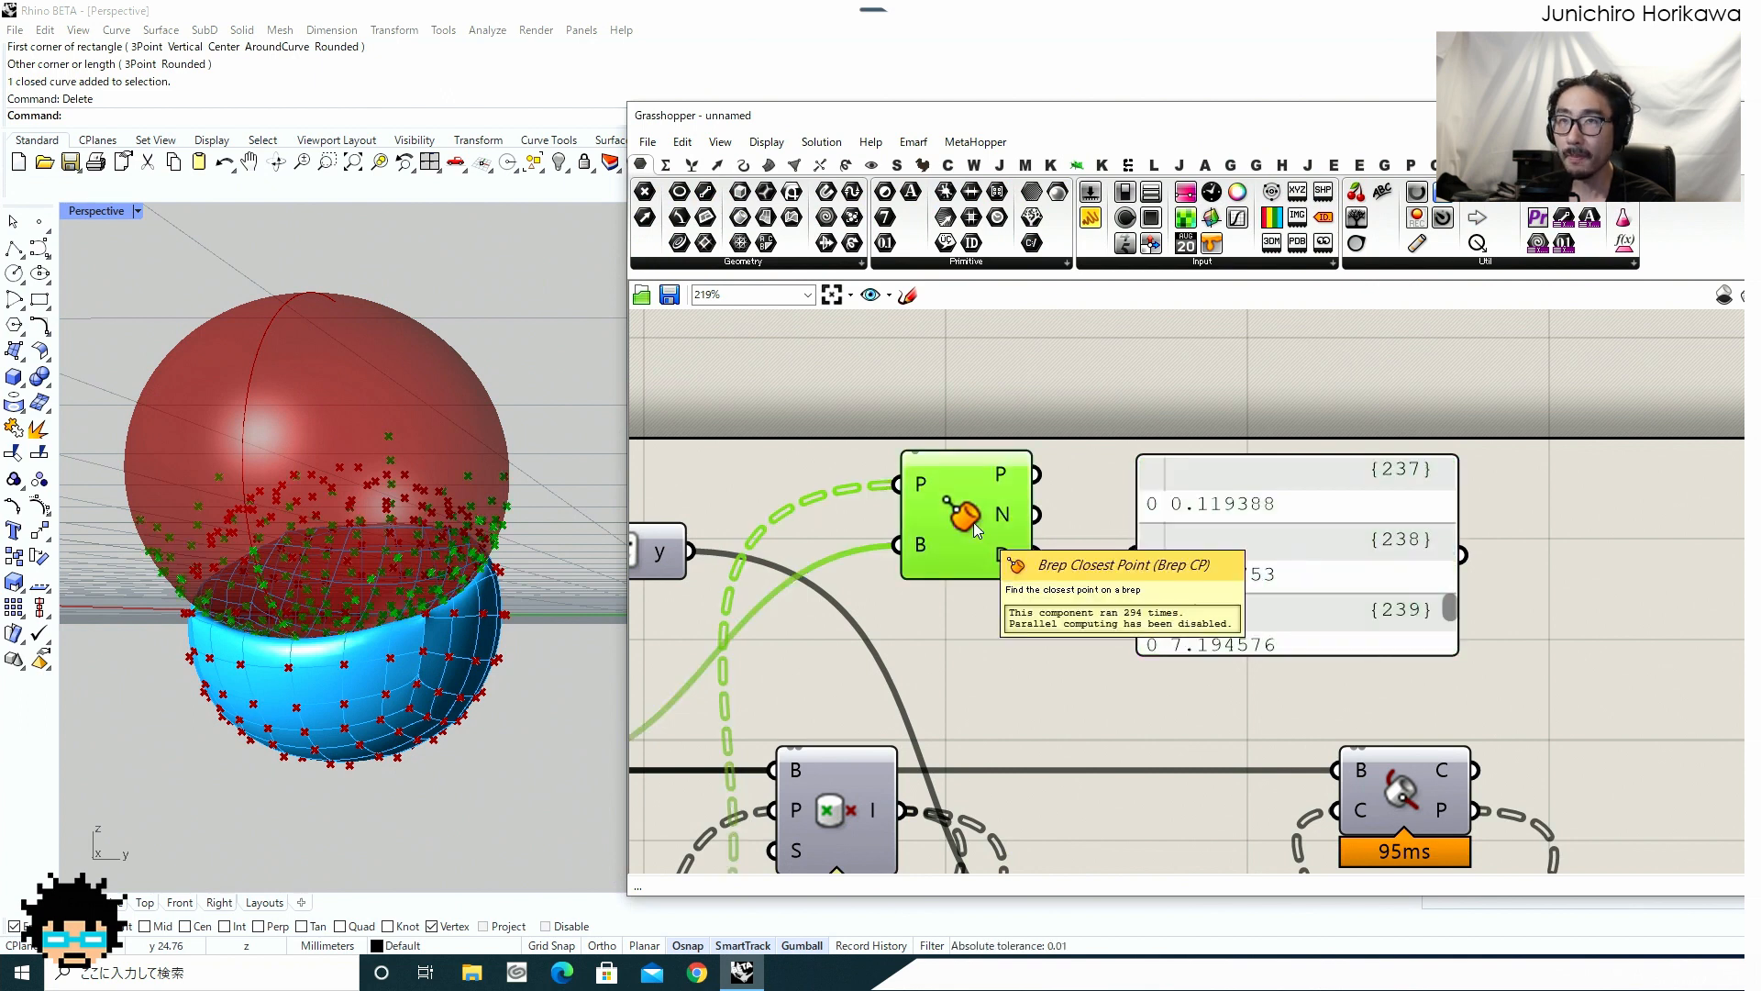
pyautogui.middleClick(972, 521)
pyautogui.click(1024, 460)
pyautogui.moveTo(989, 514); pyautogui.dragTo(943, 443)
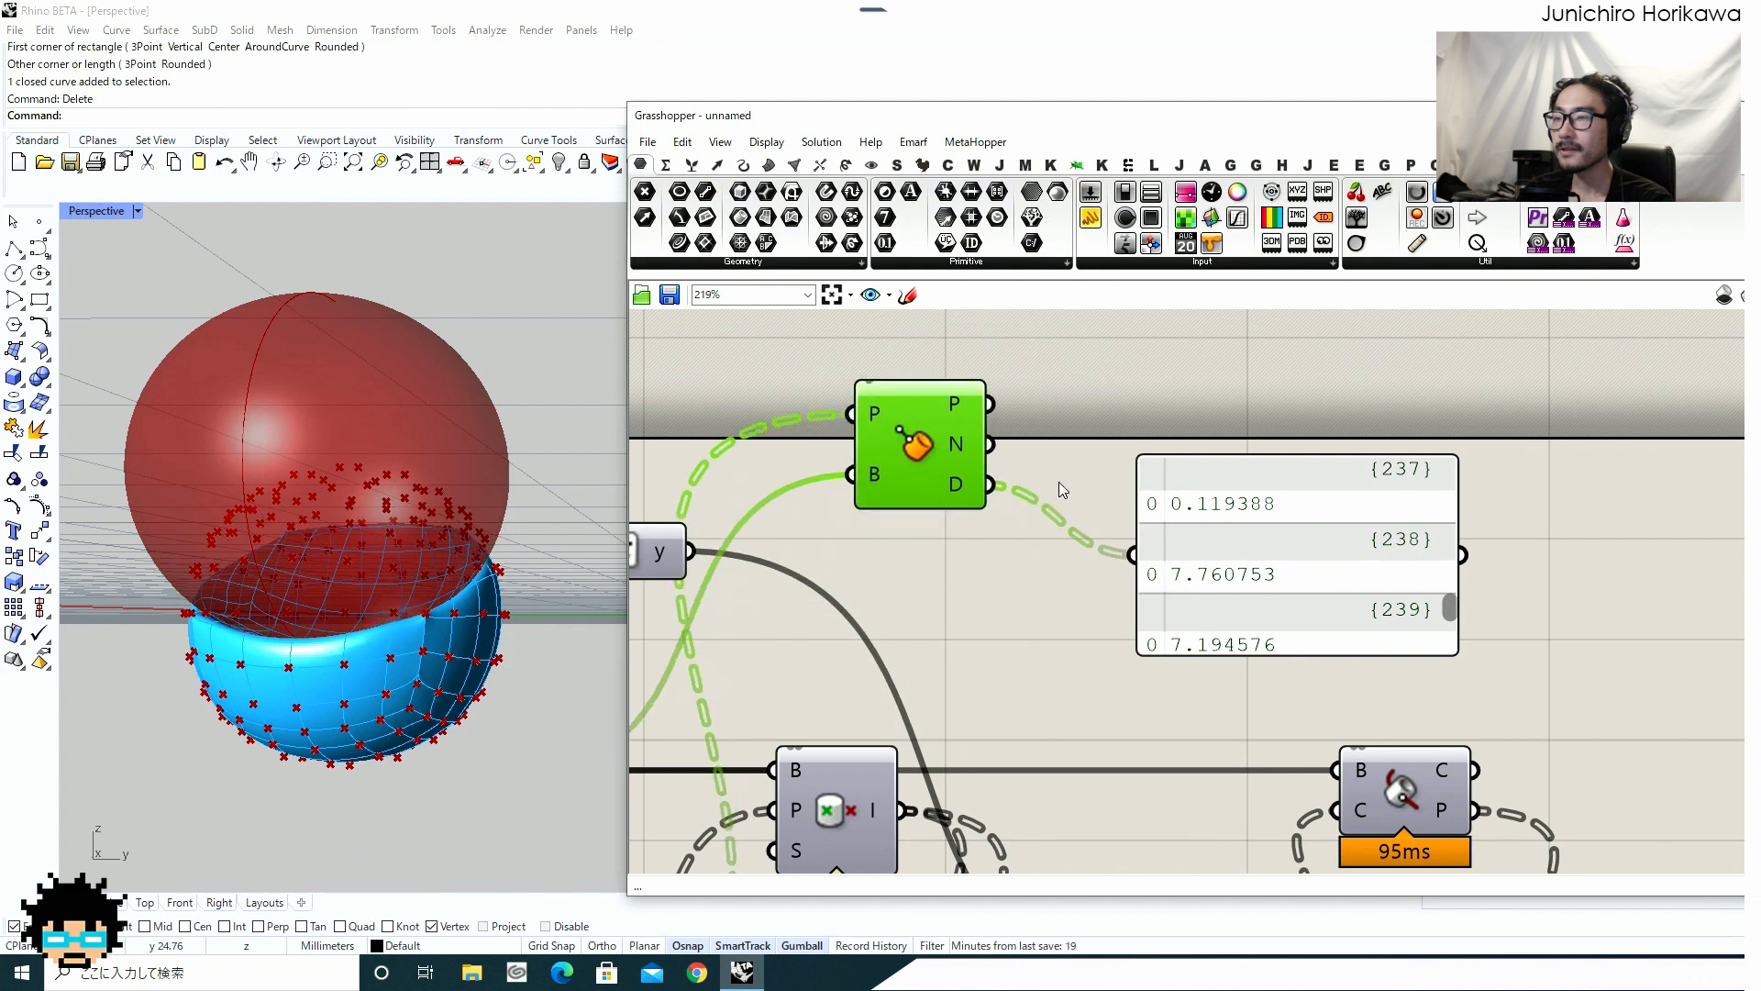
pyautogui.moveTo(1230, 534); pyautogui.dragTo(1279, 520)
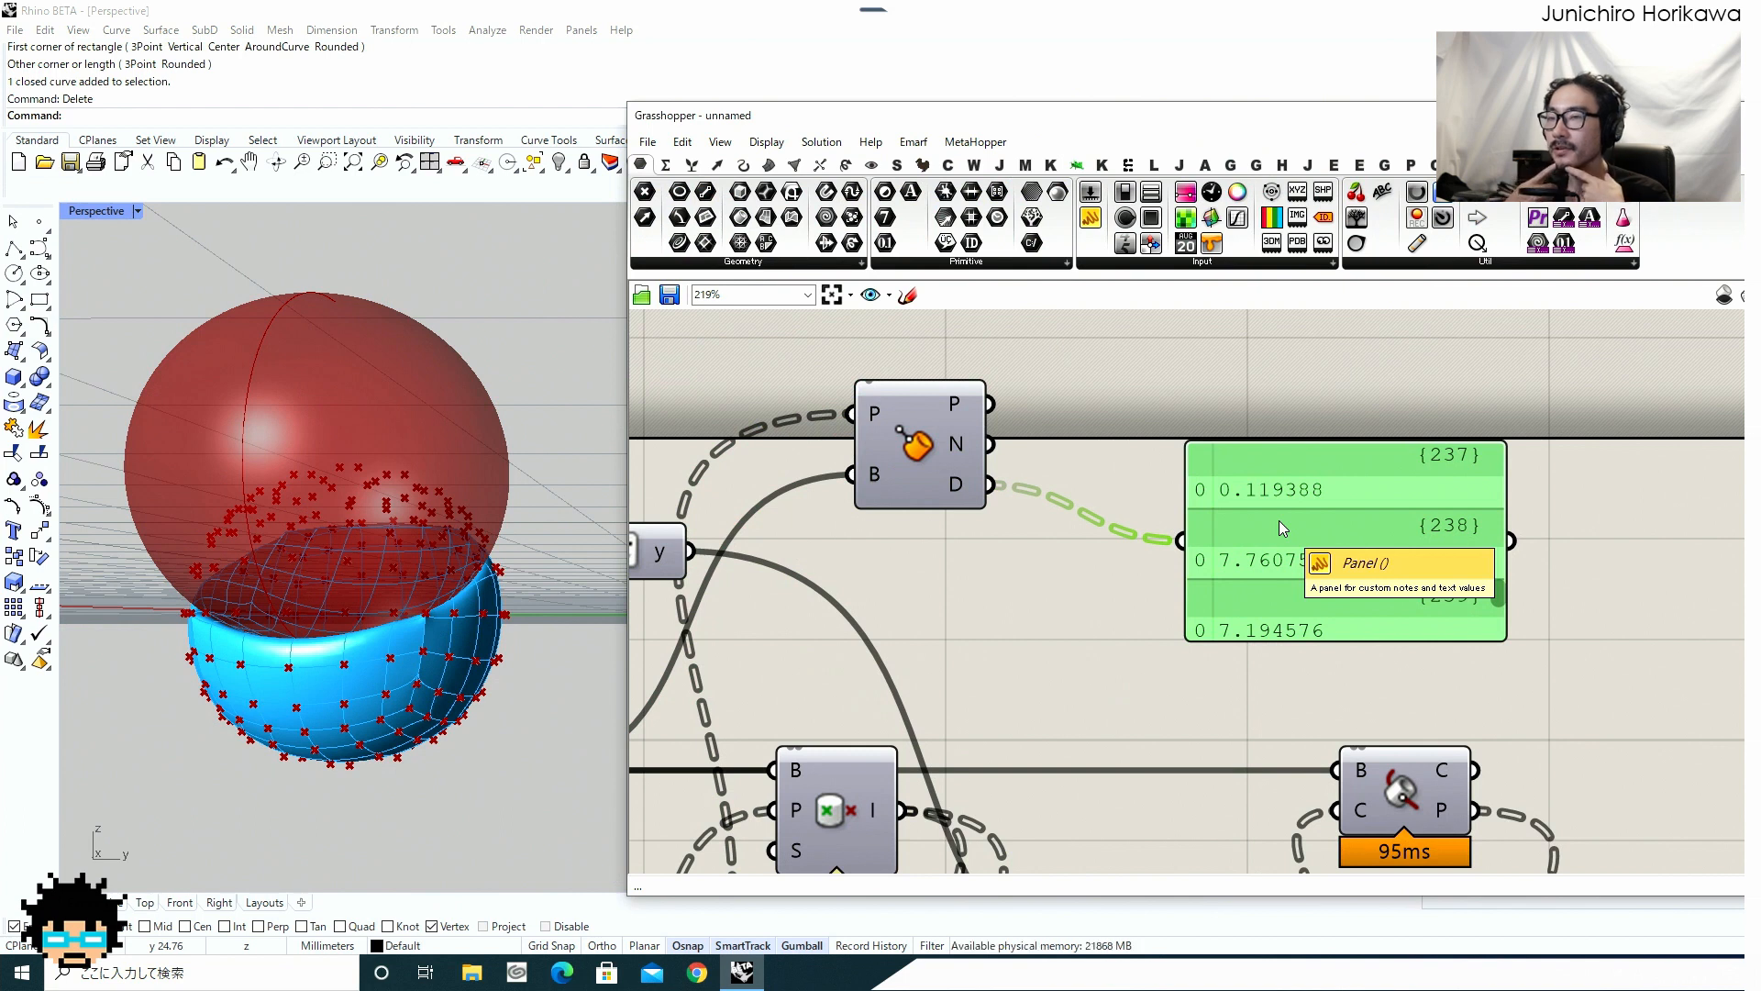
pyautogui.scroll(-5, 1112, 435)
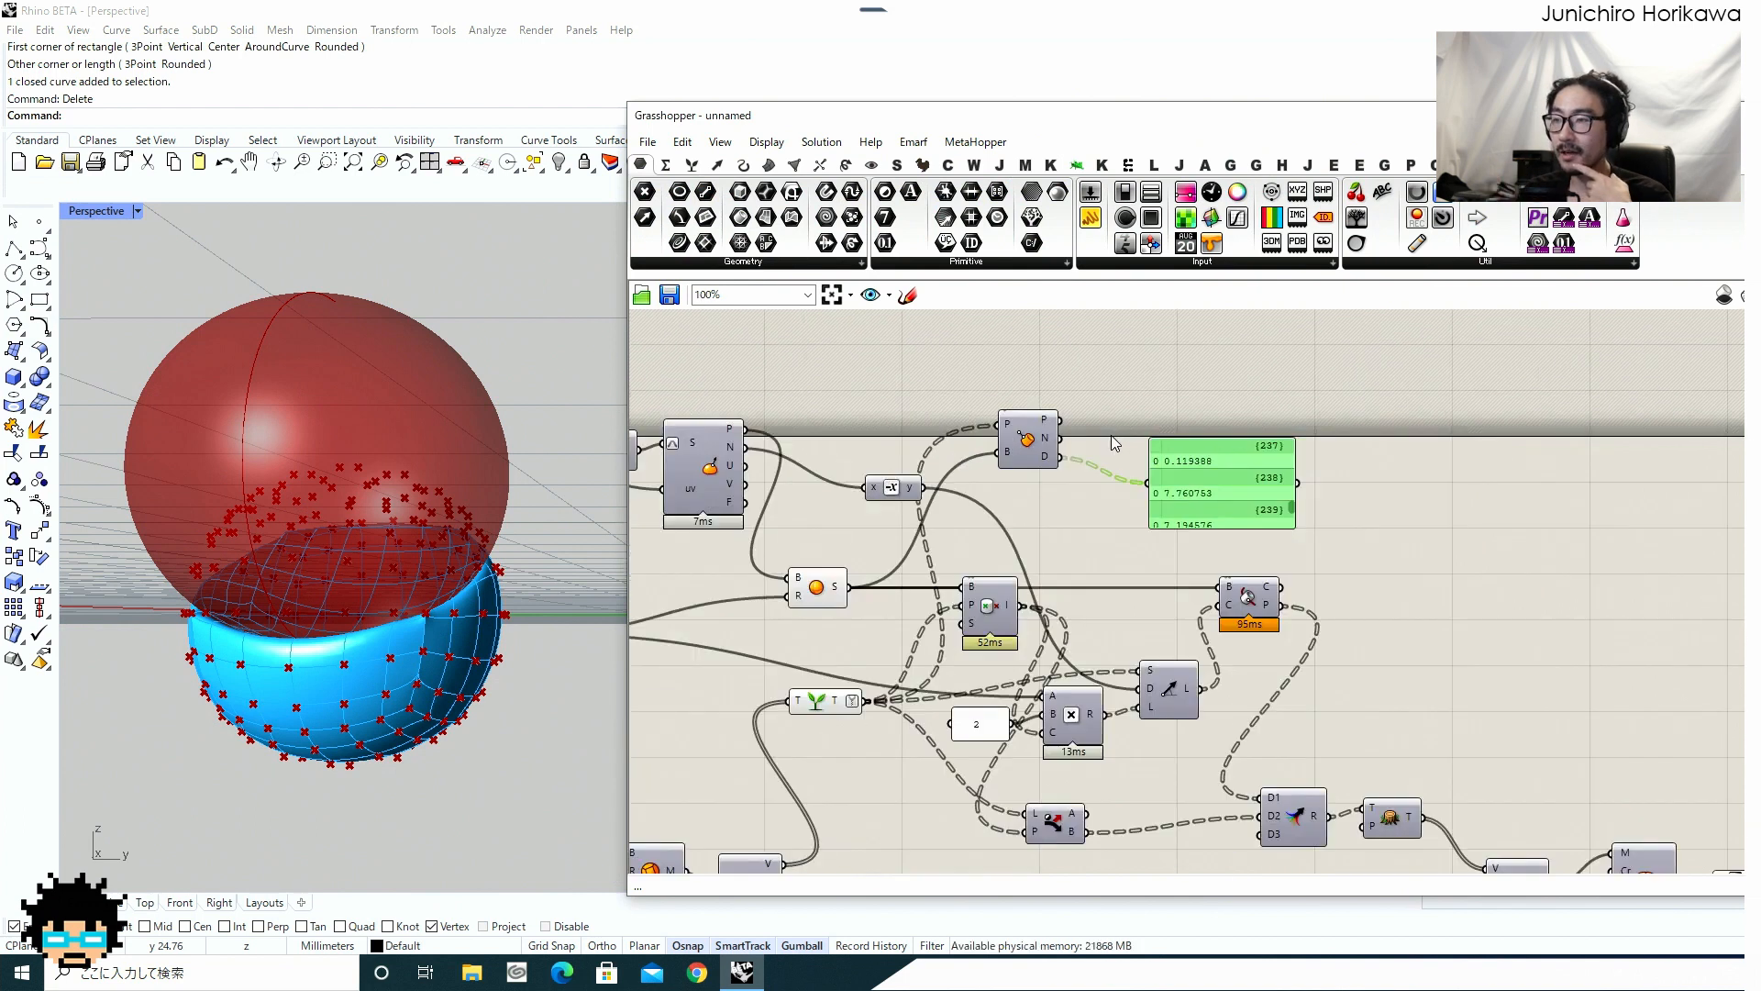
pyautogui.scroll(4, 1120, 460)
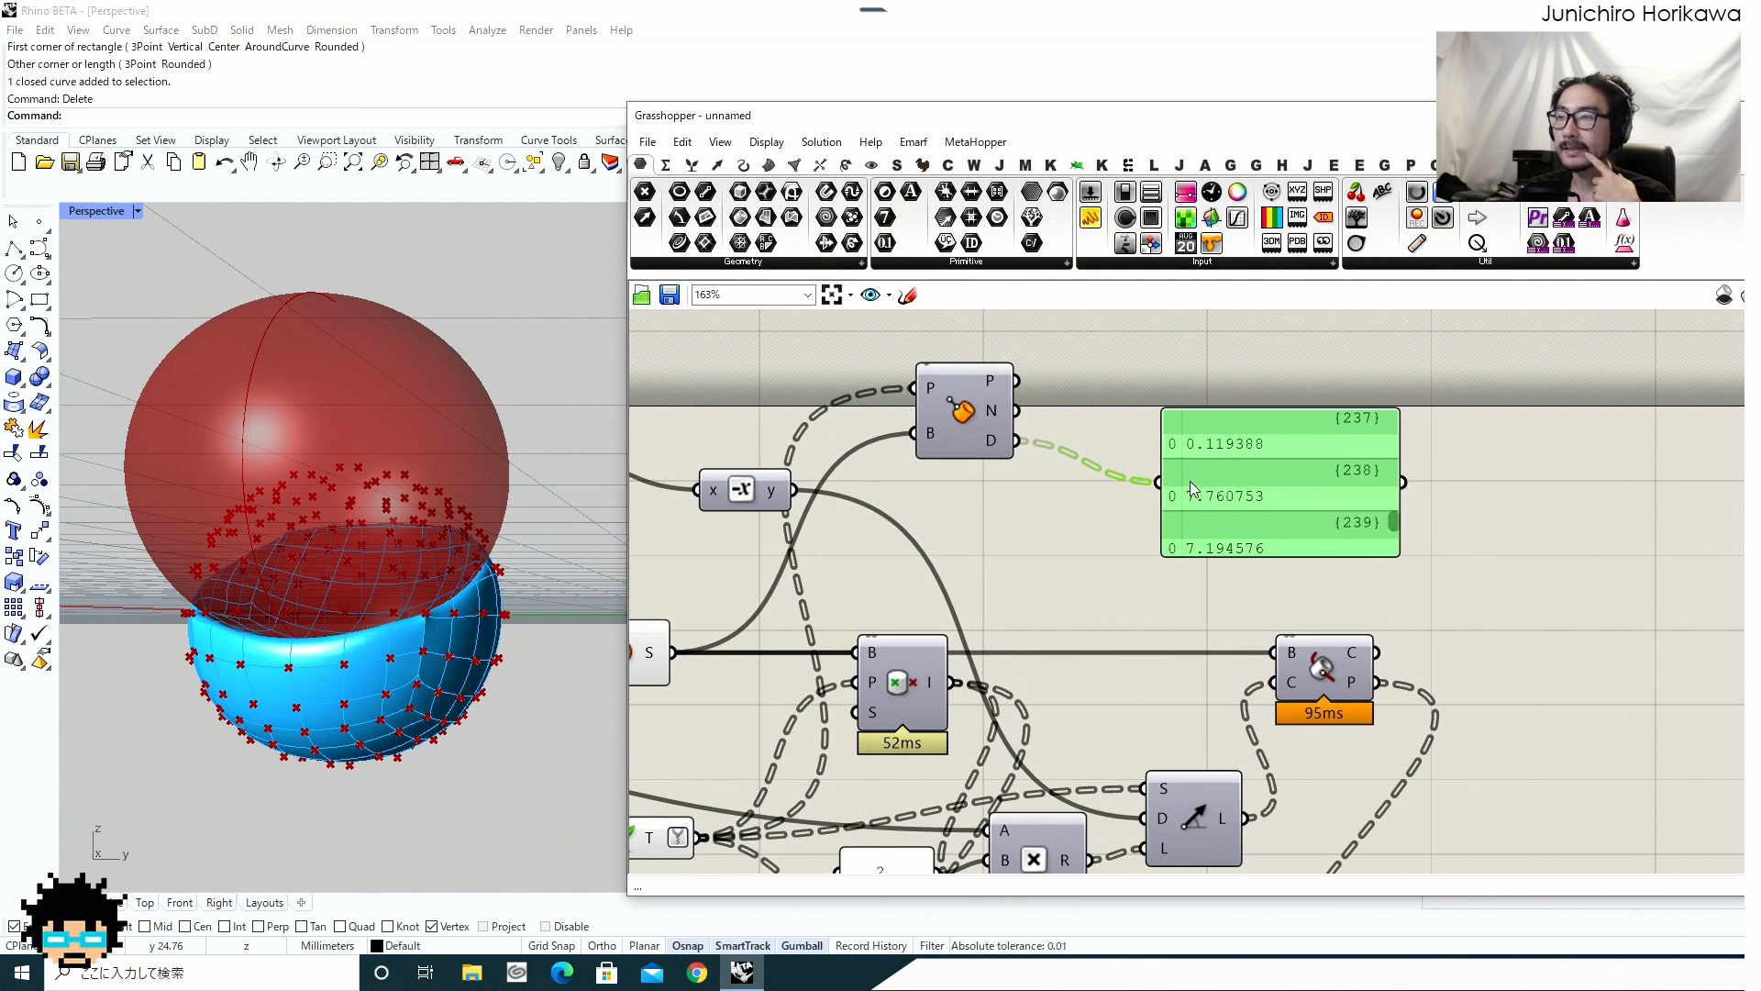
pyautogui.click(992, 498)
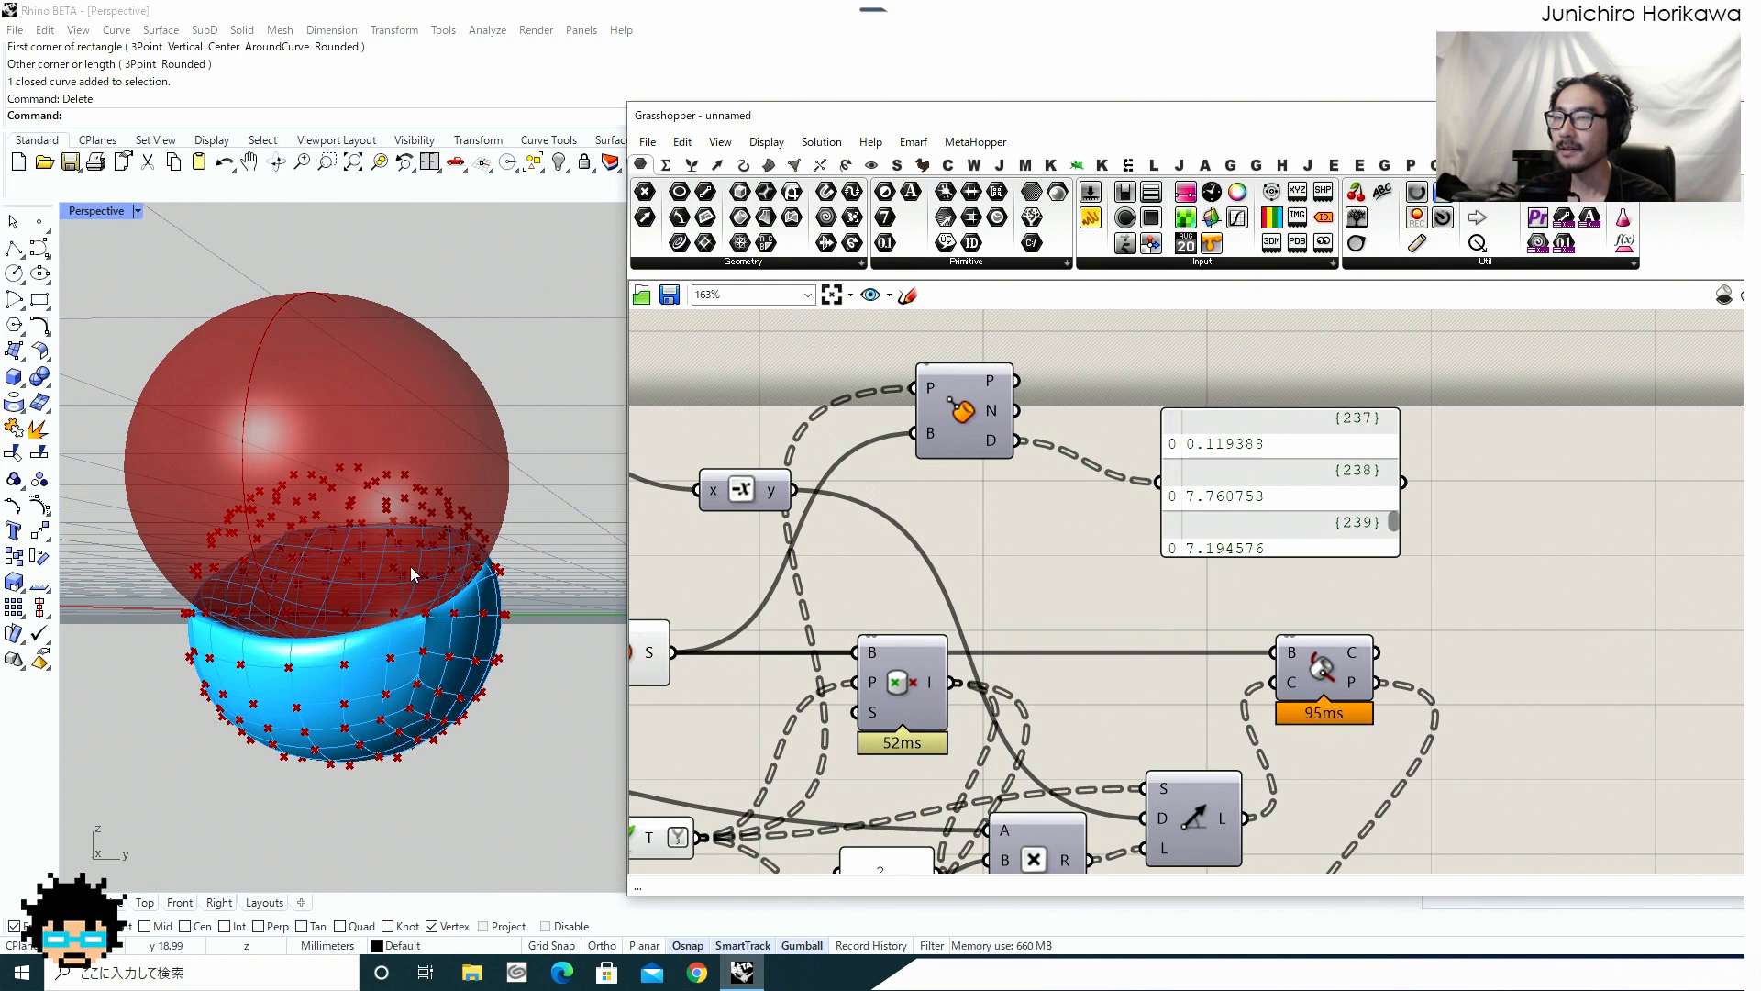
# Duplicate the Dispatch component with its input wires and place the copy between the inclusion test and the distance panel.
pyautogui.scroll(-4, 1279, 487)
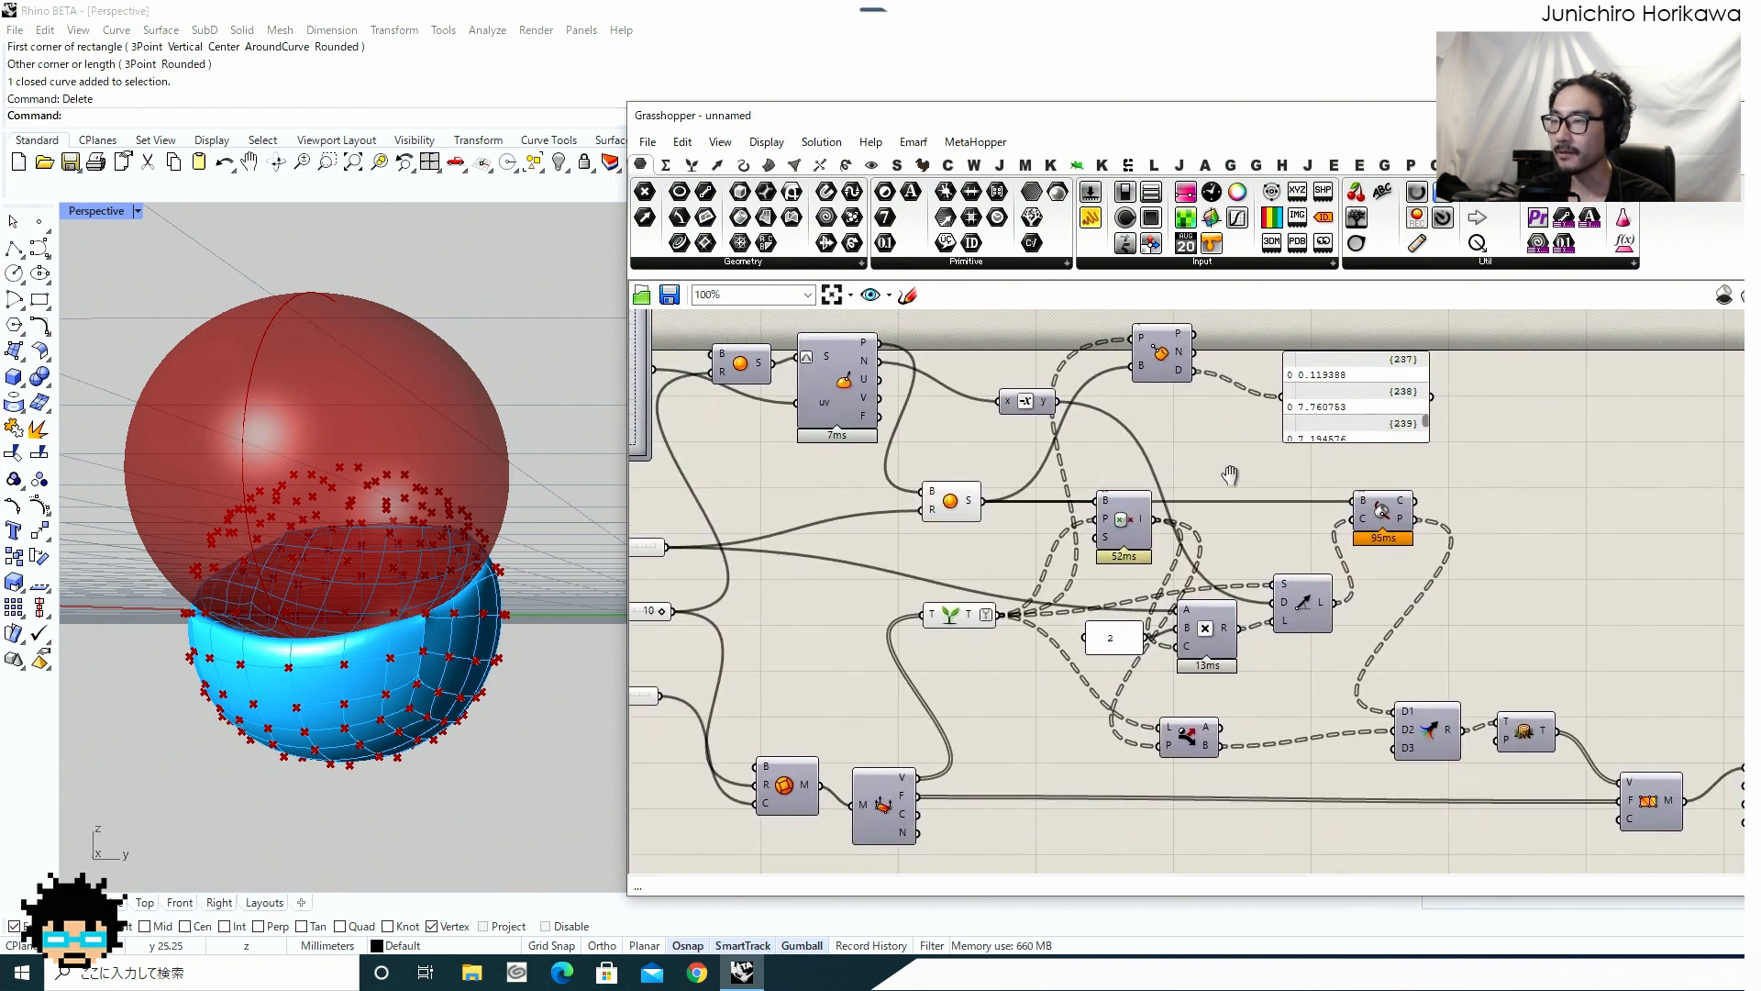
pyautogui.click(1183, 747)
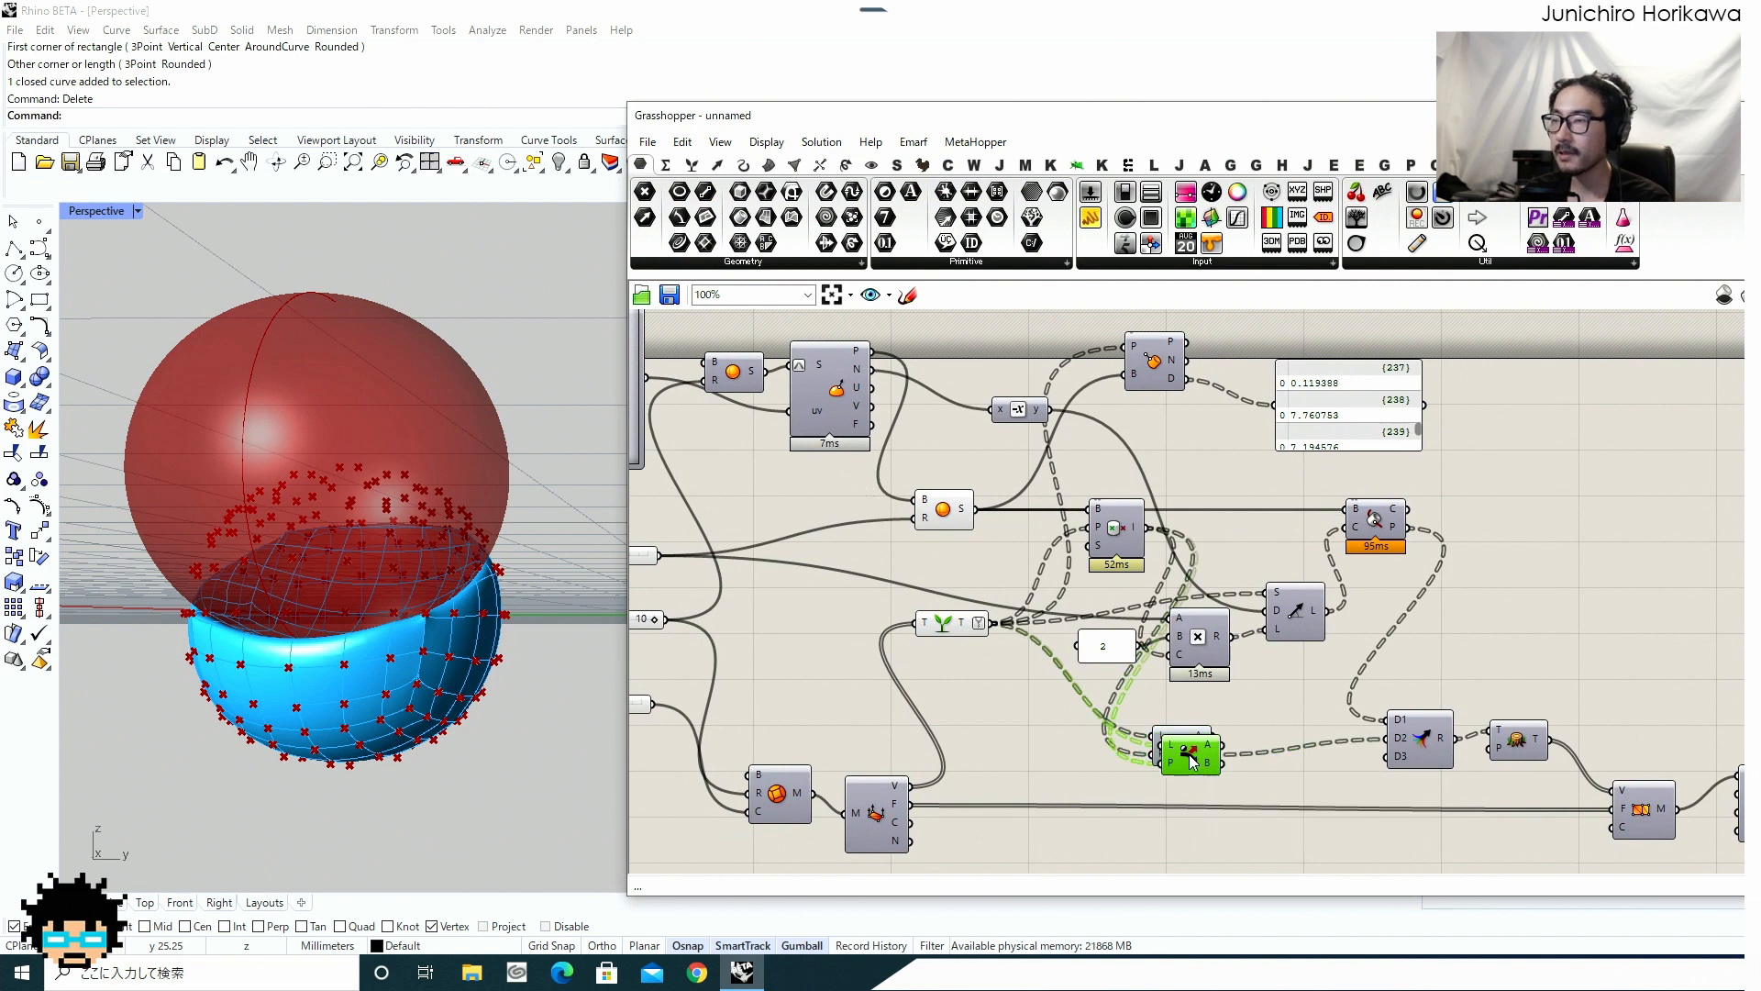
pyautogui.keyDown('alt'); pyautogui.moveTo(1185, 752); pyautogui.dragTo(1370, 476); pyautogui.keyUp('alt')
pyautogui.click(1115, 532)
# Wire the closest-point distances into the copied Dispatch's list input and connect its A output to the panel in place of the distances.
pyautogui.scroll(3, 1101, 624)
pyautogui.scroll(1, 1174, 501)
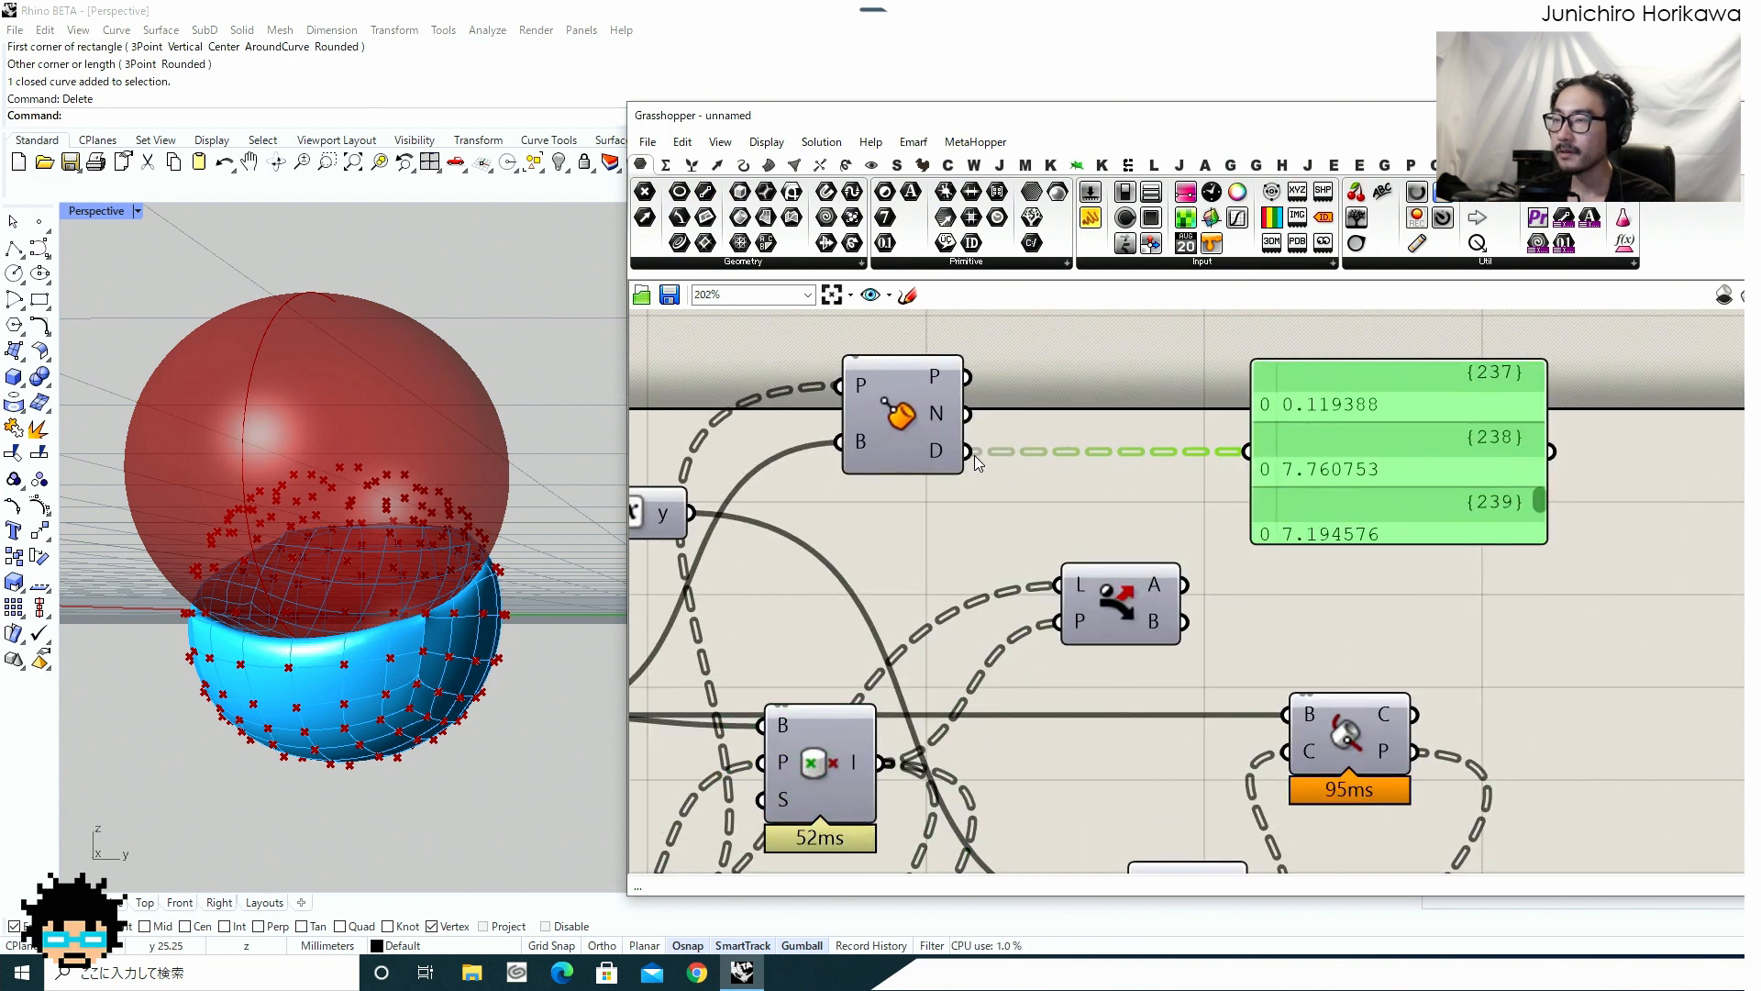
pyautogui.moveTo(971, 453); pyautogui.dragTo(1103, 505)
pyautogui.moveTo(1183, 495); pyautogui.dragTo(1075, 537, button='right')
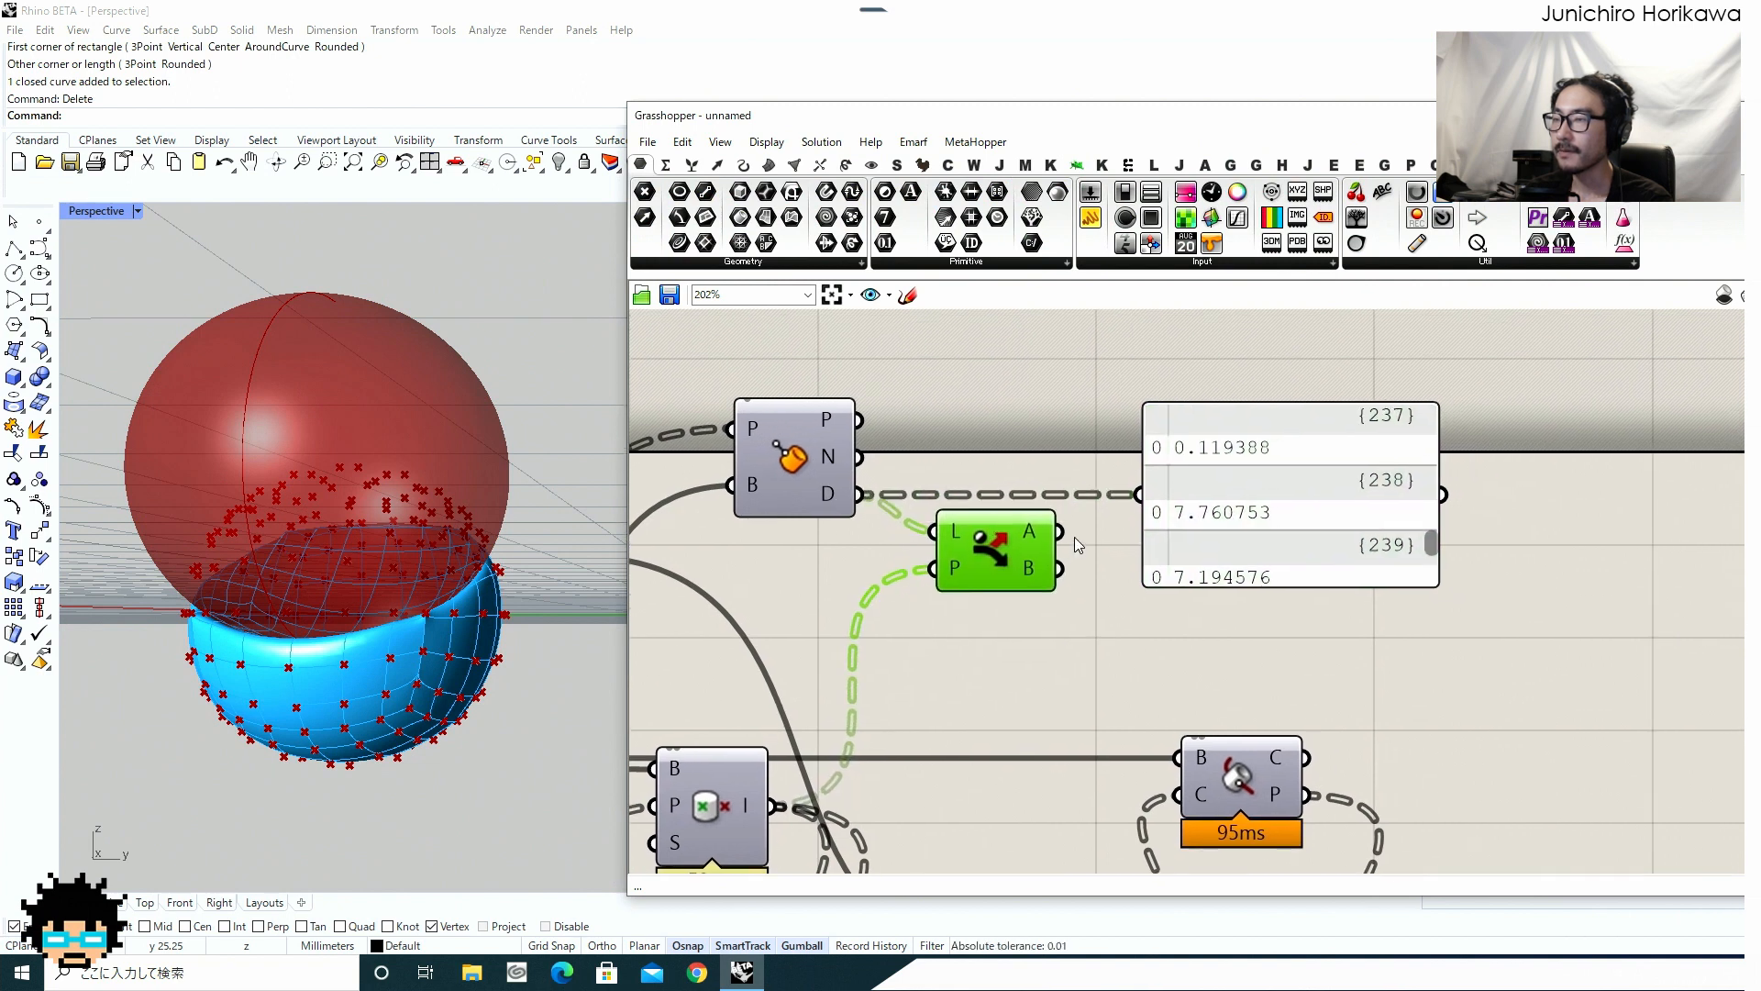
pyautogui.moveTo(1062, 532); pyautogui.dragTo(1140, 494)
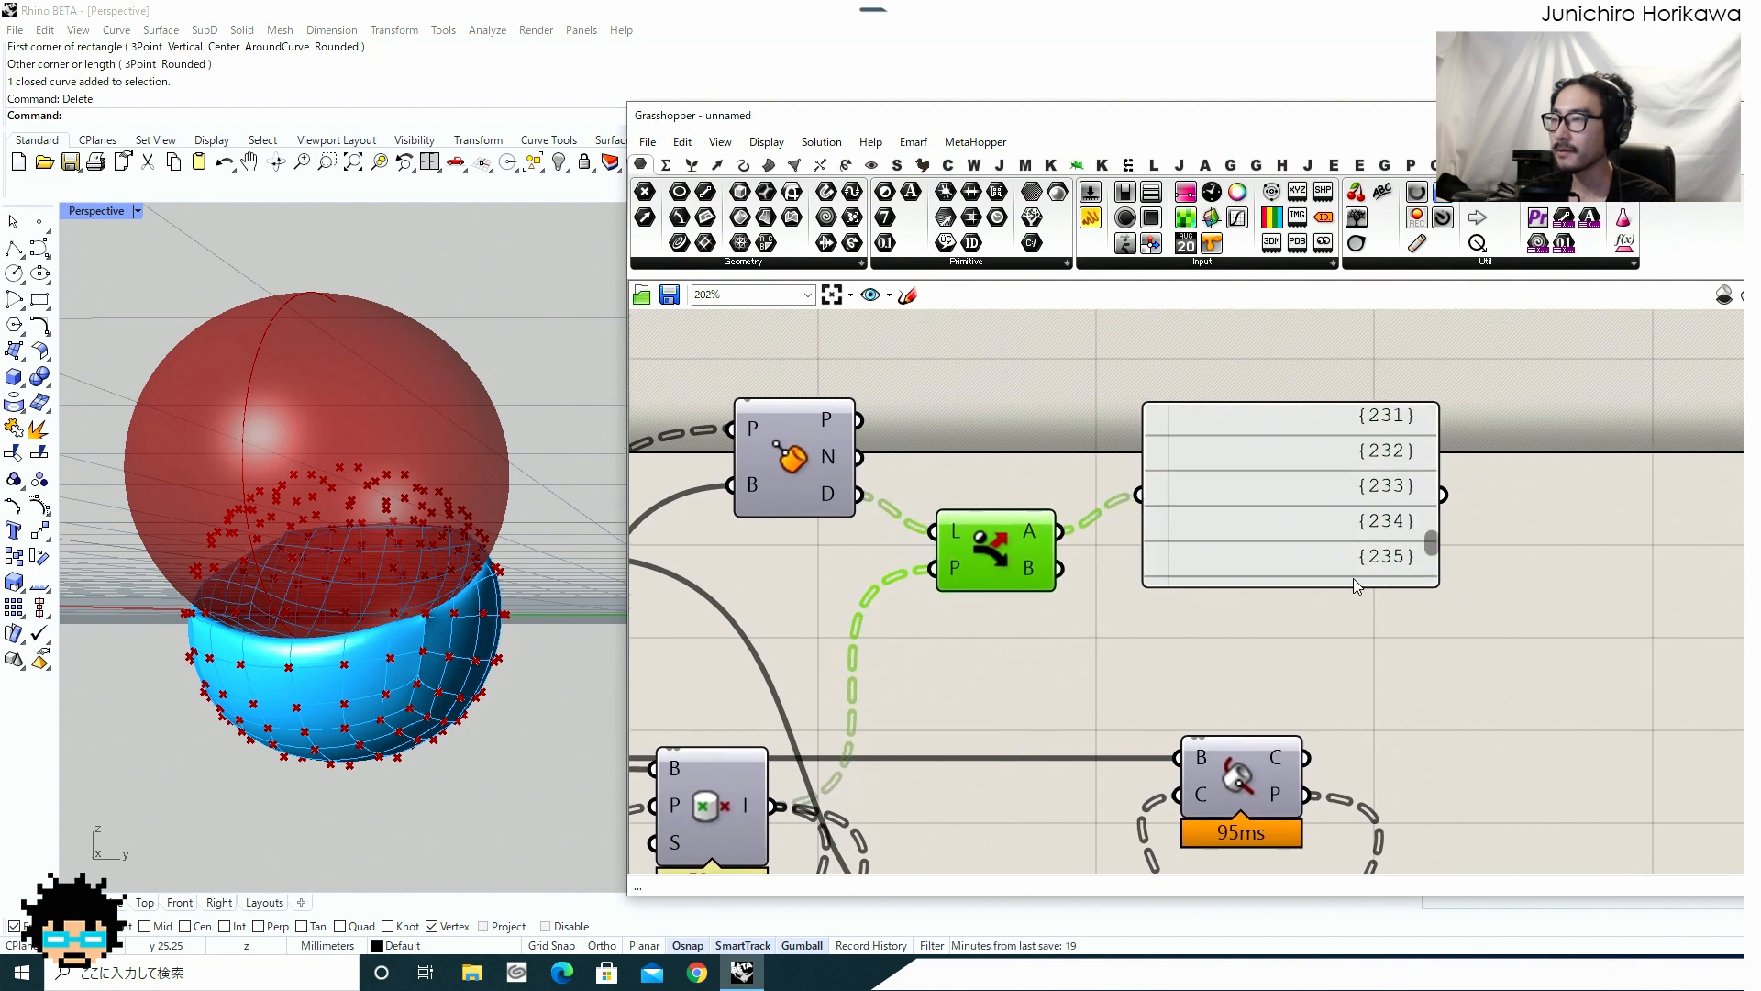
# Enlarge the panel to browse the dispatched distances, and space it and the copied Dispatch component further apart.
pyautogui.moveTo(1351, 581); pyautogui.dragTo(1367, 784)
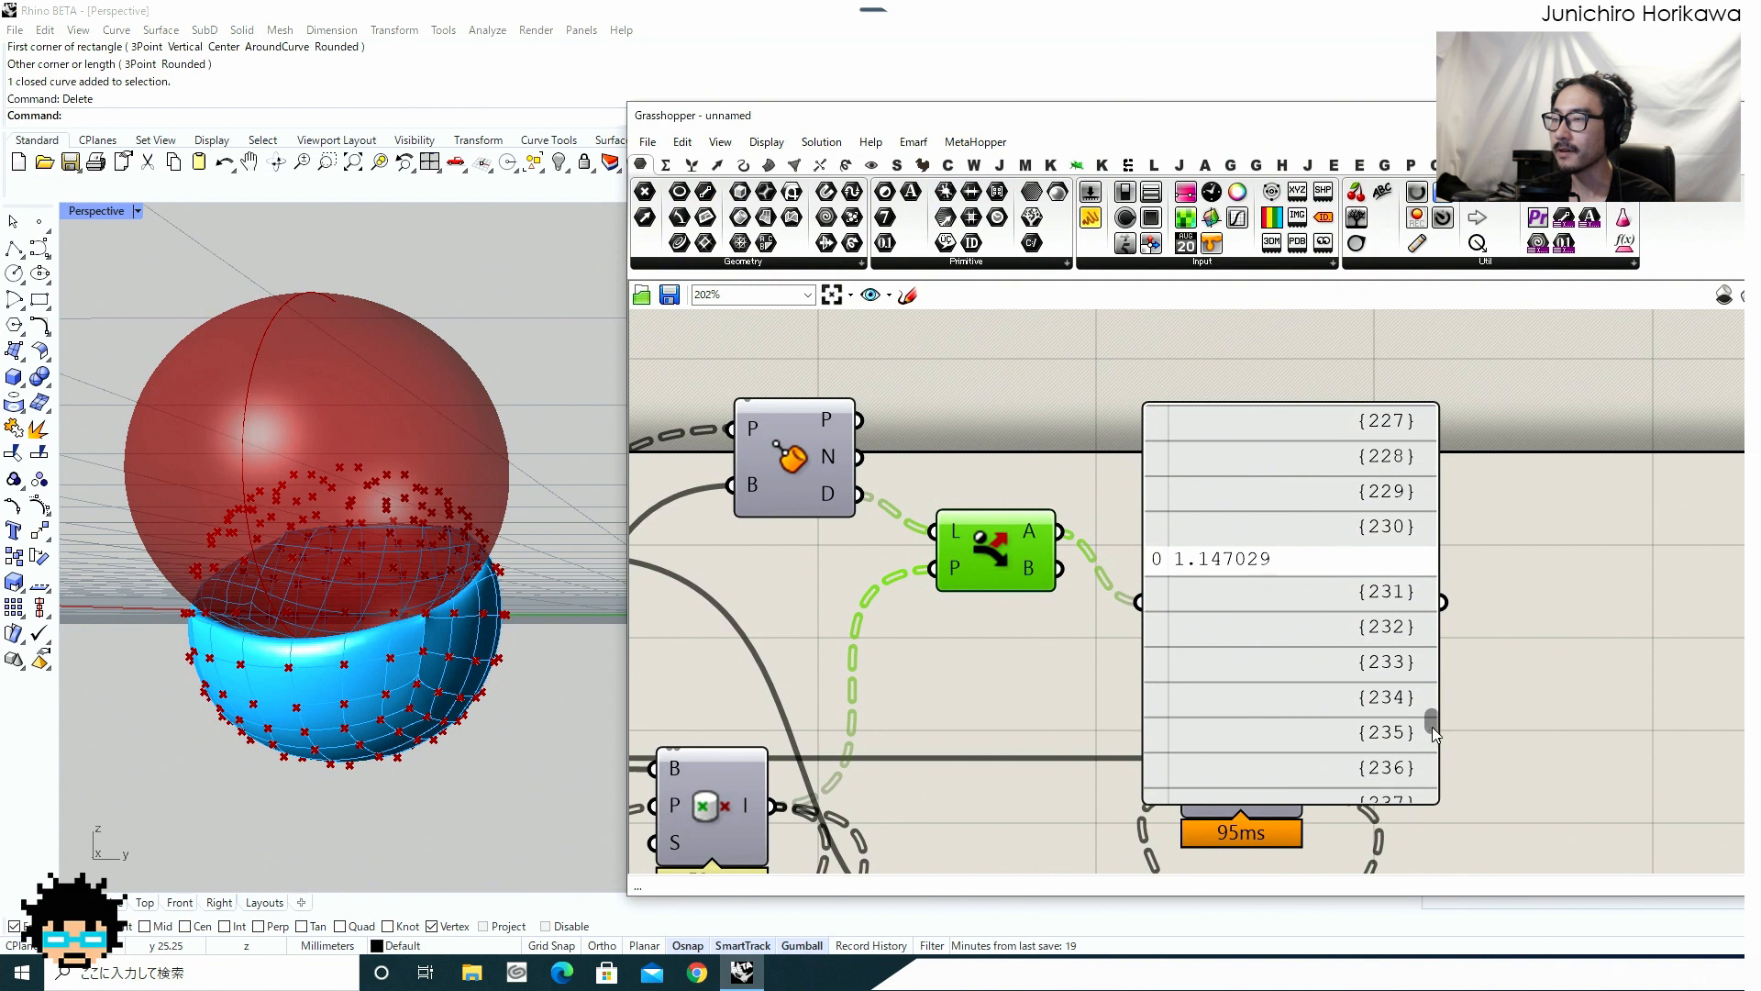
pyautogui.moveTo(1434, 731); pyautogui.dragTo(1435, 662)
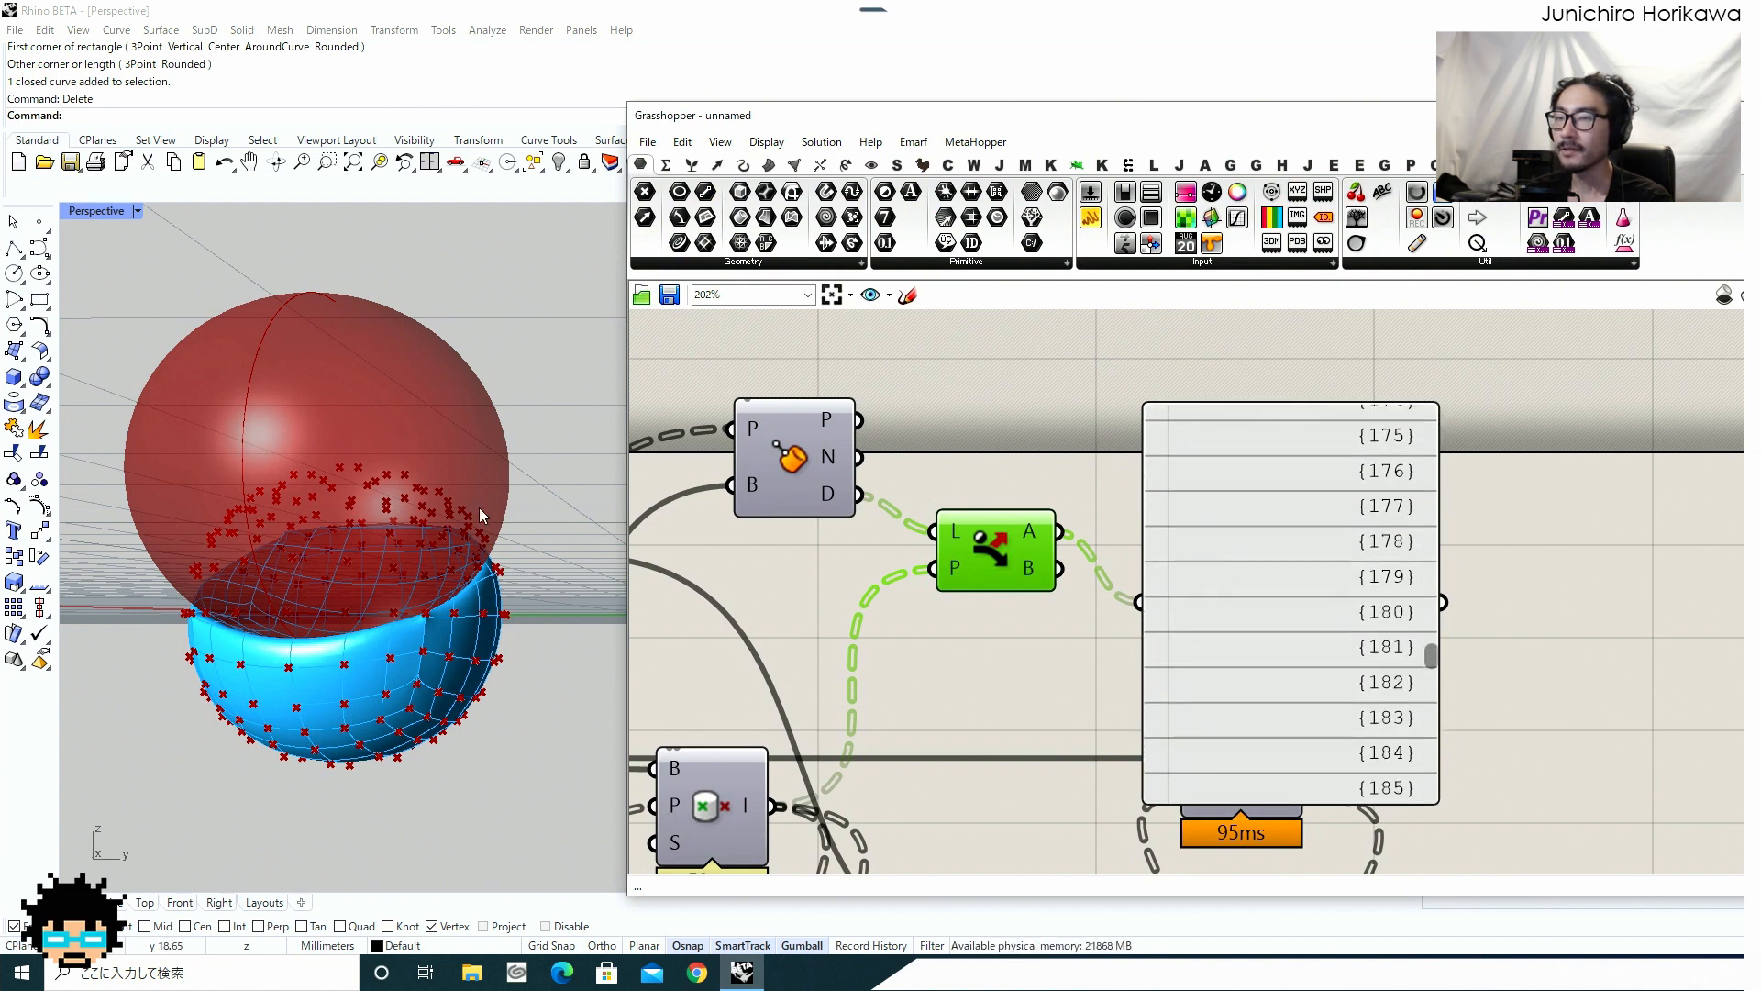
pyautogui.moveTo(1049, 537); pyautogui.dragTo(1045, 488)
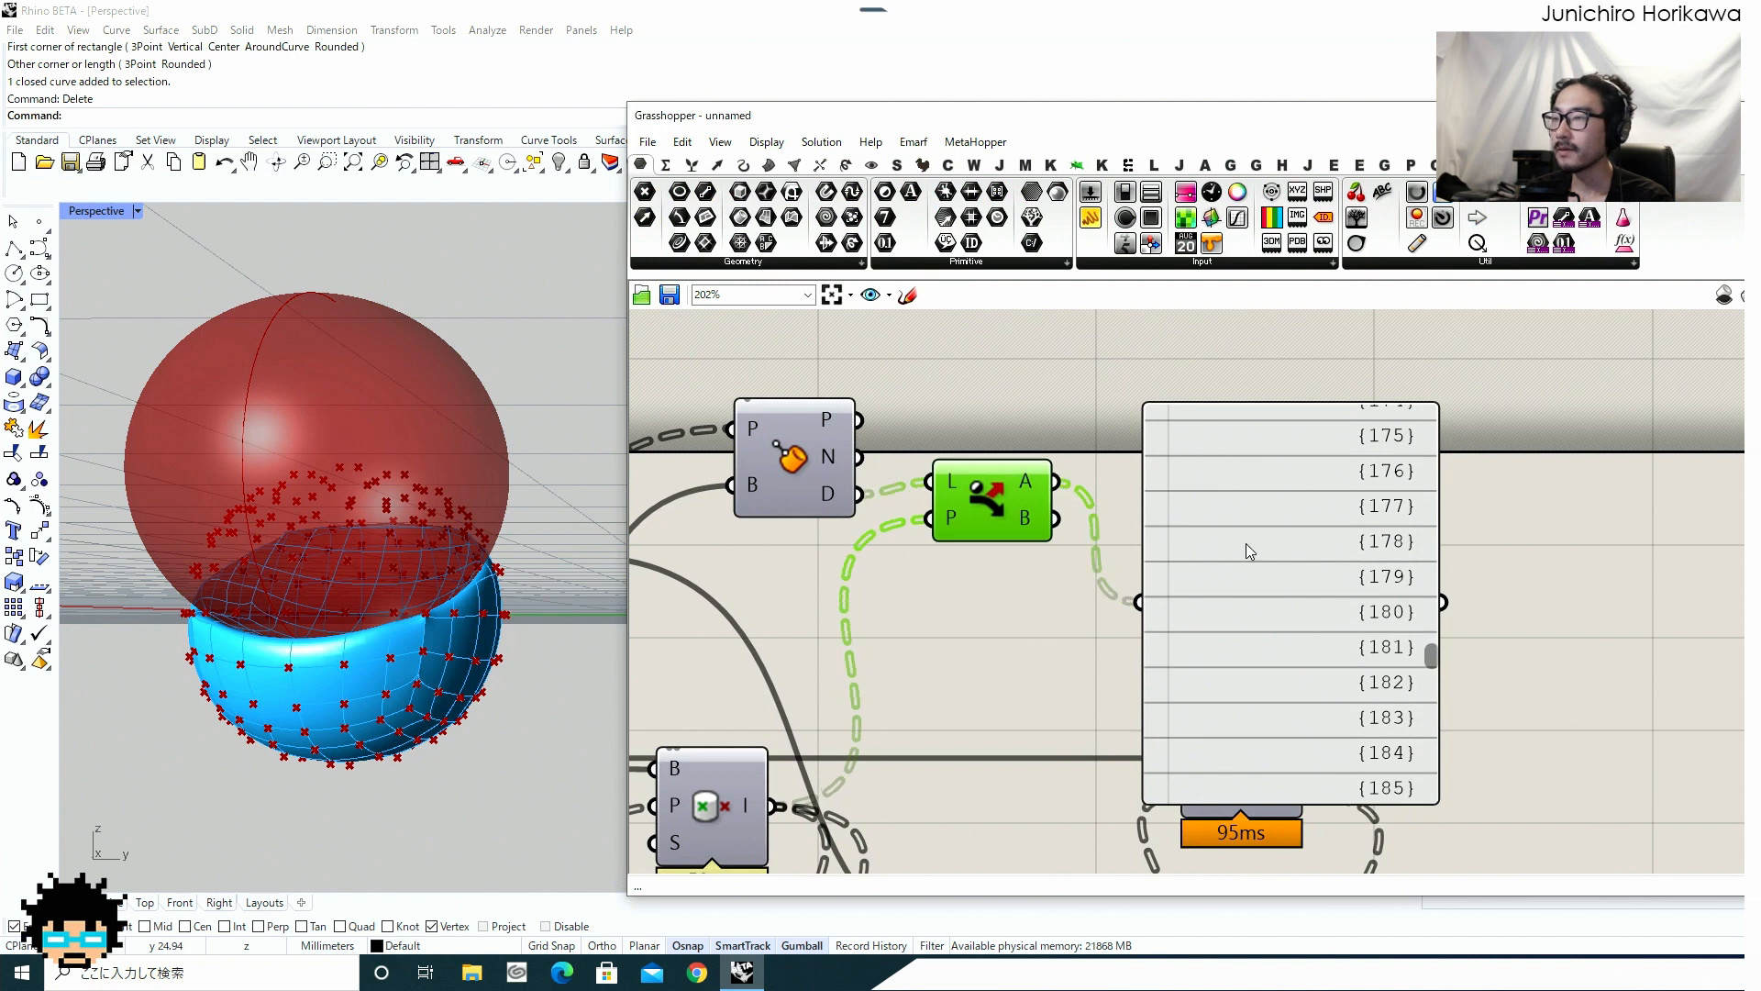
pyautogui.moveTo(1245, 543); pyautogui.dragTo(1572, 719)
# Add a Flatten Tree component and feed it the copied Dispatch's A output.
pyautogui.doubleClick(1318, 471)
pyautogui.write('l')
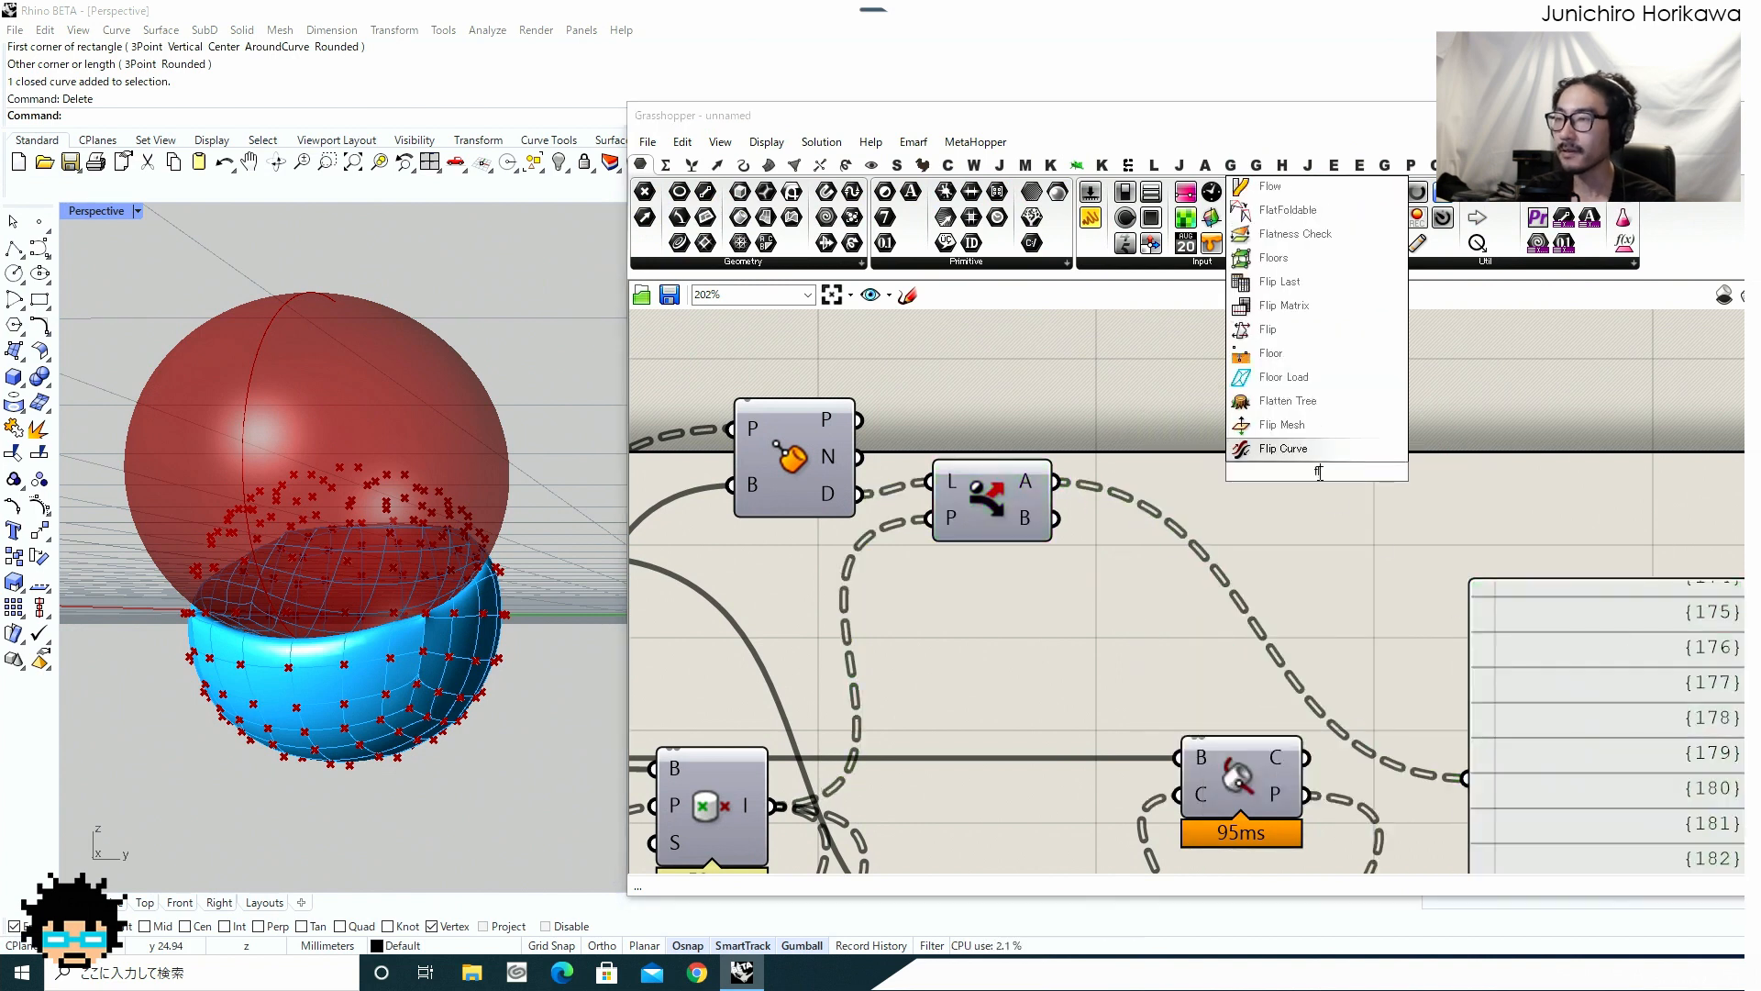
pyautogui.write('att')
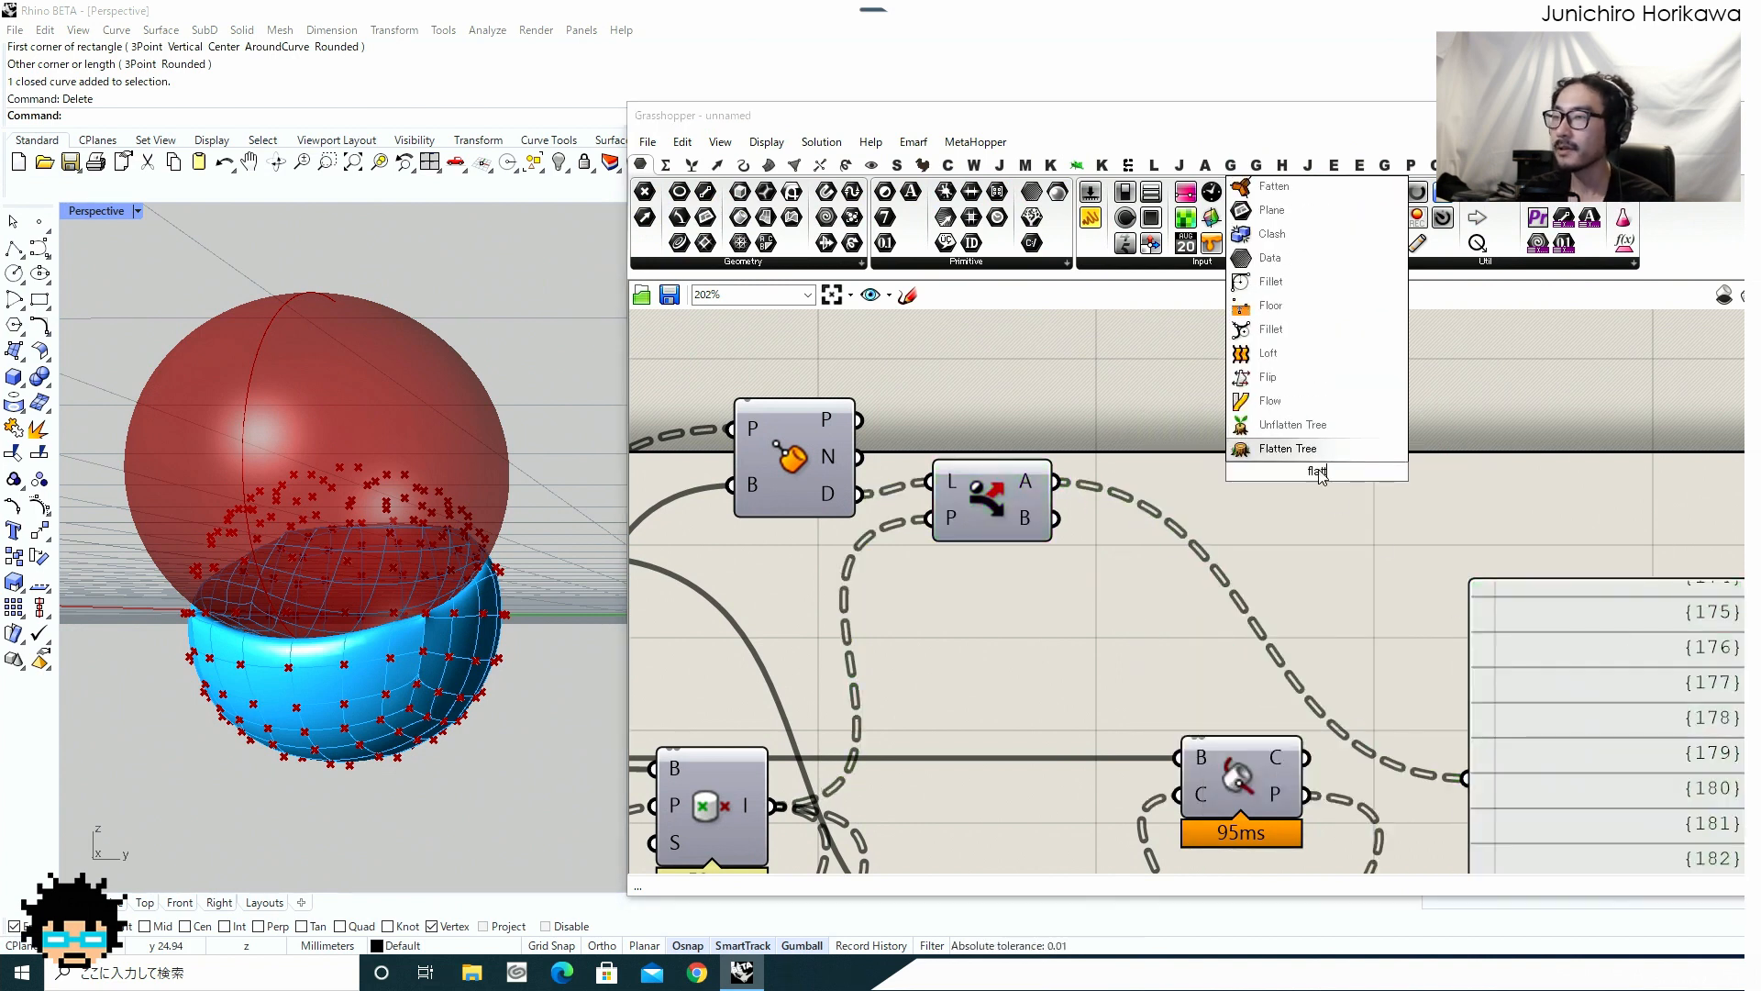
pyautogui.press('Return')
pyautogui.moveTo(1060, 482); pyautogui.dragTo(1161, 422)
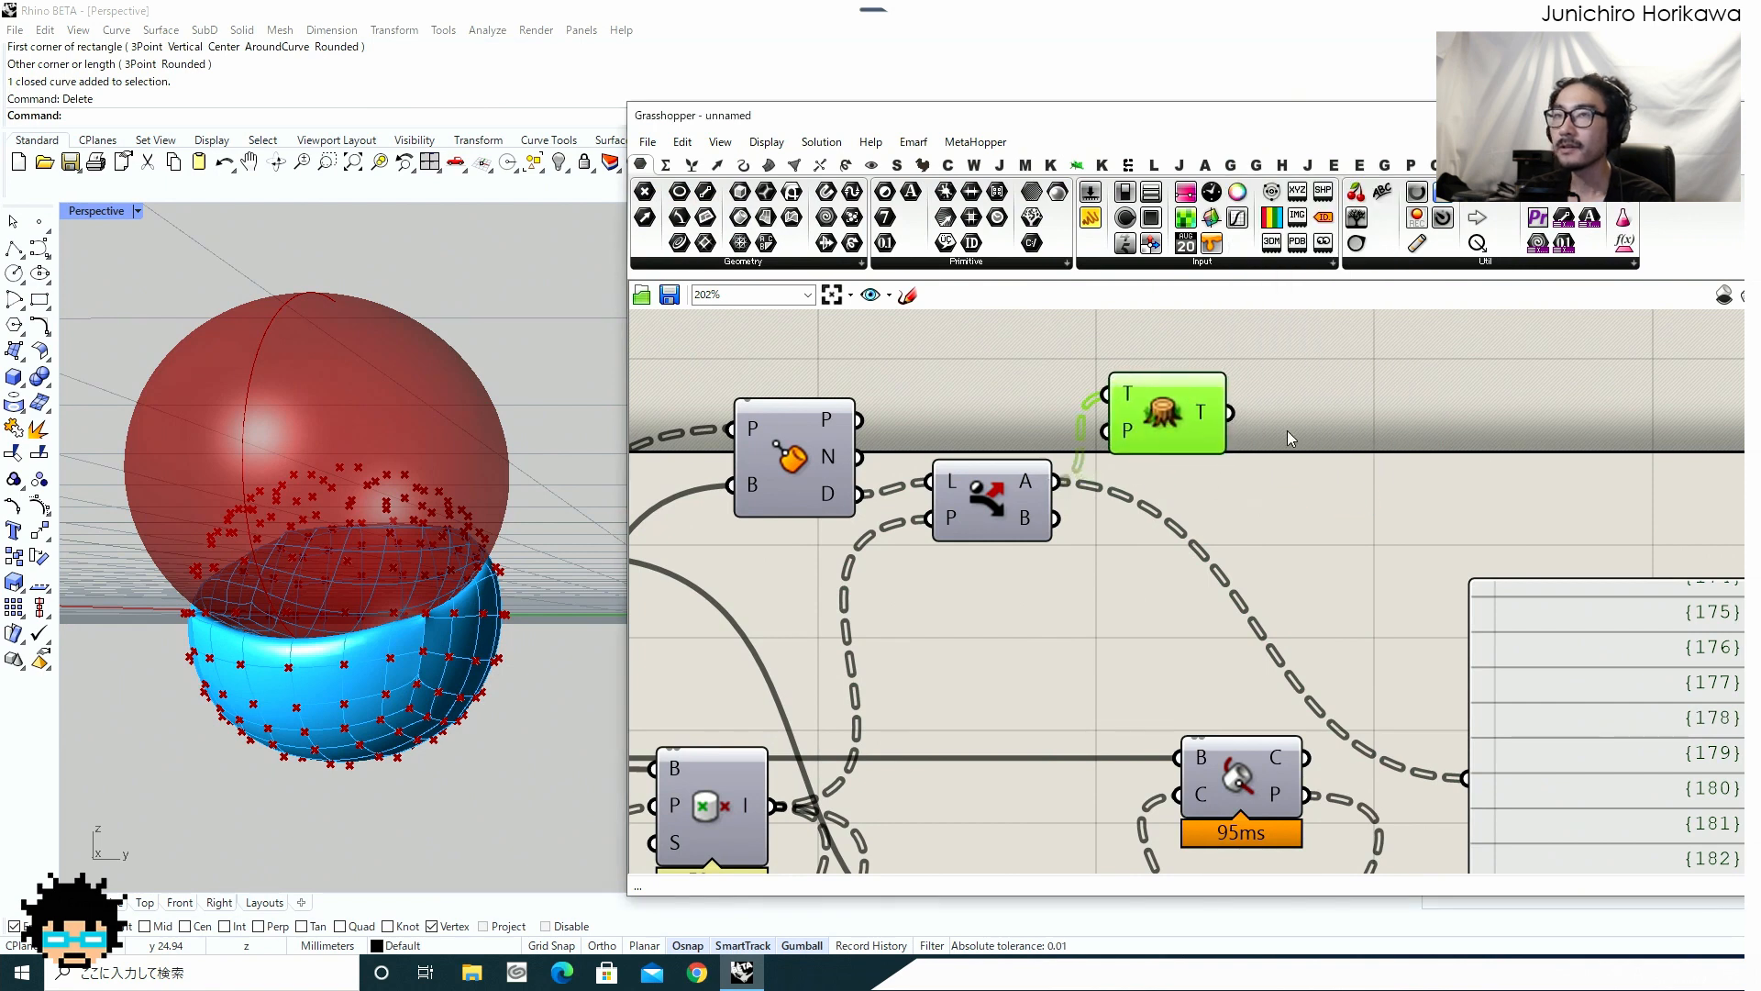
# Add a Bounds component after Flatten Tree and wire the flattened distances into its N input.
pyautogui.moveTo(1484, 453); pyautogui.dragTo(1340, 504, button='right')
pyautogui.doubleClick(1341, 504)
pyautogui.write('bounds')
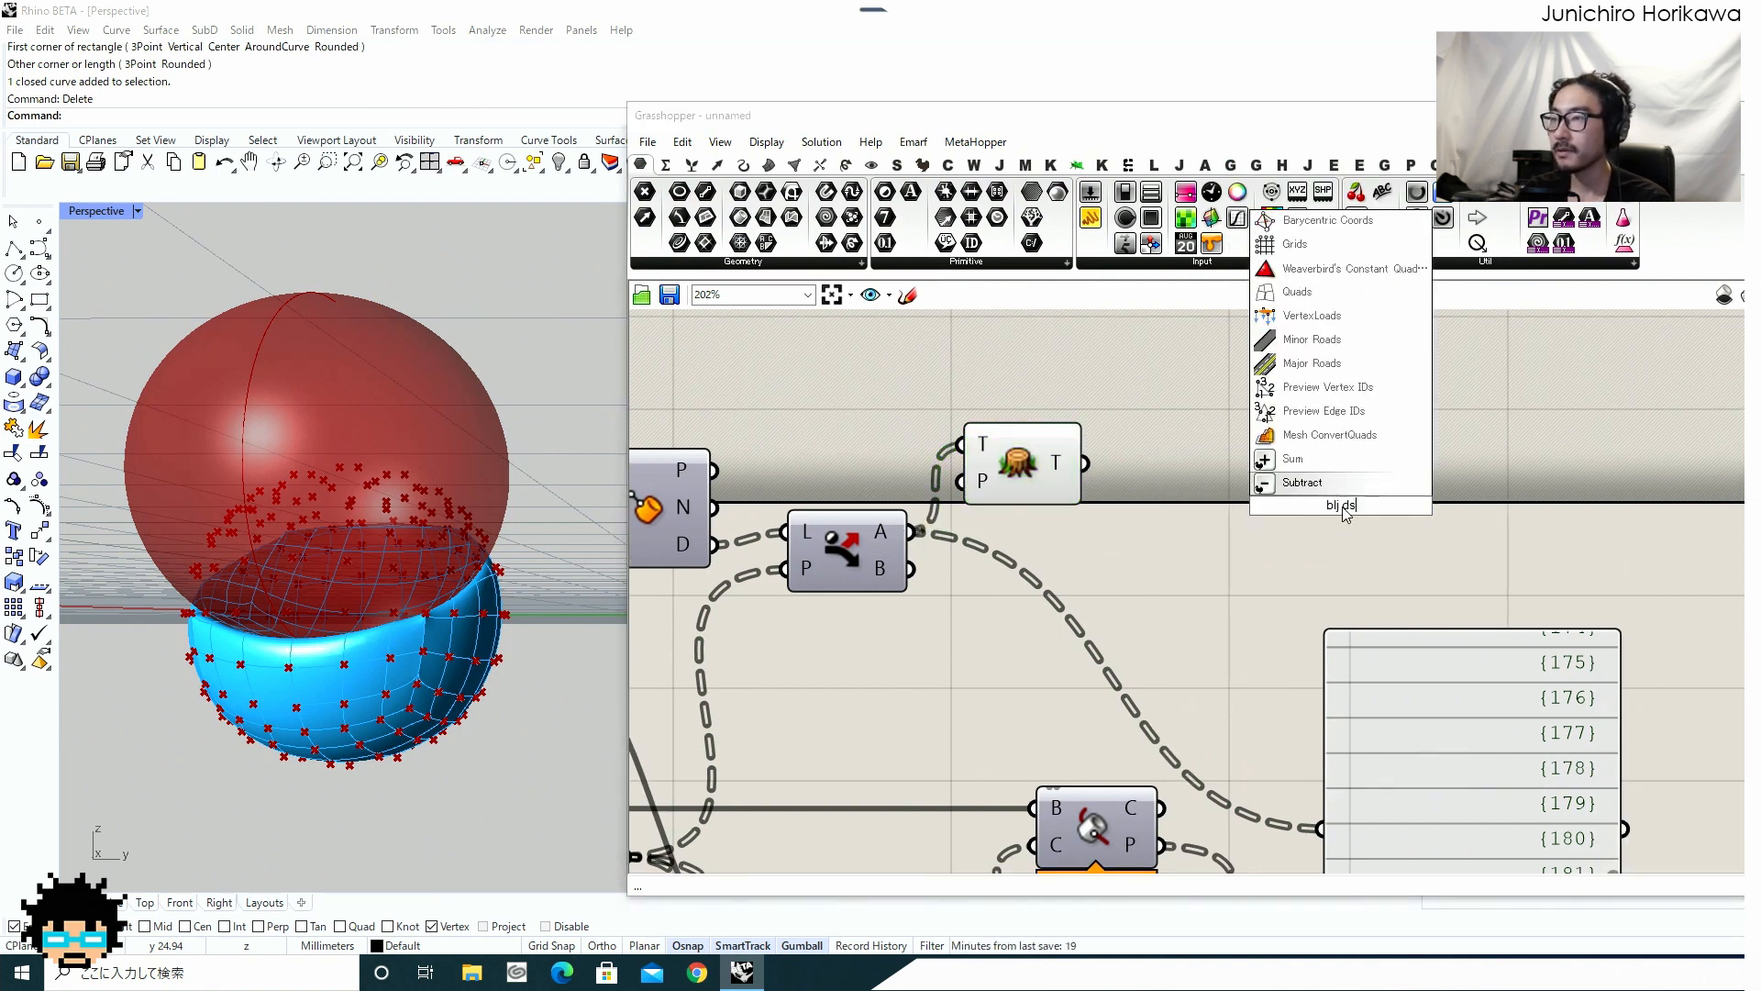
pyautogui.doubleClick(1277, 582)
pyautogui.write('bounda')
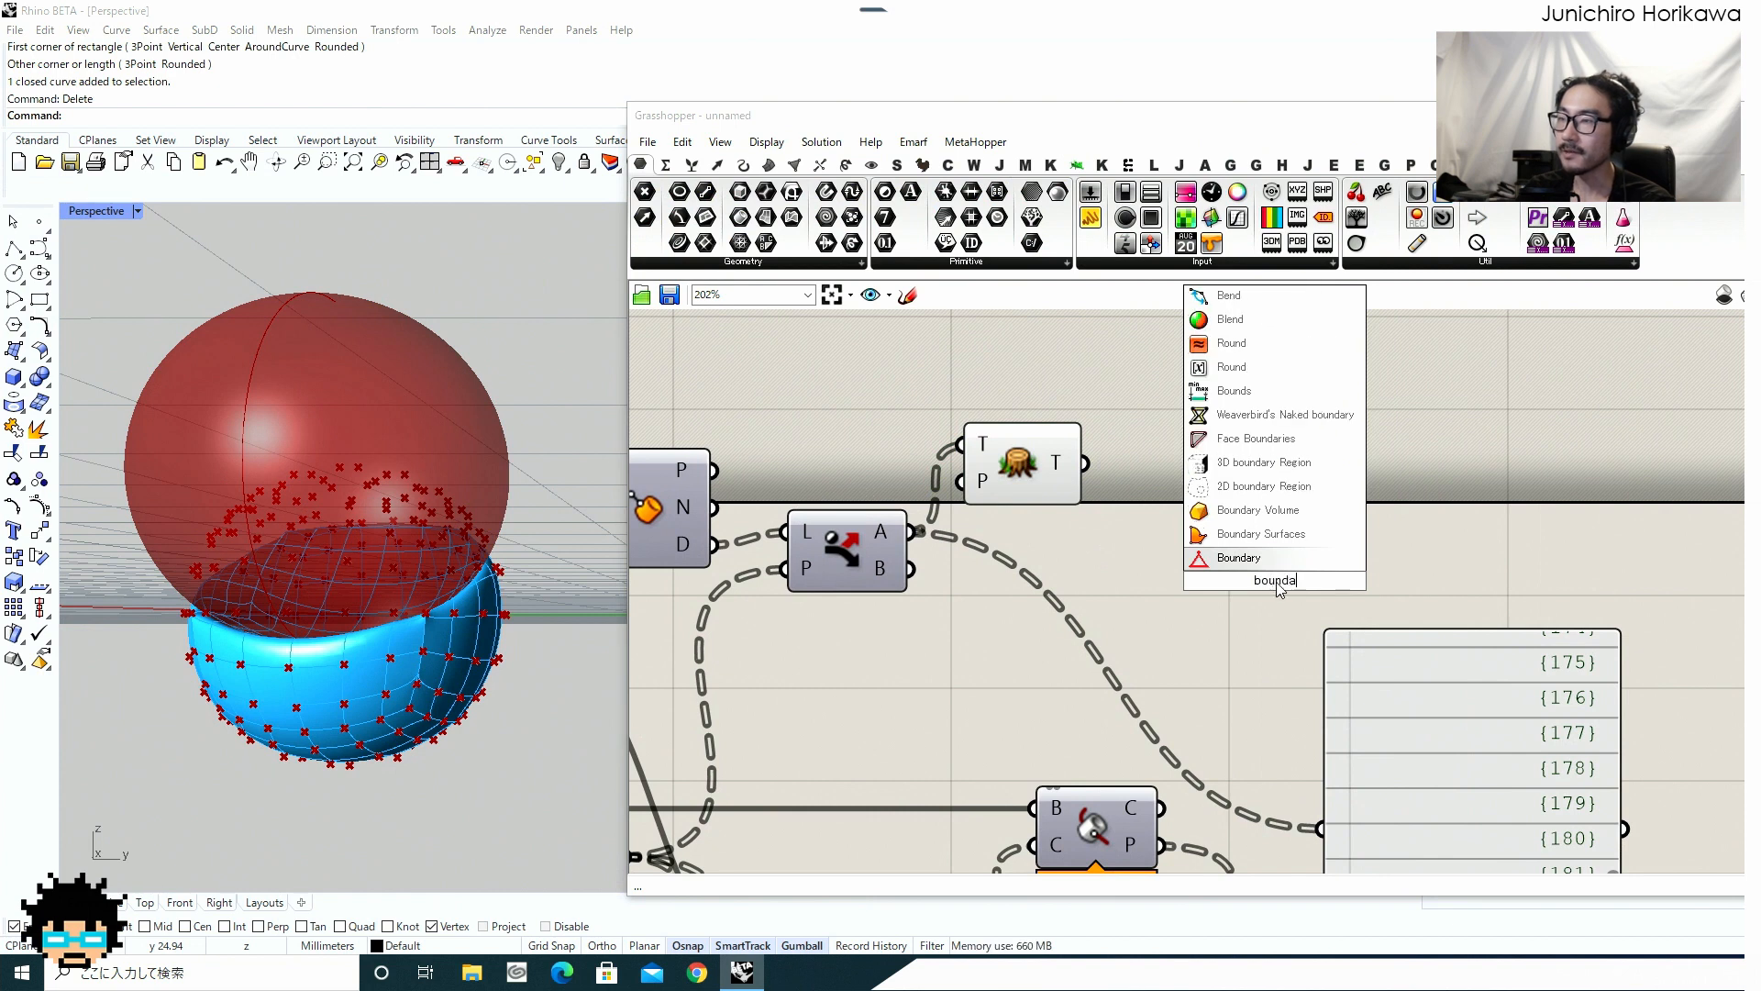
pyautogui.click(1234, 391)
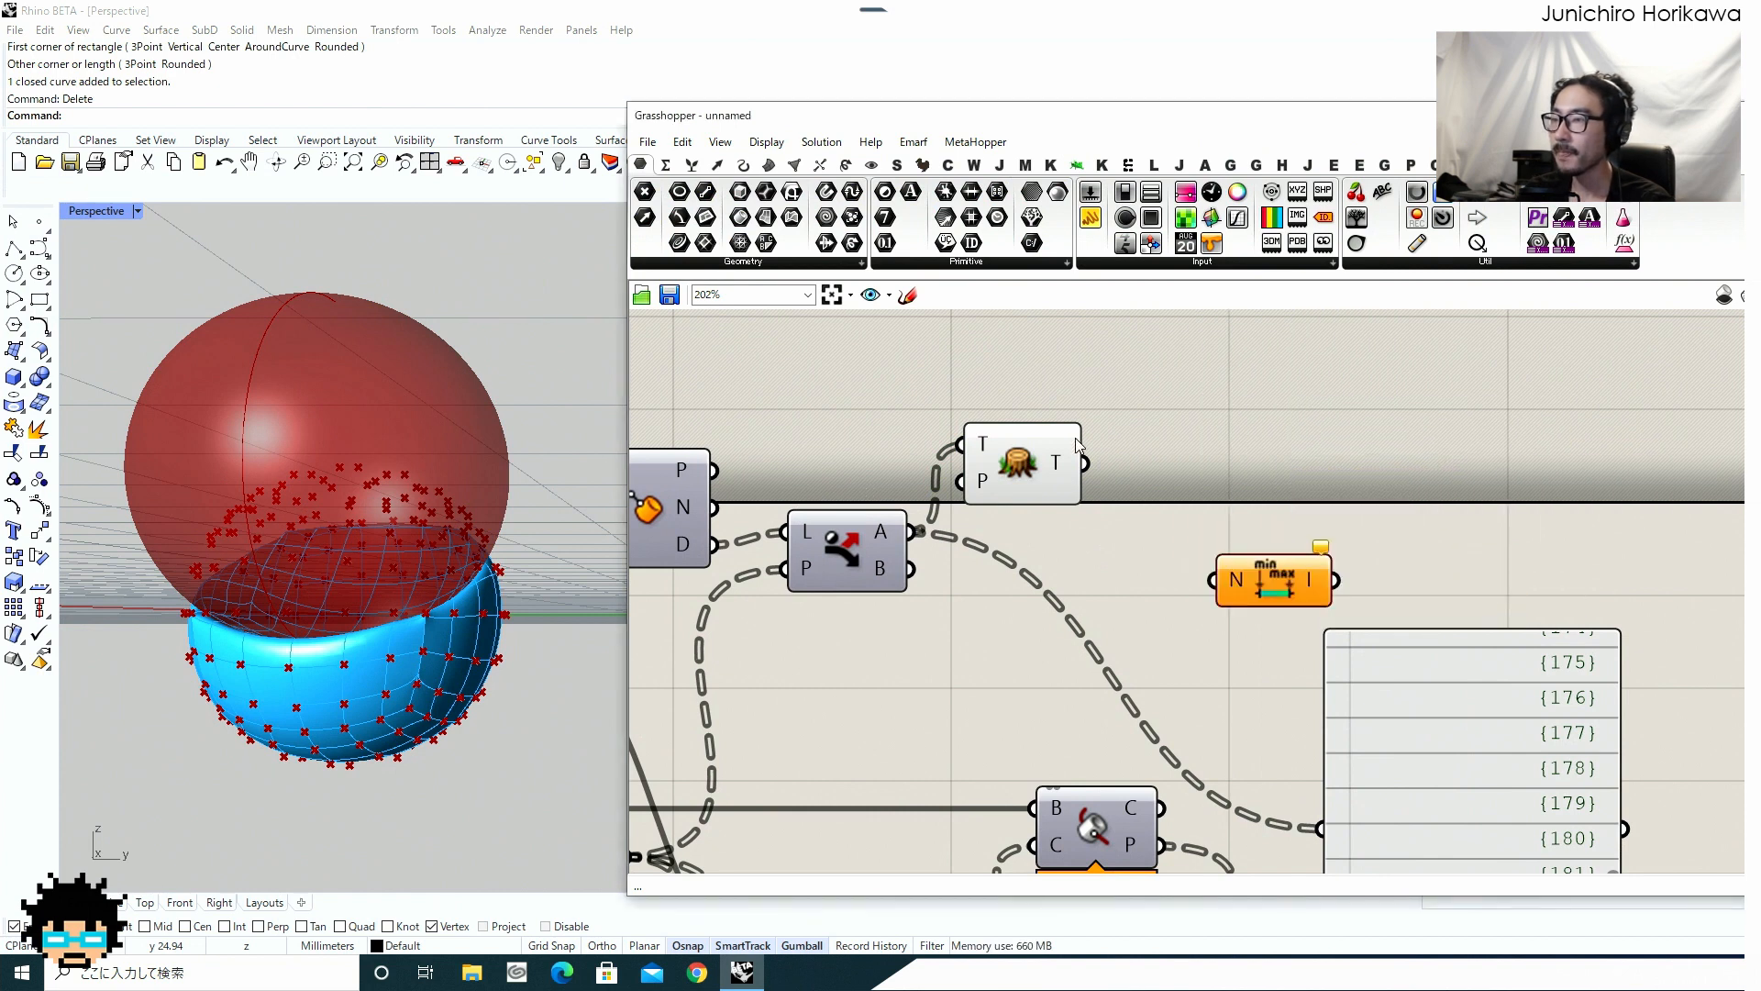
pyautogui.moveTo(1174, 531); pyautogui.dragTo(1213, 579)
# Show the Bounds domain in the existing panel in place of the Dispatch output, and move the panel clear of the components.
pyautogui.moveTo(1310, 585); pyautogui.dragTo(1236, 541, button='right')
pyautogui.moveTo(1209, 530); pyautogui.dragTo(1253, 775)
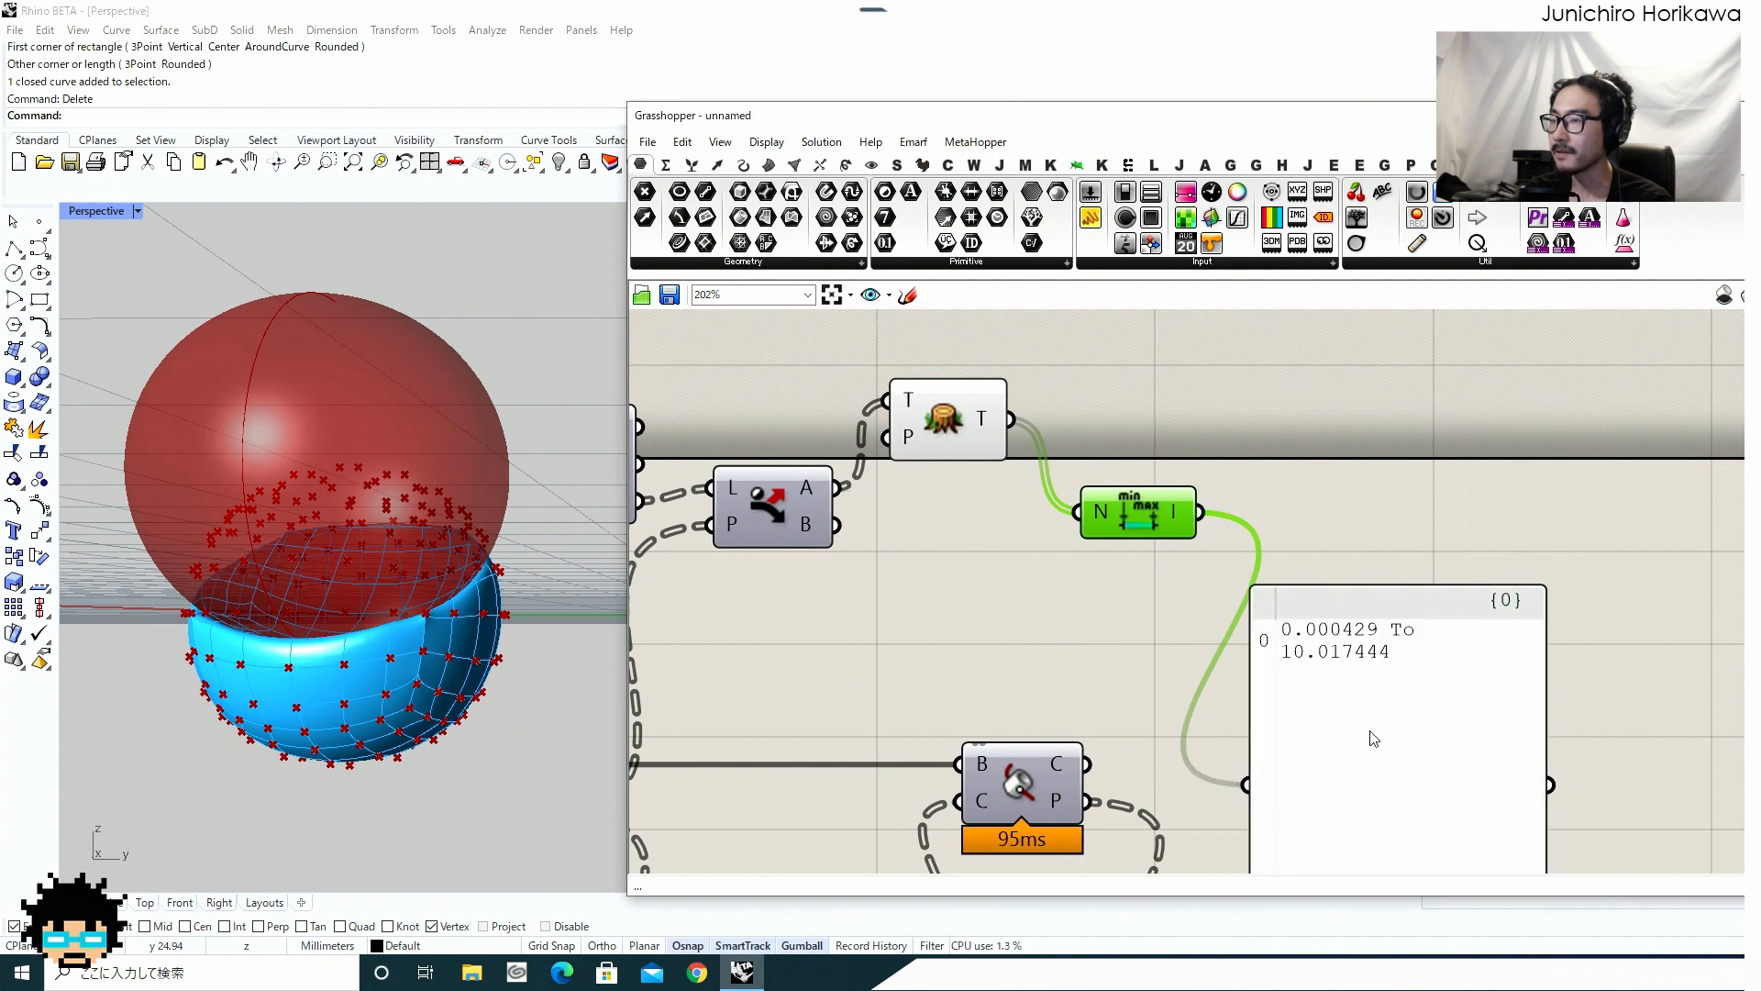
pyautogui.moveTo(1331, 676); pyautogui.dragTo(1339, 646)
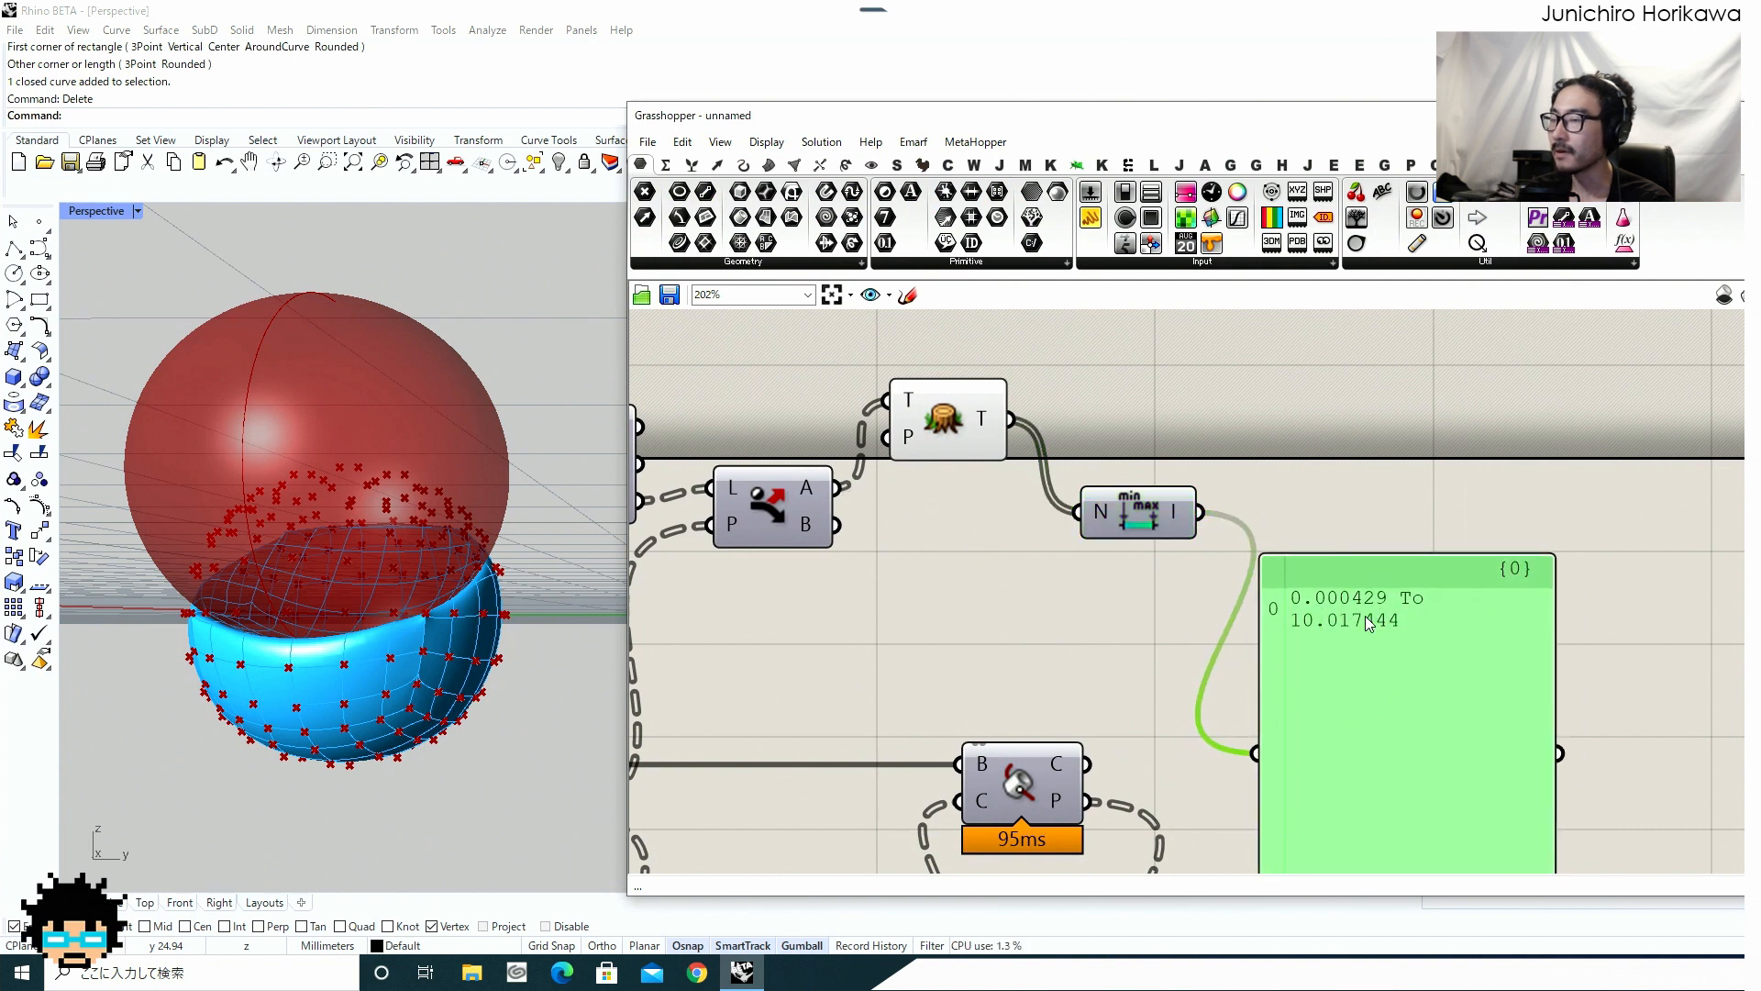
pyautogui.moveTo(1350, 624); pyautogui.dragTo(1447, 675)
# Add a Remap Numbers component near Bounds.
pyautogui.doubleClick(1185, 406)
pyautogui.write('remap')
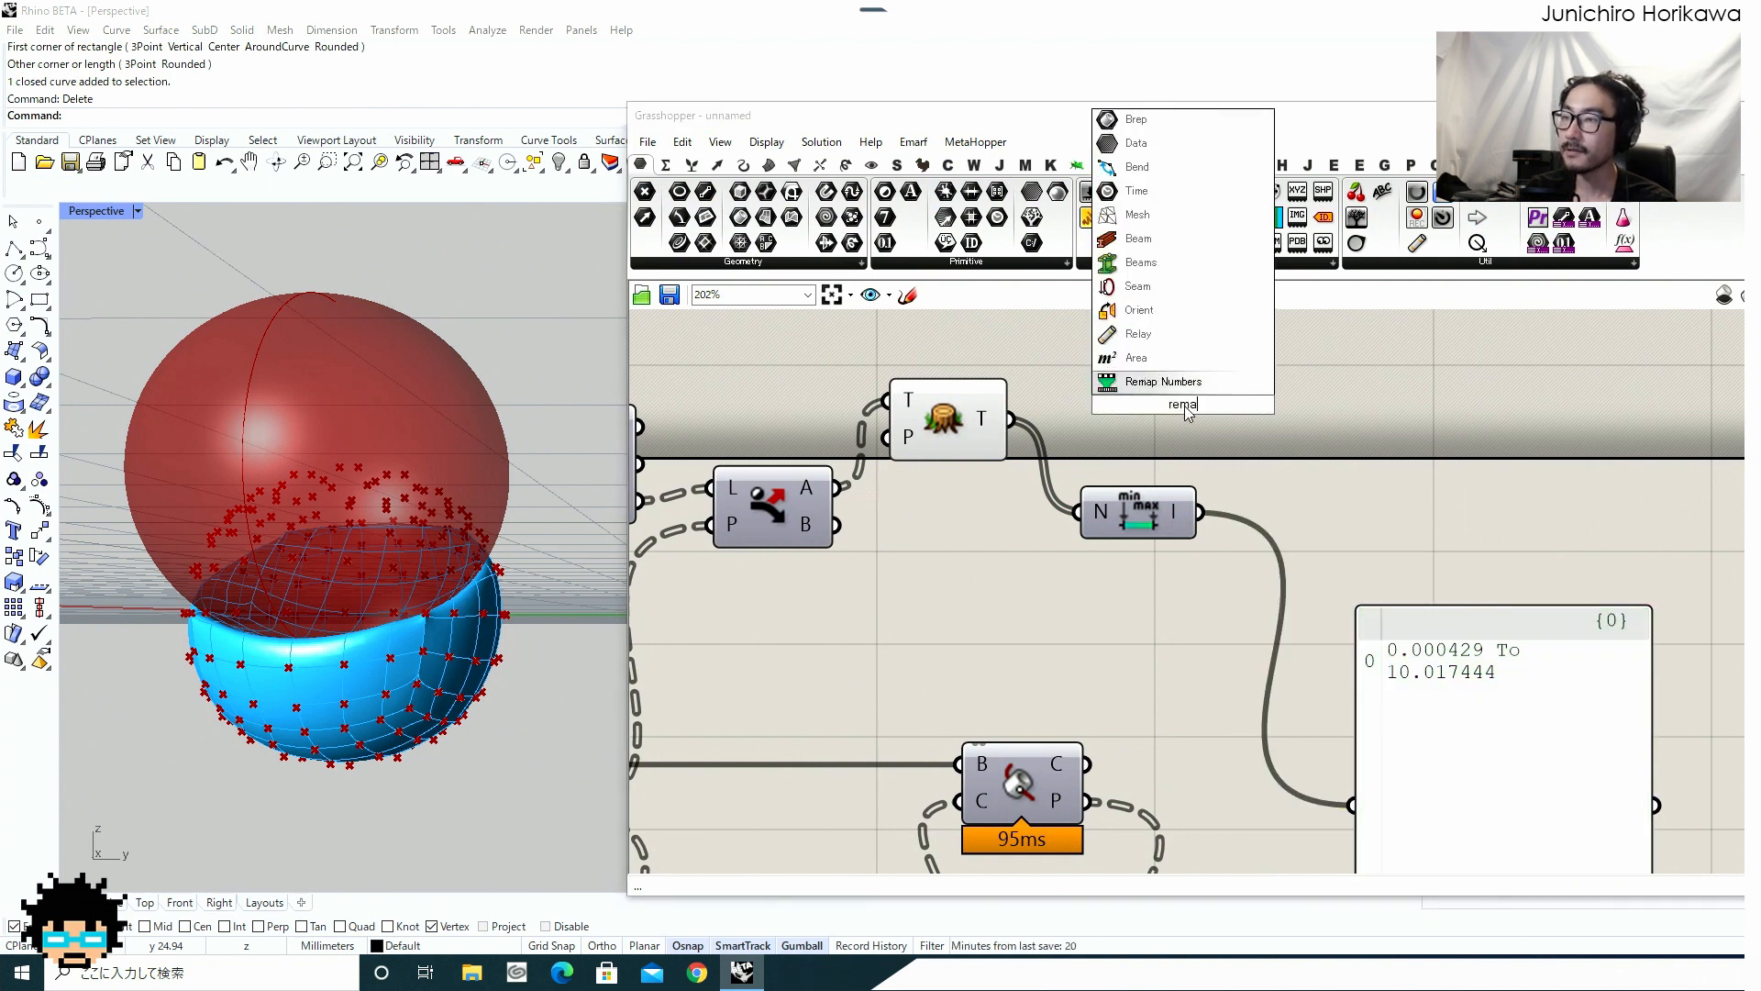
pyautogui.click(1182, 376)
pyautogui.press('Delete')
pyautogui.doubleClick(1188, 411)
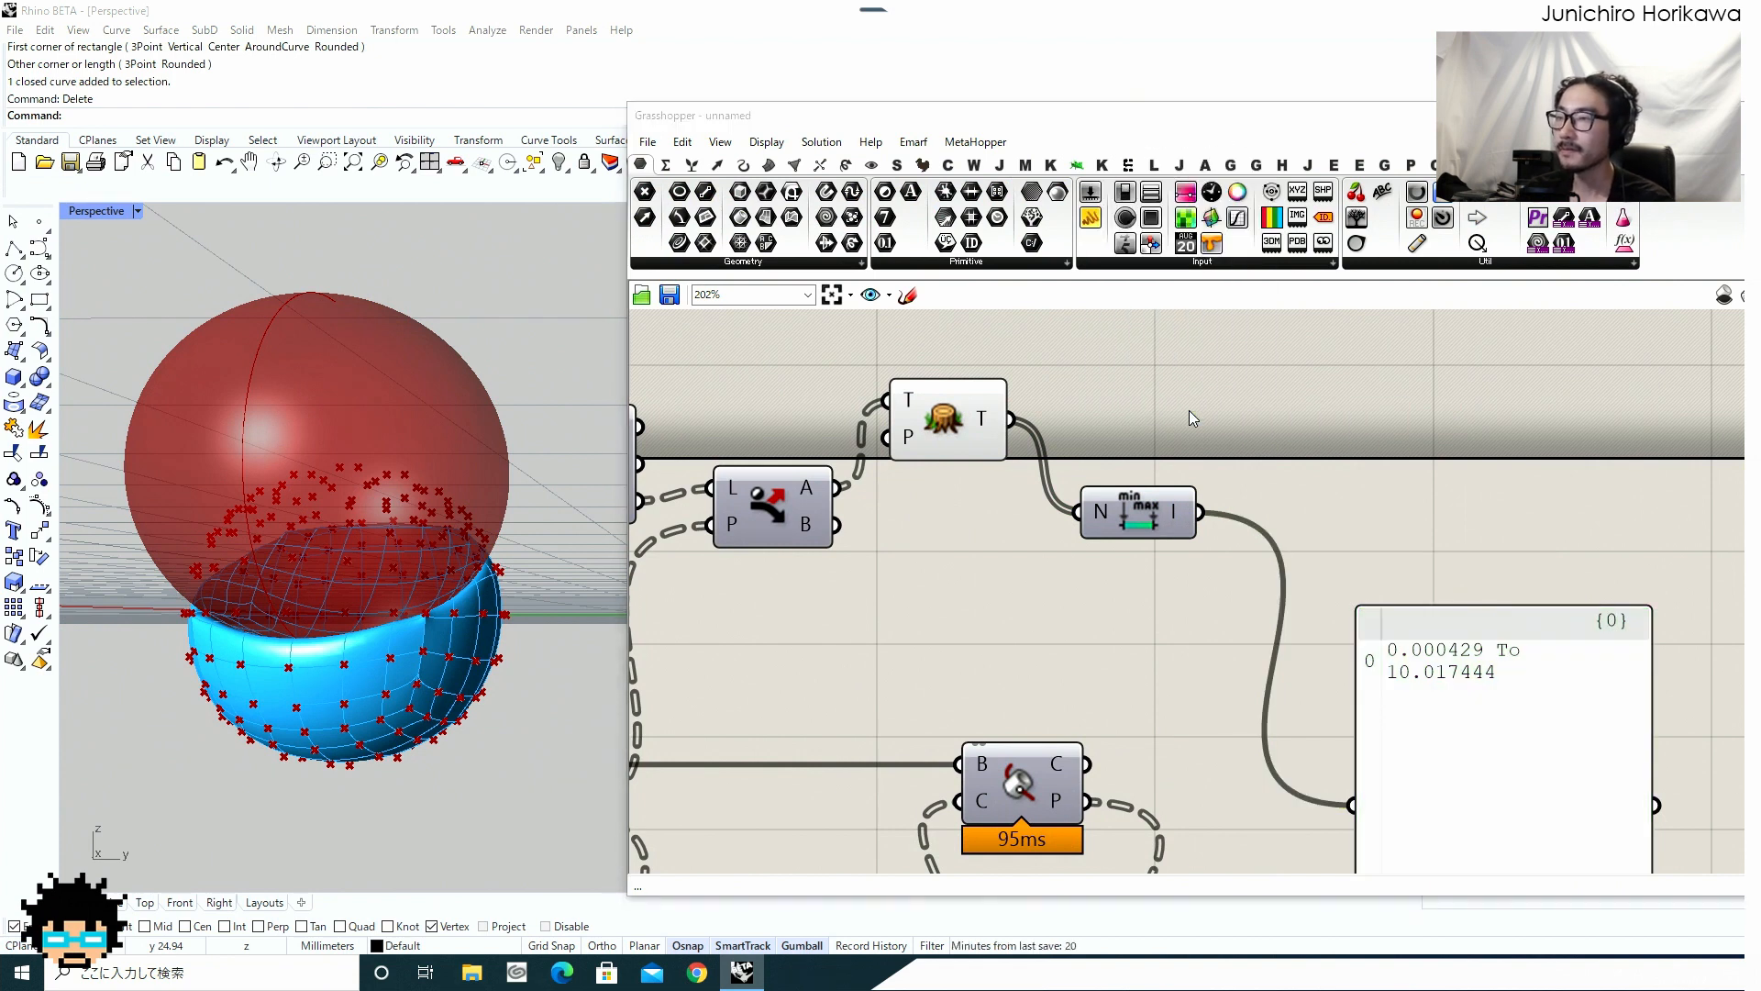
pyautogui.write('remap')
pyautogui.press('Return')
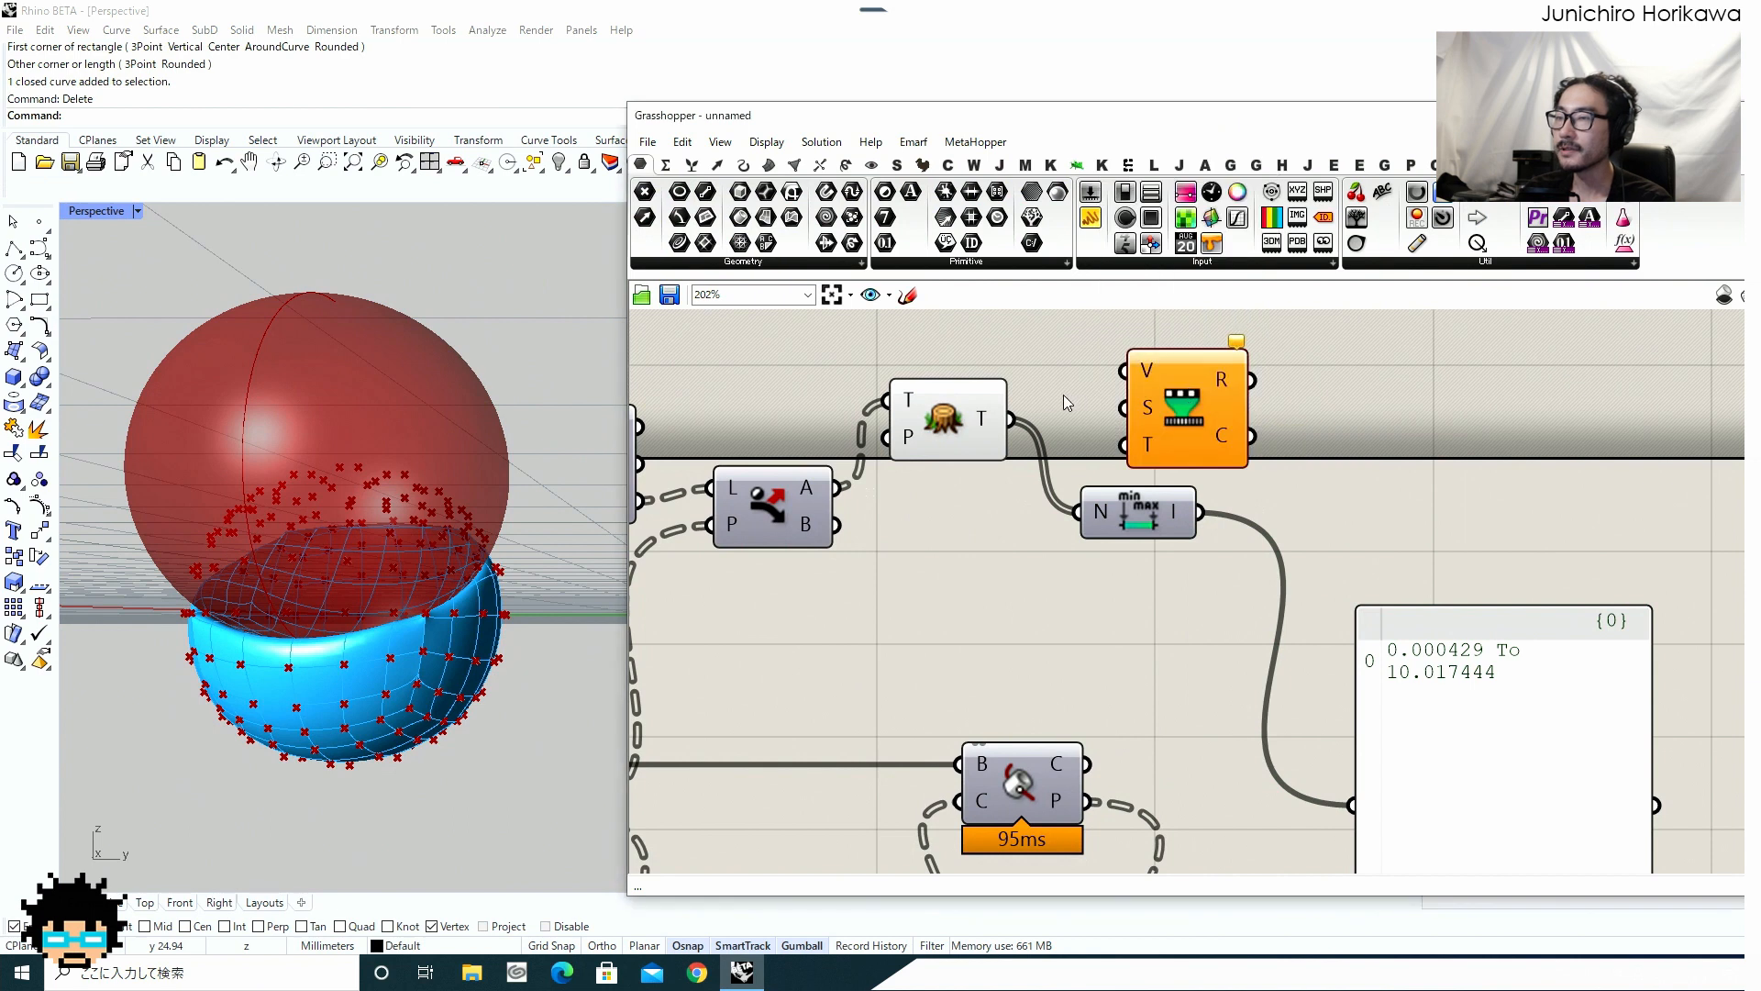
# Wire the flattened distances into Remap Numbers' V input and the Bounds domain into its S input, aligning the components.
pyautogui.moveTo(1139, 370); pyautogui.dragTo(1293, 406)
pyautogui.moveTo(1200, 512); pyautogui.dragTo(1280, 446)
pyautogui.moveTo(1157, 504); pyautogui.dragTo(1164, 473)
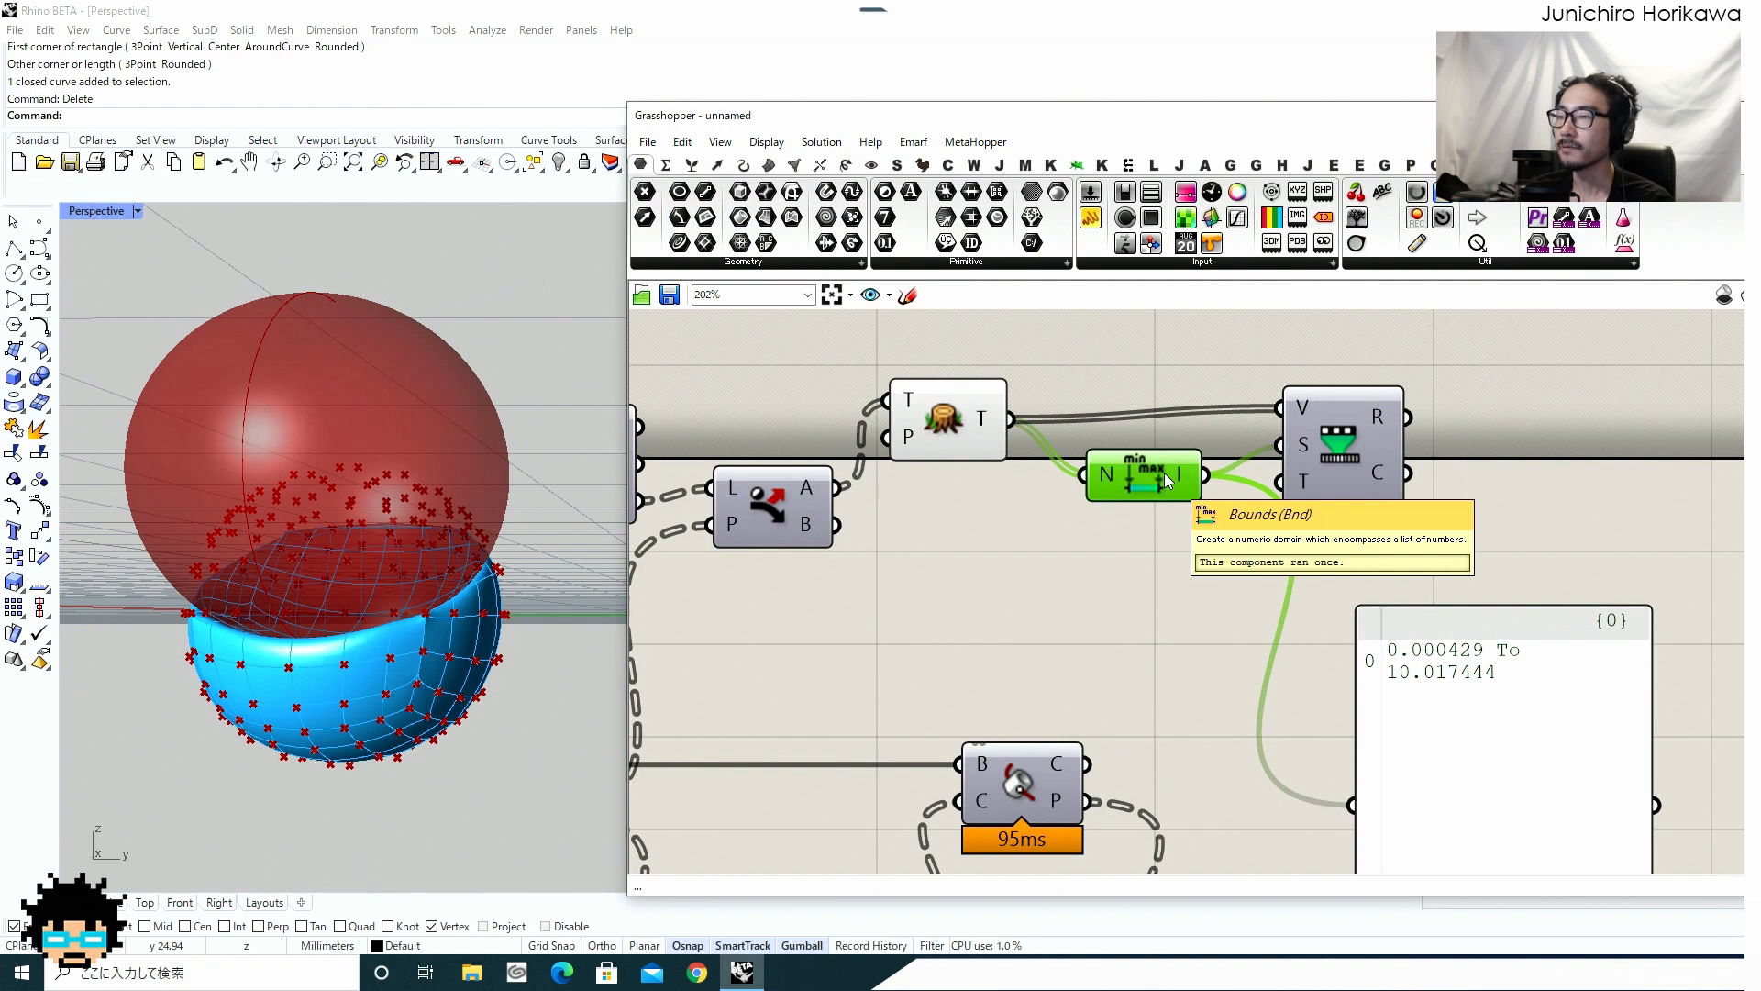
# Connect the remapped R output to the panel in place of the domain and review the listed values from the first entry.
pyautogui.moveTo(1324, 460); pyautogui.dragTo(1353, 805)
pyautogui.moveTo(1512, 750); pyautogui.dragTo(1241, 656, button='right')
pyautogui.moveTo(1353, 768); pyautogui.dragTo(1358, 593, button='right')
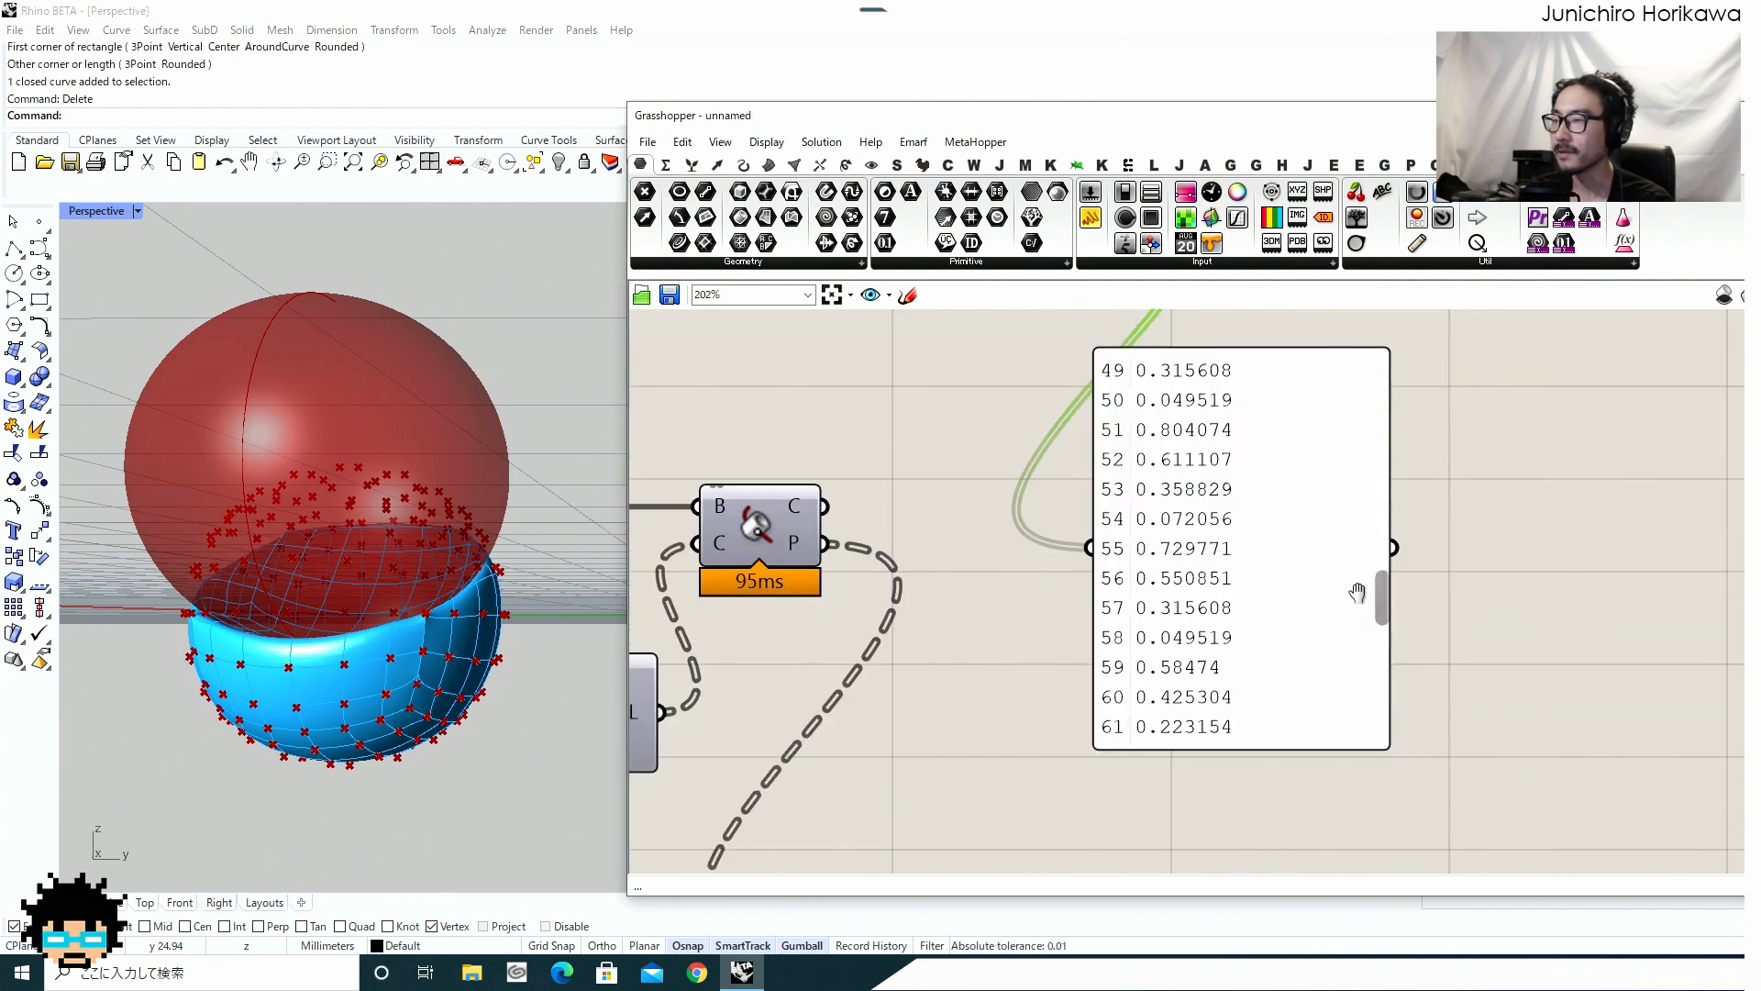
pyautogui.moveTo(1383, 614); pyautogui.dragTo(1368, 370)
pyautogui.moveTo(1368, 372); pyautogui.dragTo(1350, 605, button='right')
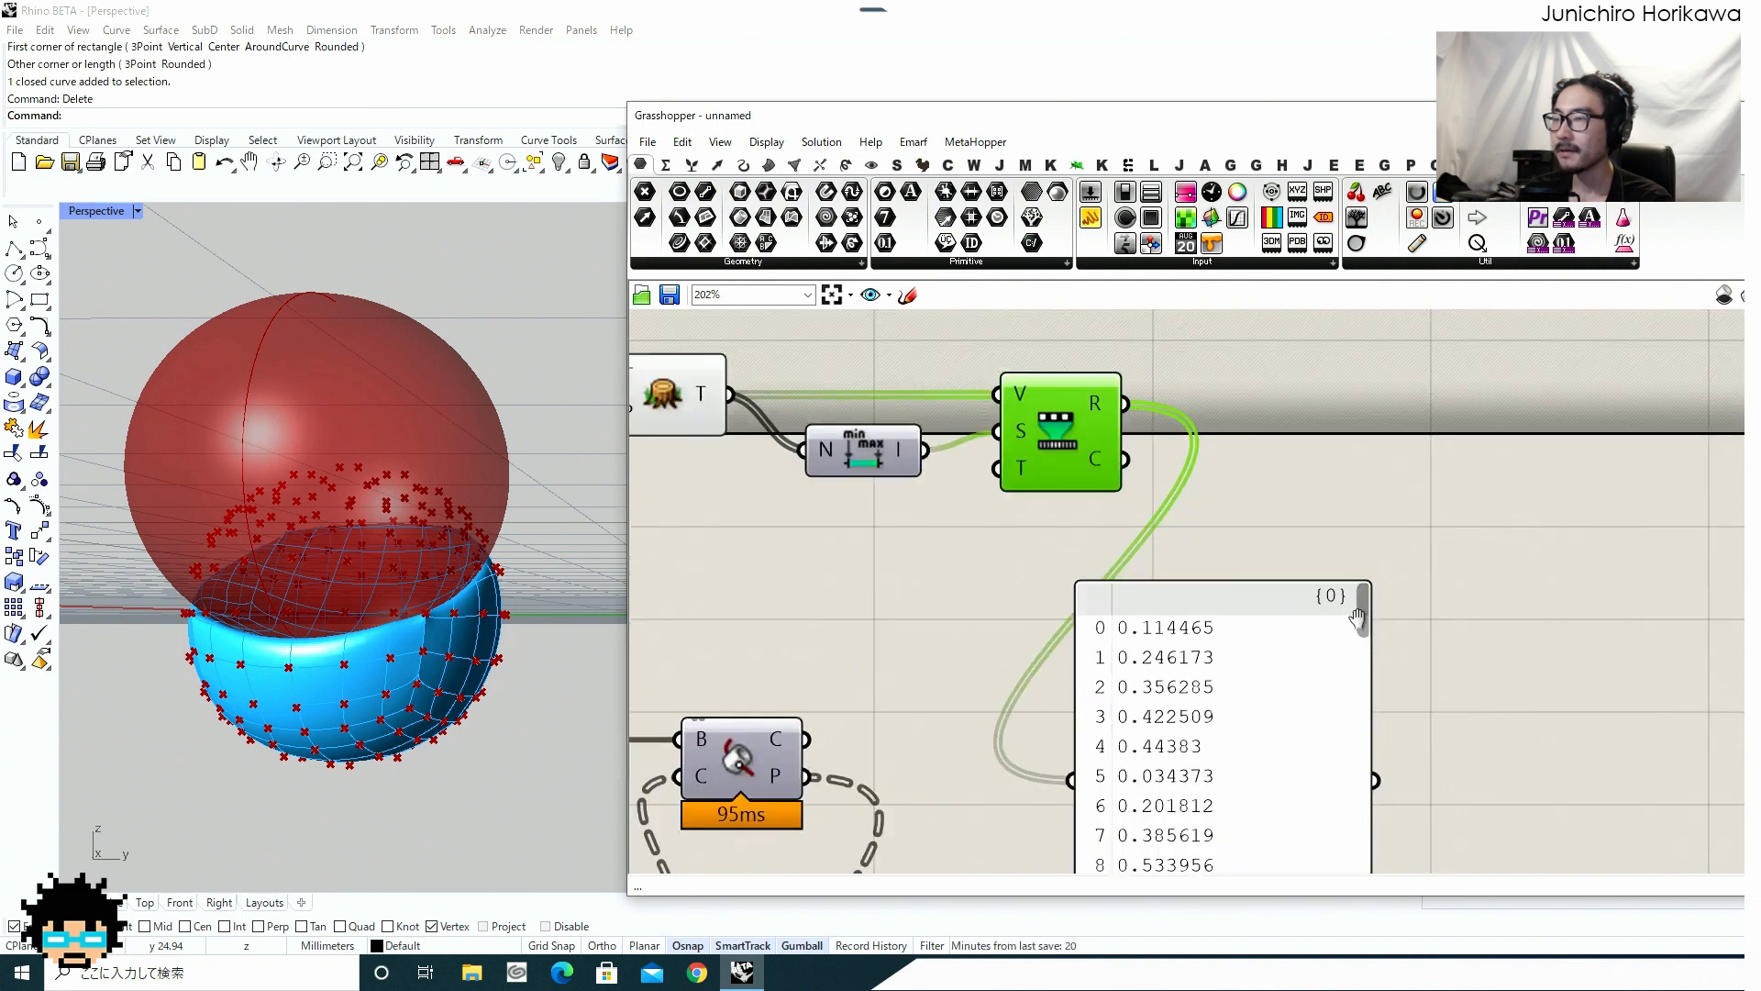
pyautogui.moveTo(1244, 648); pyautogui.dragTo(1314, 769)
# Add a Graph Mapper beside Remap Numbers and connect the remapped R output to its input.
pyautogui.moveTo(1322, 462); pyautogui.dragTo(1312, 636, button='right')
pyautogui.doubleClick(1313, 637)
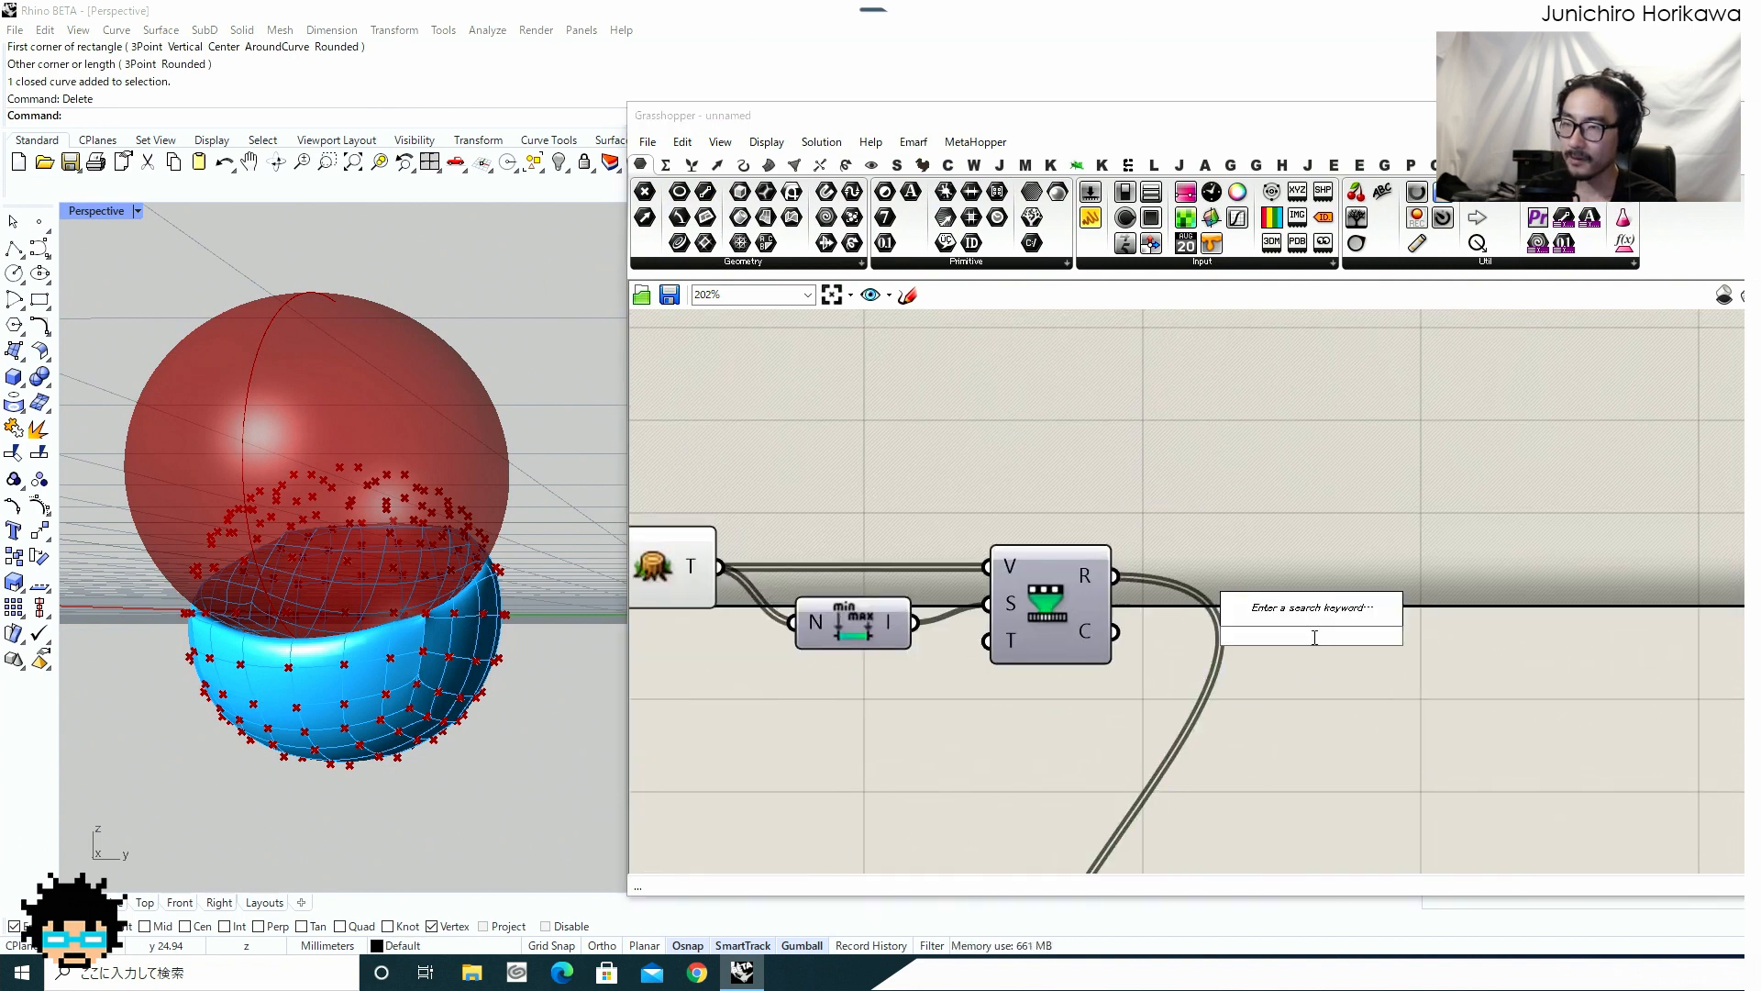
pyautogui.write('pl')
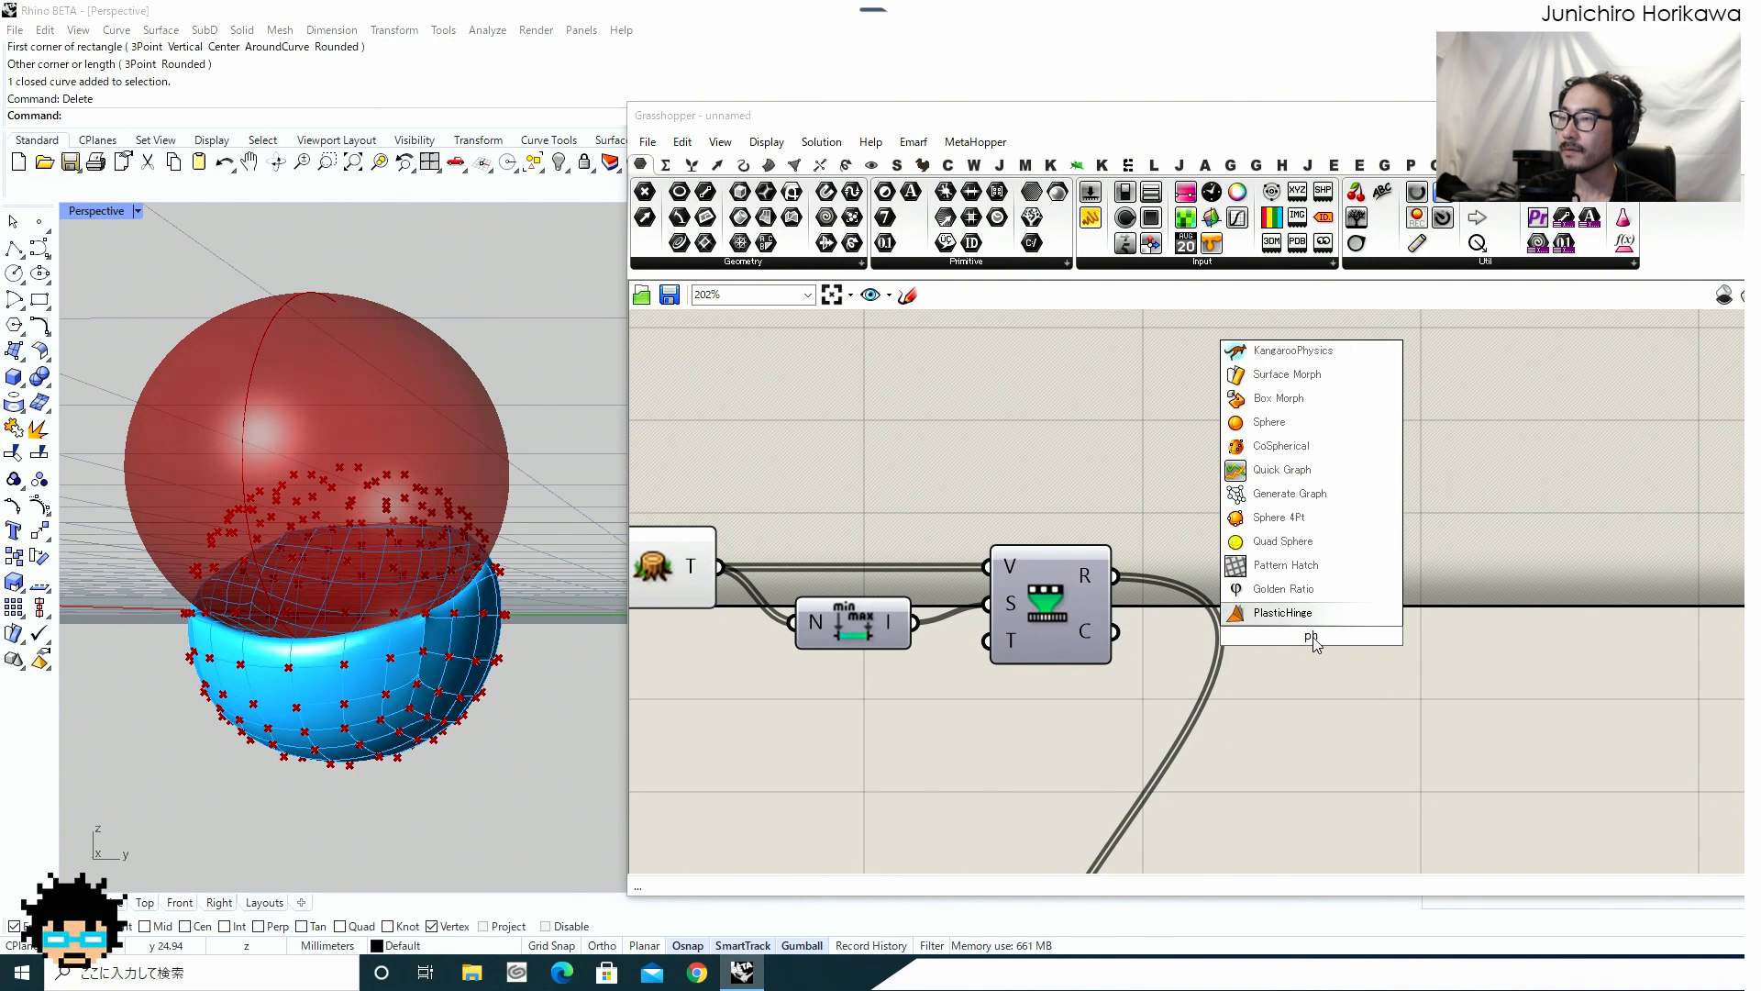
pyautogui.press('BackSpace')
pyautogui.press('BackSpace')
pyautogui.write('graph')
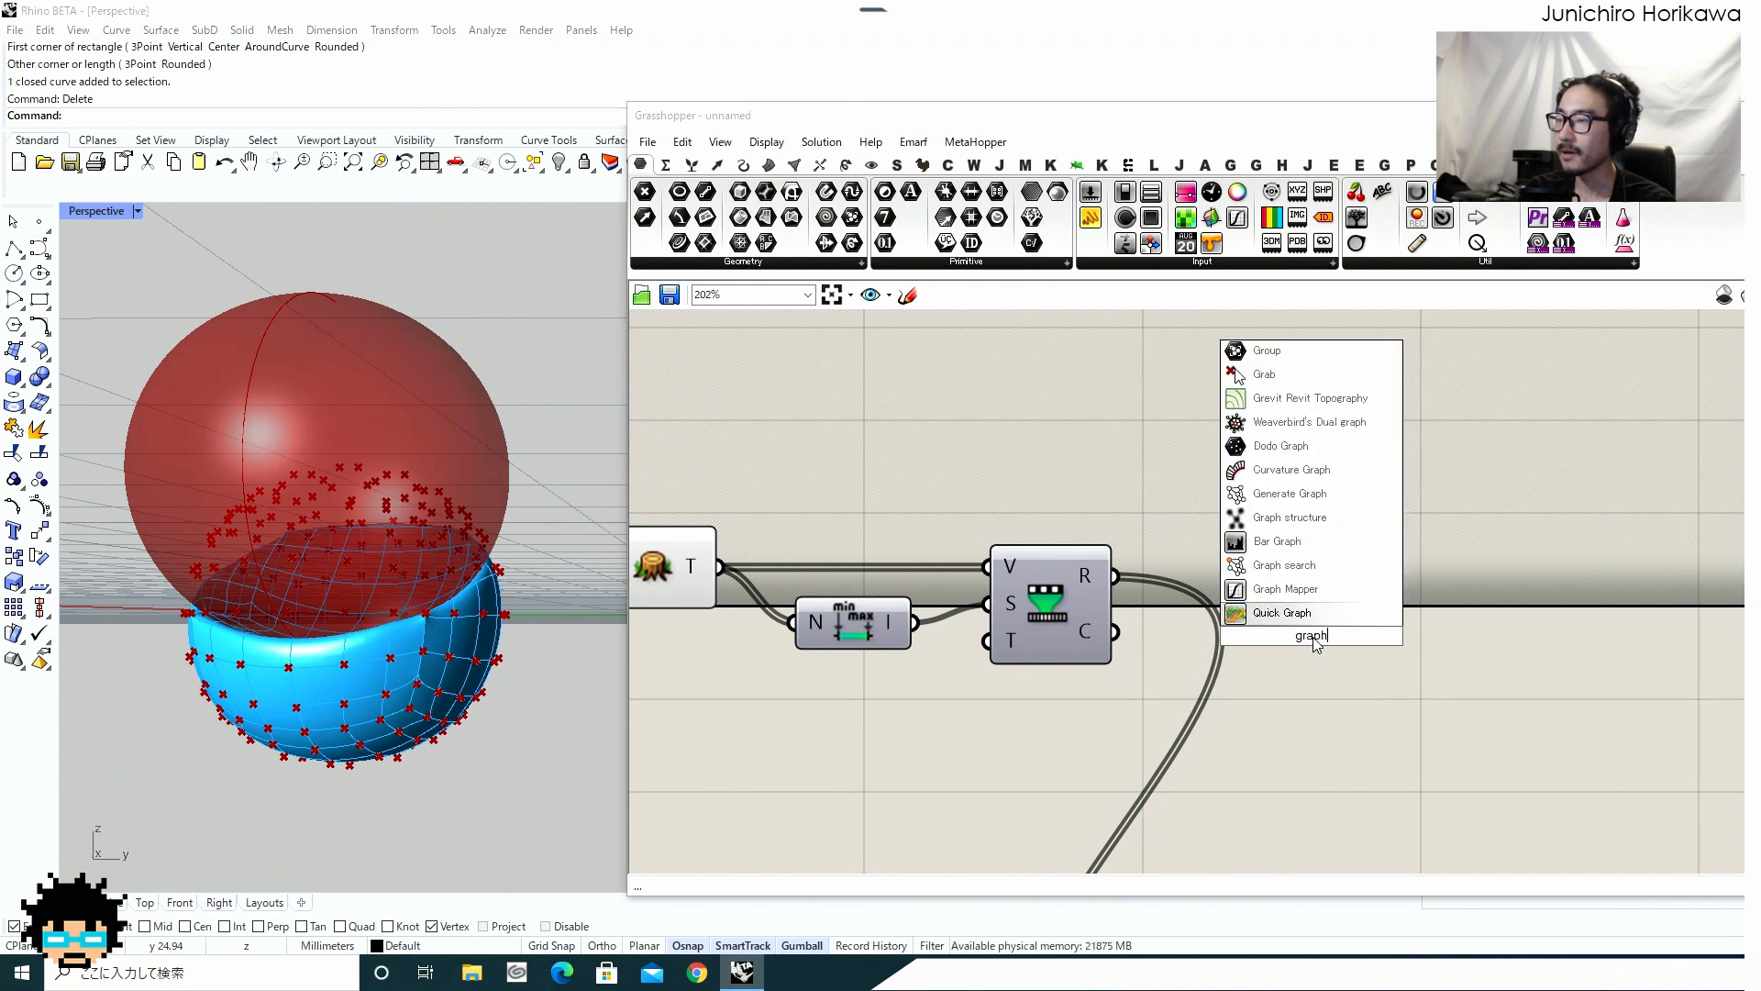
pyautogui.write(' map')
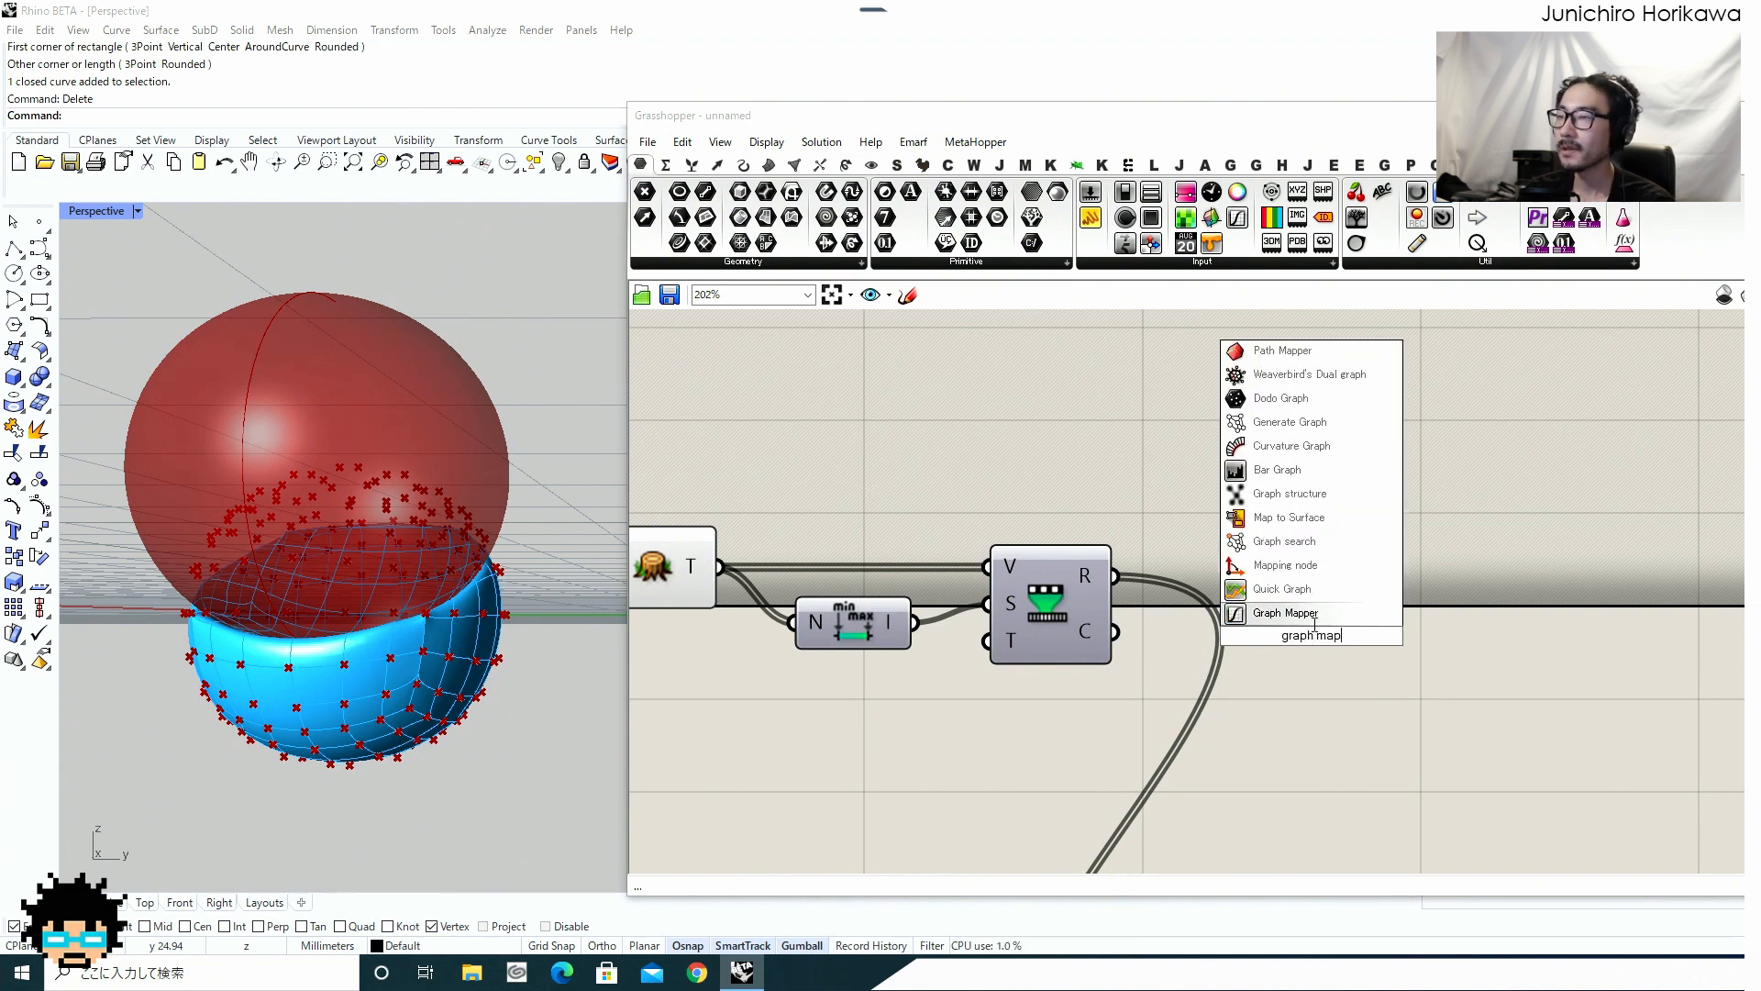
pyautogui.press('Return')
pyautogui.moveTo(1267, 659); pyautogui.dragTo(1292, 634)
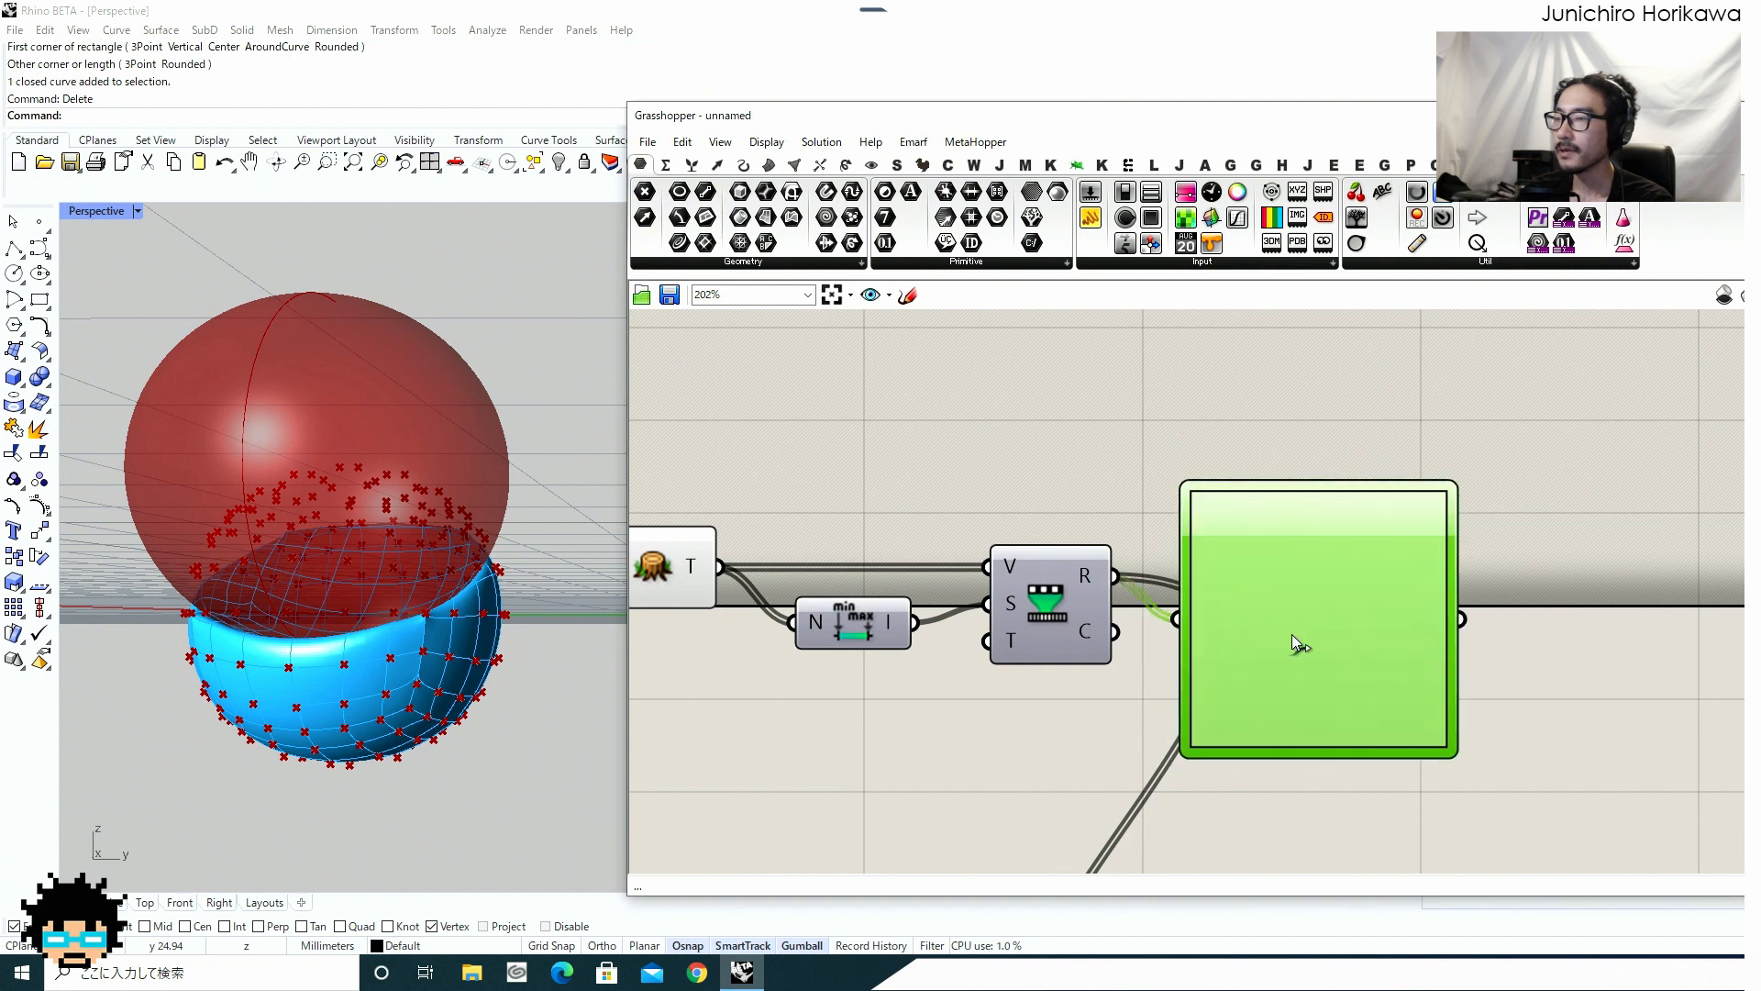
# Set the Graph Mapper's graph type to Bezier and bend its curve to start flat and rise steeply at the end.
pyautogui.rightClick(1292, 633)
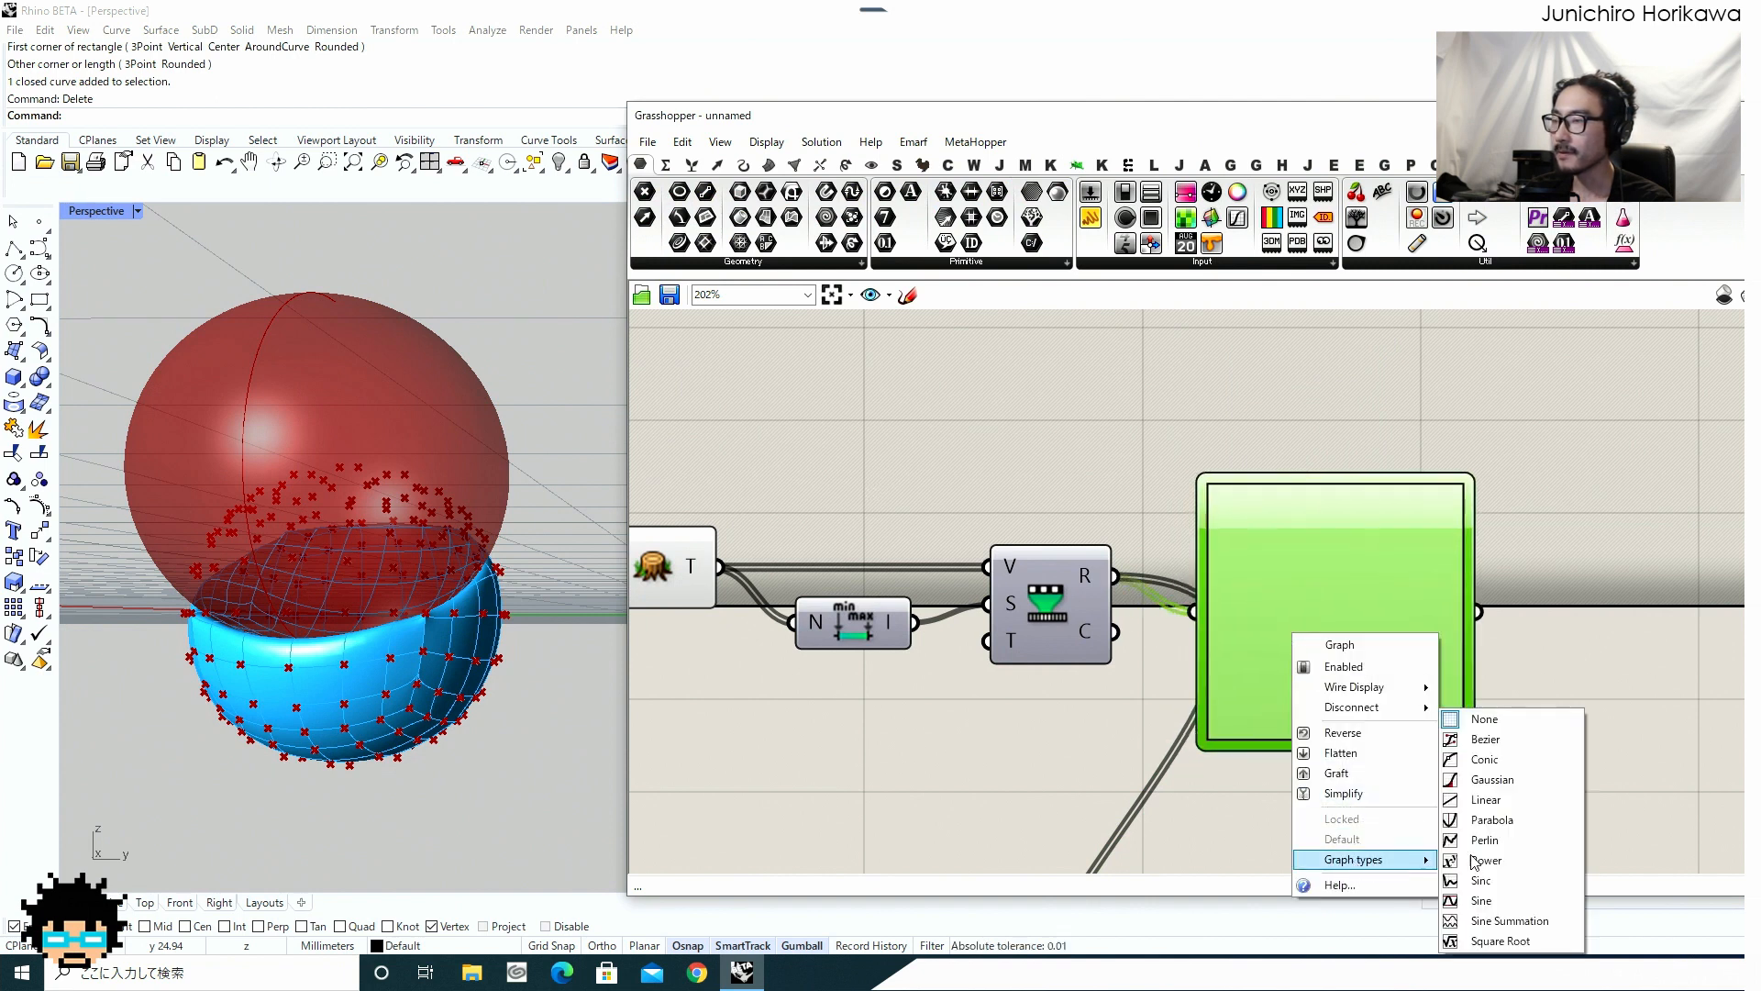
pyautogui.click(1524, 738)
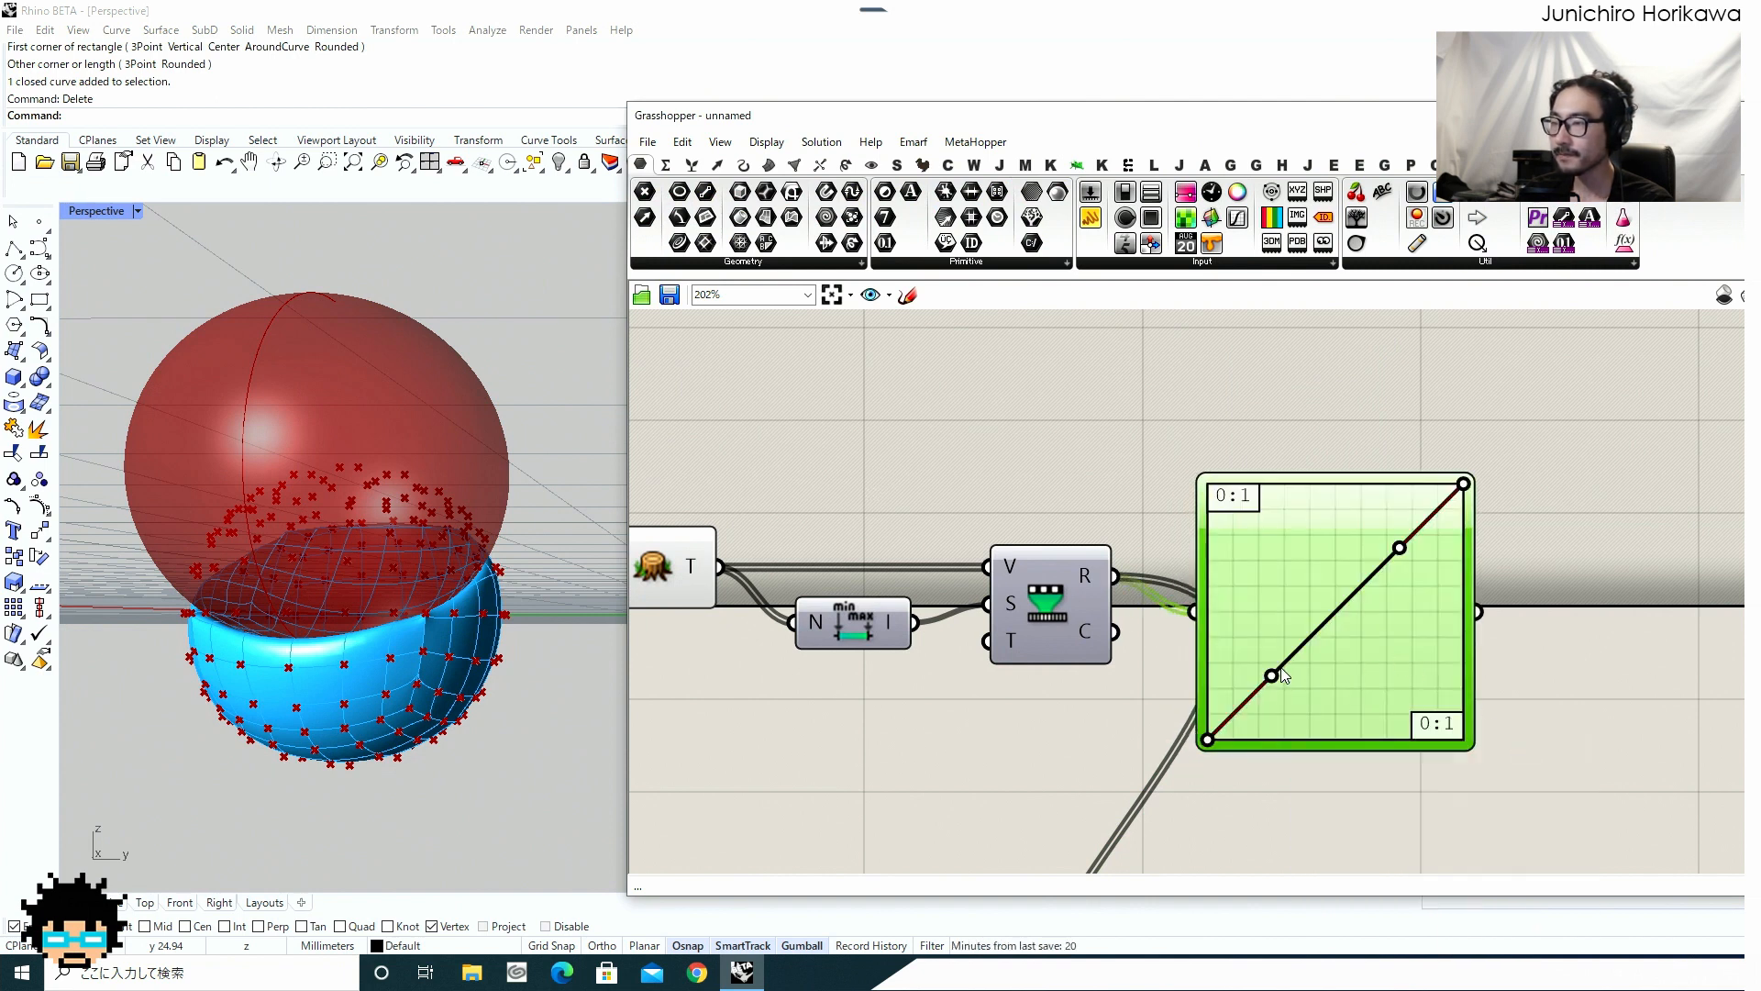
pyautogui.moveTo(1271, 676); pyautogui.dragTo(1367, 741)
pyautogui.moveTo(1398, 548); pyautogui.dragTo(1467, 593)
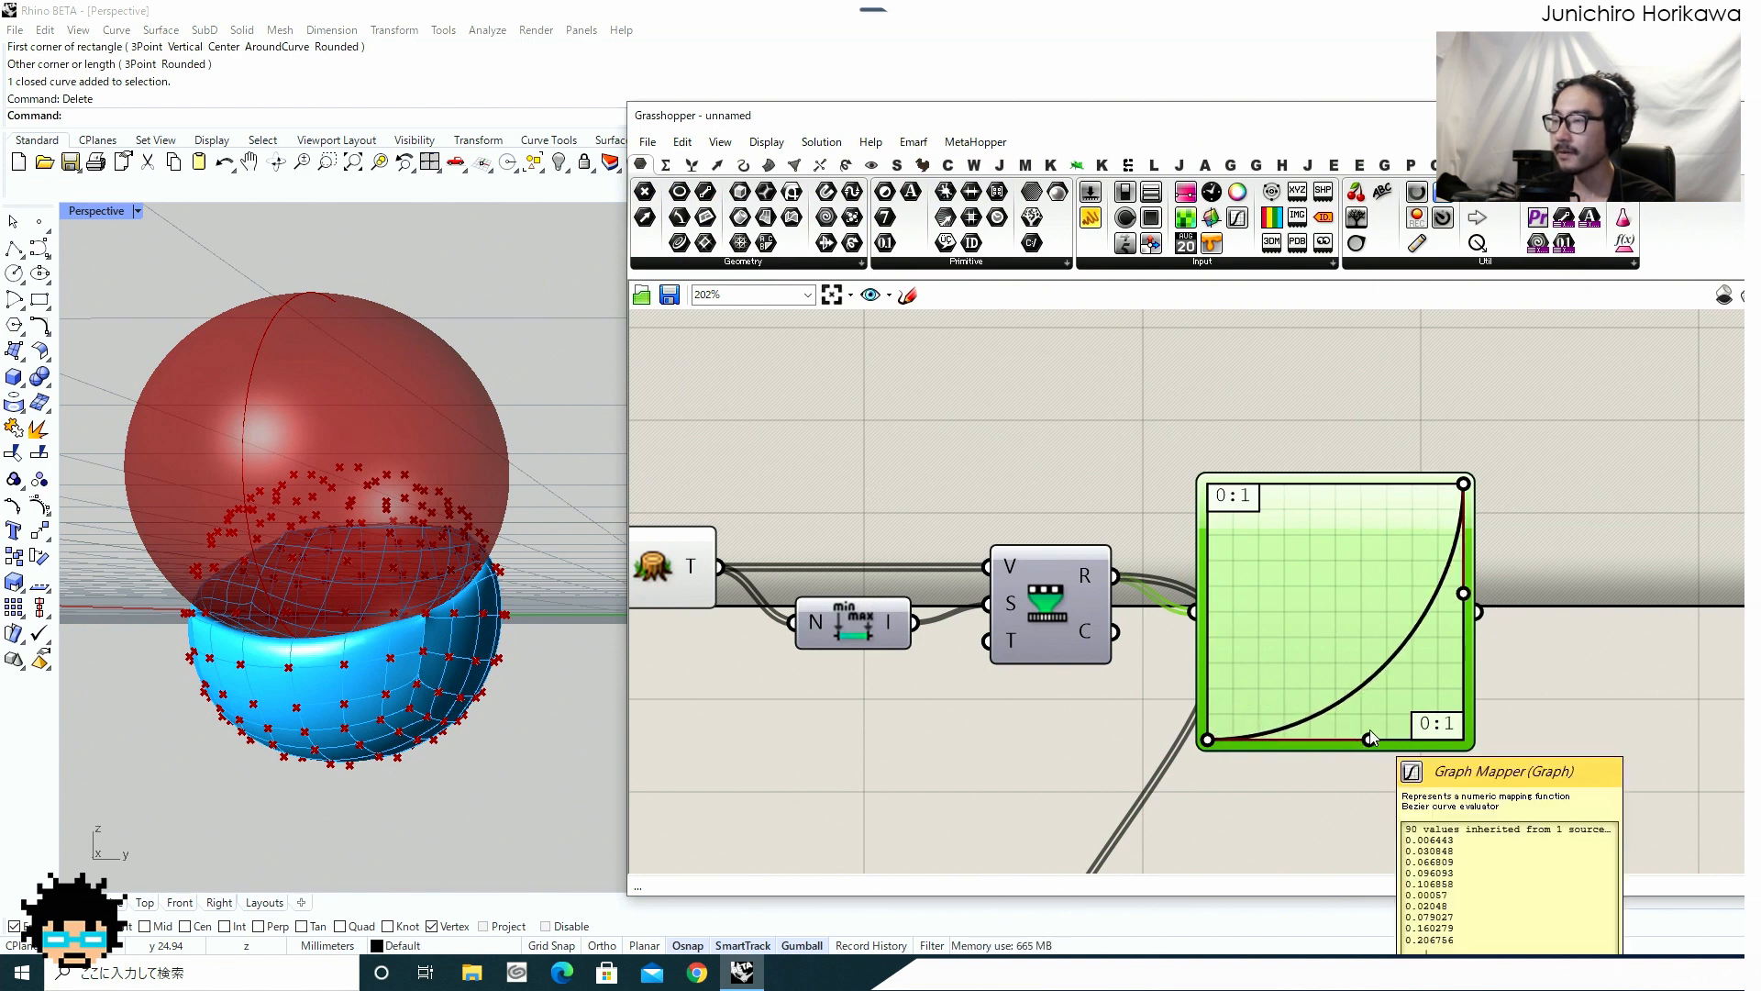
# Reshape the Bezier graph into an S-curve with steep ends and a gentler middle, and shift the Graph Mapper slightly upward.
pyautogui.moveTo(1368, 740); pyautogui.dragTo(1152, 575)
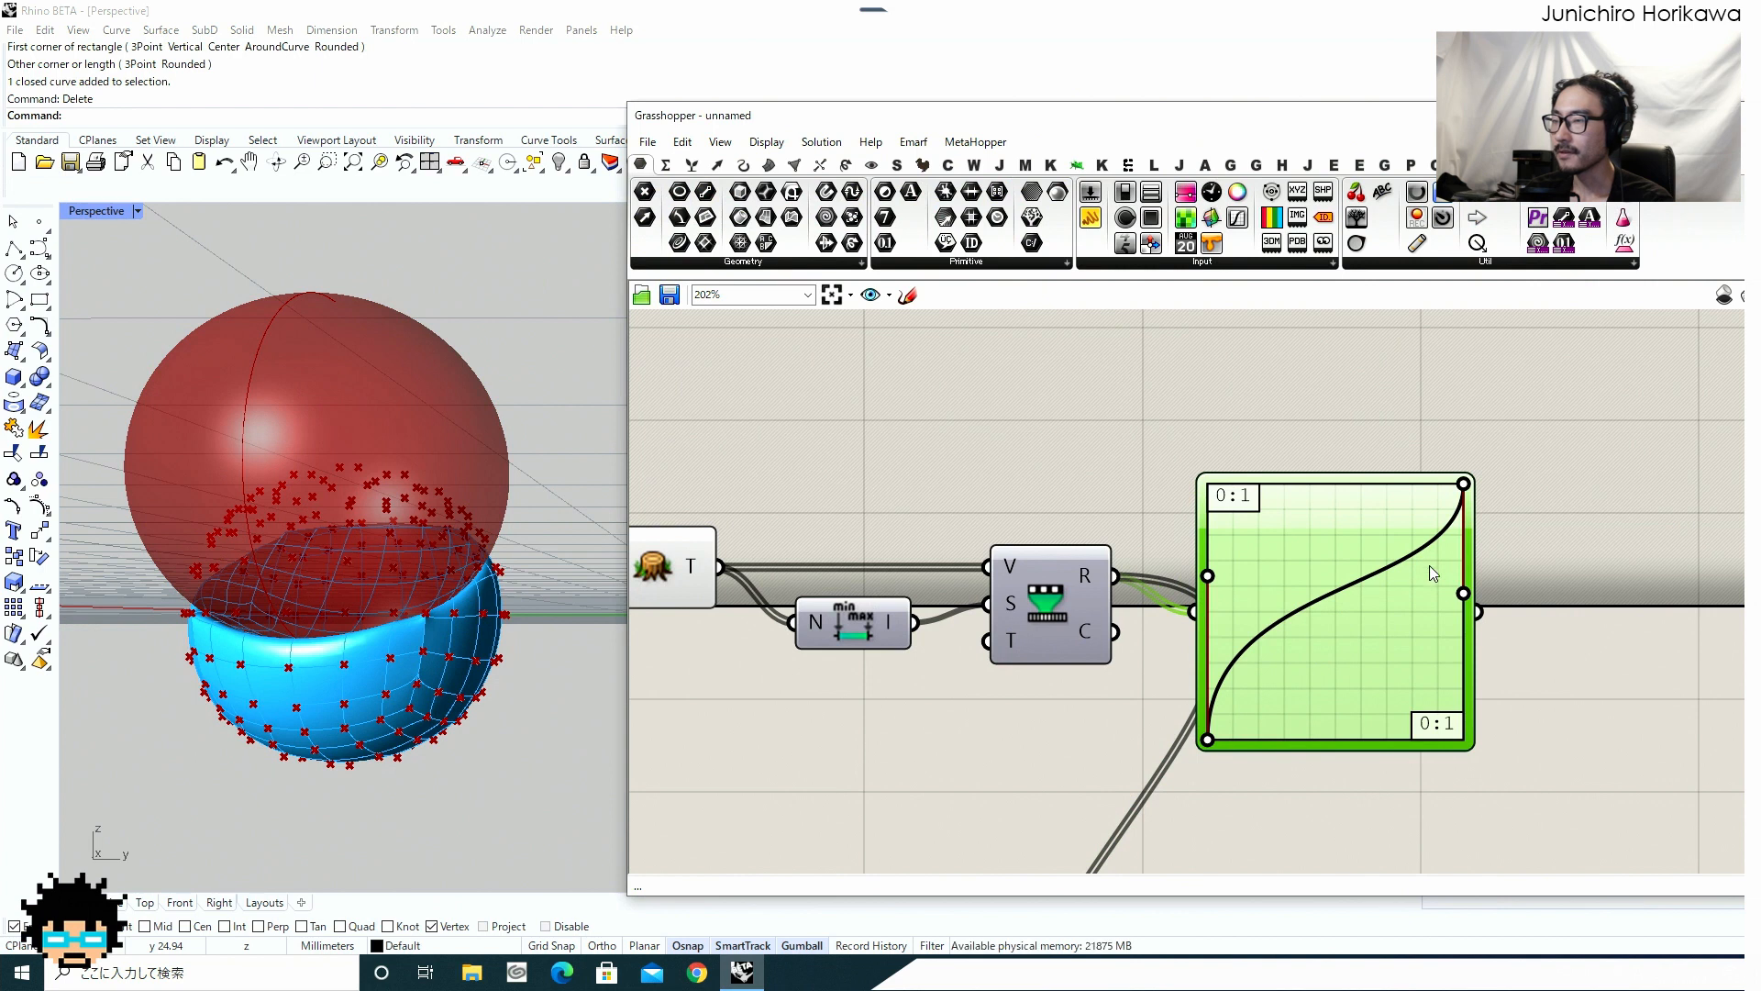
pyautogui.moveTo(1463, 597); pyautogui.dragTo(1465, 628)
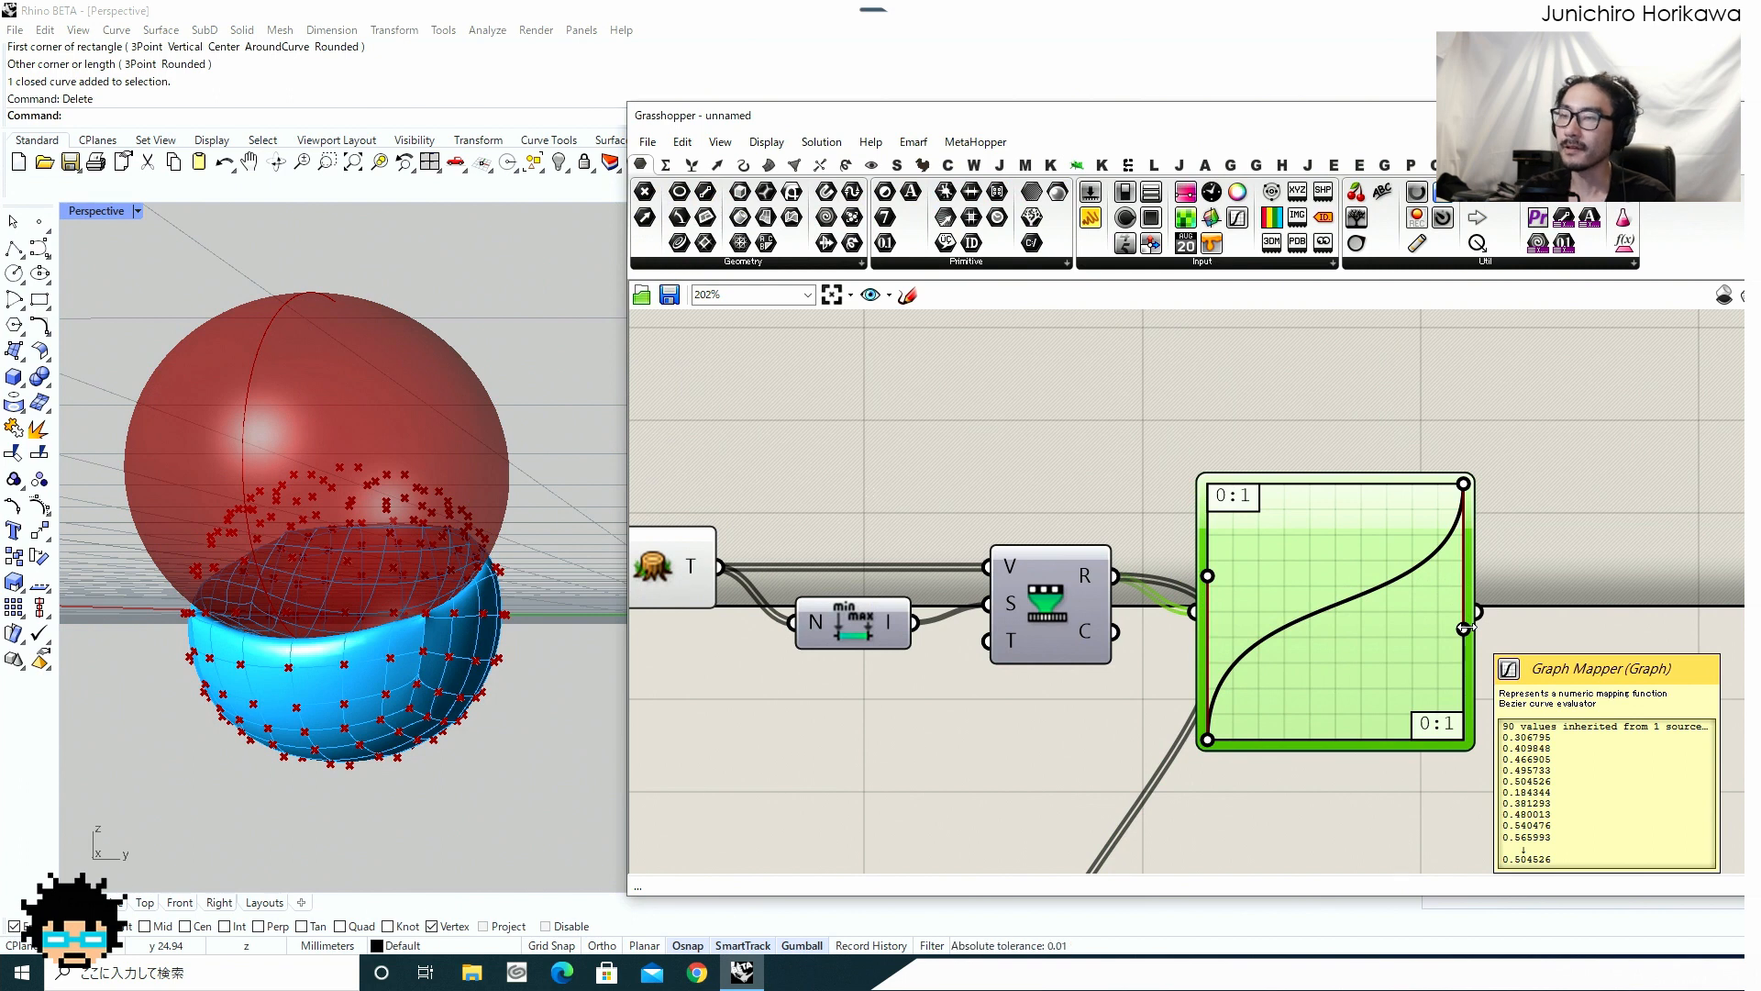
pyautogui.scroll(-1, 1413, 601)
pyautogui.moveTo(1213, 576)
pyautogui.mouseDown()
pyautogui.moveTo(1212, 716)
pyautogui.moveTo(1213, 585)
pyautogui.mouseUp()
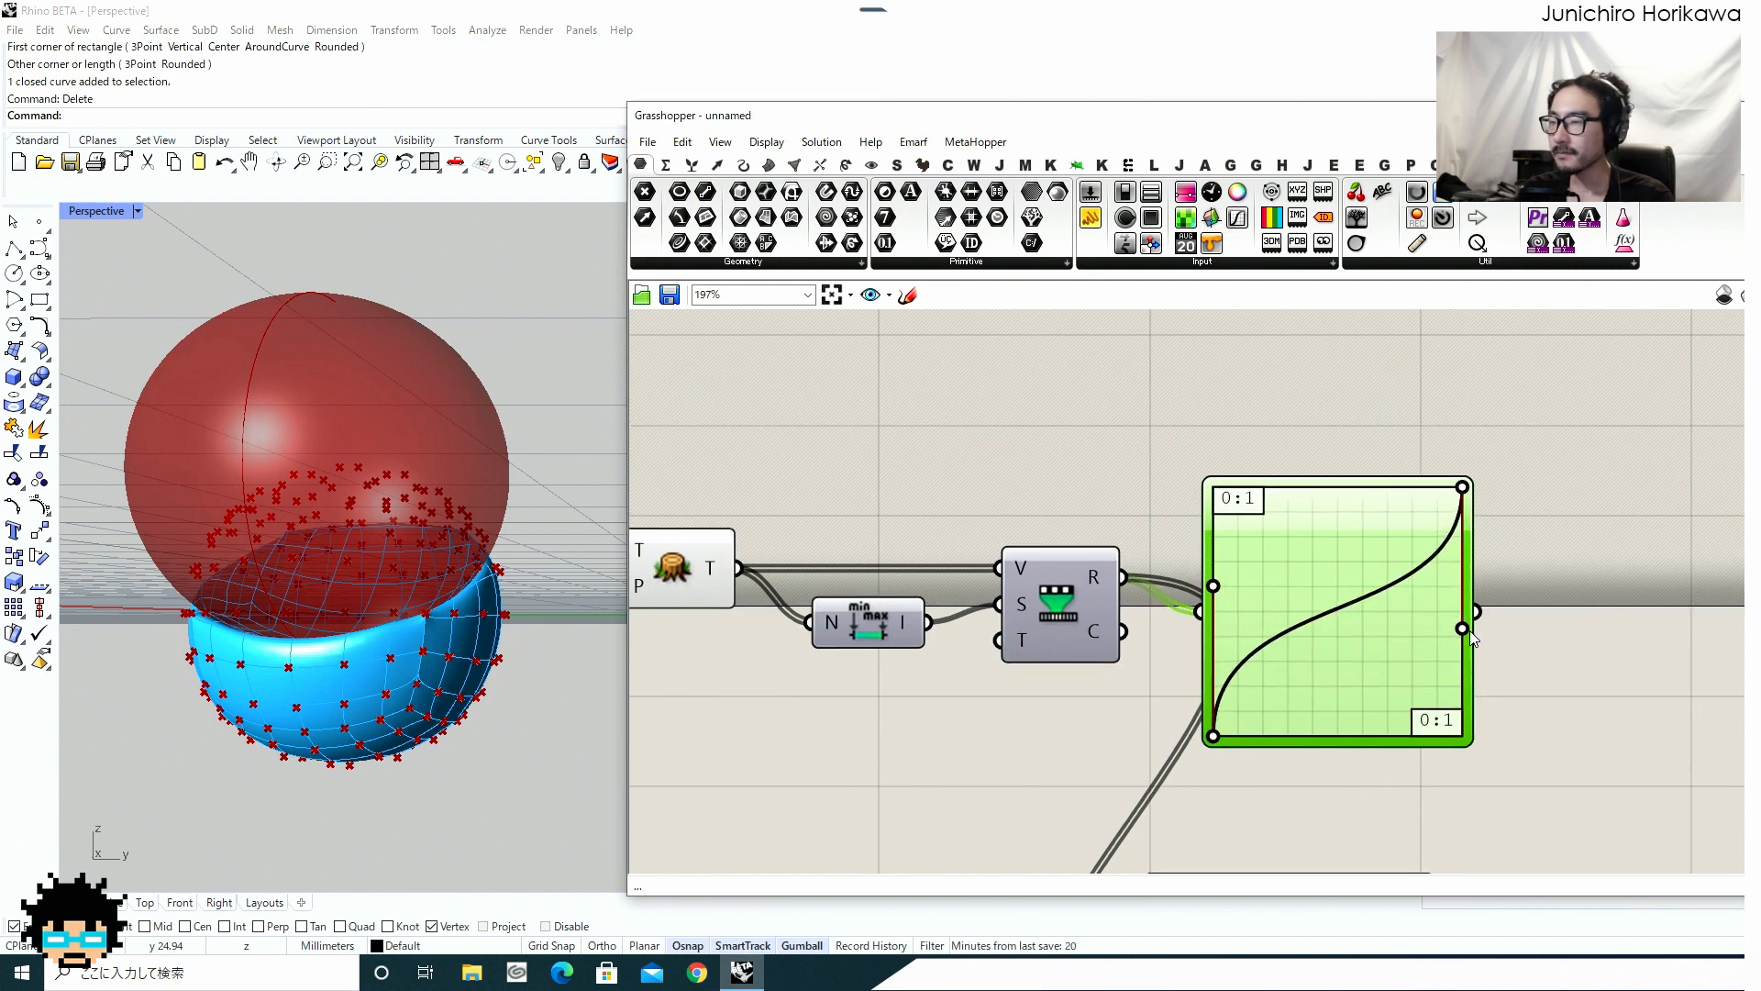
pyautogui.moveTo(1463, 629); pyautogui.dragTo(1359, 604)
pyautogui.click(1443, 660)
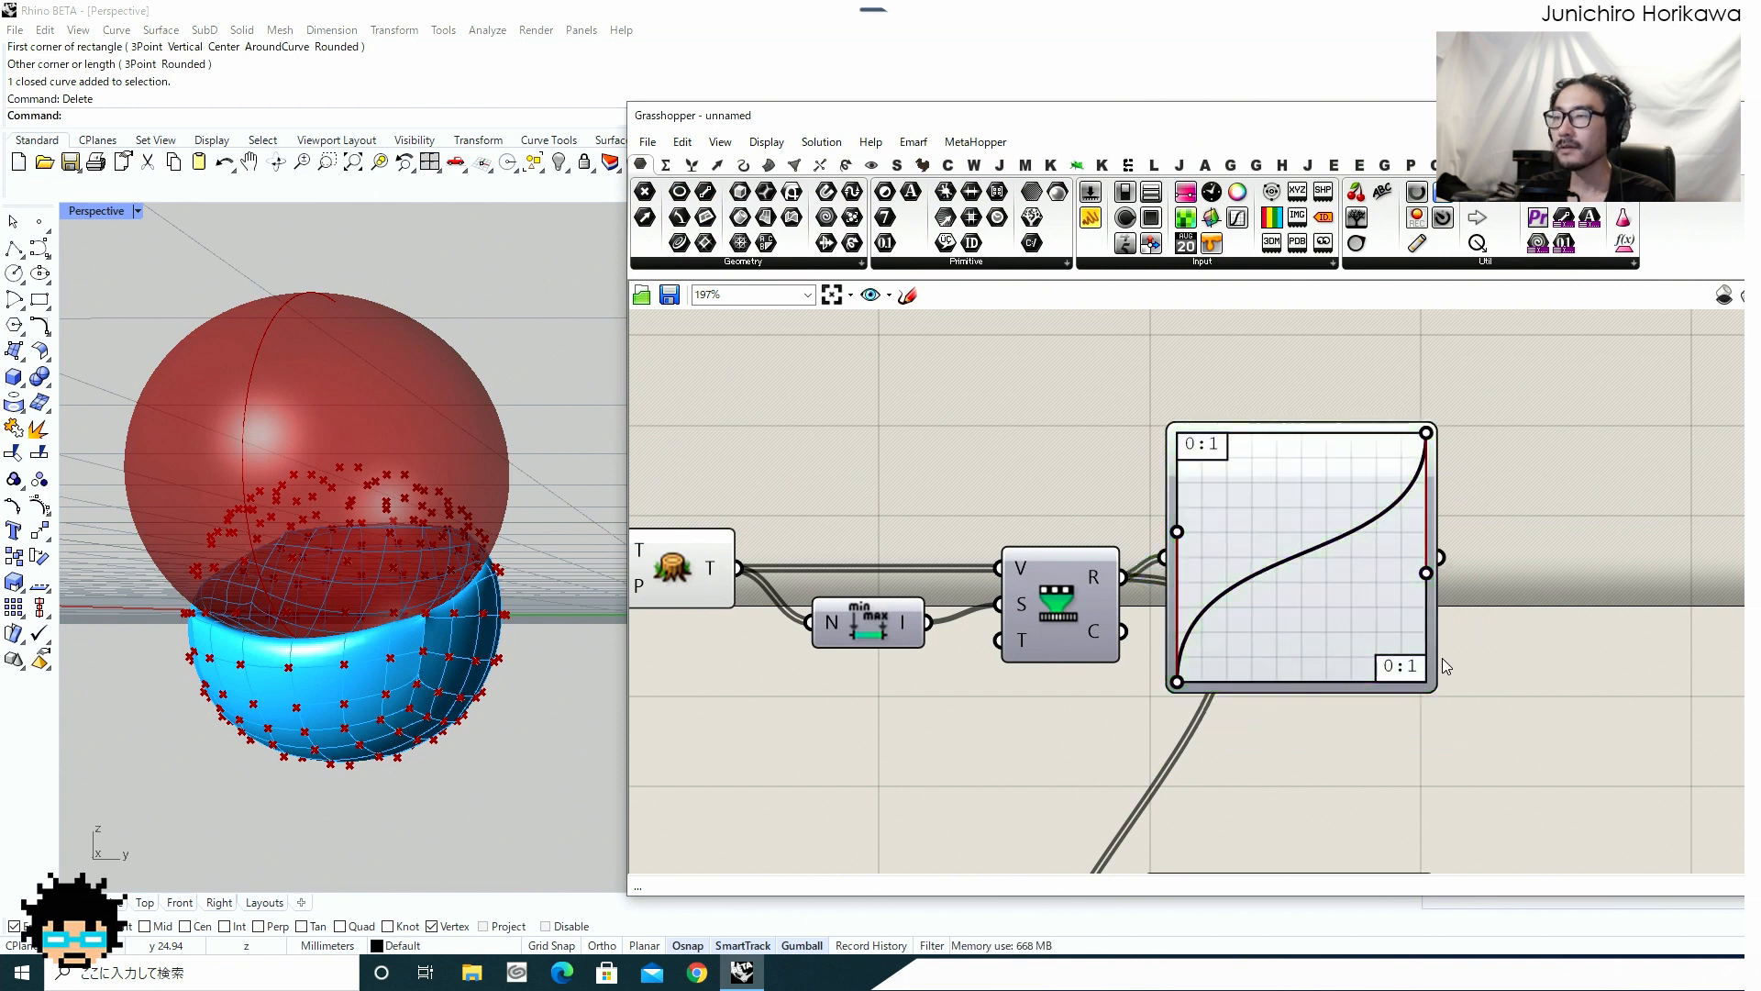
pyautogui.moveTo(1451, 647); pyautogui.dragTo(1232, 604, button='right')
pyautogui.doubleClick(1357, 605)
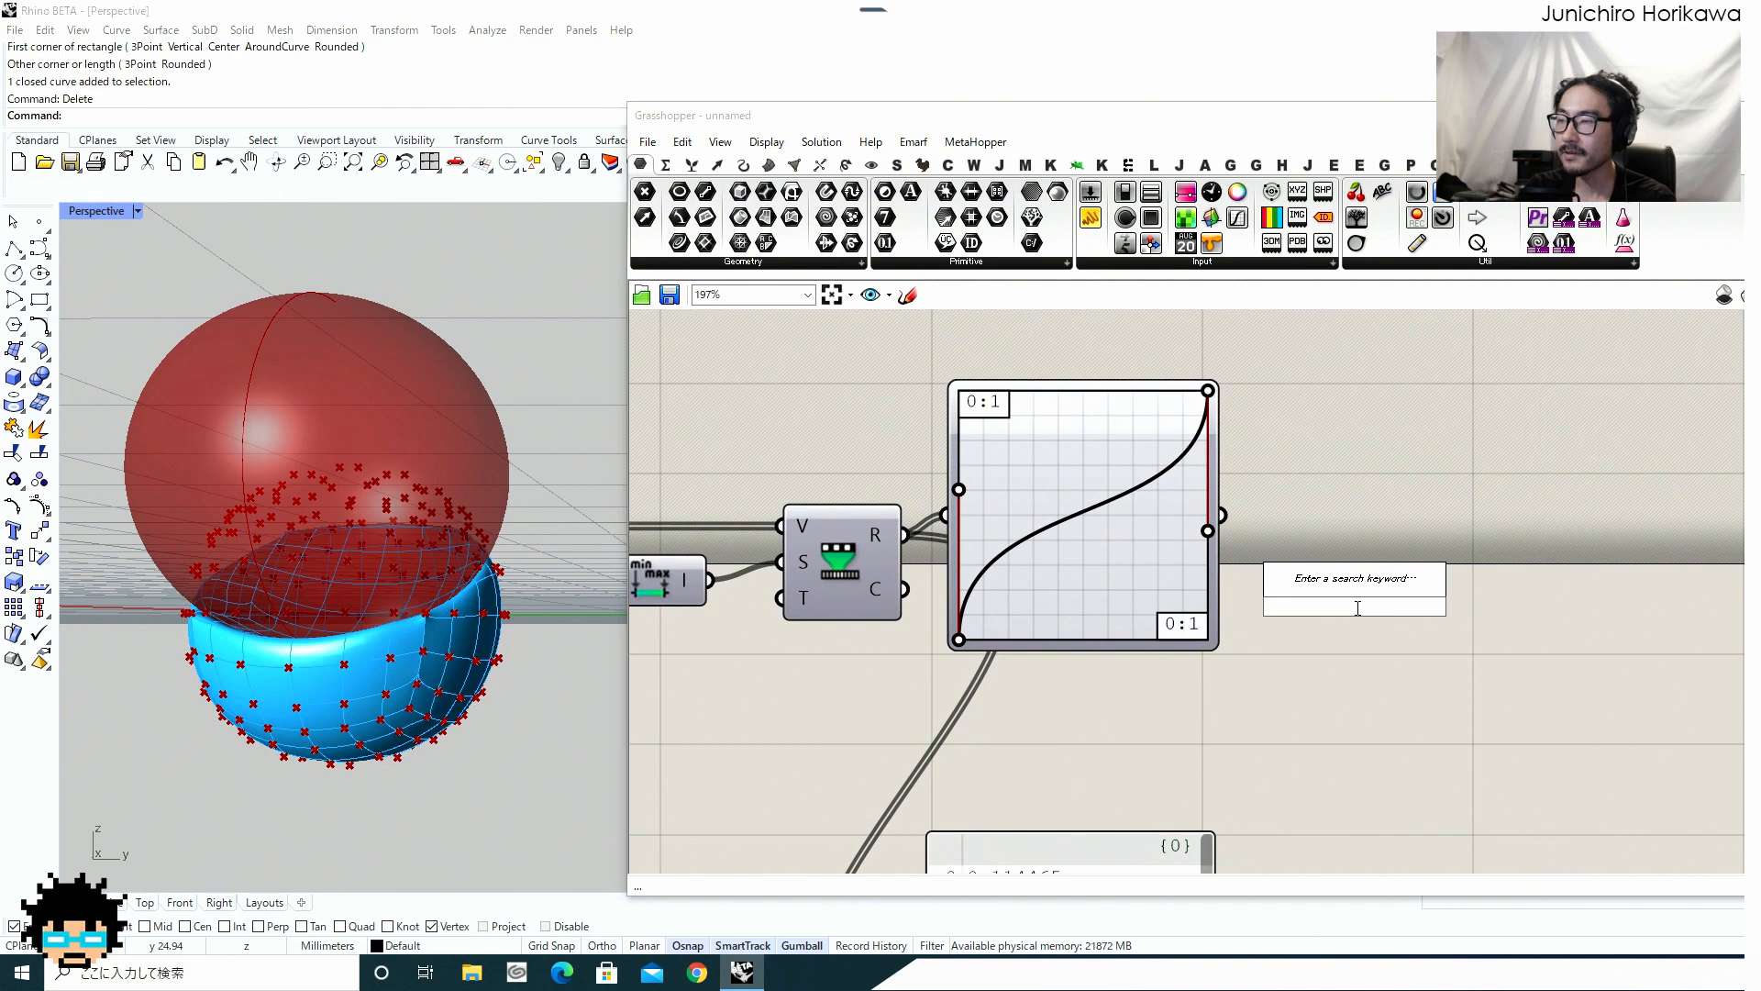
pyautogui.write('remap')
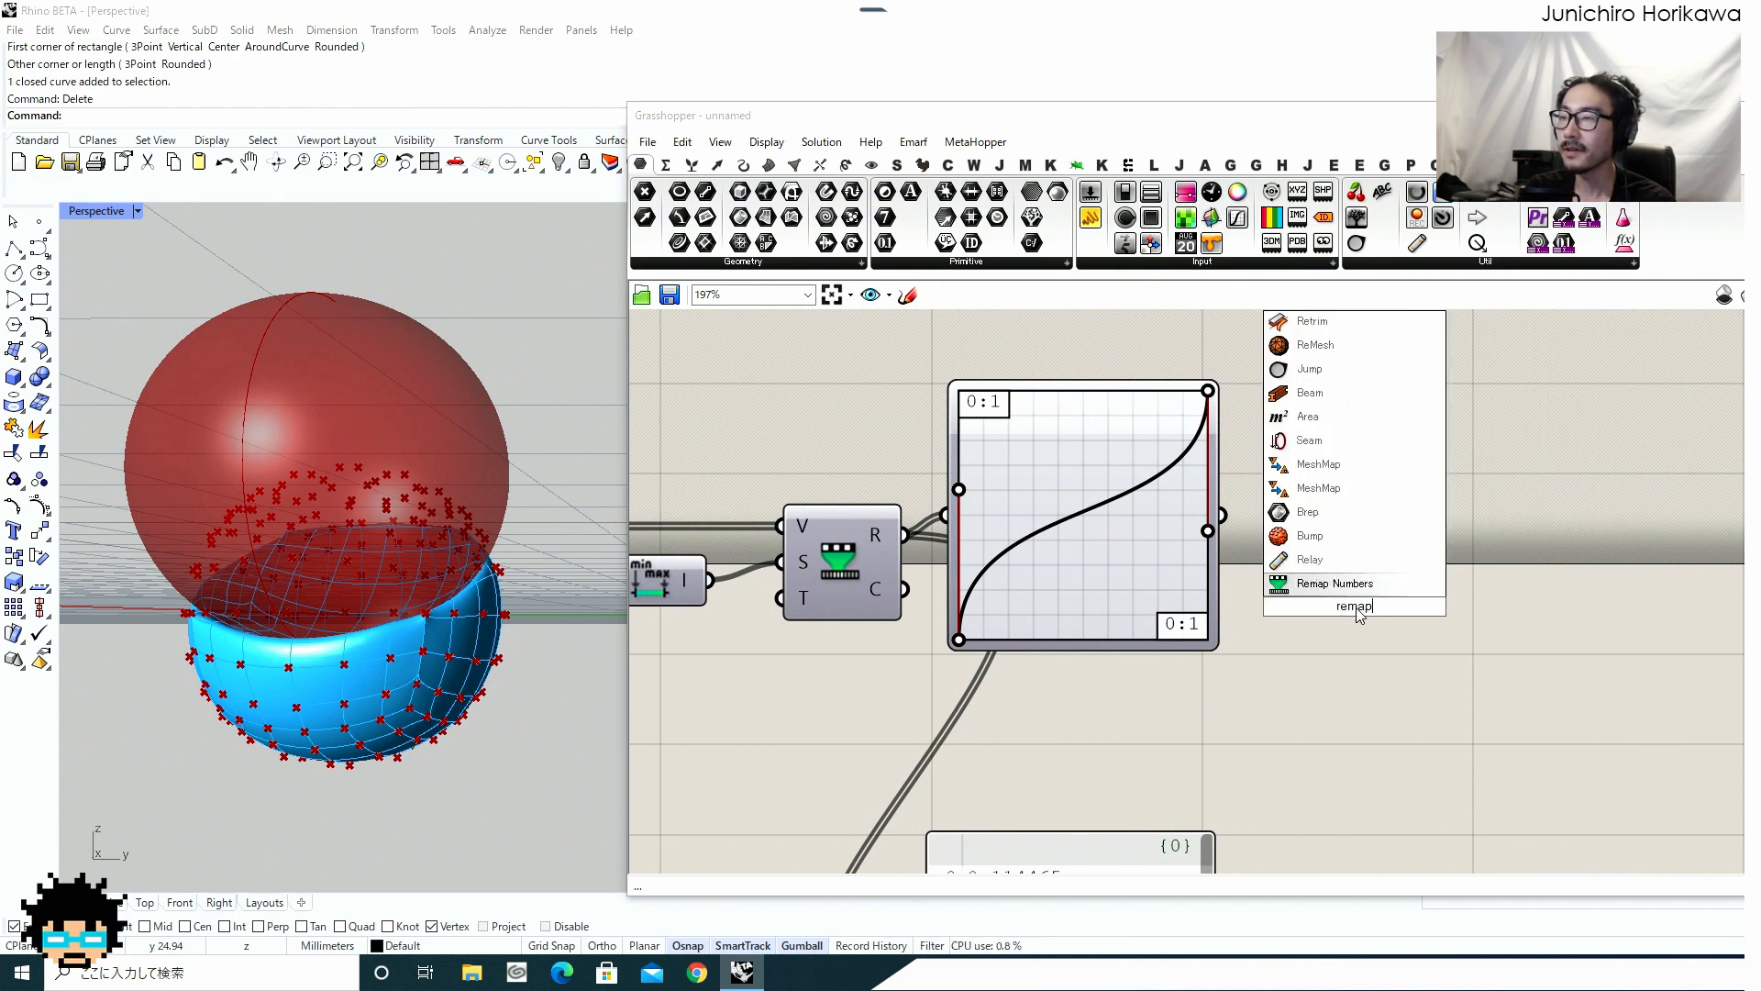
pyautogui.press('Escape')
# Move the Graph Mapper further from Remap Numbers and reposition the values panel below it.
pyautogui.moveTo(1139, 529); pyautogui.dragTo(1187, 541)
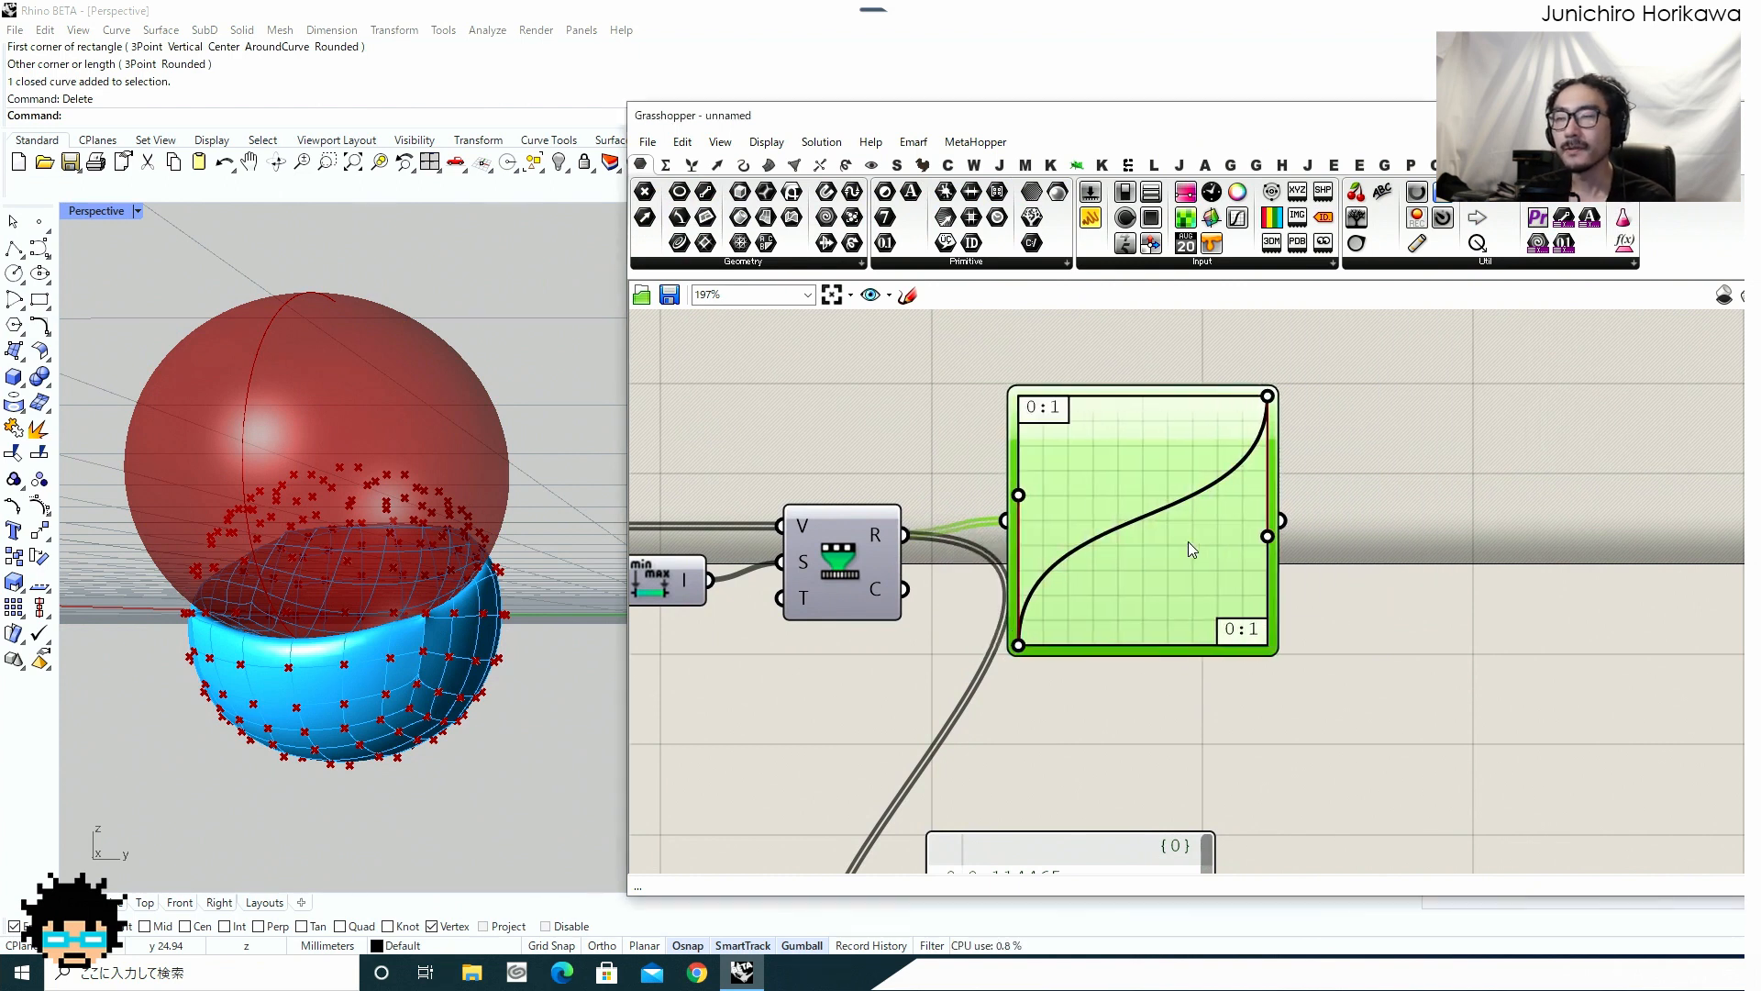
pyautogui.scroll(-2, 1149, 574)
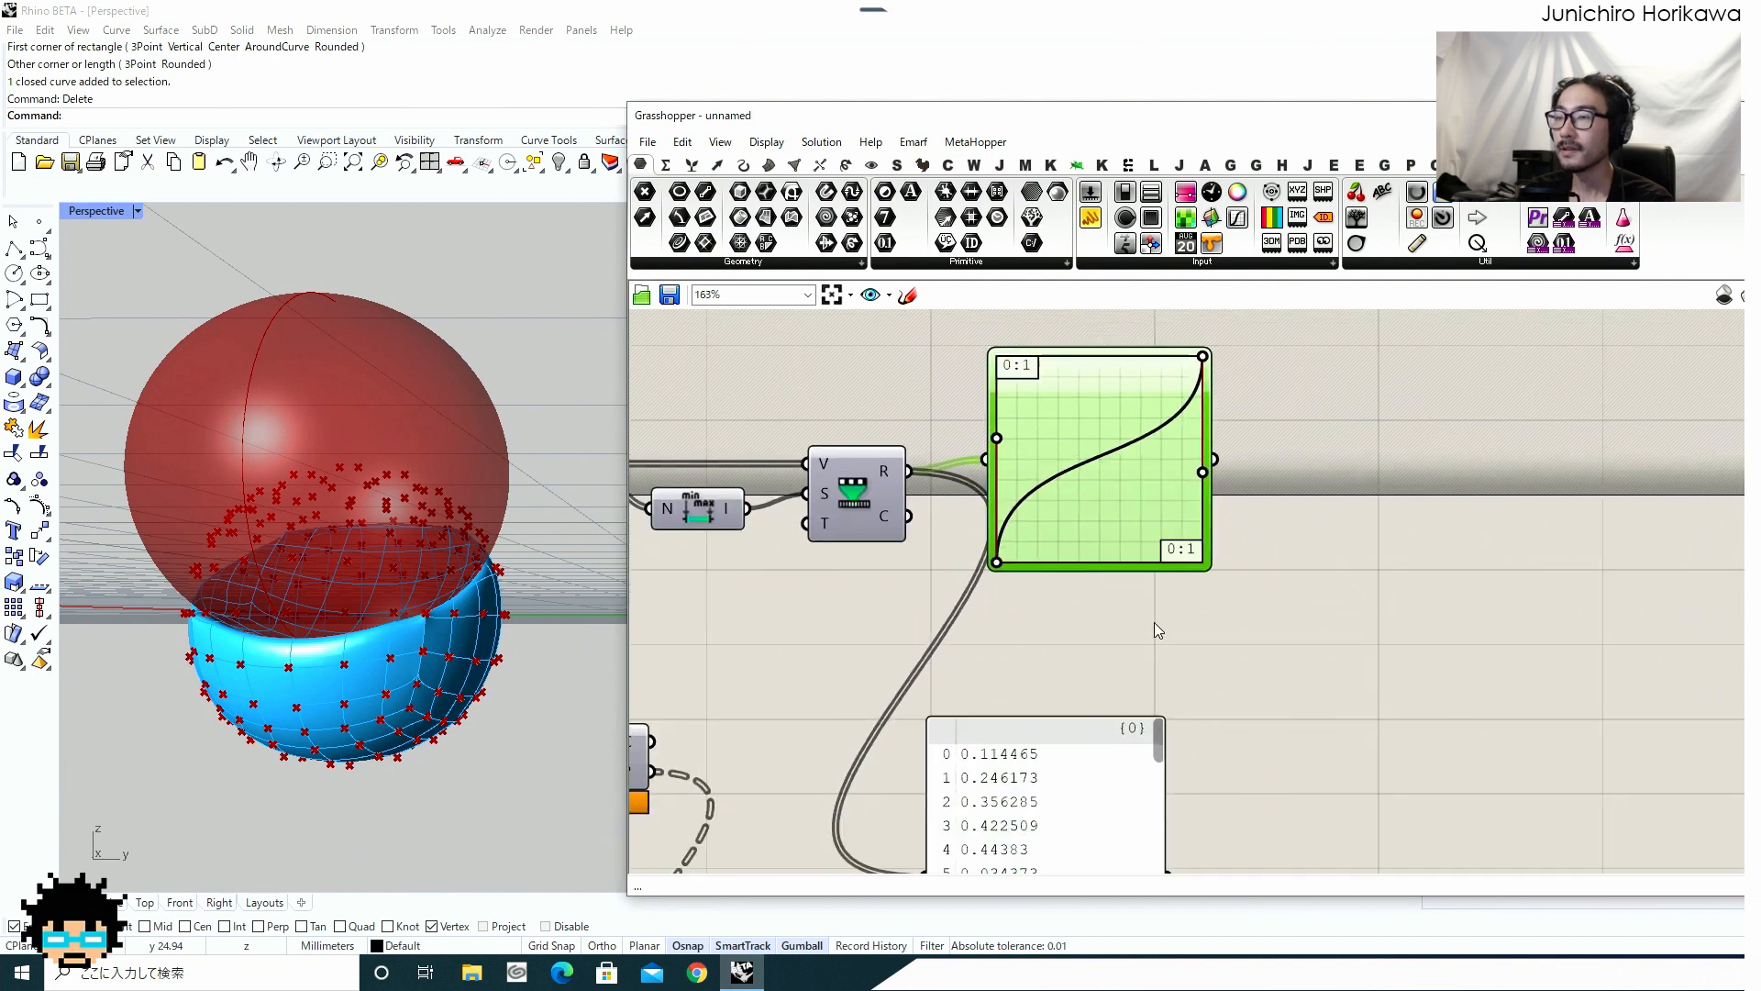
pyautogui.click(1110, 865)
pyautogui.moveTo(1106, 858); pyautogui.dragTo(1109, 886)
# Add an Unflatten Tree component beside the Graph Mapper and connect the mapper's output to its T input.
pyautogui.moveTo(1167, 731); pyautogui.dragTo(1164, 652, button='right')
pyautogui.doubleClick(1254, 572)
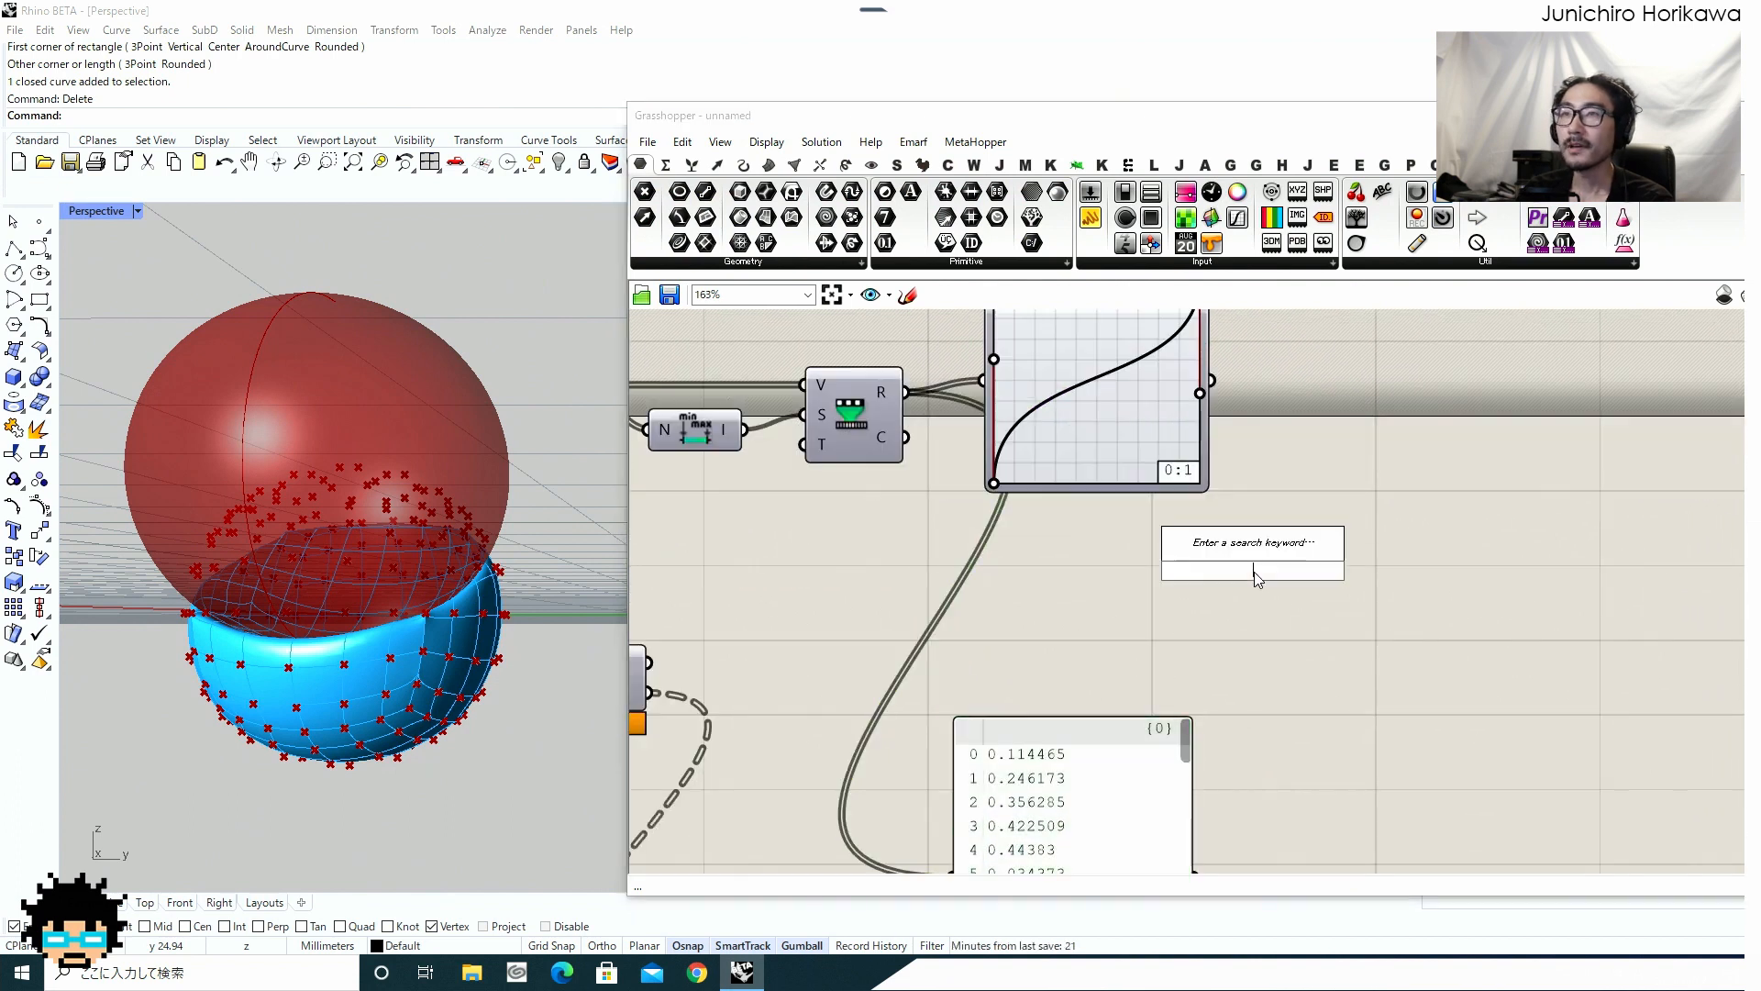
pyautogui.write('unfla')
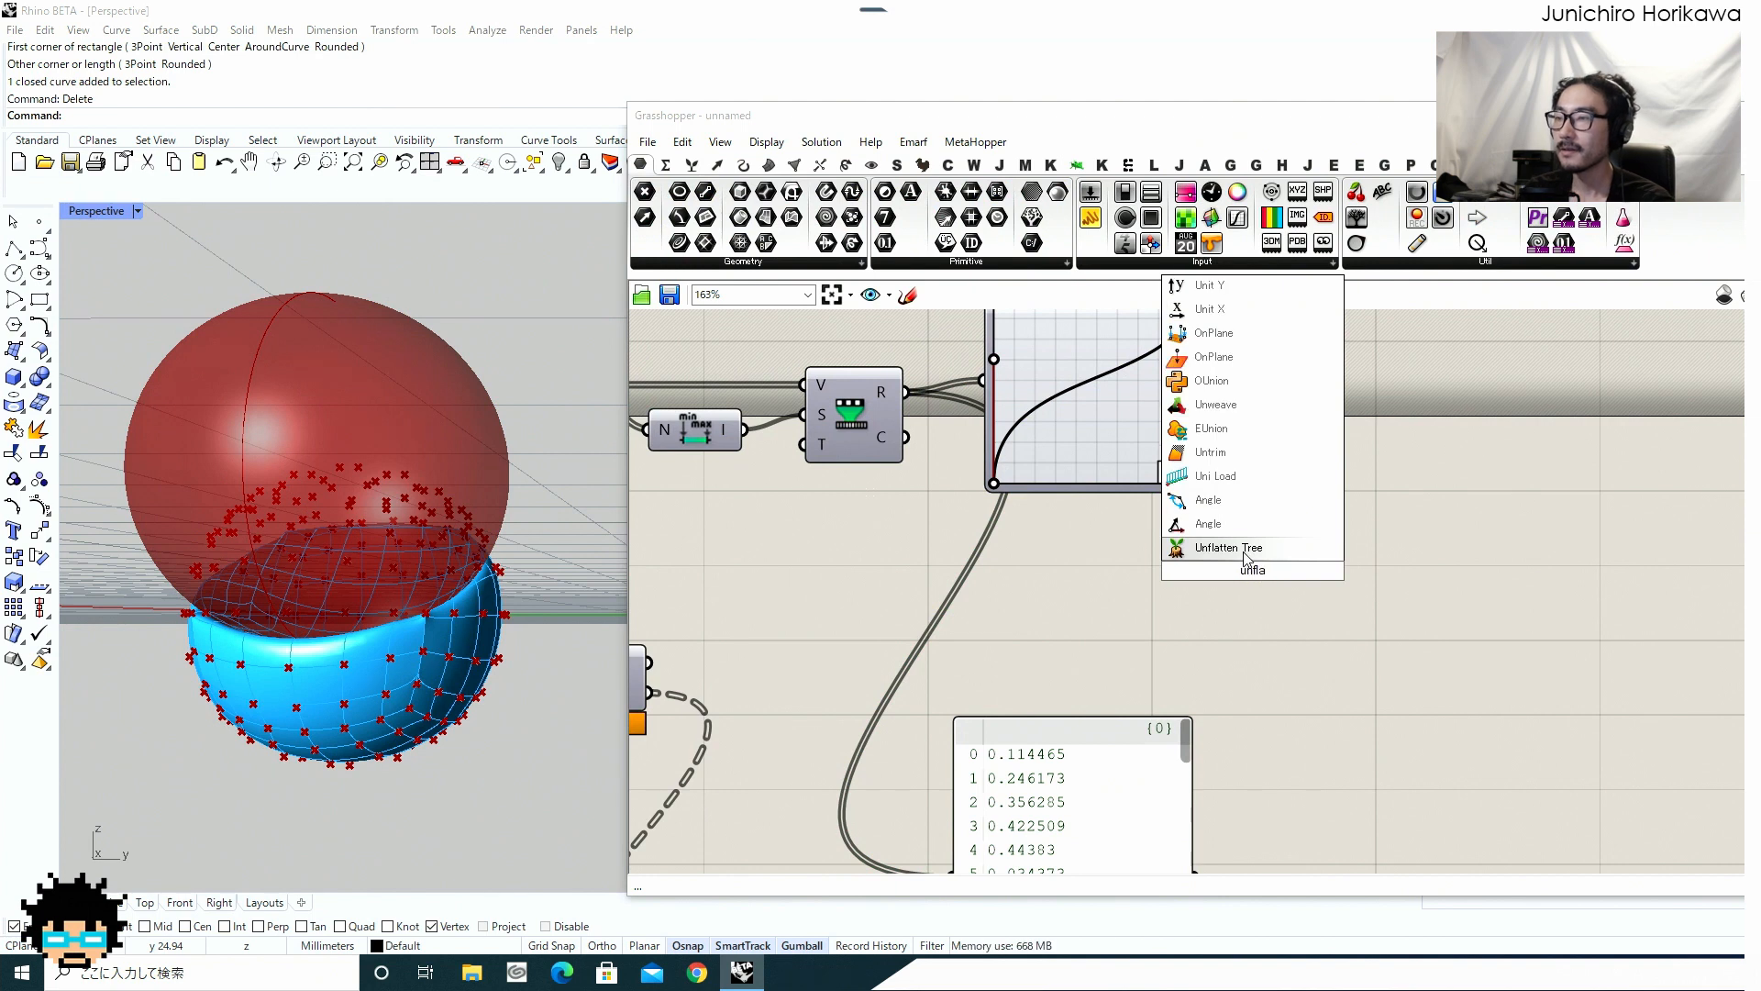
pyautogui.click(1241, 552)
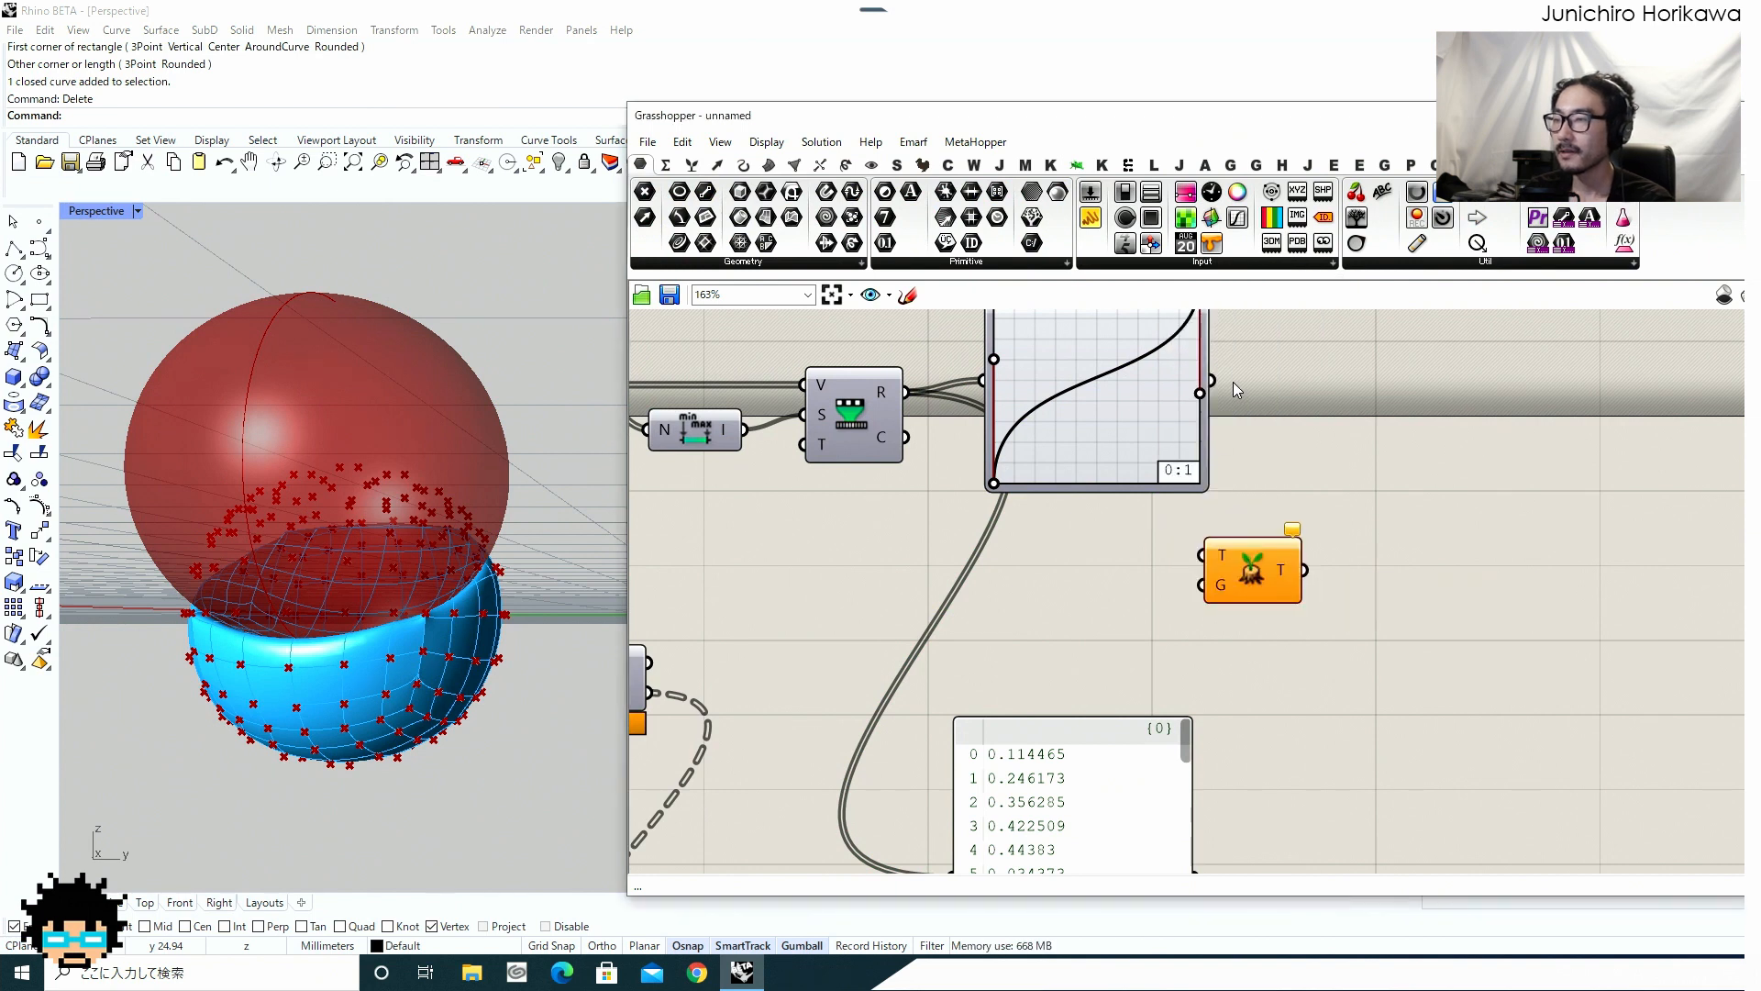
pyautogui.moveTo(1211, 380); pyautogui.dragTo(1345, 453)
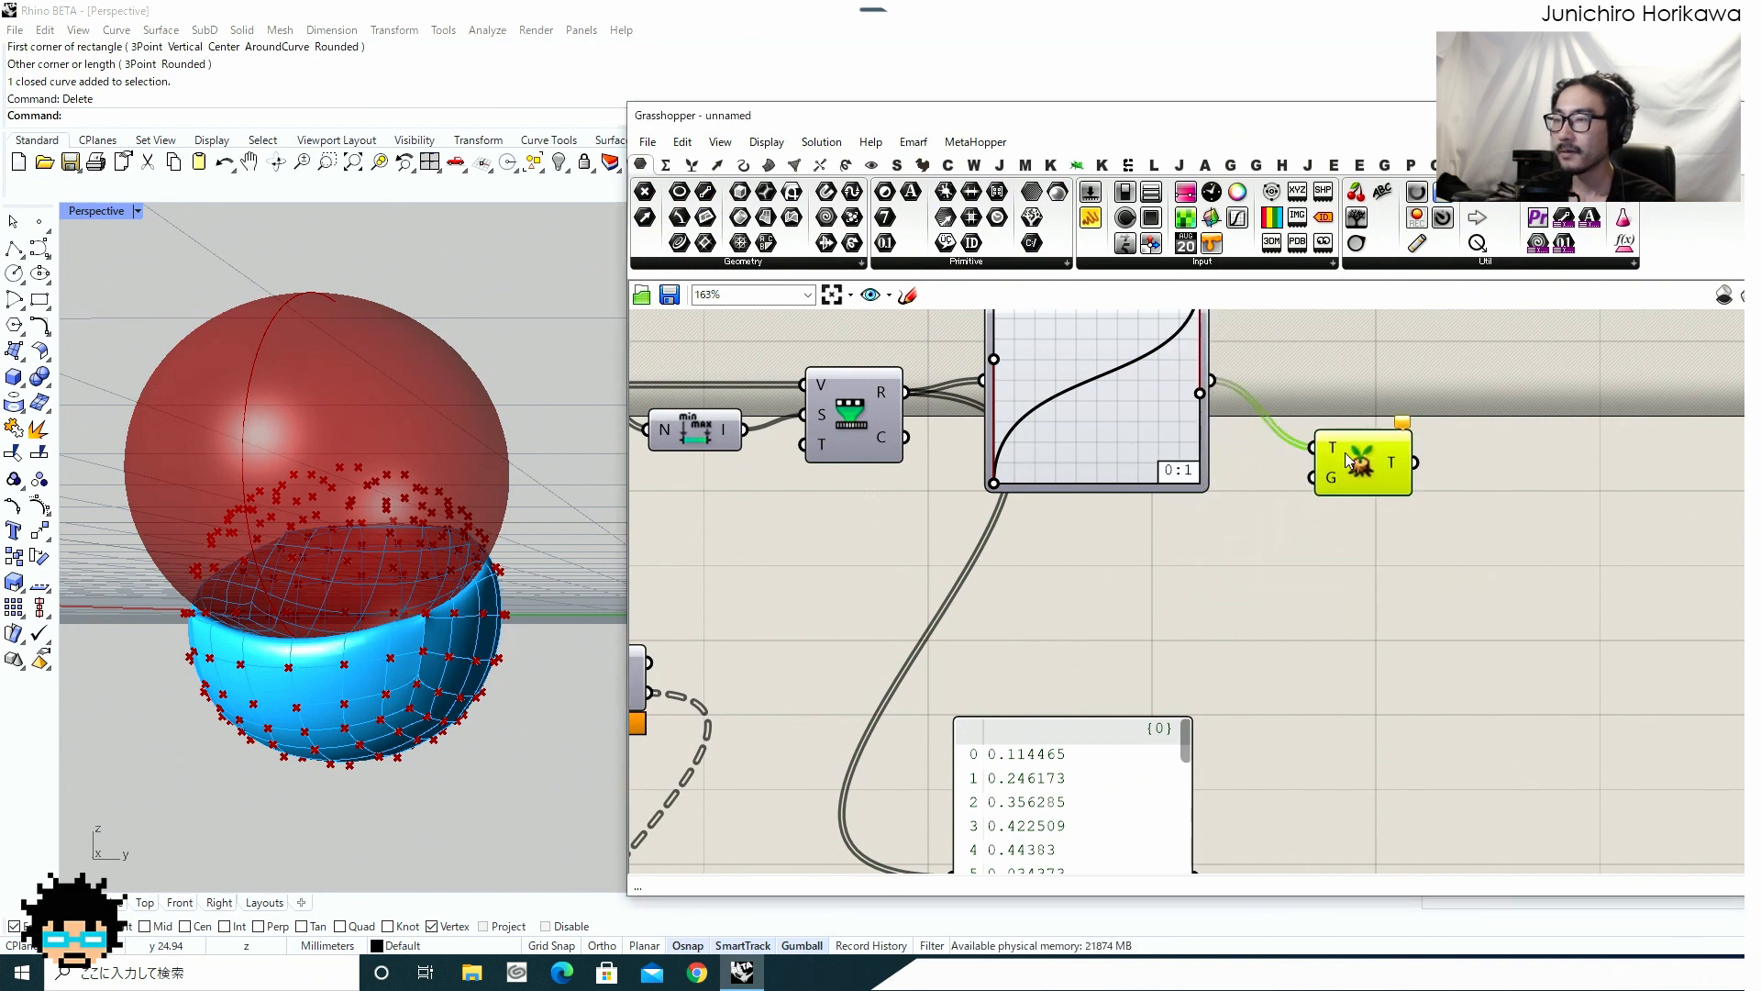
# Shift the upper Dispatch slightly and connect its A output to the Unflatten Tree's G input as the guide.
pyautogui.scroll(-3, 1344, 453)
pyautogui.moveTo(1041, 442); pyautogui.dragTo(1167, 453, button='right')
pyautogui.scroll(1, 885, 476)
pyautogui.click(901, 494)
pyautogui.moveTo(902, 496); pyautogui.dragTo(901, 513)
pyautogui.scroll(1, 920, 486)
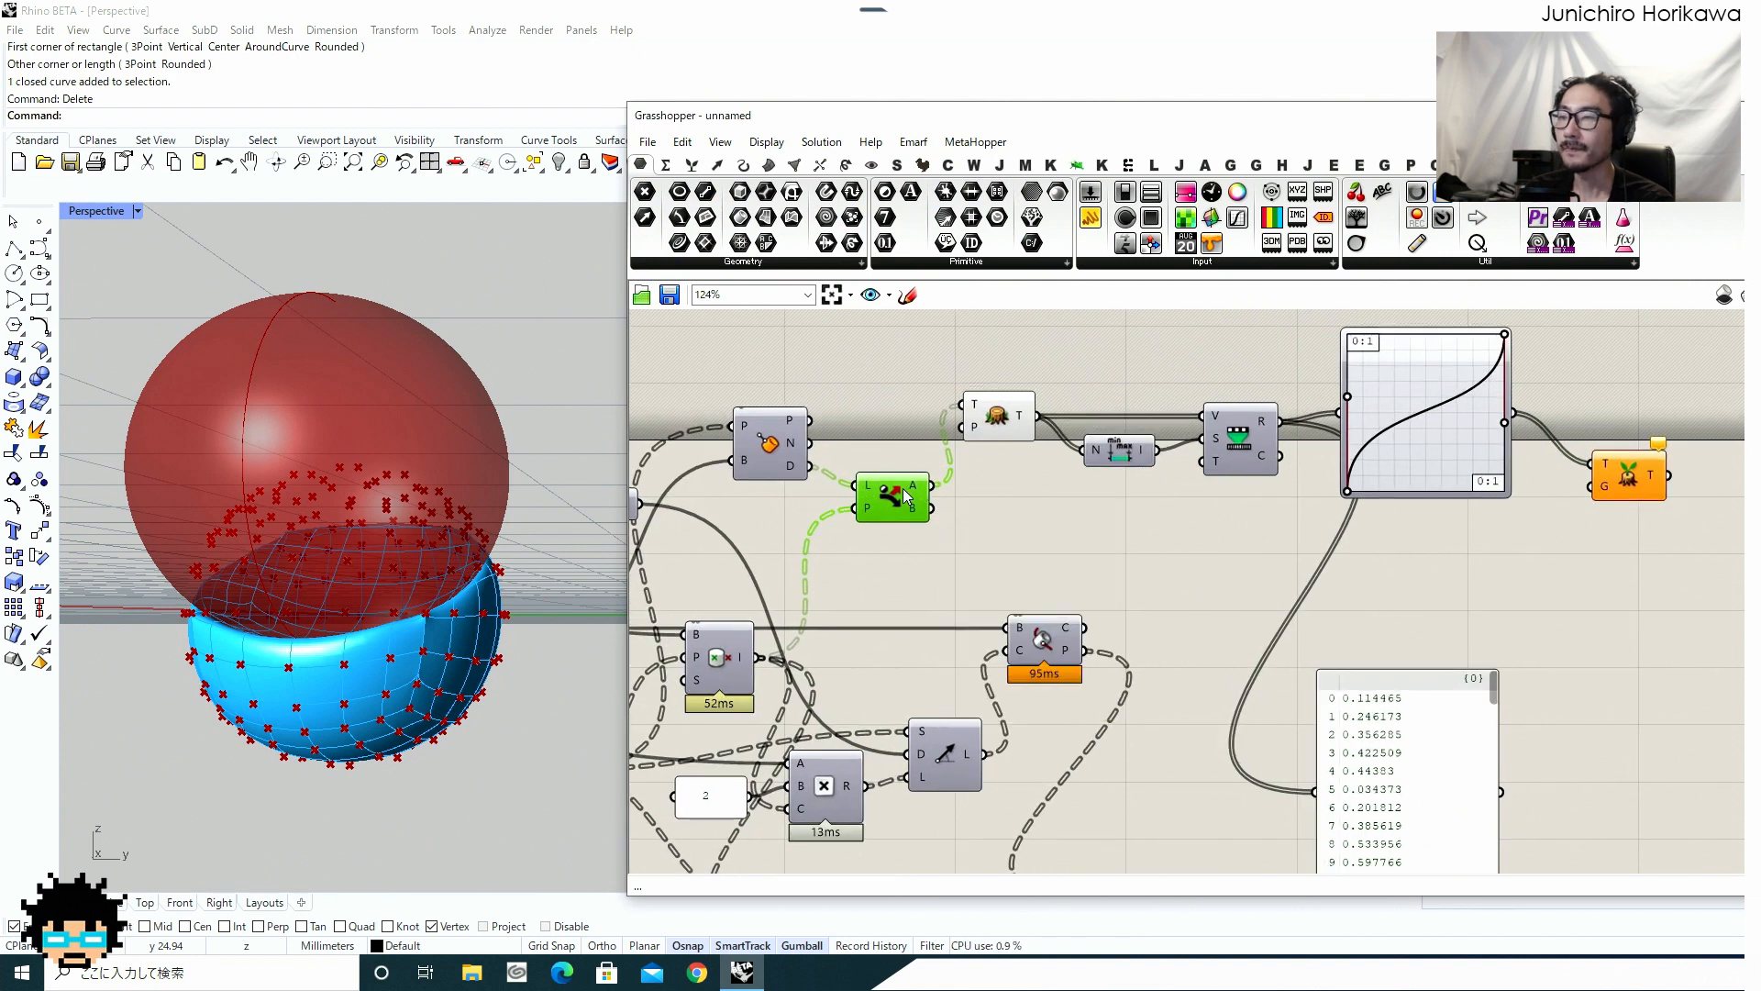
pyautogui.moveTo(961, 490); pyautogui.dragTo(848, 480, button='right')
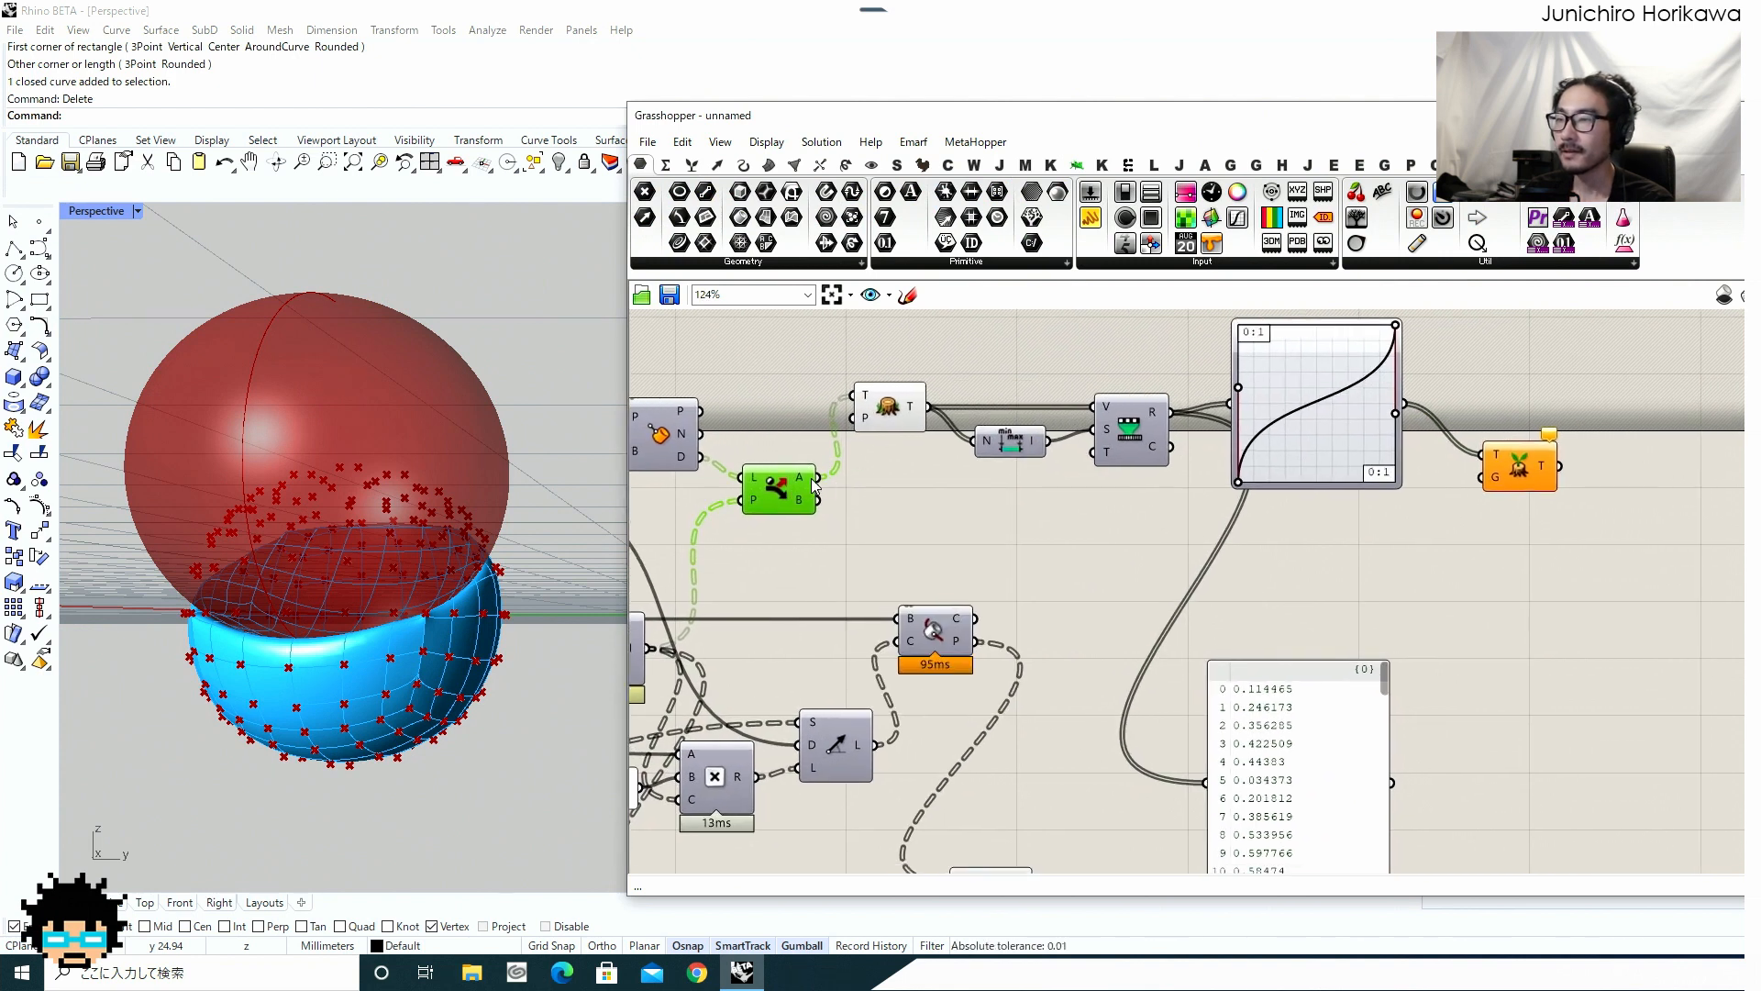
pyautogui.moveTo(817, 477); pyautogui.dragTo(1484, 477)
pyautogui.moveTo(1329, 457); pyautogui.dragTo(1295, 530, button='right')
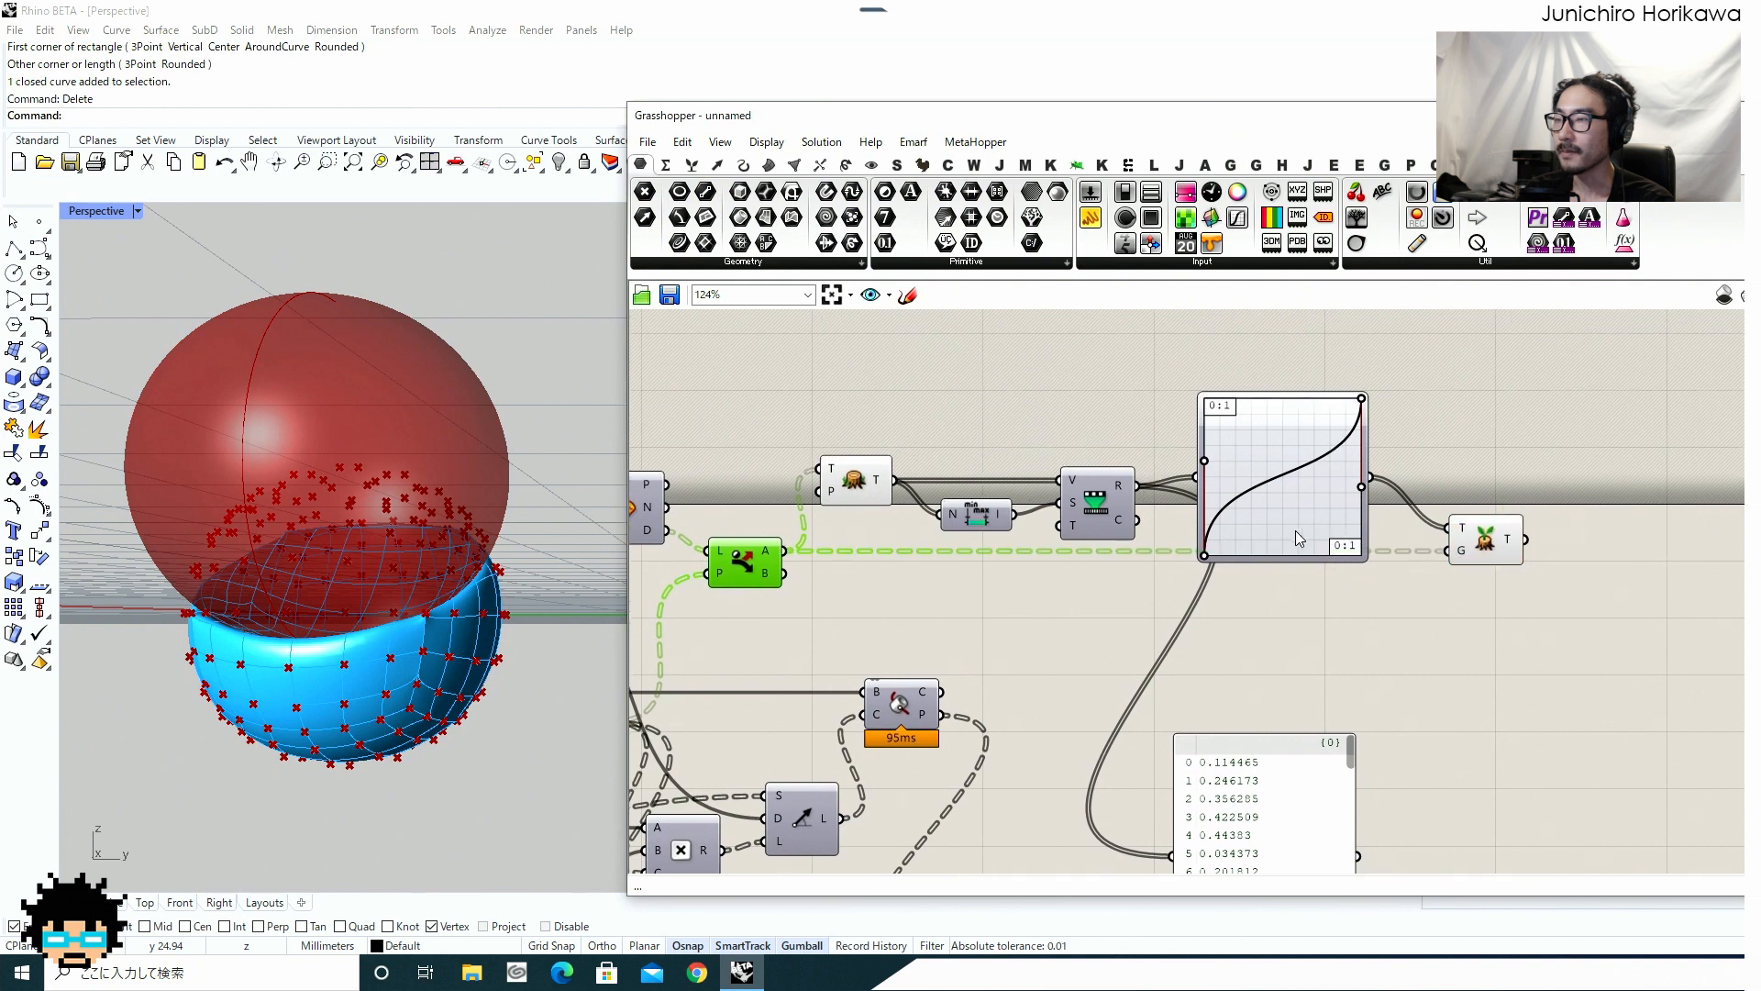
# Move the Graph Mapper slightly upward and feed the Unflatten Tree output into the values panel placed beyond it.
pyautogui.moveTo(1295, 532); pyautogui.dragTo(1295, 490)
pyautogui.moveTo(1437, 539); pyautogui.dragTo(1247, 520, button='right')
pyautogui.moveTo(1319, 523); pyautogui.dragTo(1446, 592)
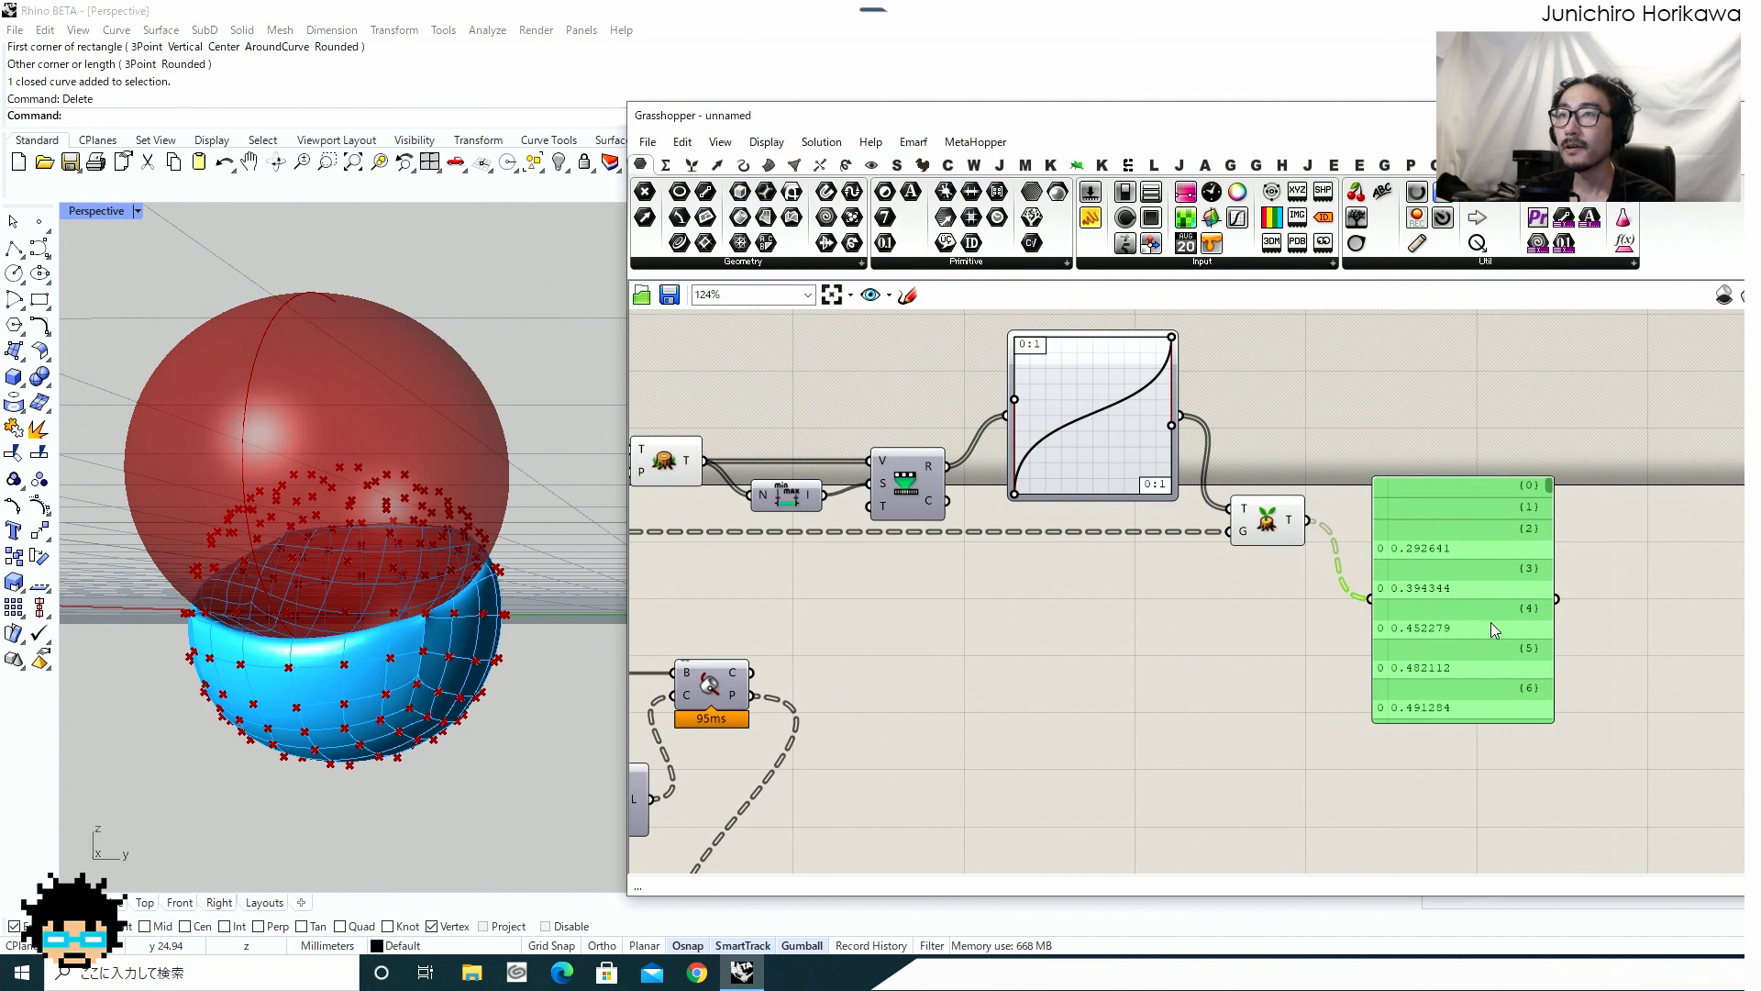
pyautogui.moveTo(1500, 624); pyautogui.dragTo(1515, 684)
pyautogui.scroll(-3, 1378, 543)
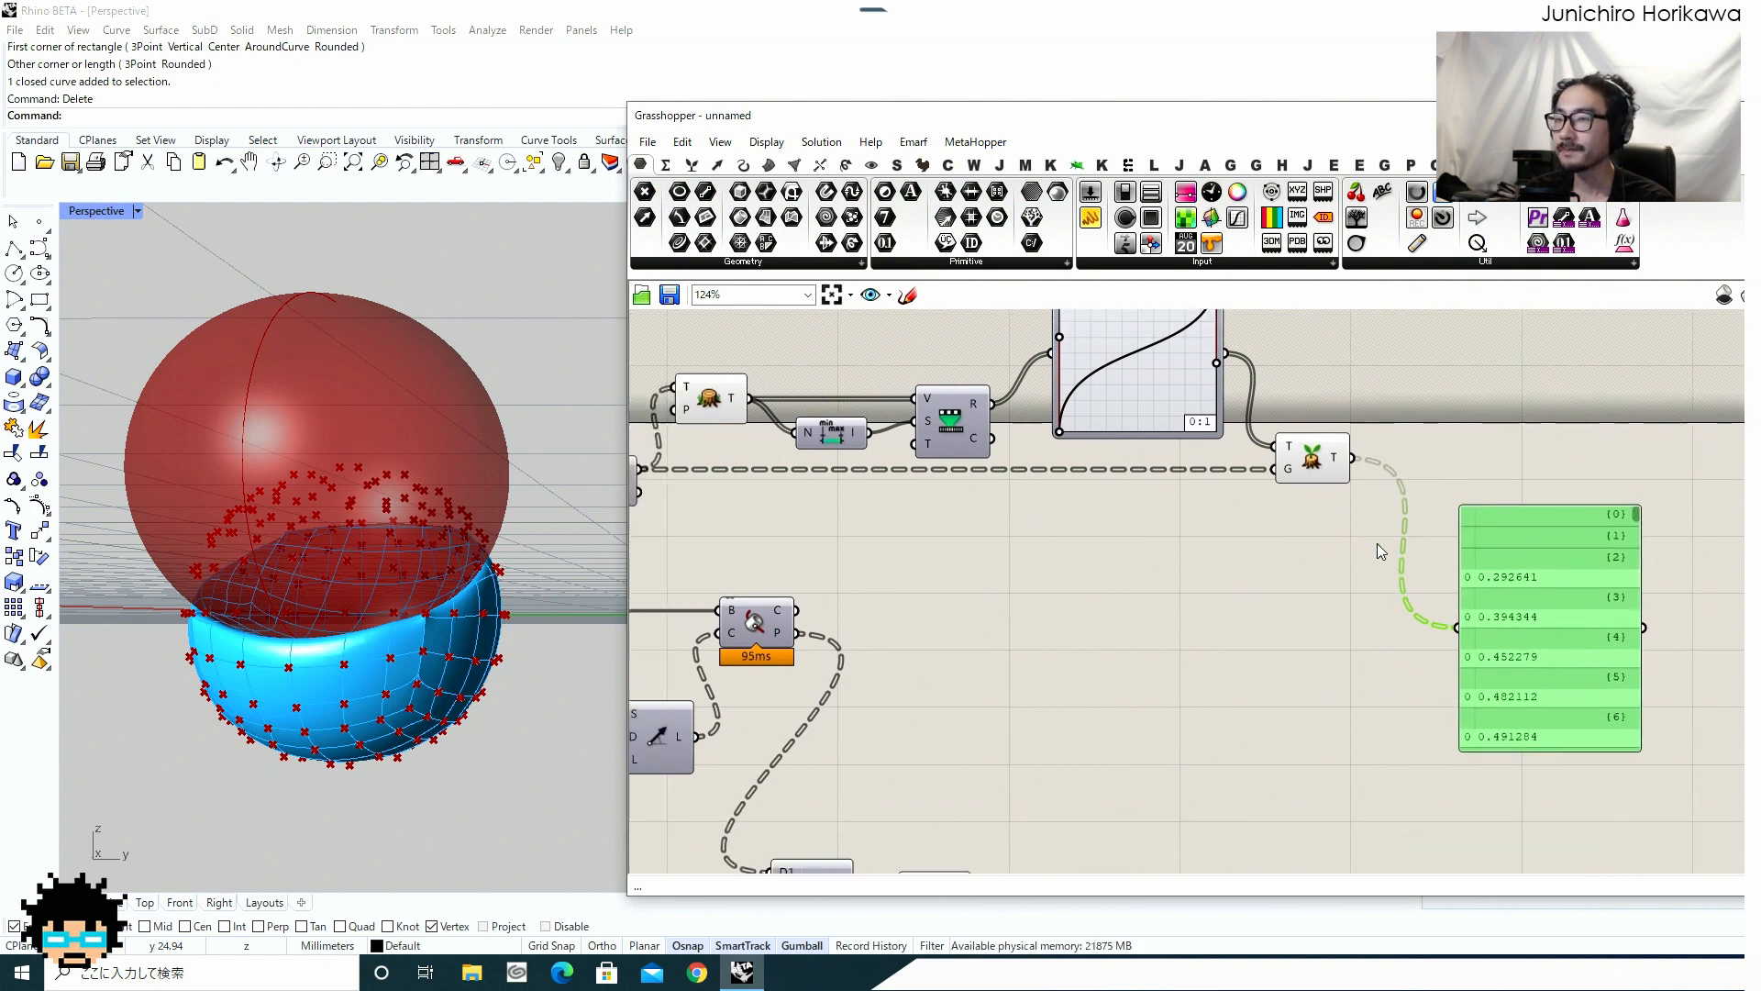
# Inspect the line component and the tree structure of the Brep and curve intersection's P output.
pyautogui.scroll(3, 1108, 695)
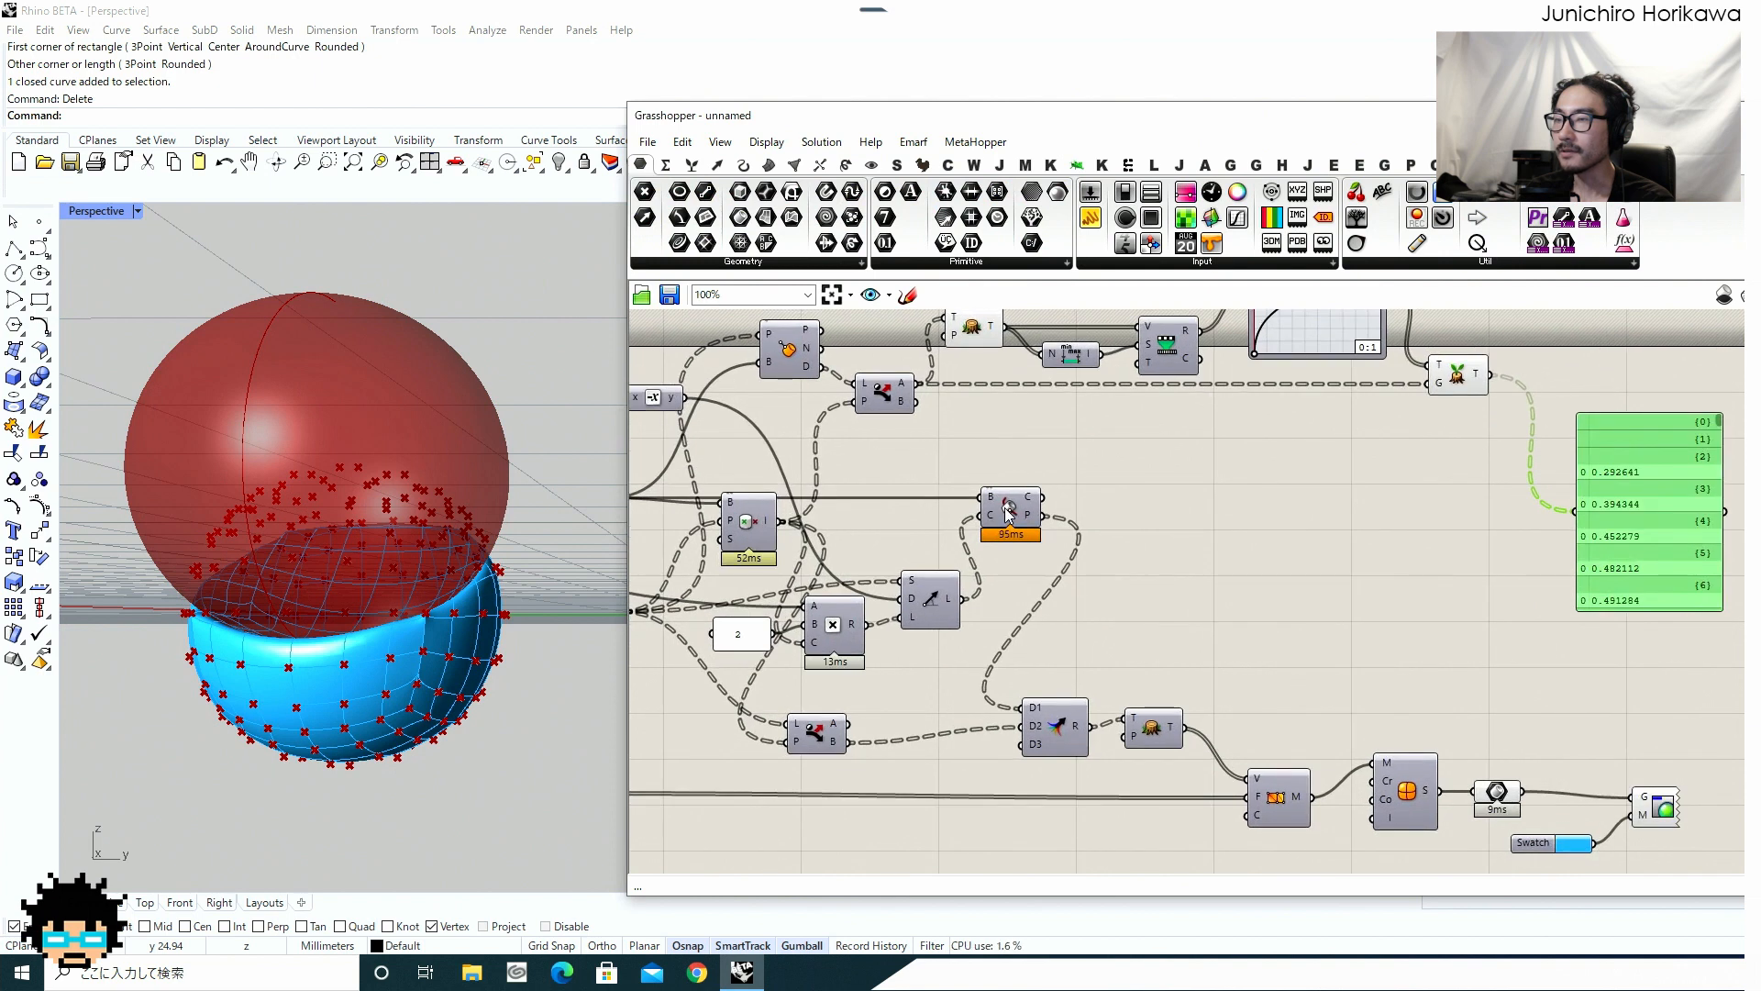
pyautogui.click(1003, 523)
pyautogui.click(944, 601)
pyautogui.scroll(3, 933, 602)
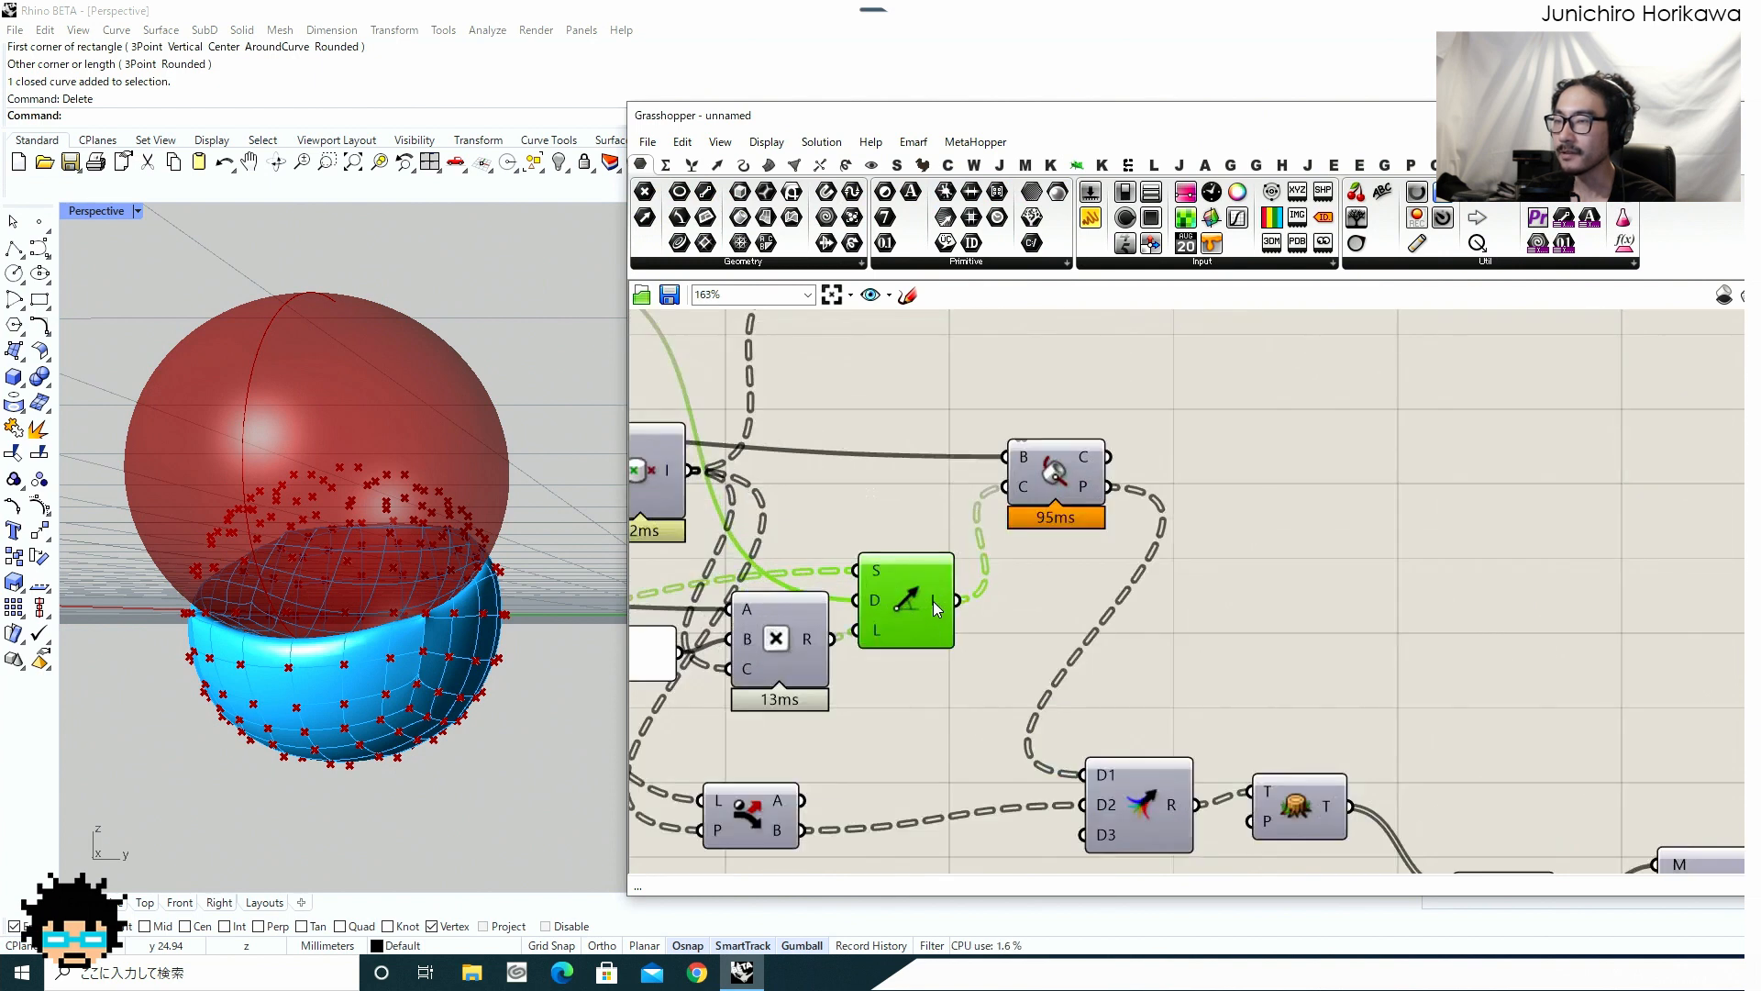
pyautogui.moveTo(1089, 479)
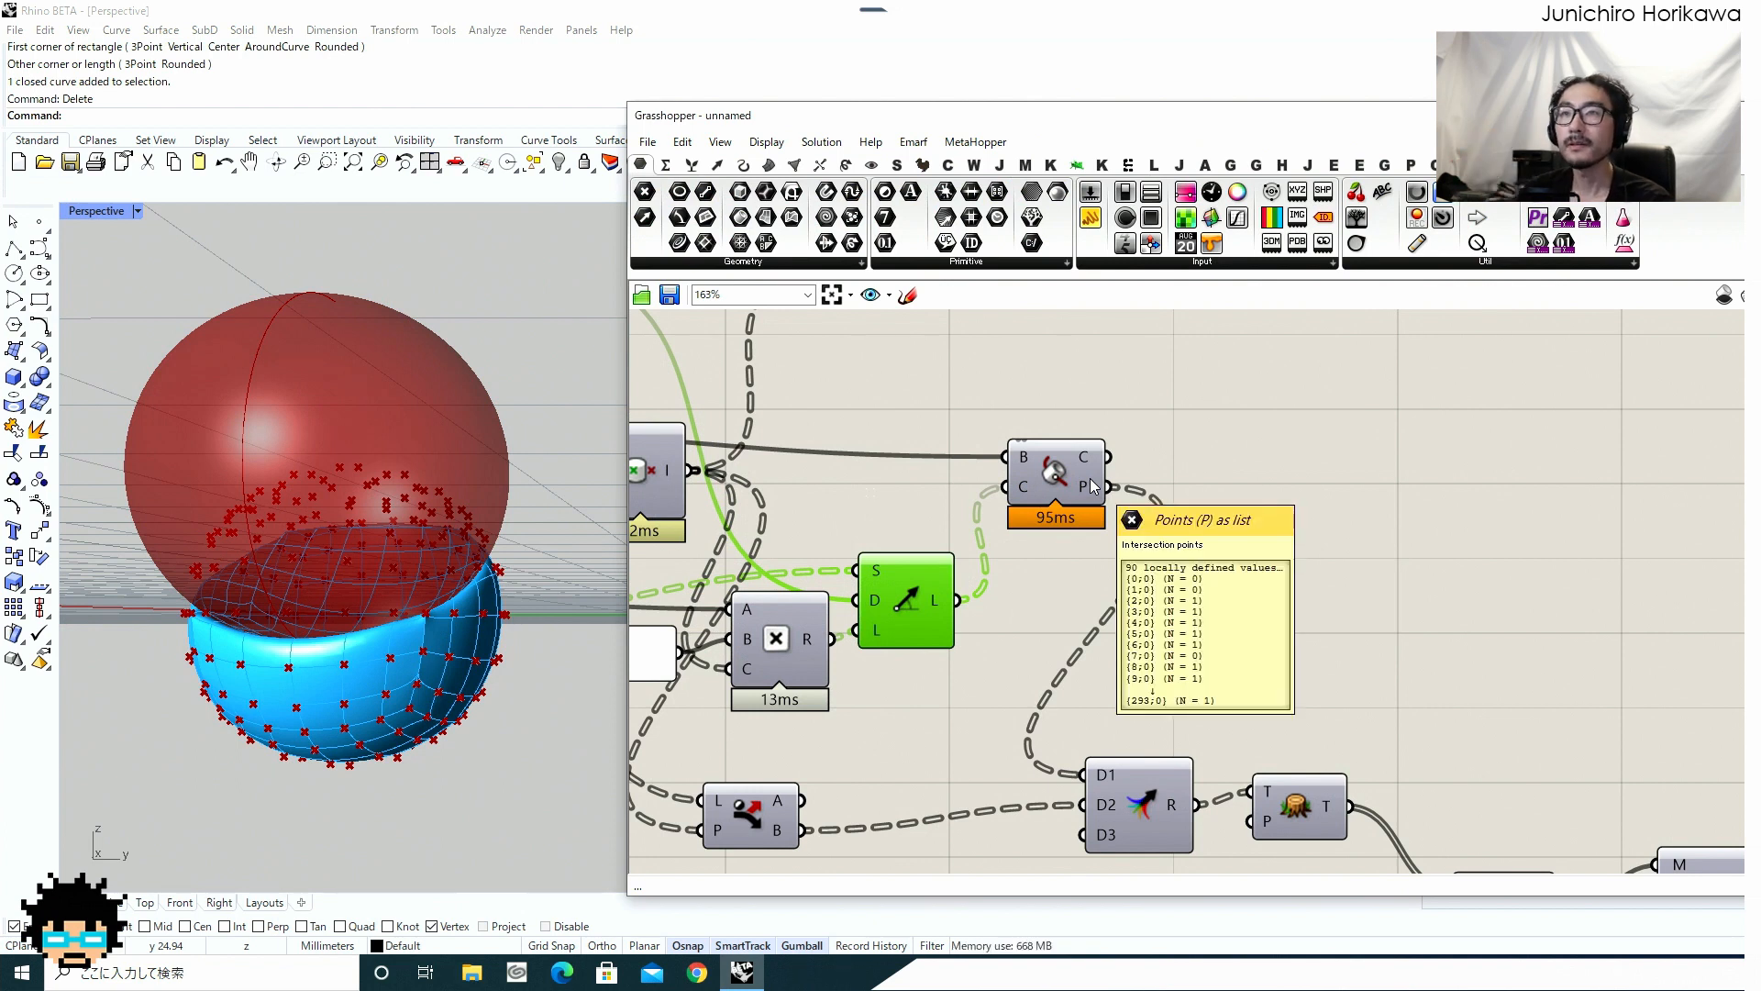
pyautogui.scroll(-3, 1102, 517)
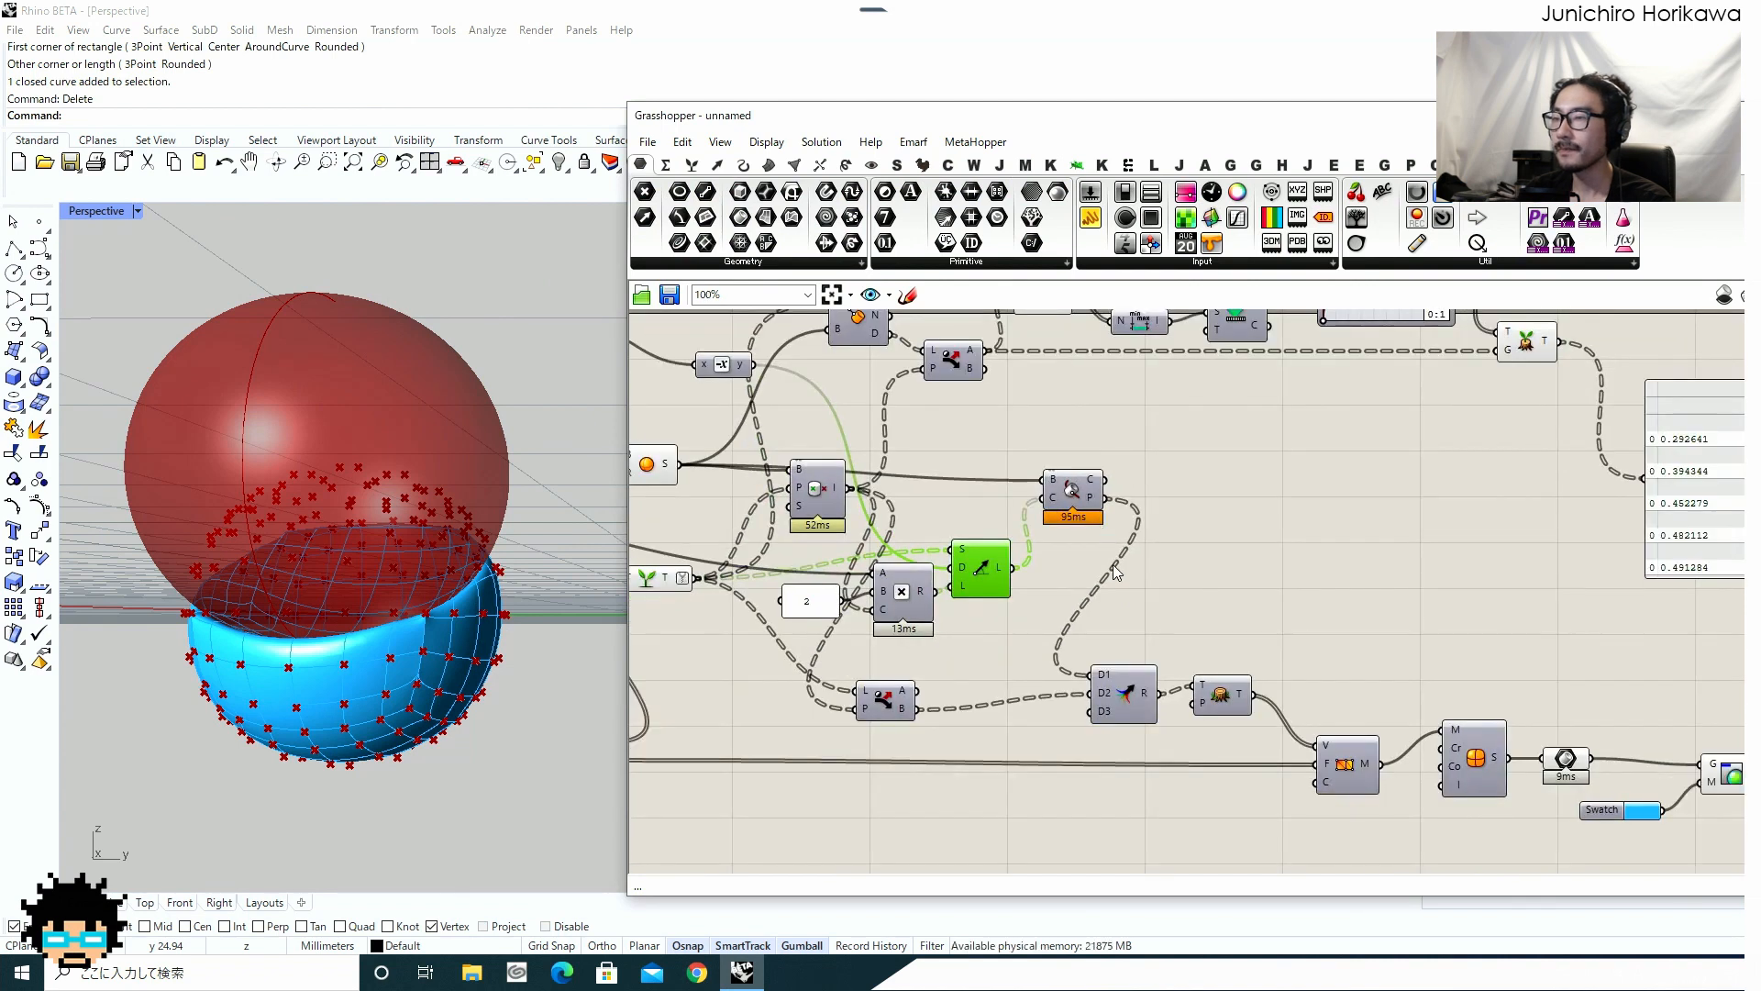
pyautogui.click(1175, 580)
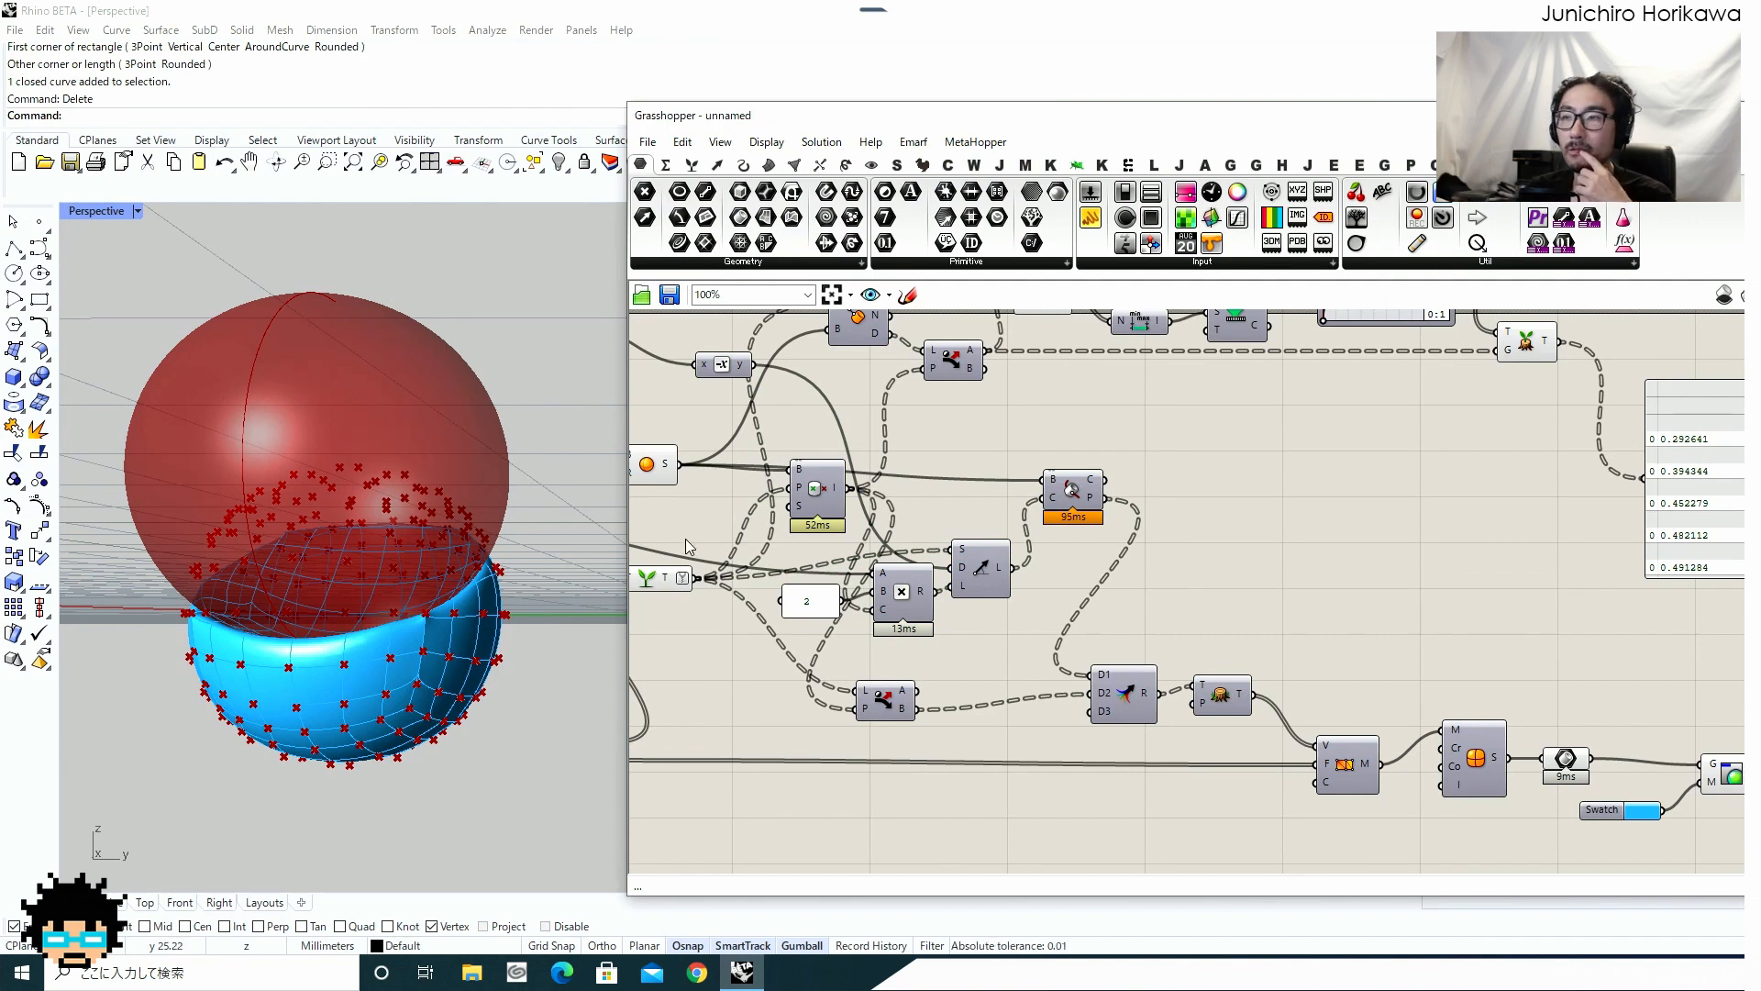
# Add a Vector 2Pt component beside the Brep and curve intersection and connect the lower Dispatch's A output to its A input.
pyautogui.doubleClick(1191, 472)
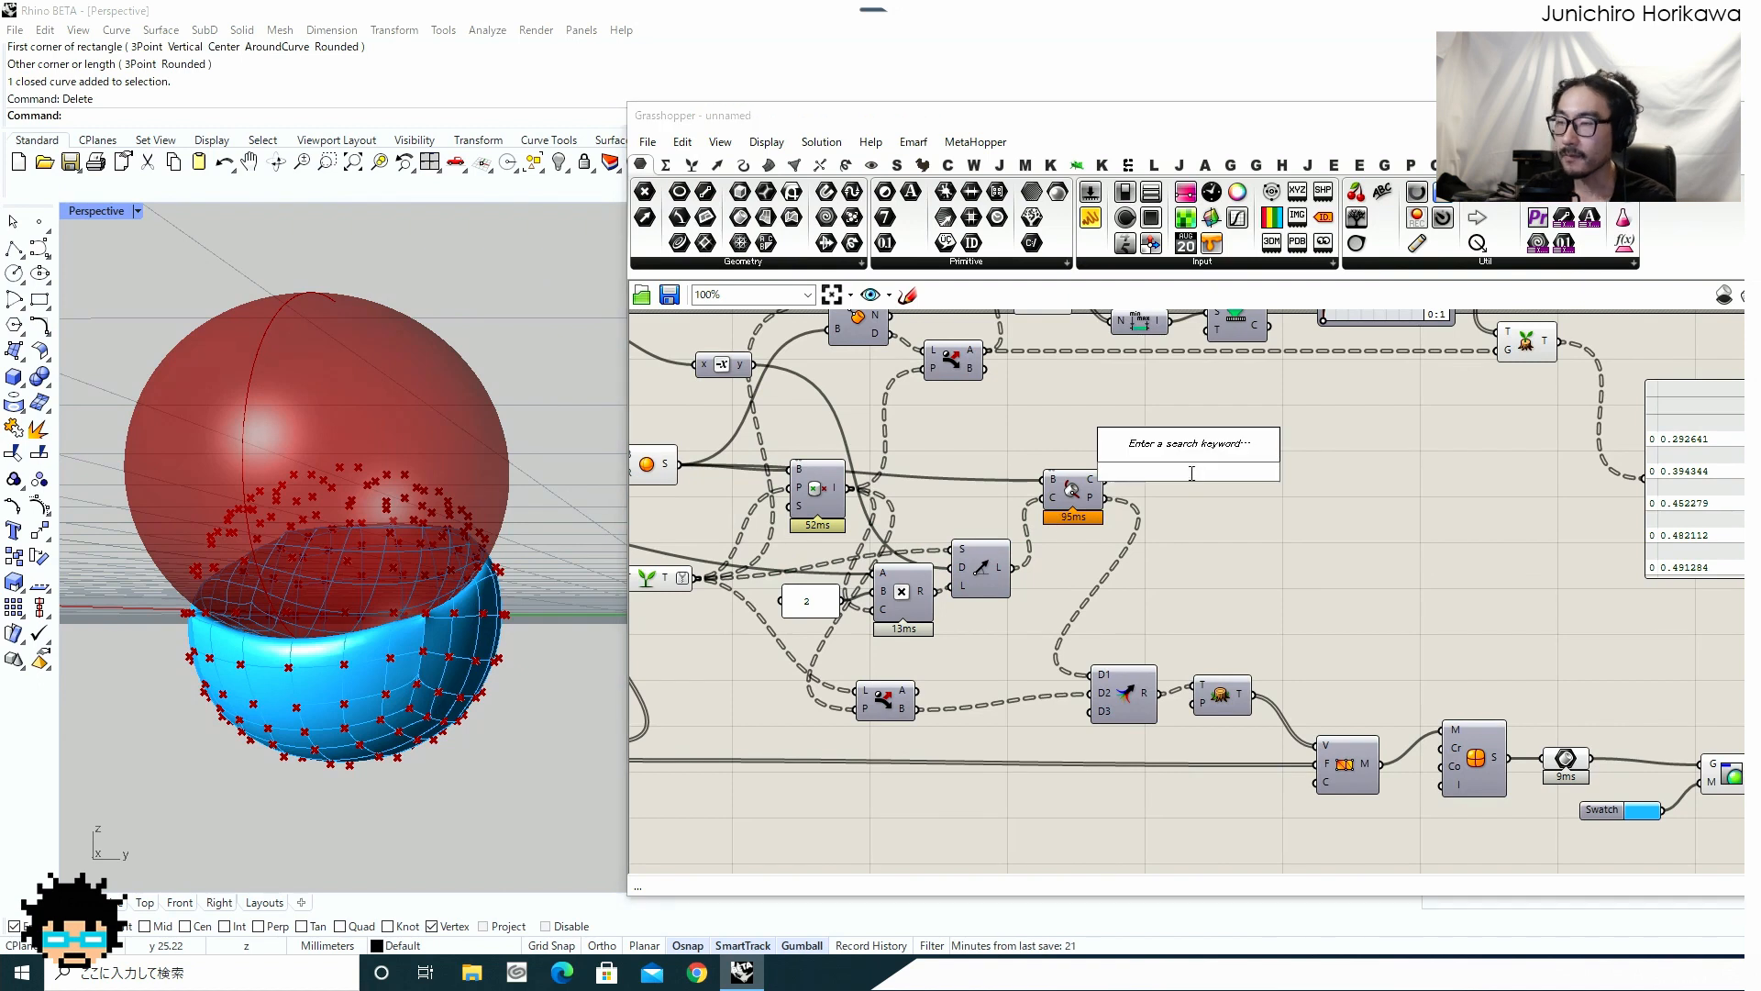
pyautogui.write('vec')
pyautogui.click(1190, 378)
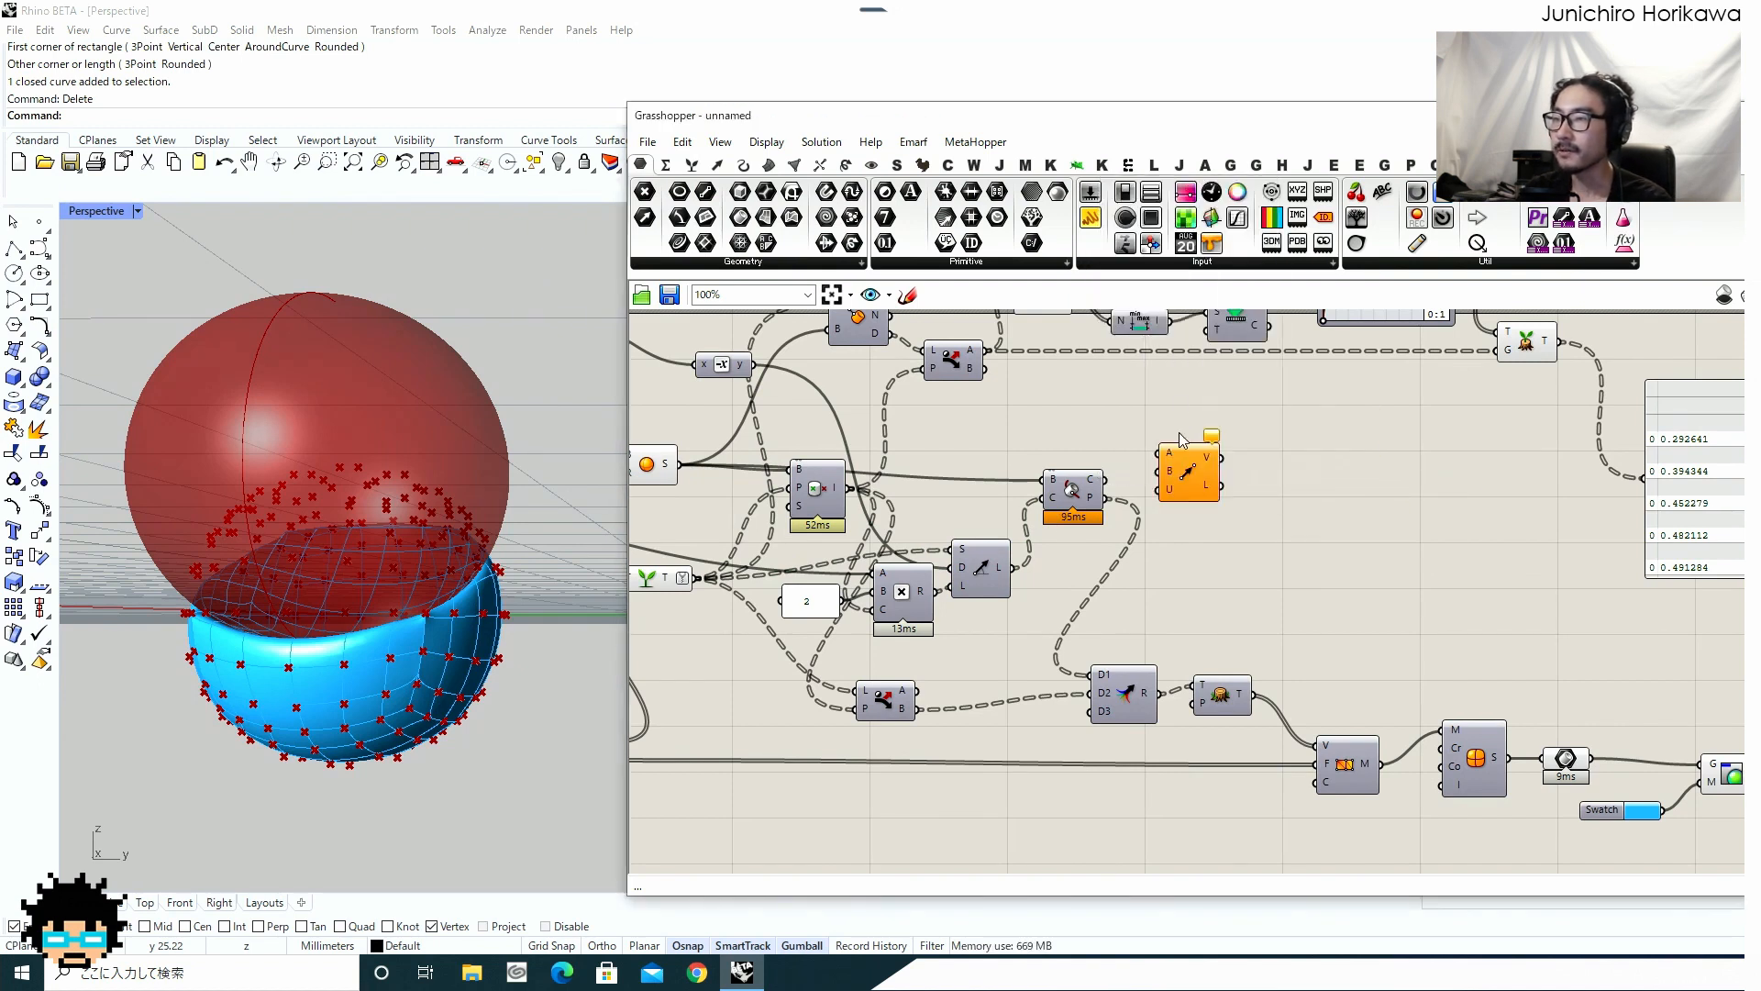
pyautogui.click(1203, 454)
pyautogui.moveTo(1207, 459); pyautogui.dragTo(1220, 444)
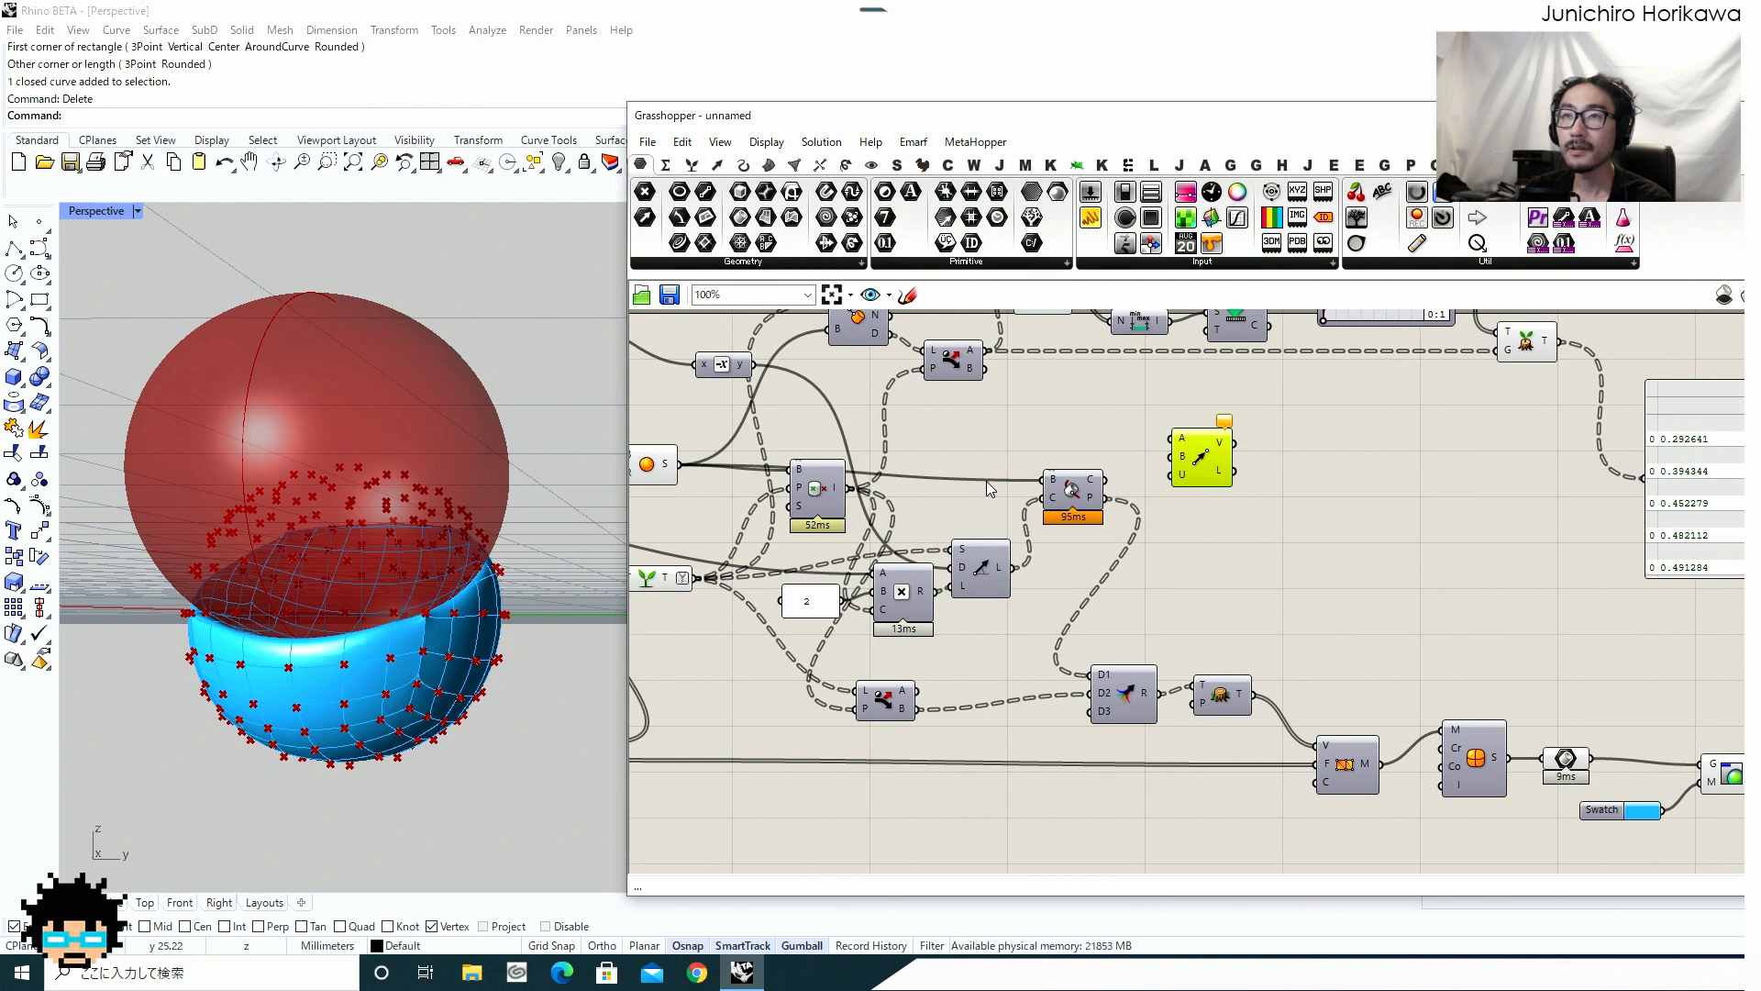
pyautogui.moveTo(1022, 635); pyautogui.dragTo(1102, 609, button='right')
pyautogui.moveTo(1020, 662); pyautogui.dragTo(1275, 410)
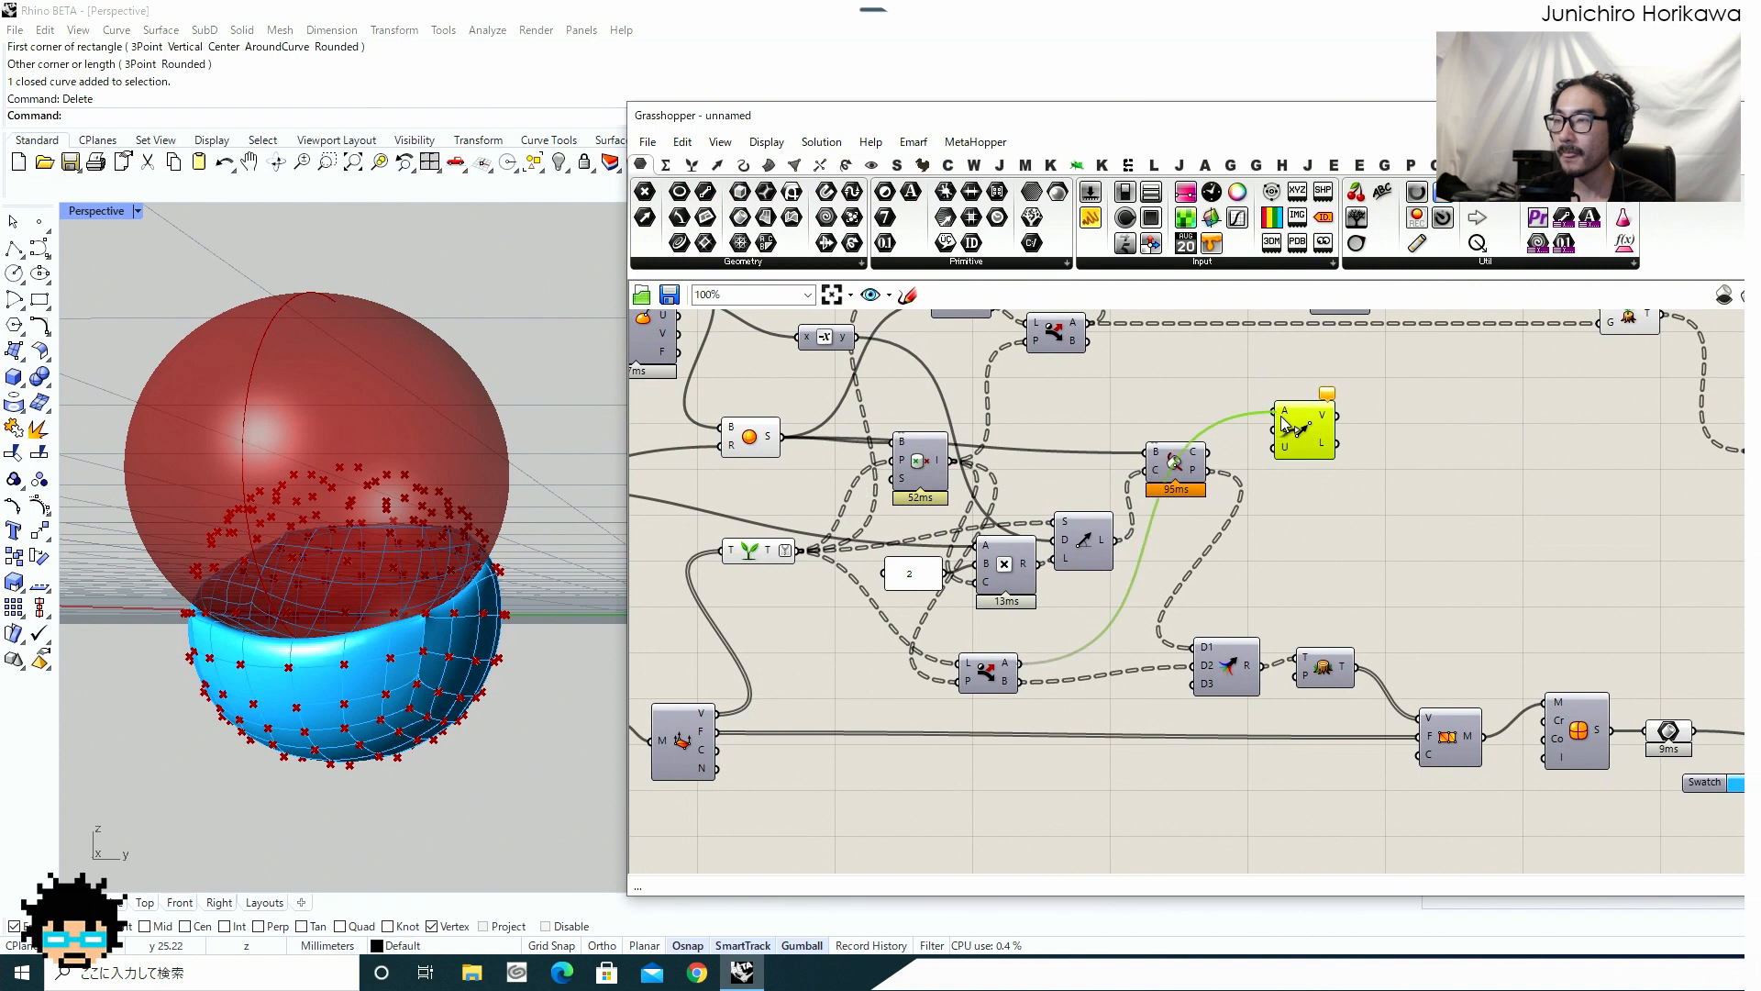
# Shift the lower Dispatch slightly and turn on its preview to check its points in the viewport.
pyautogui.moveTo(991, 679); pyautogui.dragTo(1003, 679)
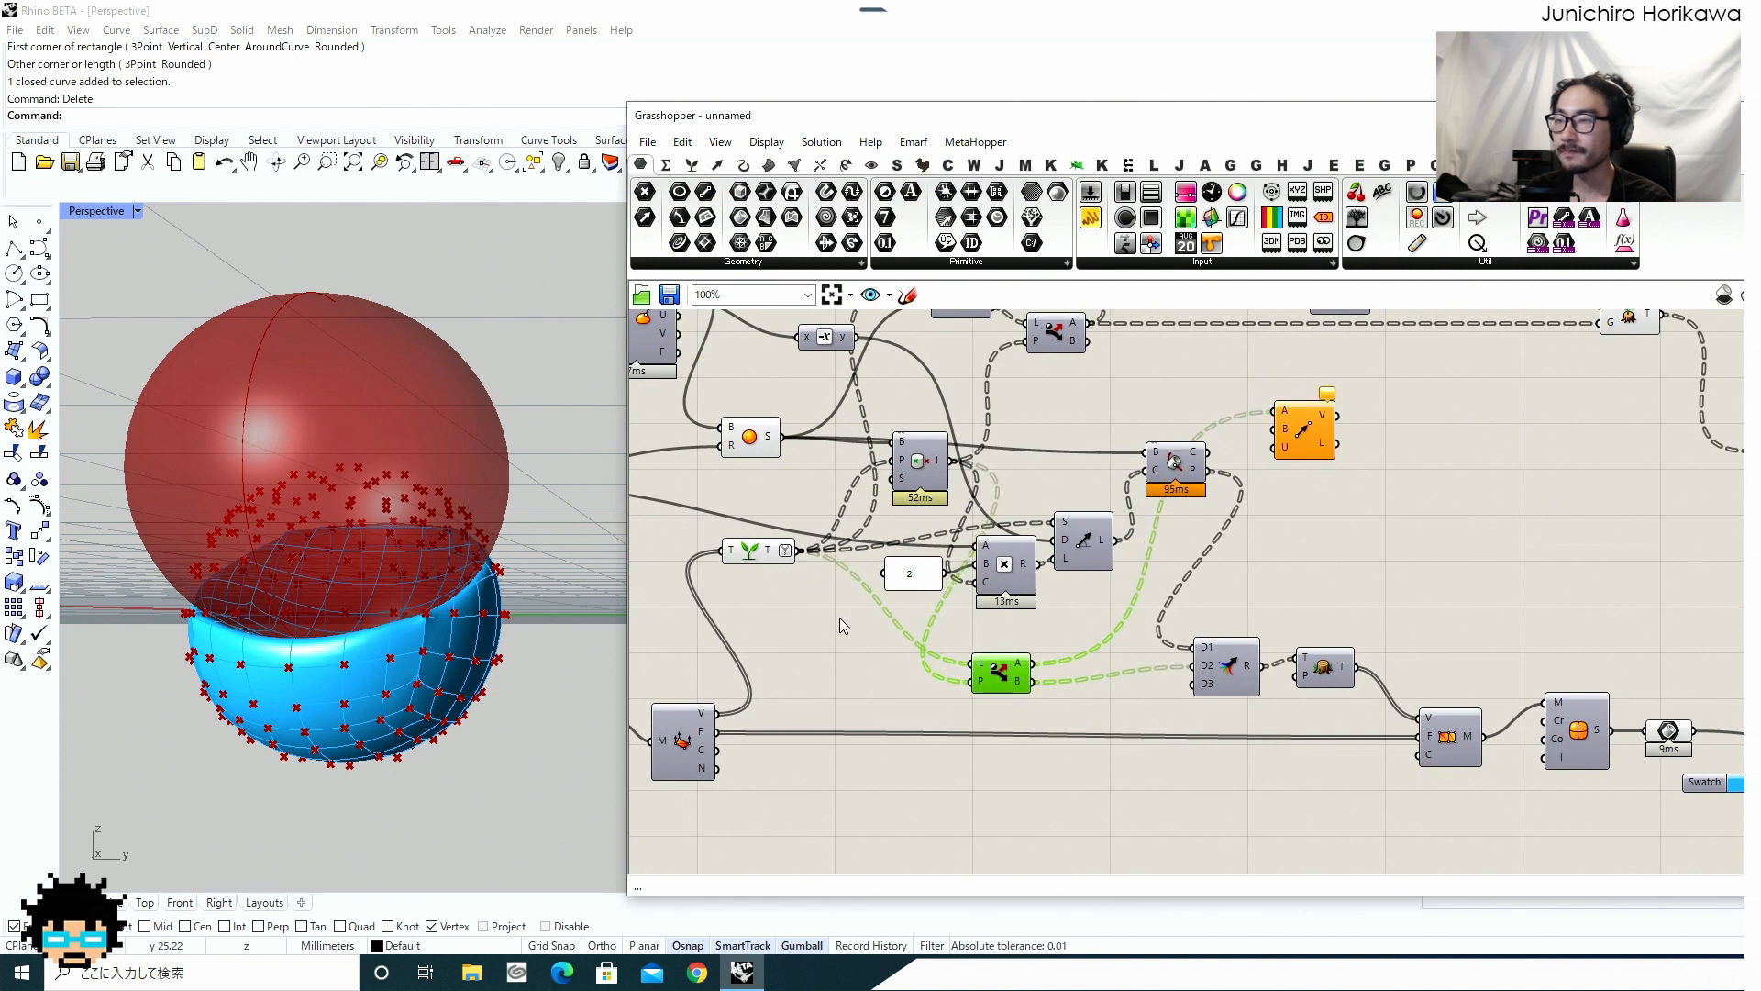
pyautogui.middleClick(991, 667)
pyautogui.click(1023, 641)
pyautogui.scroll(2, 1015, 669)
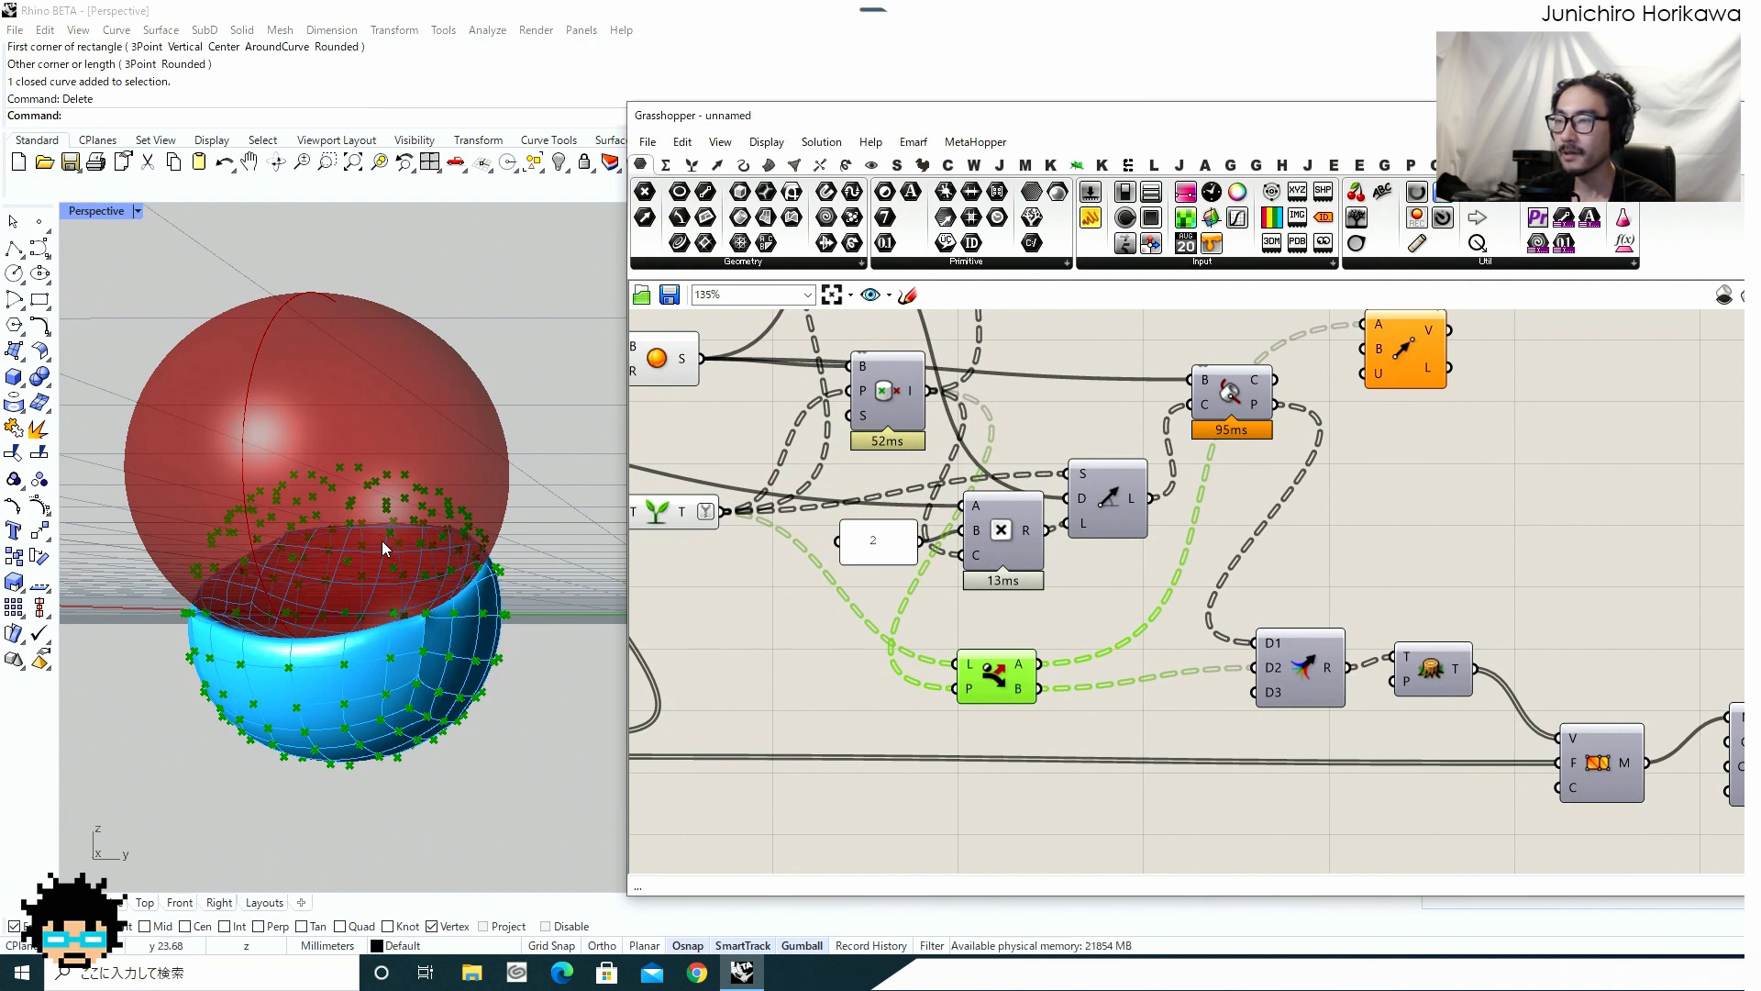
# Connect the Brep and curve intersection's P output to the B input of Vector 2Pt.
pyautogui.moveTo(1291, 570); pyautogui.dragTo(1103, 652, button='right')
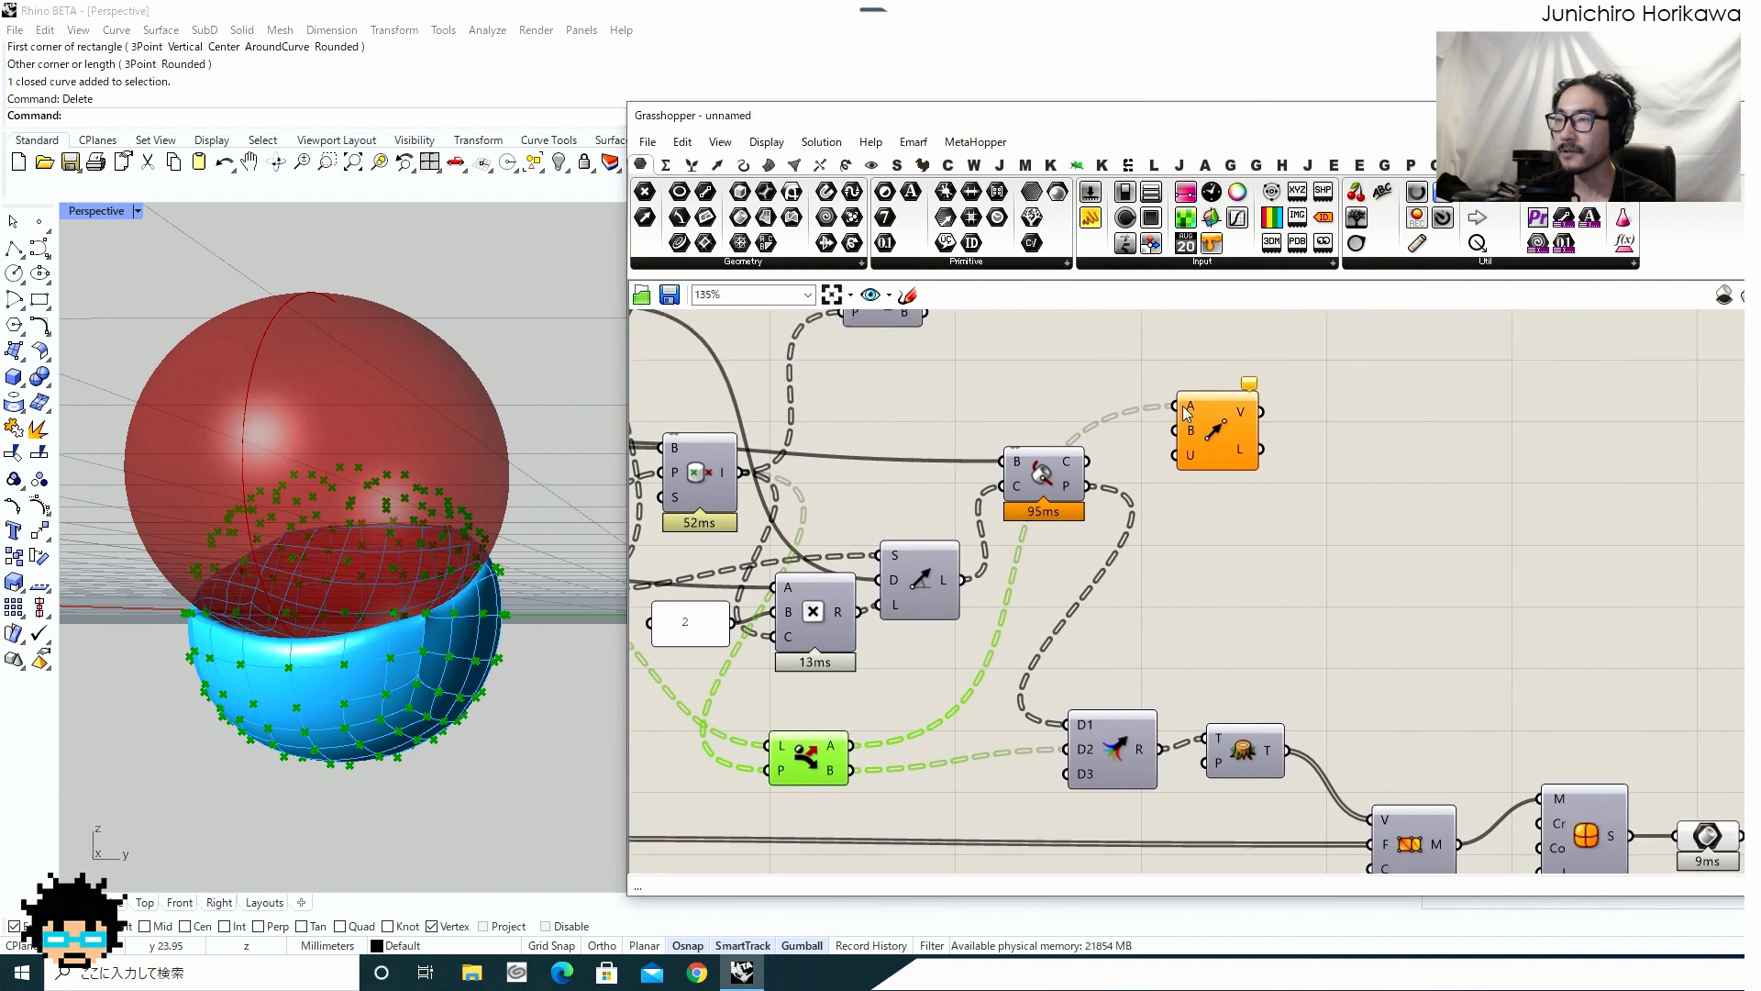
pyautogui.moveTo(1185, 413); pyautogui.dragTo(1221, 400)
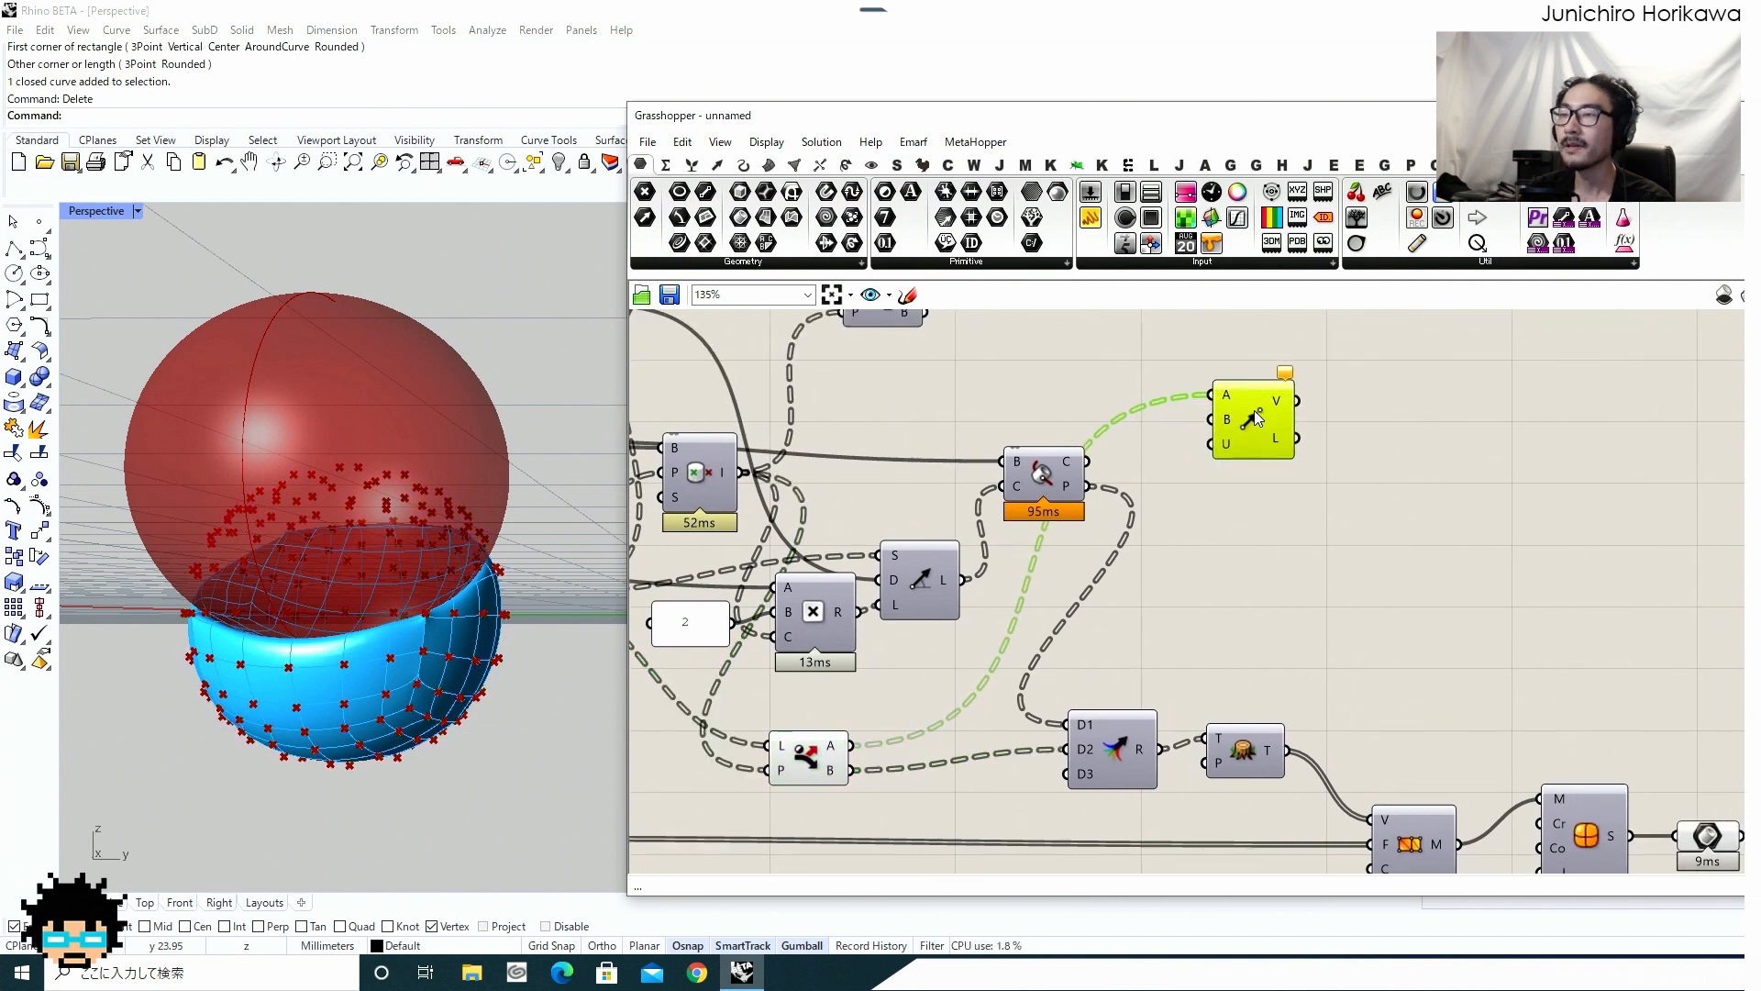
pyautogui.click(1077, 466)
pyautogui.moveTo(1078, 490)
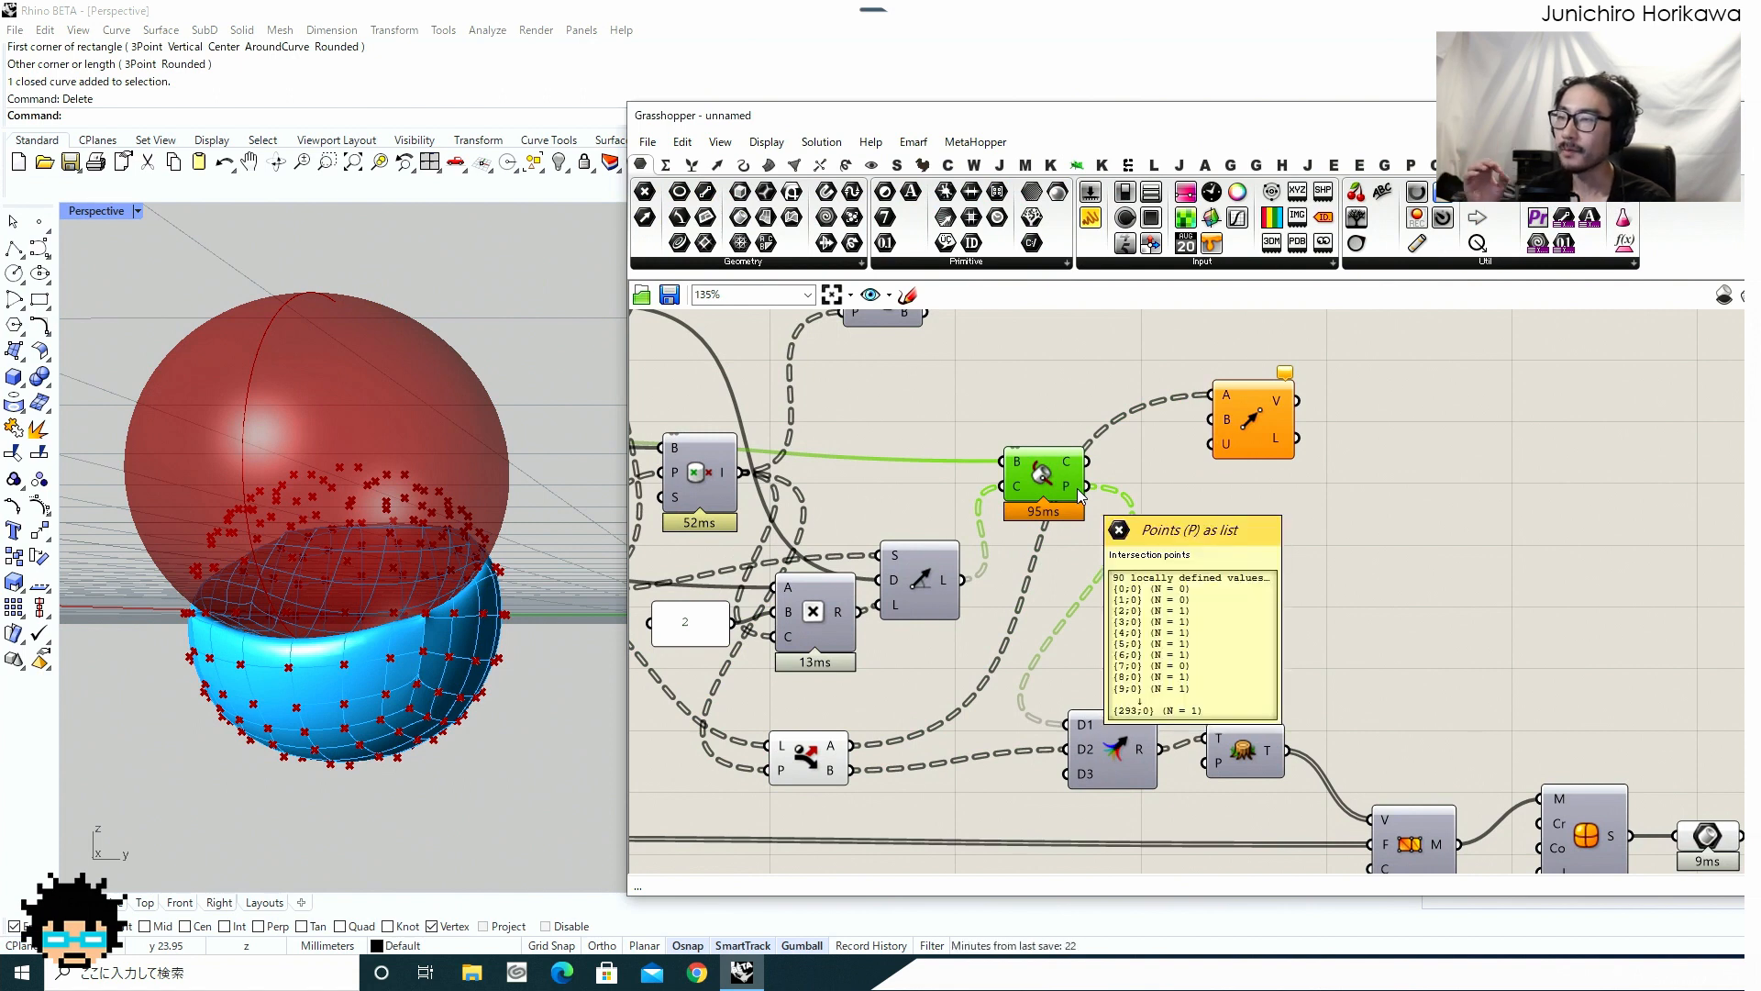
pyautogui.moveTo(1086, 487); pyautogui.dragTo(1216, 430)
pyautogui.click(1252, 431)
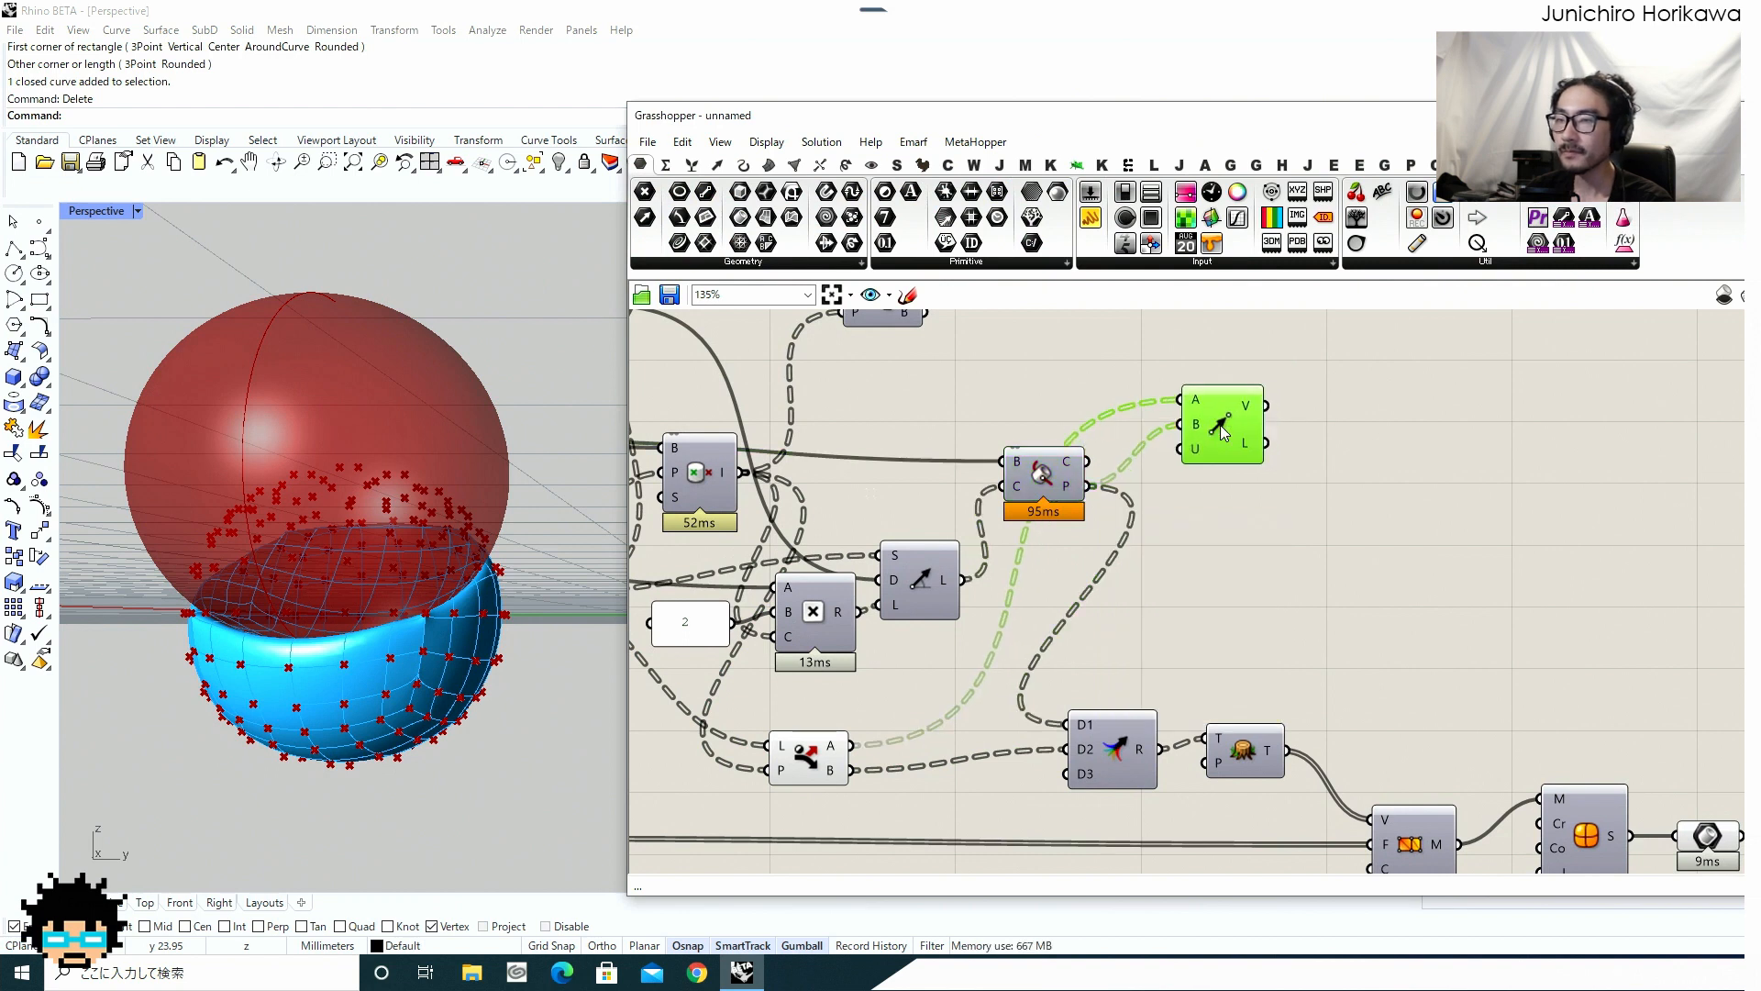
# Move Vector 2Pt down so it lines up beside the Brep and curve intersection component.
pyautogui.moveTo(1189, 481); pyautogui.dragTo(1056, 515, button='right')
pyautogui.scroll(2, 1052, 524)
pyautogui.scroll(-2, 958, 549)
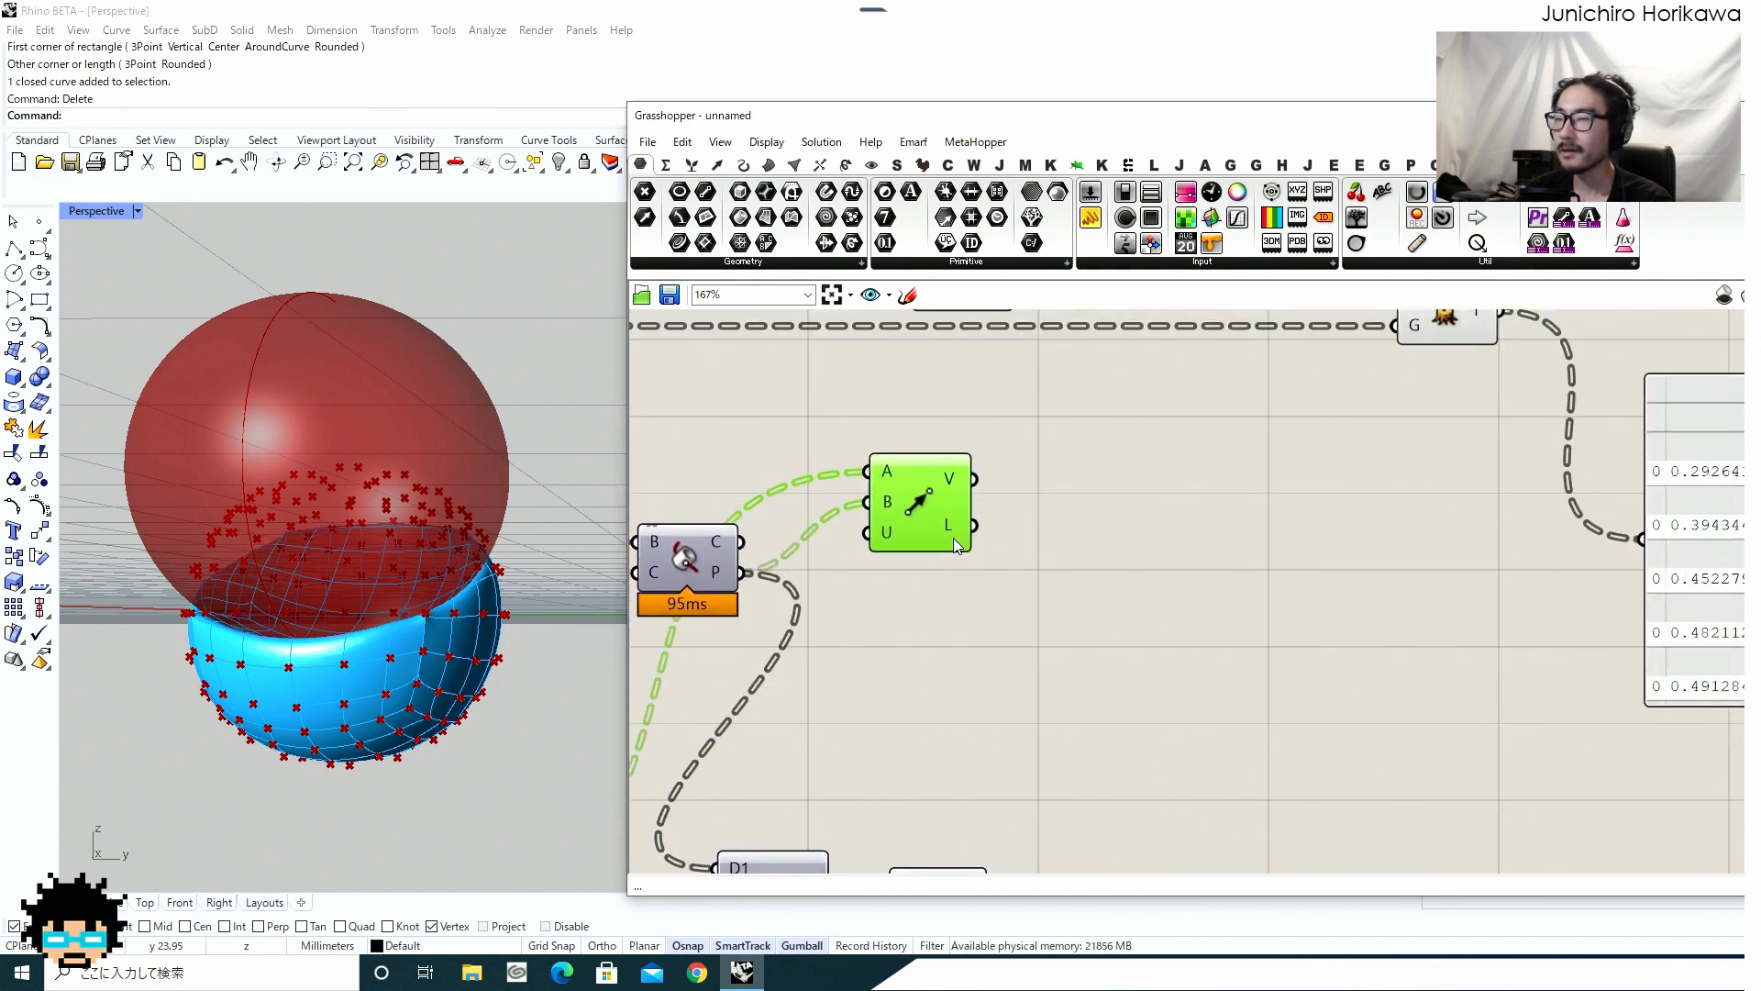
pyautogui.scroll(1, 926, 558)
pyautogui.moveTo(917, 558); pyautogui.dragTo(934, 453, button='right')
pyautogui.scroll(-2, 934, 526)
pyautogui.scroll(1, 933, 526)
pyautogui.moveTo(934, 526); pyautogui.dragTo(875, 673, button='right')
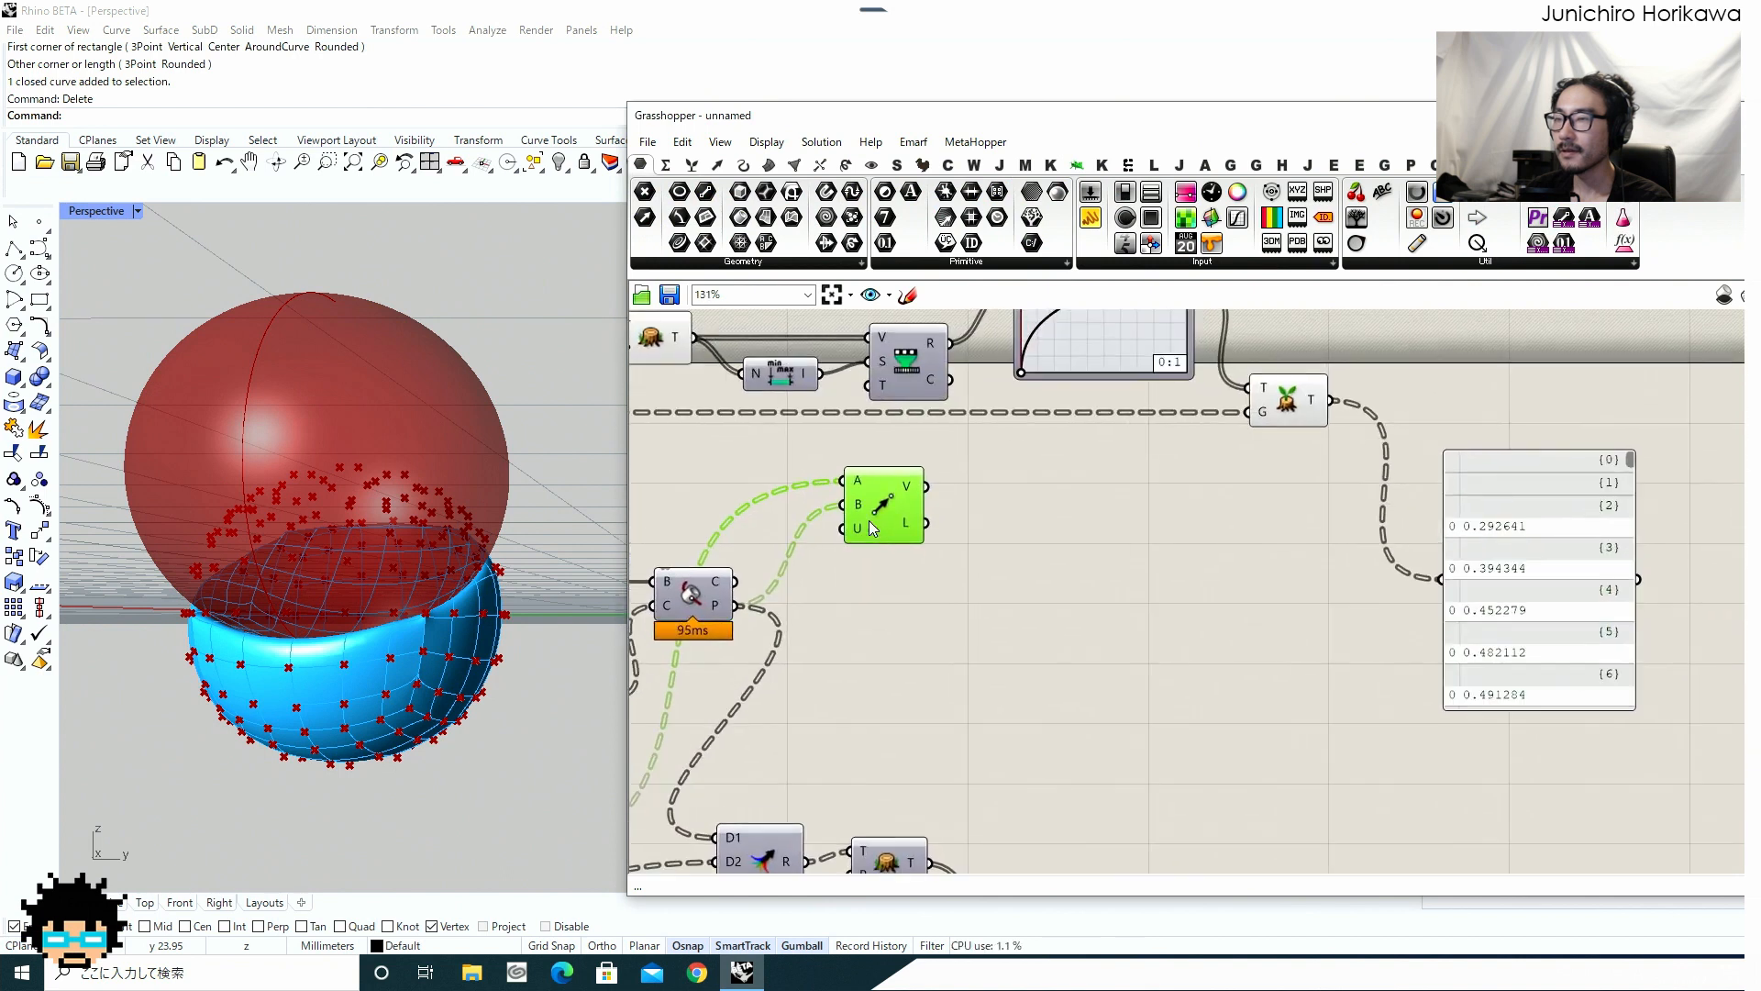
pyautogui.moveTo(885, 516); pyautogui.dragTo(910, 571)
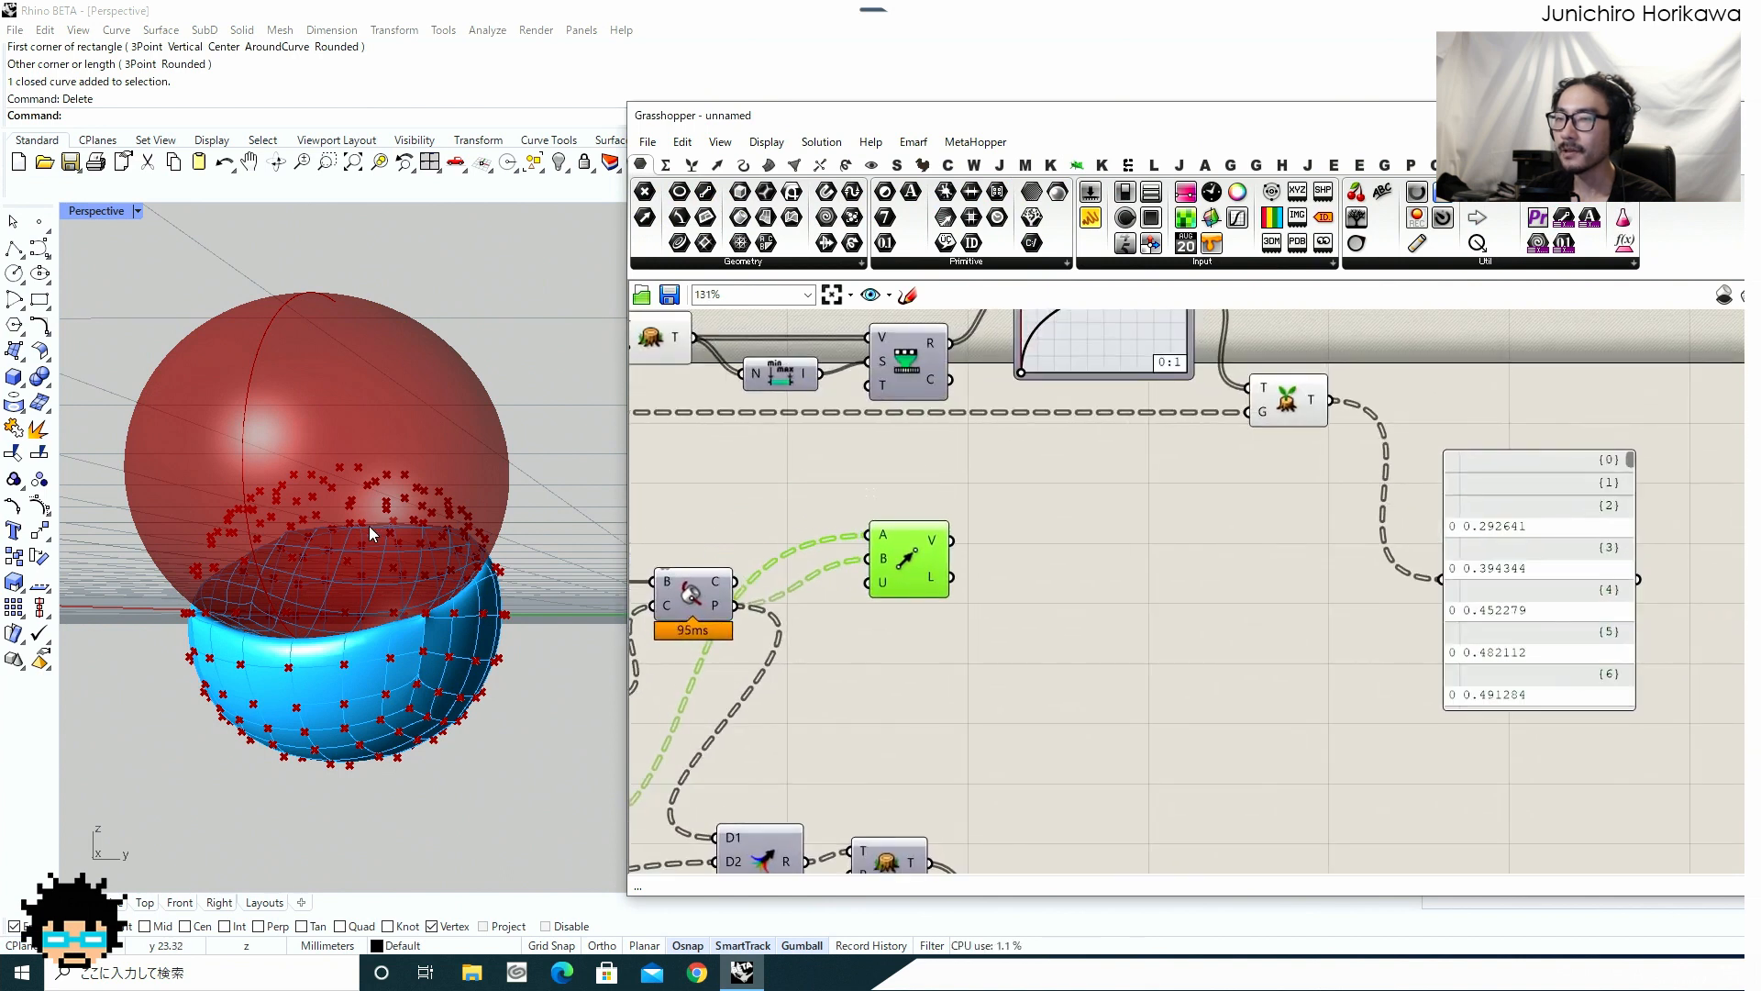
pyautogui.moveTo(934, 549); pyautogui.dragTo(954, 593)
# Add a Multiplication component beside Vector 2Pt.
pyautogui.doubleClick(1108, 608)
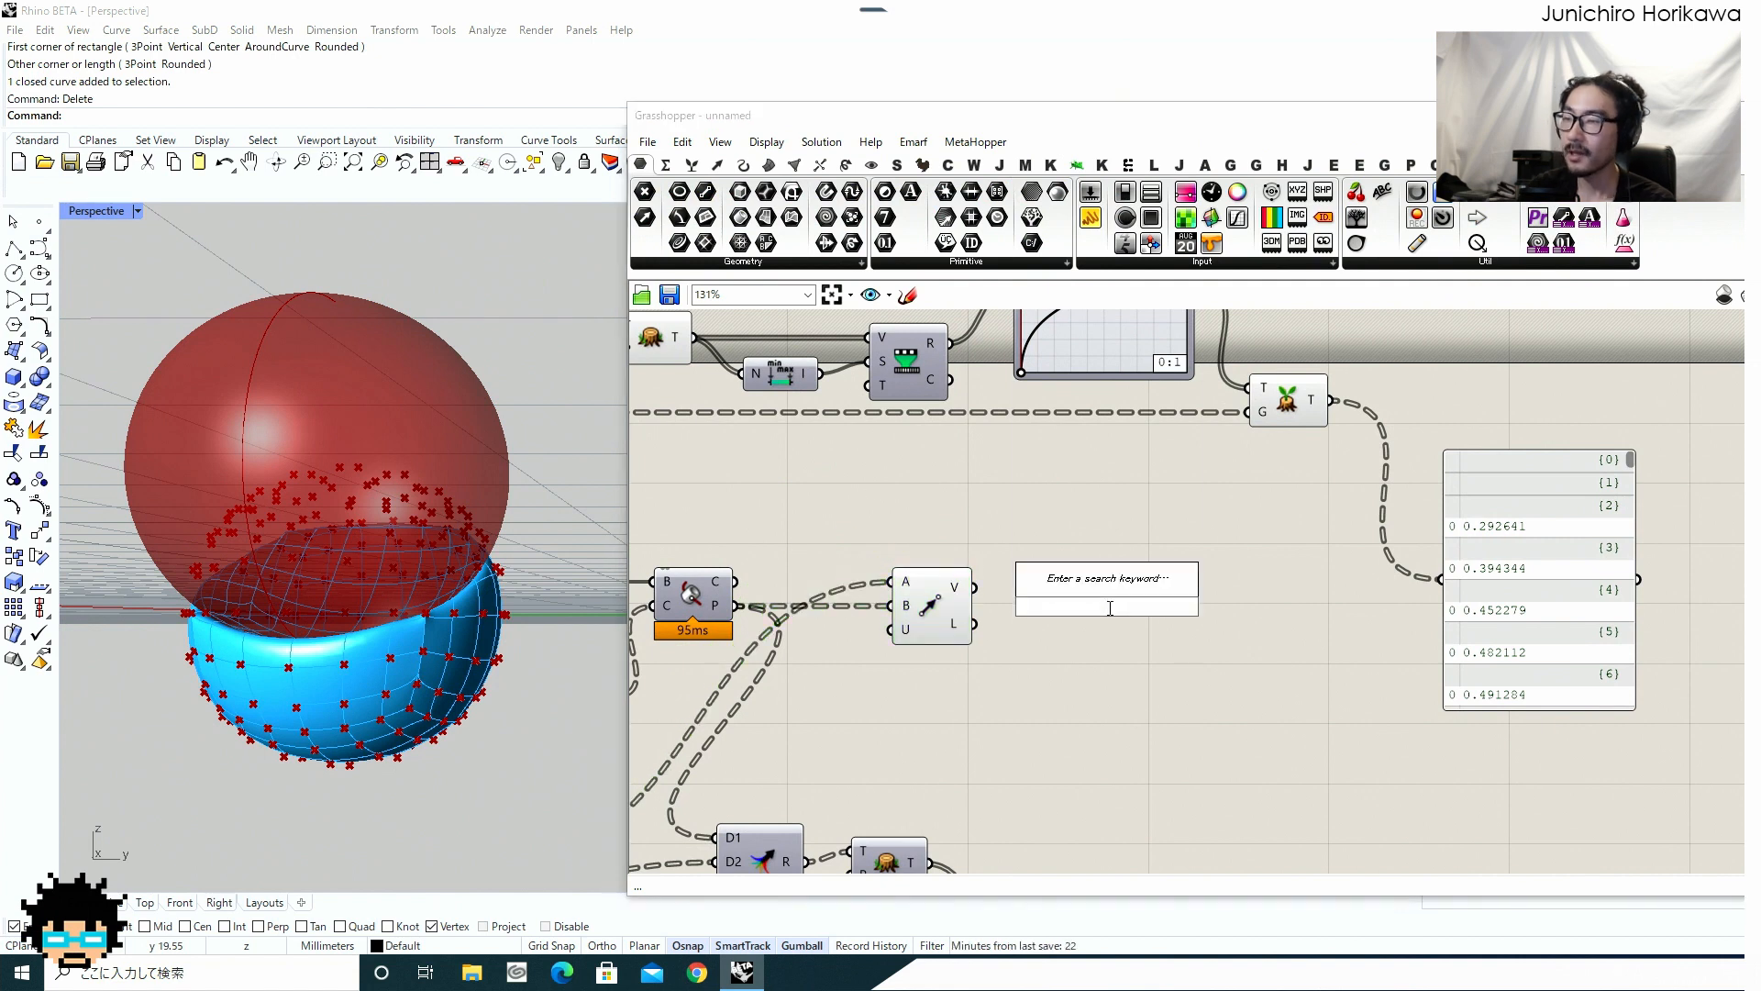
pyautogui.write('mul')
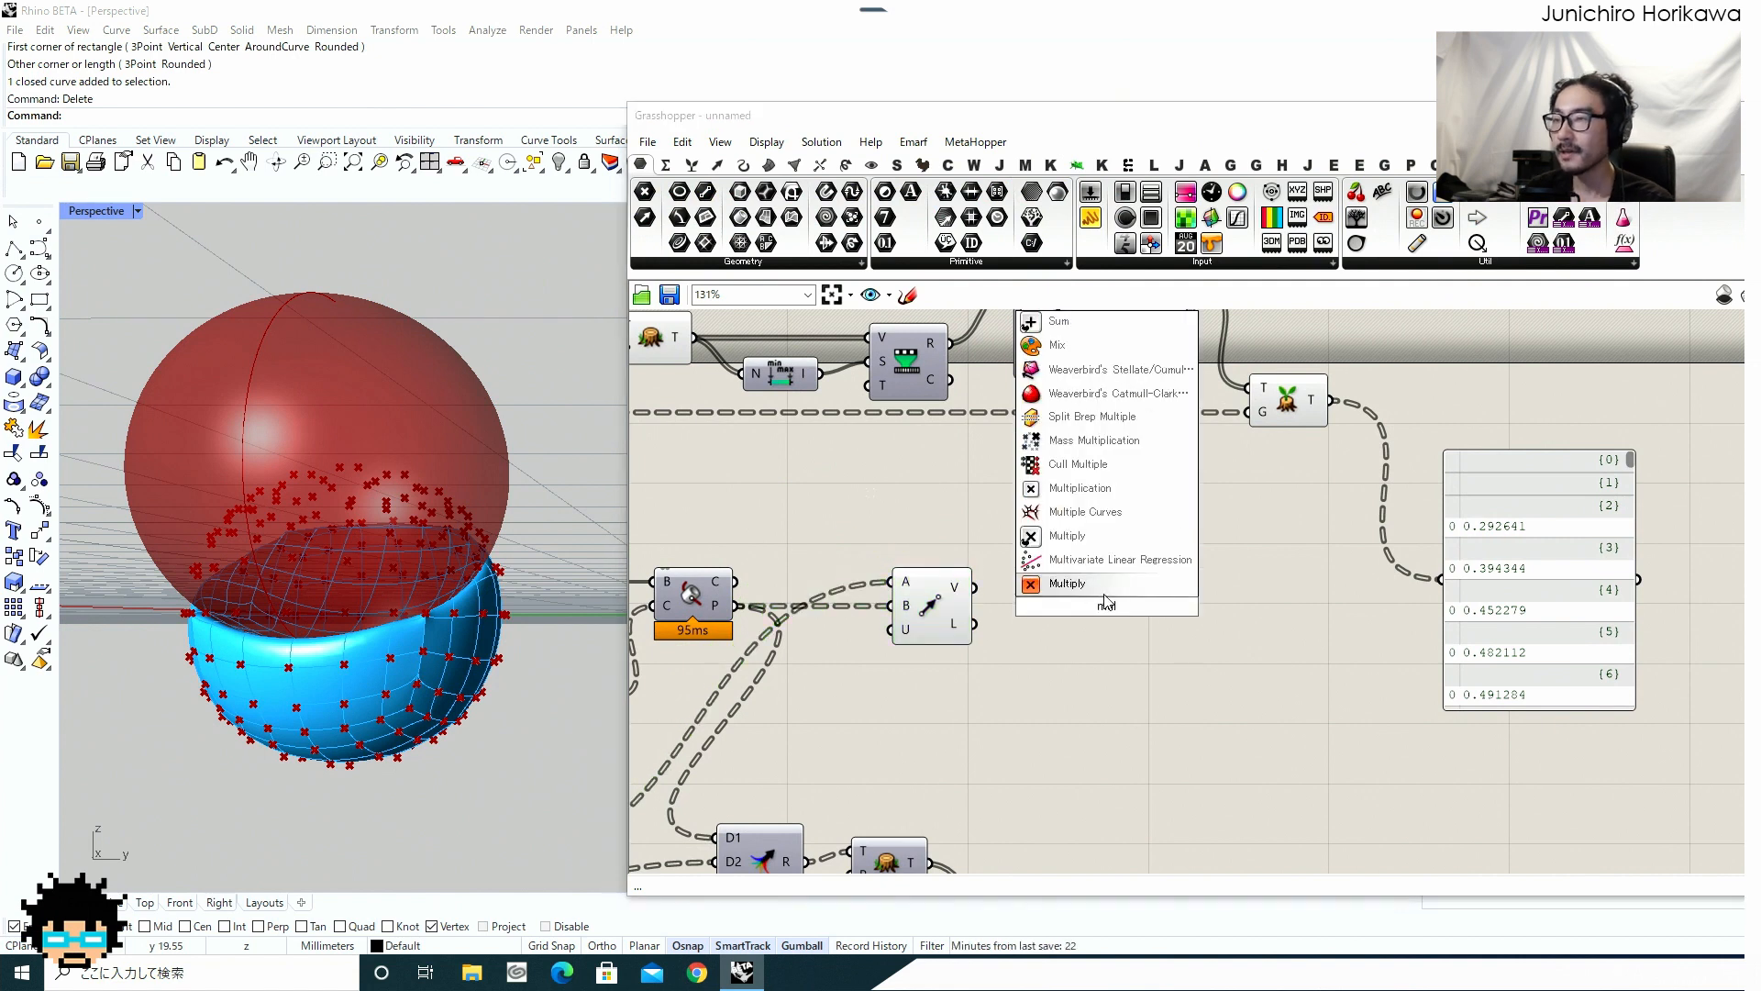
pyautogui.click(1071, 495)
# Review how Unflatten Tree, Vector 2Pt and the upstream intersection and Dispatch components relate to the new Multiplication.
pyautogui.moveTo(1283, 477); pyautogui.dragTo(1225, 534, button='right')
pyautogui.click(1232, 463)
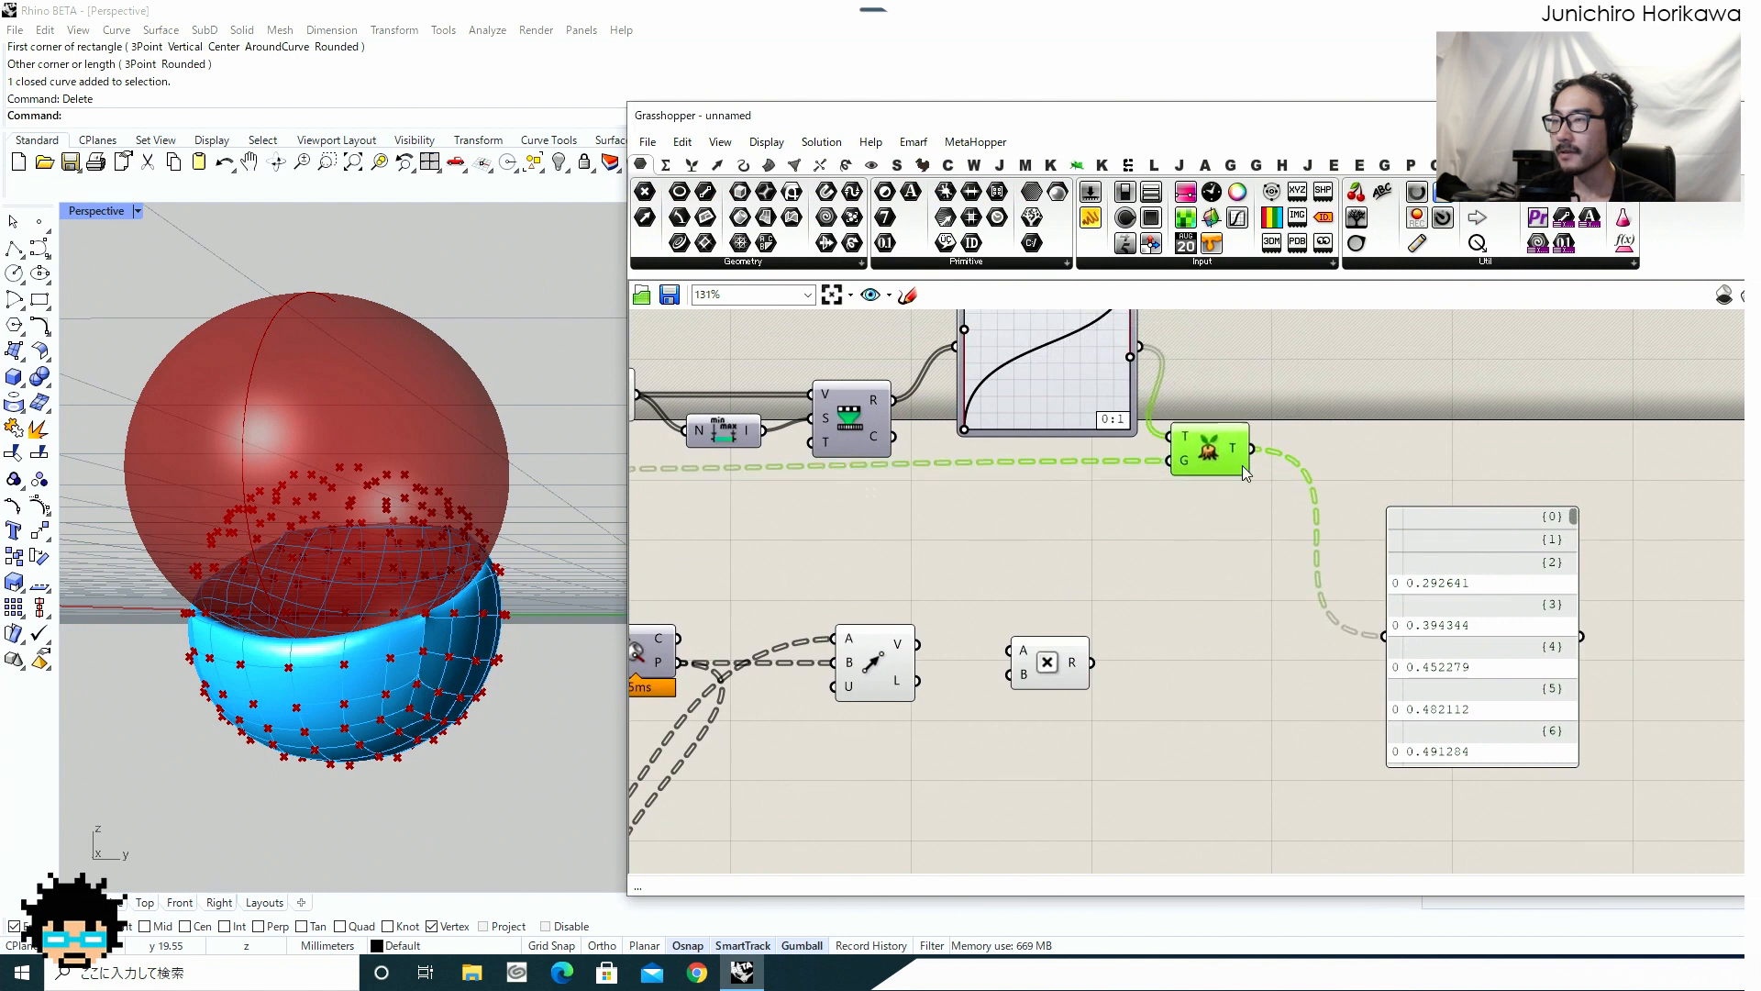
pyautogui.scroll(-3, 1229, 467)
pyautogui.moveTo(1148, 558); pyautogui.dragTo(1240, 609, button='right')
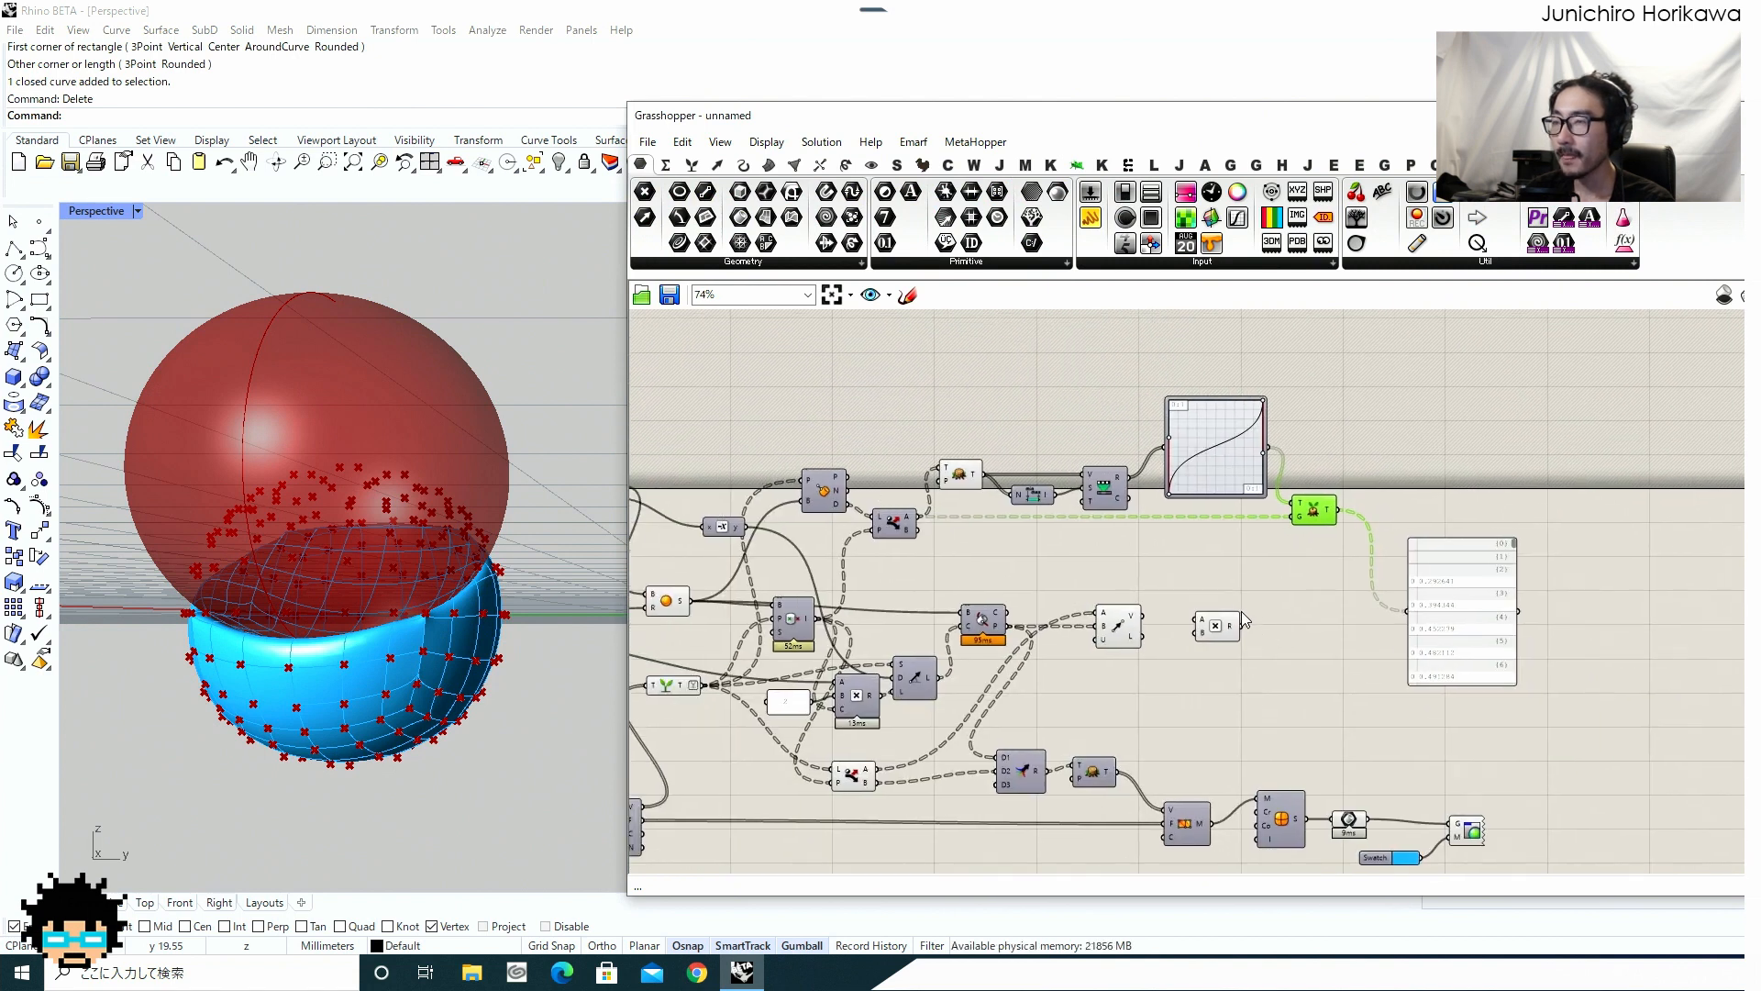
pyautogui.scroll(1, 1240, 608)
pyautogui.moveTo(808, 501); pyautogui.dragTo(898, 502, button='right')
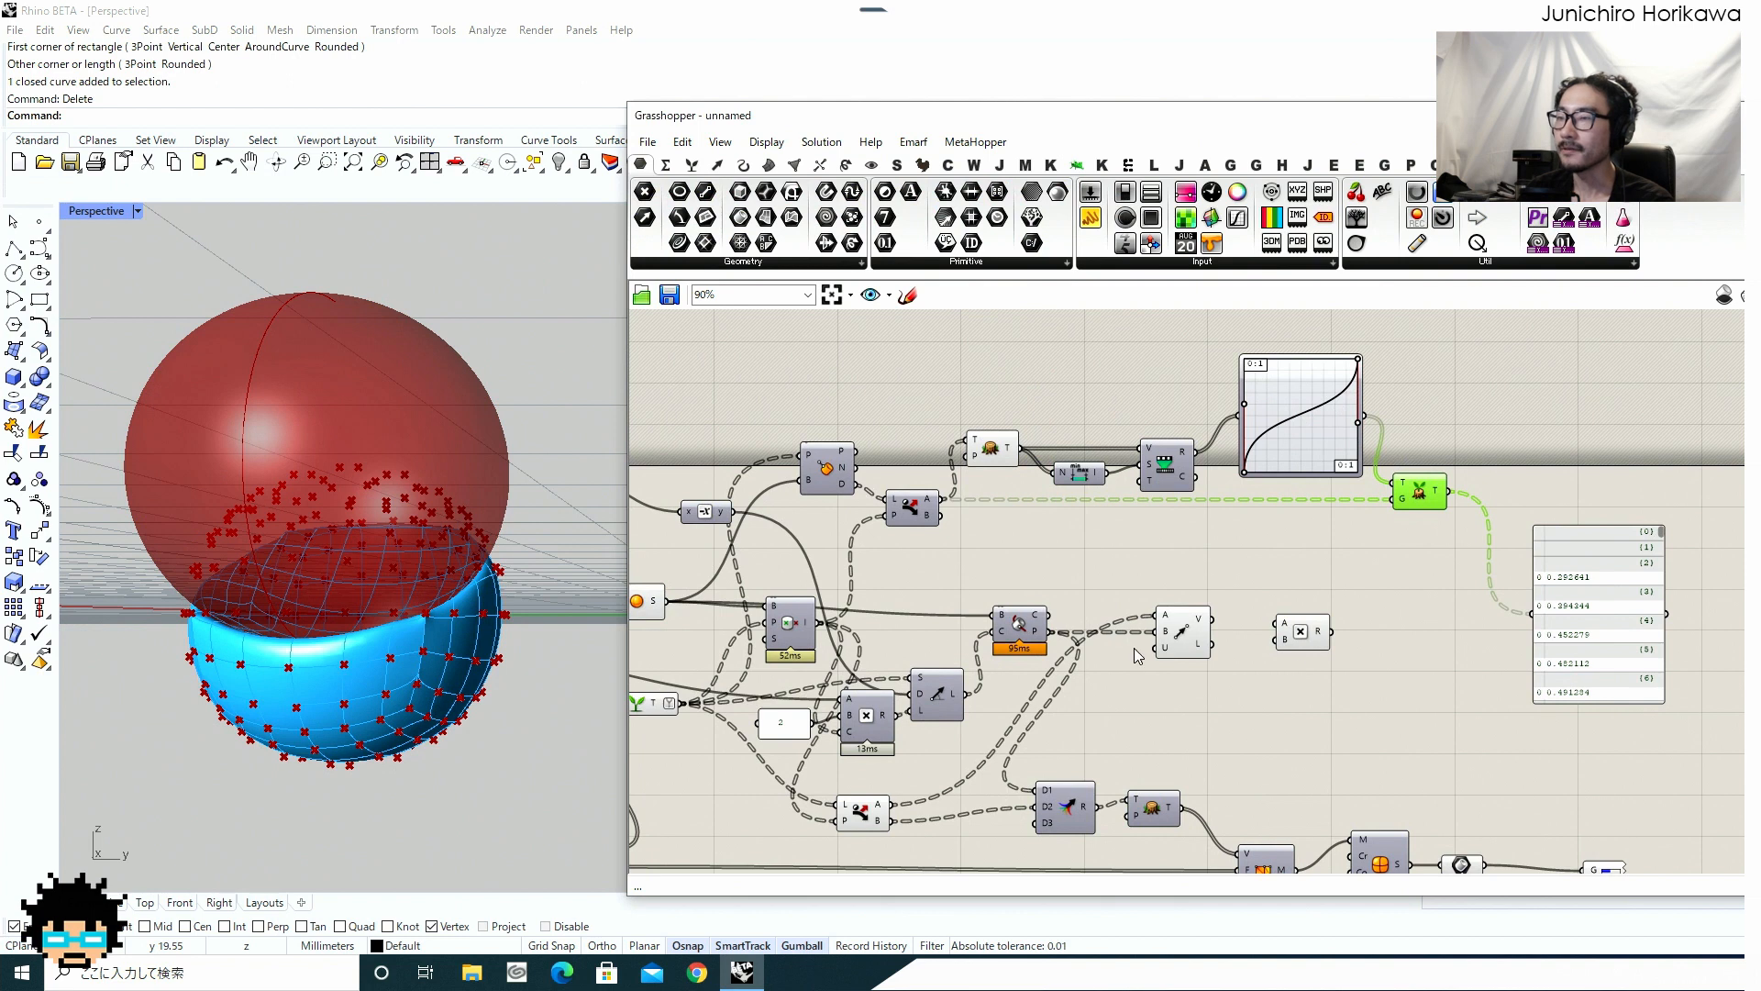
pyautogui.scroll(3, 1137, 646)
pyautogui.moveTo(1204, 633); pyautogui.dragTo(1207, 640)
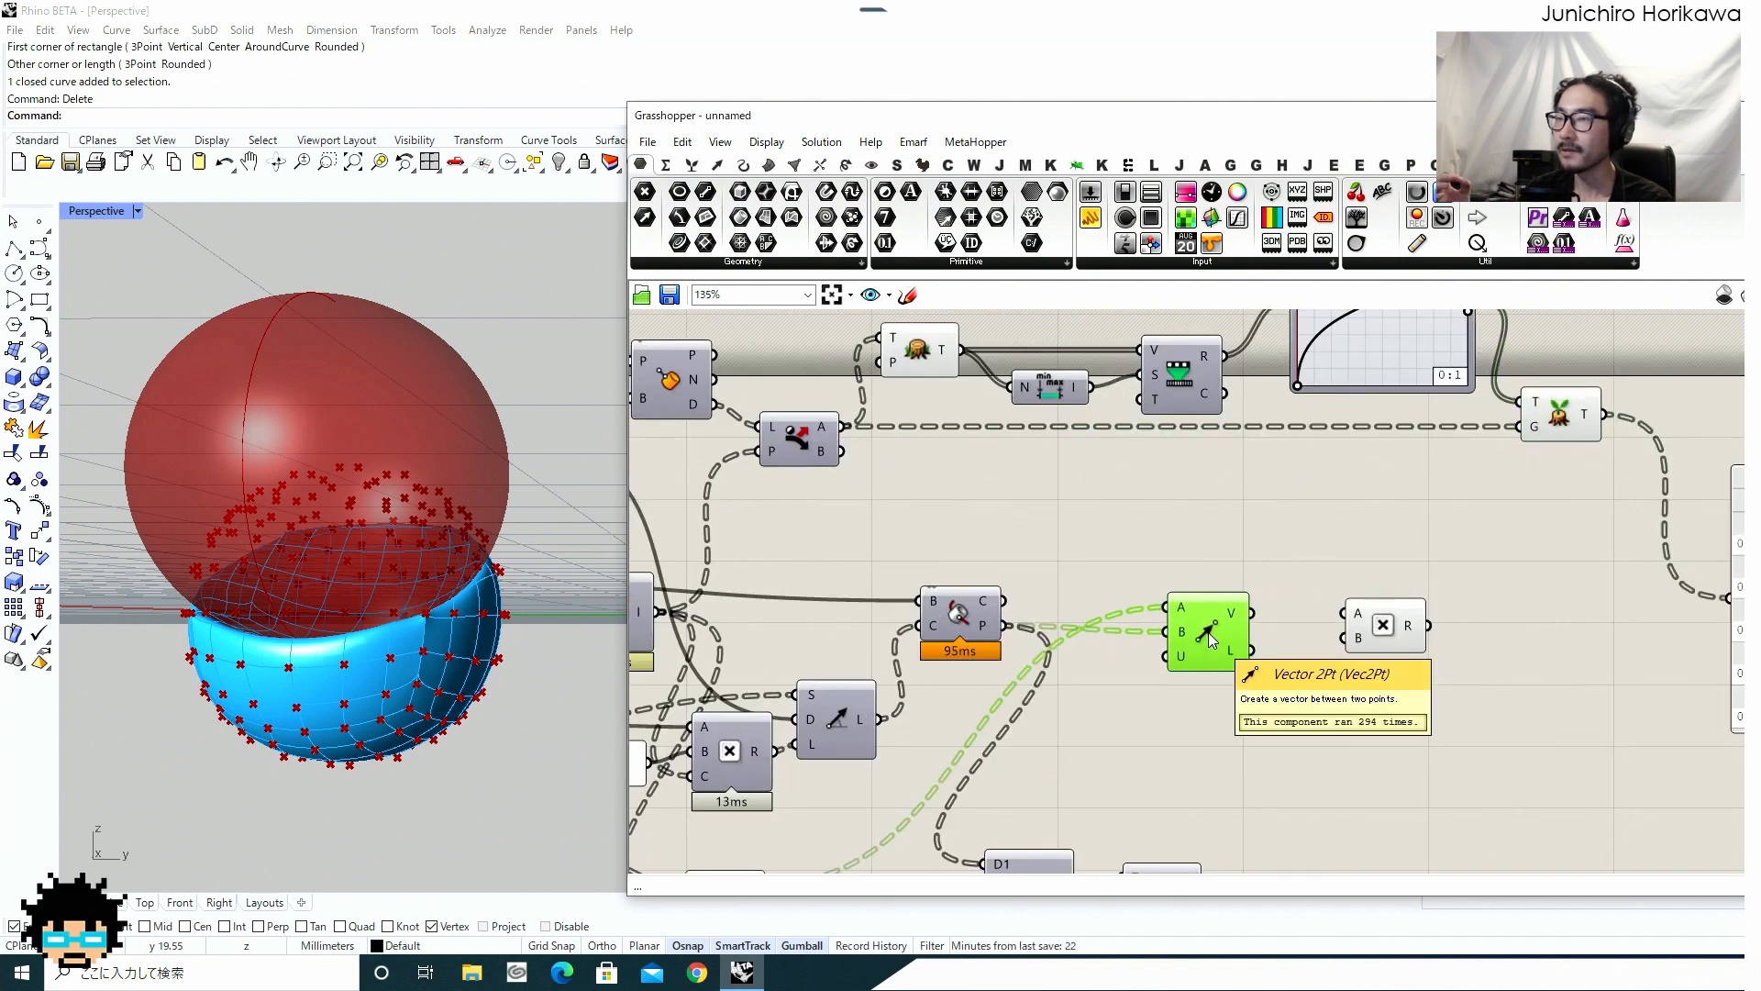
pyautogui.scroll(-3, 991, 555)
pyautogui.moveTo(915, 539); pyautogui.dragTo(1138, 550, button='right')
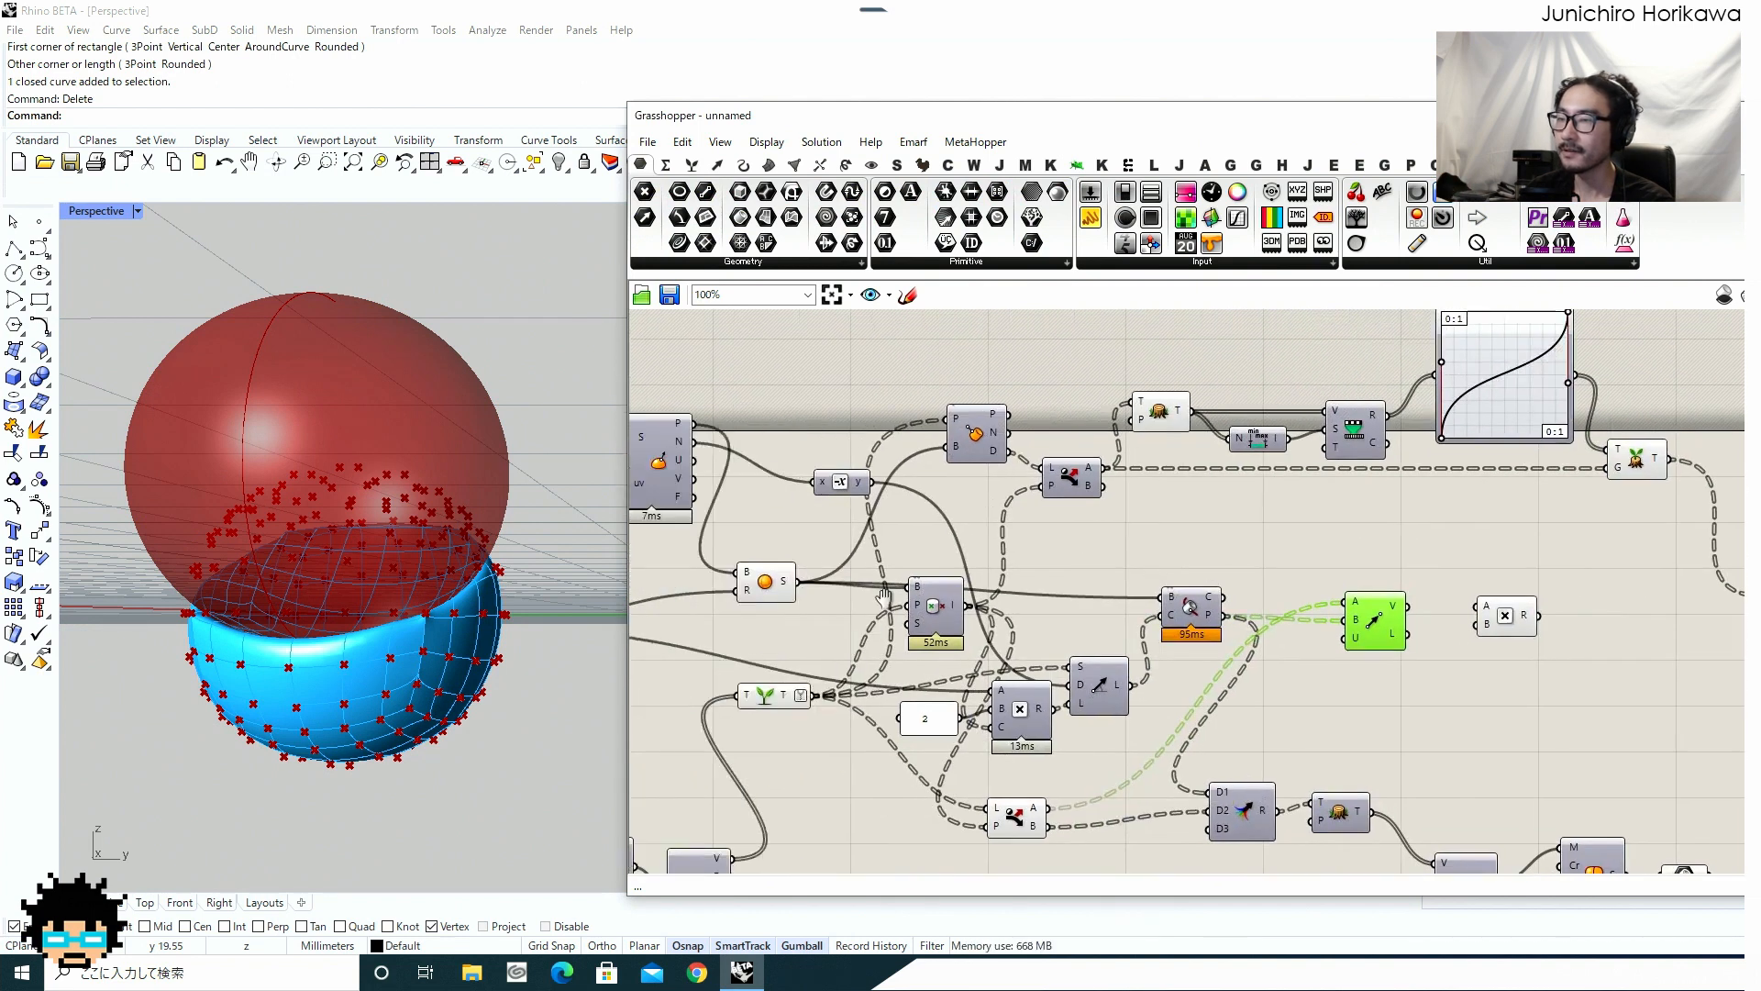
pyautogui.scroll(2, 875, 578)
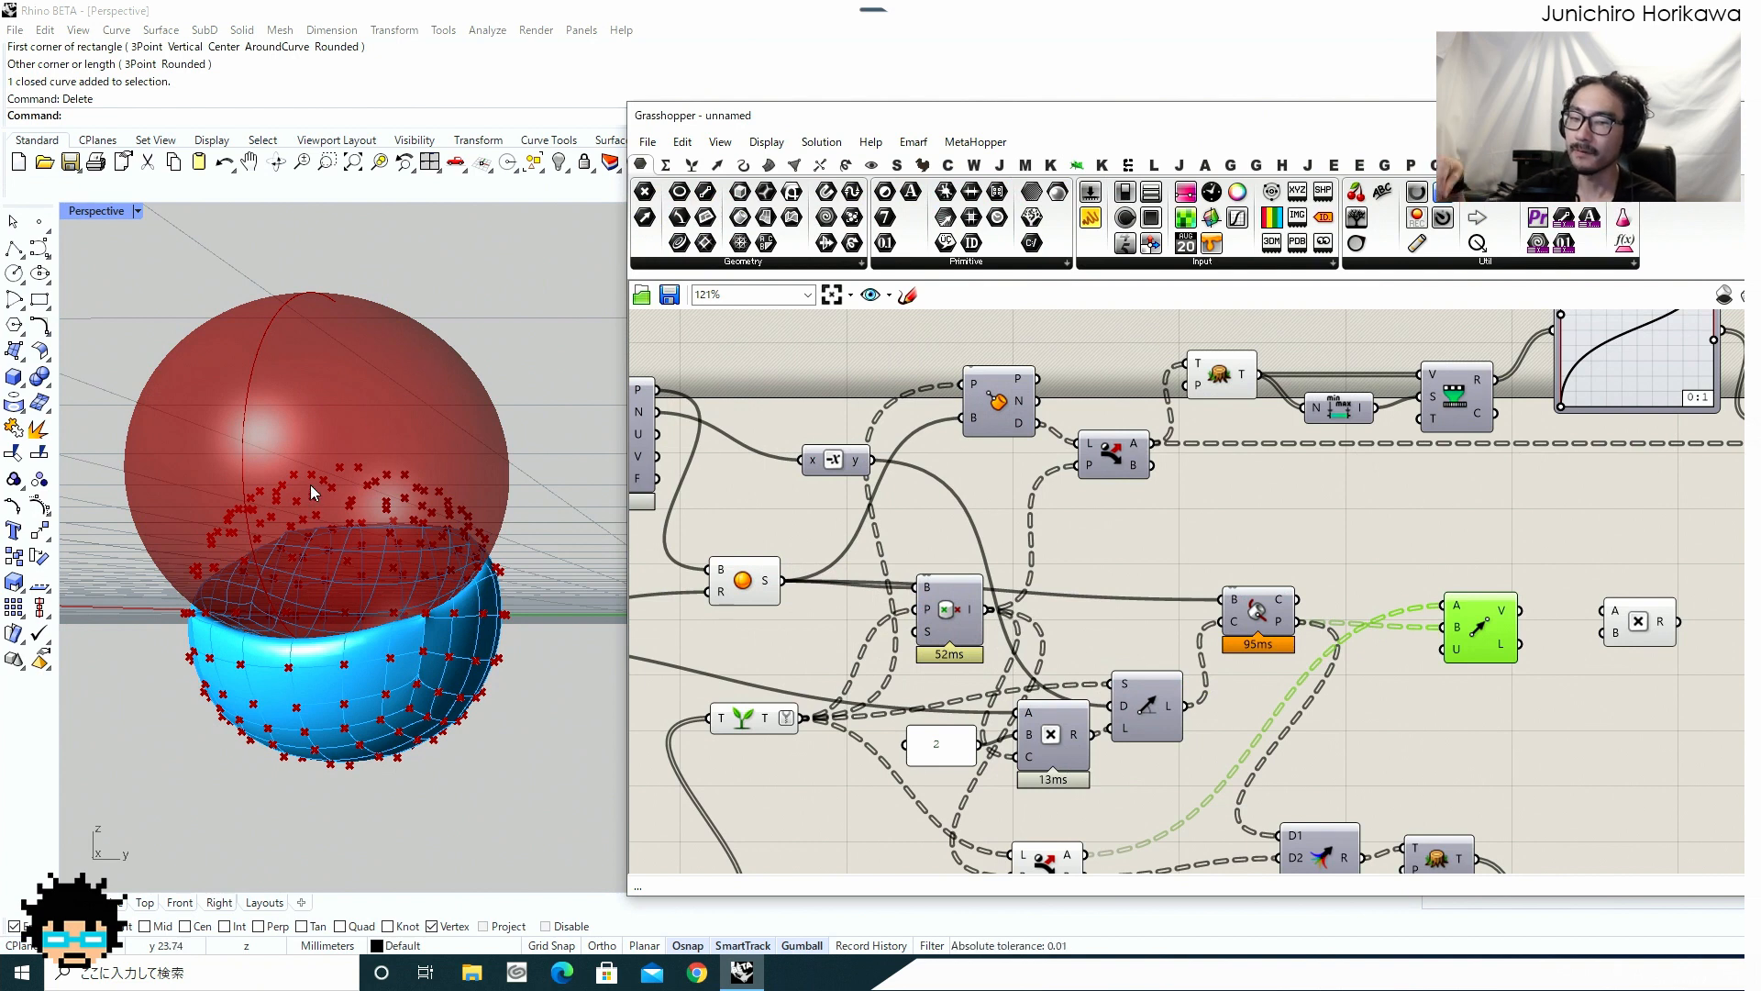
# Wire Unflatten Tree's output into Multiplication's A, Vector 2Pt's V into its B, and its R output into the panel.
pyautogui.moveTo(1376, 647); pyautogui.dragTo(1229, 629, button='right')
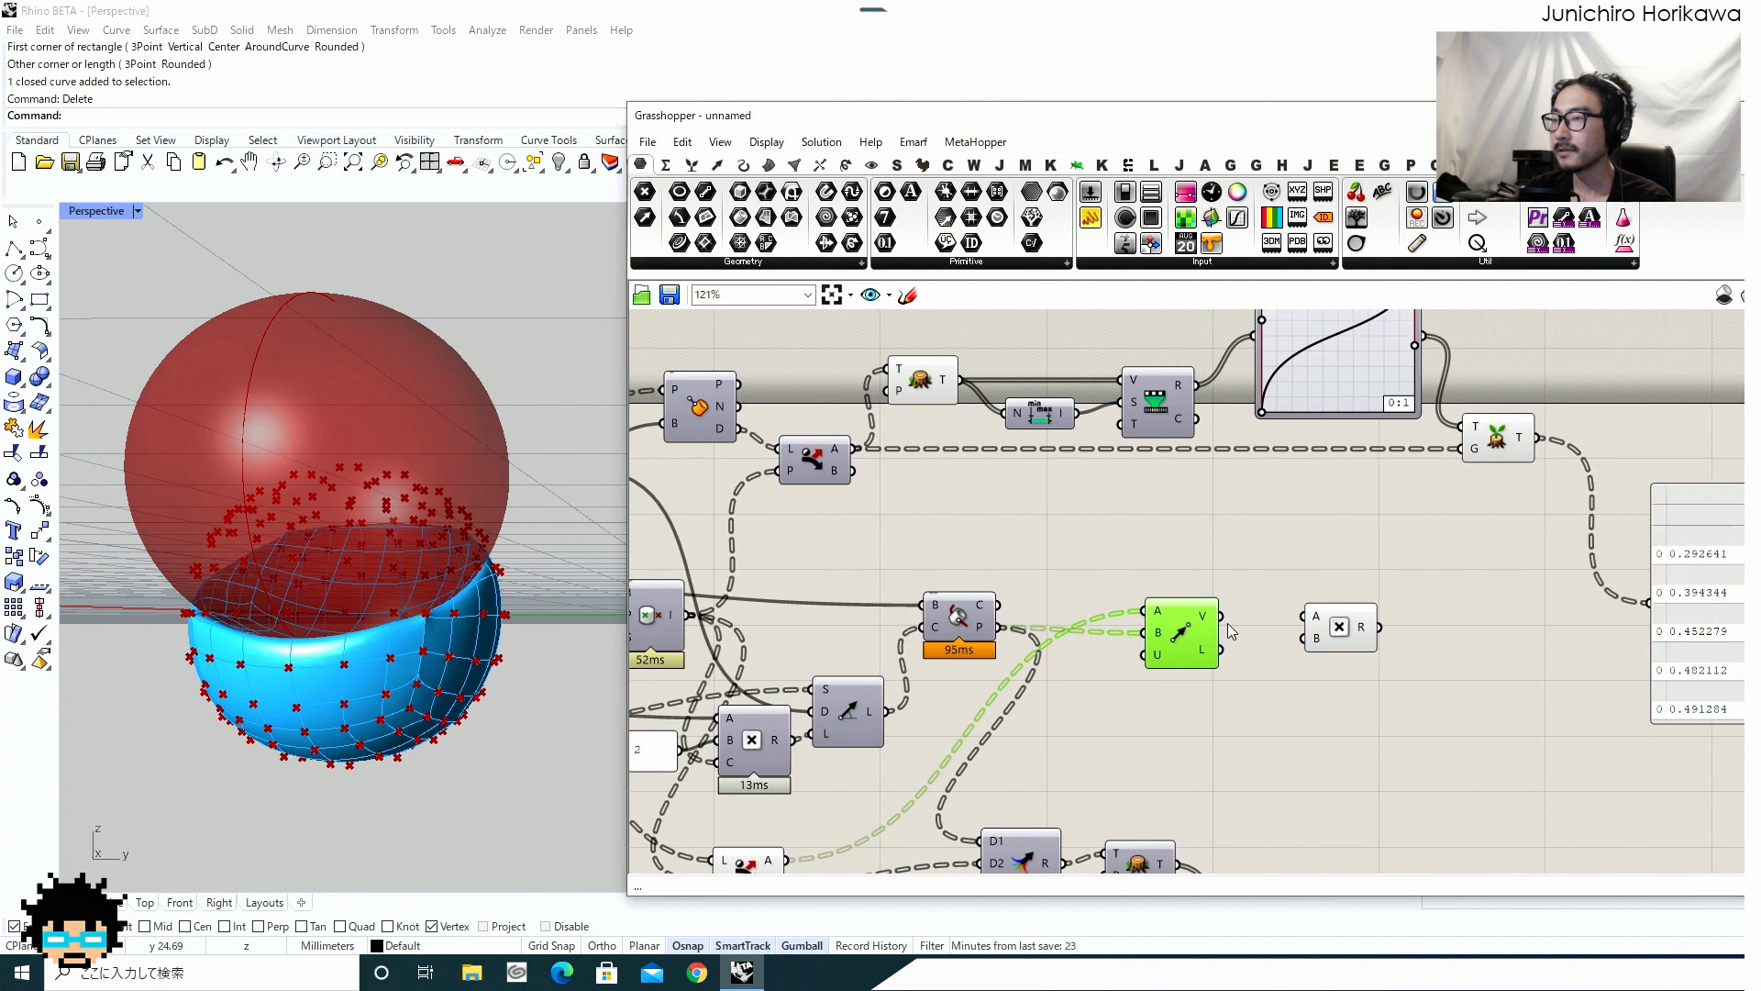
pyautogui.moveTo(1319, 642); pyautogui.dragTo(1318, 641)
pyautogui.moveTo(1336, 633); pyautogui.dragTo(1463, 591)
pyautogui.moveTo(1637, 613); pyautogui.dragTo(1648, 603)
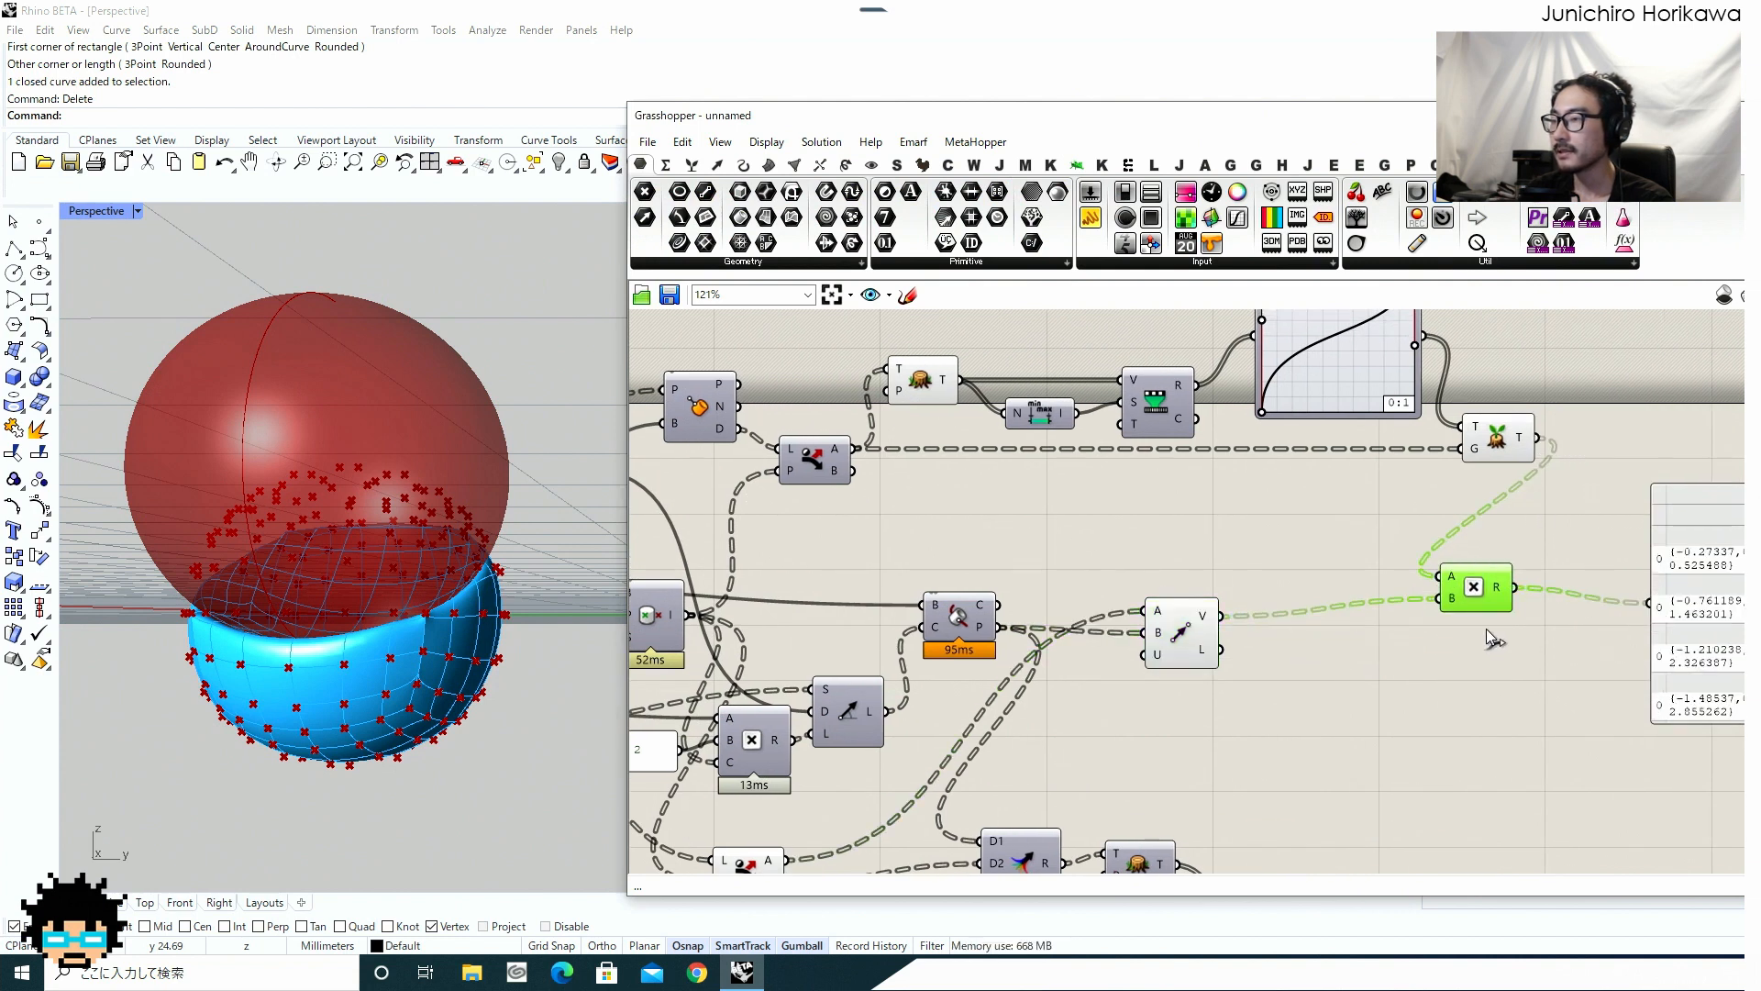
# Check the multiplied vectors in the panel and rearrange the panel and Multiplication component with more space between them.
pyautogui.moveTo(1537, 622); pyautogui.dragTo(1264, 564, button='right')
pyautogui.scroll(1, 1201, 556)
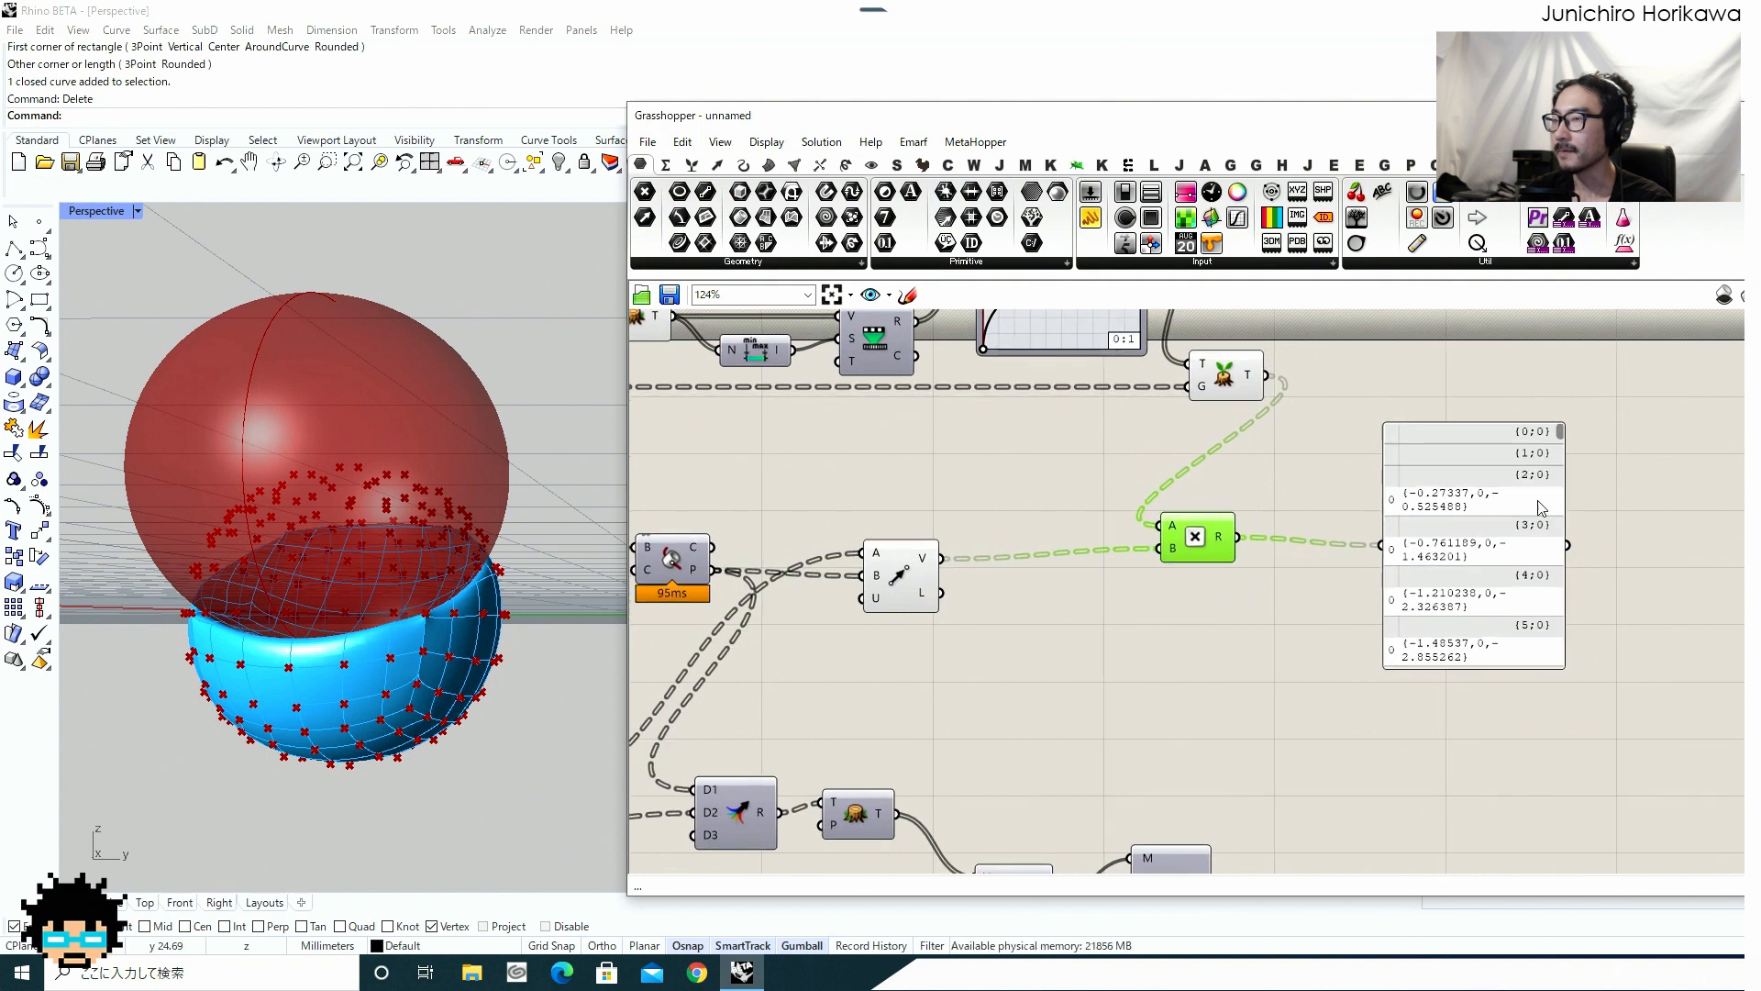
pyautogui.moveTo(1500, 533); pyautogui.dragTo(1543, 525)
pyautogui.moveTo(1600, 428); pyautogui.dragTo(1601, 537)
pyautogui.moveTo(1530, 561); pyautogui.dragTo(1634, 545)
pyautogui.moveTo(1331, 606); pyautogui.dragTo(1240, 578, button='right')
pyautogui.scroll(2, 1207, 613)
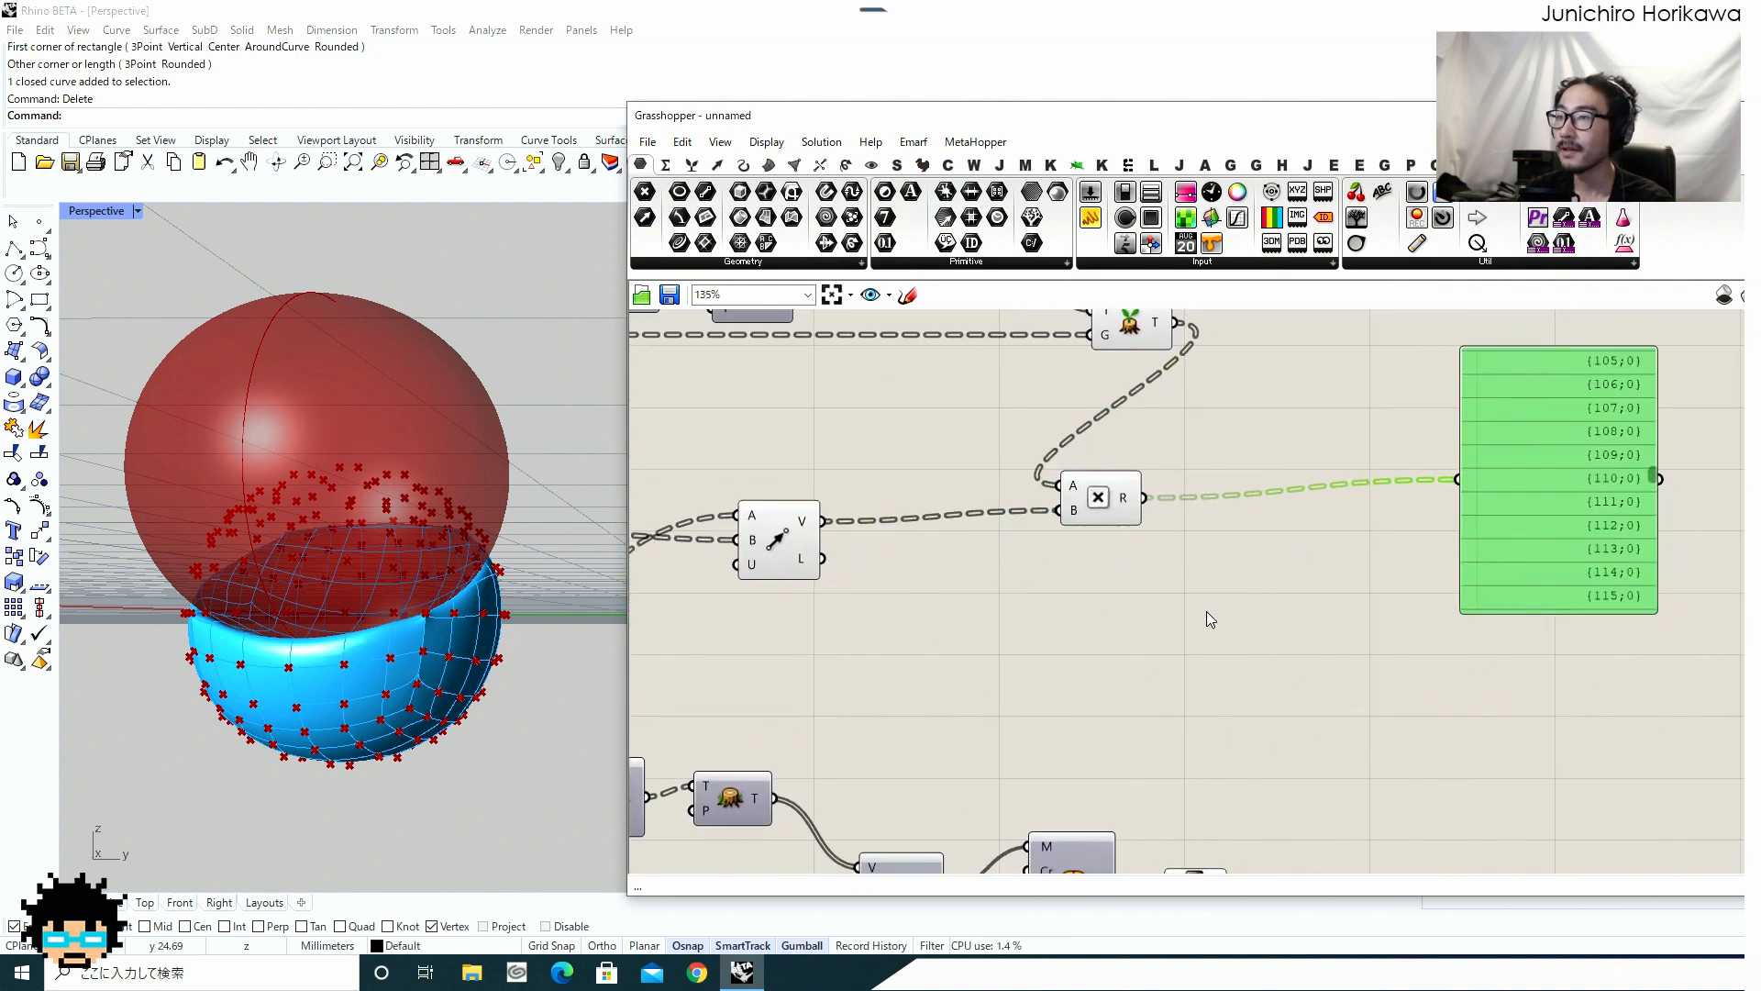
pyautogui.moveTo(1097, 502); pyautogui.dragTo(1032, 514)
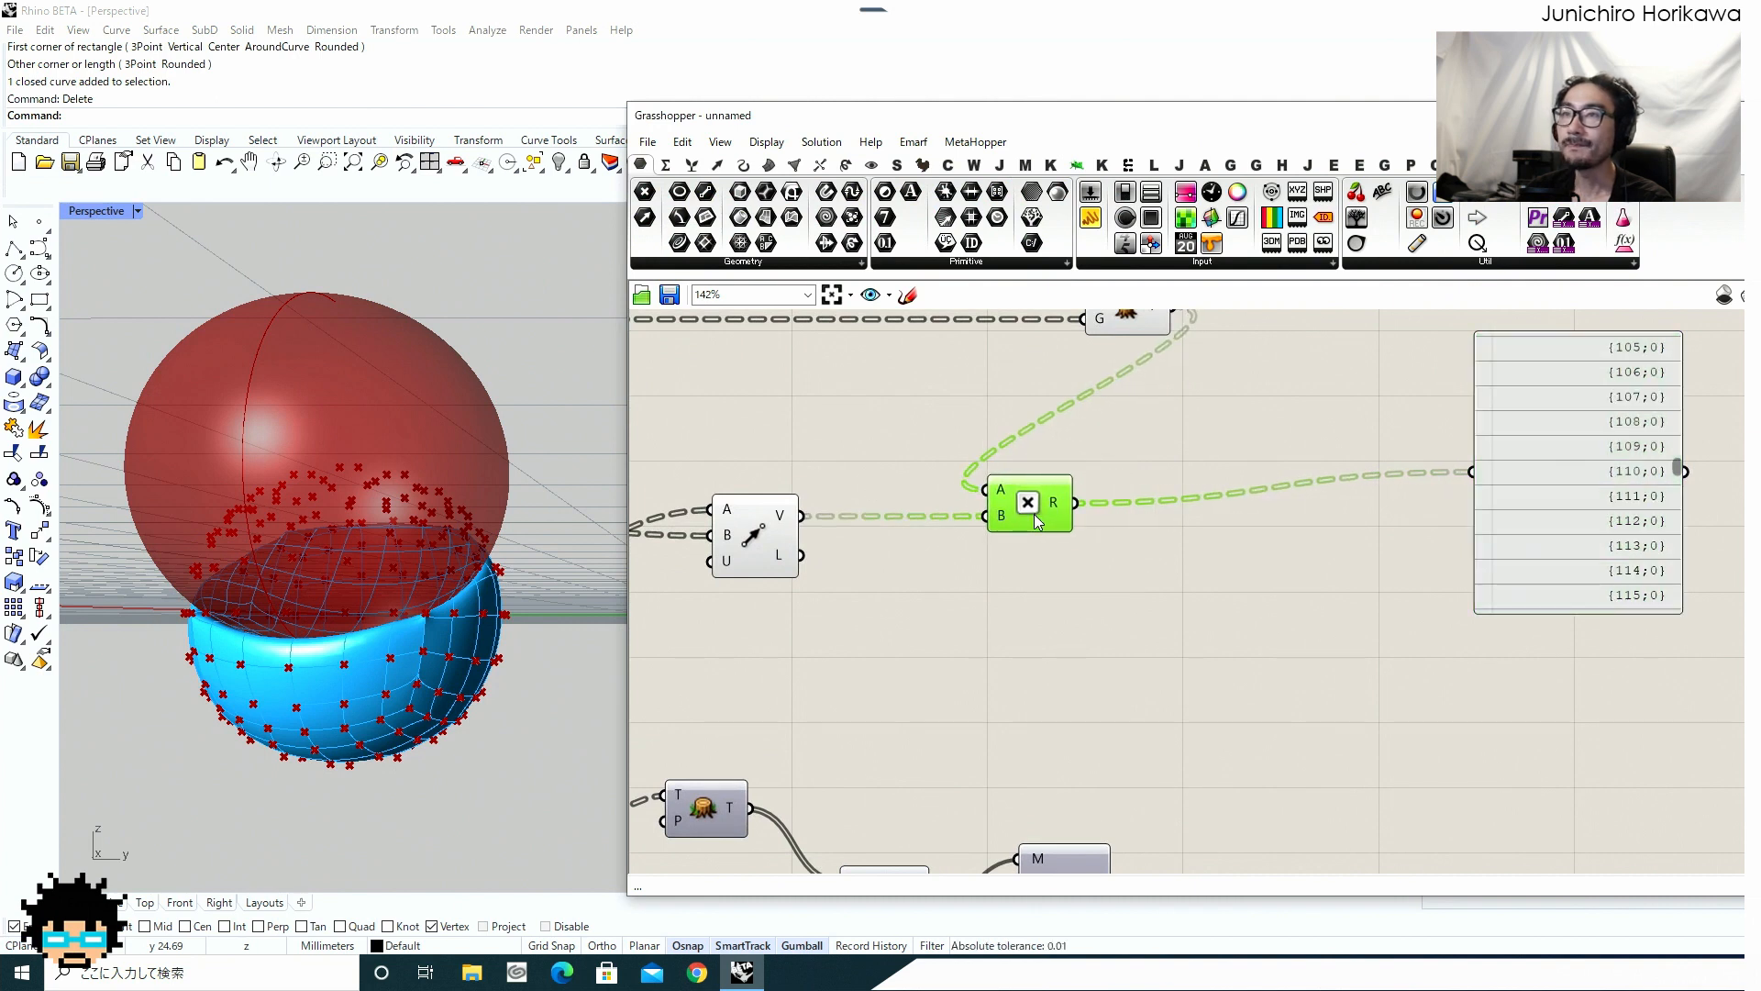
# Add a Move component below Multiplication and feed Multiplication's R output into its T input.
pyautogui.doubleClick(1137, 620)
pyautogui.write('move')
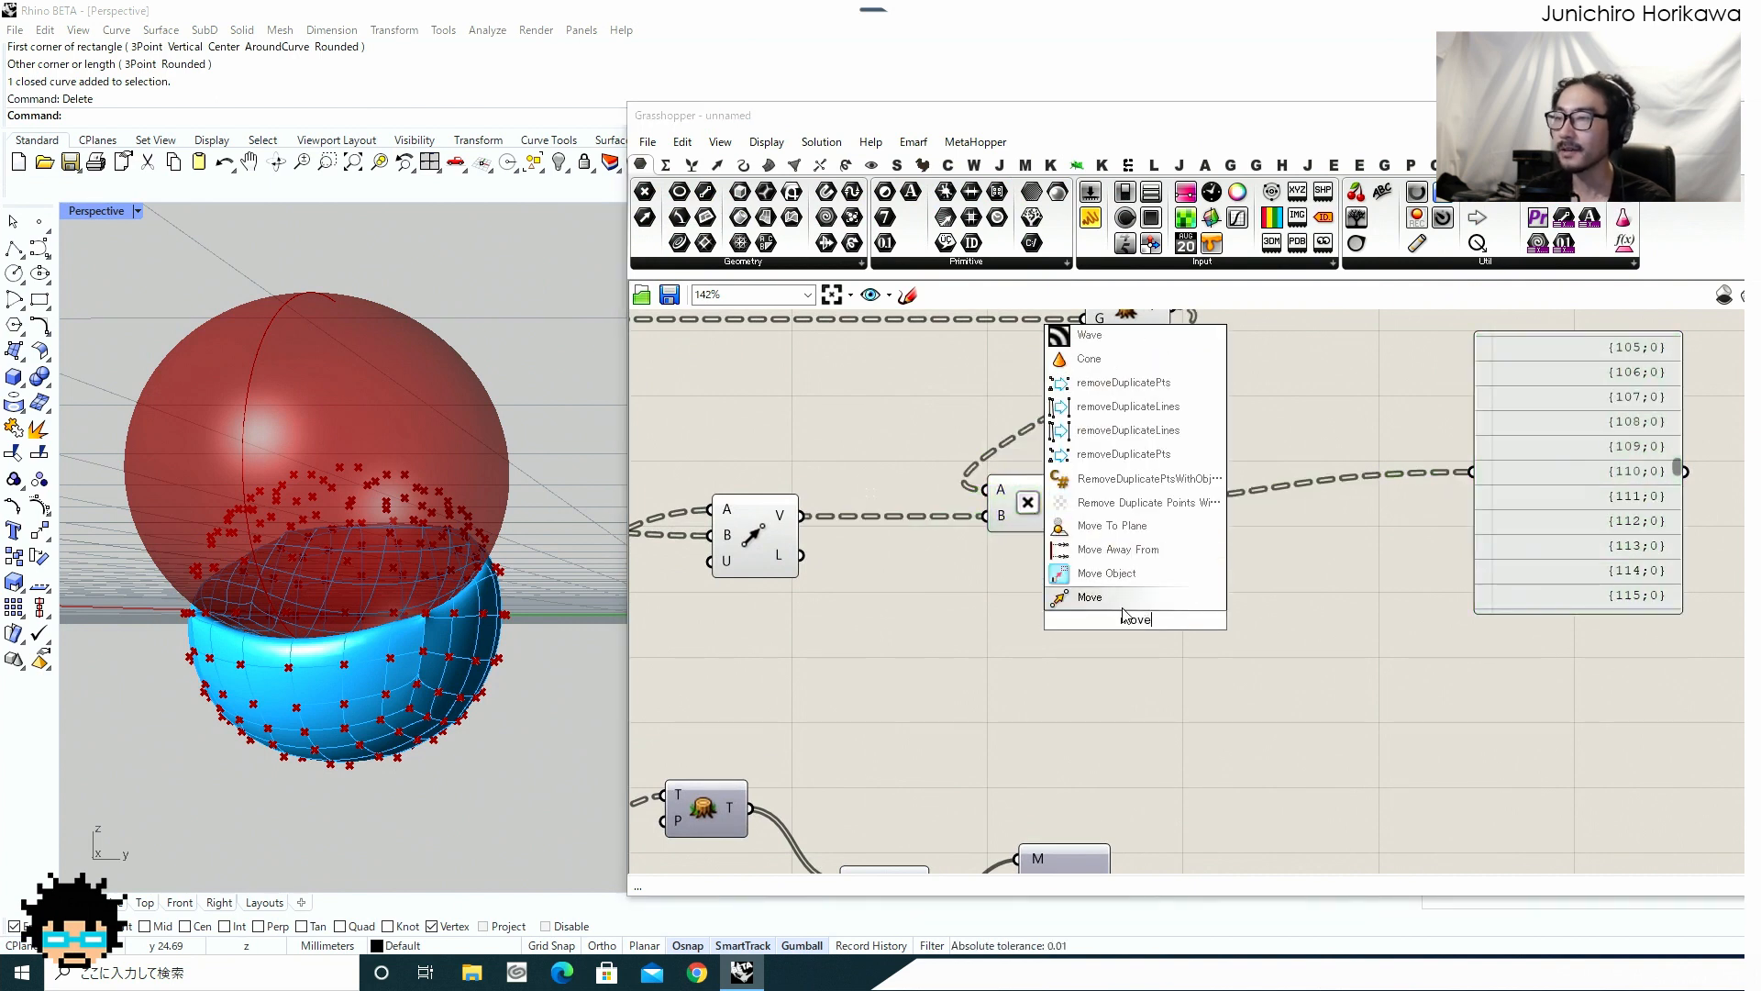
pyautogui.press('Return')
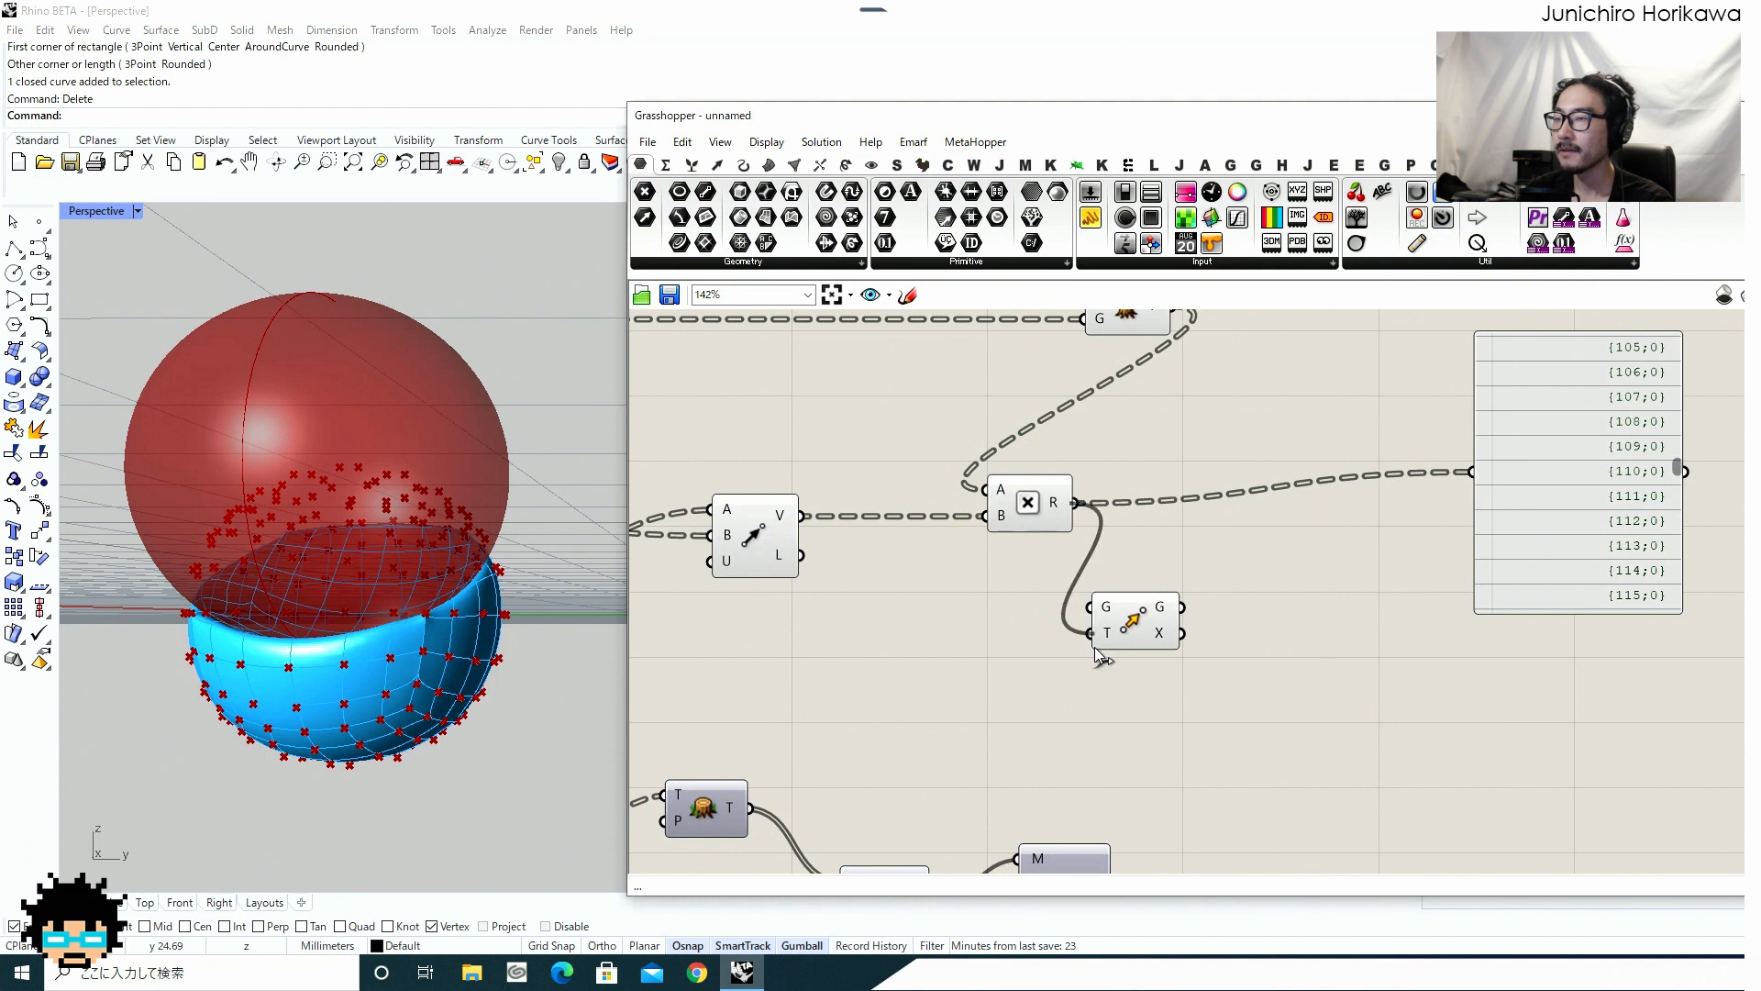
pyautogui.moveTo(1149, 626); pyautogui.dragTo(1159, 631)
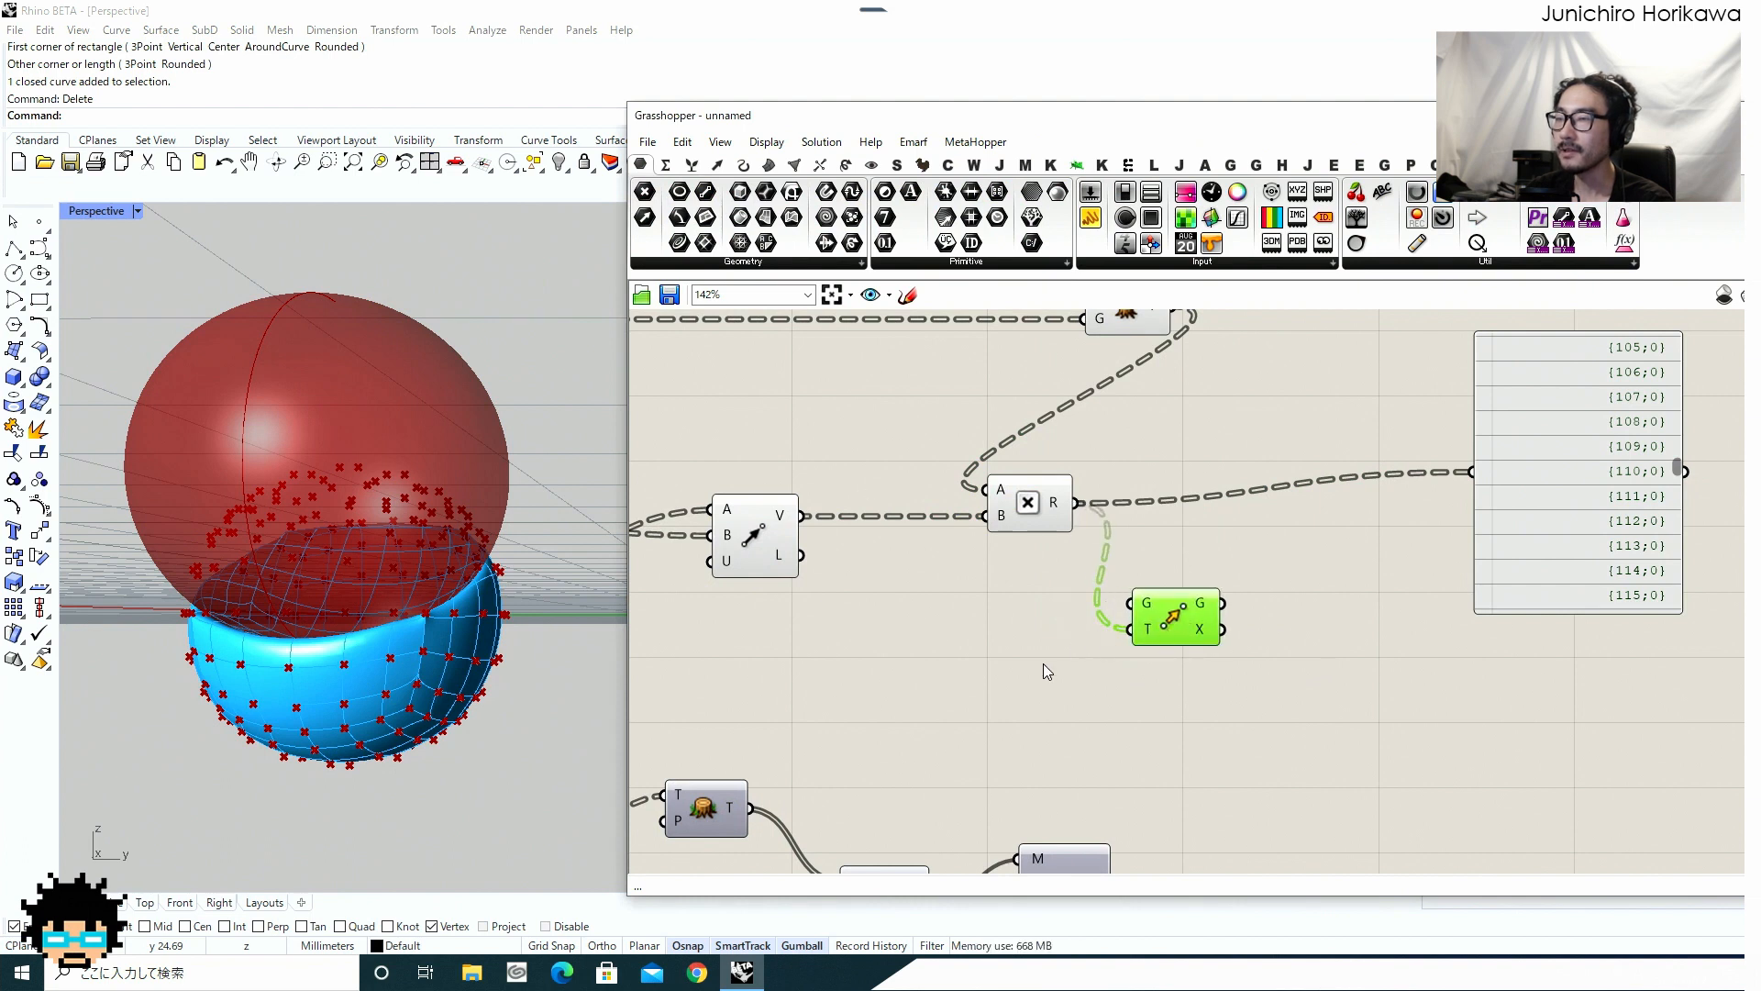
# Connect the A output of the lower Dispatch component to Move's G input.
pyautogui.scroll(-3, 1043, 664)
pyautogui.moveTo(999, 678); pyautogui.dragTo(1195, 567, button='right')
pyautogui.scroll(3, 979, 603)
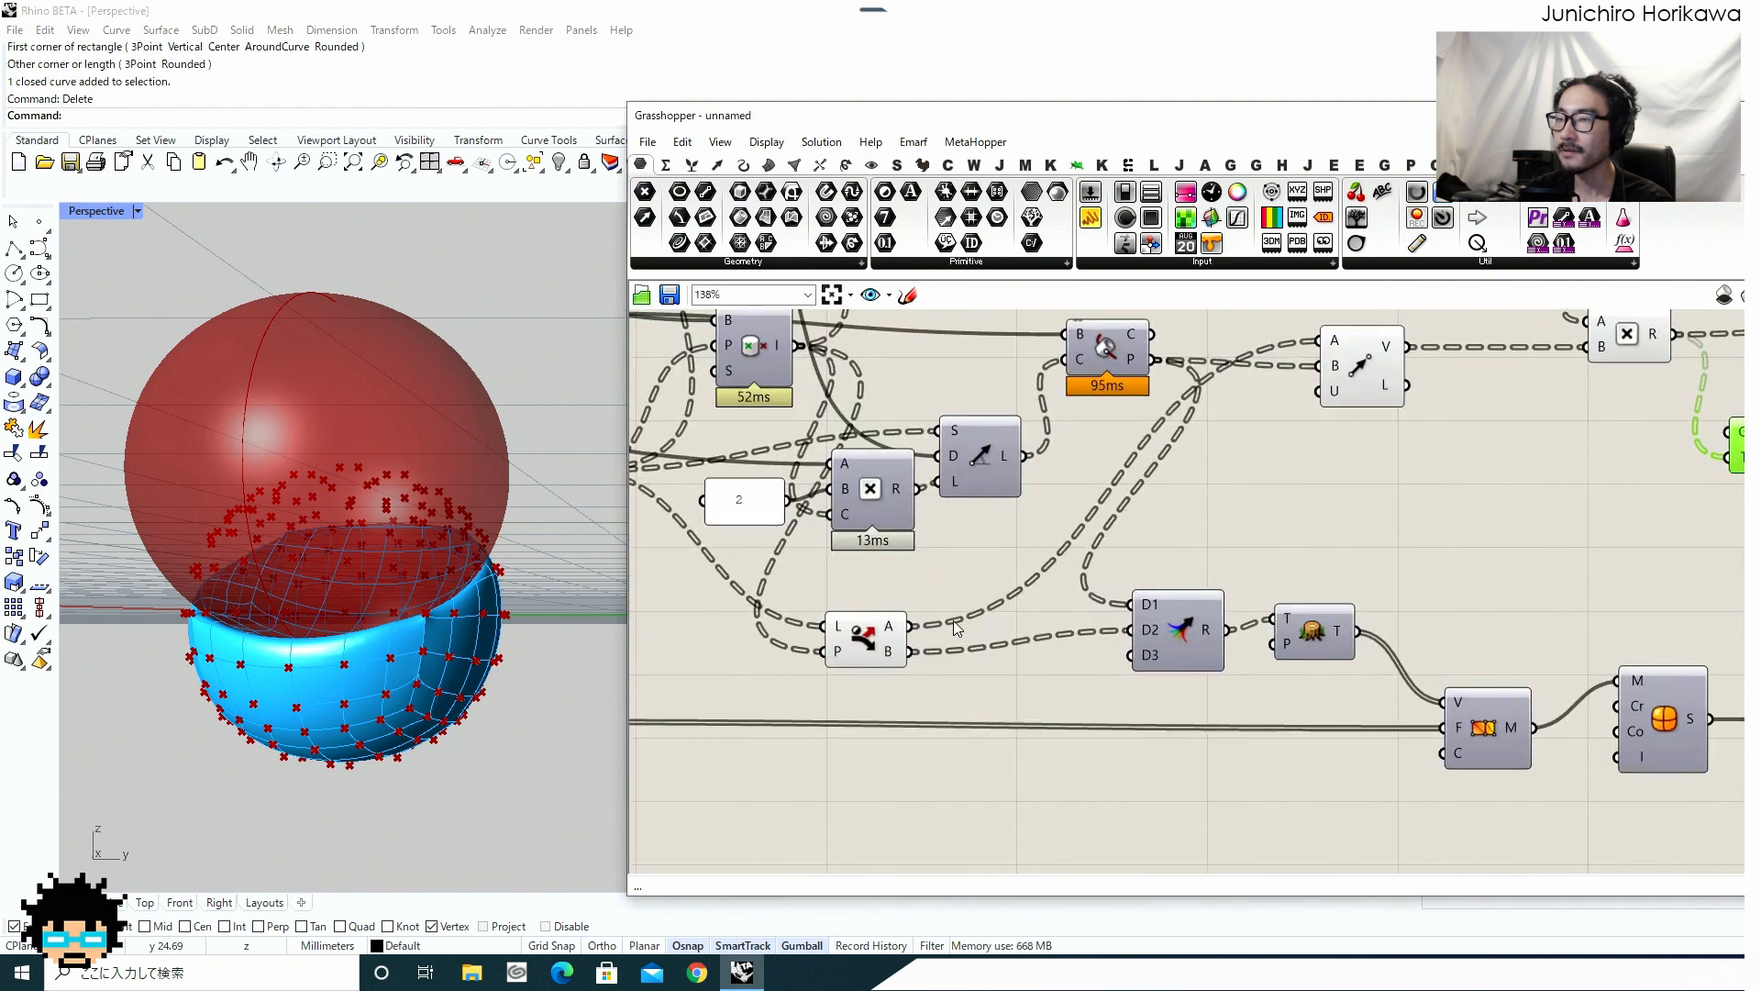
pyautogui.moveTo(961, 619); pyautogui.dragTo(833, 681, button='right')
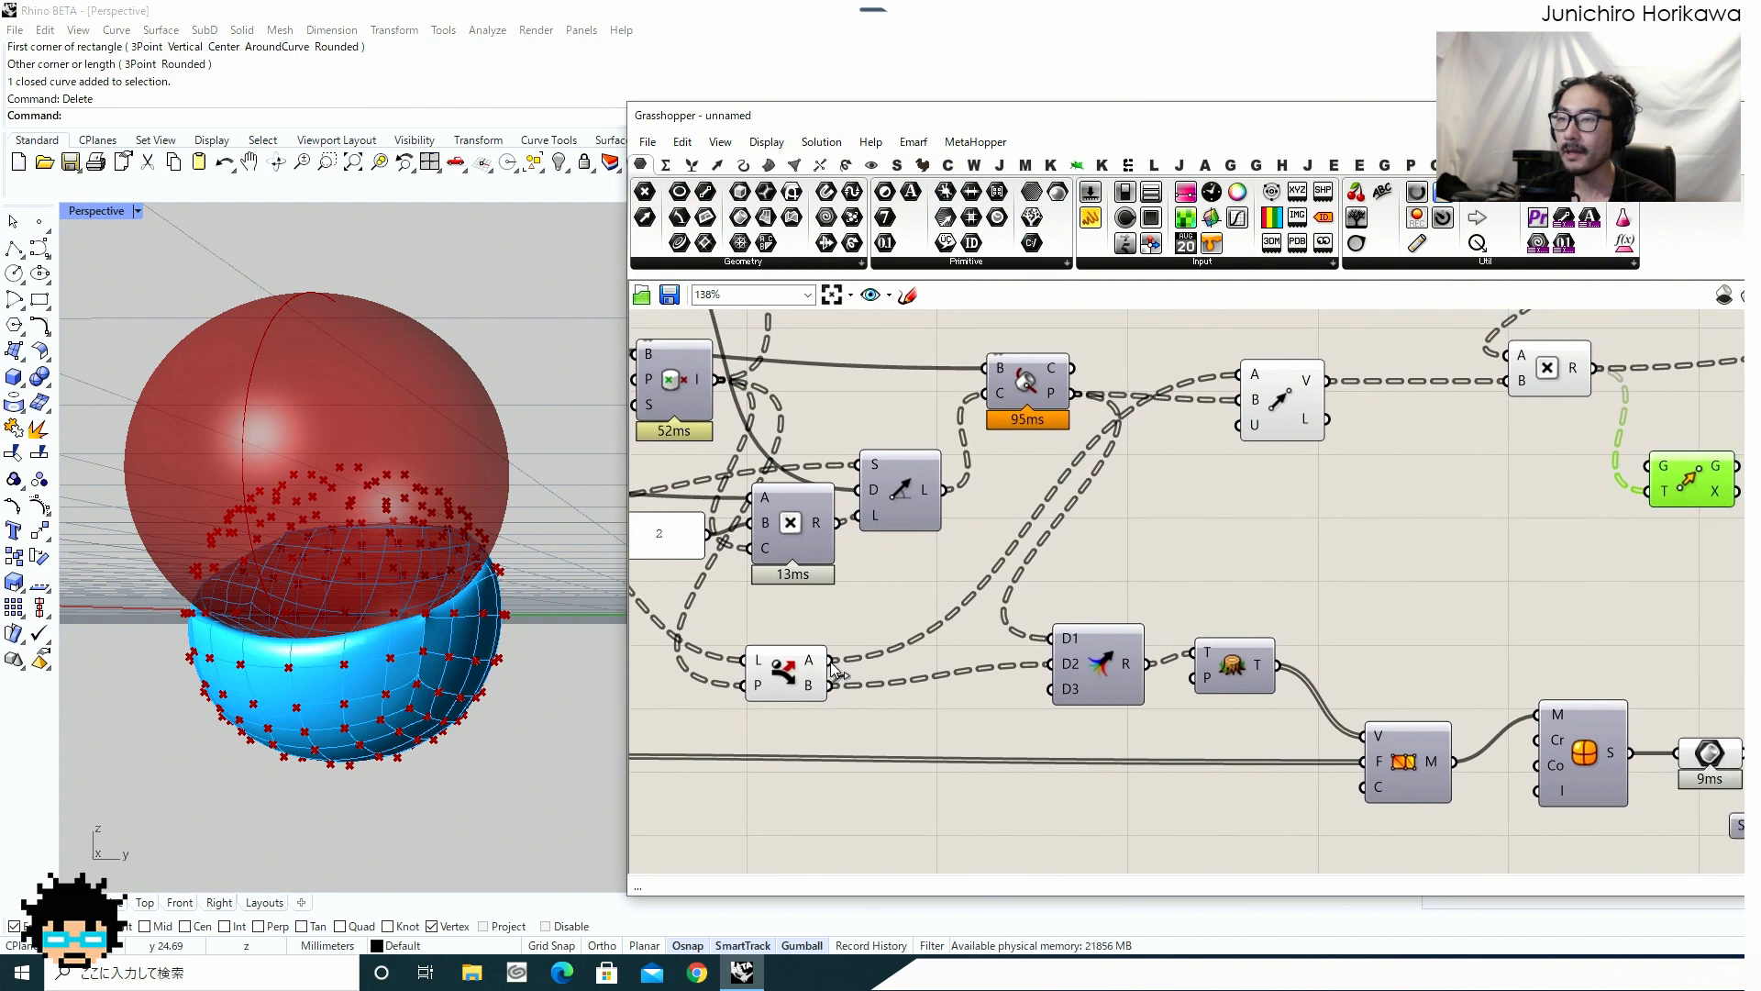
pyautogui.moveTo(1302, 541); pyautogui.dragTo(1660, 475)
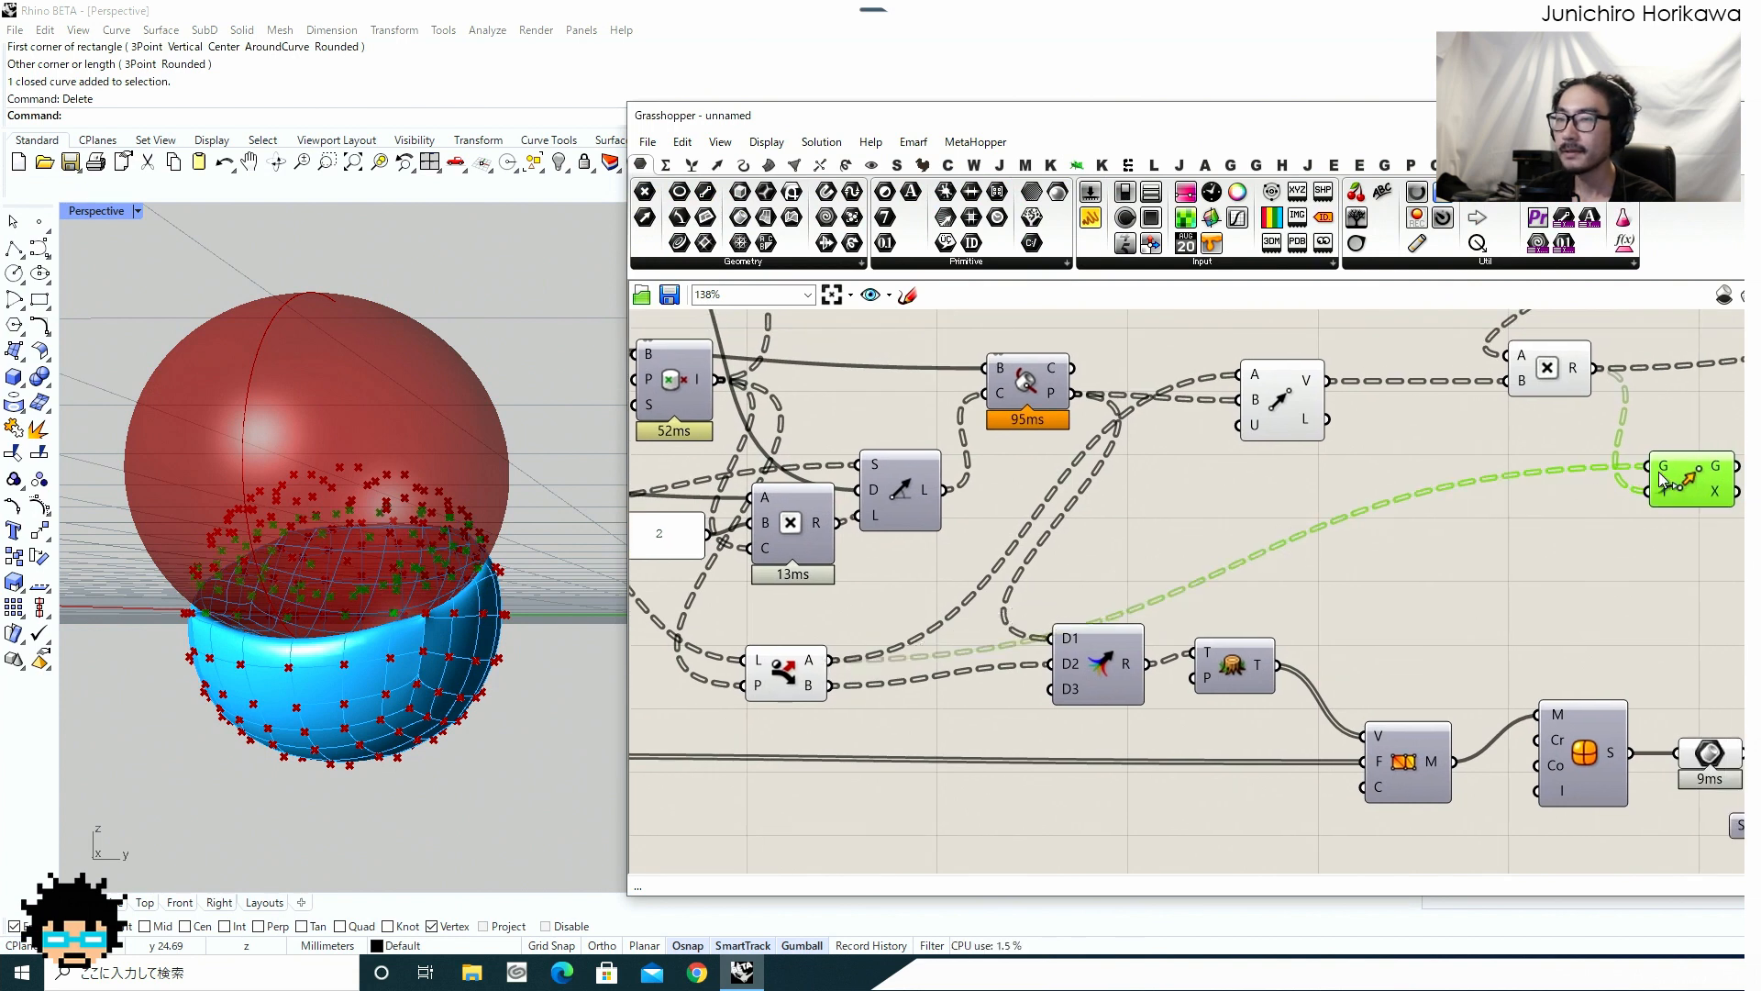
pyautogui.scroll(-4, 1231, 571)
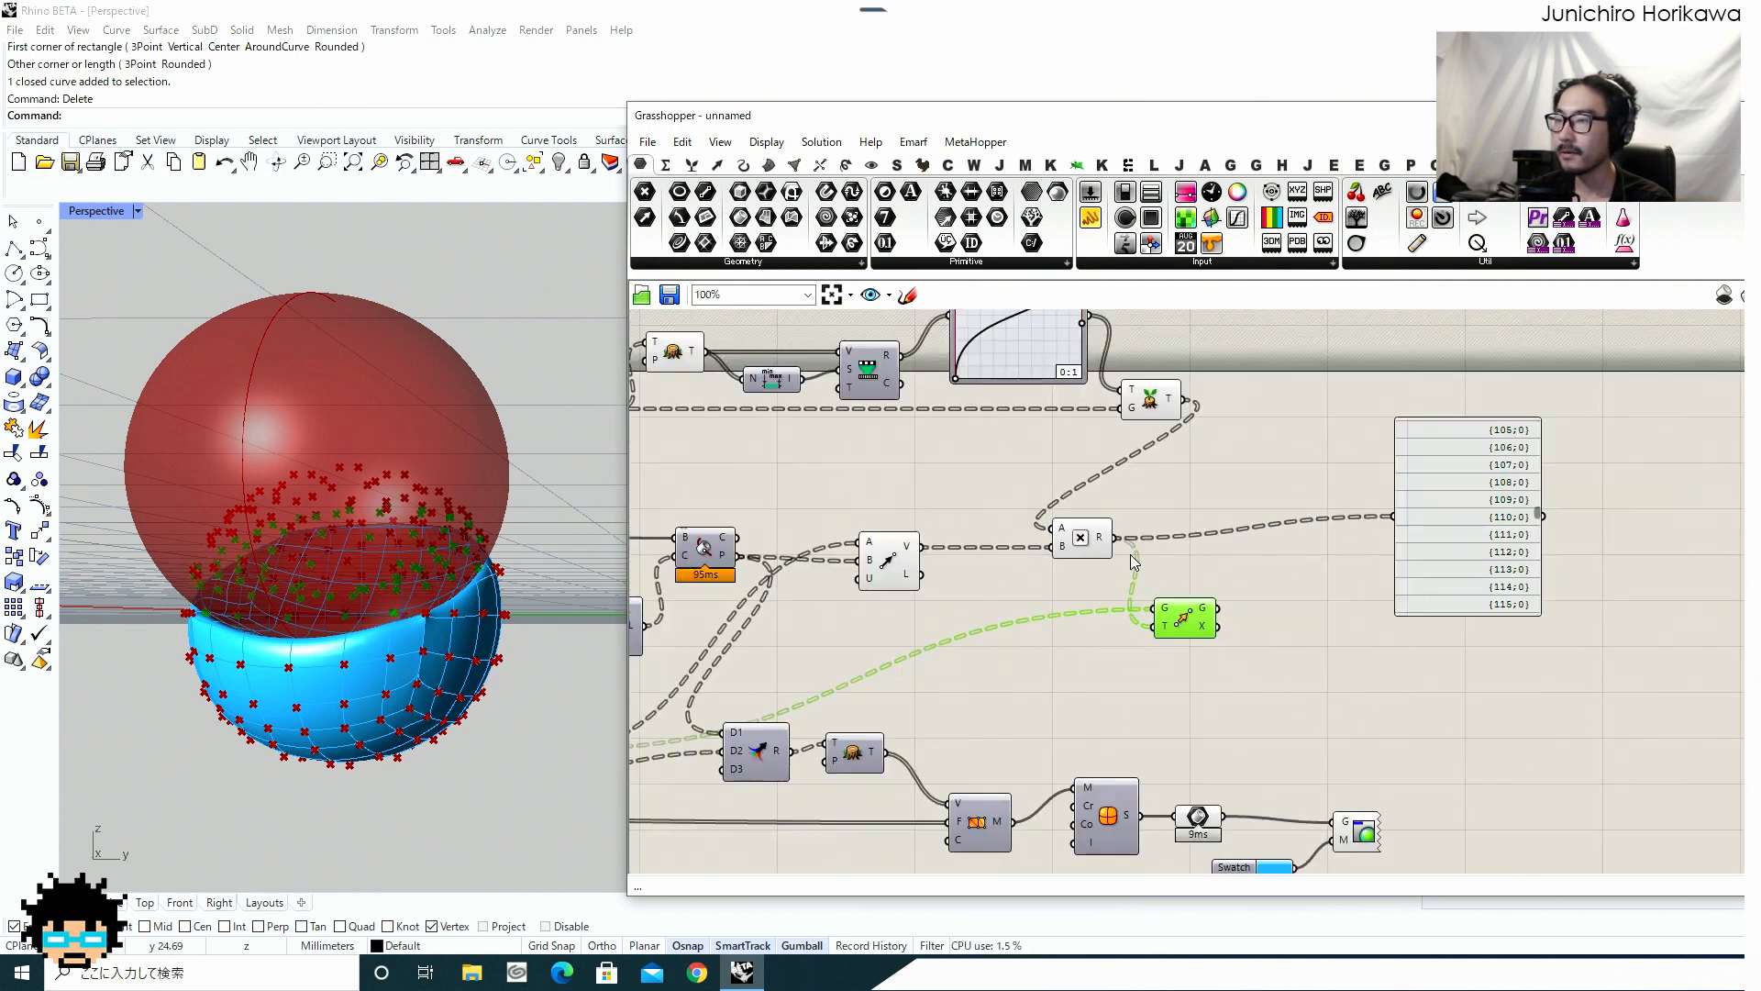
pyautogui.click(1148, 597)
# Turn off the preview of the remapping, intersection, Vector 2Pt and Multiplication components.
pyautogui.scroll(-1, 1203, 568)
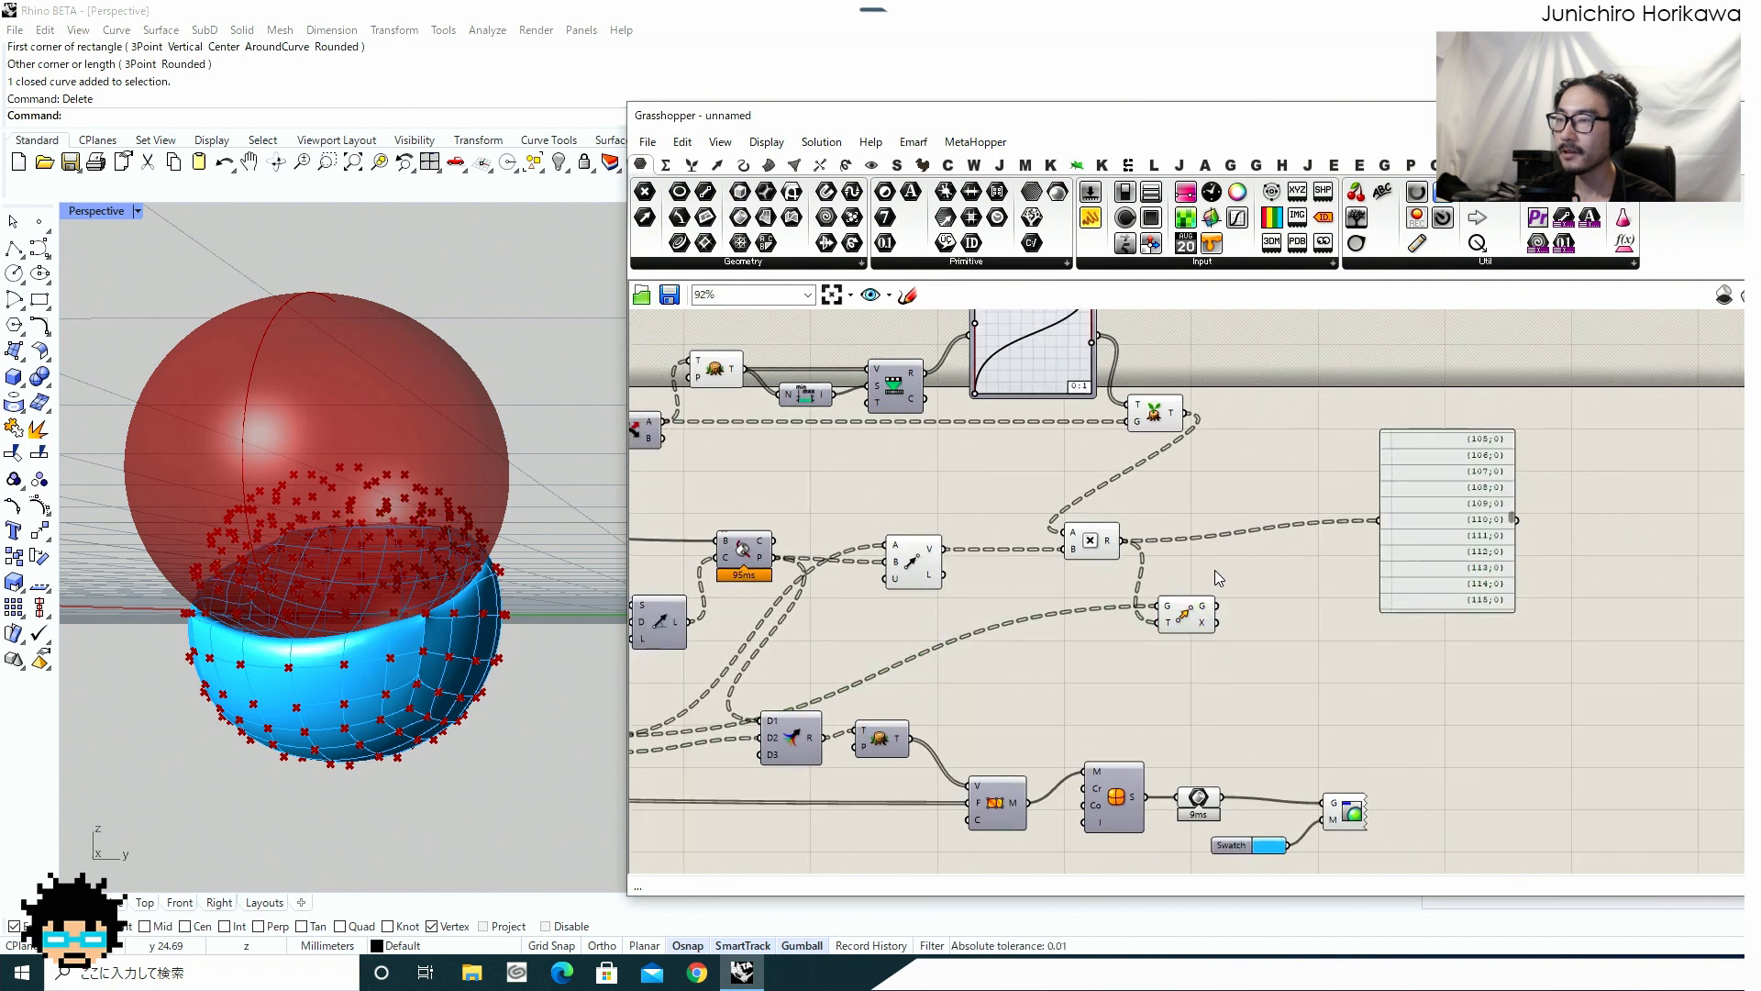
pyautogui.moveTo(1214, 569); pyautogui.dragTo(688, 367)
pyautogui.middleClick(783, 496)
pyautogui.click(844, 445)
pyautogui.click(860, 479)
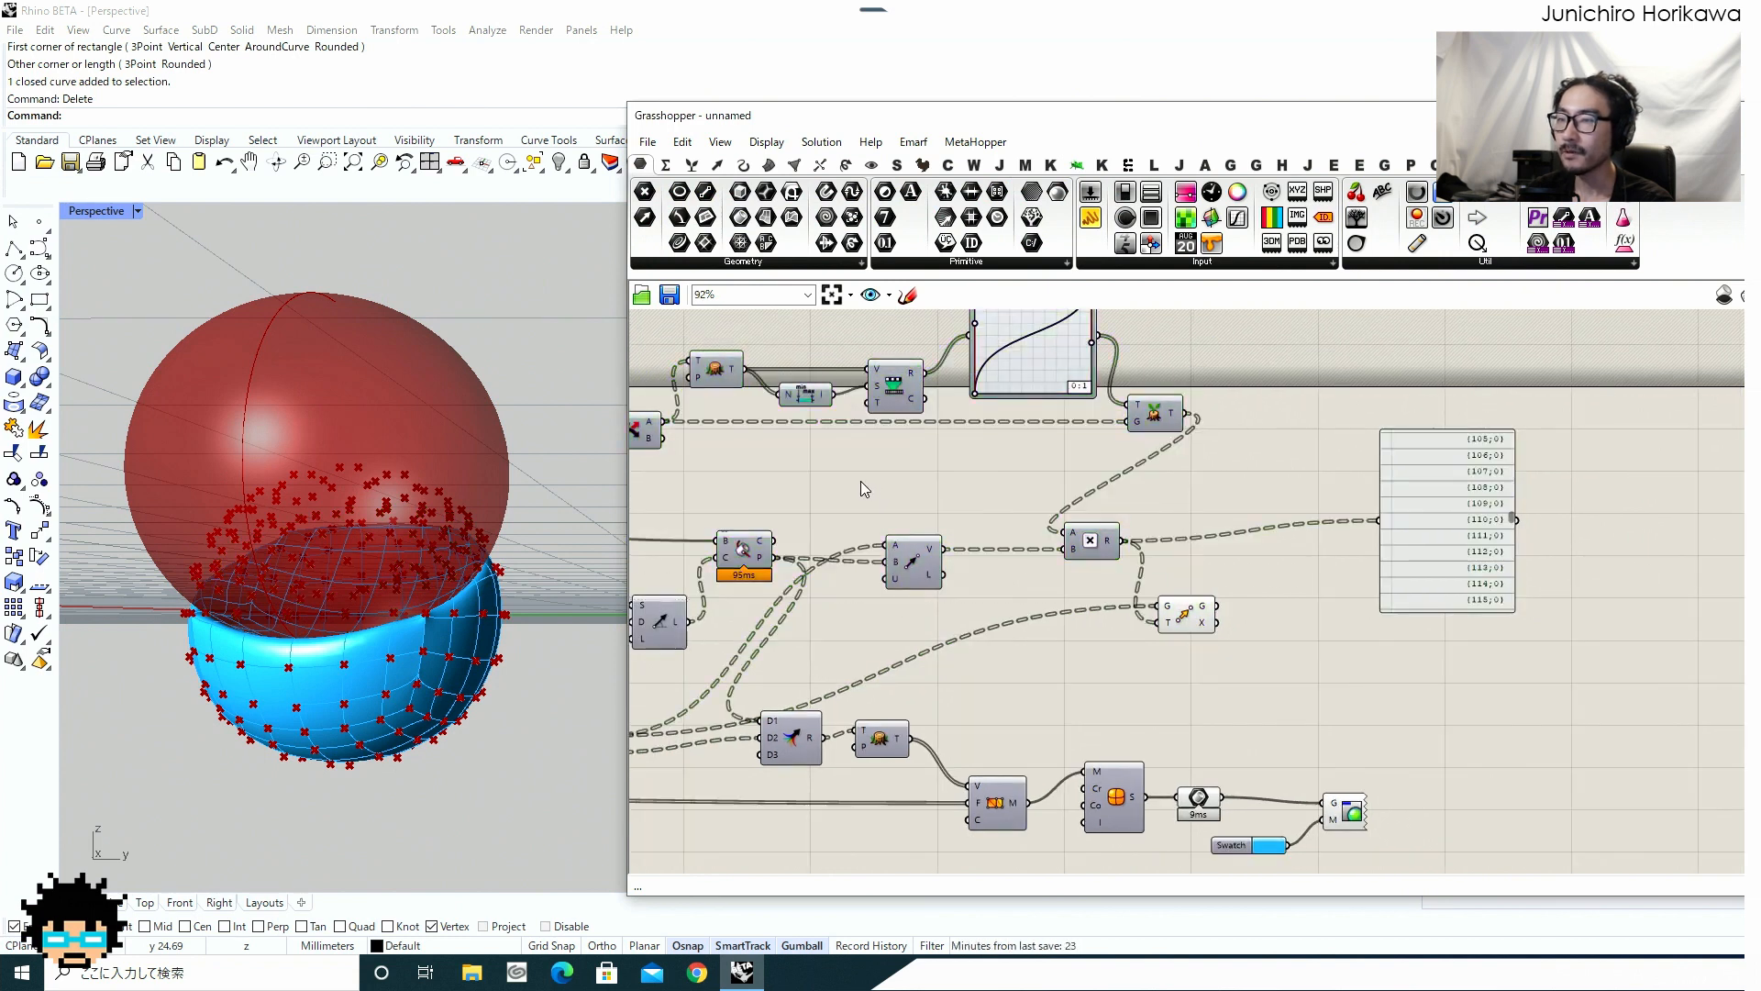
# Turn off the preview of the upstream sphere, surface evaluation, mesh and Dispatch components.
pyautogui.moveTo(782, 506); pyautogui.dragTo(1345, 475, button='right')
pyautogui.scroll(-4, 1345, 477)
pyautogui.moveTo(1225, 745); pyautogui.dragTo(953, 453)
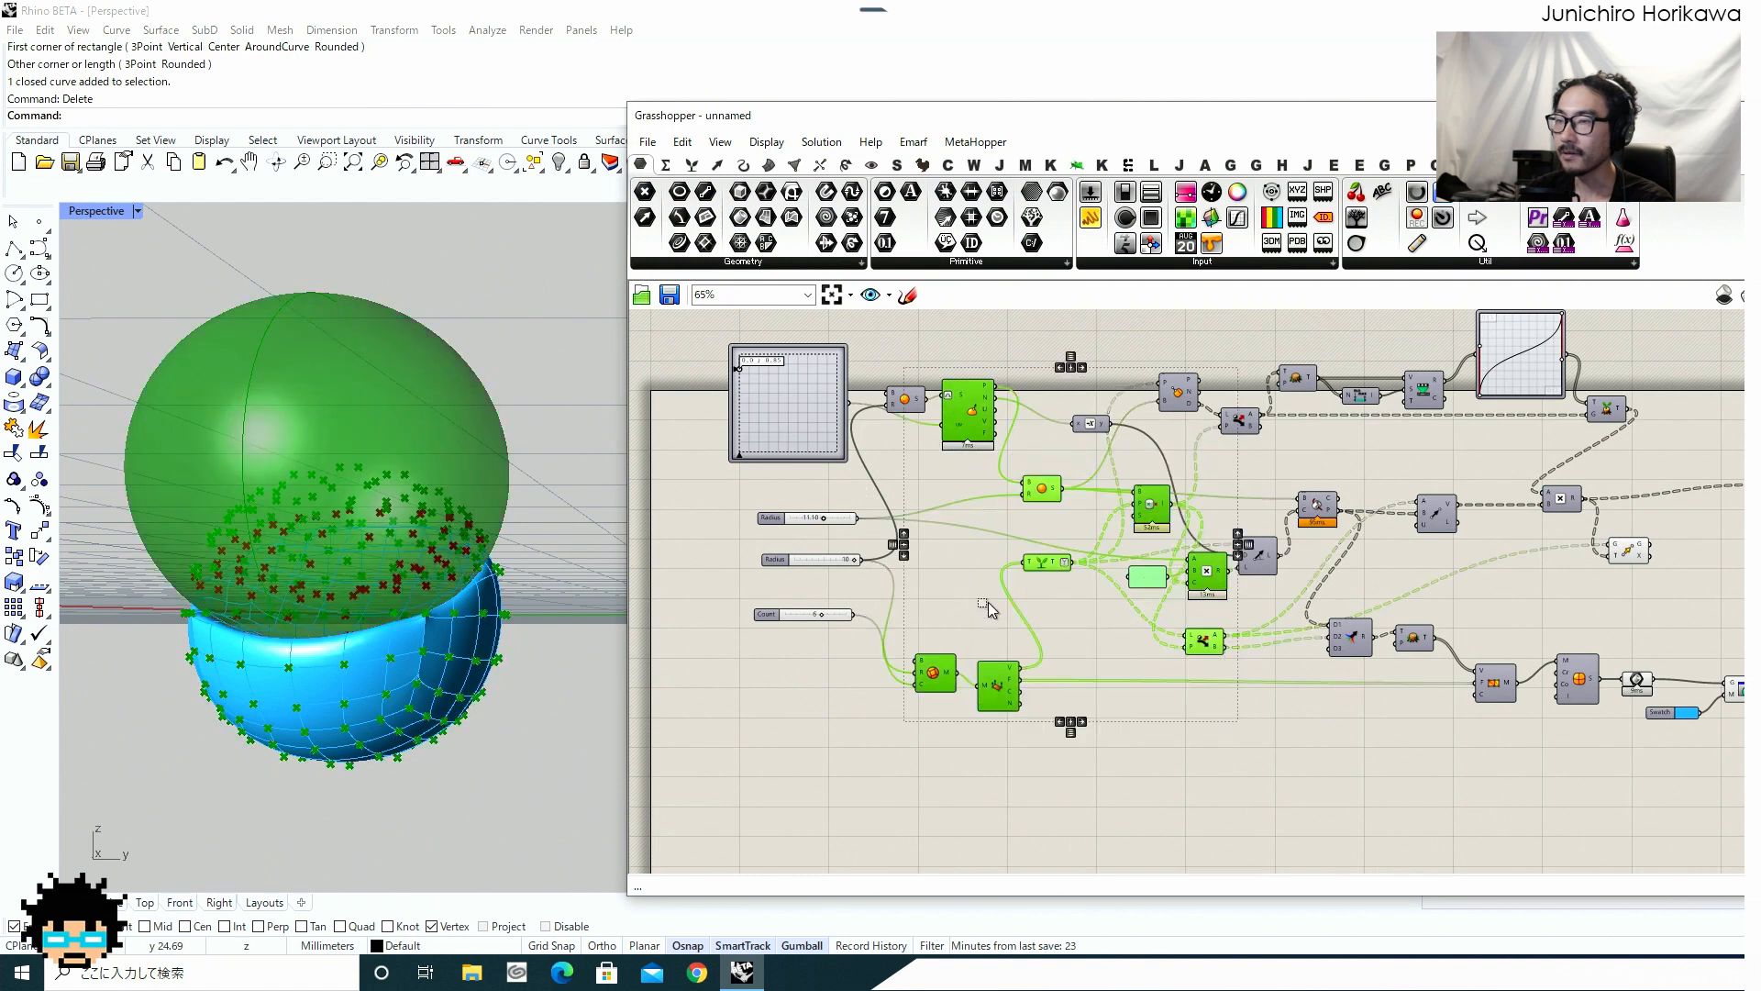
pyautogui.middleClick(971, 608)
pyautogui.click(1032, 564)
pyautogui.click(1163, 708)
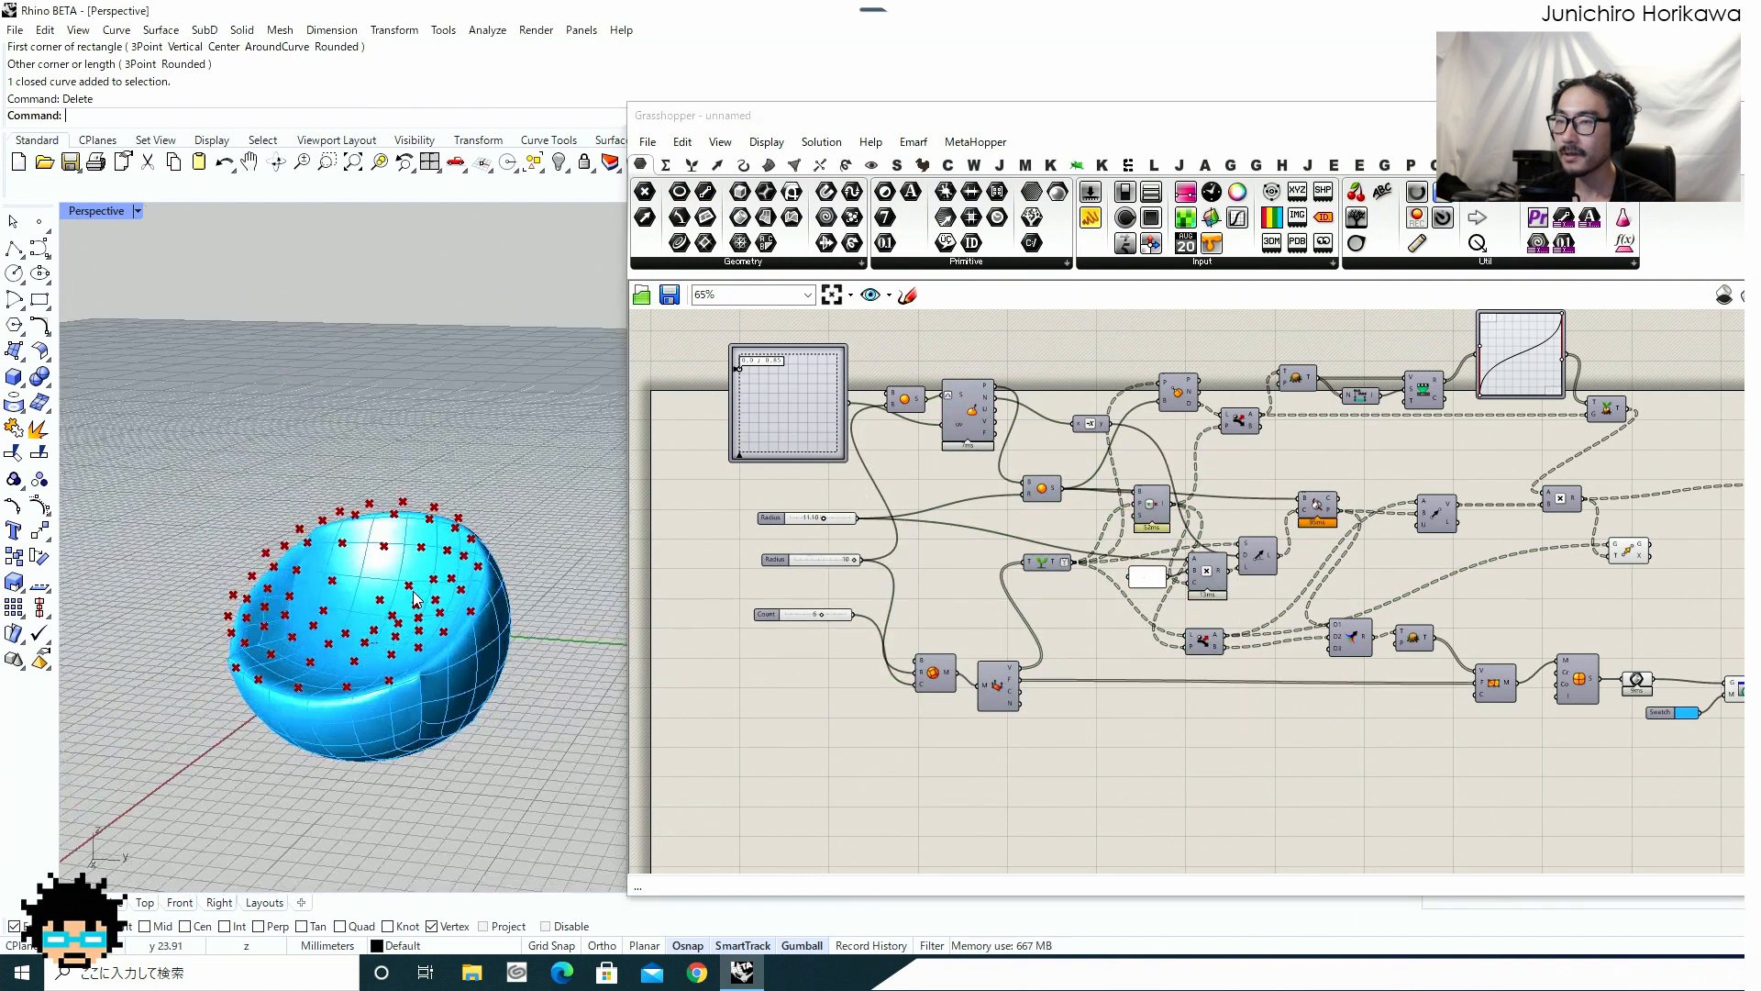
# Examine how the Brep and curve intersection's P output feeds Vector 2Pt and the Merge component.
pyautogui.scroll(5, 1300, 569)
pyautogui.moveTo(1339, 580); pyautogui.dragTo(1273, 568)
pyautogui.moveTo(1207, 712); pyautogui.dragTo(1278, 674, button='right')
pyautogui.moveTo(1653, 818); pyautogui.dragTo(1192, 636)
pyautogui.click(1192, 636)
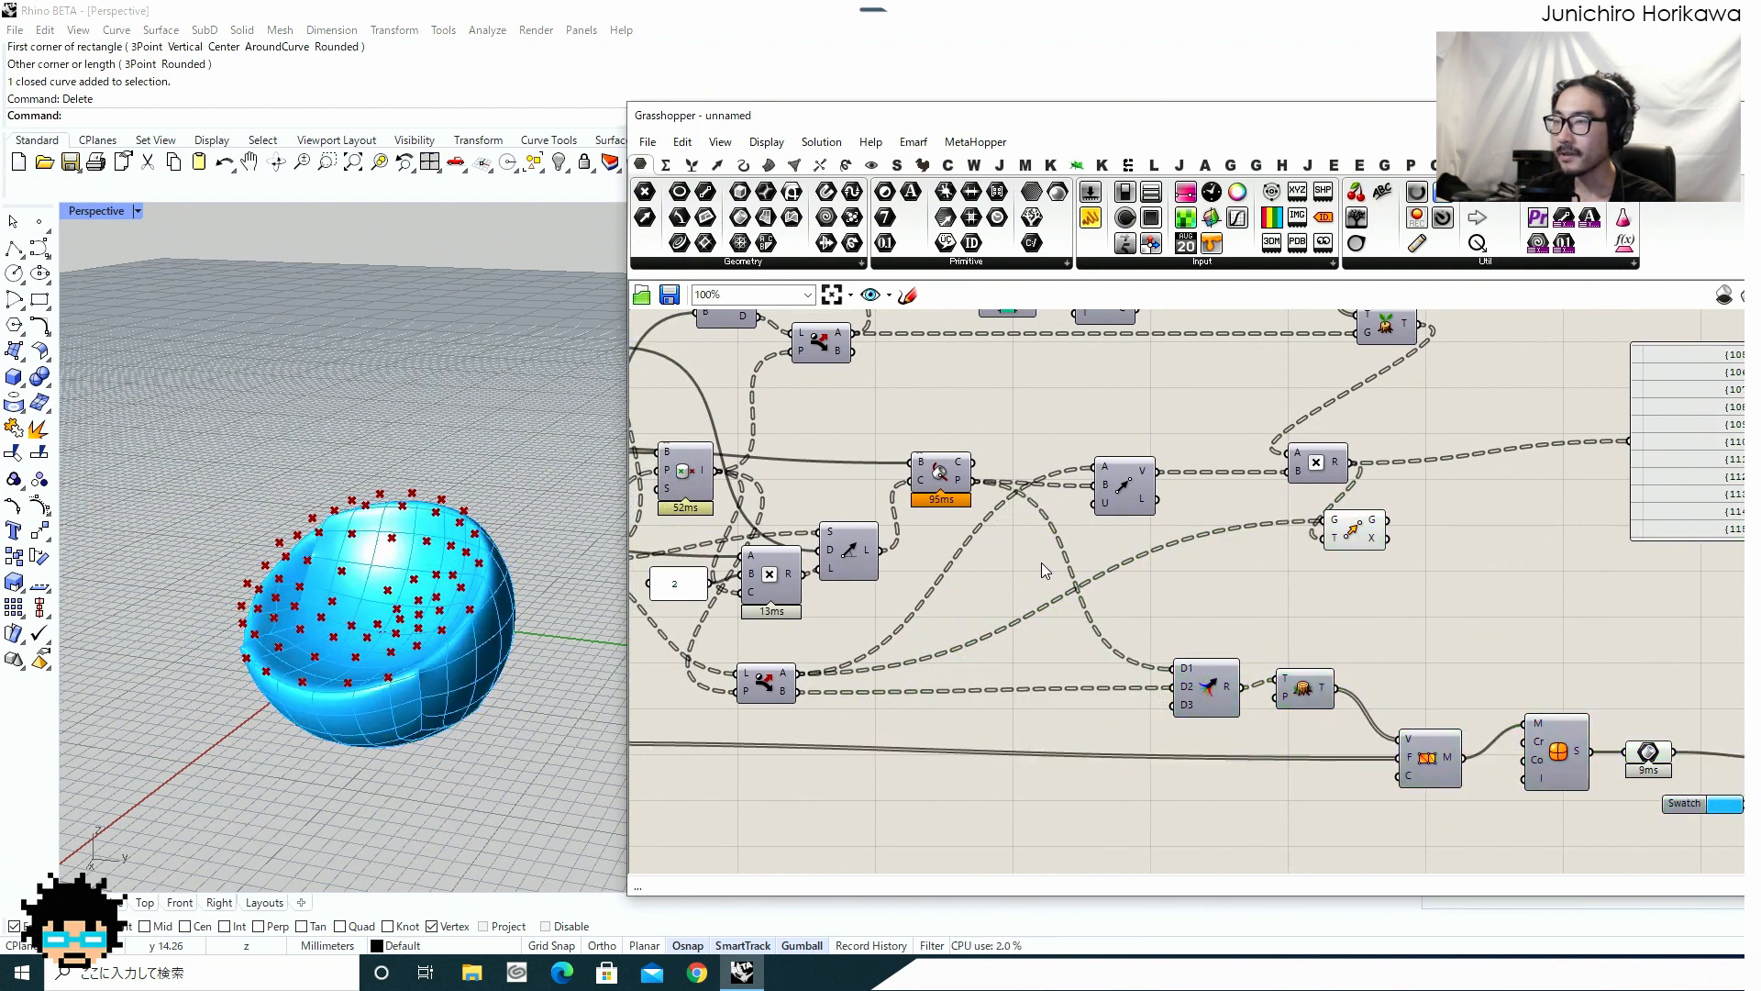
pyautogui.scroll(3, 939, 488)
pyautogui.click(915, 459)
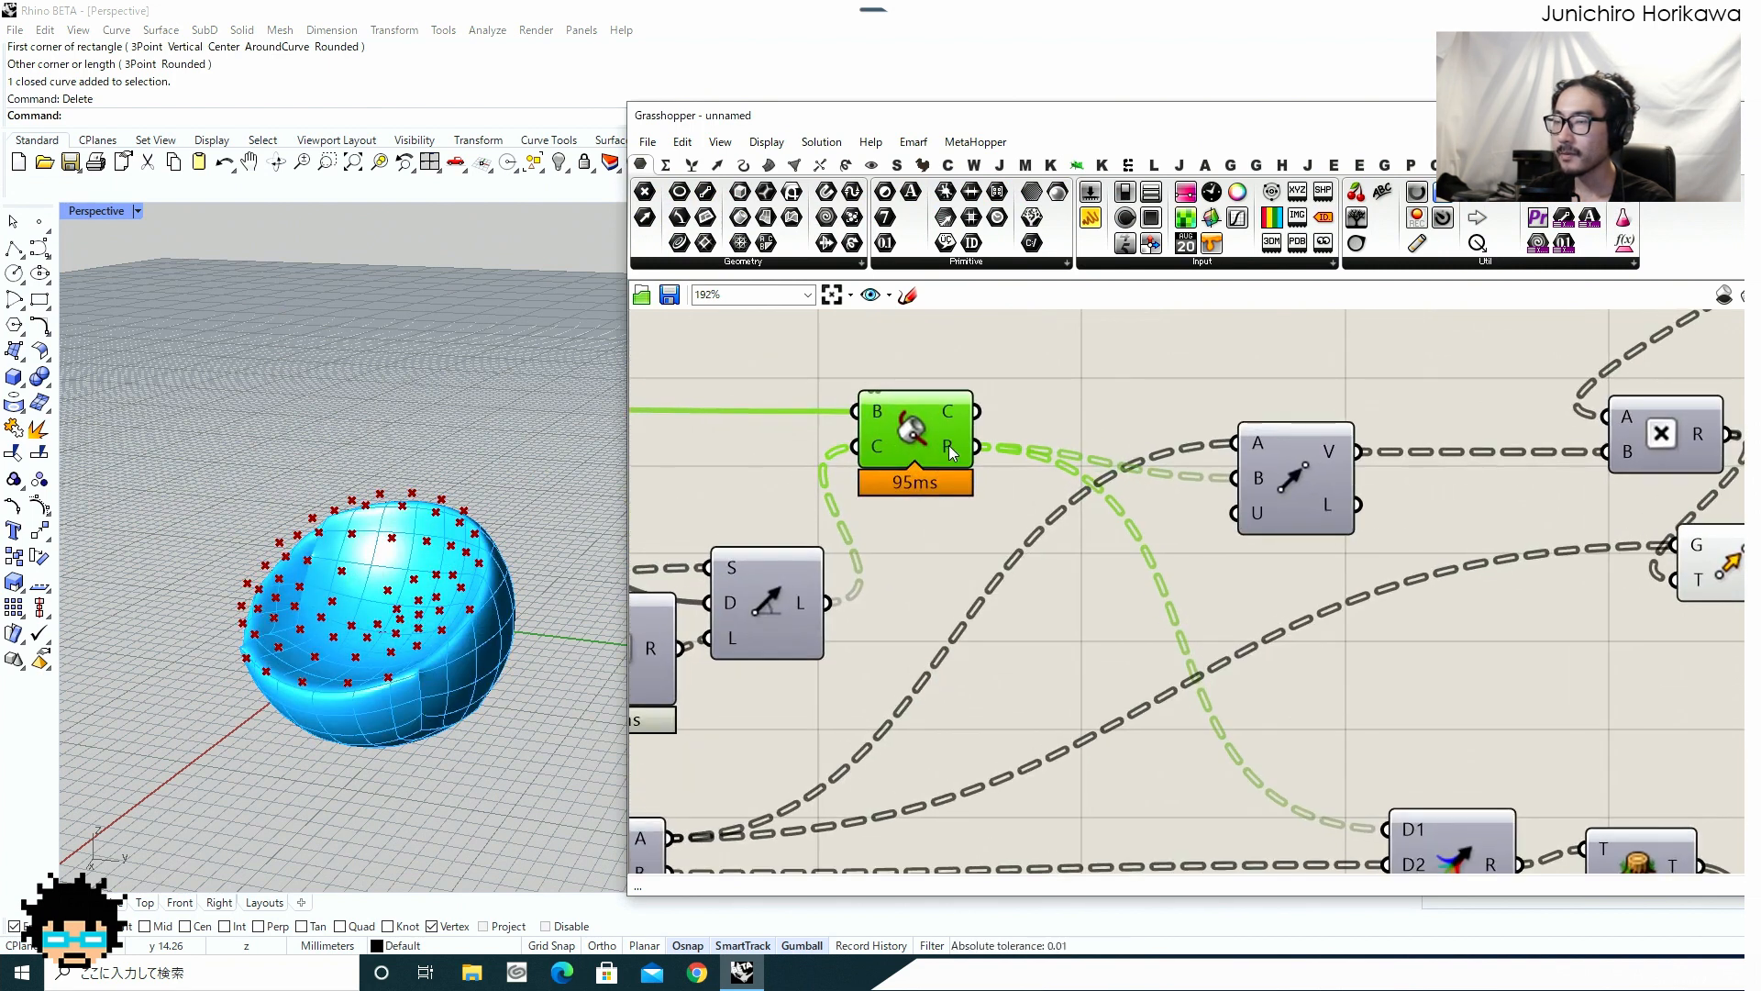
pyautogui.moveTo(932, 434); pyautogui.dragTo(926, 438)
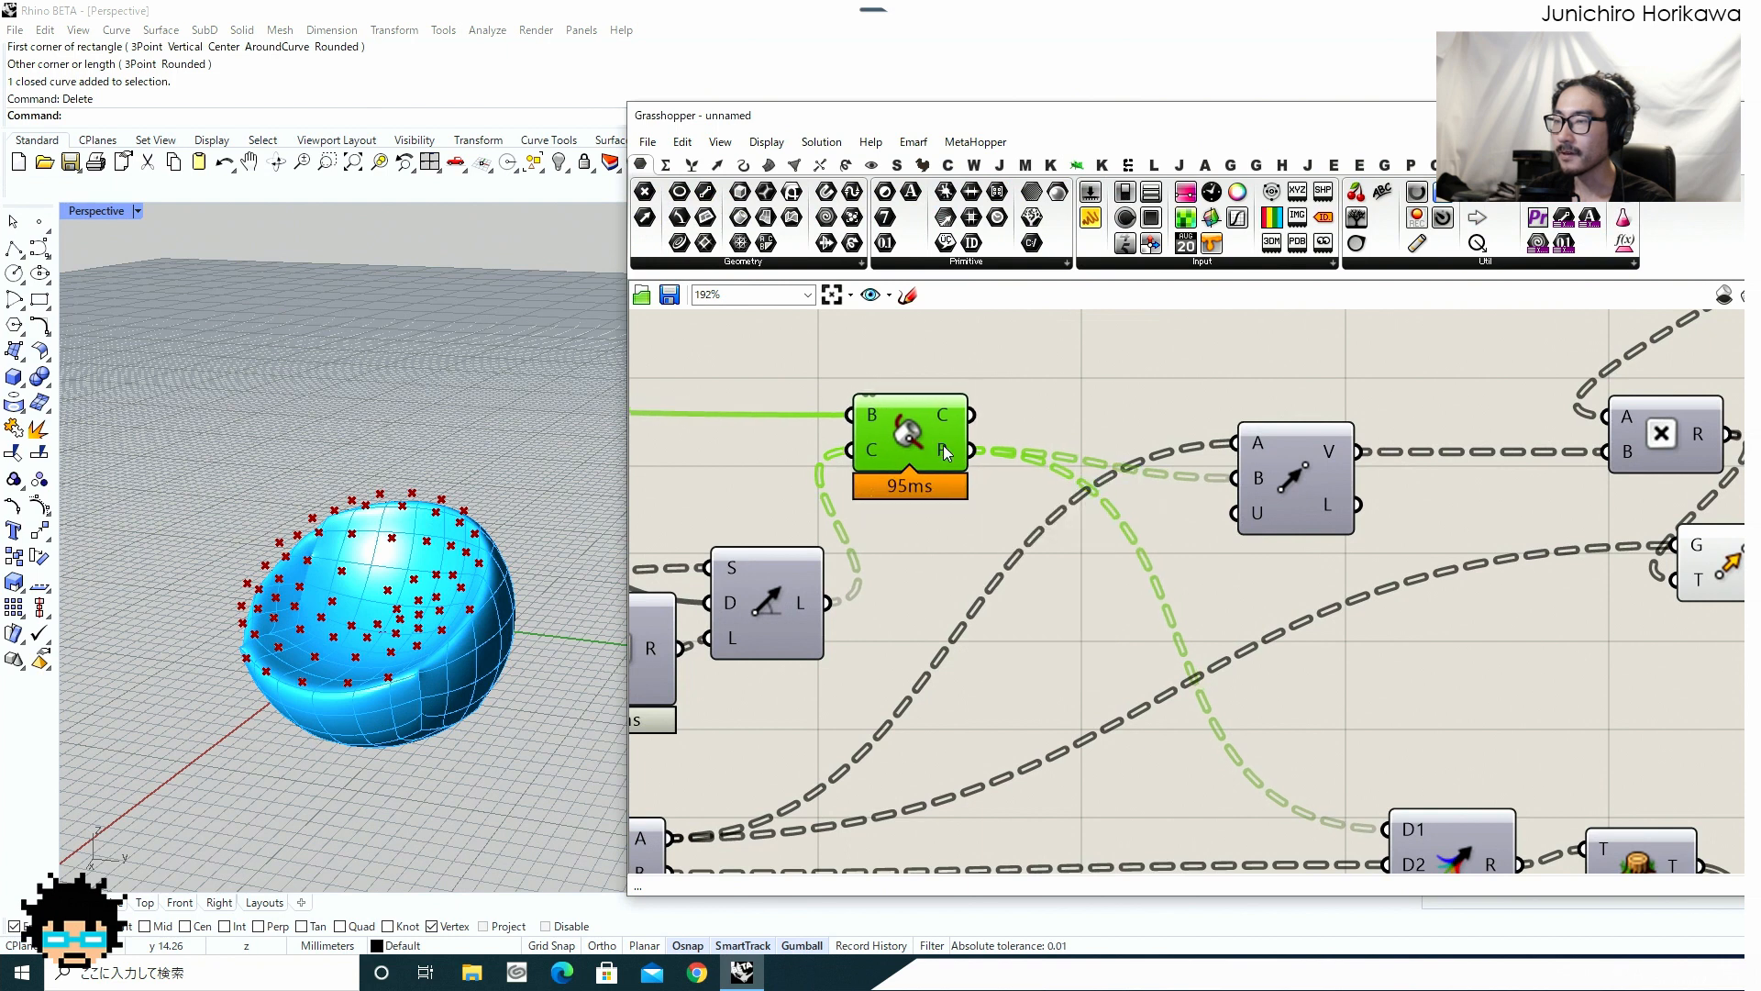
pyautogui.moveTo(1001, 523); pyautogui.dragTo(876, 463, button='right')
# Replace the intersection points in Merge's D1 input with Move's G output and view the reshaped chair.
pyautogui.moveTo(1489, 438); pyautogui.dragTo(1483, 444)
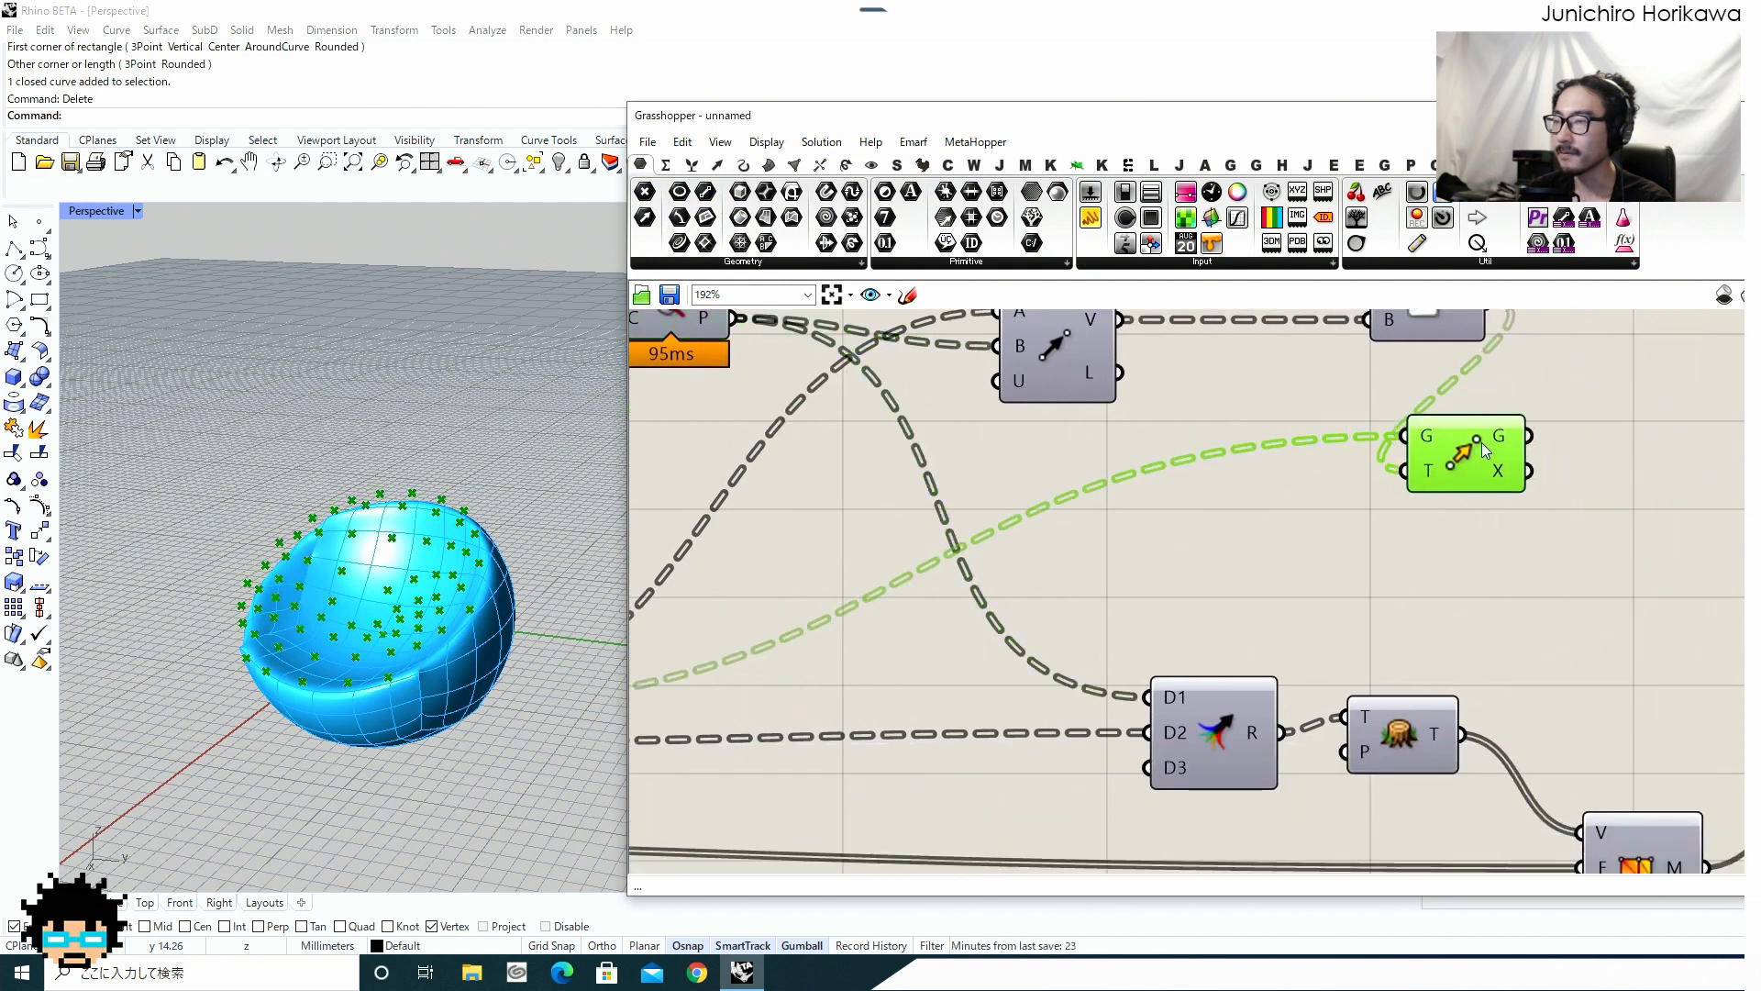
pyautogui.moveTo(1648, 460); pyautogui.dragTo(1170, 699)
pyautogui.moveTo(343, 627); pyautogui.dragTo(310, 567, button='right')
pyautogui.scroll(7, 465, 619)
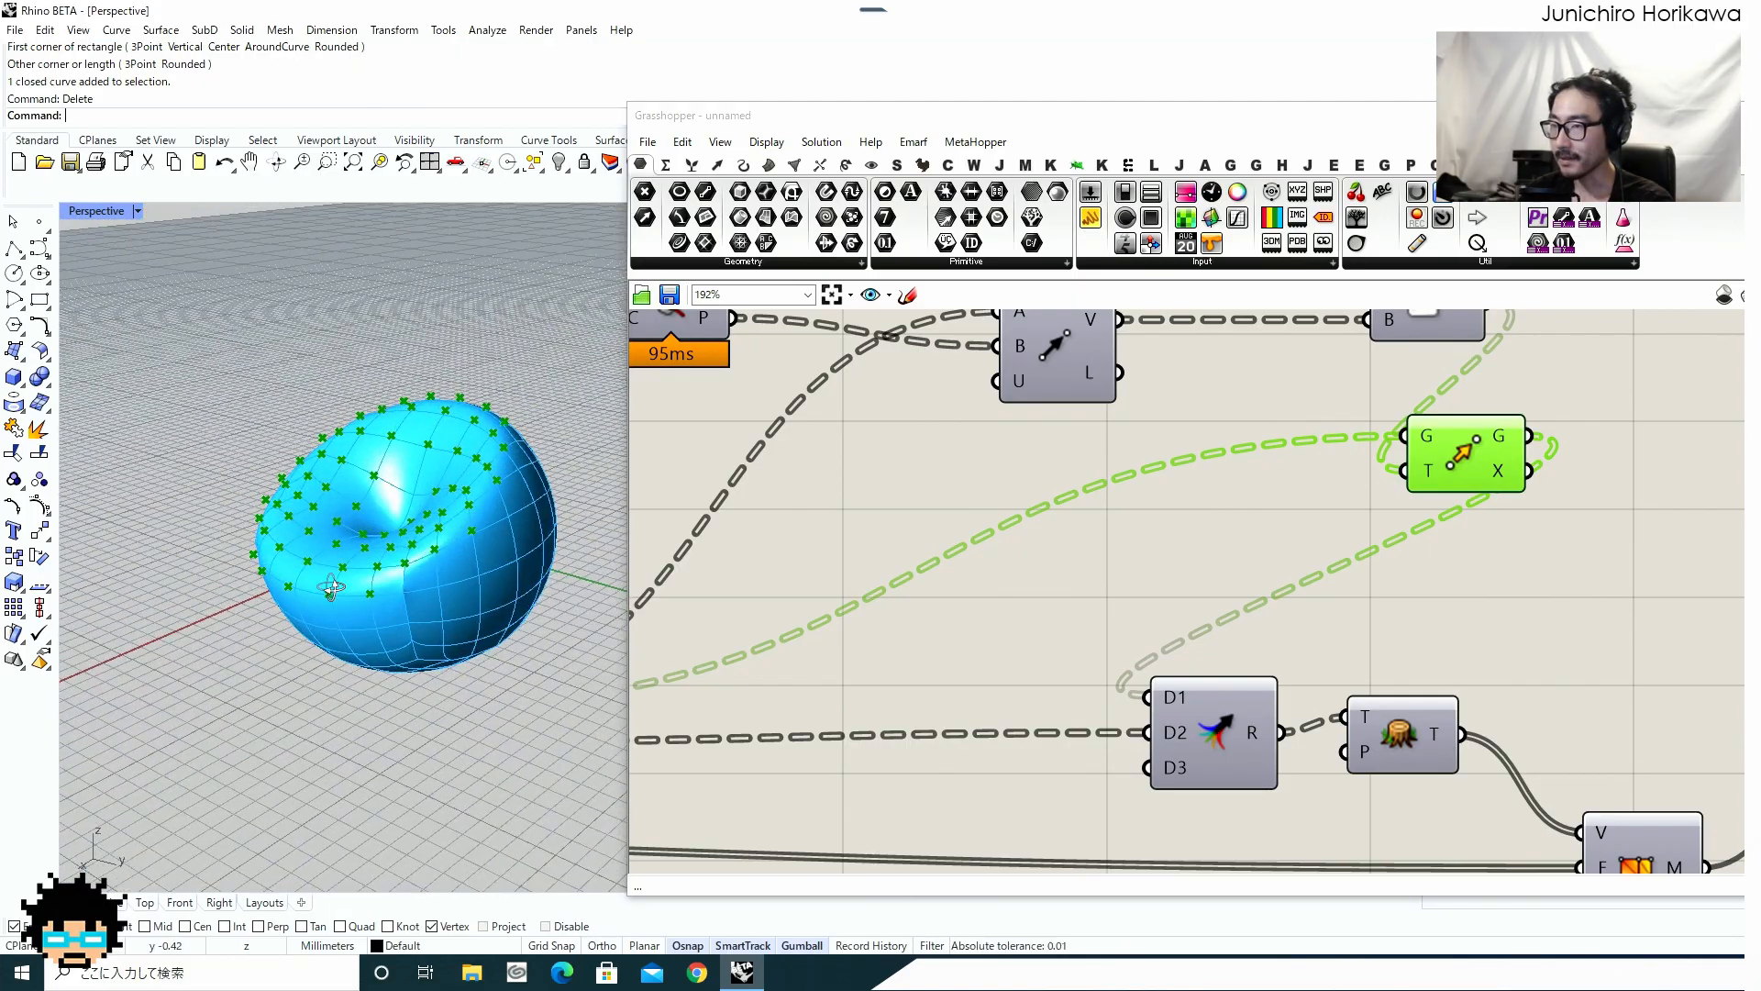
# Review the definition from the final mesh preview back to the Radius and Count sliders.
pyautogui.click(1111, 592)
pyautogui.scroll(-6, 1120, 587)
pyautogui.scroll(5, 1204, 619)
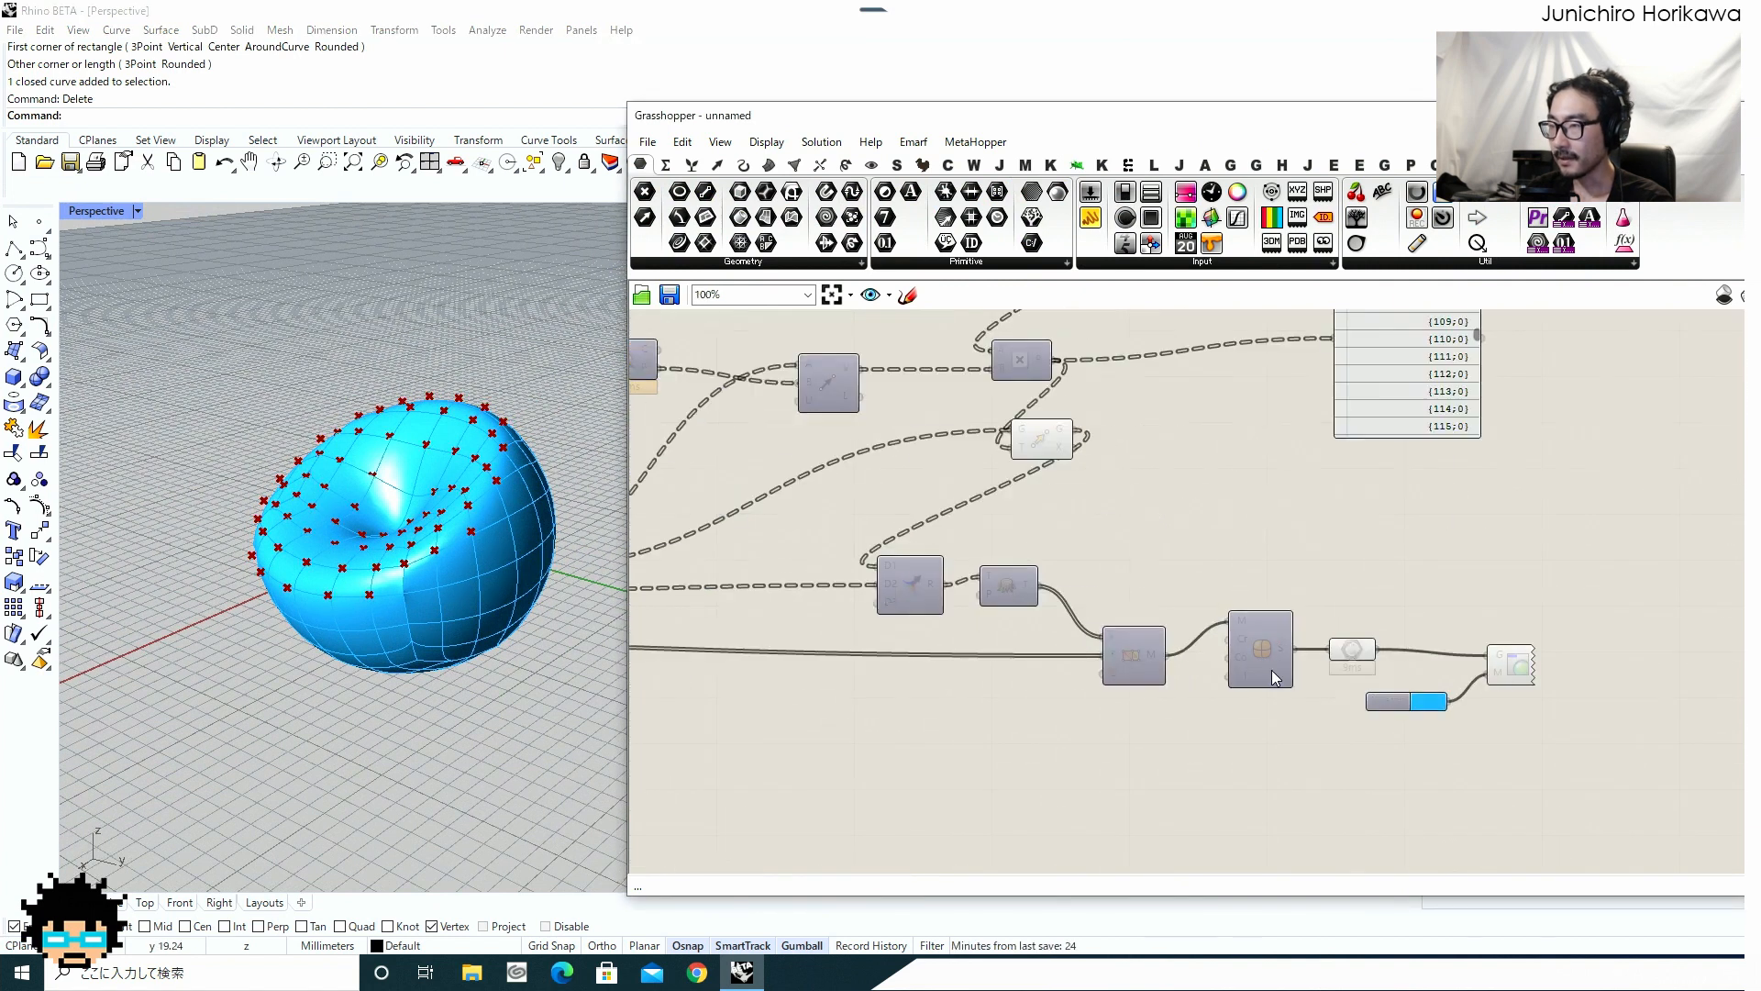
pyautogui.moveTo(1123, 676); pyautogui.dragTo(1509, 648, button='right')
pyautogui.scroll(-5, 981, 666)
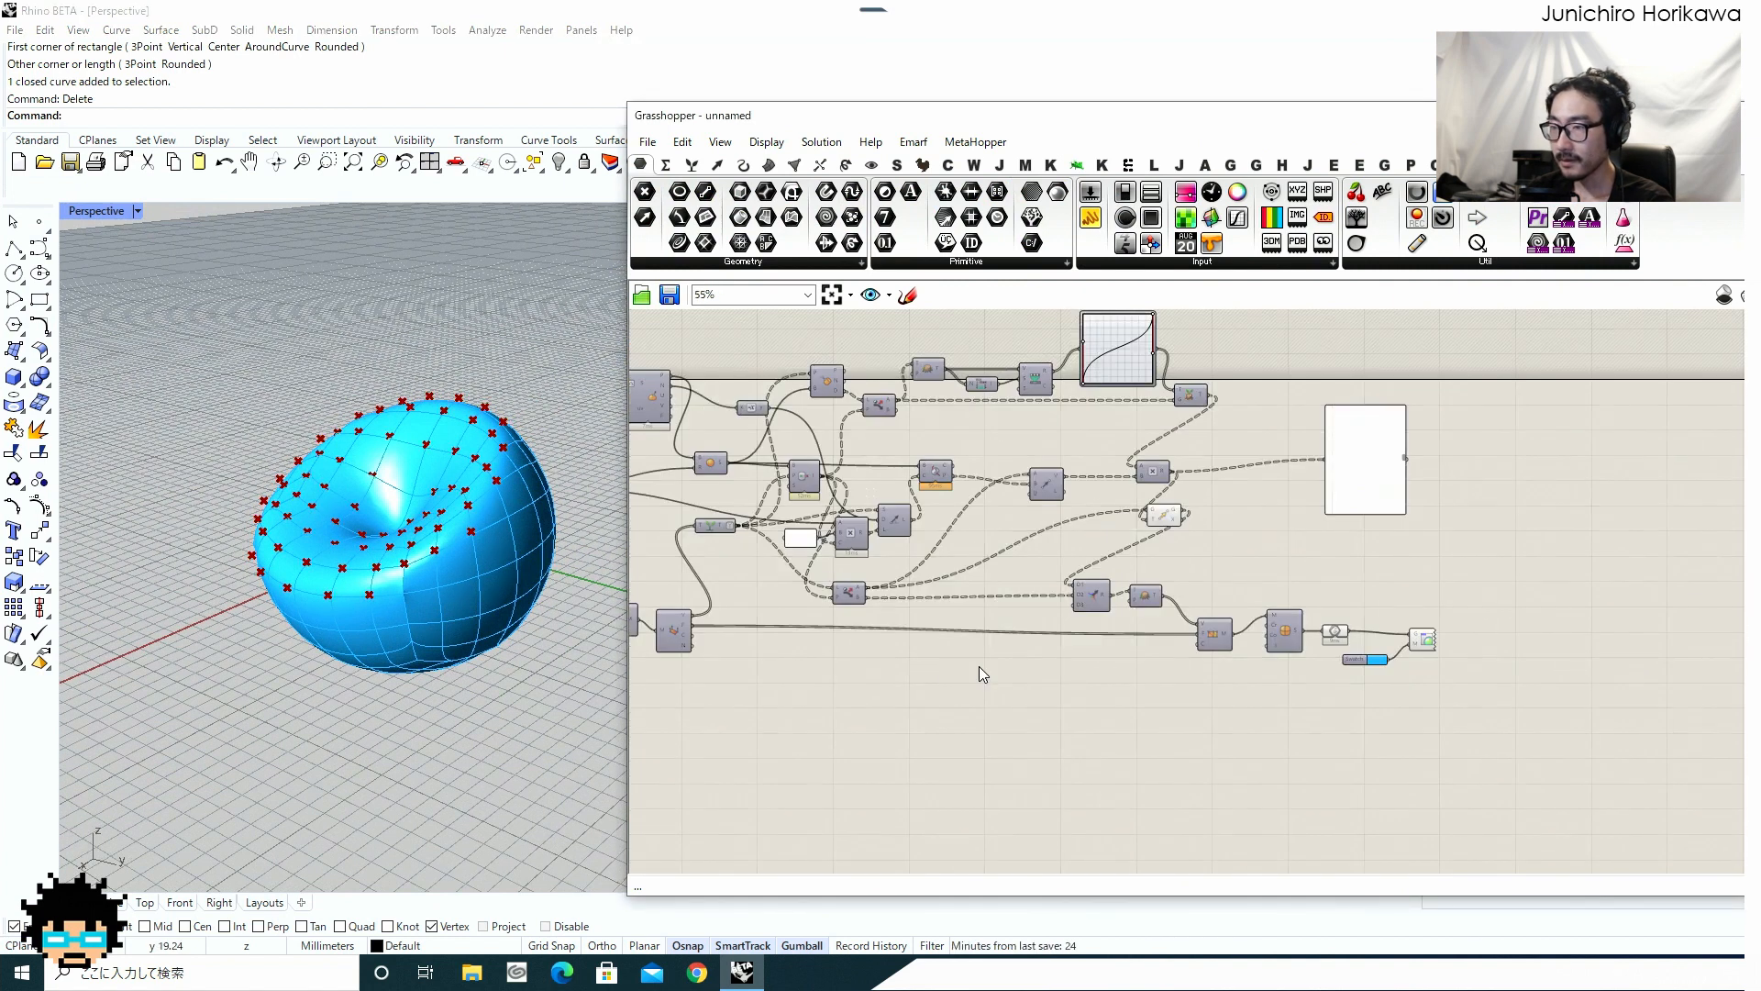
pyautogui.moveTo(858, 651); pyautogui.dragTo(1263, 644, button='right')
pyautogui.scroll(6, 1086, 642)
pyautogui.moveTo(1086, 654); pyautogui.dragTo(1347, 704, button='right')
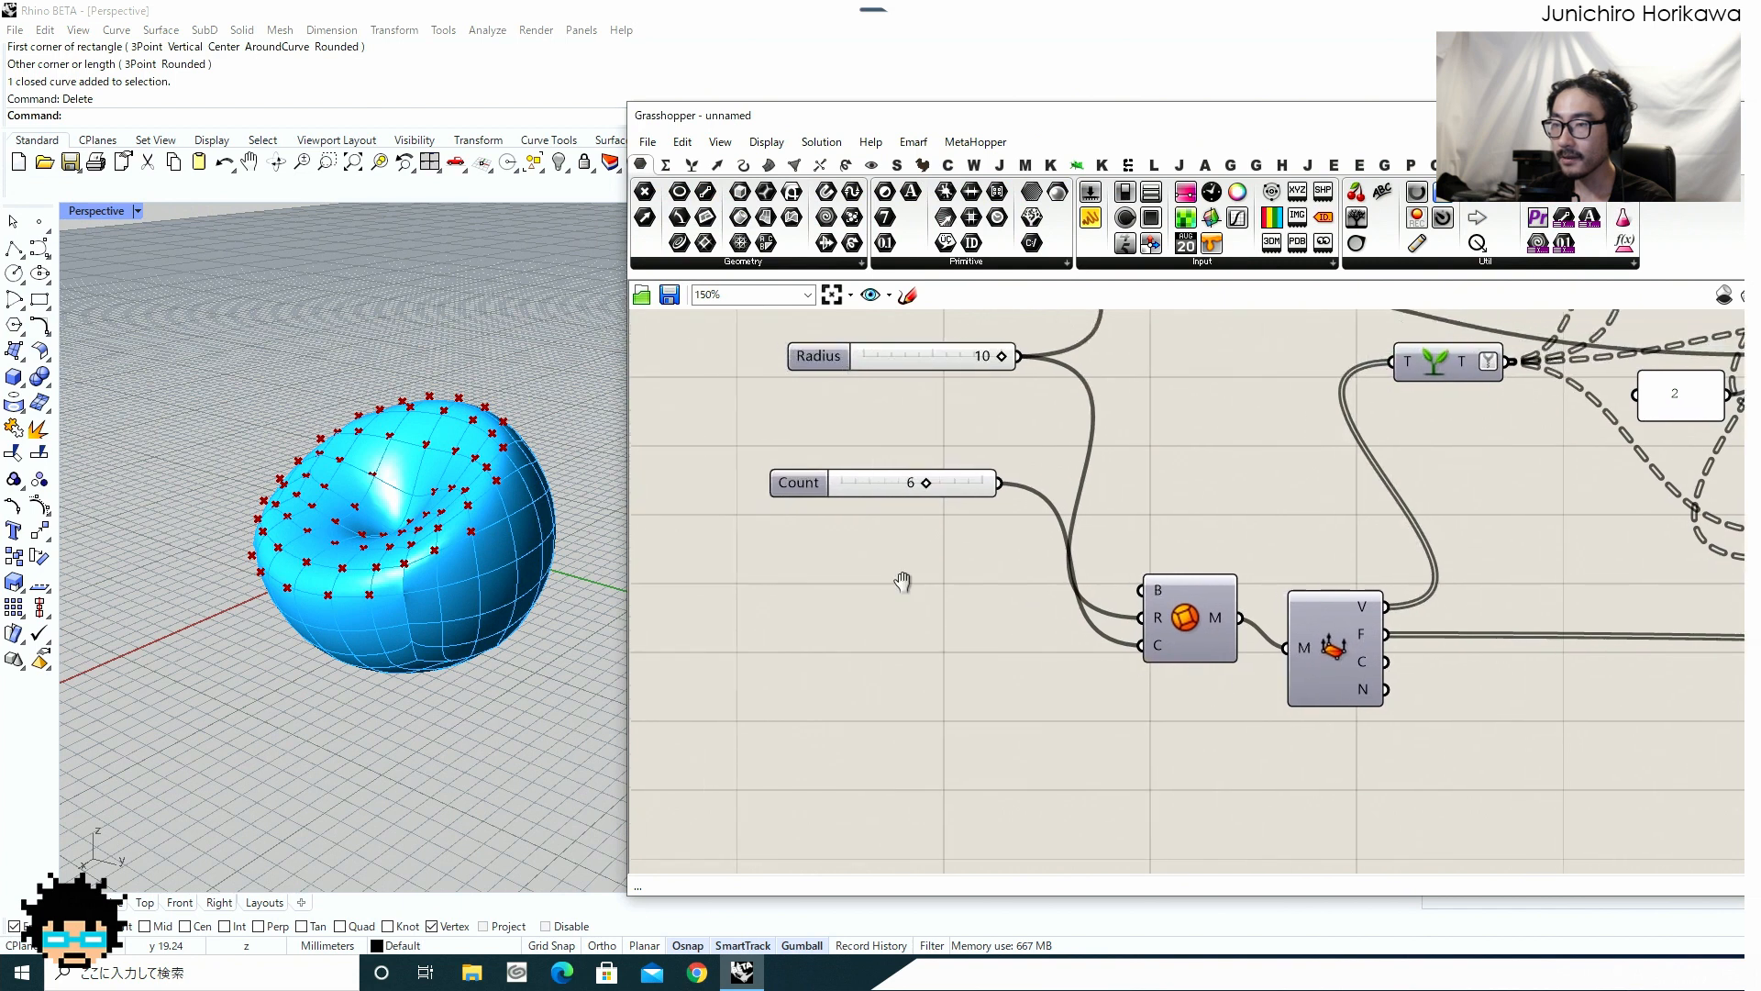
# Examine the chair's outer surface and rim close up from several angles for creases in the mesh.
pyautogui.scroll(4, 362, 530)
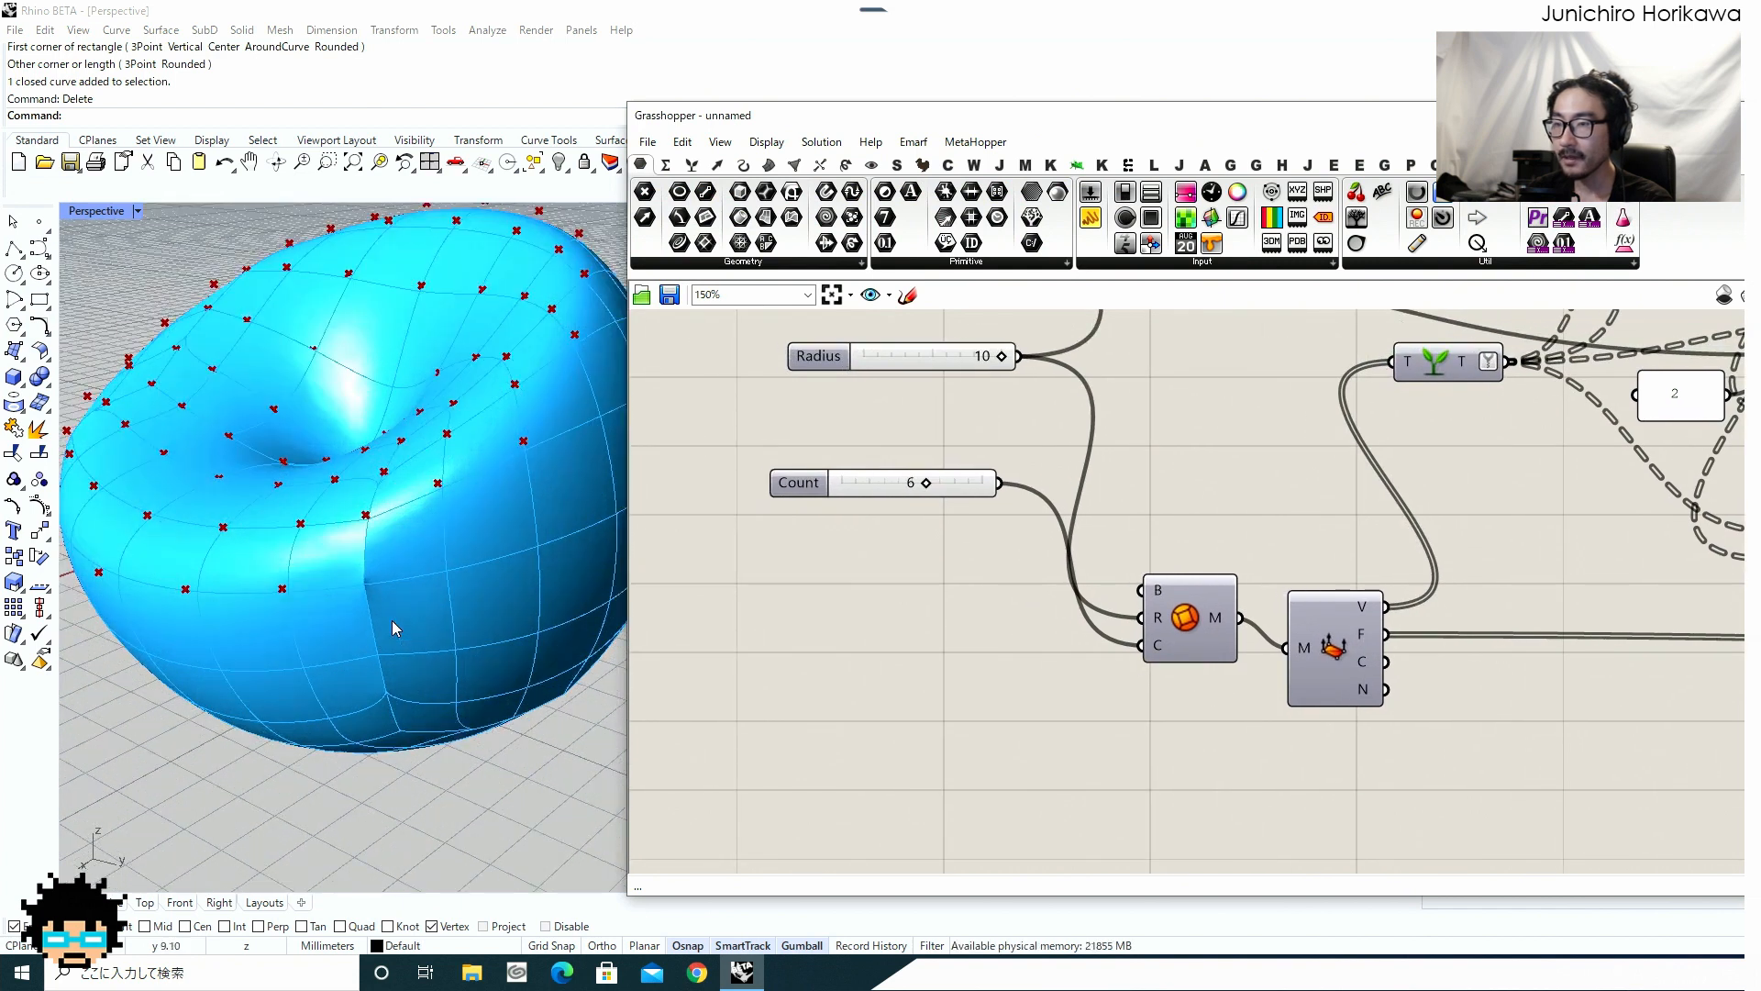
pyautogui.scroll(5, 392, 620)
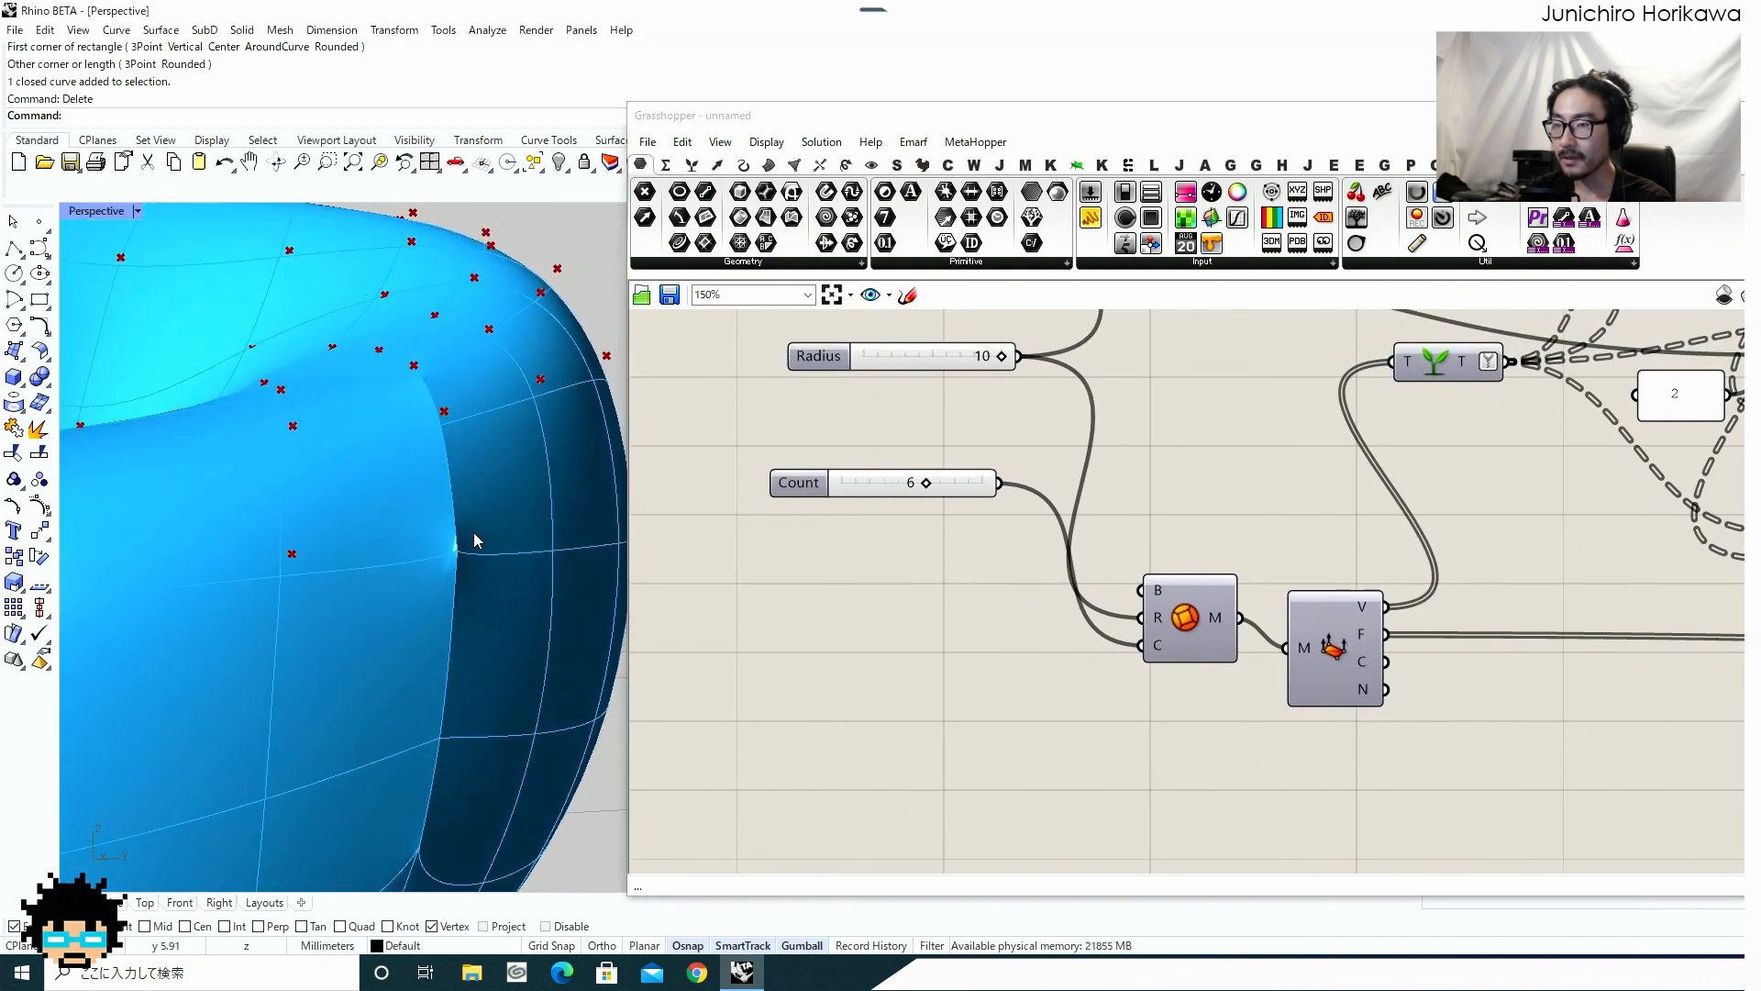
pyautogui.scroll(-5, 471, 541)
pyautogui.moveTo(461, 553); pyautogui.dragTo(452, 523, button='right')
pyautogui.scroll(6, 442, 451)
pyautogui.moveTo(442, 452); pyautogui.dragTo(440, 578, button='right')
pyautogui.scroll(-8, 335, 575)
pyautogui.scroll(3, 316, 615)
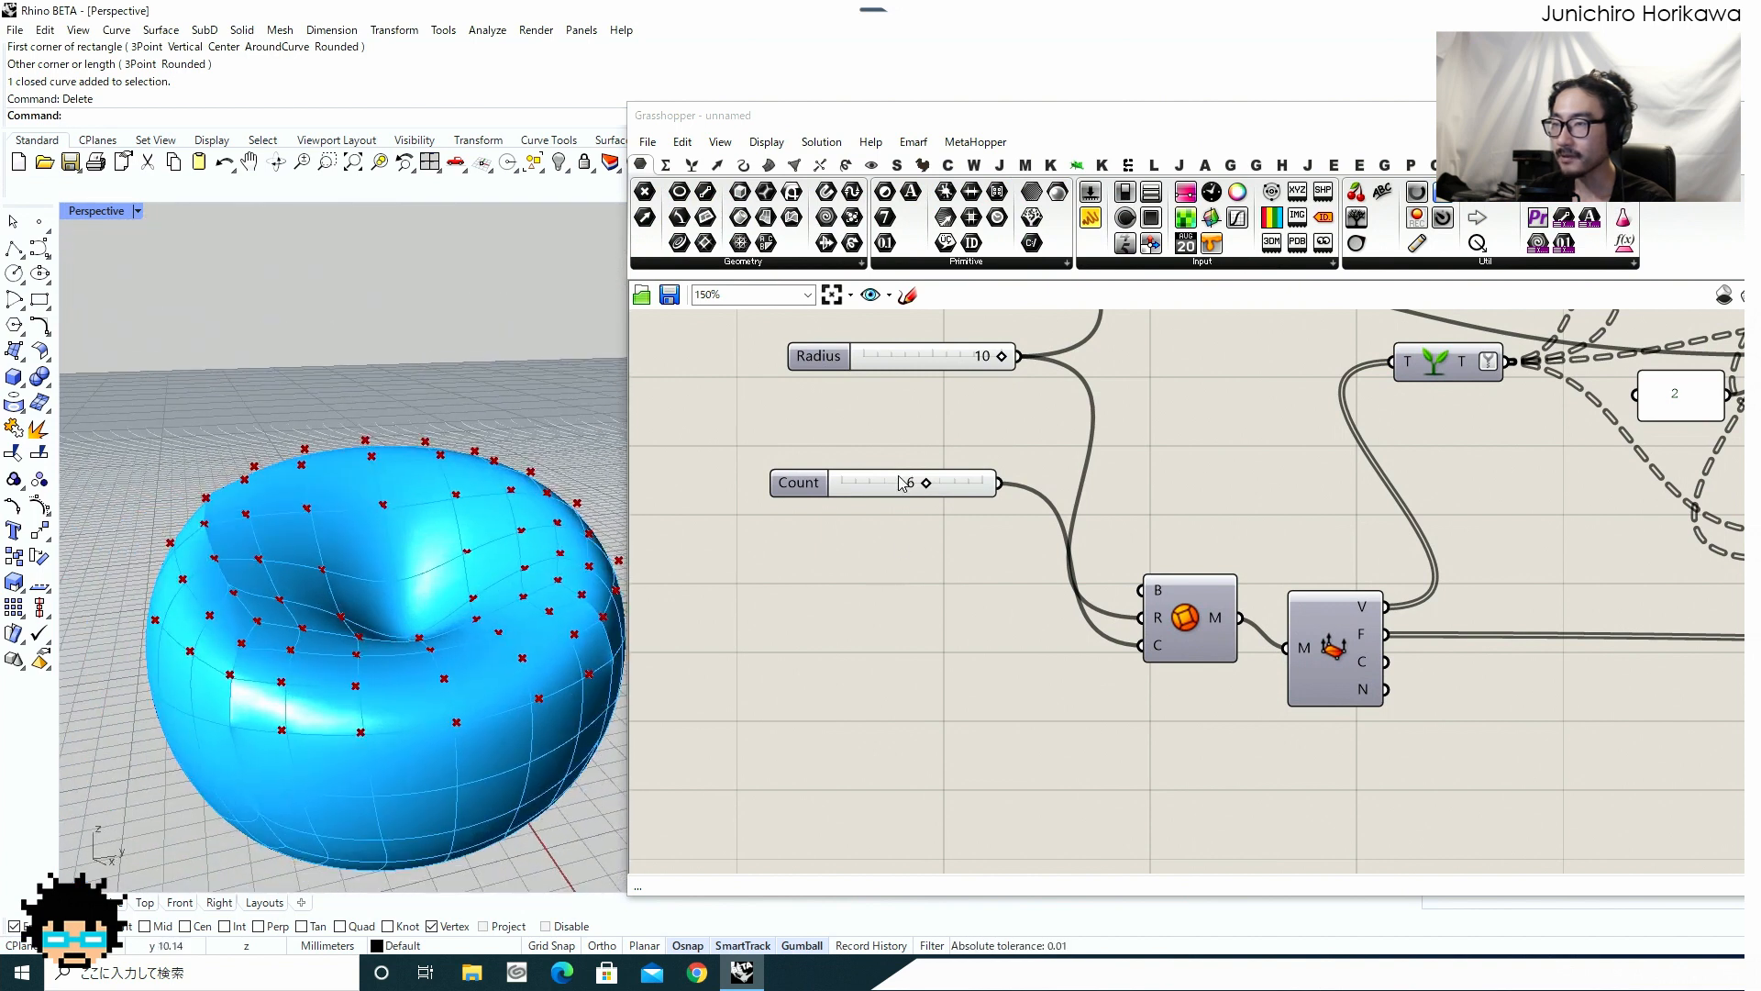
# Move the Count slider lower, try a value of 8, set it to 5, and inspect the chair shape.
pyautogui.moveTo(902, 483); pyautogui.dragTo(950, 563)
pyautogui.scroll(1, 916, 568)
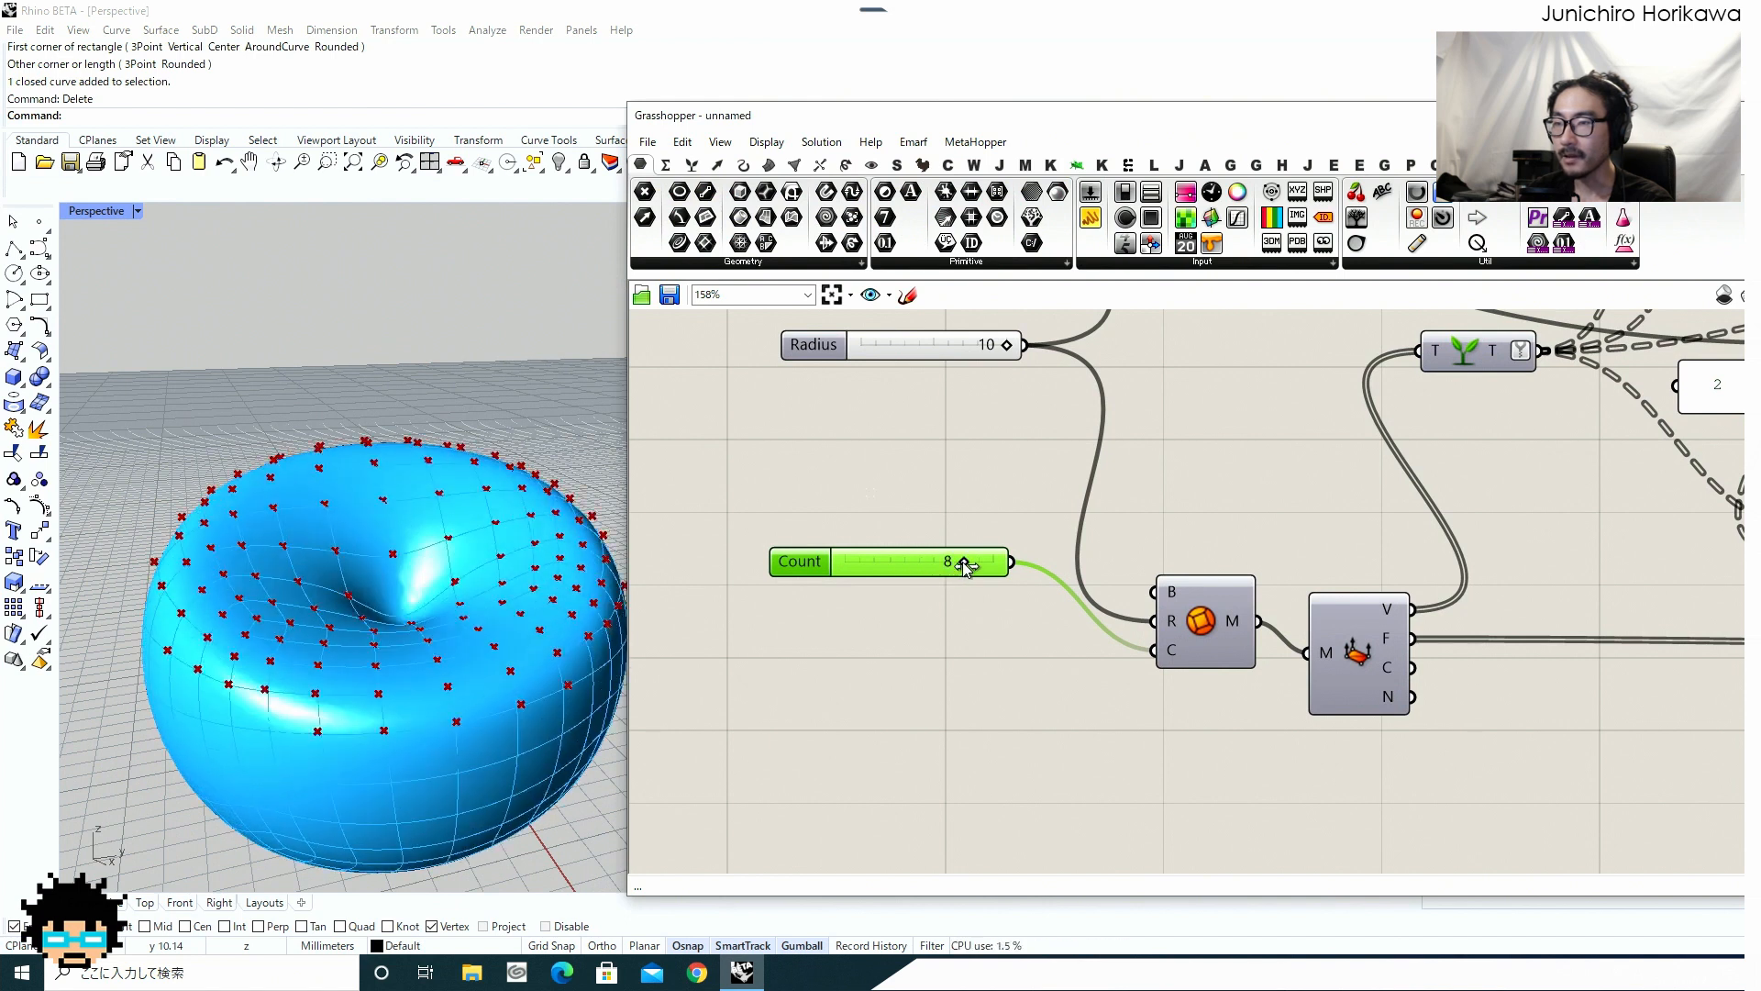
pyautogui.moveTo(957, 563); pyautogui.dragTo(922, 564)
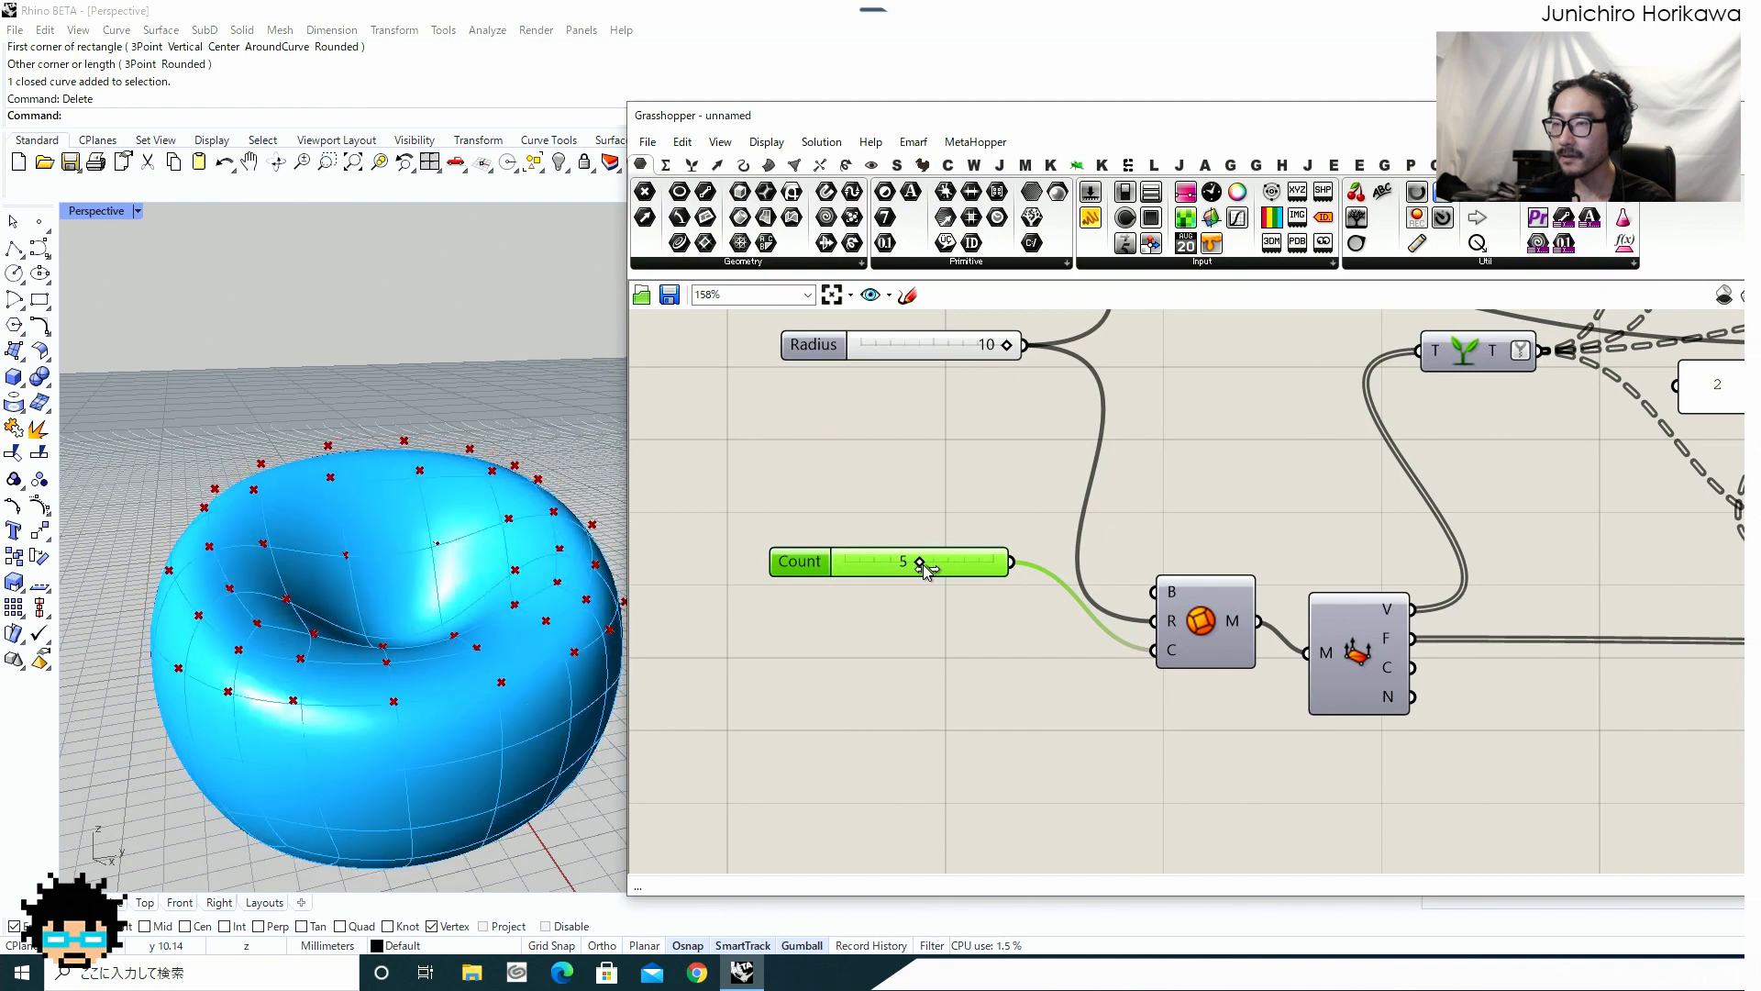
pyautogui.moveTo(492, 565); pyautogui.dragTo(361, 480, button='right')
pyautogui.scroll(4, 310, 552)
pyautogui.scroll(-5, 385, 621)
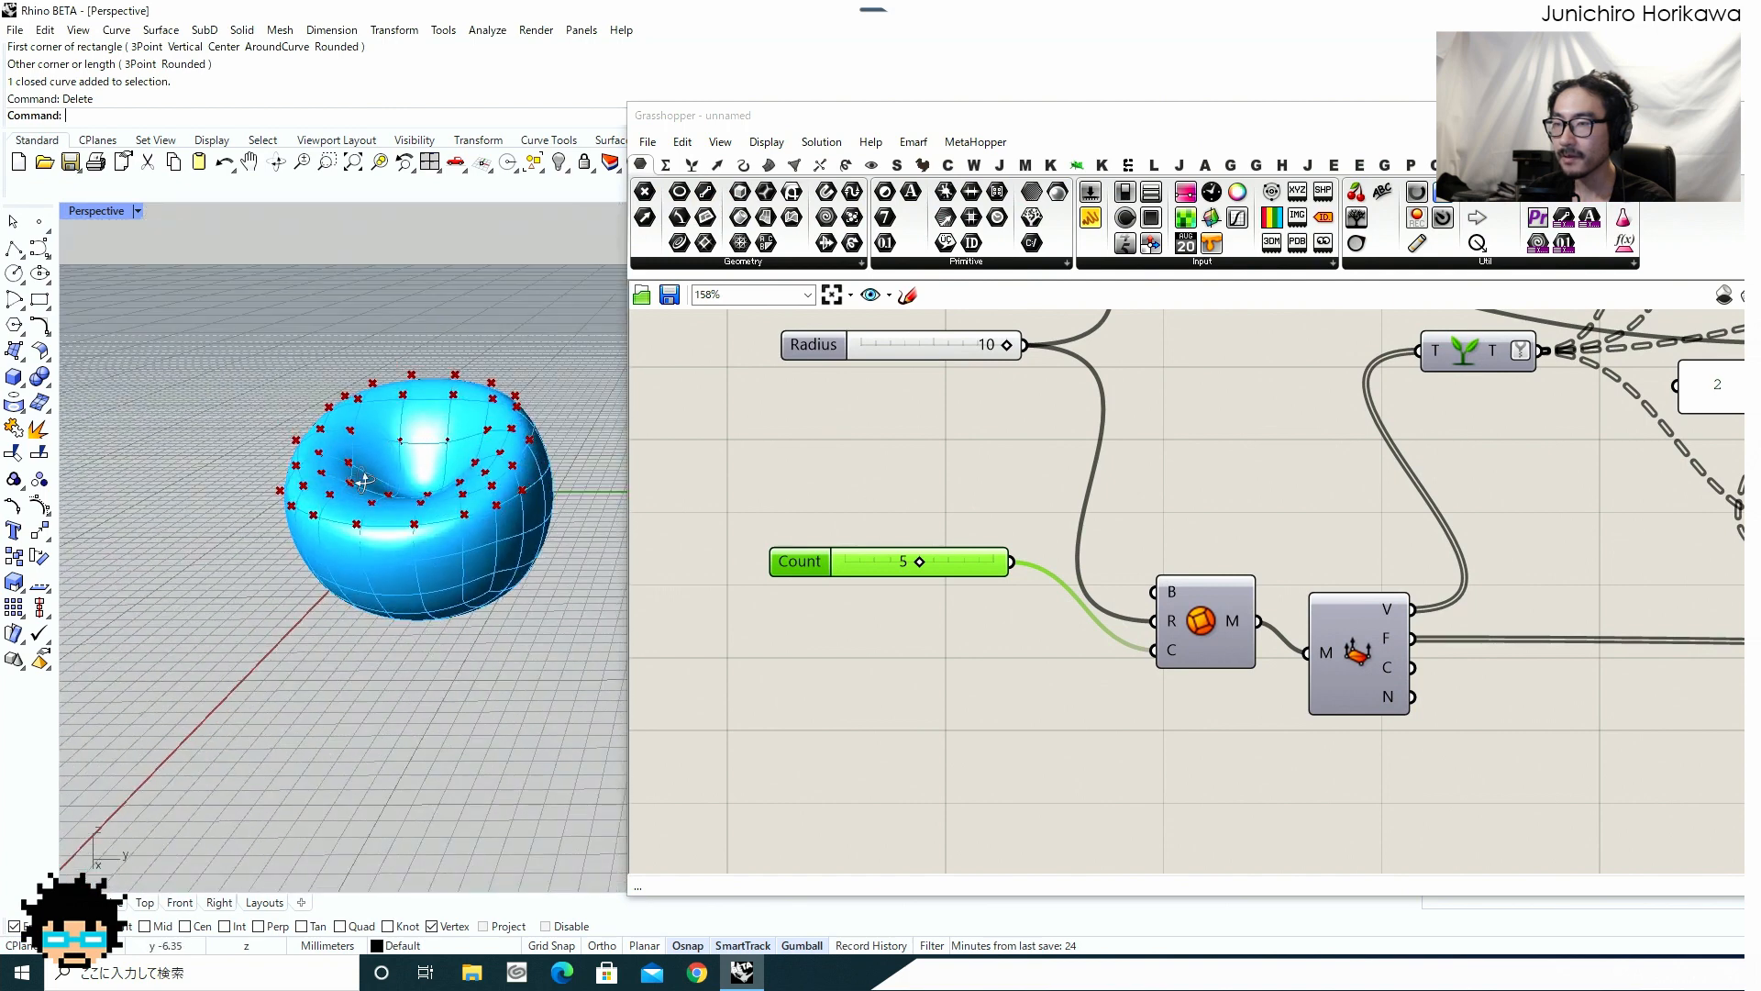
pyautogui.scroll(3, 441, 479)
pyautogui.moveTo(469, 491); pyautogui.dragTo(366, 589, button='right')
pyautogui.keyDown('shift'); pyautogui.moveTo(617, 552); pyautogui.dragTo(424, 570, button='right'); pyautogui.keyUp('shift')
# Turn off the preview of the Move component so its points no longer cover the chair.
pyautogui.scroll(-6, 994, 720)
pyautogui.moveTo(1422, 636); pyautogui.dragTo(1240, 680, button='right')
pyautogui.scroll(3, 1240, 681)
pyautogui.scroll(2, 1356, 695)
pyautogui.moveTo(1462, 708); pyautogui.dragTo(1272, 585)
pyautogui.middleClick(1225, 708)
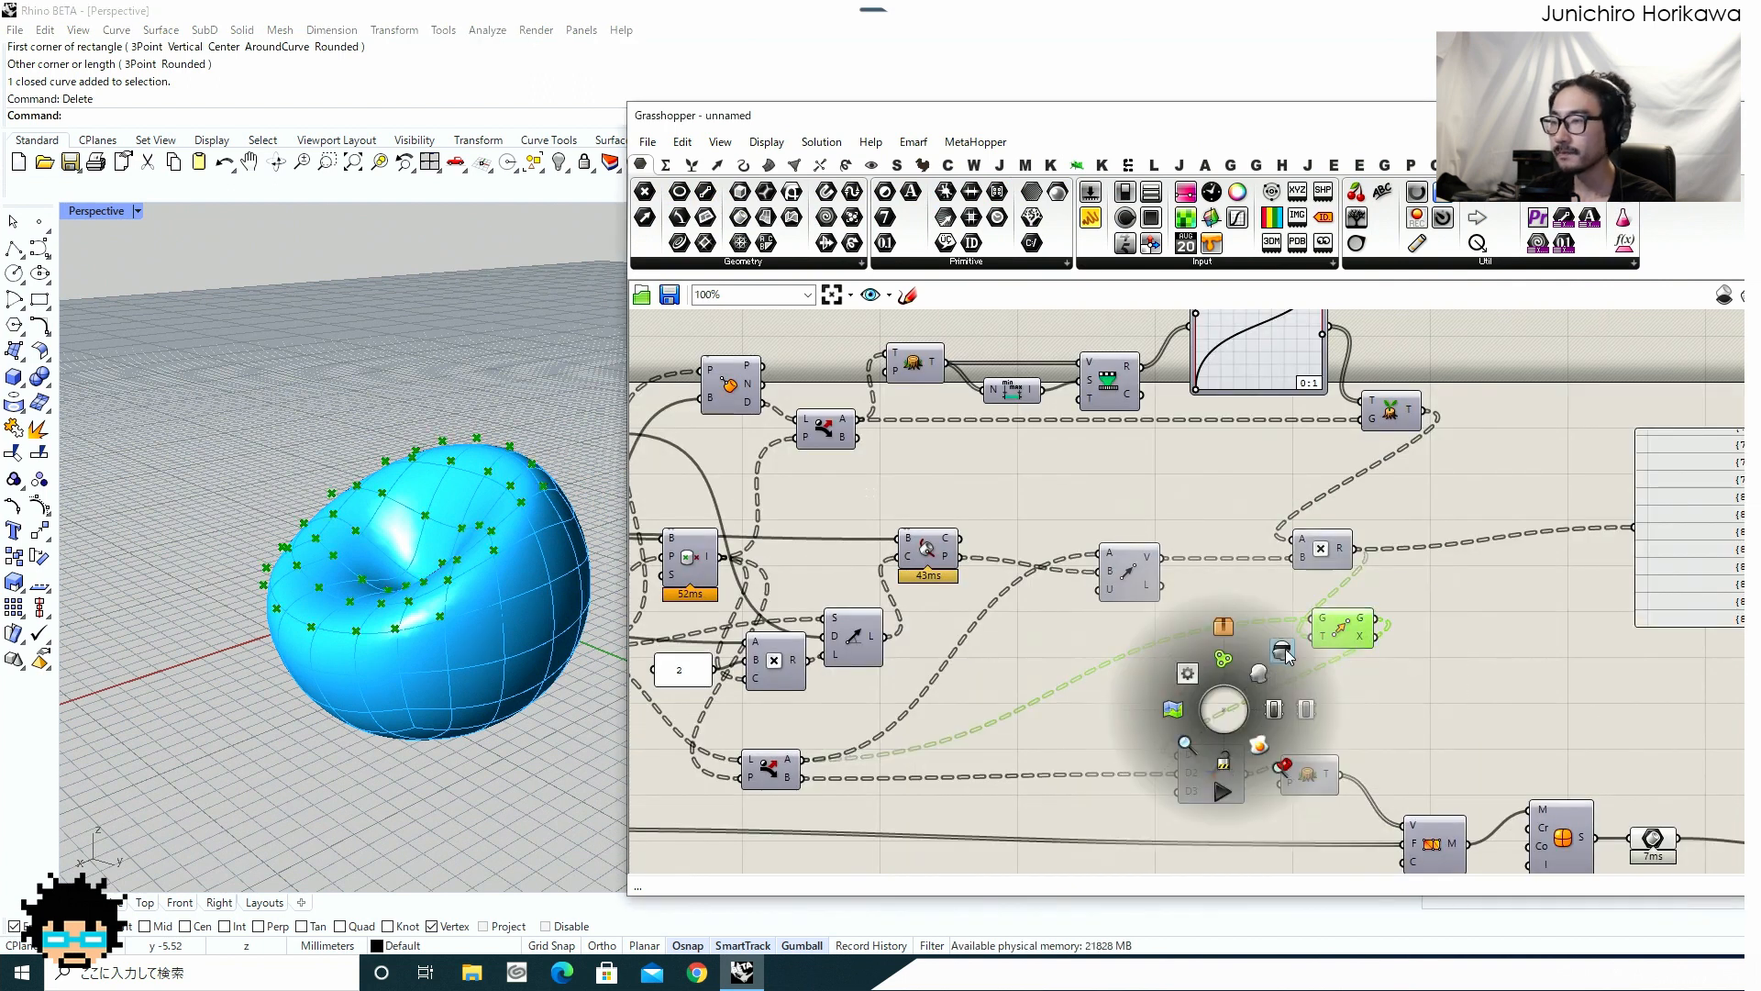
pyautogui.click(1286, 656)
pyautogui.scroll(-1, 1363, 692)
pyautogui.click(1196, 666)
# Reposition the mesh sphere's Radius slider and the Count slider to tidy the input sliders.
pyautogui.moveTo(684, 667); pyautogui.dragTo(1303, 657, button='right')
pyautogui.scroll(3, 1131, 676)
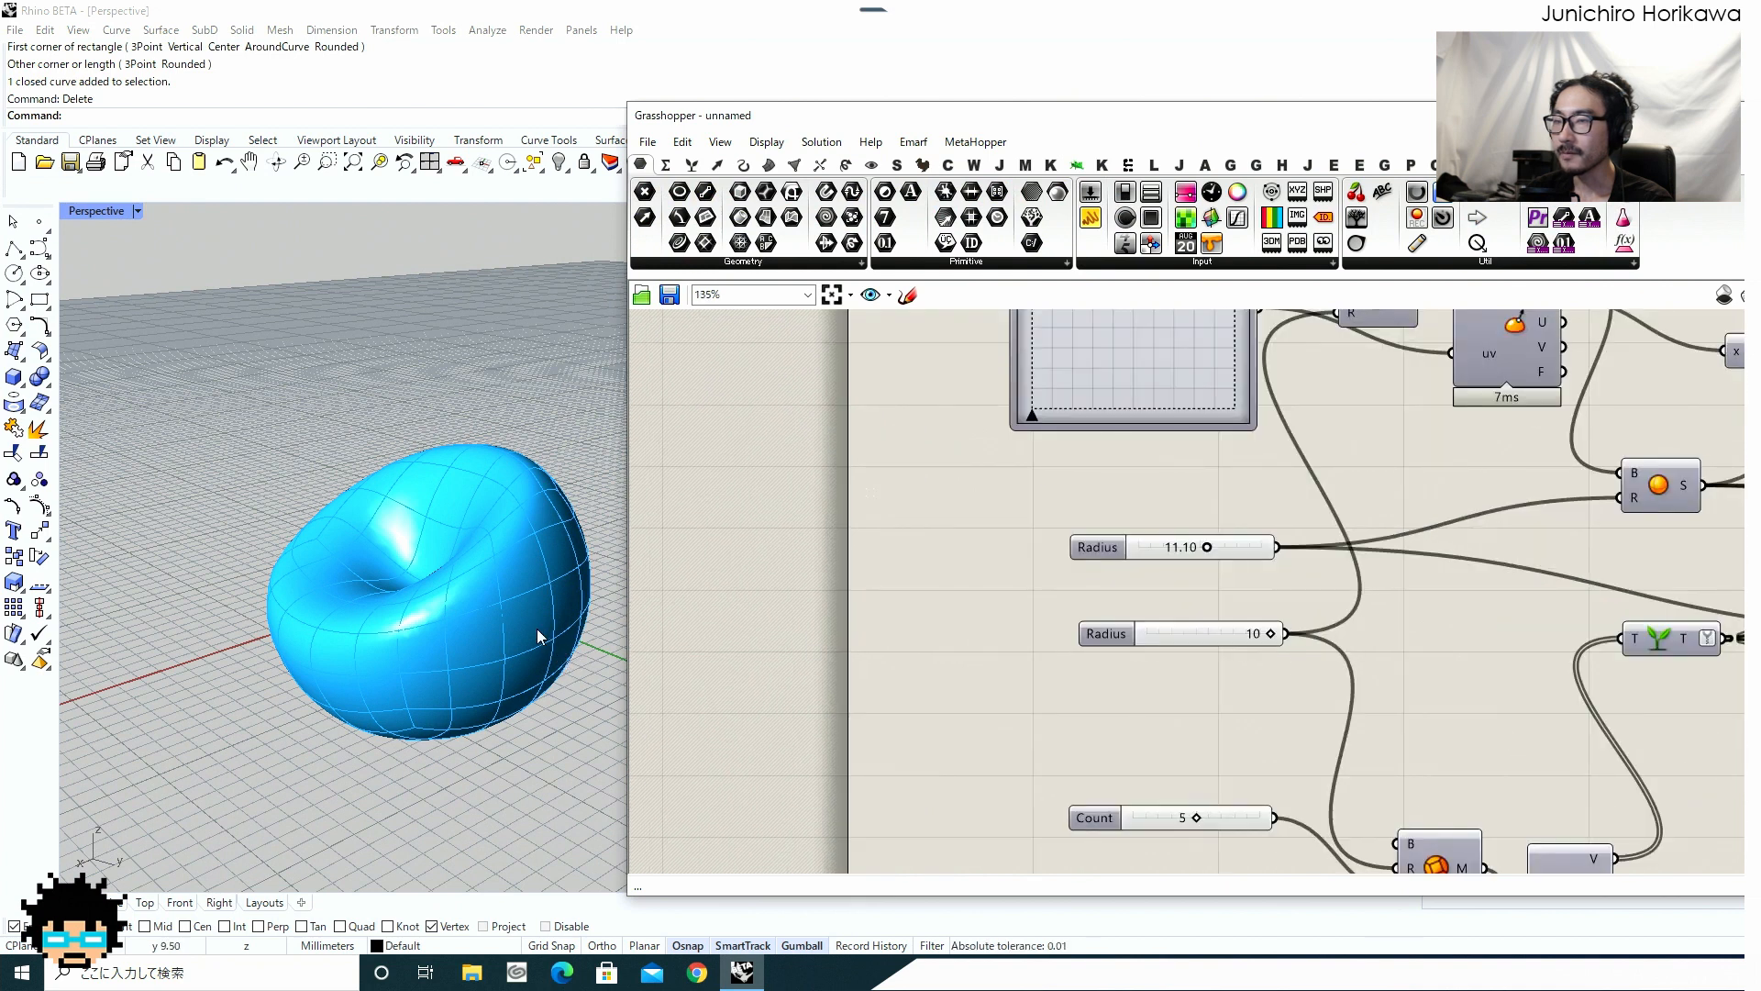
pyautogui.keyDown('shift'); pyautogui.moveTo(537, 637); pyautogui.dragTo(478, 688, button='right'); pyautogui.keyUp('shift')
pyautogui.scroll(1, 1201, 630)
pyautogui.moveTo(1209, 630); pyautogui.dragTo(1182, 664)
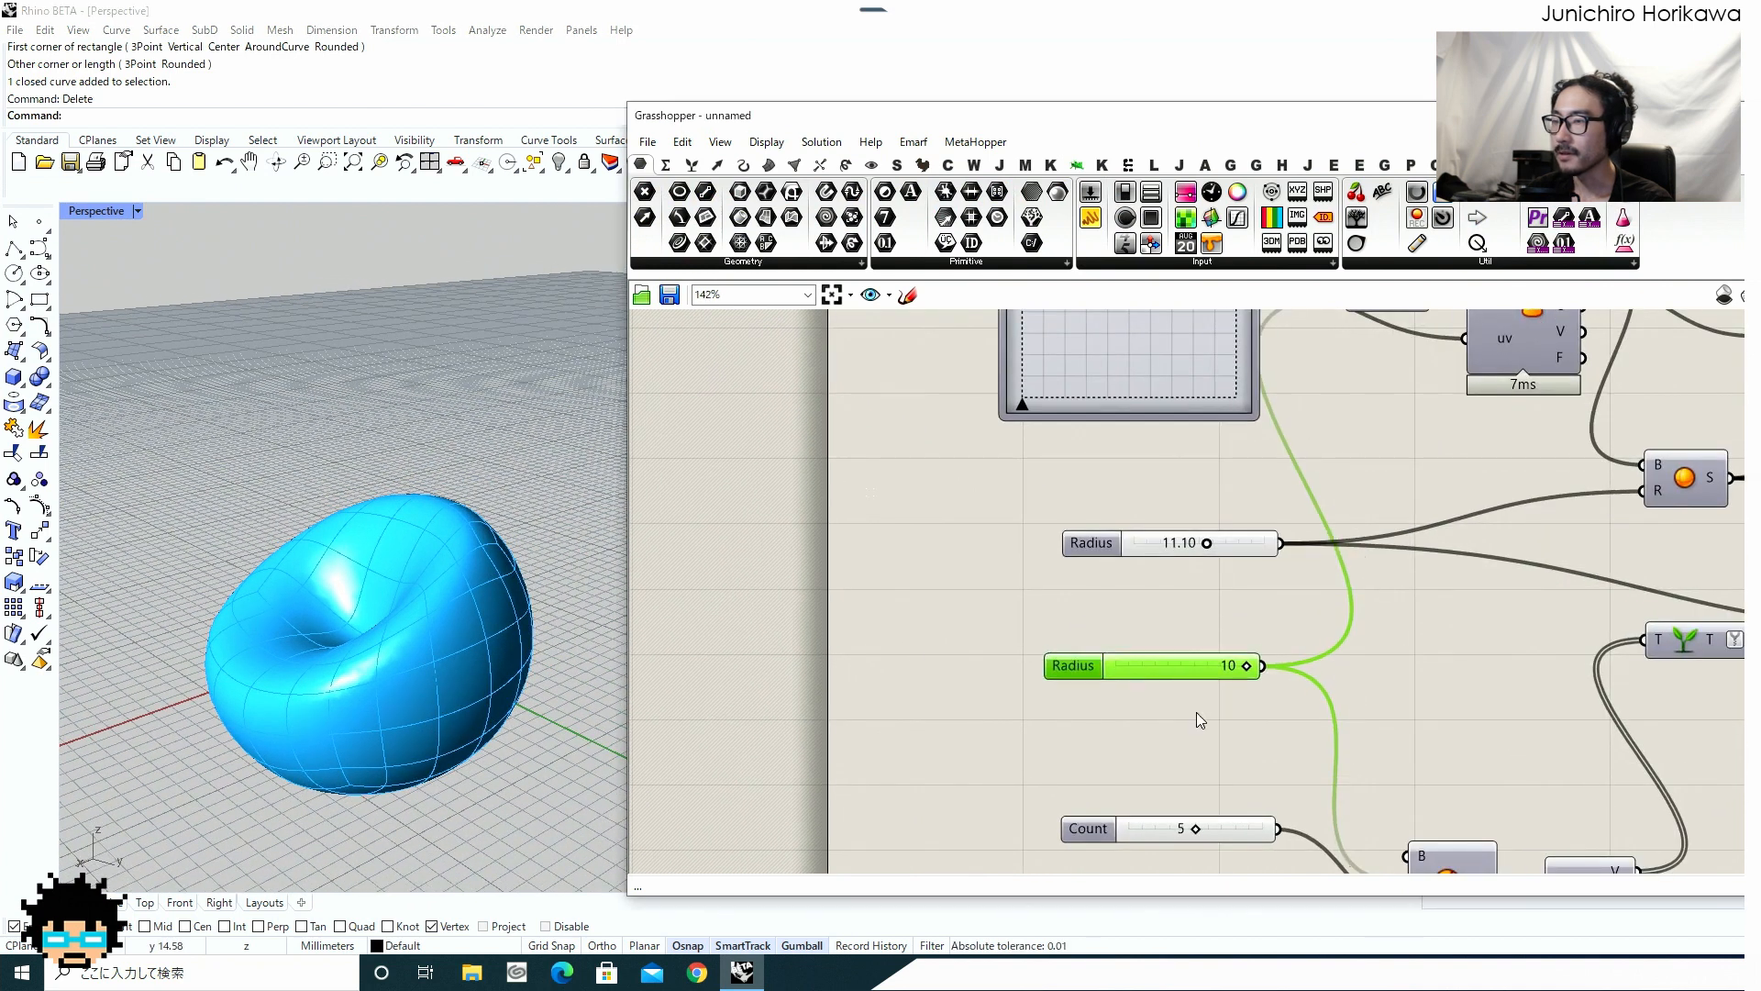
pyautogui.moveTo(1192, 798); pyautogui.dragTo(1182, 724, button='right')
pyautogui.scroll(3, 1182, 725)
pyautogui.moveTo(1218, 757)
pyautogui.mouseDown()
pyautogui.moveTo(1216, 740)
pyautogui.moveTo(1199, 755)
pyautogui.mouseUp()
pyautogui.moveTo(753, 505); pyautogui.dragTo(796, 620, button='right')
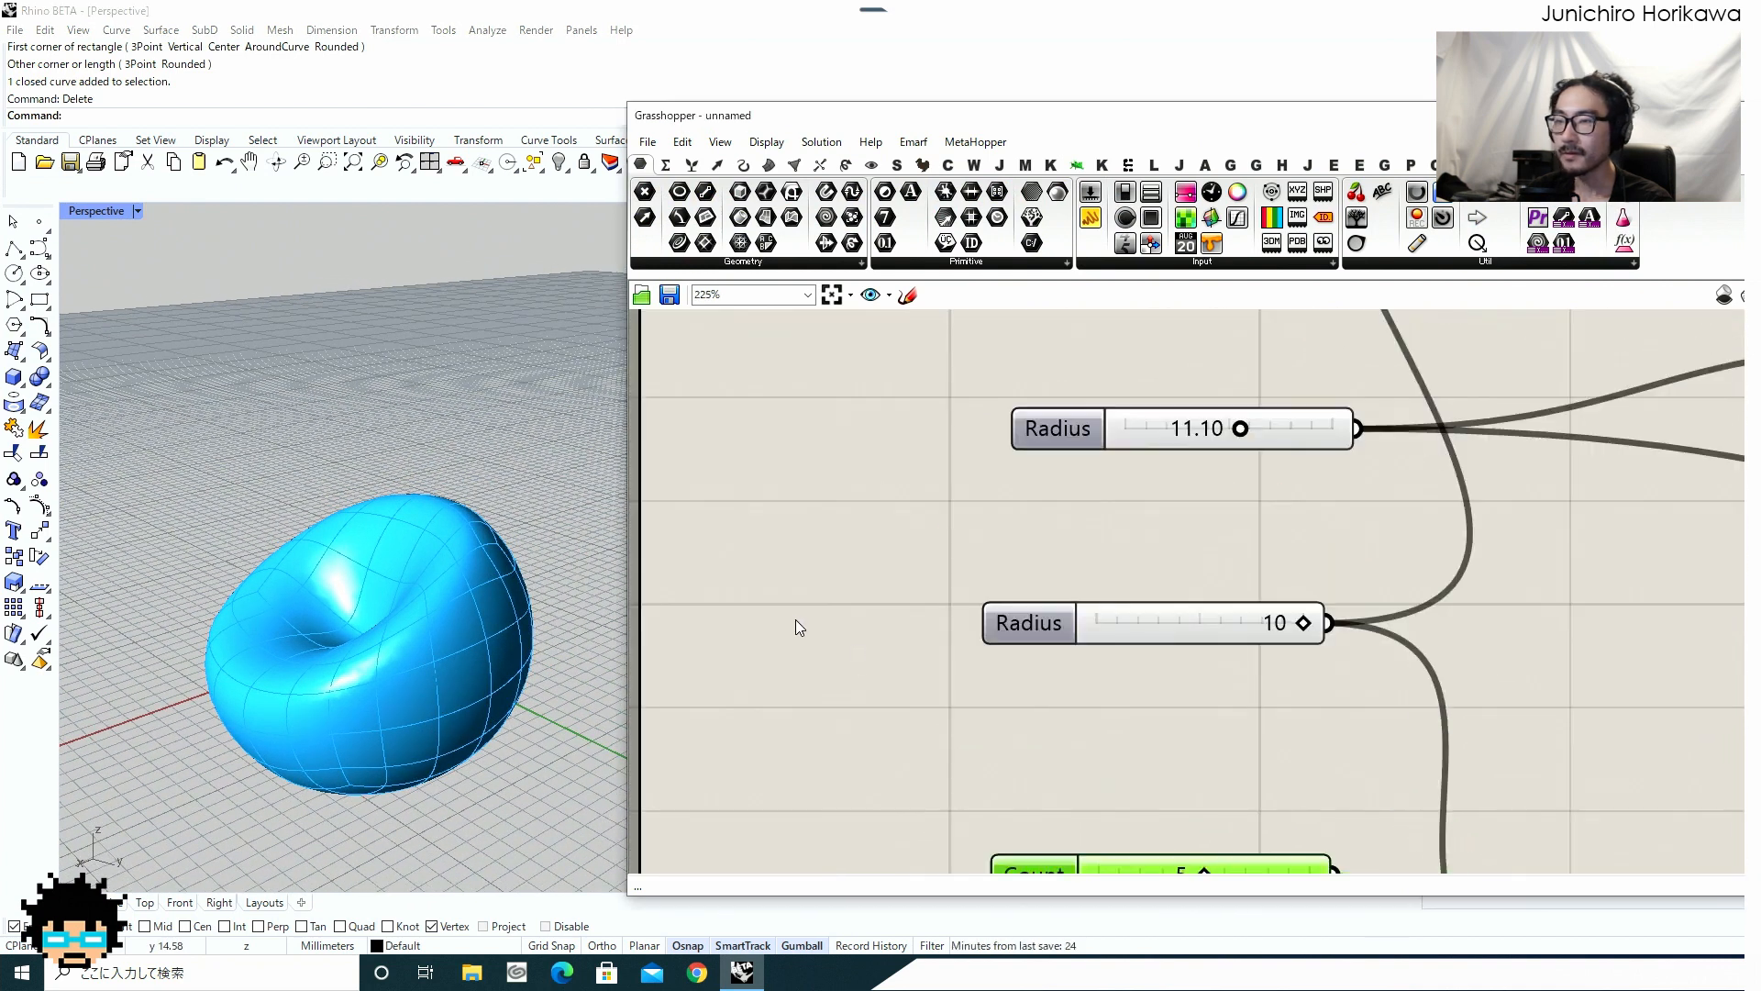
pyautogui.moveTo(398, 679); pyautogui.dragTo(371, 642, button='right')
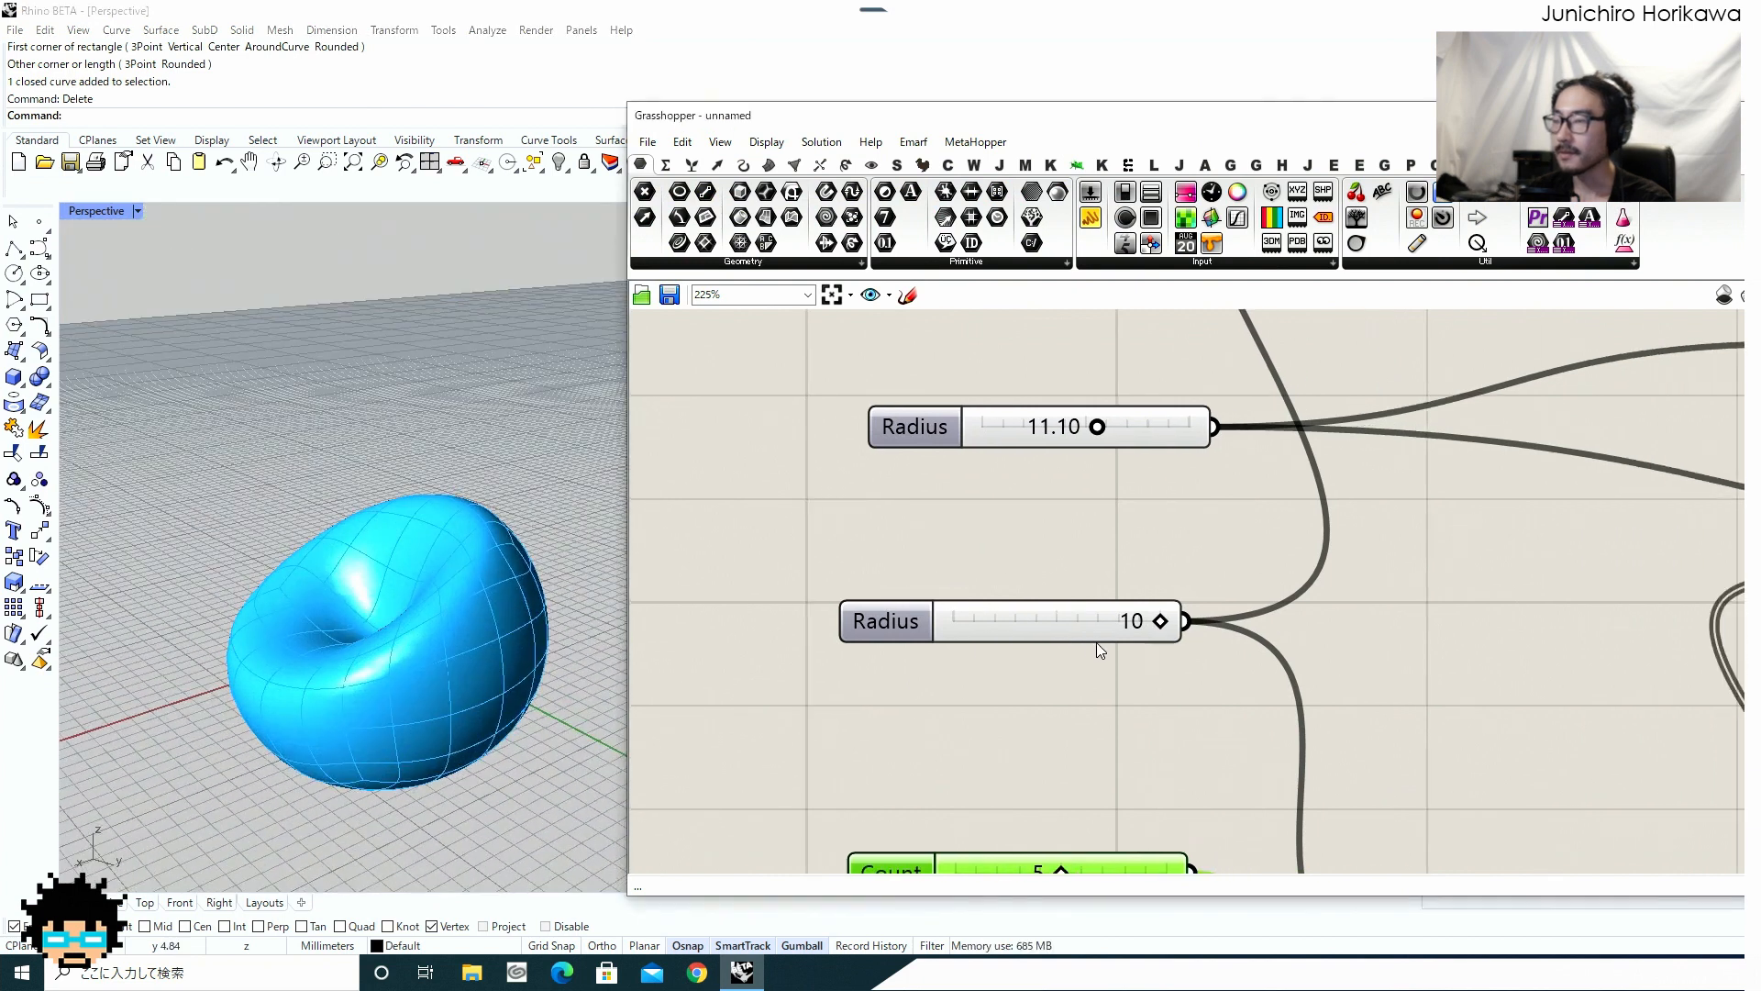
# Orbit to view the chair's seat and narrow the Grasshopper window to give the Rhino viewport more room.
pyautogui.scroll(-5, 1105, 610)
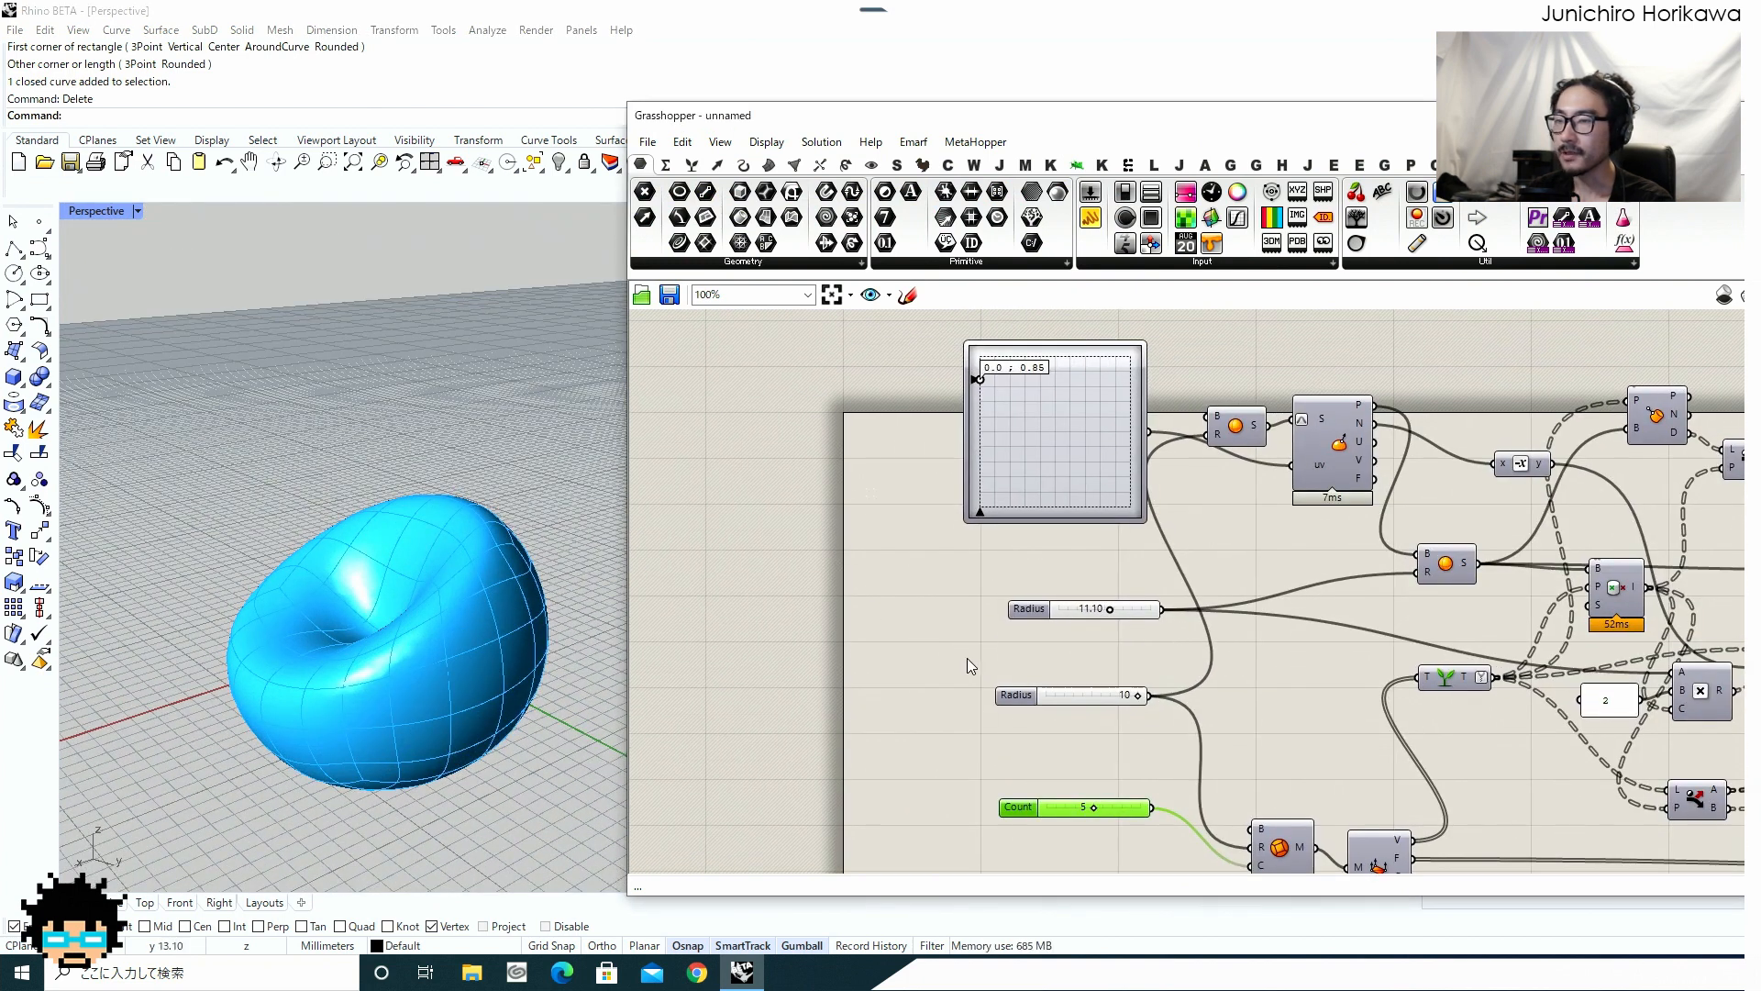
pyautogui.scroll(4, 973, 656)
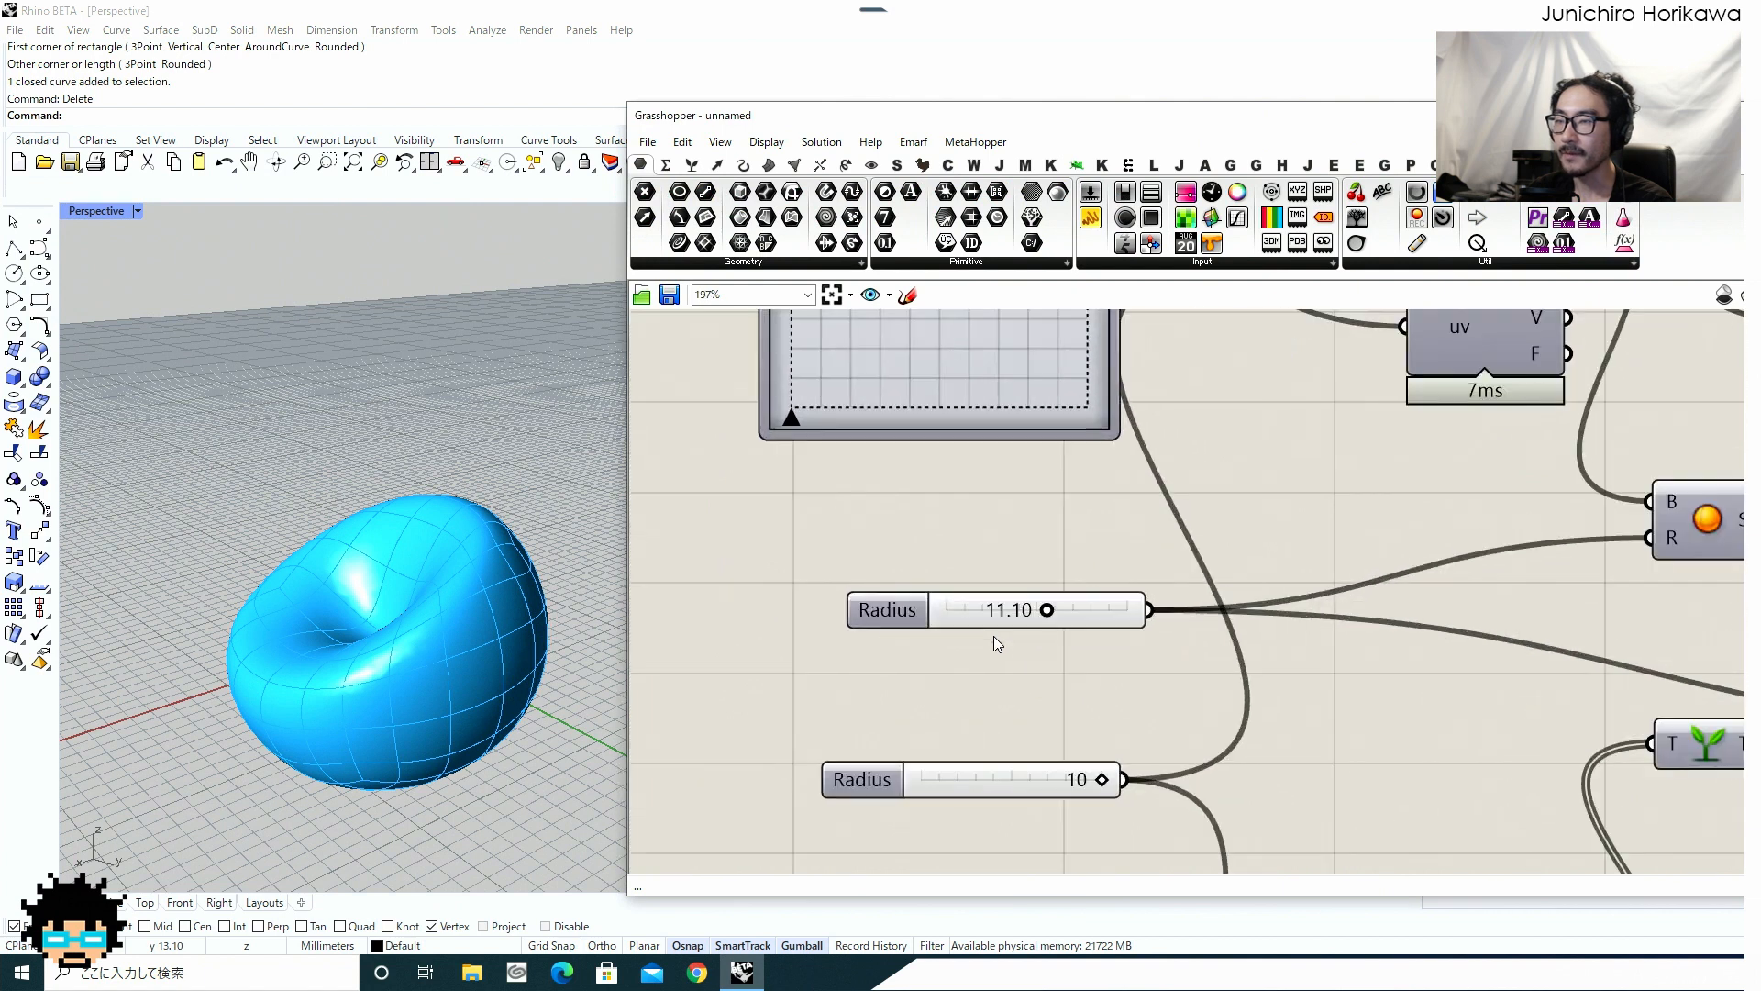
pyautogui.moveTo(300, 611); pyautogui.dragTo(615, 647, button='right')
pyautogui.click(724, 632)
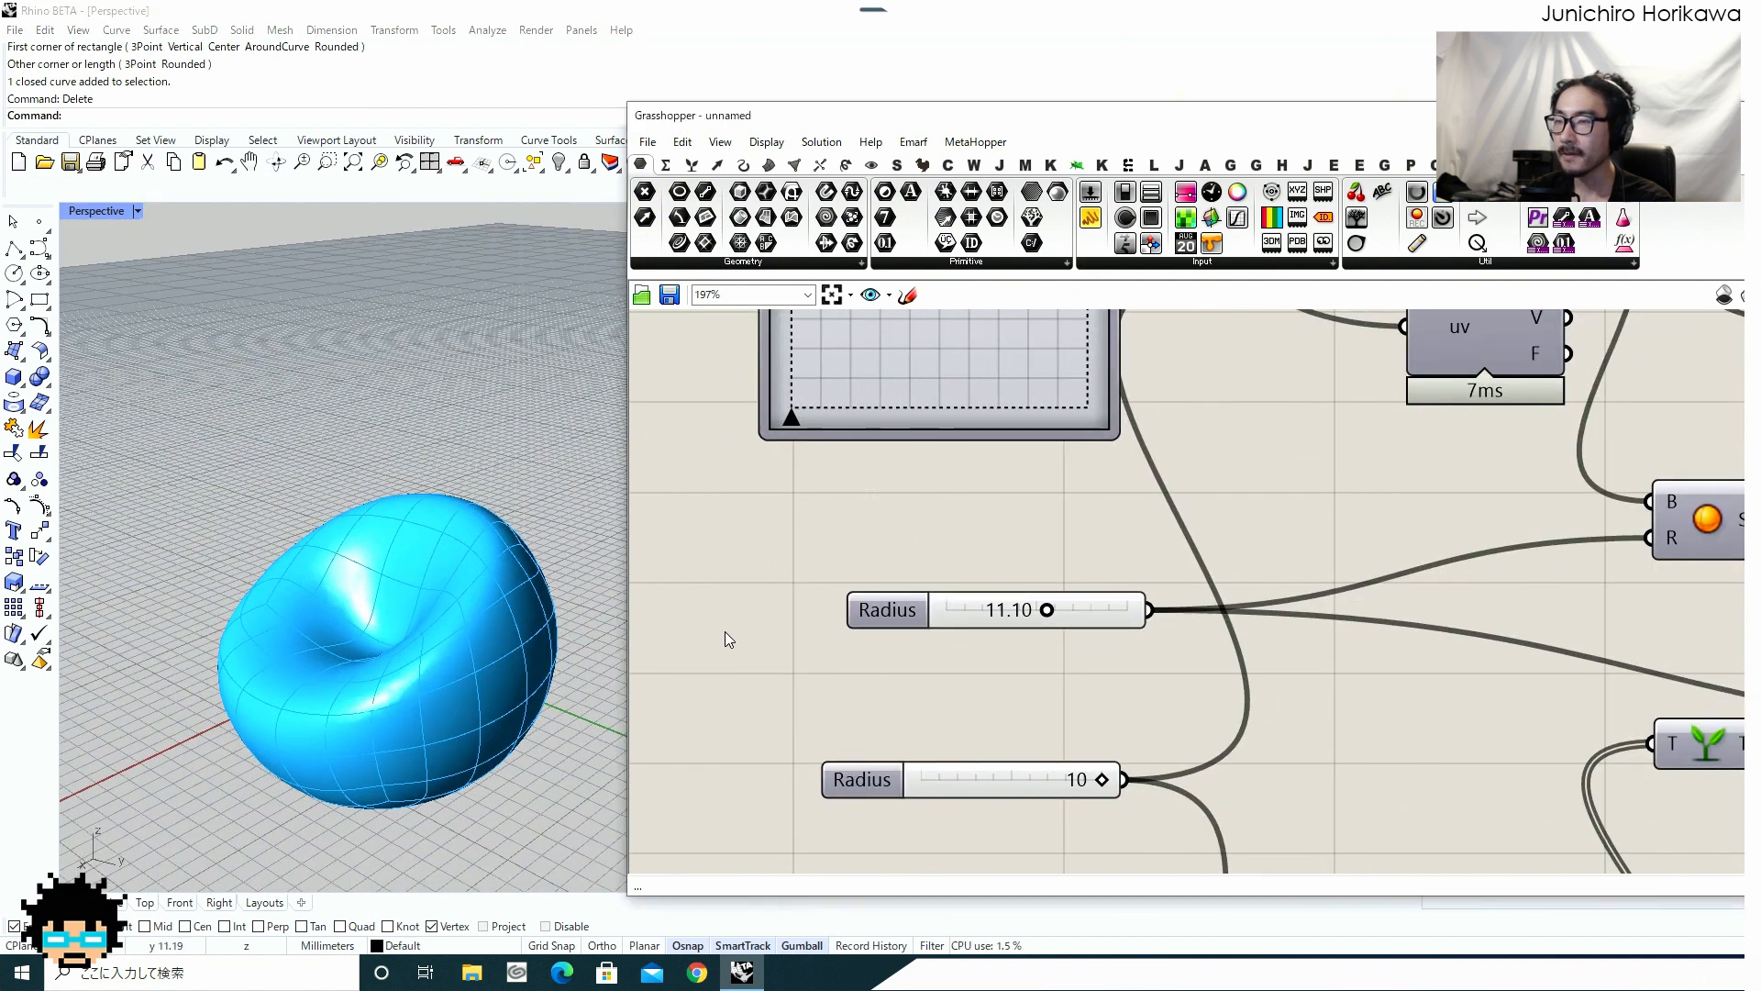
pyautogui.scroll(1, 680, 631)
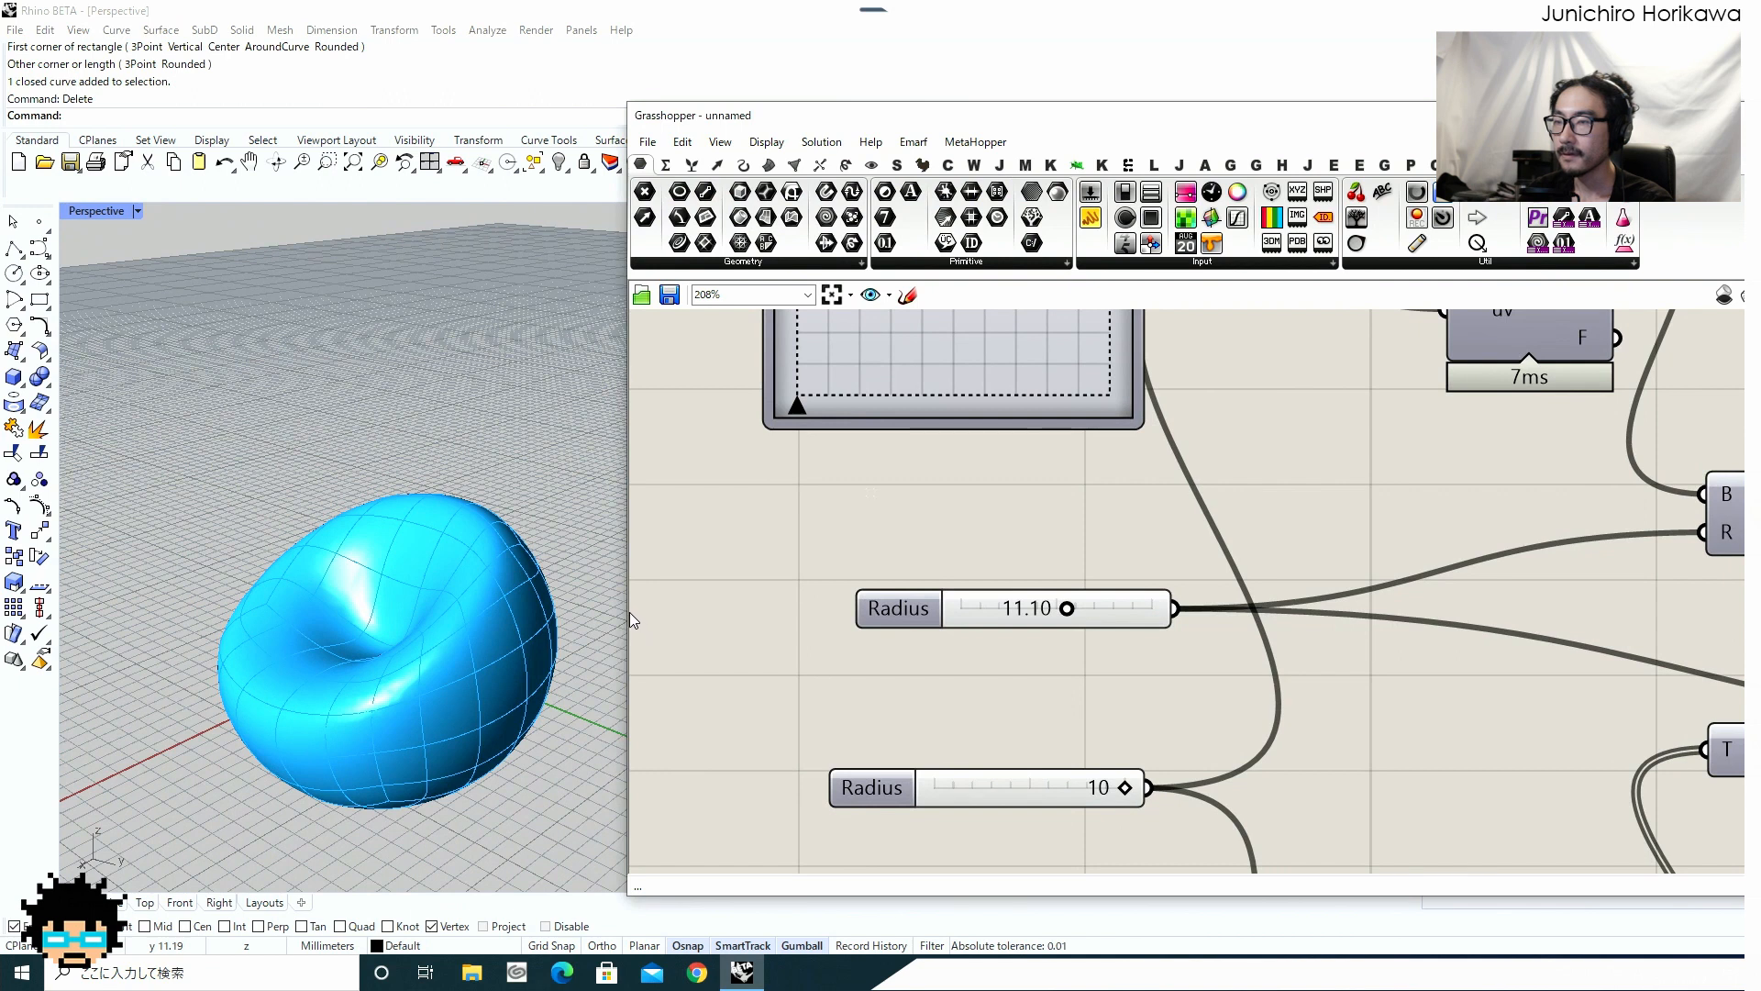
pyautogui.moveTo(629, 612); pyautogui.dragTo(985, 622)
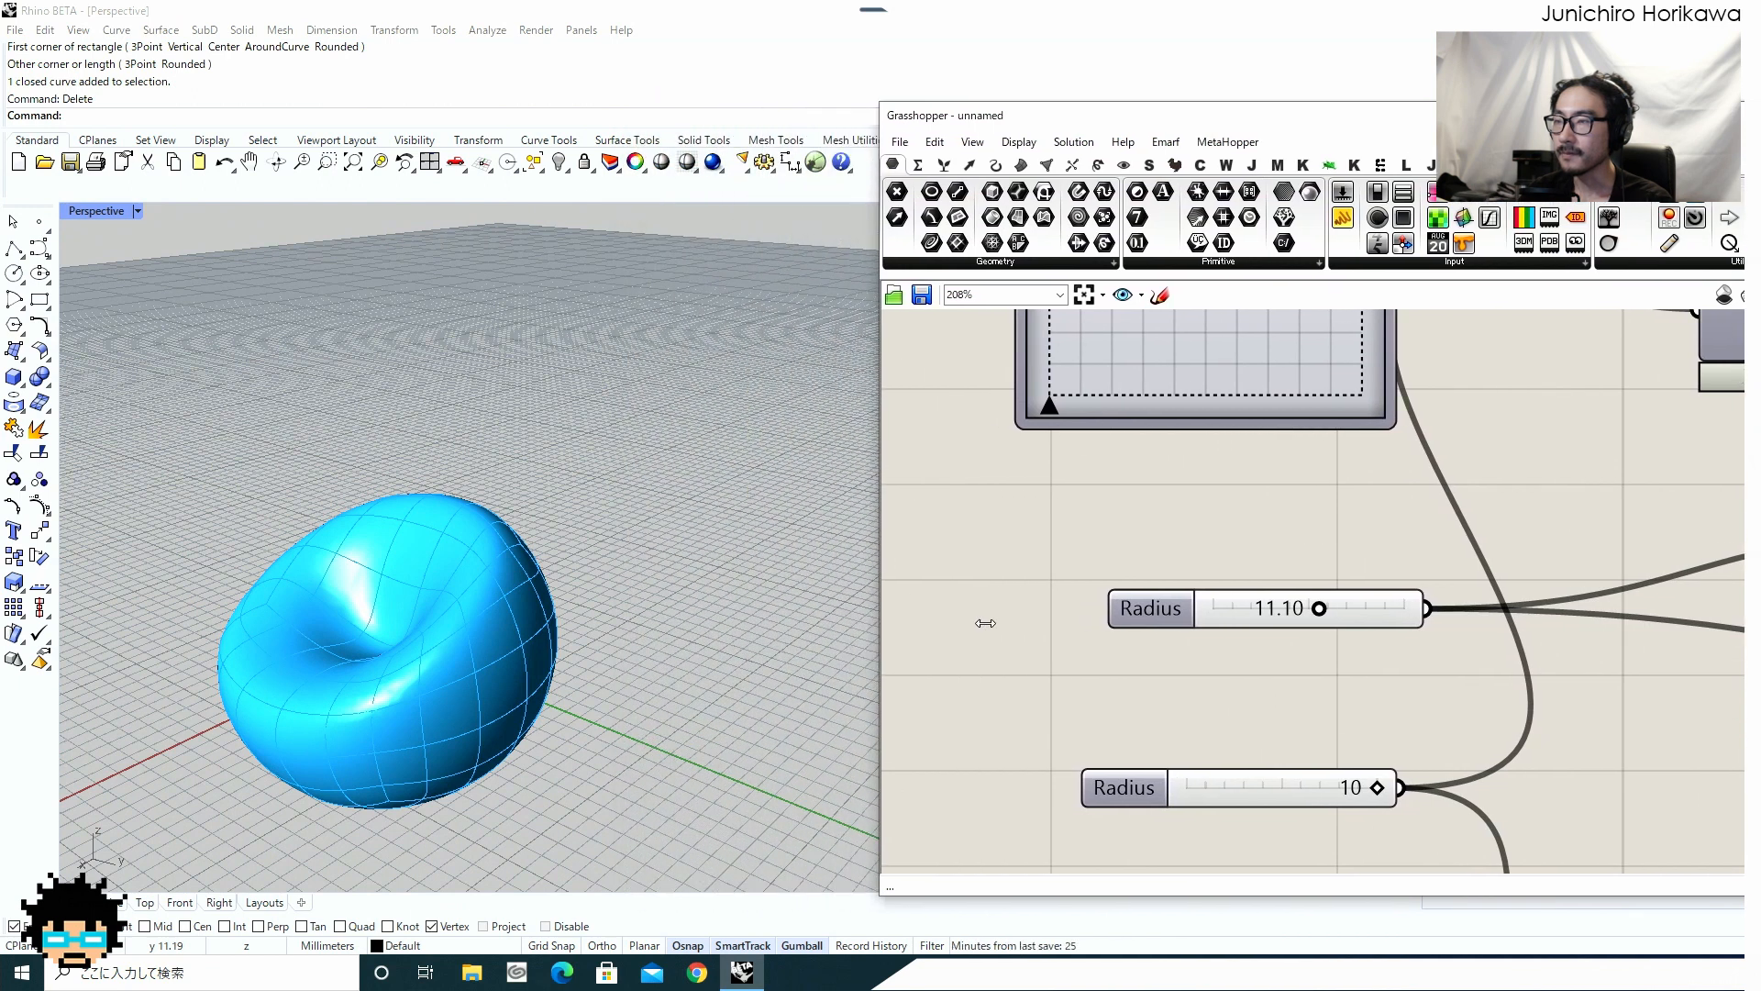
# Set the cutting sphere's Radius slider, the upper of the two, to 13.03.
pyautogui.scroll(-5, 987, 633)
pyautogui.scroll(2, 1044, 639)
pyautogui.moveTo(1053, 648); pyautogui.dragTo(1125, 668, button='right')
pyautogui.scroll(3, 1150, 633)
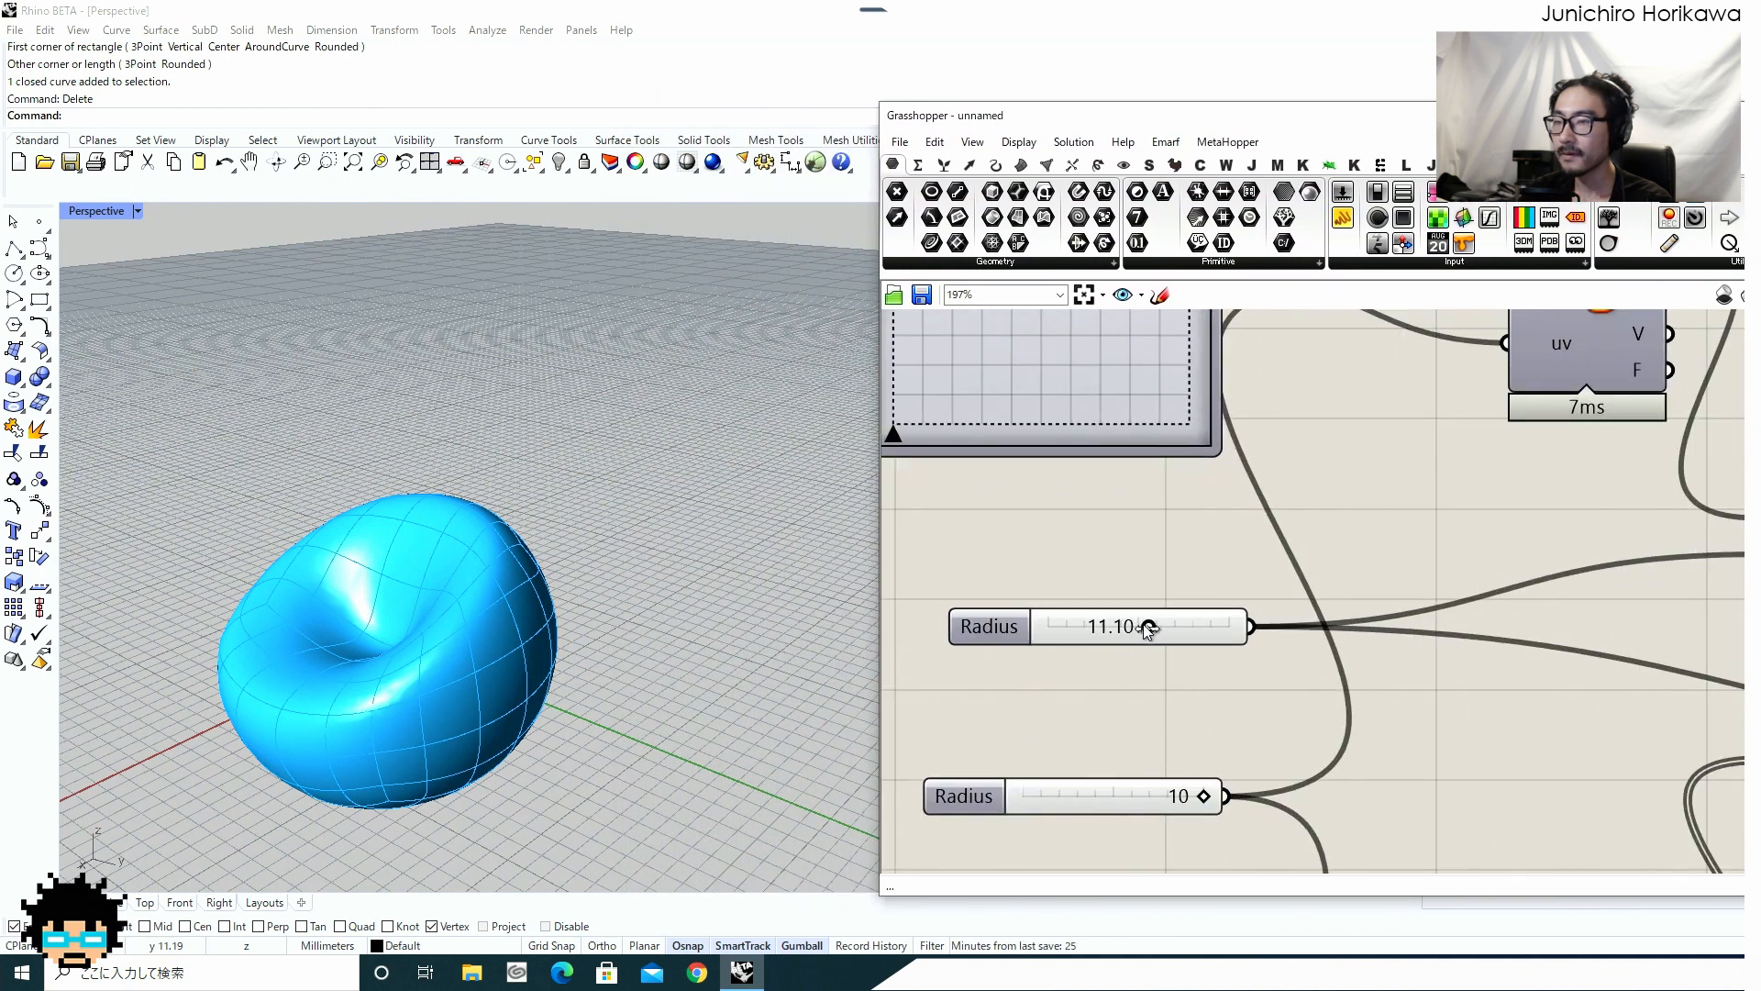
pyautogui.moveTo(1124, 630); pyautogui.dragTo(1171, 630)
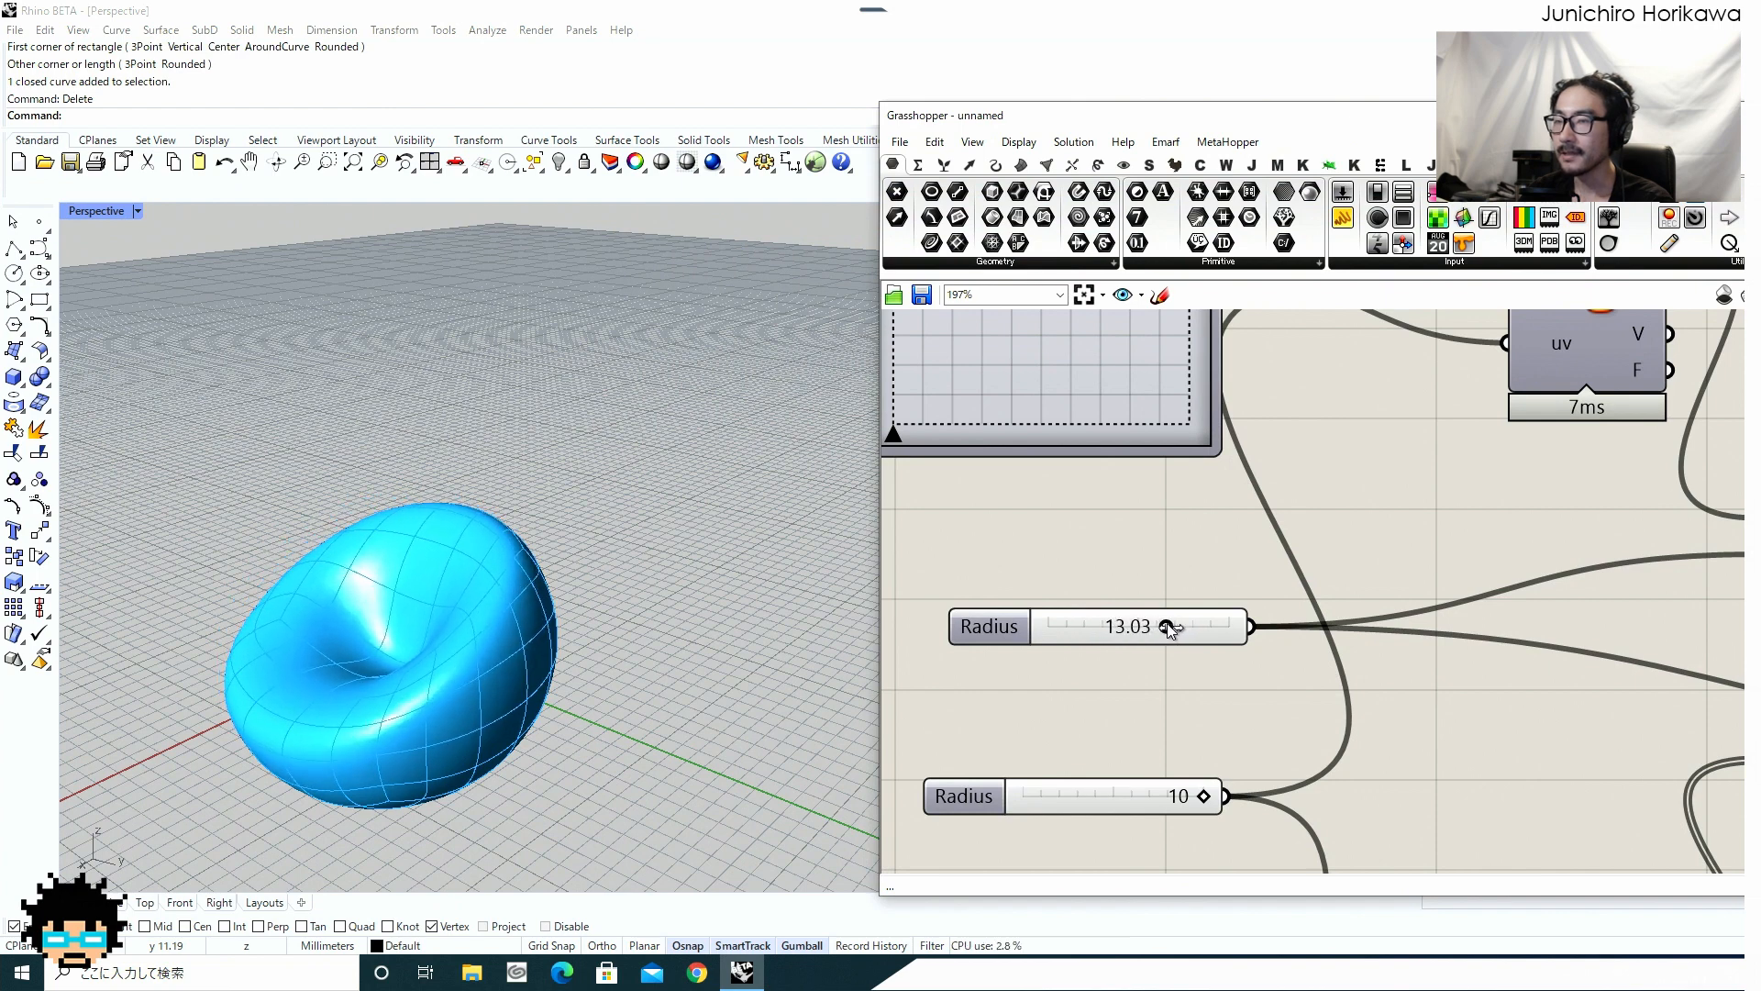
# Set the MD Slider that positions the cutting sphere to 0.0 ; 0.83.
pyautogui.moveTo(475, 681); pyautogui.dragTo(442, 699, button='right')
pyautogui.scroll(-2, 976, 623)
pyautogui.moveTo(943, 364); pyautogui.dragTo(1110, 490, button='right')
pyautogui.scroll(1, 1090, 463)
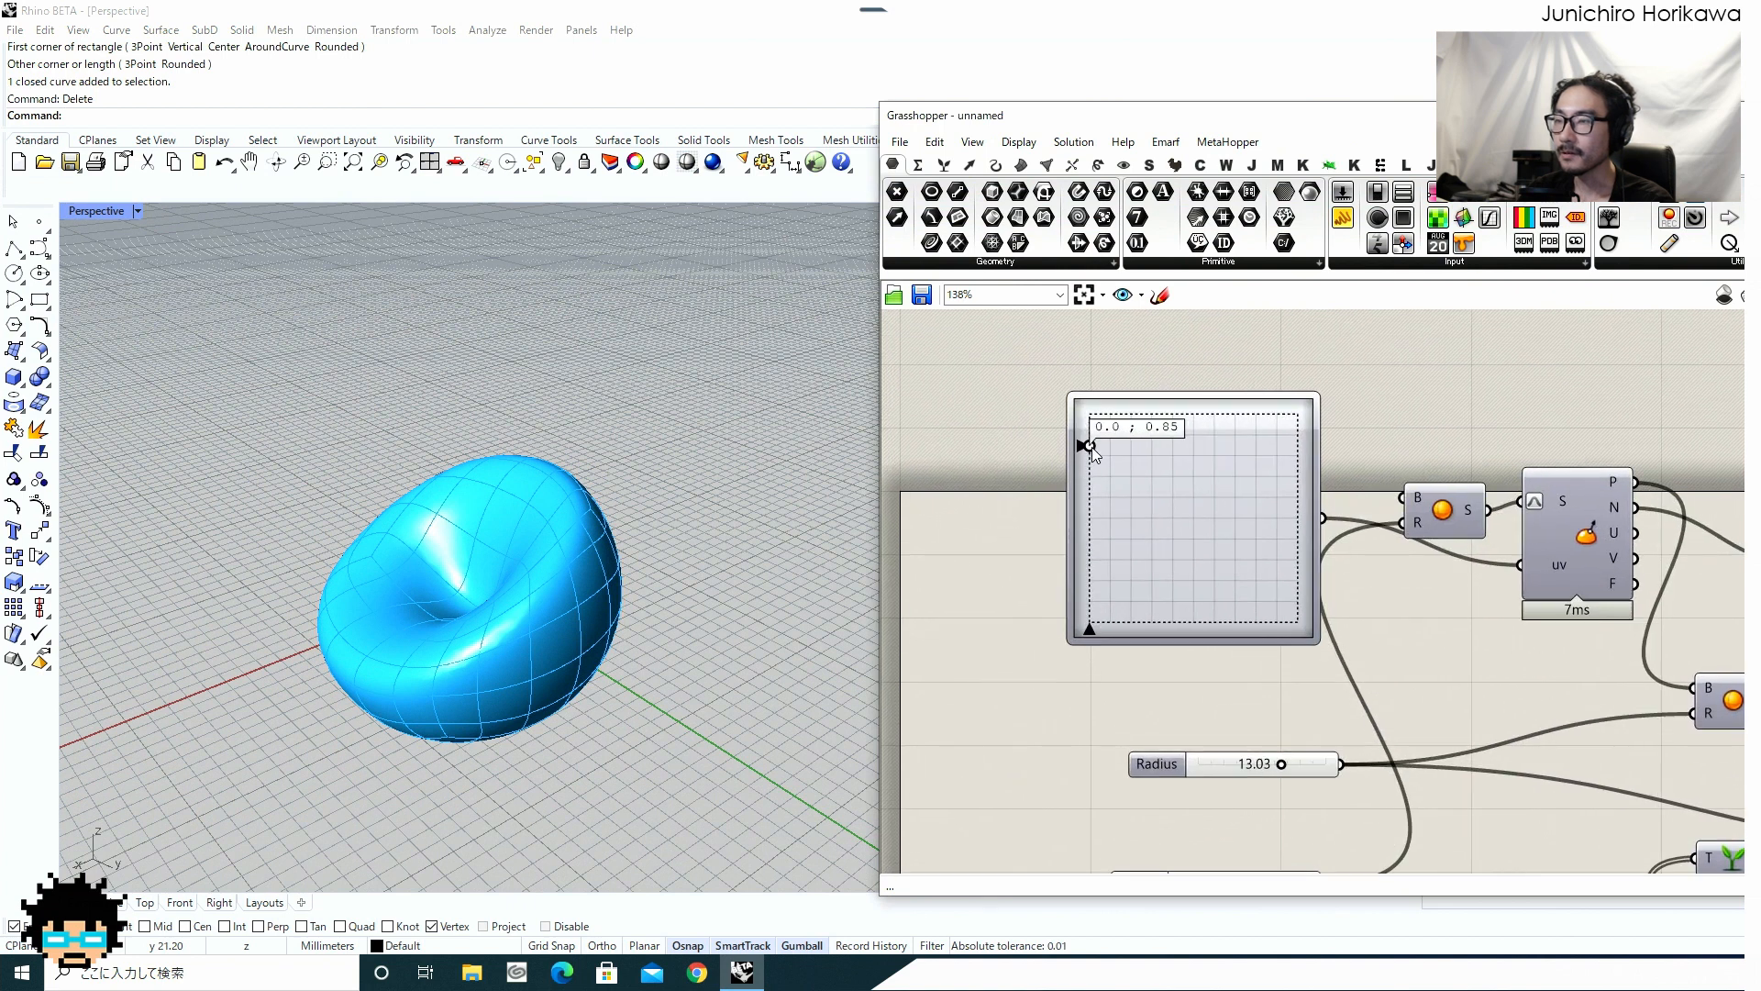
pyautogui.moveTo(1091, 448)
pyautogui.mouseDown()
pyautogui.moveTo(1202, 461)
pyautogui.moveTo(1215, 440)
pyautogui.moveTo(1105, 456)
pyautogui.moveTo(1082, 519)
pyautogui.moveTo(1086, 453)
pyautogui.mouseUp()
# Try an S-shaped Graph Mapper curve with the lower handle on the bottom edge and the upper handle on the top edge.
pyautogui.scroll(-3, 1196, 538)
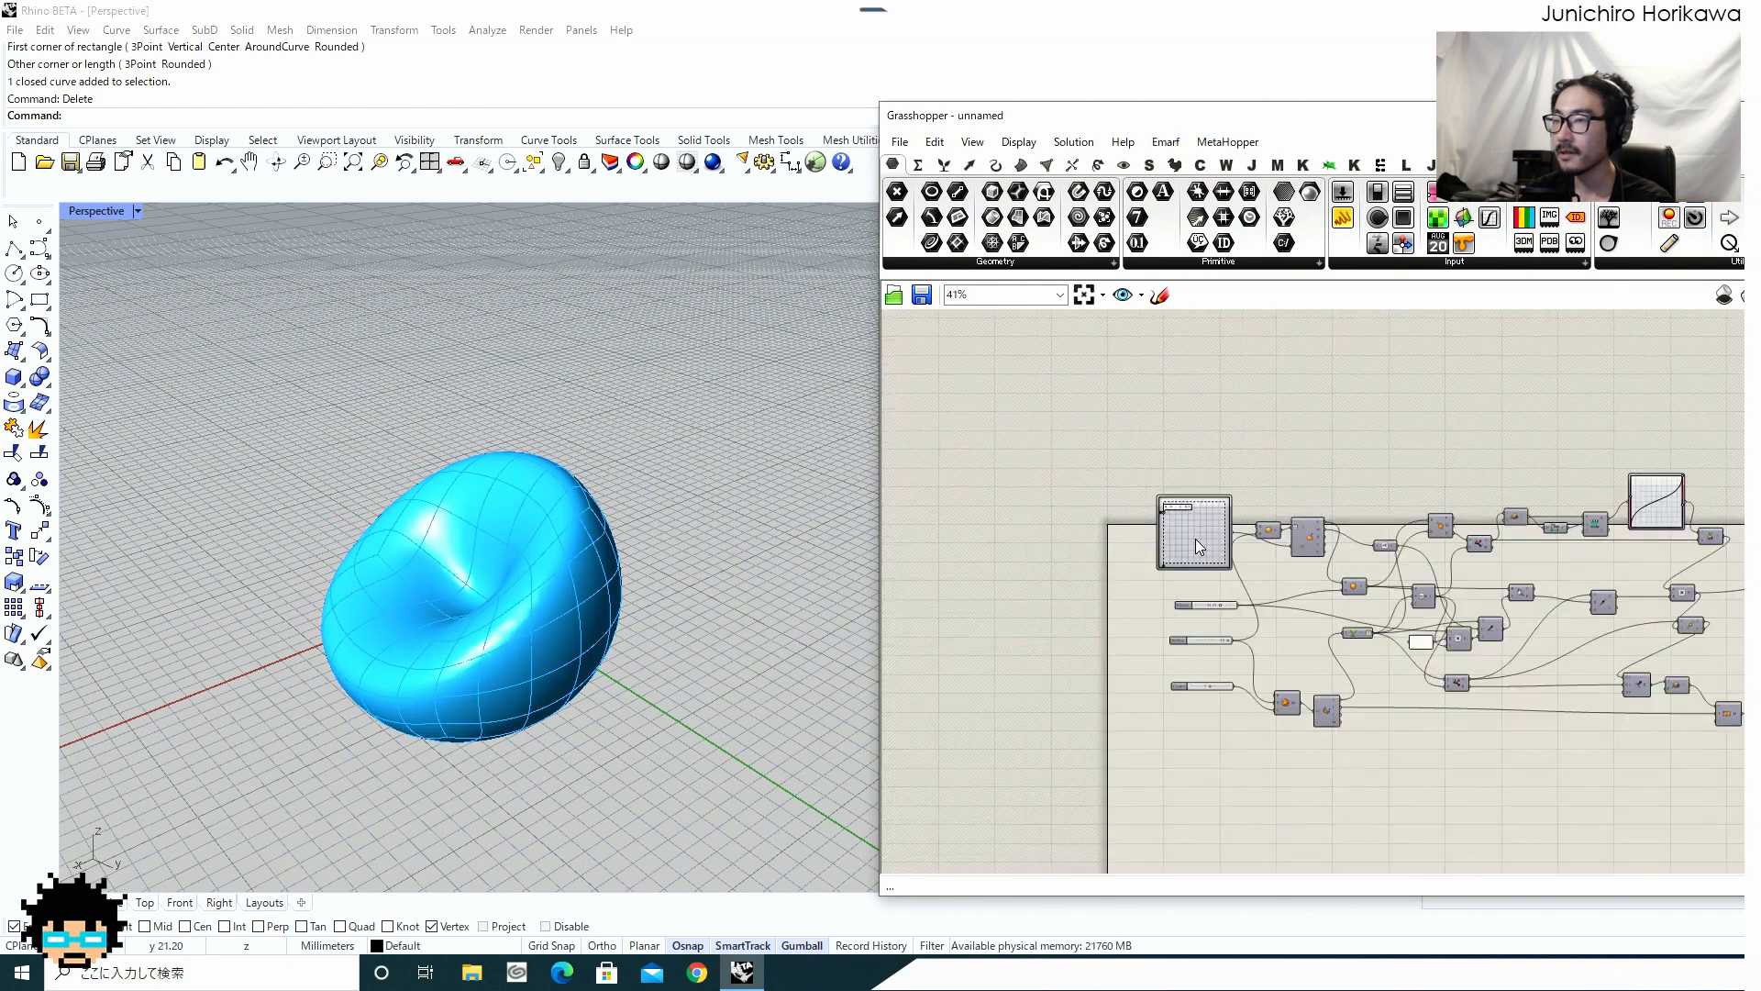
pyautogui.scroll(5, 1220, 602)
pyautogui.moveTo(1167, 536); pyautogui.dragTo(1200, 592, button='right')
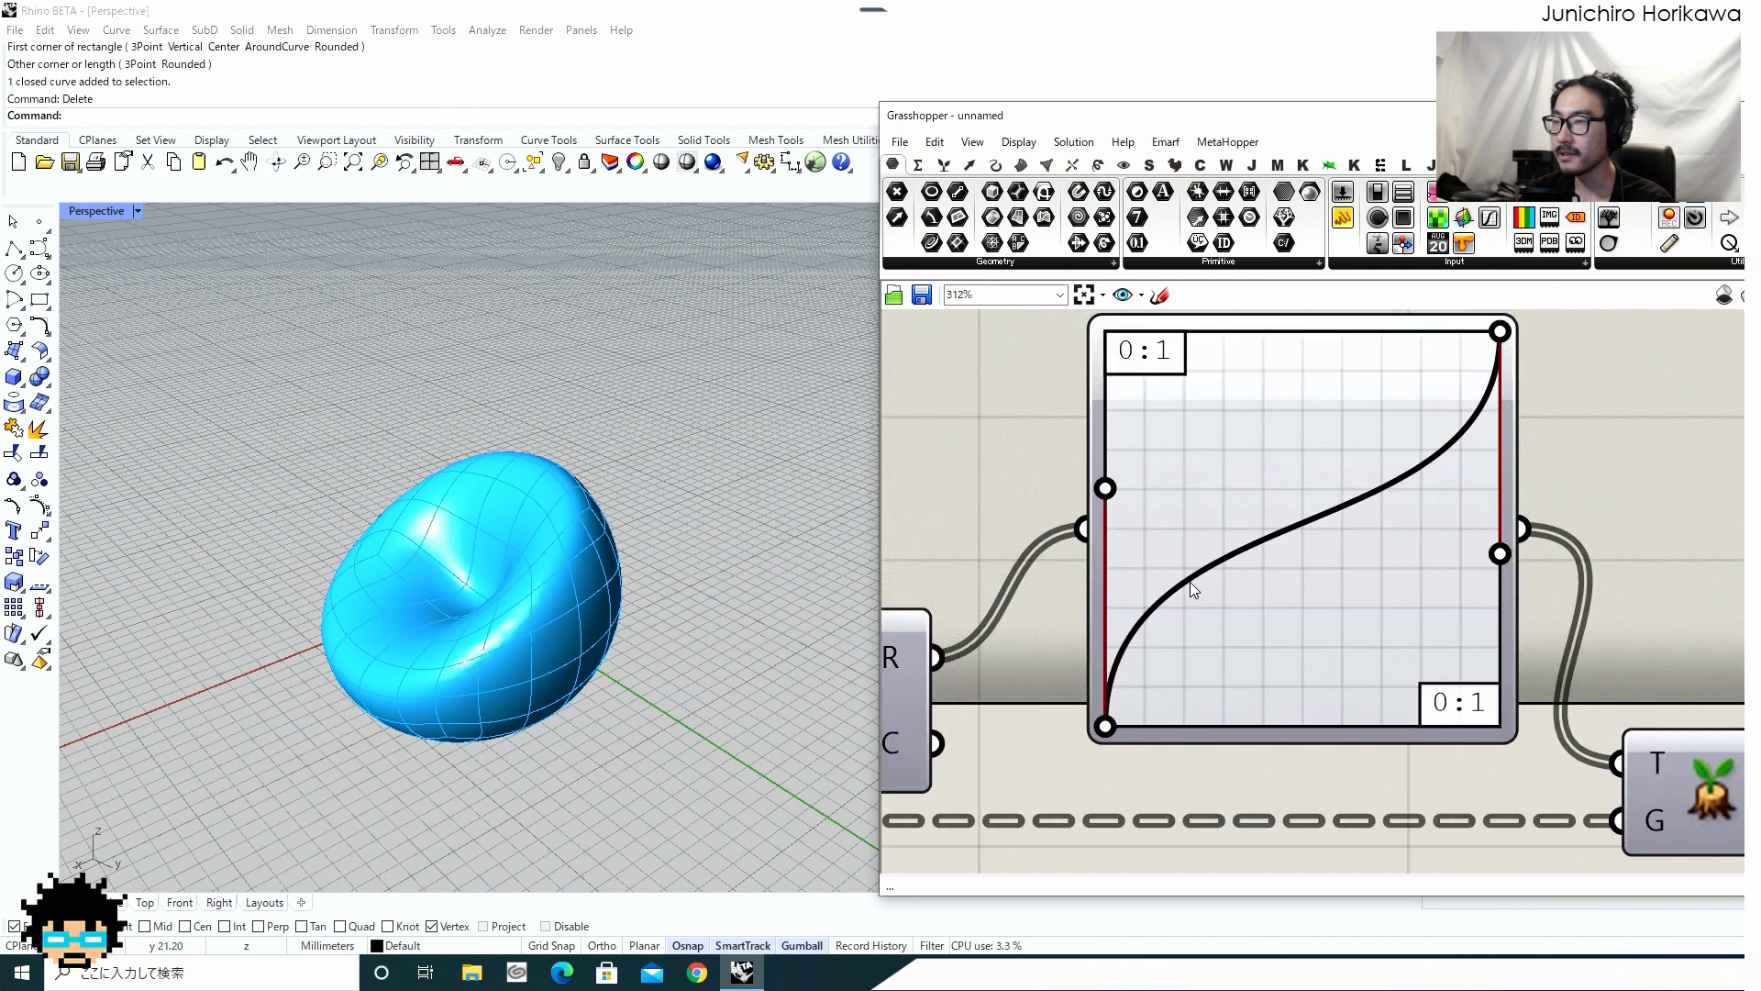
pyautogui.scroll(-1, 1192, 587)
pyautogui.moveTo(1116, 497); pyautogui.dragTo(1271, 717)
pyautogui.moveTo(1471, 557); pyautogui.dragTo(1255, 345)
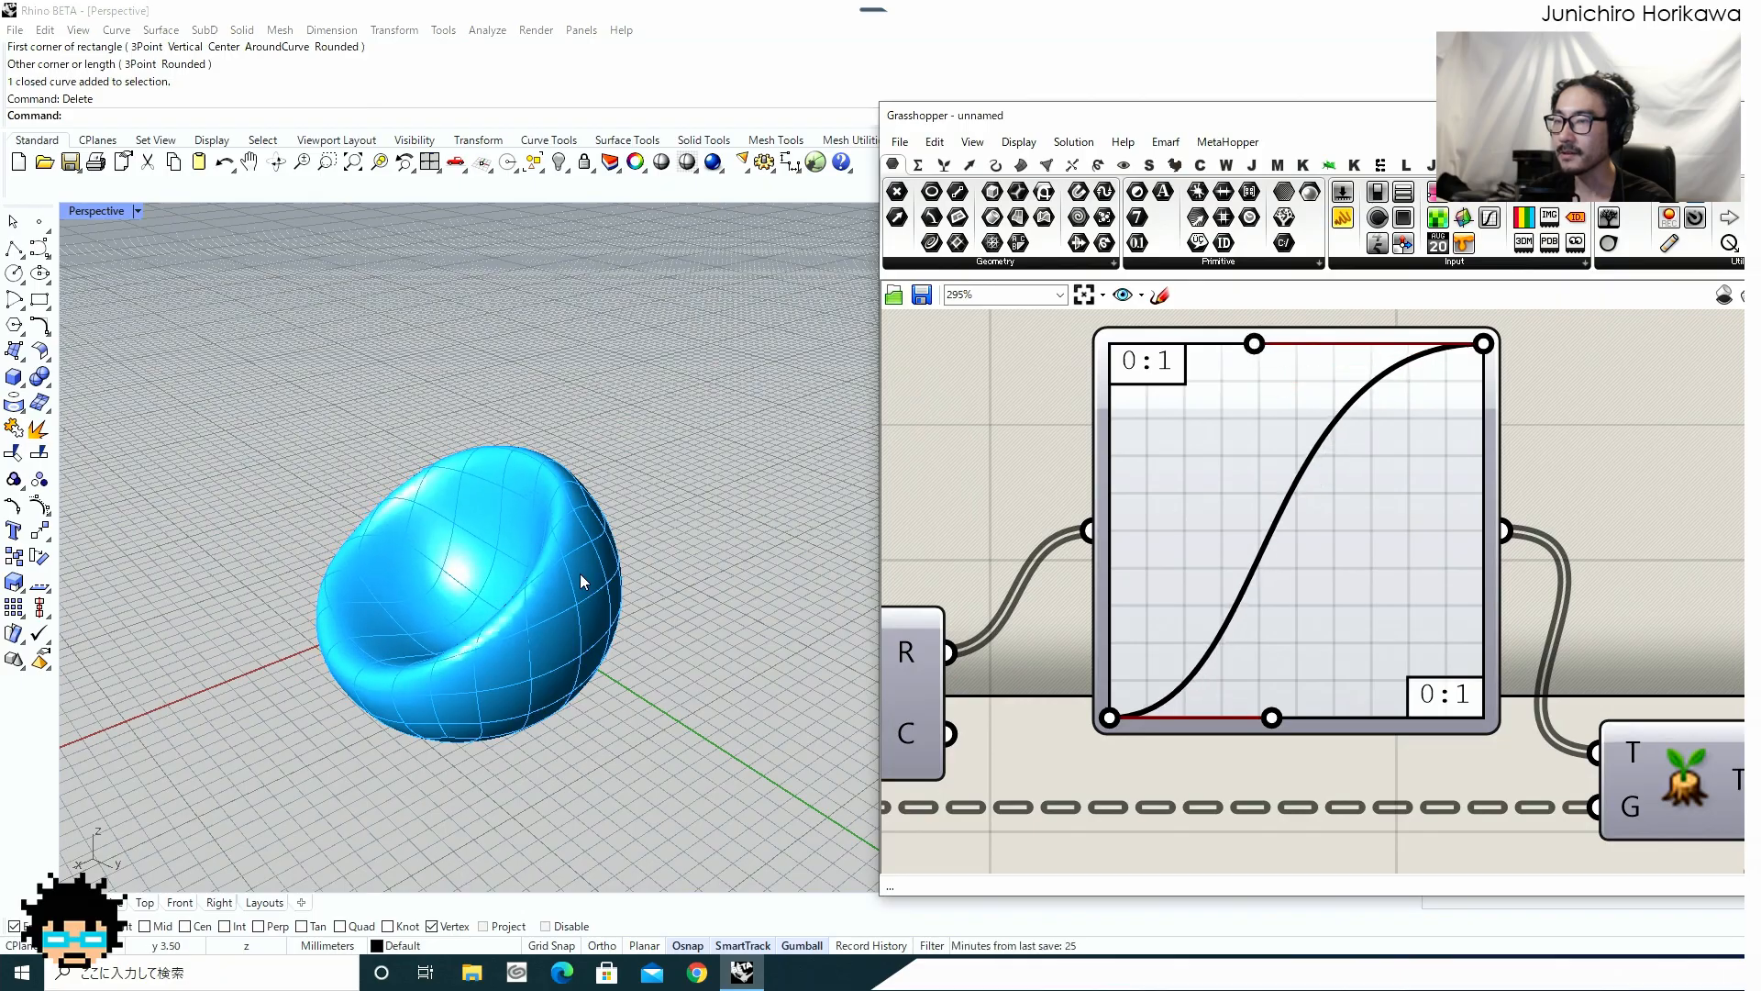
# Examine the chair's hollow and rim from several distances and check the Vector 2Pt component that feeds the multiplication.
pyautogui.moveTo(581, 584); pyautogui.dragTo(452, 606, button='right')
pyautogui.scroll(-4, 645, 605)
pyautogui.scroll(-3, 590, 690)
pyautogui.scroll(5, 590, 689)
pyautogui.scroll(5, 377, 601)
pyautogui.scroll(-6, 377, 602)
pyautogui.scroll(6, 417, 669)
pyautogui.scroll(-4, 479, 594)
pyautogui.scroll(-4, 974, 647)
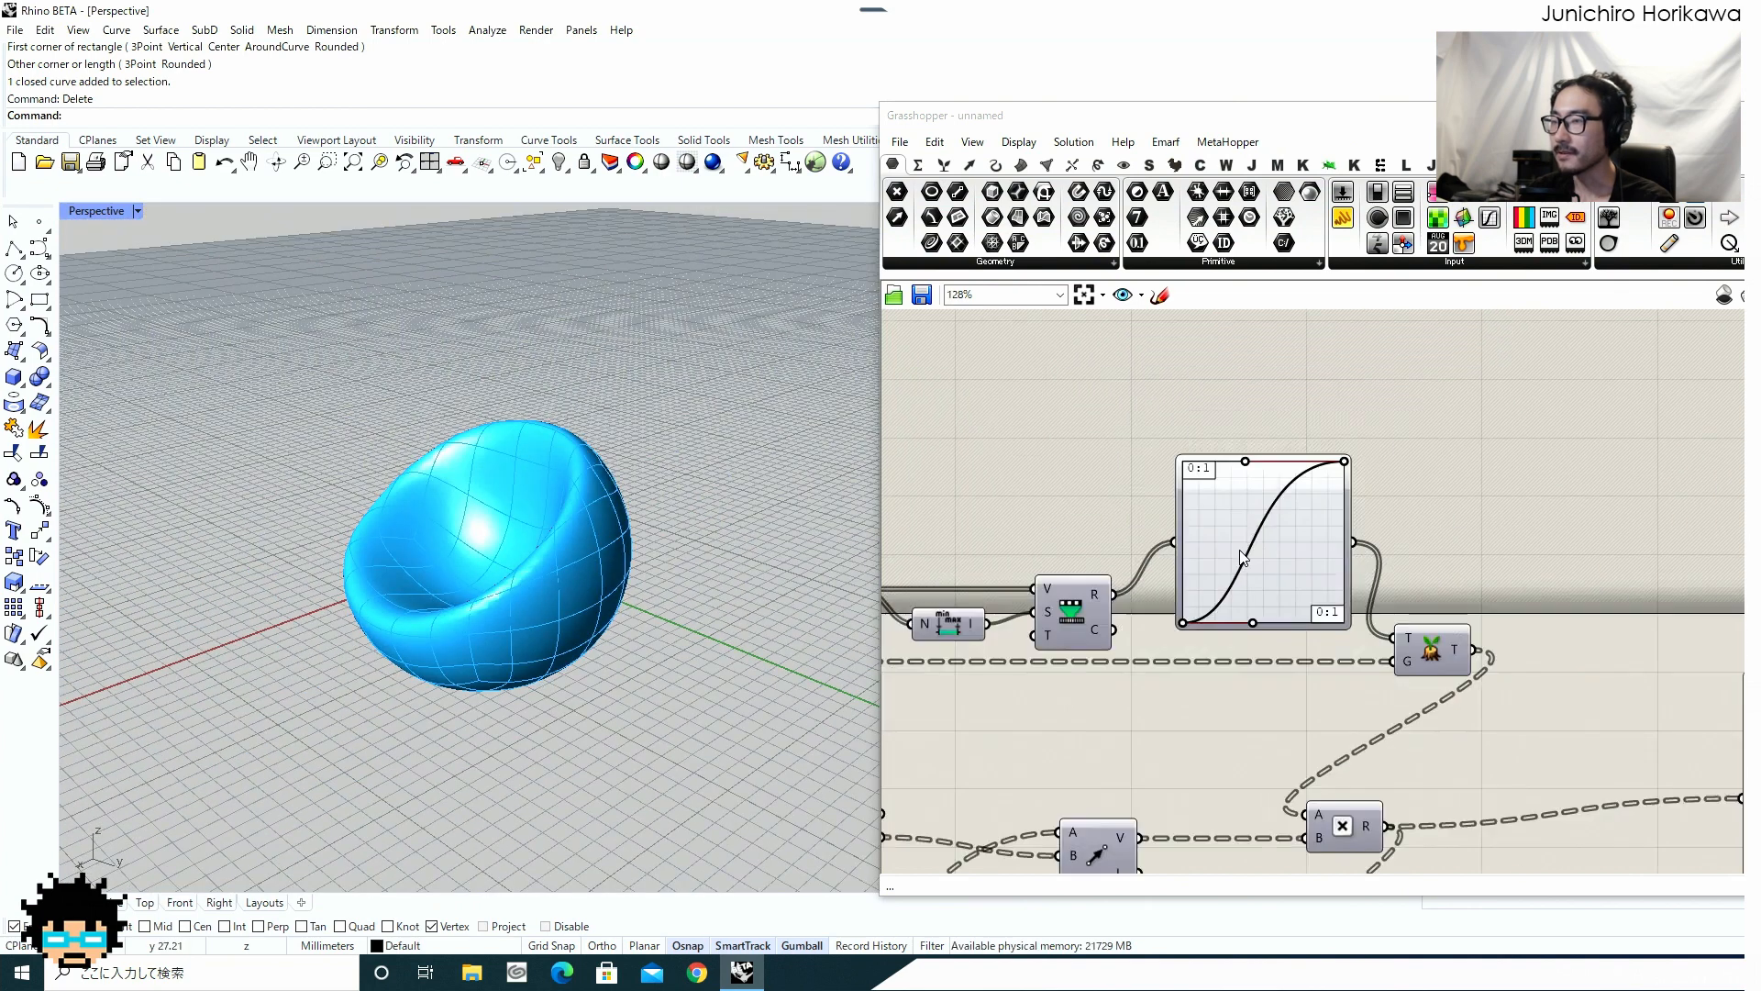
pyautogui.scroll(-2, 1241, 569)
pyautogui.scroll(3, 1192, 624)
pyautogui.click(1226, 607)
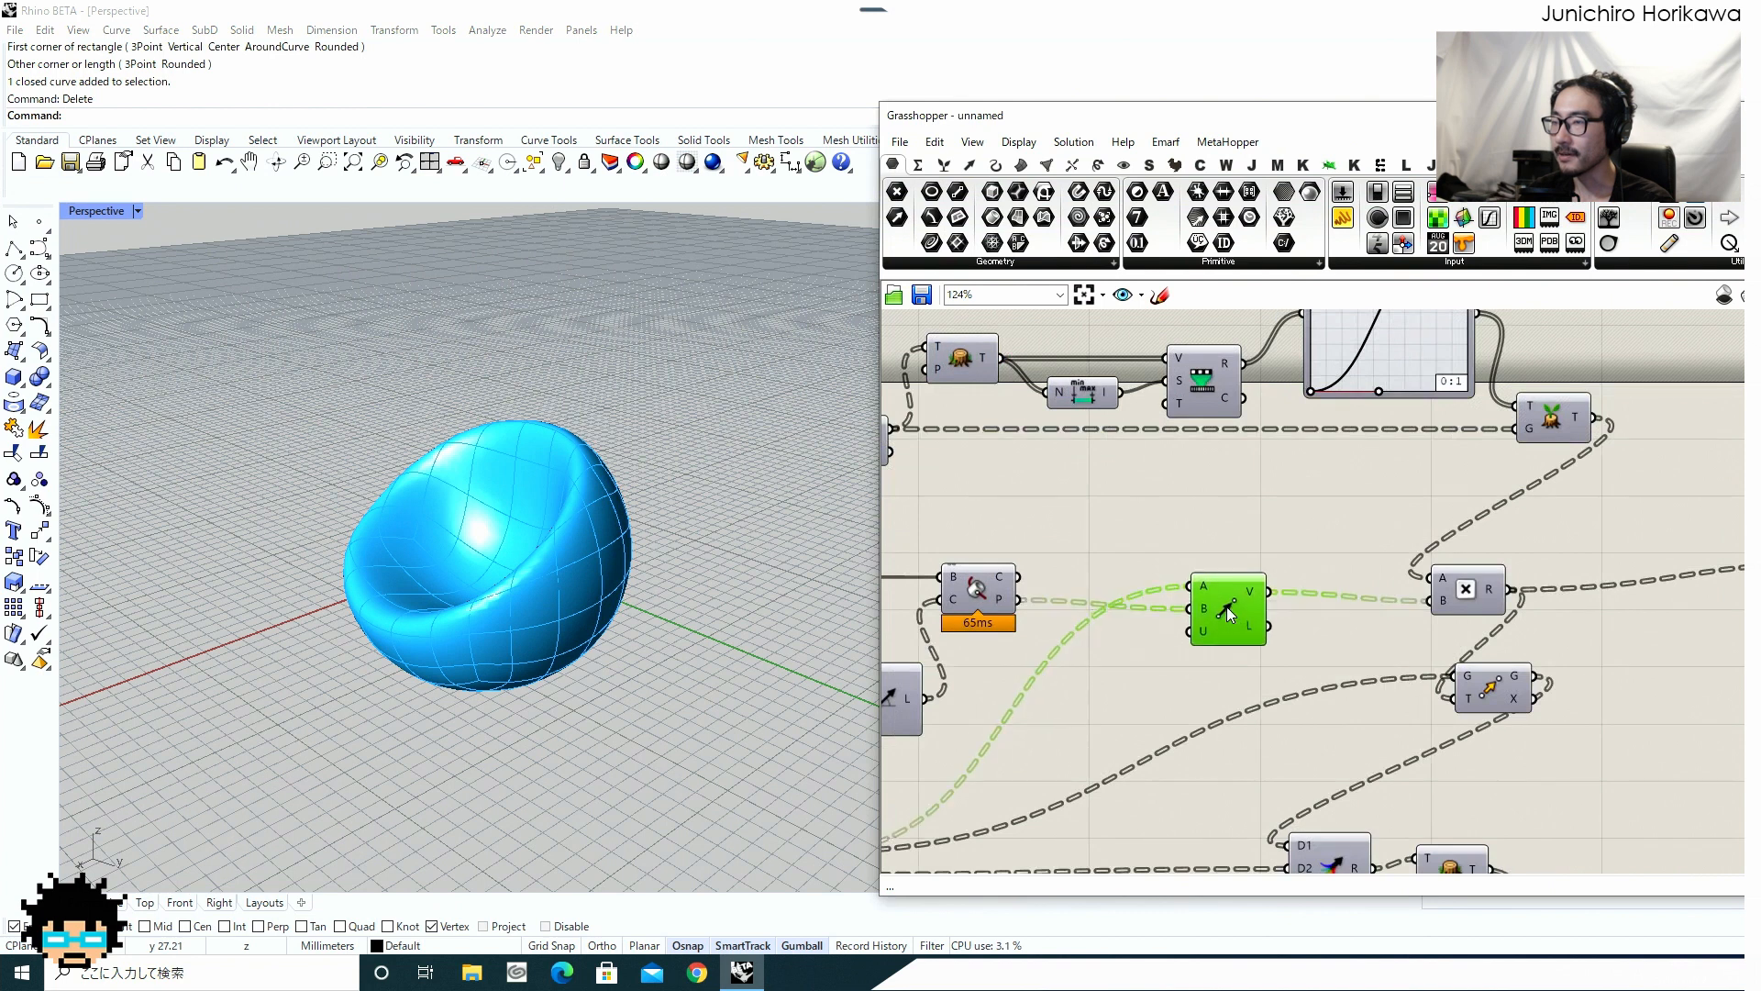
pyautogui.moveTo(1148, 549); pyautogui.dragTo(1153, 720, button='right')
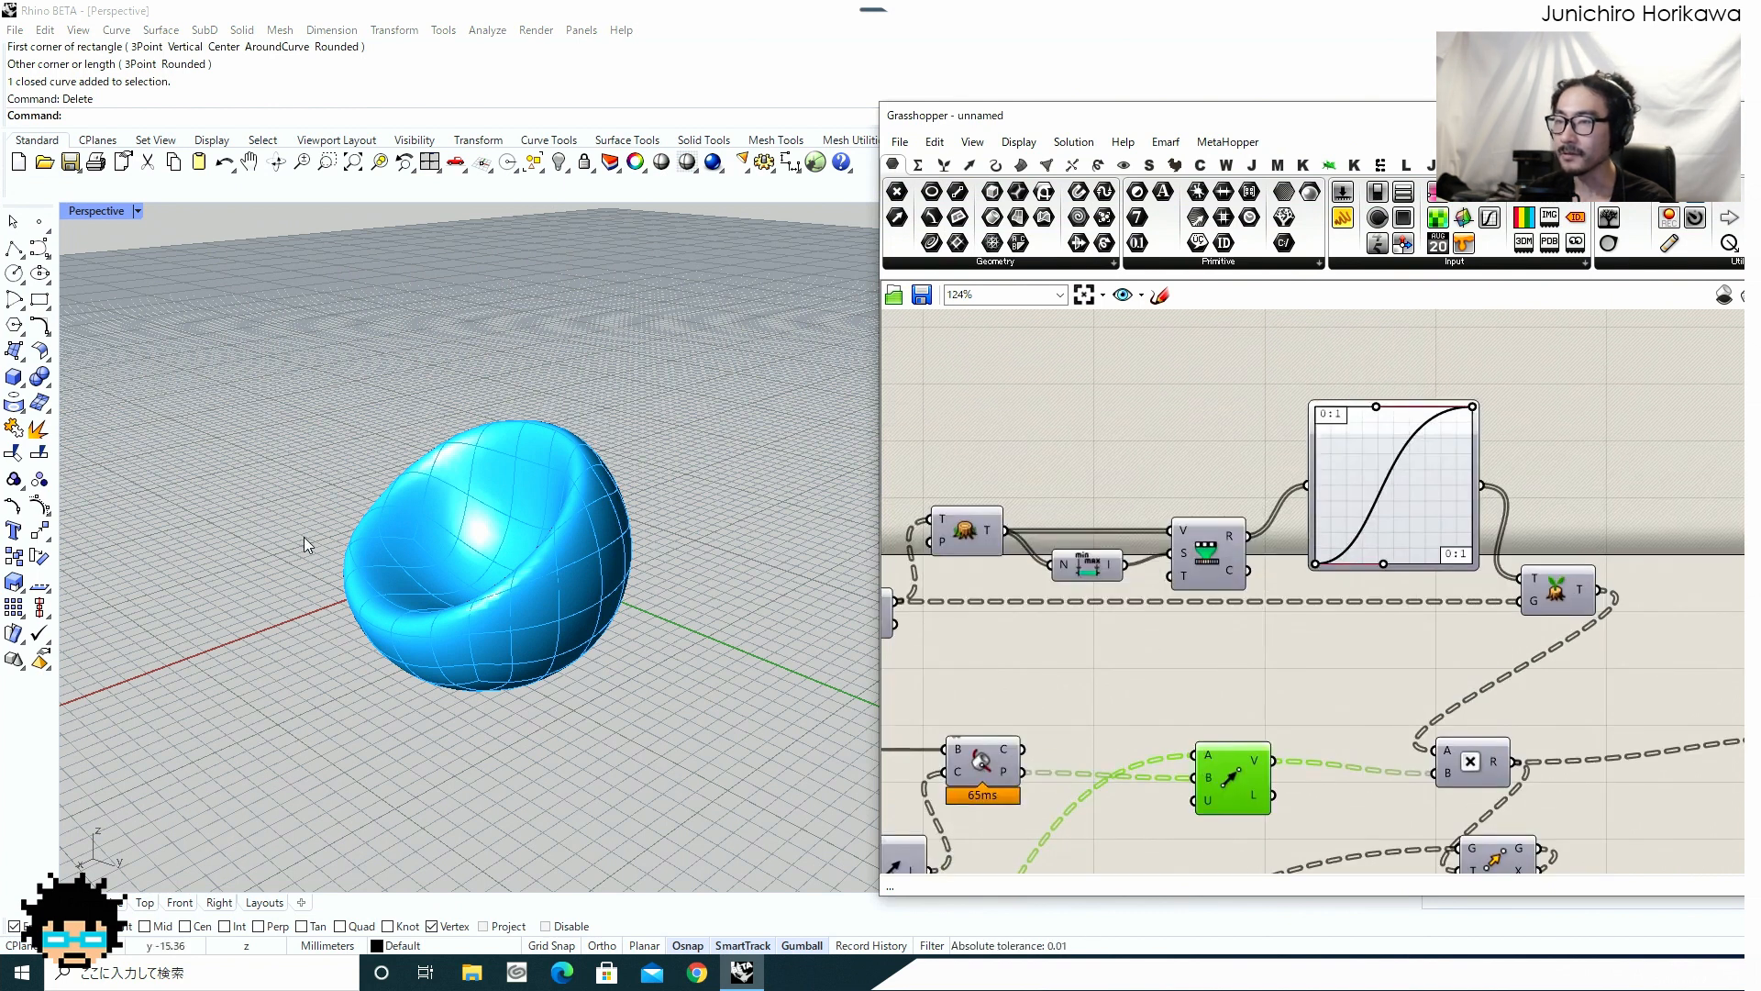
# Reshape the Graph Mapper curve to rise steeply at both ends, with one handle on the right edge and the other inside the graph.
pyautogui.scroll(5, 1262, 631)
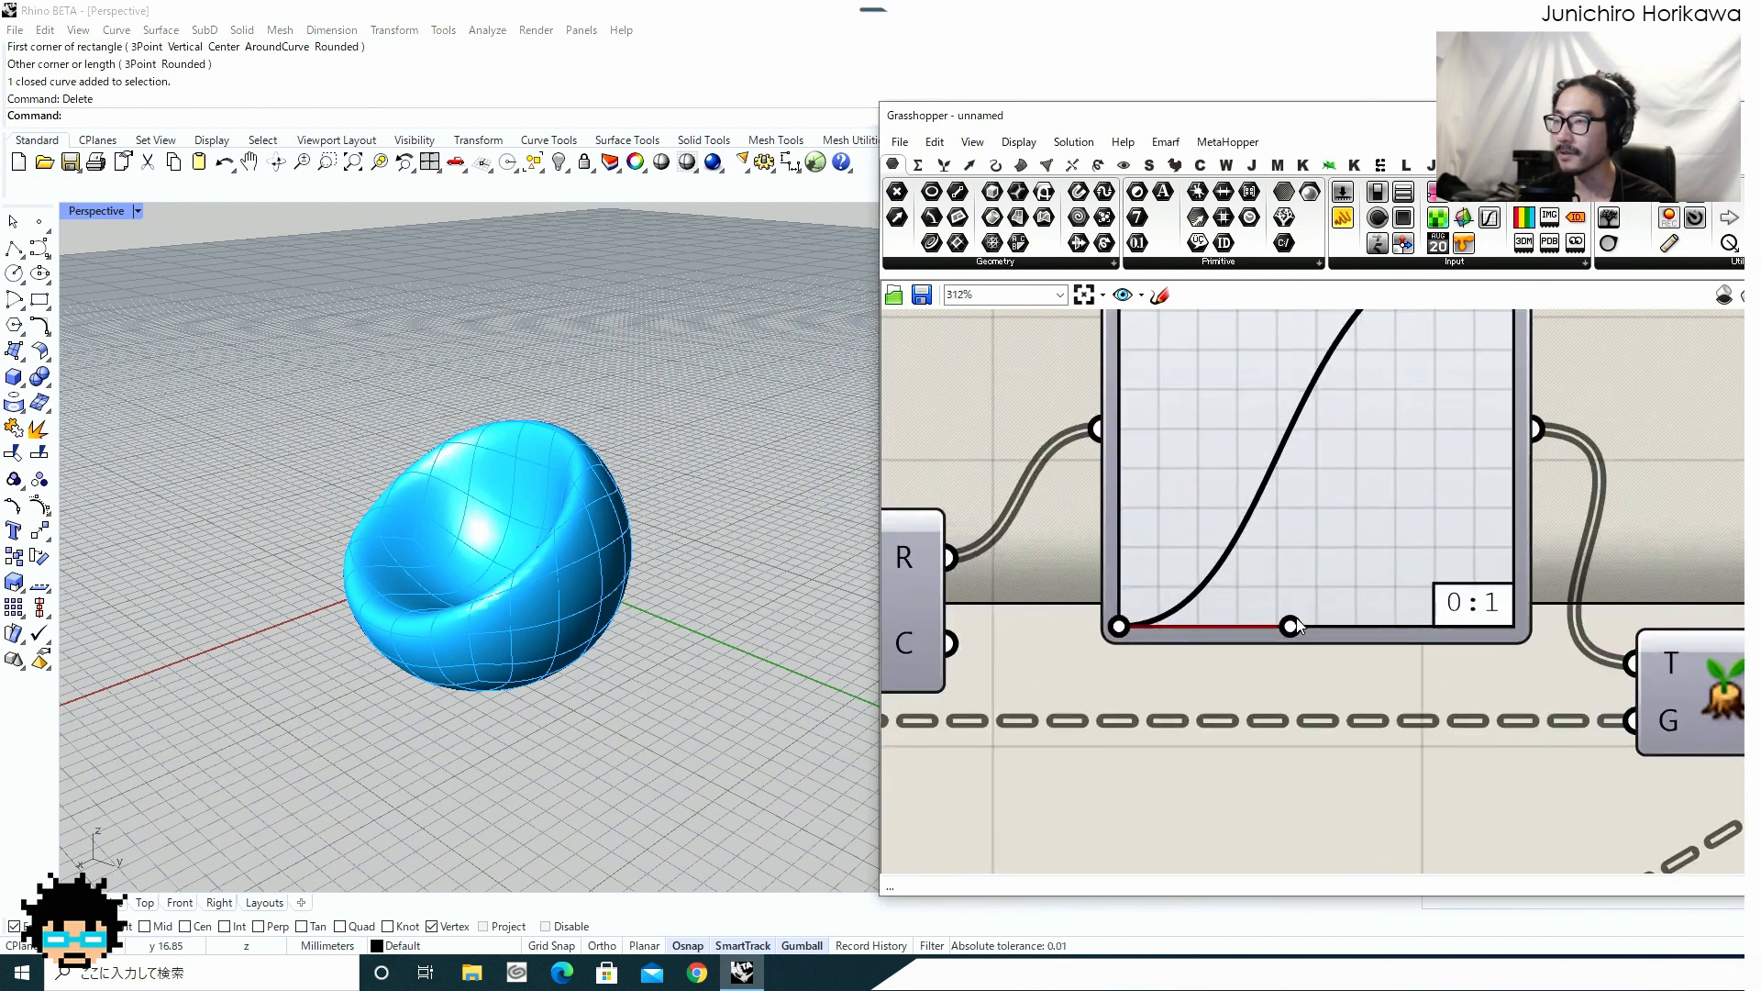
pyautogui.moveTo(1288, 626); pyautogui.dragTo(1112, 452)
pyautogui.moveTo(1257, 480); pyautogui.dragTo(1269, 614, button='right')
pyautogui.moveTo(1281, 358); pyautogui.dragTo(1547, 637)
pyautogui.moveTo(1125, 591); pyautogui.dragTo(1214, 556)
pyautogui.moveTo(582, 582); pyautogui.dragTo(528, 573, button='right')
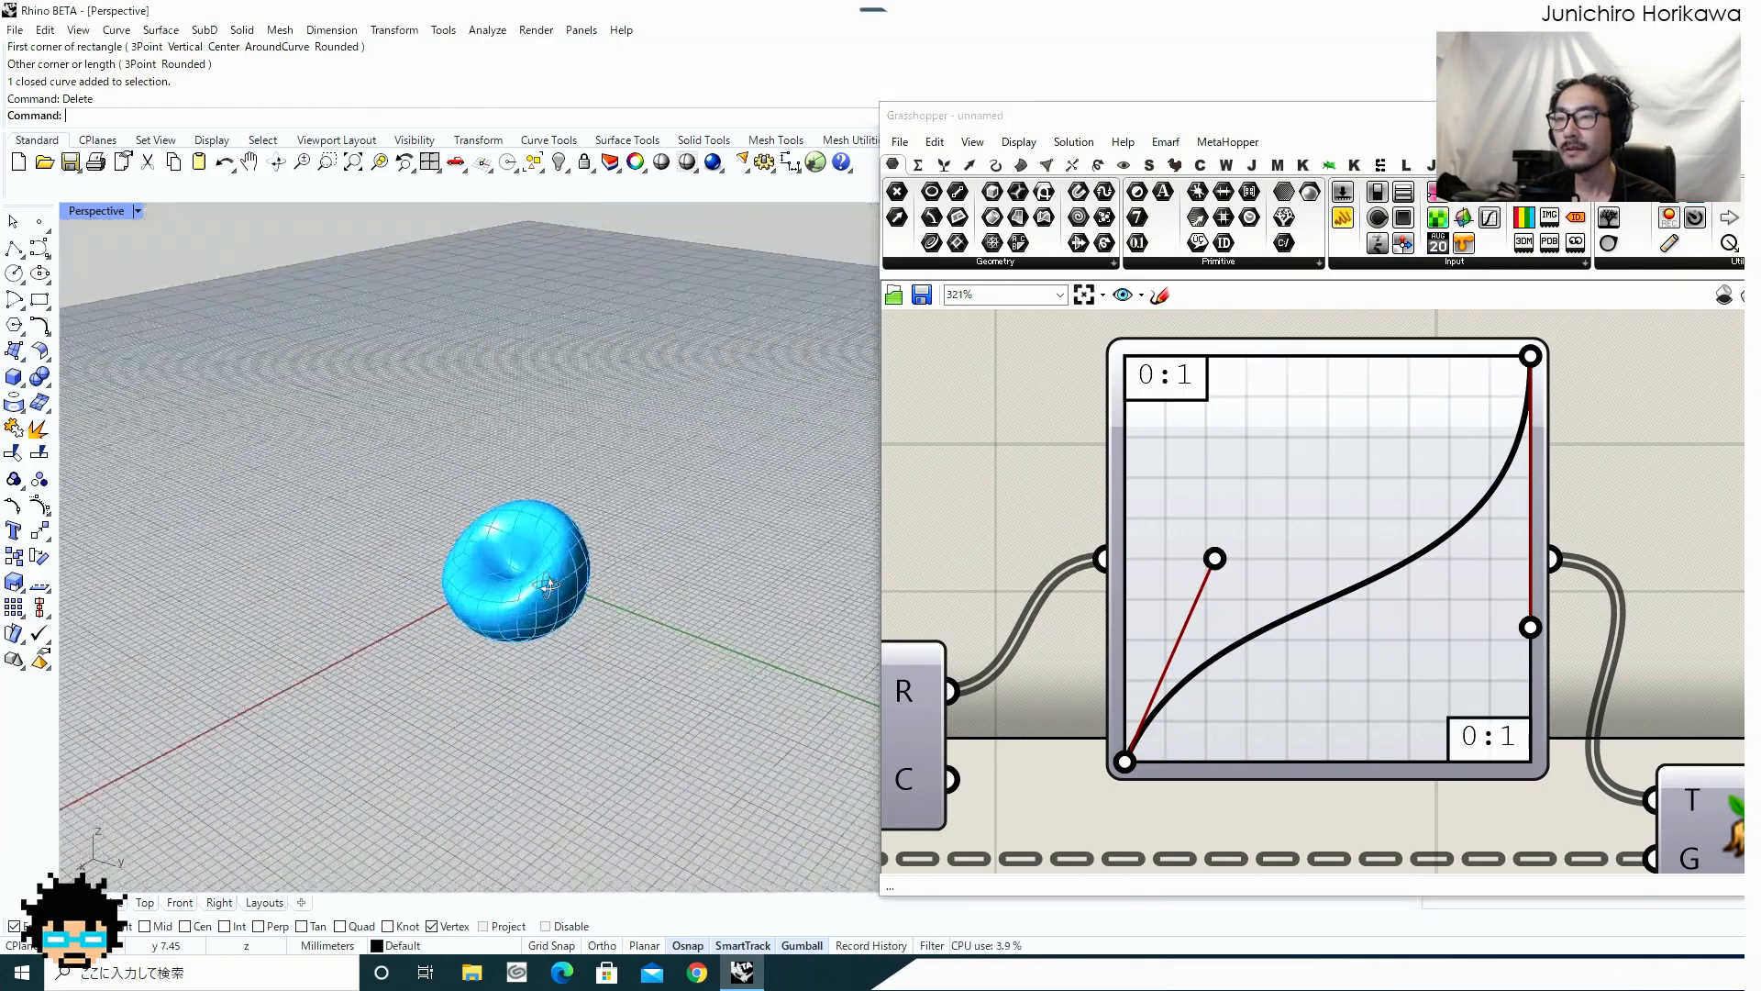
pyautogui.scroll(6, 527, 572)
# Rearrange the geometry parameter, Custom Preview and colour swatch after the SubD from Mesh component into a tidier layout.
pyautogui.moveTo(1177, 644); pyautogui.dragTo(1059, 543, button='right')
pyautogui.scroll(-8, 1060, 543)
pyautogui.scroll(5, 1133, 679)
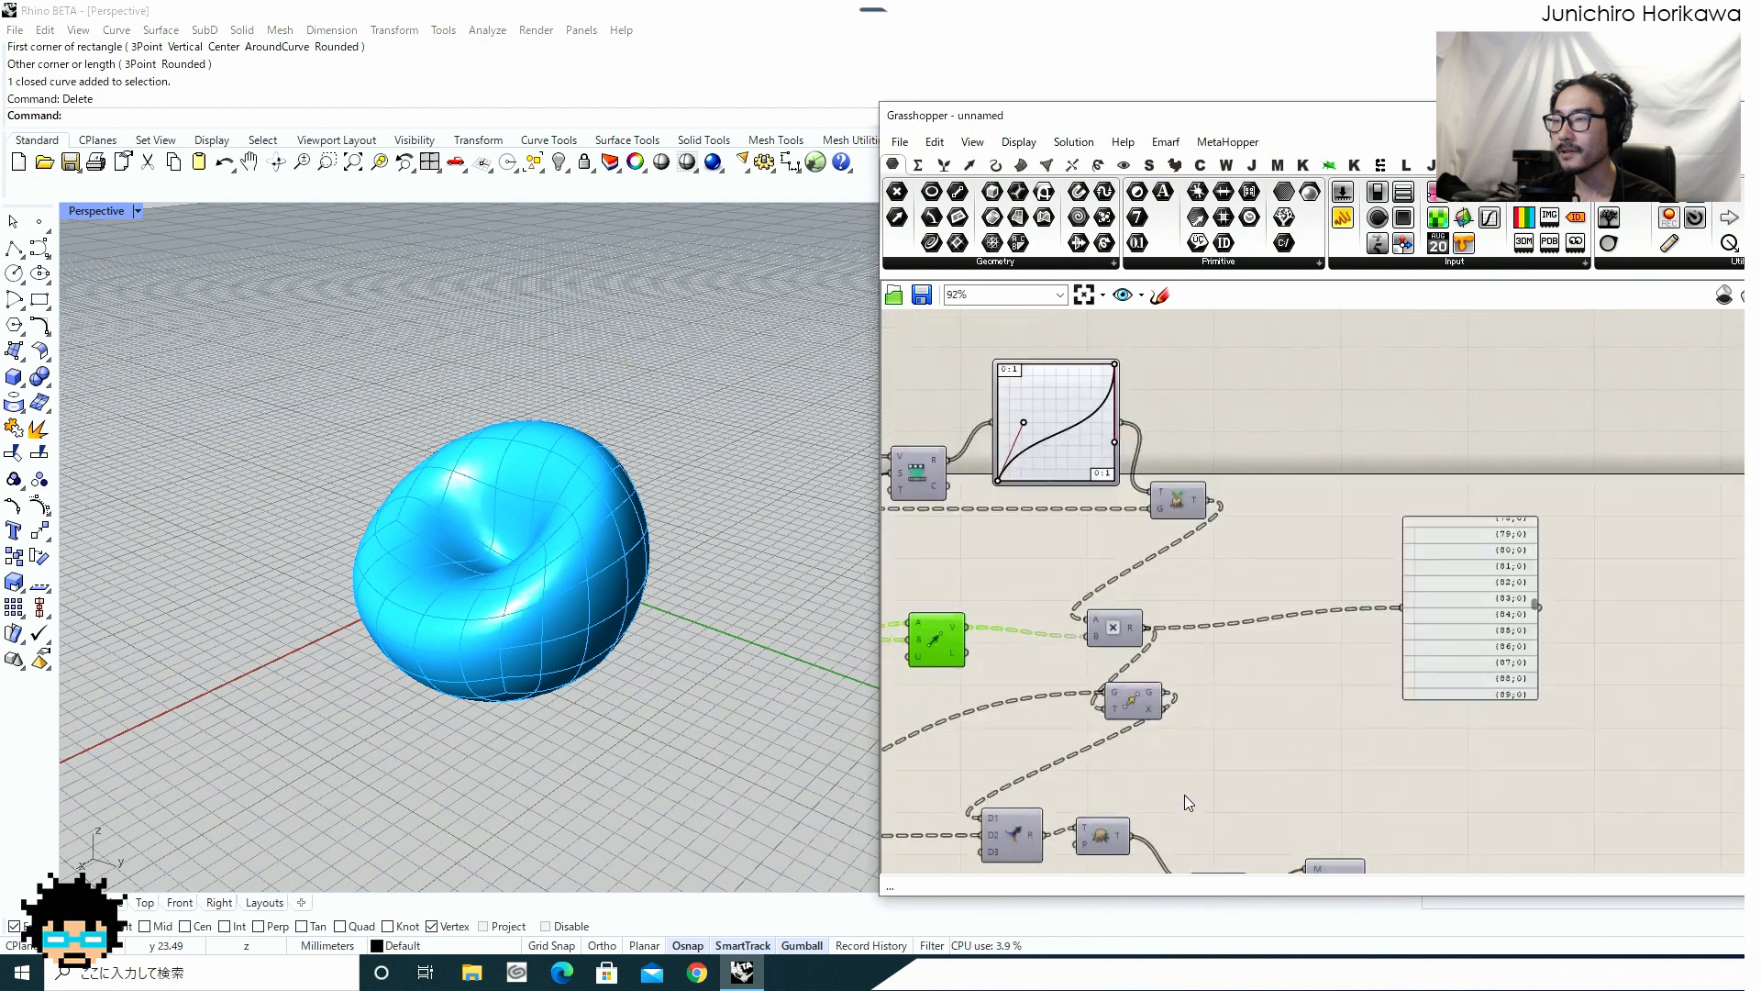
pyautogui.moveTo(1187, 801); pyautogui.dragTo(1128, 613, button='right')
pyautogui.scroll(1, 1232, 681)
pyautogui.moveTo(1288, 698); pyautogui.dragTo(1120, 622, button='right')
pyautogui.scroll(3, 1121, 624)
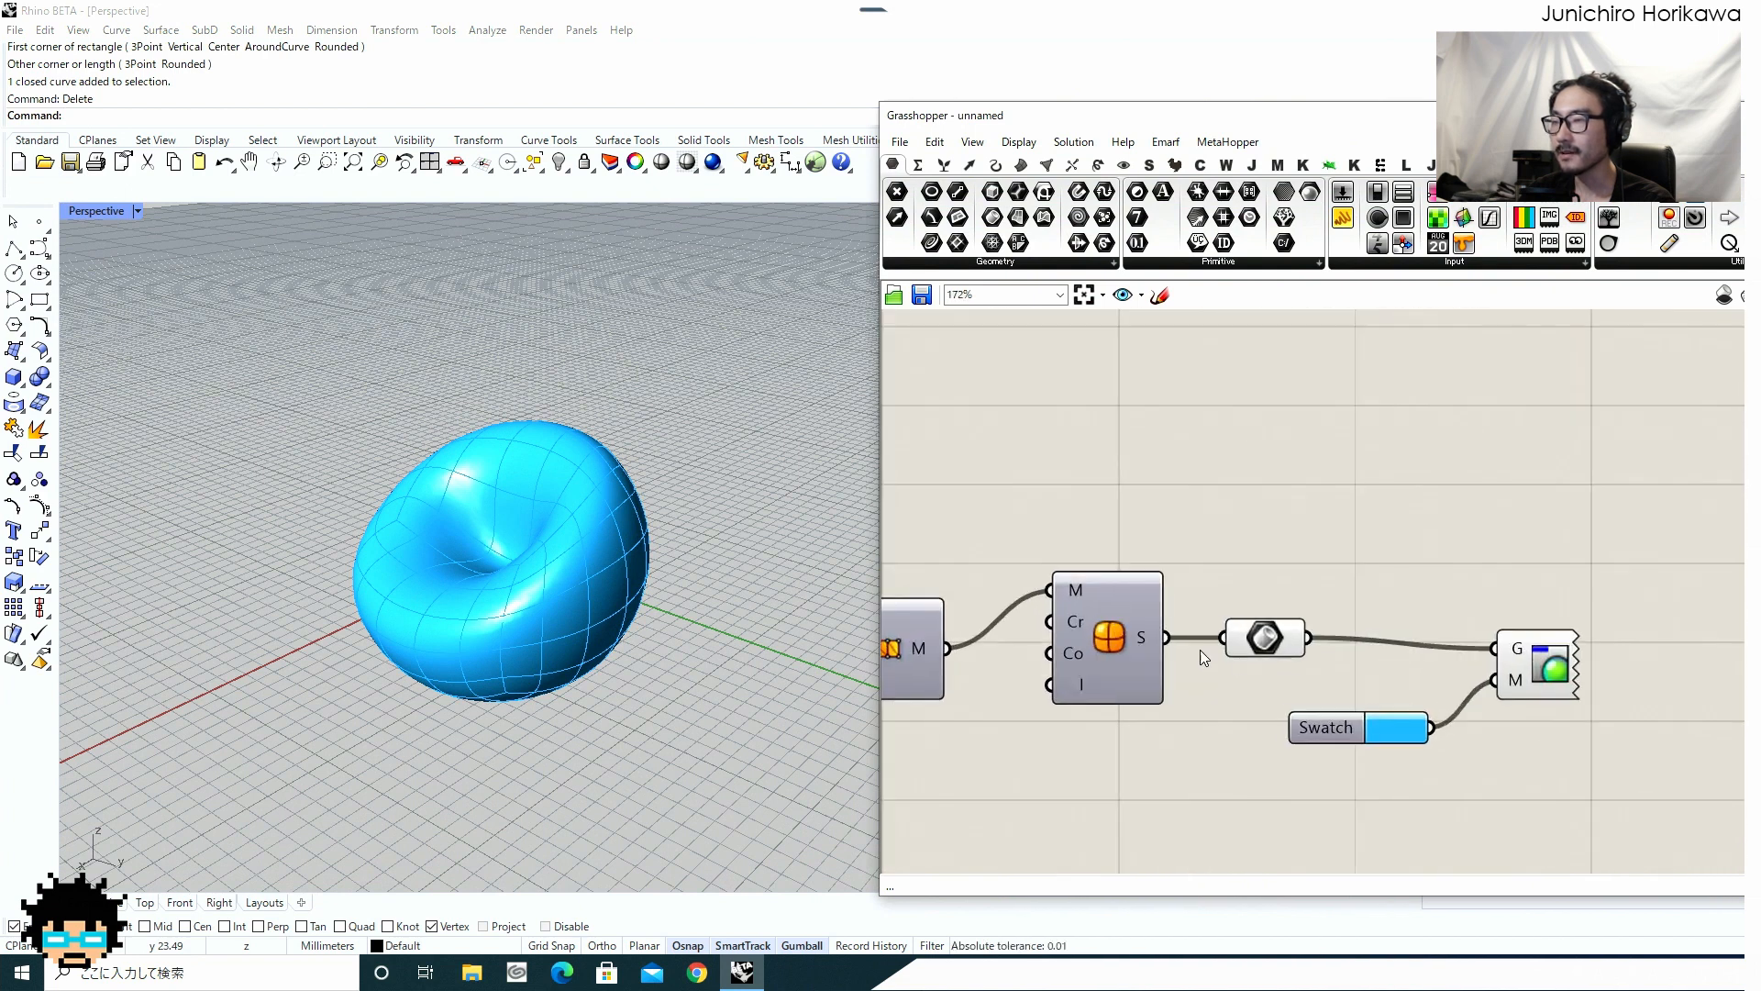
pyautogui.moveTo(1271, 648); pyautogui.dragTo(1279, 645)
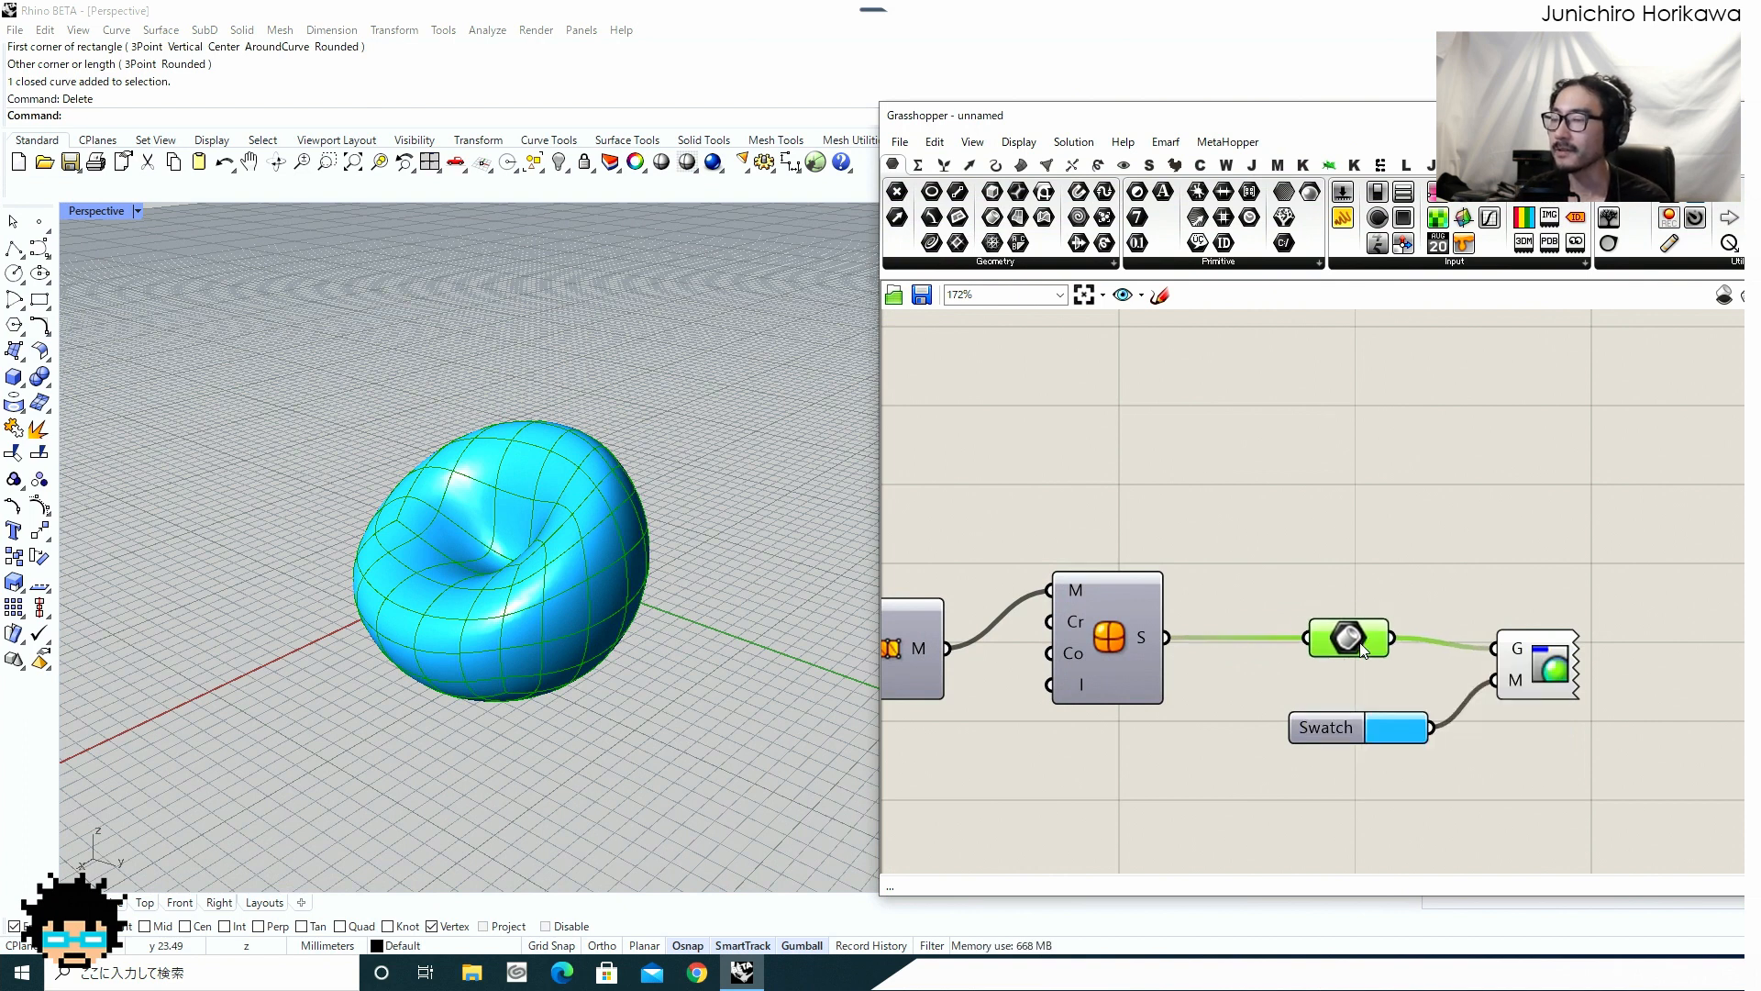
pyautogui.moveTo(1535, 669); pyautogui.dragTo(1486, 671)
pyautogui.moveTo(1342, 721); pyautogui.dragTo(1275, 721)
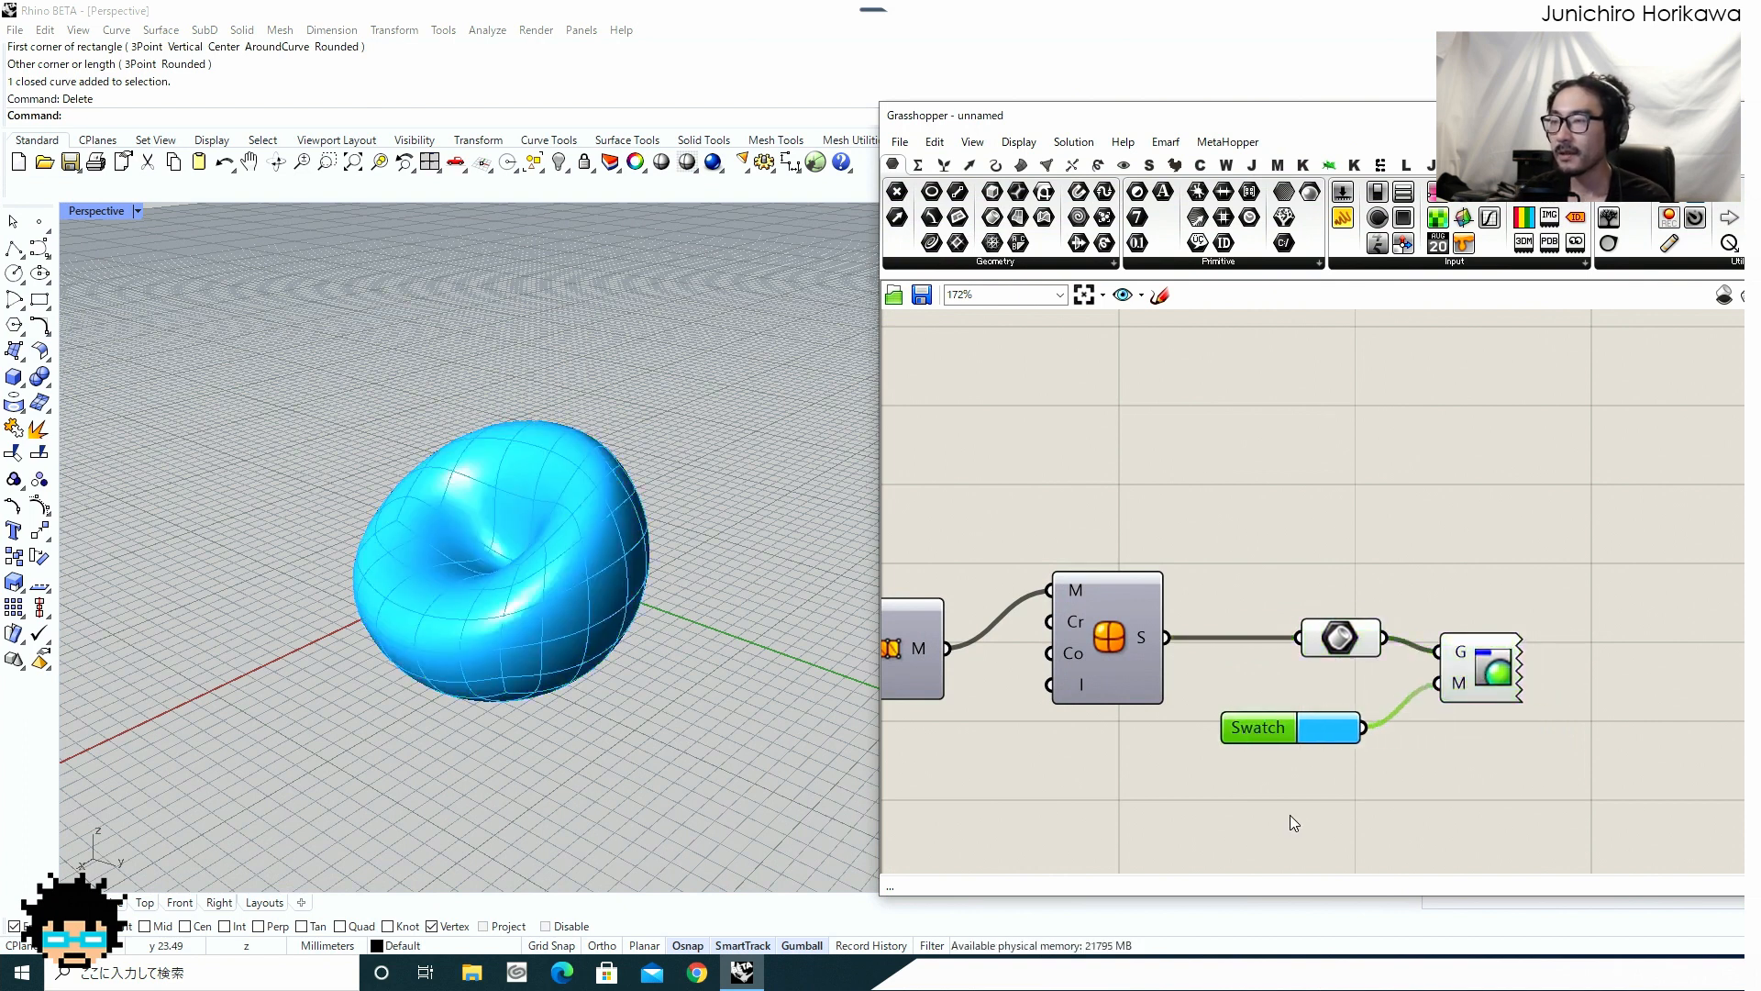
pyautogui.click(1289, 814)
pyautogui.moveTo(463, 450); pyautogui.dragTo(472, 502, button='right')
pyautogui.scroll(4, 472, 503)
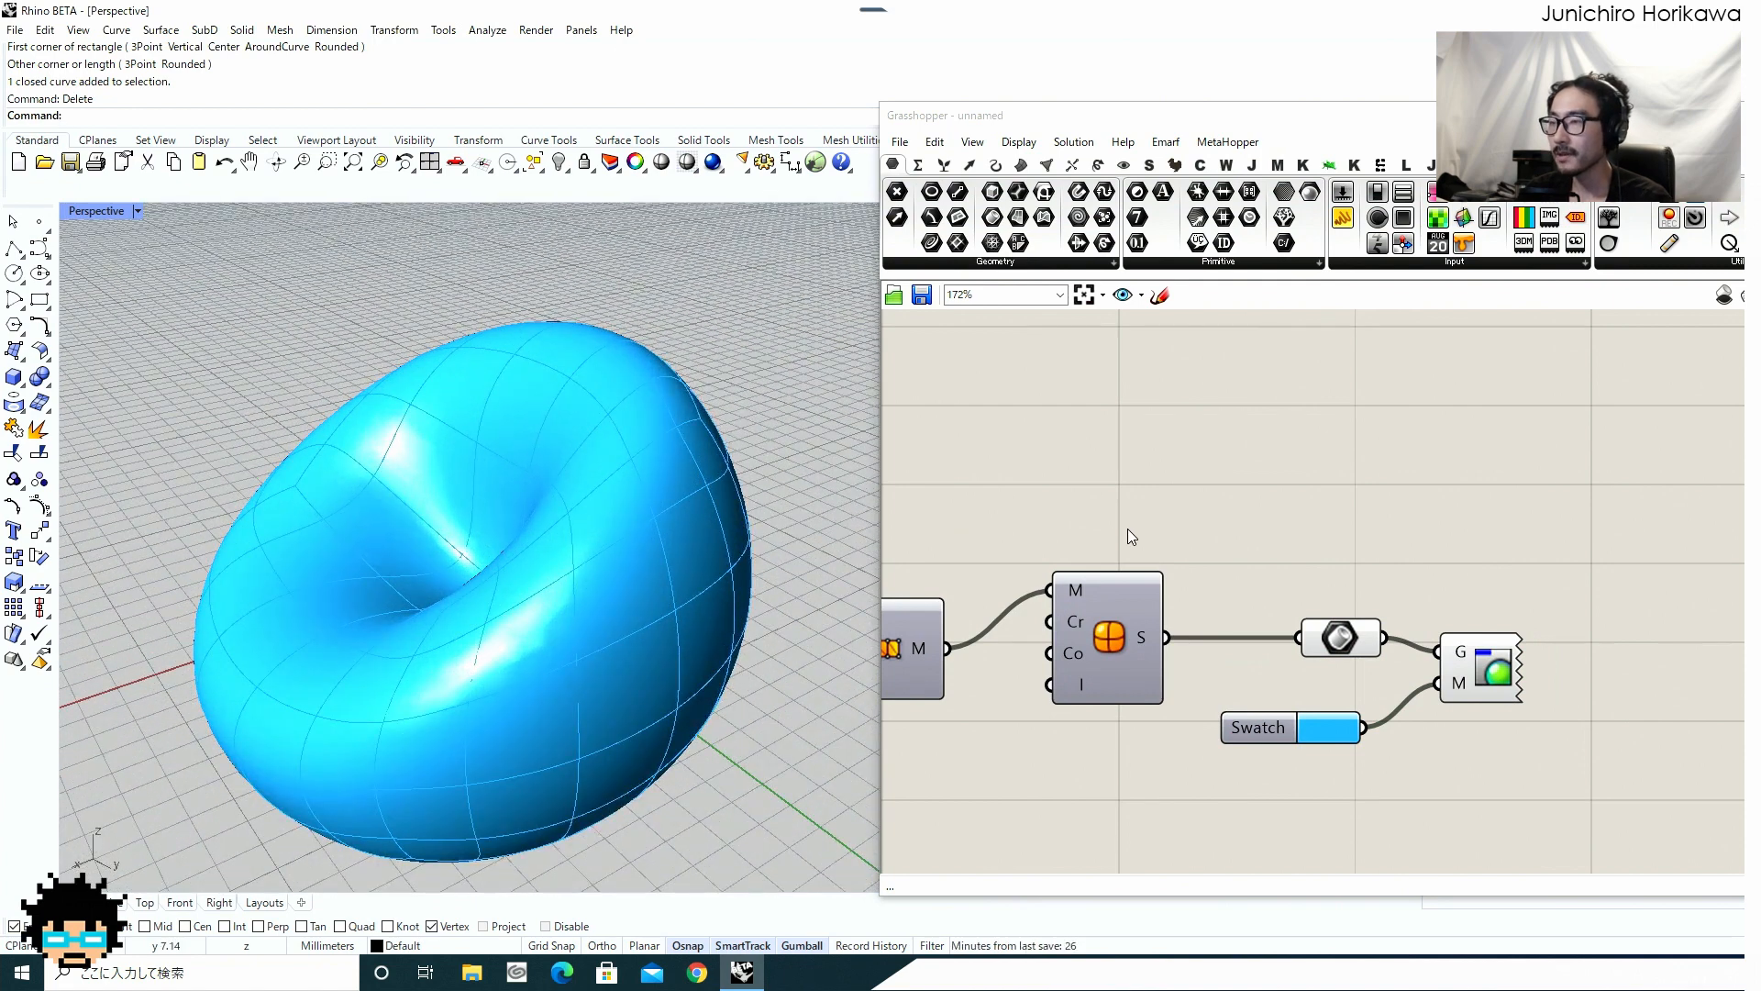
pyautogui.moveTo(1336, 636); pyautogui.dragTo(1300, 625)
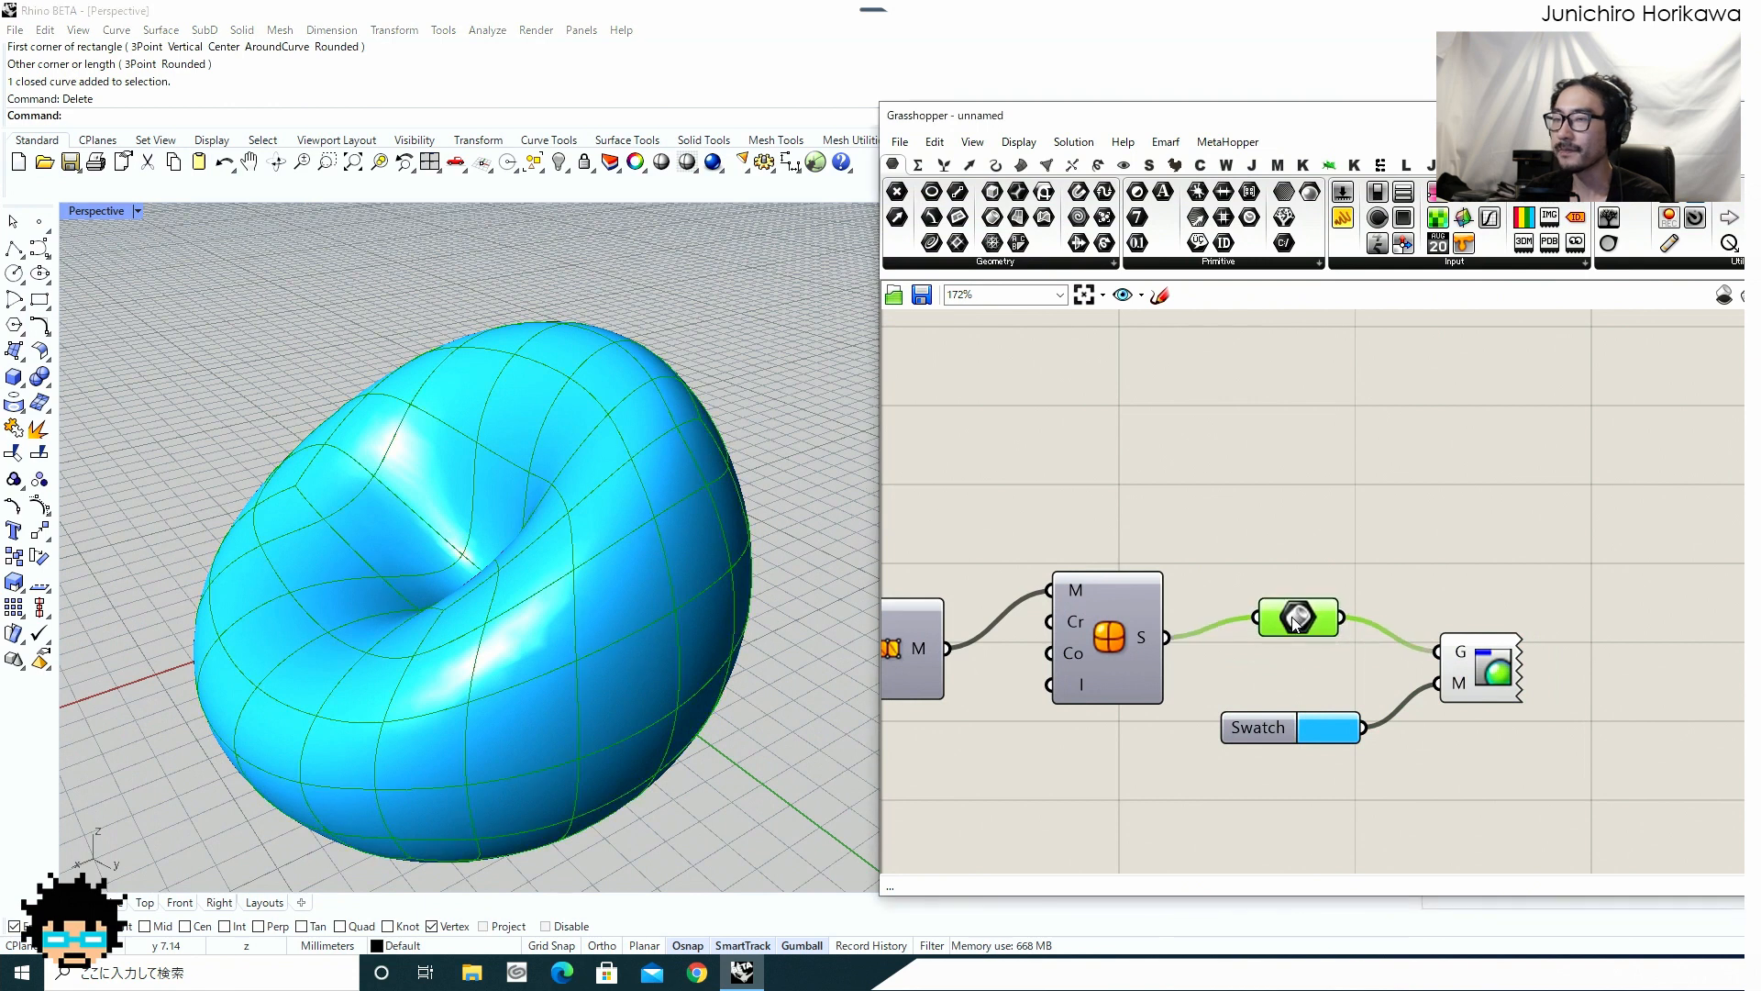
# Bake the SubD from Mesh output and move the baked SubD clear of the chair preview along the Y axis.
pyautogui.click(1109, 640)
pyautogui.middleClick(1109, 629)
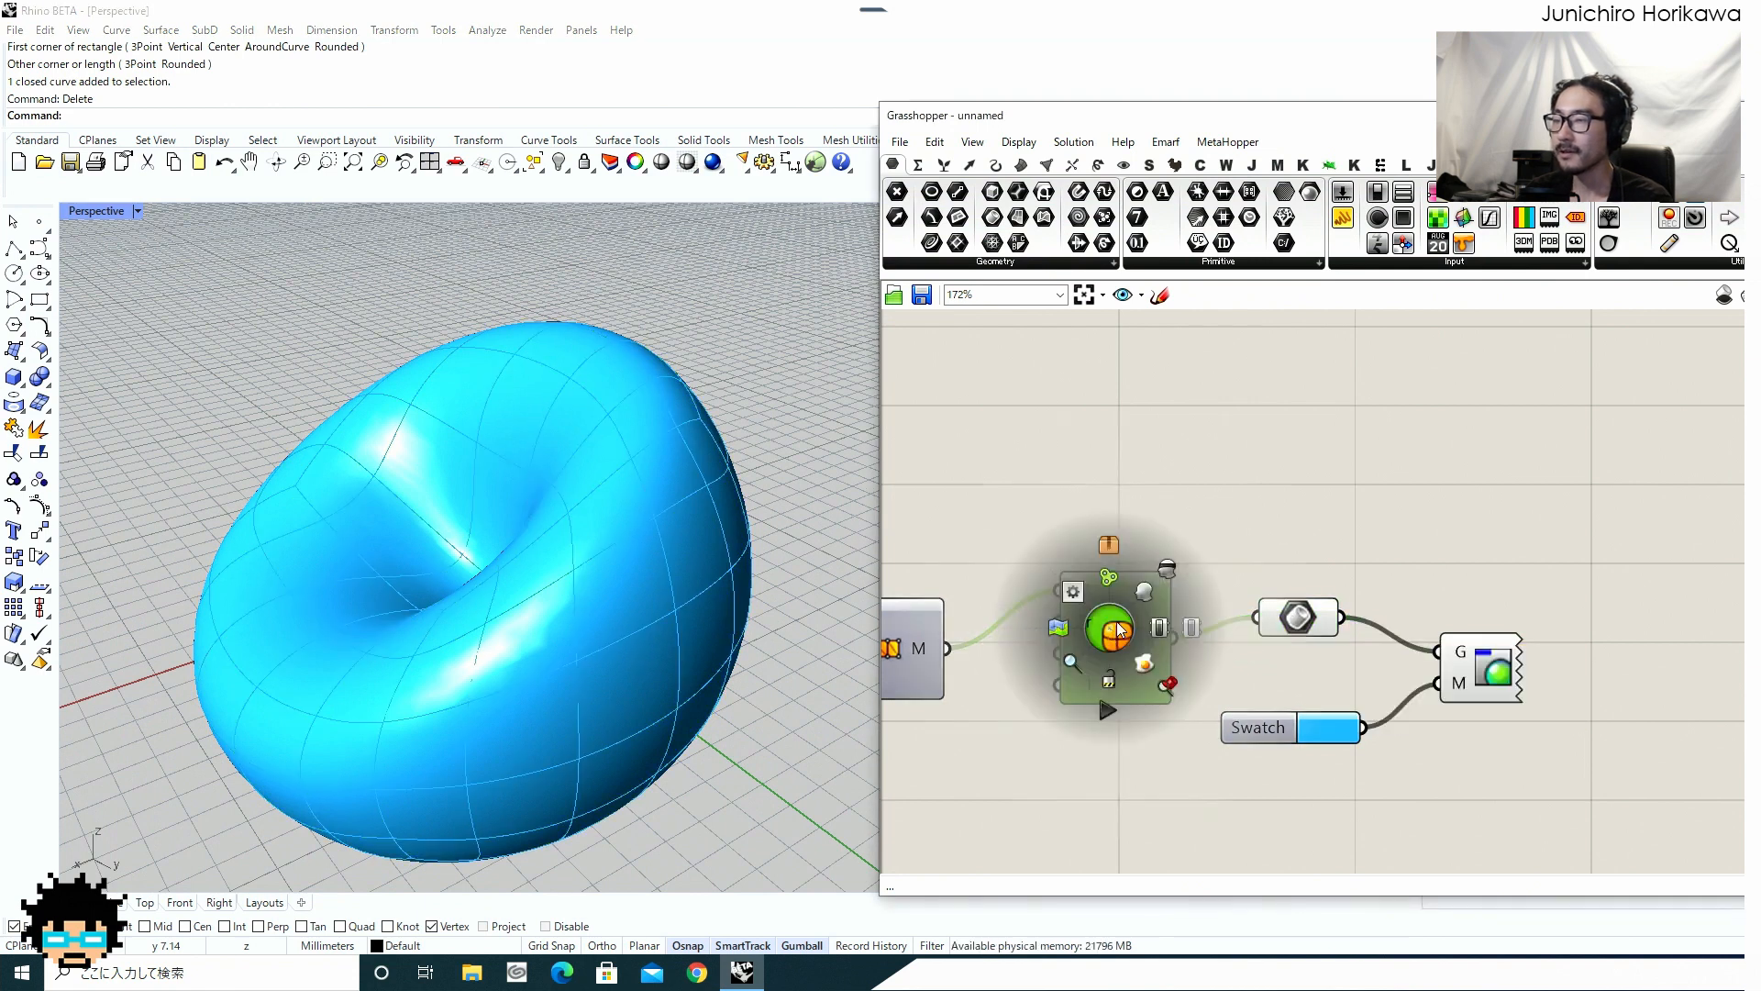
pyautogui.click(1152, 659)
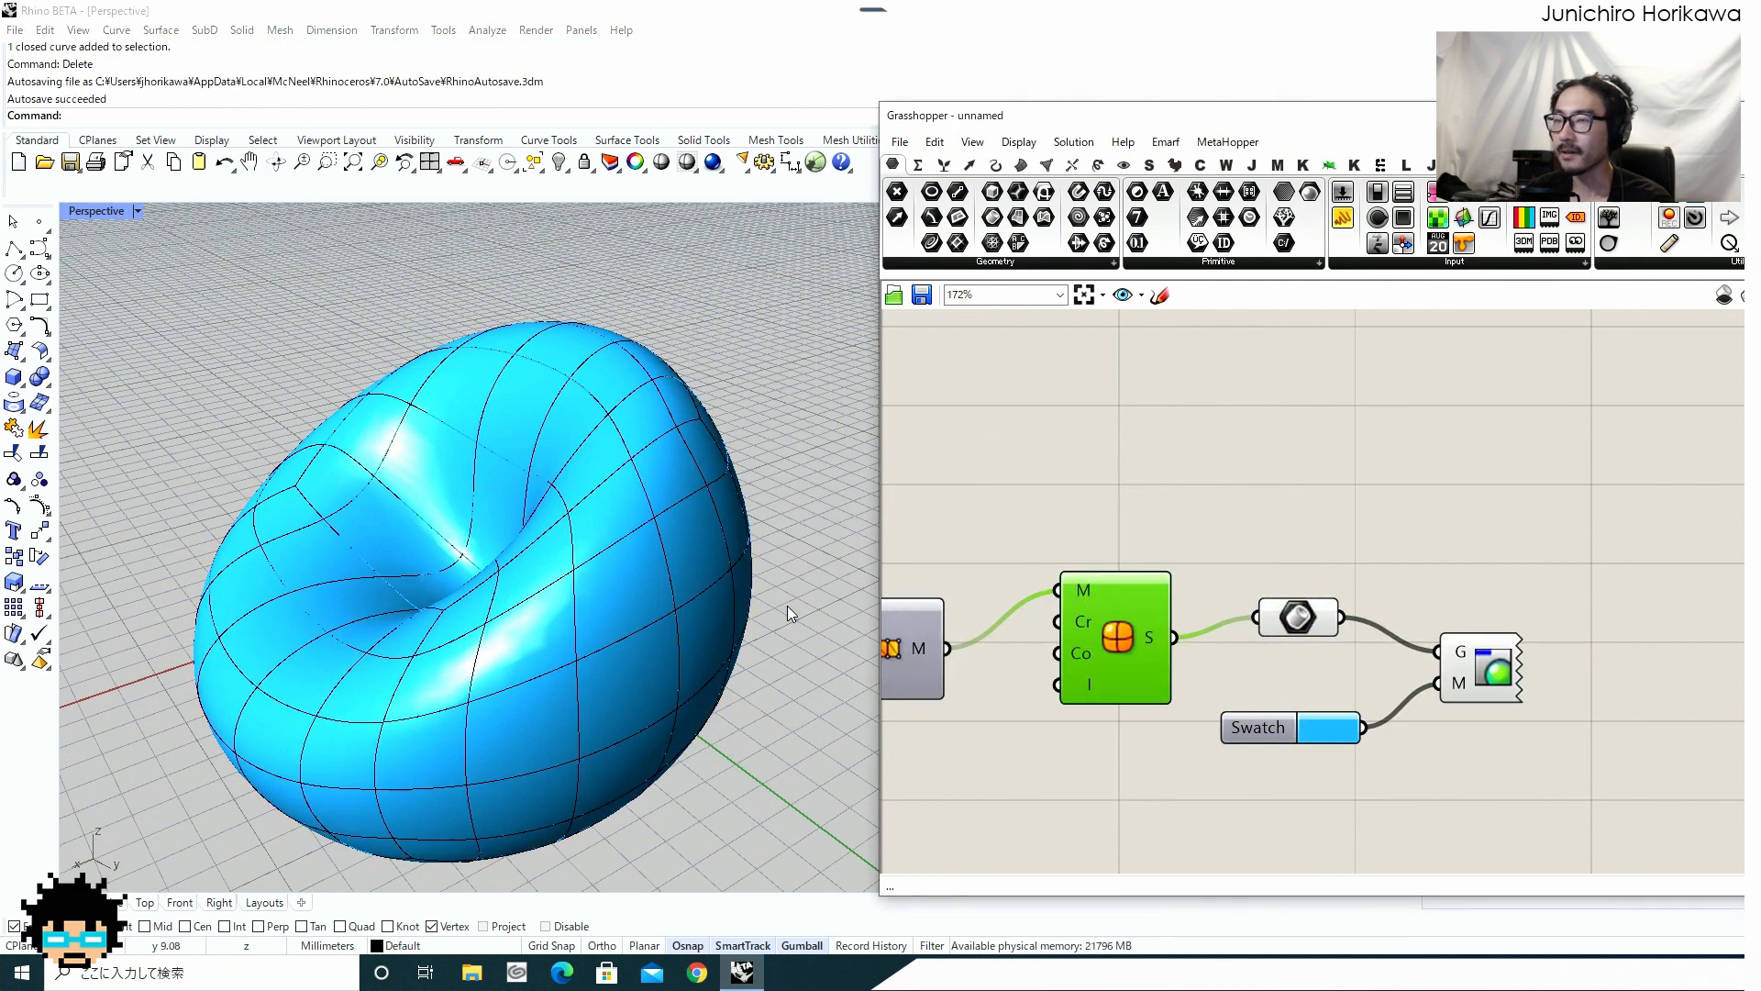
pyautogui.scroll(-5, 787, 610)
pyautogui.click(657, 640)
pyautogui.moveTo(657, 641); pyautogui.dragTo(598, 631, button='right')
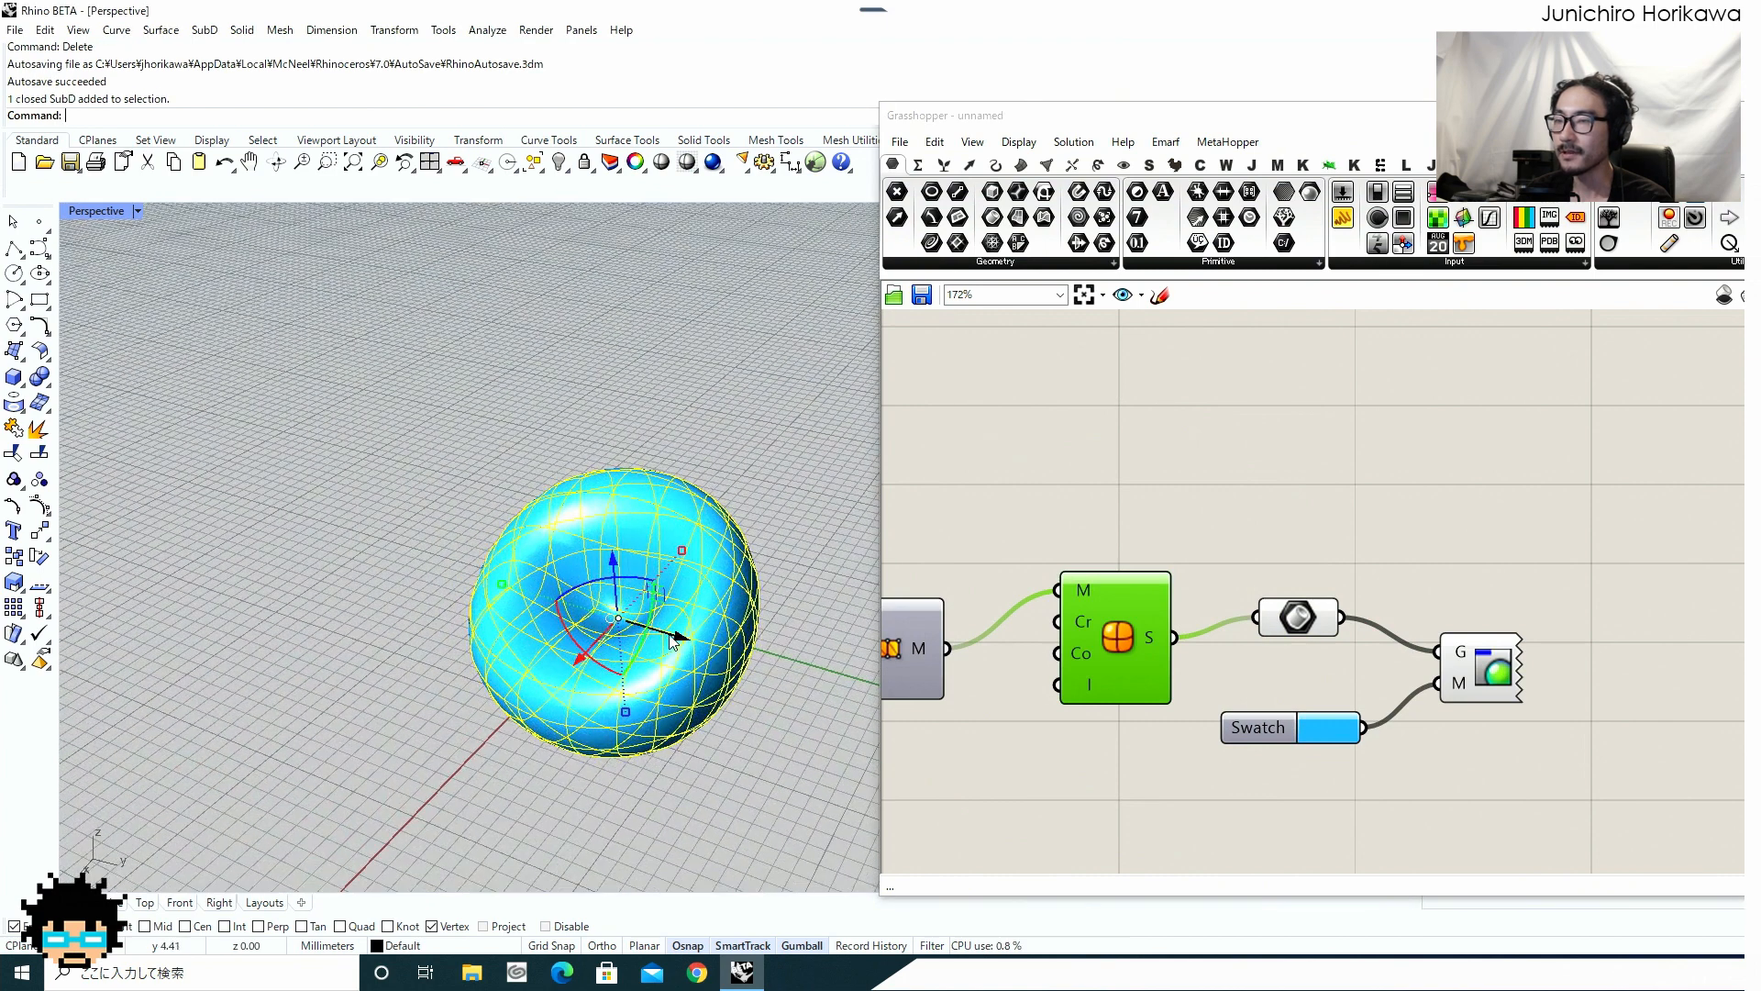
pyautogui.moveTo(674, 640); pyautogui.dragTo(333, 535)
pyautogui.click(330, 661)
pyautogui.keyDown('shift'); pyautogui.moveTo(207, 529); pyautogui.dragTo(276, 589, button='right'); pyautogui.keyUp('shift')
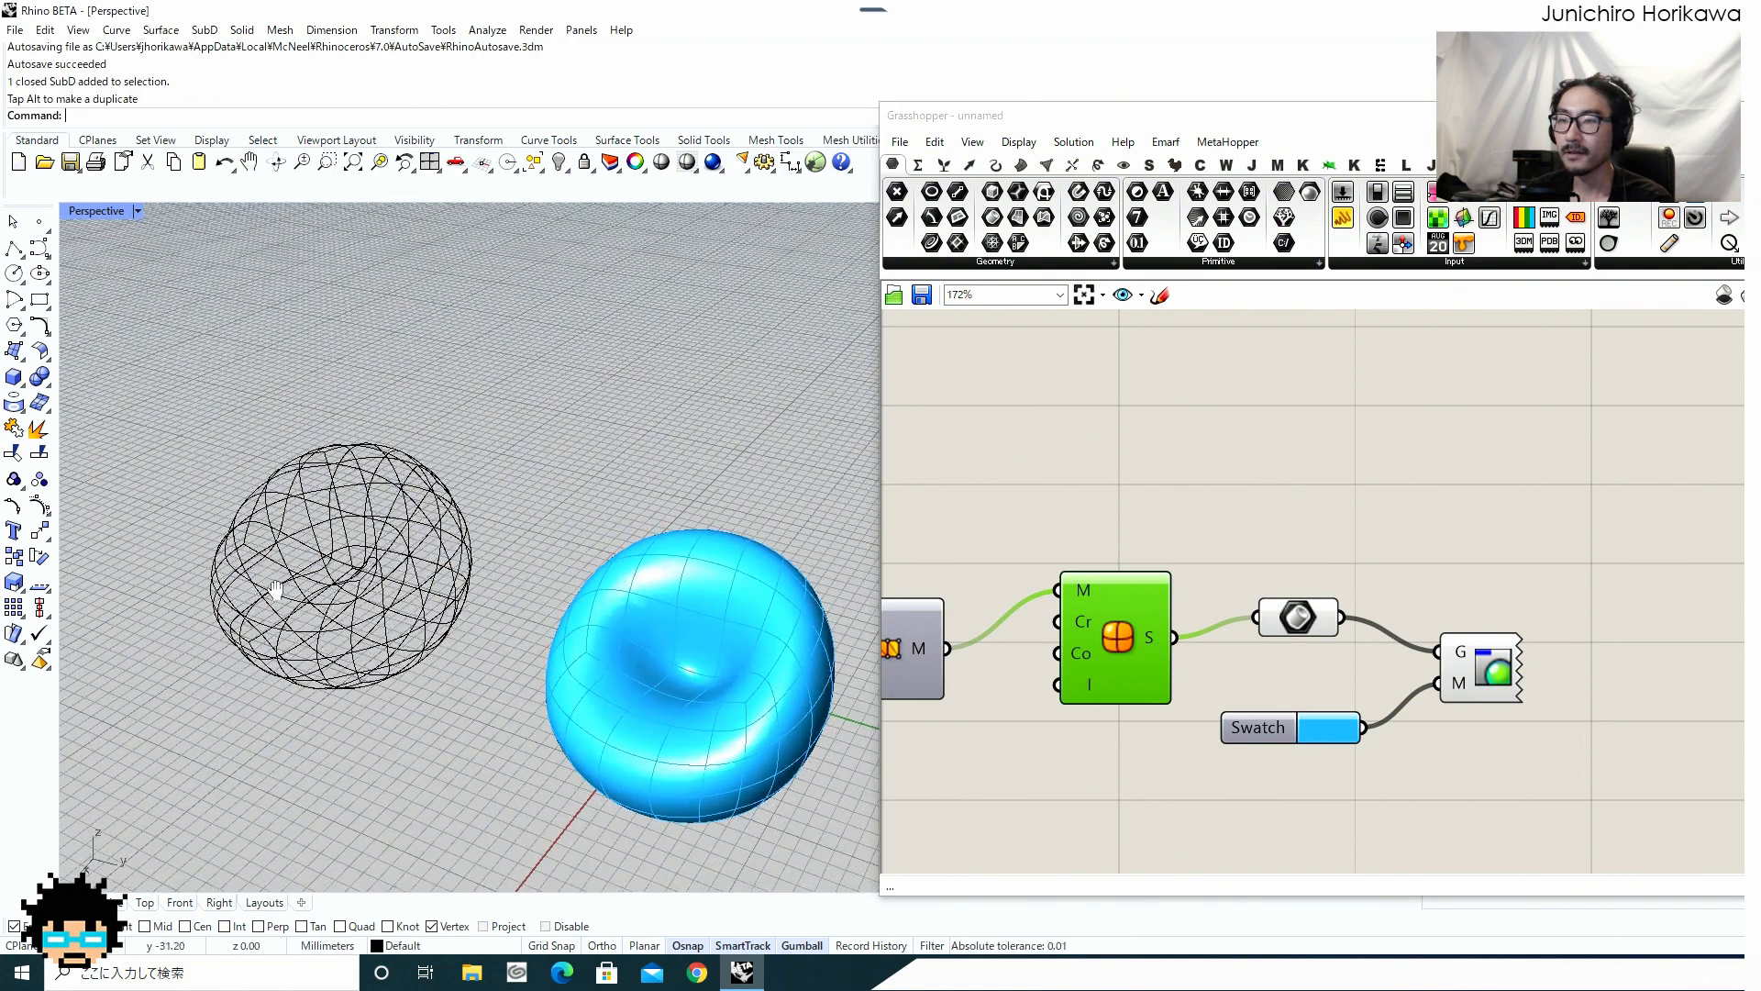
# Switch the Perspective viewport to Shaded display and turn on the baked SubD's control points.
pyautogui.click(108, 213)
pyautogui.click(112, 299)
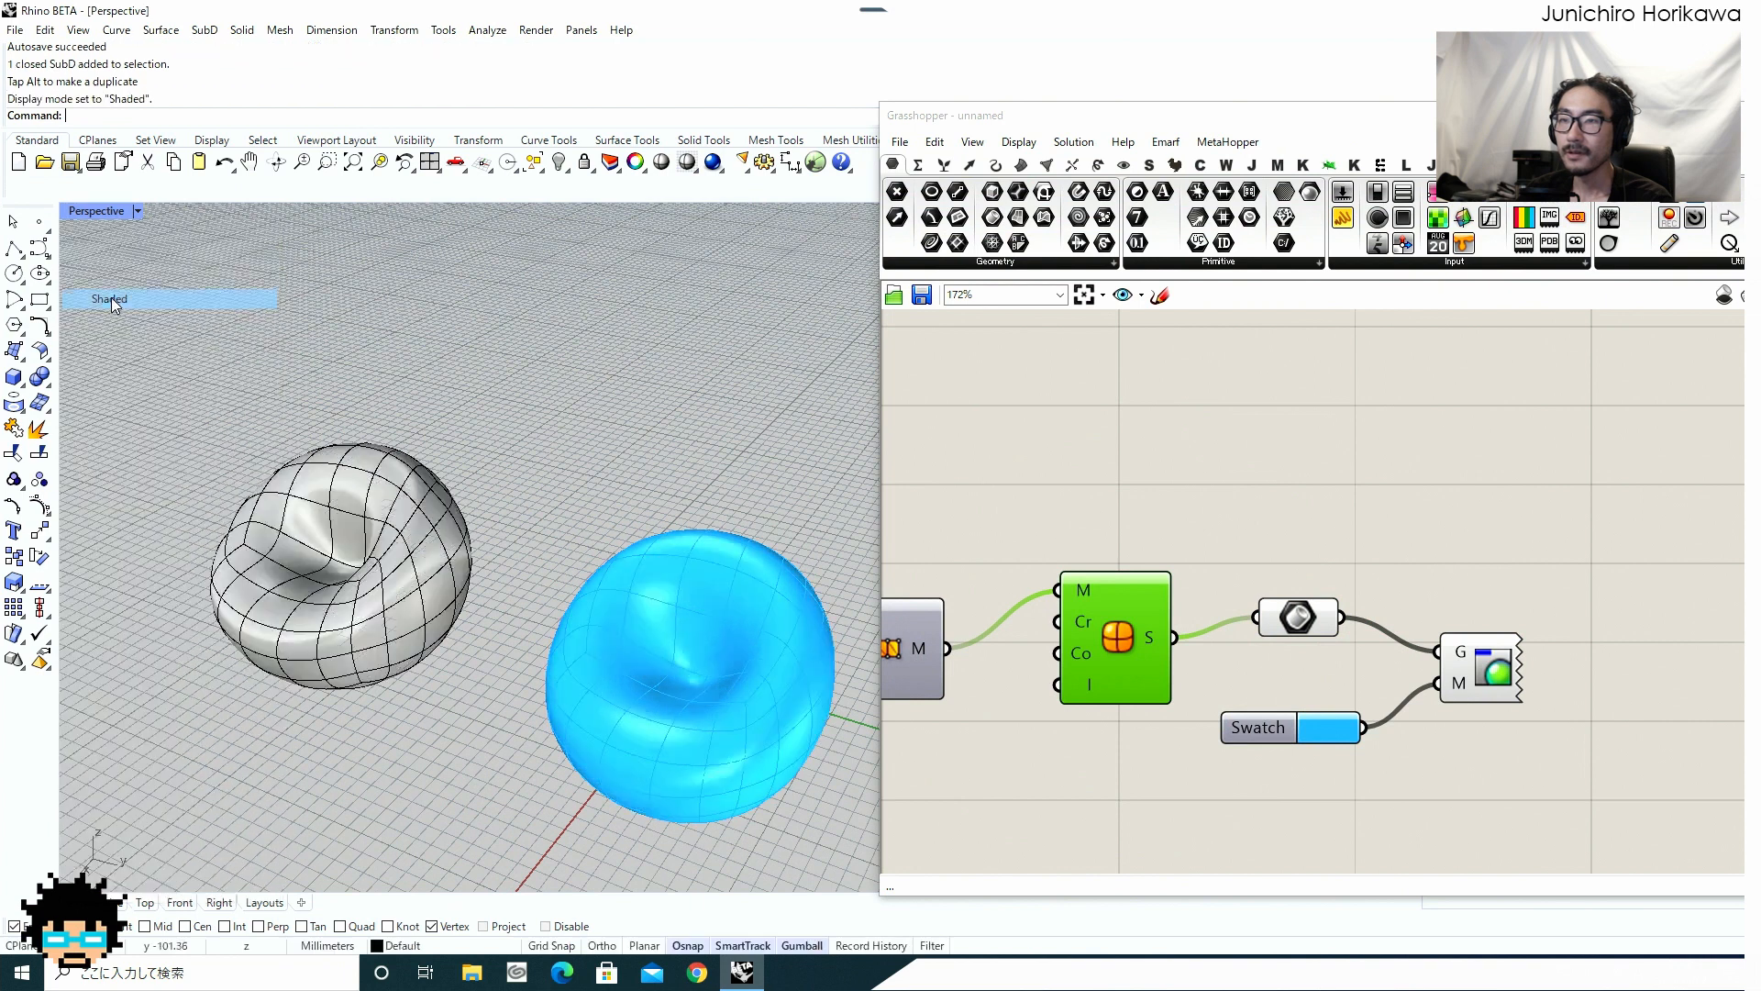
pyautogui.click(346, 555)
pyautogui.scroll(3, 117, 550)
pyautogui.click(39, 506)
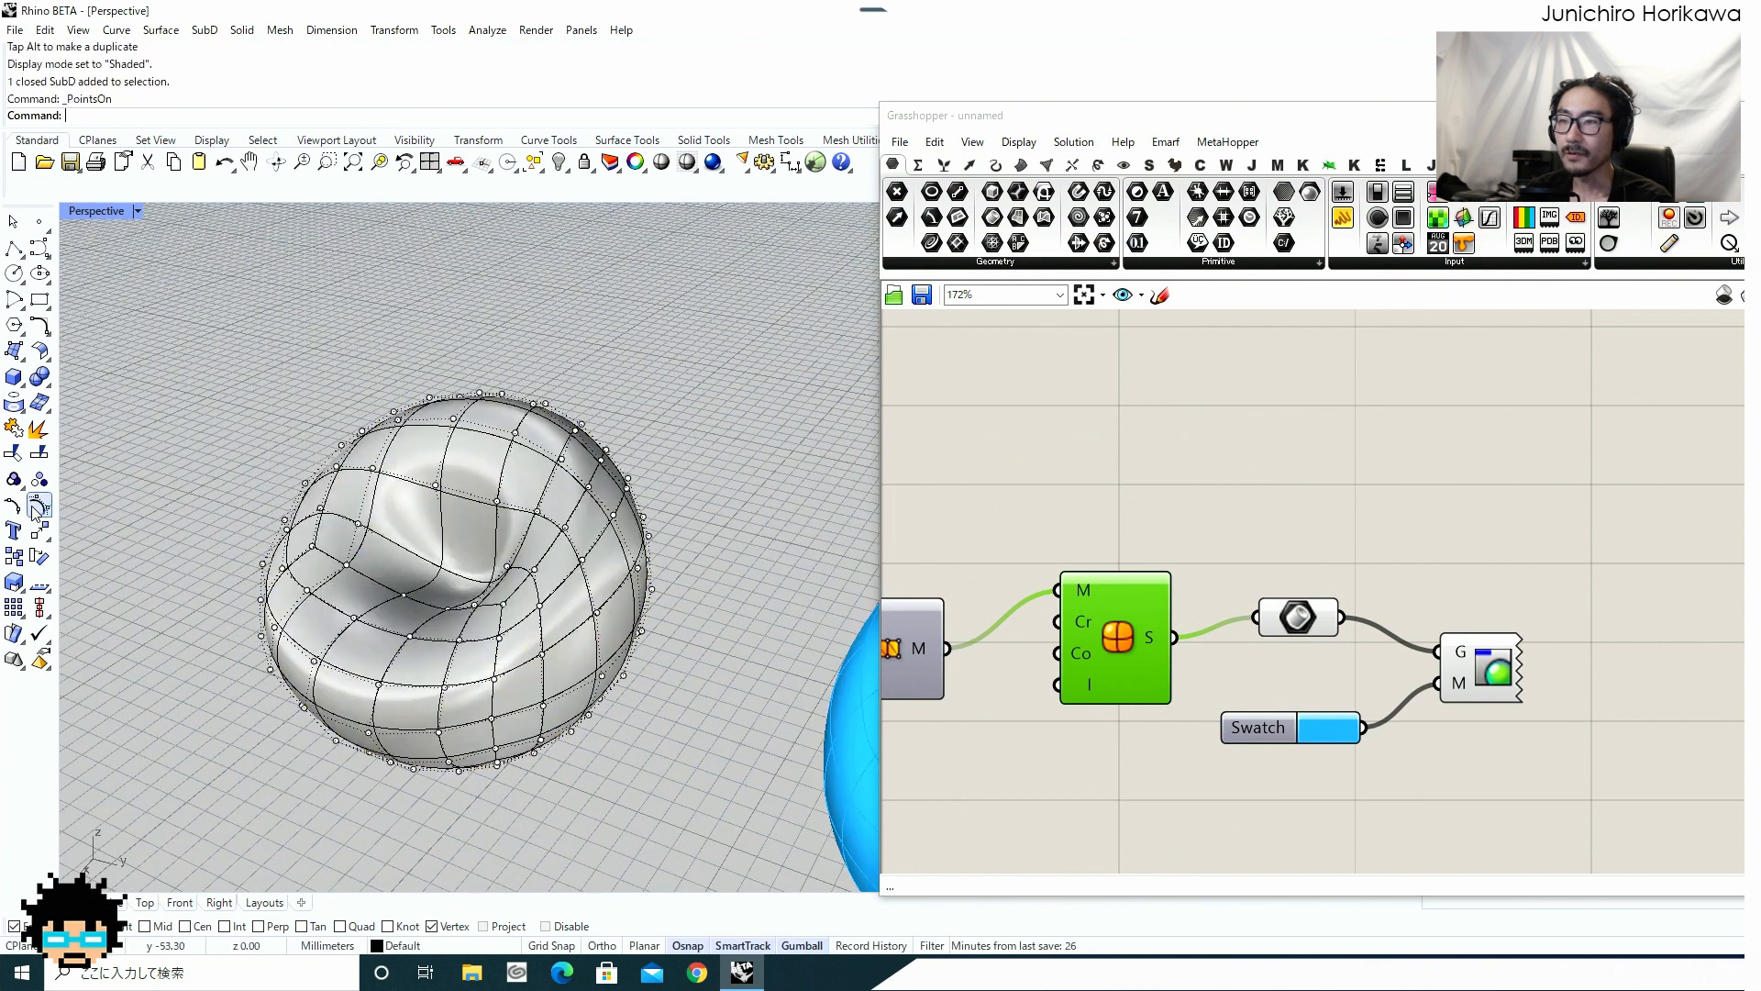
# Pull one control point at the top of the baked SubD upward, inspect the bulge and undo the move.
pyautogui.scroll(5, 505, 410)
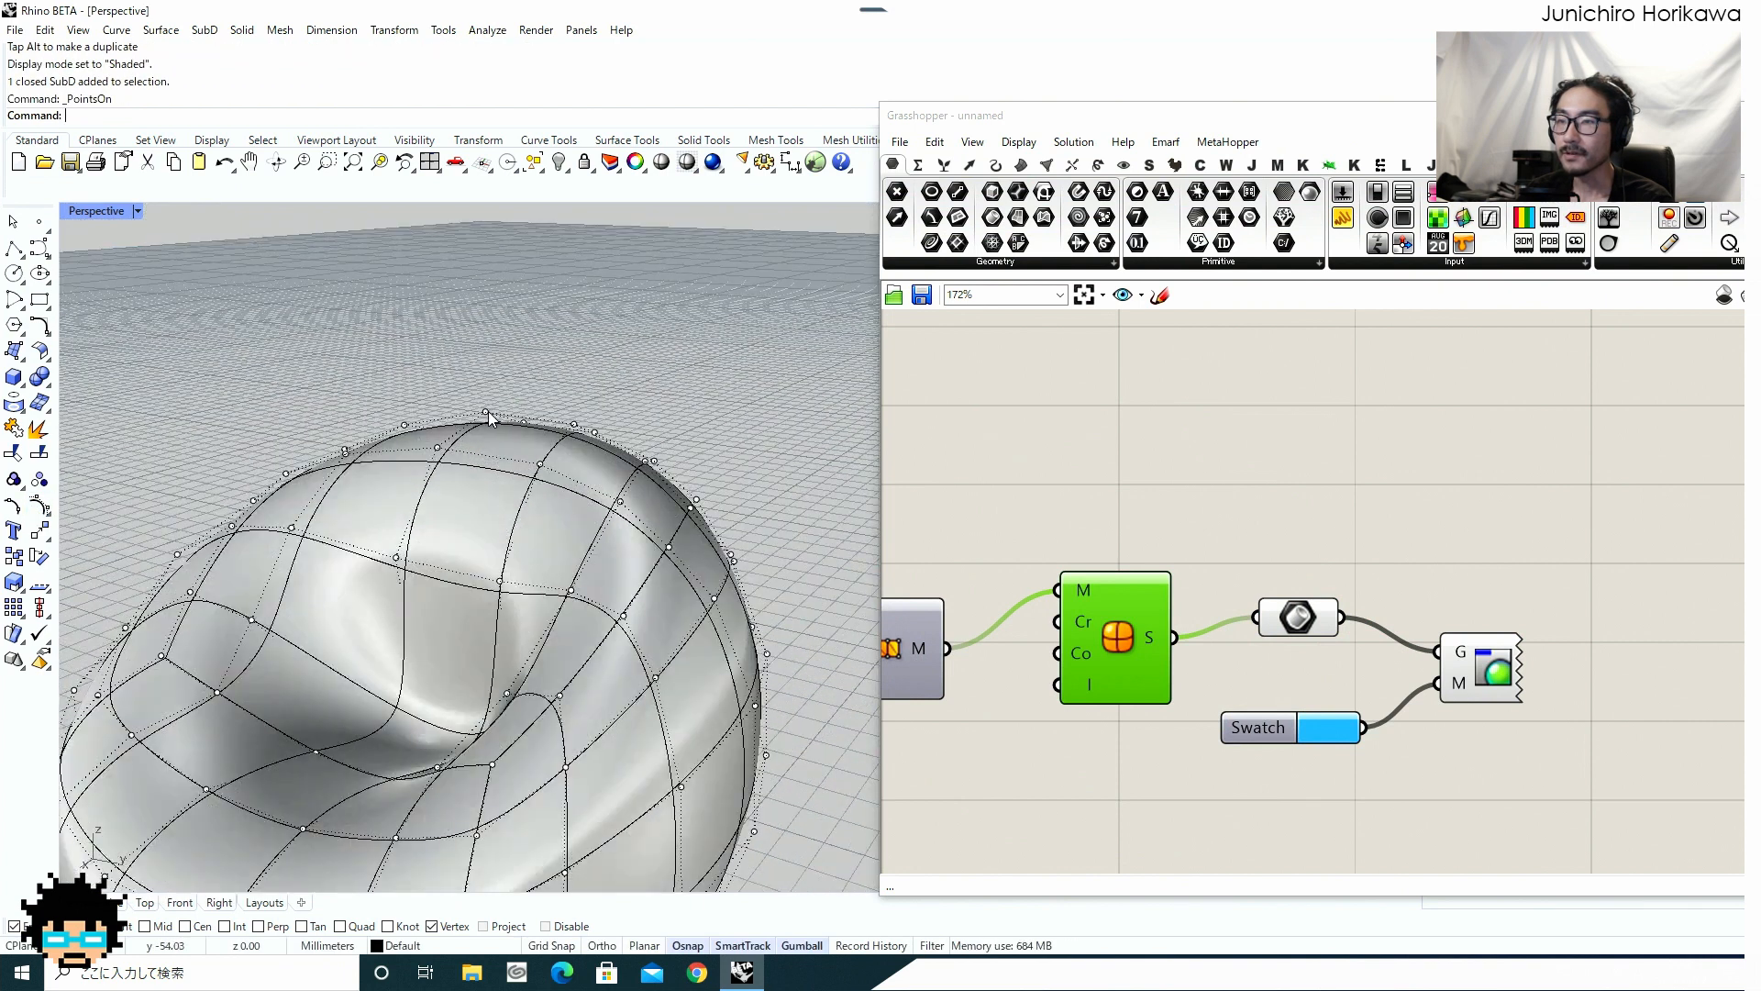
pyautogui.moveTo(477, 363); pyautogui.dragTo(477, 263)
pyautogui.moveTo(624, 440); pyautogui.dragTo(633, 476, button='right')
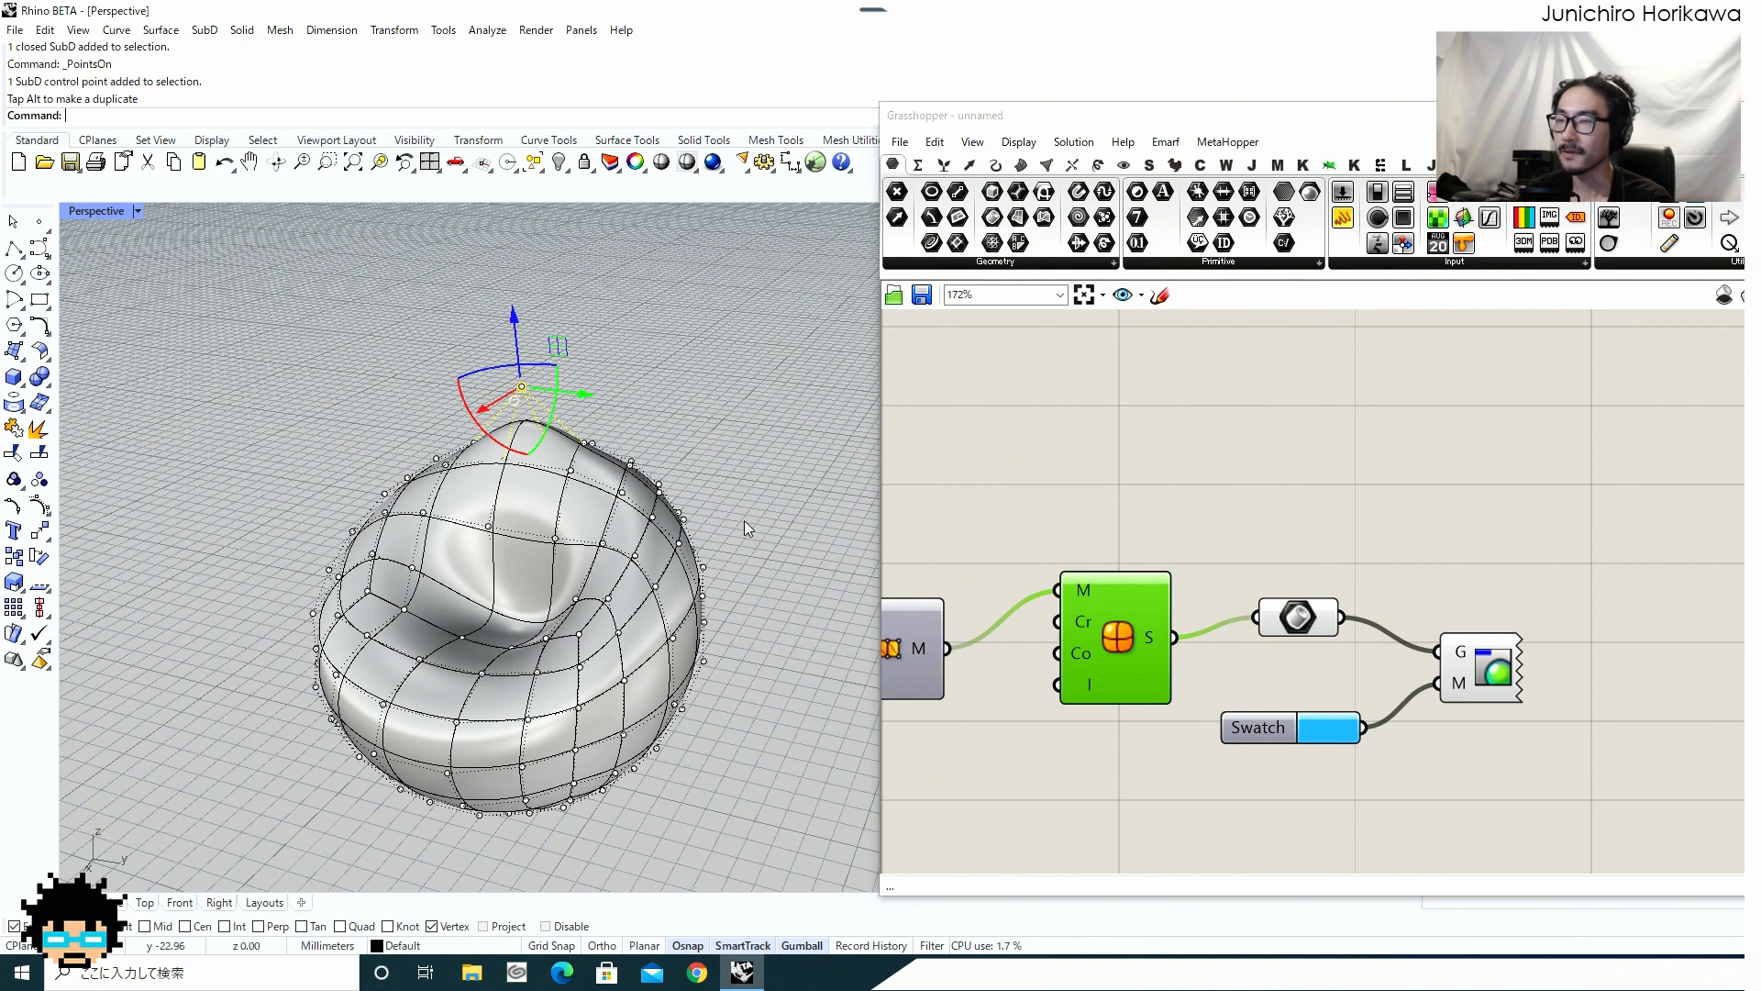
pyautogui.hotkey('ctrl', 'z')
# Turn off the control points and delete the baked SubD.
pyautogui.moveTo(593, 602); pyautogui.dragTo(558, 696, button='right')
pyautogui.press('Escape')
pyautogui.press('Escape')
pyautogui.scroll(5, 557, 695)
pyautogui.click(548, 656)
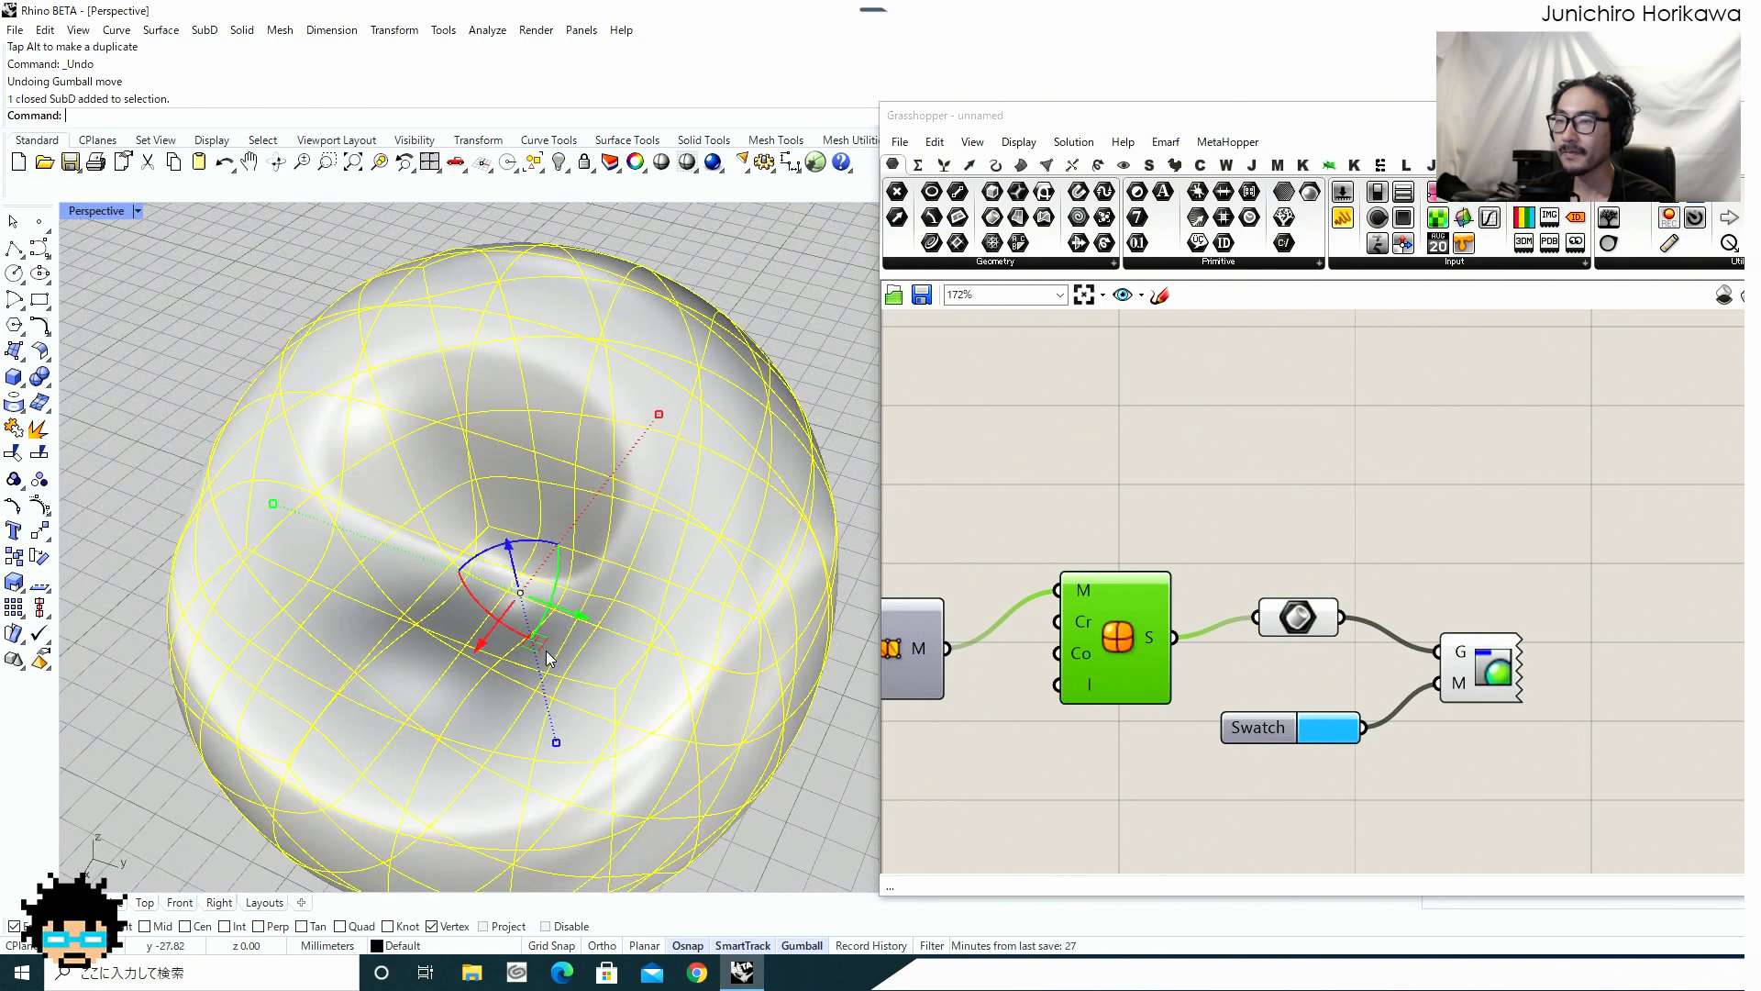
pyautogui.press('Delete')
# Widen the Grasshopper window and review the whole definition, from the input sliders to the preview components.
pyautogui.scroll(-8, 1216, 531)
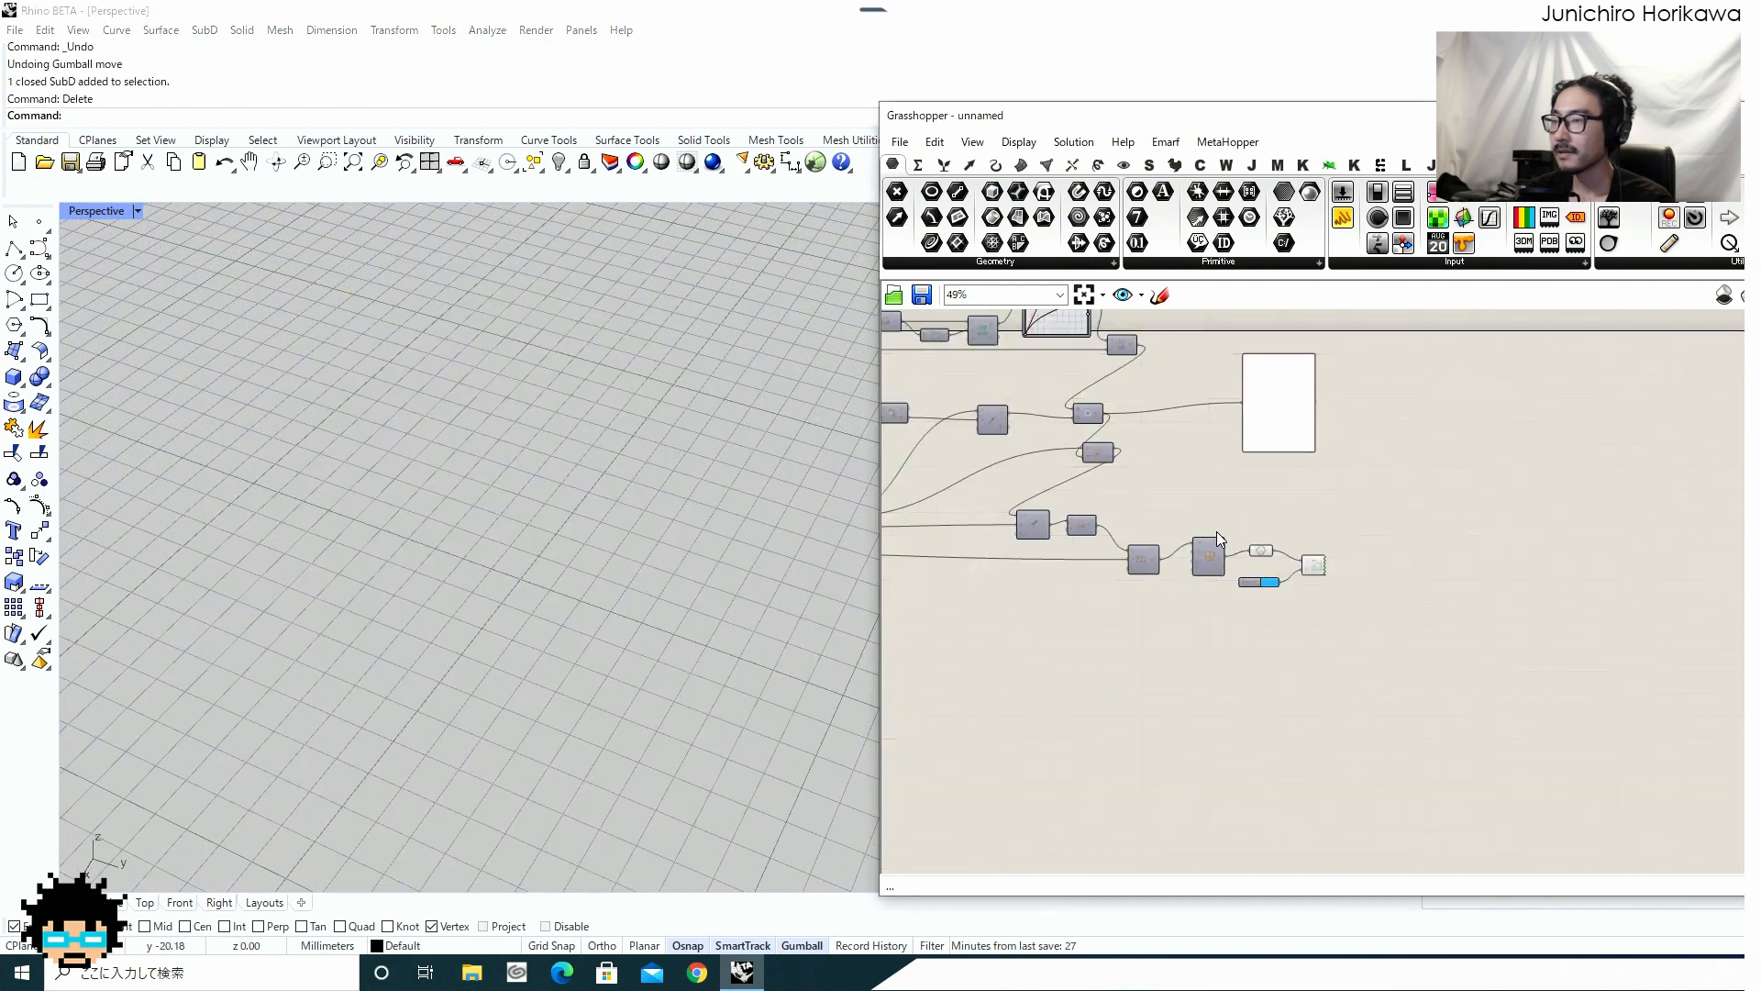
pyautogui.scroll(2, 1393, 617)
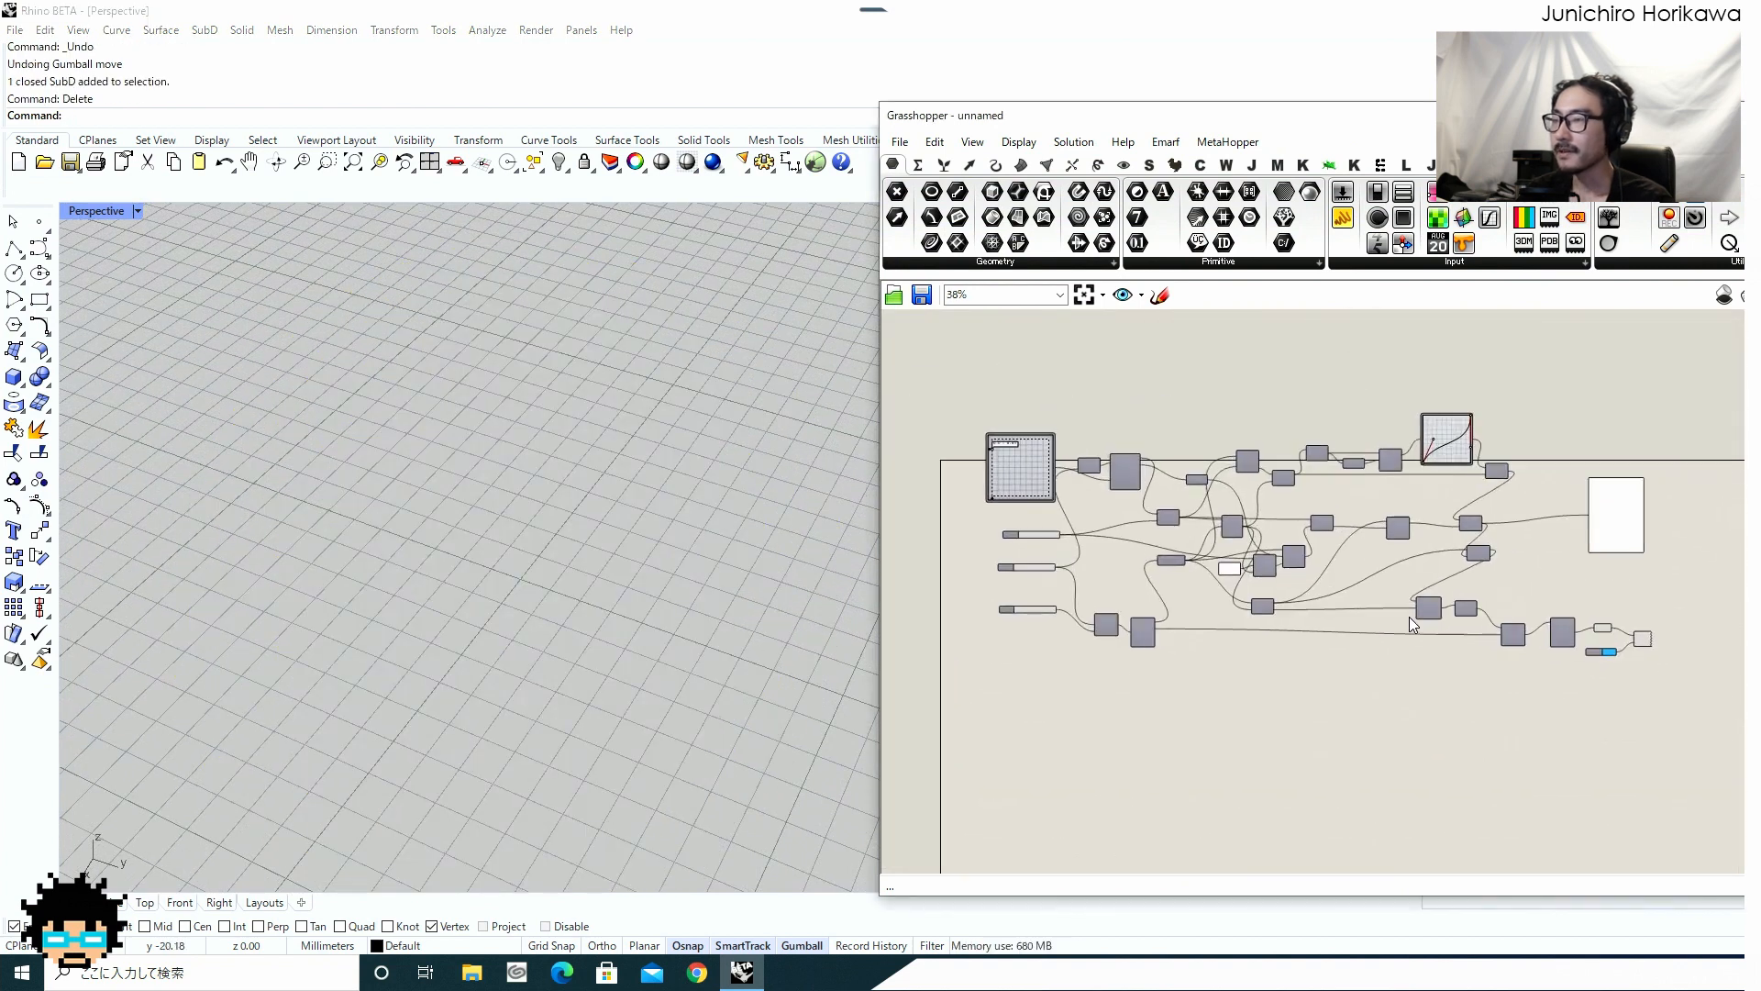
pyautogui.scroll(1, 1390, 610)
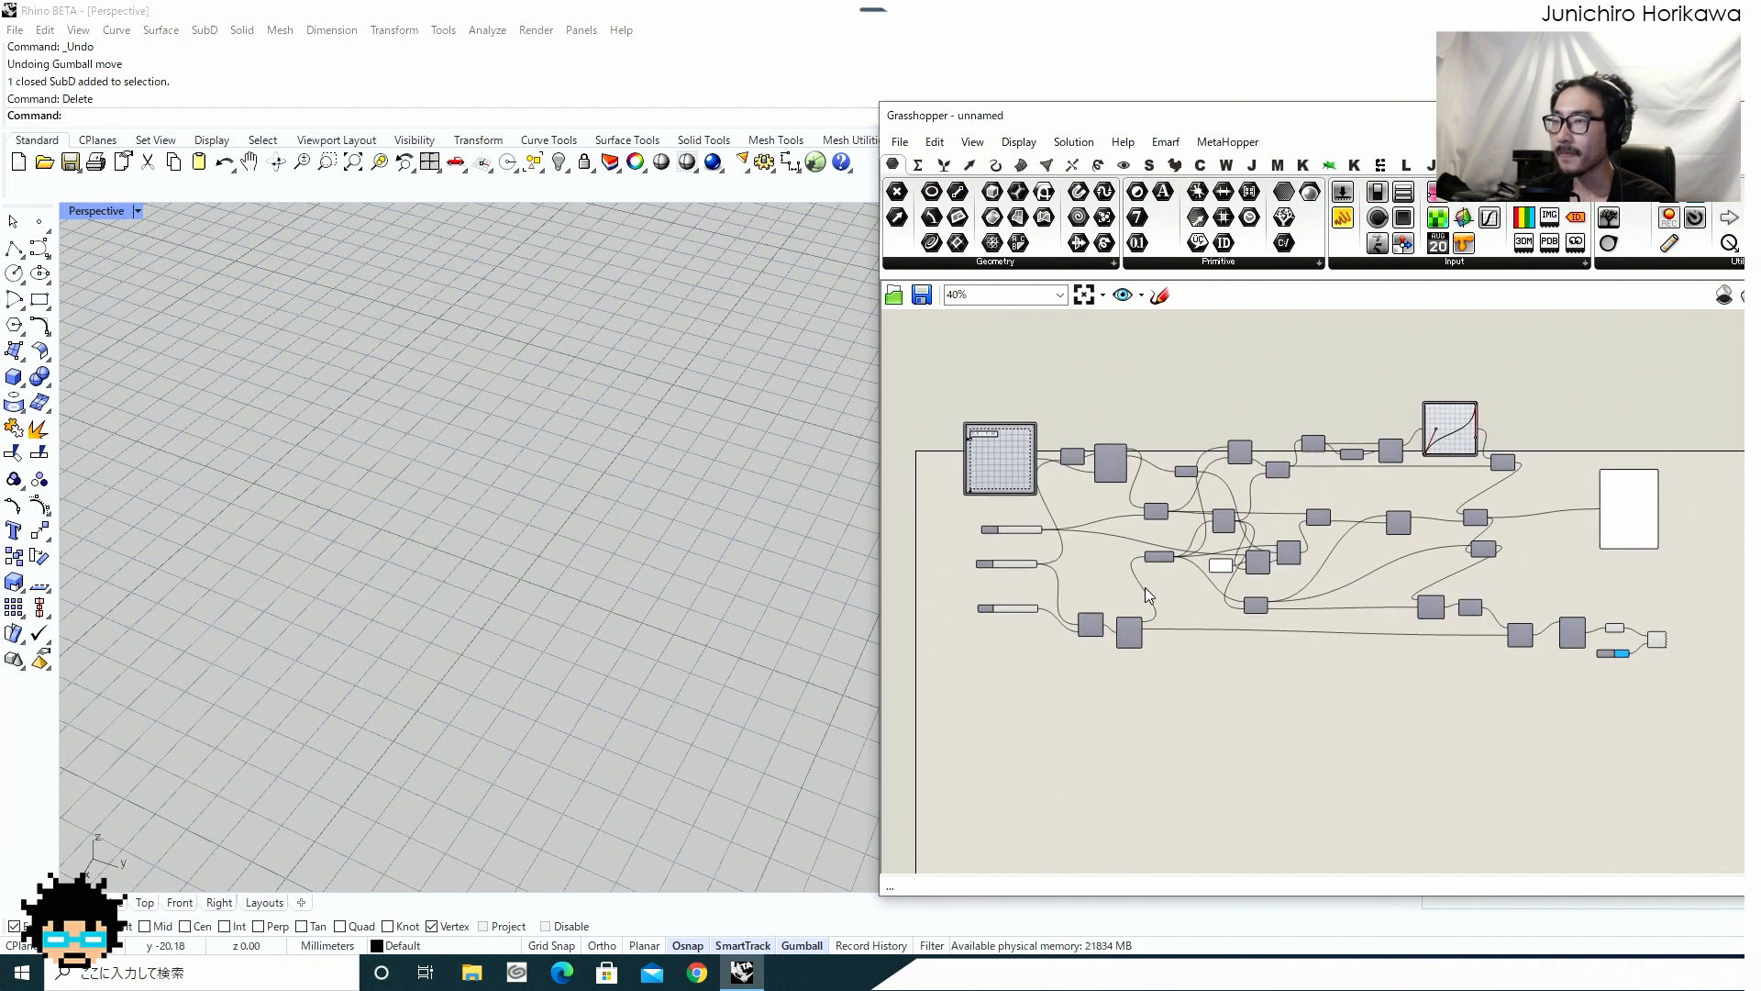
pyautogui.moveTo(878, 498); pyautogui.dragTo(787, 498)
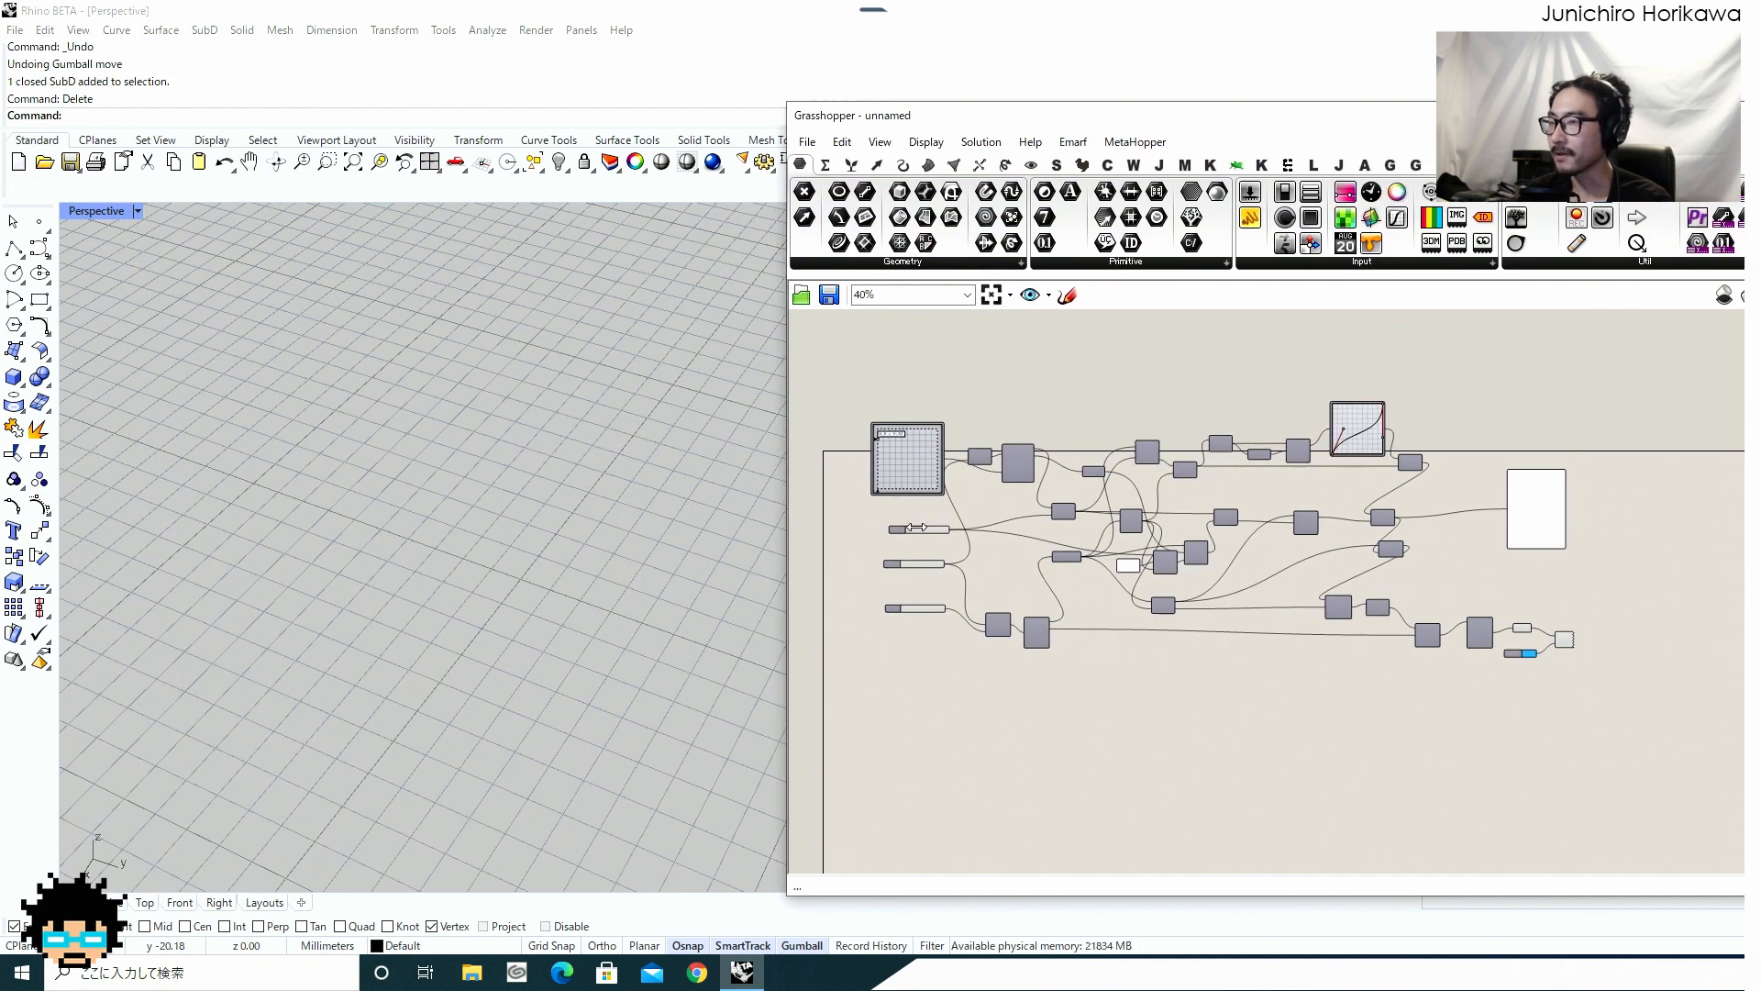
pyautogui.scroll(5, 929, 532)
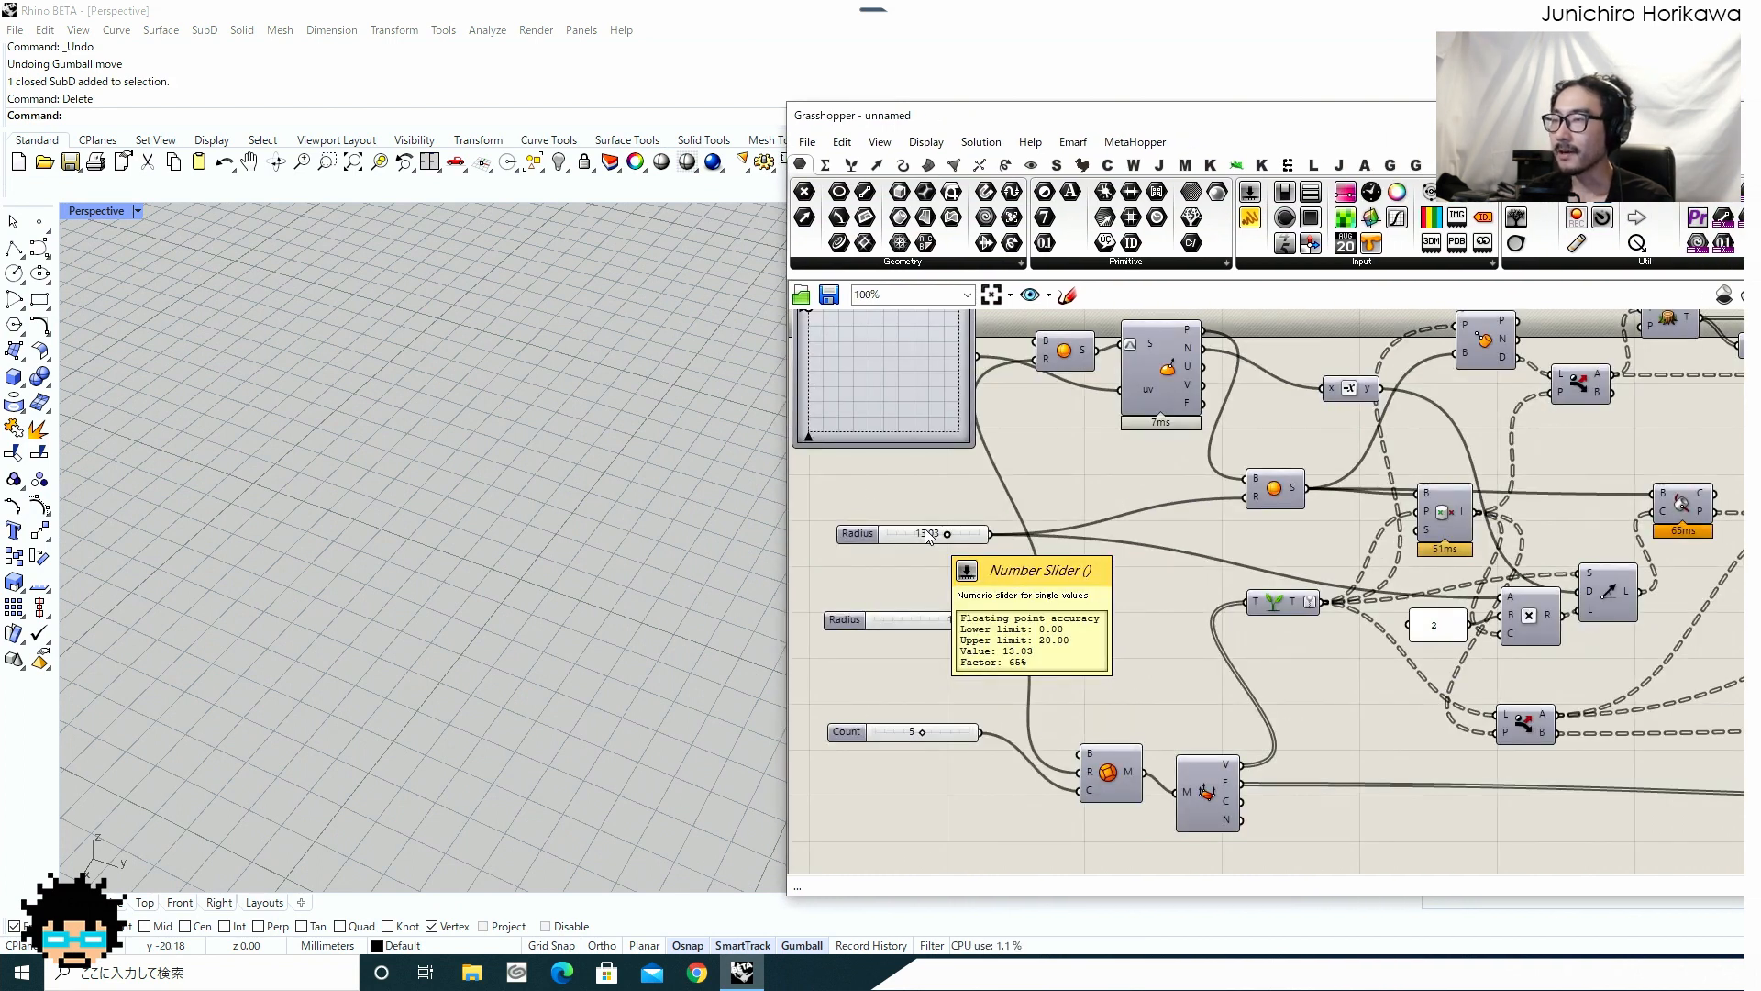
pyautogui.scroll(-2, 926, 533)
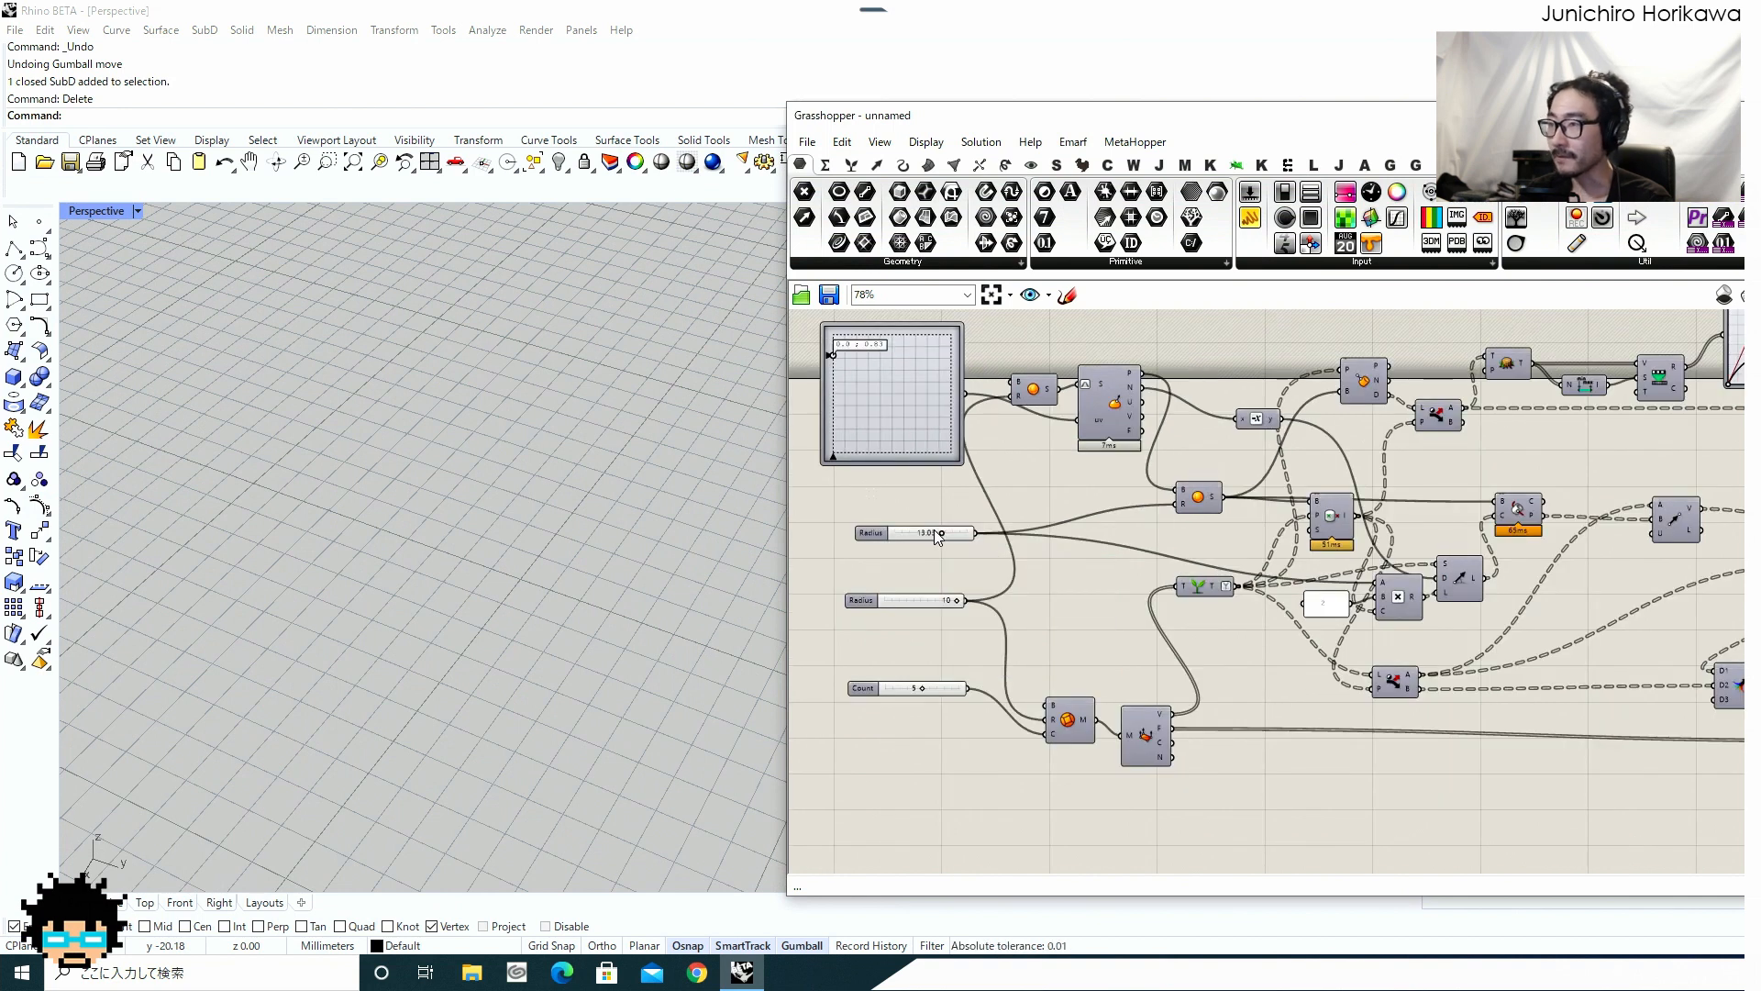
pyautogui.scroll(-2, 938, 532)
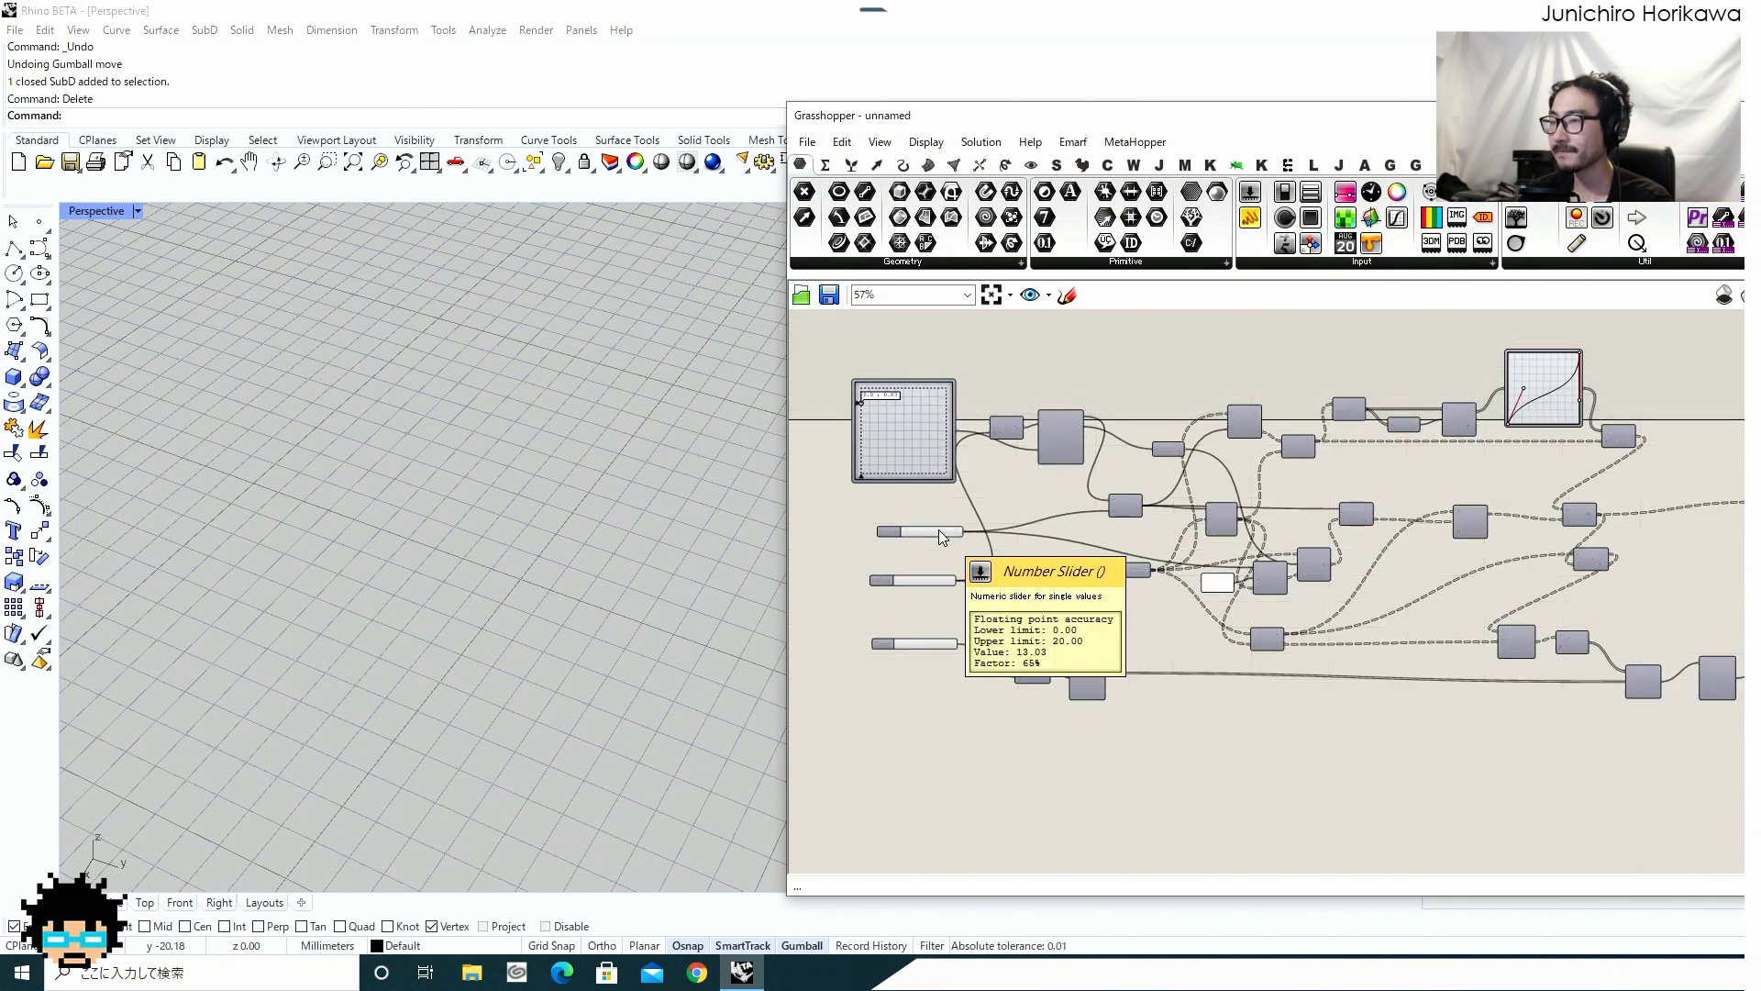
pyautogui.scroll(3, 1119, 554)
pyautogui.moveTo(1087, 538); pyautogui.dragTo(1180, 571, button='right')
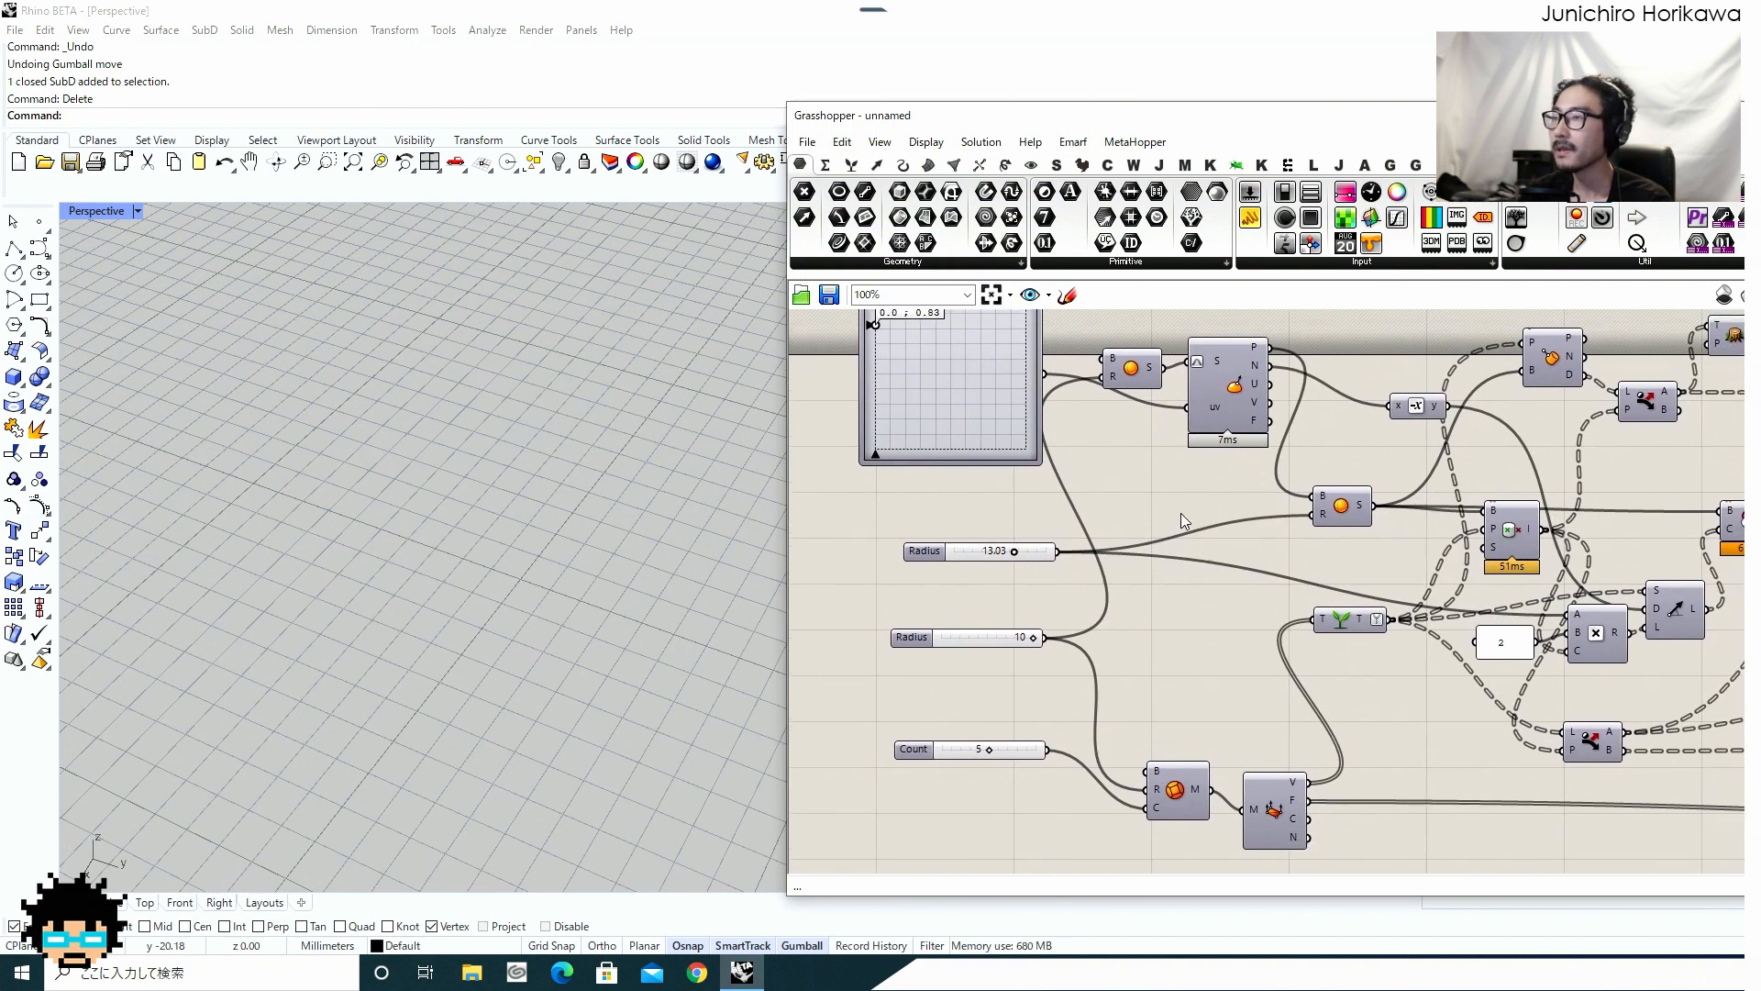